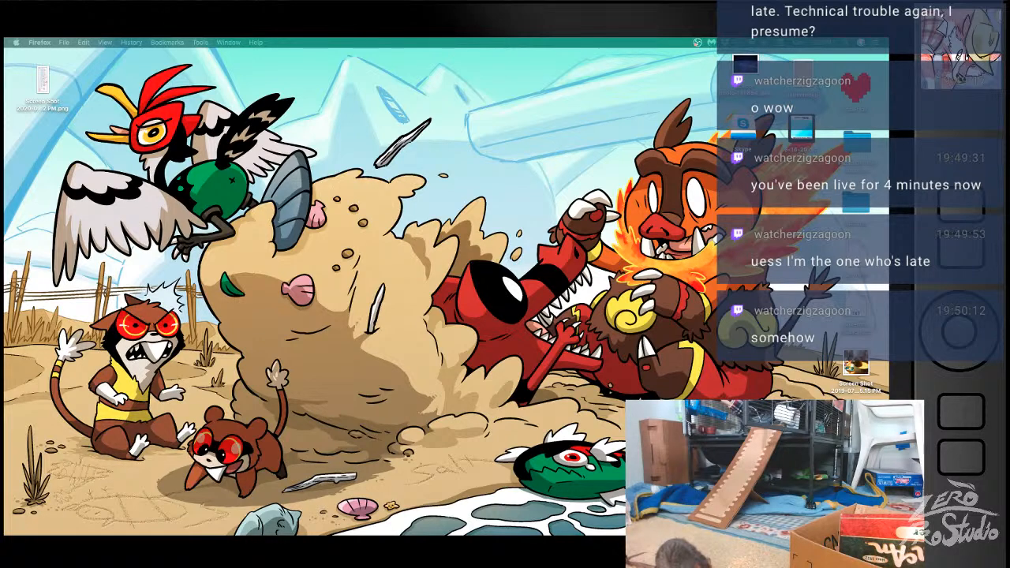
pyautogui.press('XF86AudioRaiseVolume')
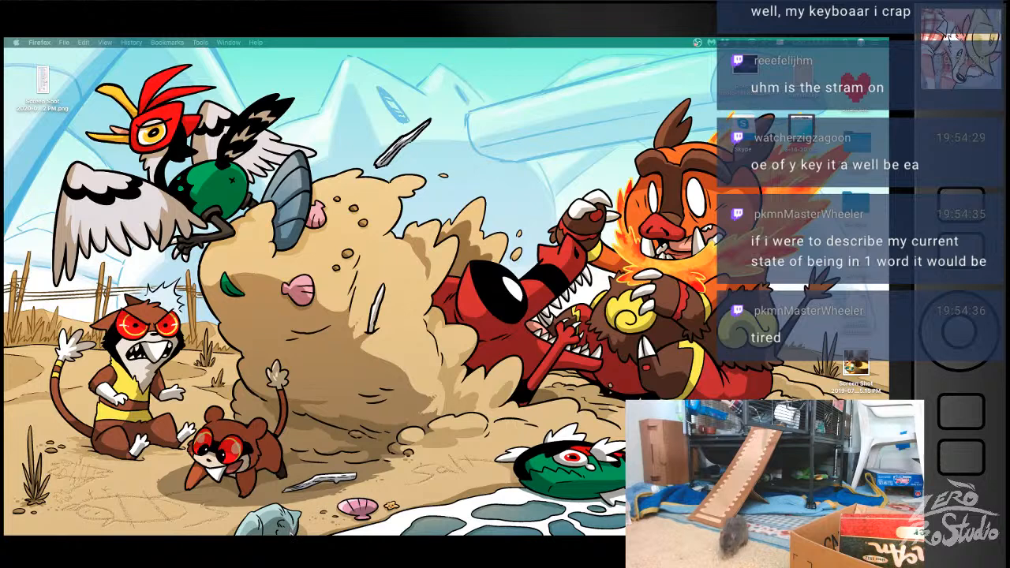
# - Switch to Clip Studio Paint and open the recent document DNDPKMN.clip
pyautogui.moveTo(257, 524)
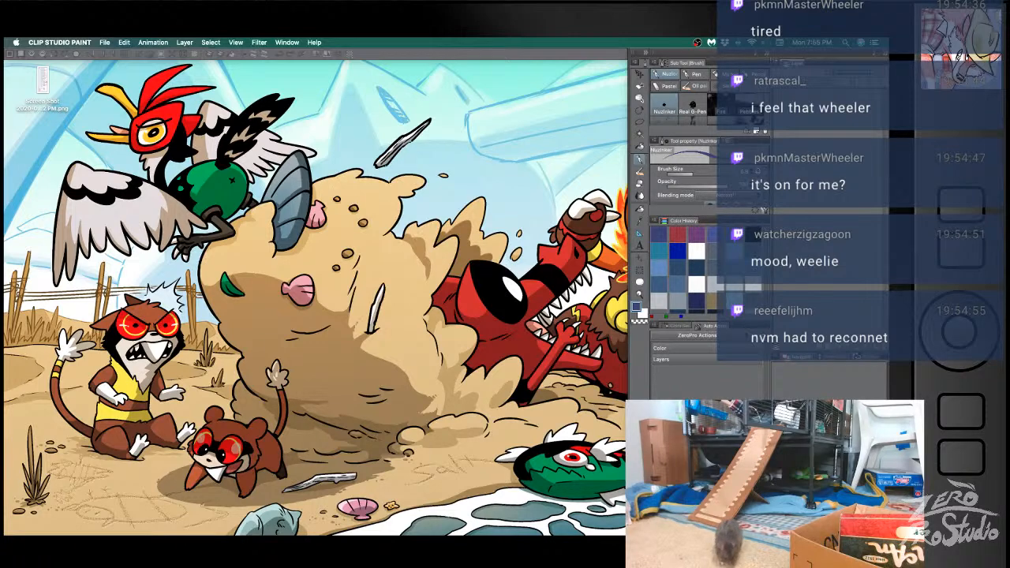
pyautogui.click(105, 43)
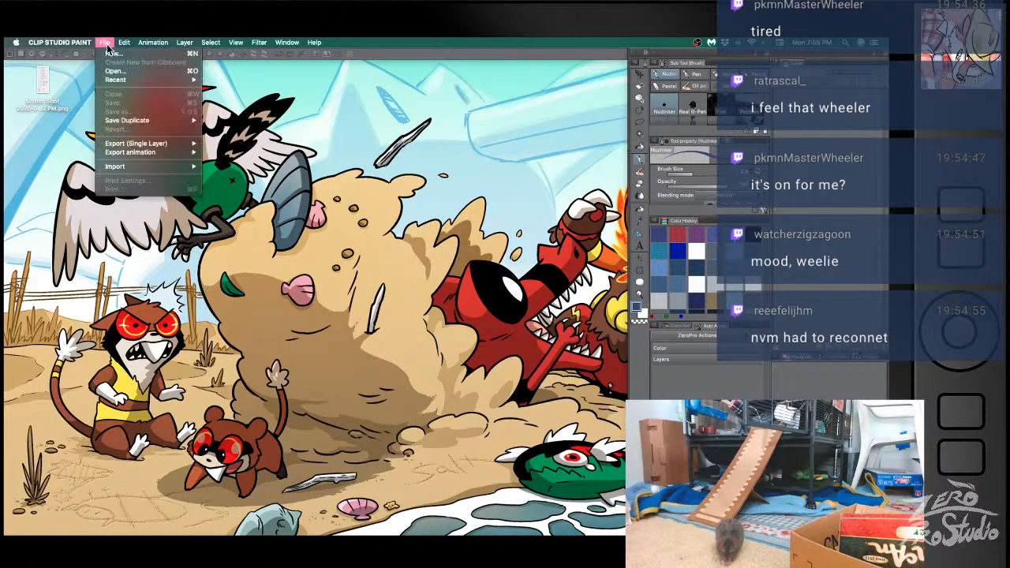
pyautogui.moveTo(190, 81)
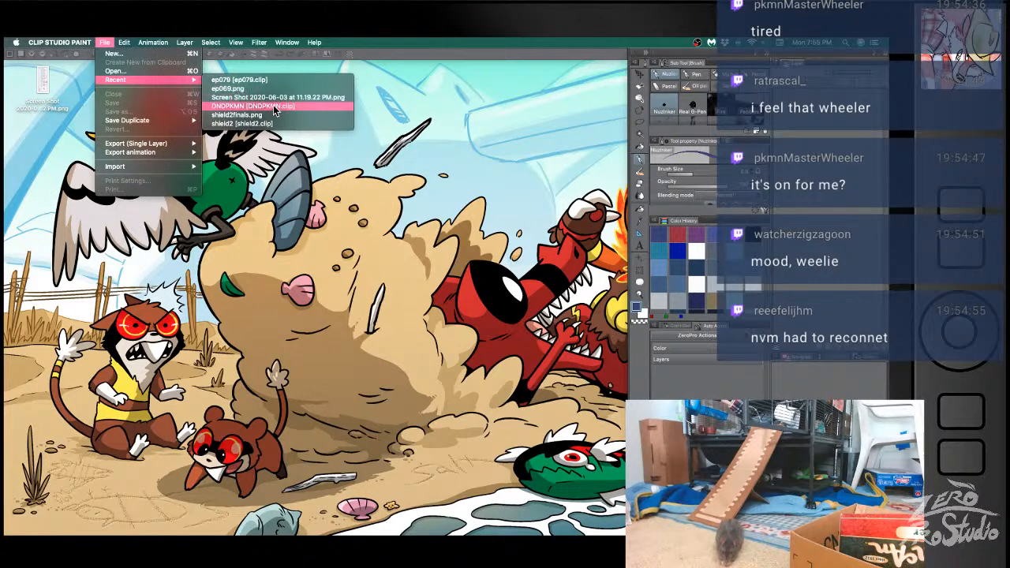
pyautogui.click(274, 108)
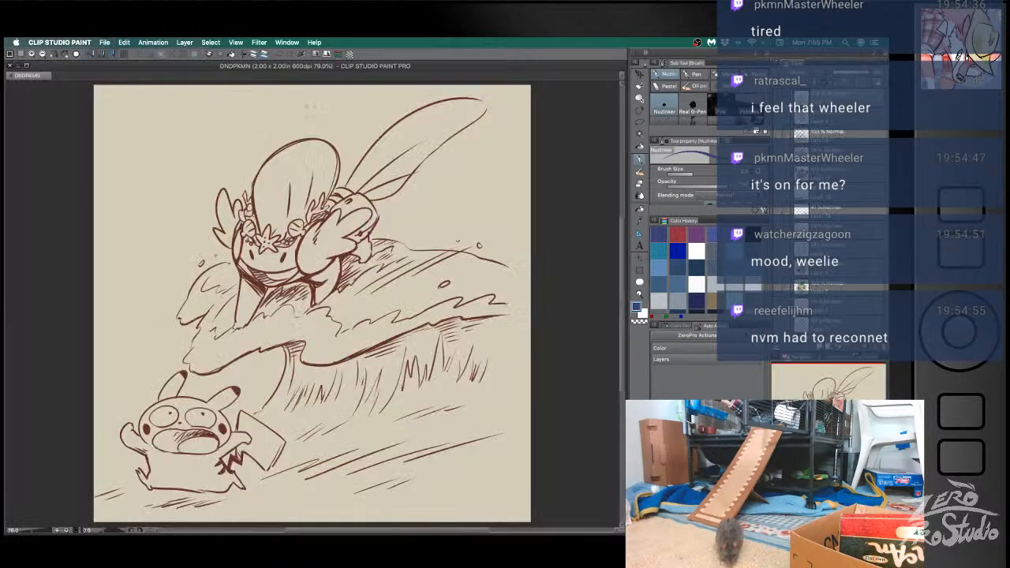
# - Hide the Pikachu scene sketch and check the other sketch layers by showing and hiding them one by one
pyautogui.click(778, 98)
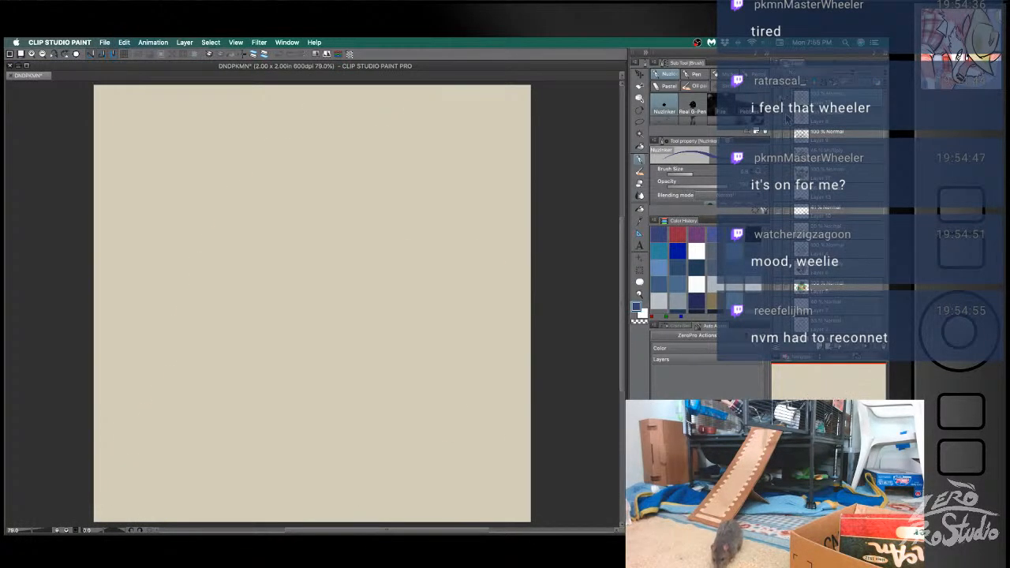
pyautogui.scroll(-5, 811, 308)
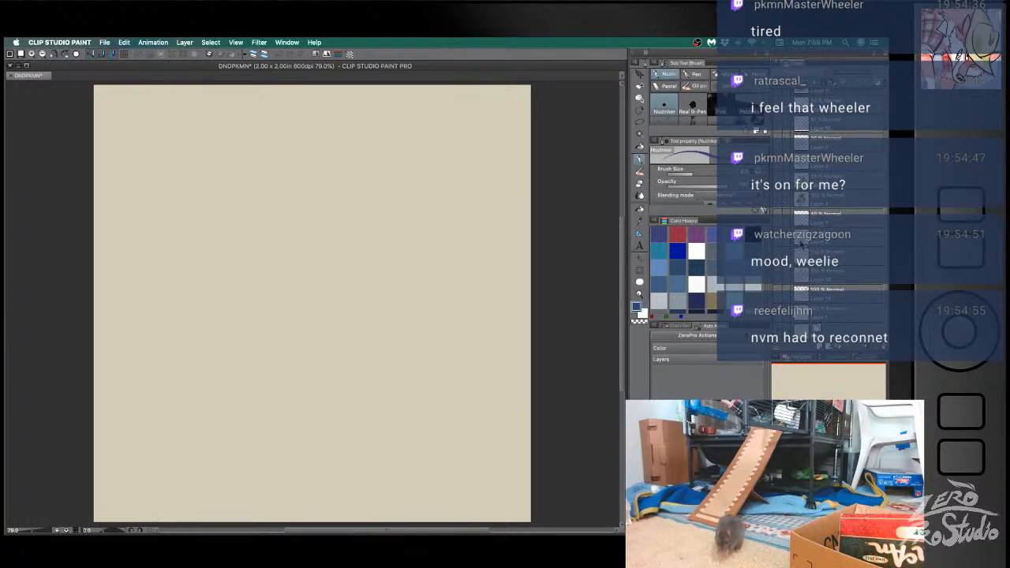
pyautogui.click(778, 285)
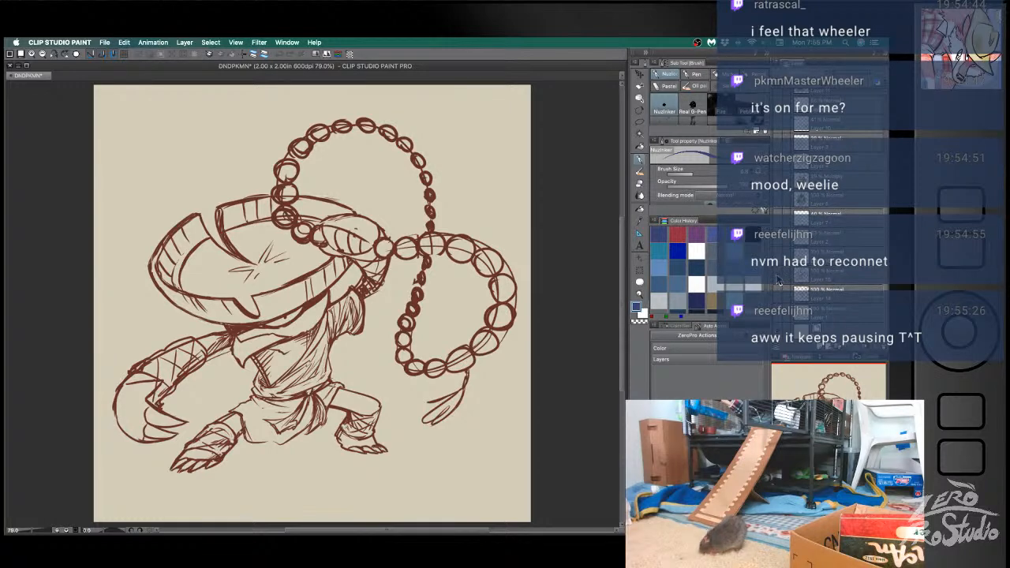
pyautogui.click(778, 281)
pyautogui.click(778, 267)
pyautogui.click(778, 266)
pyautogui.click(777, 281)
pyautogui.click(777, 280)
pyautogui.click(775, 299)
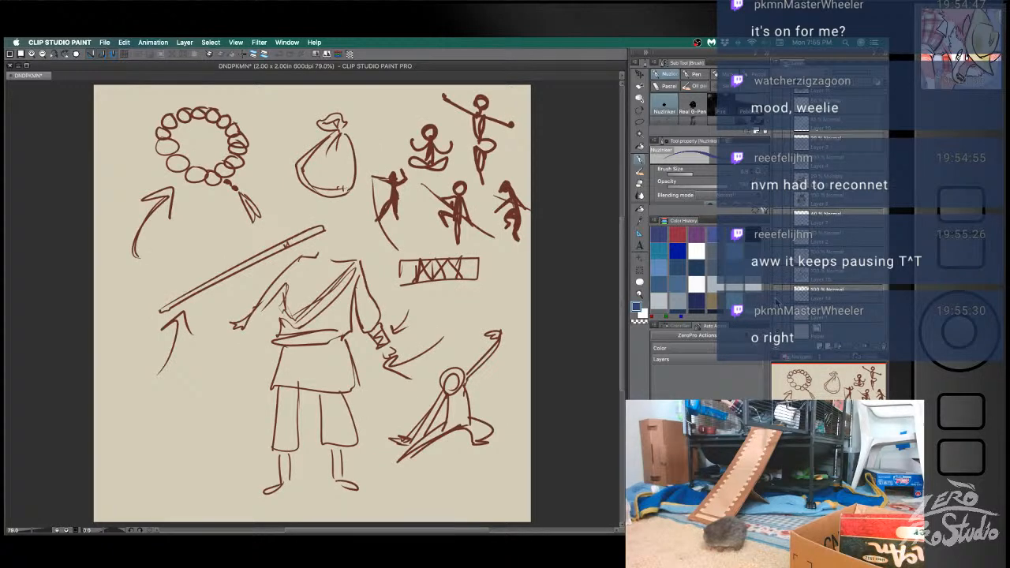
pyautogui.click(777, 301)
pyautogui.click(779, 319)
pyautogui.click(779, 318)
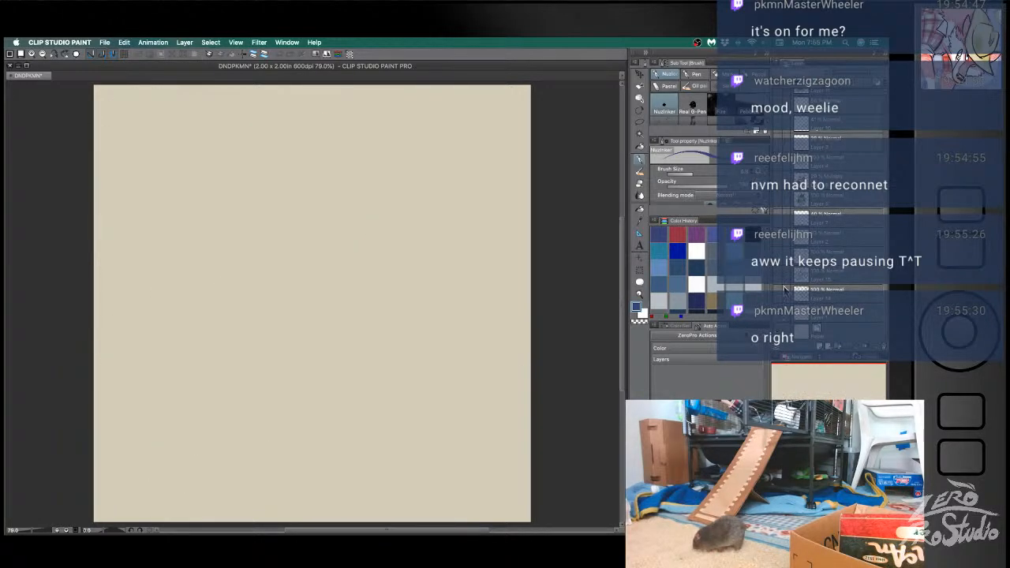
# - Toggle further layers to bring up the idea sheet with the staff, open book, candles and hatted figure
pyautogui.click(781, 242)
pyautogui.click(781, 243)
pyautogui.click(779, 267)
pyautogui.click(778, 266)
pyautogui.click(778, 266)
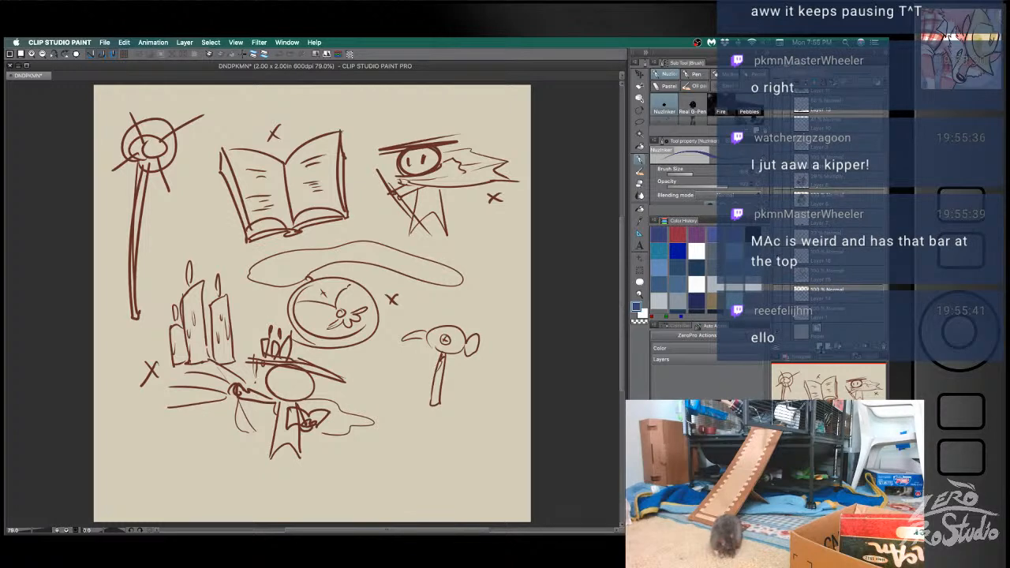
# - Add a new layer, pick the dark red line colour from the idea sheet, and hide that sheet
pyautogui.click(820, 347)
pyautogui.scroll(-10, 837, 283)
pyautogui.scroll(-2, 837, 284)
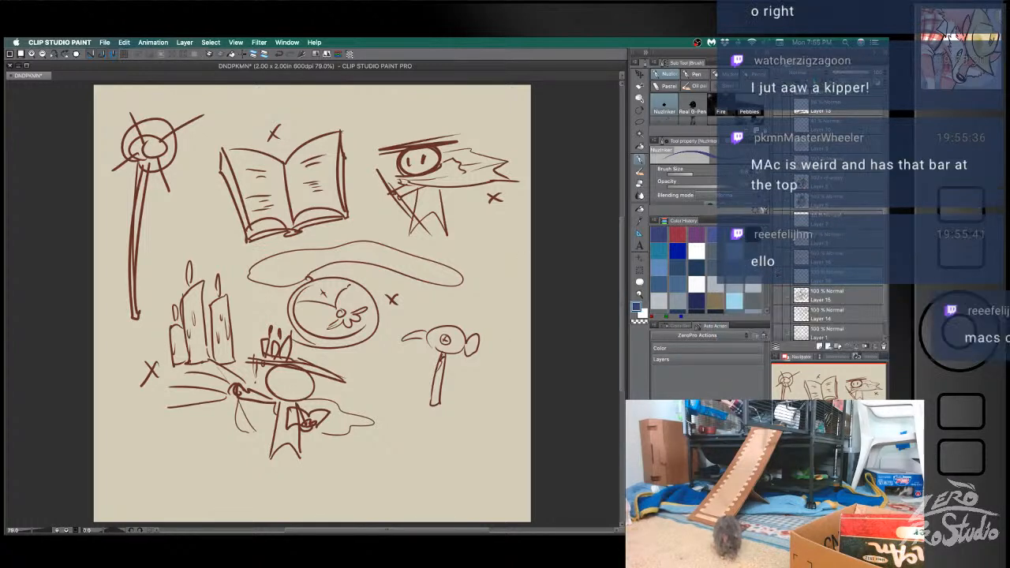
pyautogui.keyDown('alt'); pyautogui.click(435, 142); pyautogui.keyUp('alt')
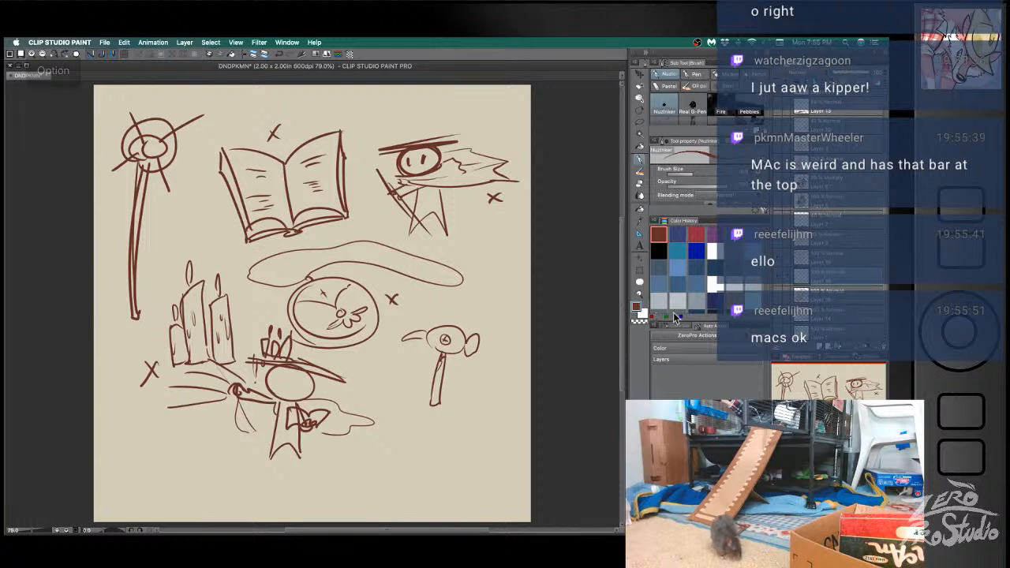
pyautogui.click(777, 262)
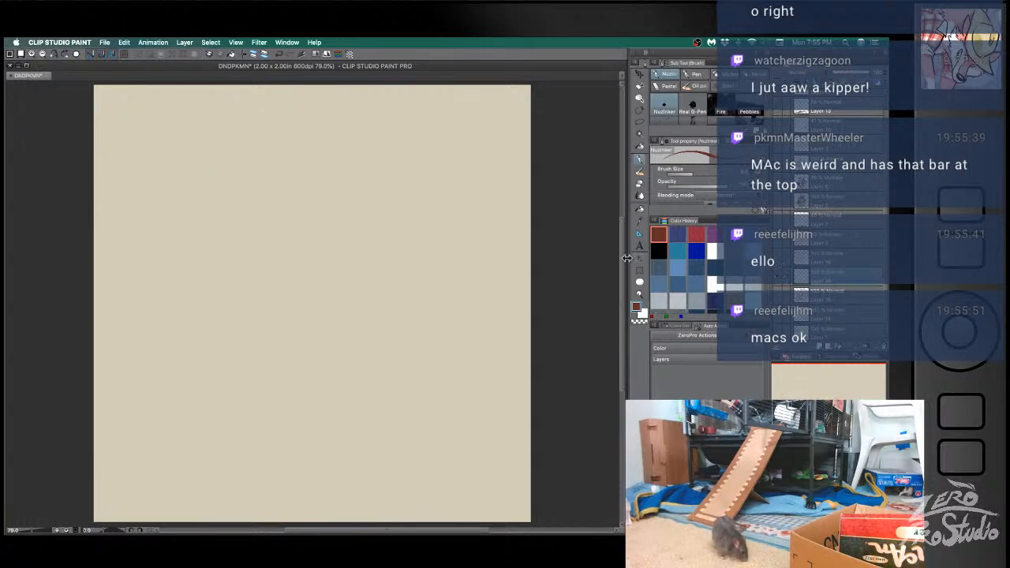
# - Sketch a large round head and the two side lines of the leaning body below it
pyautogui.moveTo(189, 235)
pyautogui.mouseDown()
pyautogui.moveTo(275, 284)
pyautogui.moveTo(254, 303)
pyautogui.mouseUp()
pyautogui.hotkey('ctrl', 'z')
pyautogui.moveTo(187, 296)
pyautogui.mouseDown()
pyautogui.moveTo(213, 304)
pyautogui.moveTo(184, 236)
pyautogui.moveTo(300, 211)
pyautogui.mouseUp()
pyautogui.moveTo(243, 322); pyautogui.dragTo(256, 380)
pyautogui.moveTo(294, 296); pyautogui.dragTo(341, 372)
# - Sketch the spread legs and feet, with rough horizontal ground lines under them
pyautogui.moveTo(242, 317)
pyautogui.mouseDown()
pyautogui.moveTo(253, 368)
pyautogui.moveTo(228, 411)
pyautogui.moveTo(276, 384)
pyautogui.moveTo(340, 396)
pyautogui.moveTo(372, 418)
pyautogui.mouseUp()
pyautogui.press('super+z')
pyautogui.moveTo(352, 385); pyautogui.dragTo(380, 415)
pyautogui.moveTo(233, 411); pyautogui.dragTo(378, 416)
pyautogui.moveTo(195, 423)
pyautogui.mouseDown()
pyautogui.moveTo(454, 418)
pyautogui.moveTo(423, 420)
pyautogui.mouseUp()
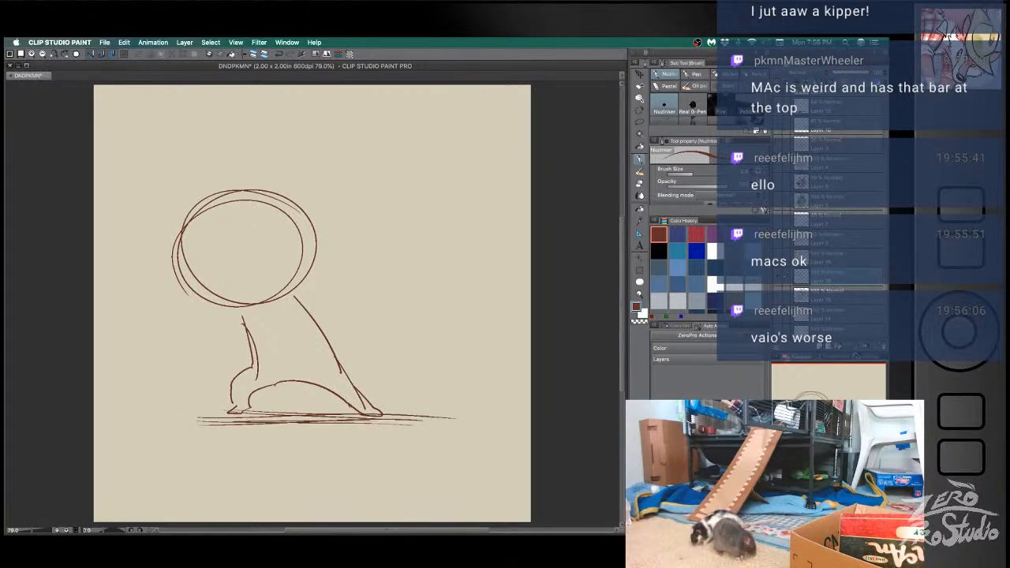
pyautogui.moveTo(355, 405)
pyautogui.mouseDown()
pyautogui.moveTo(373, 413)
pyautogui.moveTo(238, 411)
pyautogui.moveTo(342, 412)
pyautogui.mouseUp()
pyautogui.moveTo(233, 383); pyautogui.dragTo(237, 410)
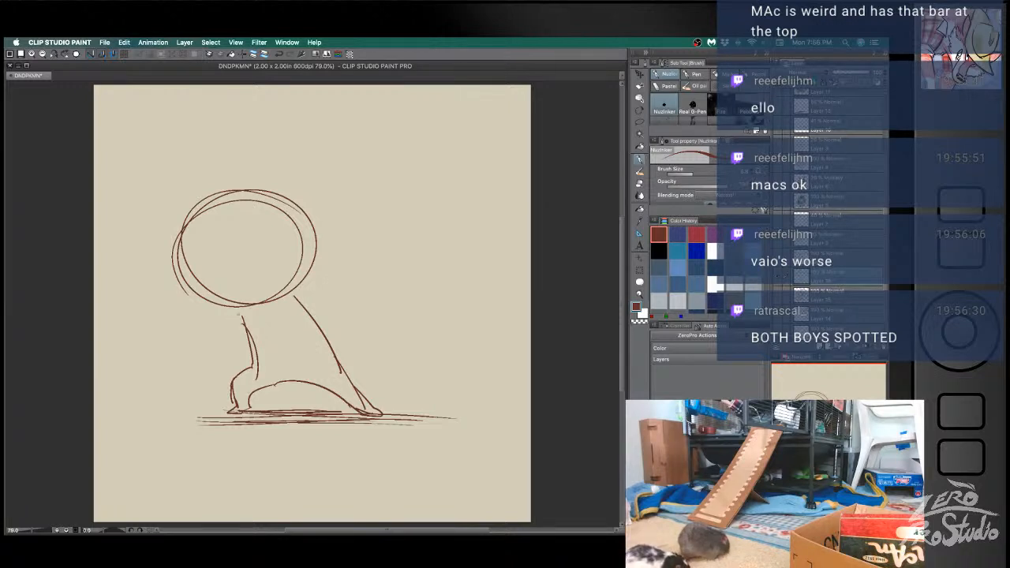
# - Sketch the arm raised beside the head and try out shapes for the lower arm reaching out in front
pyautogui.moveTo(300, 290)
pyautogui.mouseDown()
pyautogui.moveTo(349, 265)
pyautogui.moveTo(355, 204)
pyautogui.moveTo(332, 265)
pyautogui.moveTo(295, 292)
pyautogui.moveTo(311, 293)
pyautogui.moveTo(366, 247)
pyautogui.moveTo(339, 203)
pyautogui.moveTo(318, 271)
pyautogui.moveTo(291, 291)
pyautogui.mouseUp()
pyautogui.moveTo(240, 318)
pyautogui.mouseDown()
pyautogui.moveTo(203, 347)
pyautogui.moveTo(212, 344)
pyautogui.moveTo(181, 339)
pyautogui.moveTo(198, 366)
pyautogui.moveTo(224, 355)
pyautogui.moveTo(243, 326)
pyautogui.mouseUp()
pyautogui.moveTo(179, 337)
pyautogui.mouseDown()
pyautogui.moveTo(212, 326)
pyautogui.moveTo(230, 367)
pyautogui.moveTo(220, 365)
pyautogui.mouseUp()
pyautogui.moveTo(213, 327)
pyautogui.mouseDown()
pyautogui.moveTo(258, 349)
pyautogui.moveTo(250, 387)
pyautogui.moveTo(220, 358)
pyautogui.moveTo(230, 374)
pyautogui.mouseUp()
pyautogui.press('super+z')
pyautogui.moveTo(203, 344); pyautogui.dragTo(223, 365)
pyautogui.moveTo(189, 325)
pyautogui.mouseDown()
pyautogui.moveTo(150, 343)
pyautogui.moveTo(146, 334)
pyautogui.moveTo(175, 338)
pyautogui.moveTo(181, 375)
pyautogui.mouseUp()
pyautogui.press('super+z')
pyautogui.press('super+z')
pyautogui.moveTo(150, 338)
pyautogui.mouseDown()
pyautogui.moveTo(187, 359)
pyautogui.moveTo(179, 352)
pyautogui.mouseUp()
# - Rough in the lower outstretched arm with hatching, and erase the leg line that overlaps it
pyautogui.press('super+z')
pyautogui.moveTo(157, 340)
pyautogui.mouseDown()
pyautogui.moveTo(229, 349)
pyautogui.moveTo(202, 340)
pyautogui.moveTo(216, 356)
pyautogui.mouseUp()
pyautogui.press('super+z')
pyautogui.press('super+z')
pyautogui.moveTo(196, 332); pyautogui.dragTo(235, 375)
pyautogui.press('super+z')
pyautogui.moveTo(194, 330); pyautogui.dragTo(226, 370)
pyautogui.moveTo(230, 373); pyautogui.dragTo(250, 385)
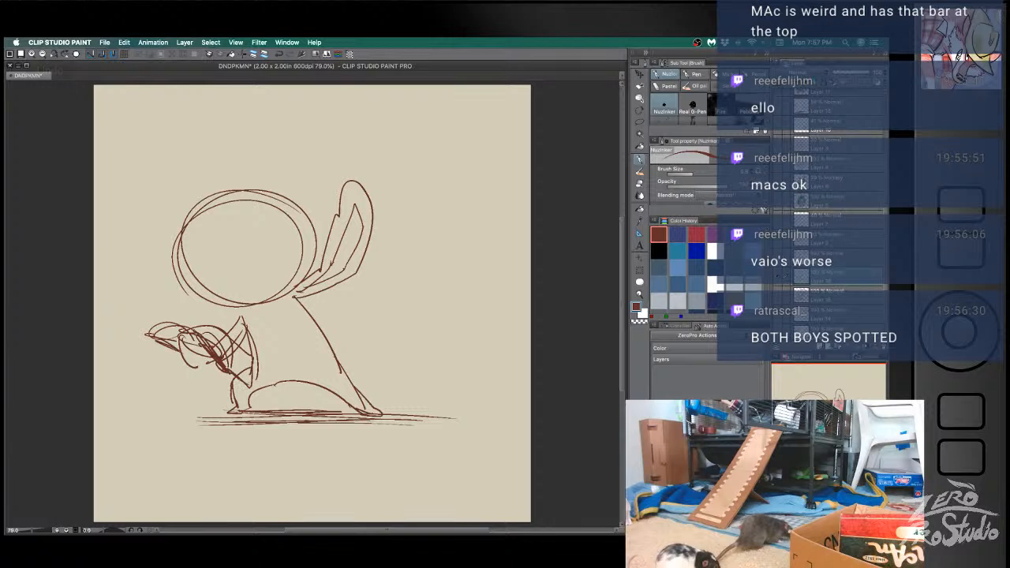
pyautogui.moveTo(148, 337)
pyautogui.mouseDown()
pyautogui.moveTo(181, 331)
pyautogui.moveTo(180, 355)
pyautogui.moveTo(249, 366)
pyautogui.moveTo(249, 382)
pyautogui.moveTo(223, 379)
pyautogui.moveTo(207, 359)
pyautogui.mouseUp()
pyautogui.press('e')
pyautogui.press('b')
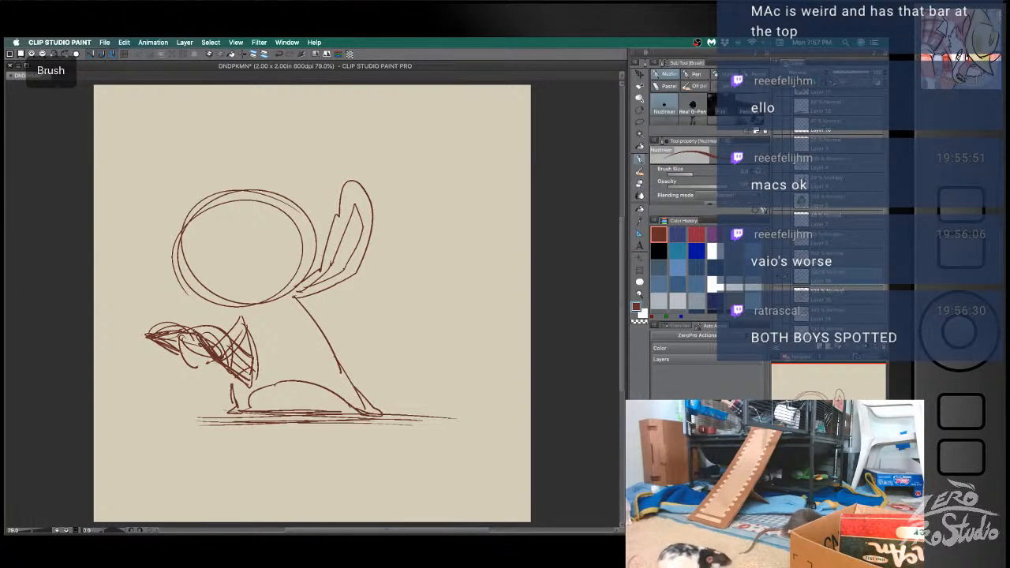
# - Draw a wide slanted bill and two round eyes on the head
pyautogui.moveTo(245, 282)
pyautogui.mouseDown()
pyautogui.moveTo(265, 255)
pyautogui.moveTo(280, 272)
pyautogui.moveTo(251, 285)
pyautogui.mouseUp()
pyautogui.moveTo(288, 250)
pyautogui.mouseDown()
pyautogui.moveTo(245, 285)
pyautogui.moveTo(233, 269)
pyautogui.mouseUp()
pyautogui.moveTo(258, 234); pyautogui.dragTo(262, 250)
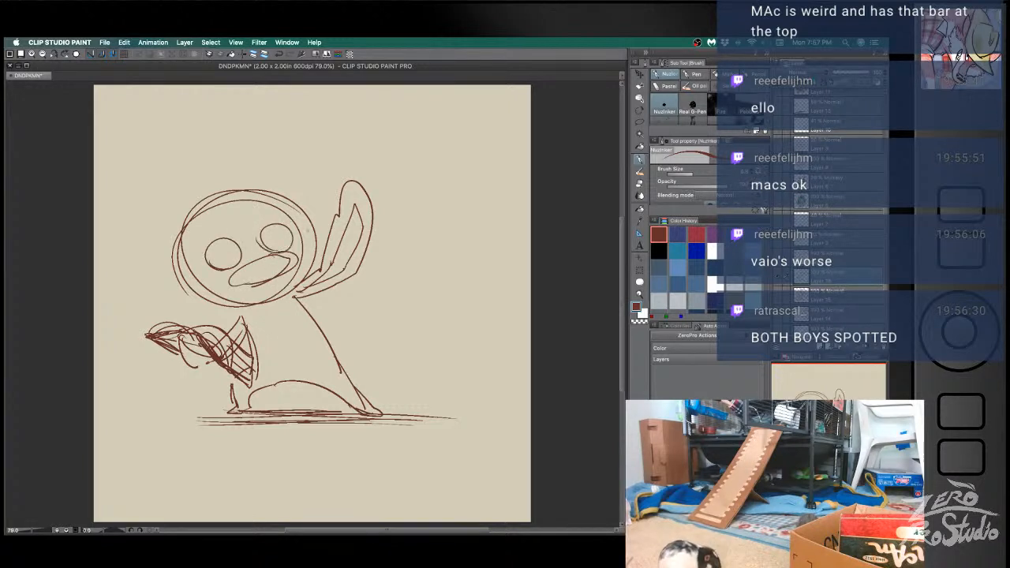
pyautogui.moveTo(305, 141)
pyautogui.mouseDown()
pyautogui.moveTo(413, 311)
pyautogui.moveTo(303, 146)
pyautogui.moveTo(410, 316)
pyautogui.moveTo(333, 169)
pyautogui.moveTo(383, 296)
pyautogui.mouseUp()
pyautogui.press('super+z')
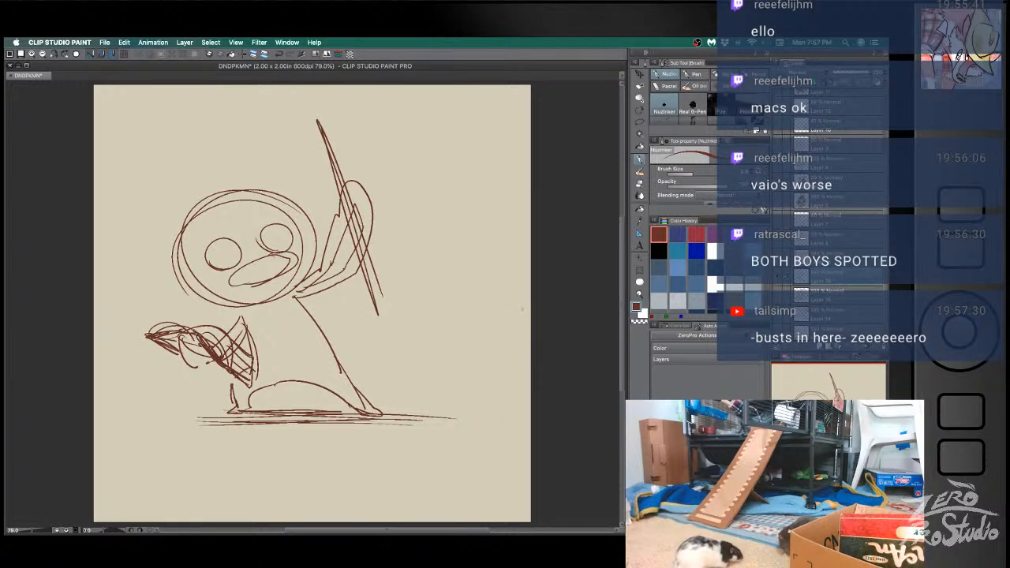
pyautogui.press('super+z')
pyautogui.moveTo(233, 152); pyautogui.dragTo(468, 229)
pyautogui.press('super+z')
pyautogui.moveTo(233, 152); pyautogui.dragTo(497, 250)
pyautogui.press('super+z')
pyautogui.moveTo(255, 145); pyautogui.dragTo(482, 267)
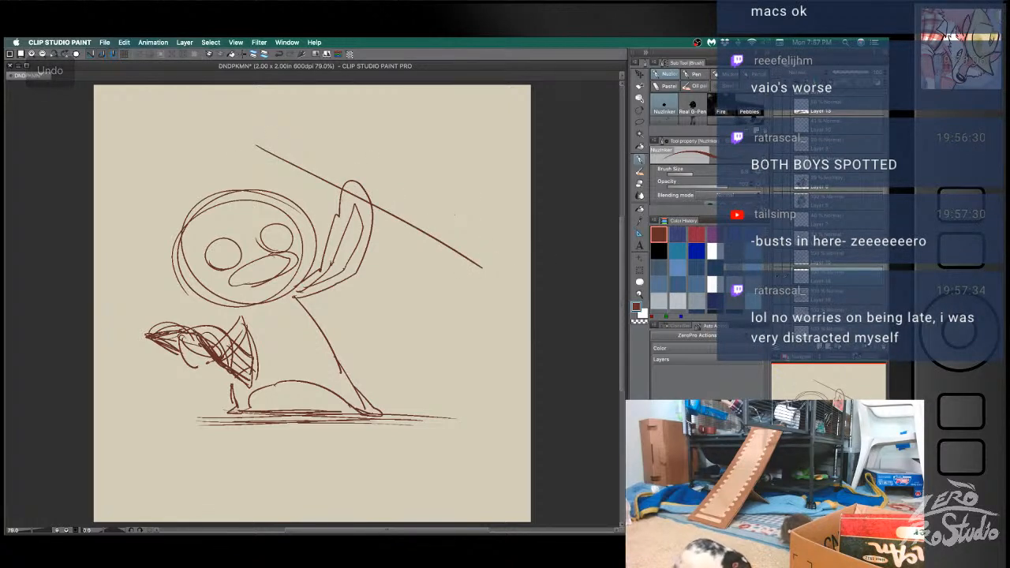
pyautogui.moveTo(342, 175); pyautogui.dragTo(361, 201)
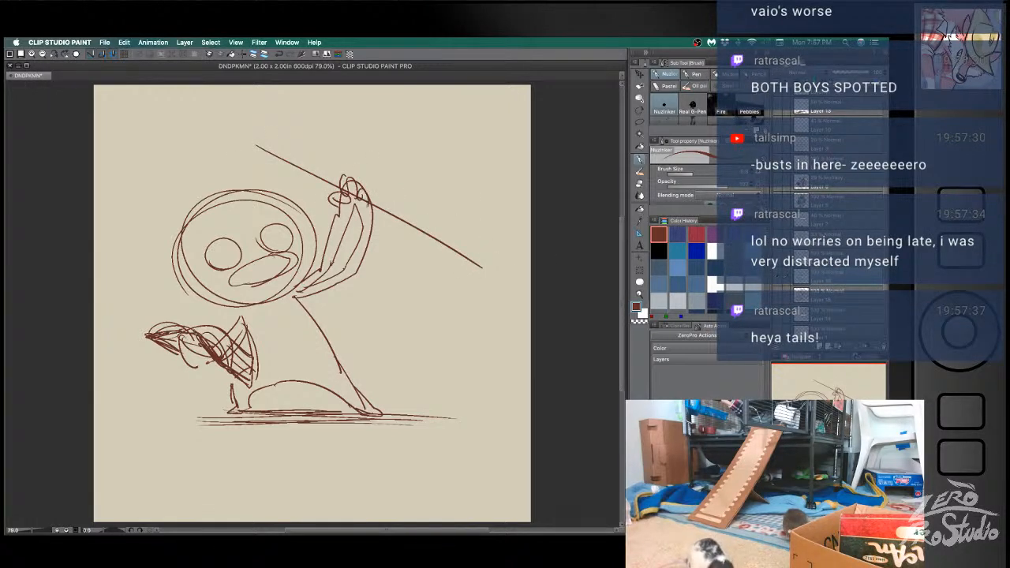
pyautogui.moveTo(282, 135)
pyautogui.mouseDown()
pyautogui.moveTo(270, 155)
pyautogui.moveTo(249, 86)
pyautogui.moveTo(318, 158)
pyautogui.mouseUp()
pyautogui.moveTo(276, 163); pyautogui.dragTo(352, 123)
pyautogui.press('super+z')
pyautogui.press('super+z')
pyautogui.press('super+z')
pyautogui.press('super+z')
pyautogui.press('super+z')
pyautogui.press('super+z')
pyautogui.press('super+z')
pyautogui.press('super+z')
pyautogui.press('super+z')
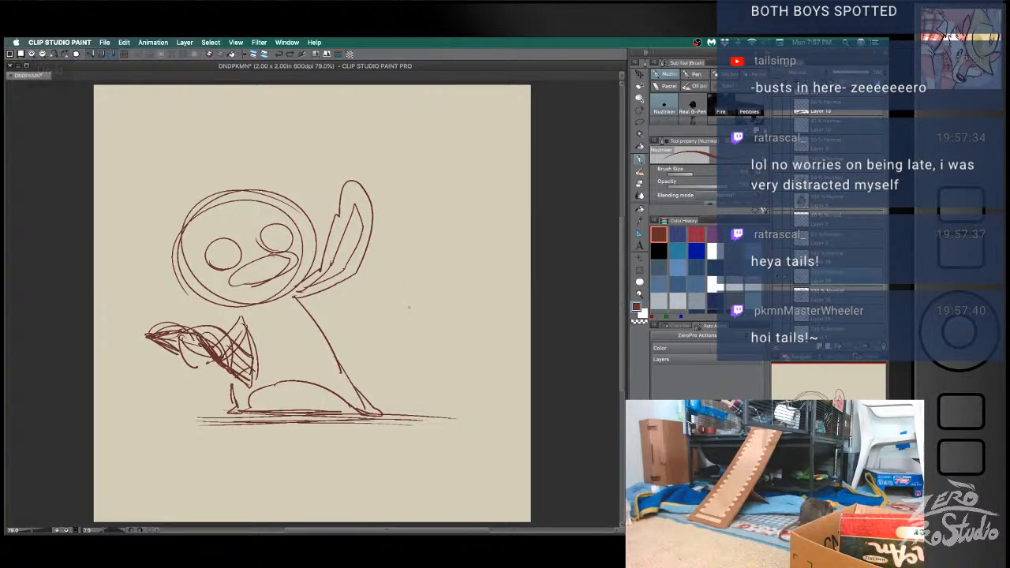
# - Select the raised arm with a freehand selection, transform it to tilt outward from the body, and clear the selection
pyautogui.press('m')
pyautogui.moveTo(353, 167)
pyautogui.mouseDown()
pyautogui.moveTo(300, 292)
pyautogui.moveTo(394, 261)
pyautogui.moveTo(402, 193)
pyautogui.moveTo(353, 168)
pyautogui.mouseUp()
pyautogui.press('super+t')
pyautogui.moveTo(442, 154); pyautogui.dragTo(454, 187)
pyautogui.click(390, 337)
pyautogui.press('b')
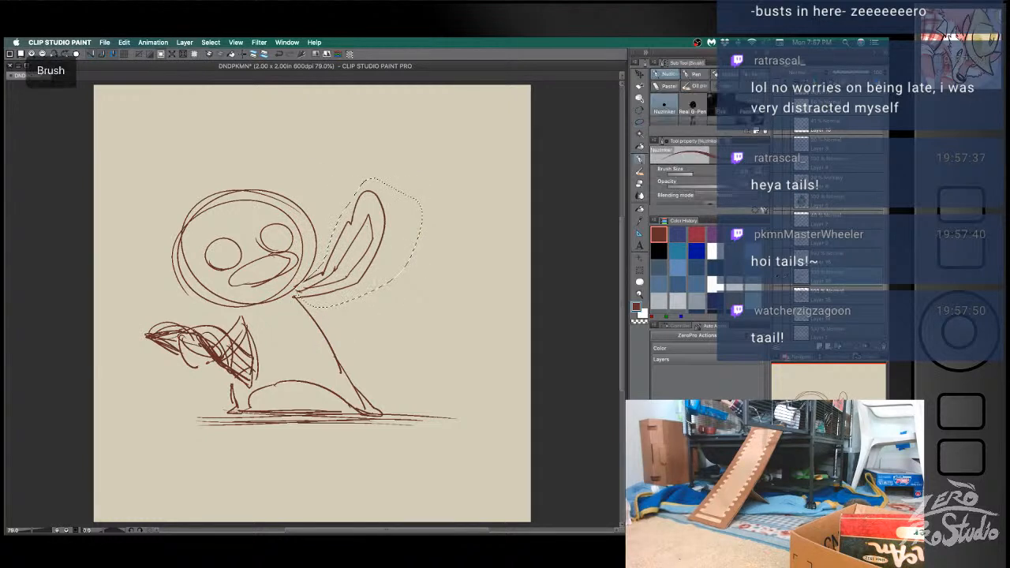
pyautogui.press('super+d')
# - Draw a long, steeply slanted staff line crossing the raised arm near its tip
pyautogui.moveTo(320, 139); pyautogui.dragTo(422, 294)
pyautogui.moveTo(377, 227); pyautogui.dragTo(441, 336)
pyautogui.press('super+z')
pyautogui.press('super+z')
pyautogui.moveTo(332, 152)
pyautogui.mouseDown()
pyautogui.moveTo(403, 355)
pyautogui.moveTo(371, 280)
pyautogui.moveTo(392, 365)
pyautogui.moveTo(338, 133)
pyautogui.mouseUp()
pyautogui.press('super+z')
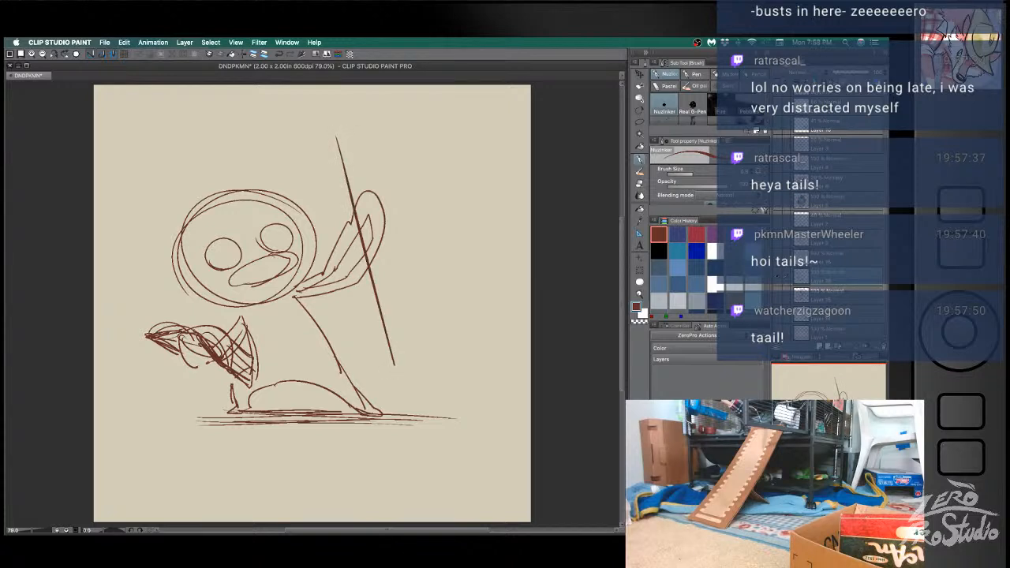
# - Draw the hand gripping the staff with the old arm tip erased, and add pupils to both eyes
pyautogui.moveTo(351, 213)
pyautogui.mouseDown()
pyautogui.moveTo(353, 231)
pyautogui.moveTo(368, 199)
pyautogui.moveTo(368, 241)
pyautogui.mouseUp()
pyautogui.moveTo(356, 207); pyautogui.dragTo(372, 225)
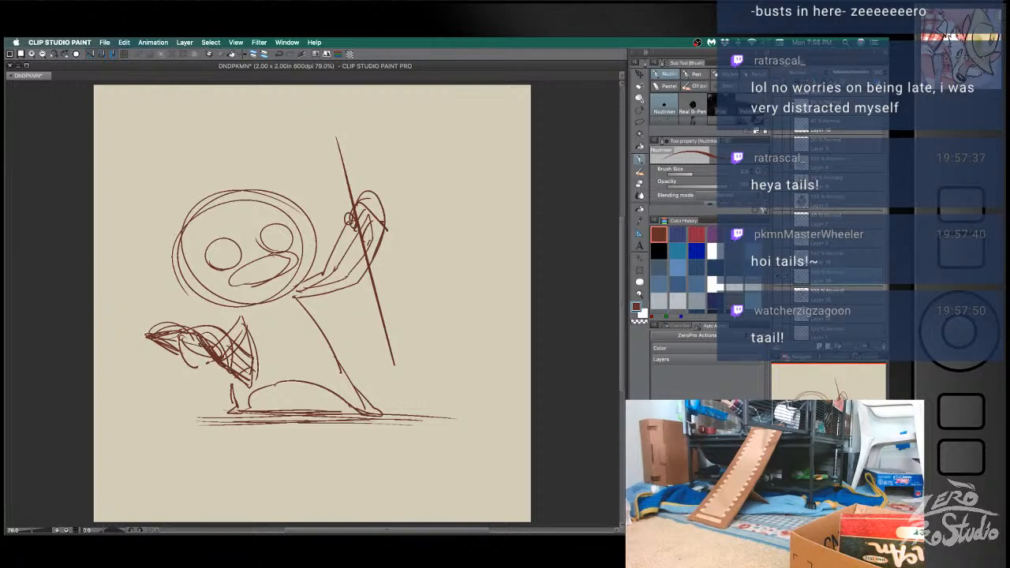
pyautogui.press('e')
pyautogui.press('b')
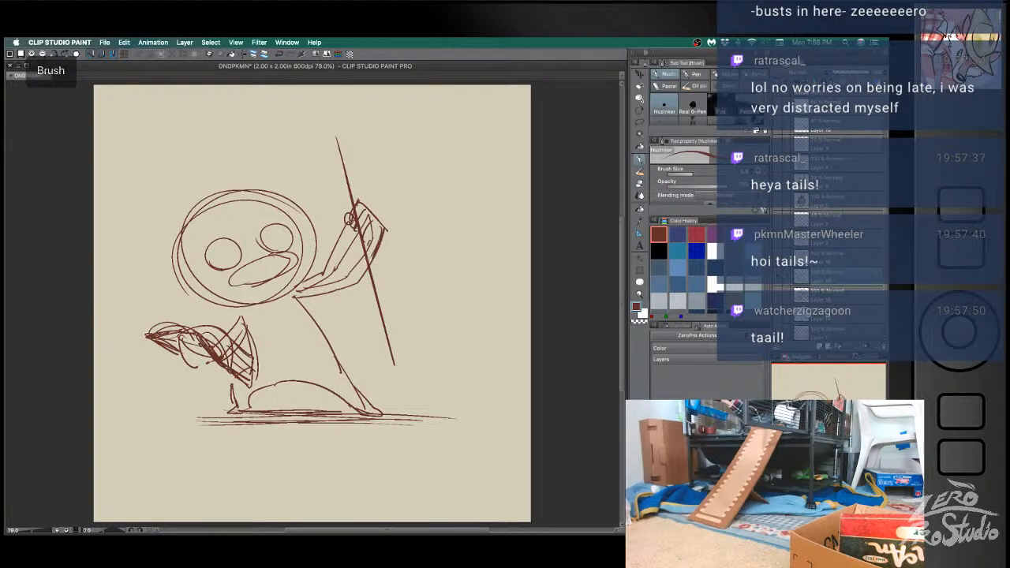
pyautogui.moveTo(221, 246); pyautogui.dragTo(232, 256)
pyautogui.moveTo(276, 231); pyautogui.dragTo(286, 238)
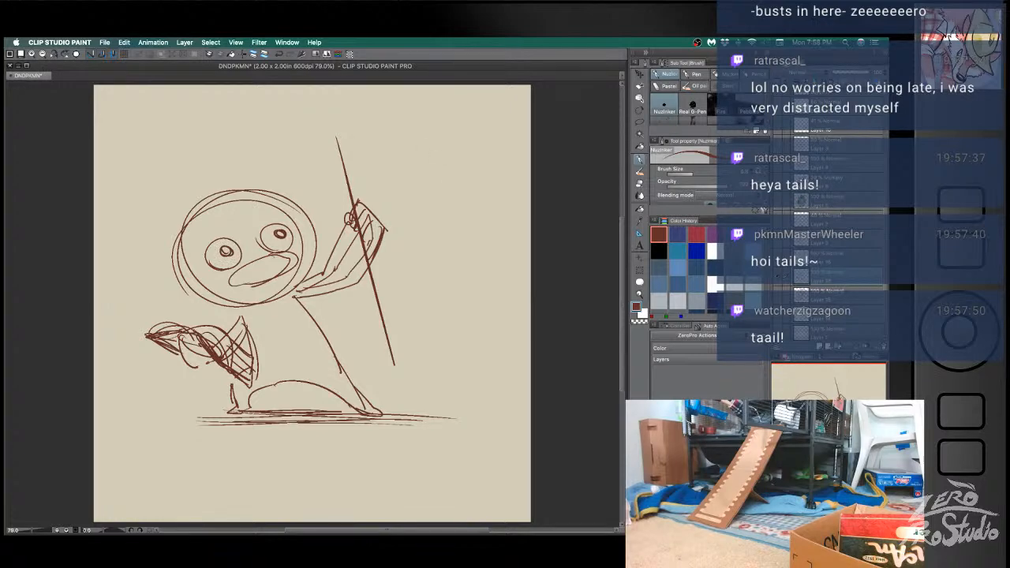
# - Shift the sketch down and top the thickened staff with a round head that has rays shooting outward
pyautogui.moveTo(331, 110); pyautogui.dragTo(336, 112)
pyautogui.moveTo(363, 252); pyautogui.dragTo(369, 287)
pyautogui.moveTo(326, 209)
pyautogui.mouseDown()
pyautogui.moveTo(361, 207)
pyautogui.moveTo(376, 181)
pyautogui.moveTo(359, 252)
pyautogui.moveTo(402, 398)
pyautogui.mouseUp()
pyautogui.moveTo(368, 253); pyautogui.dragTo(384, 277)
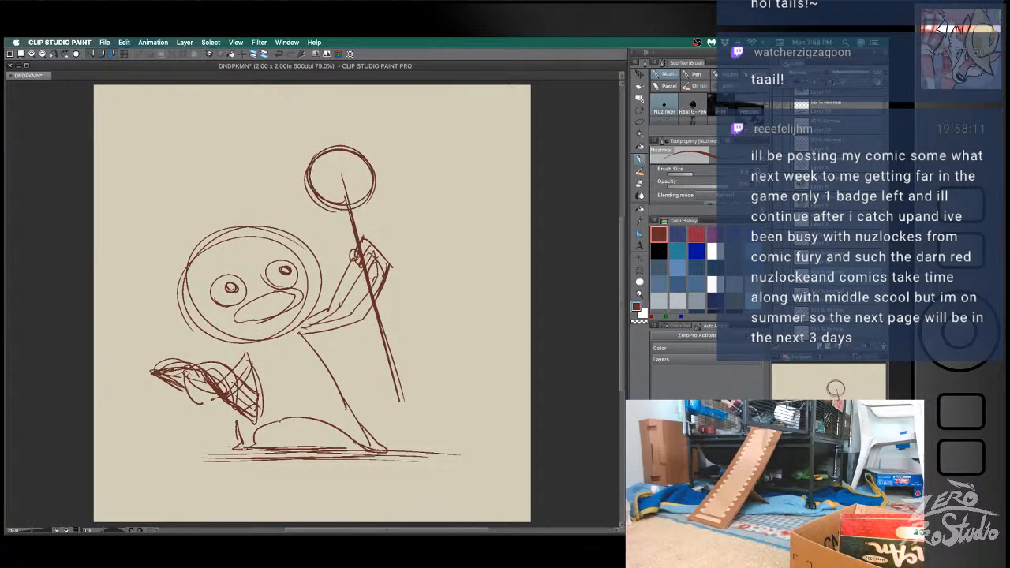
pyautogui.moveTo(323, 150); pyautogui.dragTo(342, 103)
pyautogui.moveTo(376, 190); pyautogui.dragTo(456, 164)
pyautogui.moveTo(365, 162); pyautogui.dragTo(414, 118)
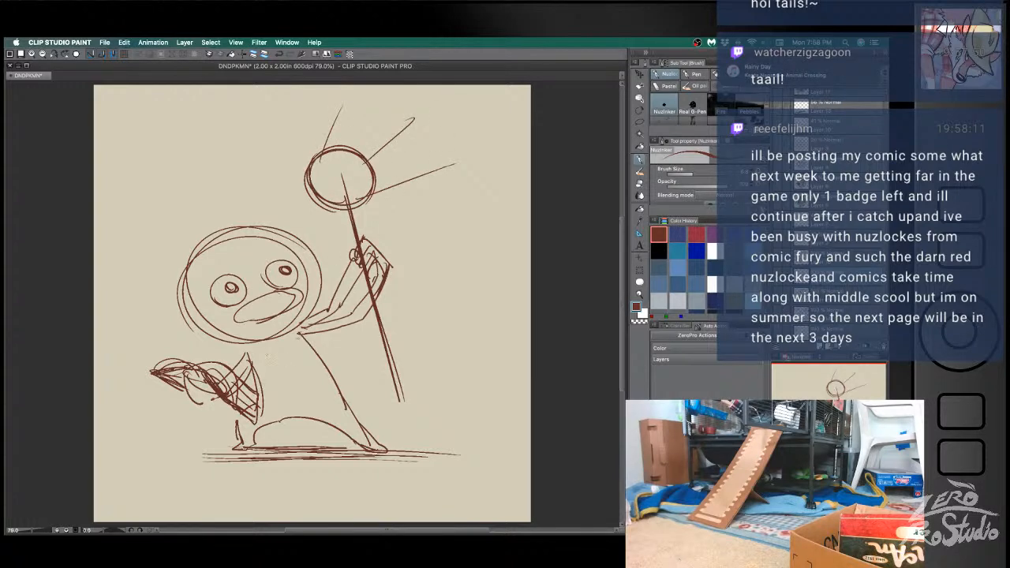
# - Sketch a jagged collar around the neck and a cape flowing out behind the body
pyautogui.moveTo(313, 319)
pyautogui.mouseDown()
pyautogui.moveTo(239, 343)
pyautogui.moveTo(299, 345)
pyautogui.moveTo(225, 343)
pyautogui.mouseUp()
pyautogui.moveTo(353, 329)
pyautogui.mouseDown()
pyautogui.moveTo(443, 339)
pyautogui.moveTo(408, 350)
pyautogui.moveTo(382, 386)
pyautogui.moveTo(355, 397)
pyautogui.mouseUp()
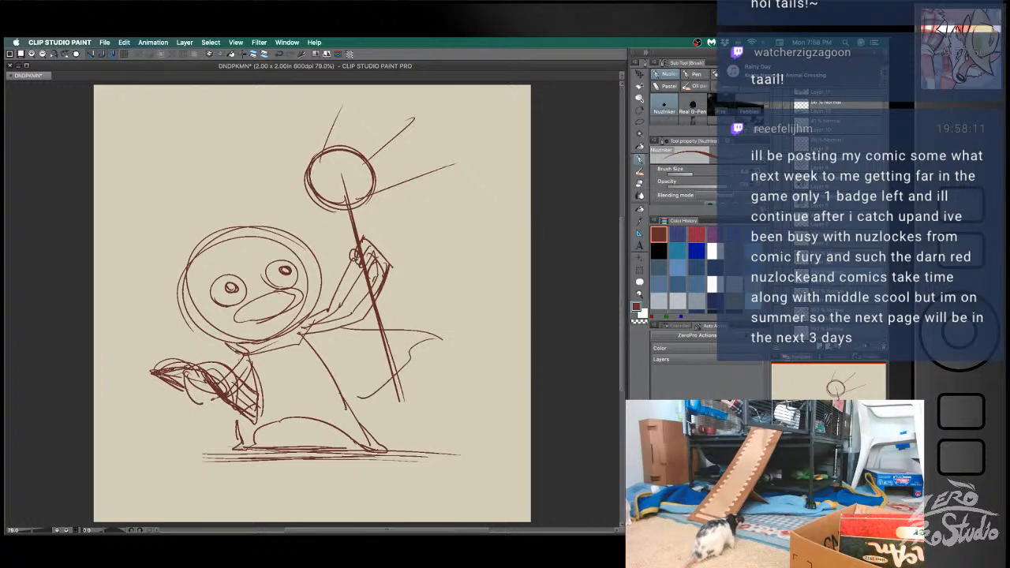
pyautogui.moveTo(272, 347)
pyautogui.mouseDown()
pyautogui.moveTo(269, 381)
pyautogui.moveTo(257, 382)
pyautogui.moveTo(294, 383)
pyautogui.moveTo(326, 334)
pyautogui.moveTo(321, 319)
pyautogui.mouseUp()
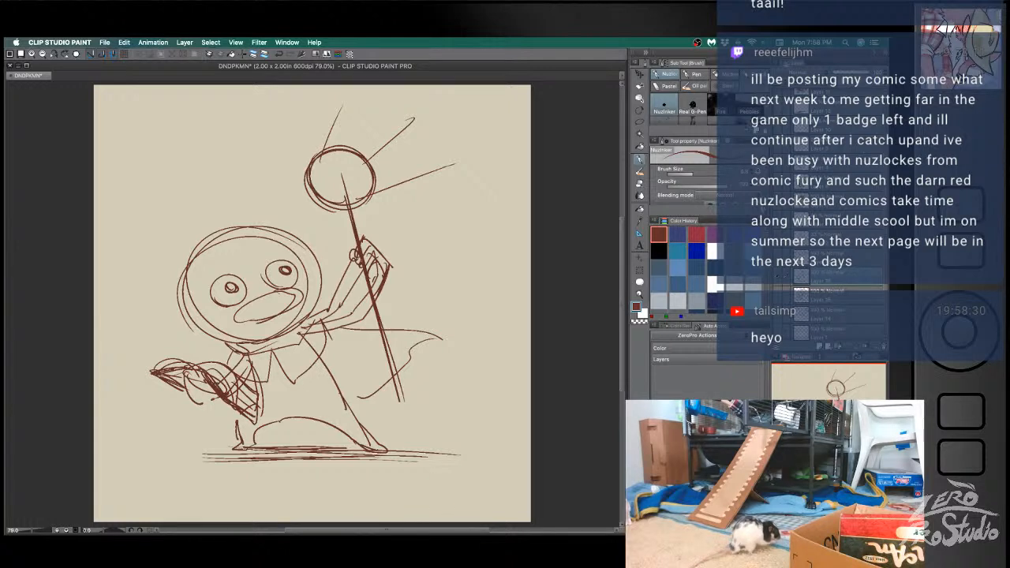
# - Sketch a long slanted hat brim across the top of the head, with a curved upper edge reaching the staff's head
pyautogui.moveTo(171, 296)
pyautogui.mouseDown()
pyautogui.moveTo(325, 235)
pyautogui.moveTo(128, 284)
pyautogui.moveTo(169, 295)
pyautogui.moveTo(257, 259)
pyautogui.mouseUp()
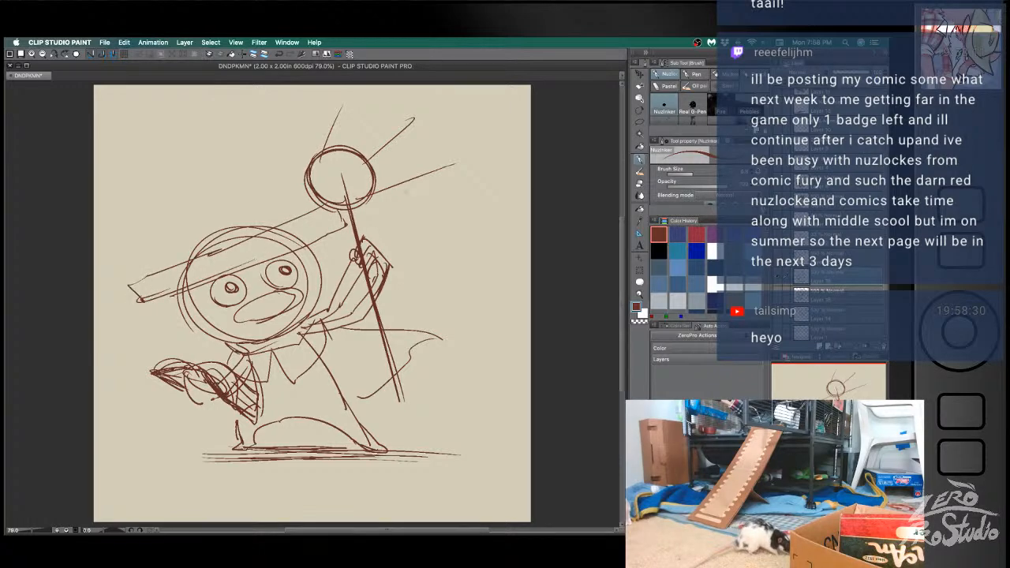
pyautogui.moveTo(324, 207)
pyautogui.mouseDown()
pyautogui.moveTo(135, 279)
pyautogui.moveTo(316, 195)
pyautogui.moveTo(158, 269)
pyautogui.moveTo(260, 226)
pyautogui.mouseUp()
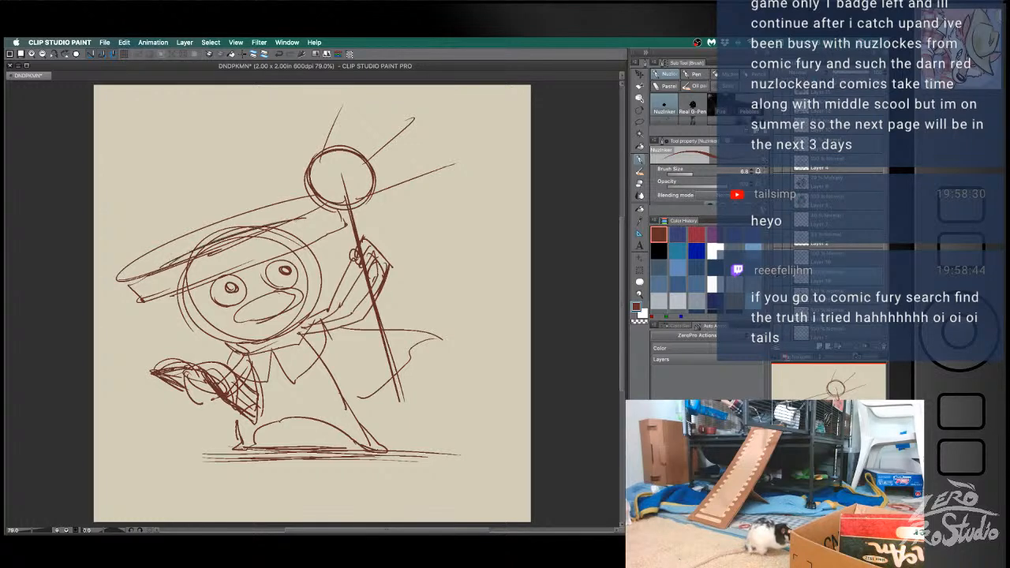
pyautogui.press('super+z')
pyautogui.press('super+z')
pyautogui.moveTo(171, 264); pyautogui.dragTo(292, 218)
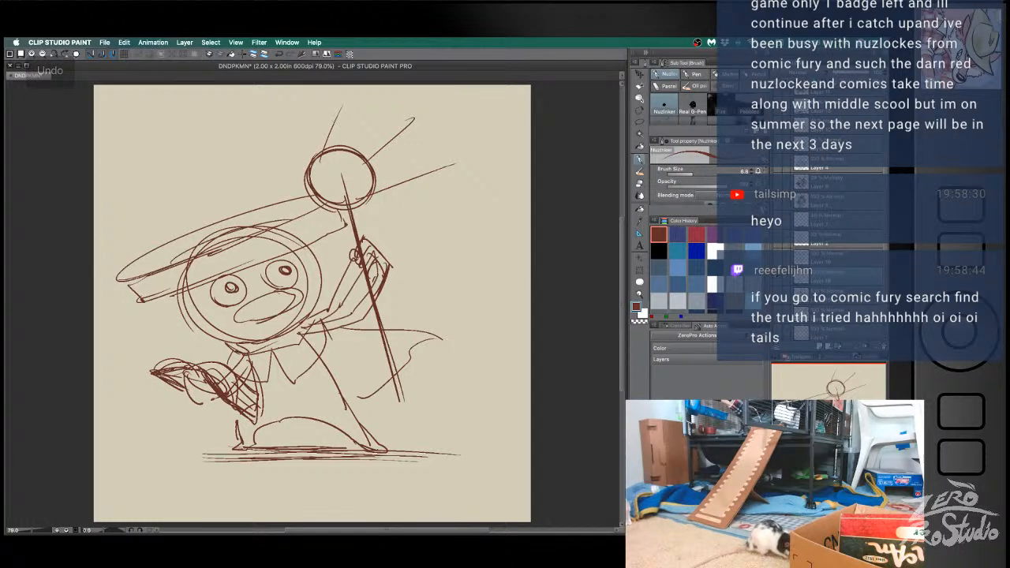
# - Sketch three candles standing on the far end of the hat brim, with wax dripping over its edge
pyautogui.moveTo(144, 269)
pyautogui.mouseDown()
pyautogui.moveTo(138, 226)
pyautogui.moveTo(155, 219)
pyautogui.moveTo(158, 266)
pyautogui.mouseUp()
pyautogui.moveTo(162, 229)
pyautogui.mouseDown()
pyautogui.moveTo(173, 233)
pyautogui.moveTo(168, 265)
pyautogui.moveTo(148, 269)
pyautogui.moveTo(145, 312)
pyautogui.mouseUp()
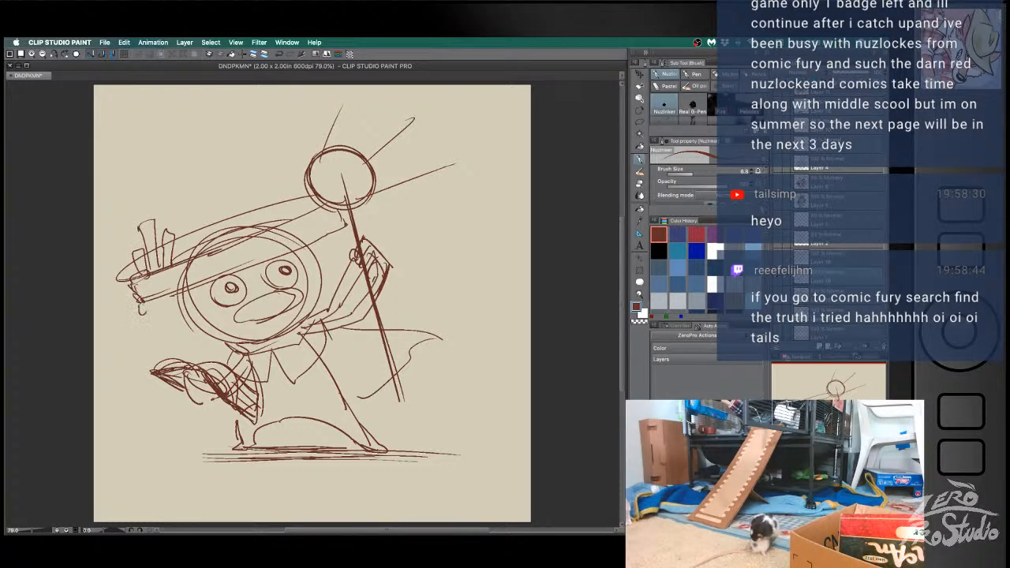
pyautogui.hotkey('ctrl', 'z')
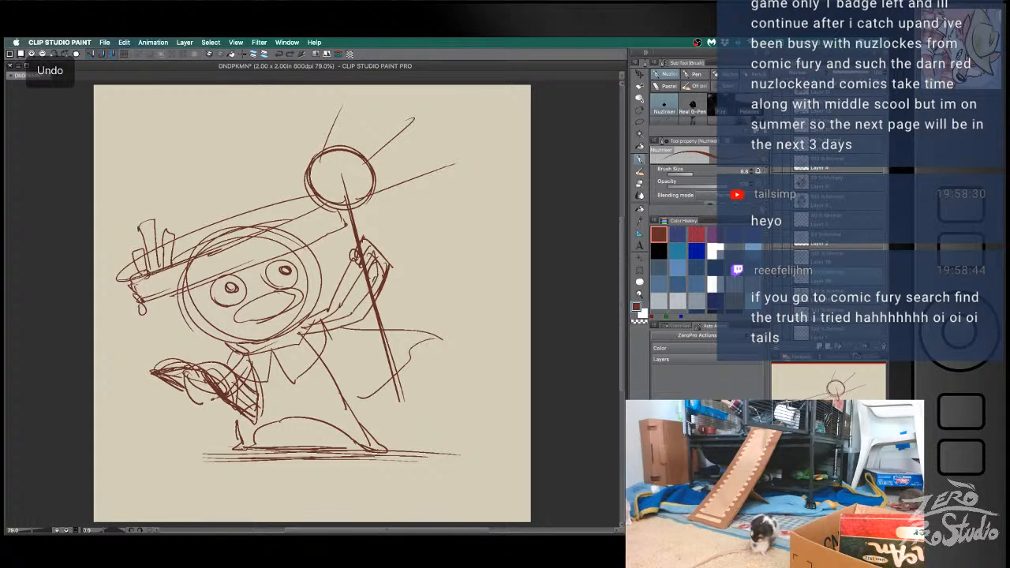
pyautogui.moveTo(145, 280); pyautogui.dragTo(150, 294)
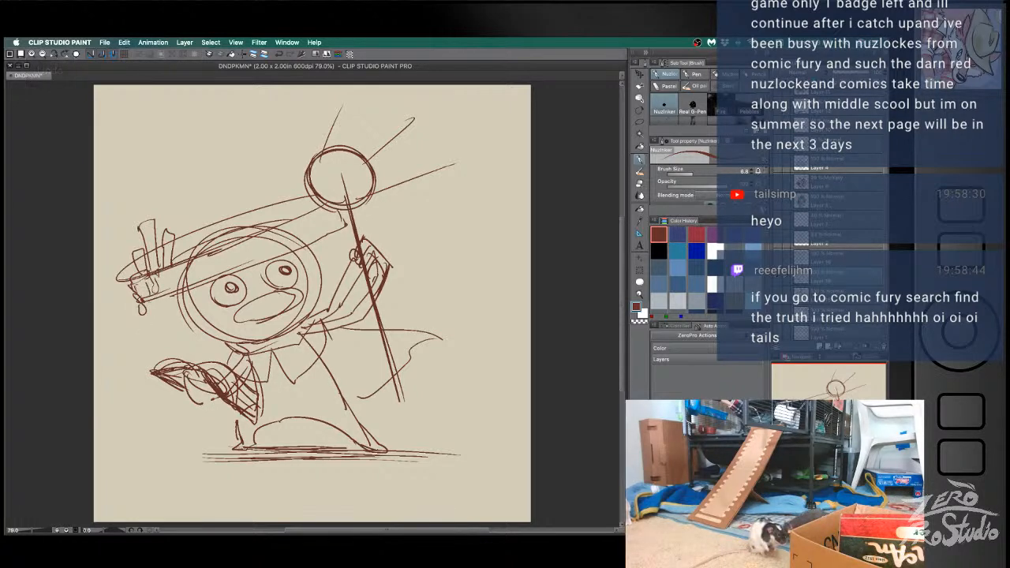
pyautogui.press('super+z')
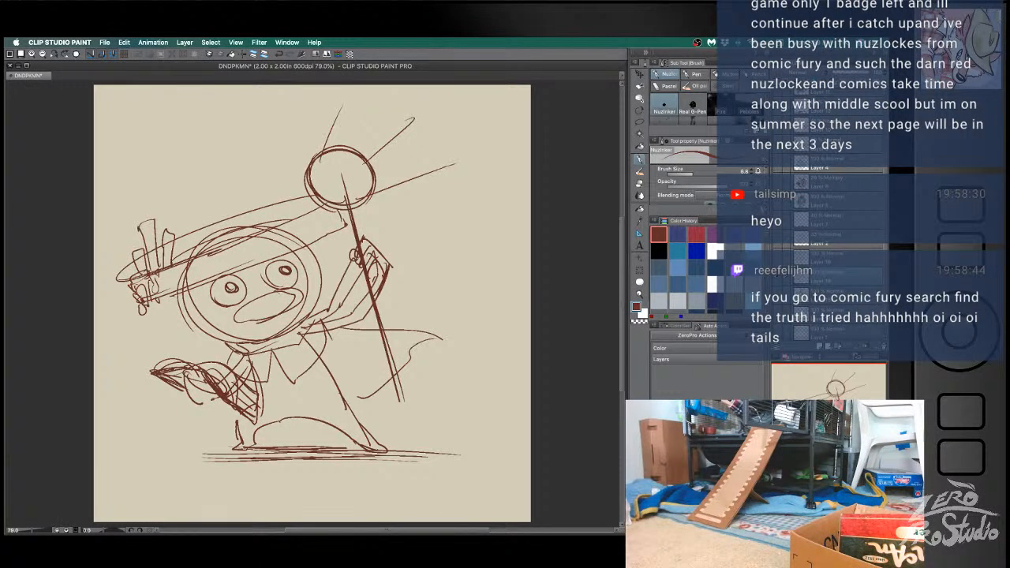
pyautogui.press('super+z')
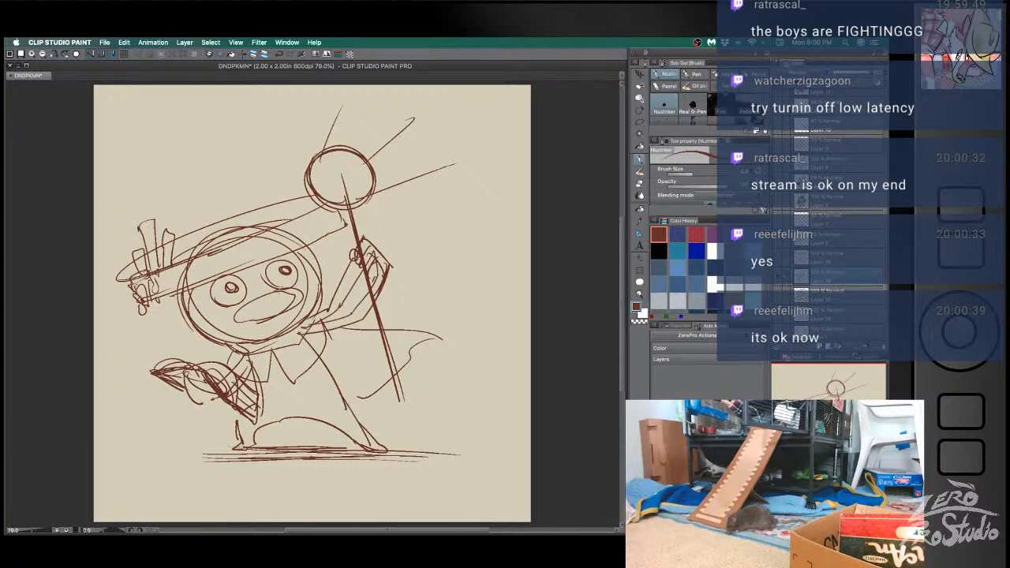
pyautogui.press('super+Tab')
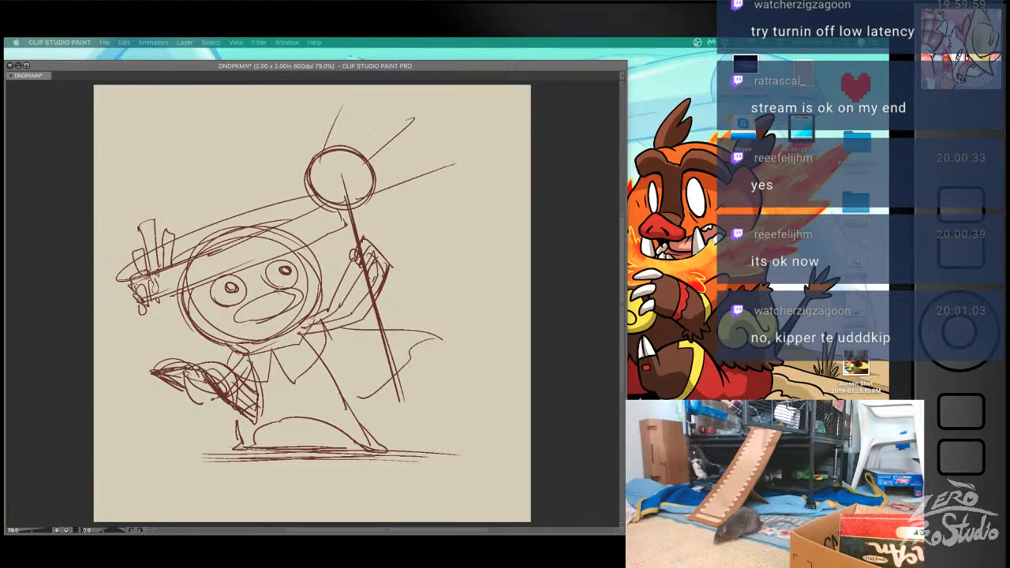
pyautogui.click(52, 244)
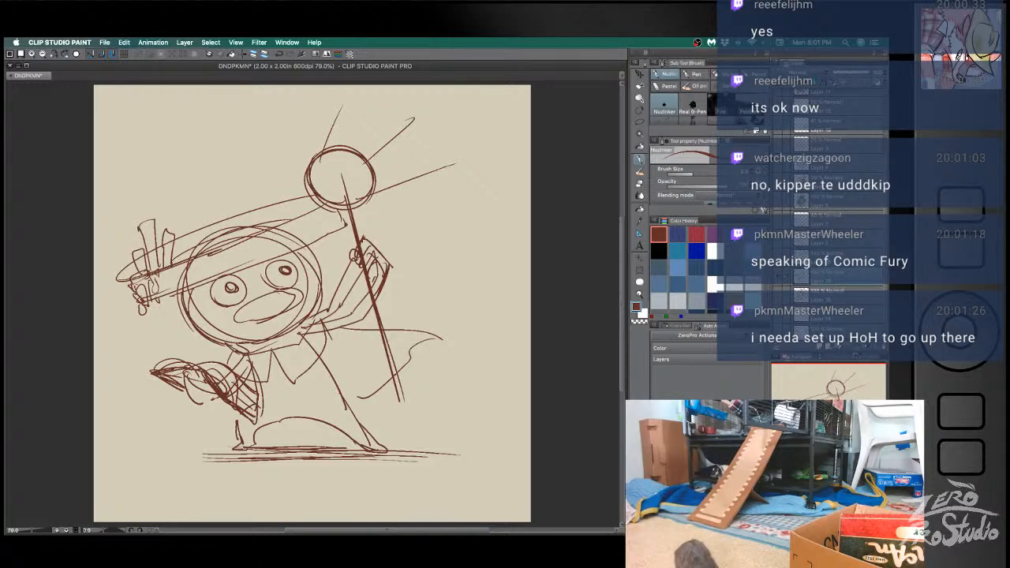
pyautogui.moveTo(168, 227); pyautogui.dragTo(188, 192)
pyautogui.moveTo(193, 190); pyautogui.dragTo(174, 224)
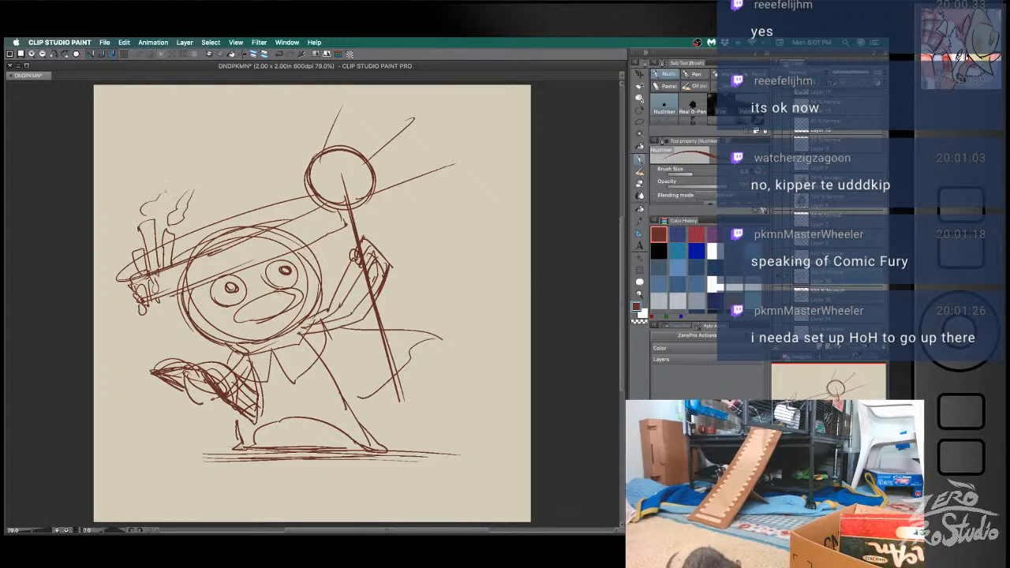
pyautogui.press('super+z')
pyautogui.press('super+z')
pyautogui.press('super+z')
pyautogui.press('super+z')
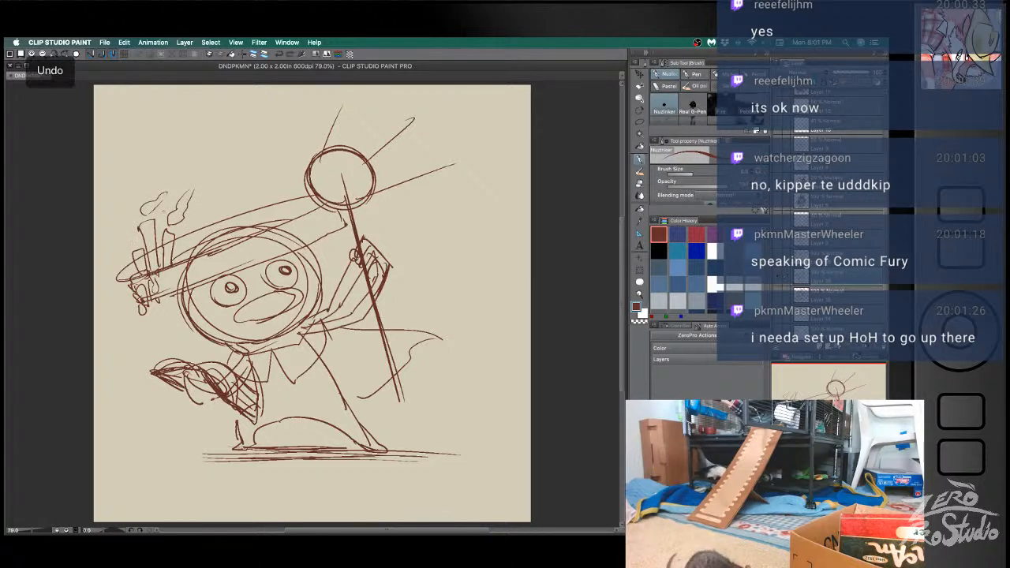
pyautogui.press('super+z')
# - Draw a flame on each of the three candles and refine the candle bases and wax drips on the brim
pyautogui.moveTo(140, 238)
pyautogui.mouseDown()
pyautogui.moveTo(137, 250)
pyautogui.moveTo(139, 213)
pyautogui.moveTo(142, 241)
pyautogui.moveTo(162, 184)
pyautogui.mouseUp()
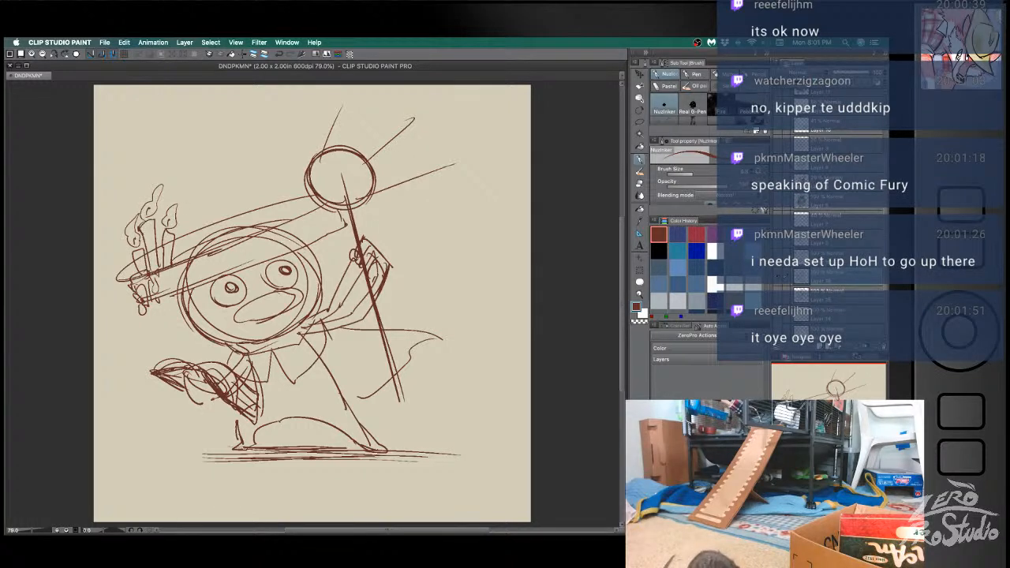
pyautogui.press('super+z')
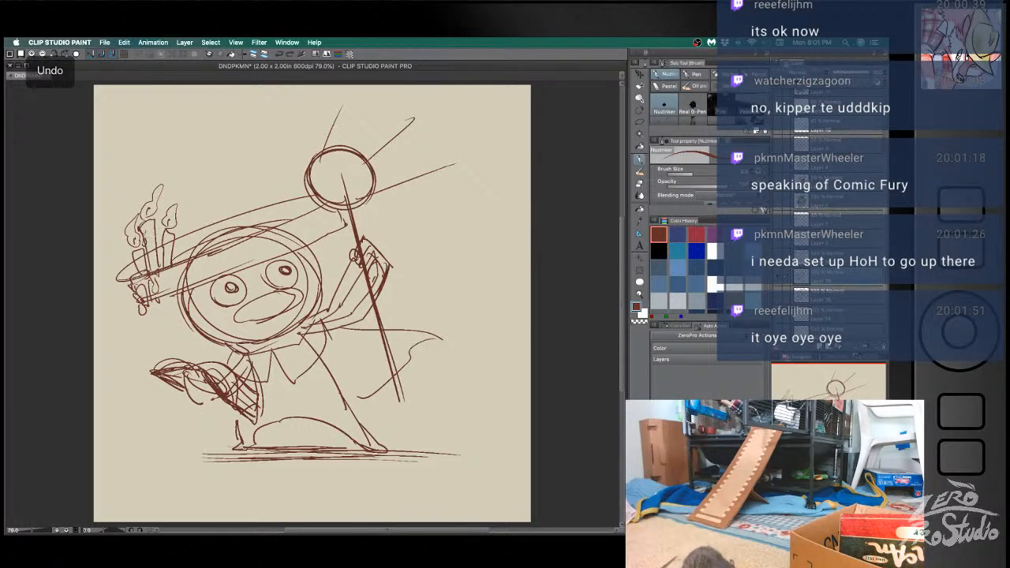
pyautogui.press('super+z')
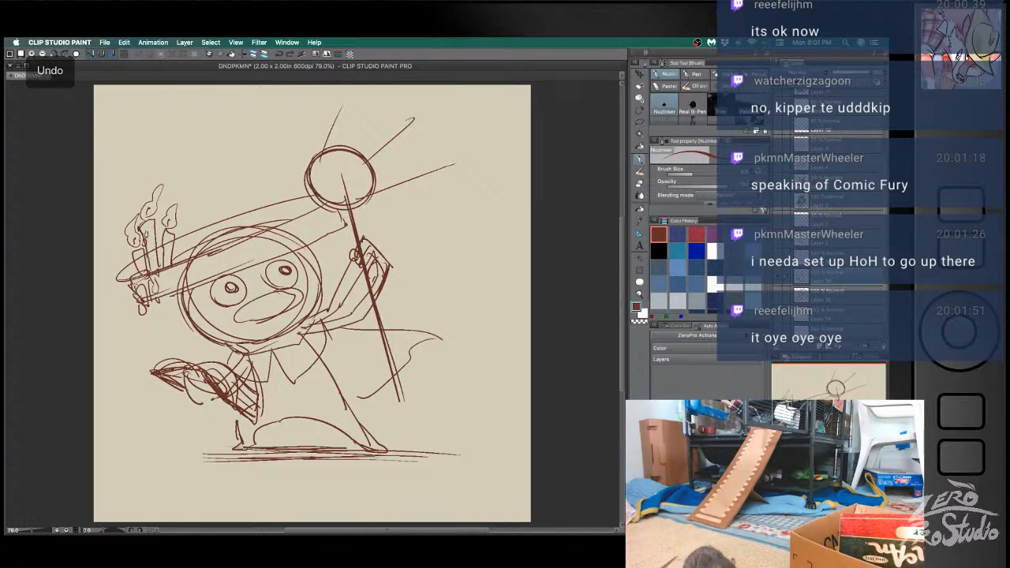
pyautogui.press('super+z')
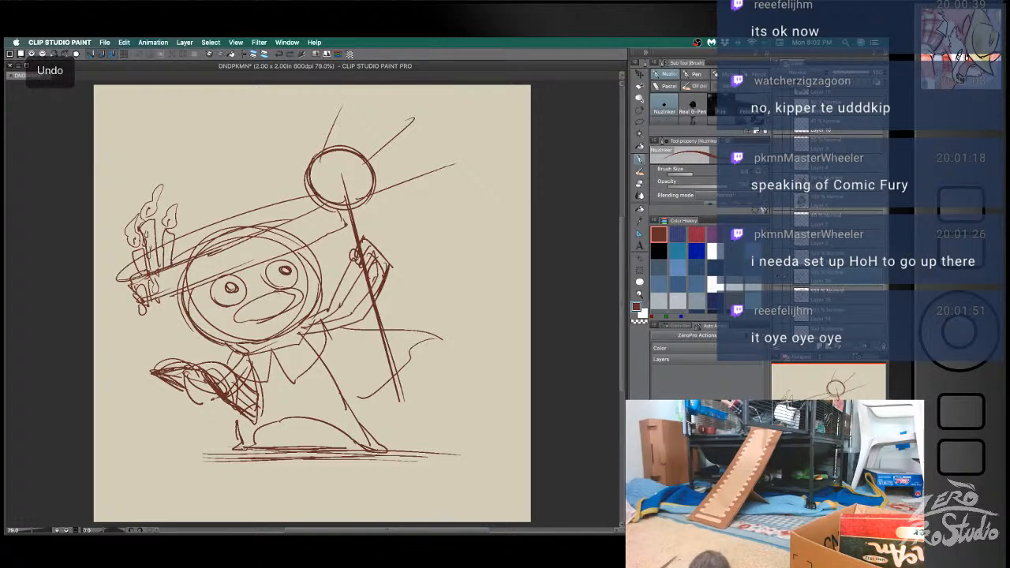
pyautogui.moveTo(134, 254); pyautogui.dragTo(146, 270)
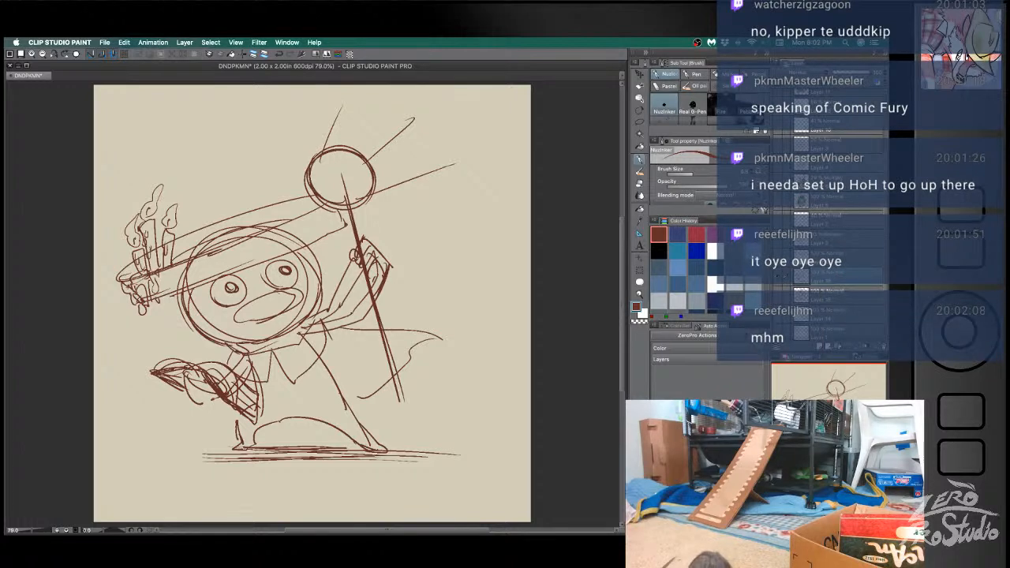
pyautogui.press('e')
pyautogui.press('b')
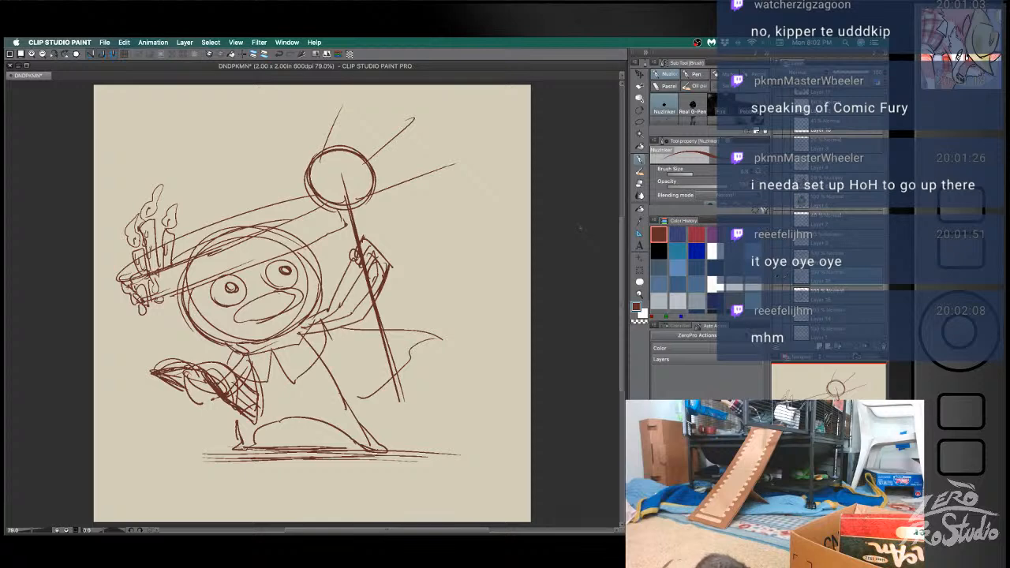
# - Scale the whole sketch up so that it fills more of the canvas
pyautogui.press('space')
pyautogui.moveTo(507, 427)
pyautogui.mouseDown()
pyautogui.moveTo(520, 446)
pyautogui.moveTo(493, 427)
pyautogui.mouseUp()
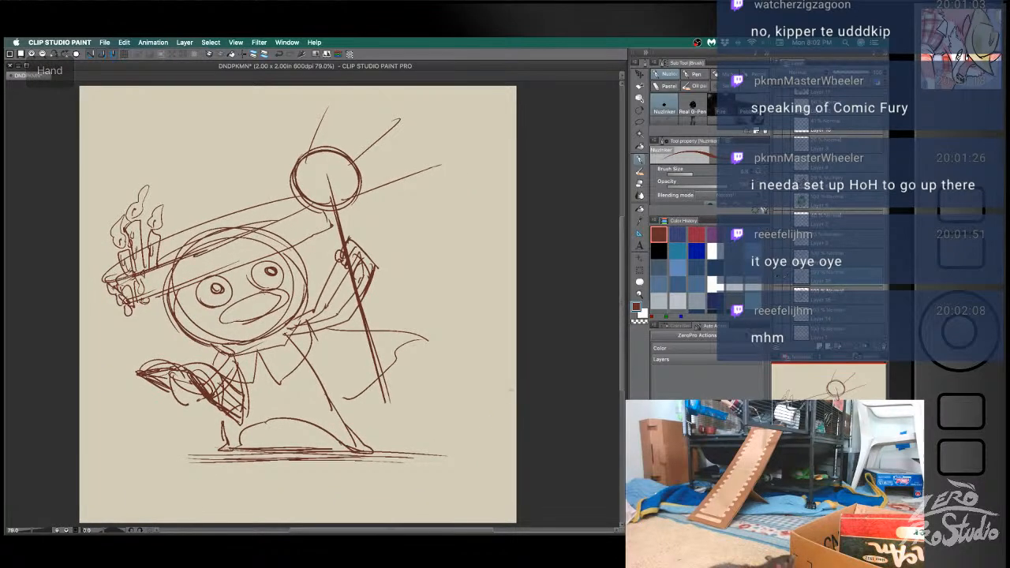
pyautogui.hotkey('ctrl', 't')
pyautogui.moveTo(449, 465); pyautogui.dragTo(500, 505)
pyautogui.moveTo(469, 450)
pyautogui.mouseDown()
pyautogui.moveTo(477, 443)
pyautogui.moveTo(465, 446)
pyautogui.mouseUp()
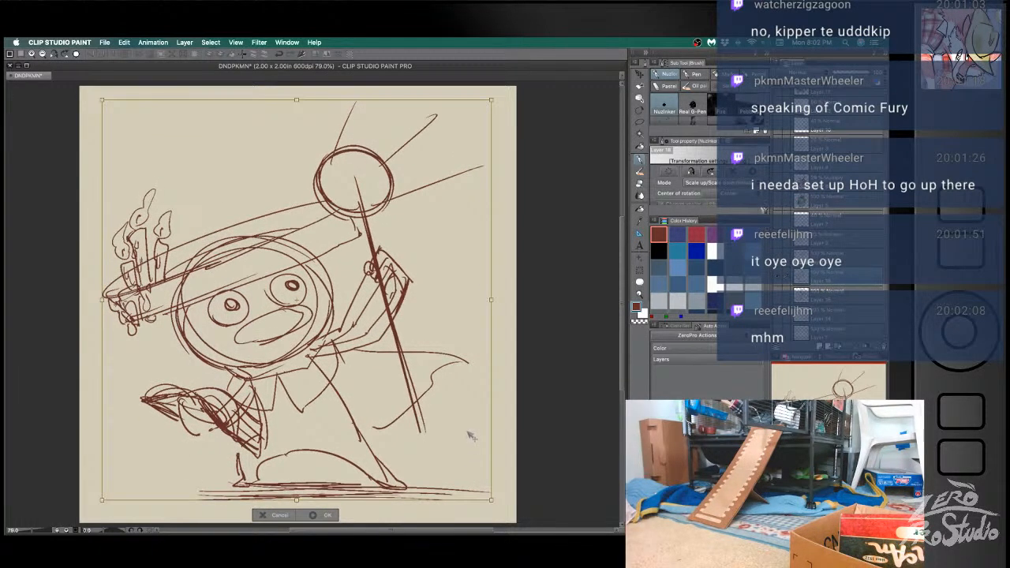
pyautogui.click(327, 514)
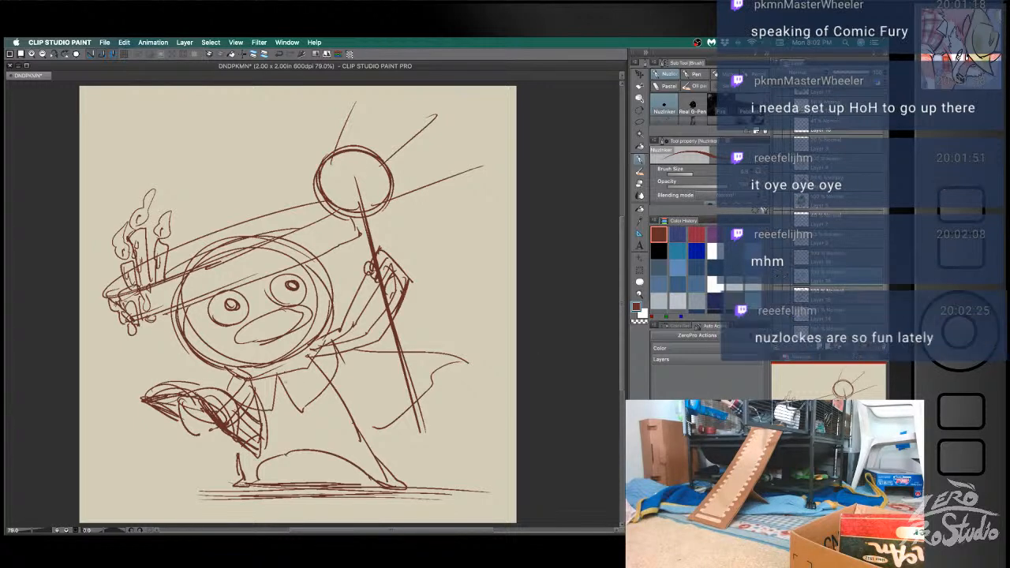
# - Erase the stray lines along the edge of the held book where it overlaps the body
pyautogui.press('e')
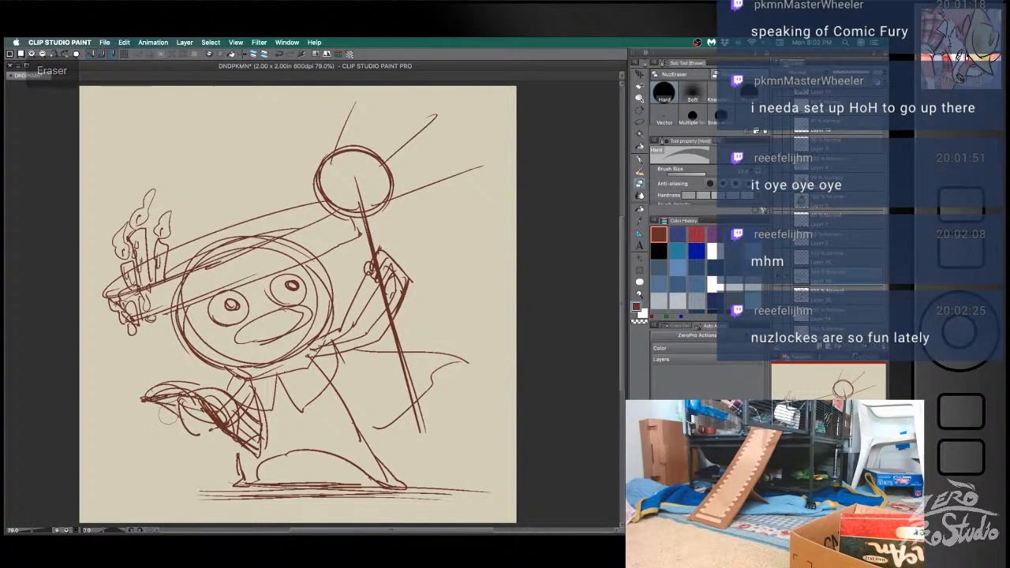
pyautogui.press('b')
pyautogui.press('e')
pyautogui.press('b')
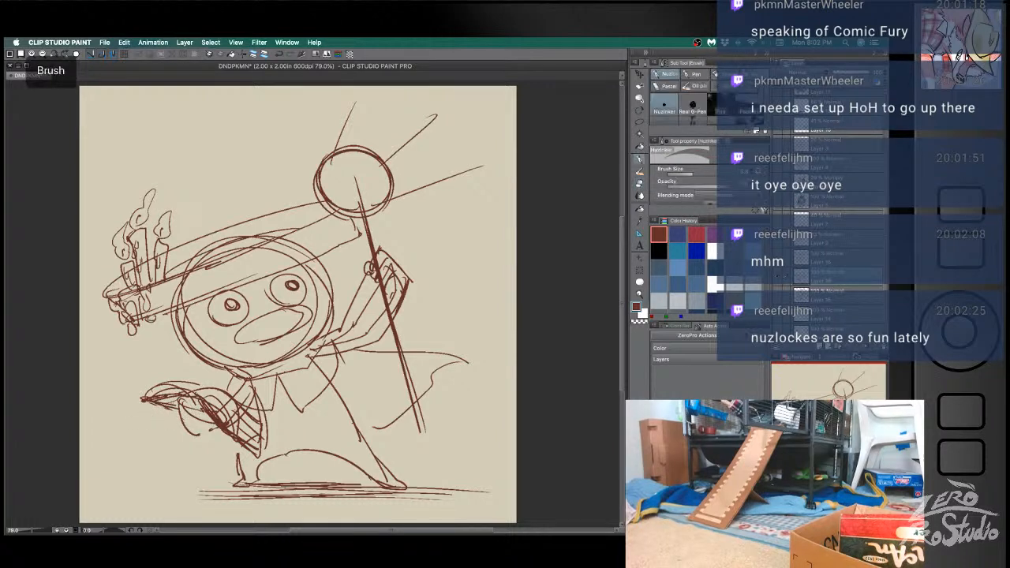
pyautogui.press('super+z')
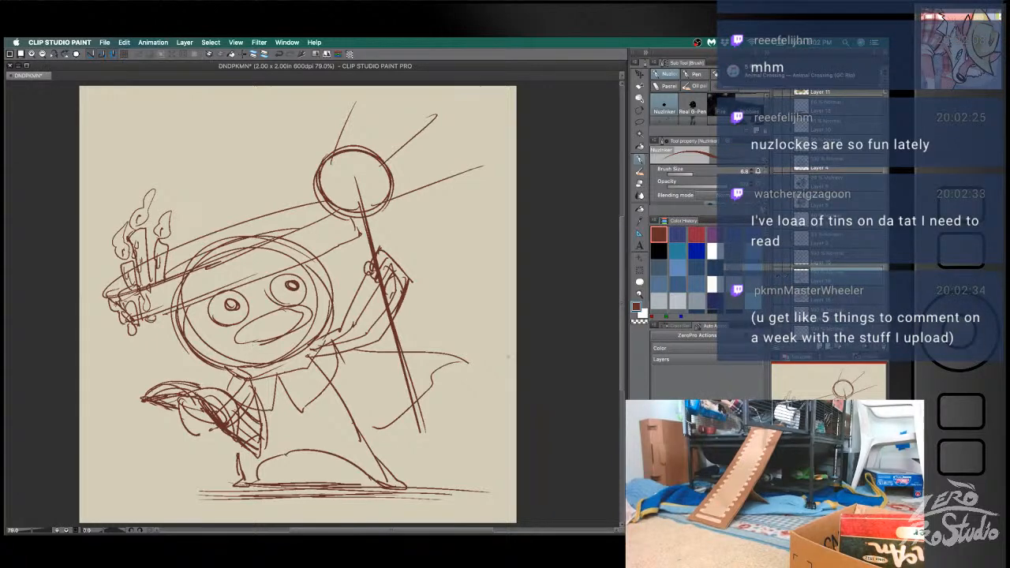
pyautogui.press('e')
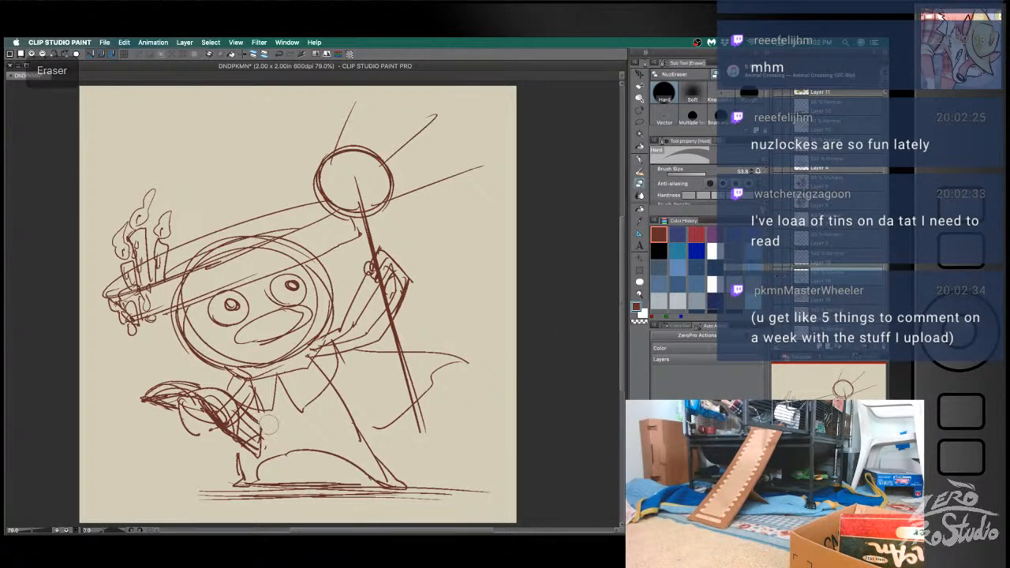
pyautogui.moveTo(261, 423)
pyautogui.mouseDown()
pyautogui.moveTo(265, 444)
pyautogui.moveTo(254, 436)
pyautogui.mouseUp()
pyautogui.press('b')
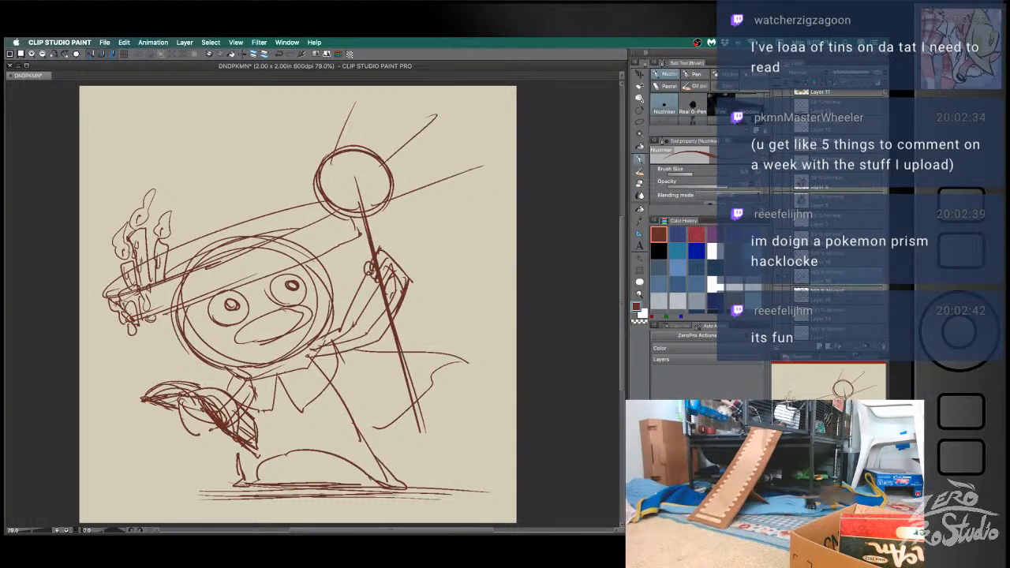
# - Tidy the rounded page edge of the held book and sketch a round hand gripping it from below
pyautogui.press('e')
pyautogui.press('b')
pyautogui.moveTo(229, 410); pyautogui.dragTo(226, 427)
pyautogui.hotkey('ctrl', 'z')
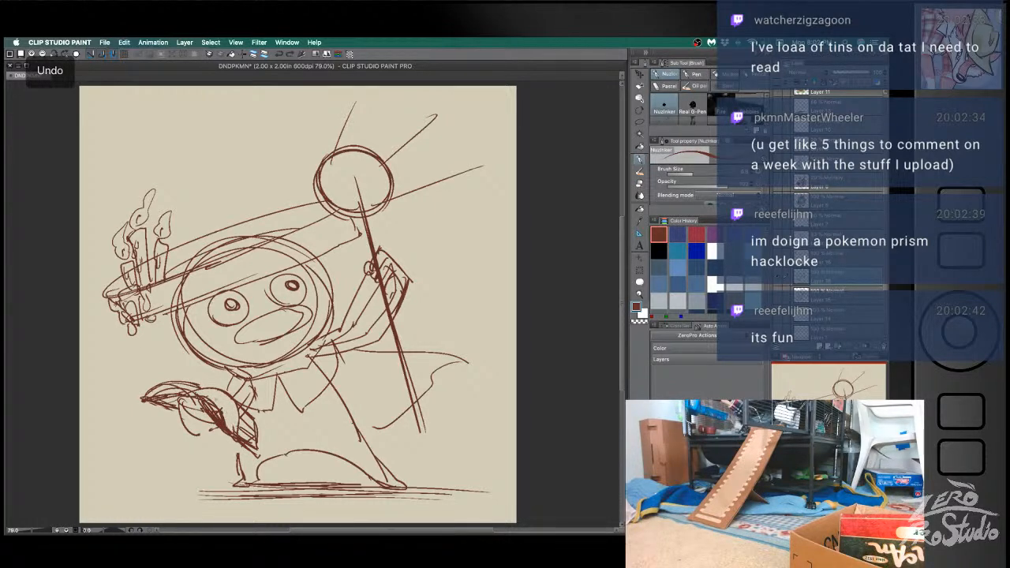
pyautogui.moveTo(195, 398)
pyautogui.mouseDown()
pyautogui.moveTo(201, 406)
pyautogui.moveTo(177, 396)
pyautogui.mouseUp()
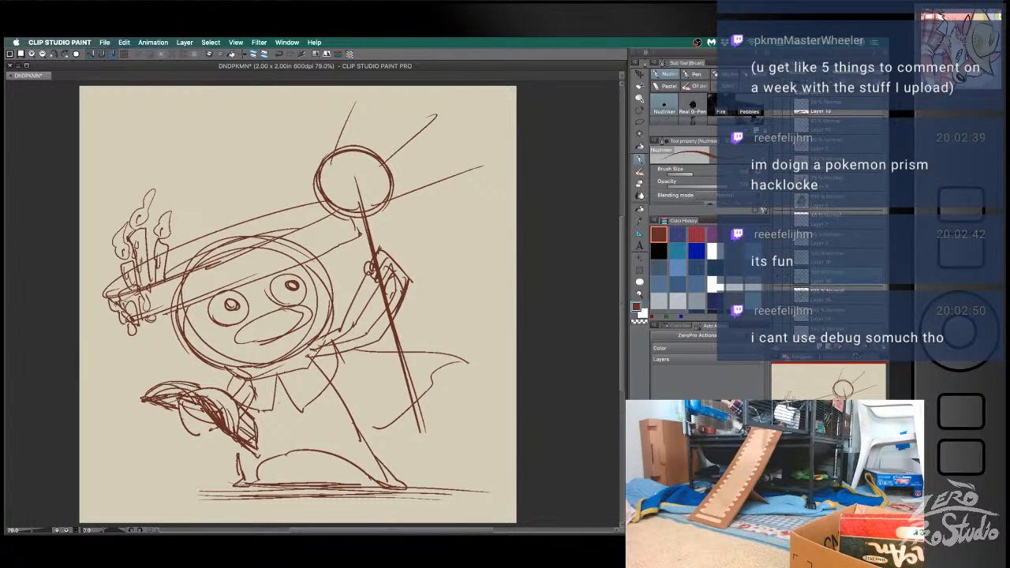
pyautogui.moveTo(202, 407); pyautogui.dragTo(209, 421)
# - Add fold lines to the cape below the raised arm and a raised ridge on the upper beak
pyautogui.moveTo(363, 292)
pyautogui.mouseDown()
pyautogui.moveTo(351, 339)
pyautogui.moveTo(367, 384)
pyautogui.moveTo(355, 383)
pyautogui.mouseUp()
pyautogui.moveTo(261, 319)
pyautogui.mouseDown()
pyautogui.moveTo(275, 309)
pyautogui.moveTo(305, 316)
pyautogui.moveTo(293, 326)
pyautogui.mouseUp()
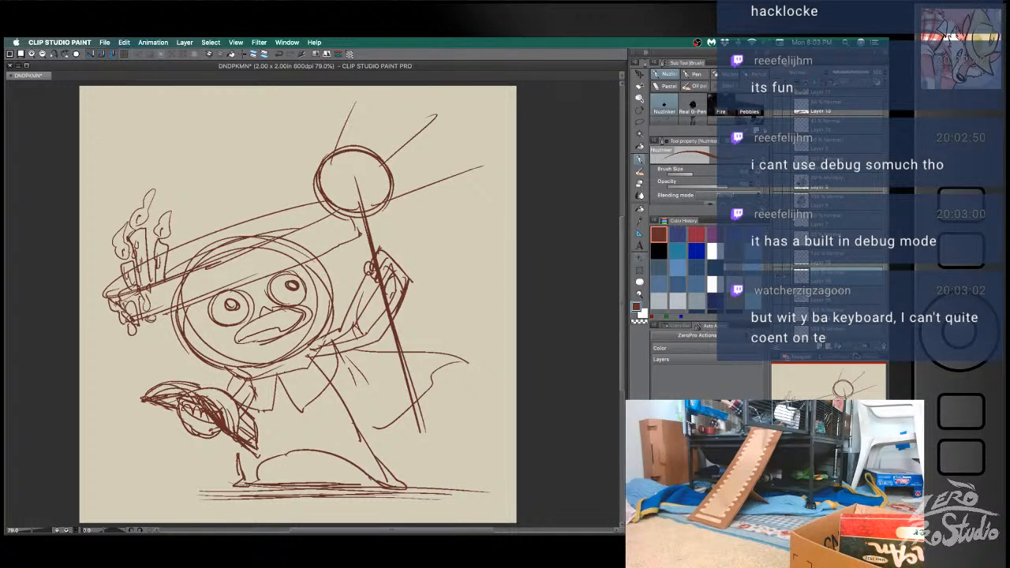
pyautogui.moveTo(202, 142); pyautogui.dragTo(194, 183)
pyautogui.moveTo(168, 492)
pyautogui.mouseDown()
pyautogui.moveTo(162, 445)
pyautogui.moveTo(178, 456)
pyautogui.mouseUp()
pyautogui.press('super+z')
pyautogui.press('super+z')
pyautogui.press('super+z')
pyautogui.moveTo(463, 225); pyautogui.dragTo(404, 222)
pyautogui.moveTo(404, 222); pyautogui.dragTo(420, 227)
# - Draw a V-shaped garment edge beneath the collar, and decorate the collar with small crosses and a band at the shoulder
pyautogui.press('super+z')
pyautogui.moveTo(308, 396)
pyautogui.mouseDown()
pyautogui.moveTo(284, 438)
pyautogui.moveTo(313, 402)
pyautogui.moveTo(304, 425)
pyautogui.moveTo(274, 427)
pyautogui.moveTo(287, 435)
pyautogui.moveTo(320, 398)
pyautogui.mouseUp()
pyautogui.press('super+z')
pyautogui.press('super+z')
pyautogui.moveTo(321, 395); pyautogui.dragTo(289, 439)
pyautogui.press('super+z')
pyautogui.moveTo(254, 407); pyautogui.dragTo(289, 439)
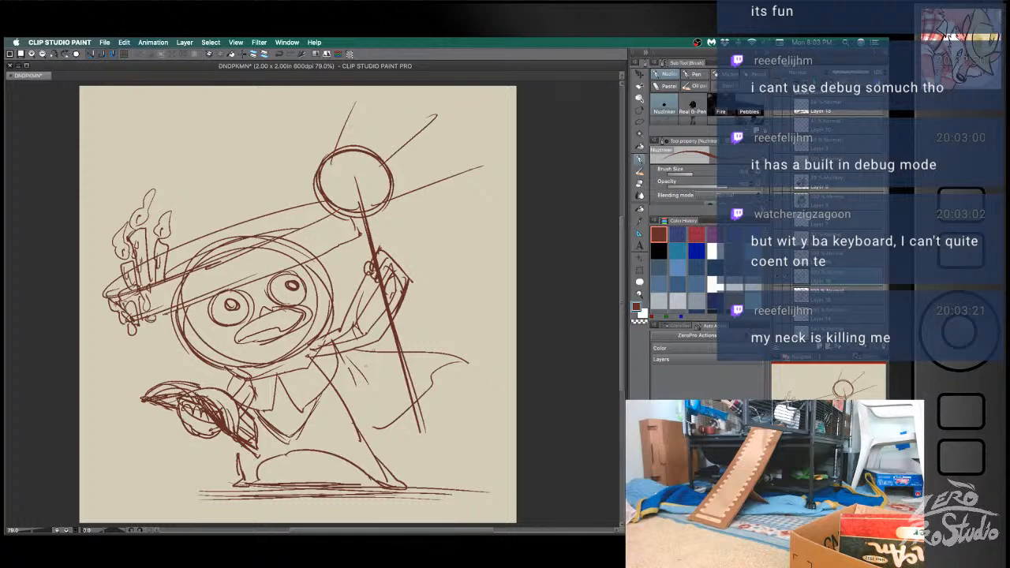
pyautogui.moveTo(337, 337); pyautogui.dragTo(335, 372)
pyautogui.moveTo(327, 333); pyautogui.dragTo(320, 375)
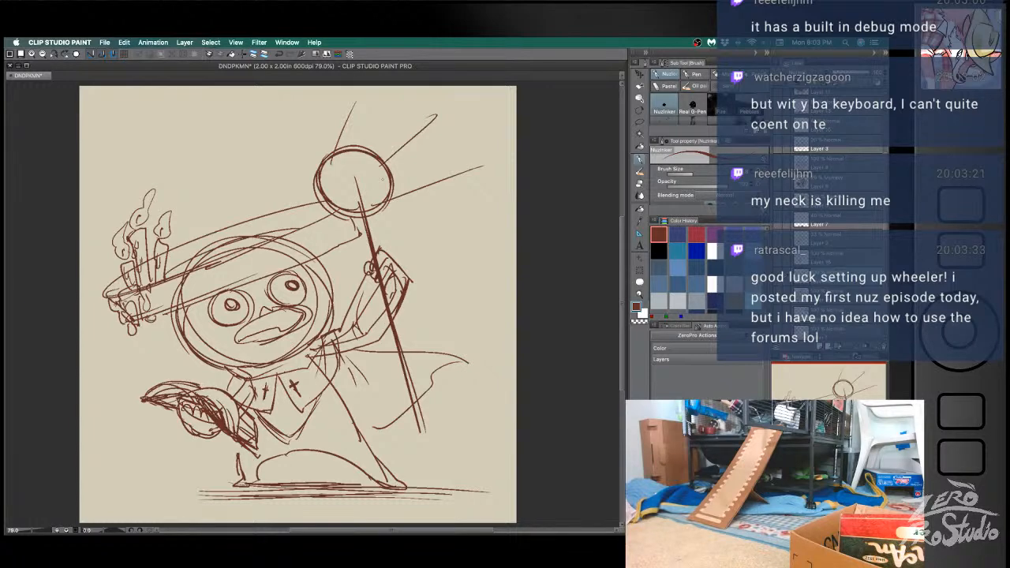
# - Trim the rays around the staff's round head, redraw them with doubled lines, and touch up the collar edge
pyautogui.press('e')
pyautogui.moveTo(478, 164); pyautogui.dragTo(456, 161)
pyautogui.moveTo(357, 107); pyautogui.dragTo(382, 89)
pyautogui.press('b')
pyautogui.moveTo(383, 199); pyautogui.dragTo(462, 166)
pyautogui.moveTo(328, 154); pyautogui.dragTo(340, 109)
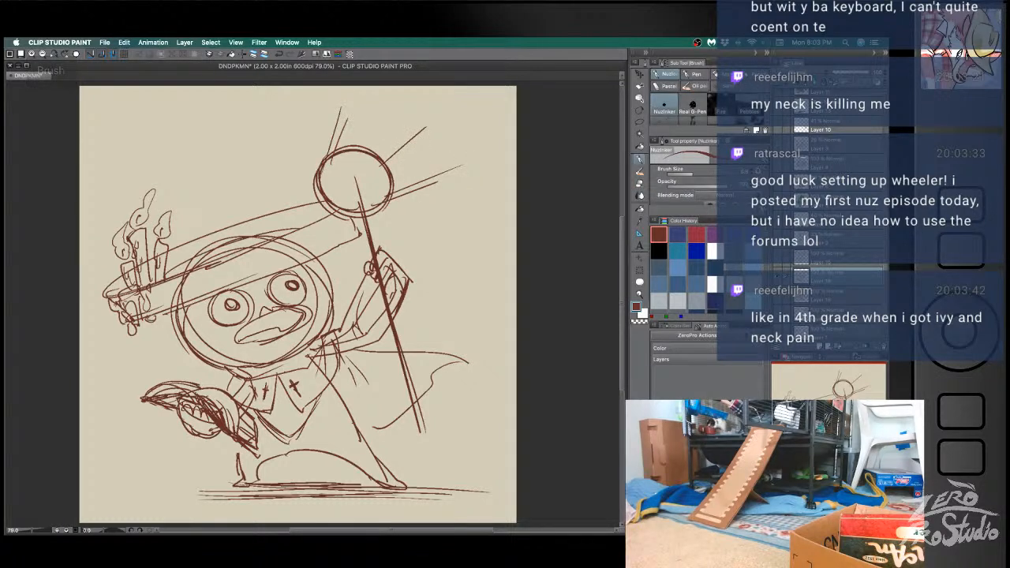
pyautogui.press('super+z')
pyautogui.moveTo(324, 157); pyautogui.dragTo(340, 112)
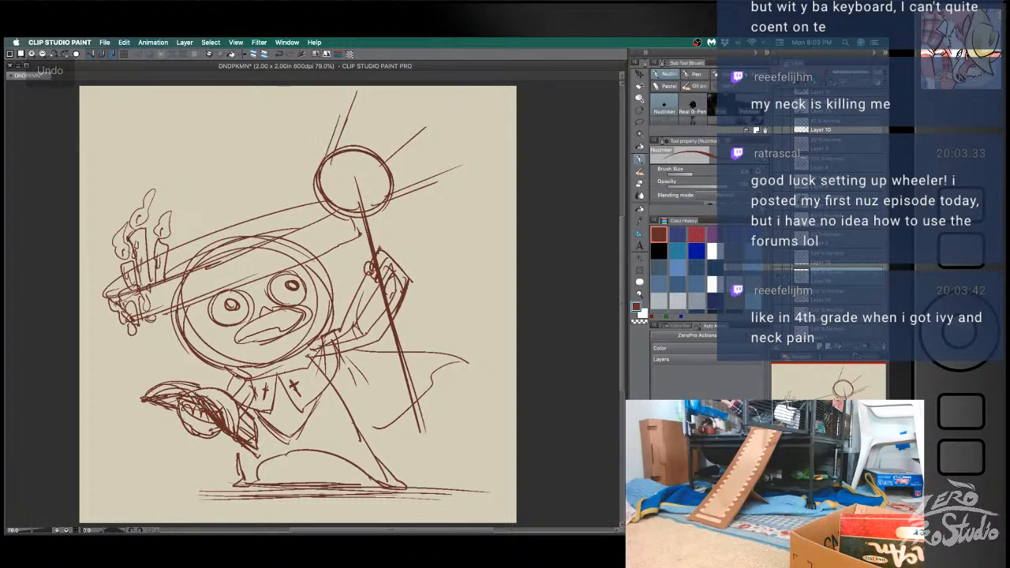
pyautogui.moveTo(284, 386)
pyautogui.mouseDown()
pyautogui.moveTo(302, 411)
pyautogui.moveTo(323, 391)
pyautogui.mouseUp()
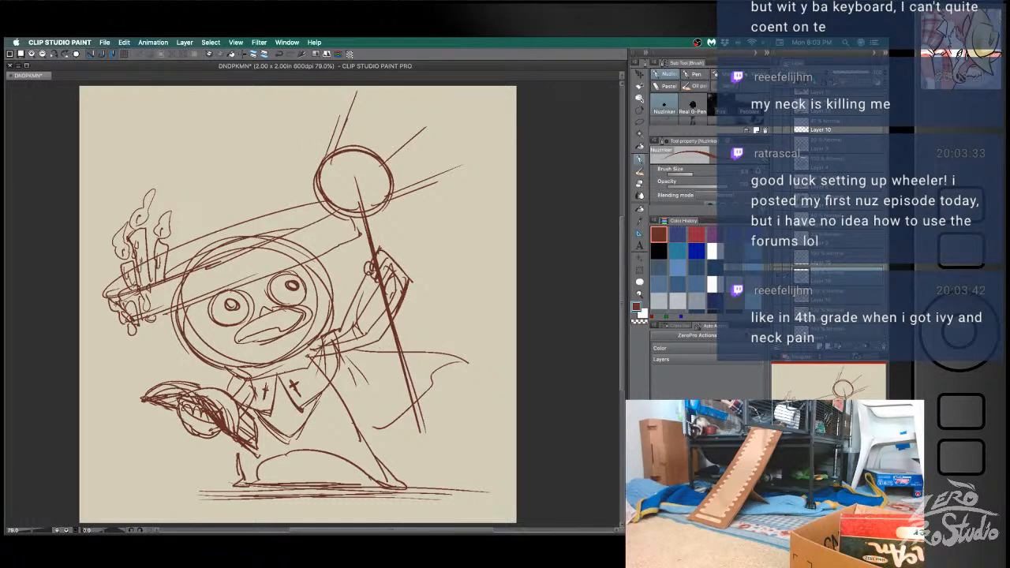
# - Erase the head outline showing through the hat brim and redraw the brim's lower edge above the eyes
pyautogui.press('e')
pyautogui.moveTo(188, 279)
pyautogui.mouseDown()
pyautogui.moveTo(174, 288)
pyautogui.moveTo(323, 232)
pyautogui.mouseUp()
pyautogui.moveTo(171, 297)
pyautogui.mouseDown()
pyautogui.moveTo(202, 301)
pyautogui.moveTo(287, 258)
pyautogui.mouseUp()
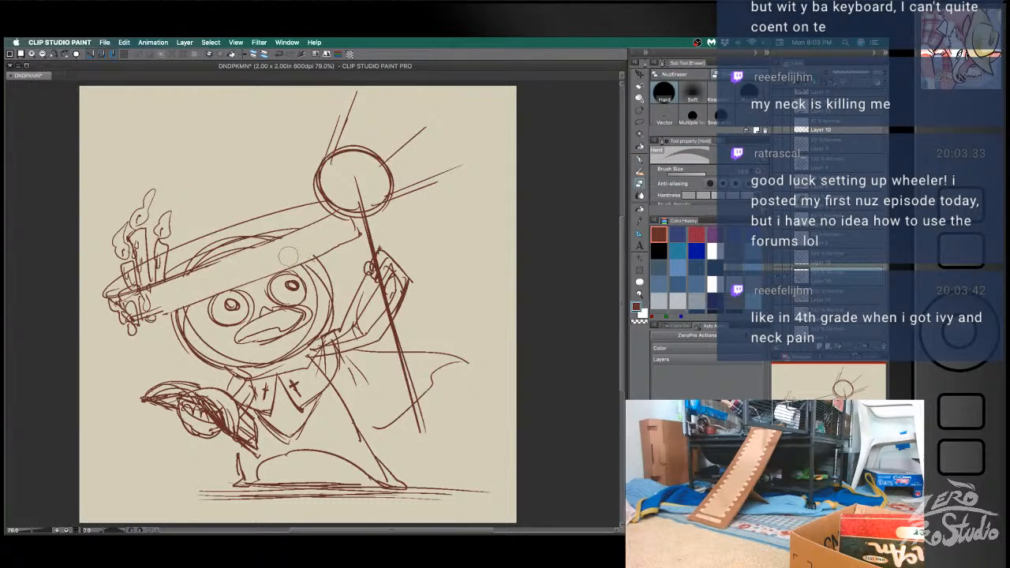
pyautogui.press('b')
pyautogui.moveTo(159, 312); pyautogui.dragTo(338, 245)
# - Clear the old head arc inside the hat and redraw the slanted line along the brim's upper edge
pyautogui.press('e')
pyautogui.moveTo(191, 271); pyautogui.dragTo(280, 222)
pyautogui.press('b')
pyautogui.moveTo(180, 275)
pyautogui.mouseDown()
pyautogui.moveTo(306, 229)
pyautogui.moveTo(290, 234)
pyautogui.mouseUp()
pyautogui.moveTo(183, 273); pyautogui.dragTo(292, 229)
pyautogui.press('e')
pyautogui.moveTo(168, 274); pyautogui.dragTo(300, 220)
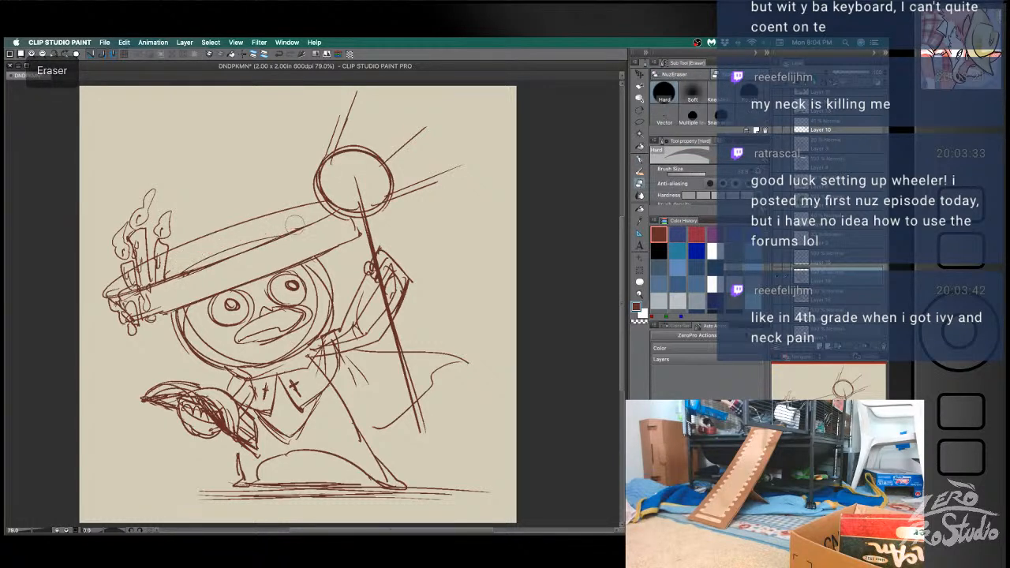
# - Add short upright strokes along the hat band and curve the end of the brim around the candles
pyautogui.press('b')
pyautogui.moveTo(169, 273); pyautogui.dragTo(191, 246)
pyautogui.moveTo(198, 252); pyautogui.dragTo(203, 242)
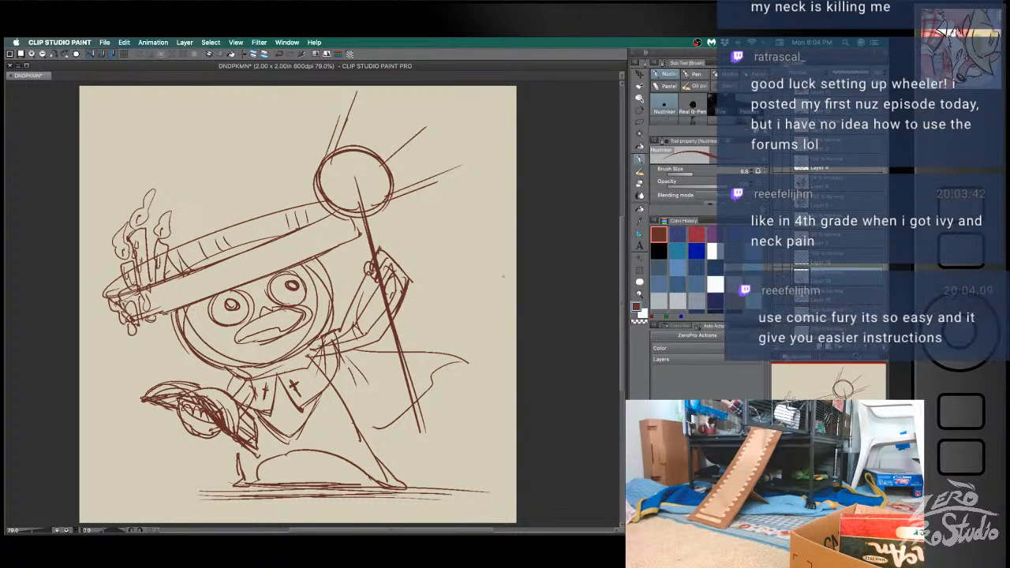
pyautogui.moveTo(110, 293)
pyautogui.mouseDown()
pyautogui.moveTo(117, 267)
pyautogui.moveTo(99, 285)
pyautogui.moveTo(119, 257)
pyautogui.mouseUp()
pyautogui.press('super+z')
# - Draw a low curved crown above the brim and a slanted edge line toward the staff head, retrying poor strokes
pyautogui.press('super+z')
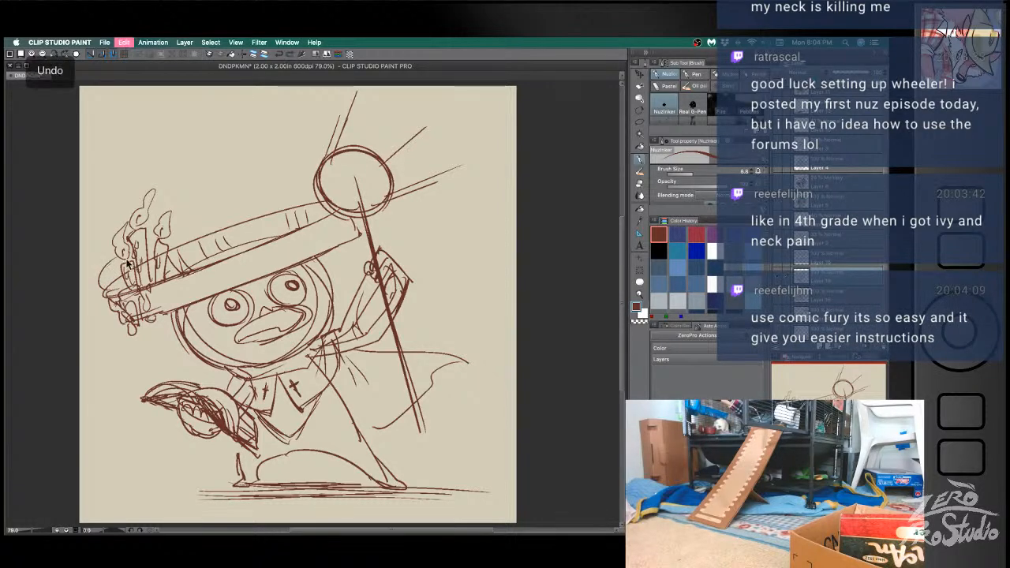
pyautogui.moveTo(112, 296); pyautogui.dragTo(121, 259)
pyautogui.moveTo(168, 223); pyautogui.dragTo(290, 194)
pyautogui.press('super+z')
pyautogui.moveTo(177, 220)
pyautogui.mouseDown()
pyautogui.moveTo(278, 200)
pyautogui.moveTo(315, 201)
pyautogui.moveTo(309, 207)
pyautogui.mouseUp()
pyautogui.press('super+z')
pyautogui.moveTo(185, 272); pyautogui.dragTo(292, 209)
pyautogui.press('super+z')
pyautogui.moveTo(131, 288); pyautogui.dragTo(323, 200)
pyautogui.press('super+z')
pyautogui.press('super+z')
pyautogui.moveTo(167, 276); pyautogui.dragTo(314, 194)
# - Erase the band strokes and lines inside the hat, and redraw the brim's lower edge up to the staff
pyautogui.press('e')
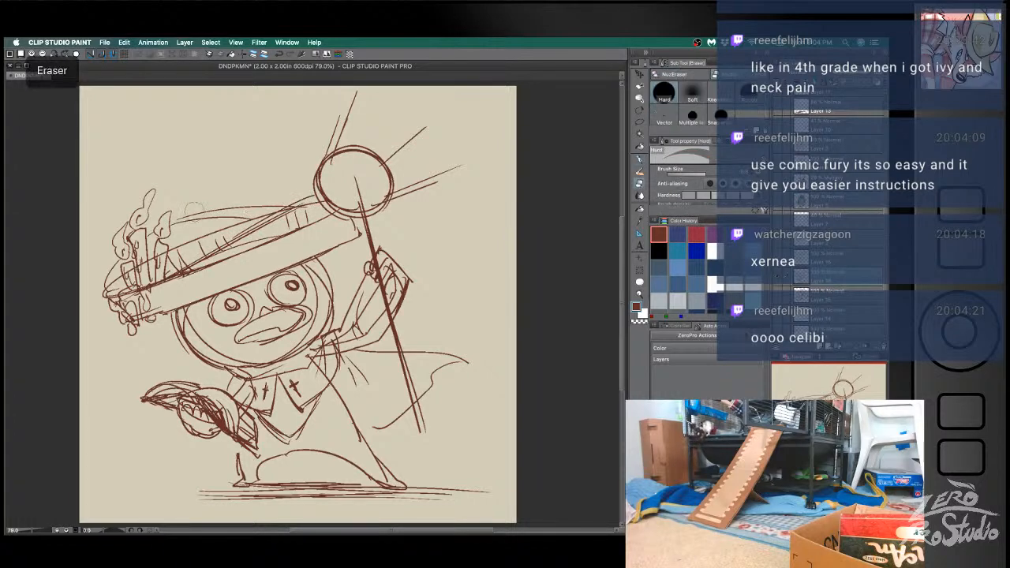
pyautogui.moveTo(241, 225)
pyautogui.mouseDown()
pyautogui.moveTo(182, 252)
pyautogui.moveTo(229, 237)
pyautogui.moveTo(219, 268)
pyautogui.moveTo(170, 292)
pyautogui.moveTo(165, 280)
pyautogui.moveTo(301, 217)
pyautogui.mouseUp()
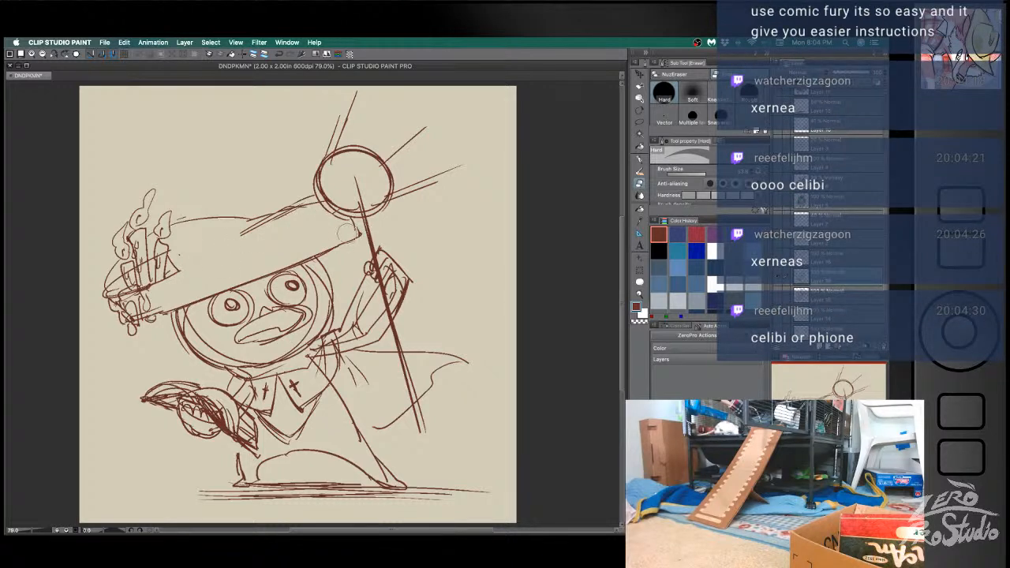
pyautogui.press('b')
pyautogui.press('super+z')
pyautogui.moveTo(161, 313); pyautogui.dragTo(344, 236)
pyautogui.moveTo(260, 268); pyautogui.dragTo(362, 231)
pyautogui.press('e')
pyautogui.moveTo(266, 270)
pyautogui.mouseDown()
pyautogui.moveTo(197, 302)
pyautogui.moveTo(276, 260)
pyautogui.mouseUp()
pyautogui.press('b')
pyautogui.moveTo(199, 298); pyautogui.dragTo(360, 233)
# - Refine the head outline where it emerges beneath the brim, near the raised arm
pyautogui.moveTo(303, 263)
pyautogui.mouseDown()
pyautogui.moveTo(362, 238)
pyautogui.moveTo(337, 248)
pyautogui.moveTo(317, 278)
pyautogui.mouseUp()
pyautogui.press('e')
pyautogui.press('b')
pyautogui.press('e')
pyautogui.press('b')
pyautogui.moveTo(292, 255); pyautogui.dragTo(326, 290)
# - Reinforce the brim's upper edge between the candles and staff head, and extend the brim's tip past the staff
pyautogui.moveTo(270, 219); pyautogui.dragTo(177, 266)
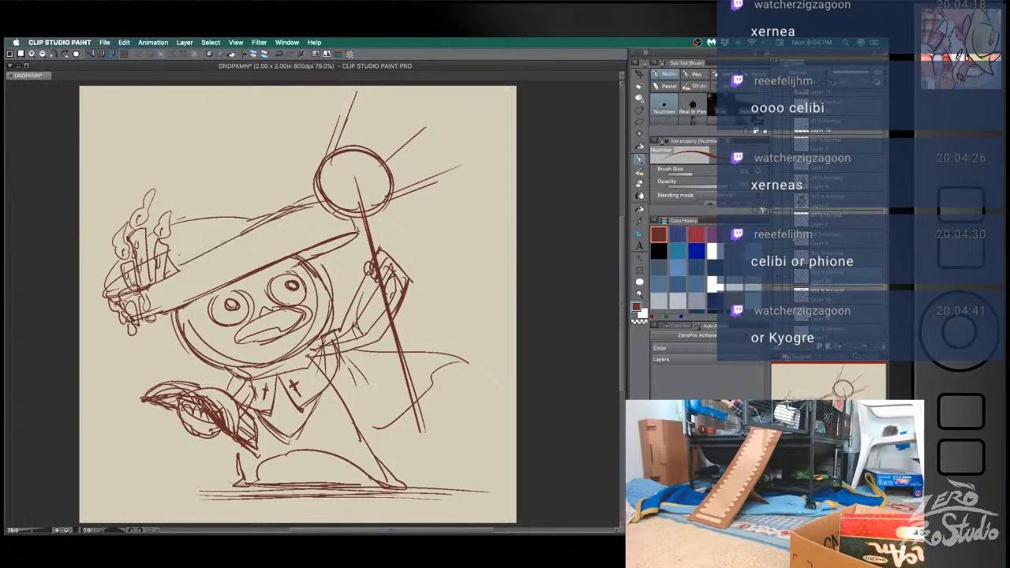
pyautogui.moveTo(271, 215); pyautogui.dragTo(201, 261)
pyautogui.moveTo(320, 190); pyautogui.dragTo(303, 198)
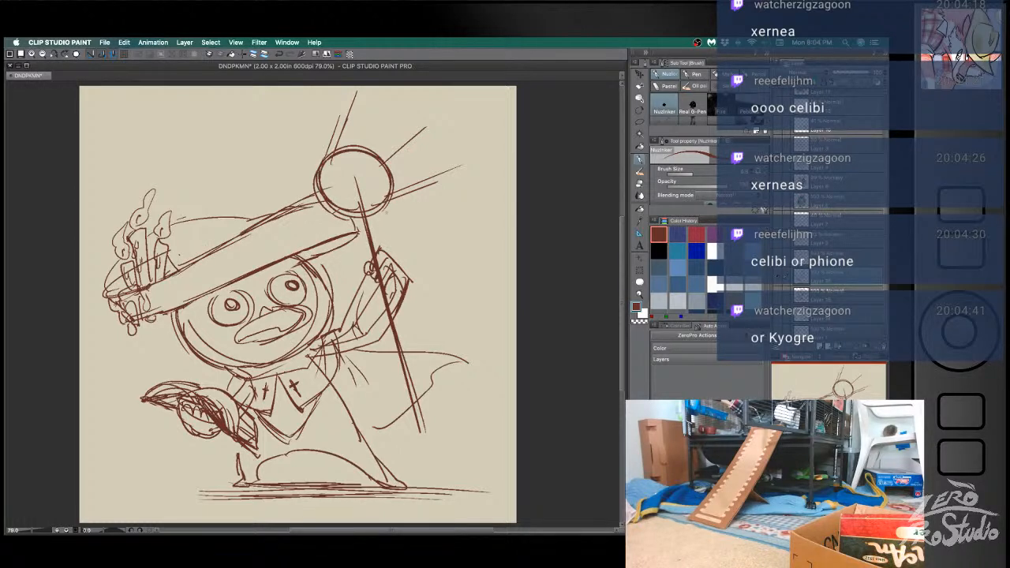
pyautogui.moveTo(357, 231); pyautogui.dragTo(383, 228)
pyautogui.moveTo(369, 239)
pyautogui.mouseDown()
pyautogui.moveTo(320, 257)
pyautogui.moveTo(360, 232)
pyautogui.mouseUp()
# - Round off the brim's end behind the candles and trim the crown back to a notched edge beside them
pyautogui.press('e')
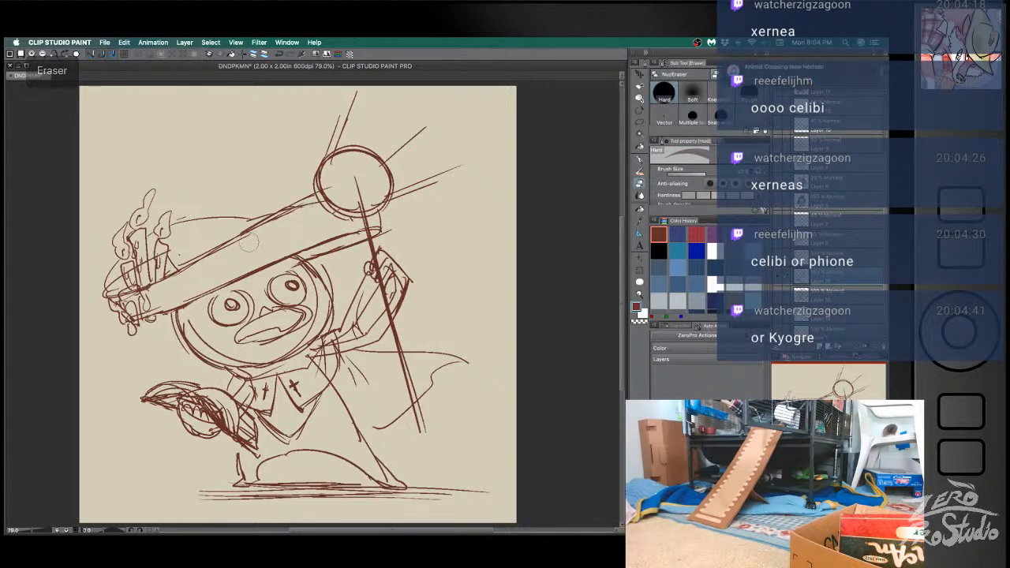
pyautogui.press('b')
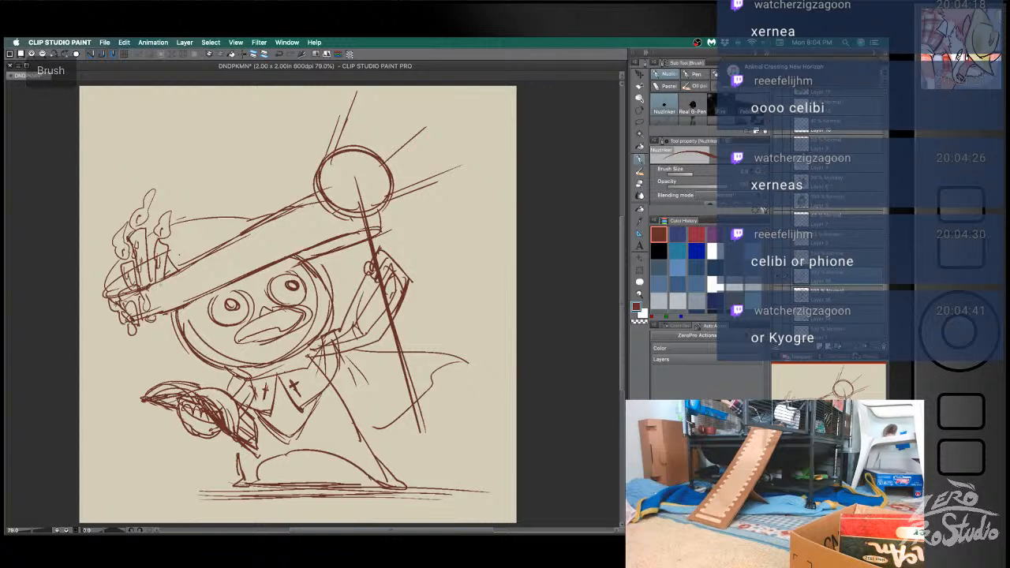
pyautogui.press('super+z')
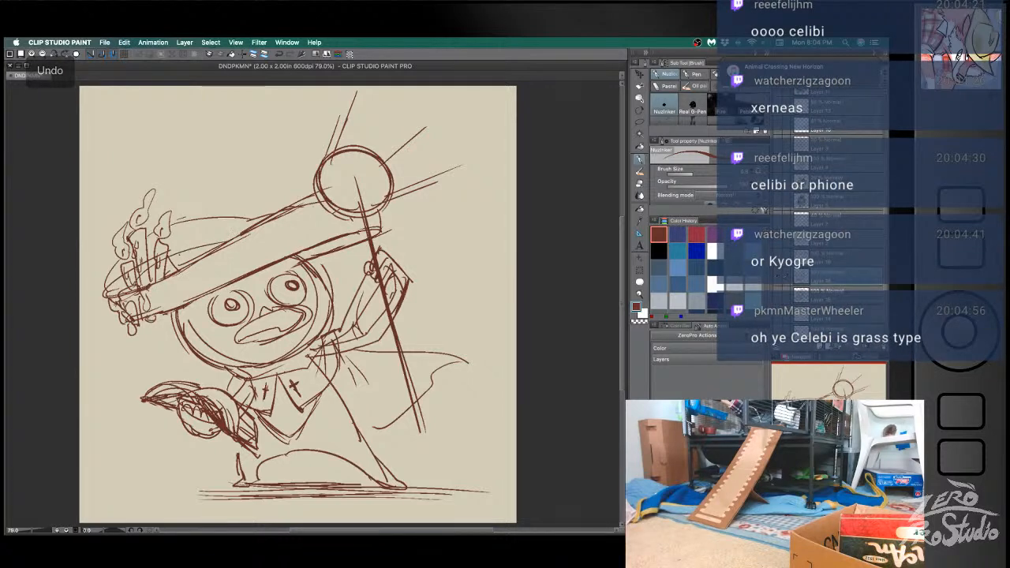
pyautogui.moveTo(116, 255); pyautogui.dragTo(98, 286)
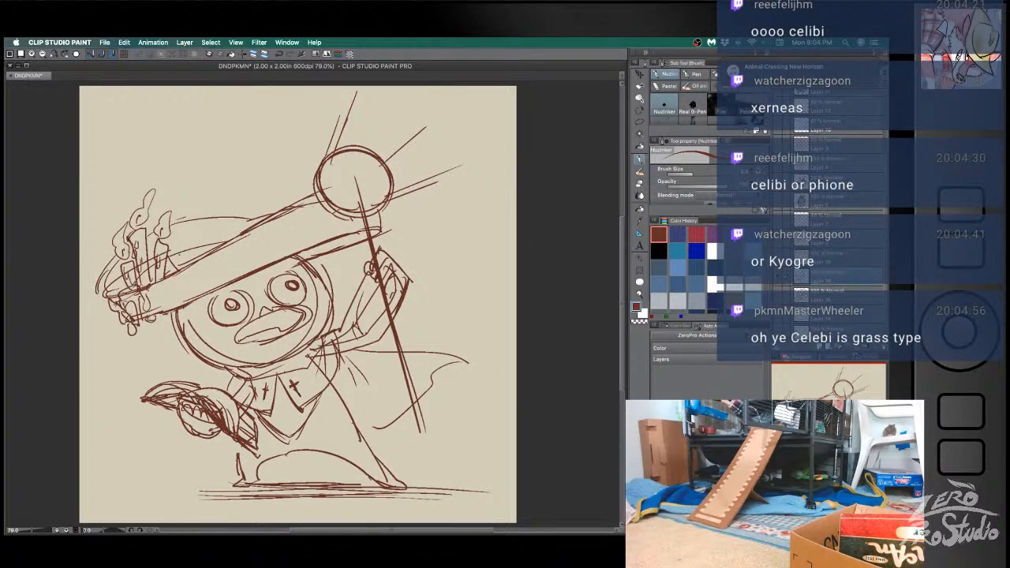
pyautogui.press('super+z')
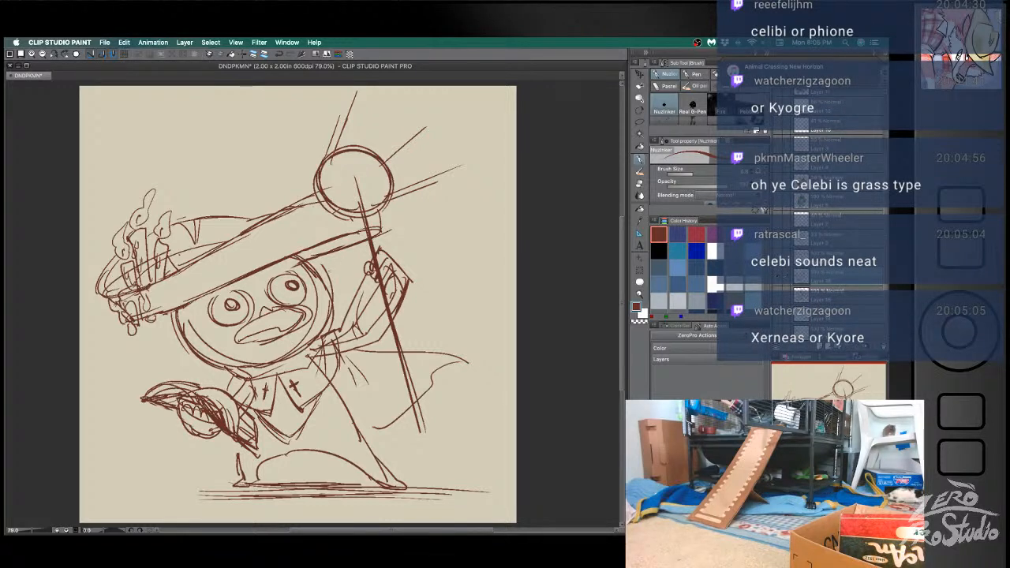
pyautogui.press('e')
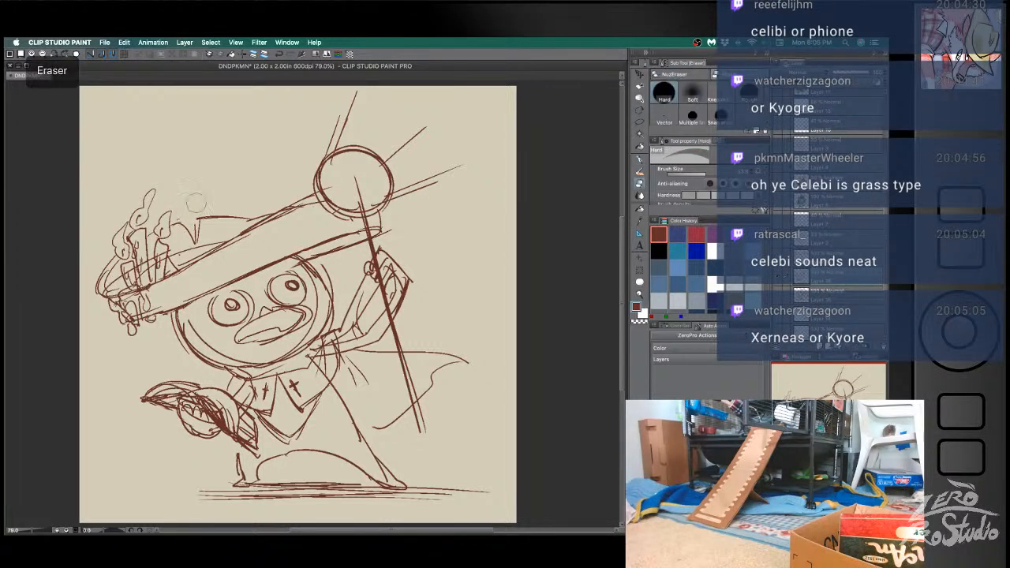
pyautogui.press('b')
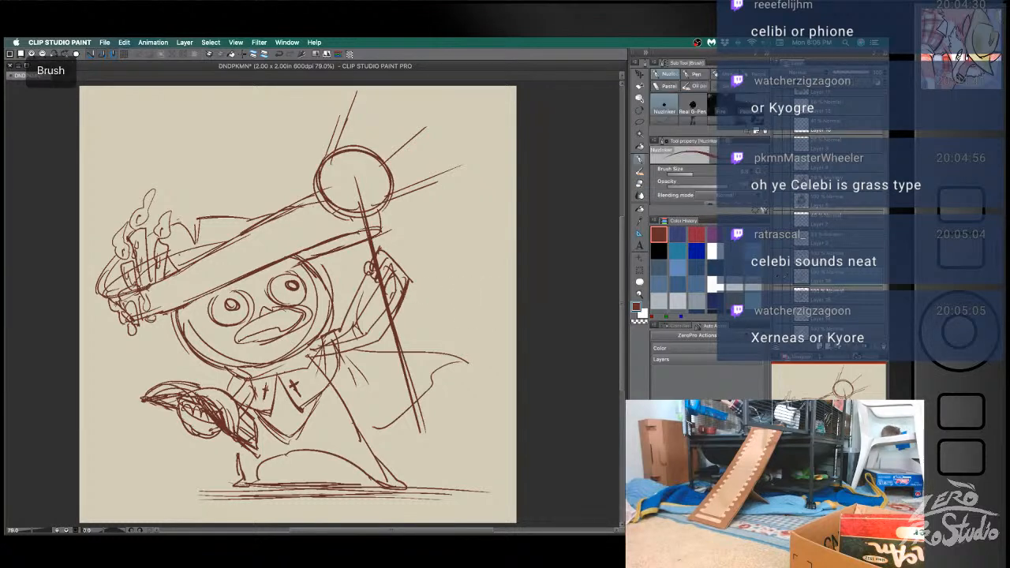
# - Save the document
pyautogui.press('super+s')
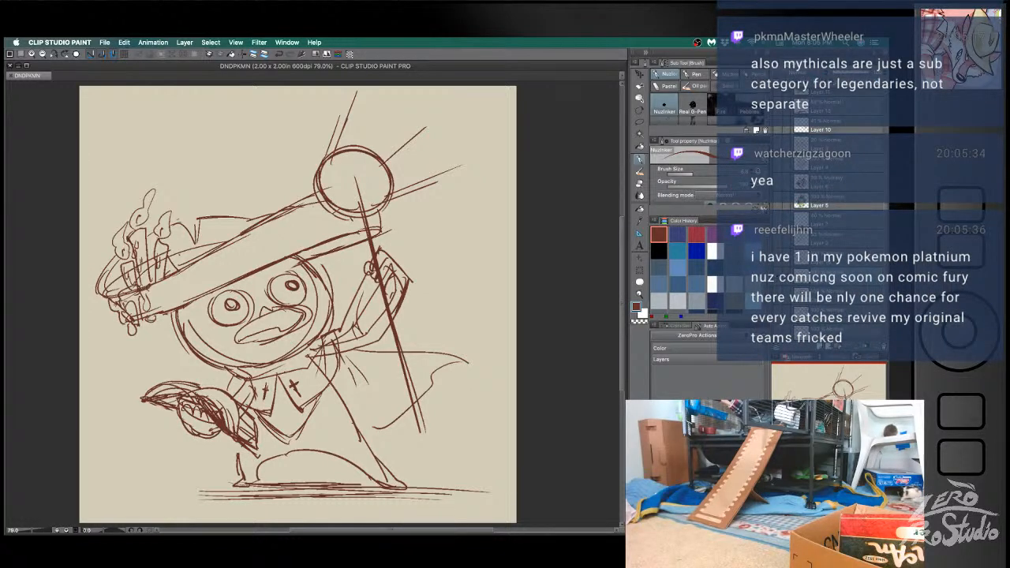
pyautogui.press('super+Tab')
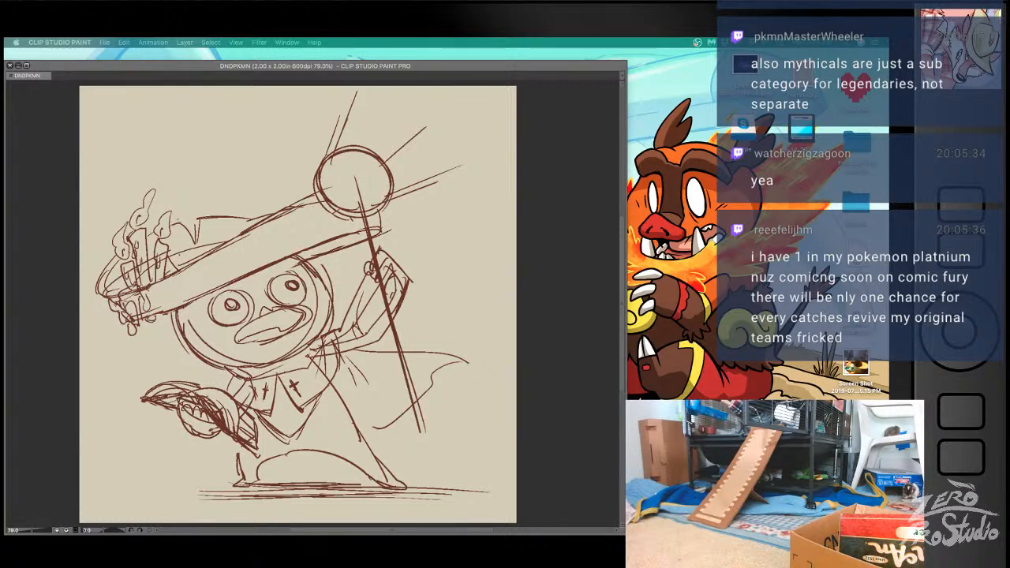
pyautogui.click(548, 238)
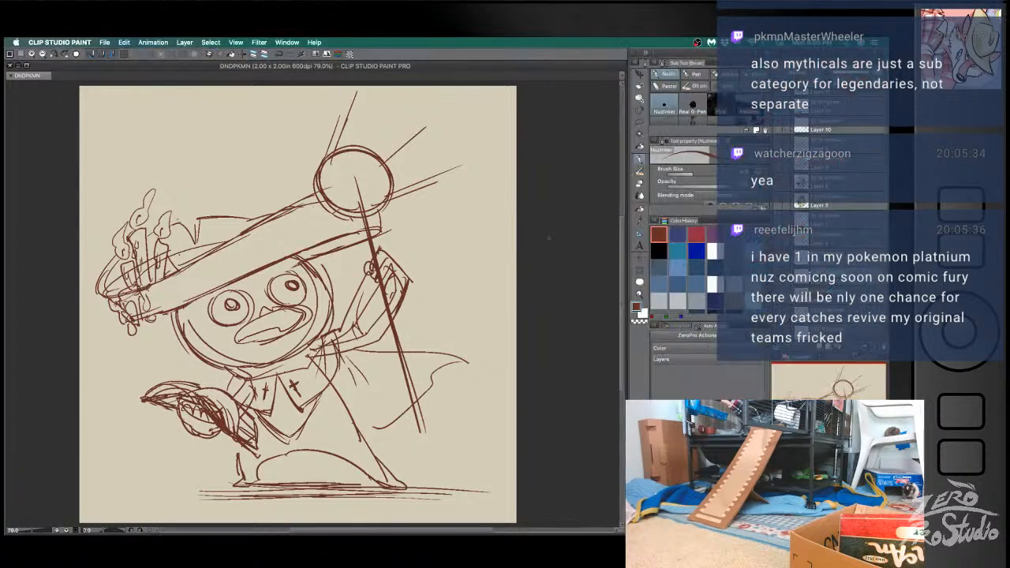
# - Try a pointed, flame-shaped tip on top of the staff's round head
pyautogui.moveTo(374, 150); pyautogui.dragTo(391, 173)
pyautogui.moveTo(339, 137)
pyautogui.mouseDown()
pyautogui.moveTo(314, 156)
pyautogui.moveTo(314, 175)
pyautogui.mouseUp()
pyautogui.moveTo(321, 129)
pyautogui.mouseDown()
pyautogui.moveTo(313, 173)
pyautogui.moveTo(351, 217)
pyautogui.mouseUp()
pyautogui.moveTo(389, 183); pyautogui.dragTo(382, 195)
pyautogui.moveTo(350, 137); pyautogui.dragTo(362, 144)
pyautogui.moveTo(322, 115)
pyautogui.mouseDown()
pyautogui.moveTo(368, 145)
pyautogui.moveTo(338, 127)
pyautogui.mouseUp()
pyautogui.moveTo(321, 115); pyautogui.dragTo(317, 188)
pyautogui.press('e')
pyautogui.moveTo(309, 110); pyautogui.dragTo(307, 162)
pyautogui.moveTo(340, 115); pyautogui.dragTo(359, 148)
pyautogui.press('b')
pyautogui.press('super+z')
pyautogui.press('super+z')
pyautogui.press('super+z')
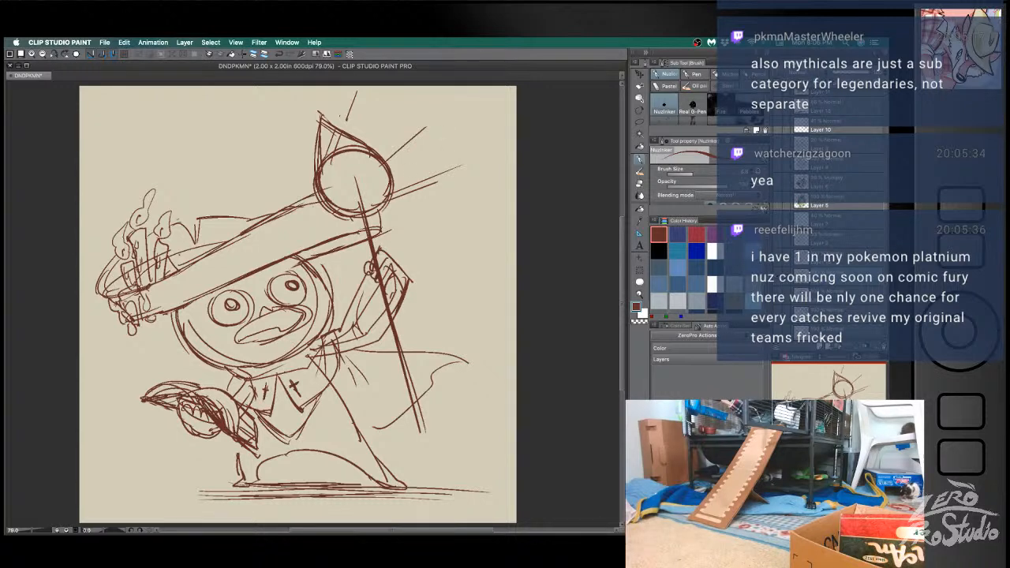
# - Erase the pointed tip and the shaft inside the staff head, and draw an inner circle and tapered neck
pyautogui.press('e')
pyautogui.moveTo(317, 170)
pyautogui.mouseDown()
pyautogui.moveTo(318, 147)
pyautogui.moveTo(344, 131)
pyautogui.moveTo(388, 155)
pyautogui.mouseUp()
pyautogui.press('b')
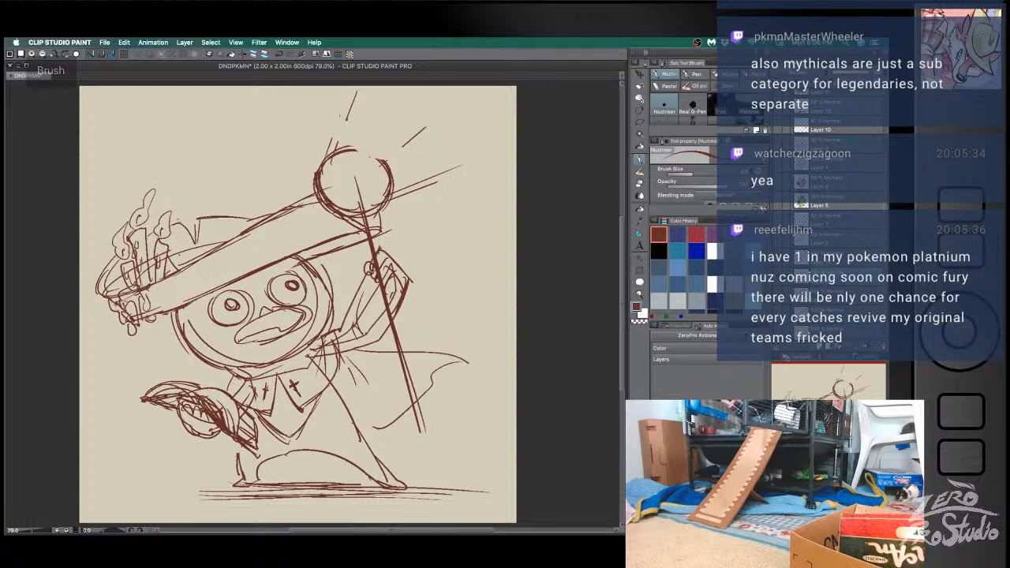
pyautogui.press('e')
pyautogui.moveTo(372, 224)
pyautogui.mouseDown()
pyautogui.moveTo(360, 193)
pyautogui.moveTo(357, 222)
pyautogui.moveTo(371, 165)
pyautogui.moveTo(391, 168)
pyautogui.moveTo(331, 172)
pyautogui.mouseUp()
pyautogui.press('b')
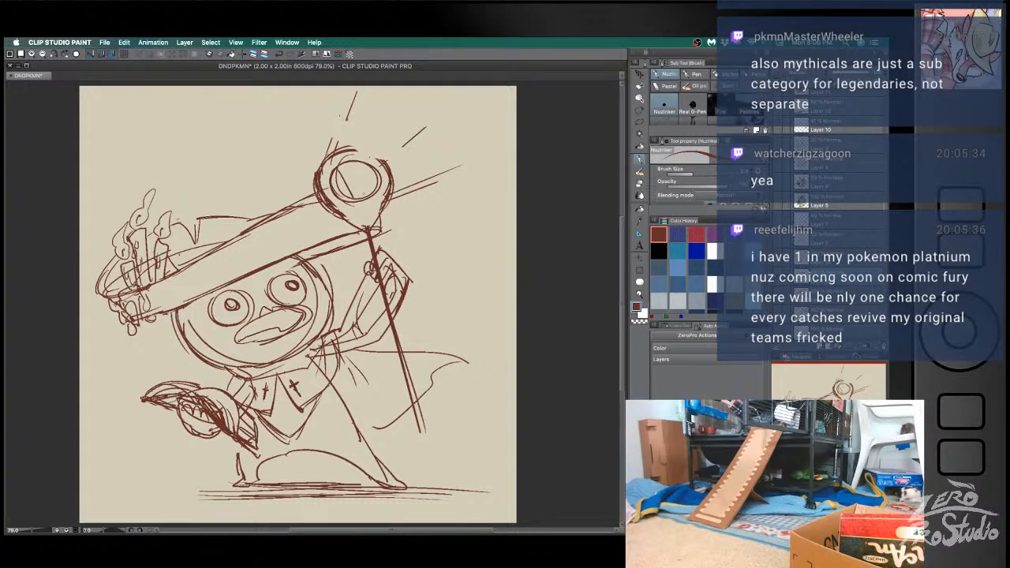
# - Draw two slanted ovals inside the inner circle of the staff head, undoing the misplaced strokes
pyautogui.hotkey('ctrl', 'z')
pyautogui.hotkey('ctrl', 'z')
pyautogui.hotkey('ctrl', 'z')
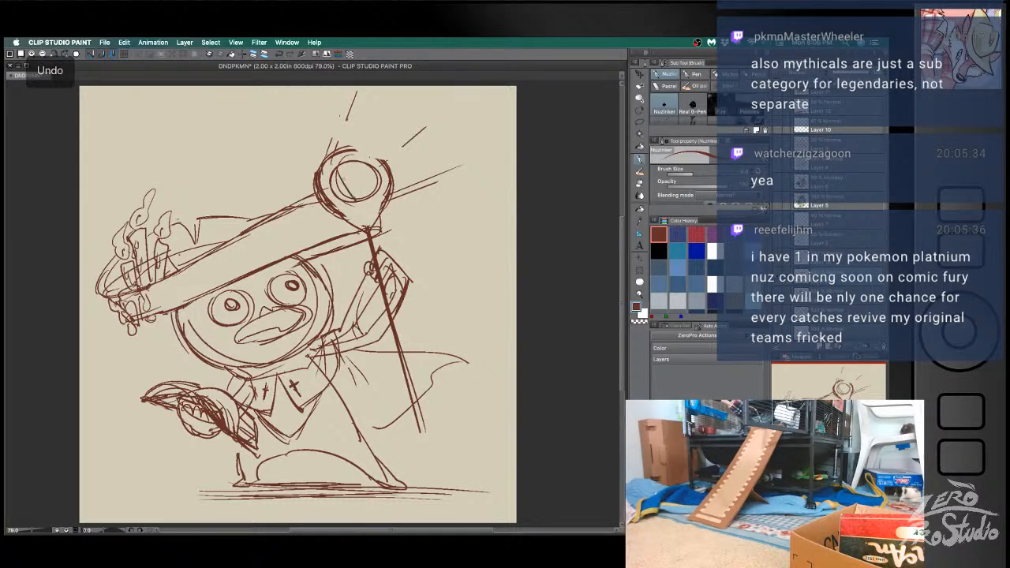
pyautogui.moveTo(370, 167); pyautogui.dragTo(358, 203)
pyautogui.hotkey('ctrl', 'z')
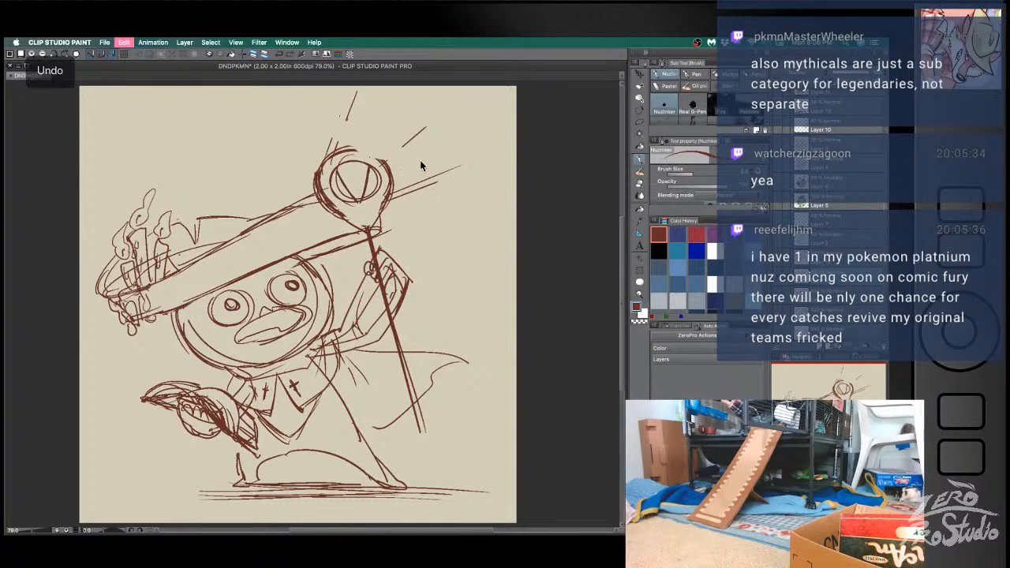
pyautogui.hotkey('ctrl', 'z')
pyautogui.hotkey('ctrl', 'z')
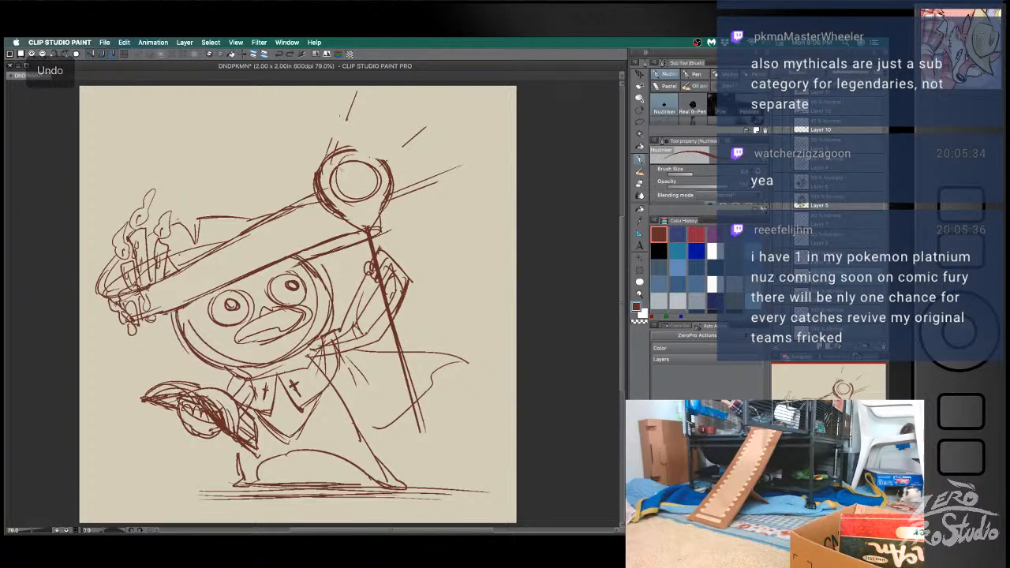
pyautogui.moveTo(351, 175)
pyautogui.mouseDown()
pyautogui.moveTo(335, 184)
pyautogui.moveTo(344, 196)
pyautogui.mouseUp()
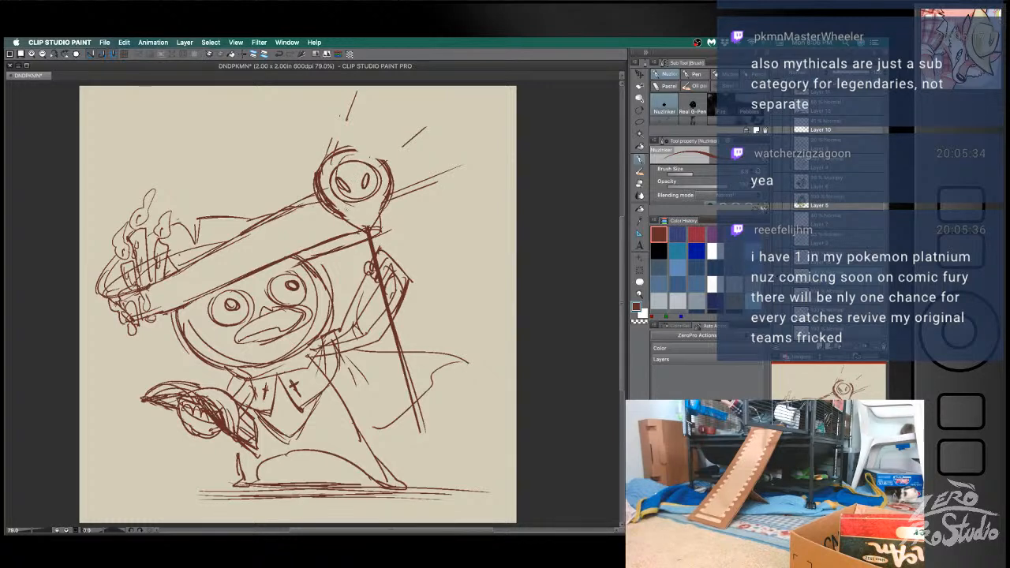
pyautogui.hotkey('ctrl', 'z')
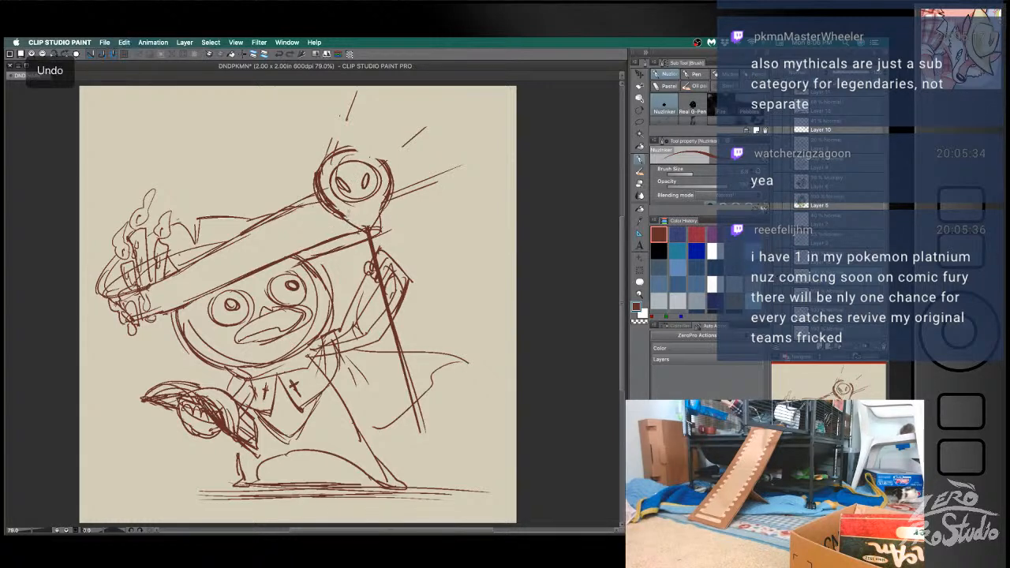
# - Add small pointed leaf shapes around the neck where the staff head meets the shaft
pyautogui.moveTo(401, 212); pyautogui.dragTo(368, 206)
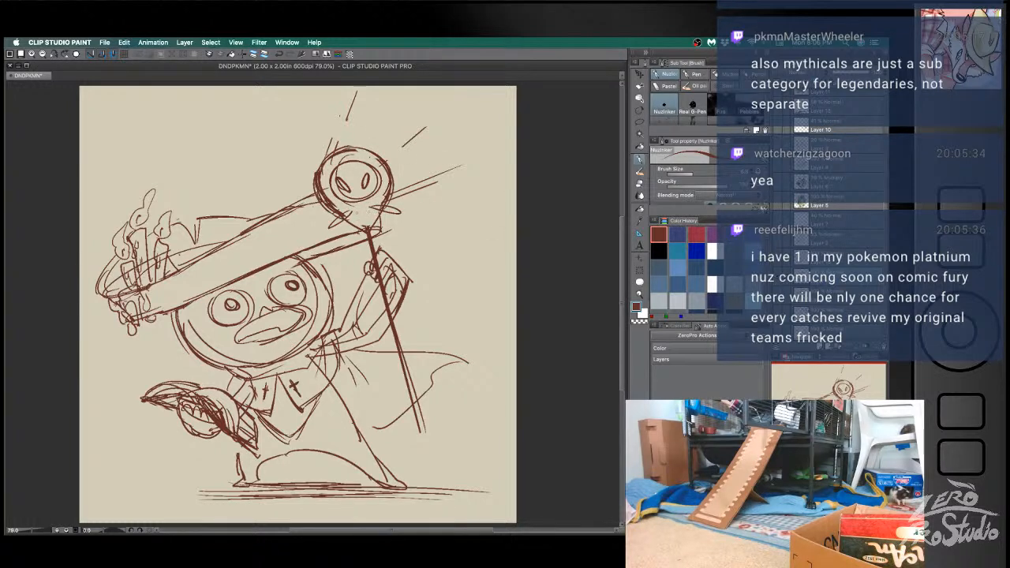
pyautogui.moveTo(353, 212); pyautogui.dragTo(366, 229)
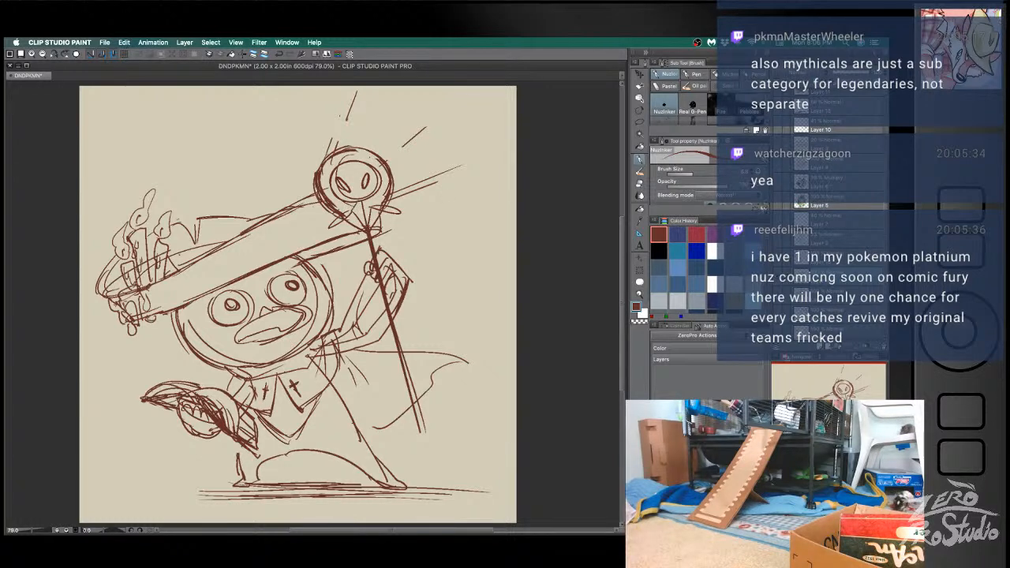
pyautogui.moveTo(366, 199); pyautogui.dragTo(368, 221)
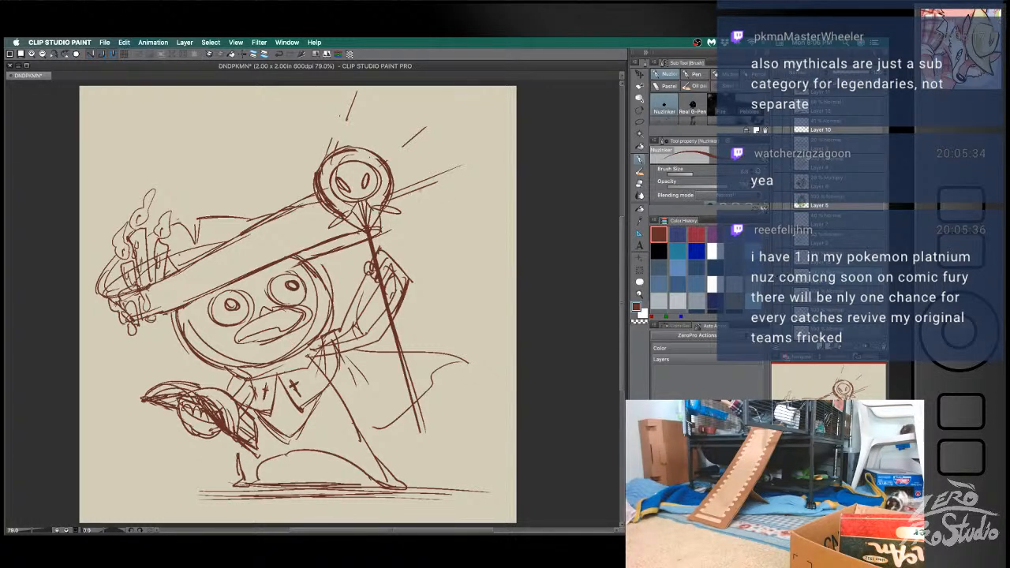
pyautogui.press('super+z')
pyautogui.press('super+z')
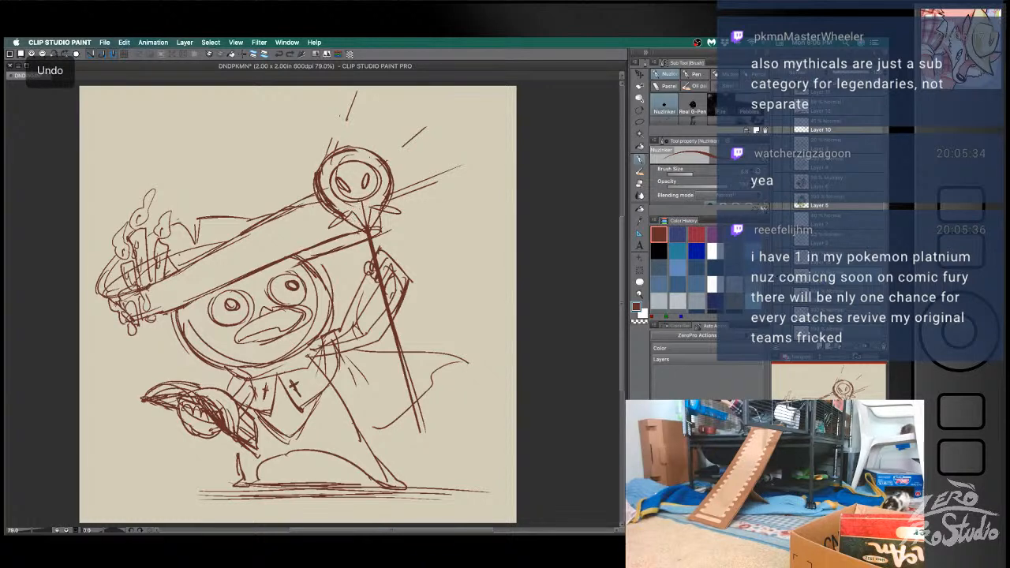
pyautogui.press('super+z')
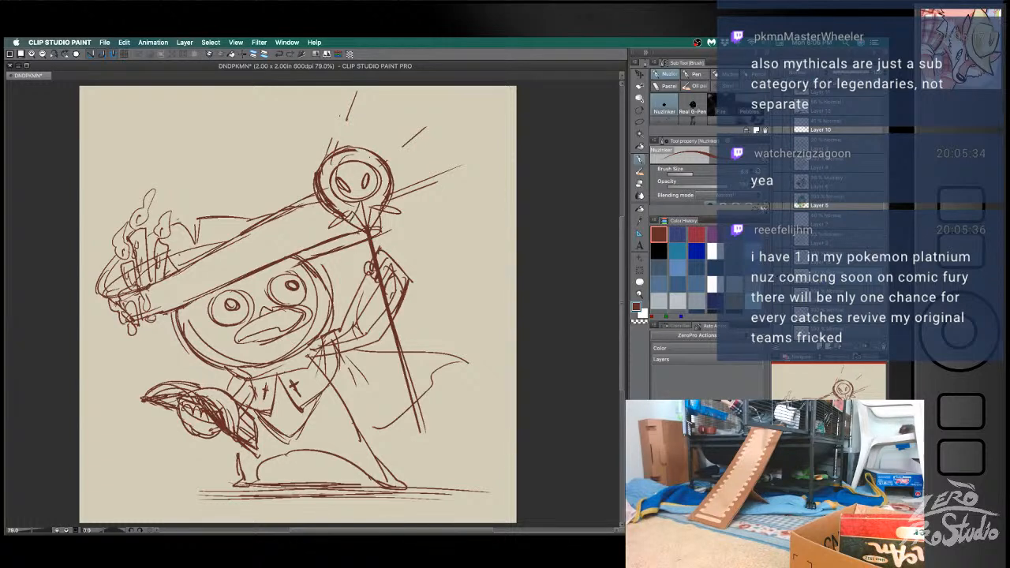
pyautogui.hotkey('ctrl', 'z')
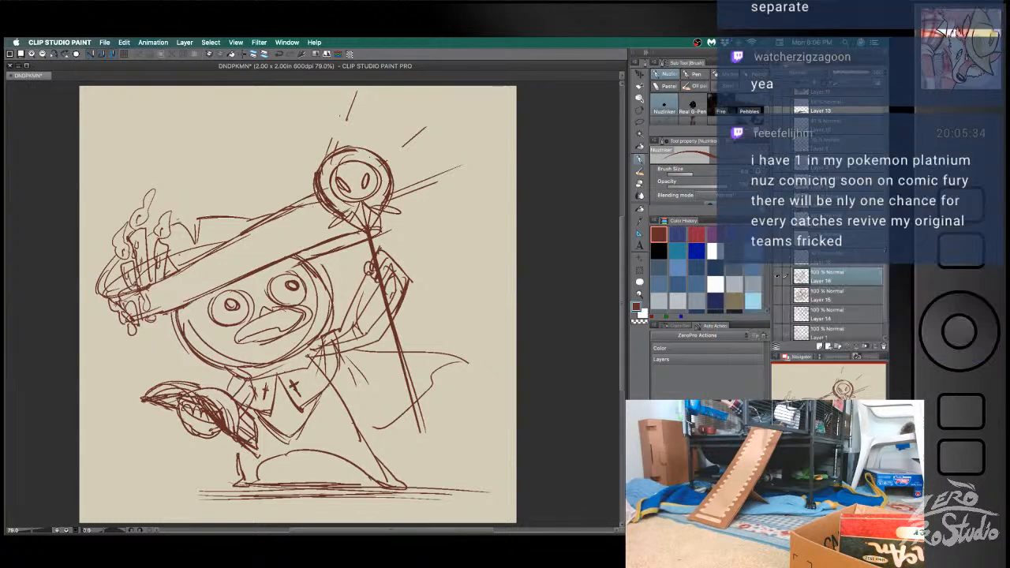
# - Draw a bent, pointed antenna rising from each side of the staff head
pyautogui.moveTo(334, 158)
pyautogui.mouseDown()
pyautogui.moveTo(300, 137)
pyautogui.moveTo(261, 139)
pyautogui.mouseUp()
pyautogui.moveTo(262, 140); pyautogui.dragTo(310, 145)
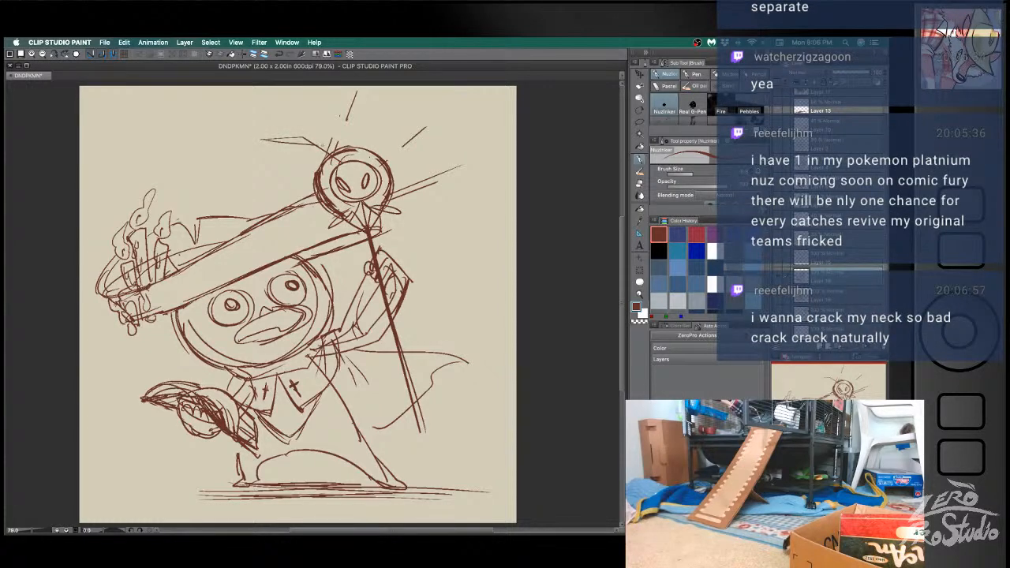
pyautogui.hotkey('ctrl', 'z')
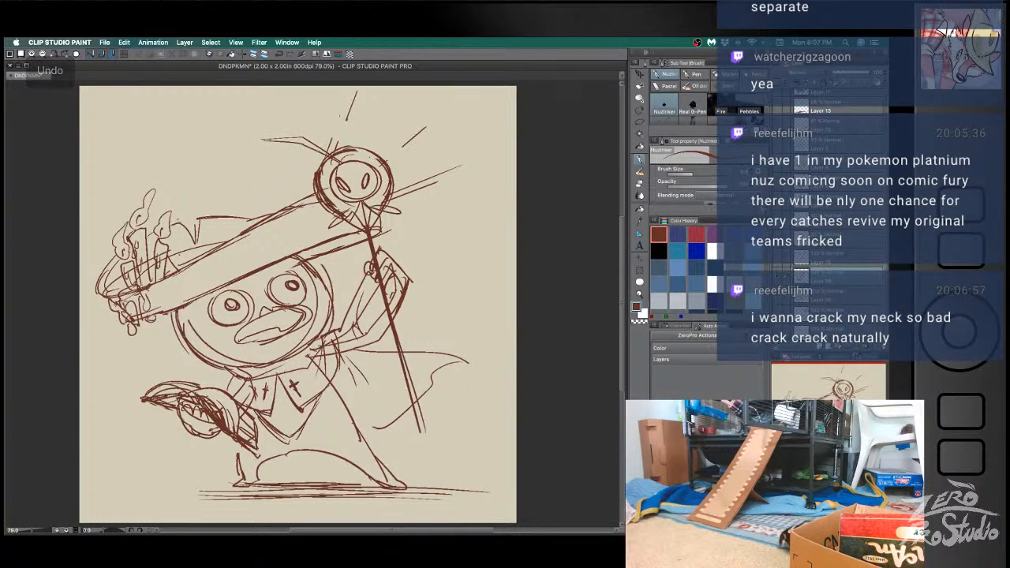
pyautogui.moveTo(372, 128)
pyautogui.mouseDown()
pyautogui.moveTo(419, 106)
pyautogui.moveTo(374, 137)
pyautogui.moveTo(359, 161)
pyautogui.mouseUp()
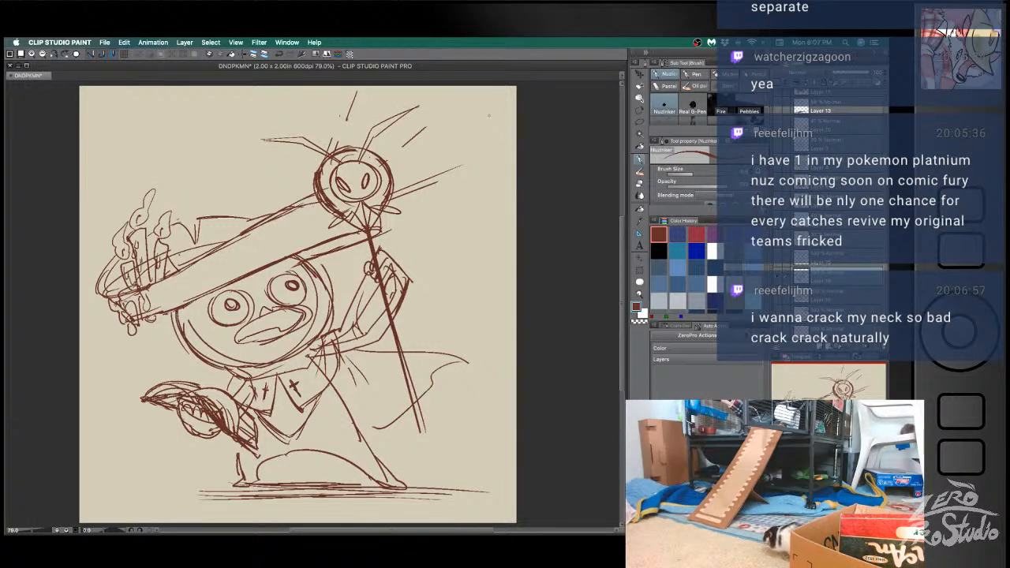
# - Add short spikes and a wide curved arc above the creature head on the staff
pyautogui.moveTo(330, 139)
pyautogui.mouseDown()
pyautogui.moveTo(336, 97)
pyautogui.moveTo(349, 153)
pyautogui.mouseUp()
pyautogui.hotkey('ctrl', 'z')
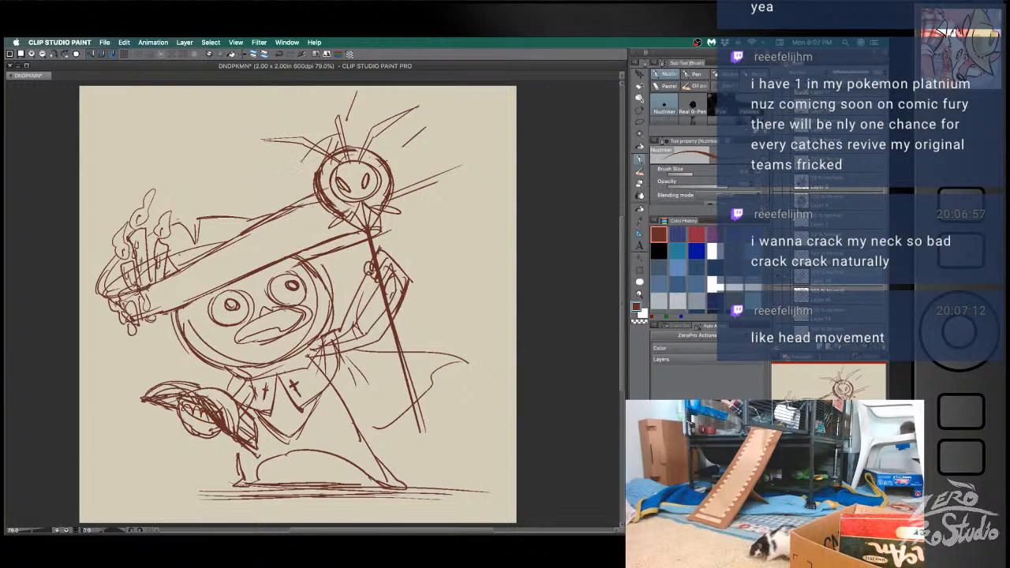
pyautogui.moveTo(302, 164)
pyautogui.mouseDown()
pyautogui.moveTo(352, 135)
pyautogui.moveTo(393, 146)
pyautogui.mouseUp()
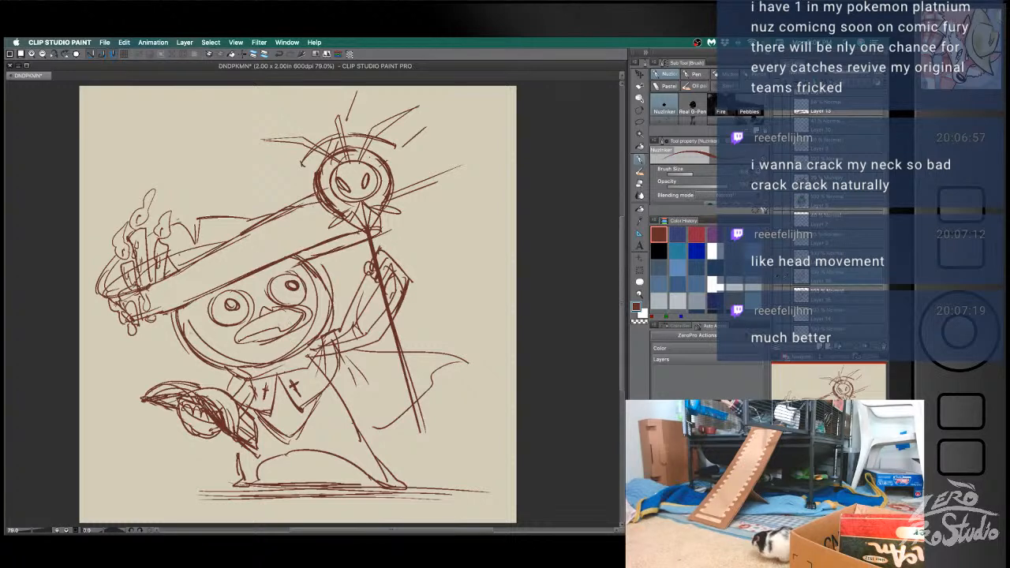
# - Save the document with the finished wizard sketch
pyautogui.press('e')
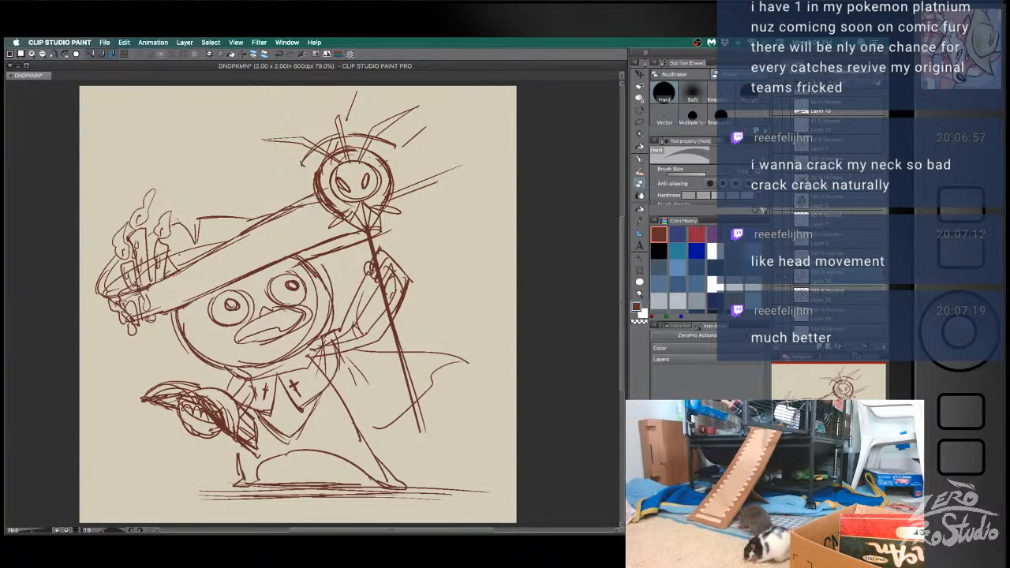
pyautogui.press('Tab')
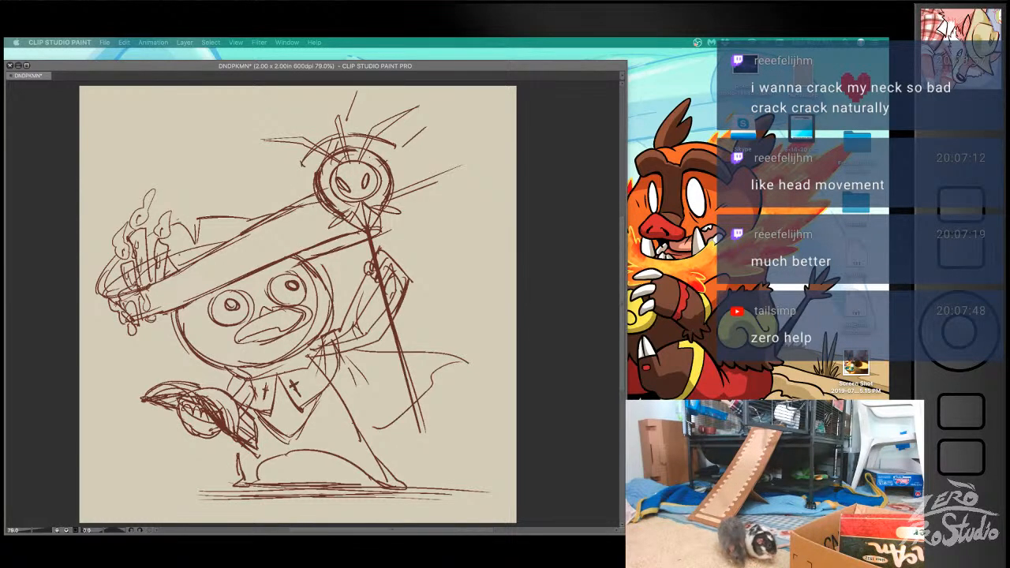
pyautogui.click(38, 263)
pyautogui.press('super+s')
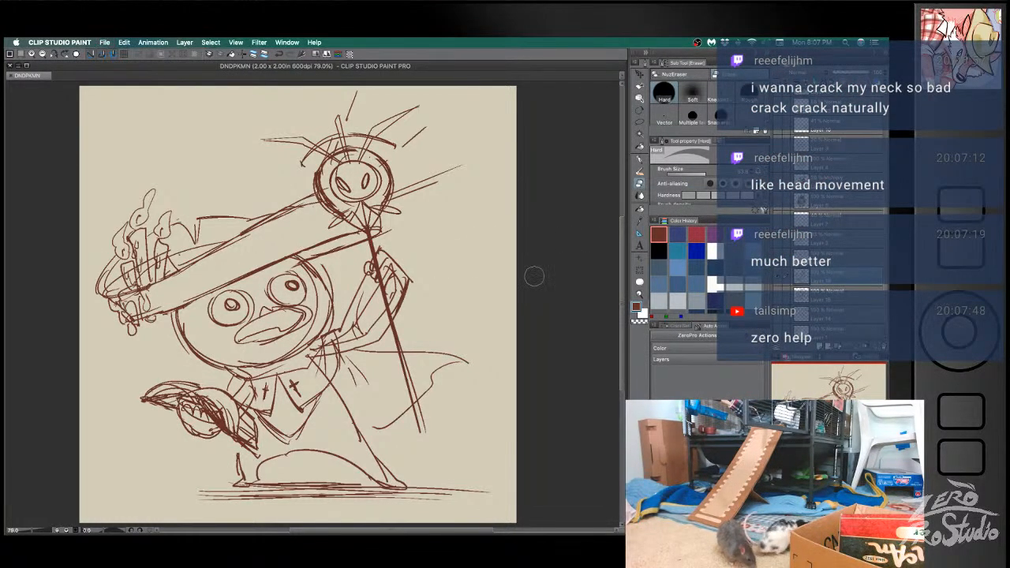
# - Hide the wizard sketch, show the wide-hatted fighter with the bead string instead, and lower that sketch layer's opacity
pyautogui.click(777, 283)
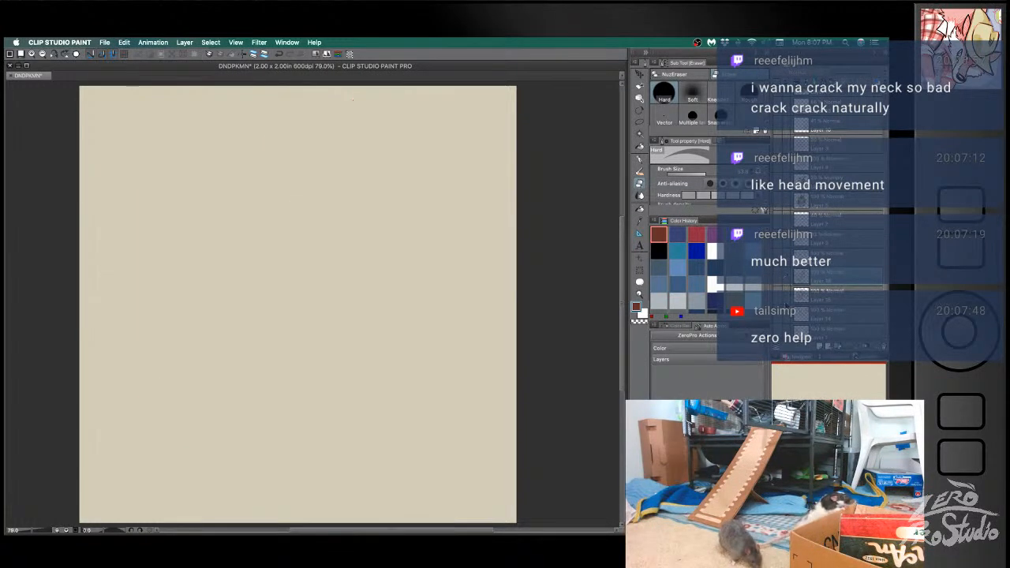
pyautogui.click(778, 301)
pyautogui.click(795, 299)
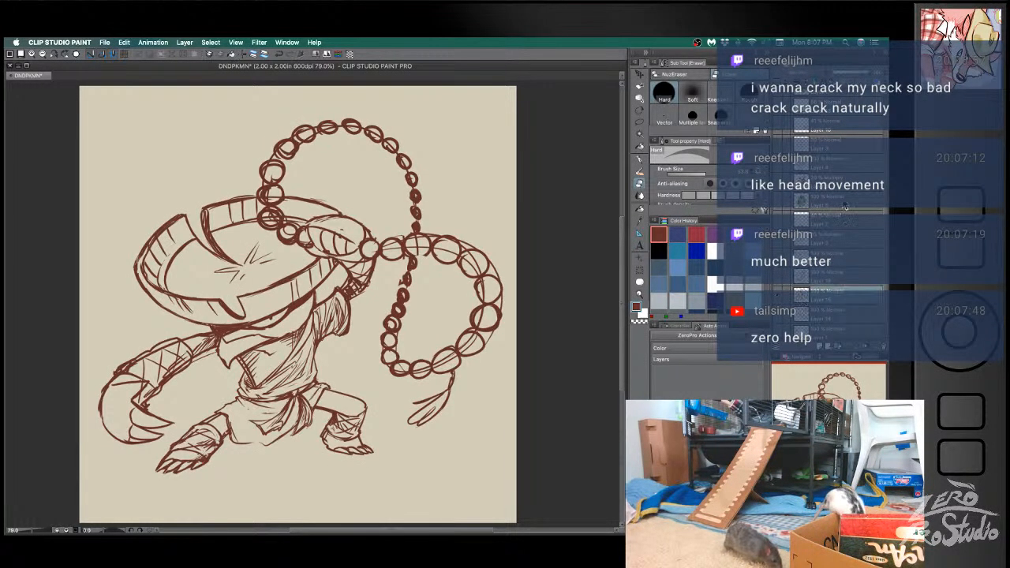
pyautogui.moveTo(866, 74); pyautogui.dragTo(842, 75)
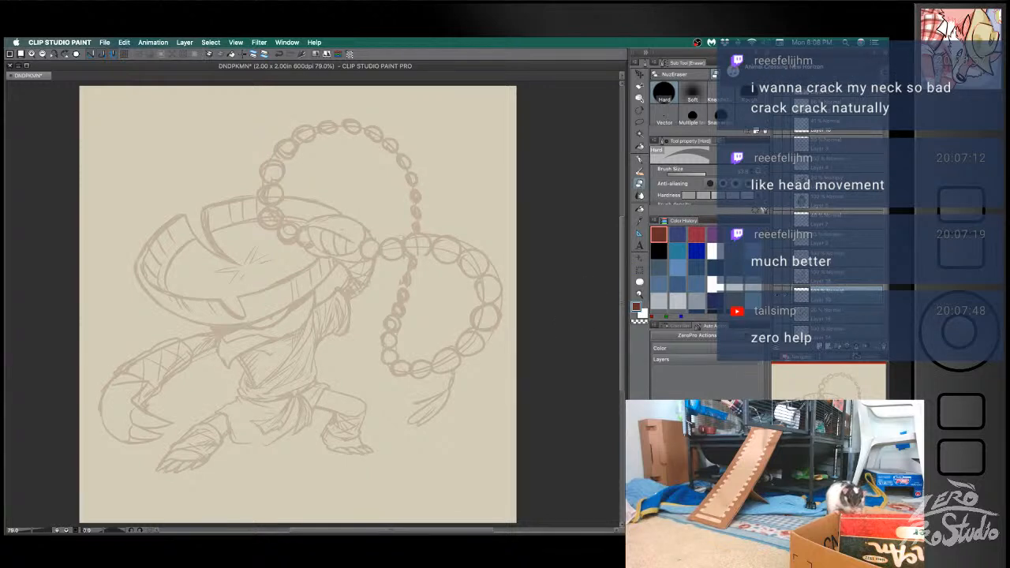
pyautogui.press('b')
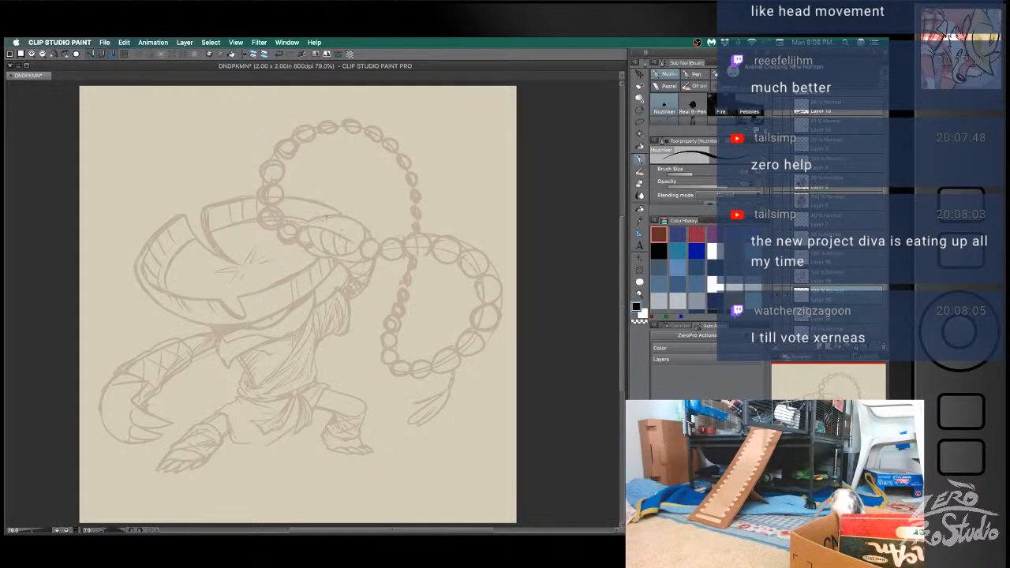
pyautogui.press('super+Tab')
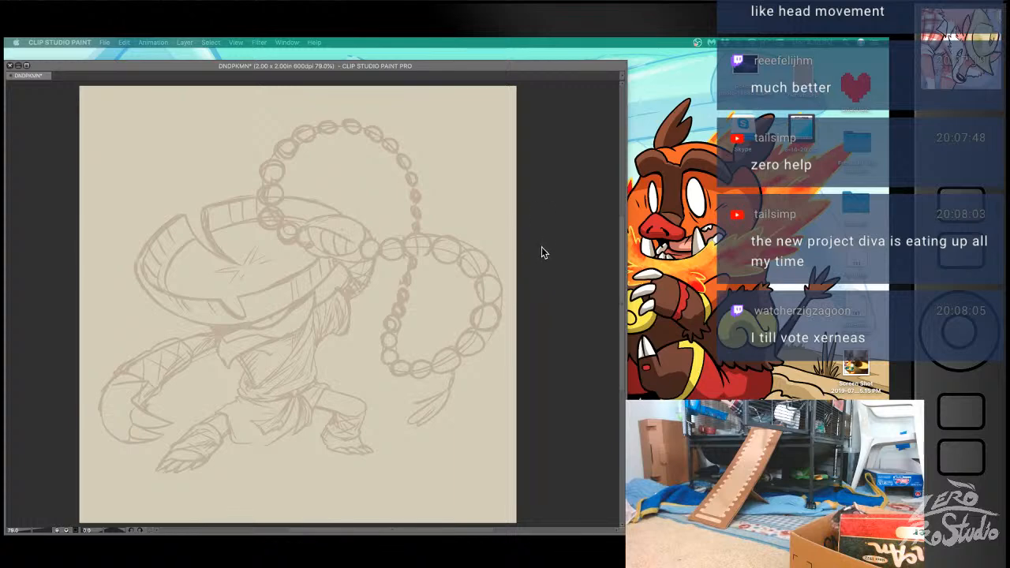
pyautogui.click(581, 247)
pyautogui.moveTo(309, 223); pyautogui.dragTo(360, 220)
pyautogui.press('super+z')
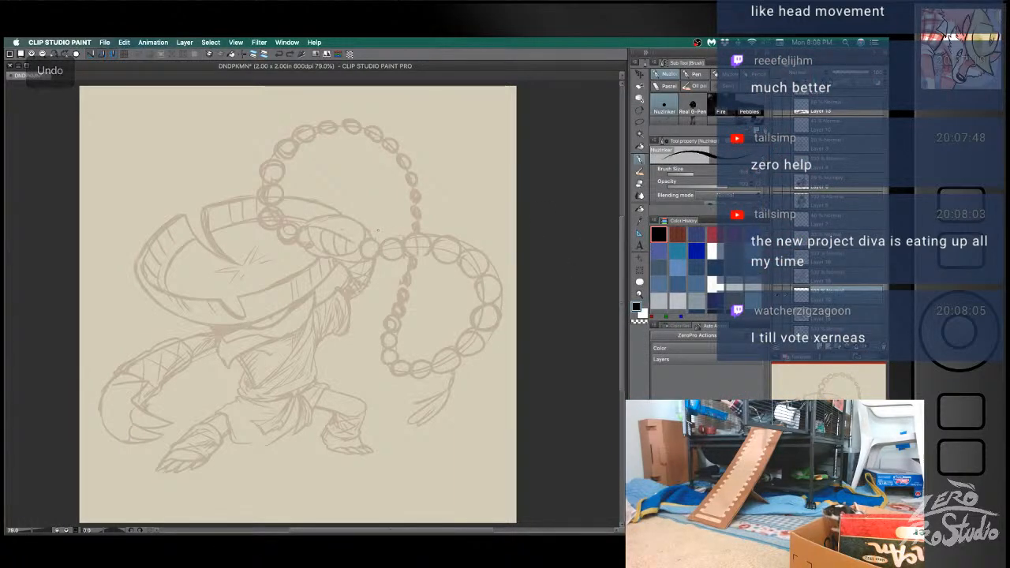
# - Ink the curved upper edge of the raised fist in black with the G-pen
pyautogui.click(692, 74)
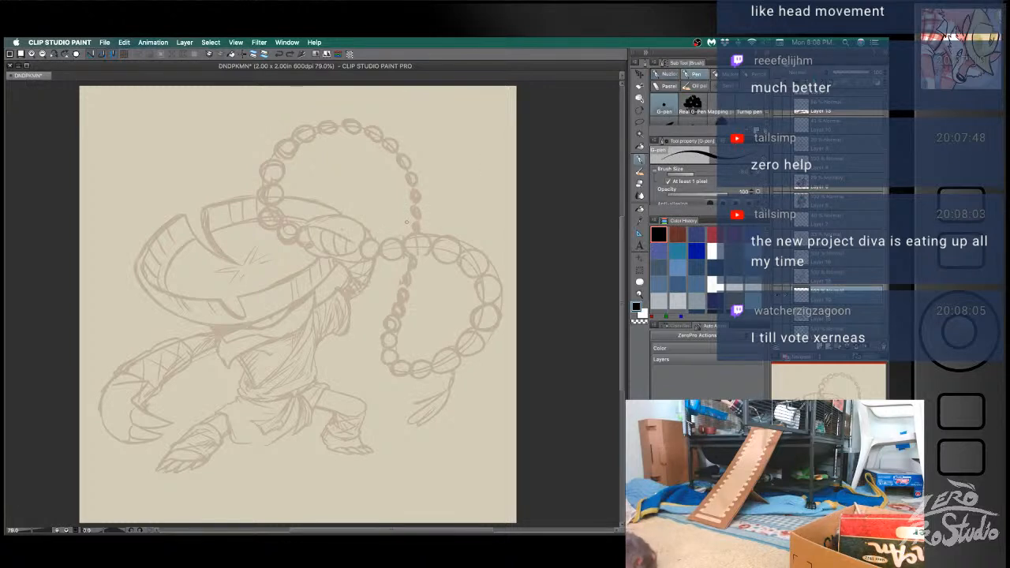
pyautogui.moveTo(300, 219); pyautogui.dragTo(373, 238)
pyautogui.press('super+z')
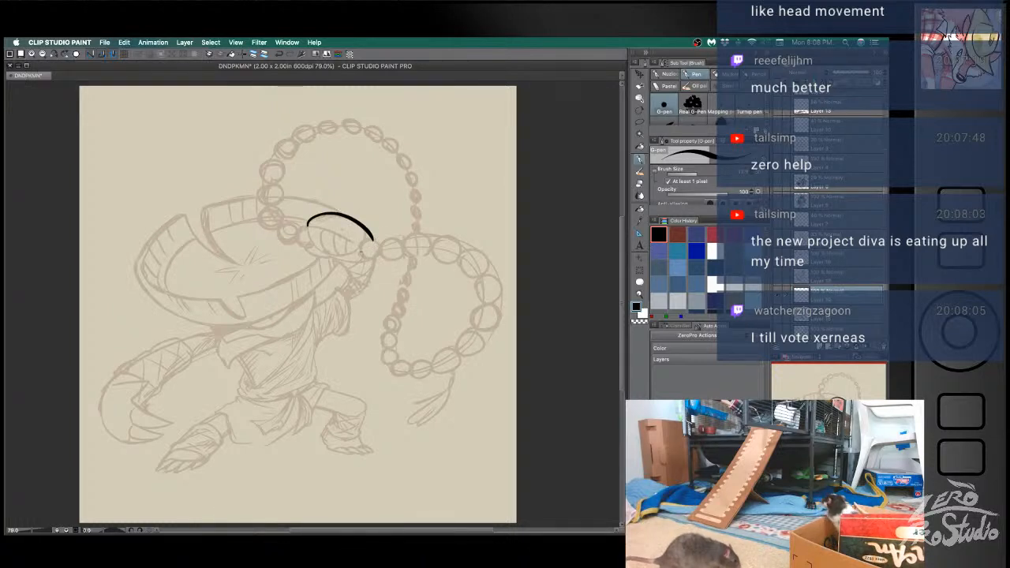
# - Ink the left end of the fist and the first curved finger line, undoing the misplaced strokes
pyautogui.moveTo(307, 223)
pyautogui.mouseDown()
pyautogui.moveTo(309, 239)
pyautogui.moveTo(337, 249)
pyautogui.mouseUp()
pyautogui.press('super+z')
pyautogui.press('e')
pyautogui.press('super+z')
pyautogui.press('b')
pyautogui.press('super+z')
pyautogui.press('super+z')
pyautogui.press('super+z')
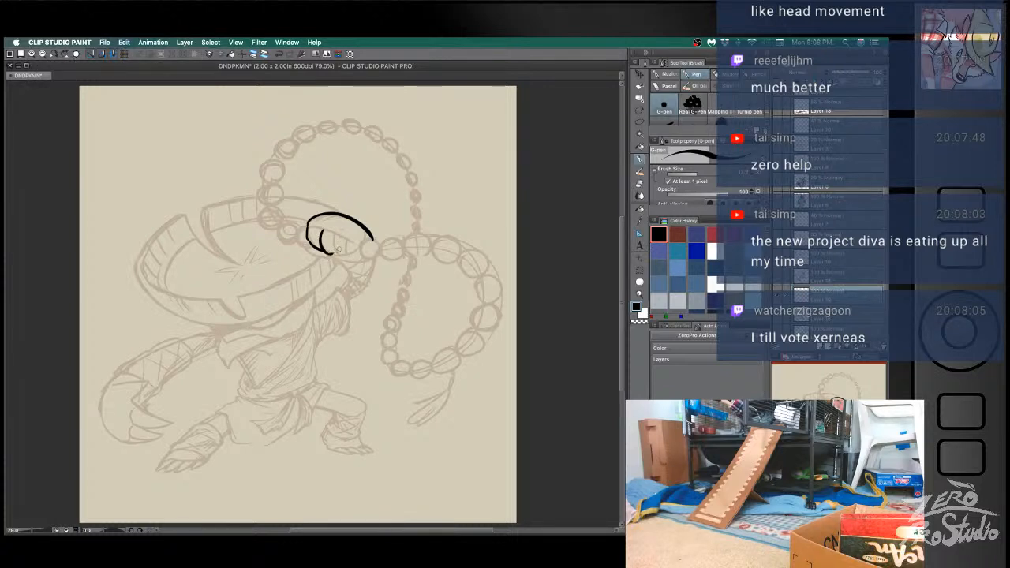
# - Ink the remaining curved finger lines and their rounded tops, undoing strokes that miss the sketch
pyautogui.press('super+z')
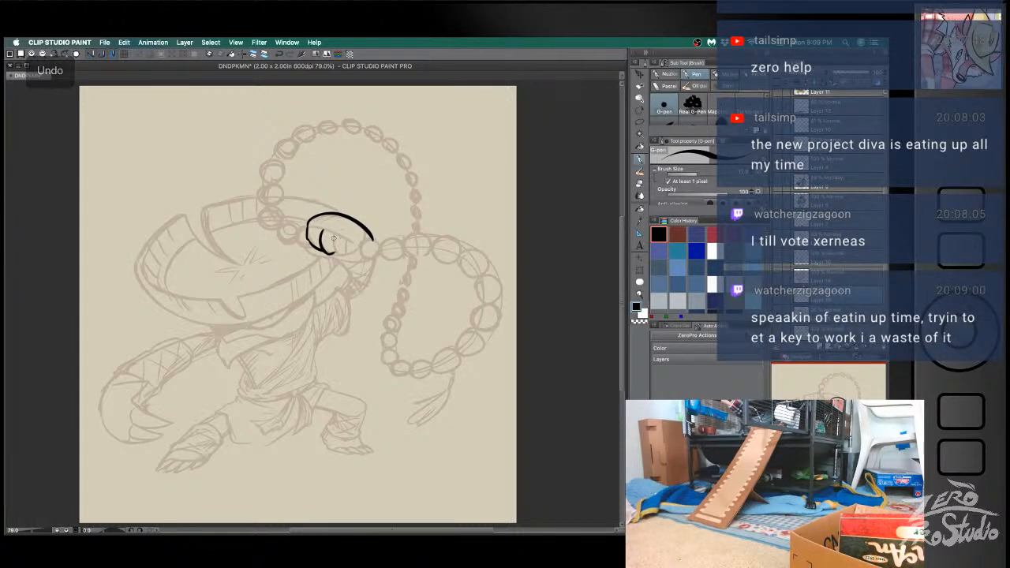
pyautogui.press('super+z')
pyautogui.press('super+z')
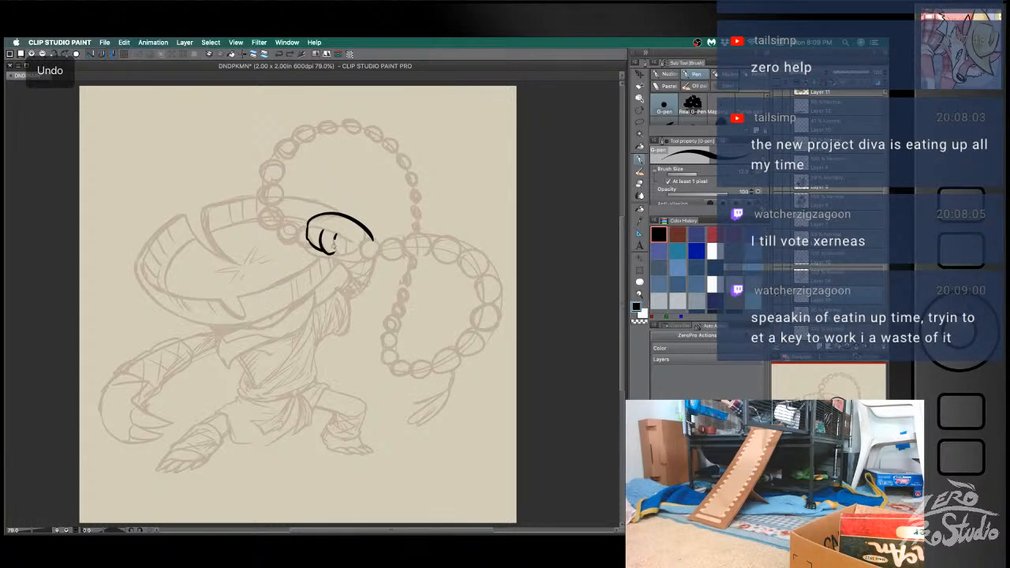
pyautogui.press('super+z')
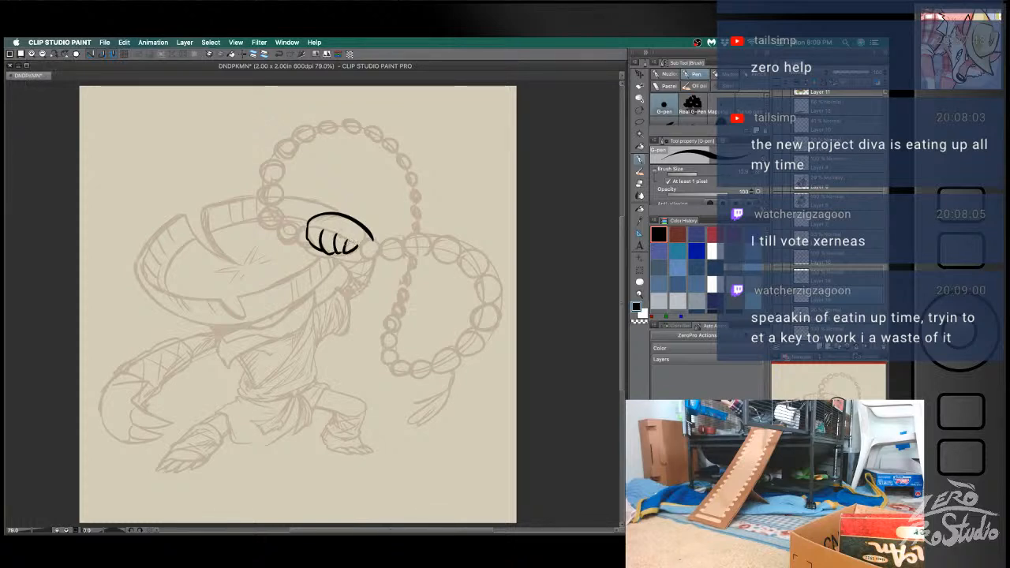
pyautogui.press('super+z')
pyautogui.press('super+z')
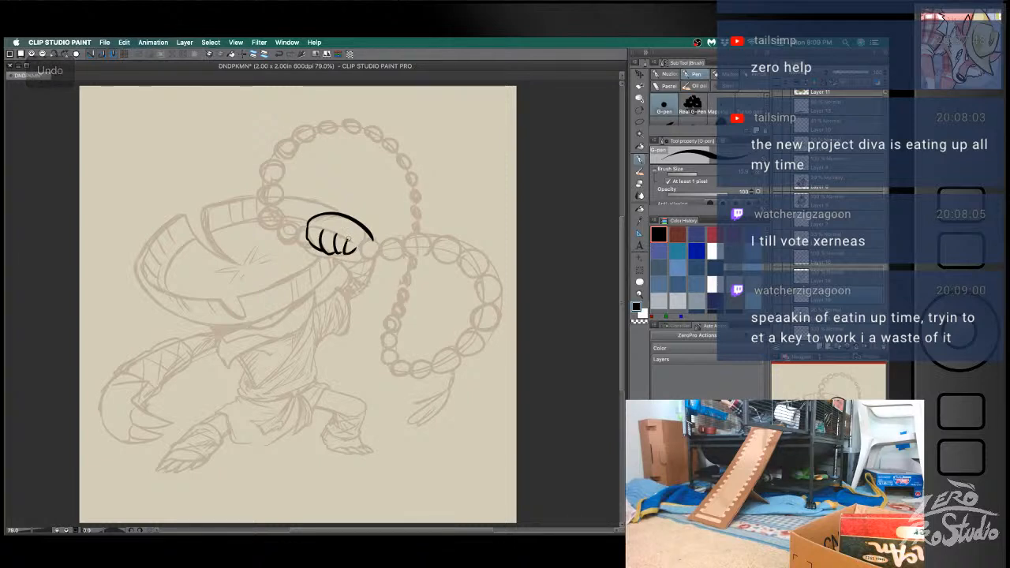
pyautogui.press('super+z')
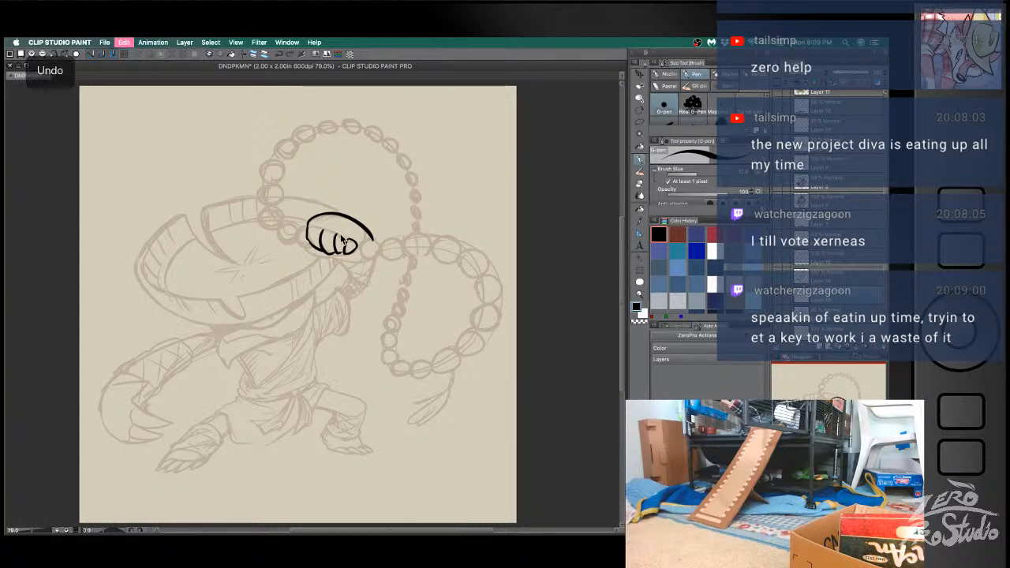
pyautogui.moveTo(322, 229); pyautogui.dragTo(336, 239)
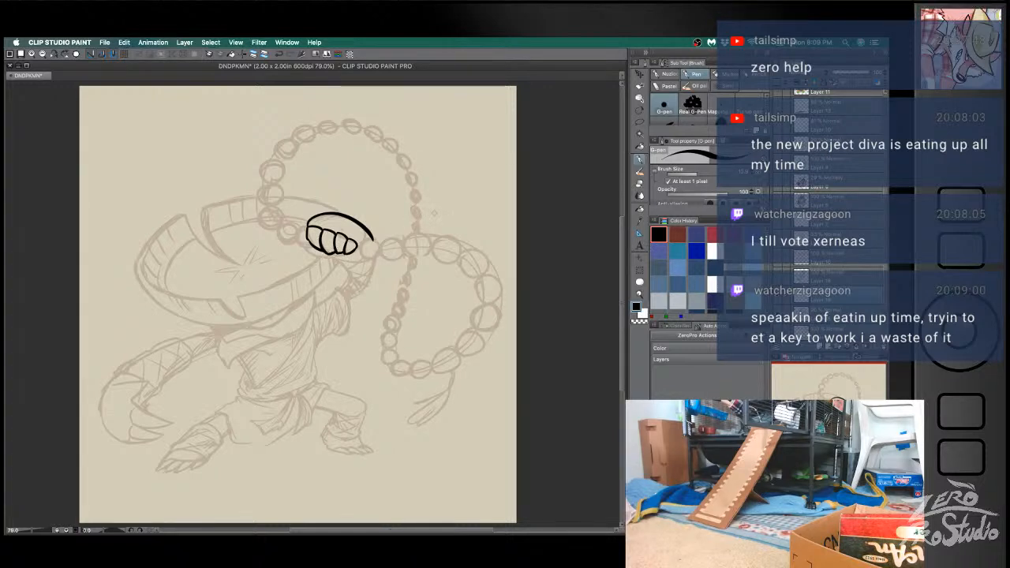
# - Remove the rounded finger tops and re-ink the fingers with one slanted knuckle line and curved dividers
pyautogui.press('e')
pyautogui.moveTo(339, 228)
pyautogui.mouseDown()
pyautogui.moveTo(356, 246)
pyautogui.moveTo(341, 225)
pyautogui.moveTo(326, 232)
pyautogui.moveTo(342, 254)
pyautogui.moveTo(369, 245)
pyautogui.moveTo(324, 251)
pyautogui.moveTo(357, 248)
pyautogui.mouseUp()
pyautogui.press('b')
pyautogui.press('super+z')
pyautogui.press('super+z')
pyautogui.press('super+z')
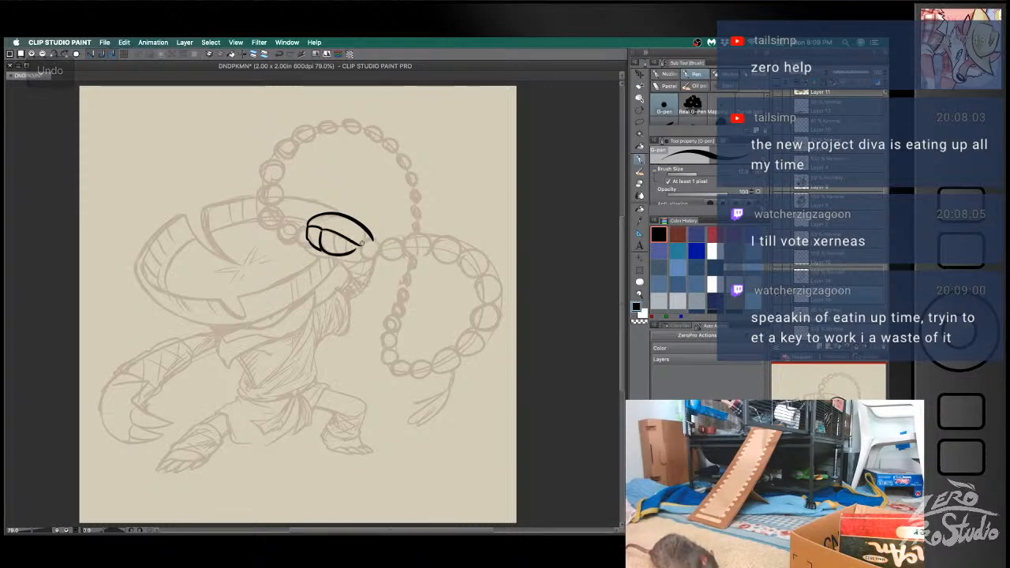
pyautogui.press('super+z')
pyautogui.moveTo(321, 229); pyautogui.dragTo(357, 248)
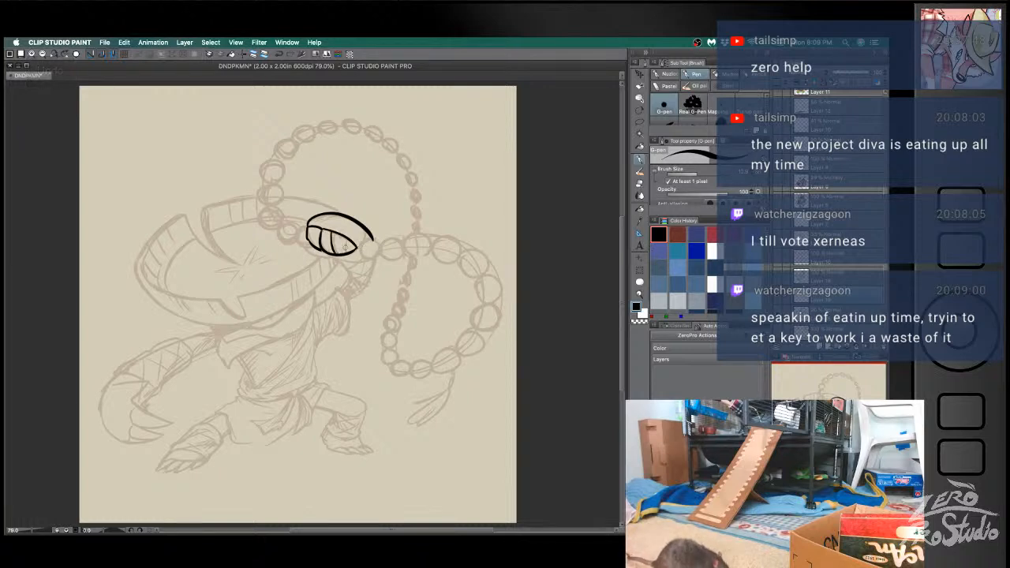
pyautogui.press('super+z')
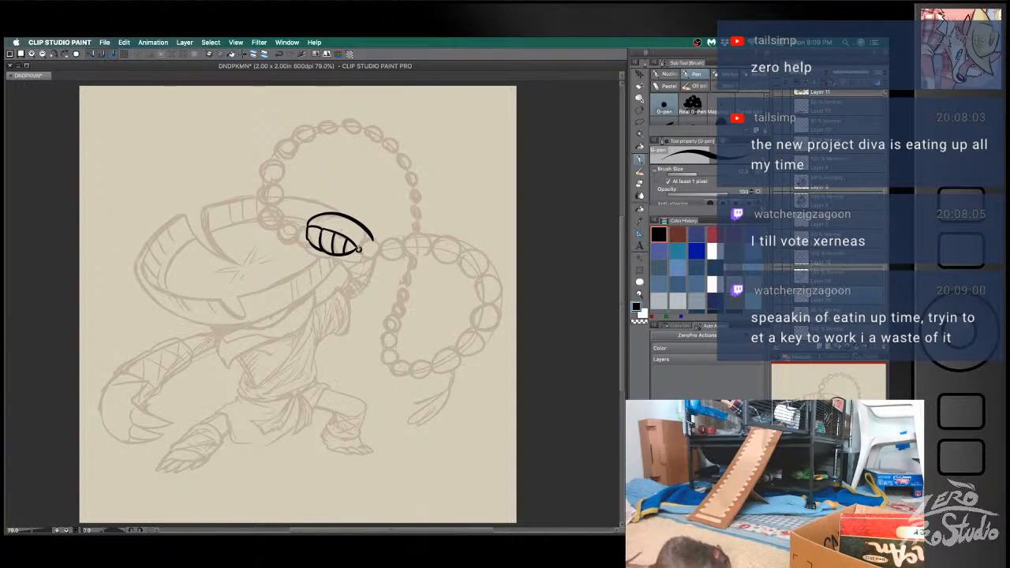
# - Trim the fist's lines at the wrist end and ink the first round bead there
pyautogui.press('super+z')
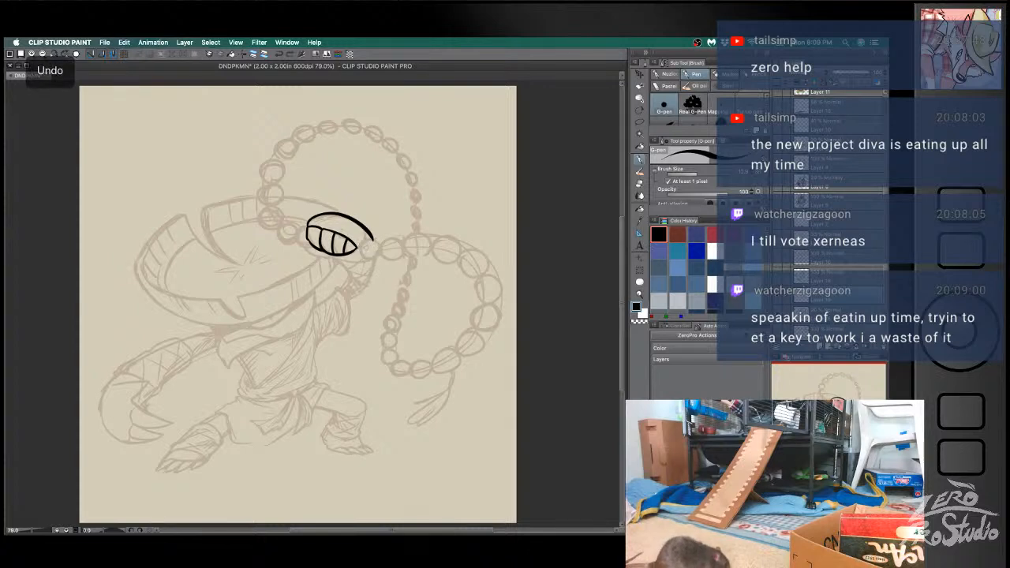
pyautogui.press('e')
pyautogui.press('b')
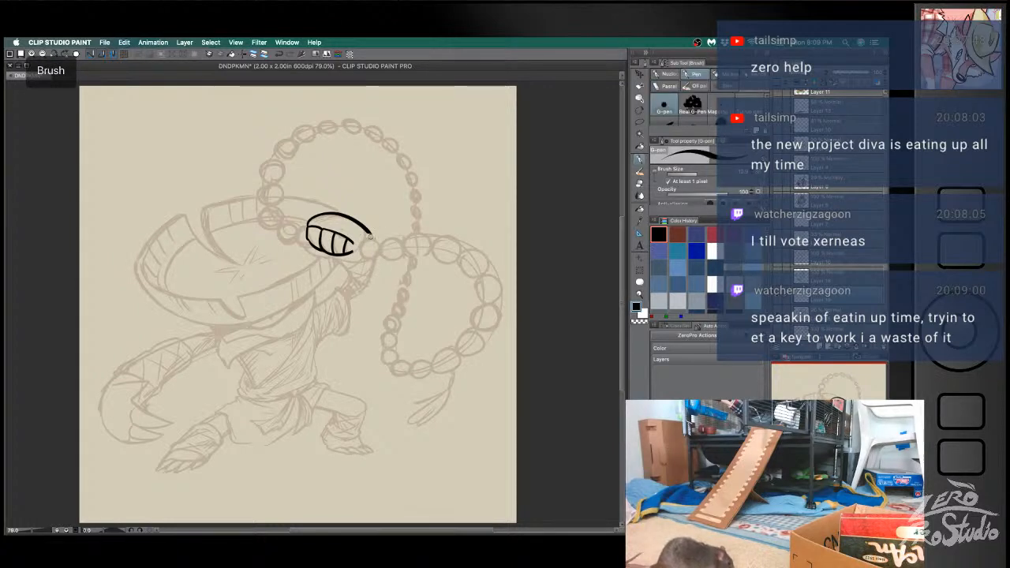
pyautogui.press('super+z')
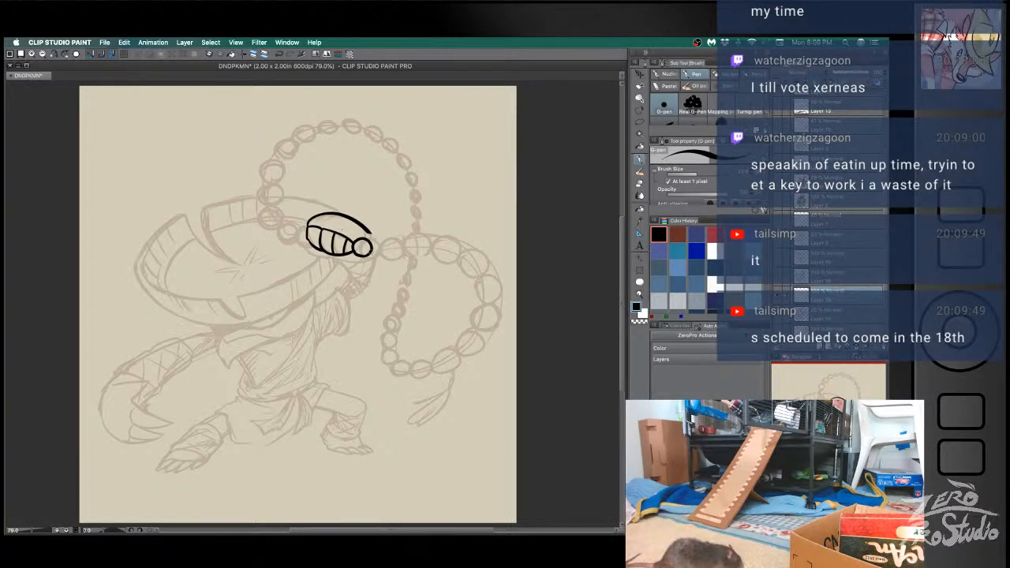
pyautogui.press('super+z')
pyautogui.press('e')
pyautogui.press('super+z')
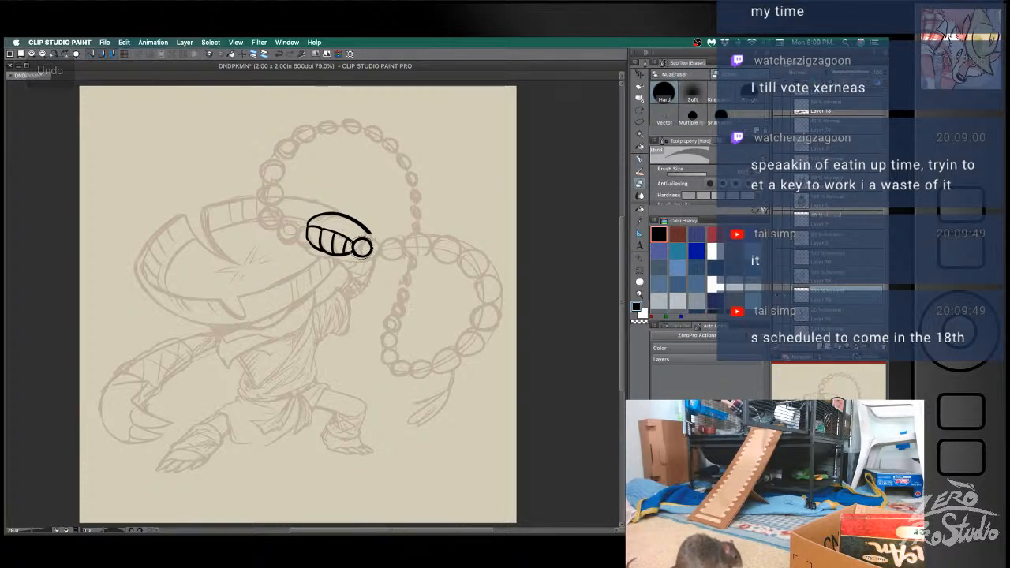
pyautogui.press('b')
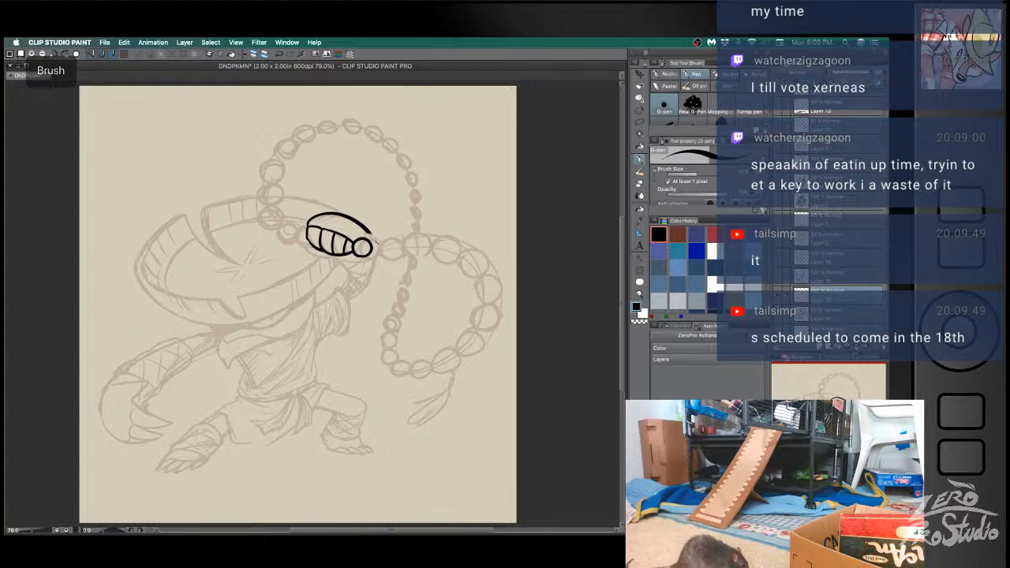
# - Ink the second round bead next to the first one, undoing and redrawing the circle until it fits
pyautogui.moveTo(373, 243)
pyautogui.mouseDown()
pyautogui.moveTo(393, 246)
pyautogui.moveTo(378, 256)
pyautogui.moveTo(371, 247)
pyautogui.mouseUp()
pyautogui.press('super+z')
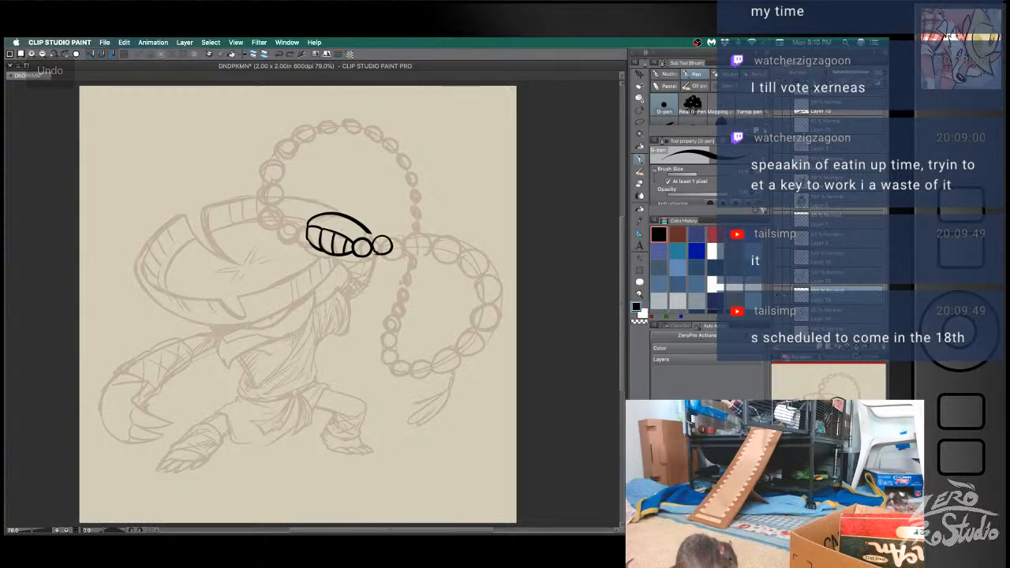
pyautogui.press('super+z')
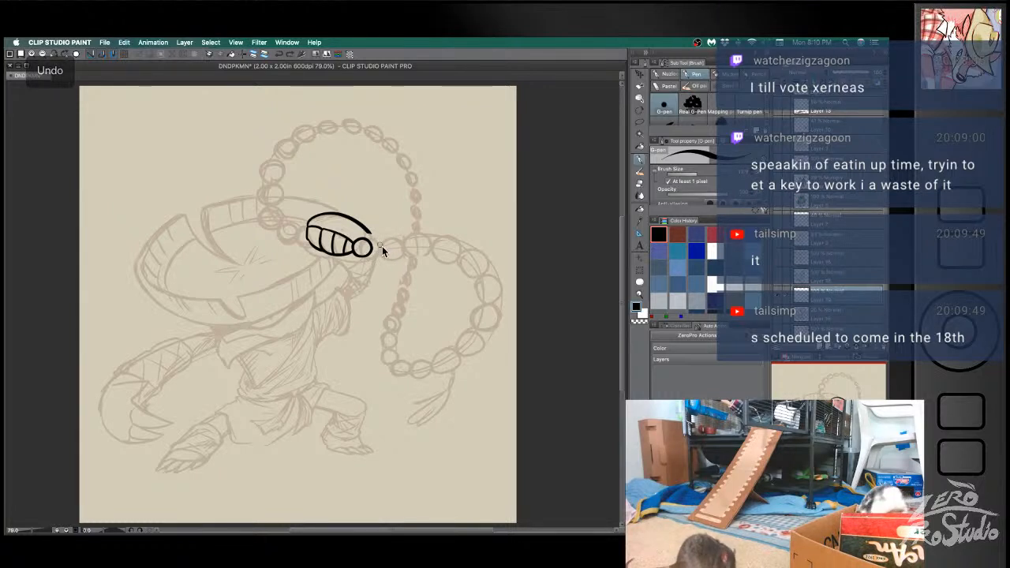
pyautogui.moveTo(375, 244)
pyautogui.mouseDown()
pyautogui.moveTo(389, 239)
pyautogui.moveTo(372, 252)
pyautogui.moveTo(389, 238)
pyautogui.moveTo(385, 250)
pyautogui.moveTo(390, 236)
pyautogui.moveTo(376, 250)
pyautogui.mouseUp()
pyautogui.press('super+z')
pyautogui.press('super+z')
pyautogui.press('e')
pyautogui.press('super+z')
pyautogui.press('super+z')
pyautogui.press('super+z')
pyautogui.press('super+z')
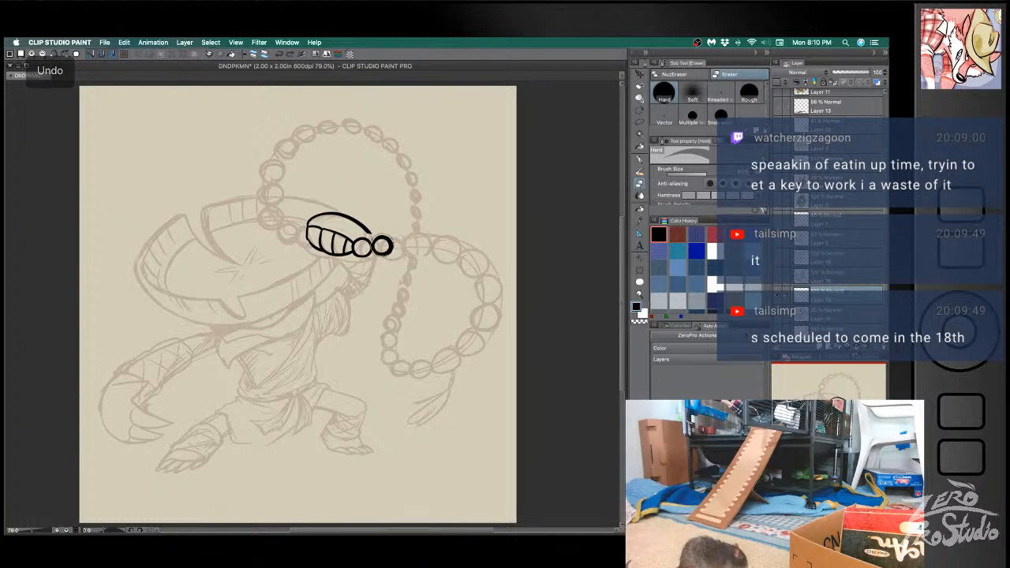
pyautogui.press('b')
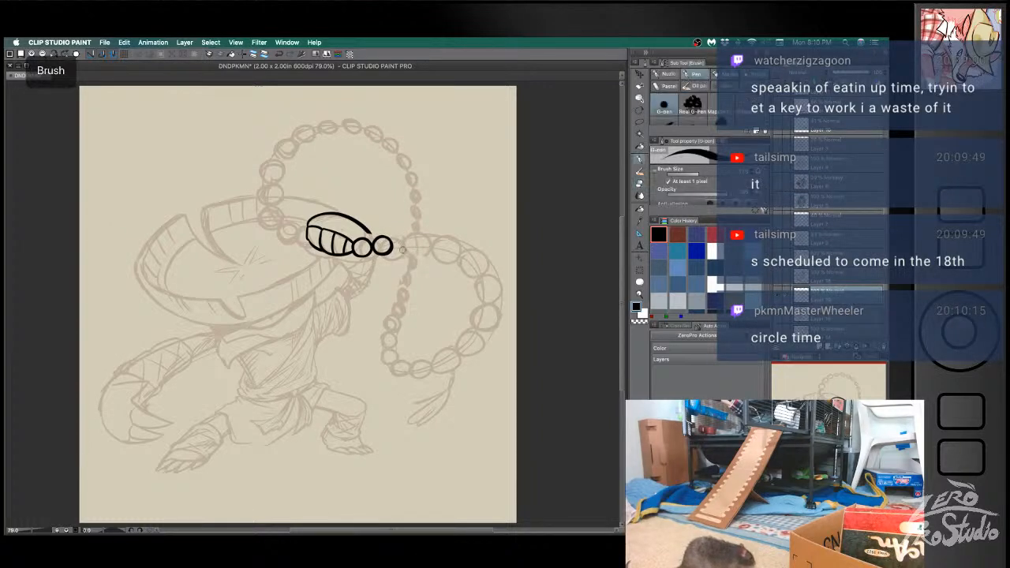
# - Ink the third and fourth round beads, continuing the string away from the fist
pyautogui.moveTo(400, 237)
pyautogui.mouseDown()
pyautogui.moveTo(414, 250)
pyautogui.moveTo(398, 256)
pyautogui.moveTo(394, 238)
pyautogui.moveTo(412, 249)
pyautogui.mouseUp()
pyautogui.press('super+z')
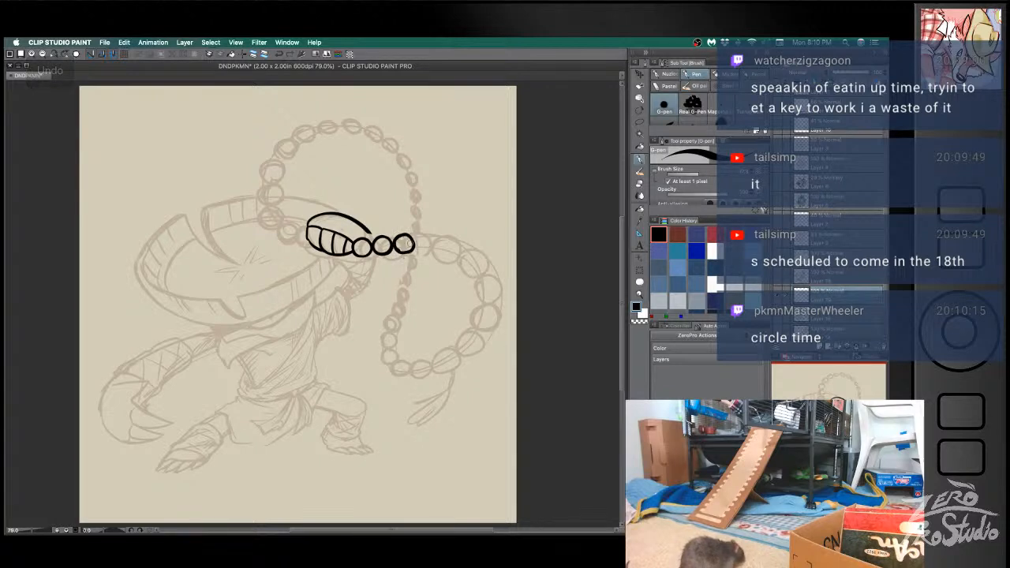
pyautogui.press('e')
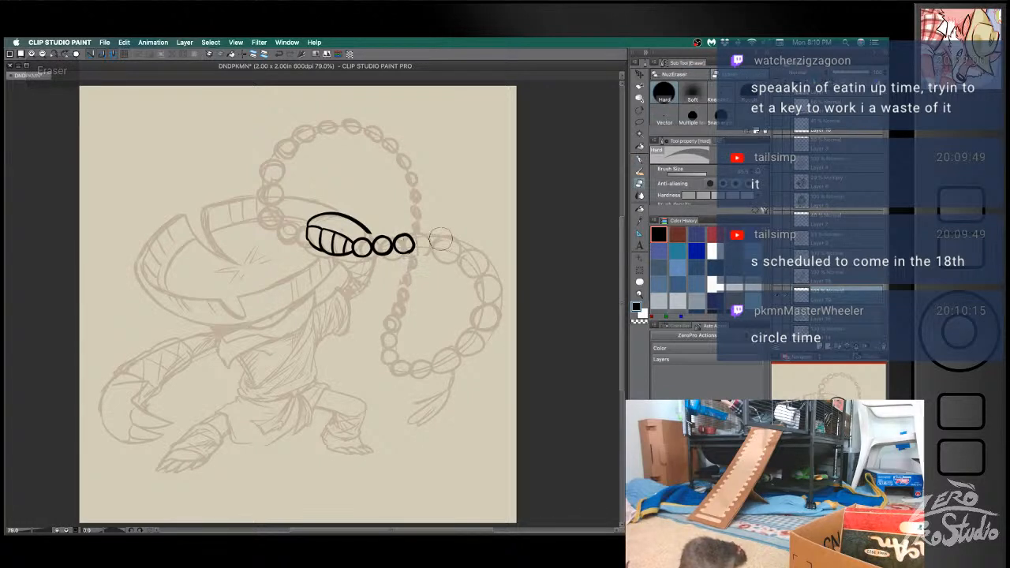
pyautogui.press('b')
pyautogui.moveTo(435, 243); pyautogui.dragTo(420, 253)
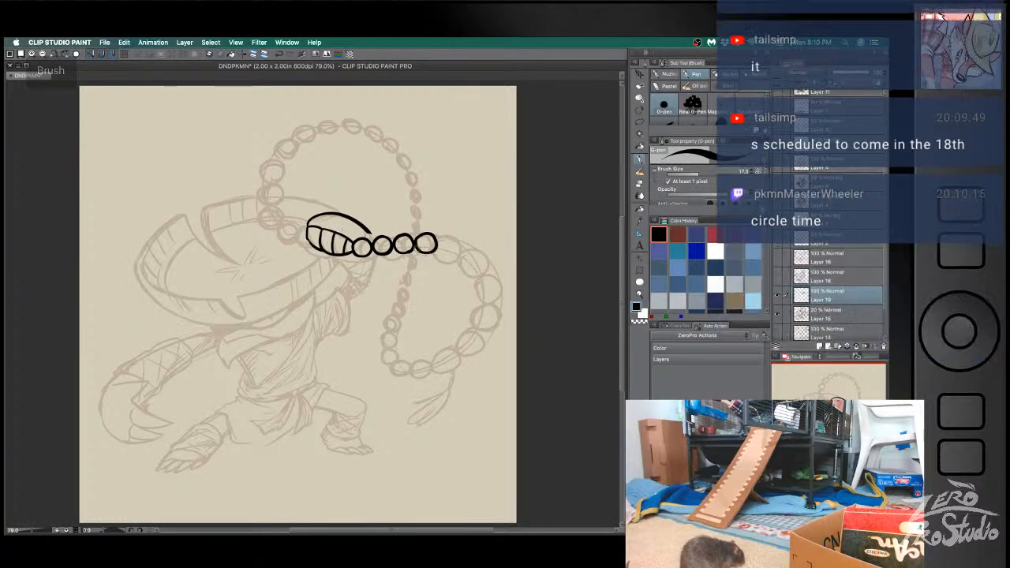
# - Extend the line along the back of the fist and ink the curved wrist line down to the sleeve, redrawing it until it fits
pyautogui.press('e')
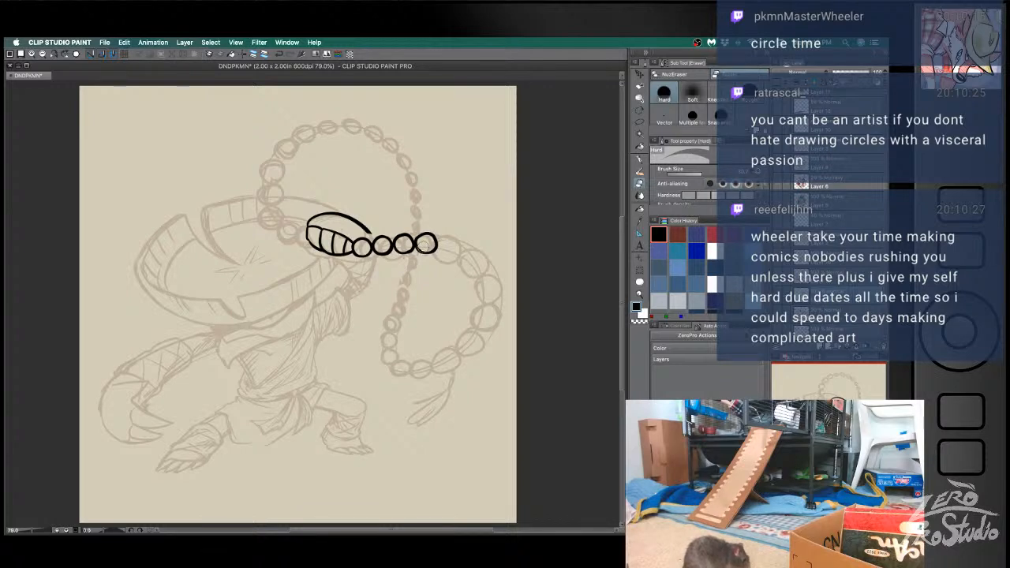
pyautogui.press('p')
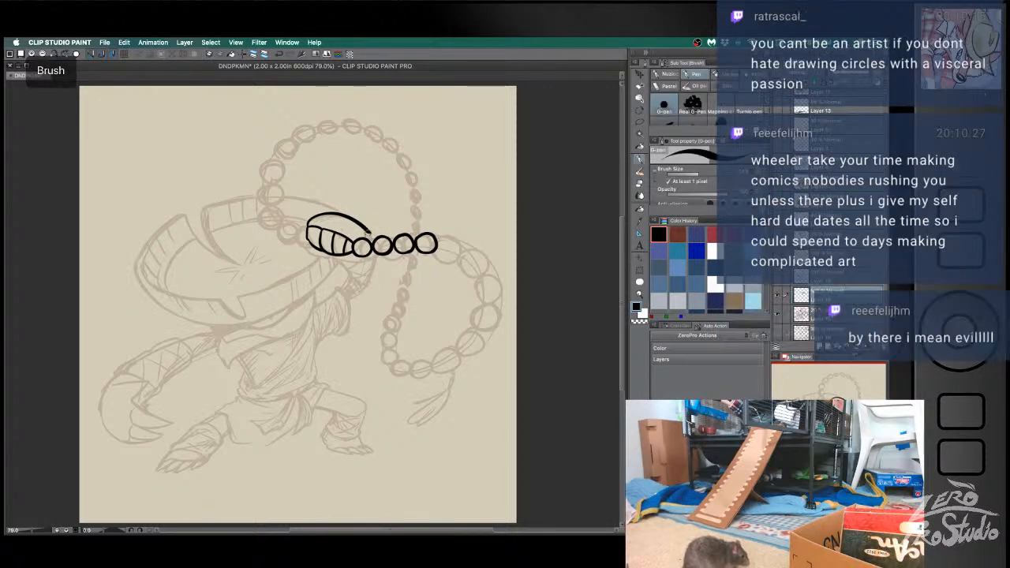
pyautogui.hotkey('ctrl', 'z')
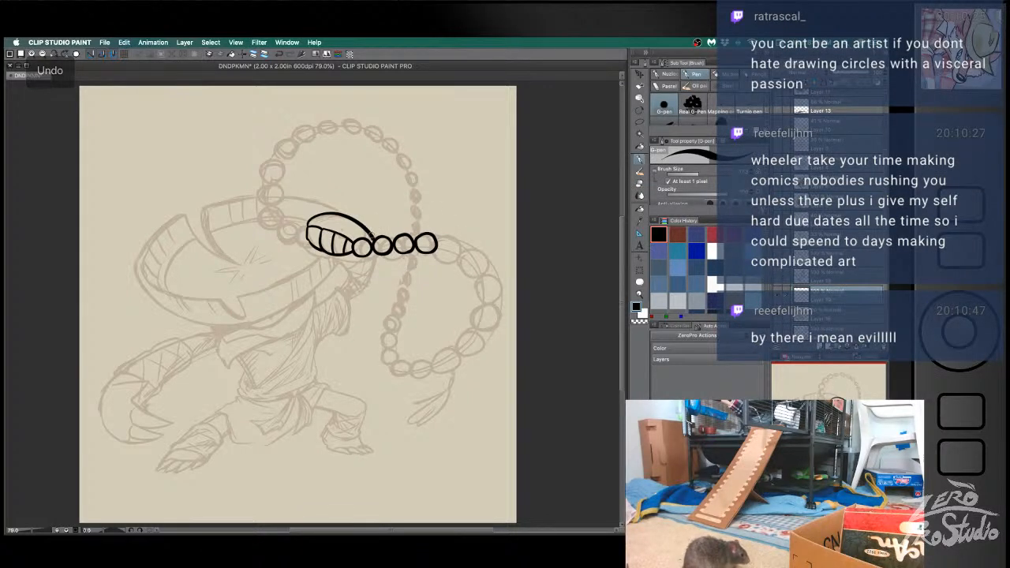
pyautogui.moveTo(377, 249); pyautogui.dragTo(359, 297)
pyautogui.hotkey('ctrl', 'z')
pyautogui.moveTo(377, 251)
pyautogui.mouseDown()
pyautogui.moveTo(374, 284)
pyautogui.moveTo(351, 300)
pyautogui.mouseUp()
pyautogui.hotkey('ctrl', 'z')
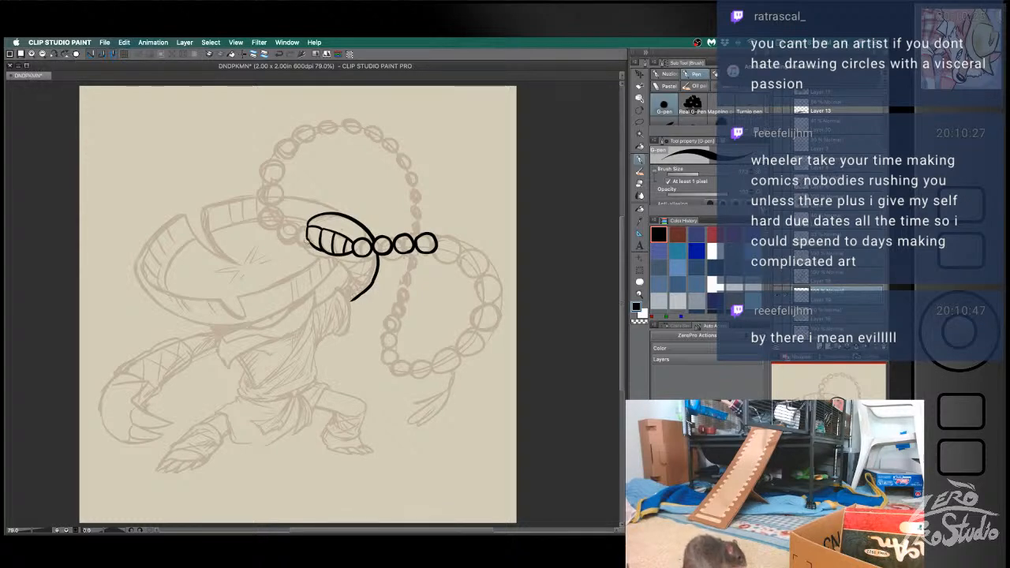
# - Ink the first two round beads on the finger side of the fist, over the sketched string crossing the hat
pyautogui.moveTo(299, 229)
pyautogui.mouseDown()
pyautogui.moveTo(310, 244)
pyautogui.moveTo(298, 244)
pyautogui.moveTo(309, 245)
pyautogui.mouseUp()
pyautogui.hotkey('ctrl', 'z')
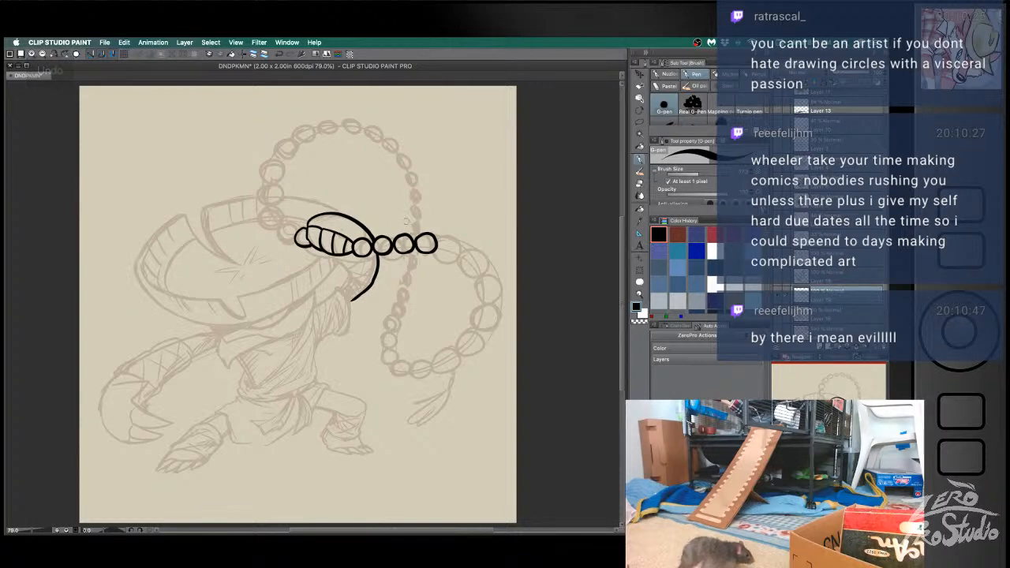
pyautogui.hotkey('ctrl', 'Up')
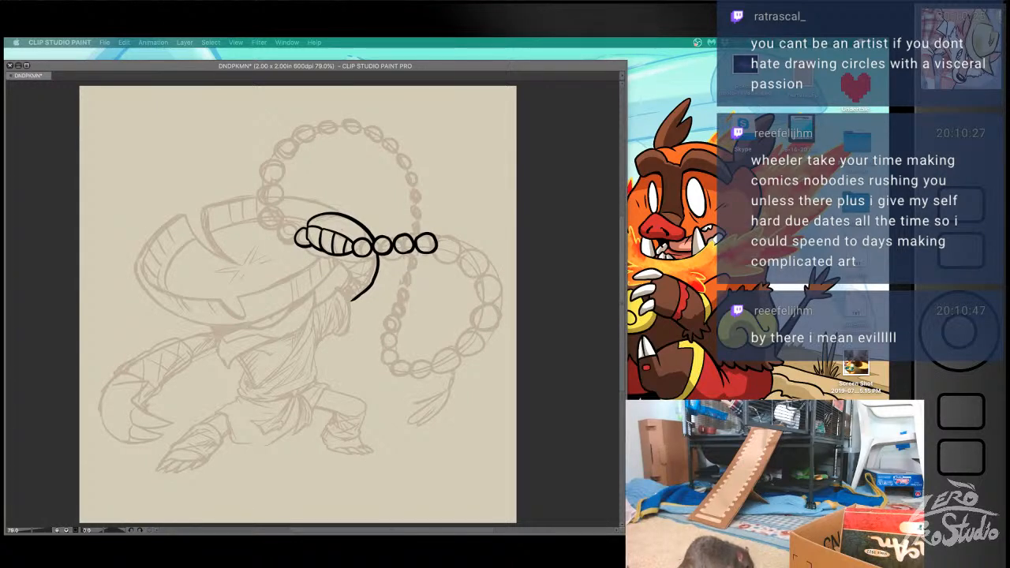
pyautogui.click(547, 235)
pyautogui.press('b')
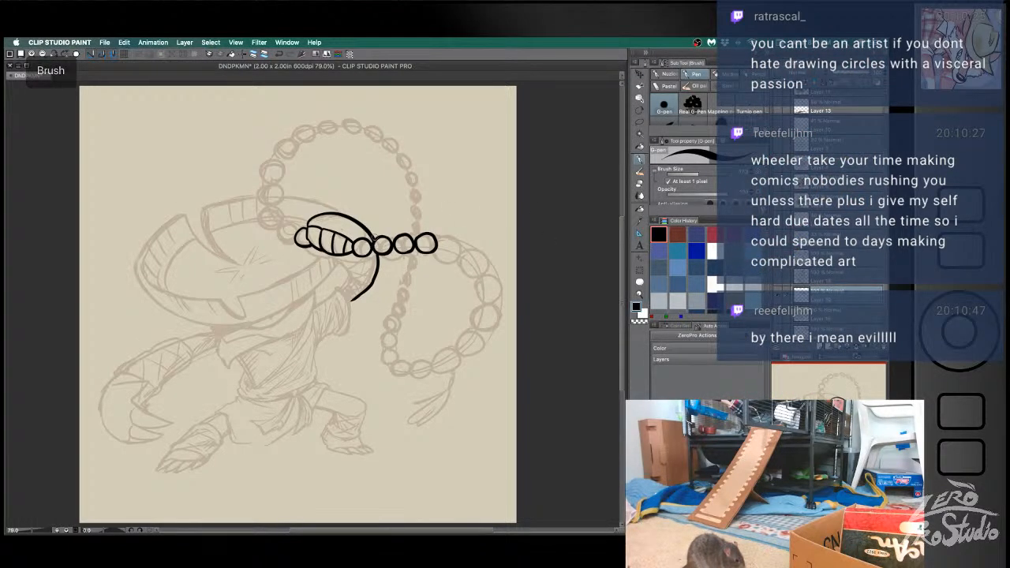
pyautogui.moveTo(293, 224)
pyautogui.mouseDown()
pyautogui.moveTo(280, 240)
pyautogui.moveTo(296, 245)
pyautogui.moveTo(280, 238)
pyautogui.moveTo(298, 237)
pyautogui.mouseUp()
pyautogui.press('super+z')
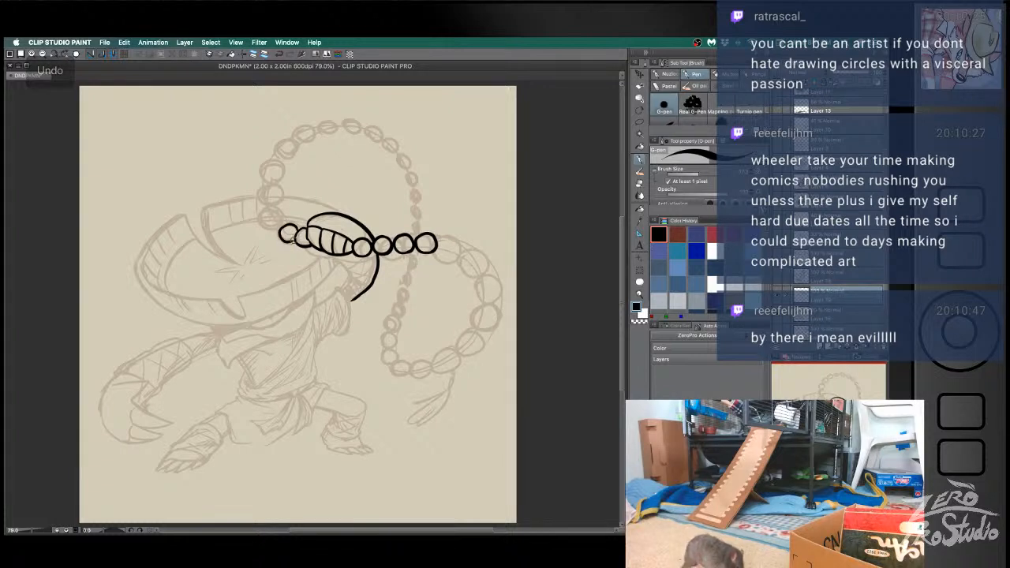
pyautogui.press('super+z')
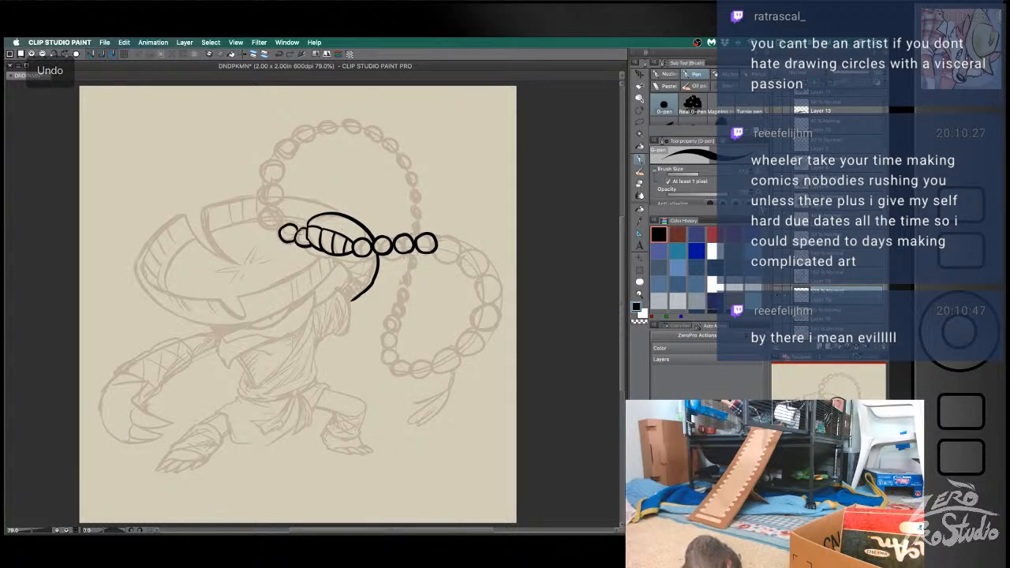
# - Ink three more beads on the finger-side string, curving it upward past the hat's brim
pyautogui.moveTo(281, 230)
pyautogui.mouseDown()
pyautogui.moveTo(282, 218)
pyautogui.moveTo(280, 227)
pyautogui.moveTo(266, 218)
pyautogui.moveTo(280, 230)
pyautogui.moveTo(278, 210)
pyautogui.mouseUp()
pyautogui.press('super+z')
pyautogui.press('super+z')
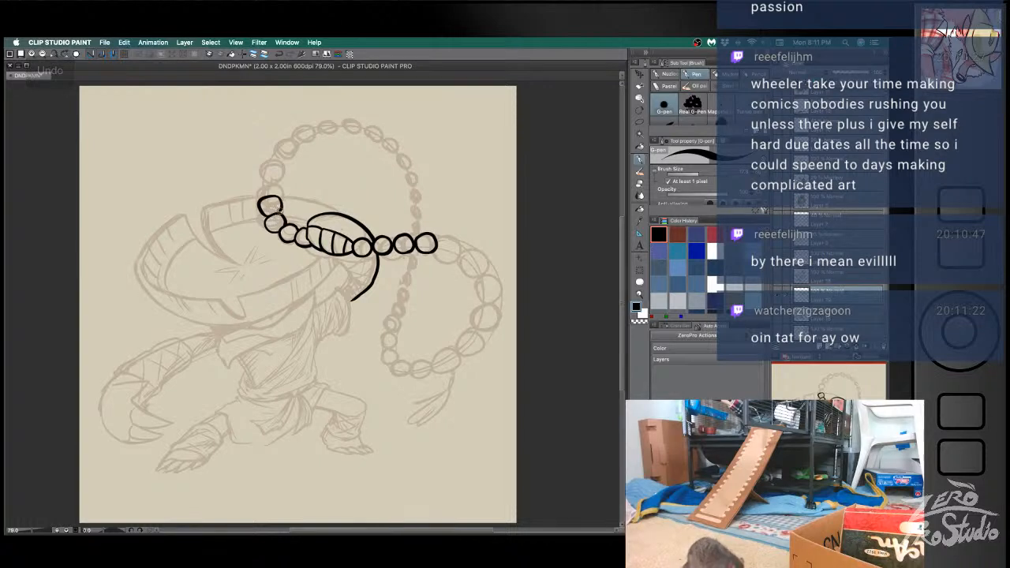
pyautogui.moveTo(262, 194)
pyautogui.mouseDown()
pyautogui.moveTo(277, 183)
pyautogui.moveTo(272, 198)
pyautogui.mouseUp()
pyautogui.press('super+z')
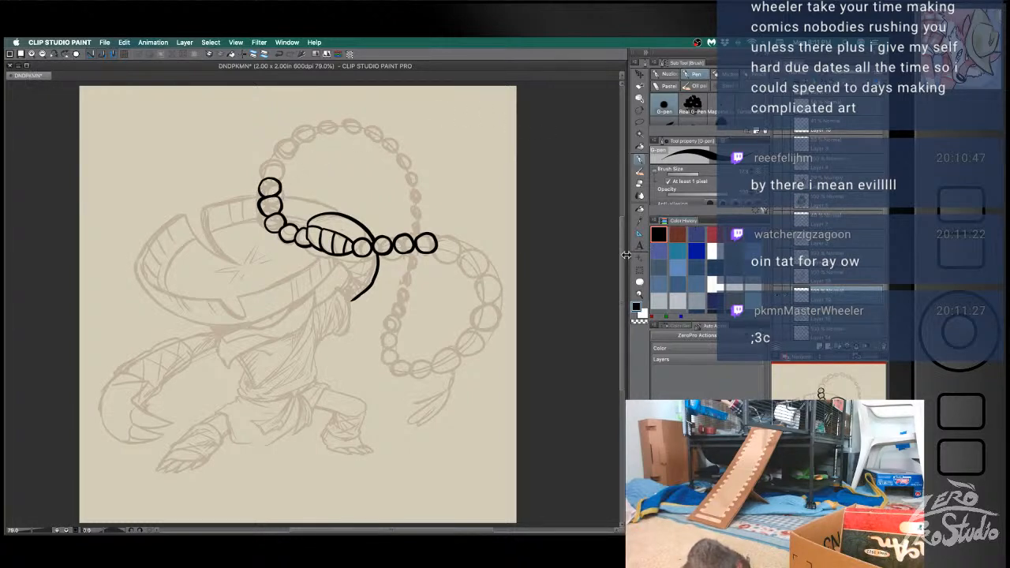
# - Ink two larger round beads after the fourth bead on the wrist-side string, following its downward slope
pyautogui.moveTo(438, 253)
pyautogui.mouseDown()
pyautogui.moveTo(443, 240)
pyautogui.moveTo(455, 260)
pyautogui.moveTo(439, 240)
pyautogui.moveTo(464, 250)
pyautogui.moveTo(443, 260)
pyautogui.moveTo(439, 245)
pyautogui.mouseUp()
pyautogui.press('super+z')
pyautogui.press('super+z')
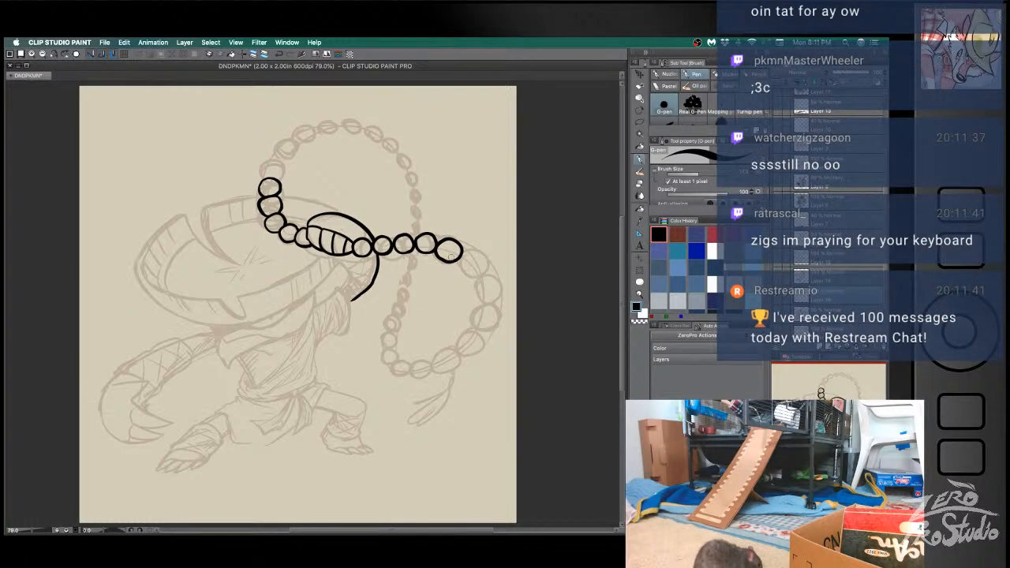
pyautogui.press('e')
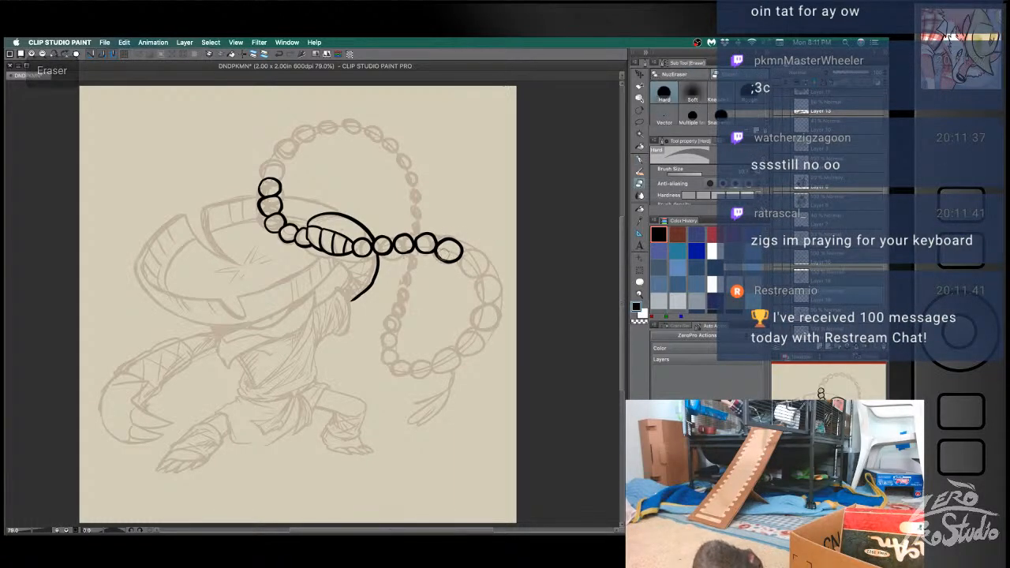
pyautogui.press('b')
pyautogui.moveTo(458, 254); pyautogui.dragTo(459, 268)
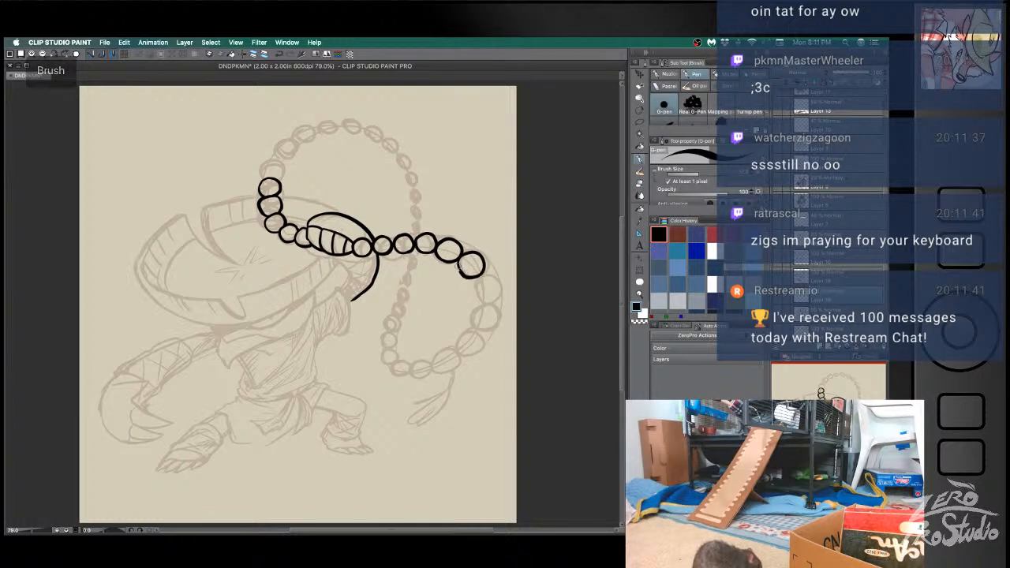
# - Ink three large beads down the outer curve of the hanging bead loop, undoing and redrawing circles until they fit
pyautogui.press('e')
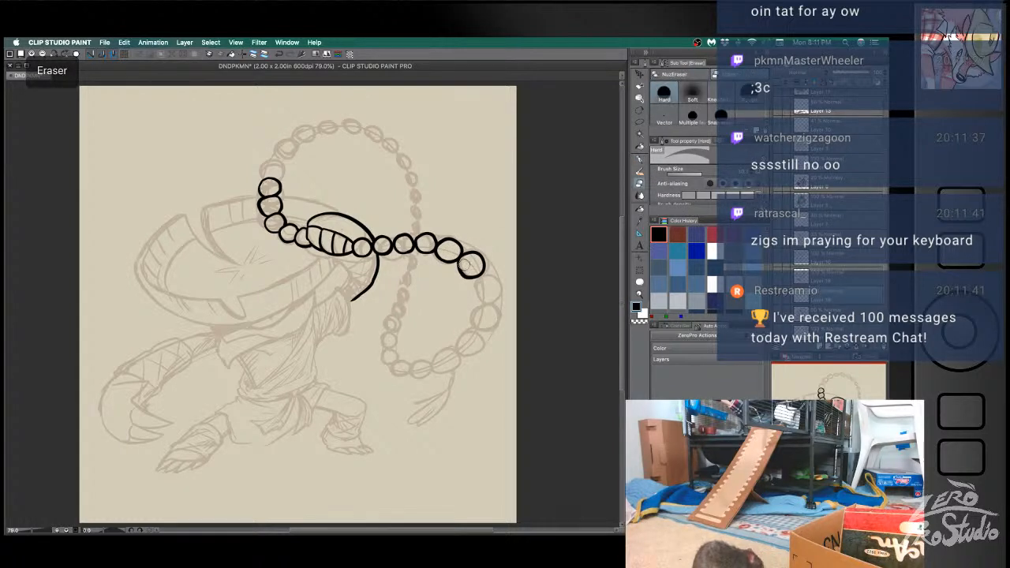
pyautogui.press('b')
pyautogui.moveTo(473, 292)
pyautogui.mouseDown()
pyautogui.moveTo(498, 291)
pyautogui.moveTo(494, 282)
pyautogui.moveTo(474, 295)
pyautogui.moveTo(489, 325)
pyautogui.moveTo(472, 316)
pyautogui.moveTo(476, 306)
pyautogui.moveTo(494, 323)
pyautogui.moveTo(472, 324)
pyautogui.moveTo(474, 311)
pyautogui.moveTo(494, 311)
pyautogui.moveTo(480, 306)
pyautogui.moveTo(500, 306)
pyautogui.moveTo(458, 335)
pyautogui.mouseUp()
pyautogui.press('super+z')
pyautogui.press('super+z')
pyautogui.press('super+z')
pyautogui.press('super+z')
pyautogui.press('super+z')
pyautogui.press('super+z')
pyautogui.press('super+z')
pyautogui.press('super+z')
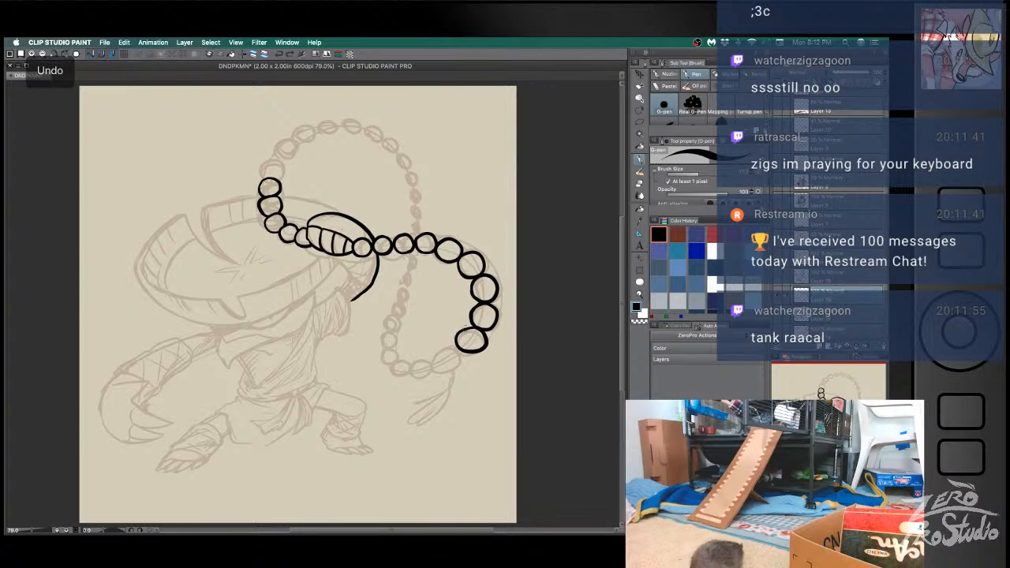
# - Ink two large beads along the underside of the hanging loop, heading back toward the figure
pyautogui.press('e')
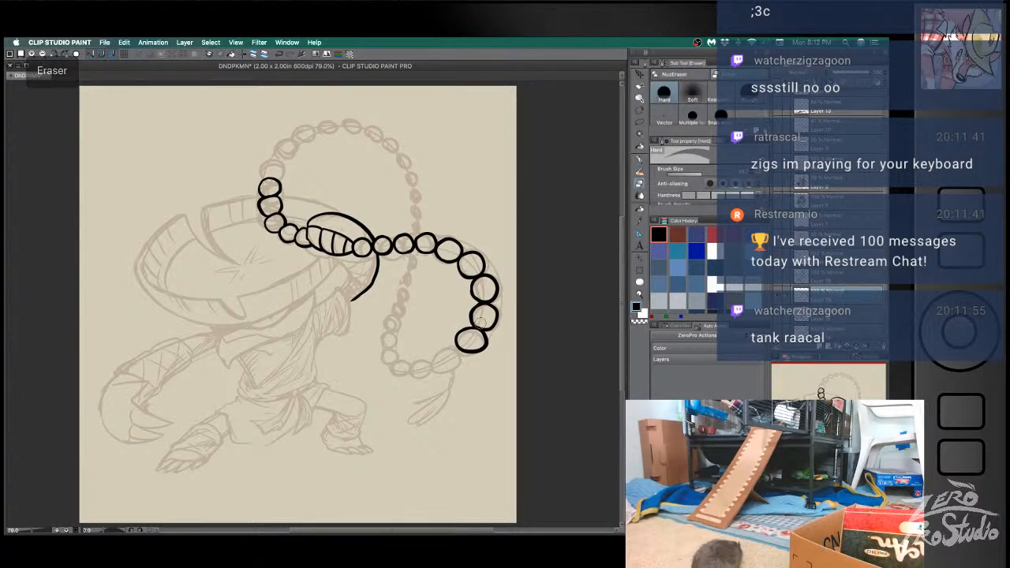
pyautogui.press('b')
pyautogui.moveTo(455, 345)
pyautogui.mouseDown()
pyautogui.moveTo(456, 367)
pyautogui.moveTo(448, 345)
pyautogui.moveTo(435, 350)
pyautogui.moveTo(452, 347)
pyautogui.mouseUp()
pyautogui.press('super+z')
pyautogui.press('super+z')
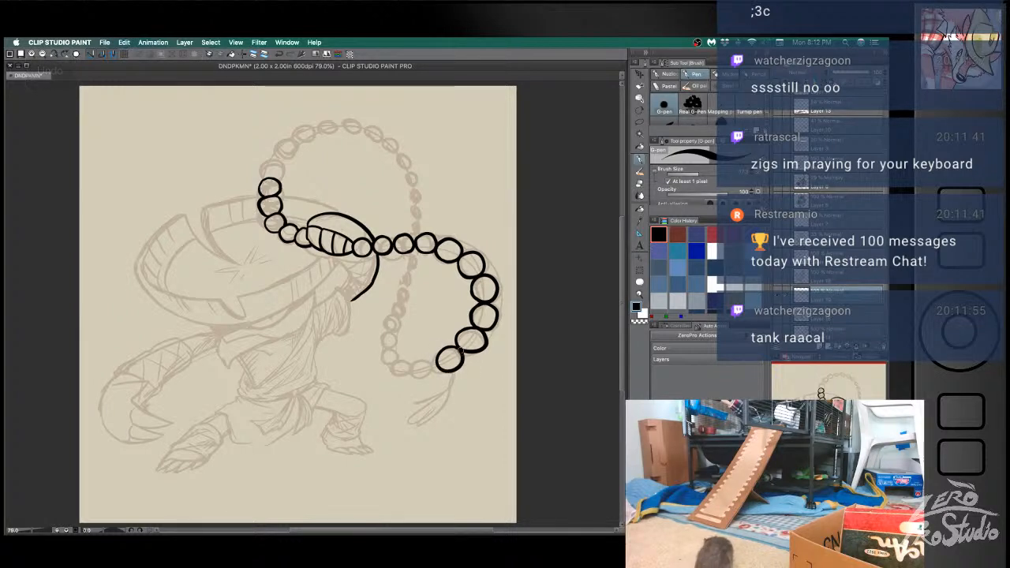
pyautogui.moveTo(434, 359)
pyautogui.mouseDown()
pyautogui.moveTo(416, 372)
pyautogui.moveTo(432, 358)
pyautogui.moveTo(434, 373)
pyautogui.moveTo(434, 361)
pyautogui.mouseUp()
pyautogui.press('super+z')
pyautogui.press('super+z')
pyautogui.press('super+z')
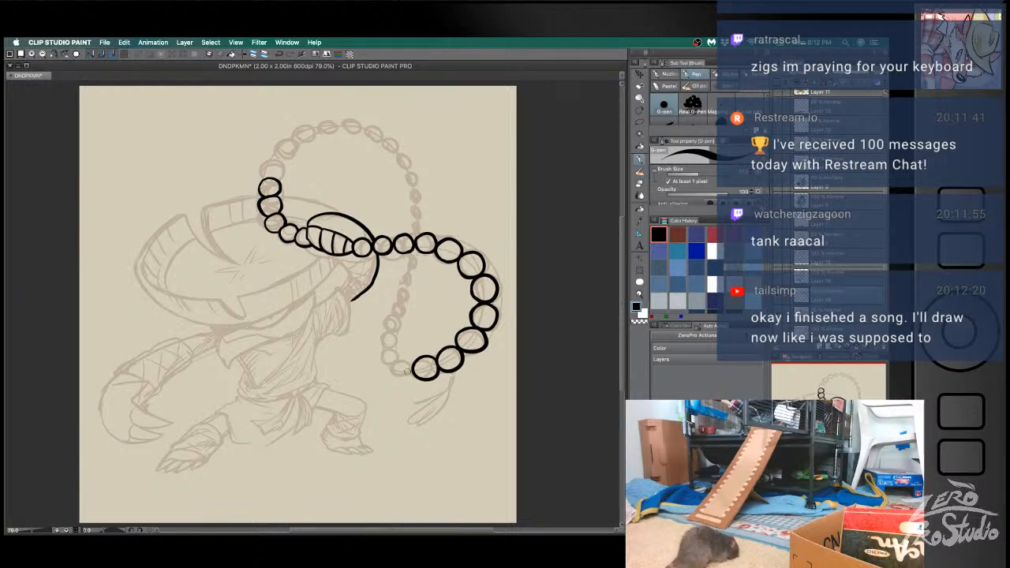
# - Ink three smaller beads around the loop's inner lower bend, turning the string upward
pyautogui.moveTo(410, 366); pyautogui.dragTo(412, 369)
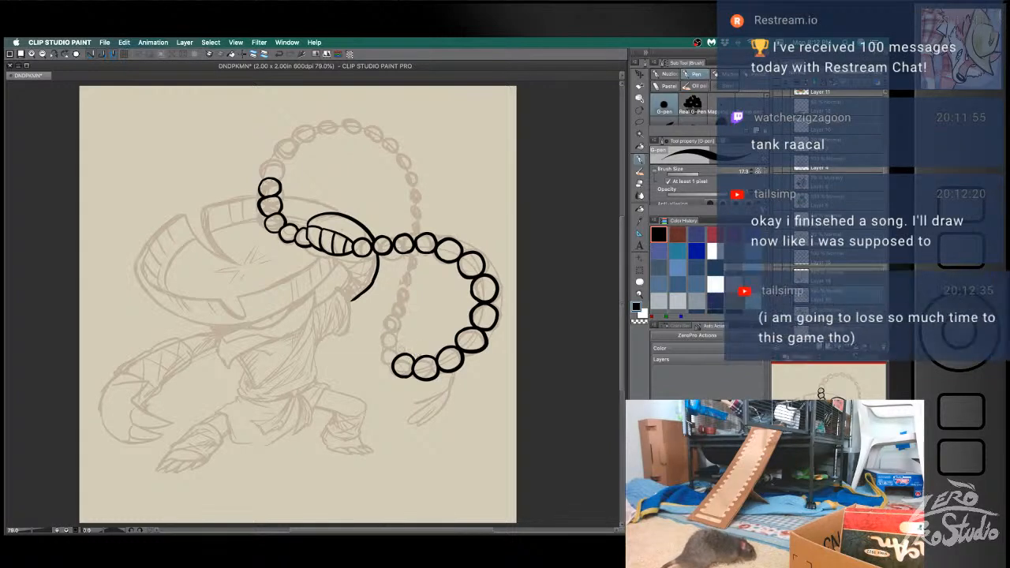
pyautogui.moveTo(394, 361)
pyautogui.mouseDown()
pyautogui.moveTo(381, 347)
pyautogui.moveTo(401, 353)
pyautogui.moveTo(382, 360)
pyautogui.moveTo(396, 364)
pyautogui.moveTo(394, 333)
pyautogui.moveTo(395, 342)
pyautogui.mouseUp()
pyautogui.hotkey('ctrl', 'z')
pyautogui.hotkey('ctrl', 'z')
pyautogui.hotkey('ctrl', 'z')
pyautogui.hotkey('ctrl', 'z')
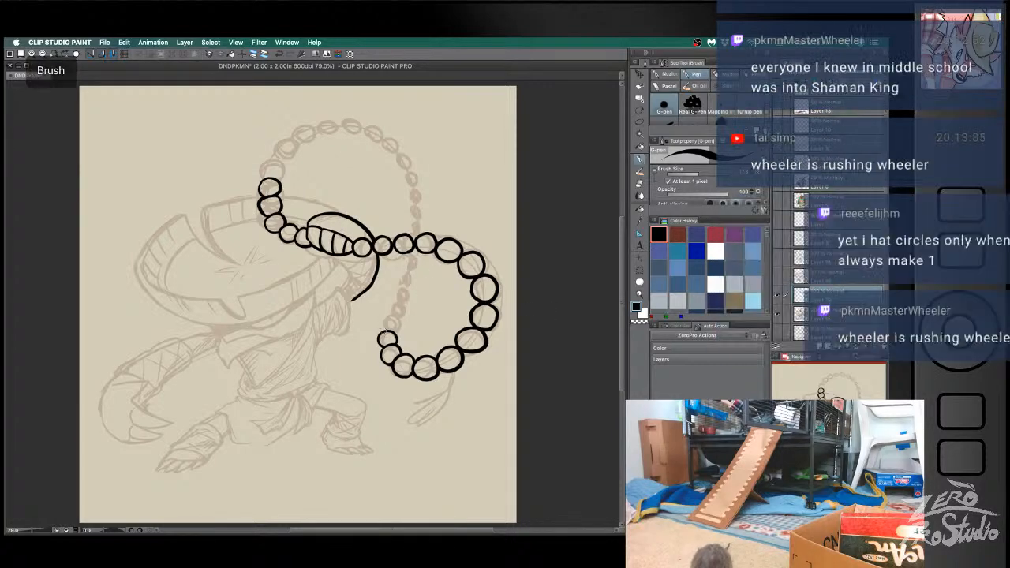
# - Ink two small beads going up the inner side of the hanging loop, redrawing the upper one until it fits
pyautogui.moveTo(382, 329)
pyautogui.mouseDown()
pyautogui.moveTo(388, 317)
pyautogui.moveTo(392, 333)
pyautogui.moveTo(402, 312)
pyautogui.mouseUp()
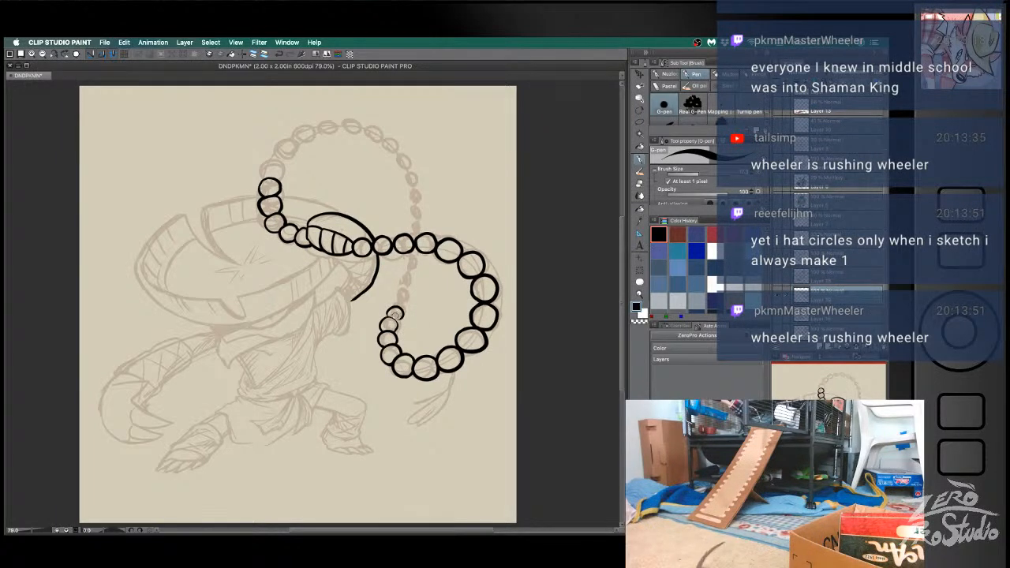
pyautogui.press('super+z')
pyautogui.press('super+z')
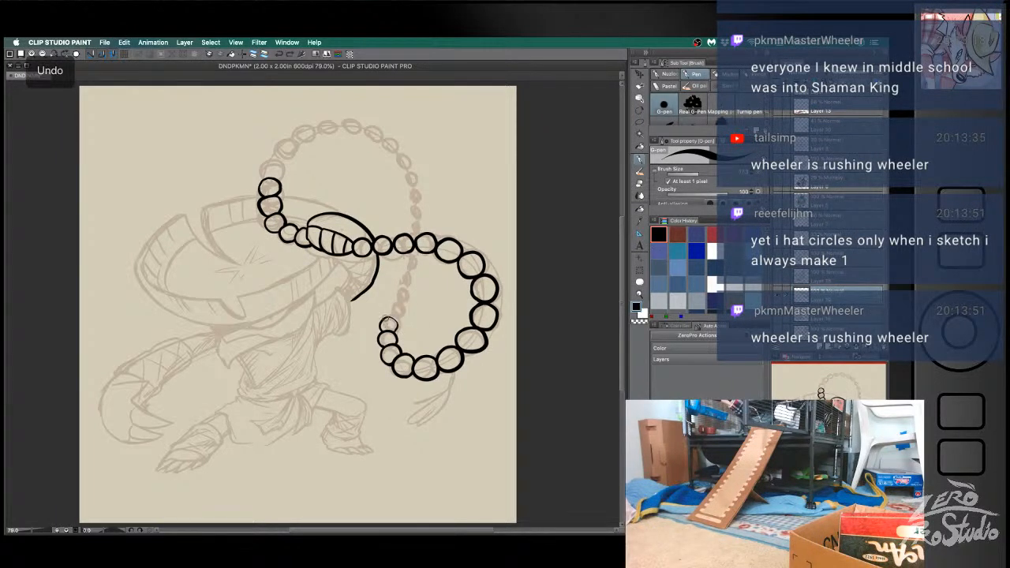
pyautogui.press('super+z')
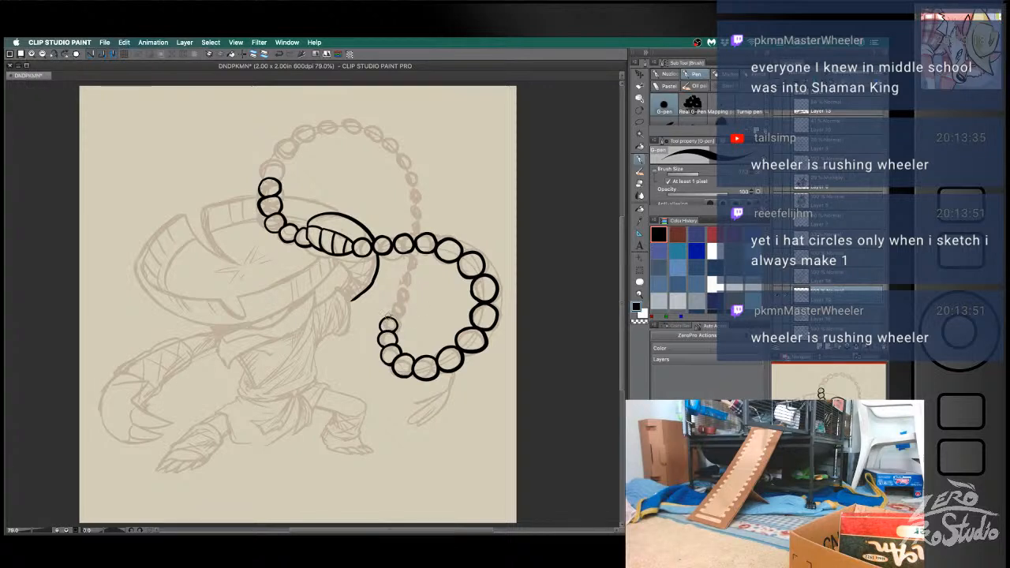
pyautogui.press('super+z')
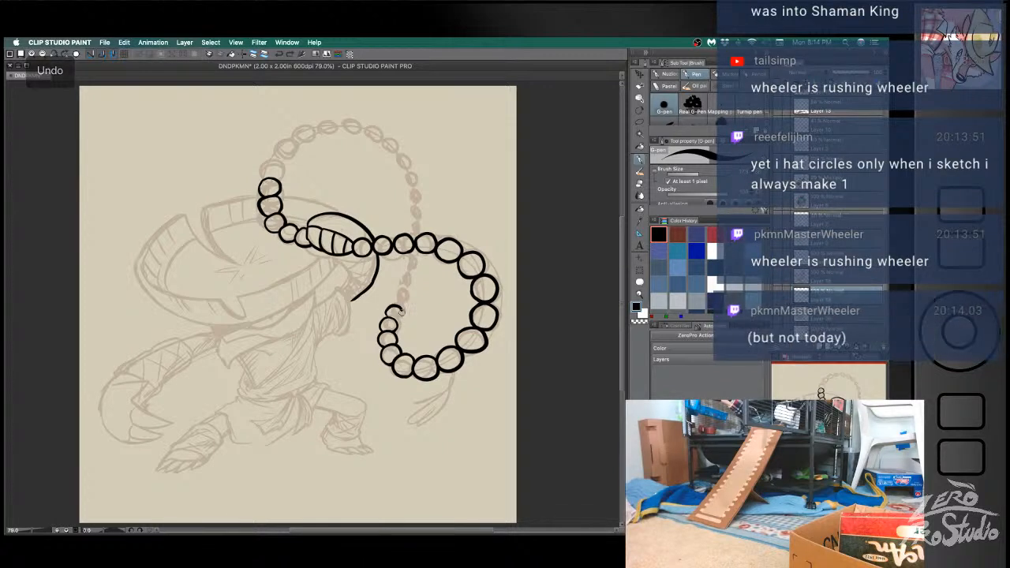
pyautogui.press('super+z')
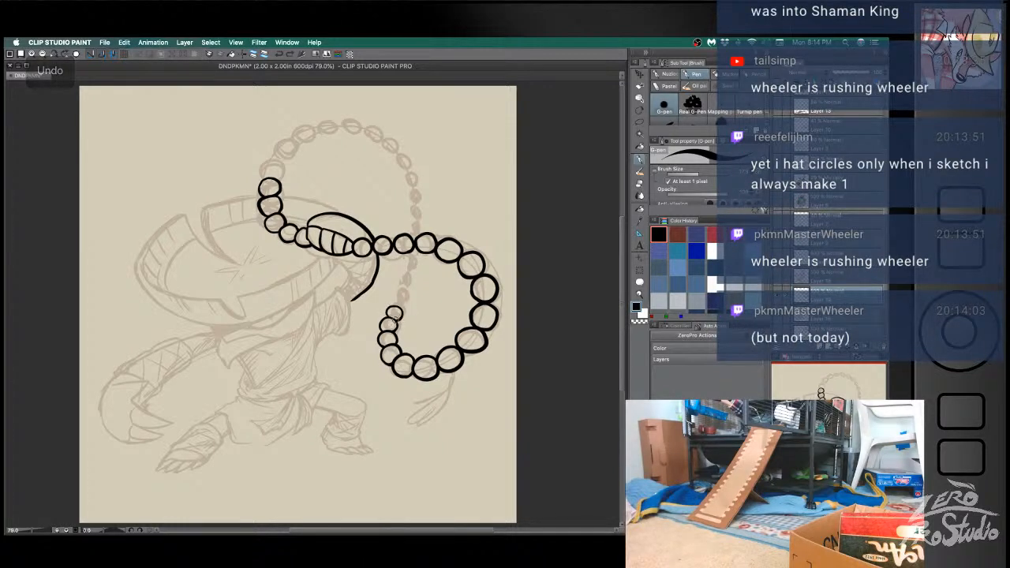
# - Ink the next two small beads up the loop's inner strand, retrying the circles several times
pyautogui.moveTo(394, 304)
pyautogui.mouseDown()
pyautogui.moveTo(409, 298)
pyautogui.moveTo(404, 308)
pyautogui.moveTo(404, 292)
pyautogui.mouseUp()
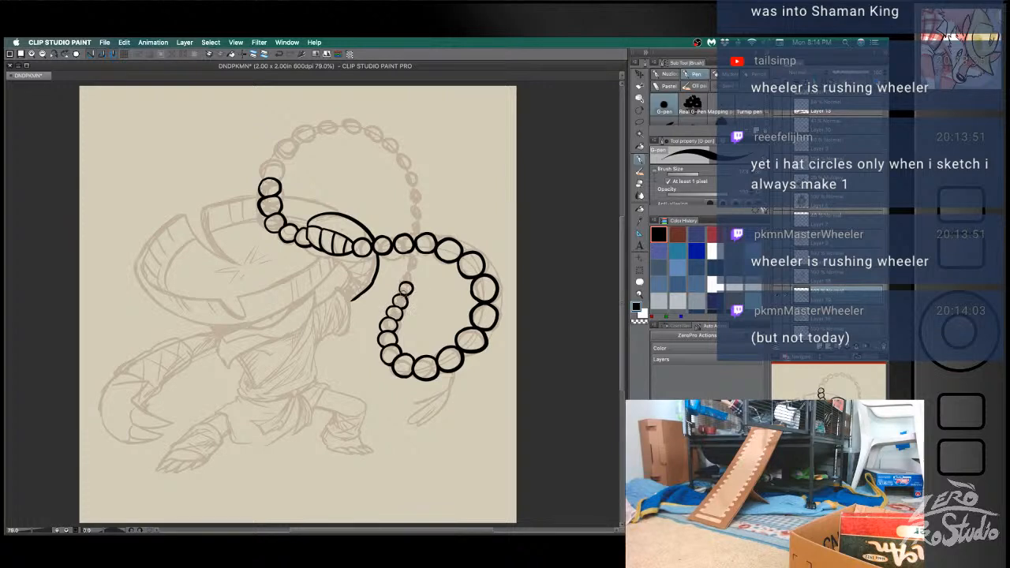
pyautogui.press('super+z')
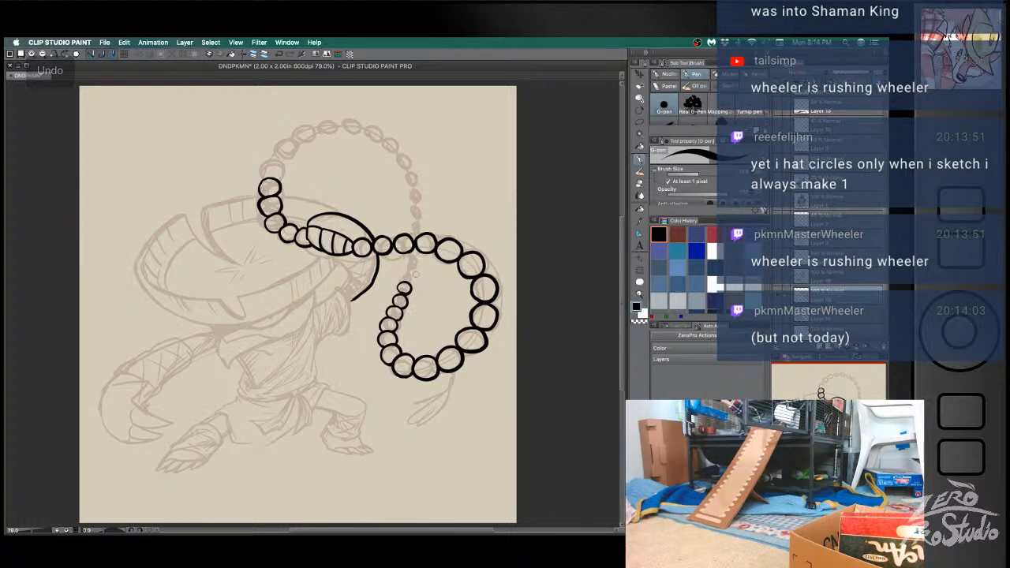
pyautogui.press('super+z')
pyautogui.press('super+z')
pyautogui.moveTo(410, 289); pyautogui.dragTo(406, 294)
pyautogui.press('super+z')
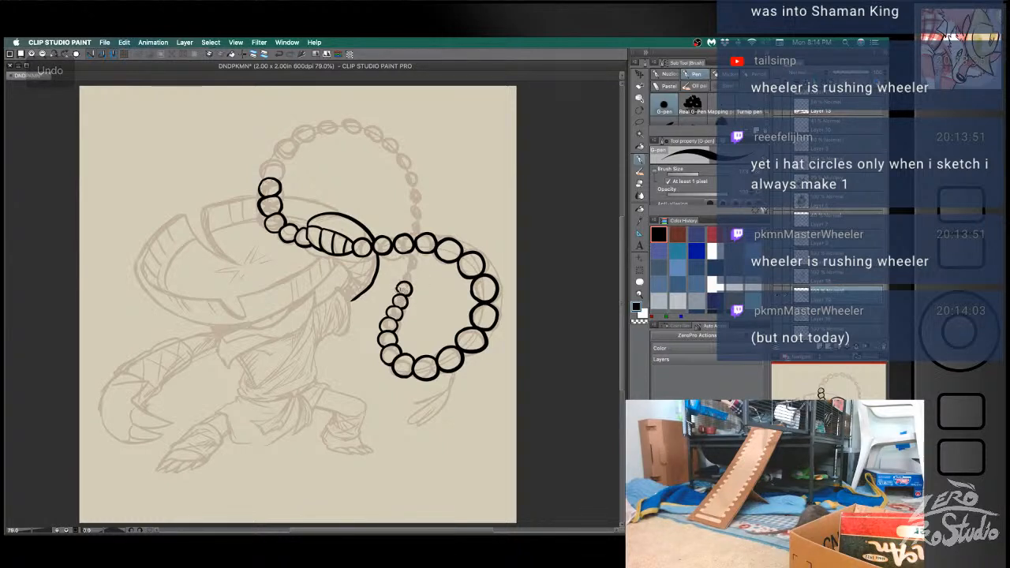
pyautogui.press('super+z')
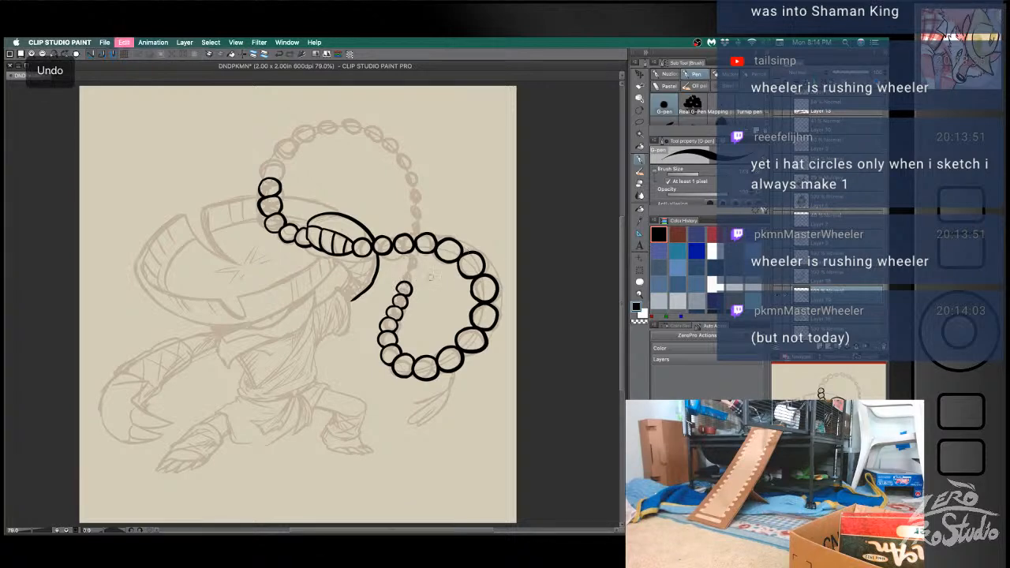
# - Ink two more small beads that bring the inner strand up to just below the horizontal bead row
pyautogui.moveTo(400, 294); pyautogui.dragTo(403, 295)
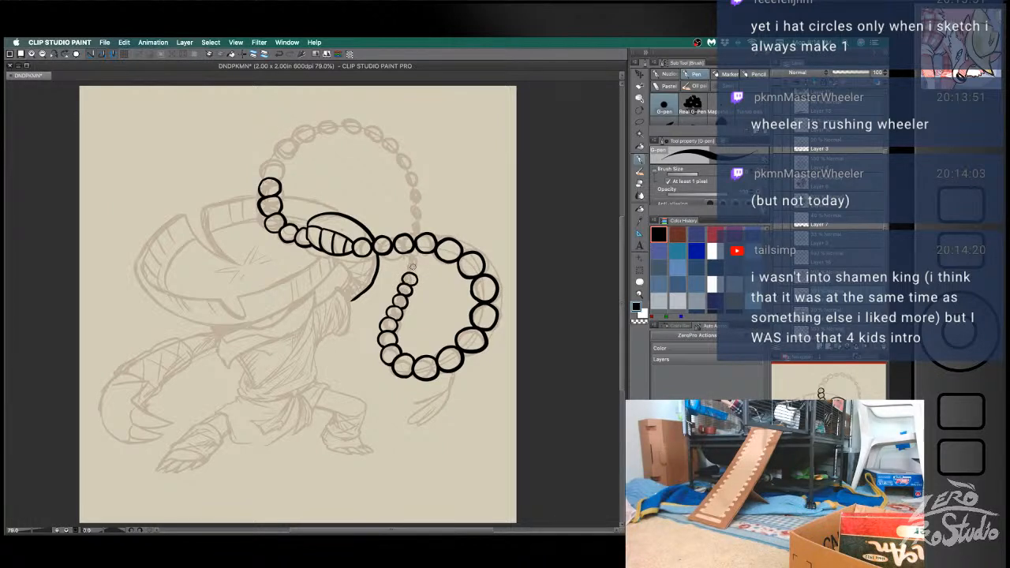
pyautogui.press('super+z')
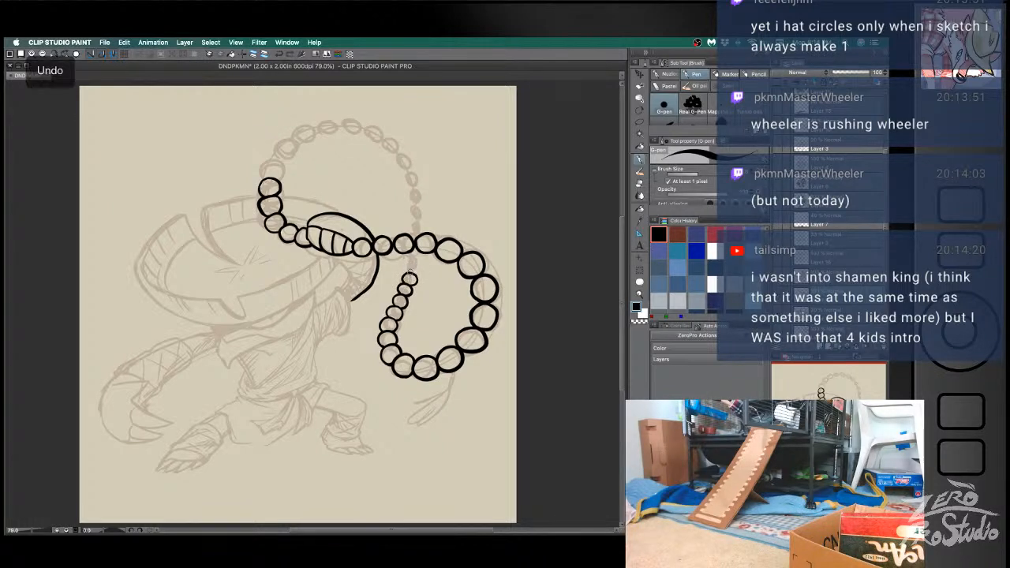
pyautogui.moveTo(409, 268); pyautogui.dragTo(412, 266)
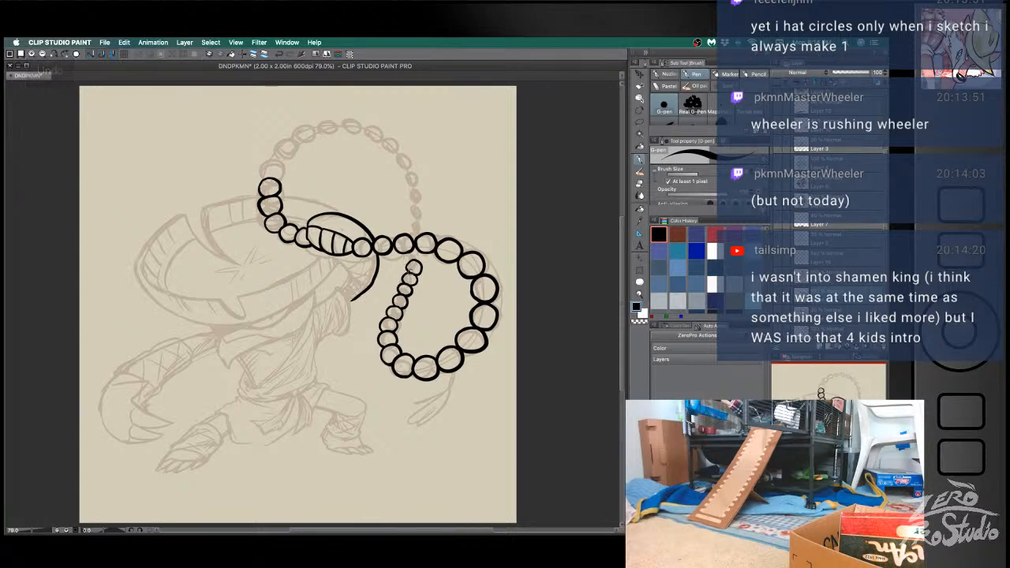
pyautogui.press('super+z')
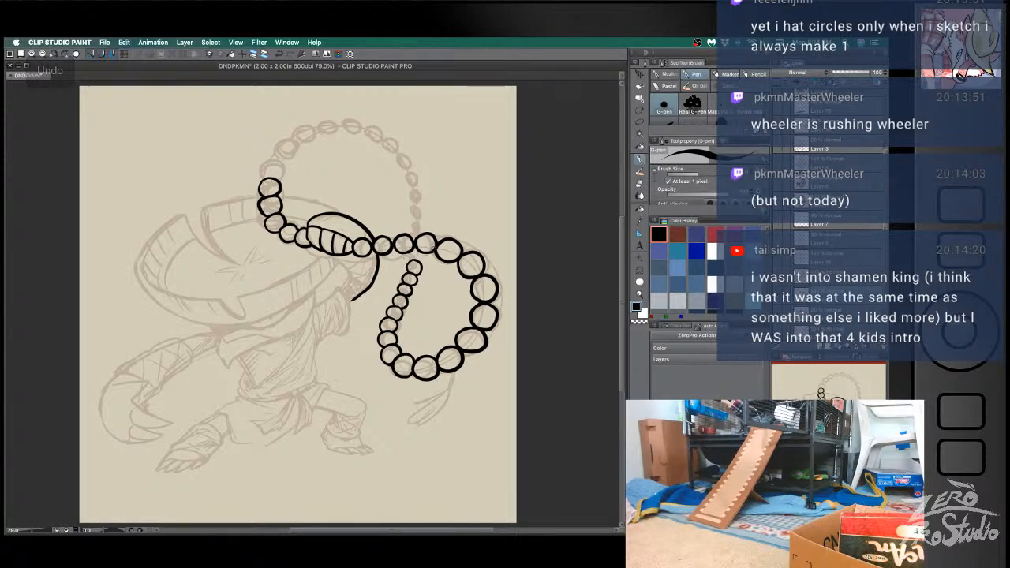
pyautogui.hotkey('ctrl', 'z')
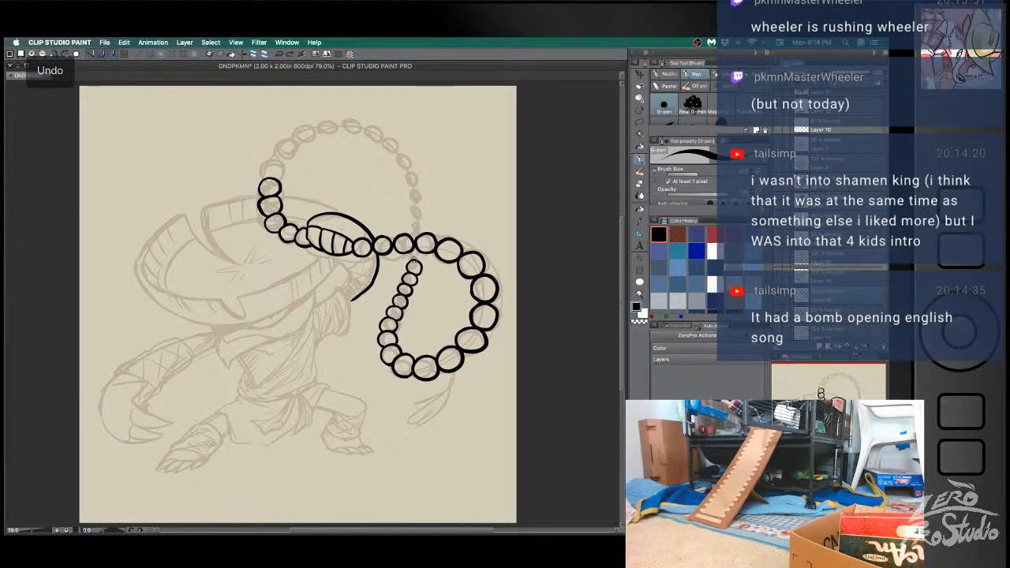
# - Ink the small bead that joins the inner strand to the horizontal bead row, retrying the circle until it fits
pyautogui.hotkey('ctrl', 'z')
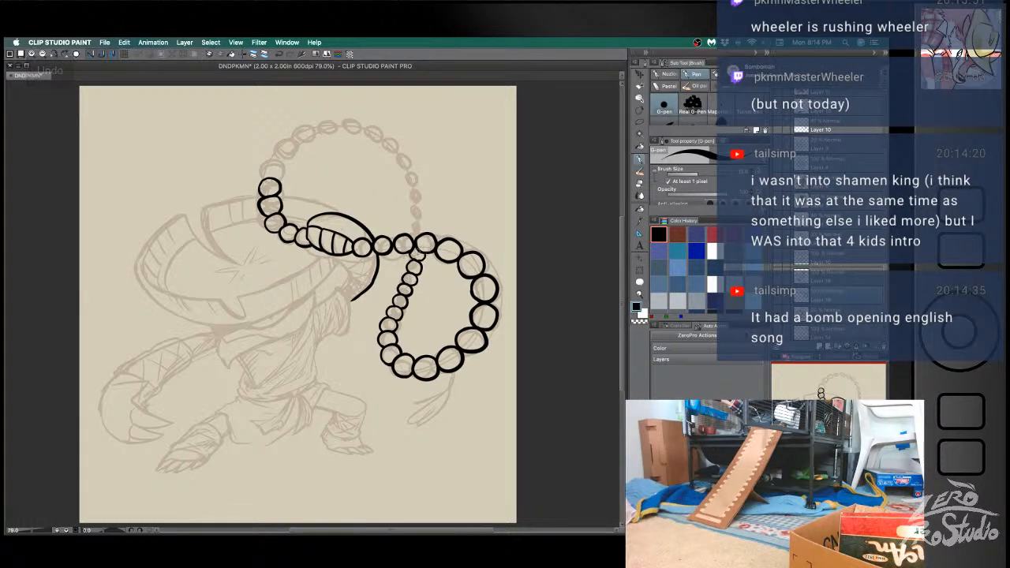
pyautogui.hotkey('ctrl', 'z')
pyautogui.hotkey('ctrl', 'z')
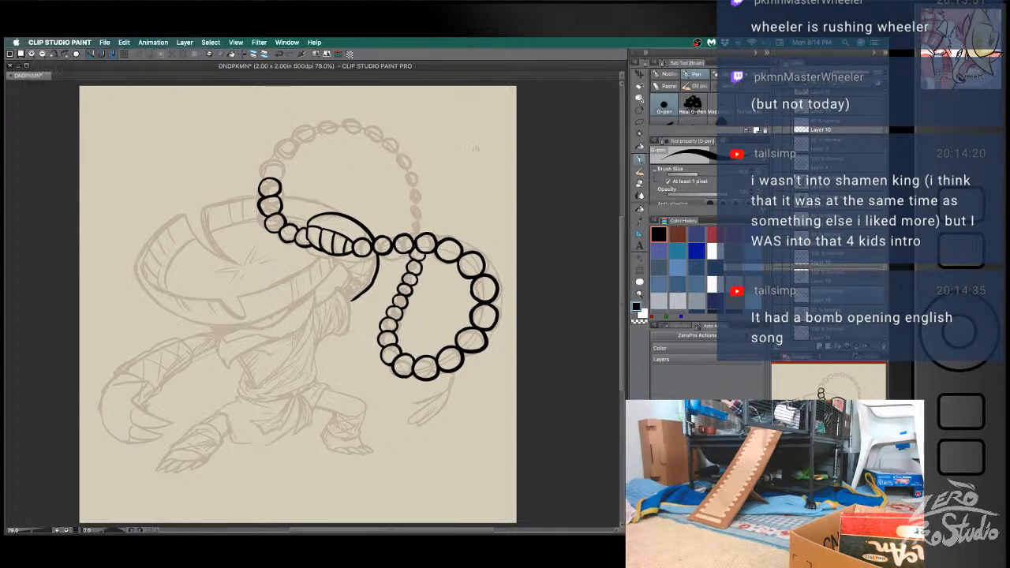
pyautogui.hotkey('ctrl', 'z')
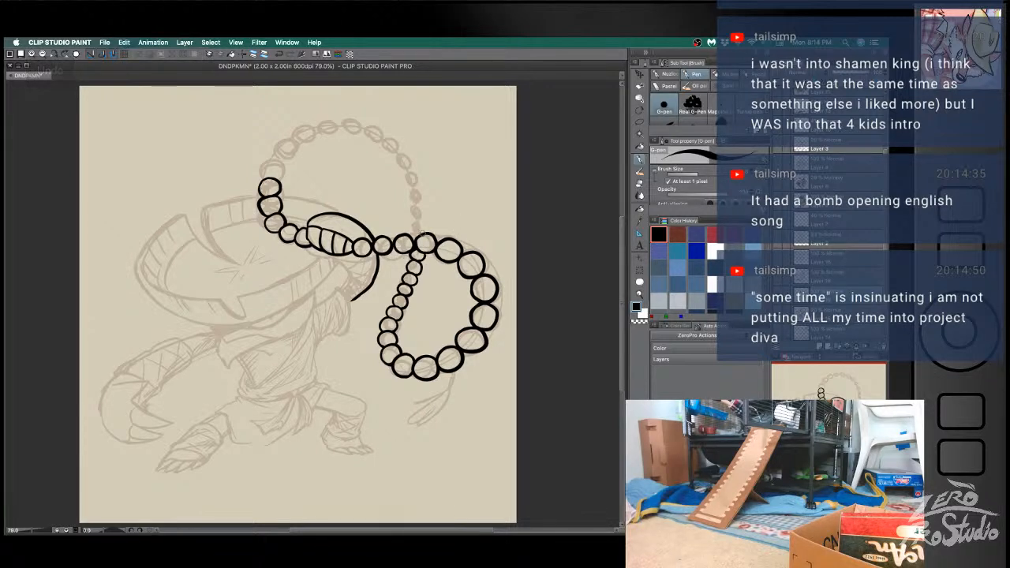
# - Fill the gap at the strand crossing and the bead just below the horizontal row with solid black, tidying the edges
pyautogui.moveTo(412, 239); pyautogui.dragTo(418, 237)
pyautogui.press('super+Tab')
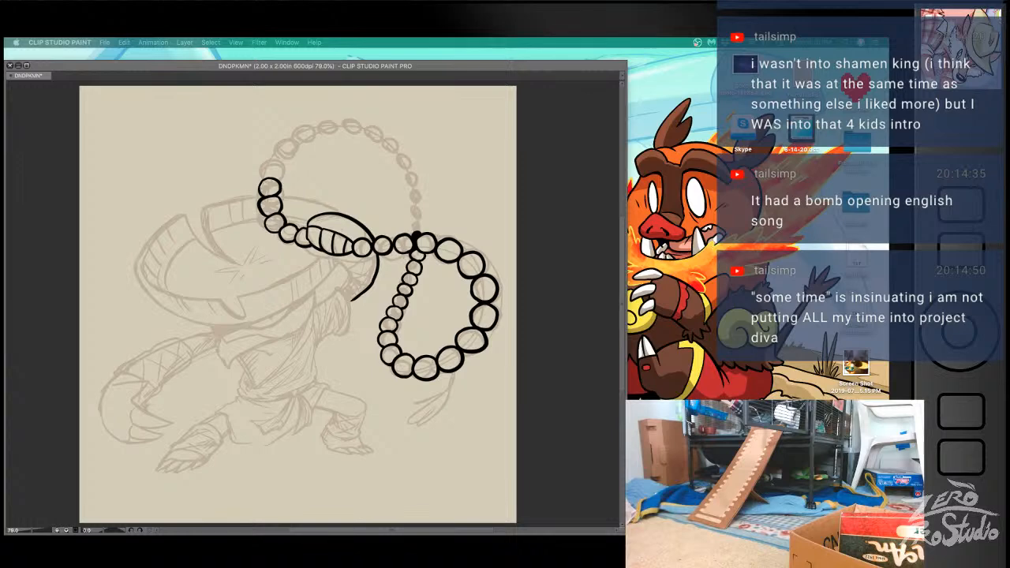
pyautogui.click(564, 256)
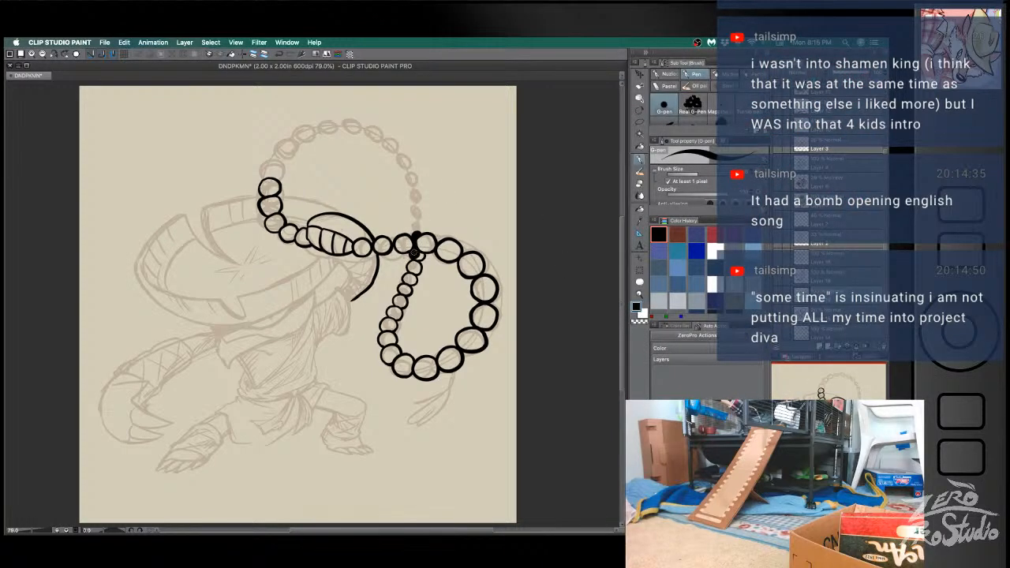
pyautogui.moveTo(408, 267); pyautogui.dragTo(424, 261)
pyautogui.press('super+z')
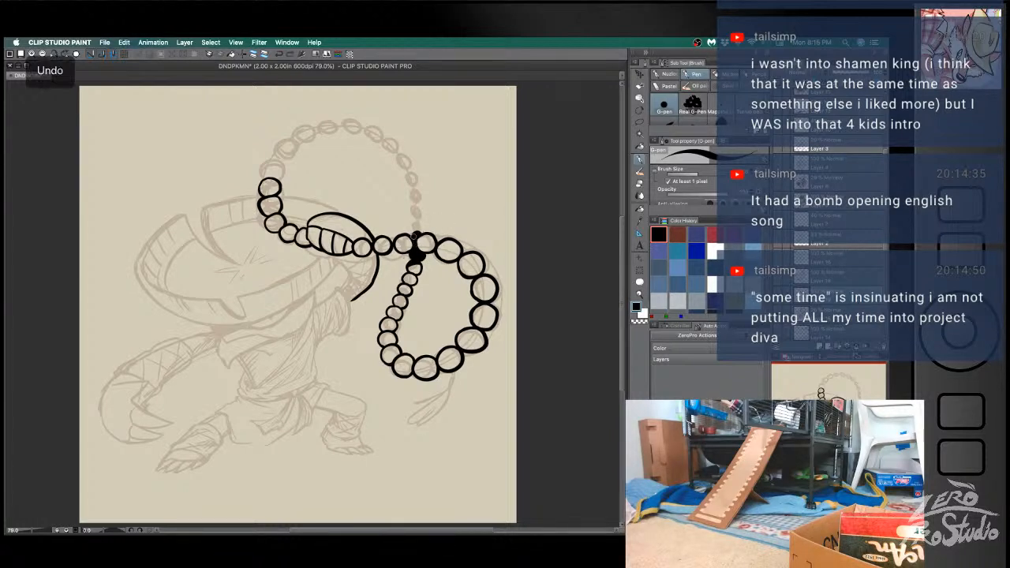
pyautogui.press('e')
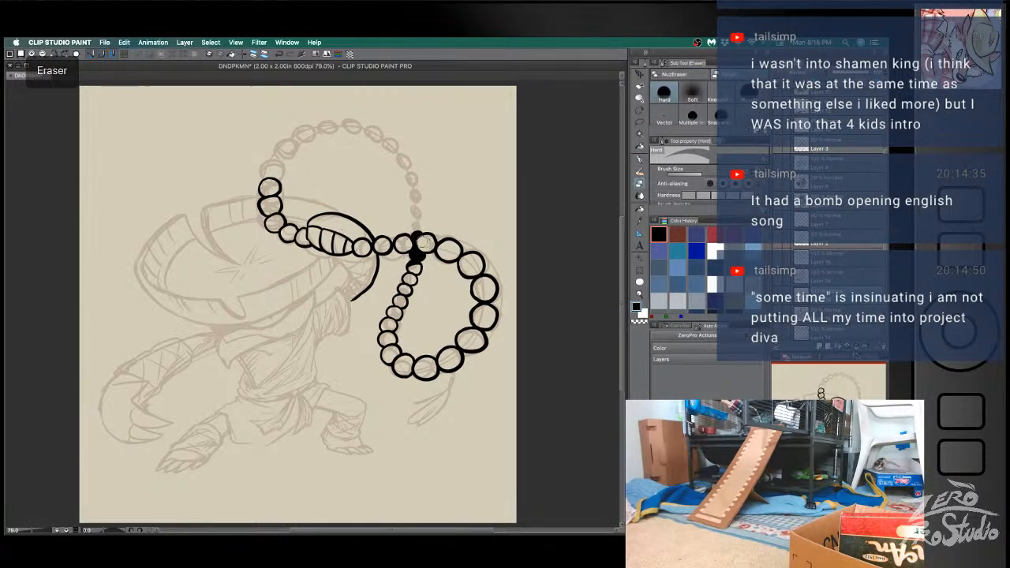
pyautogui.press('super+z')
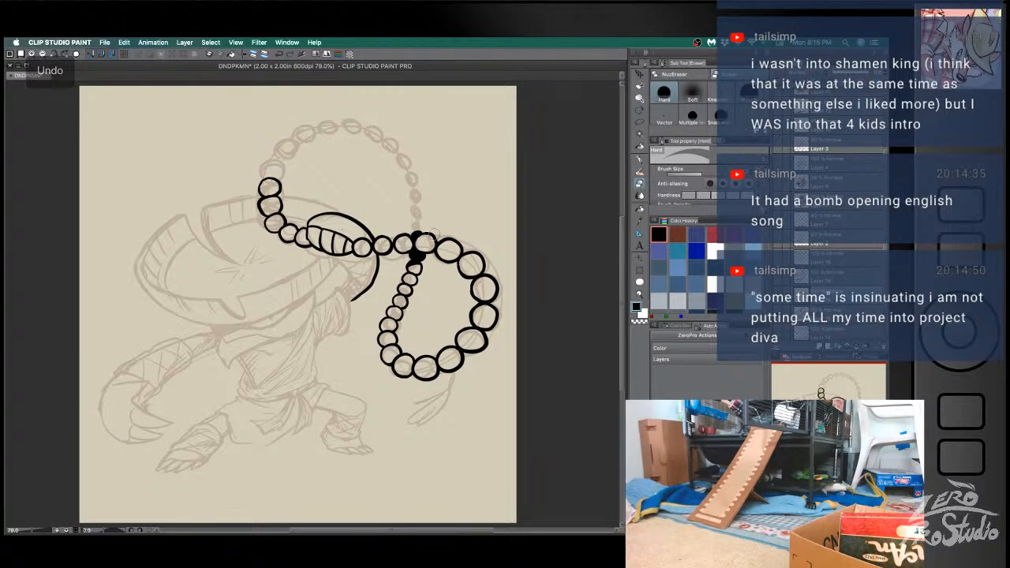
pyautogui.press('b')
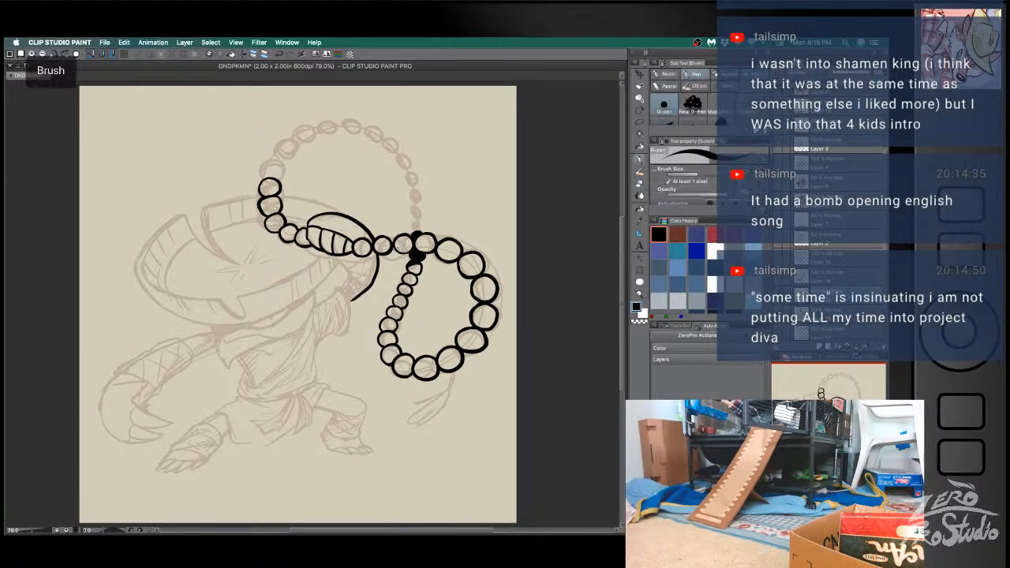
pyautogui.press('super+z')
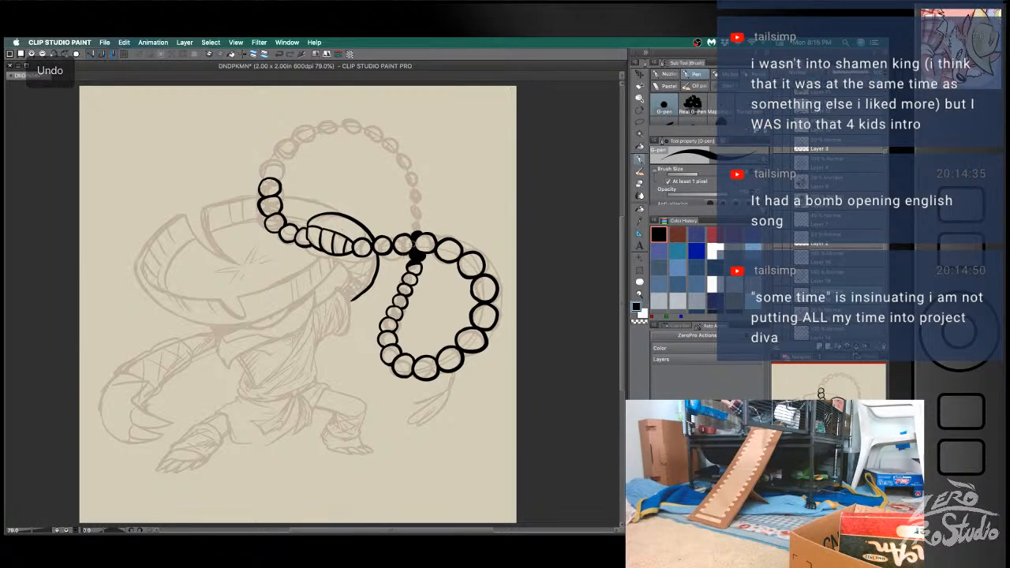
# - Ink a solid black bead above the crossing, a partly shaded one over it, and two small outlined beads above
pyautogui.moveTo(414, 225); pyautogui.dragTo(419, 226)
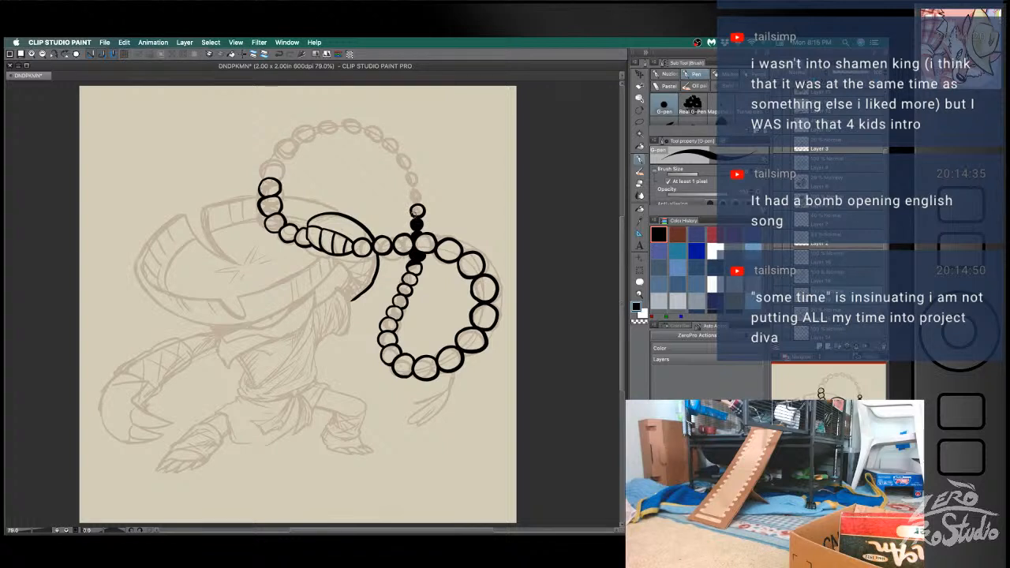
pyautogui.hotkey('ctrl', 'z')
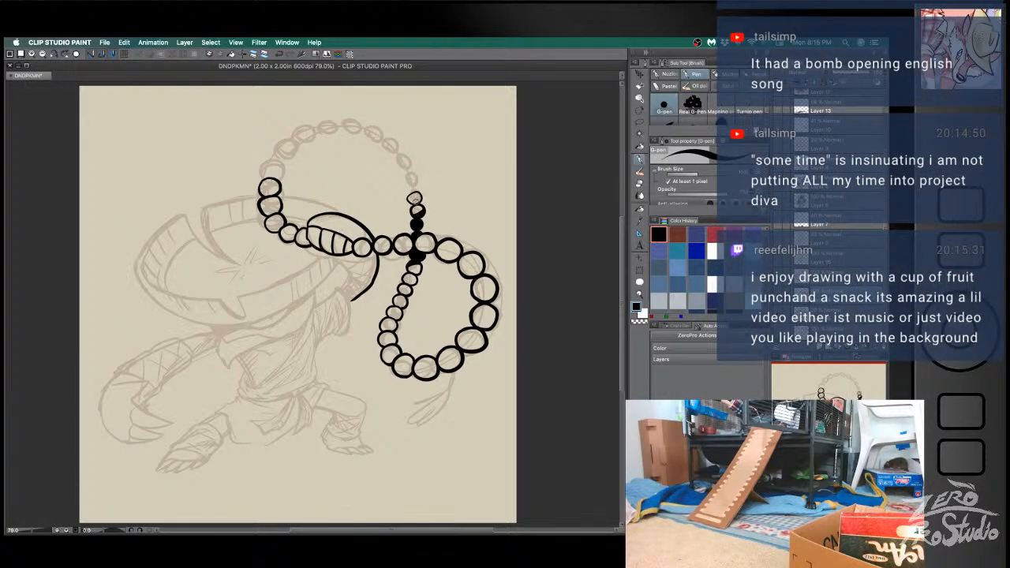
pyautogui.hotkey('ctrl', 'z')
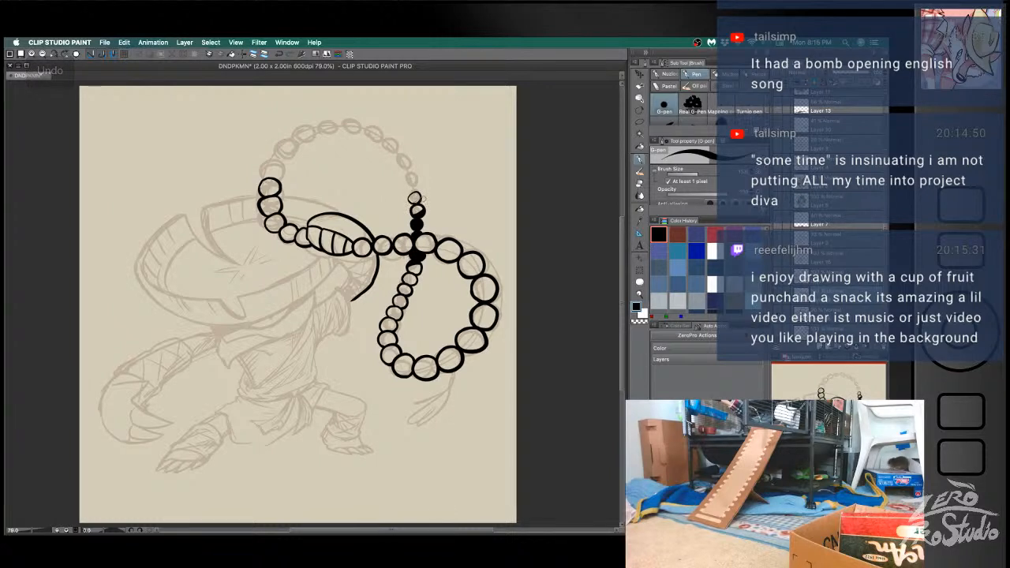
pyautogui.hotkey('ctrl', 'z')
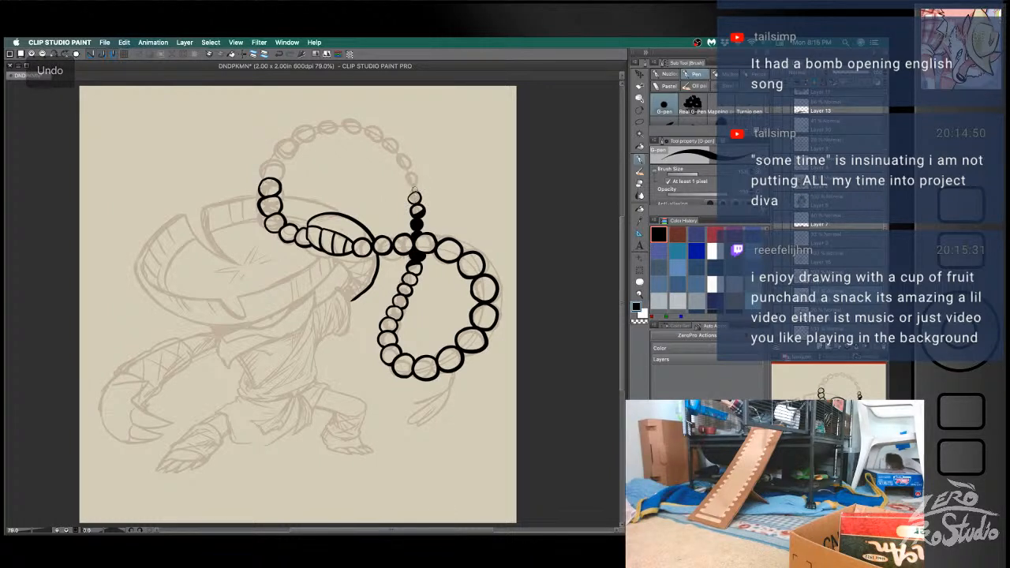
pyautogui.hotkey('ctrl', 'z')
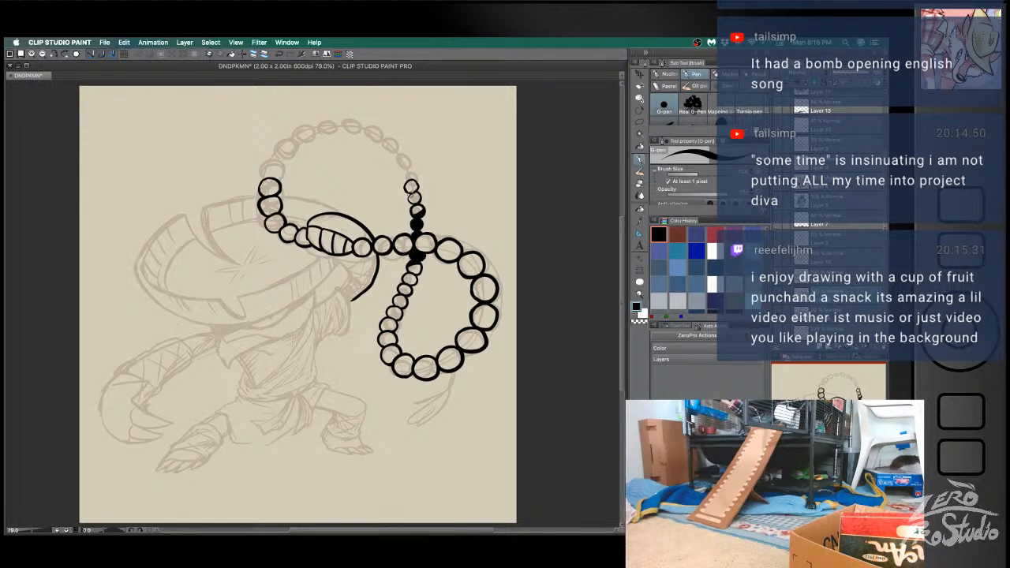
# - Ink the next small beads up the upper loop's thin strand, ending with a larger, bolder bead at its curve
pyautogui.hotkey('ctrl', 'z')
pyautogui.hotkey('ctrl', 'z')
pyautogui.moveTo(412, 194); pyautogui.dragTo(407, 167)
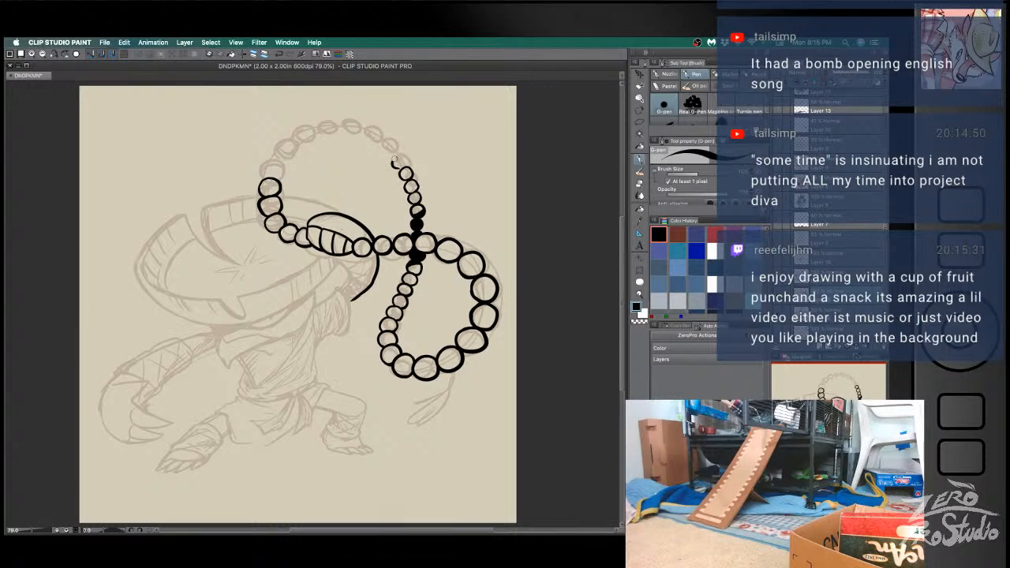
pyautogui.hotkey('ctrl', 'z')
pyautogui.moveTo(401, 164)
pyautogui.mouseDown()
pyautogui.moveTo(382, 143)
pyautogui.moveTo(393, 152)
pyautogui.mouseUp()
pyautogui.hotkey('ctrl', 'z')
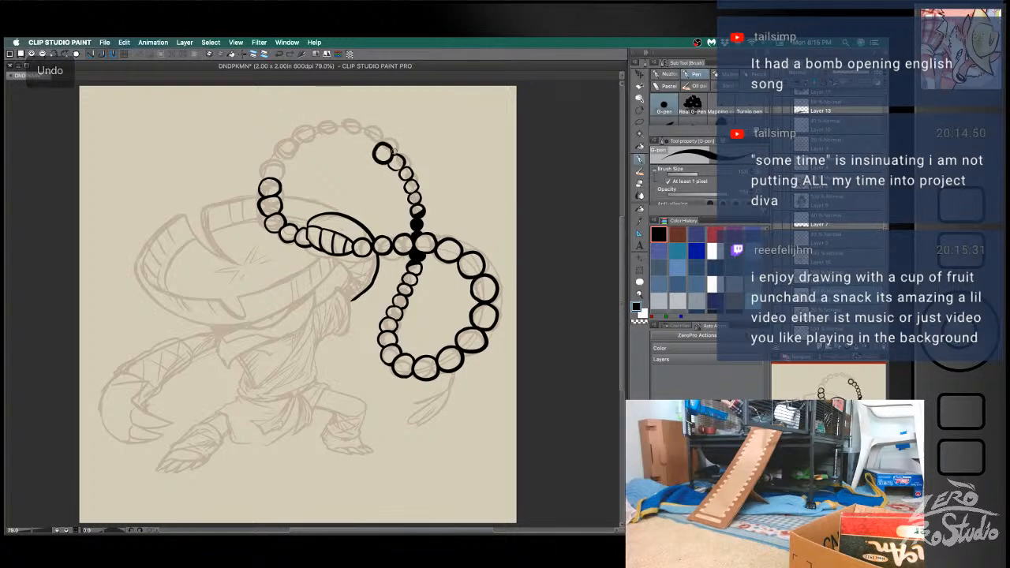
# - Touch up the outlines and joins of the small beads just below the larger bead, retrying strokes that miss
pyautogui.press('e')
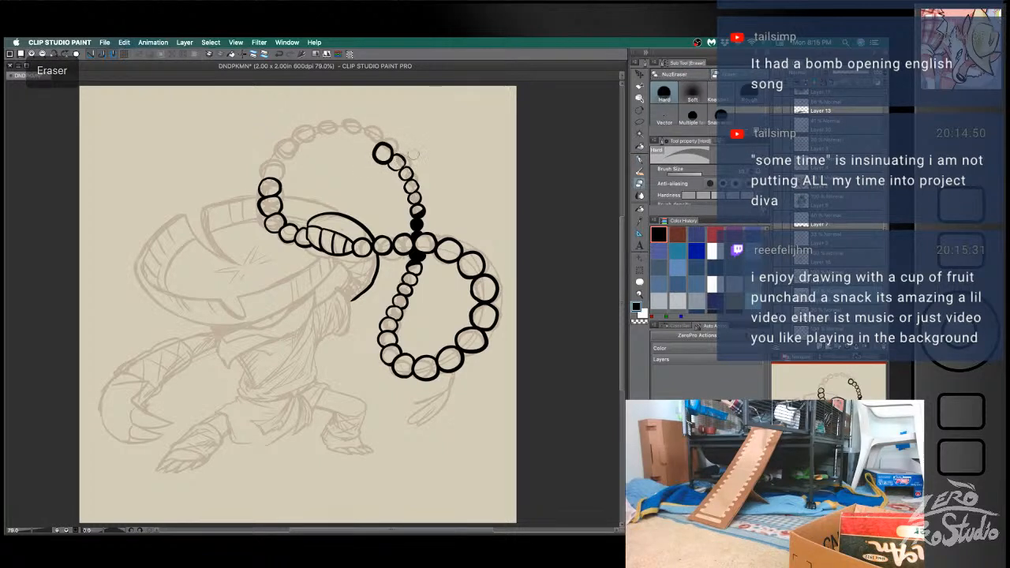
pyautogui.press('b')
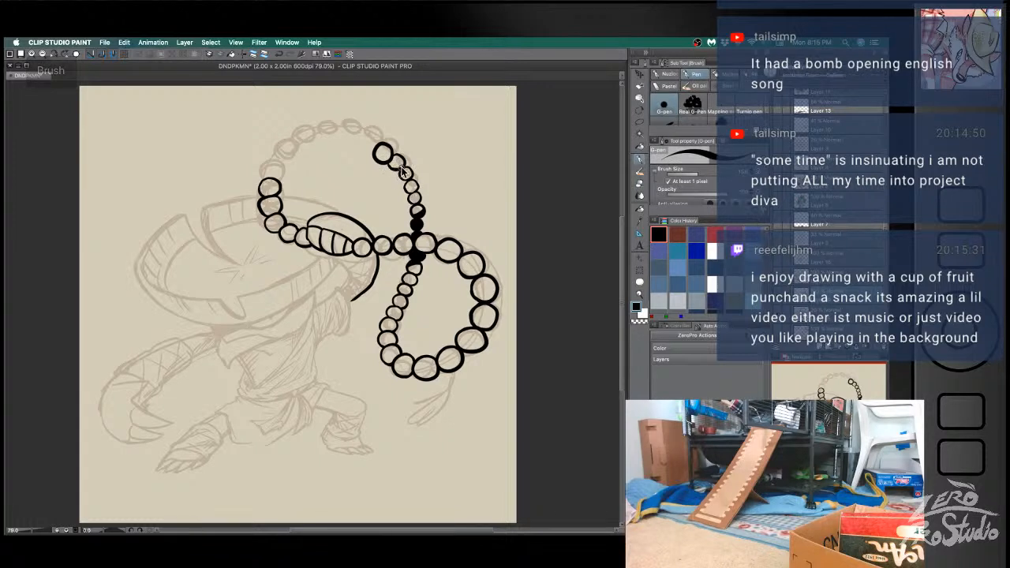
pyautogui.hotkey('ctrl', 'z')
pyautogui.press('e')
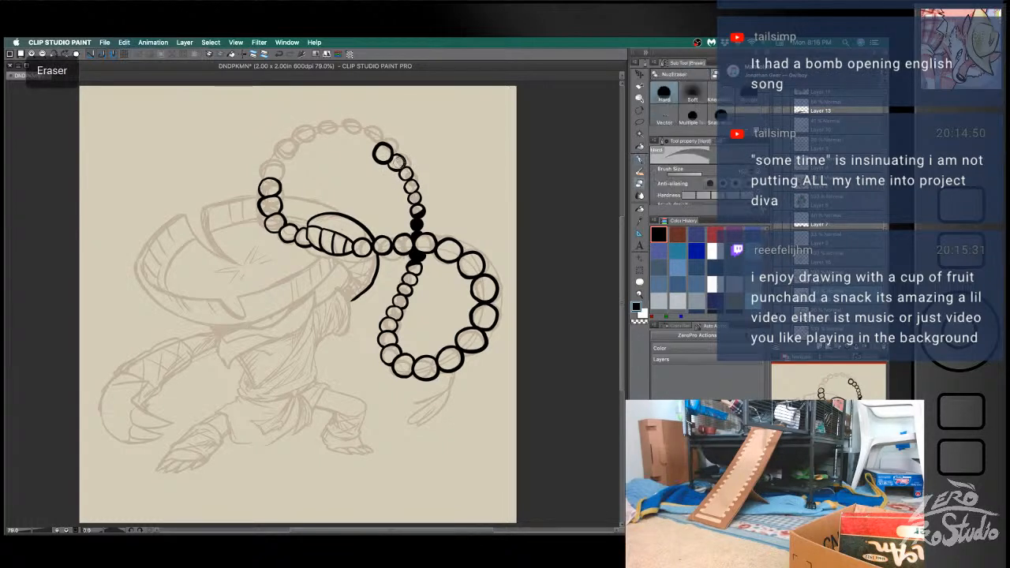
pyautogui.press('b')
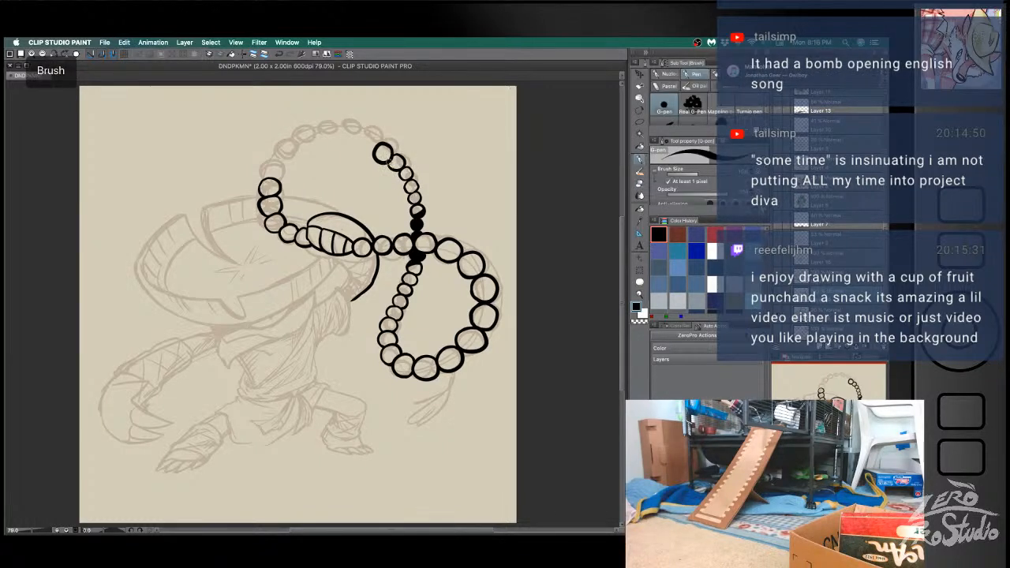
pyautogui.hotkey('ctrl', 'z')
pyautogui.hotkey('ctrl', 'z')
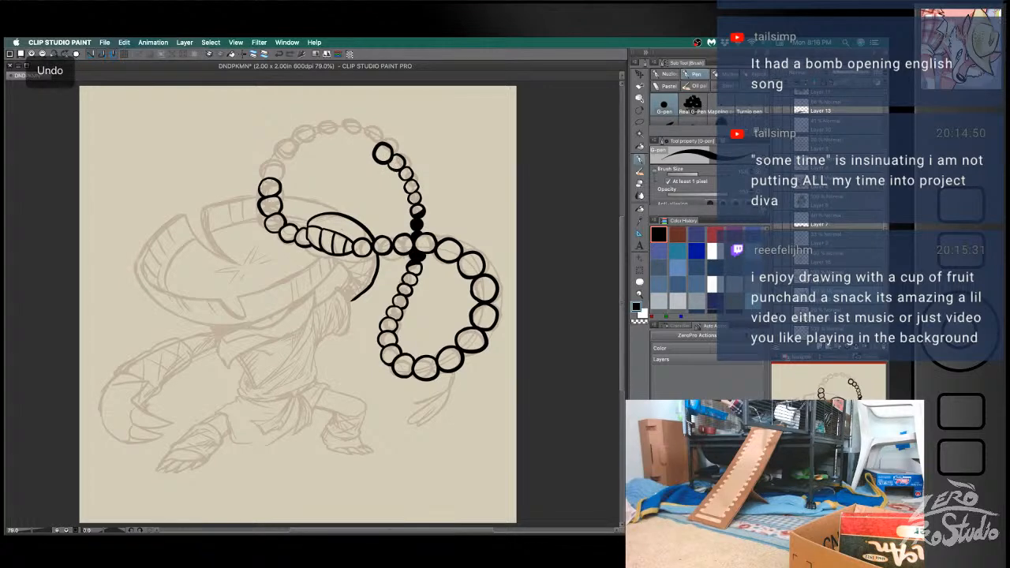
pyautogui.hotkey('ctrl', 'z')
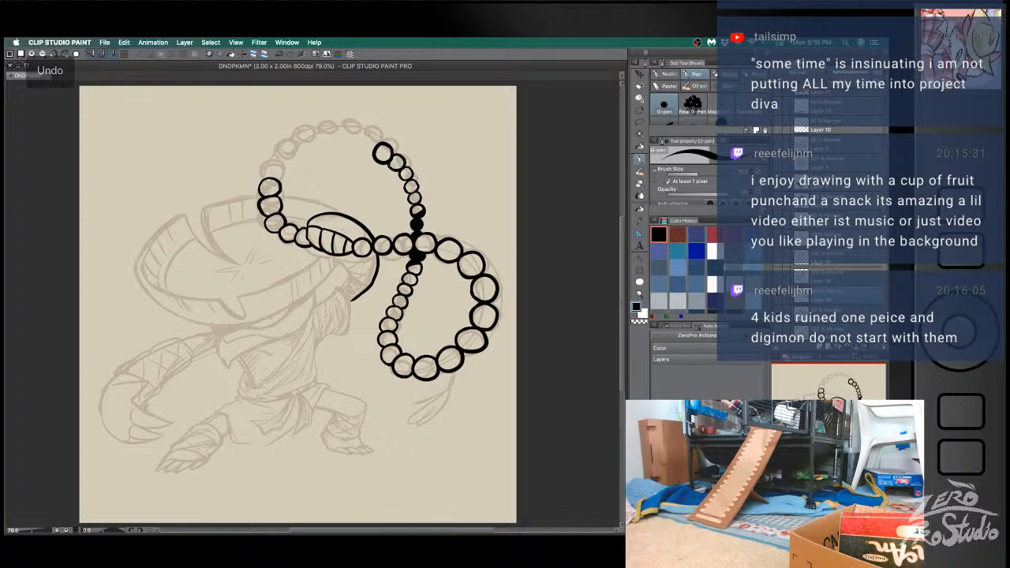
# - Rework the end bead on the upper loop's outer side, ink four more beads up toward its crest, and save the document
pyautogui.press('e')
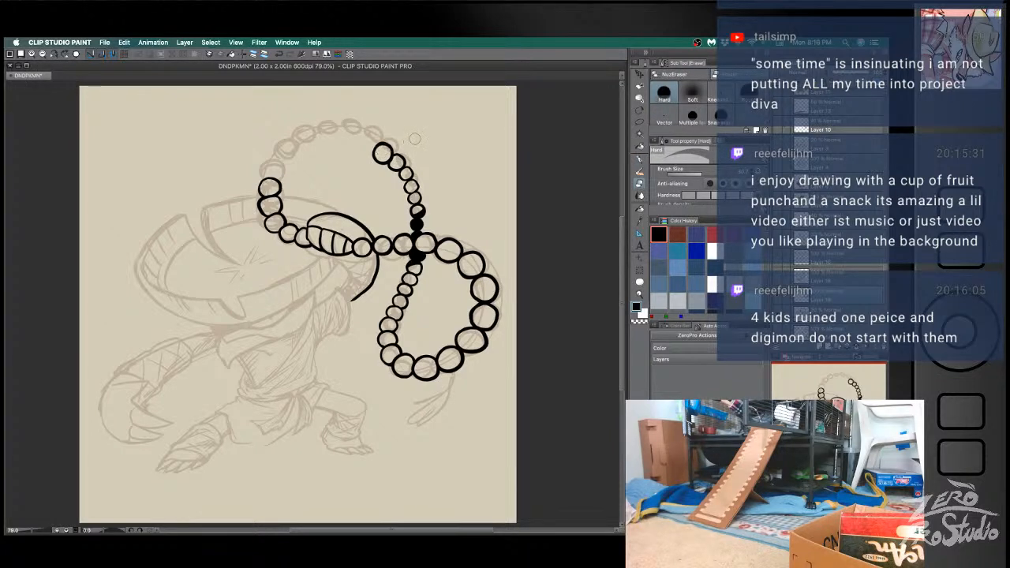
pyautogui.press('b')
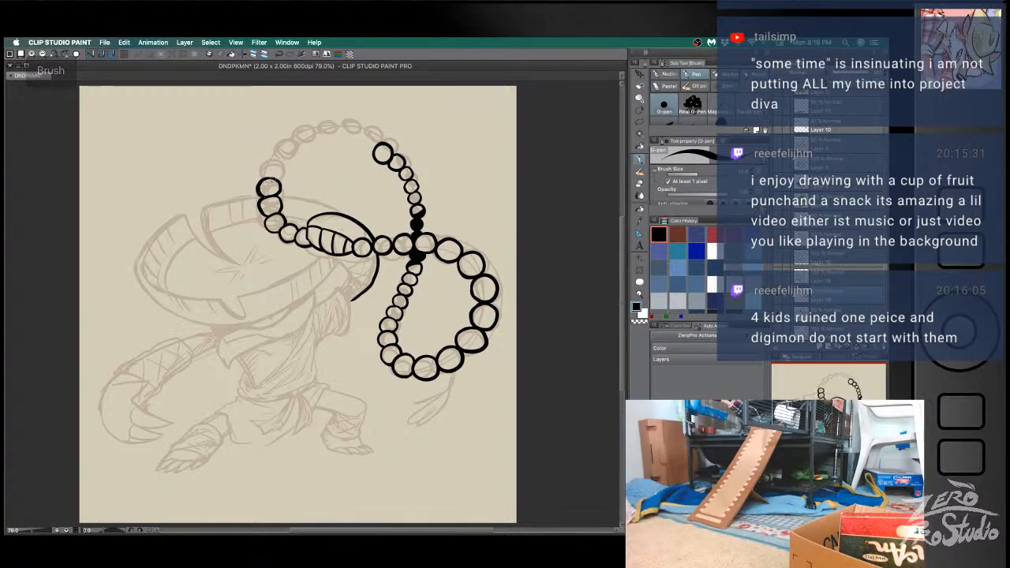
pyautogui.press('e')
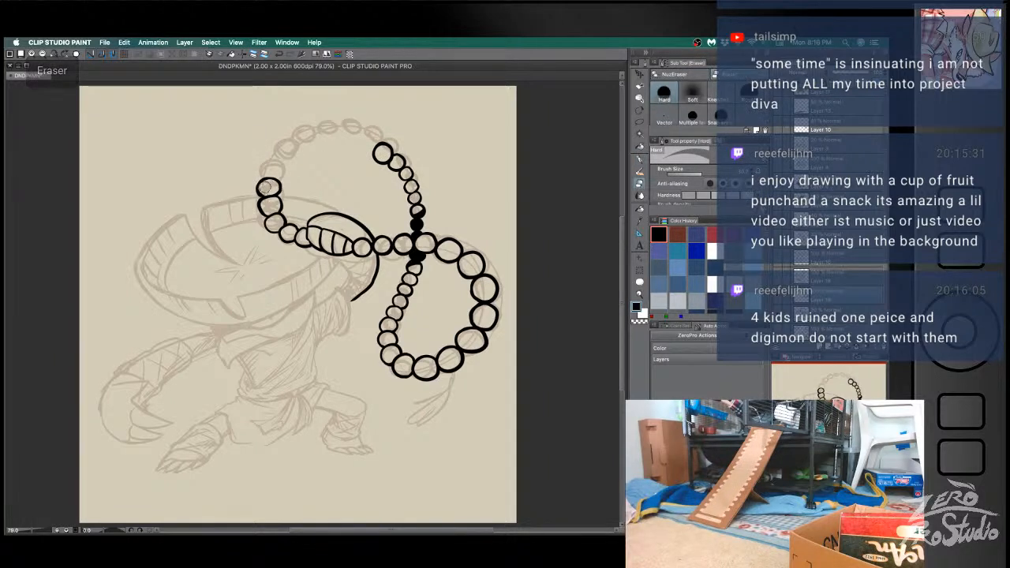
pyautogui.press('b')
pyautogui.moveTo(263, 178)
pyautogui.mouseDown()
pyautogui.moveTo(258, 171)
pyautogui.moveTo(276, 177)
pyautogui.moveTo(267, 149)
pyautogui.moveTo(280, 163)
pyautogui.moveTo(285, 144)
pyautogui.moveTo(279, 165)
pyautogui.moveTo(267, 153)
pyautogui.moveTo(280, 162)
pyautogui.moveTo(301, 138)
pyautogui.moveTo(291, 149)
pyautogui.moveTo(289, 132)
pyautogui.moveTo(290, 150)
pyautogui.moveTo(294, 131)
pyautogui.moveTo(288, 150)
pyautogui.moveTo(316, 126)
pyautogui.moveTo(302, 140)
pyautogui.mouseUp()
pyautogui.press('super+z')
pyautogui.press('super+z')
pyautogui.press('super+z')
pyautogui.press('super+z')
pyautogui.press('super+z')
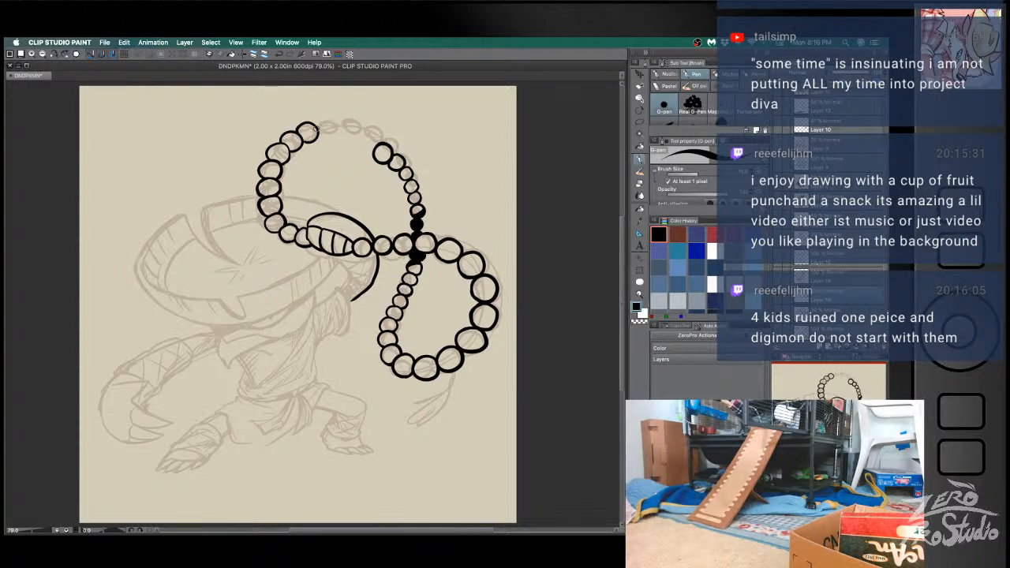
pyautogui.press('super+s')
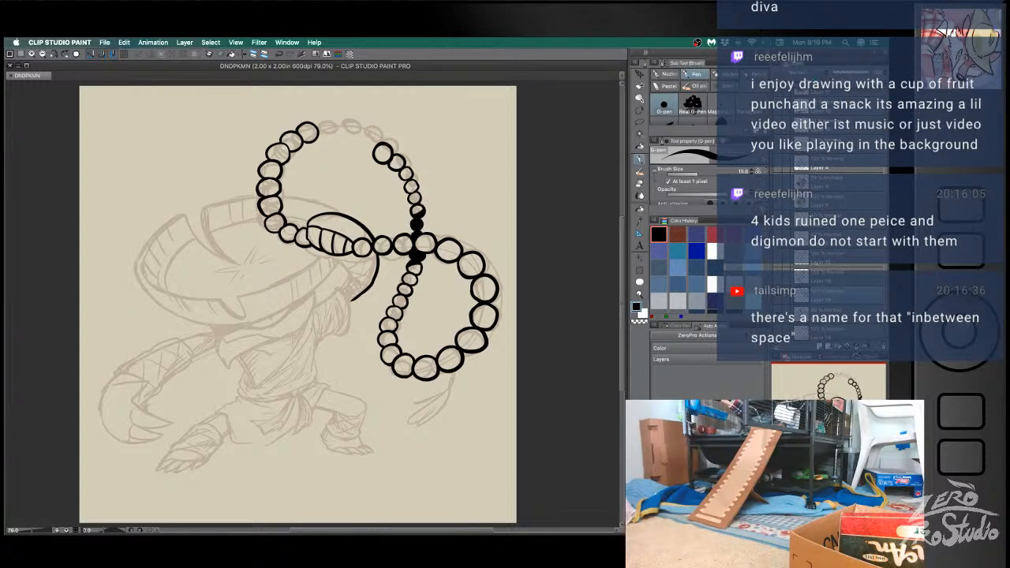
# - Refine the outline of the bead midway up the newly inked outer curve of the upper loop, retrying the stroke
pyautogui.click(574, 171)
pyautogui.press('b')
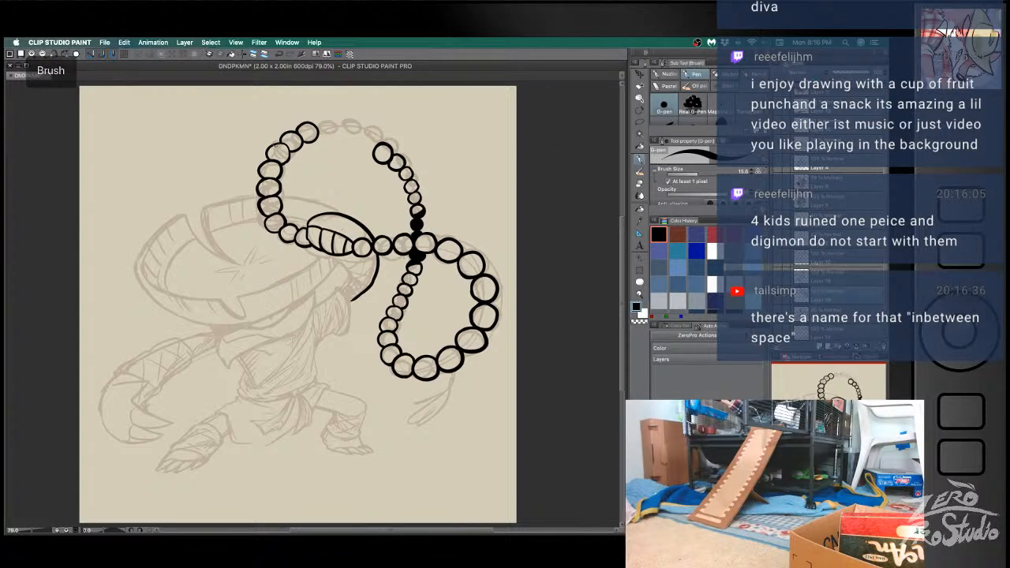
pyautogui.hotkey('ctrl', 'z')
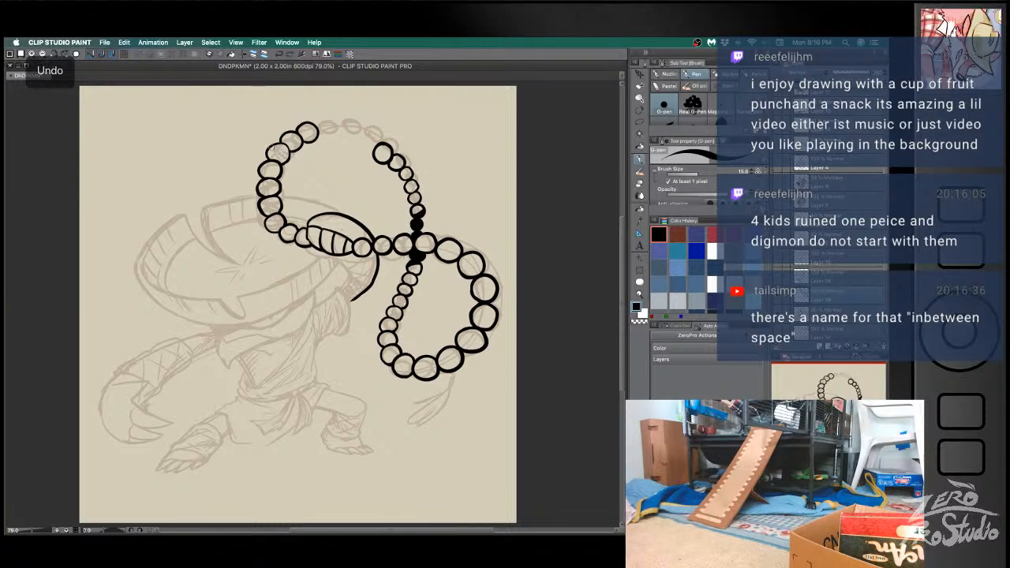
pyautogui.hotkey('ctrl', 'z')
pyautogui.moveTo(273, 145)
pyautogui.mouseDown()
pyautogui.moveTo(290, 160)
pyautogui.moveTo(282, 165)
pyautogui.mouseUp()
pyautogui.hotkey('ctrl', 'z')
pyautogui.hotkey('ctrl', 'z')
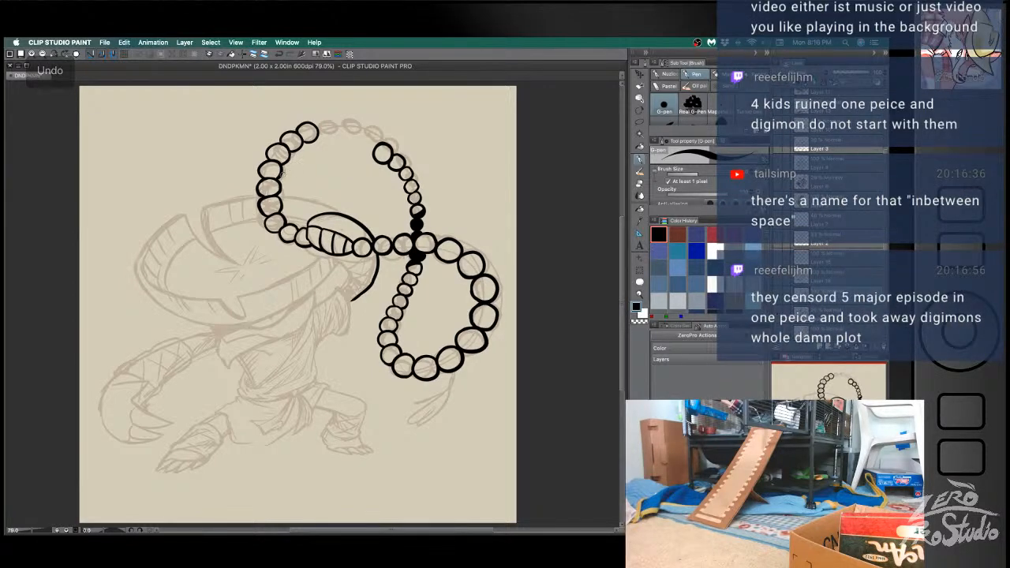
# - Touch up the joins and outer edges of the beads lower on the upper loop's outer curve, retrying the strokes
pyautogui.press('e')
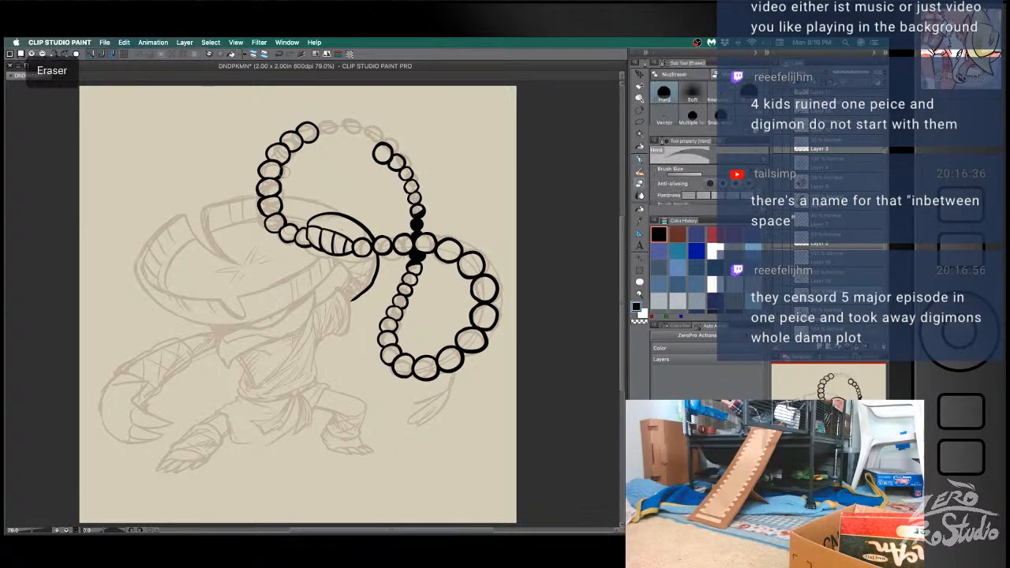
pyautogui.press('b')
pyautogui.hotkey('ctrl', 'z')
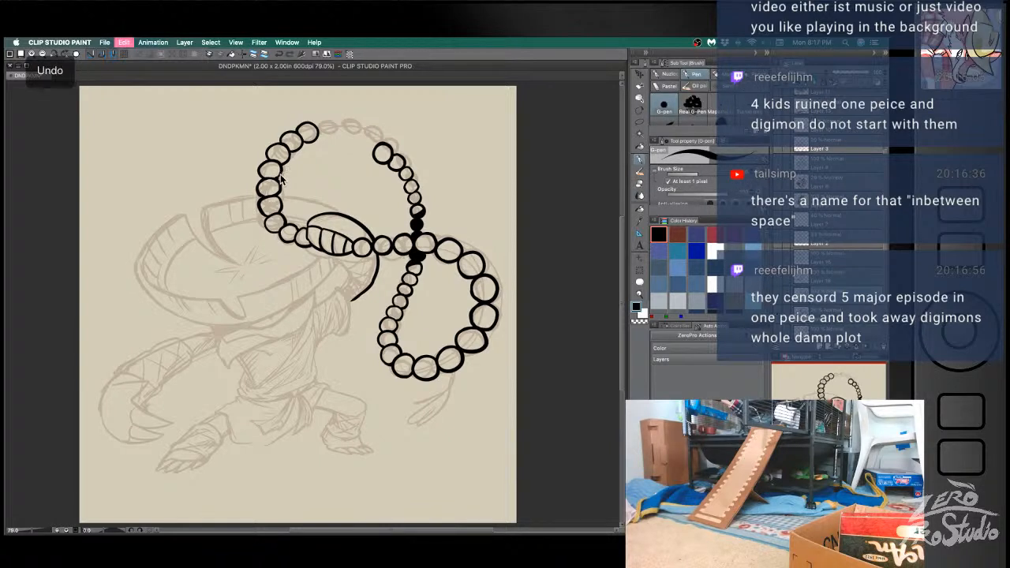
pyautogui.hotkey('ctrl', 'z')
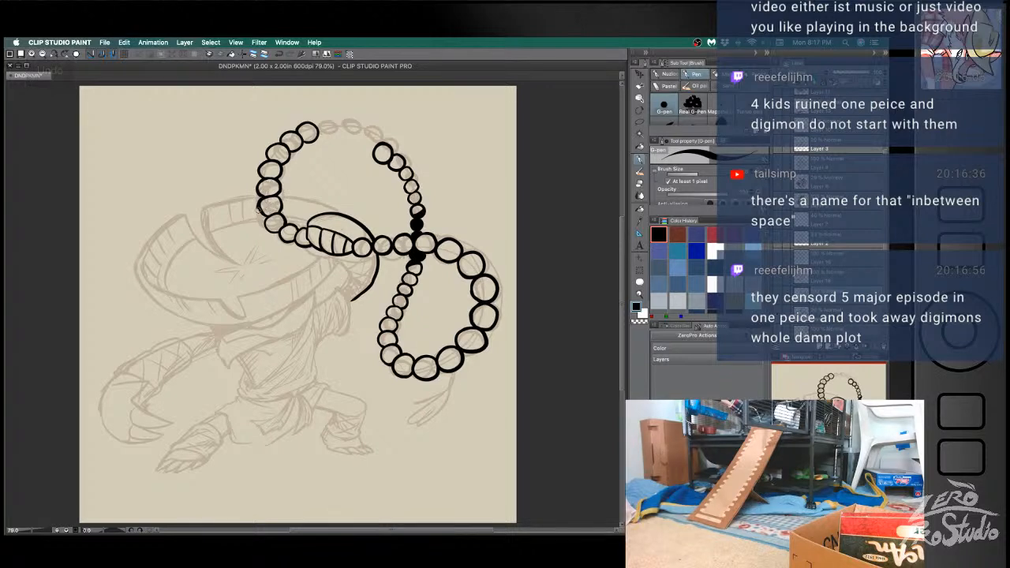
pyautogui.hotkey('ctrl', 'z')
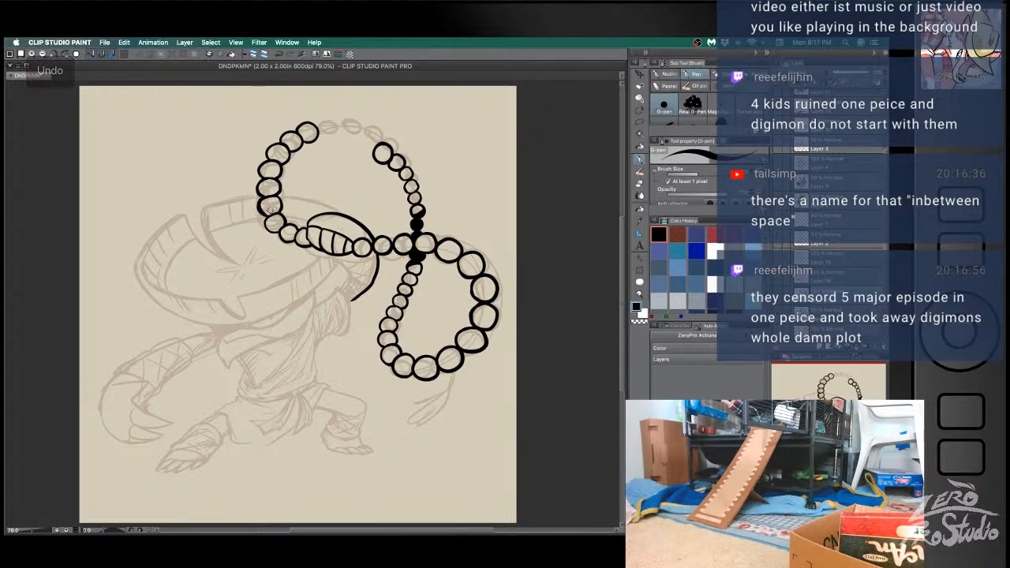
# - Clean up the bead joins around the bottom bend of the upper loop's outer curve, retrying the strokes
pyautogui.press('e')
pyautogui.press('b')
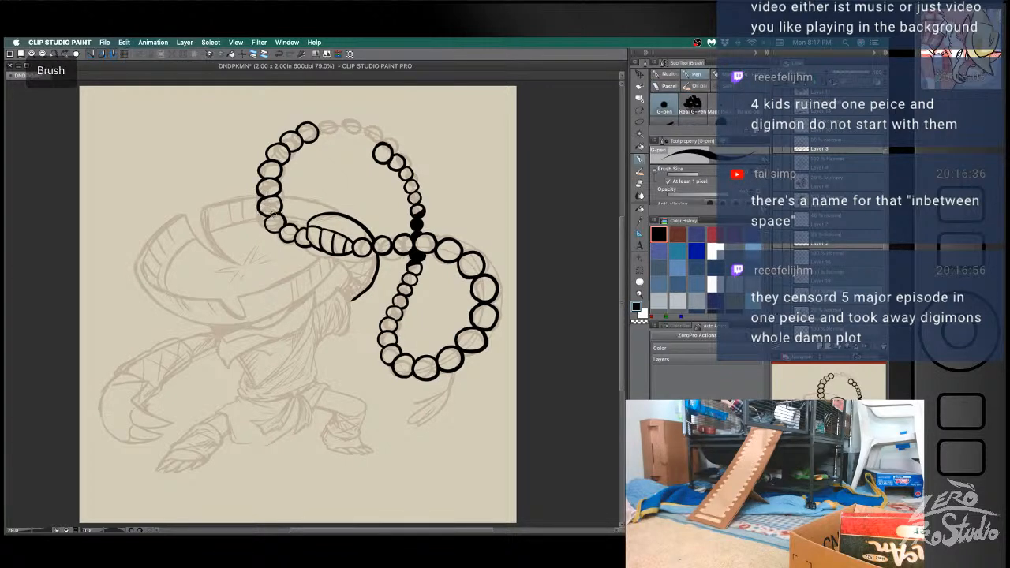
pyautogui.press('super+z')
pyautogui.moveTo(264, 215); pyautogui.dragTo(289, 242)
pyautogui.press('super+z')
pyautogui.press('super+z')
pyautogui.press('super+z')
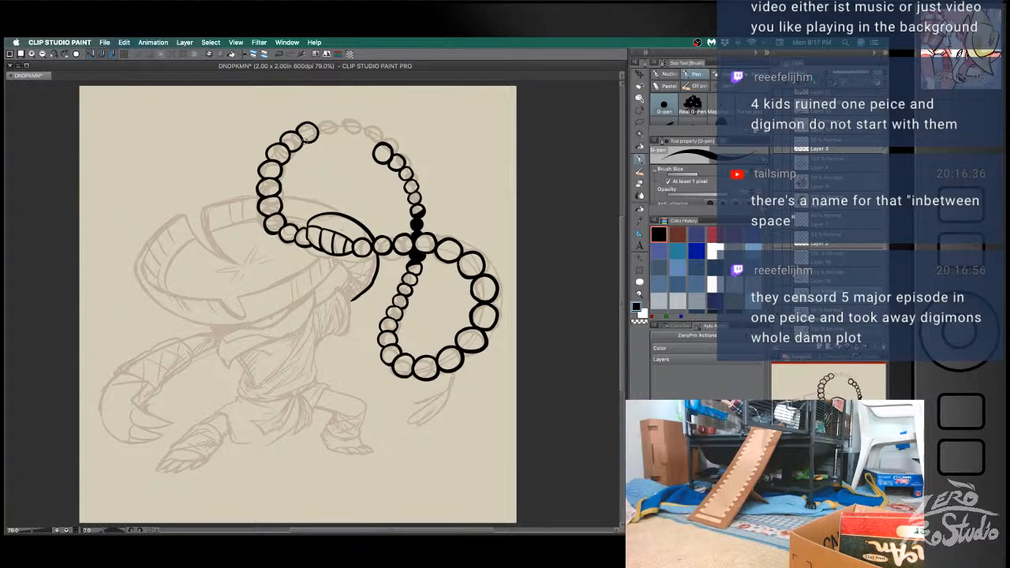
# - Ink the missing beads across the upper loop's crest and down to its inner side, redrawing strokes that miss
pyautogui.moveTo(315, 128)
pyautogui.mouseDown()
pyautogui.moveTo(342, 119)
pyautogui.moveTo(338, 136)
pyautogui.mouseUp()
pyautogui.press('super+z')
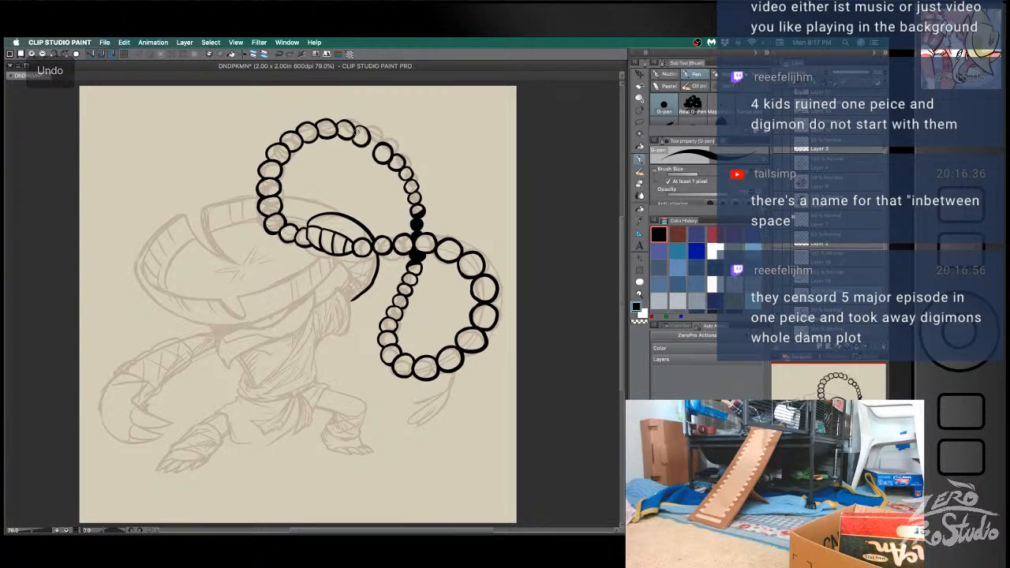
pyautogui.moveTo(351, 126)
pyautogui.mouseDown()
pyautogui.moveTo(377, 139)
pyautogui.moveTo(369, 150)
pyautogui.moveTo(381, 136)
pyautogui.moveTo(364, 155)
pyautogui.mouseUp()
pyautogui.press('super+z')
pyautogui.press('super+z')
pyautogui.press('super+z')
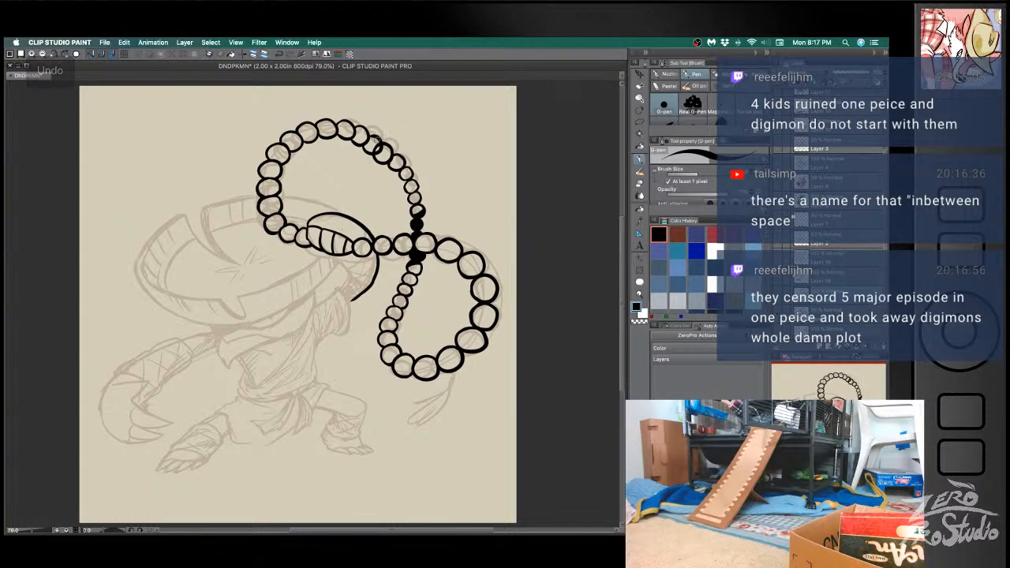
pyautogui.press('super+z')
# - Erase the larger bead where the crest meets the inner side and redraw it to fit between its neighbours
pyautogui.press('e')
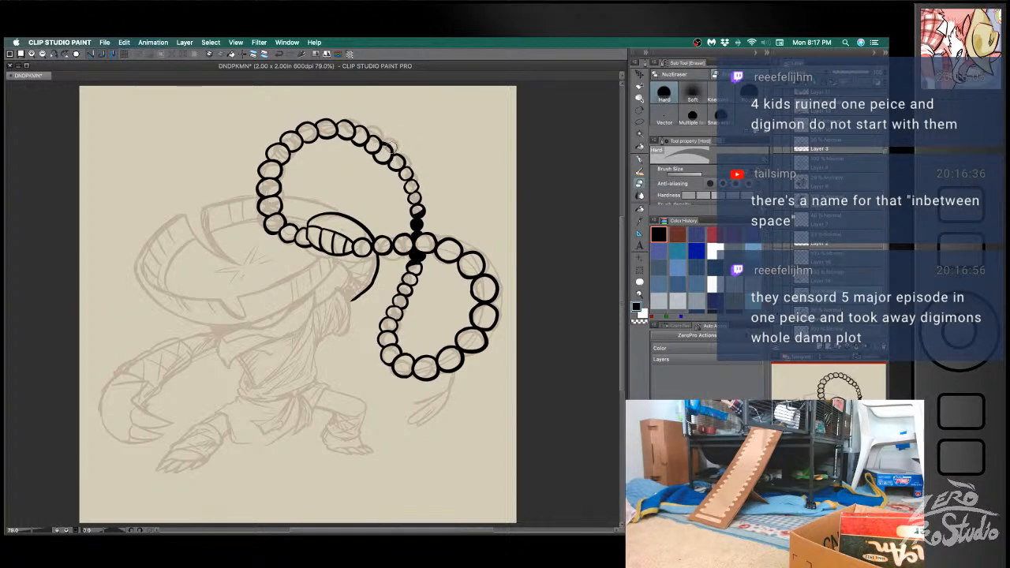
pyautogui.moveTo(389, 152); pyautogui.dragTo(382, 158)
pyautogui.press('b')
pyautogui.press('super+z')
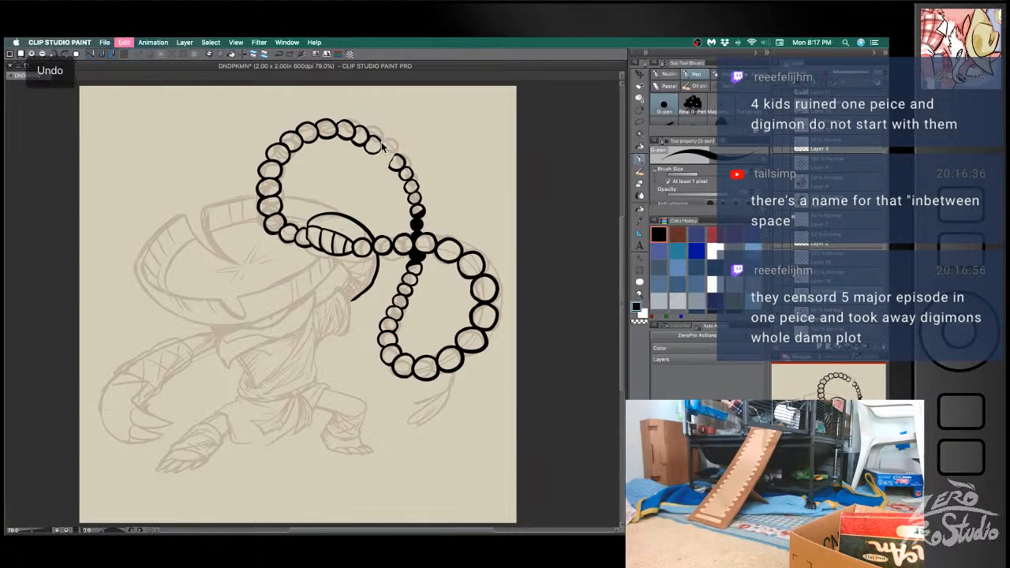
pyautogui.press('super+z')
pyautogui.moveTo(382, 148); pyautogui.dragTo(381, 159)
pyautogui.press('super+z')
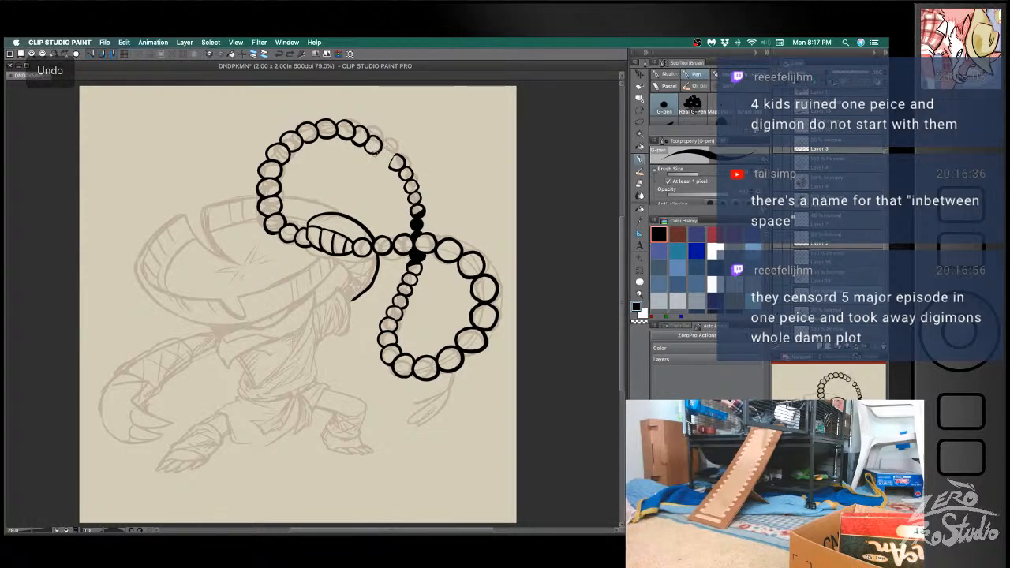
pyautogui.moveTo(377, 158); pyautogui.dragTo(389, 147)
pyautogui.press('e')
pyautogui.press('b')
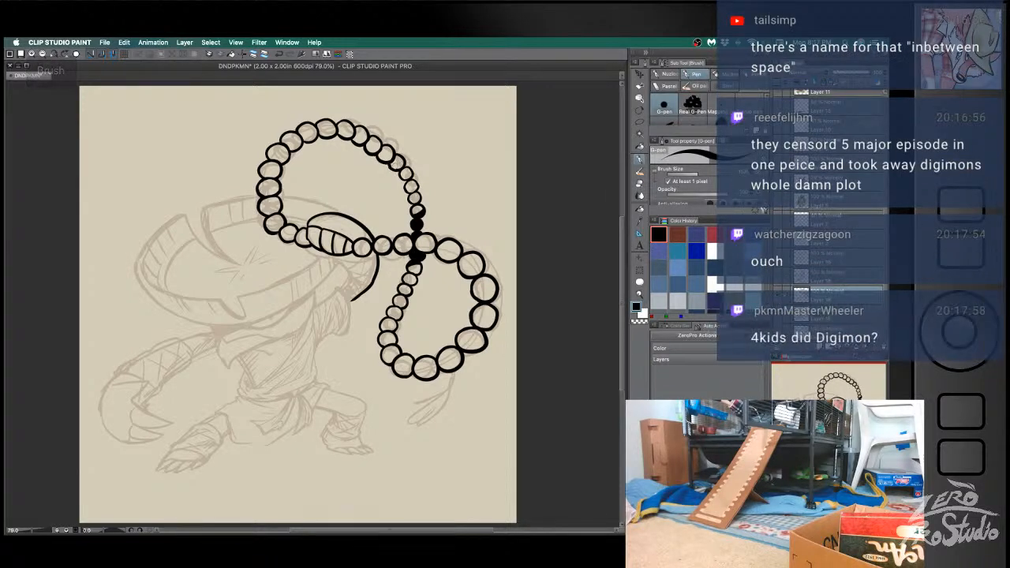
# - Refine the shading and edge of the upper dark bead above the string's crossing, retrying the strokes
pyautogui.press('super+z')
pyautogui.press('e')
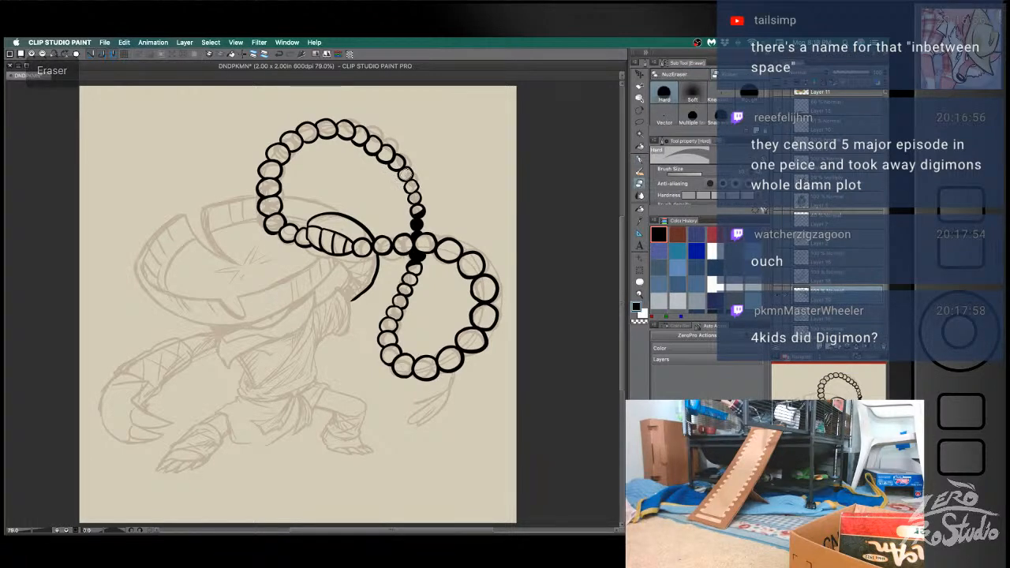
pyautogui.press('b')
pyautogui.press('super+z')
pyautogui.press('super+z')
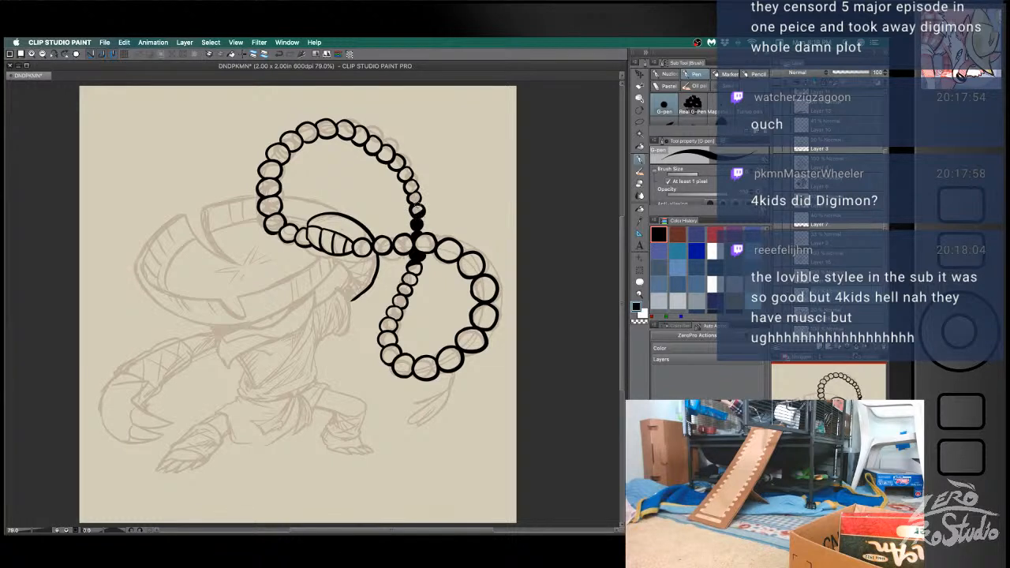
pyautogui.hotkey('ctrl', 'z')
pyautogui.press('e')
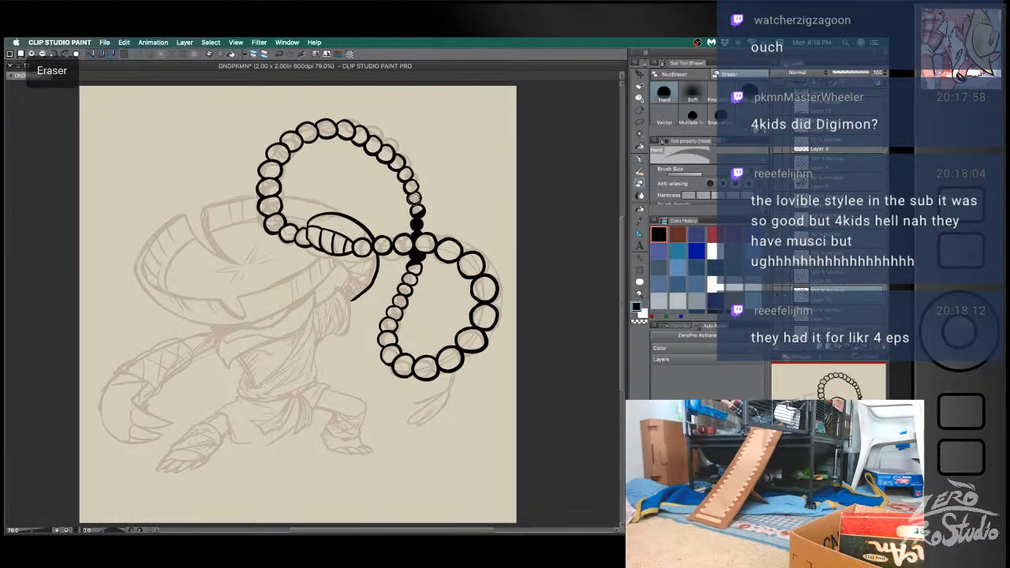
pyautogui.press('b')
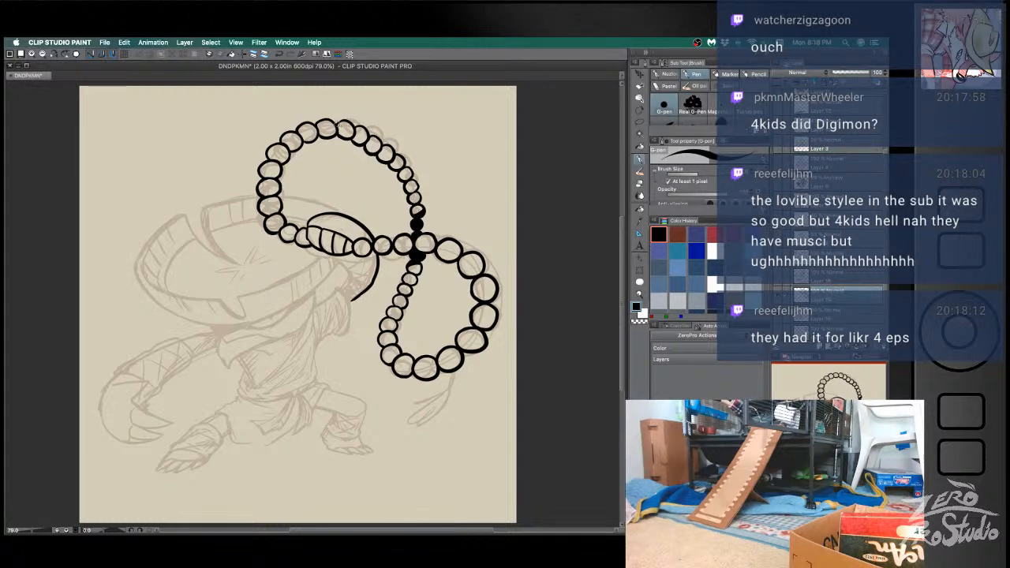
pyautogui.hotkey('ctrl', 'z')
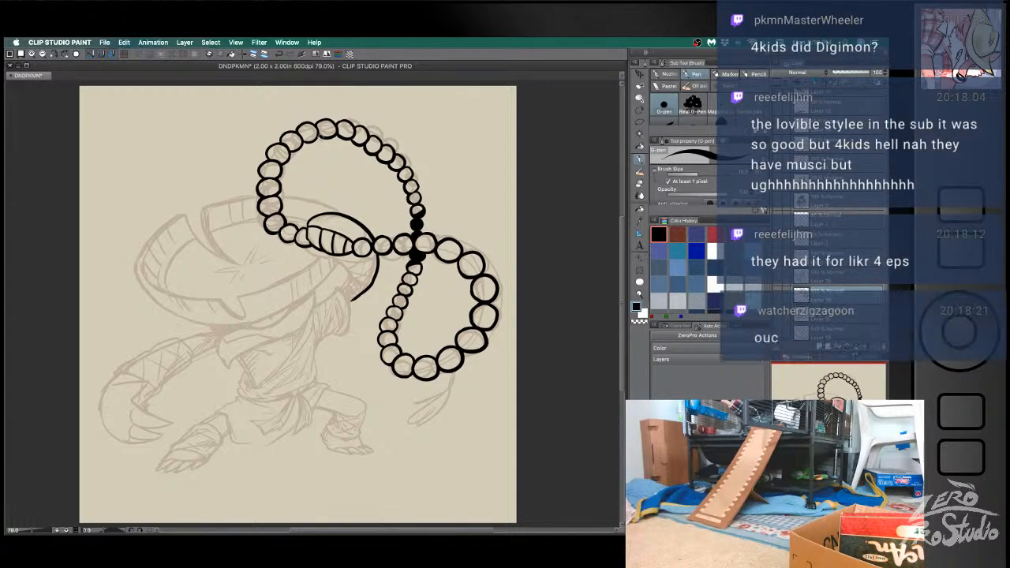
pyautogui.hotkey('ctrl', 'z')
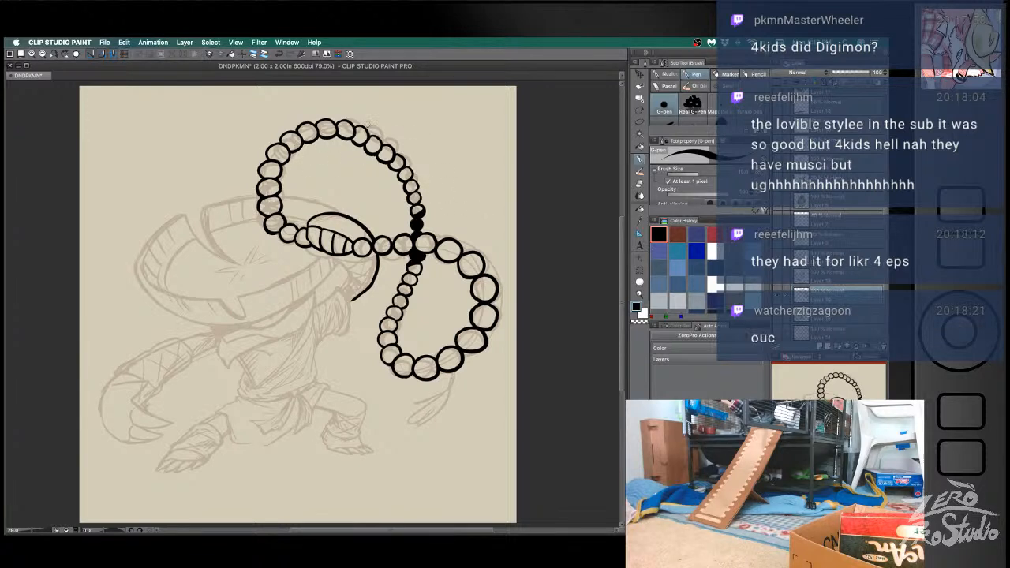
pyautogui.press('e')
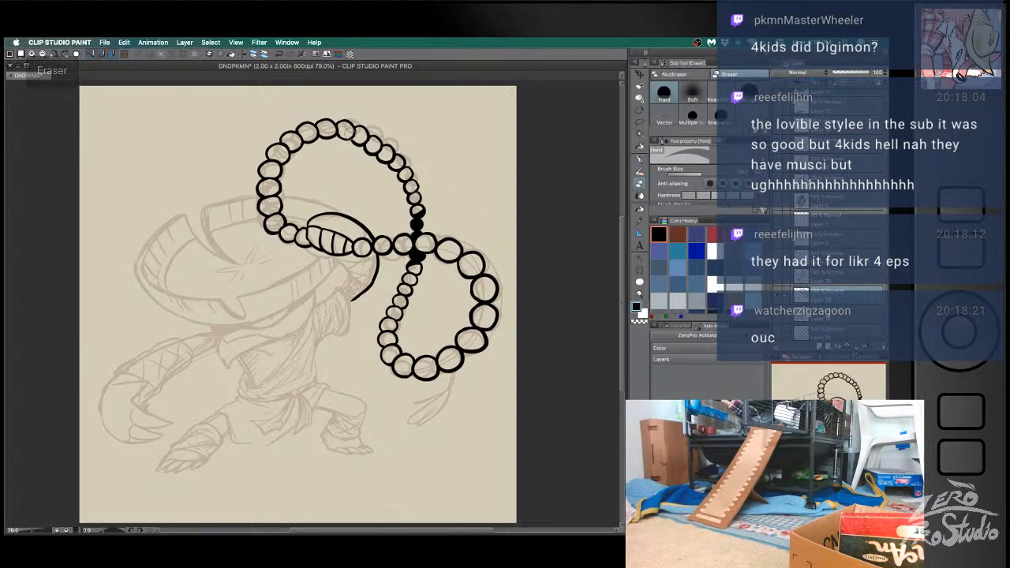
pyautogui.press('b')
pyautogui.hotkey('ctrl', 'z')
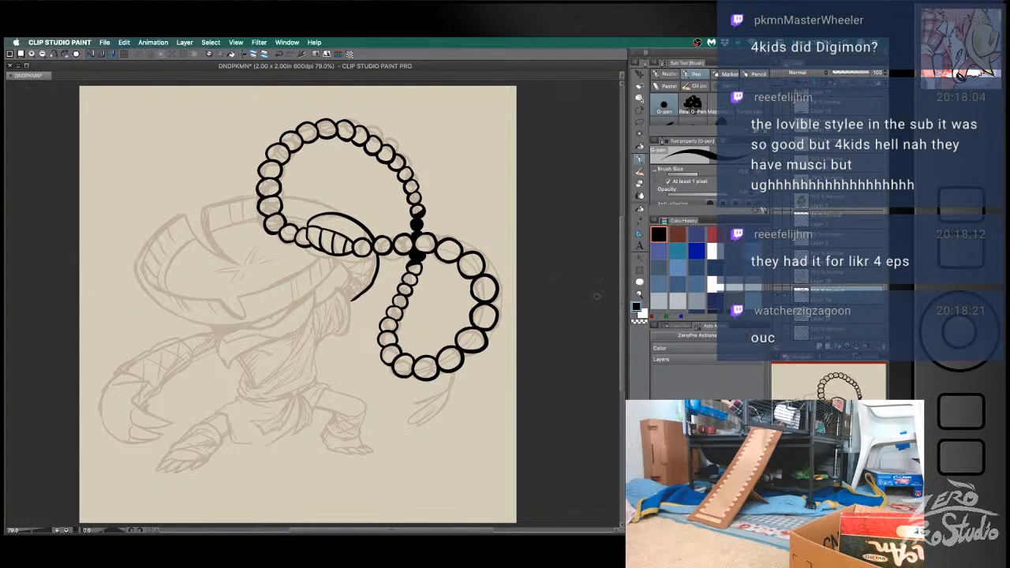
# - Darken the upper shaded bead above the crossing and shade the small bead just below the crossing
pyautogui.press('b')
pyautogui.hotkey('ctrl', 'z')
pyautogui.moveTo(414, 277); pyautogui.dragTo(410, 280)
pyautogui.press('super+z')
pyautogui.press('super+z')
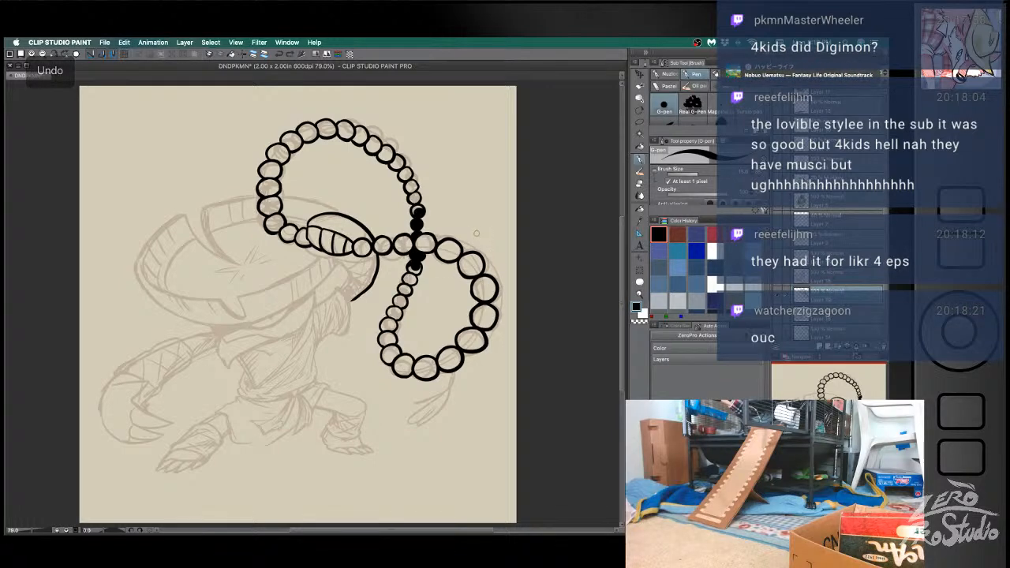
# - Rework the shading of the small bead just below the crossing with the eraser and pen, and save the document
pyautogui.press('e')
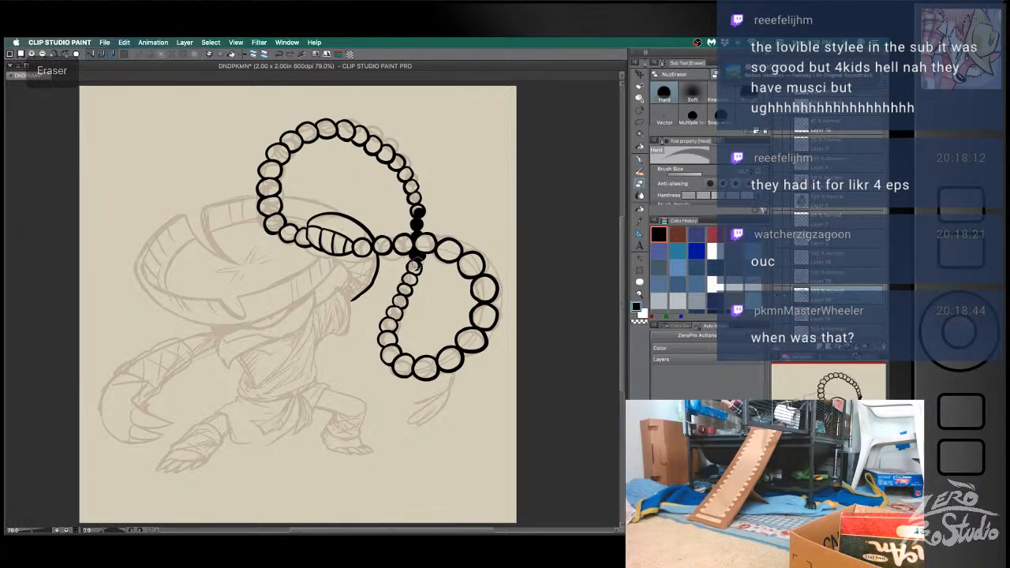
pyautogui.press('b')
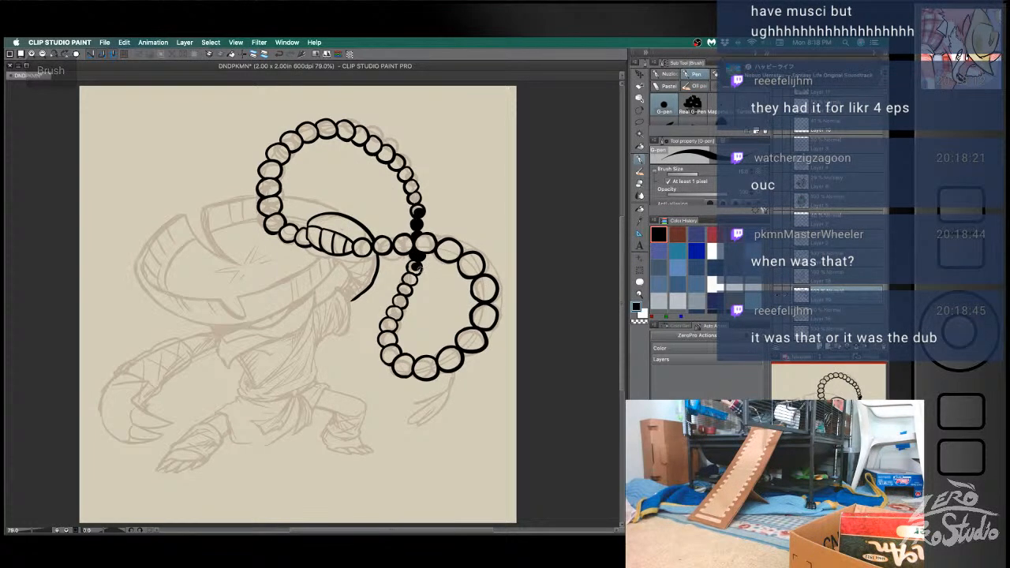
pyautogui.moveTo(414, 266); pyautogui.dragTo(418, 269)
pyautogui.press('super+z')
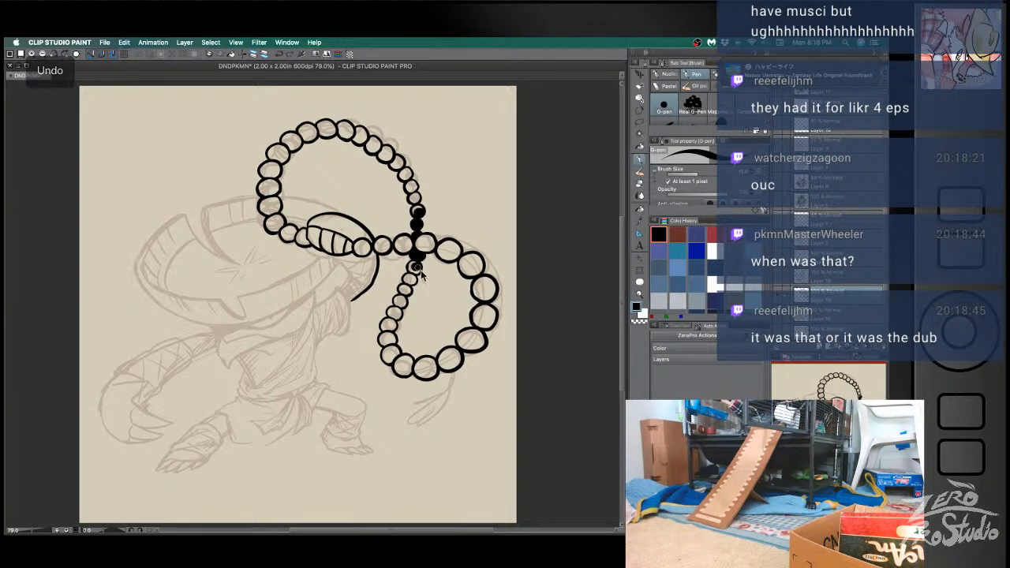
pyautogui.press('super+s')
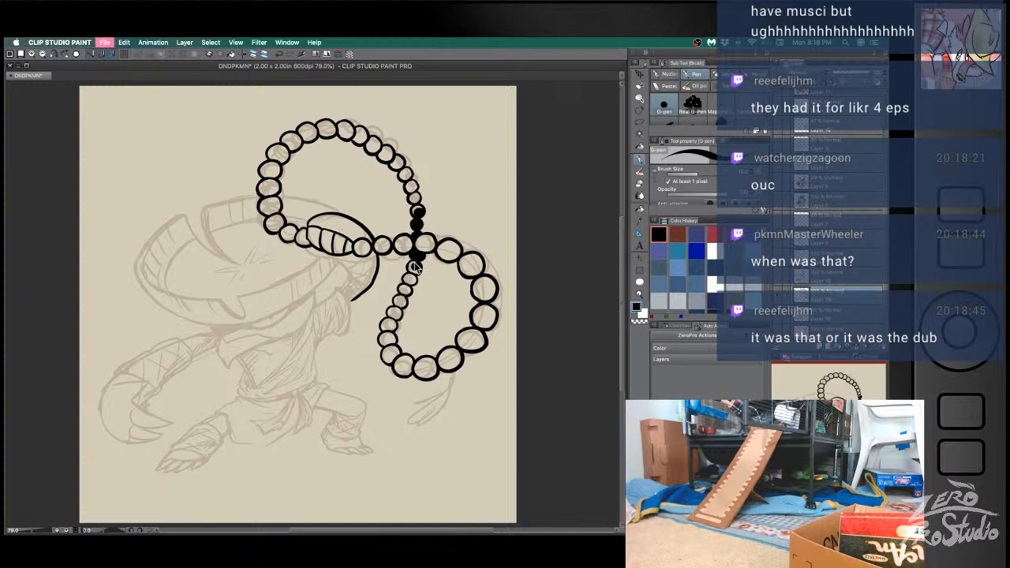
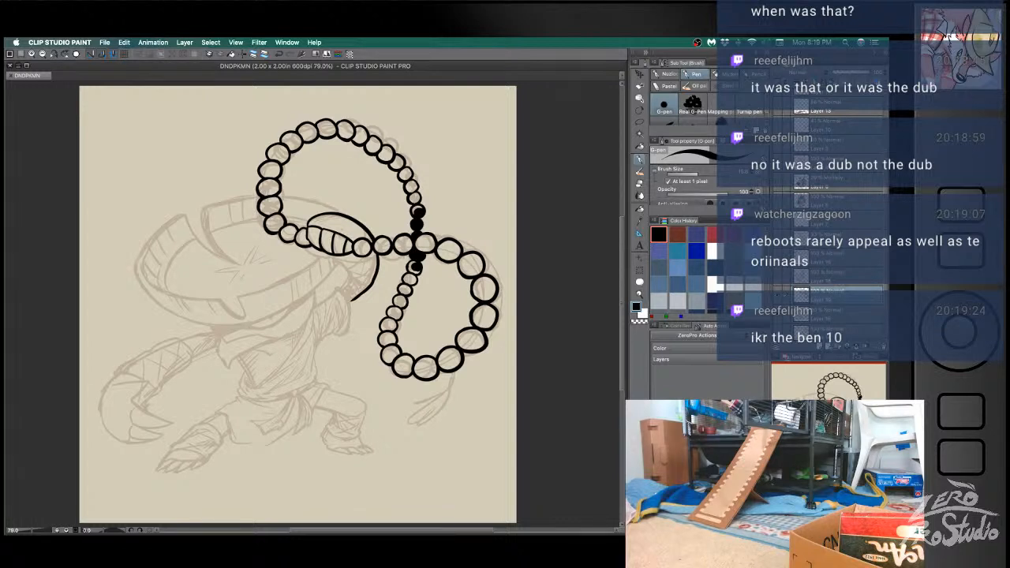
# - Touch up the outlines of the two beads at the string's crossing, alternating eraser and pen
pyautogui.click(559, 227)
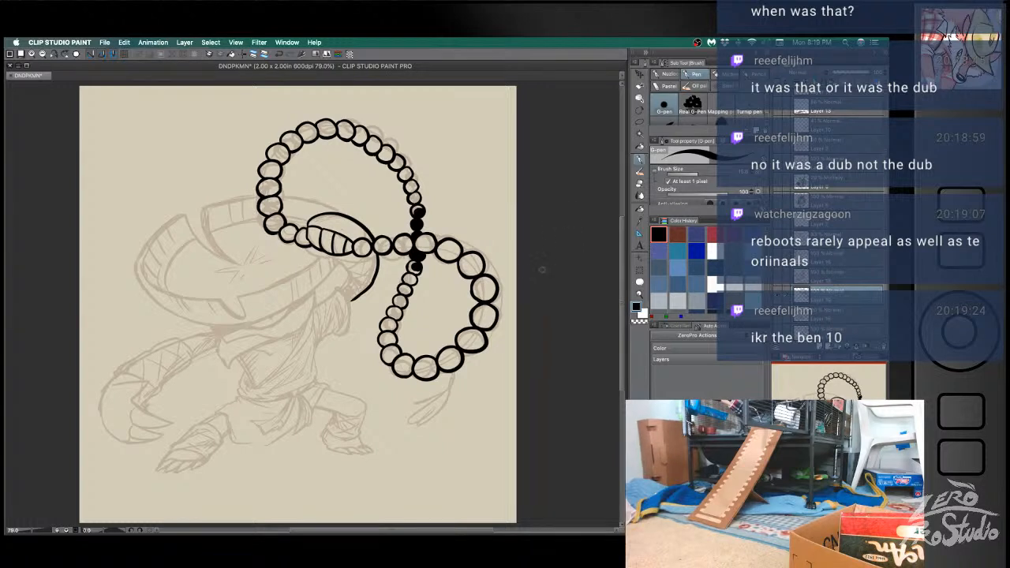
pyautogui.press('e')
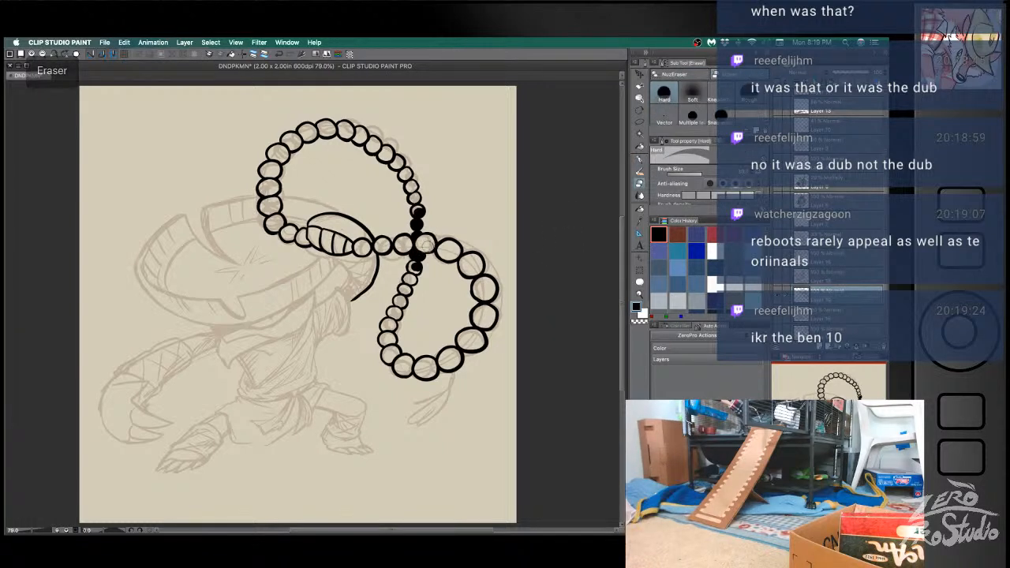
pyautogui.press('b')
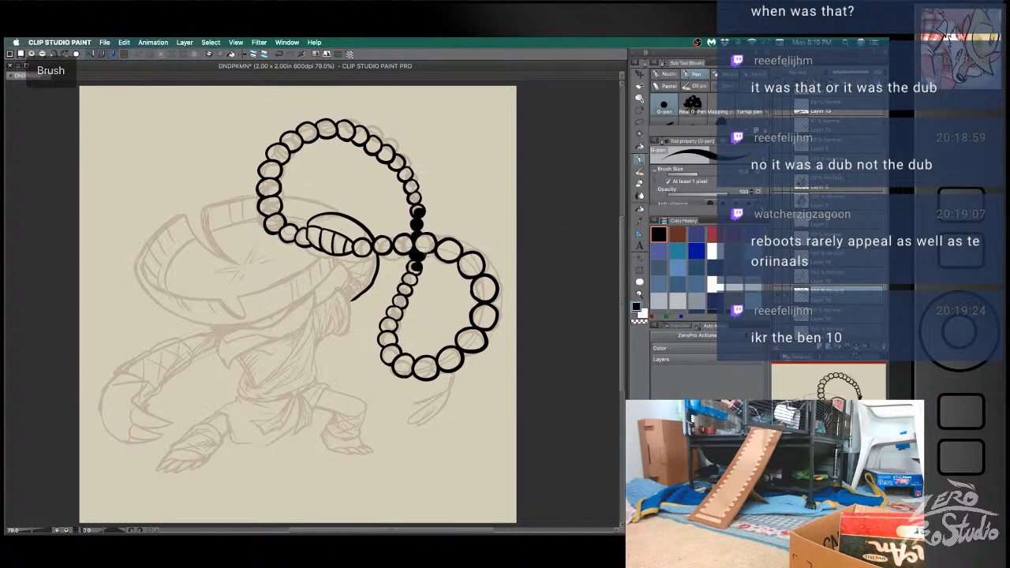
pyautogui.press('e')
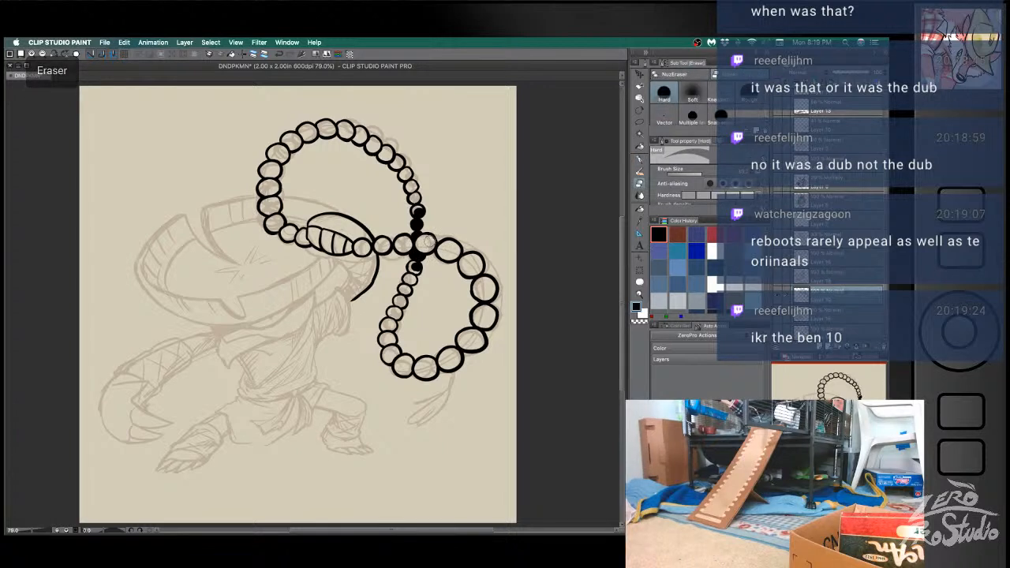
pyautogui.press('b')
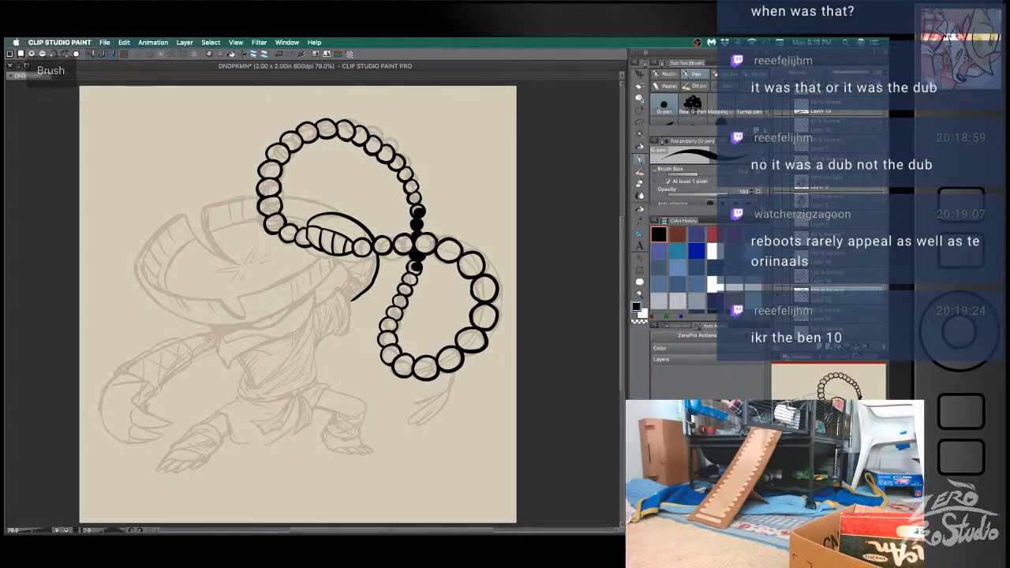
pyautogui.press('e')
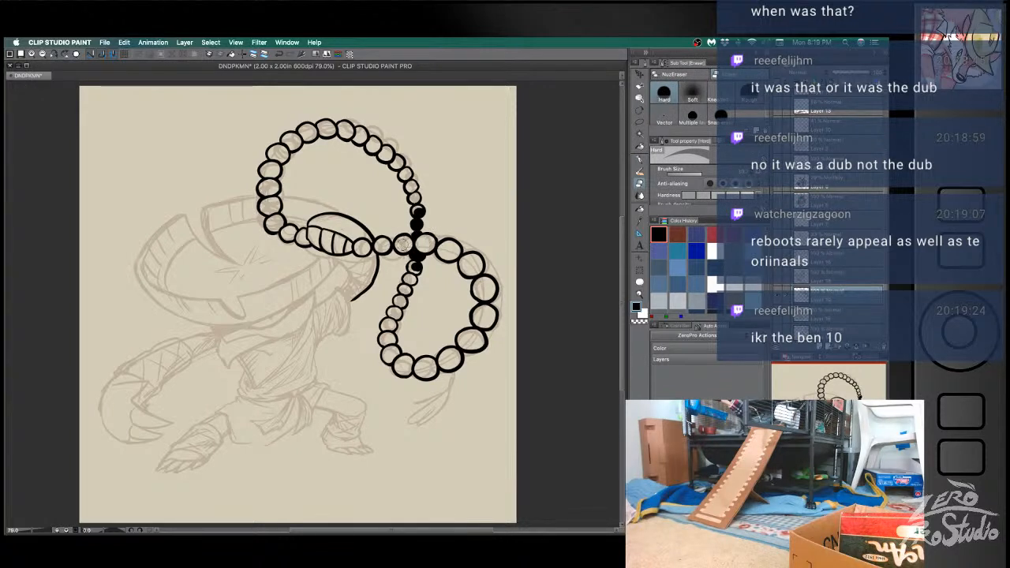
pyautogui.press('b')
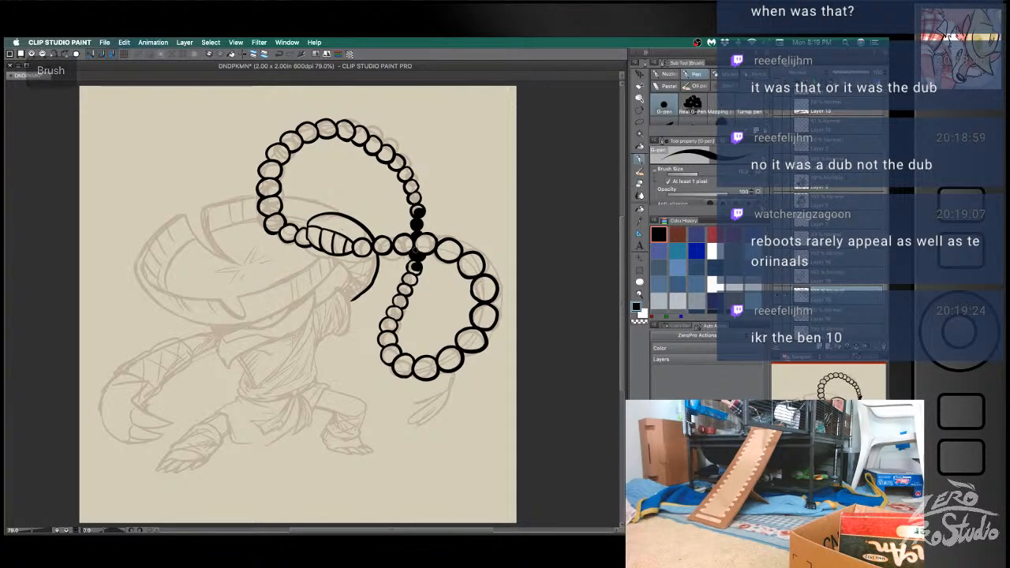
pyautogui.press('b')
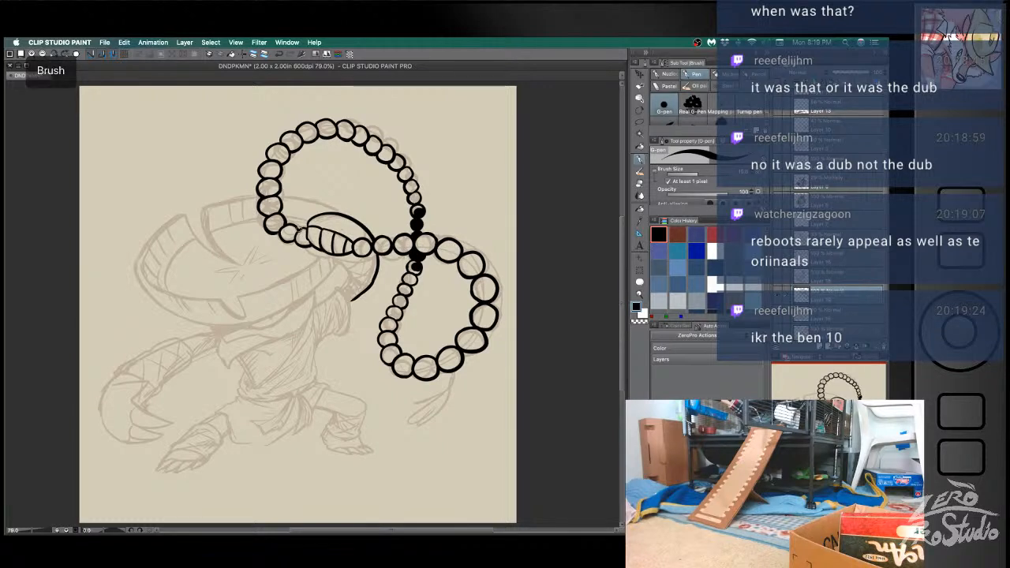
pyautogui.press('super+z')
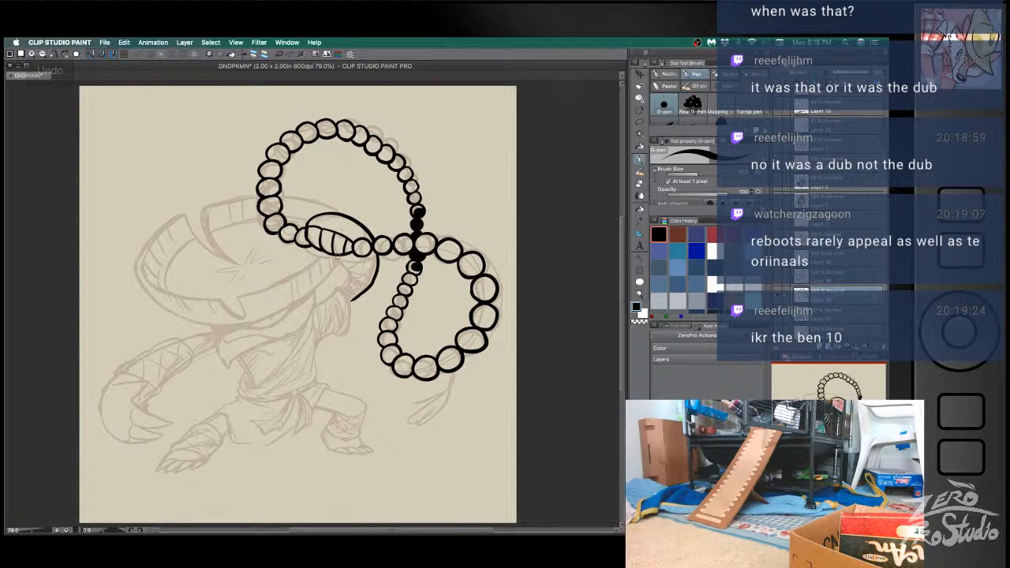
# - Ink the short curved line running down from the ribbed segment to the hair beneath the hat
pyautogui.press('super+z')
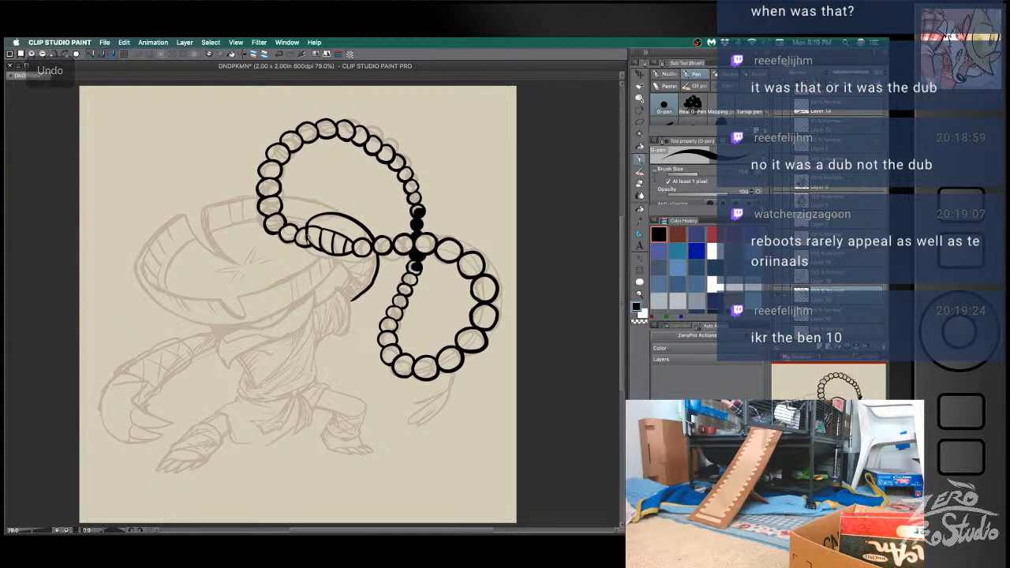
pyautogui.press('super+z')
pyautogui.moveTo(310, 248)
pyautogui.mouseDown()
pyautogui.moveTo(355, 282)
pyautogui.moveTo(345, 274)
pyautogui.moveTo(336, 292)
pyautogui.moveTo(352, 328)
pyautogui.mouseUp()
pyautogui.press('super+z')
# - Ink the hair tuft hanging below that curved line, retrying its strands, and save the document
pyautogui.press('super+z')
pyautogui.press('super+z')
pyautogui.press('e')
pyautogui.press('b')
pyautogui.press('super+z')
pyautogui.moveTo(339, 287); pyautogui.dragTo(350, 339)
pyautogui.press('super+z')
pyautogui.moveTo(335, 286)
pyautogui.mouseDown()
pyautogui.moveTo(345, 332)
pyautogui.moveTo(317, 347)
pyautogui.moveTo(331, 317)
pyautogui.moveTo(344, 320)
pyautogui.moveTo(345, 299)
pyautogui.mouseUp()
pyautogui.press('super+z')
pyautogui.press('super+z')
pyautogui.press('super+z')
pyautogui.press('super+z')
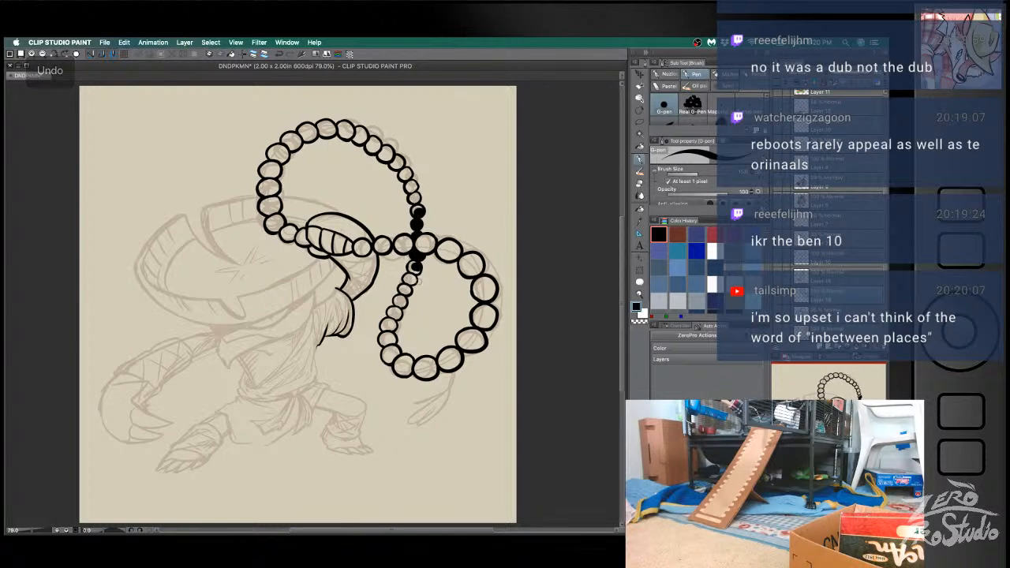
pyautogui.press('super+s')
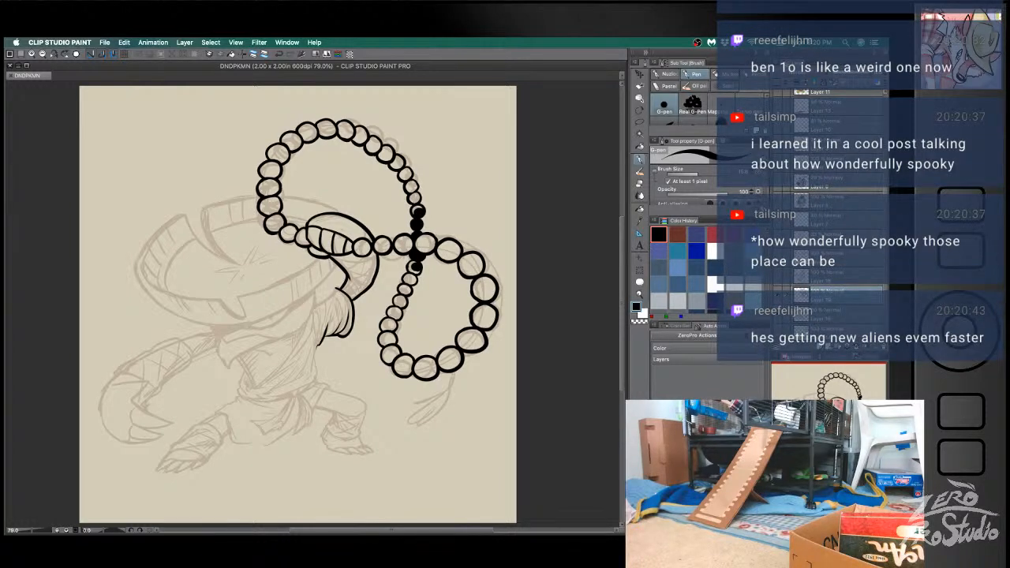
# - Touch up the bead outlines around the upper loop's crest with the eraser and pen
pyautogui.click(557, 229)
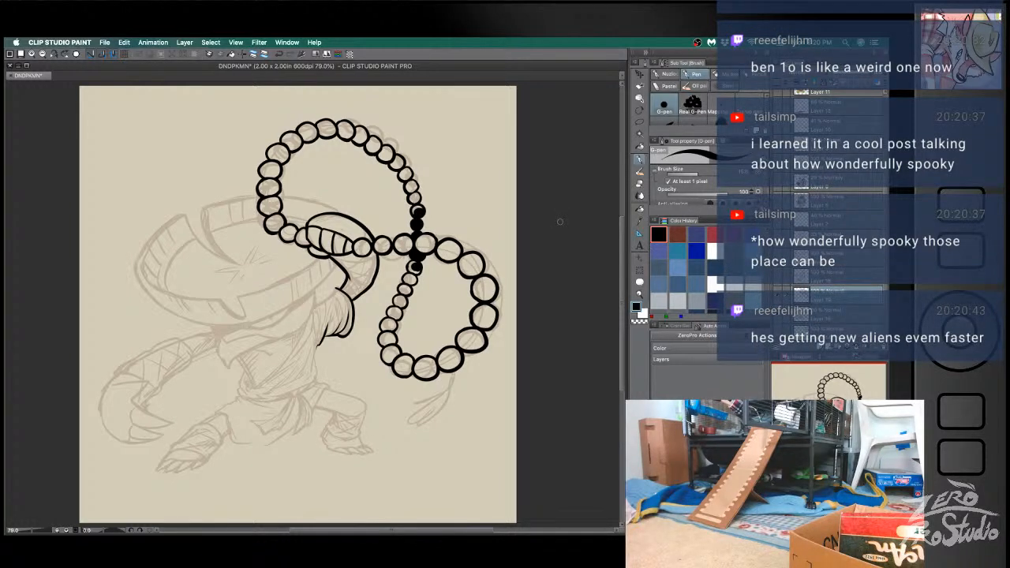
pyautogui.press('e')
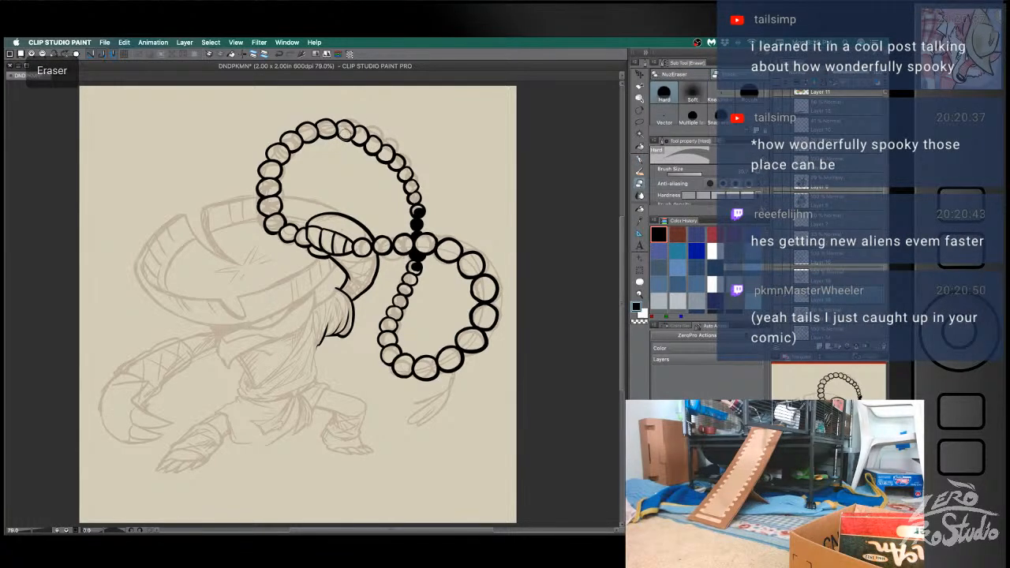
pyautogui.press('b')
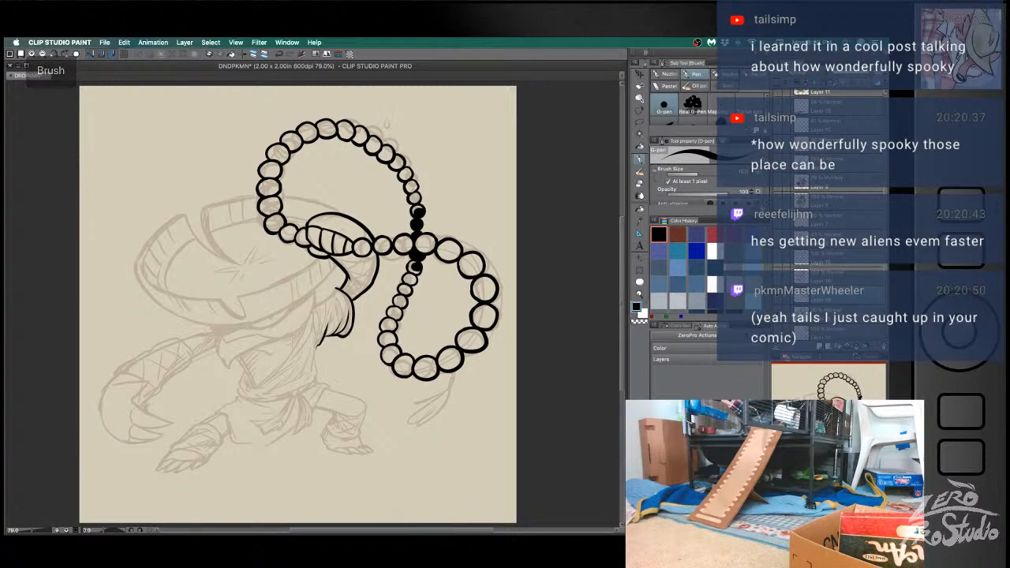
pyautogui.press('e')
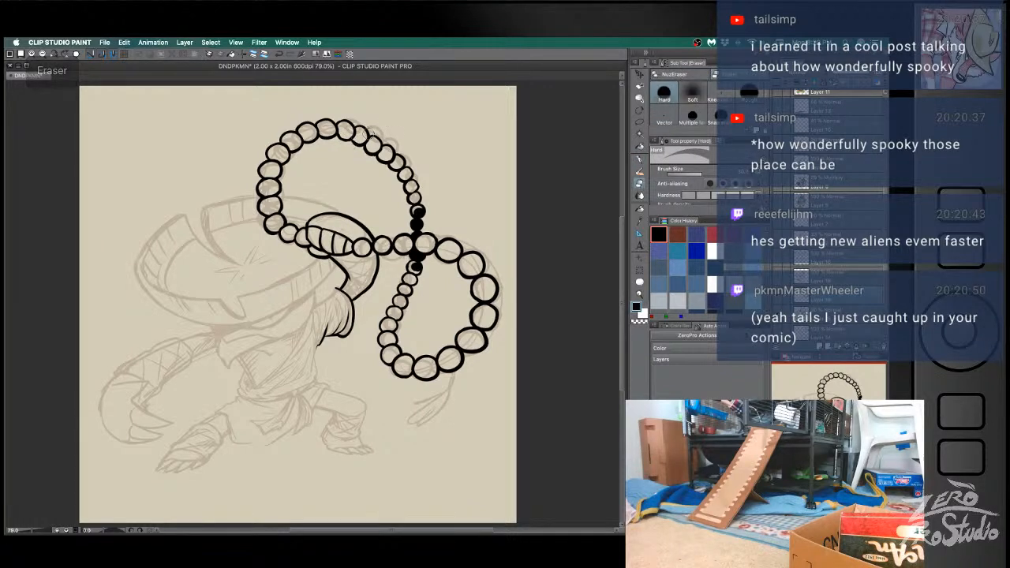
pyautogui.press('b')
pyautogui.press('e')
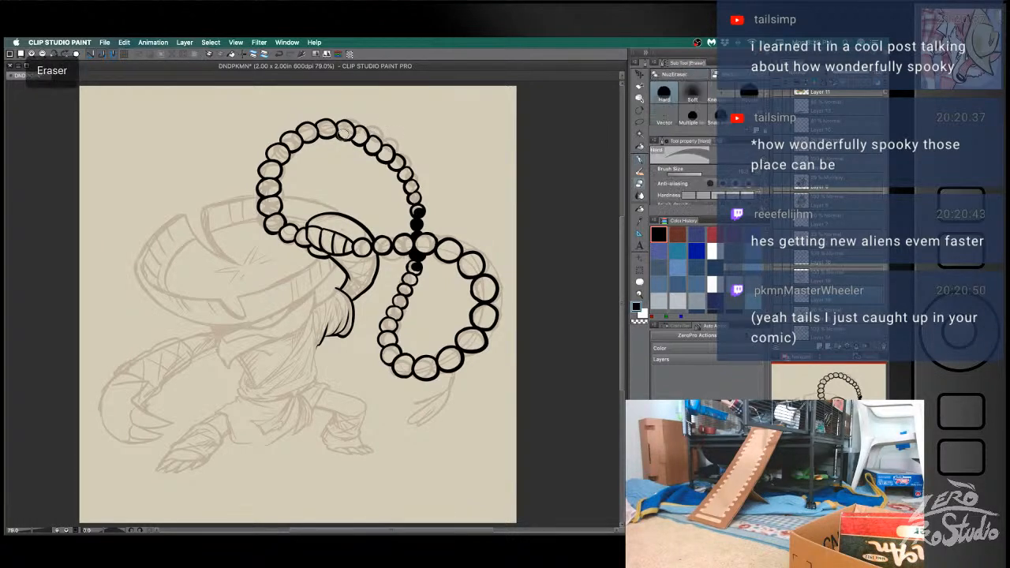
pyautogui.press('b')
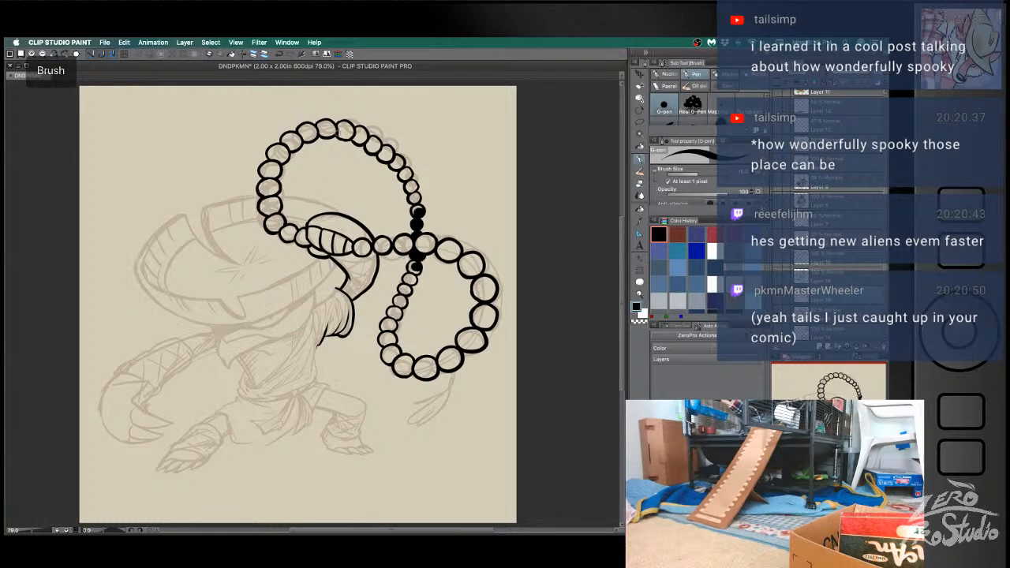
pyautogui.press('e')
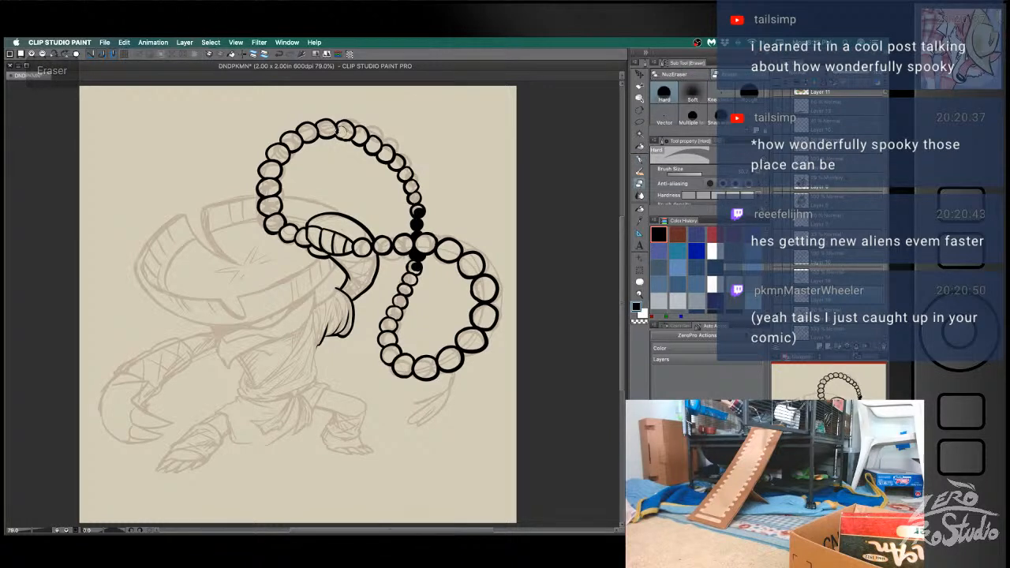
pyautogui.press('b')
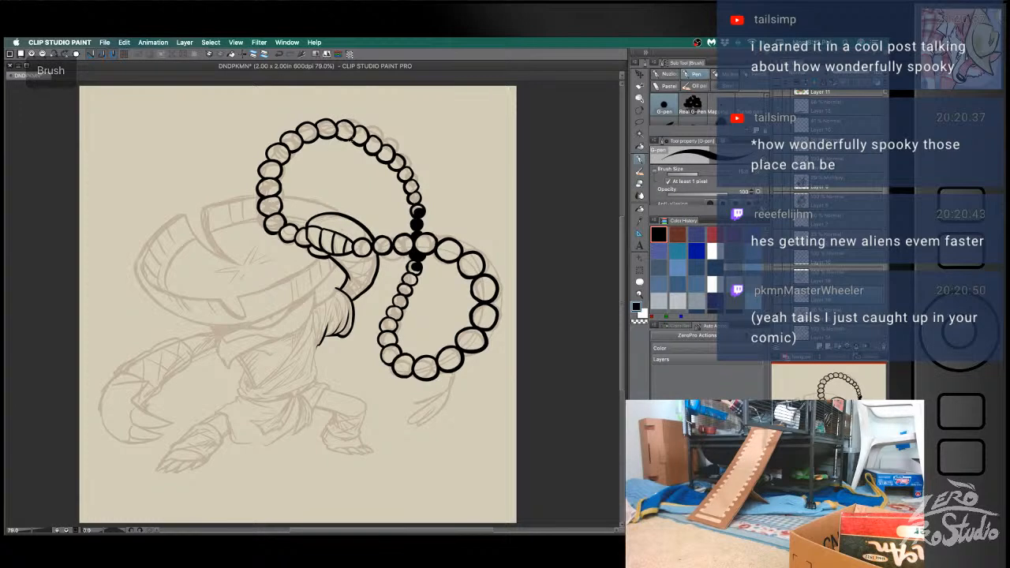
# - Ink the small hooked notch on the front of the hat's rim, retrying the strokes
pyautogui.hotkey('ctrl', 'z')
pyautogui.press('h')
pyautogui.press('b')
pyautogui.moveTo(218, 301)
pyautogui.mouseDown()
pyautogui.moveTo(245, 314)
pyautogui.moveTo(248, 299)
pyautogui.moveTo(246, 312)
pyautogui.moveTo(236, 297)
pyautogui.moveTo(234, 317)
pyautogui.mouseUp()
pyautogui.press('super+z')
pyautogui.press('super+z')
pyautogui.press('super+z')
pyautogui.press('super+z')
pyautogui.press('super+z')
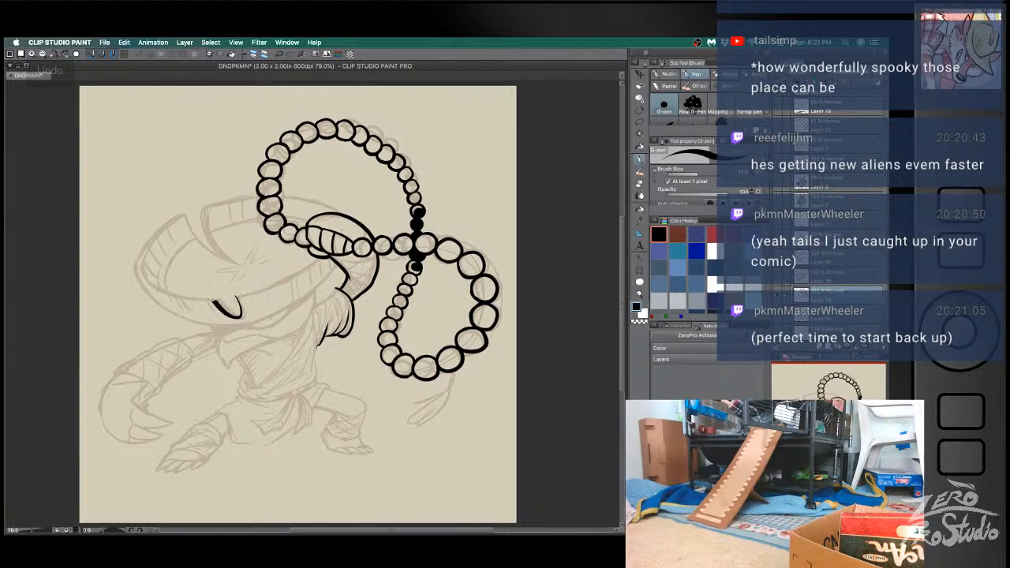
# - Ink the inner rim line from the notch around to the hat's far-left side, retrying its joins
pyautogui.moveTo(213, 301)
pyautogui.mouseDown()
pyautogui.moveTo(162, 288)
pyautogui.moveTo(146, 241)
pyautogui.mouseUp()
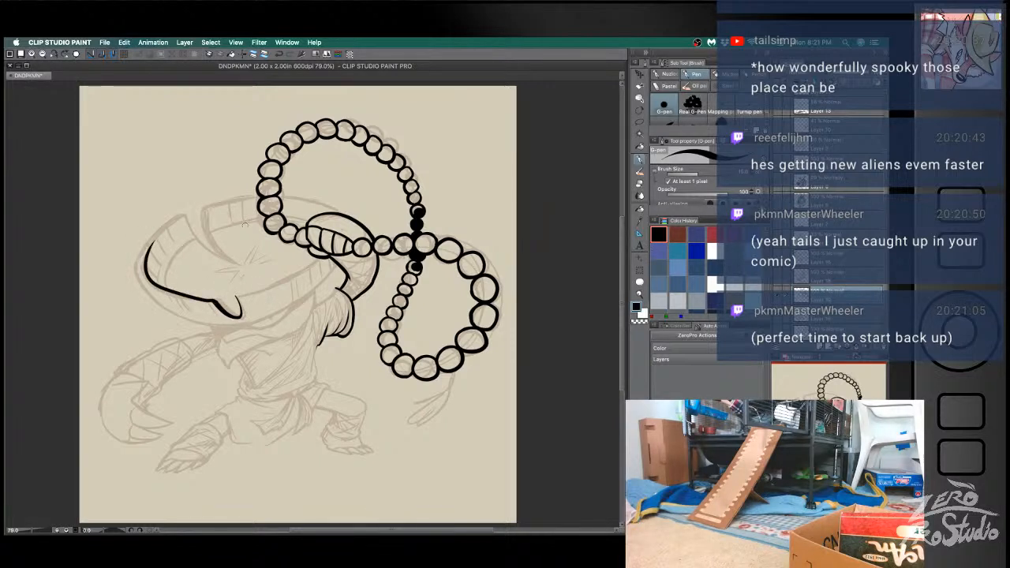
pyautogui.press('super+z')
pyautogui.moveTo(207, 300)
pyautogui.mouseDown()
pyautogui.moveTo(149, 238)
pyautogui.moveTo(221, 298)
pyautogui.mouseUp()
pyautogui.press('super+z')
pyautogui.press('super+z')
pyautogui.moveTo(168, 226)
pyautogui.mouseDown()
pyautogui.moveTo(180, 297)
pyautogui.moveTo(220, 280)
pyautogui.moveTo(146, 245)
pyautogui.moveTo(217, 301)
pyautogui.mouseUp()
# - Ink the hat's upper-left outer edge up to the pointed tip beside the split
pyautogui.press('super+z')
pyautogui.press('super+z')
pyautogui.press('super+z')
pyautogui.moveTo(136, 261)
pyautogui.mouseDown()
pyautogui.moveTo(146, 238)
pyautogui.moveTo(183, 213)
pyautogui.mouseUp()
# - Ink the left edge of the split from the pointed tip down into the hat
pyautogui.press('super+z')
pyautogui.moveTo(134, 261)
pyautogui.mouseDown()
pyautogui.moveTo(187, 213)
pyautogui.moveTo(206, 246)
pyautogui.mouseUp()
pyautogui.press('super+z')
pyautogui.moveTo(187, 213)
pyautogui.mouseDown()
pyautogui.moveTo(198, 236)
pyautogui.moveTo(172, 212)
pyautogui.moveTo(130, 261)
pyautogui.moveTo(183, 211)
pyautogui.mouseUp()
# - Refine the point where the hat's split narrows, retouching it with the eraser and pen
pyautogui.press('super+z')
pyautogui.press('super+z')
pyautogui.moveTo(134, 273)
pyautogui.mouseDown()
pyautogui.moveTo(184, 212)
pyautogui.moveTo(196, 241)
pyautogui.moveTo(234, 261)
pyautogui.moveTo(206, 209)
pyautogui.moveTo(235, 263)
pyautogui.mouseUp()
pyautogui.press('super+z')
pyautogui.press('super+z')
pyautogui.press('e')
pyautogui.press('b')
pyautogui.press('super+z')
pyautogui.press('super+z')
pyautogui.press('super+z')
pyautogui.press('e')
pyautogui.press('b')
pyautogui.press('super+z')
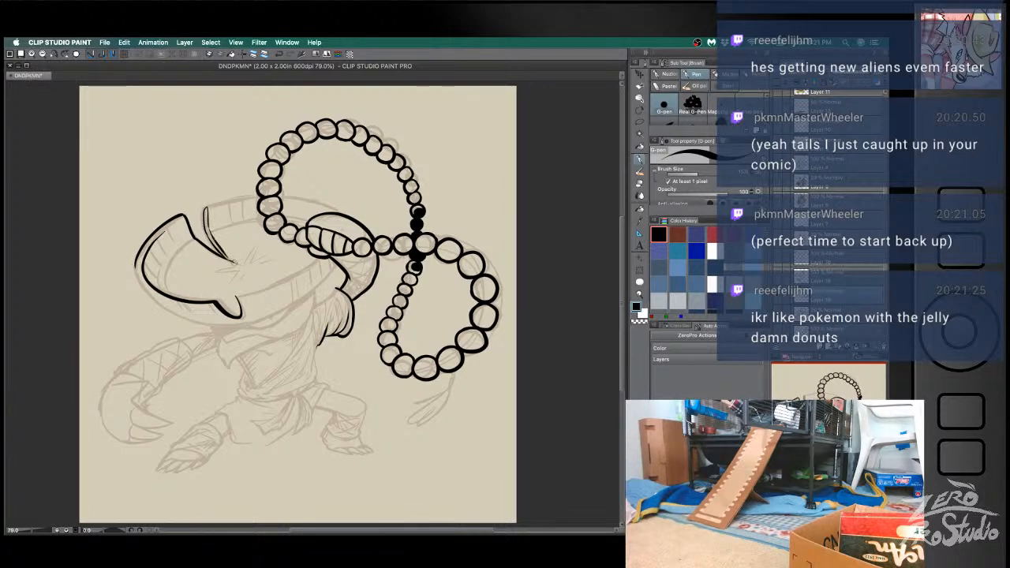
pyautogui.press('super+z')
pyautogui.press('e')
pyautogui.press('b')
pyautogui.press('super+z')
# - Redraw the right edge of the split from the rim down to its point
pyautogui.press('super+z')
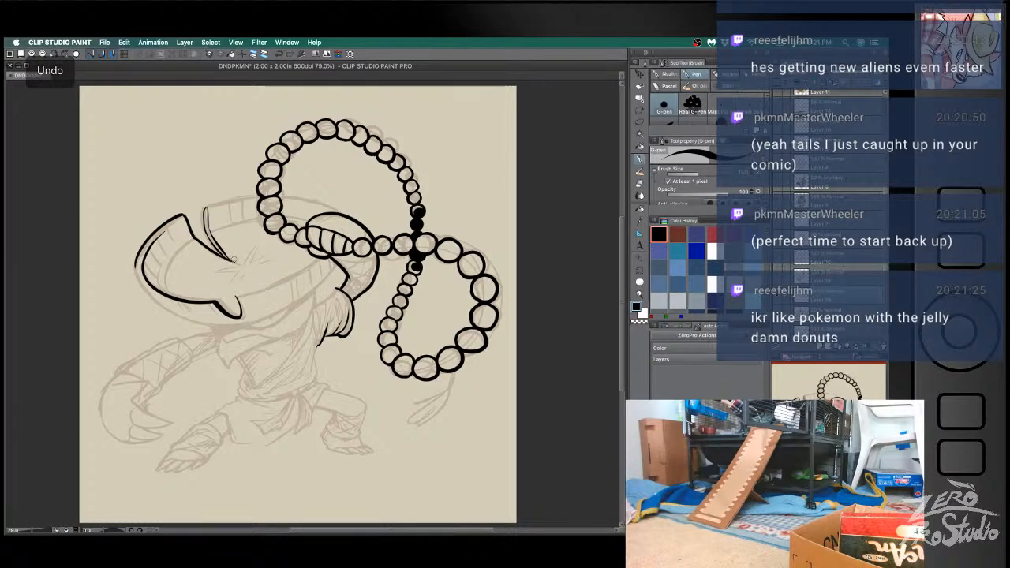
pyautogui.moveTo(205, 204); pyautogui.dragTo(213, 243)
pyautogui.press('super+z')
pyautogui.moveTo(203, 205); pyautogui.dragTo(212, 241)
pyautogui.moveTo(205, 206)
pyautogui.mouseDown()
pyautogui.moveTo(210, 240)
pyautogui.moveTo(232, 260)
pyautogui.mouseUp()
# - Ink the hat's back rim from the top of the split to the bead string
pyautogui.press('super+z')
pyautogui.press('super+z')
pyautogui.moveTo(205, 207); pyautogui.dragTo(265, 191)
pyautogui.press('super+z')
# - Add the back rim's inner line and continue the outer rim behind the bead loop toward the ribbed segment
pyautogui.press('super+z')
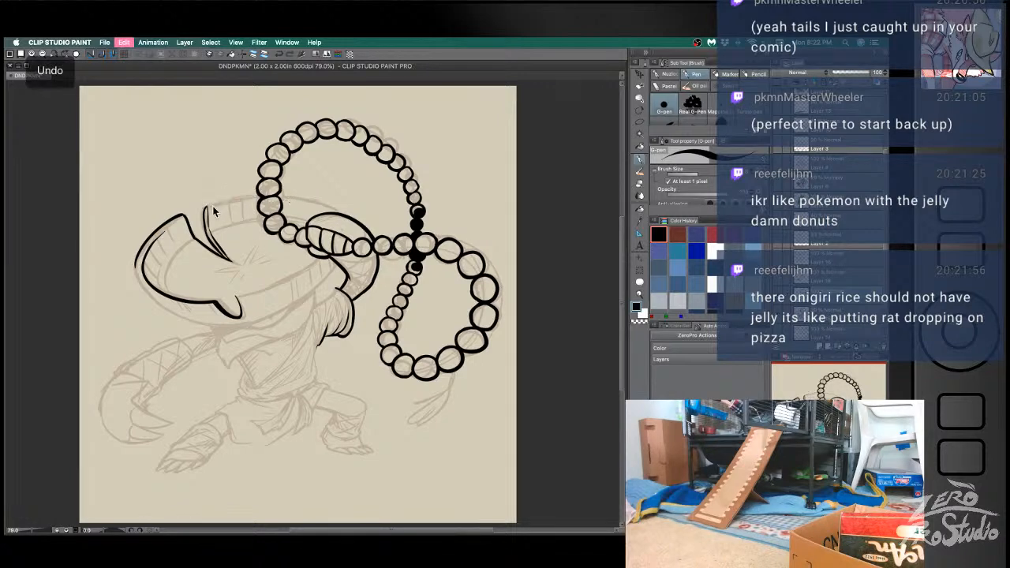
pyautogui.moveTo(204, 207); pyautogui.dragTo(263, 194)
pyautogui.moveTo(209, 232); pyautogui.dragTo(331, 214)
pyautogui.press('super+z')
pyautogui.moveTo(279, 195); pyautogui.dragTo(344, 216)
pyautogui.press('super+z')
pyautogui.moveTo(281, 195); pyautogui.dragTo(347, 215)
pyautogui.press('super+z')
pyautogui.moveTo(279, 194); pyautogui.dragTo(341, 213)
pyautogui.press('super+z')
pyautogui.moveTo(279, 194); pyautogui.dragTo(343, 217)
pyautogui.press('super+z')
pyautogui.moveTo(278, 194)
pyautogui.mouseDown()
pyautogui.moveTo(339, 215)
pyautogui.moveTo(316, 224)
pyautogui.mouseUp()
pyautogui.press('super+z')
# - Ink the curved inner line on the hat's left side from the split down toward the front rim
pyautogui.moveTo(180, 251); pyautogui.dragTo(170, 293)
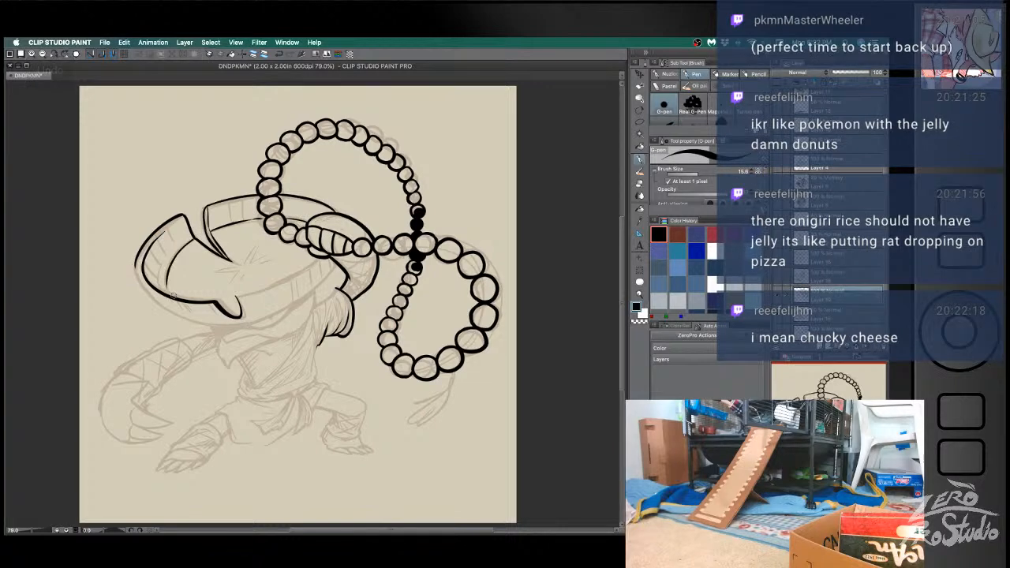
pyautogui.press('super+z')
pyautogui.moveTo(192, 238); pyautogui.dragTo(167, 294)
pyautogui.press('super+z')
pyautogui.moveTo(195, 237); pyautogui.dragTo(172, 292)
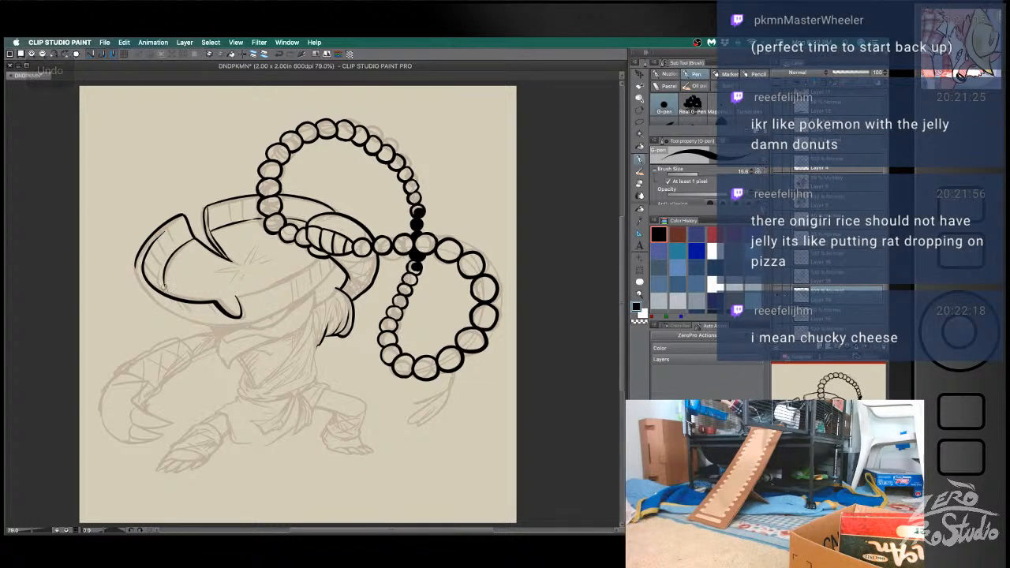
# - Ink the hat's lower-left outer edge and try extending it along the bottom toward the hair tuft
pyautogui.moveTo(135, 265)
pyautogui.mouseDown()
pyautogui.moveTo(208, 333)
pyautogui.moveTo(192, 324)
pyautogui.moveTo(295, 295)
pyautogui.mouseUp()
pyautogui.press('super+z')
pyautogui.moveTo(188, 321); pyautogui.dragTo(344, 279)
pyautogui.press('super+z')
pyautogui.moveTo(190, 322)
pyautogui.mouseDown()
pyautogui.moveTo(317, 292)
pyautogui.moveTo(337, 278)
pyautogui.mouseUp()
pyautogui.press('super+z')
pyautogui.moveTo(189, 320)
pyautogui.mouseDown()
pyautogui.moveTo(282, 311)
pyautogui.moveTo(339, 268)
pyautogui.moveTo(271, 316)
pyautogui.moveTo(340, 264)
pyautogui.moveTo(257, 319)
pyautogui.moveTo(340, 268)
pyautogui.mouseUp()
pyautogui.press('super+z')
# - Retry the hat's bottom edge as a single curve from the lower left up to its right end
pyautogui.press('super+z')
pyautogui.press('super+z')
pyautogui.moveTo(191, 323)
pyautogui.mouseDown()
pyautogui.moveTo(219, 325)
pyautogui.moveTo(324, 268)
pyautogui.mouseUp()
pyautogui.press('super+z')
pyautogui.moveTo(185, 320); pyautogui.dragTo(279, 312)
pyautogui.press('super+z')
pyautogui.moveTo(184, 321)
pyautogui.mouseDown()
pyautogui.moveTo(257, 315)
pyautogui.moveTo(343, 260)
pyautogui.mouseUp()
# - Ink the hat's bottom edge in one curve from its right end back to the lower left
pyautogui.press('super+z')
pyautogui.moveTo(186, 321)
pyautogui.mouseDown()
pyautogui.moveTo(340, 266)
pyautogui.moveTo(297, 304)
pyautogui.moveTo(174, 321)
pyautogui.mouseUp()
pyautogui.press('super+z')
pyautogui.press('super+z')
pyautogui.moveTo(337, 265)
pyautogui.mouseDown()
pyautogui.moveTo(319, 285)
pyautogui.moveTo(175, 322)
pyautogui.mouseUp()
pyautogui.press('super+z')
pyautogui.moveTo(338, 265); pyautogui.dragTo(179, 321)
pyautogui.press('super+z')
pyautogui.moveTo(336, 266)
pyautogui.mouseDown()
pyautogui.moveTo(237, 323)
pyautogui.moveTo(181, 322)
pyautogui.mouseUp()
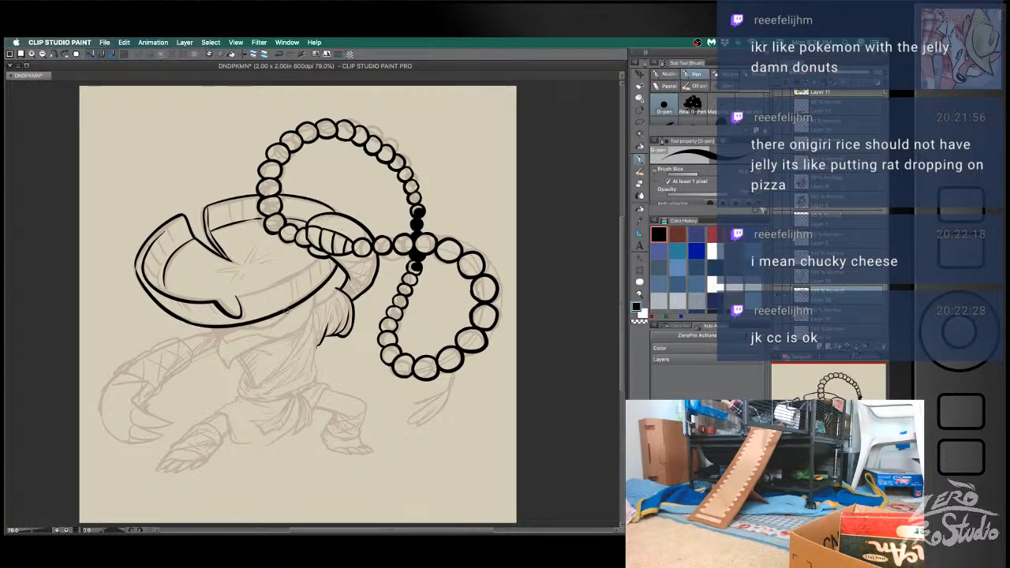
pyautogui.press('super+z')
# - Clean up the join on the hat's lower-left edge with the eraser and redraw it with the pen
pyautogui.press('e')
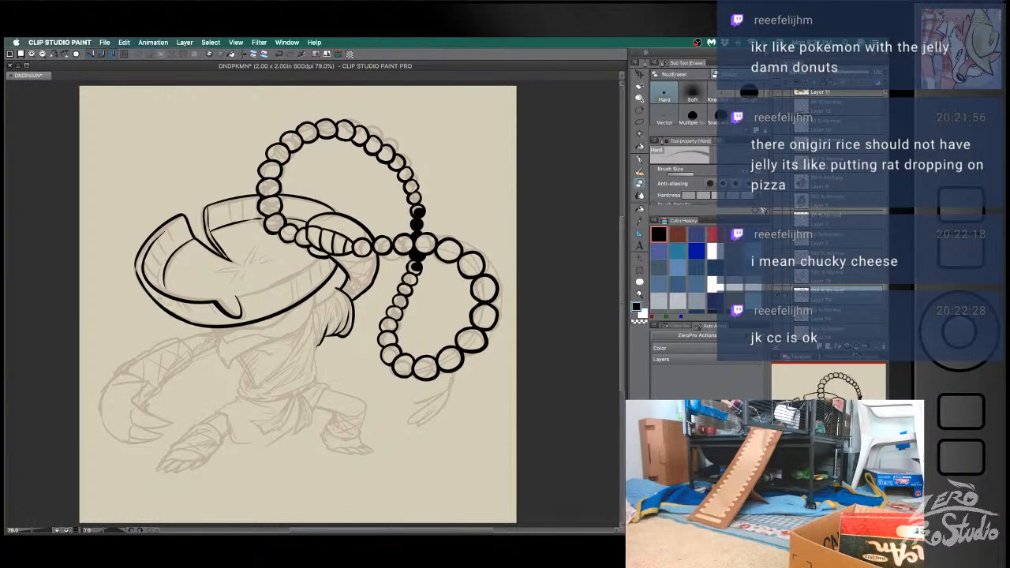
pyautogui.press('super+z')
pyautogui.press('super+z')
pyautogui.moveTo(186, 319); pyautogui.dragTo(160, 297)
pyautogui.press('super+z')
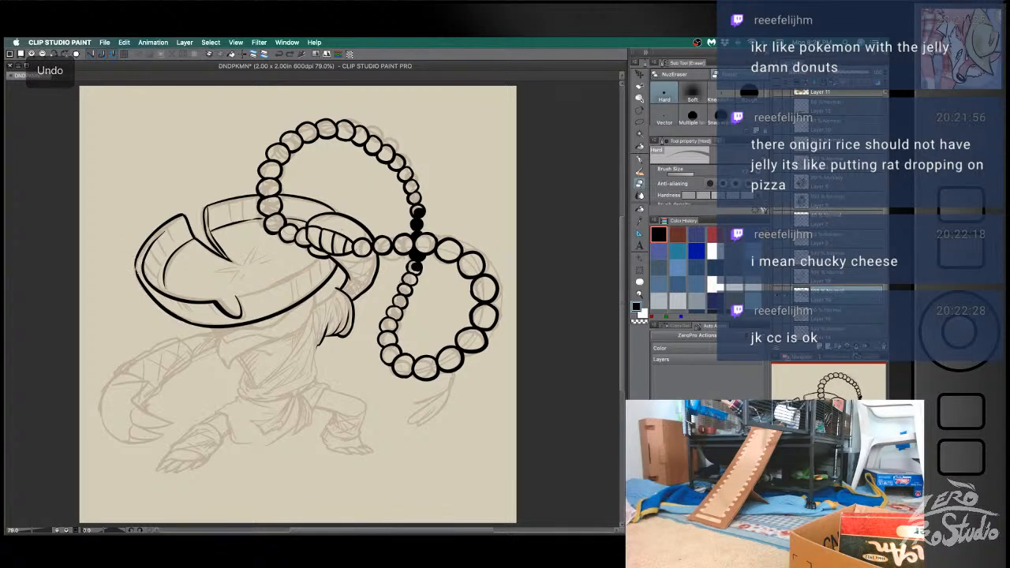
pyautogui.moveTo(145, 285); pyautogui.dragTo(179, 313)
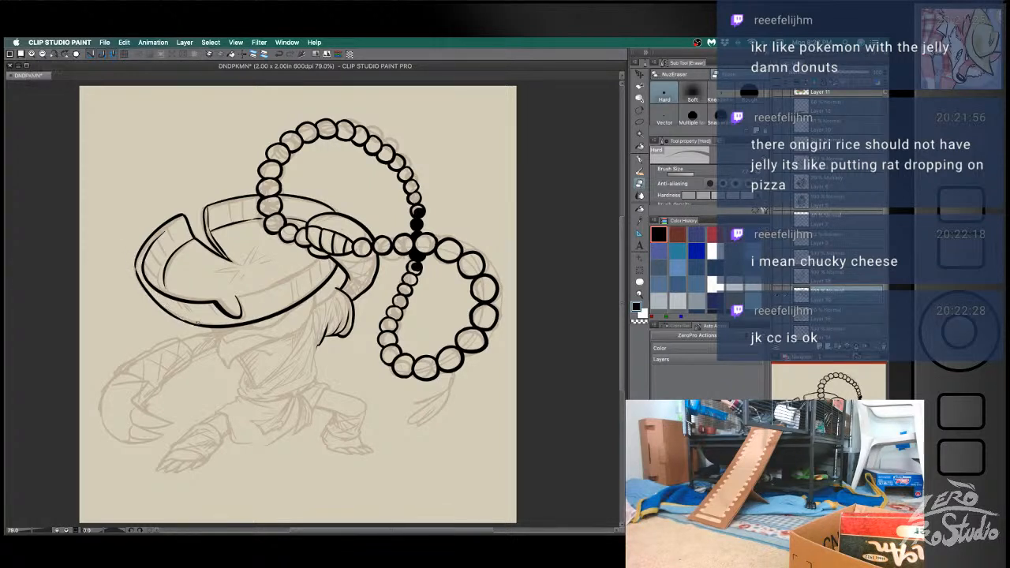
pyautogui.press('super+z')
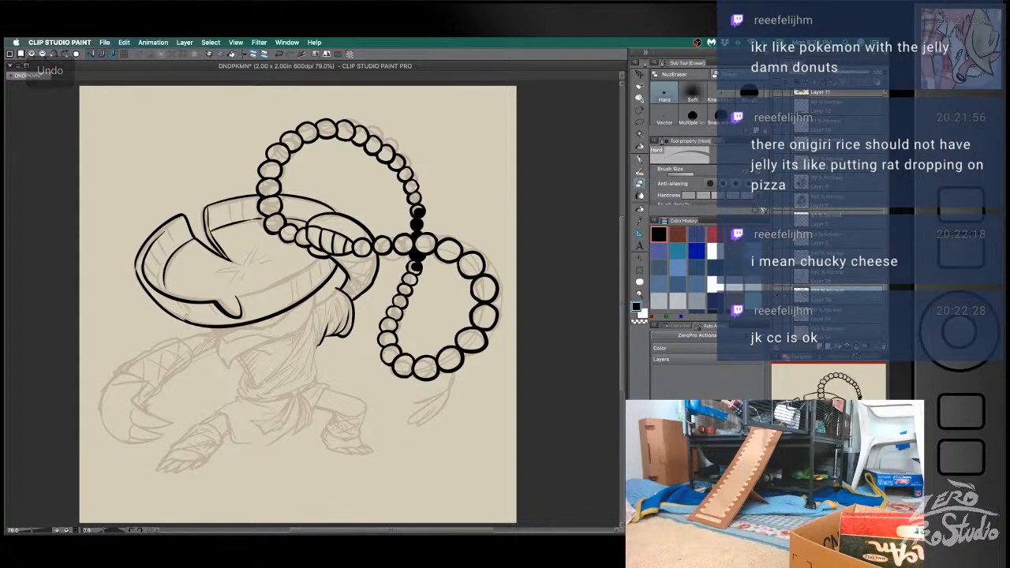
pyautogui.press('b')
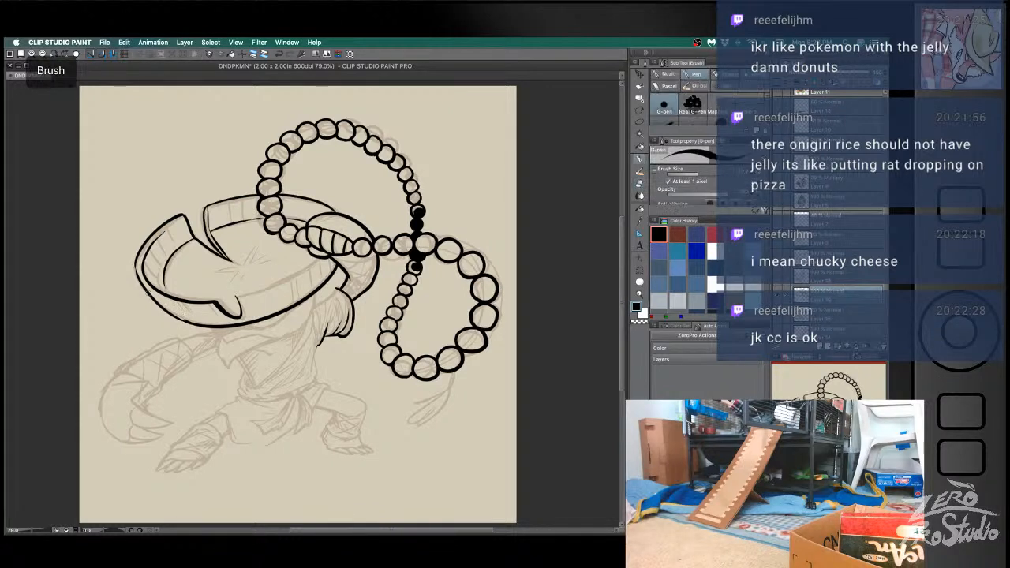
pyautogui.press('super+z')
pyautogui.moveTo(150, 295); pyautogui.dragTo(189, 323)
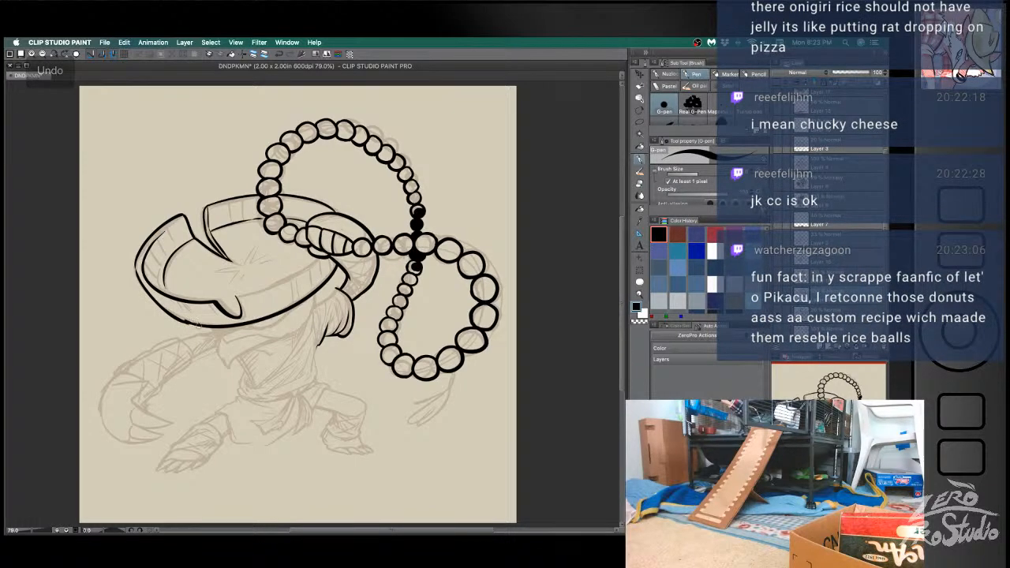
pyautogui.press('super+z')
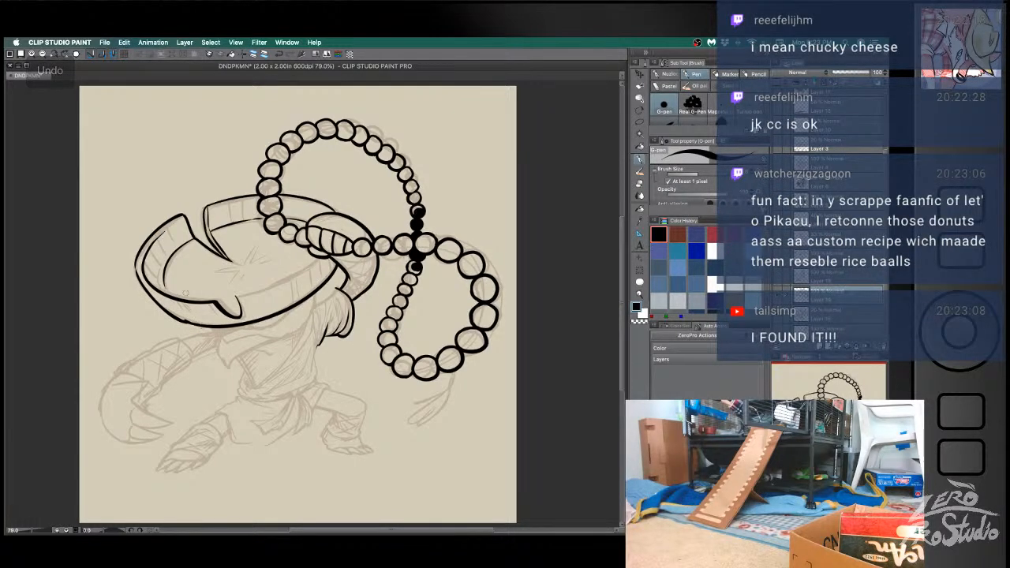
# - Undo the last pen strokes and trim the outer edge of the hat's left half with the eraser
pyautogui.press('super+z')
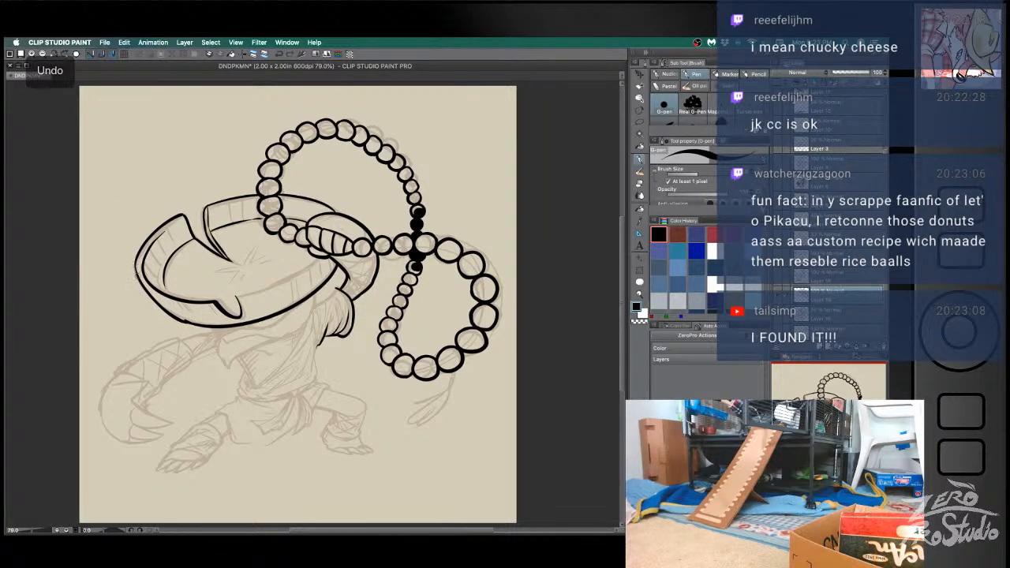
pyautogui.press('e')
pyautogui.press('super+z')
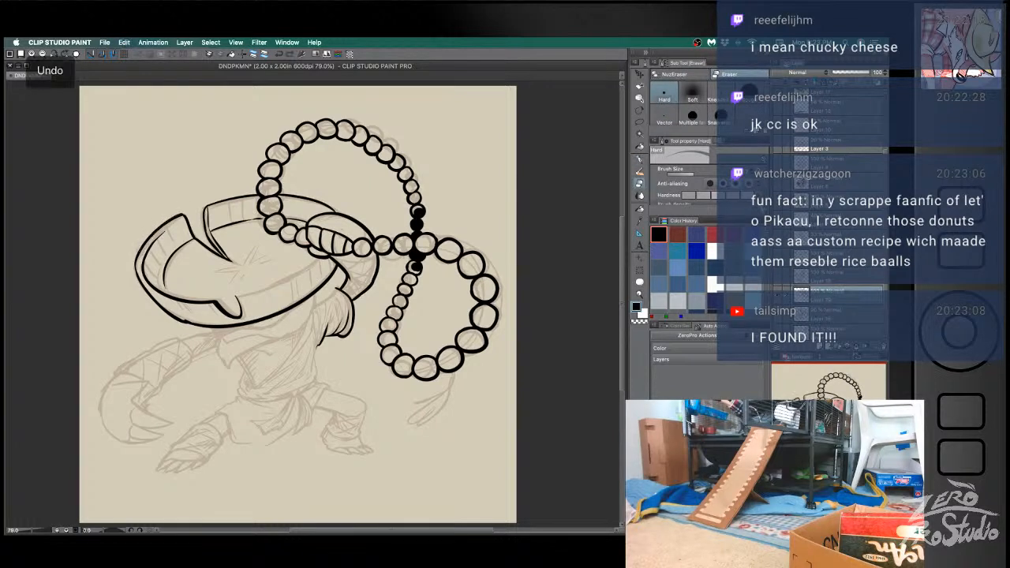
pyautogui.moveTo(131, 265); pyautogui.dragTo(189, 212)
pyautogui.press('super+z')
pyautogui.moveTo(133, 263); pyautogui.dragTo(188, 205)
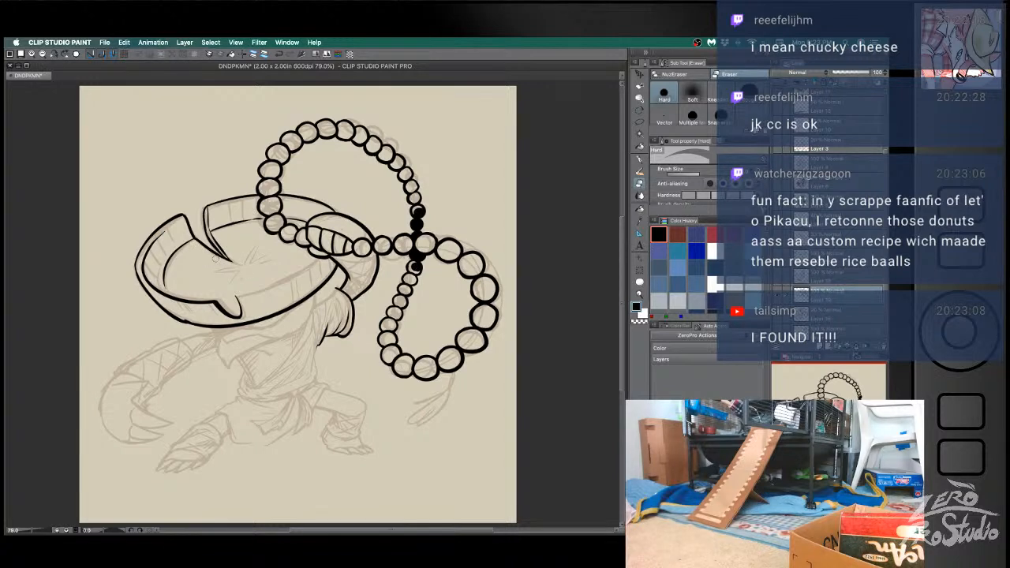
# - Ink the radiating crease lines at the hat's centre and the inner rim line along its lower-right side
pyautogui.press('p')
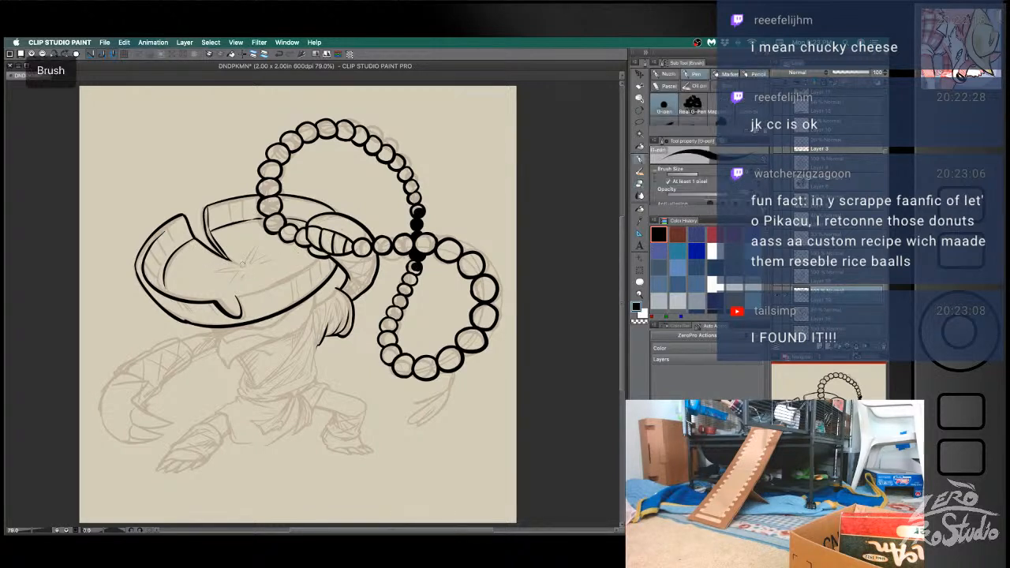
pyautogui.moveTo(246, 250)
pyautogui.mouseDown()
pyautogui.moveTo(240, 260)
pyautogui.moveTo(269, 250)
pyautogui.moveTo(255, 242)
pyautogui.moveTo(277, 261)
pyautogui.mouseUp()
pyautogui.press('super+z')
pyautogui.press('super+z')
pyautogui.moveTo(196, 263)
pyautogui.mouseDown()
pyautogui.moveTo(241, 262)
pyautogui.moveTo(217, 279)
pyautogui.moveTo(234, 267)
pyautogui.moveTo(319, 259)
pyautogui.moveTo(232, 295)
pyautogui.mouseUp()
pyautogui.press('super+z')
pyautogui.press('super+z')
pyautogui.press('super+z')
pyautogui.press('super+z')
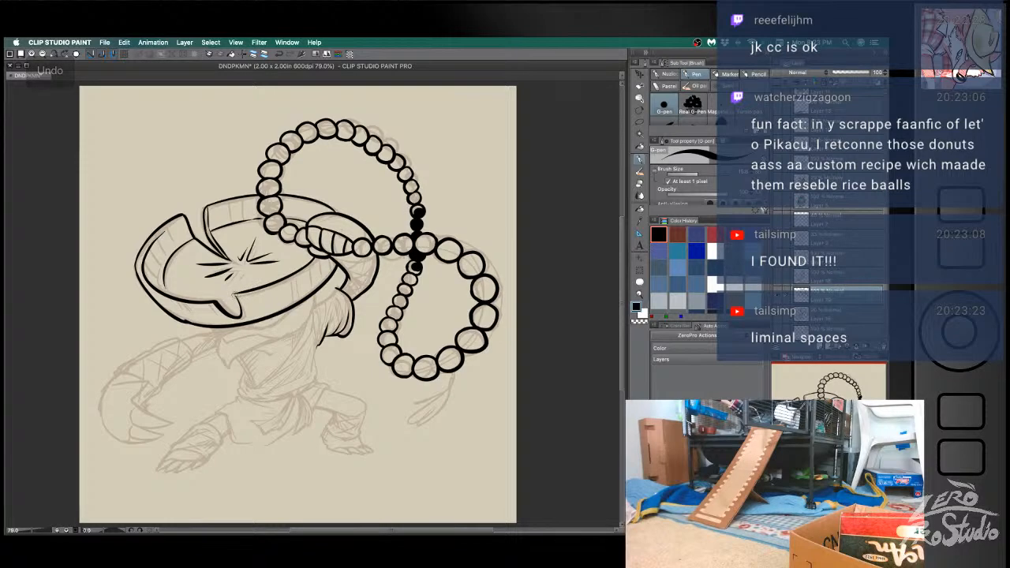
# - Try short hatch marks on the hat's lower-right rim, undo them and save the document
pyautogui.press('e')
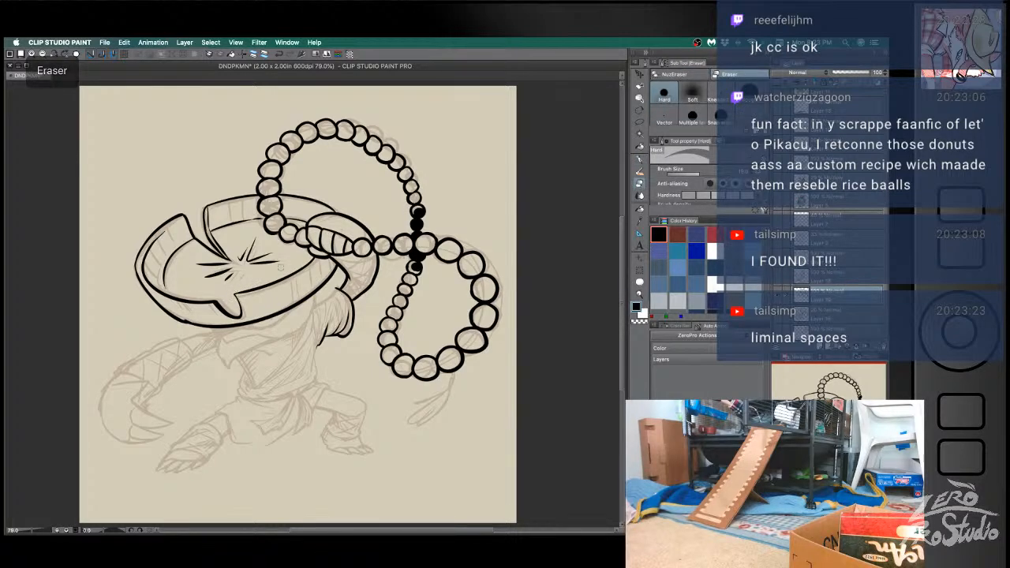
pyautogui.press('b')
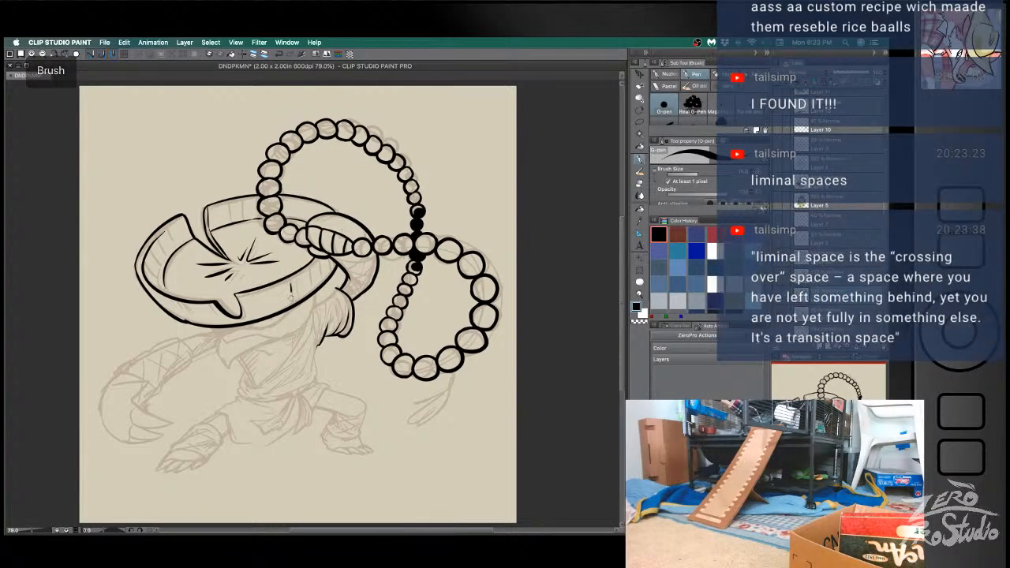
pyautogui.press('super+z')
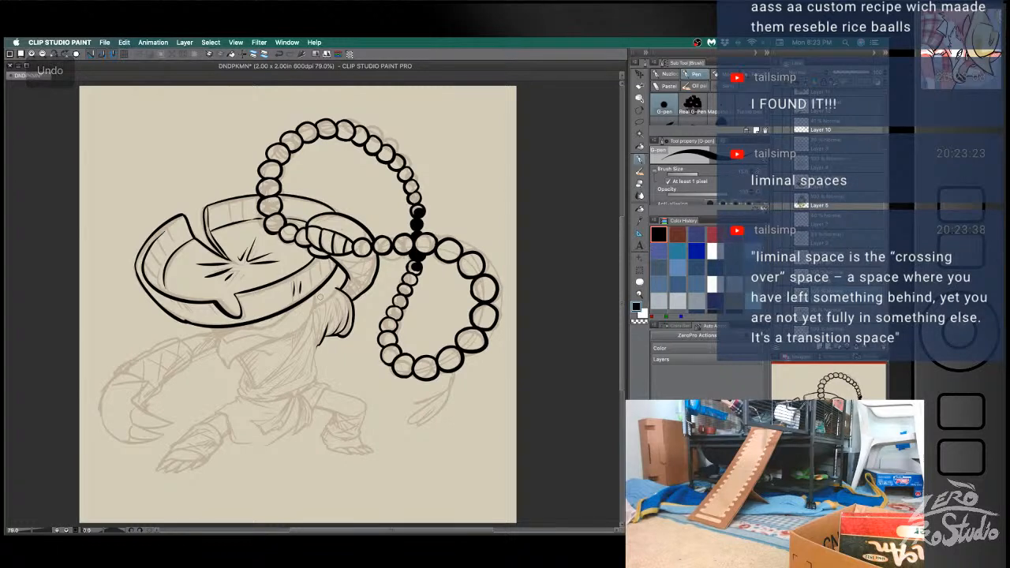
pyautogui.press('super+z')
pyautogui.press('super+s')
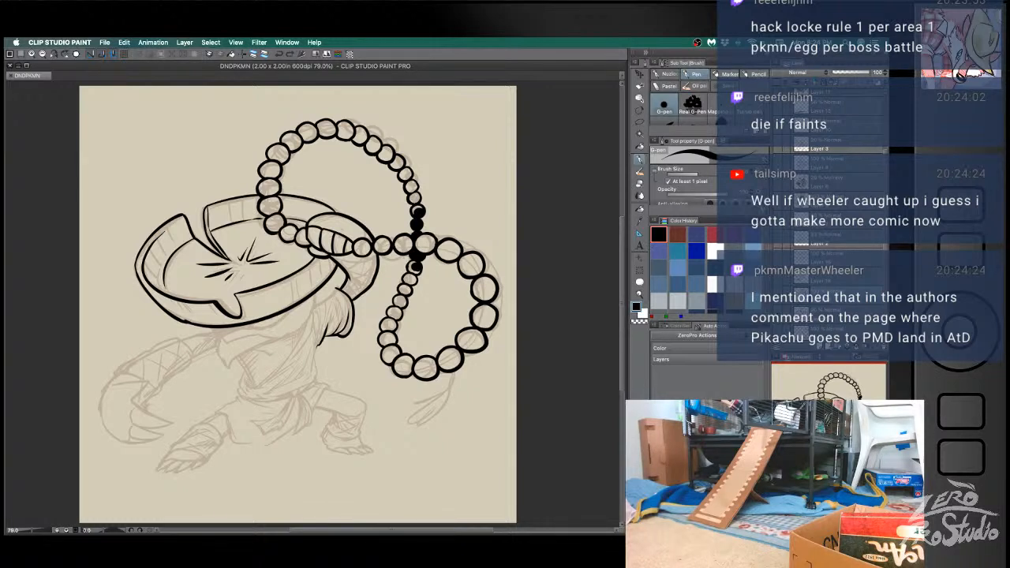
# - Retouch the small beads of the upper loop just above the solid black knot beads
pyautogui.click(566, 197)
pyautogui.press('b')
pyautogui.moveTo(409, 179); pyautogui.dragTo(419, 190)
pyautogui.press('super+z')
pyautogui.press('super+z')
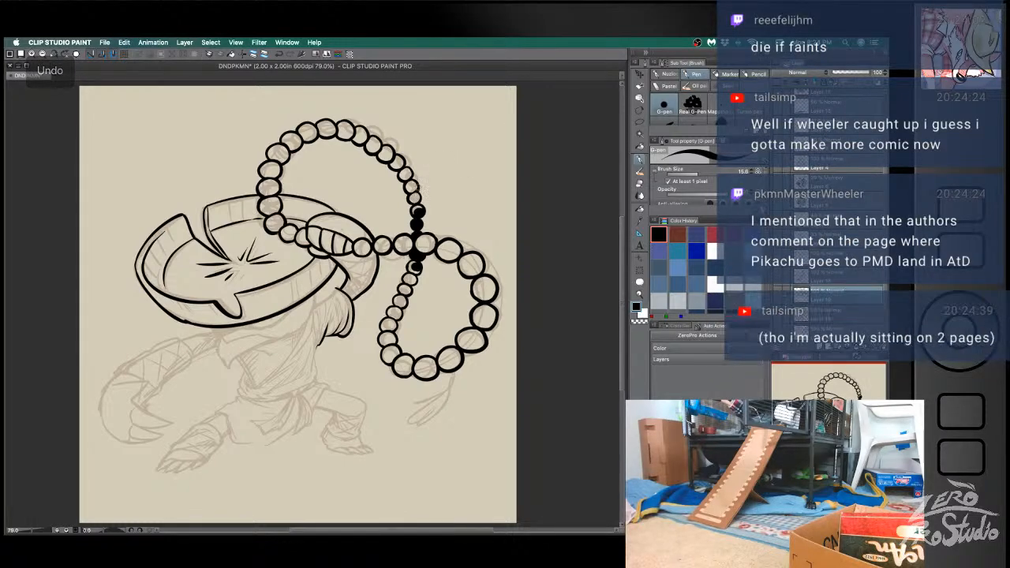
pyautogui.press('super+z')
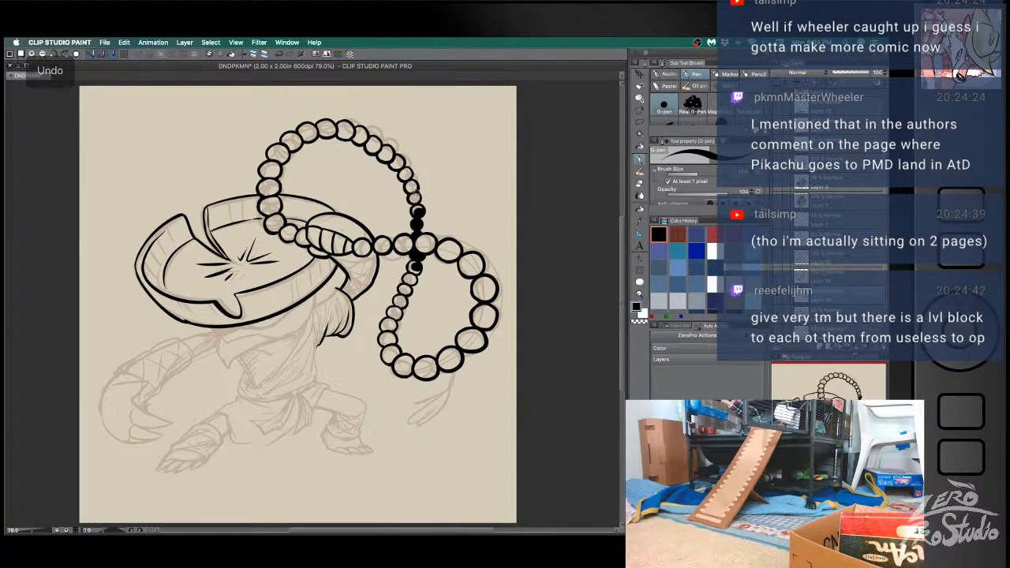
pyautogui.press('e')
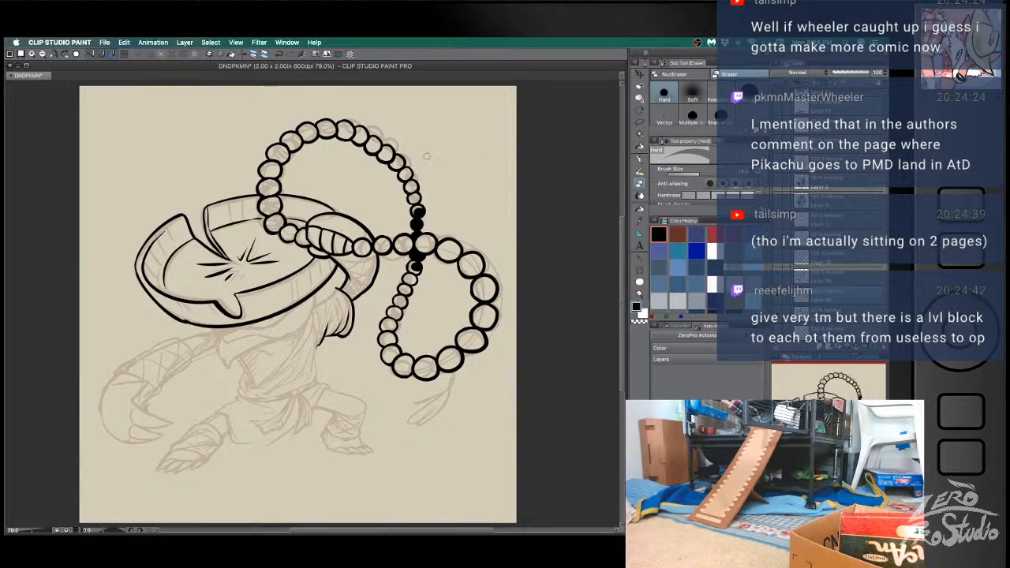
# - Ink the fighter's collar beneath the hat, from the right shoulder around to its pointed left corner
pyautogui.moveTo(430, 402); pyautogui.dragTo(405, 343)
pyautogui.press('p')
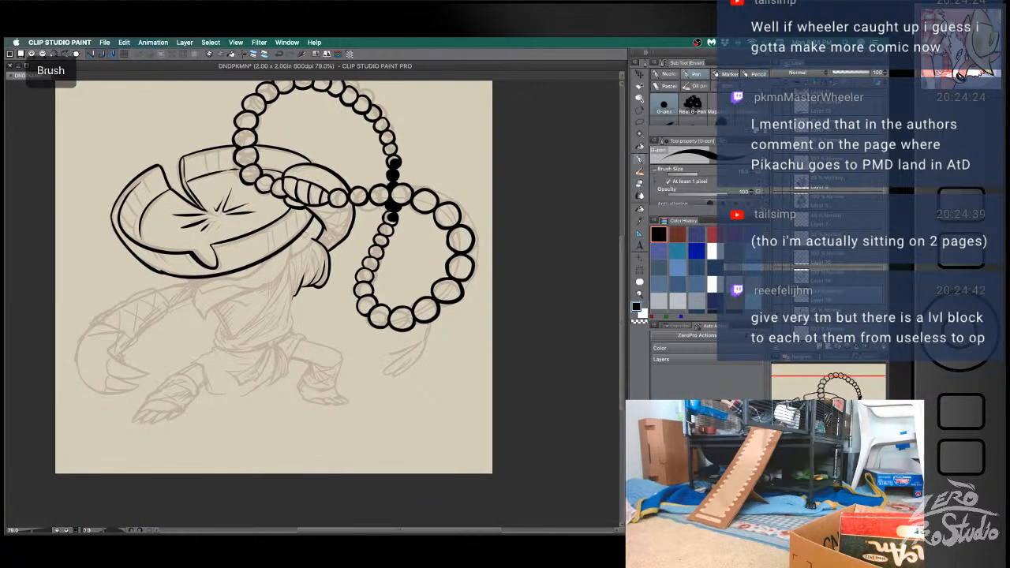
pyautogui.moveTo(292, 241)
pyautogui.mouseDown()
pyautogui.moveTo(267, 288)
pyautogui.moveTo(229, 301)
pyautogui.mouseUp()
pyautogui.press('super+z')
pyautogui.moveTo(293, 243); pyautogui.dragTo(250, 288)
pyautogui.moveTo(190, 276)
pyautogui.mouseDown()
pyautogui.moveTo(199, 311)
pyautogui.moveTo(213, 316)
pyautogui.moveTo(204, 315)
pyautogui.moveTo(212, 306)
pyautogui.moveTo(256, 288)
pyautogui.mouseUp()
pyautogui.moveTo(194, 287); pyautogui.dragTo(251, 288)
pyautogui.press('super+z')
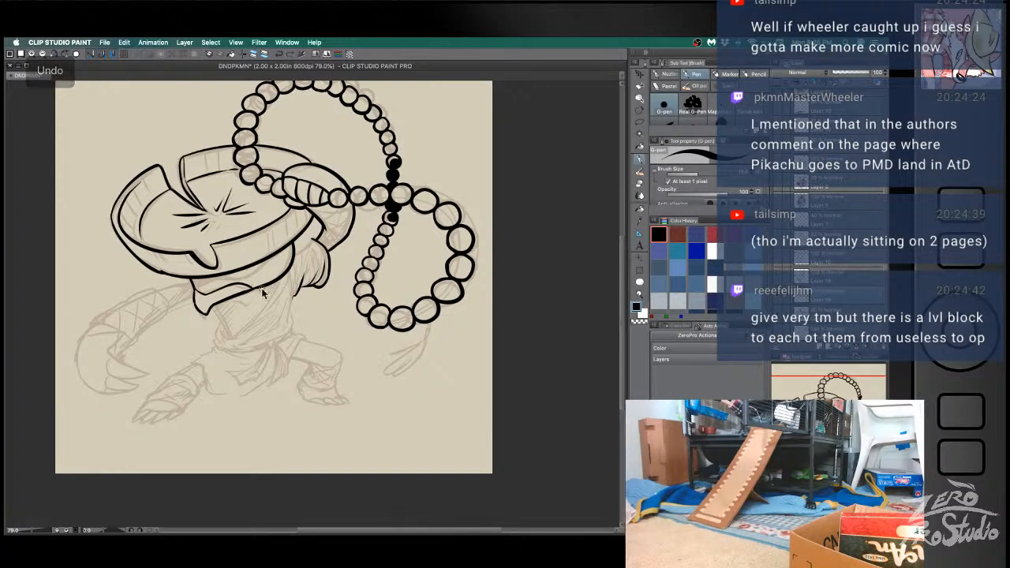
# - Tidy the collar's left corner and fill in the dark shadow between the hat's underside and the collar
pyautogui.moveTo(196, 306)
pyautogui.mouseDown()
pyautogui.moveTo(194, 295)
pyautogui.moveTo(197, 306)
pyautogui.mouseUp()
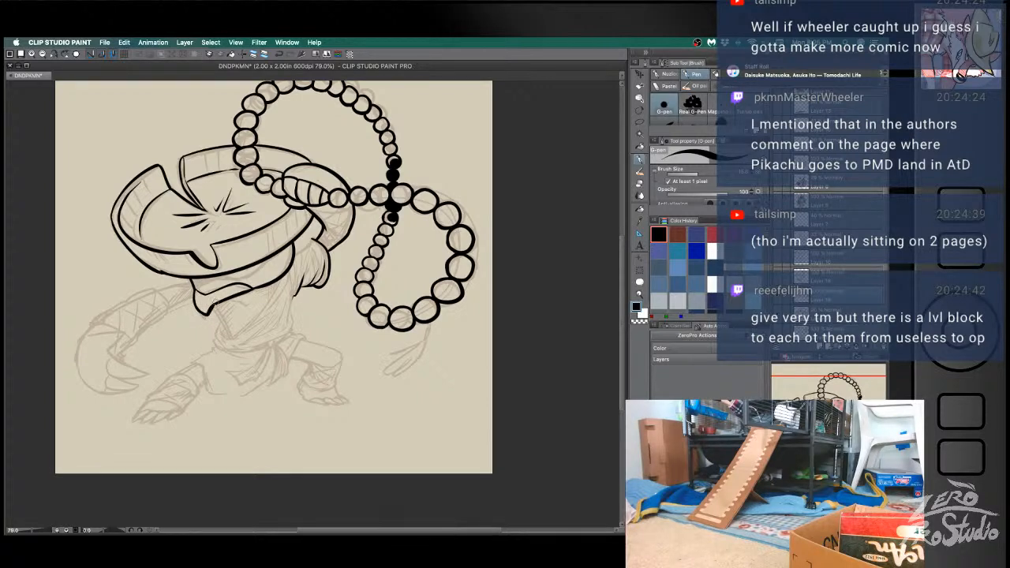
pyautogui.press('super+z')
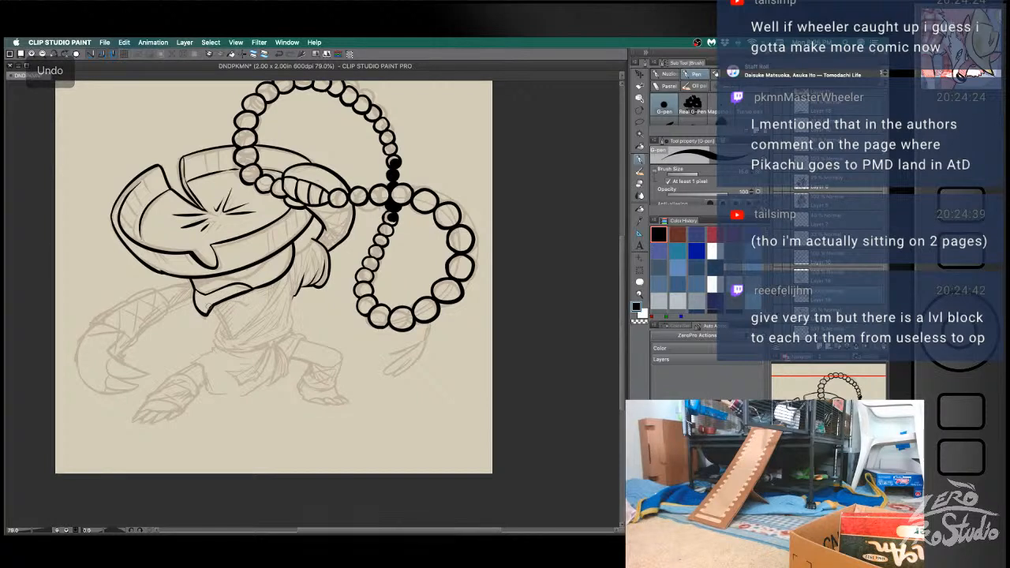
pyautogui.press('e')
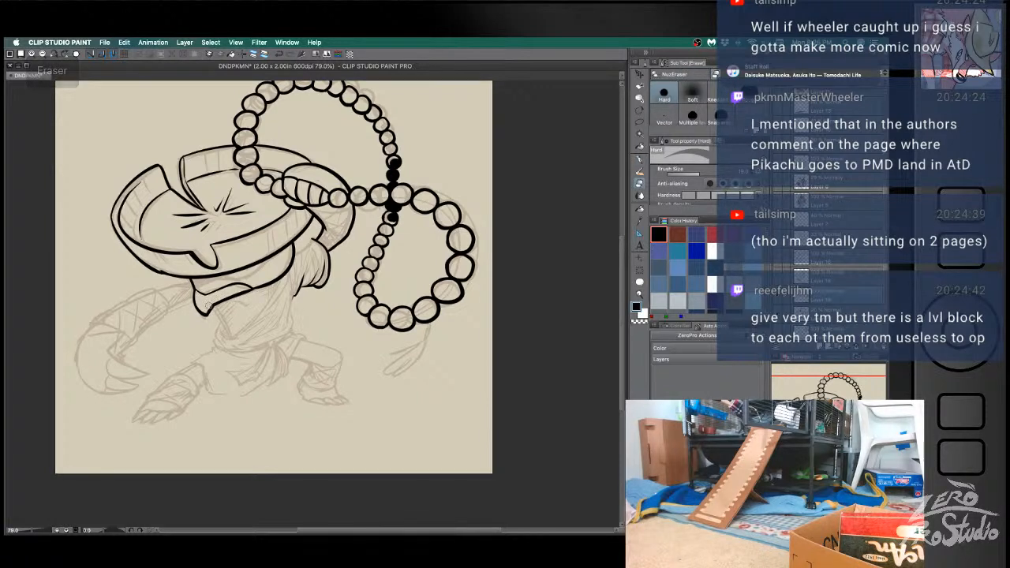
pyautogui.press('b')
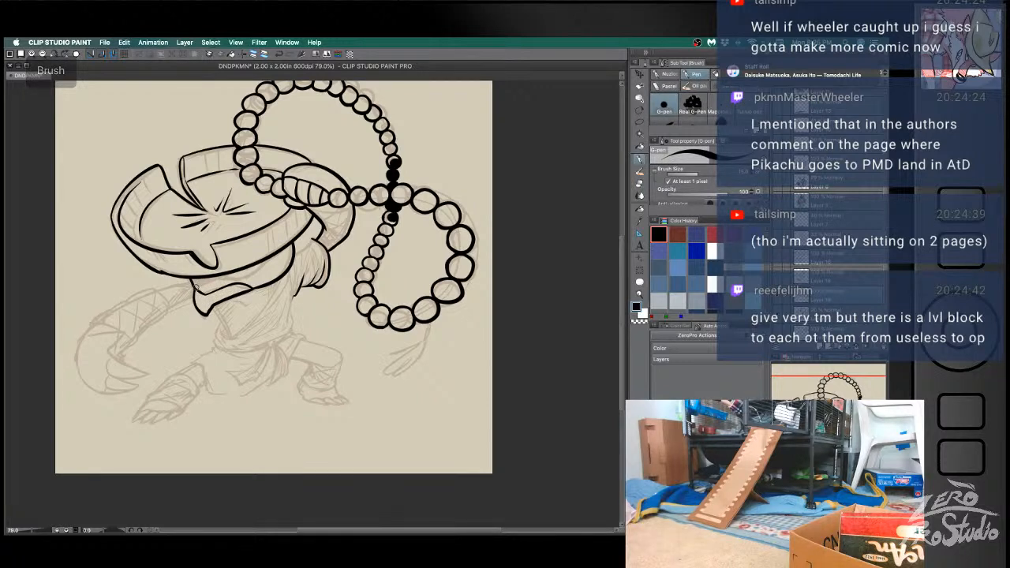
pyautogui.press('super+z')
pyautogui.moveTo(214, 277)
pyautogui.mouseDown()
pyautogui.moveTo(247, 280)
pyautogui.moveTo(281, 252)
pyautogui.mouseUp()
pyautogui.press('super+z')
pyautogui.moveTo(219, 276)
pyautogui.mouseDown()
pyautogui.moveTo(247, 275)
pyautogui.moveTo(193, 279)
pyautogui.mouseUp()
pyautogui.press('super+z')
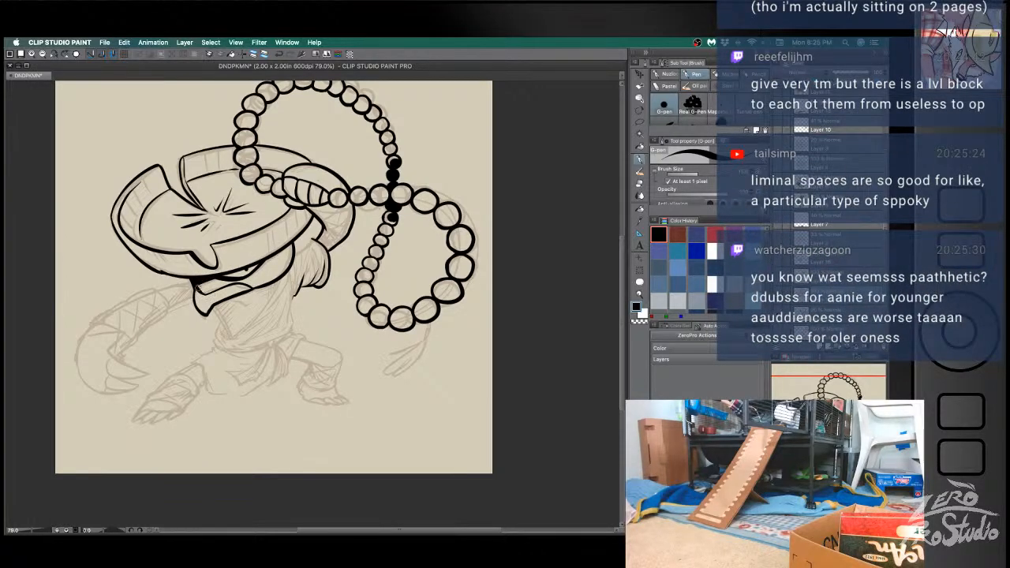
# - Ink the shoulder line below the hat and the pointed robe flap hanging beneath the collar
pyautogui.moveTo(294, 256); pyautogui.dragTo(311, 236)
pyautogui.moveTo(279, 284); pyautogui.dragTo(246, 328)
pyautogui.press('super+z')
pyautogui.moveTo(278, 280)
pyautogui.mouseDown()
pyautogui.moveTo(230, 337)
pyautogui.moveTo(216, 314)
pyautogui.moveTo(232, 337)
pyautogui.mouseUp()
pyautogui.press('super+z')
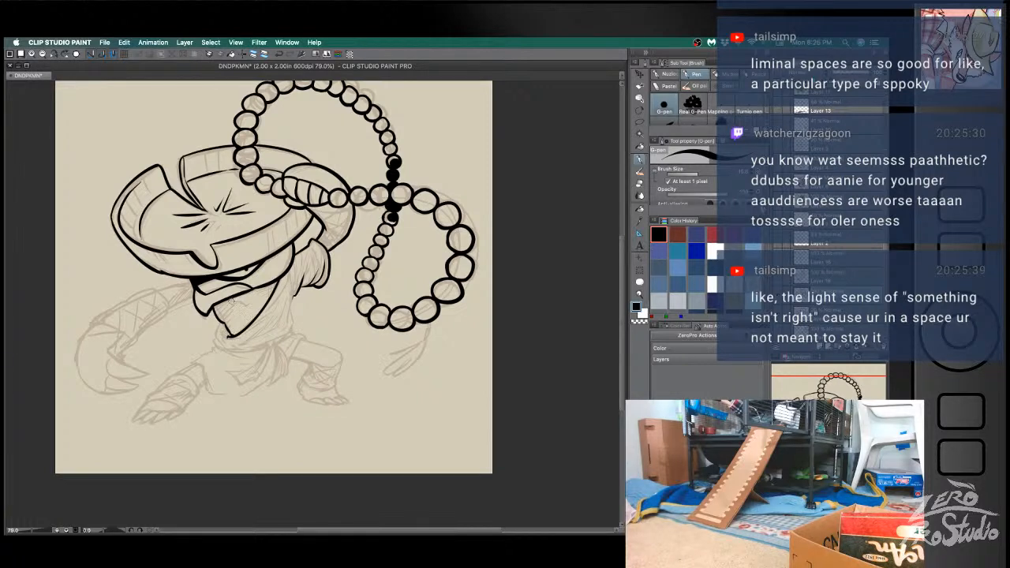
pyautogui.press('super+z')
pyautogui.press('super+z')
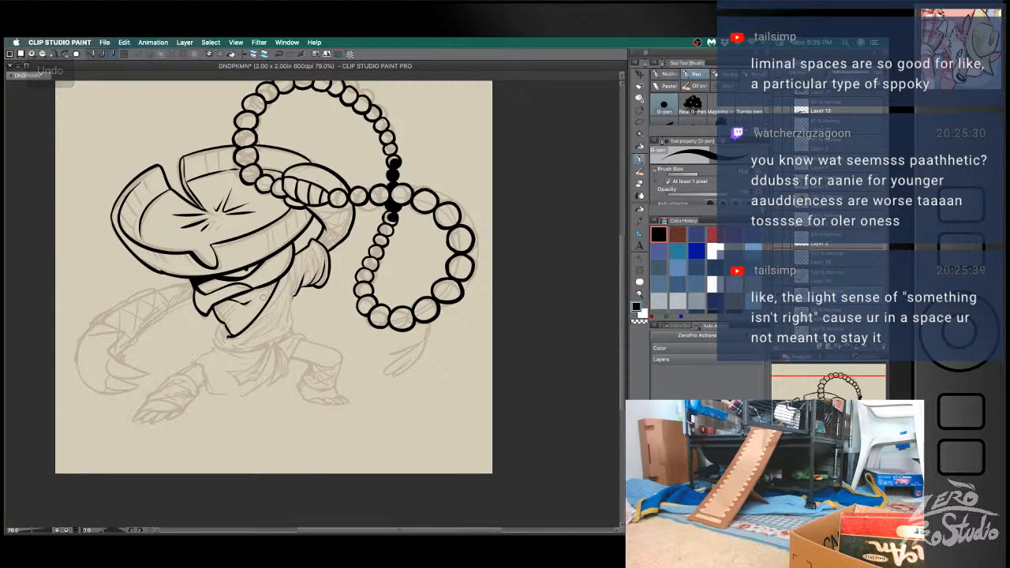
# - Ink the first cloth folds on the torso around the lower edge of the pointed flap
pyautogui.moveTo(218, 318)
pyautogui.mouseDown()
pyautogui.moveTo(224, 348)
pyautogui.moveTo(212, 345)
pyautogui.moveTo(254, 354)
pyautogui.moveTo(241, 354)
pyautogui.moveTo(275, 312)
pyautogui.mouseUp()
pyautogui.press('super+z')
pyautogui.press('super+z')
pyautogui.press('b')
# - Ink the diagonal robe folds running across the lower torso down to the waist
pyautogui.press('super+z')
pyautogui.press('super+z')
pyautogui.press('super+z')
pyautogui.press('super+z')
pyautogui.moveTo(245, 344)
pyautogui.mouseDown()
pyautogui.moveTo(271, 319)
pyautogui.moveTo(266, 334)
pyautogui.moveTo(280, 323)
pyautogui.moveTo(284, 296)
pyautogui.mouseUp()
pyautogui.press('super+z')
pyautogui.press('super+z')
pyautogui.press('super+z')
pyautogui.moveTo(269, 331)
pyautogui.mouseDown()
pyautogui.moveTo(287, 303)
pyautogui.moveTo(282, 311)
pyautogui.mouseUp()
pyautogui.press('super+z')
pyautogui.press('super+z')
pyautogui.press('super+z')
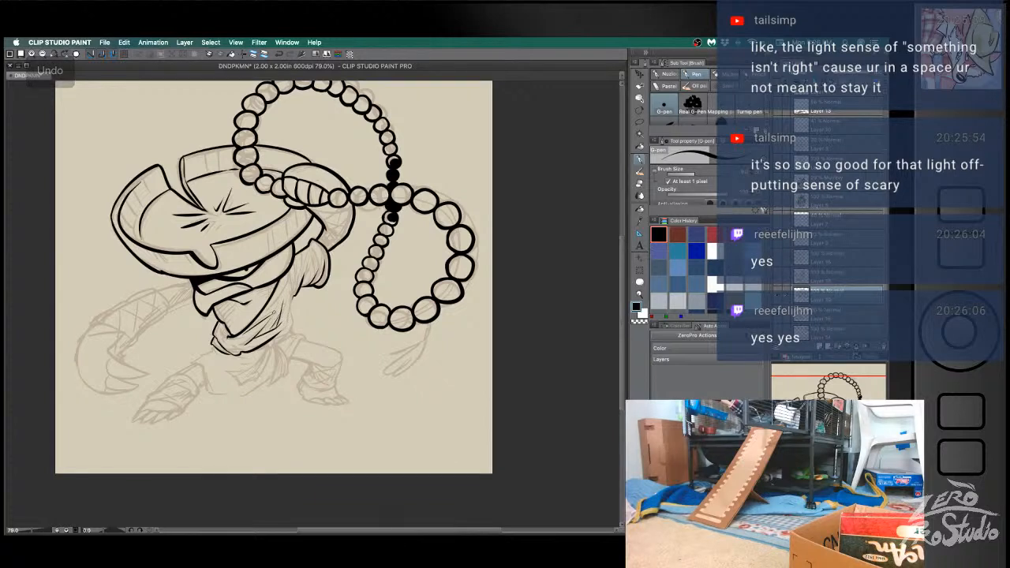
# - Ink the torso's right side from the armpit to the waist and close off the robe's waistline
pyautogui.moveTo(287, 276); pyautogui.dragTo(262, 314)
pyautogui.press('super+z')
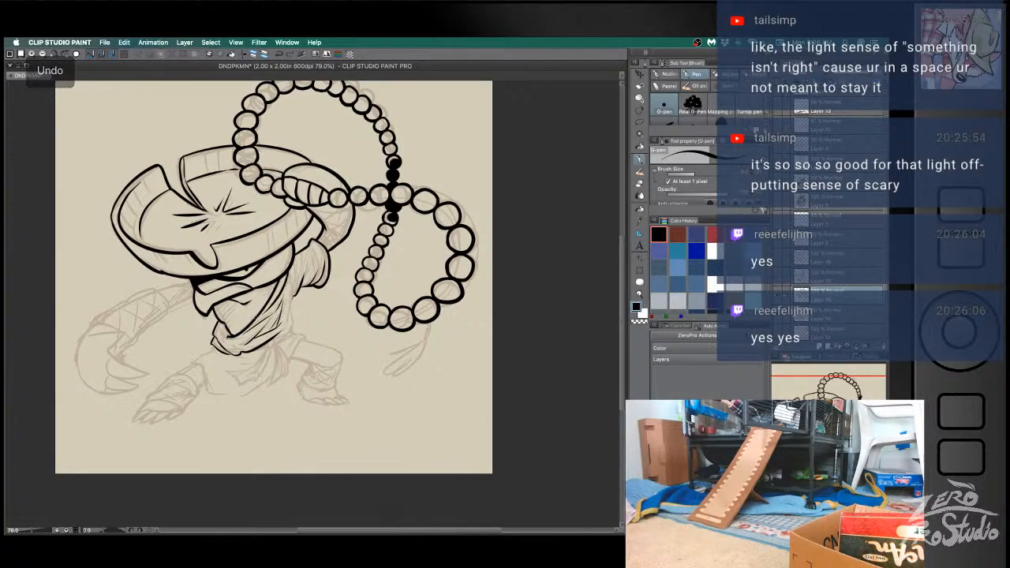
pyautogui.moveTo(293, 267)
pyautogui.mouseDown()
pyautogui.moveTo(289, 339)
pyautogui.moveTo(246, 351)
pyautogui.moveTo(290, 331)
pyautogui.mouseUp()
pyautogui.press('super+z')
pyautogui.press('super+z')
pyautogui.press('super+z')
pyautogui.press('super+z')
pyautogui.press('super+z')
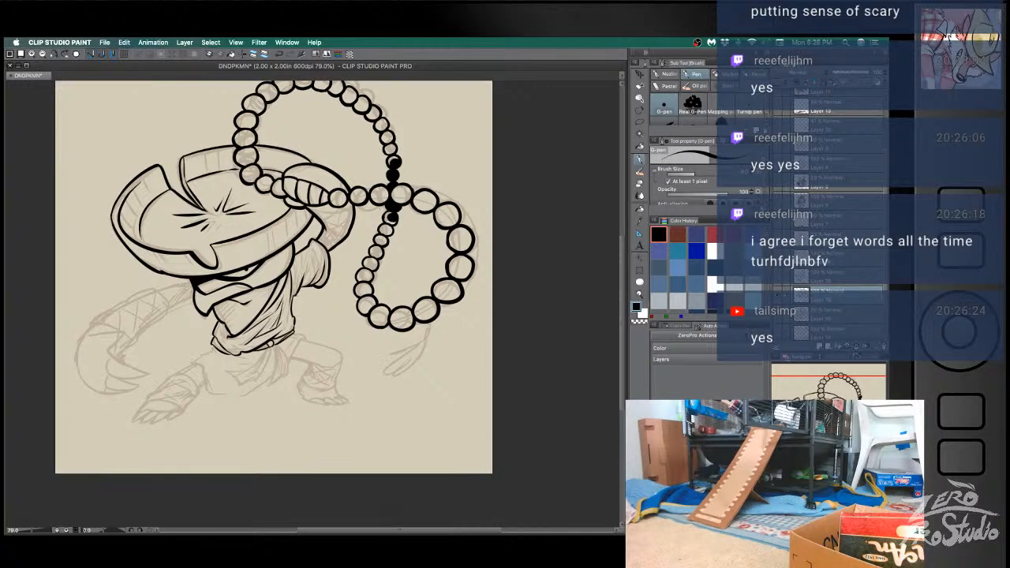
# - Ink the fold lines on the raised arm's sleeve, redoing strokes until they follow the sketch
pyautogui.moveTo(299, 260)
pyautogui.mouseDown()
pyautogui.moveTo(295, 285)
pyautogui.moveTo(305, 255)
pyautogui.moveTo(306, 281)
pyautogui.moveTo(308, 262)
pyautogui.moveTo(300, 274)
pyautogui.moveTo(323, 269)
pyautogui.moveTo(314, 280)
pyautogui.mouseUp()
pyautogui.press('super+z')
pyautogui.press('super+z')
pyautogui.press('super+z')
pyautogui.press('super+z')
pyautogui.press('super+z')
pyautogui.press('super+z')
pyautogui.press('super+z')
pyautogui.press('super+z')
pyautogui.press('super+z')
pyautogui.press('super+z')
pyautogui.press('super+z')
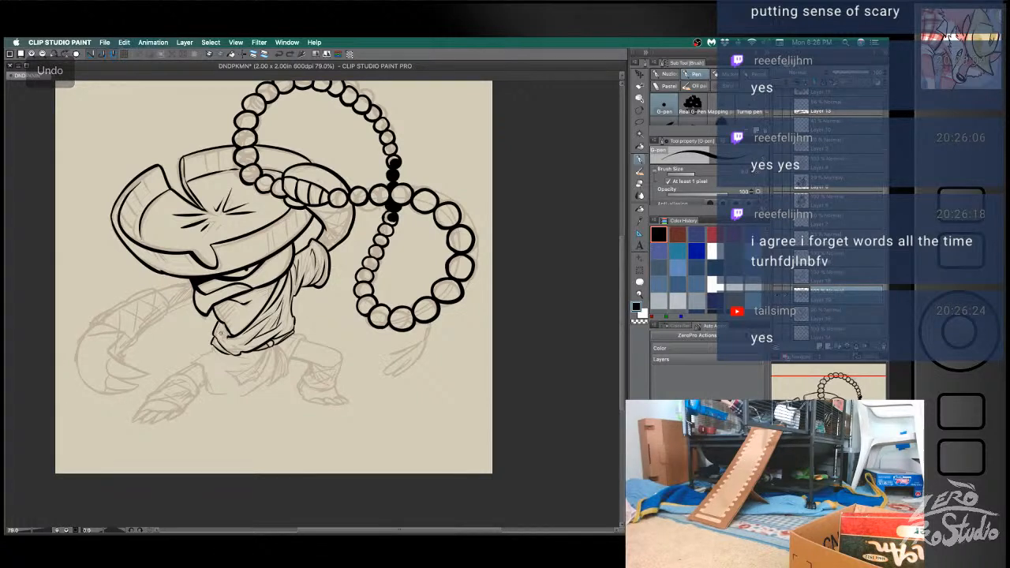
# - Add short crease strokes at the robe's lower-left side above the waist and save the document
pyautogui.moveTo(221, 324)
pyautogui.mouseDown()
pyautogui.moveTo(219, 340)
pyautogui.moveTo(229, 341)
pyautogui.mouseUp()
pyautogui.press('super+z')
pyautogui.press('super+z')
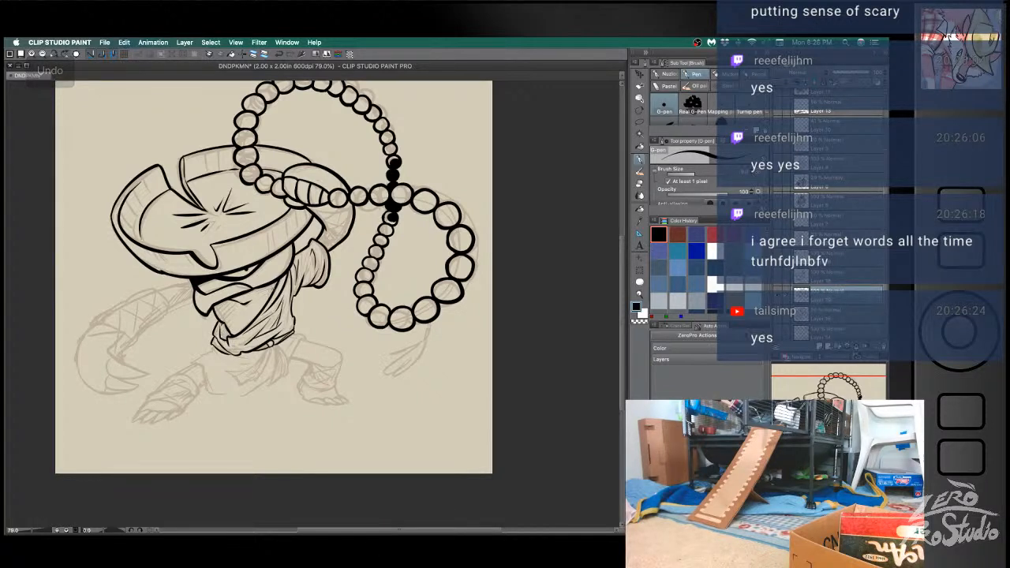
pyautogui.press('super+z')
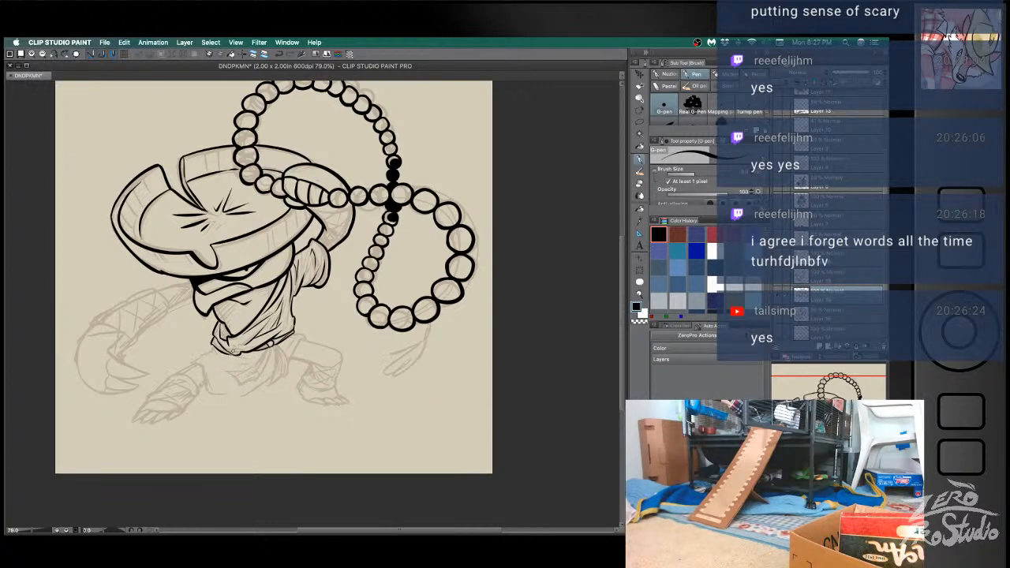
pyautogui.press('super+s')
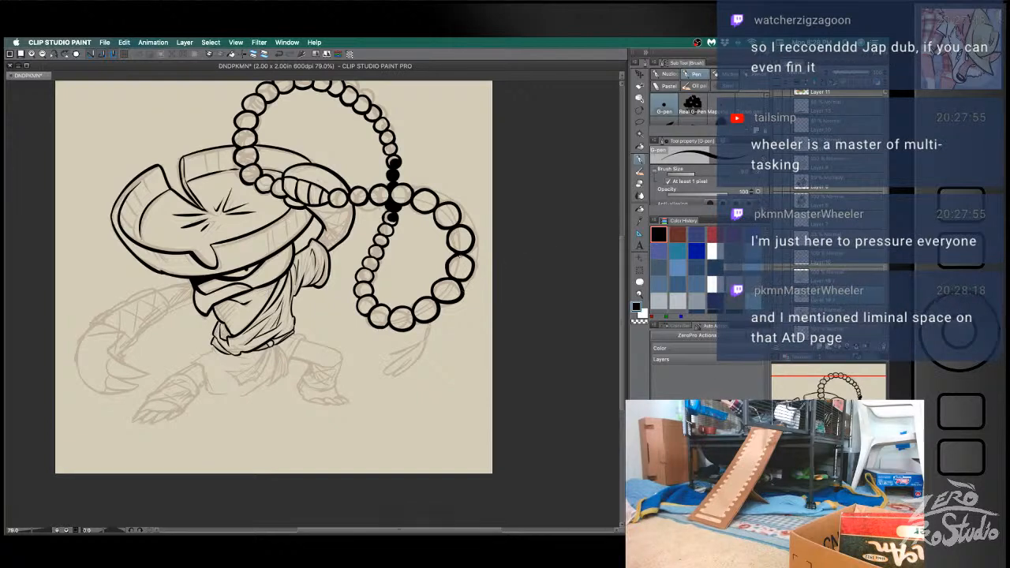
# - Try touch-up strokes on the edge of the raised fist gripping the beads
pyautogui.press('b')
pyautogui.moveTo(283, 174); pyautogui.dragTo(279, 199)
pyautogui.press('super+z')
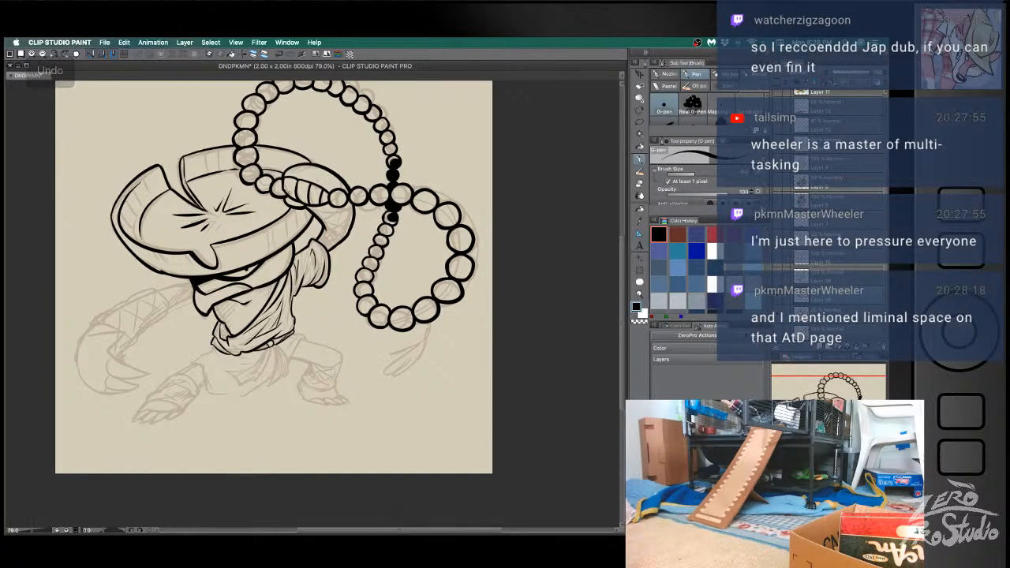
pyautogui.press('e')
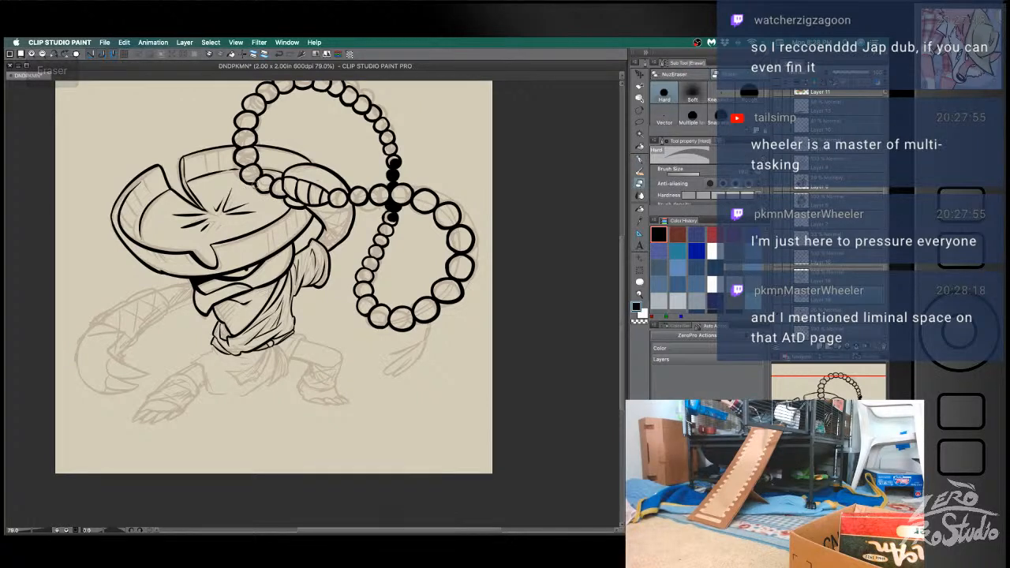
pyautogui.press('b')
pyautogui.press('super+z')
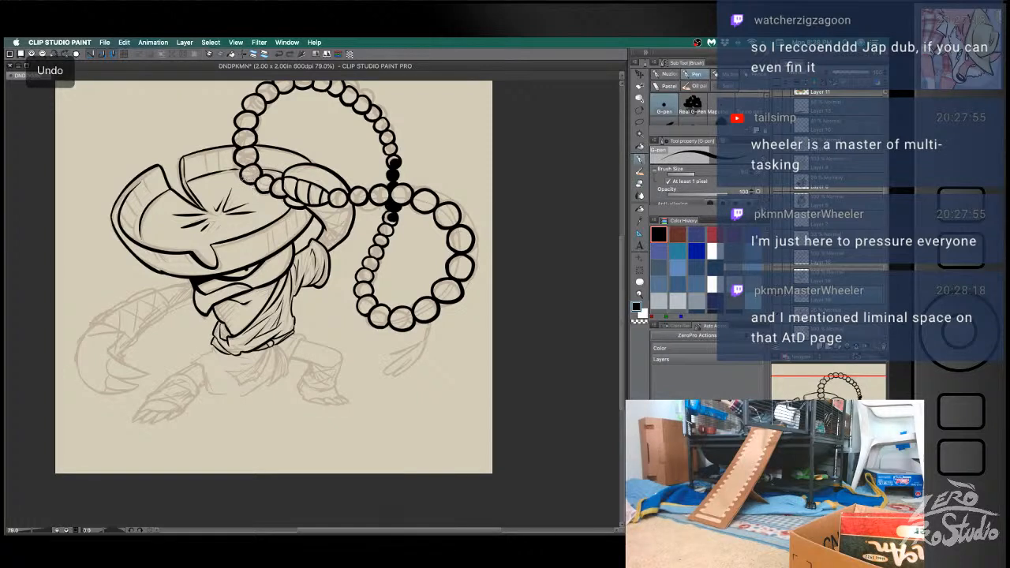
pyautogui.press('e')
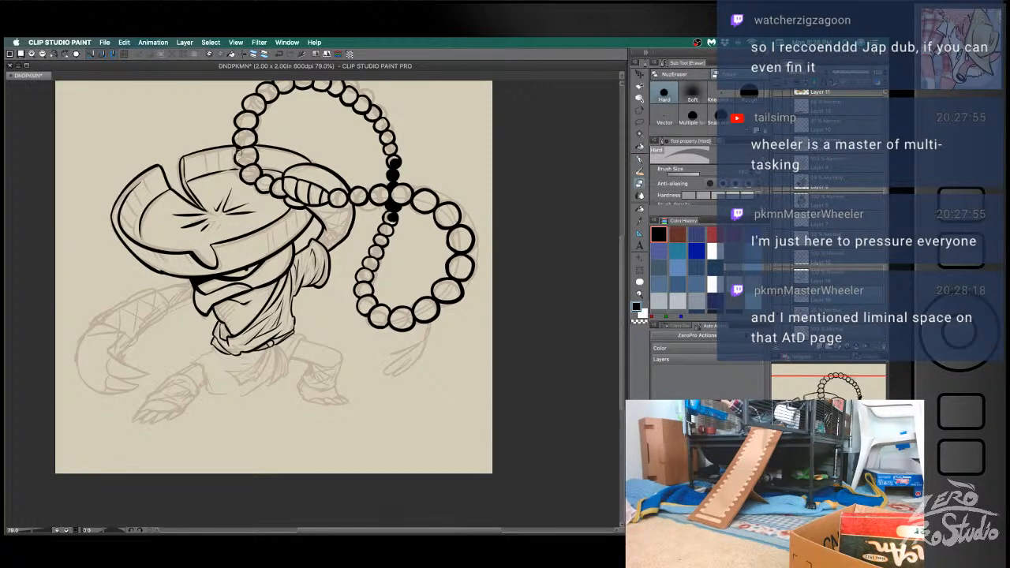
pyautogui.press('b')
pyautogui.press('e')
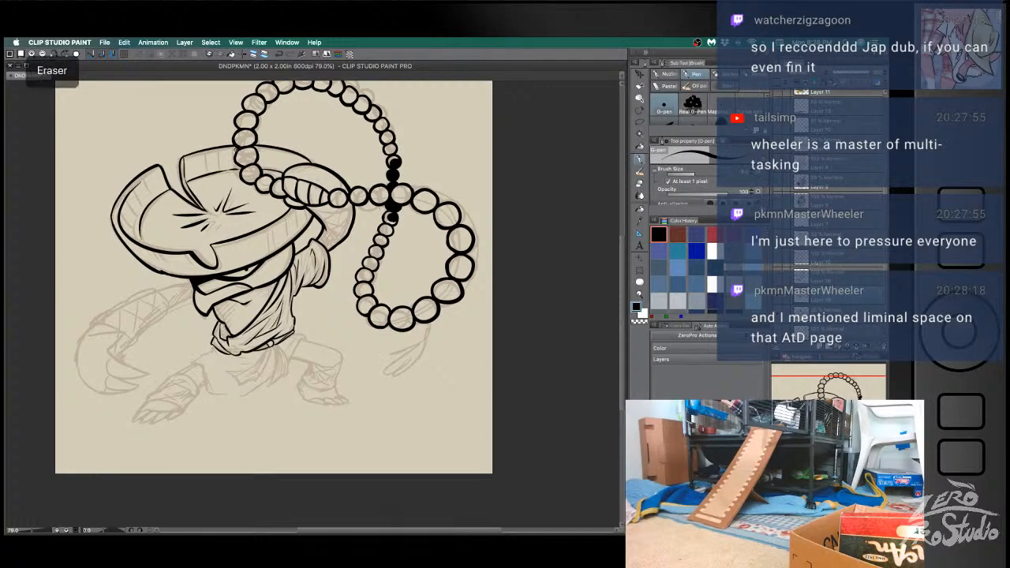
pyautogui.press('super+z')
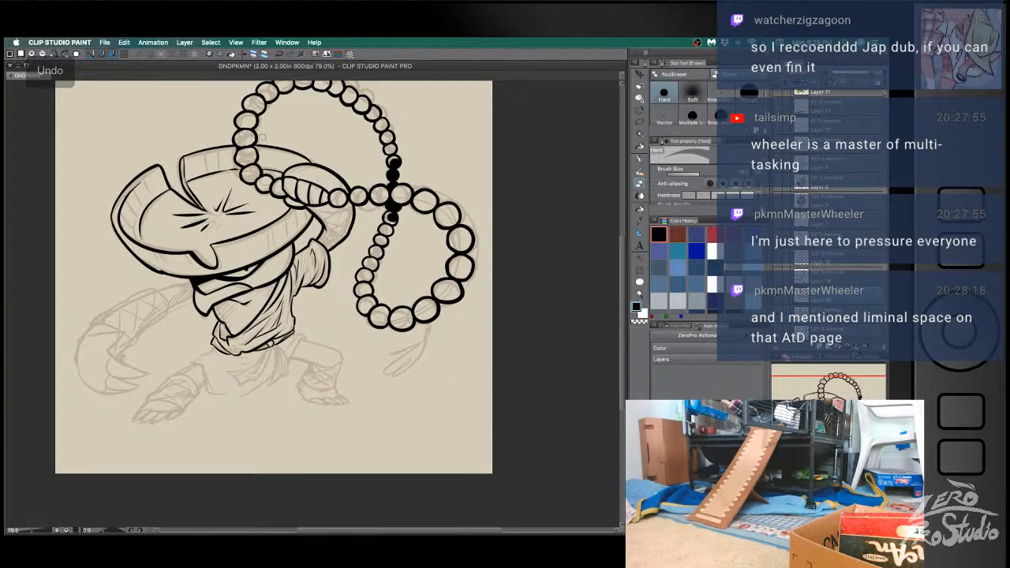
pyautogui.press('b')
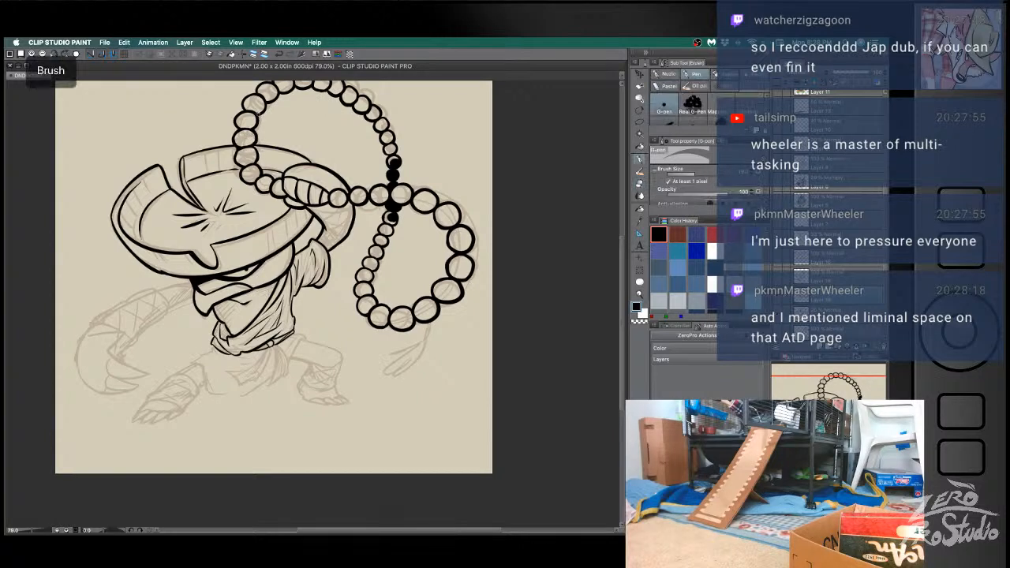
pyautogui.press('super+z')
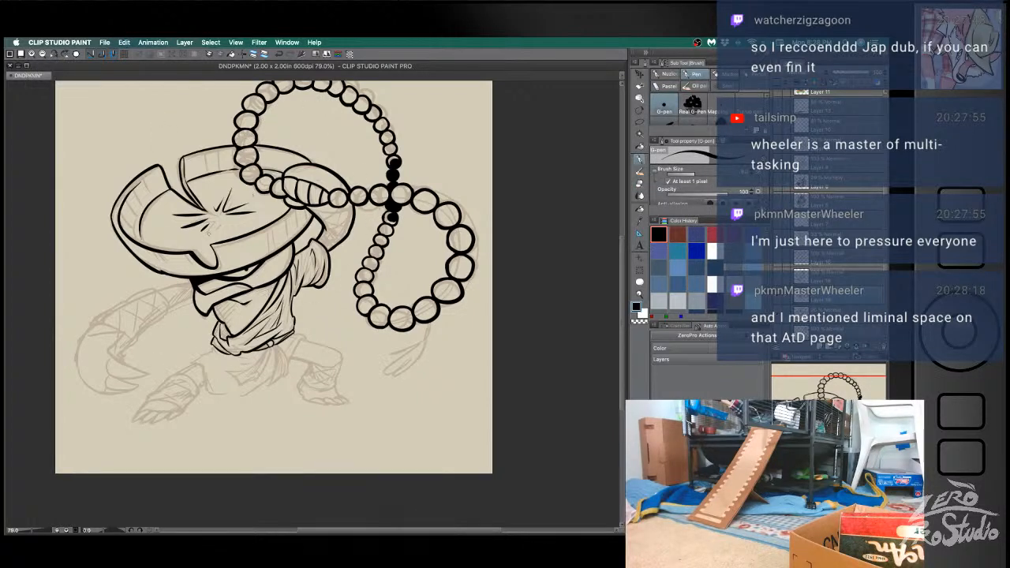
# - Ink the lowered arm from under the hat brim down along the top of the forearm
pyautogui.press('b')
pyautogui.moveTo(192, 279); pyautogui.dragTo(153, 289)
pyautogui.press('e')
pyautogui.press('b')
pyautogui.moveTo(155, 291)
pyautogui.mouseDown()
pyautogui.moveTo(165, 313)
pyautogui.moveTo(118, 355)
pyautogui.moveTo(134, 344)
pyautogui.mouseUp()
pyautogui.press('super+z')
# - Ink the forearm's lower edge and the jagged end of its wrapping at the wrist, redoing strokes that miss the sketch
pyautogui.press('super+z')
pyautogui.moveTo(164, 312); pyautogui.dragTo(121, 355)
pyautogui.press('super+z')
pyautogui.moveTo(160, 317)
pyautogui.mouseDown()
pyautogui.moveTo(170, 304)
pyautogui.moveTo(158, 292)
pyautogui.moveTo(142, 292)
pyautogui.moveTo(157, 302)
pyautogui.moveTo(129, 299)
pyautogui.moveTo(164, 288)
pyautogui.moveTo(89, 321)
pyautogui.moveTo(131, 298)
pyautogui.moveTo(86, 328)
pyautogui.moveTo(127, 331)
pyautogui.moveTo(120, 353)
pyautogui.mouseUp()
pyautogui.press('super+z')
pyautogui.press('super+z')
pyautogui.press('super+z')
pyautogui.press('super+z')
pyautogui.press('super+z')
pyautogui.press('super+z')
pyautogui.press('super+z')
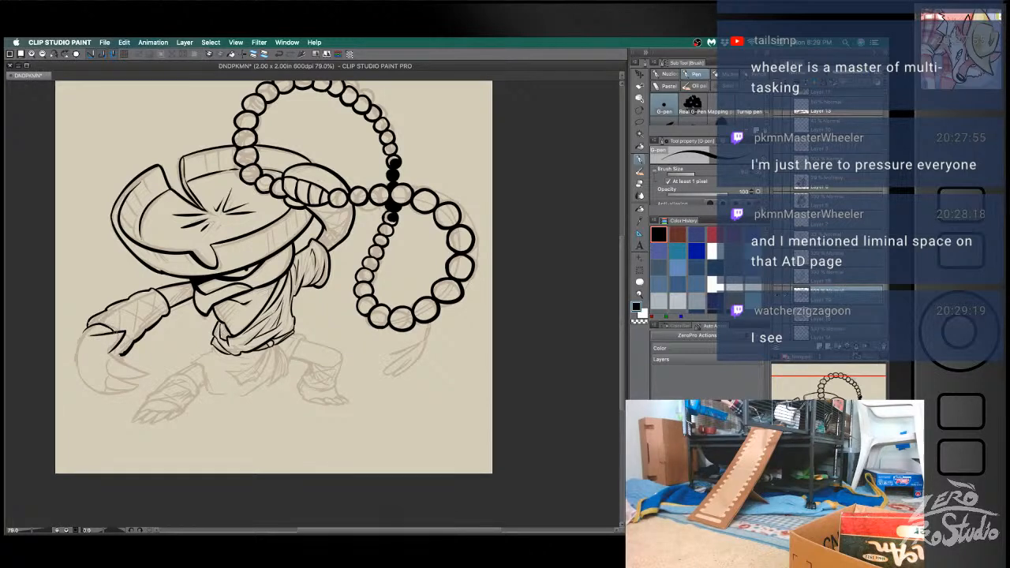
pyautogui.press('super+z')
# - Ink the inner edge of the large clawed hand below the wrist, redoing strokes until they follow the sketch
pyautogui.moveTo(119, 345)
pyautogui.mouseDown()
pyautogui.moveTo(116, 362)
pyautogui.moveTo(149, 371)
pyautogui.moveTo(113, 358)
pyautogui.moveTo(150, 371)
pyautogui.moveTo(83, 381)
pyautogui.mouseUp()
pyautogui.press('super+z')
pyautogui.press('super+z')
pyautogui.press('b')
pyautogui.press('super+z')
pyautogui.press('b')
# - Ink the clawed hand's long outer curve from the wrist around to the fingertips, redrawing it until it is smooth
pyautogui.press('super+z')
pyautogui.press('super+z')
pyautogui.press('super+z')
pyautogui.press('super+z')
pyautogui.press('super+z')
pyautogui.moveTo(143, 384)
pyautogui.mouseDown()
pyautogui.moveTo(79, 355)
pyautogui.moveTo(85, 333)
pyautogui.moveTo(78, 382)
pyautogui.mouseUp()
pyautogui.press('super+z')
pyautogui.moveTo(86, 330); pyautogui.dragTo(84, 378)
pyautogui.press('super+z')
pyautogui.moveTo(90, 327)
pyautogui.mouseDown()
pyautogui.moveTo(76, 361)
pyautogui.moveTo(80, 381)
pyautogui.mouseUp()
pyautogui.press('super+z')
pyautogui.moveTo(88, 326)
pyautogui.mouseDown()
pyautogui.moveTo(79, 373)
pyautogui.moveTo(93, 390)
pyautogui.mouseUp()
pyautogui.press('super+z')
pyautogui.press('super+z')
pyautogui.press('super+z')
pyautogui.press('super+z')
pyautogui.moveTo(72, 357); pyautogui.dragTo(93, 390)
pyautogui.press('super+z')
pyautogui.moveTo(73, 357); pyautogui.dragTo(93, 390)
pyautogui.press('super+z')
pyautogui.press('super+z')
pyautogui.moveTo(72, 357); pyautogui.dragTo(93, 389)
pyautogui.press('super+z')
pyautogui.moveTo(72, 357); pyautogui.dragTo(93, 390)
pyautogui.press('e')
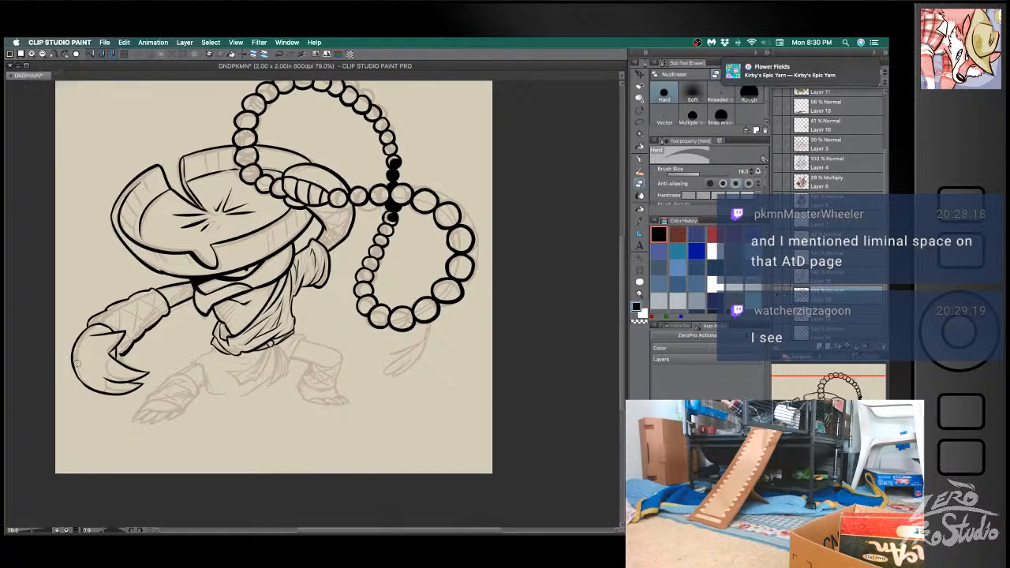
# - Ink the short lines separating the pointed claws at the tip of the lowered hand
pyautogui.press('b')
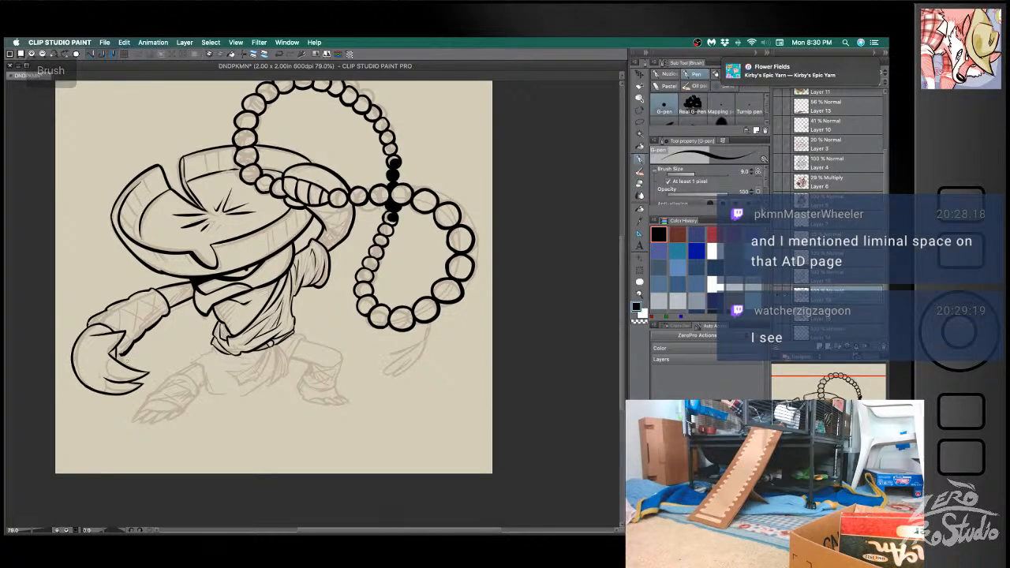
pyautogui.moveTo(104, 377)
pyautogui.mouseDown()
pyautogui.moveTo(112, 360)
pyautogui.moveTo(107, 390)
pyautogui.moveTo(139, 387)
pyautogui.mouseUp()
pyautogui.press('super+z')
pyautogui.press('super+z')
pyautogui.press('super+z')
pyautogui.press('e')
pyautogui.press('super+z')
pyautogui.press('b')
pyautogui.press('super+z')
pyautogui.press('super+z')
pyautogui.press('super+z')
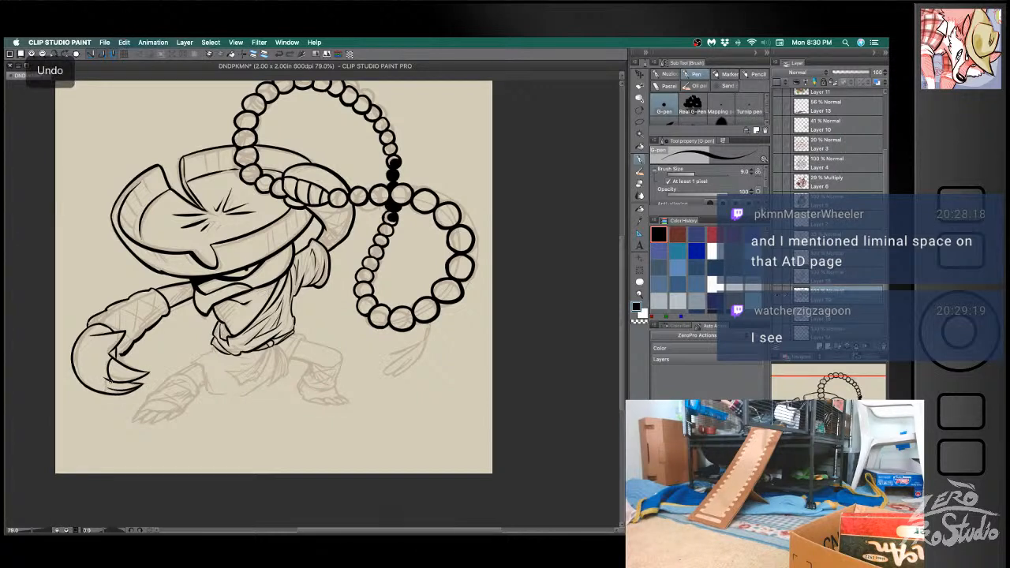
pyautogui.press('super+z')
pyautogui.moveTo(107, 383); pyautogui.dragTo(124, 389)
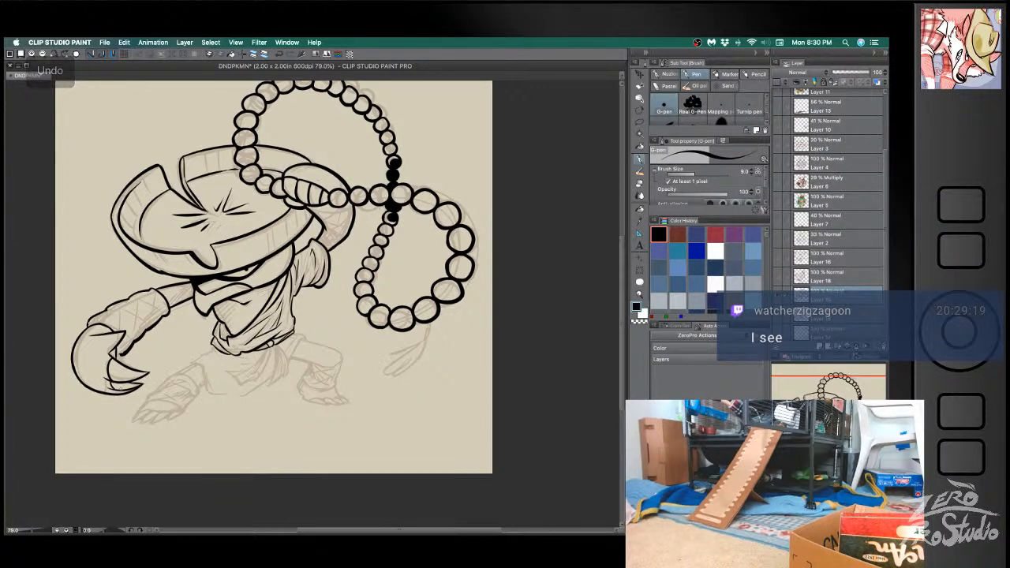
pyautogui.press('super+z')
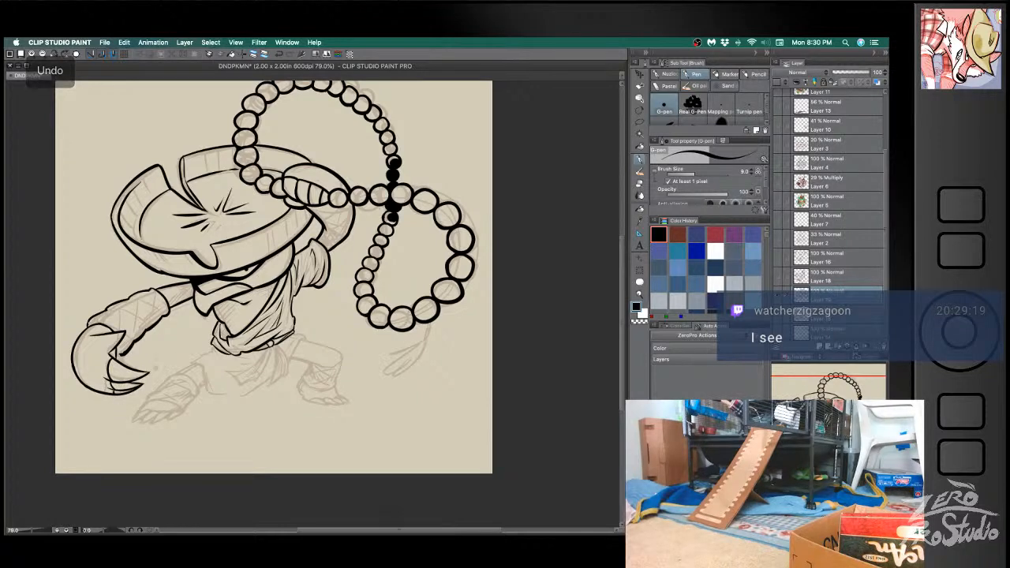
# - Add a short crease at the base of the lowered hand and clean up the line where it meets the wrist
pyautogui.press('e')
pyautogui.press('b')
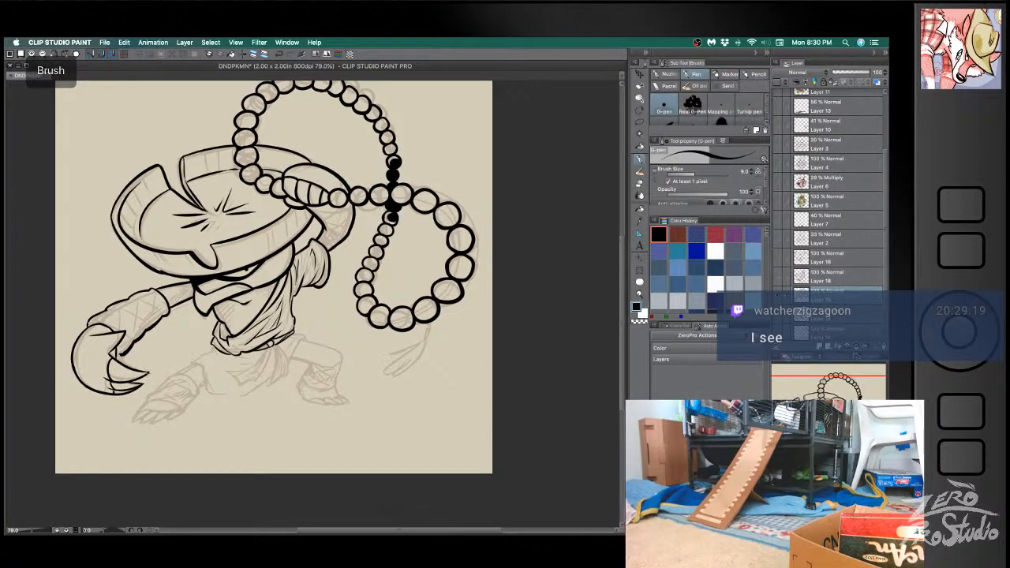
pyautogui.moveTo(105, 334); pyautogui.dragTo(114, 349)
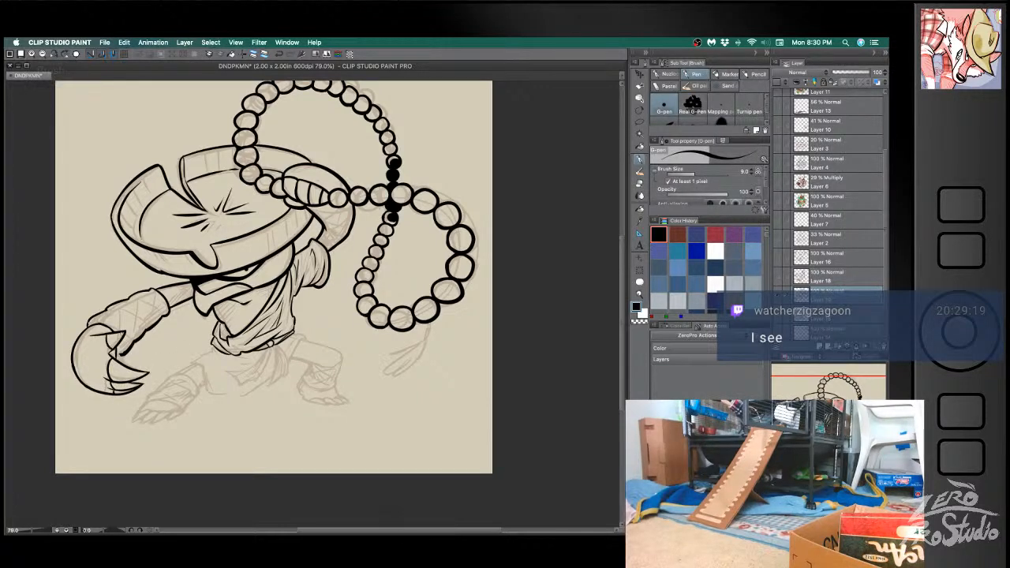
pyautogui.press('super+z')
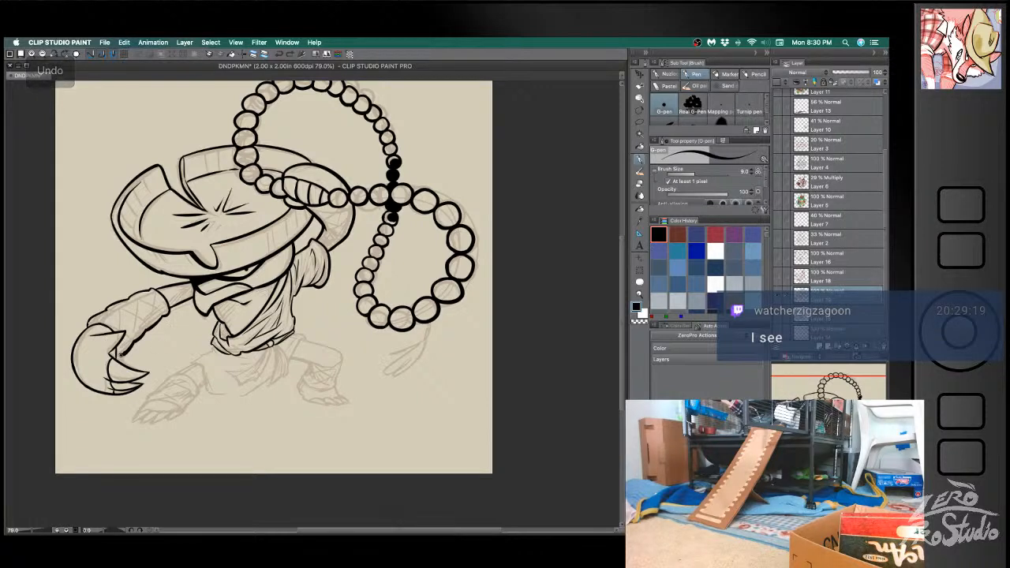
pyautogui.press('e')
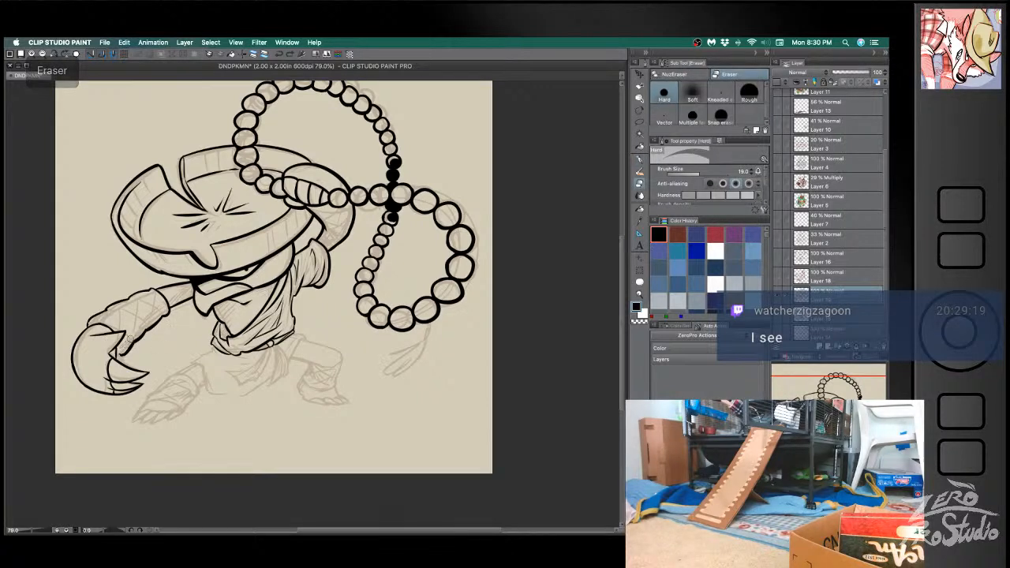
pyautogui.press('b')
pyautogui.press('super+z')
pyautogui.press('e')
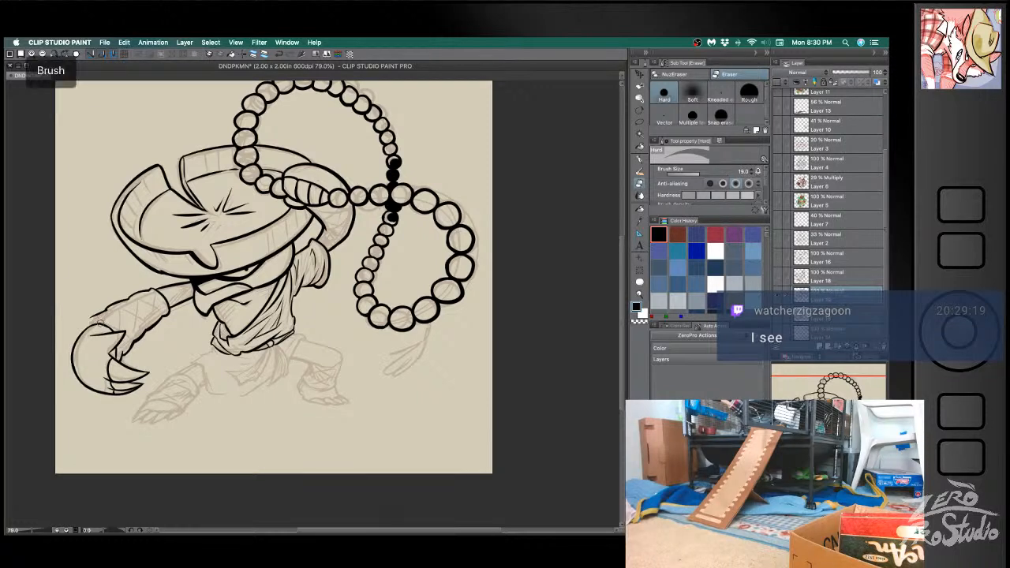
# - Redraw the edge of the wrapping where it overlaps the back of the lowered hand
pyautogui.press('b')
pyautogui.moveTo(95, 325)
pyautogui.mouseDown()
pyautogui.moveTo(74, 349)
pyautogui.moveTo(114, 333)
pyautogui.mouseUp()
pyautogui.press('super+z')
pyautogui.press('super+z')
pyautogui.press('super+z')
pyautogui.press('super+z')
pyautogui.press('super+z')
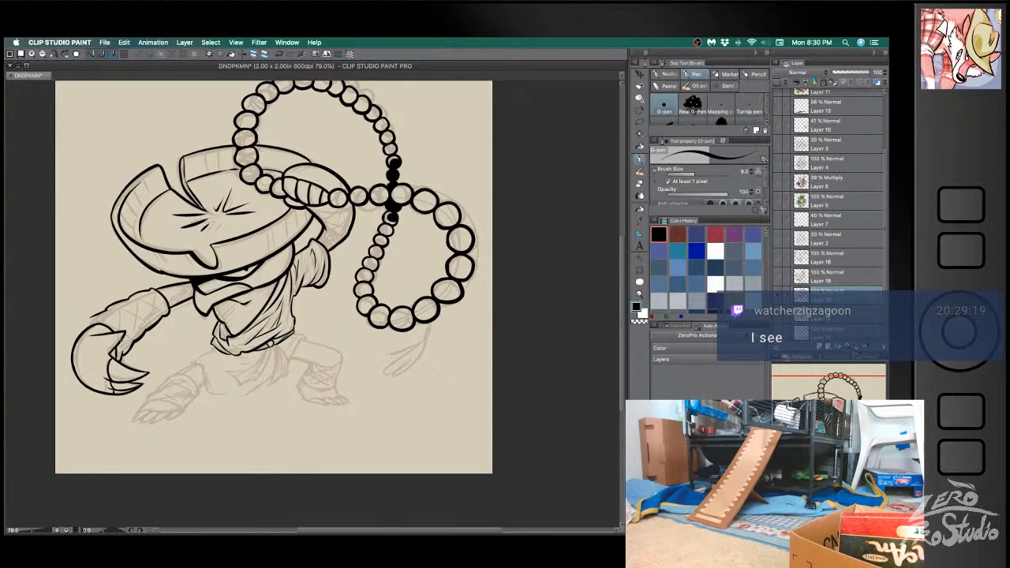
pyautogui.moveTo(92, 317); pyautogui.dragTo(83, 332)
pyautogui.hotkey('ctrl', 'z')
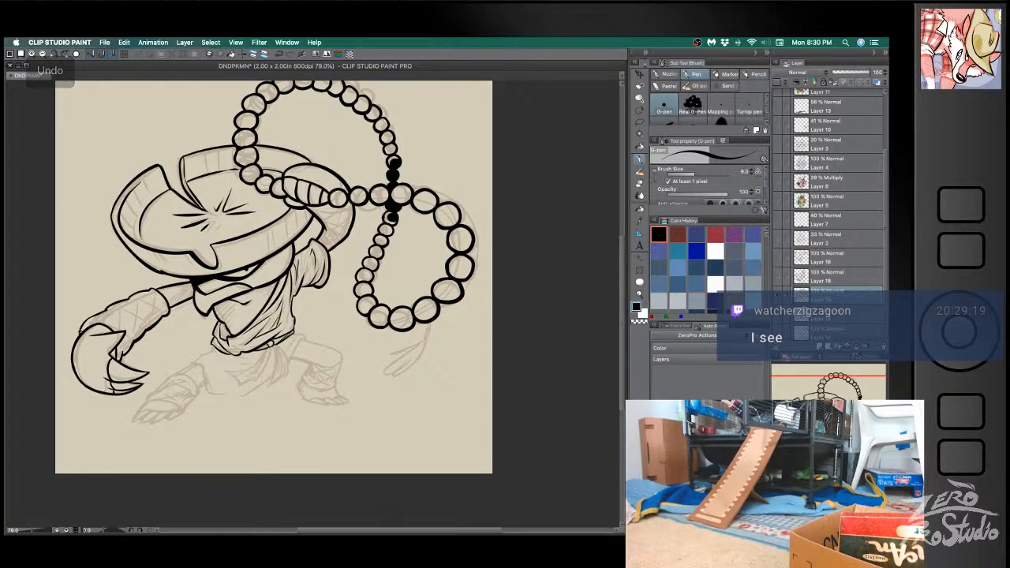
# - Ink the first bandage bands across the wrist of the lowered arm, redoing strokes as needed
pyautogui.moveTo(93, 317)
pyautogui.mouseDown()
pyautogui.moveTo(144, 329)
pyautogui.moveTo(119, 330)
pyautogui.moveTo(123, 357)
pyautogui.mouseUp()
pyautogui.hotkey('ctrl', 'z')
pyautogui.hotkey('ctrl', 'z')
pyautogui.hotkey('ctrl', 'z')
pyautogui.press('super+z')
pyautogui.press('super+z')
# - Ink the remaining crossing bandage bands up the forearm of the lowered arm
pyautogui.press('super+z')
pyautogui.moveTo(108, 312)
pyautogui.mouseDown()
pyautogui.moveTo(126, 341)
pyautogui.moveTo(117, 314)
pyautogui.moveTo(140, 341)
pyautogui.moveTo(130, 330)
pyautogui.moveTo(134, 349)
pyautogui.mouseUp()
pyautogui.press('super+z')
pyautogui.press('super+z')
pyautogui.press('super+z')
pyautogui.moveTo(133, 300)
pyautogui.mouseDown()
pyautogui.moveTo(150, 337)
pyautogui.moveTo(145, 300)
pyautogui.moveTo(167, 317)
pyautogui.moveTo(145, 324)
pyautogui.mouseUp()
pyautogui.press('super+z')
pyautogui.press('super+z')
pyautogui.press('super+z')
pyautogui.press('super+z')
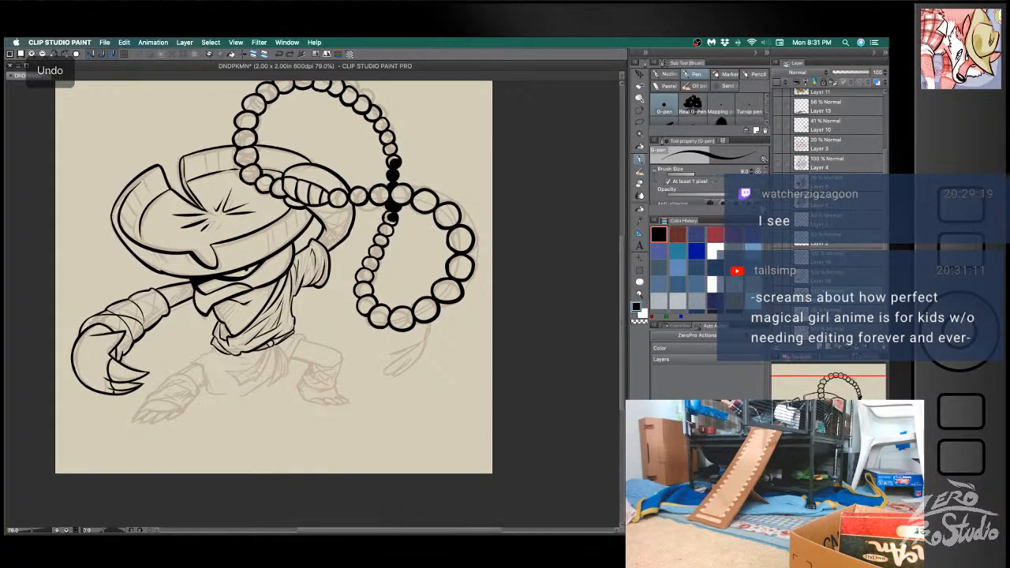
pyautogui.moveTo(151, 291); pyautogui.dragTo(146, 327)
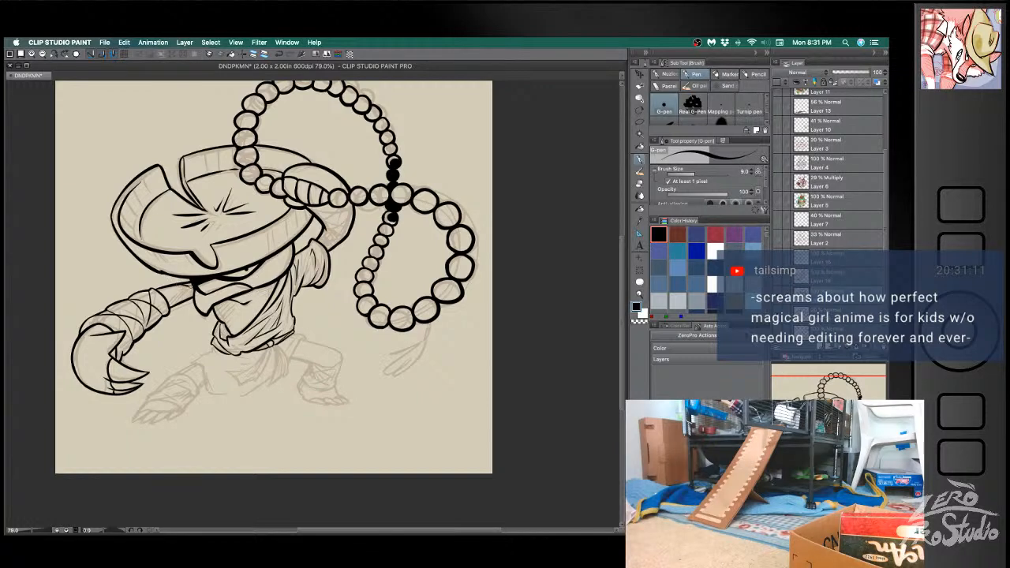
pyautogui.press('super+z')
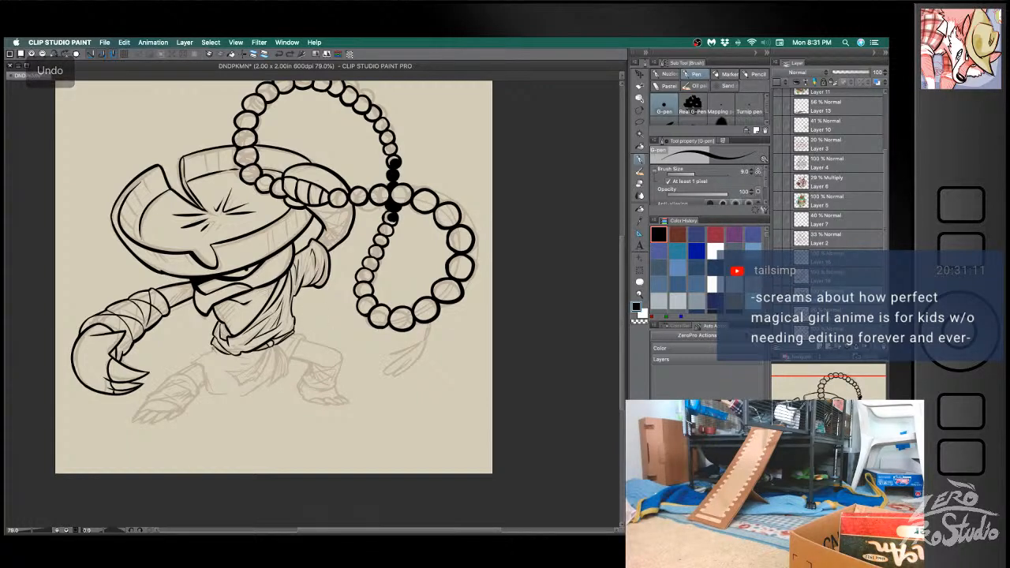
# - Ink the outline of the robe's skirt below the waist, including its hem and hanging sash end
pyautogui.moveTo(210, 351)
pyautogui.mouseDown()
pyautogui.moveTo(193, 363)
pyautogui.moveTo(211, 392)
pyautogui.moveTo(277, 379)
pyautogui.moveTo(268, 388)
pyautogui.mouseUp()
pyautogui.press('super+z')
pyautogui.press('e')
pyautogui.press('b')
pyautogui.moveTo(276, 347); pyautogui.dragTo(263, 389)
pyautogui.moveTo(274, 344)
pyautogui.mouseDown()
pyautogui.moveTo(274, 378)
pyautogui.moveTo(285, 353)
pyautogui.moveTo(289, 377)
pyautogui.moveTo(267, 391)
pyautogui.mouseUp()
pyautogui.press('super+z')
pyautogui.press('e')
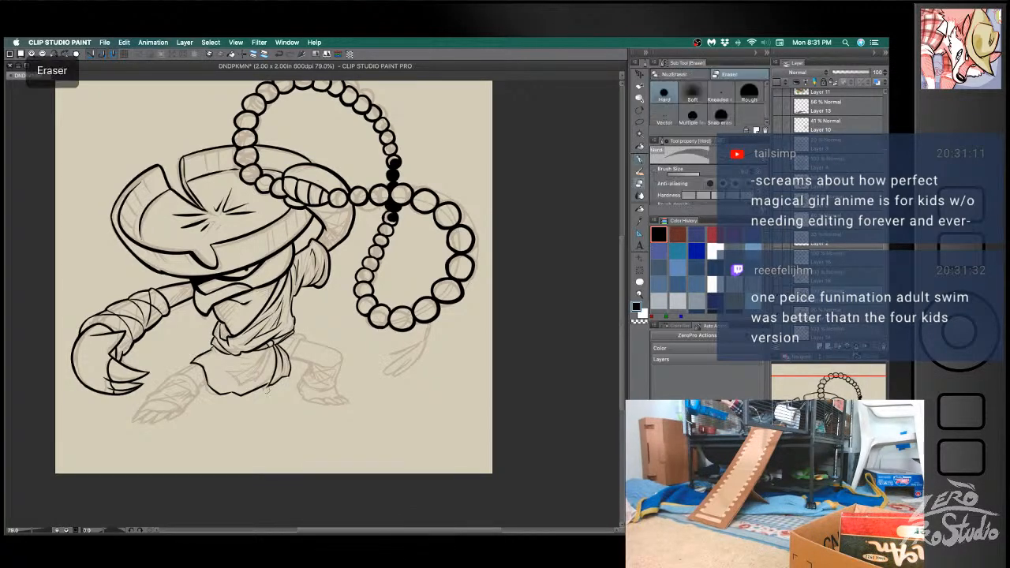
pyautogui.press('b')
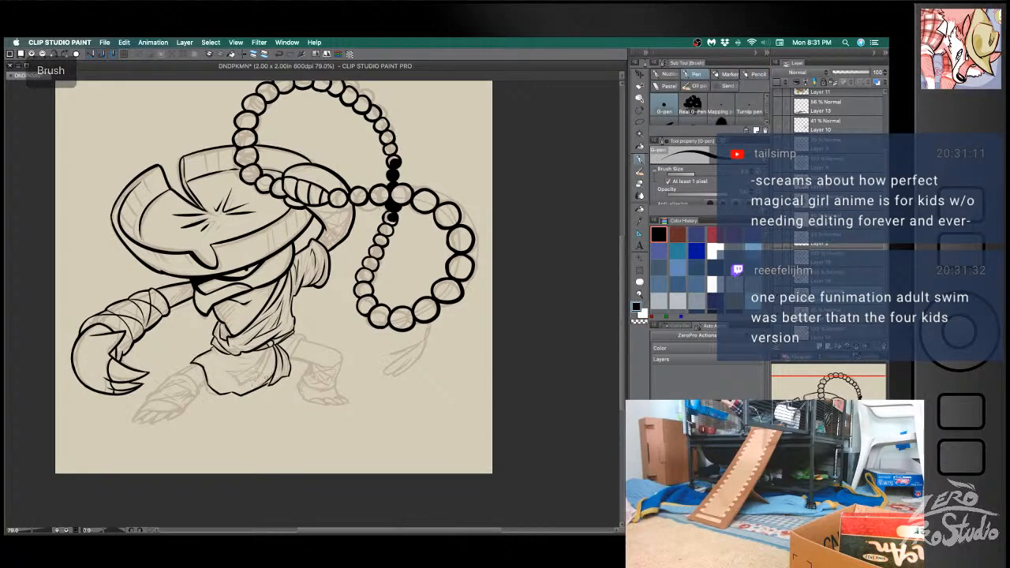
# - Clean up the skirt's hem beside the sash and ink the folds running down from the waist
pyautogui.press('e')
pyautogui.moveTo(268, 383); pyautogui.dragTo(251, 390)
pyautogui.press('b')
pyautogui.press('super+z')
pyautogui.press('super+z')
pyautogui.moveTo(274, 346); pyautogui.dragTo(255, 379)
pyautogui.moveTo(271, 344); pyautogui.dragTo(252, 377)
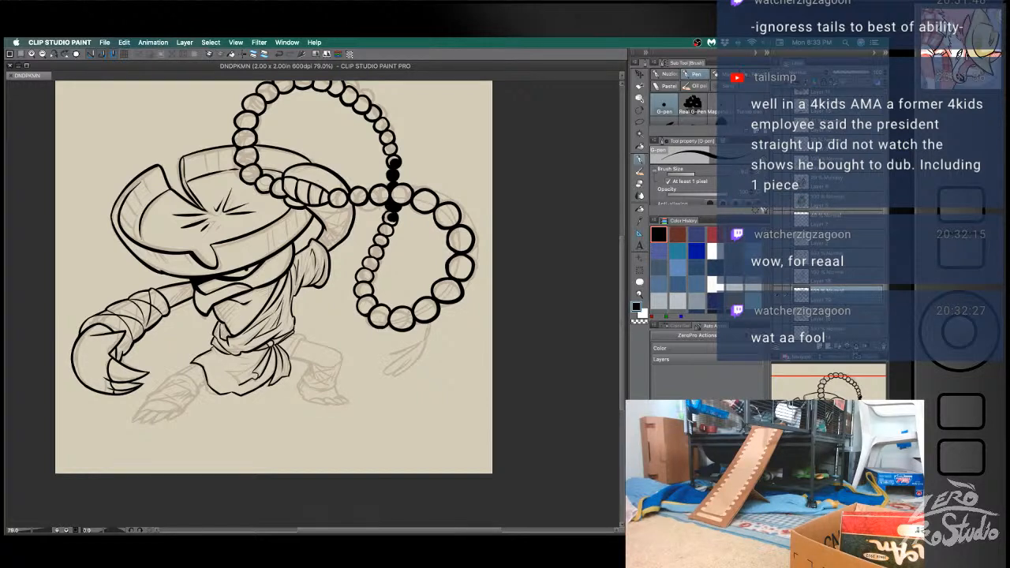
# - Ink the skirt's flared edge over the right thigh and add fold lines across its front
pyautogui.click(569, 332)
pyautogui.moveTo(357, 360); pyautogui.dragTo(344, 294)
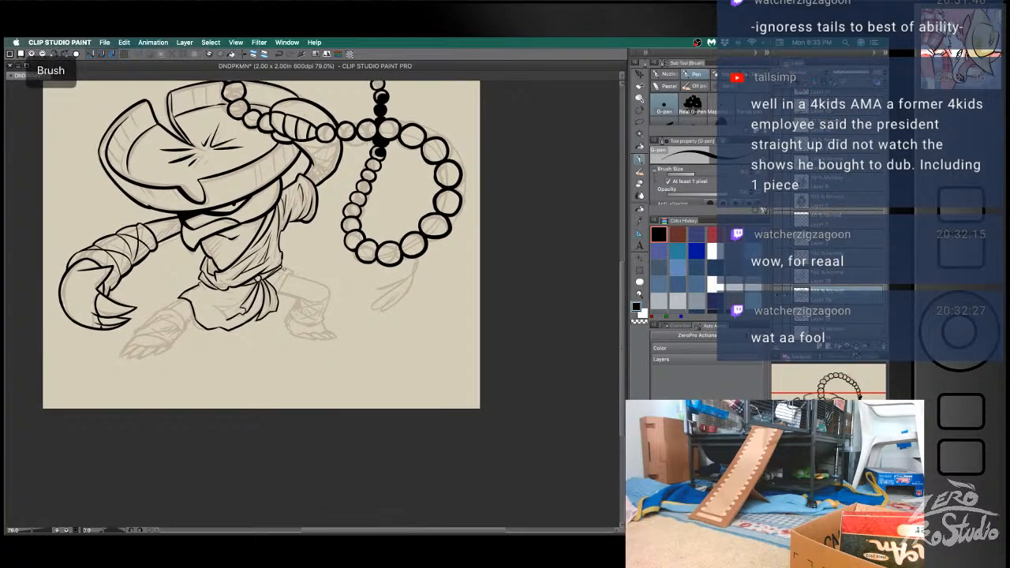
pyautogui.moveTo(284, 270)
pyautogui.mouseDown()
pyautogui.moveTo(297, 274)
pyautogui.moveTo(281, 298)
pyautogui.moveTo(213, 306)
pyautogui.mouseUp()
pyautogui.press('super+z')
pyautogui.press('super+z')
pyautogui.press('super+z')
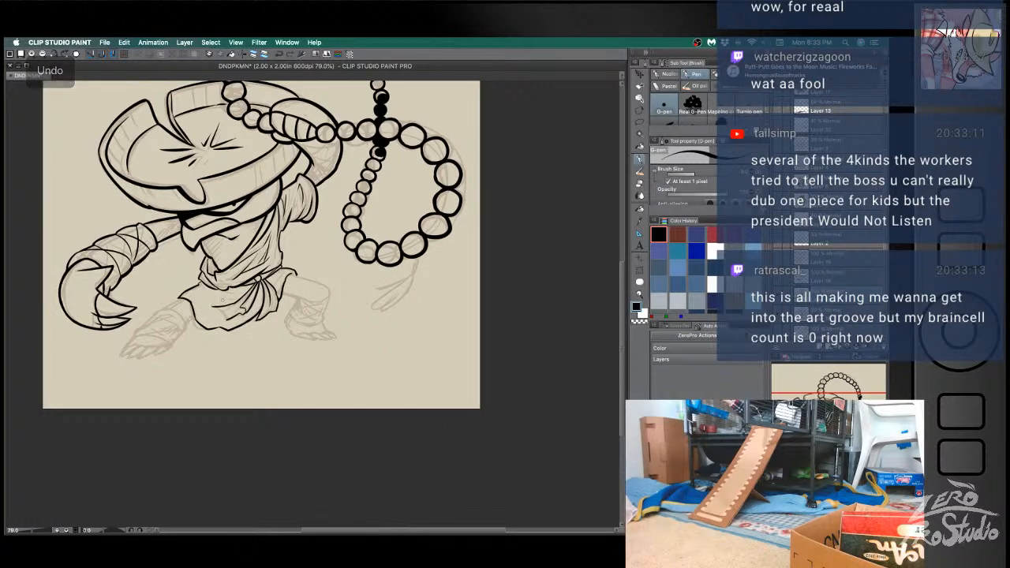
# - Refine the fold lines around the sash on the front of the skirt with the eraser and pen
pyautogui.press('e')
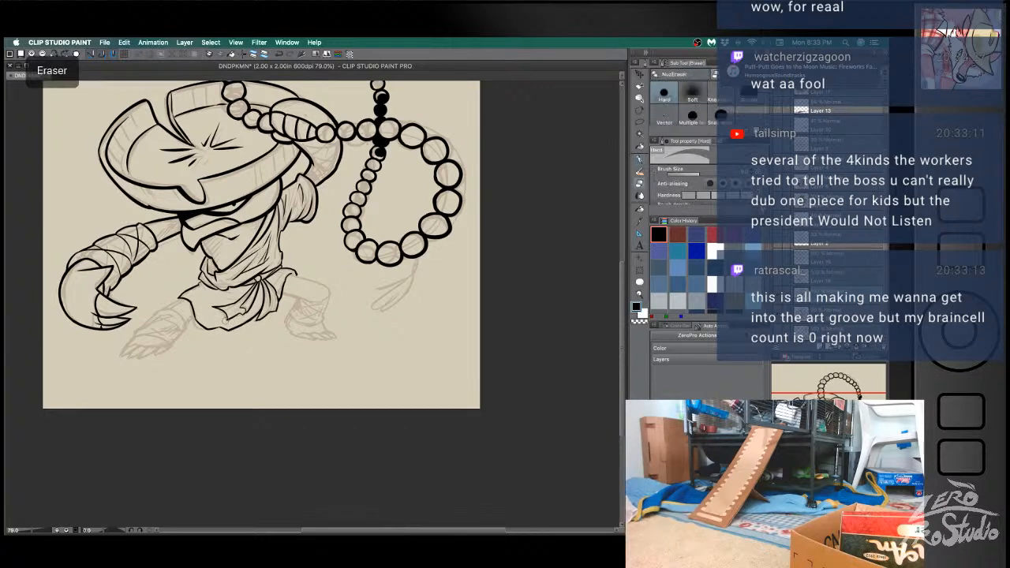
pyautogui.press('b')
pyautogui.press('super+z')
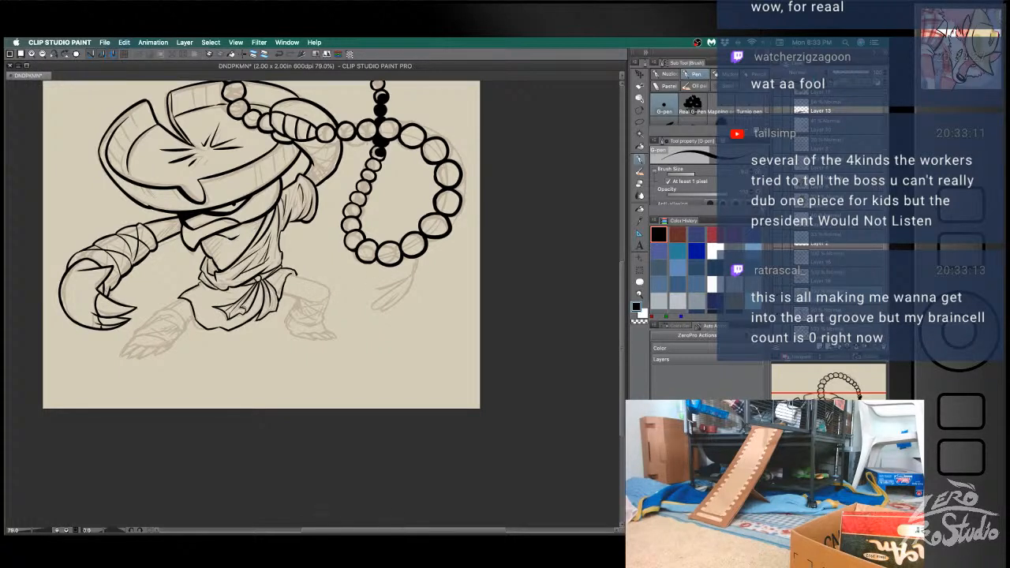
pyautogui.hotkey('ctrl', 'z')
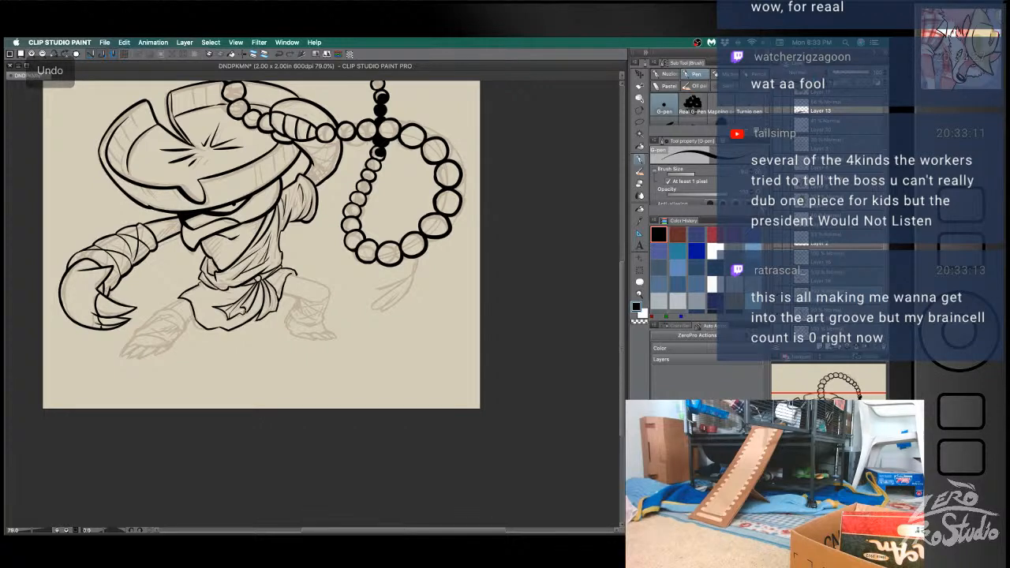
pyautogui.press('super+z')
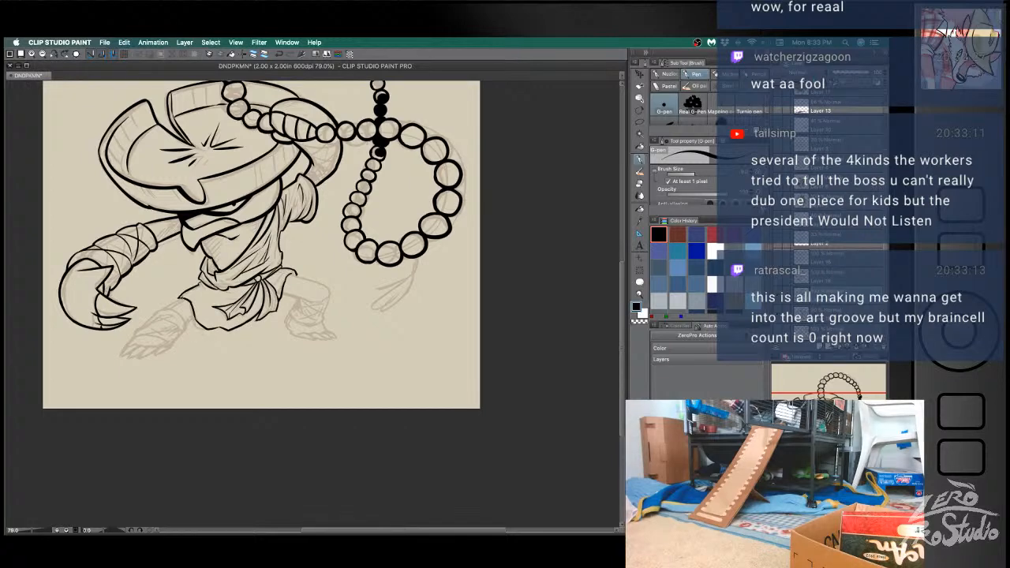
# - Ink the left leg below the skirt and its bandage wraps down to the ankle, redoing strokes as needed
pyautogui.moveTo(184, 294)
pyautogui.mouseDown()
pyautogui.moveTo(164, 308)
pyautogui.moveTo(186, 321)
pyautogui.mouseUp()
pyautogui.press('super+z')
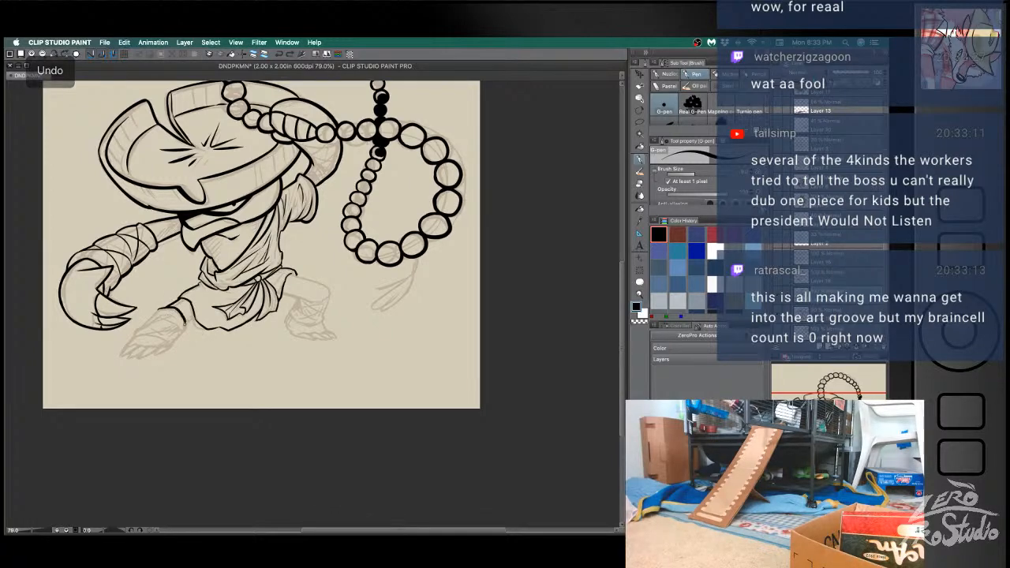
pyautogui.moveTo(176, 338)
pyautogui.mouseDown()
pyautogui.moveTo(124, 339)
pyautogui.moveTo(170, 314)
pyautogui.moveTo(170, 324)
pyautogui.moveTo(150, 315)
pyautogui.moveTo(160, 311)
pyautogui.moveTo(173, 335)
pyautogui.moveTo(167, 314)
pyautogui.moveTo(123, 353)
pyautogui.moveTo(166, 349)
pyautogui.mouseUp()
pyautogui.press('e')
pyautogui.press('b')
pyautogui.press('super+z')
pyautogui.press('super+z')
pyautogui.press('super+z')
# - Ink the toes of the left foot below the bandaged ankle, undoing and redrawing strokes as needed
pyautogui.press('super+z')
pyautogui.press('super+z')
pyautogui.press('super+z')
pyautogui.press('super+z')
pyautogui.press('super+z')
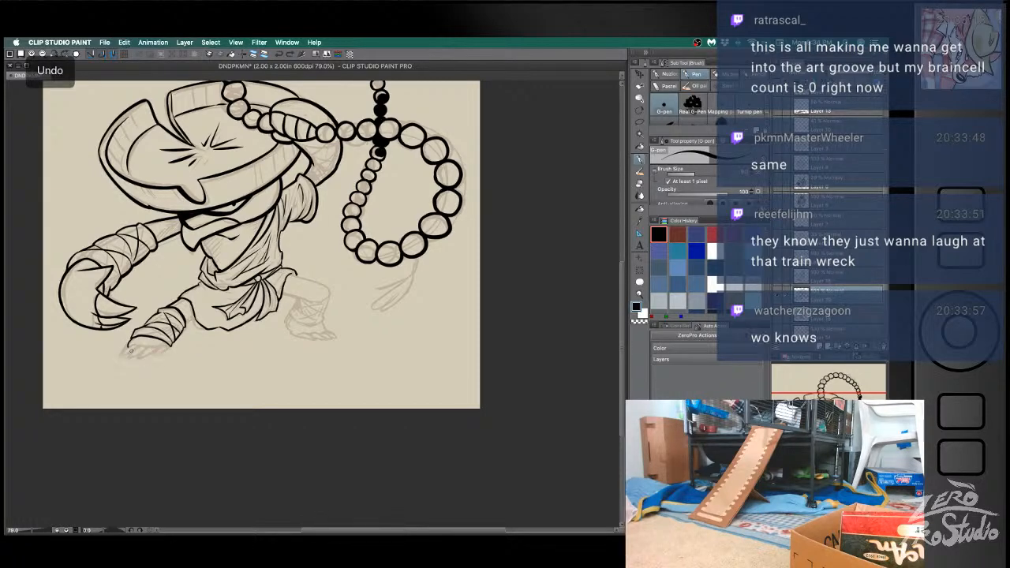
pyautogui.moveTo(132, 343)
pyautogui.mouseDown()
pyautogui.moveTo(121, 357)
pyautogui.moveTo(144, 345)
pyautogui.moveTo(132, 359)
pyautogui.moveTo(166, 353)
pyautogui.mouseUp()
pyautogui.press('super+z')
pyautogui.press('super+z')
pyautogui.press('super+z')
pyautogui.press('super+z')
pyautogui.press('super+z')
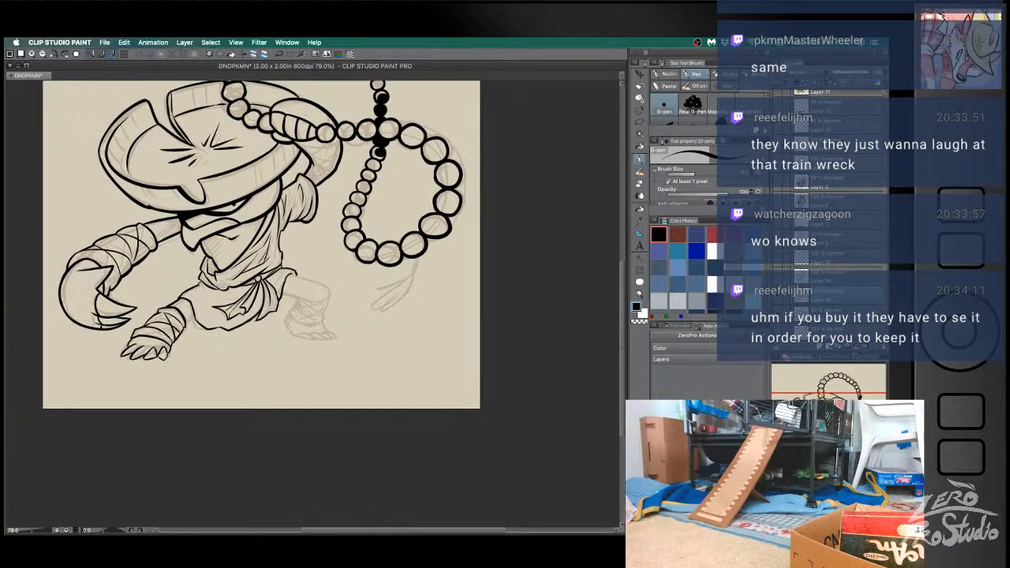
pyautogui.press('super+z')
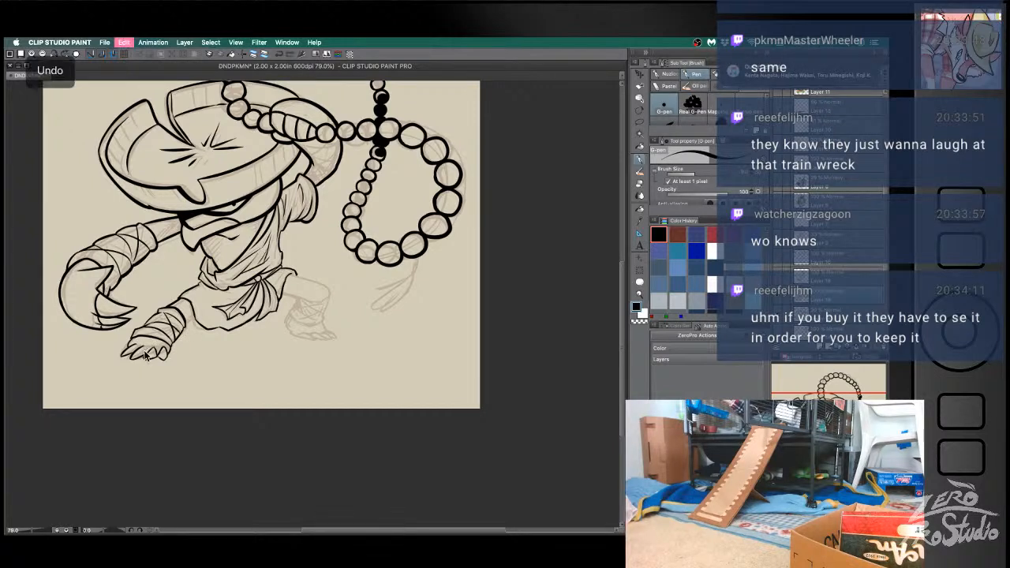
pyautogui.moveTo(149, 346); pyautogui.dragTo(142, 354)
pyautogui.press('super+z')
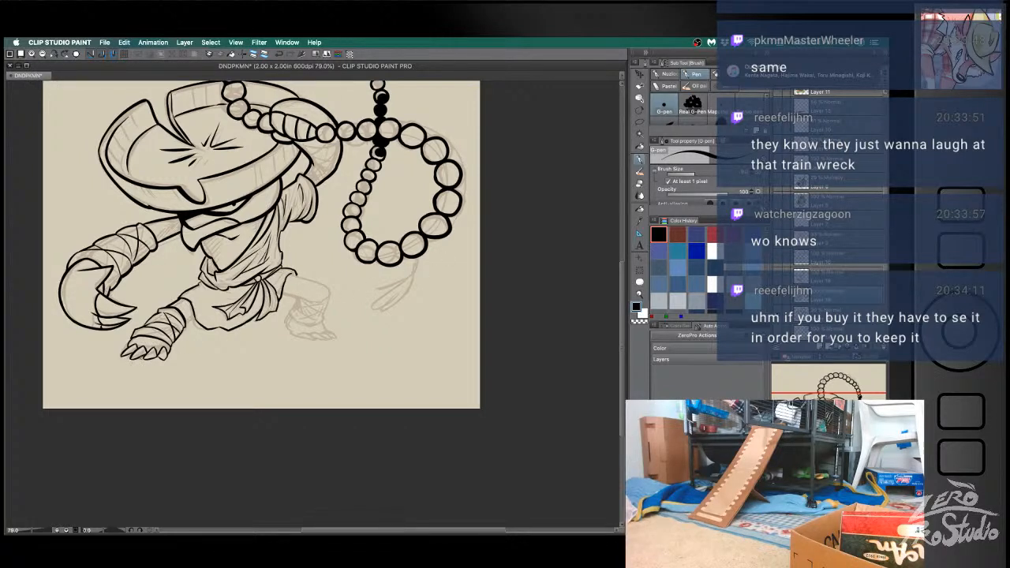
# - Touch up the middle toes of the left foot with the eraser and pen
pyautogui.press('e')
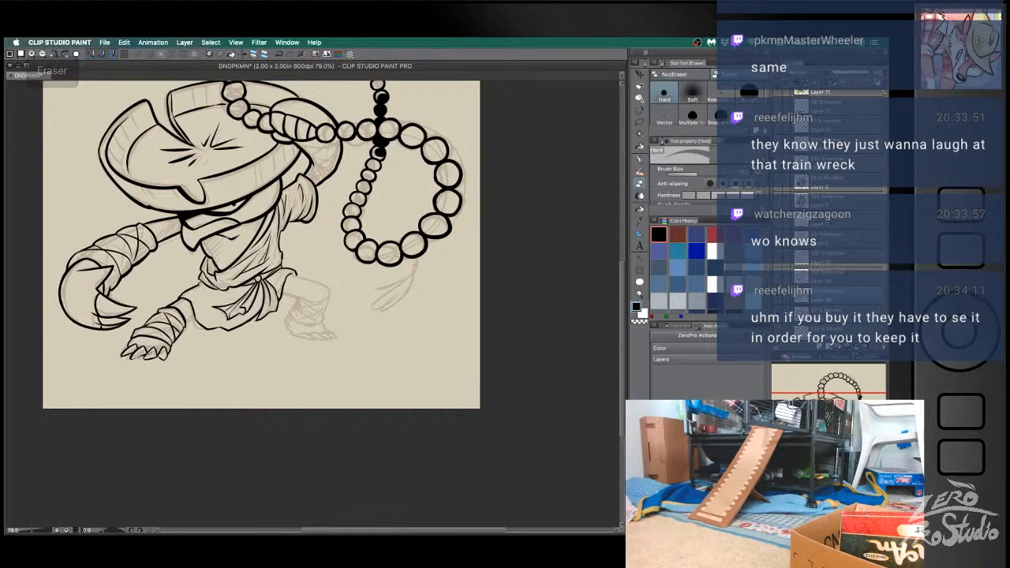
pyautogui.press('super+z')
pyautogui.press('super+z')
pyautogui.moveTo(143, 356)
pyautogui.mouseDown()
pyautogui.moveTo(129, 361)
pyautogui.moveTo(146, 355)
pyautogui.mouseUp()
pyautogui.press('b')
pyautogui.press('super+z')
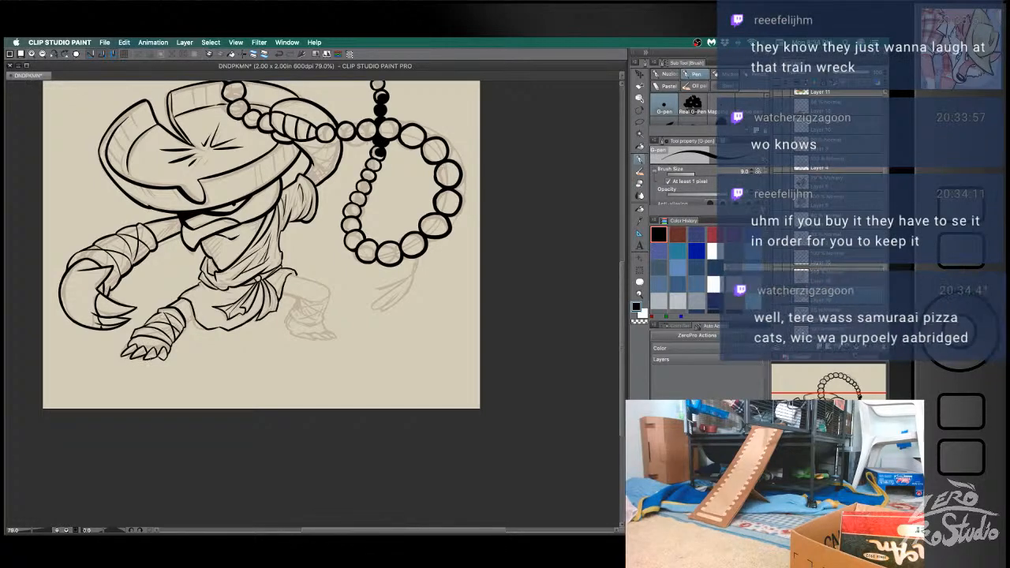
pyautogui.press('super+z')
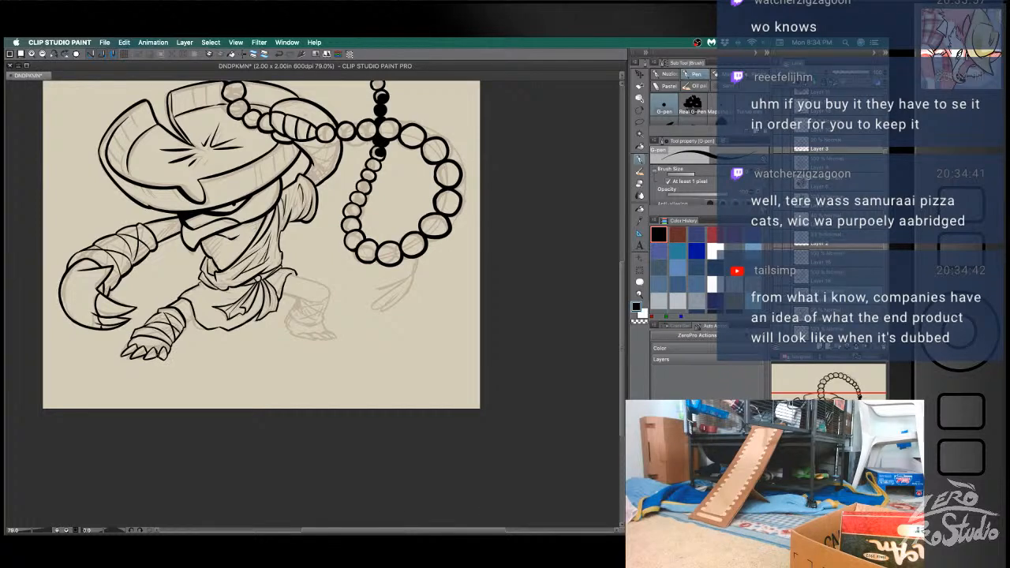
# - Refine the outermost toe of the left foot, redoing its outline with the eraser and pen
pyautogui.press('super+z')
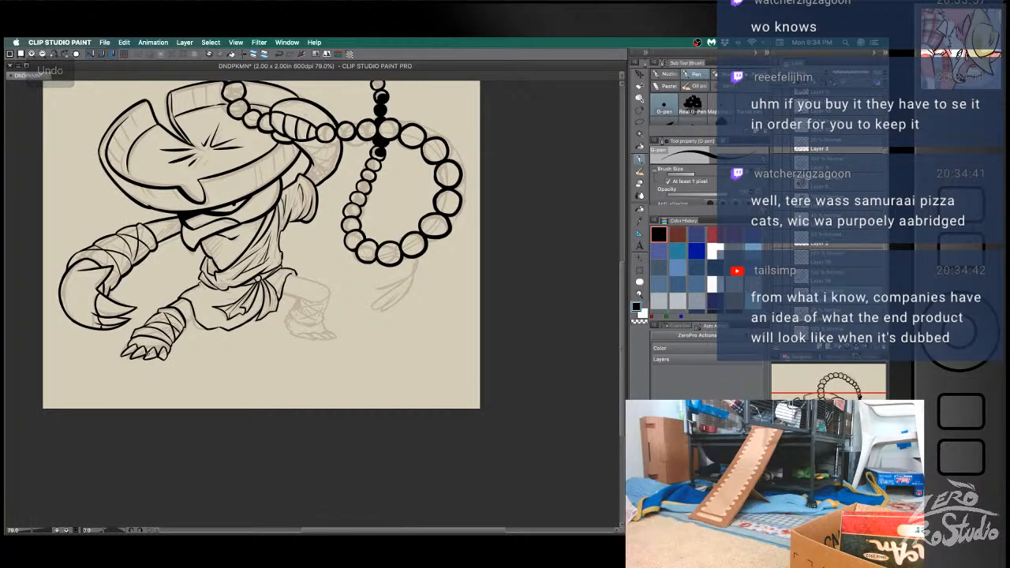
pyautogui.press('super+z')
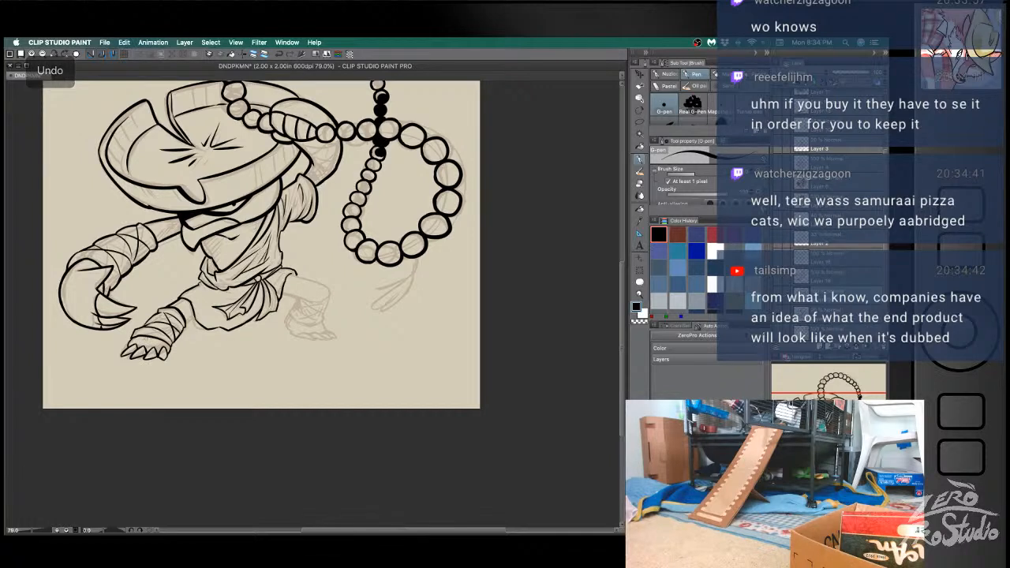
pyautogui.press('super+z')
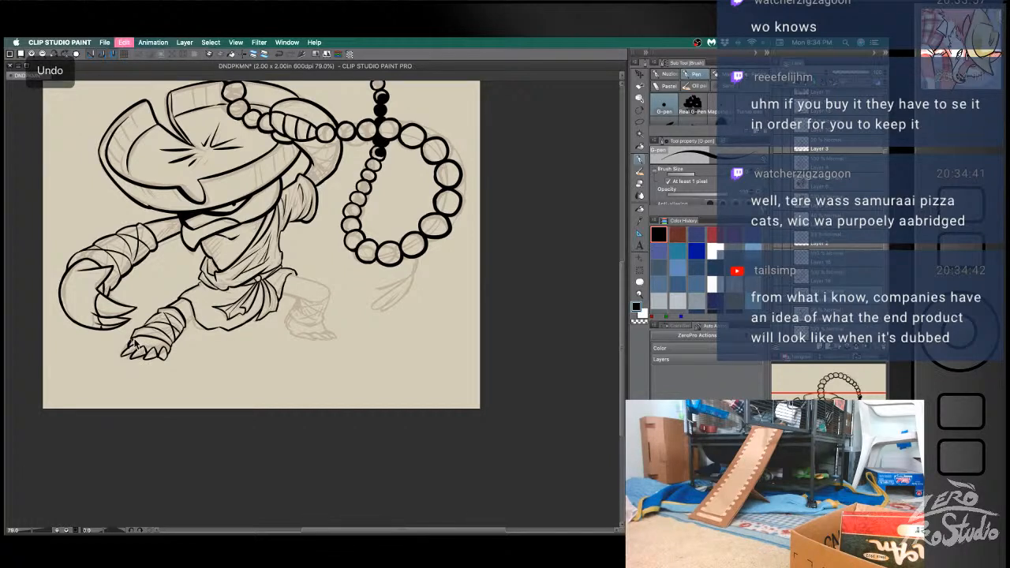
pyautogui.press('super+z')
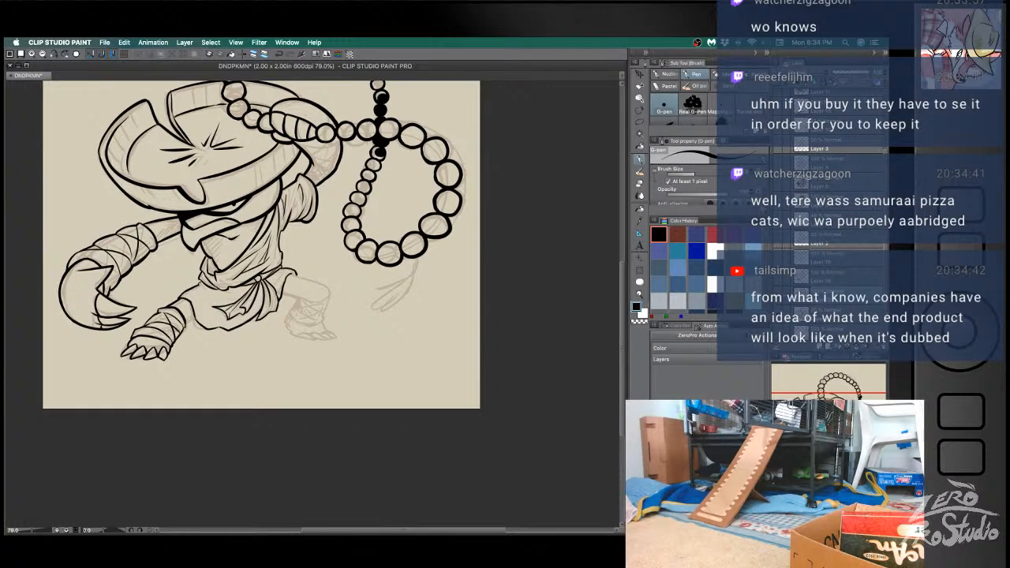
pyautogui.press('e')
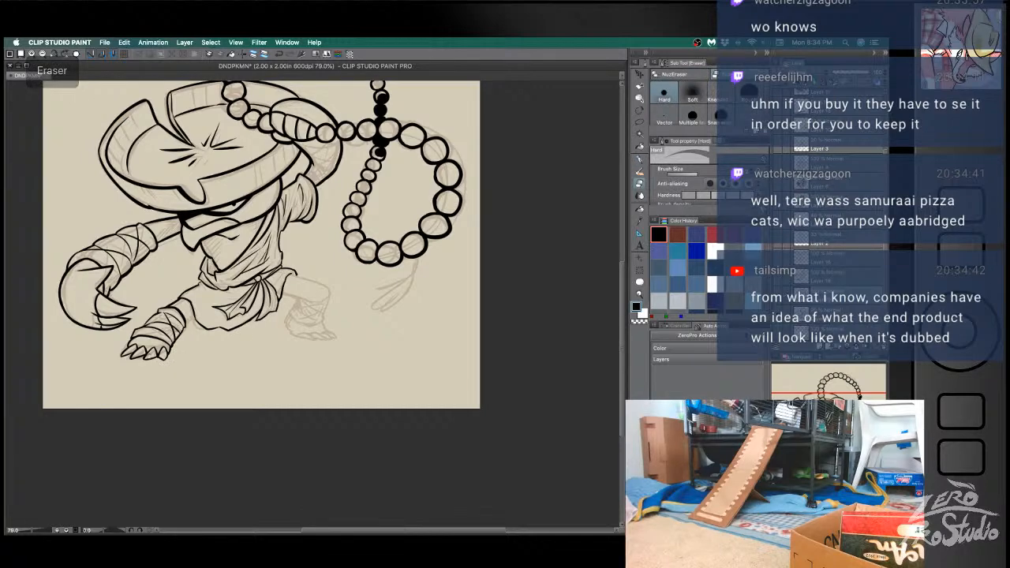
pyautogui.press('b')
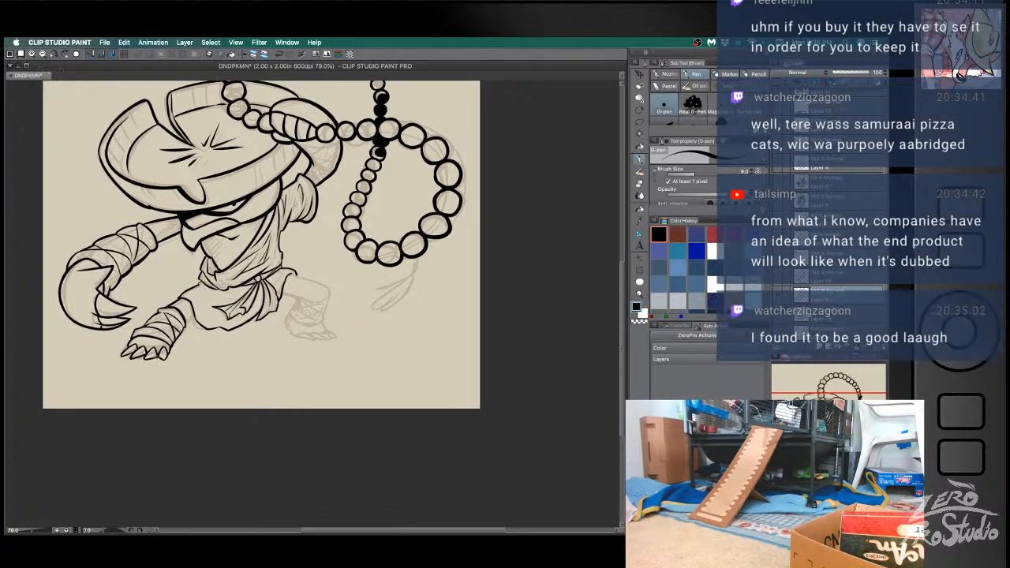
pyautogui.moveTo(130, 345); pyautogui.dragTo(121, 358)
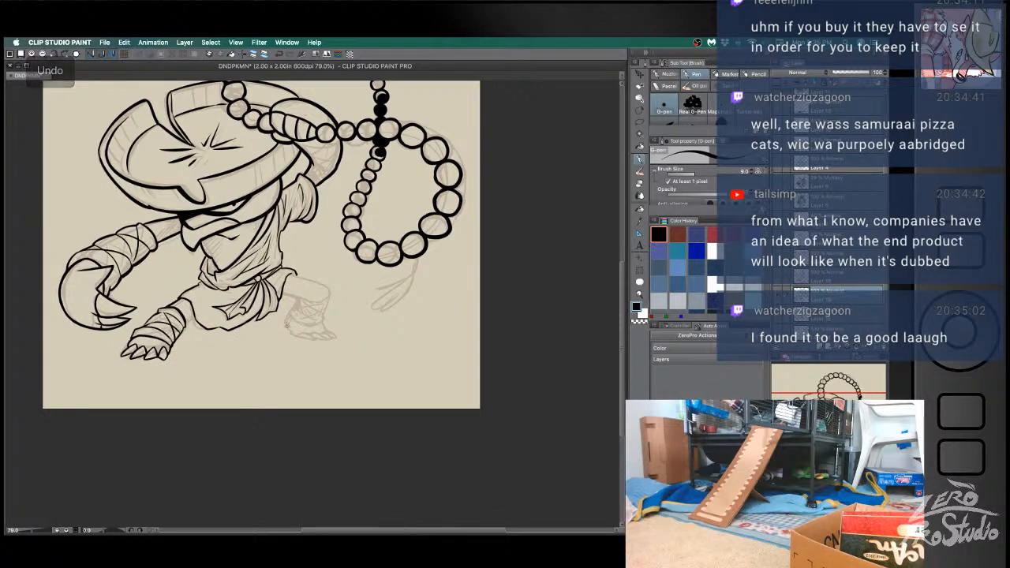
# - Ink the right thigh and bent knee coming out of the skirt, and outline the shin below it
pyautogui.press('b')
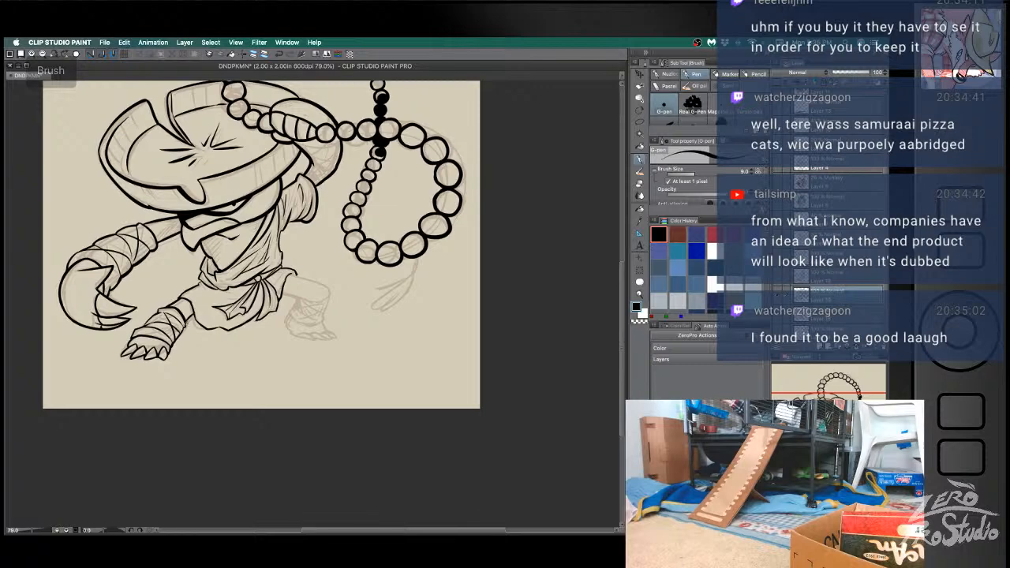
pyautogui.moveTo(281, 293); pyautogui.dragTo(326, 299)
pyautogui.moveTo(288, 270); pyautogui.dragTo(333, 298)
pyautogui.hotkey('ctrl', 'z')
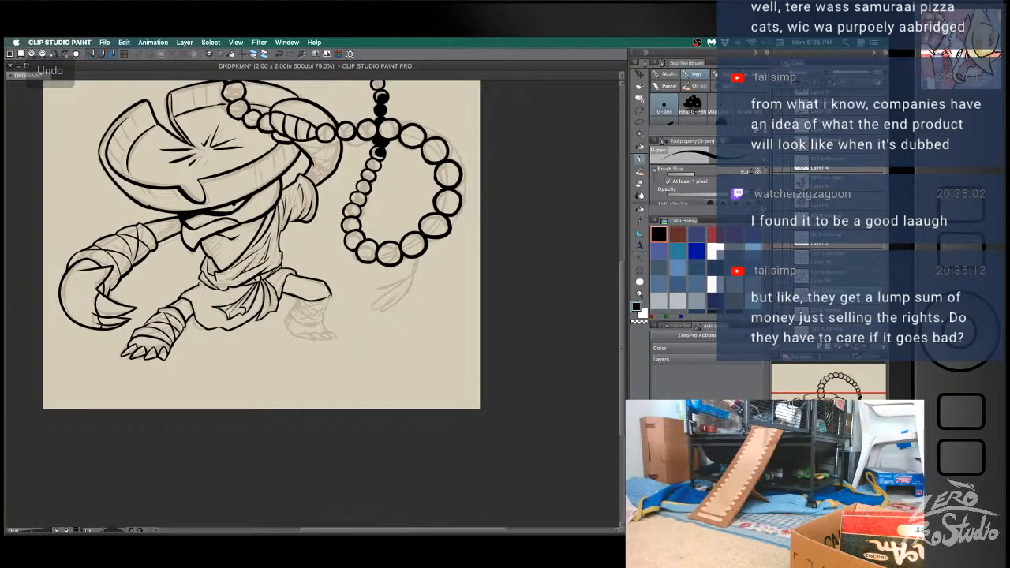
pyautogui.press('e')
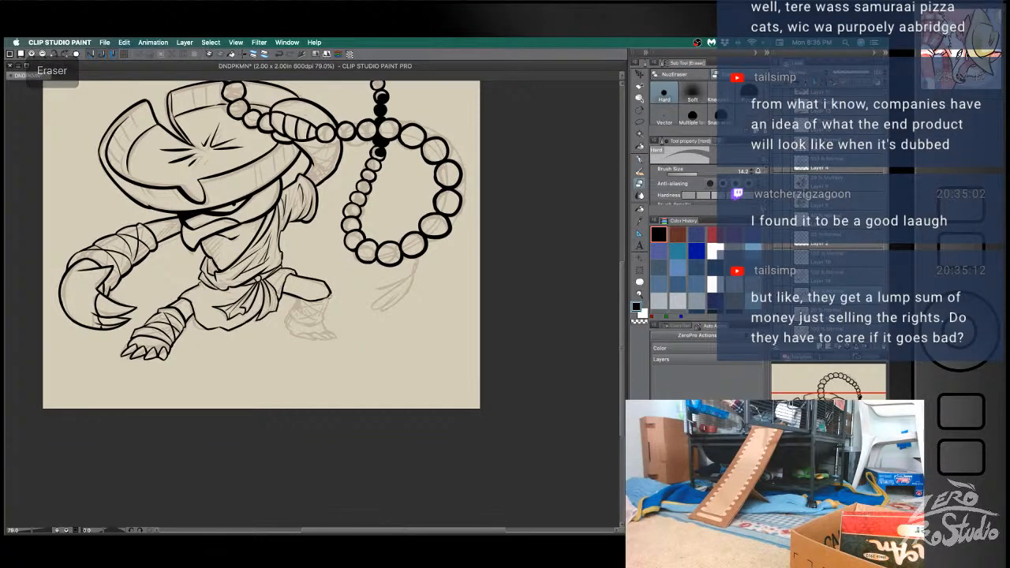
pyautogui.press('b')
pyautogui.moveTo(329, 297)
pyautogui.mouseDown()
pyautogui.moveTo(322, 323)
pyautogui.moveTo(289, 316)
pyautogui.moveTo(322, 326)
pyautogui.moveTo(305, 324)
pyautogui.mouseUp()
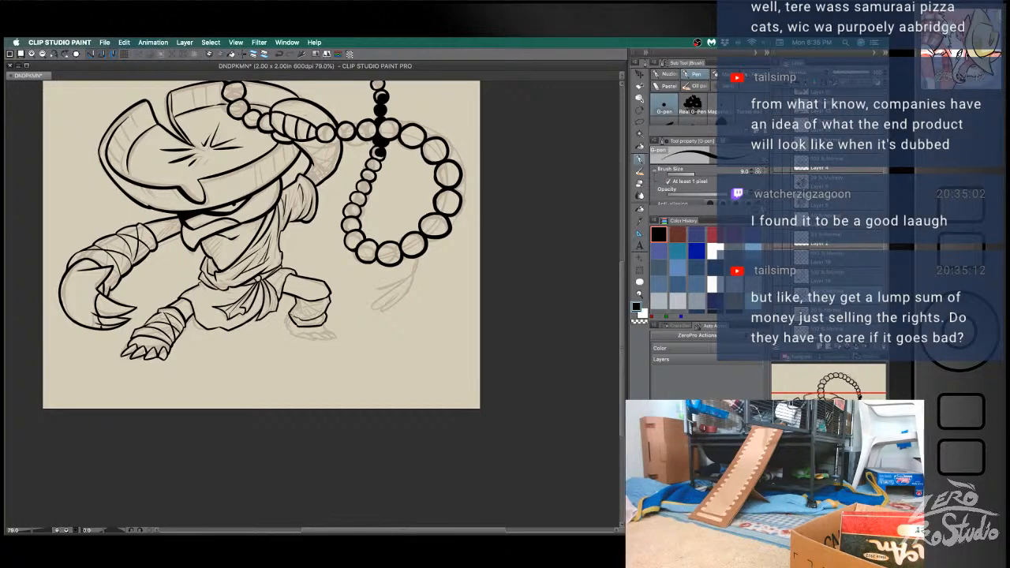
# - Redo the right shin's outline and ink bandage wraps around the lower leg
pyautogui.press('super+z')
pyautogui.press('super+z')
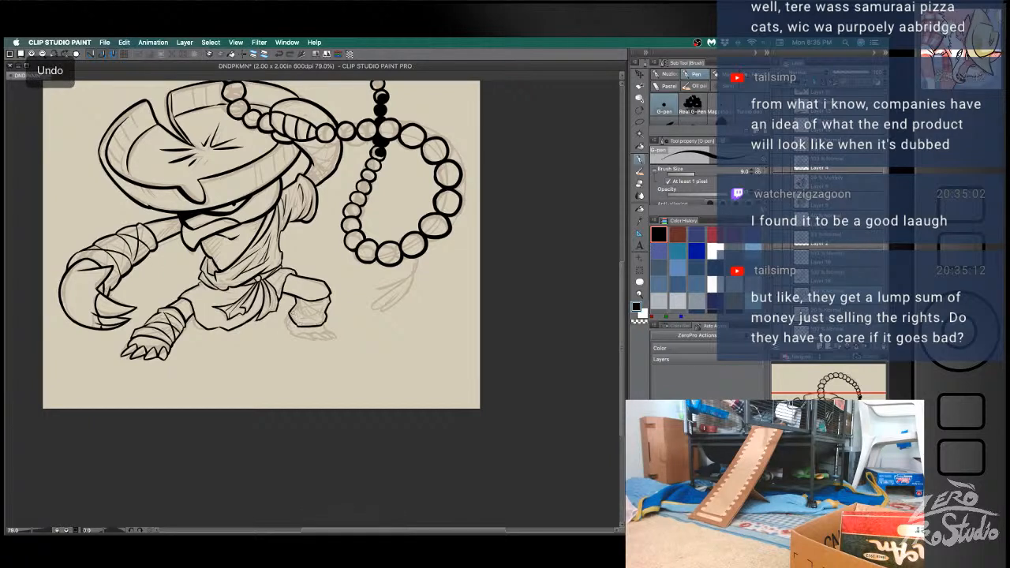
pyautogui.press('super+z')
pyautogui.moveTo(289, 313)
pyautogui.mouseDown()
pyautogui.moveTo(302, 324)
pyautogui.moveTo(314, 311)
pyautogui.moveTo(294, 298)
pyautogui.mouseUp()
pyautogui.press('super+z')
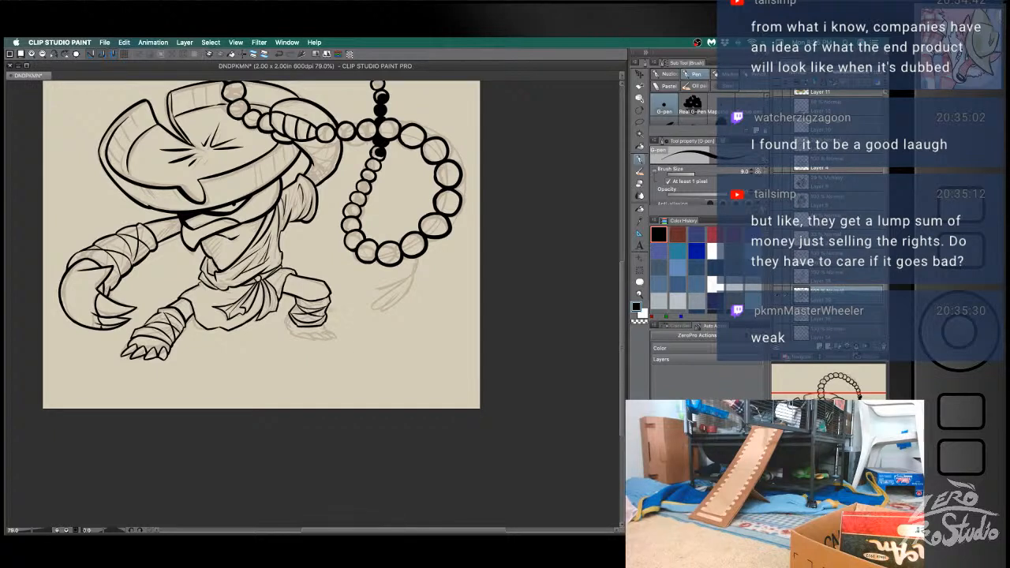
# - Clean up the bandage wraps on the right shin by alternating between eraser and pen
pyautogui.press('e')
pyautogui.press('b')
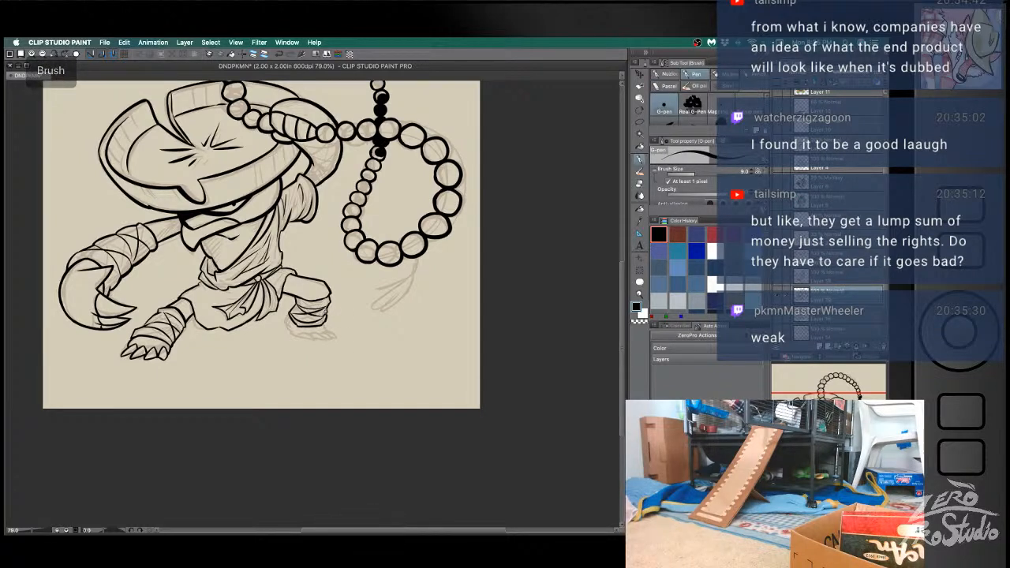
pyautogui.press('e')
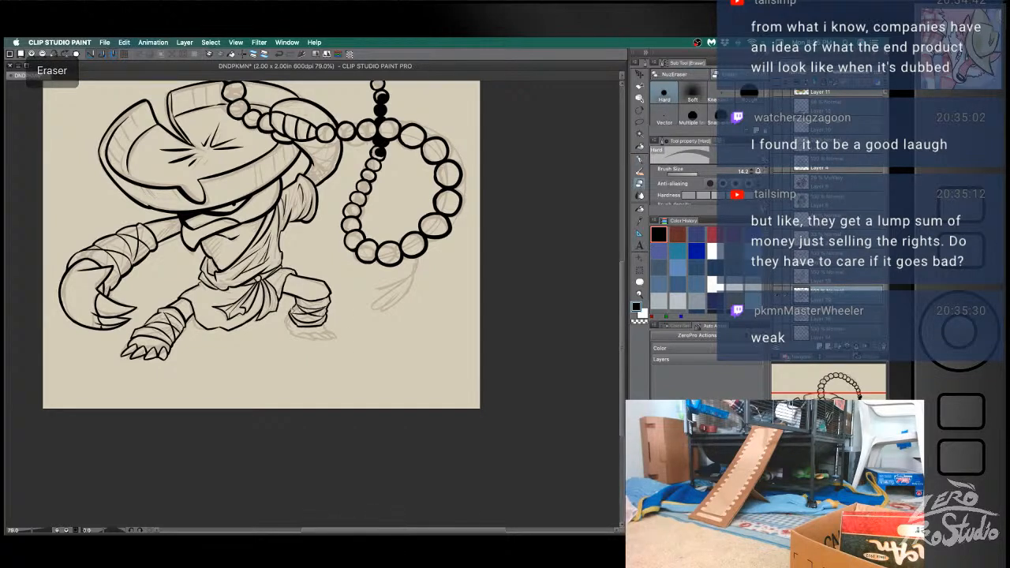
pyautogui.press('b')
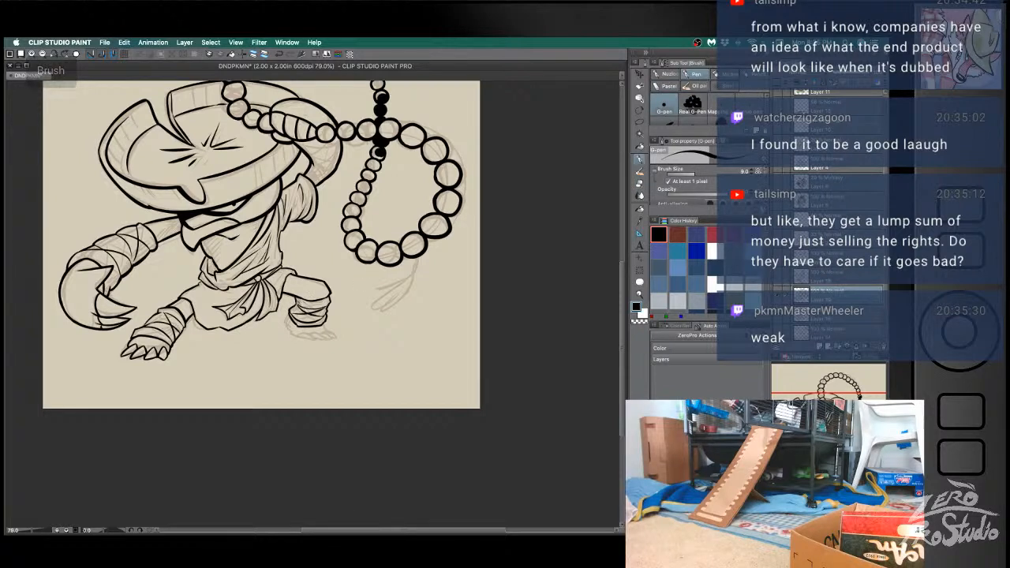
pyautogui.press('e')
pyautogui.press('b')
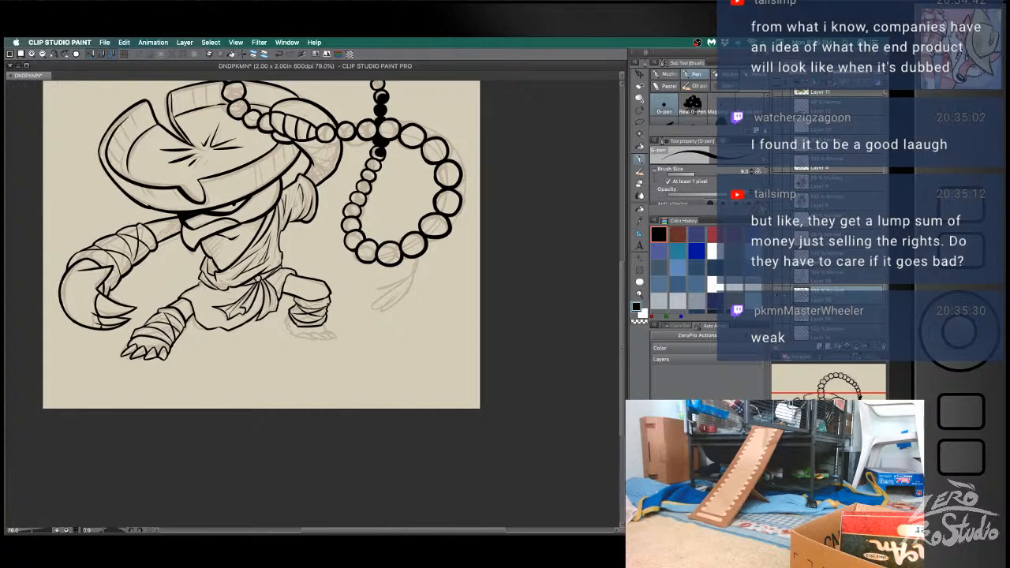
pyautogui.press('super+z')
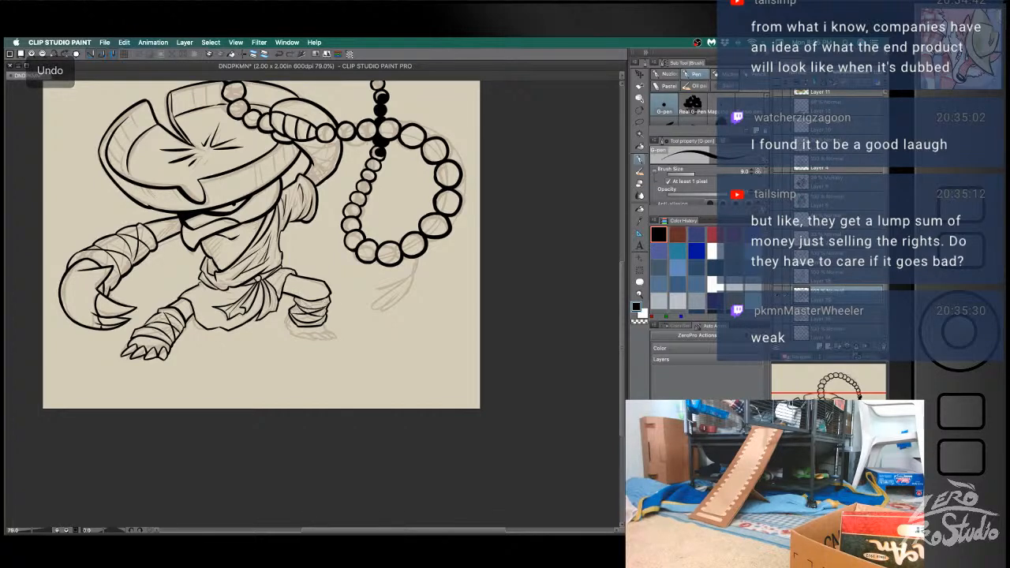
# - Ink the right foot and its toes below the bandage wraps, and save the document
pyautogui.moveTo(290, 313)
pyautogui.mouseDown()
pyautogui.moveTo(297, 334)
pyautogui.moveTo(317, 340)
pyautogui.mouseUp()
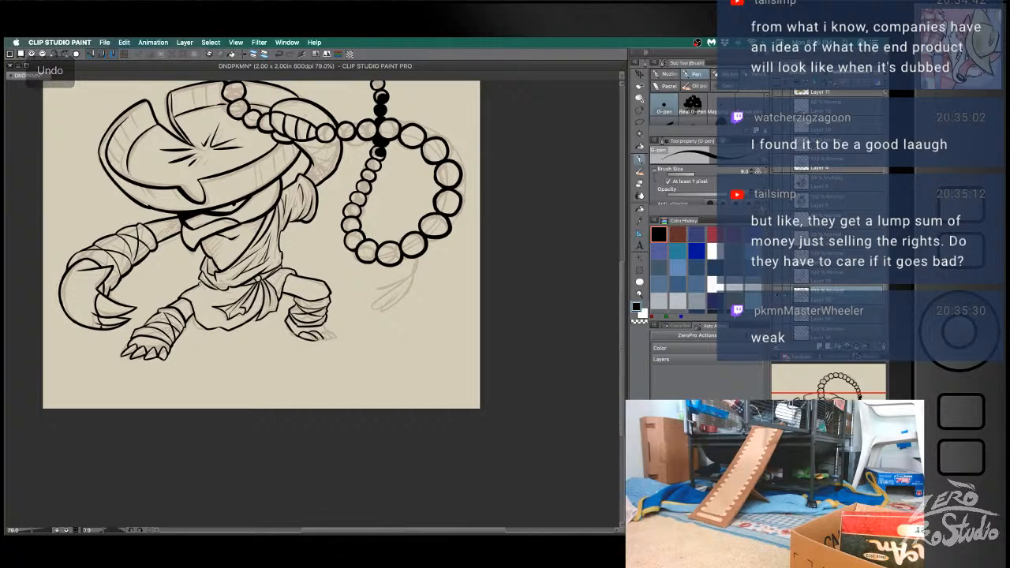
pyautogui.press('super+z')
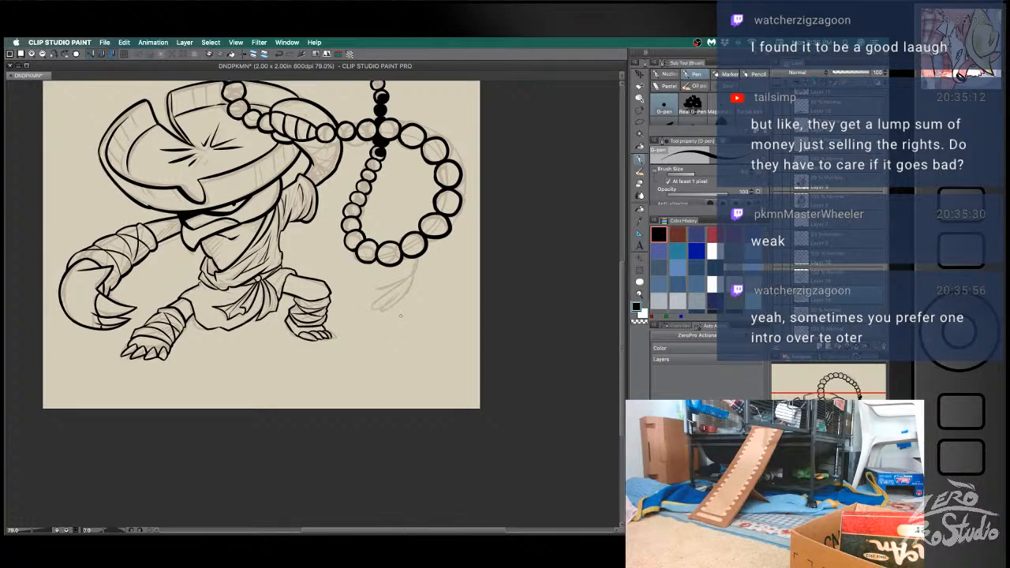
pyautogui.moveTo(307, 338); pyautogui.dragTo(319, 341)
pyautogui.hotkey('ctrl', 'z')
pyautogui.moveTo(198, 285); pyautogui.dragTo(238, 299)
pyautogui.hotkey('ctrl', 's')
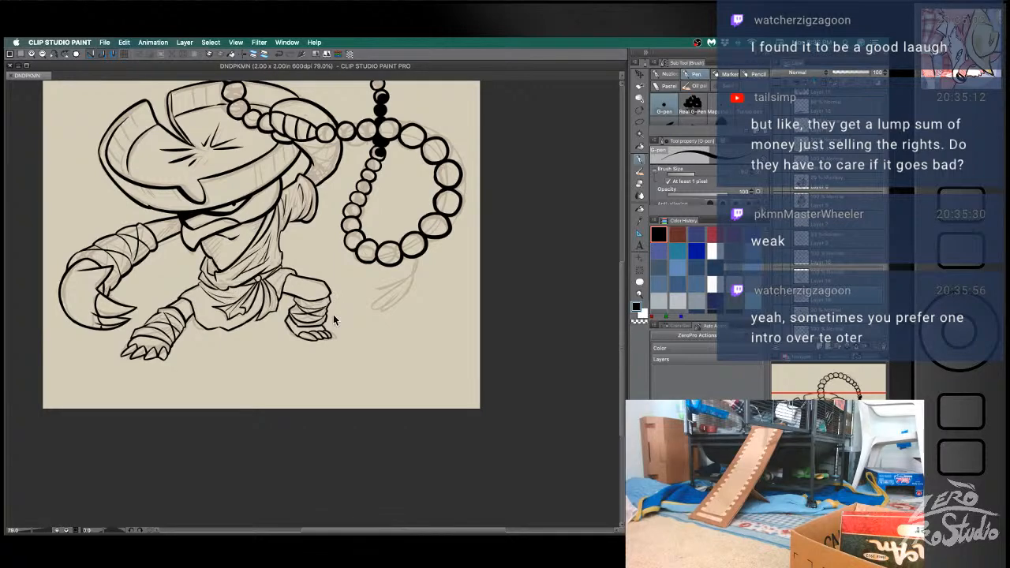
# - Ink a small end bead under the lower right of the hanging bead loop, redrawing it to match the sketch
pyautogui.moveTo(447, 280)
pyautogui.mouseDown()
pyautogui.moveTo(457, 388)
pyautogui.moveTo(419, 339)
pyautogui.mouseUp()
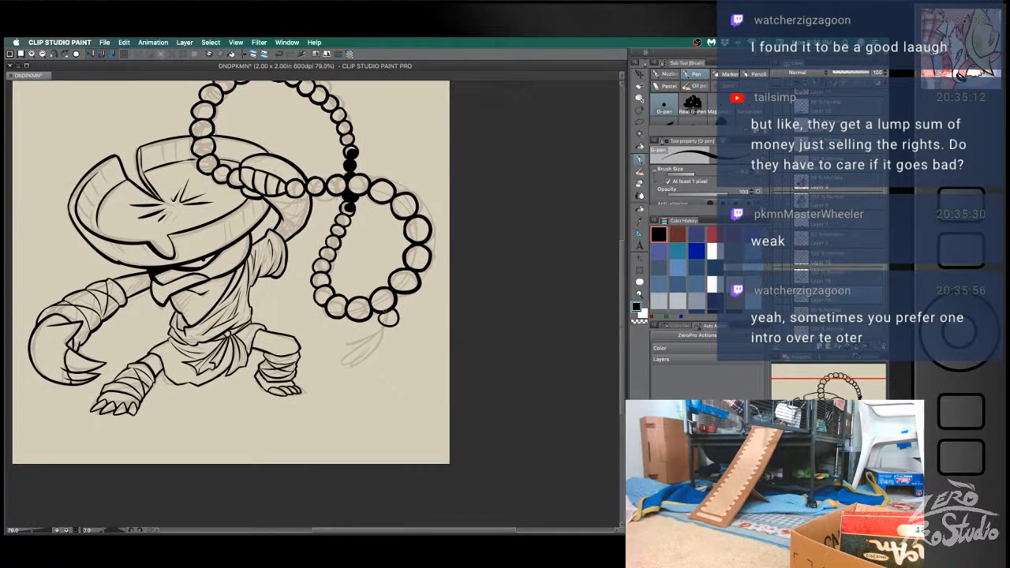
pyautogui.press('e')
pyautogui.press('b')
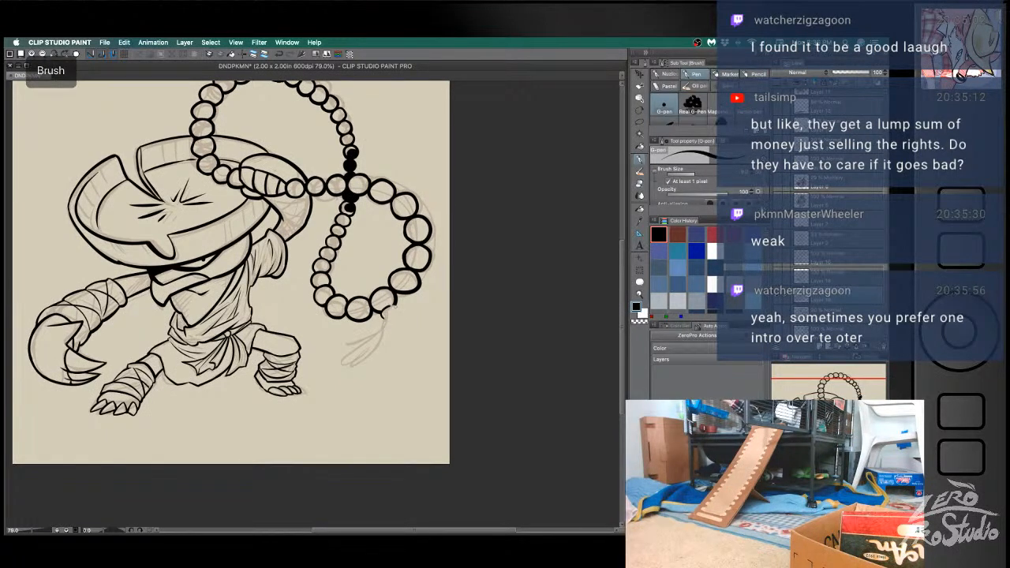
pyautogui.press('super+z')
pyautogui.press('super+z')
pyautogui.moveTo(383, 310); pyautogui.dragTo(383, 314)
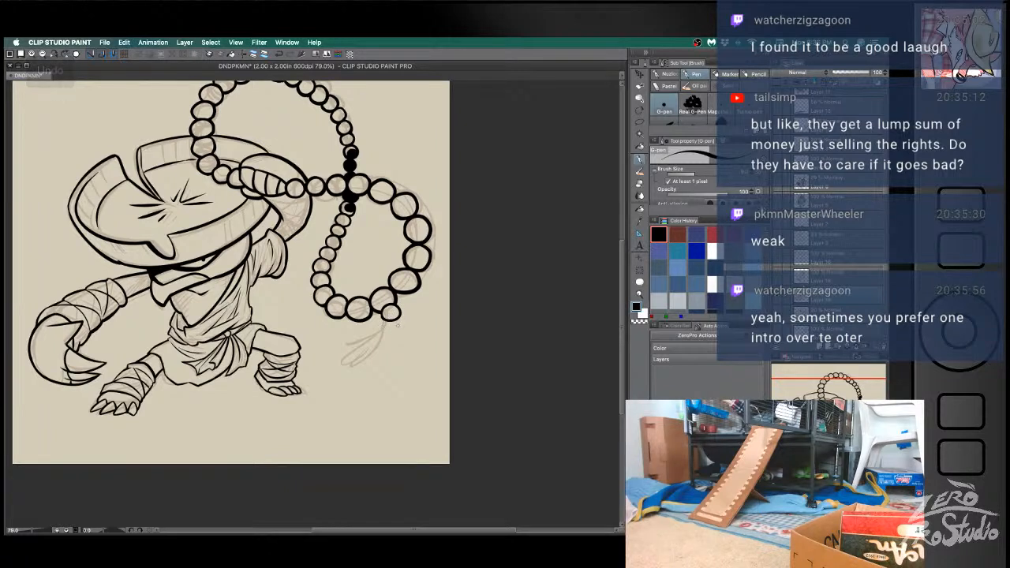
pyautogui.press('e')
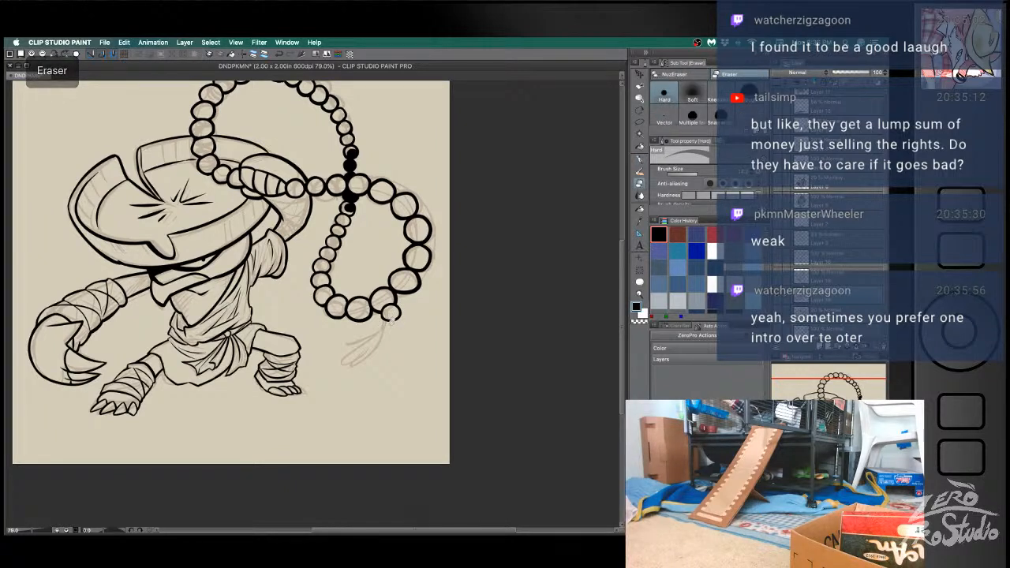
pyautogui.press('p')
# - Ink the tassel strands hanging from the end bead, redoing strokes as needed, and save the document
pyautogui.moveTo(388, 317); pyautogui.dragTo(351, 354)
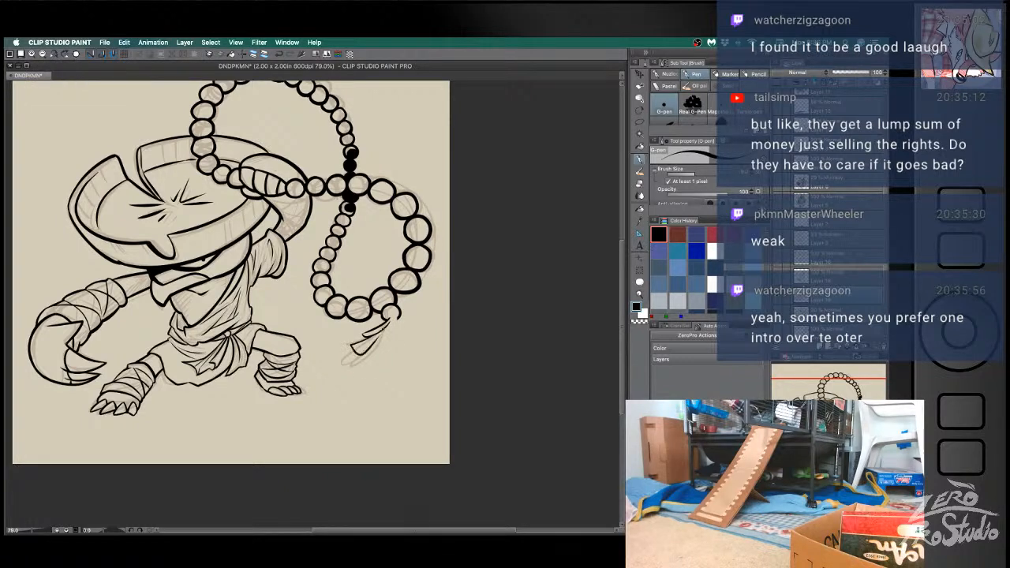
pyautogui.hotkey('ctrl', 'z')
pyautogui.moveTo(390, 320)
pyautogui.mouseDown()
pyautogui.moveTo(353, 343)
pyautogui.moveTo(371, 337)
pyautogui.moveTo(364, 349)
pyautogui.mouseUp()
pyautogui.hotkey('ctrl', 'z')
pyautogui.press('e')
pyautogui.press('b')
pyautogui.moveTo(393, 318)
pyautogui.mouseDown()
pyautogui.moveTo(380, 346)
pyautogui.moveTo(390, 352)
pyautogui.mouseUp()
pyautogui.press('super+z')
pyautogui.press('super+s')
# - Retouch the line work around the skirt's waist, undoing misplaced strokes, and save the document
pyautogui.moveTo(172, 335)
pyautogui.mouseDown()
pyautogui.moveTo(173, 349)
pyautogui.moveTo(171, 316)
pyautogui.moveTo(169, 328)
pyautogui.moveTo(185, 332)
pyautogui.mouseUp()
pyautogui.press('super+z')
pyautogui.press('super+z')
pyautogui.press('super+s')
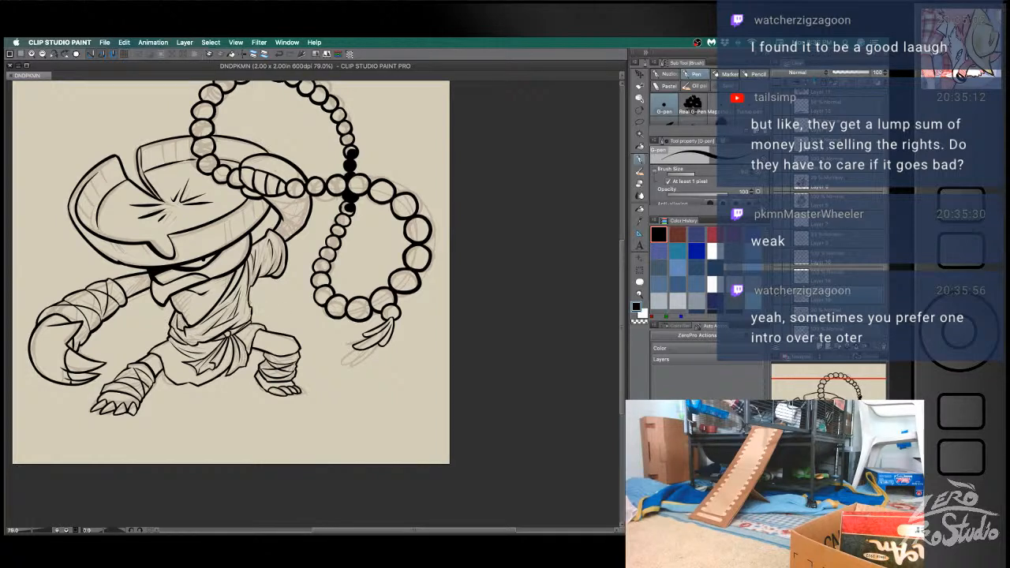
pyautogui.moveTo(251, 304)
pyautogui.mouseDown()
pyautogui.moveTo(251, 322)
pyautogui.moveTo(277, 334)
pyautogui.mouseUp()
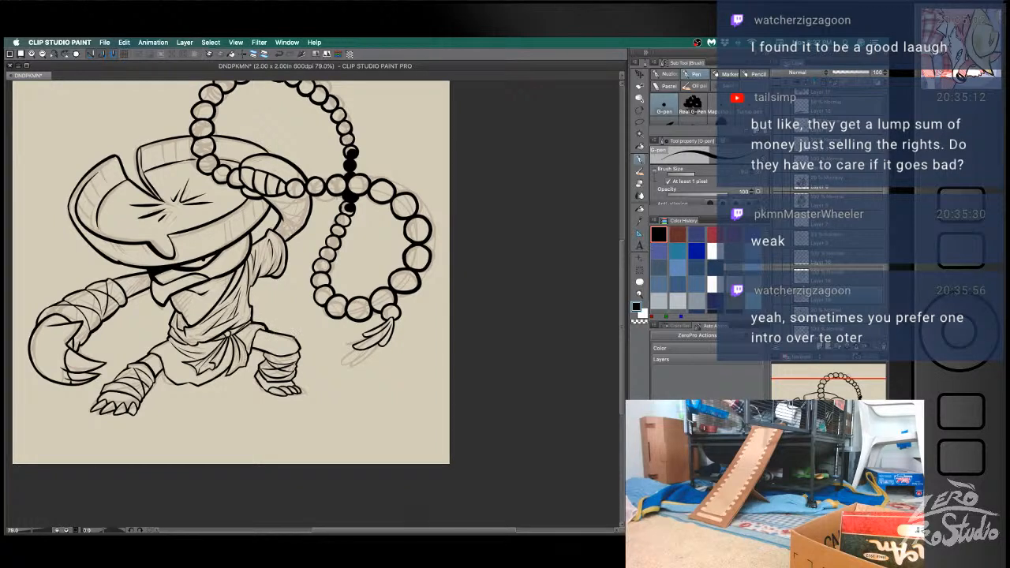
pyautogui.hotkey('ctrl', 'z')
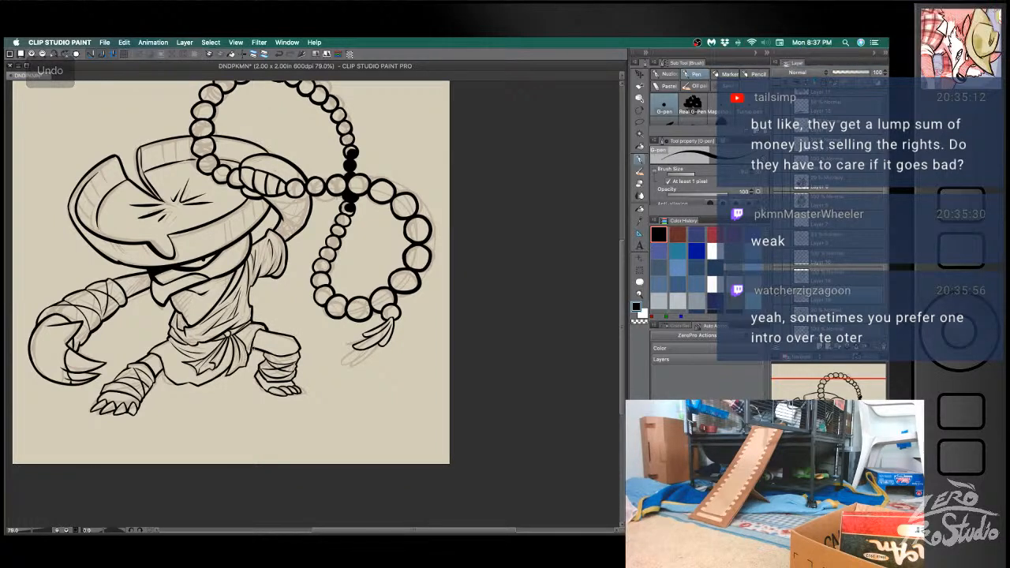
pyautogui.moveTo(261, 348); pyautogui.dragTo(265, 357)
pyautogui.hotkey('ctrl', 'z')
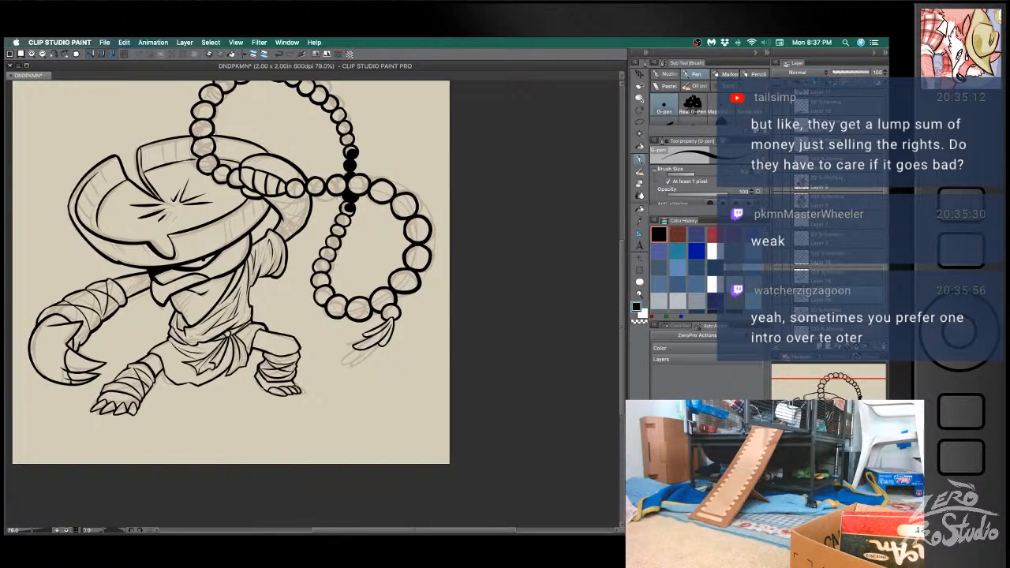
pyautogui.moveTo(160, 367); pyautogui.dragTo(168, 378)
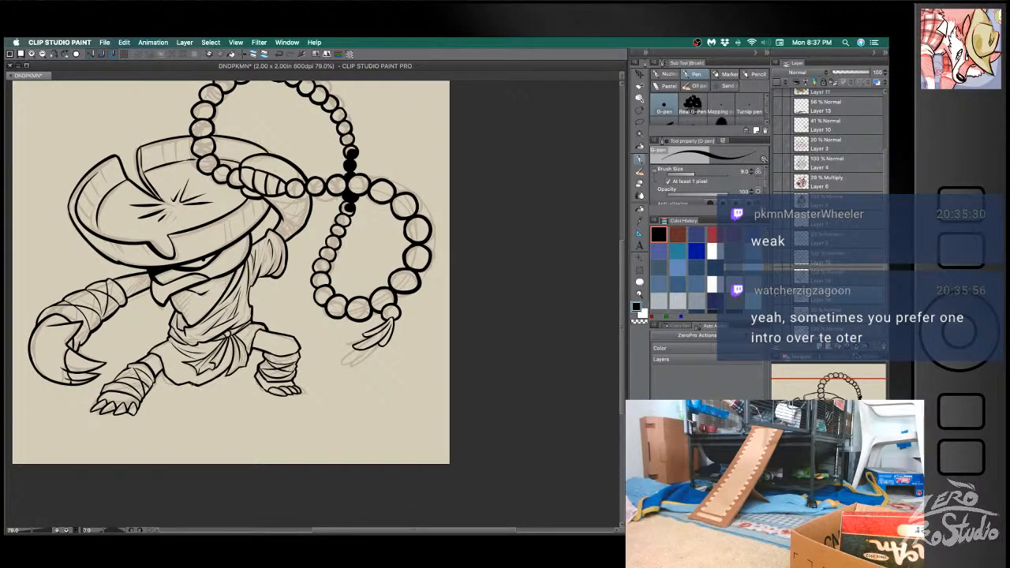
pyautogui.hotkey('ctrl', 'z')
pyautogui.moveTo(142, 406); pyautogui.dragTo(156, 382)
pyautogui.hotkey('ctrl', 'z')
pyautogui.hotkey('ctrl', 'z')
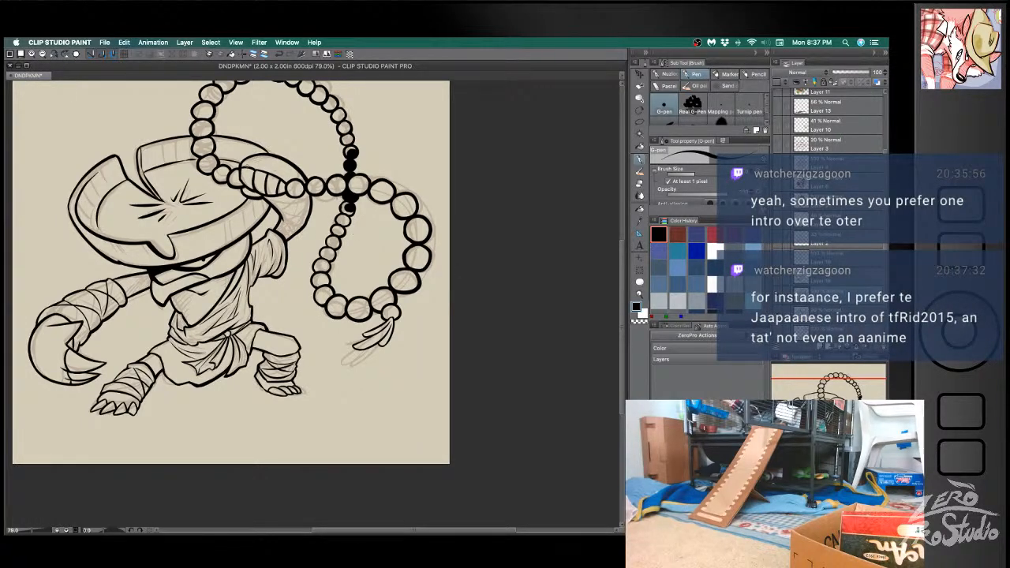
# - Thicken the upper contour of the fist gripping the beads, undoing and redrawing the stroke until it fits
pyautogui.moveTo(242, 163)
pyautogui.mouseDown()
pyautogui.moveTo(290, 156)
pyautogui.moveTo(250, 154)
pyautogui.moveTo(272, 154)
pyautogui.mouseUp()
pyautogui.press('super+z')
pyautogui.press('super+z')
pyautogui.press('super+z')
pyautogui.press('super+z')
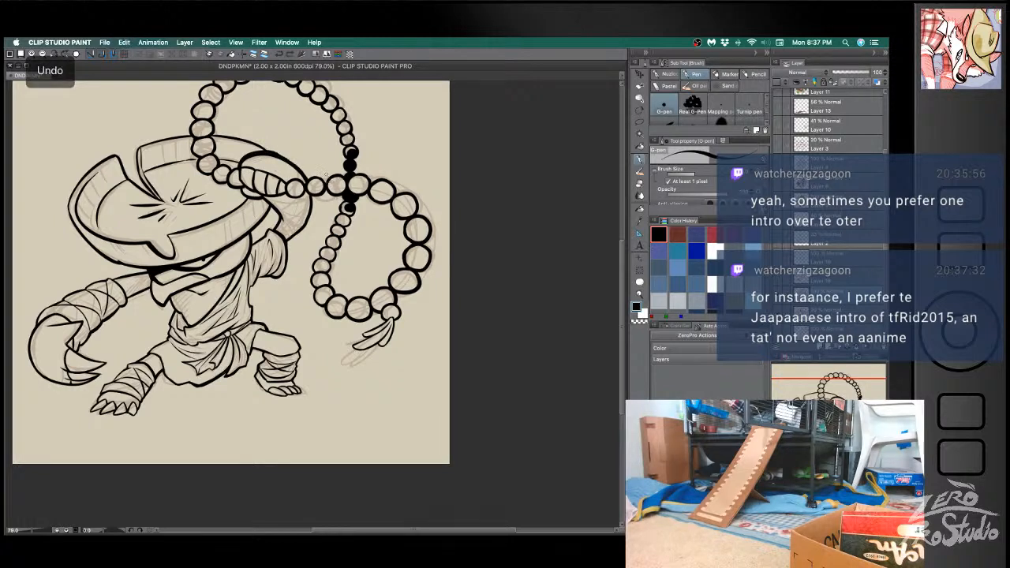
pyautogui.press('super+z')
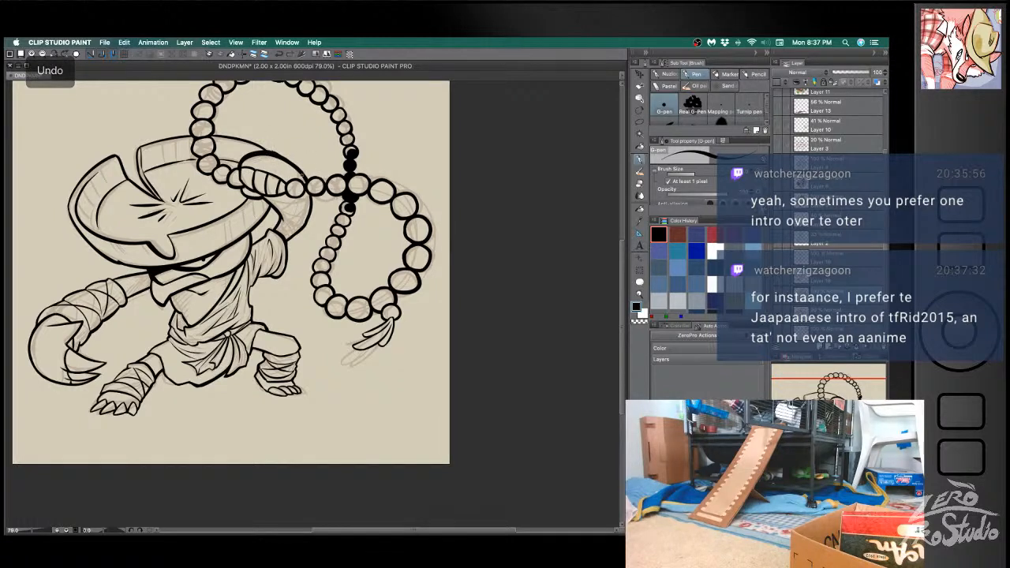
pyautogui.press('super+z')
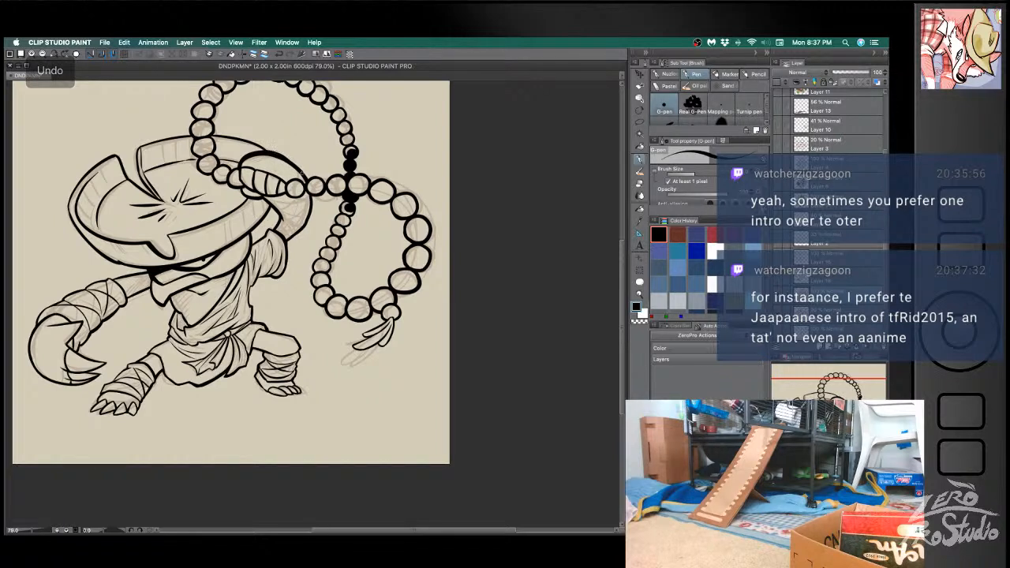
pyautogui.press('super+z')
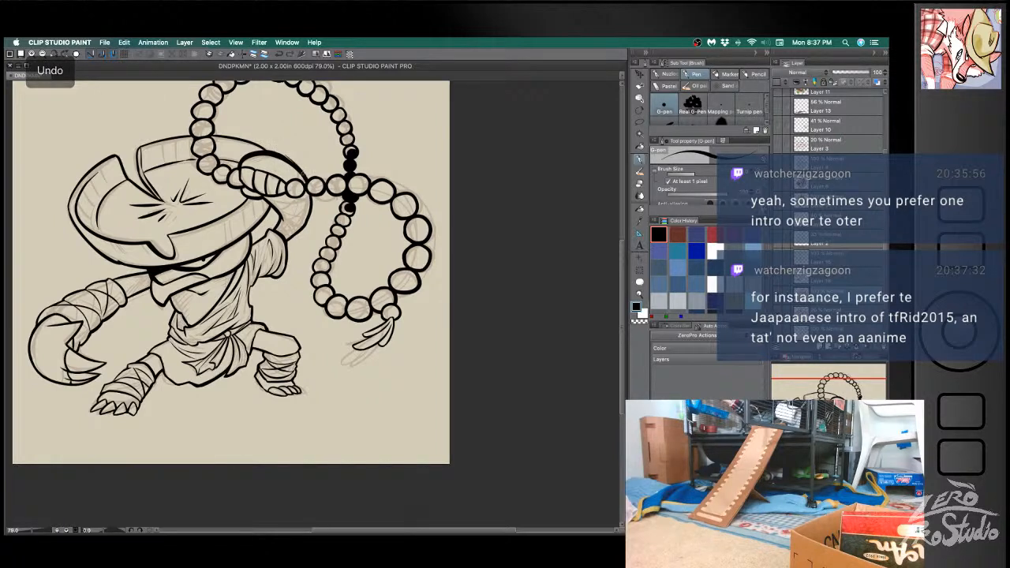
pyautogui.press('super+z')
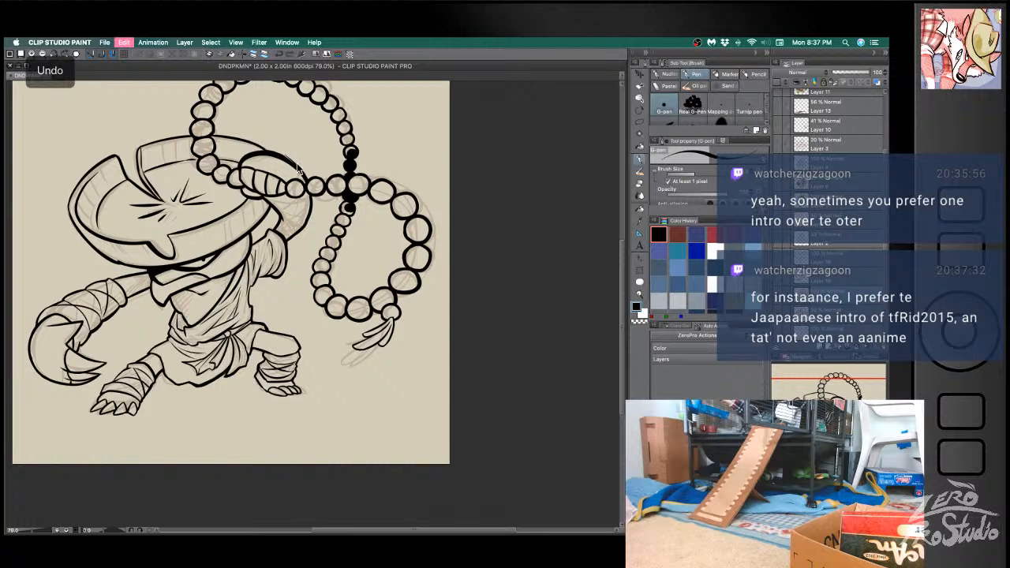
pyautogui.press('super+z')
pyautogui.moveTo(283, 156)
pyautogui.mouseDown()
pyautogui.moveTo(296, 166)
pyautogui.moveTo(239, 185)
pyautogui.mouseUp()
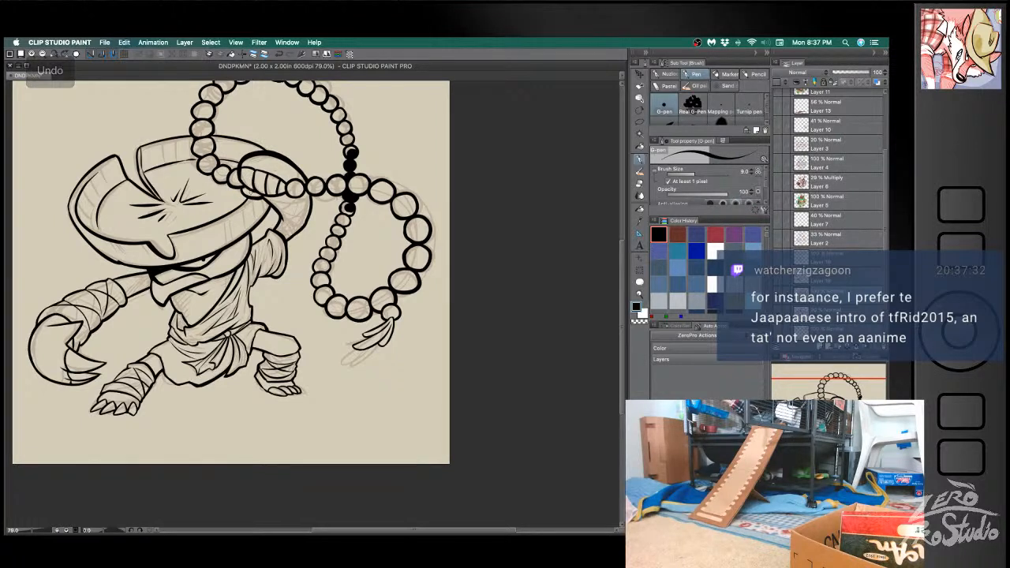
# - Try retouching the underside of the fist gripping the beads, undo the misplaced strokes, and save the document
pyautogui.moveTo(240, 188); pyautogui.dragTo(261, 199)
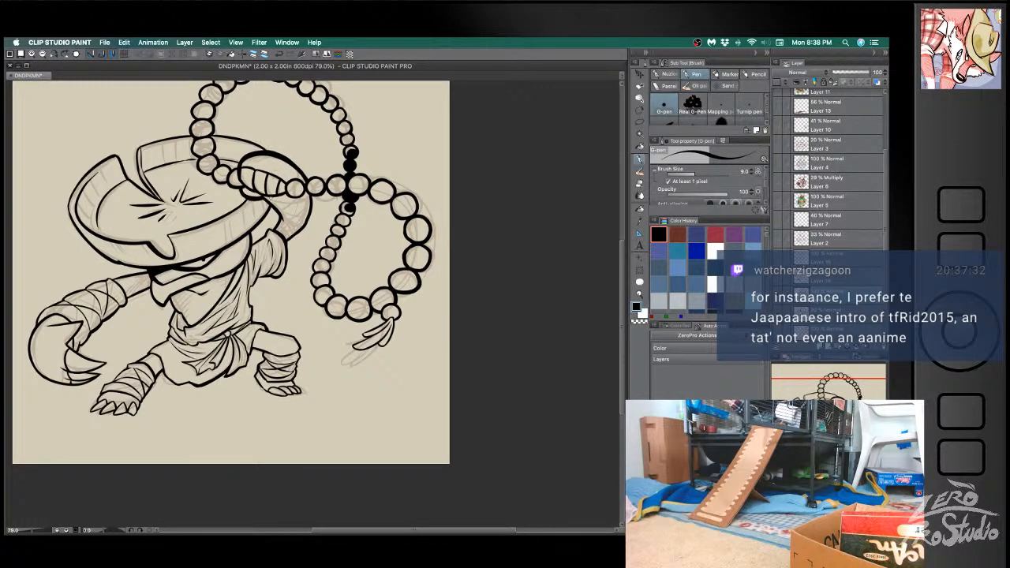
pyautogui.press('super+z')
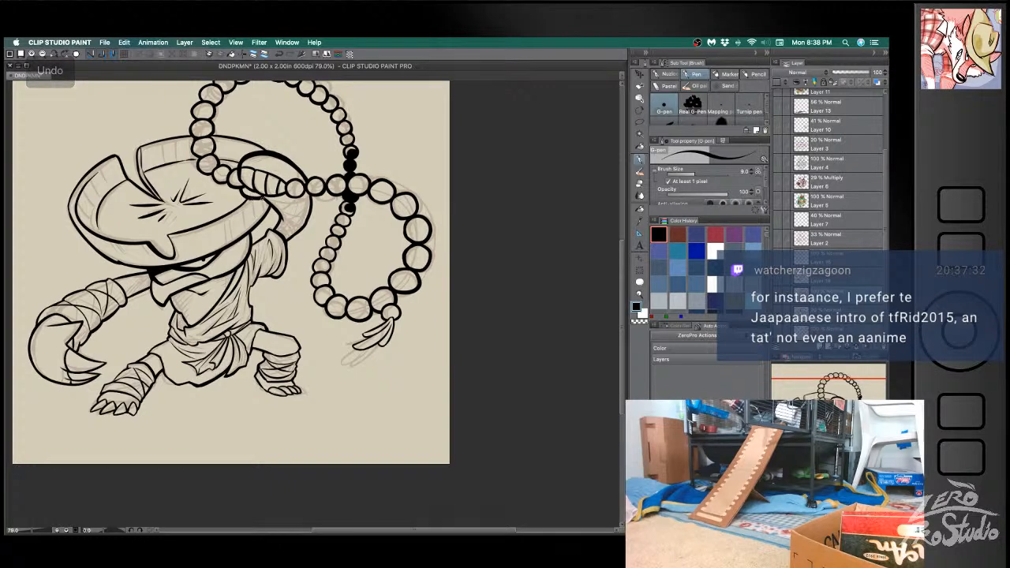
pyautogui.moveTo(249, 197); pyautogui.dragTo(270, 203)
pyautogui.press('super+z')
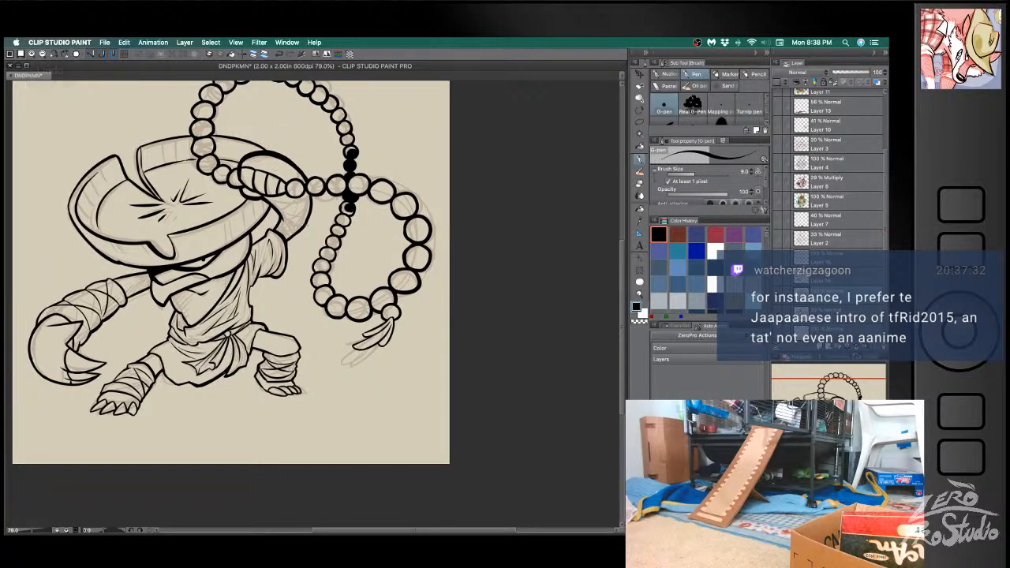
pyautogui.press('super+s')
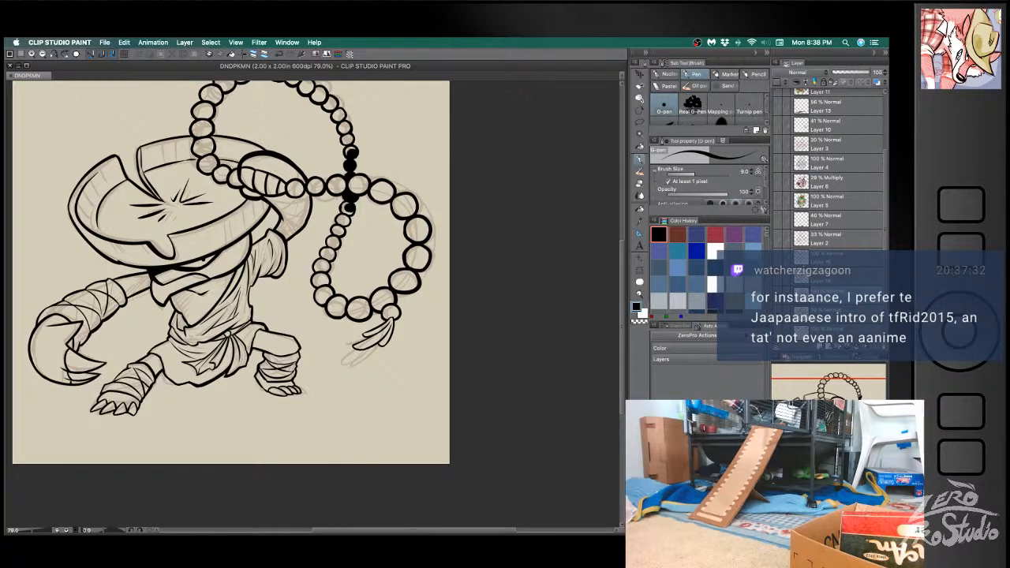
# - Clean up and re-ink the outline of the bead at the lower right of the hanging loop
pyautogui.press('b')
pyautogui.press('space')
pyautogui.moveTo(533, 238); pyautogui.dragTo(506, 264)
pyautogui.press('e')
pyautogui.moveTo(397, 303)
pyautogui.mouseDown()
pyautogui.moveTo(375, 320)
pyautogui.moveTo(389, 313)
pyautogui.mouseUp()
pyautogui.press('b')
pyautogui.press('super+z')
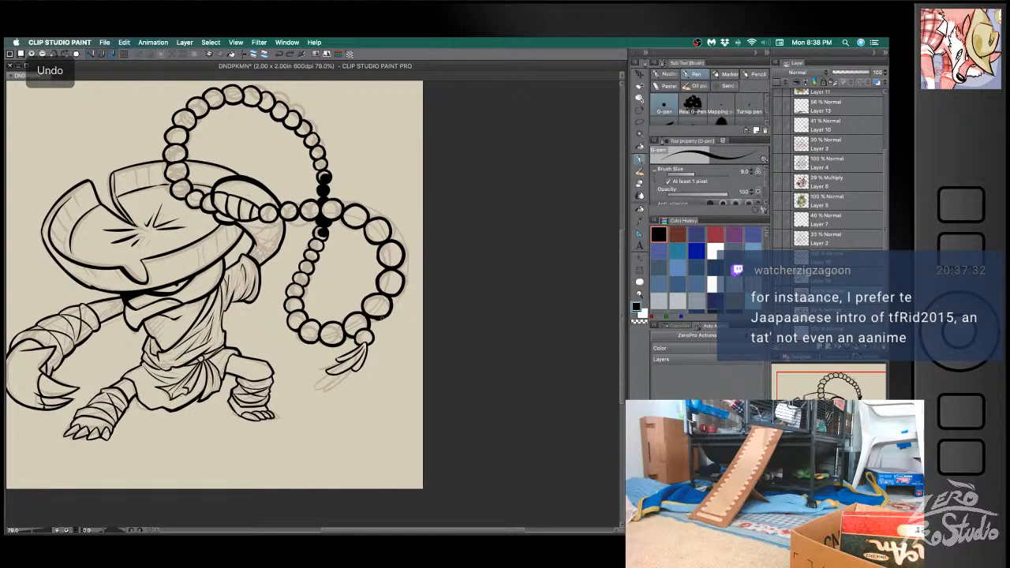
pyautogui.press('e')
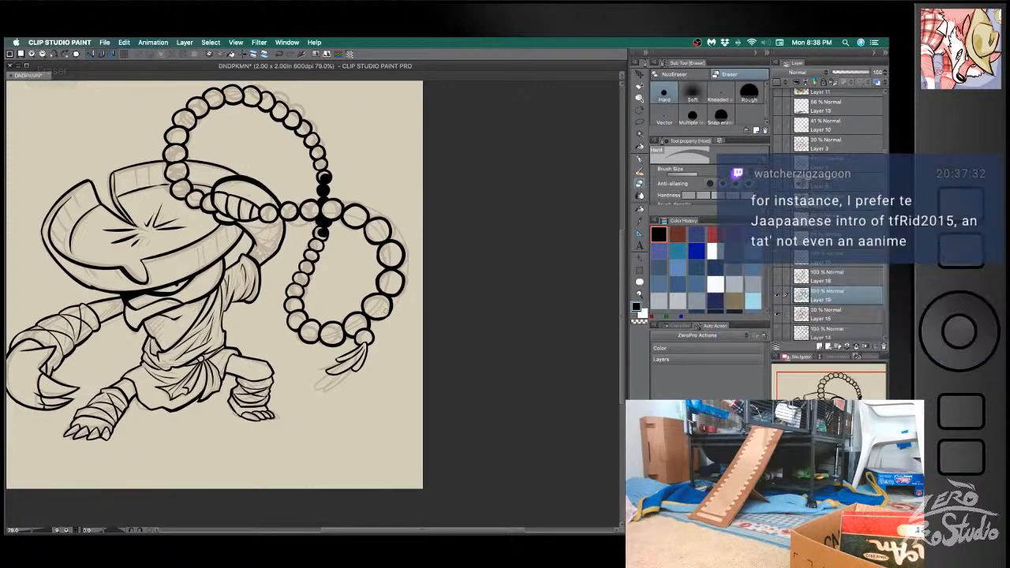
pyautogui.press('b')
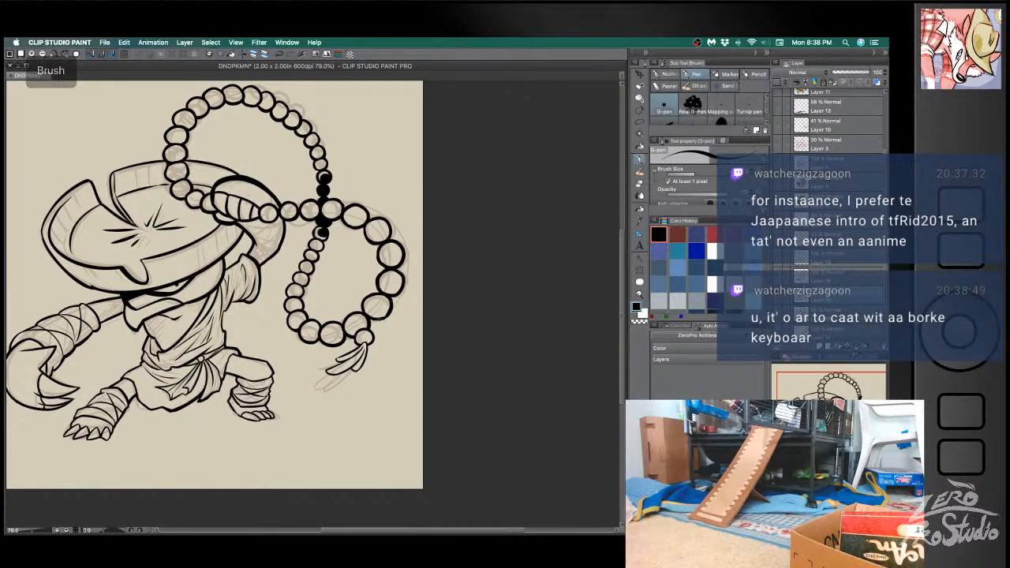
pyautogui.press('super+z')
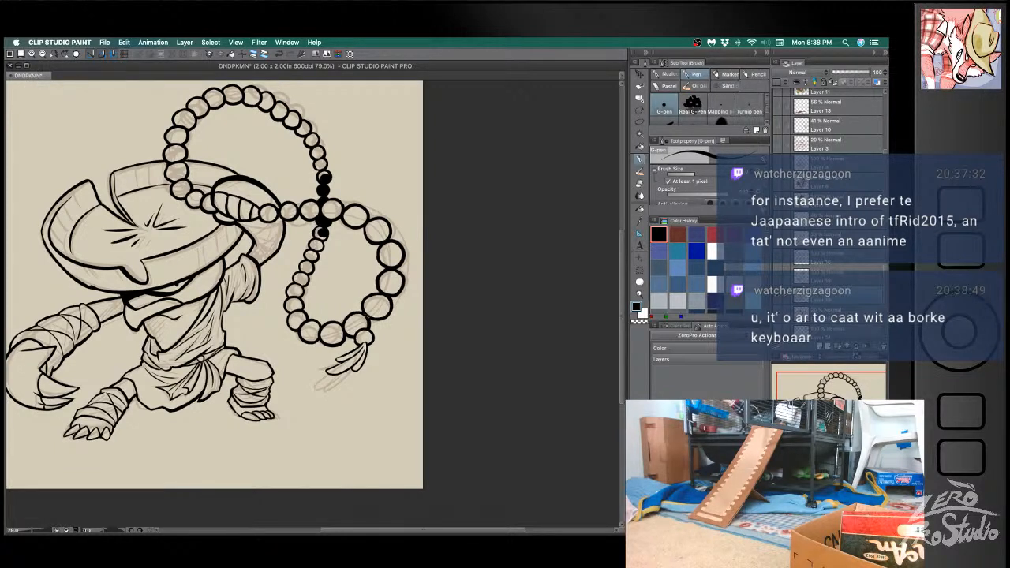
# - Erase stray ink and thicken the outline of the bead just above the tassel's end bead
pyautogui.press('e')
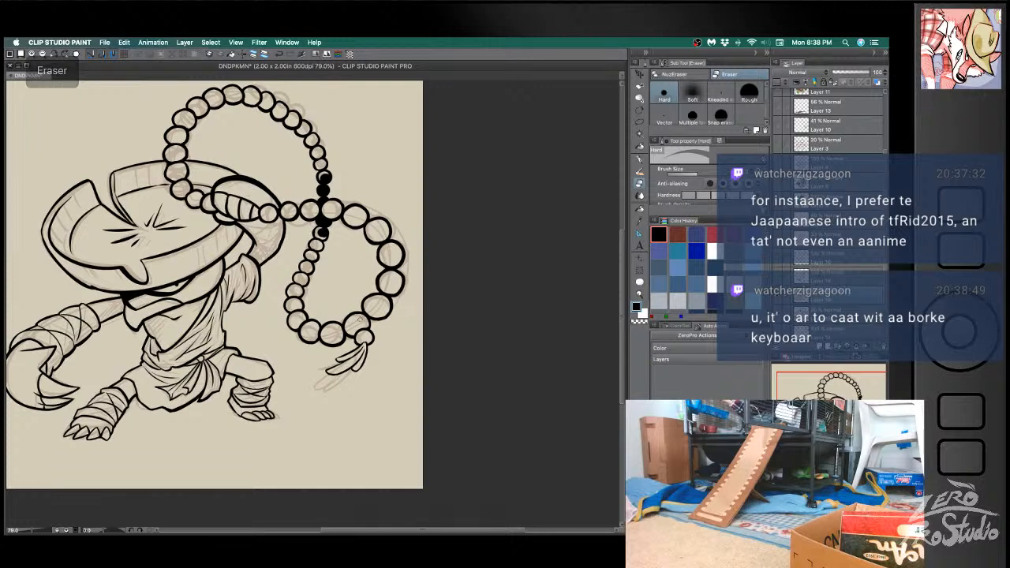
pyautogui.press('b')
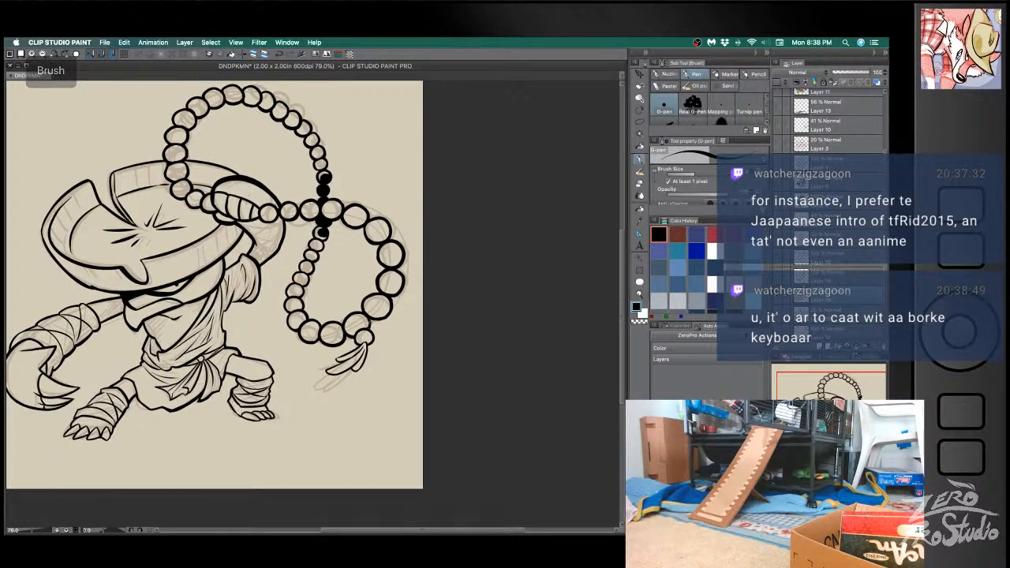
pyautogui.press('e')
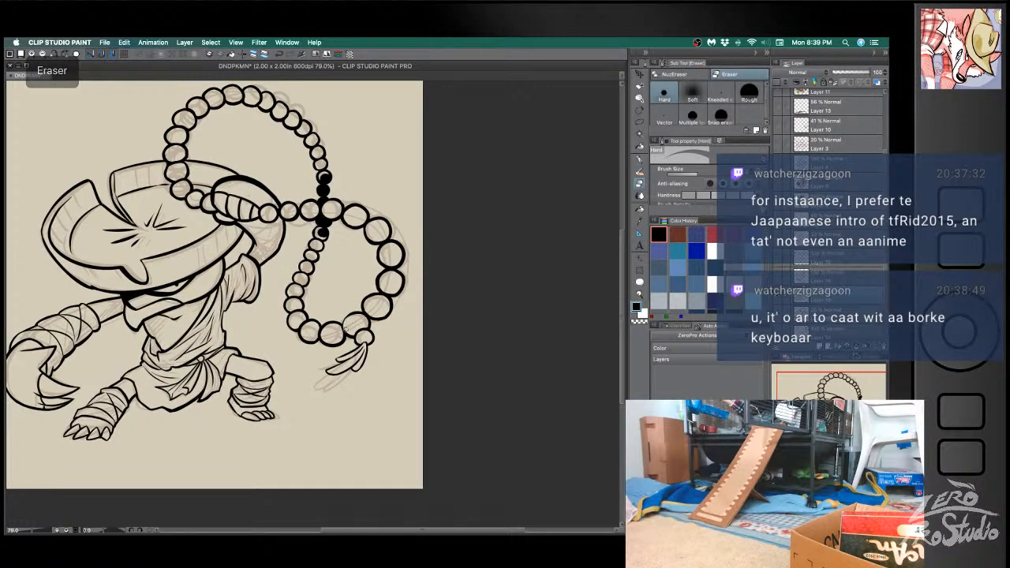
pyautogui.press('b')
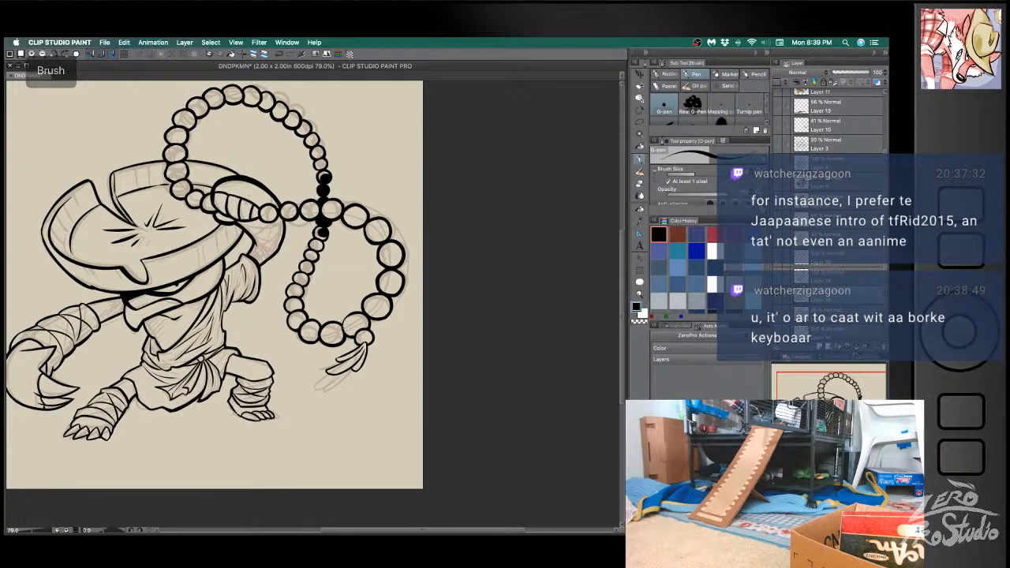
pyautogui.moveTo(365, 310); pyautogui.dragTo(341, 321)
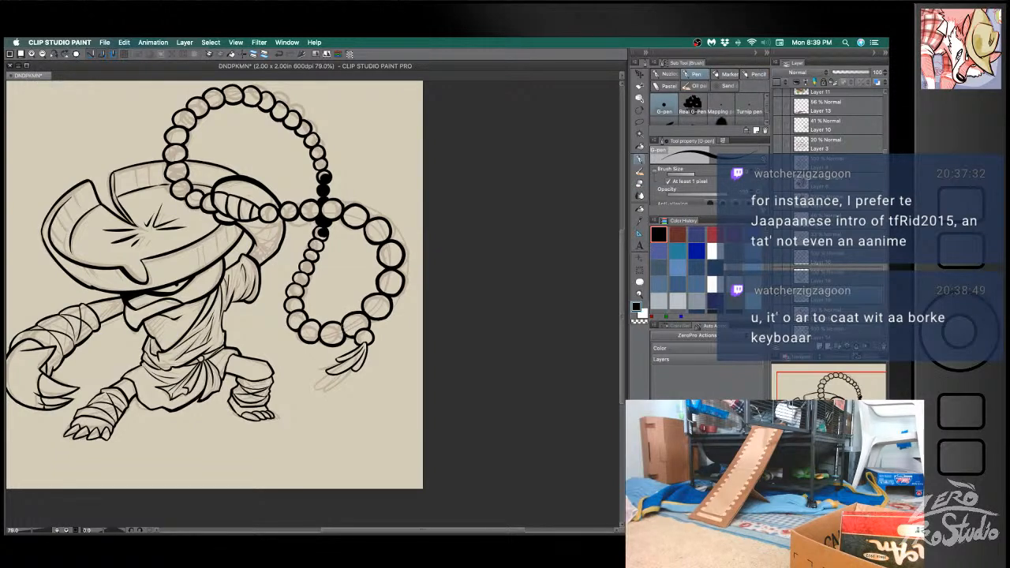
# - Thicken the outer edges of the two rightmost beads of the hanging loop, erasing overlaps and redoing strokes
pyautogui.press('e')
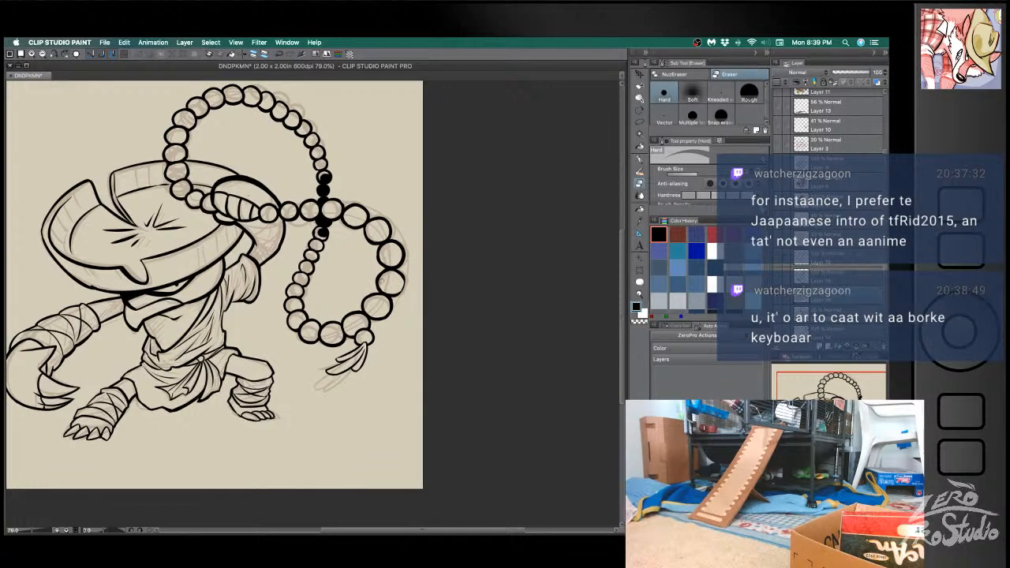
pyautogui.press('b')
pyautogui.moveTo(406, 279); pyautogui.dragTo(390, 296)
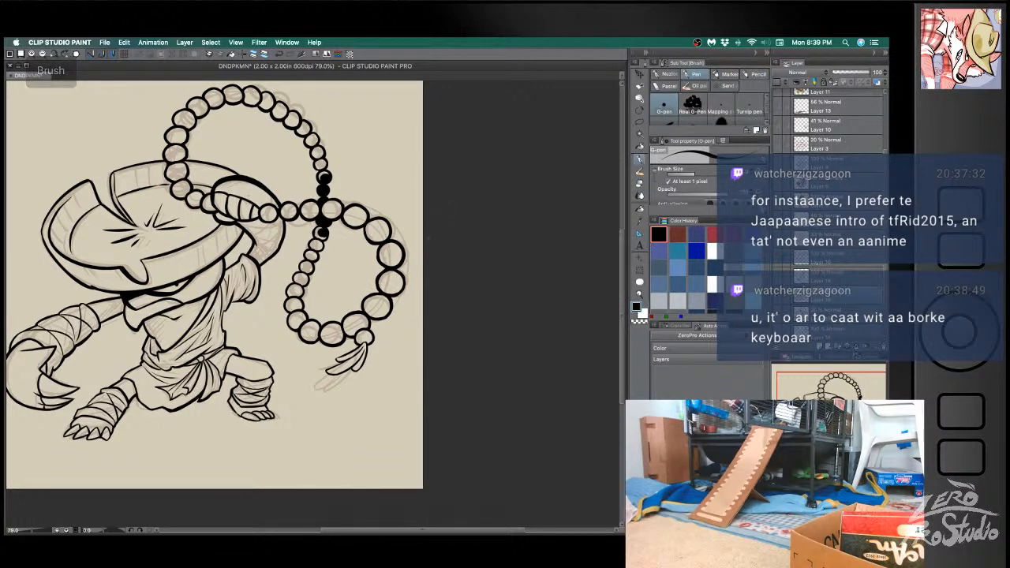
pyautogui.press('e')
pyautogui.moveTo(380, 254)
pyautogui.mouseDown()
pyautogui.moveTo(403, 267)
pyautogui.moveTo(388, 246)
pyautogui.mouseUp()
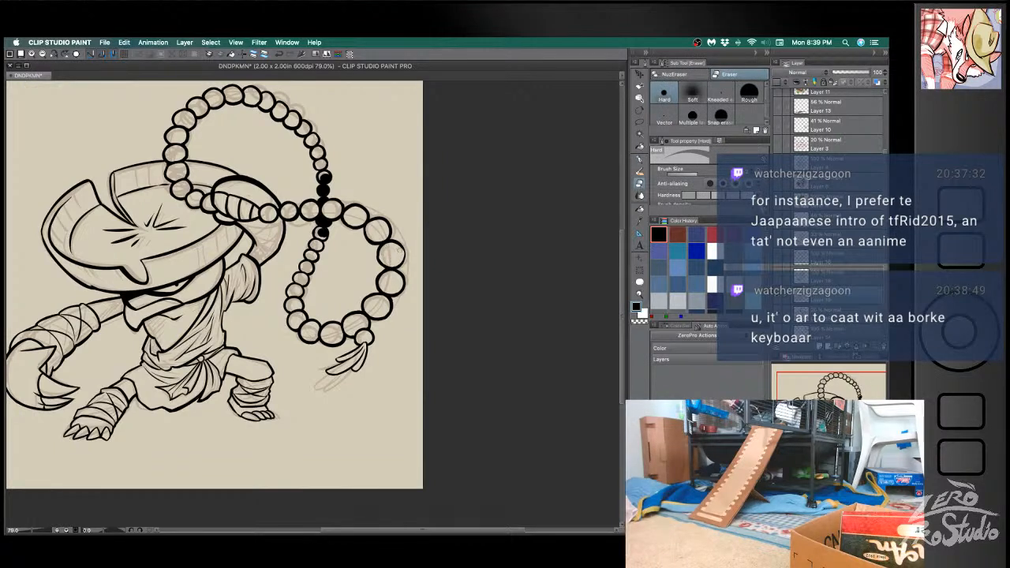
pyautogui.press('b')
pyautogui.press('super+z')
pyautogui.moveTo(397, 241); pyautogui.dragTo(396, 269)
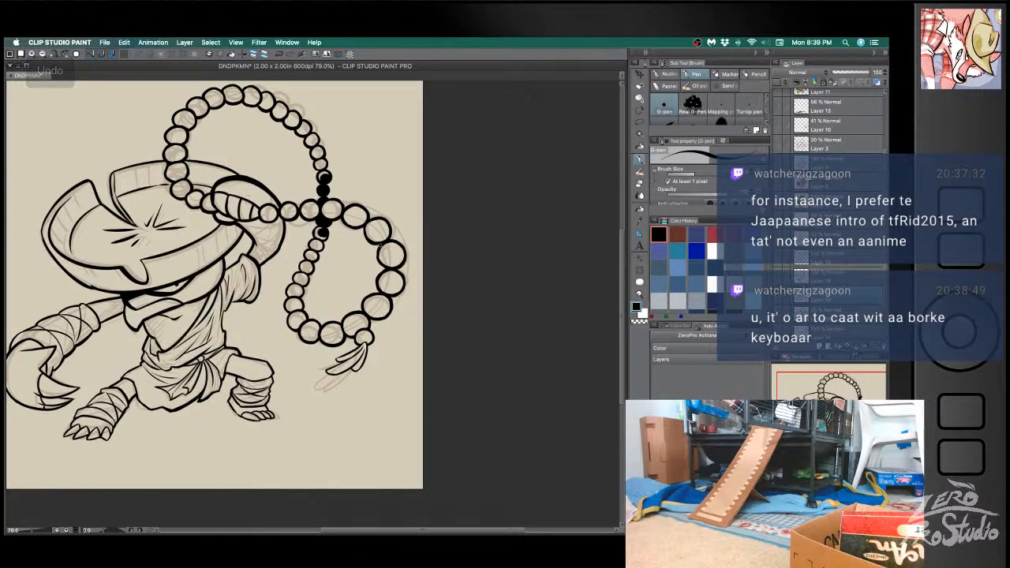
pyautogui.press('e')
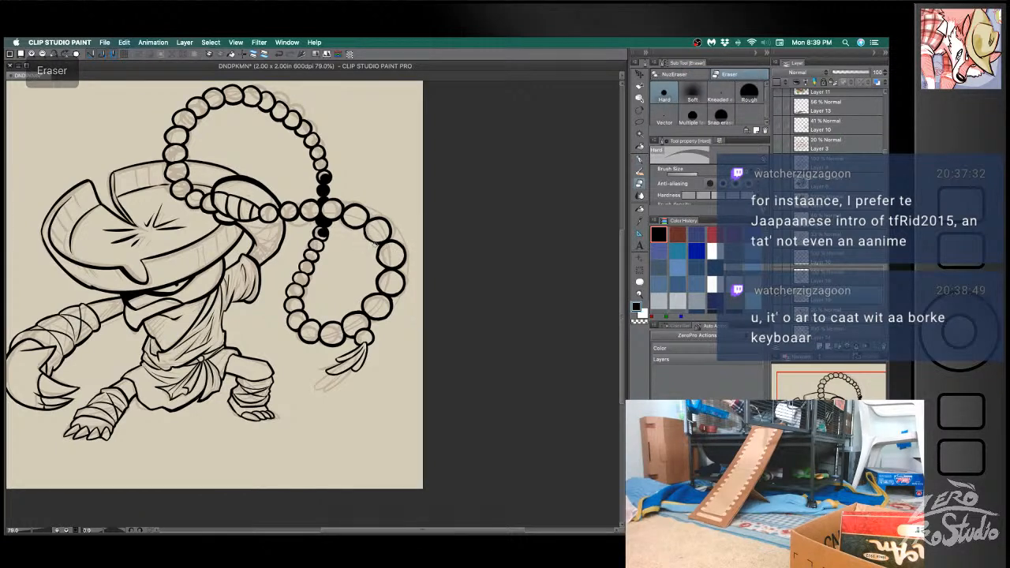
pyautogui.press('b')
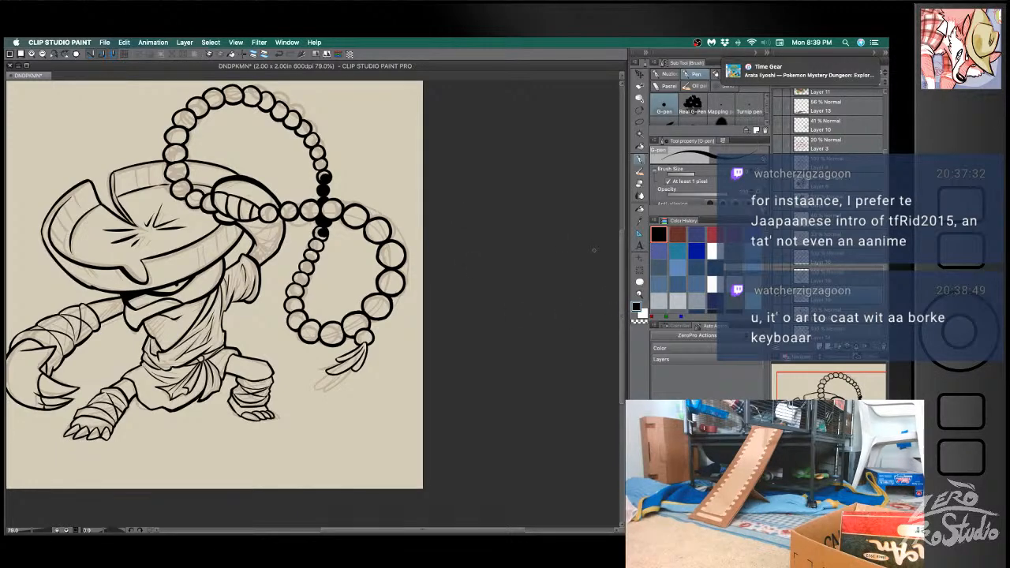
# - Enlarge the G-pen's brush size to 13.7 and ink a black spot in the small bead above the solid black ones
pyautogui.press('space')
pyautogui.moveTo(462, 350); pyautogui.dragTo(503, 354)
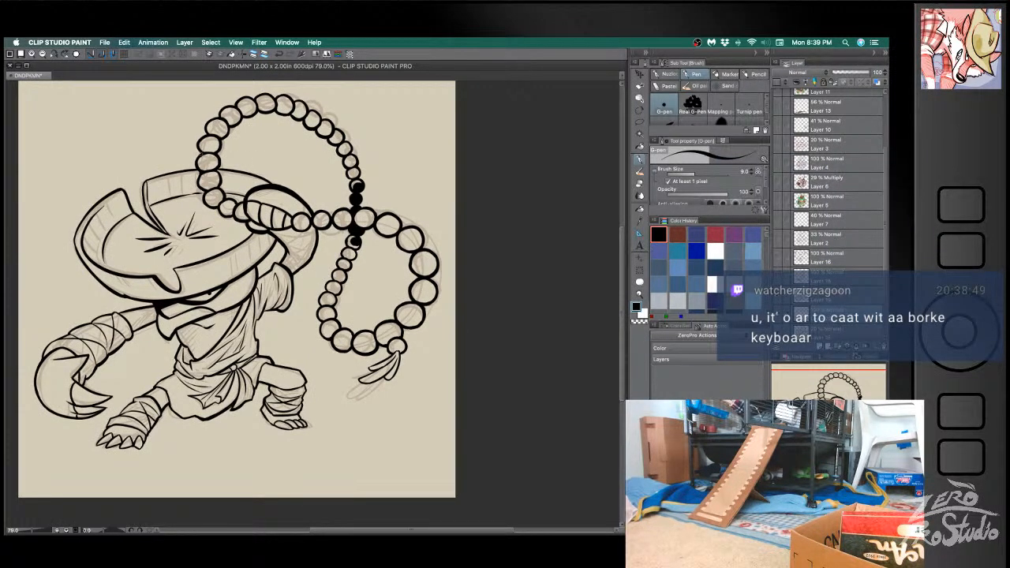
pyautogui.press(']')
pyautogui.press(']')
pyautogui.press(']')
pyautogui.press(']')
pyautogui.press(']')
pyautogui.press(']')
pyautogui.moveTo(354, 176); pyautogui.dragTo(352, 159)
pyautogui.press('super+z')
pyautogui.press('super+z')
pyautogui.press('super+z')
pyautogui.press('[')
pyautogui.press('[')
pyautogui.press('[')
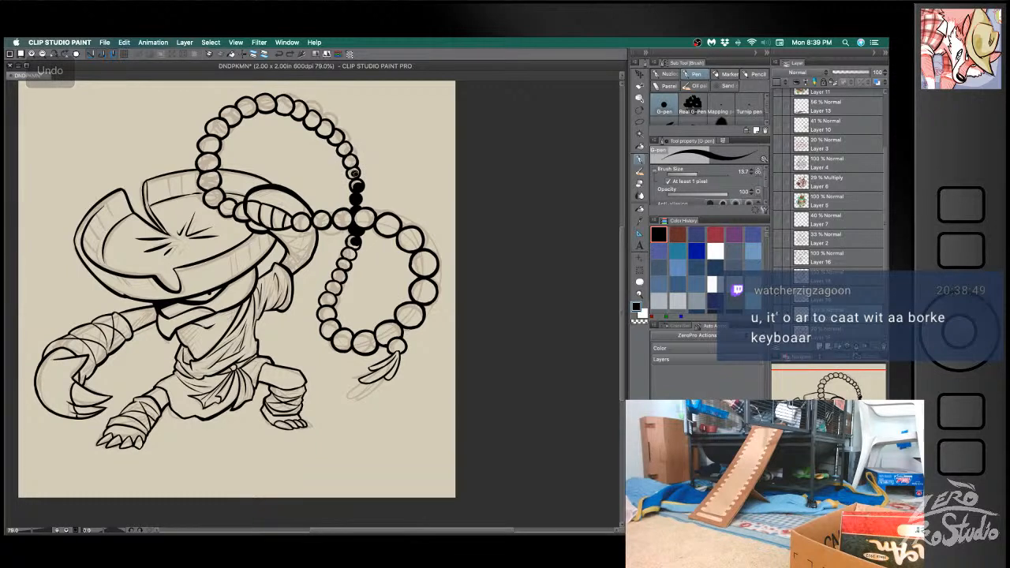
# - Ink black spots in the beads up the right side of the upper loop, undoing misplaced strokes
pyautogui.moveTo(349, 164)
pyautogui.mouseDown()
pyautogui.moveTo(328, 126)
pyautogui.moveTo(316, 142)
pyautogui.moveTo(284, 99)
pyautogui.moveTo(290, 128)
pyautogui.moveTo(314, 124)
pyautogui.mouseUp()
pyautogui.hotkey('ctrl', 'z')
pyautogui.hotkey('ctrl', 'z')
pyautogui.press('e')
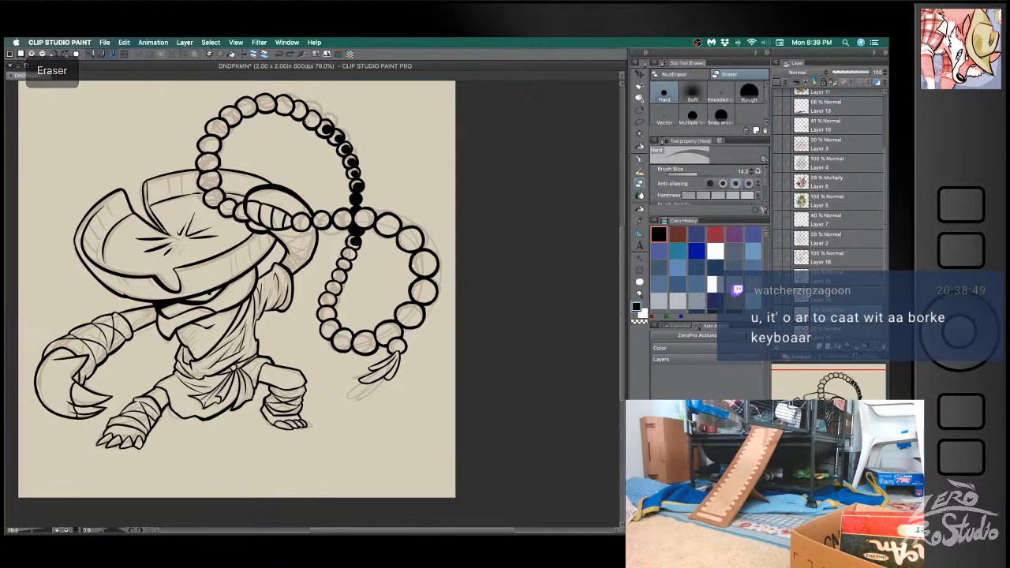
pyautogui.press('b')
pyautogui.moveTo(313, 119); pyautogui.dragTo(316, 123)
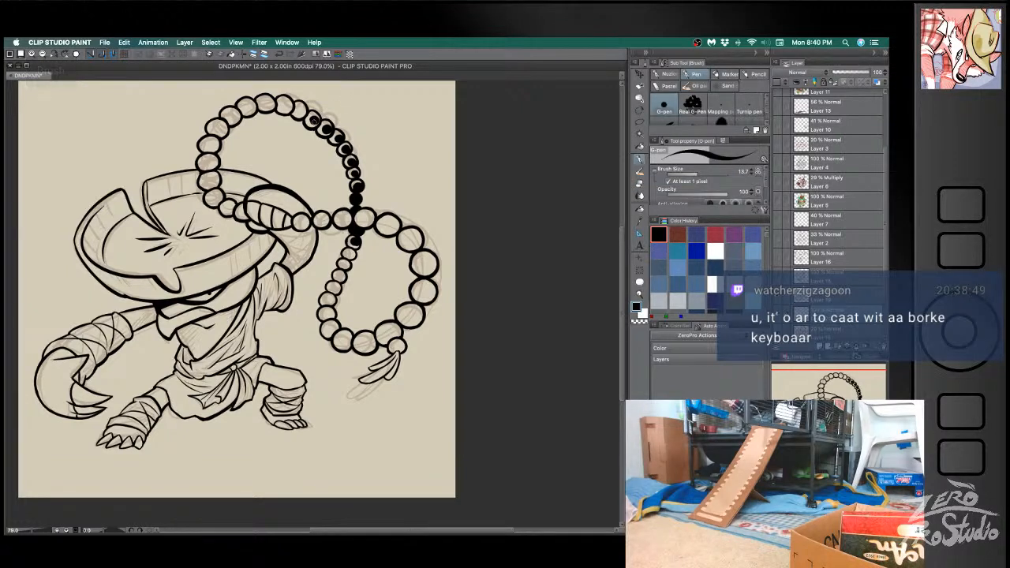
pyautogui.hotkey('ctrl', 'z')
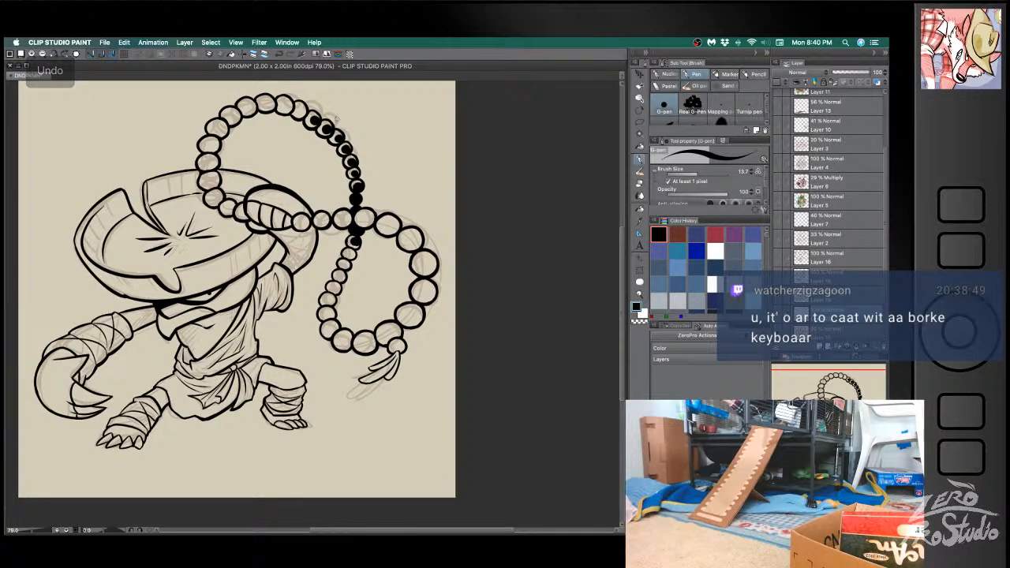
# - Ink black spots in the beads over the top and down the far side of the upper loop and beside the hand
pyautogui.moveTo(299, 106)
pyautogui.mouseDown()
pyautogui.moveTo(300, 114)
pyautogui.moveTo(287, 103)
pyautogui.moveTo(251, 106)
pyautogui.moveTo(212, 144)
pyautogui.moveTo(218, 197)
pyautogui.moveTo(246, 216)
pyautogui.mouseUp()
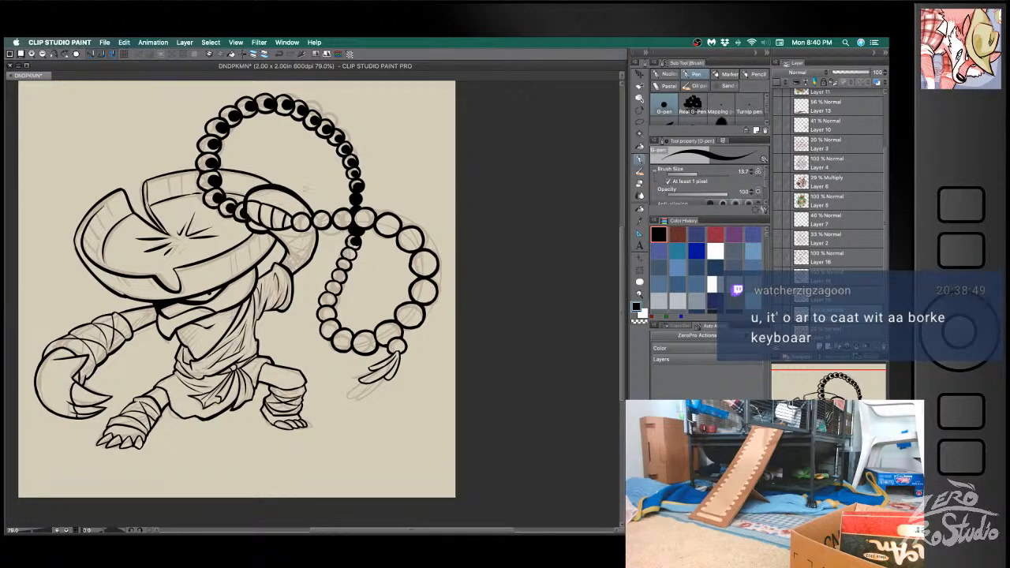
pyautogui.moveTo(300, 217)
pyautogui.mouseDown()
pyautogui.moveTo(308, 227)
pyautogui.moveTo(371, 224)
pyautogui.mouseUp()
pyautogui.press('super+z')
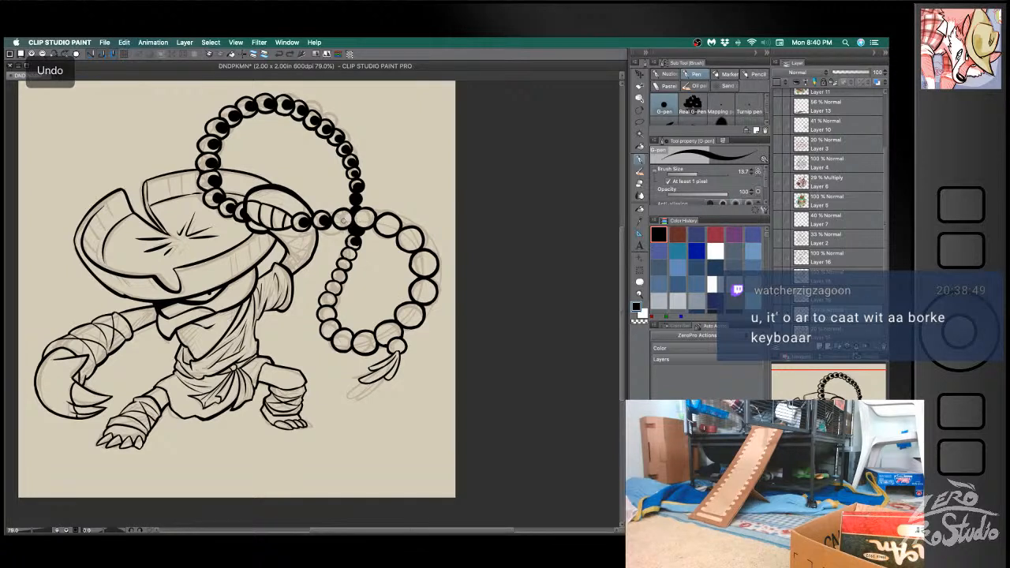
# - Ink black spots in the beads from the crossing around the outer side of the hanging loop, redoing a misplaced one
pyautogui.moveTo(364, 220)
pyautogui.mouseDown()
pyautogui.moveTo(410, 236)
pyautogui.moveTo(427, 267)
pyautogui.moveTo(413, 318)
pyautogui.moveTo(390, 334)
pyautogui.moveTo(399, 348)
pyautogui.moveTo(369, 342)
pyautogui.mouseUp()
pyautogui.press('super+z')
pyautogui.moveTo(341, 341); pyautogui.dragTo(343, 342)
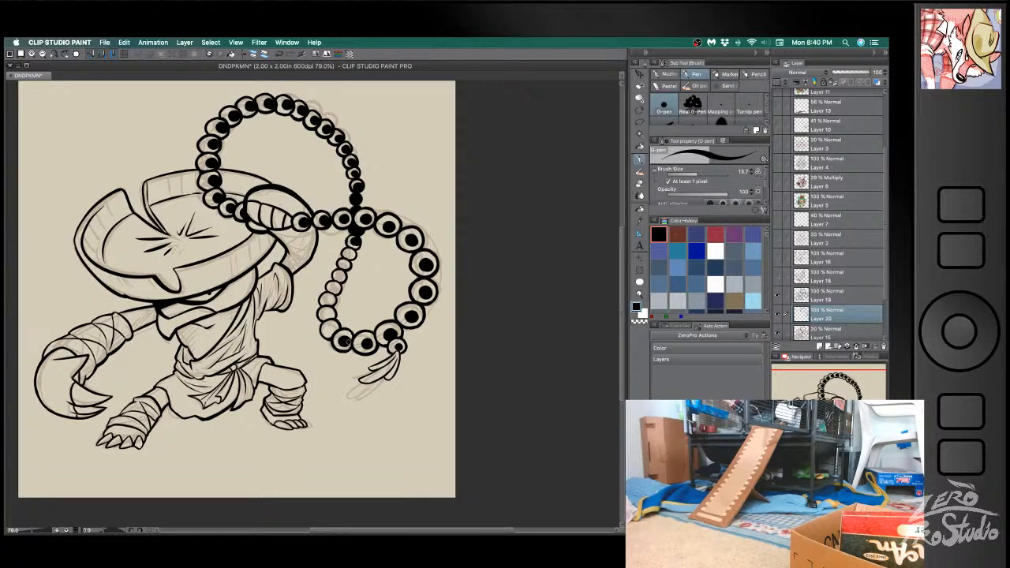
# - Ink black spots up the hanging loop's inner strand and in the tassel bead, retouching the outer beads' spots
pyautogui.moveTo(332, 330)
pyautogui.mouseDown()
pyautogui.moveTo(330, 300)
pyautogui.moveTo(357, 242)
pyautogui.mouseUp()
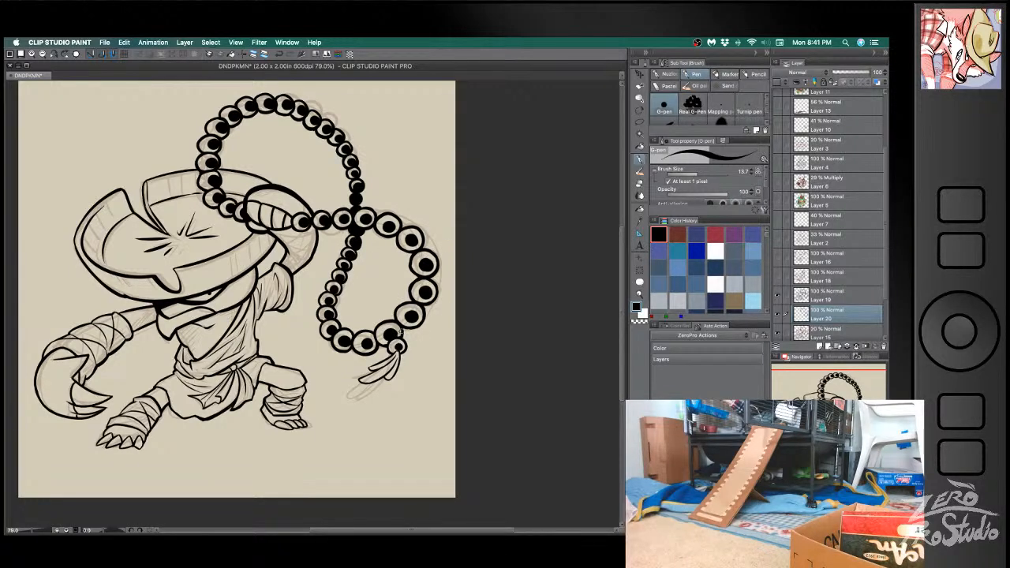
pyautogui.press('super+z')
pyautogui.press('super+z')
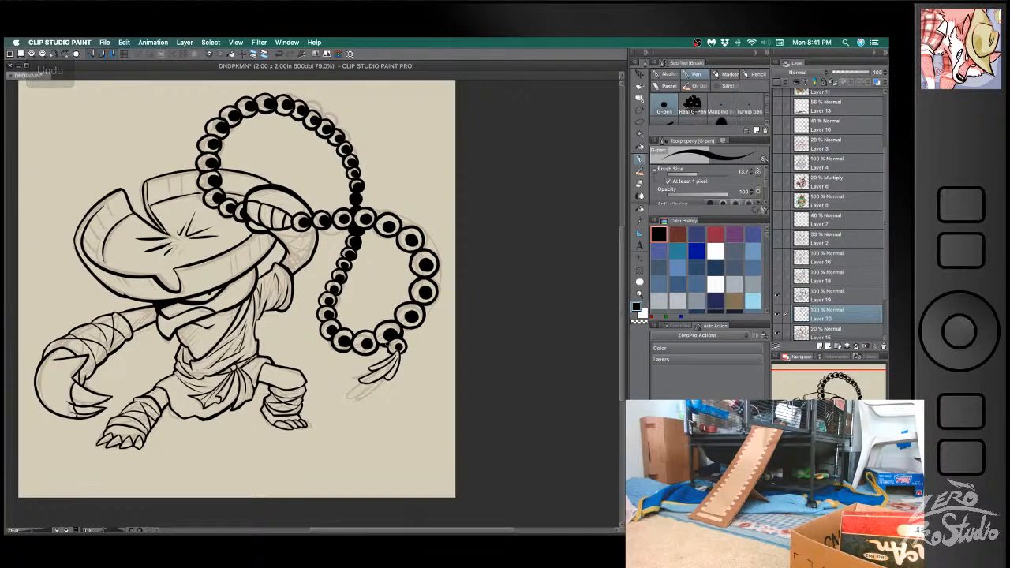
pyautogui.moveTo(379, 341); pyautogui.dragTo(400, 350)
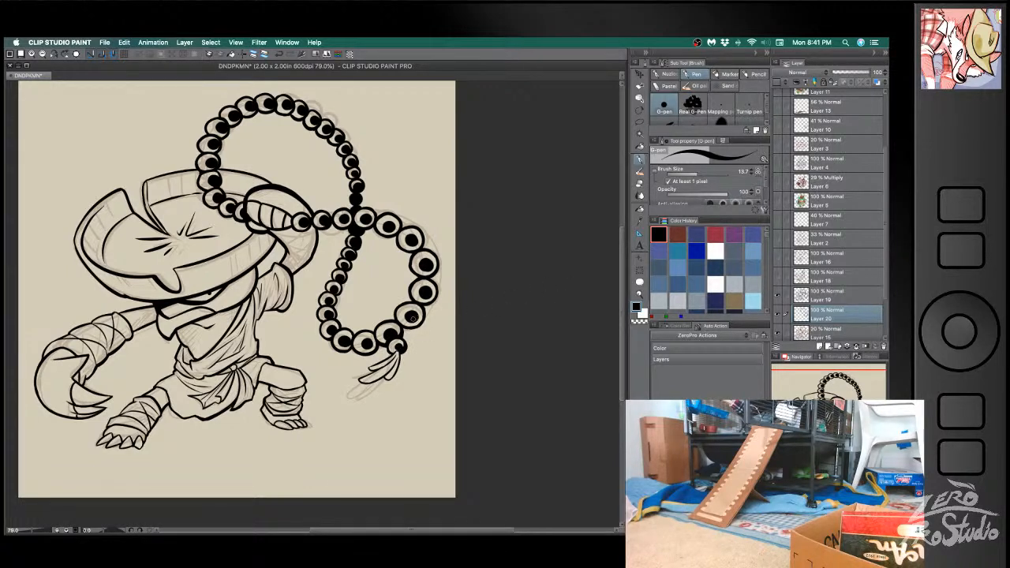
pyautogui.moveTo(408, 319); pyautogui.dragTo(416, 317)
pyautogui.moveTo(424, 269)
pyautogui.mouseDown()
pyautogui.moveTo(416, 237)
pyautogui.moveTo(387, 228)
pyautogui.mouseUp()
# - Try blackening more of the beads along the upper loop's top, and undo the added ink
pyautogui.moveTo(217, 147)
pyautogui.mouseDown()
pyautogui.moveTo(208, 149)
pyautogui.moveTo(213, 142)
pyautogui.mouseUp()
pyautogui.press('super+z')
pyautogui.press('super+z')
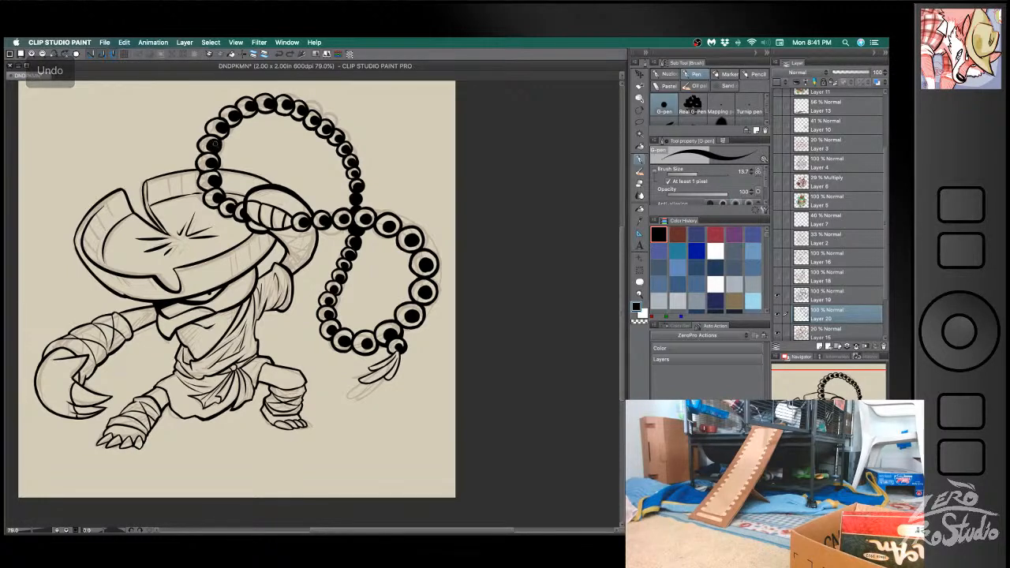
pyautogui.moveTo(224, 132); pyautogui.dragTo(246, 109)
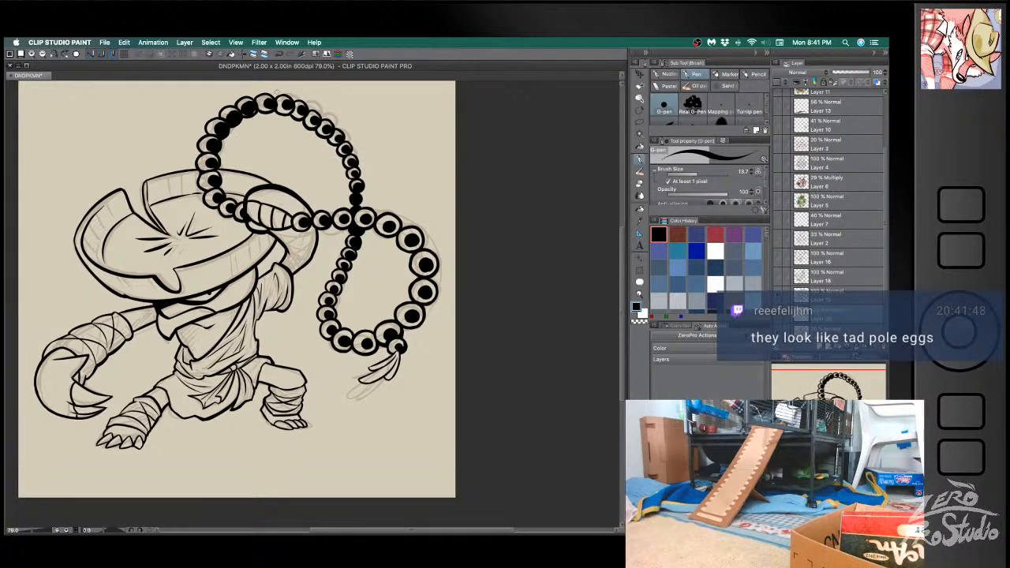
pyautogui.moveTo(243, 112); pyautogui.dragTo(290, 107)
pyautogui.press('super+z')
pyautogui.press('super+z')
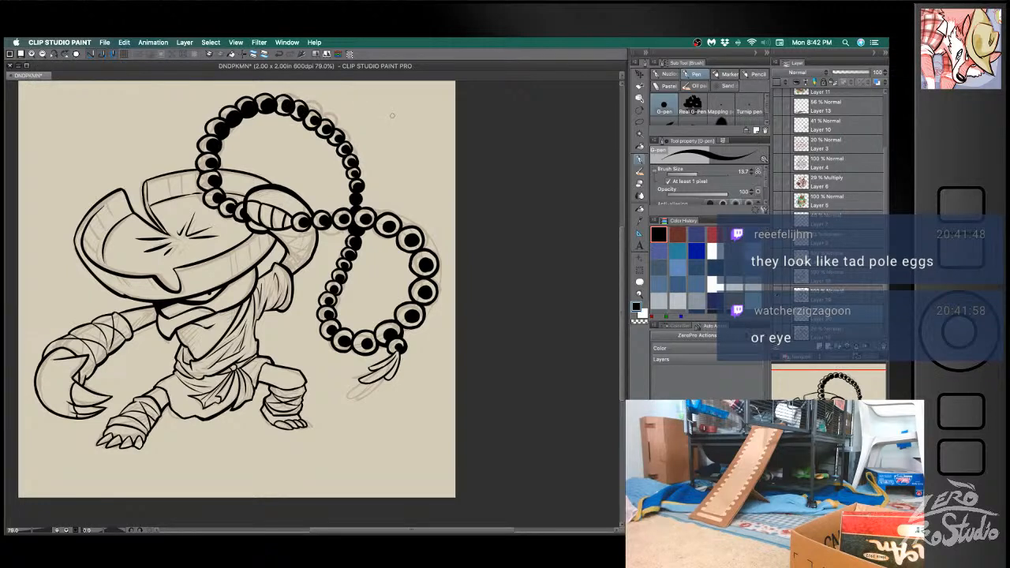
pyautogui.press('super+z')
pyautogui.press('super+z')
pyautogui.press('super+z')
pyautogui.press('super+z')
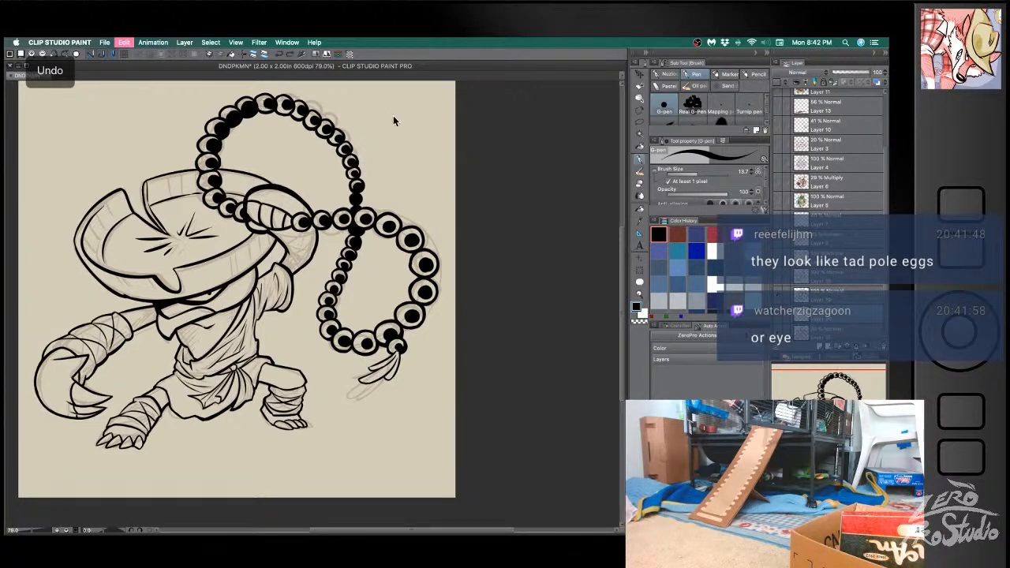
pyautogui.press('super+z')
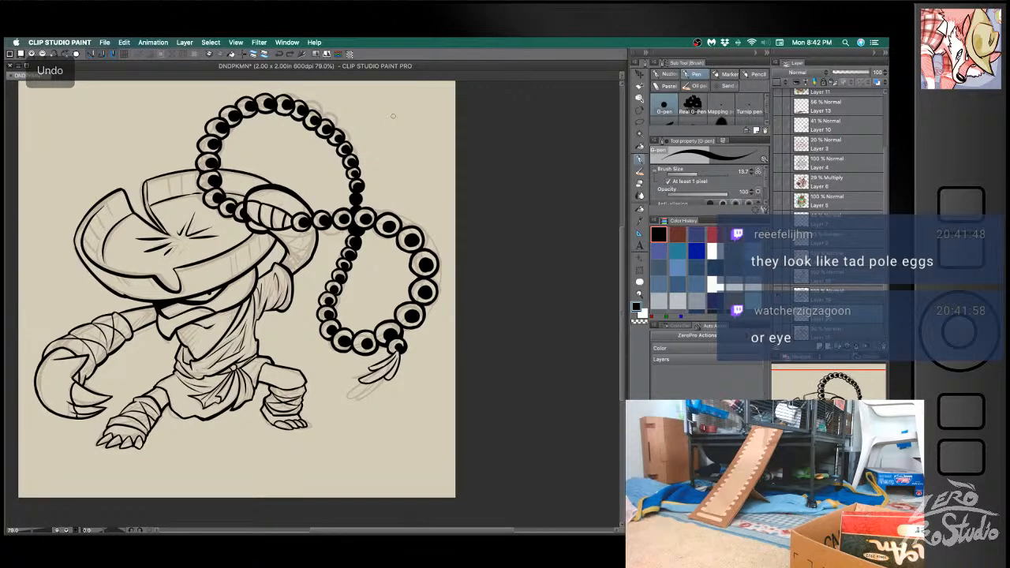
# - Save the document and thicken the tassel's strands, undoing misplaced strokes
pyautogui.press('super+s')
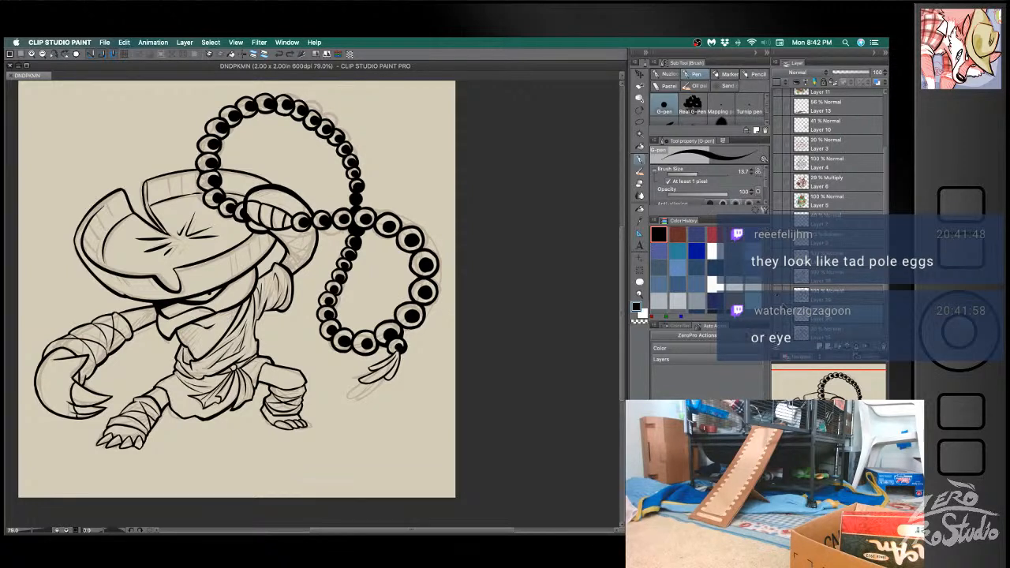
pyautogui.moveTo(394, 355); pyautogui.dragTo(368, 371)
pyautogui.press('super+z')
pyautogui.press('super+z')
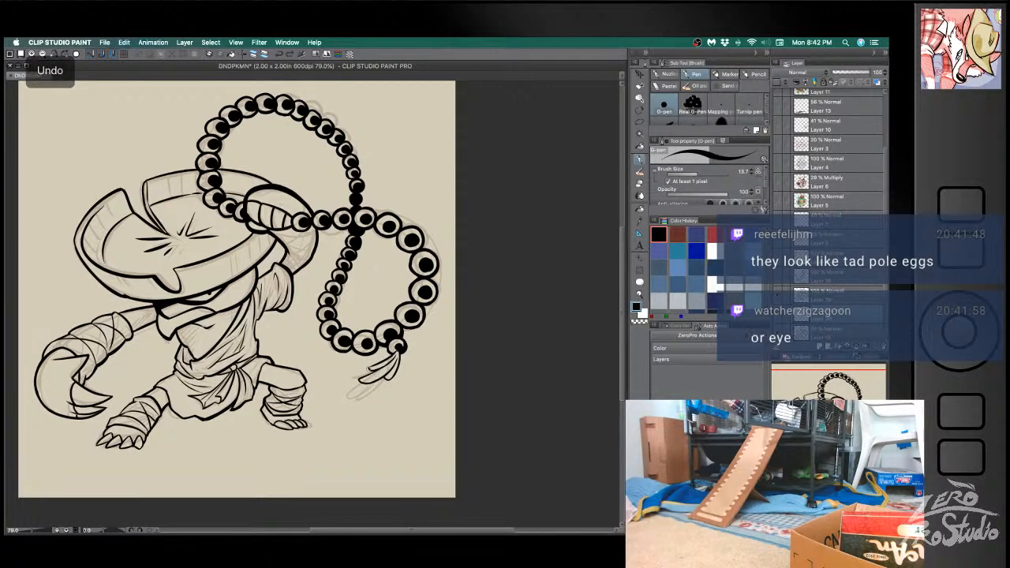
pyautogui.moveTo(360, 383)
pyautogui.mouseDown()
pyautogui.moveTo(387, 377)
pyautogui.moveTo(401, 351)
pyautogui.moveTo(390, 375)
pyautogui.mouseUp()
pyautogui.press('super+z')
pyautogui.press('super+z')
pyautogui.press('super+z')
pyautogui.press('super+z')
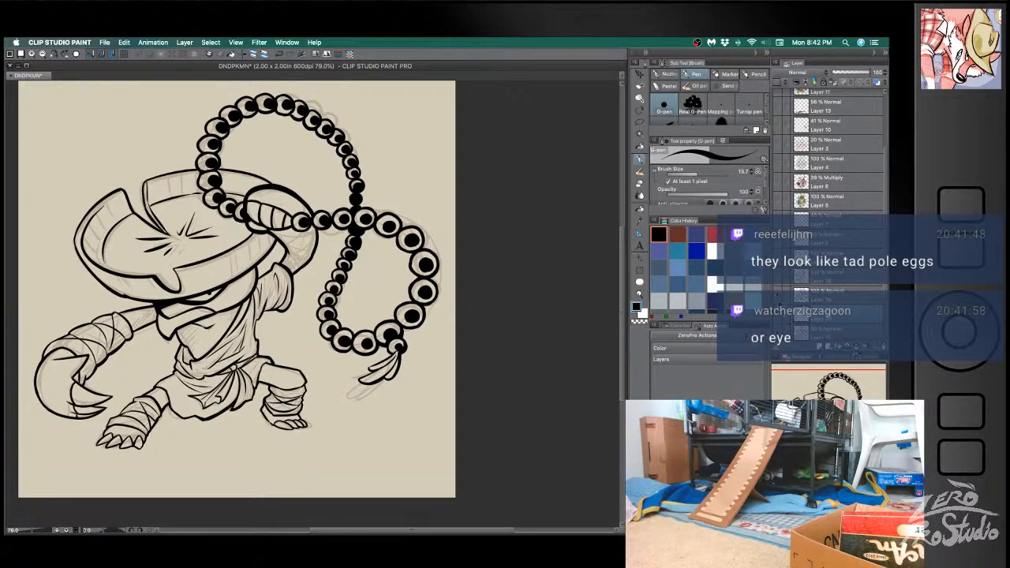
# - Hide the fighter's ink and sketch layers and show the sketch of the hatted bird holding a staff
pyautogui.click(778, 313)
pyautogui.click(777, 282)
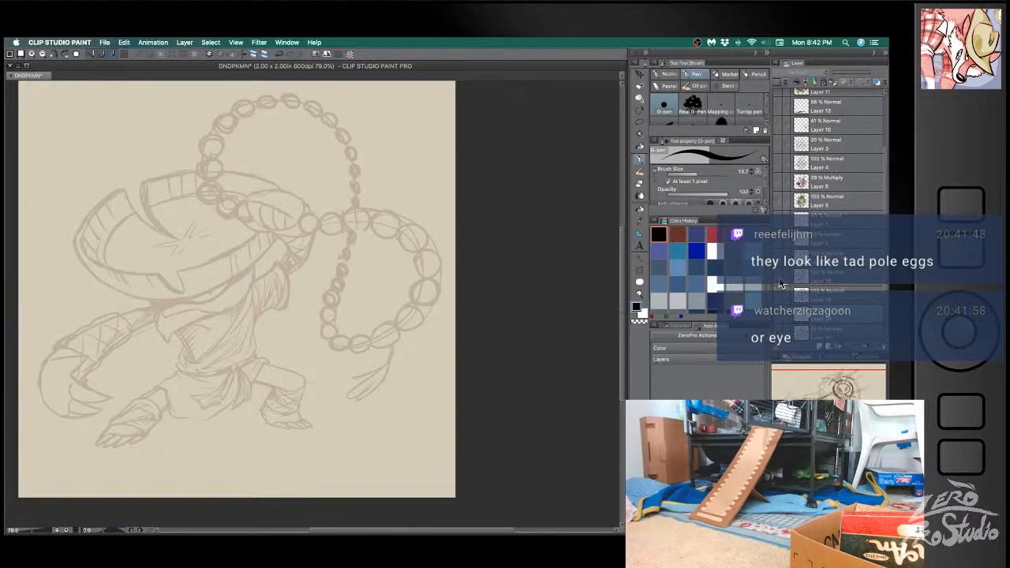
pyautogui.click(778, 332)
pyautogui.click(818, 277)
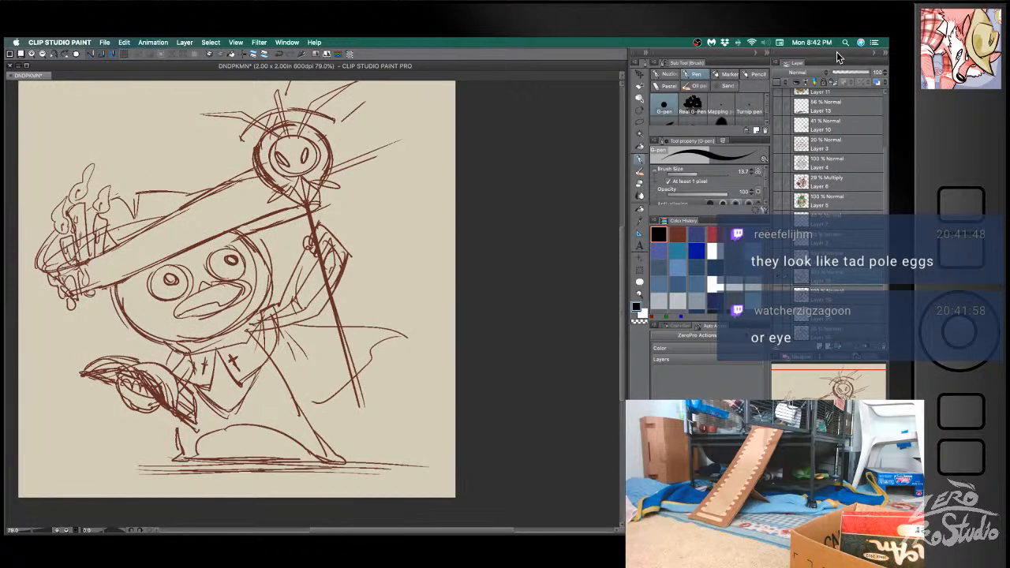
# - Fade the bird sketch to 30% opacity beneath a new ink layer and save the document
pyautogui.moveTo(849, 73); pyautogui.dragTo(842, 73)
pyautogui.hotkey('ctrl', 'z')
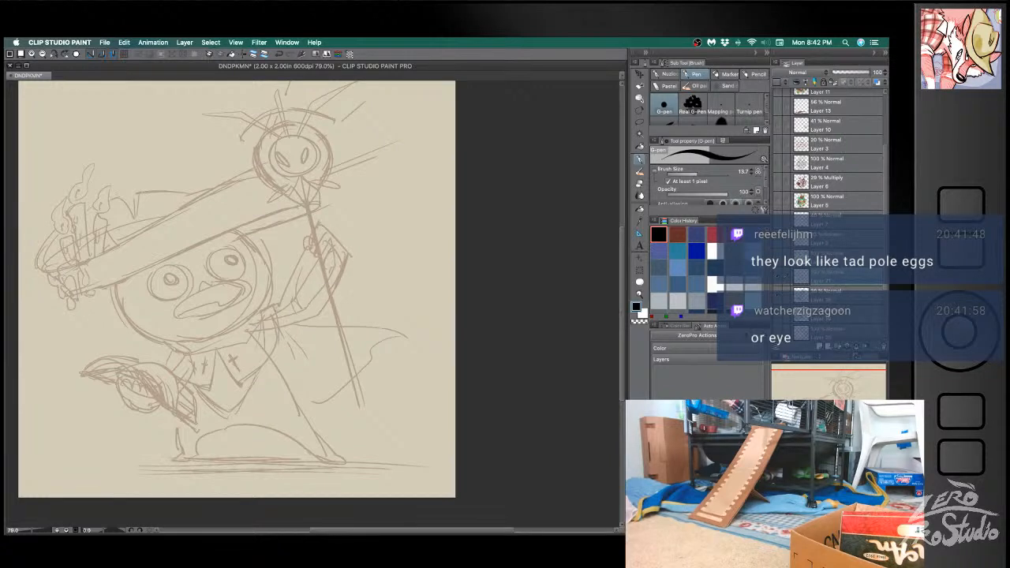
pyautogui.press('super+s')
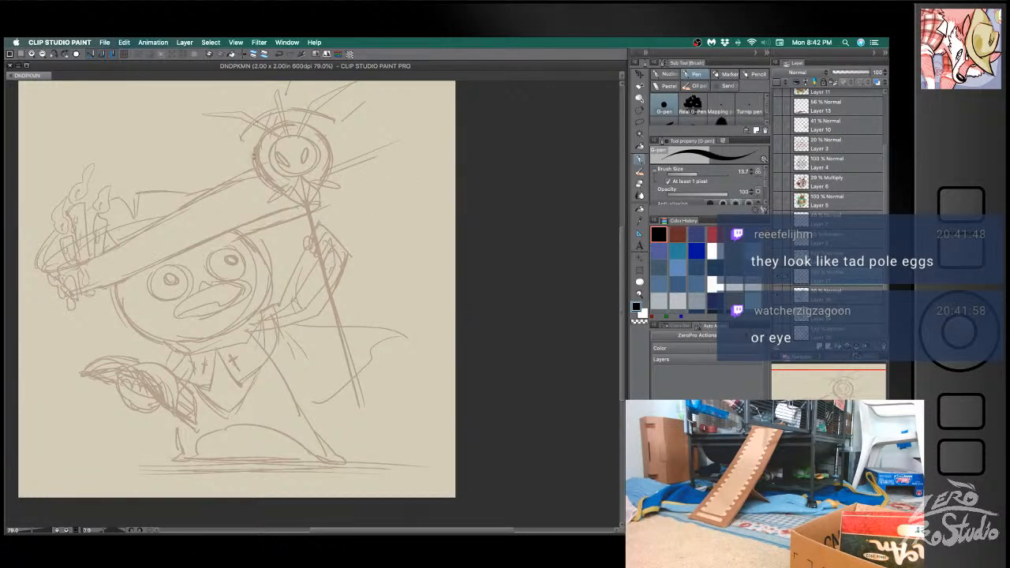
# - Reduce the G-pen's brush size to 12.3 and ink the first wavy edge of the wax at the brim's candle end
pyautogui.press('[')
pyautogui.moveTo(309, 190); pyautogui.dragTo(294, 146)
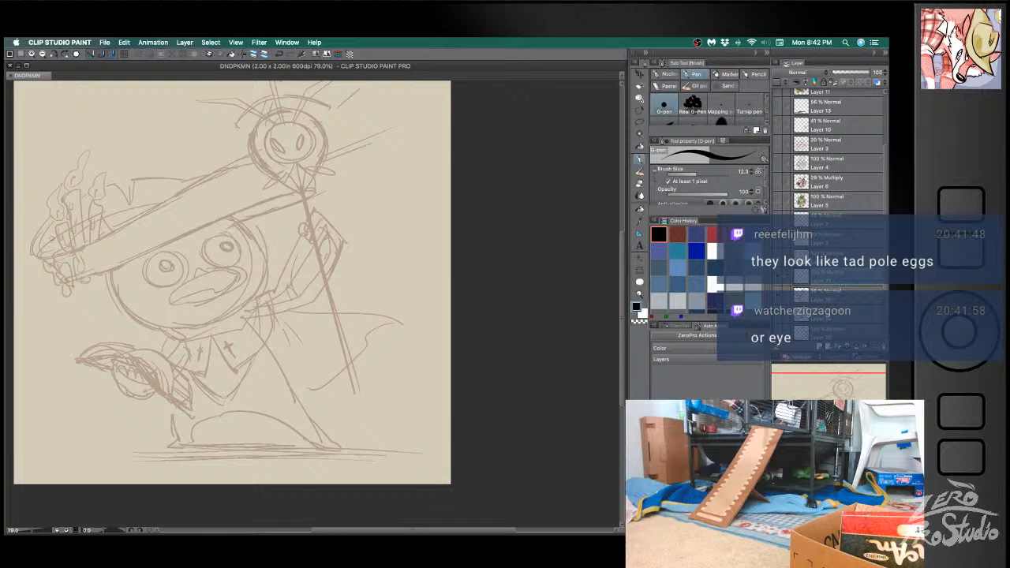
pyautogui.moveTo(49, 251); pyautogui.dragTo(47, 272)
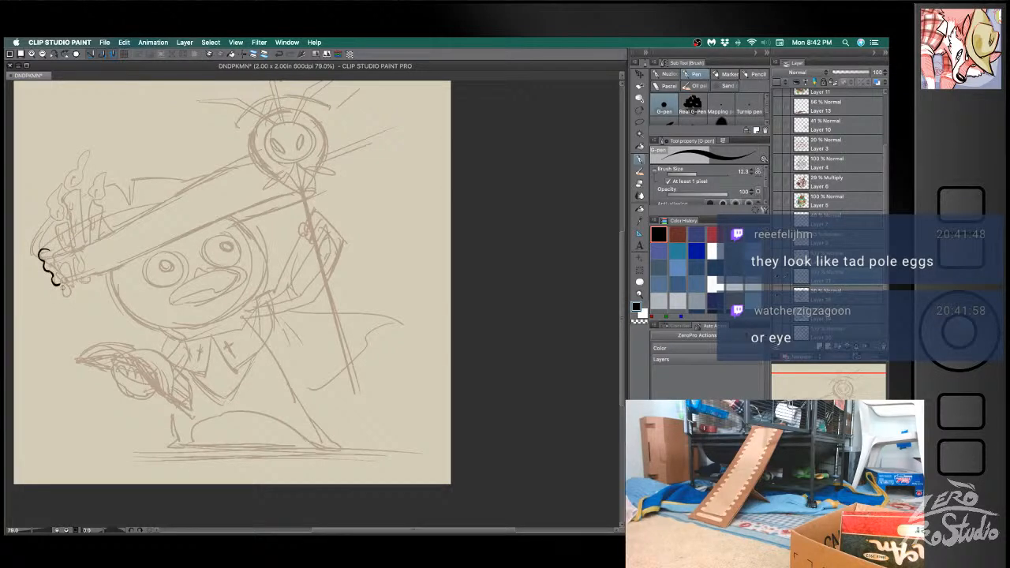
pyautogui.hotkey('ctrl', 'z')
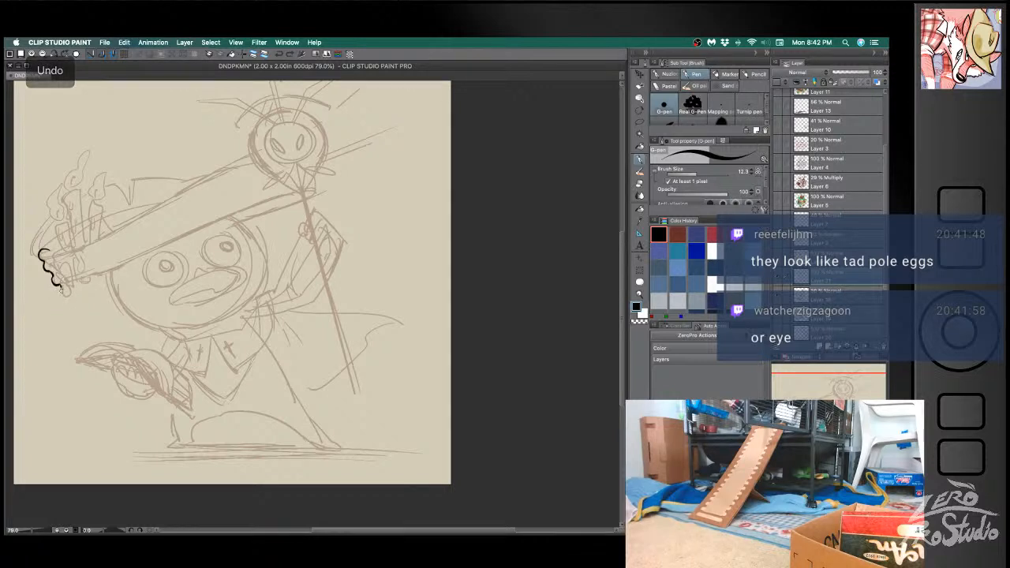
# - Ink the hanging wax drips and the bumpy top of the melted wax on the brim, cleaning up stray strokes
pyautogui.press('e')
pyautogui.press('b')
pyautogui.moveTo(63, 276)
pyautogui.mouseDown()
pyautogui.moveTo(65, 262)
pyautogui.moveTo(71, 274)
pyautogui.mouseUp()
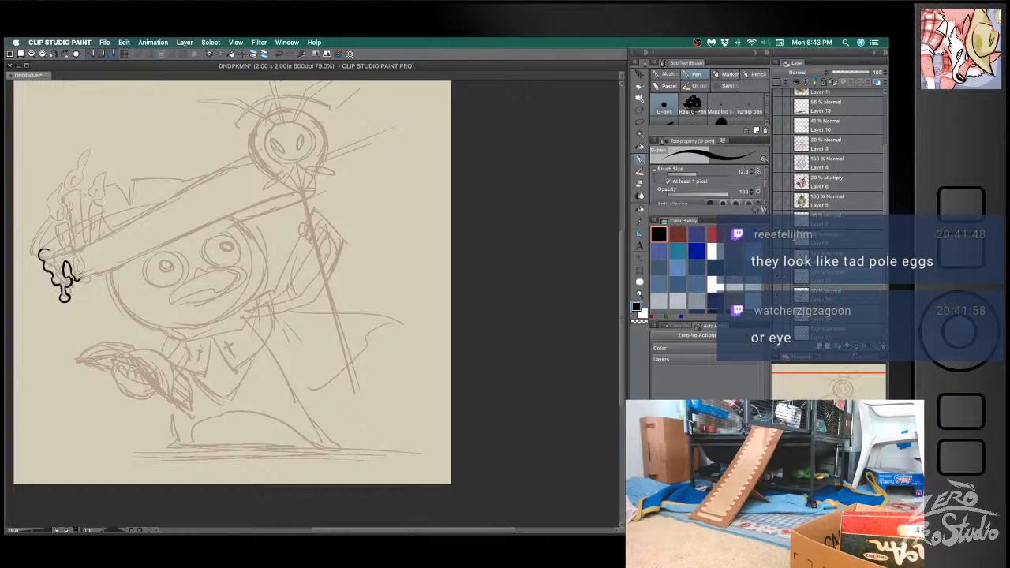
pyautogui.press('e')
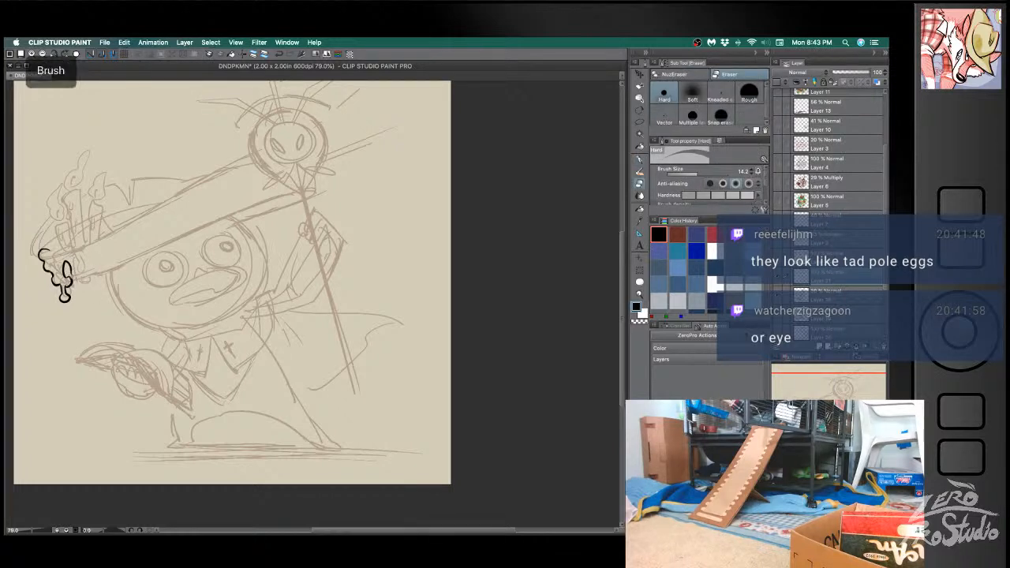
pyautogui.press('b')
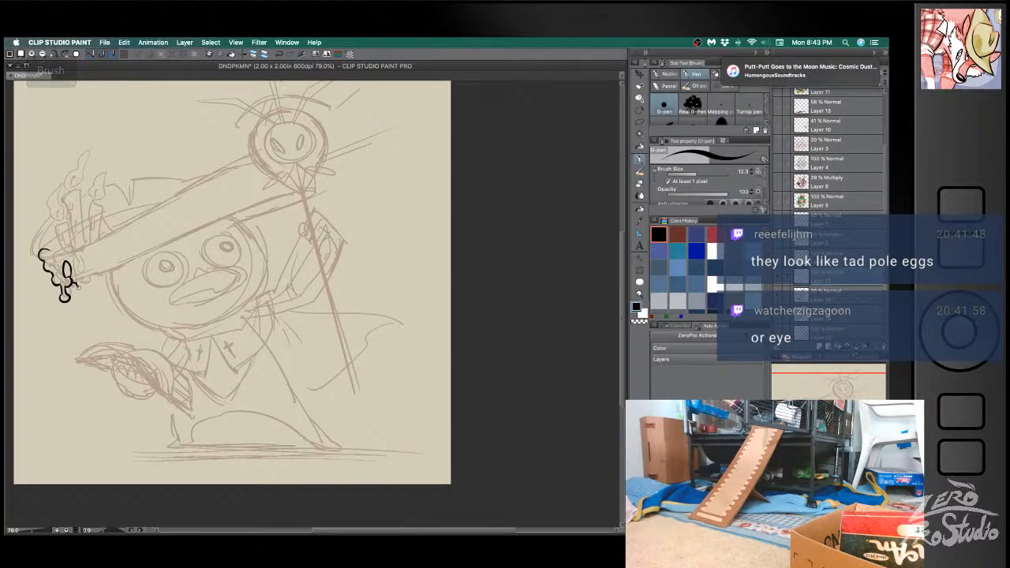
pyautogui.press('super+z')
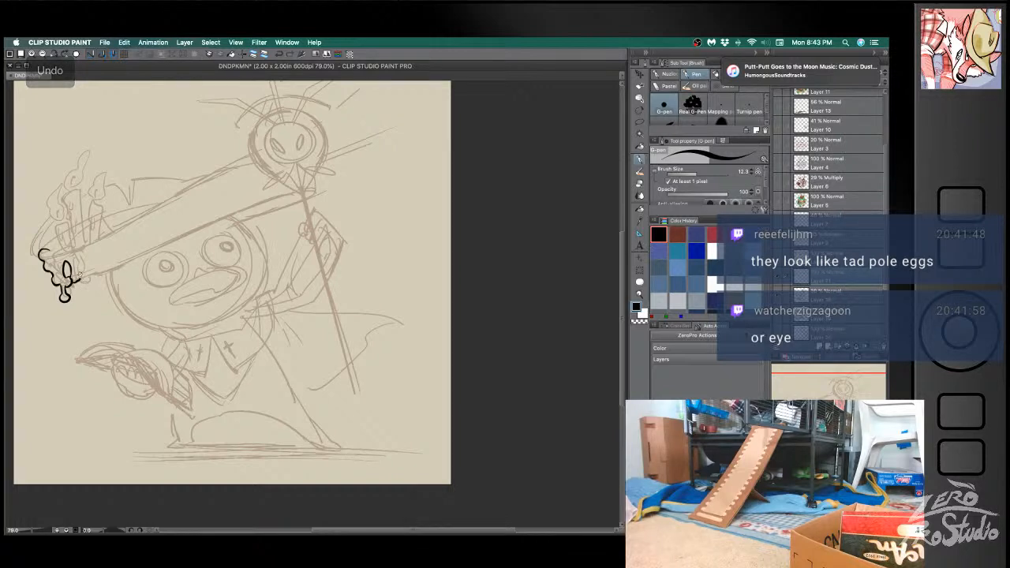
pyautogui.moveTo(76, 258)
pyautogui.mouseDown()
pyautogui.moveTo(72, 276)
pyautogui.moveTo(79, 262)
pyautogui.moveTo(84, 271)
pyautogui.moveTo(76, 242)
pyautogui.moveTo(54, 272)
pyautogui.mouseUp()
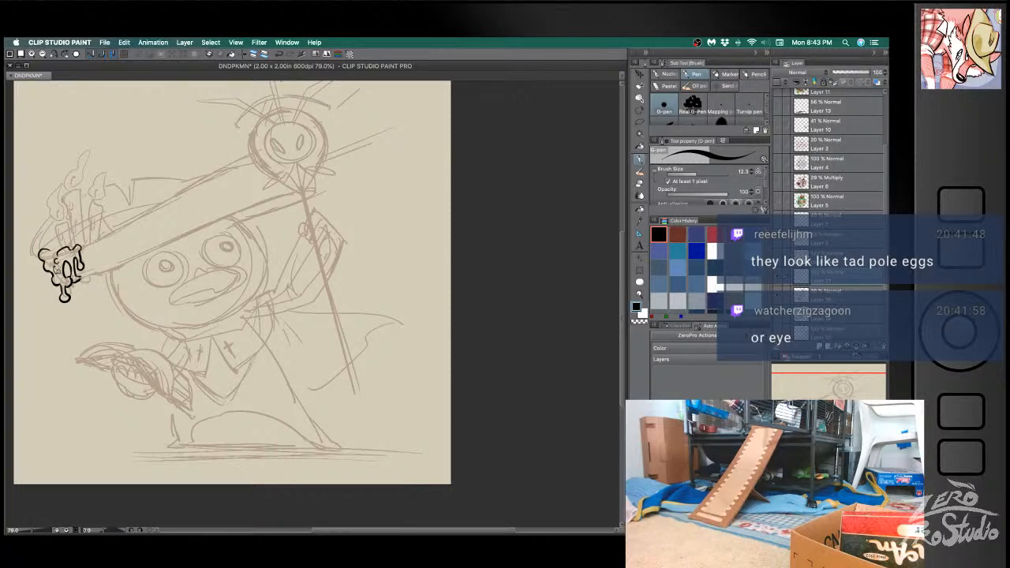
pyautogui.press('super+z')
# - Ink the hat brim's long lower edge from the wax to the pointed tip, undoing and redrawing uneven strokes
pyautogui.moveTo(79, 278); pyautogui.dragTo(182, 238)
pyautogui.press('super+z')
pyautogui.moveTo(78, 278)
pyautogui.mouseDown()
pyautogui.moveTo(280, 180)
pyautogui.moveTo(275, 192)
pyautogui.moveTo(86, 264)
pyautogui.moveTo(107, 271)
pyautogui.moveTo(296, 183)
pyautogui.mouseUp()
pyautogui.press('super+z')
pyautogui.press('super+z')
pyautogui.press('super+z')
pyautogui.moveTo(82, 276); pyautogui.dragTo(328, 177)
pyautogui.press('super+z')
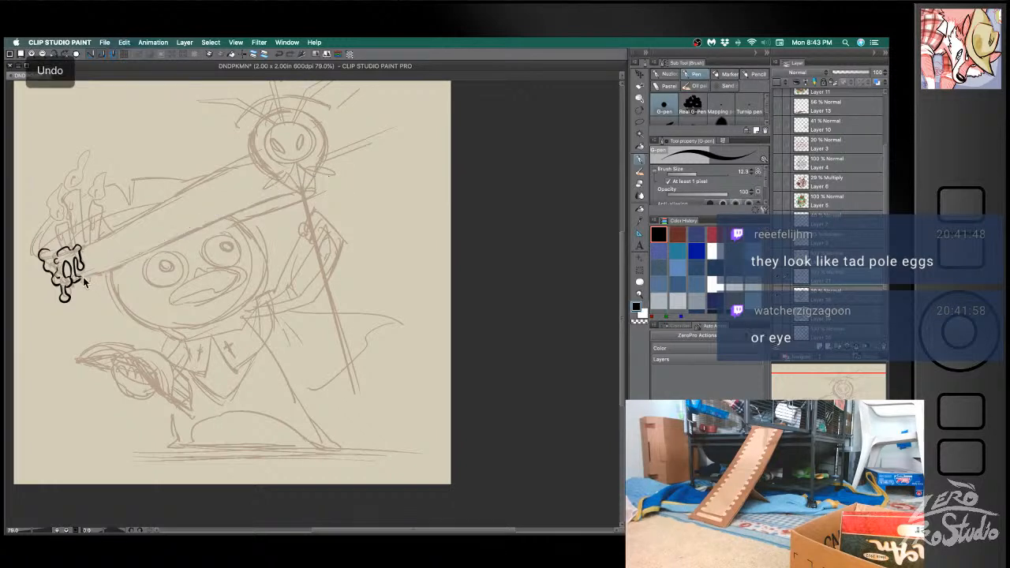
pyautogui.moveTo(81, 278)
pyautogui.mouseDown()
pyautogui.moveTo(196, 223)
pyautogui.moveTo(296, 194)
pyautogui.mouseUp()
pyautogui.press('super+z')
pyautogui.moveTo(82, 274)
pyautogui.mouseDown()
pyautogui.moveTo(233, 211)
pyautogui.moveTo(327, 188)
pyautogui.moveTo(290, 195)
pyautogui.moveTo(314, 194)
pyautogui.moveTo(253, 220)
pyautogui.mouseUp()
pyautogui.press('e')
pyautogui.press('super+z')
pyautogui.press('b')
pyautogui.press('super+z')
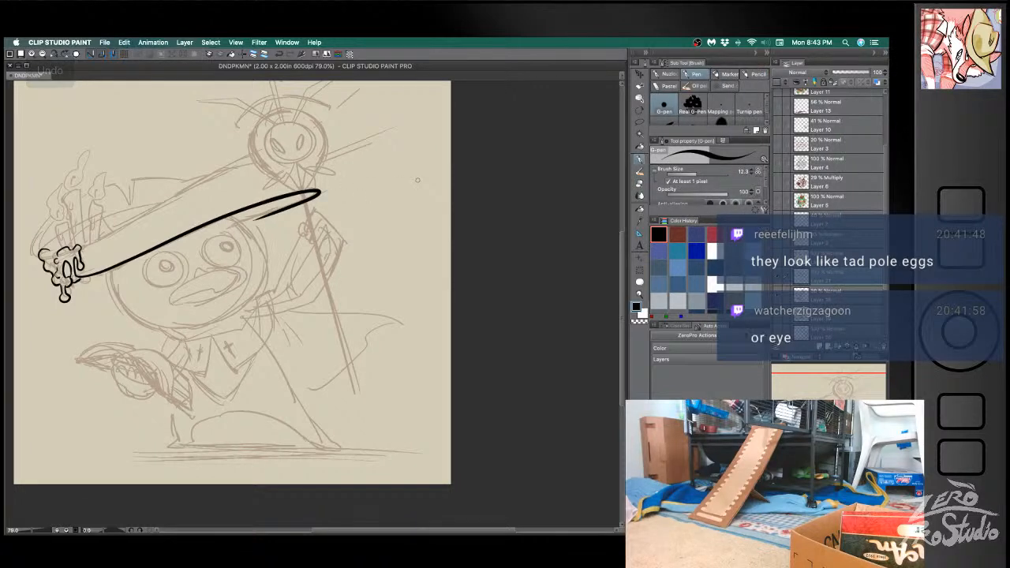
# - Redraw the brim's underside line from the pointed tip back toward the bird's head until it curves smoothly
pyautogui.press('e')
pyautogui.press('super+z')
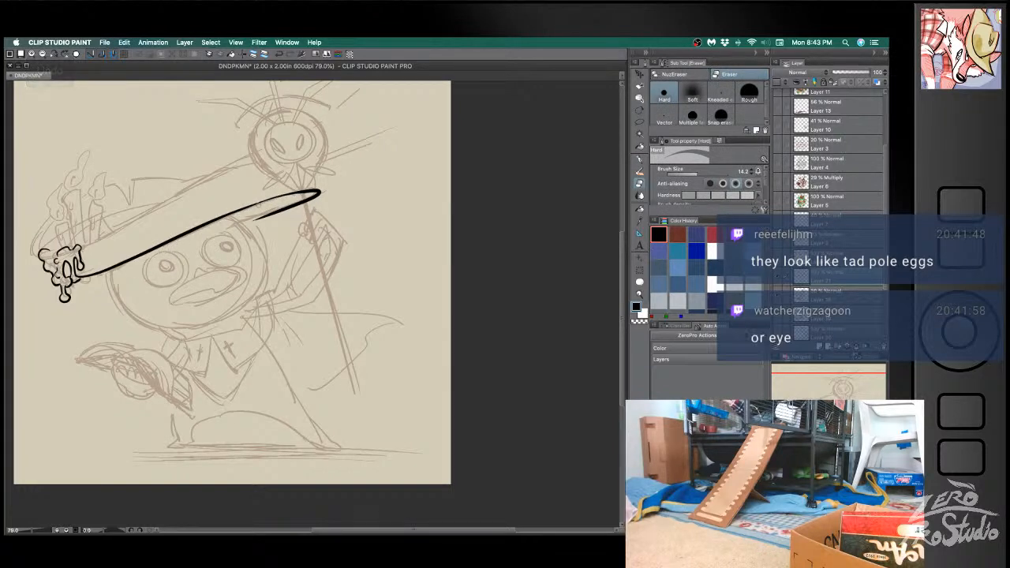
pyautogui.press('super+z')
pyautogui.press('super+z')
pyautogui.press('super+z')
pyautogui.moveTo(254, 221)
pyautogui.mouseDown()
pyautogui.moveTo(322, 194)
pyautogui.moveTo(248, 226)
pyautogui.mouseUp()
pyautogui.press('p')
pyautogui.press('super+z')
pyautogui.moveTo(318, 195); pyautogui.dragTo(236, 225)
pyautogui.press('super+z')
pyautogui.moveTo(318, 195)
pyautogui.mouseDown()
pyautogui.moveTo(237, 225)
pyautogui.moveTo(322, 189)
pyautogui.moveTo(214, 222)
pyautogui.mouseUp()
pyautogui.press('super+z')
pyautogui.press('super+z')
pyautogui.moveTo(319, 190); pyautogui.dragTo(213, 217)
pyautogui.press('super+z')
pyautogui.press('super+z')
pyautogui.press('super+z')
pyautogui.moveTo(320, 190); pyautogui.dragTo(233, 212)
pyautogui.press('super+z')
pyautogui.moveTo(321, 190); pyautogui.dragTo(236, 208)
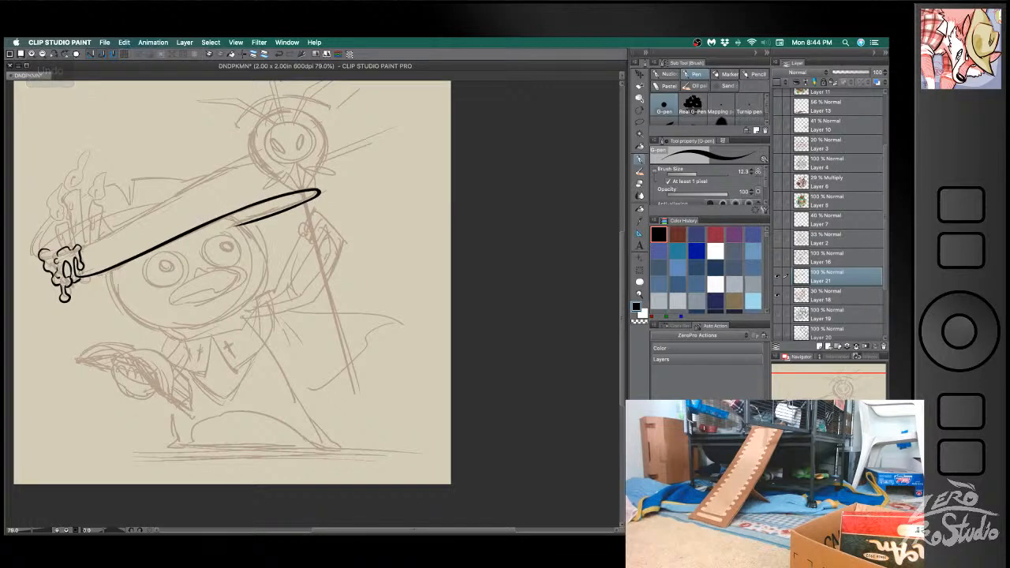
# - Ink a small wax drip beneath the brim beside the larger drips and save the document
pyautogui.moveTo(79, 279); pyautogui.dragTo(100, 273)
pyautogui.press('super+z')
pyautogui.press('super+s')
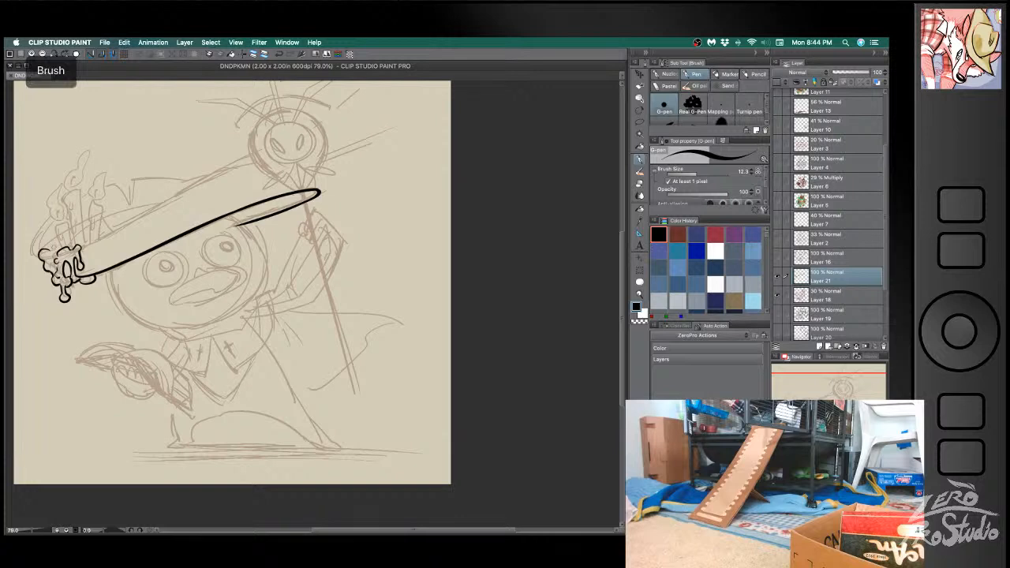
# - Ink the shortest front candle with its wick above the melted wax, undoing a stray stroke
pyautogui.moveTo(47, 250)
pyautogui.mouseDown()
pyautogui.moveTo(59, 227)
pyautogui.moveTo(69, 235)
pyautogui.mouseUp()
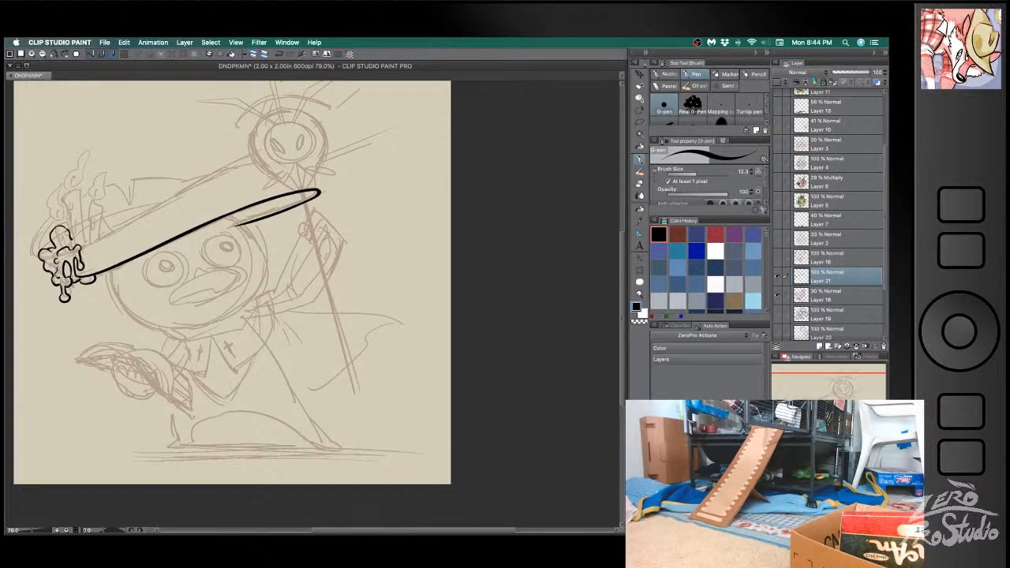
pyautogui.moveTo(60, 229)
pyautogui.mouseDown()
pyautogui.moveTo(41, 201)
pyautogui.moveTo(59, 197)
pyautogui.moveTo(63, 220)
pyautogui.mouseUp()
pyautogui.hotkey('ctrl', 'z')
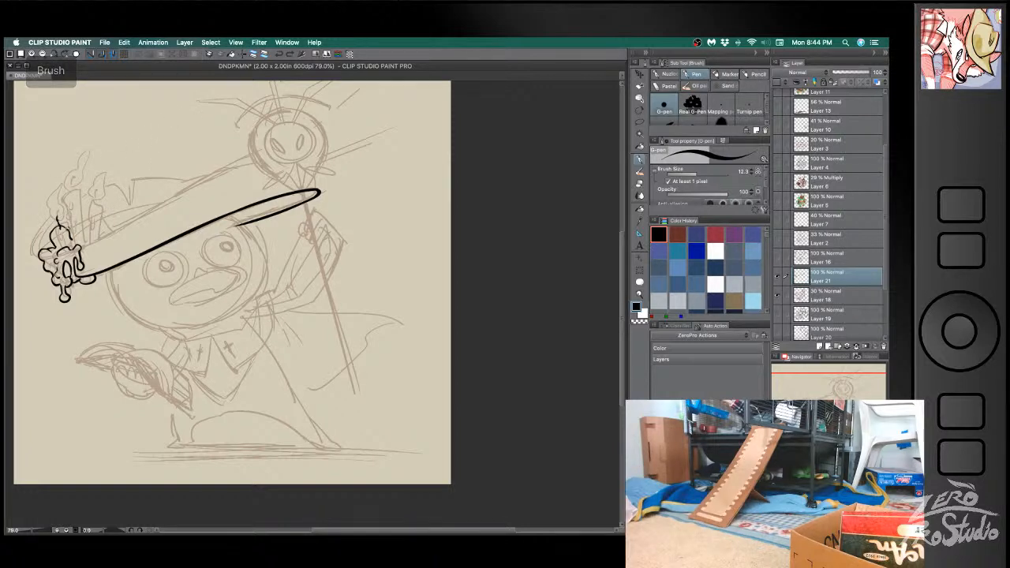
# - Ink the tall candle and its shorter neighbour behind the front one, erasing overlaps and undoing misplaced strokes
pyautogui.press('e')
pyautogui.press('b')
pyautogui.moveTo(68, 211)
pyautogui.mouseDown()
pyautogui.moveTo(73, 222)
pyautogui.moveTo(63, 201)
pyautogui.moveTo(82, 196)
pyautogui.moveTo(86, 233)
pyautogui.moveTo(91, 222)
pyautogui.moveTo(98, 231)
pyautogui.moveTo(87, 238)
pyautogui.mouseUp()
pyautogui.press('e')
pyautogui.press('b')
pyautogui.press('e')
pyautogui.press('b')
pyautogui.hotkey('ctrl', 'z')
pyautogui.hotkey('ctrl', 'z')
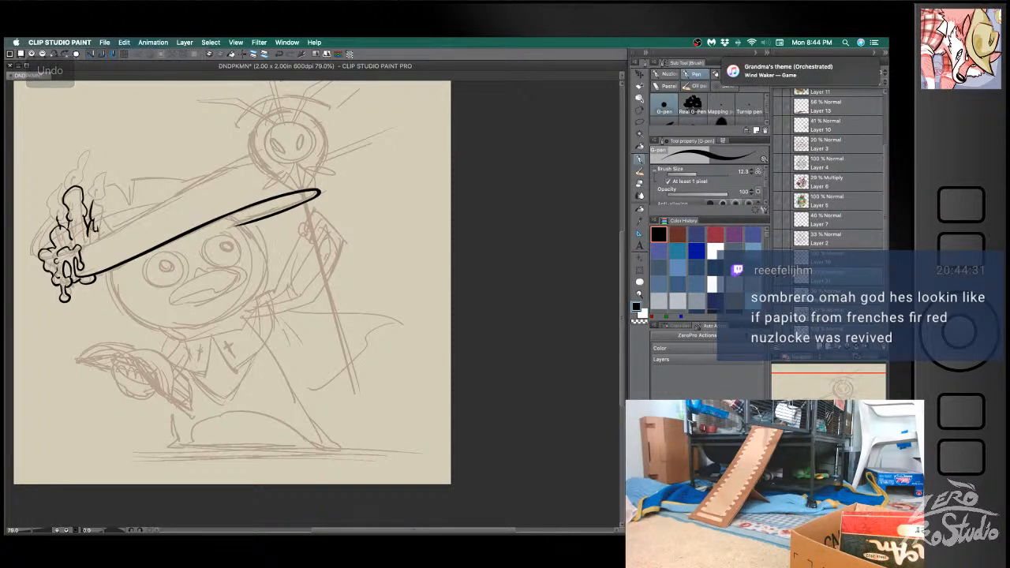
# - Ink the hat brim's upper edge from the candles to the staff's round head, redoing unsatisfactory strokes
pyautogui.moveTo(94, 199)
pyautogui.mouseDown()
pyautogui.moveTo(108, 207)
pyautogui.moveTo(98, 208)
pyautogui.moveTo(100, 235)
pyautogui.moveTo(112, 232)
pyautogui.moveTo(79, 248)
pyautogui.moveTo(265, 161)
pyautogui.moveTo(303, 160)
pyautogui.mouseUp()
pyautogui.press('super+z')
pyautogui.press('super+z')
pyautogui.press('super+z')
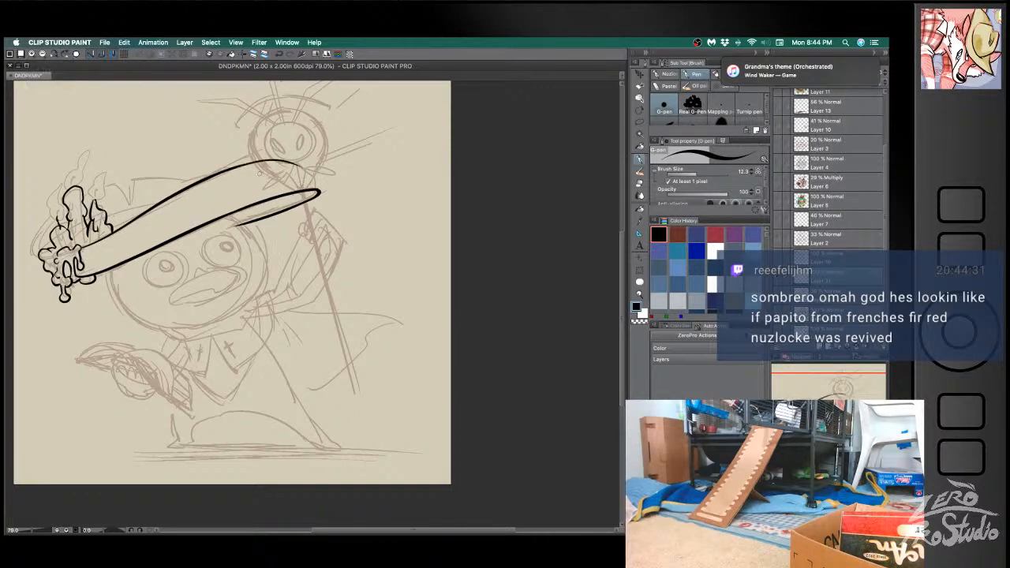
# - Ink the rounded tip of the hat brim beneath the staff's head, redoing unsatisfactory strokes, and save the document
pyautogui.press('super+z')
pyautogui.moveTo(217, 175)
pyautogui.mouseDown()
pyautogui.moveTo(303, 160)
pyautogui.moveTo(320, 192)
pyautogui.mouseUp()
pyautogui.press('super+z')
pyautogui.press('super+z')
pyautogui.moveTo(298, 158); pyautogui.dragTo(323, 189)
pyautogui.press('super+z')
pyautogui.moveTo(297, 158); pyautogui.dragTo(319, 192)
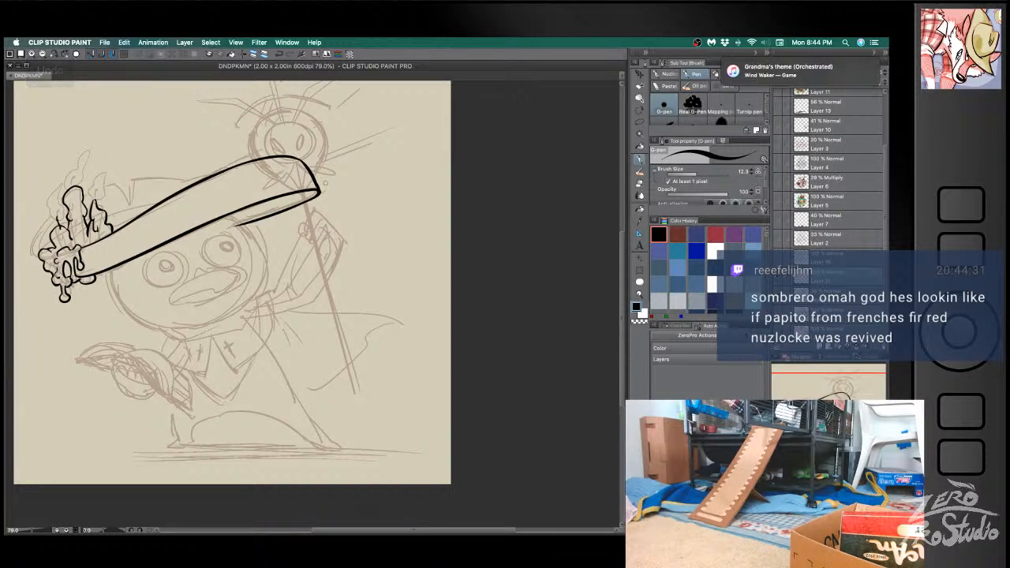
pyautogui.press('super+s')
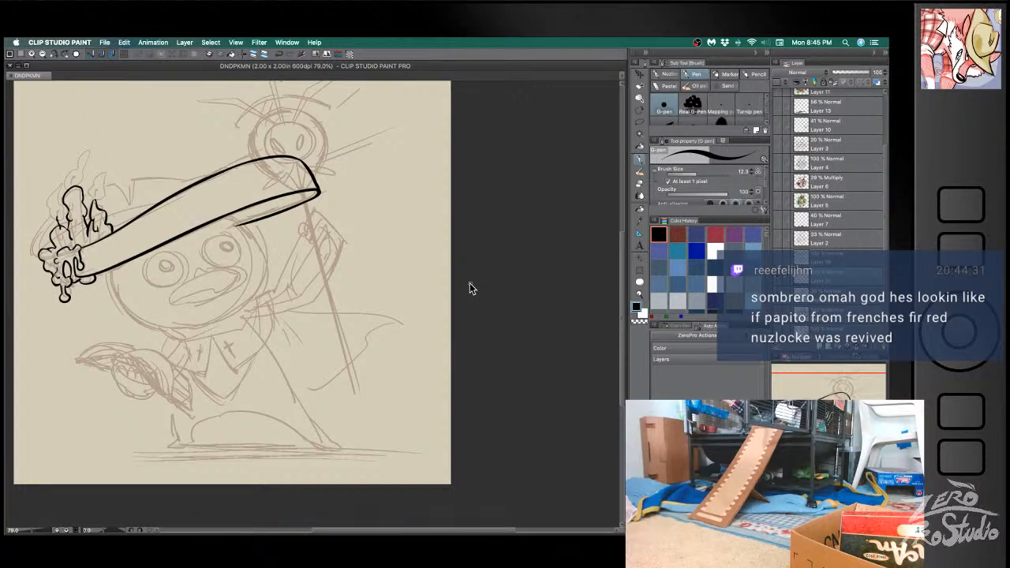
# - Ink the curved side of the bird's head nearest the staff, from the brim down to the cheek, redoing unsatisfactory strokes
pyautogui.click(550, 242)
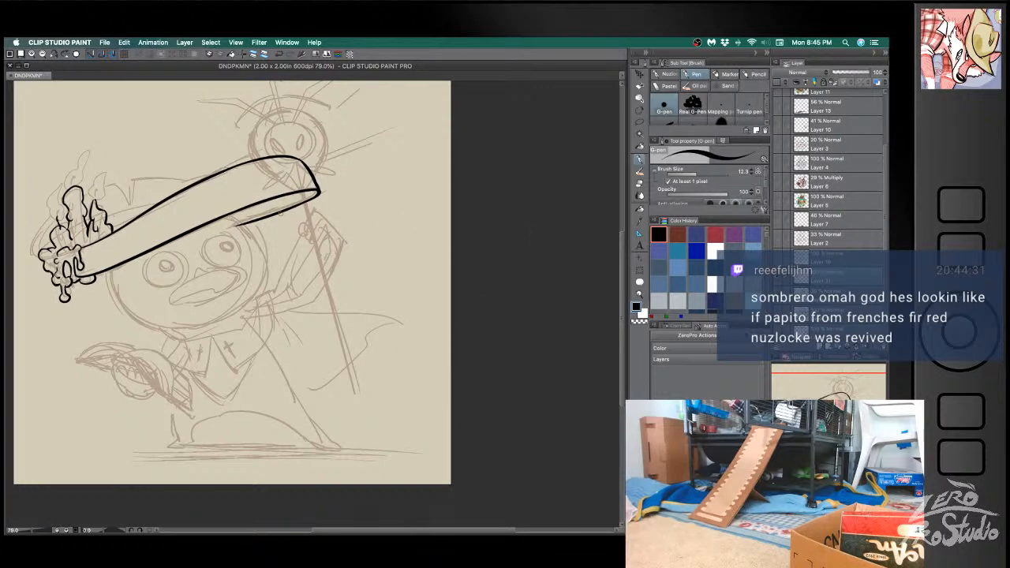
pyautogui.press('e')
pyautogui.moveTo(236, 227)
pyautogui.mouseDown()
pyautogui.moveTo(245, 229)
pyautogui.moveTo(235, 282)
pyautogui.moveTo(255, 235)
pyautogui.moveTo(254, 308)
pyautogui.mouseUp()
pyautogui.press('b')
pyautogui.press('super+z')
pyautogui.press('super+z')
pyautogui.moveTo(225, 216)
pyautogui.mouseDown()
pyautogui.moveTo(256, 237)
pyautogui.moveTo(252, 309)
pyautogui.mouseUp()
pyautogui.press('super+z')
pyautogui.moveTo(224, 215); pyautogui.dragTo(244, 311)
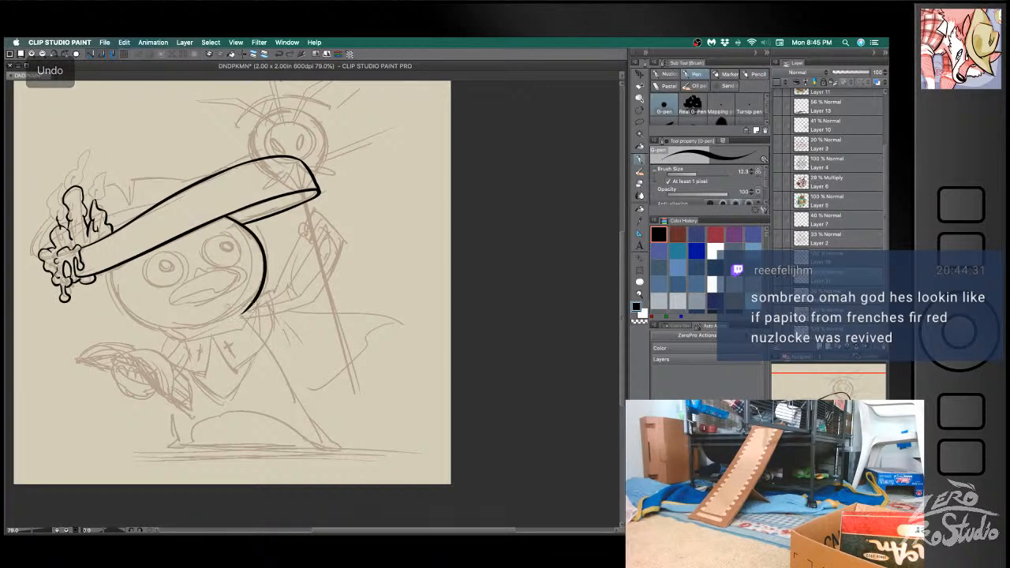
pyautogui.press('super+z')
pyautogui.moveTo(224, 216)
pyautogui.mouseDown()
pyautogui.moveTo(261, 265)
pyautogui.moveTo(229, 311)
pyautogui.mouseUp()
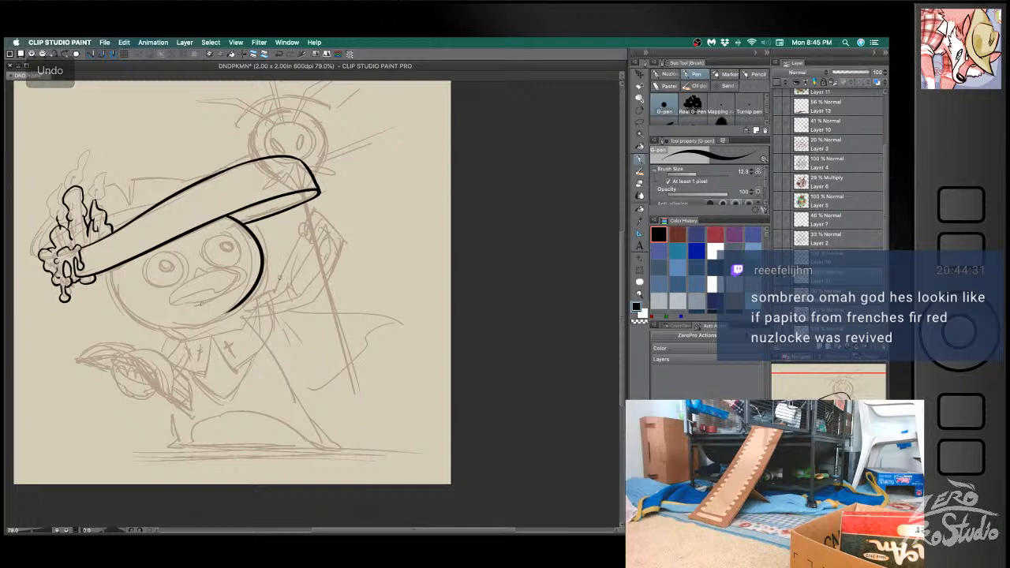
# - Ink the bird's remaining head outline from the candle side of the brim around the chin, undoing misplaced strokes
pyautogui.moveTo(111, 265)
pyautogui.mouseDown()
pyautogui.moveTo(110, 281)
pyautogui.moveTo(235, 325)
pyautogui.mouseUp()
pyautogui.press('super+z')
pyautogui.moveTo(112, 263)
pyautogui.mouseDown()
pyautogui.moveTo(227, 323)
pyautogui.moveTo(186, 328)
pyautogui.mouseUp()
pyautogui.press('super+z')
pyautogui.moveTo(242, 302); pyautogui.dragTo(187, 329)
pyautogui.press('super+z')
# - Ink the bird's beak with its lower lip line, undoing stray strokes, and save the document
pyautogui.moveTo(240, 306)
pyautogui.mouseDown()
pyautogui.moveTo(187, 328)
pyautogui.moveTo(167, 293)
pyautogui.moveTo(197, 267)
pyautogui.moveTo(241, 282)
pyautogui.moveTo(168, 303)
pyautogui.mouseUp()
pyautogui.press('super+z')
pyautogui.press('e')
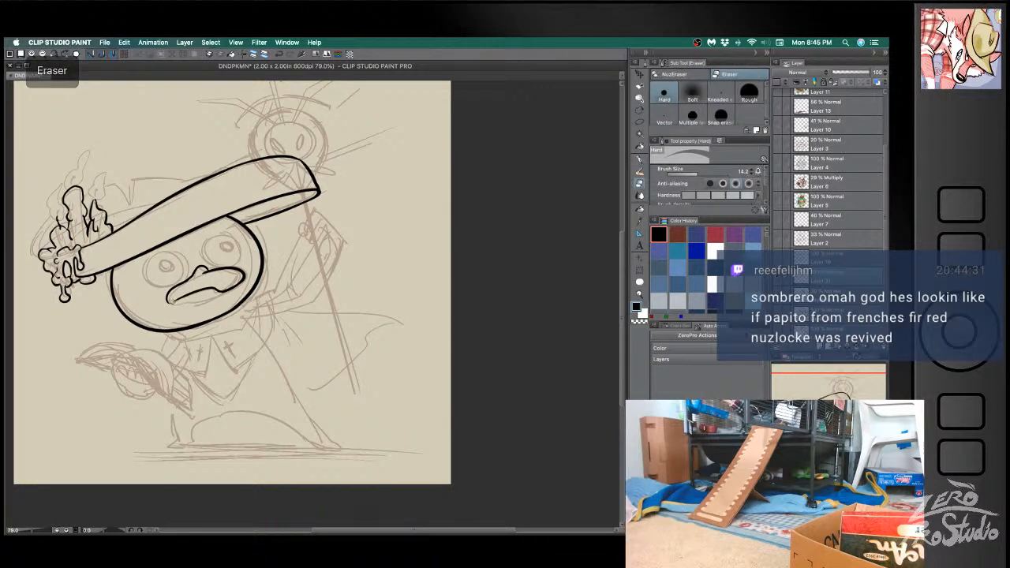
pyautogui.press('b')
pyautogui.moveTo(174, 306); pyautogui.dragTo(238, 285)
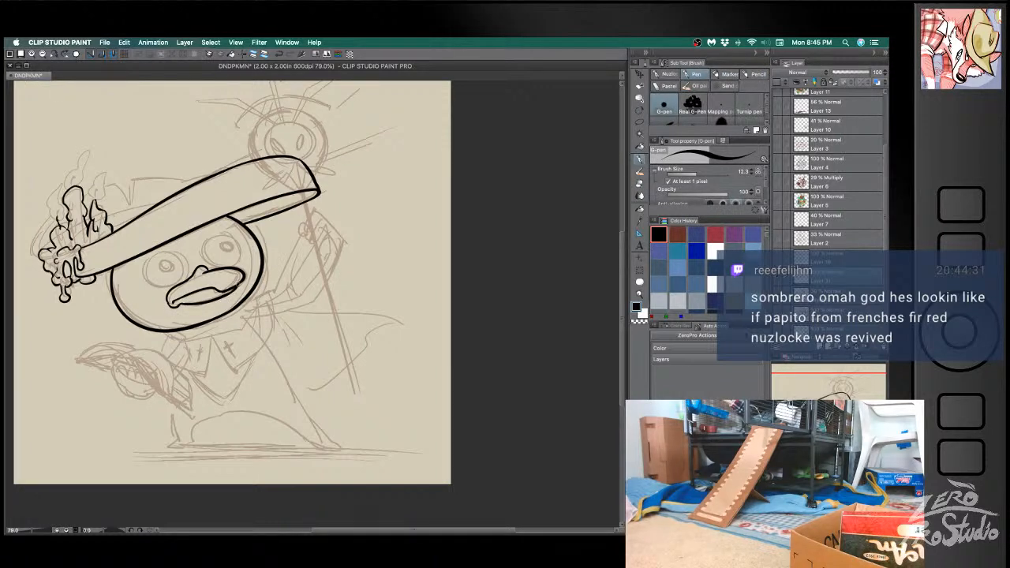
pyautogui.press('super+z')
pyautogui.press('super+s')
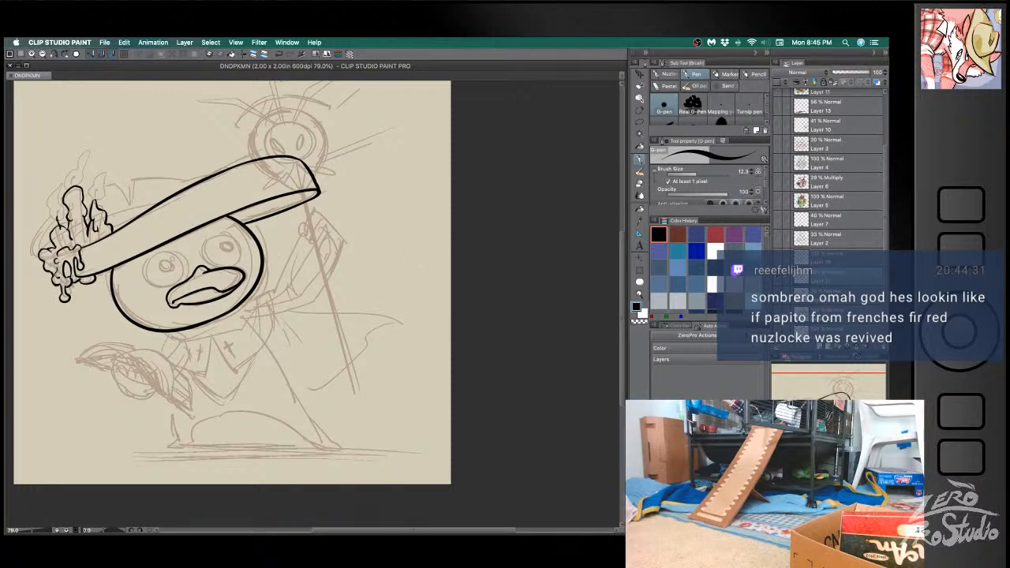
# - Ink the round outline of the bird's eye nearest the candles, undoing uneven strokes
pyautogui.moveTo(169, 252)
pyautogui.mouseDown()
pyautogui.moveTo(145, 265)
pyautogui.moveTo(163, 251)
pyautogui.moveTo(187, 252)
pyautogui.moveTo(158, 251)
pyautogui.moveTo(142, 264)
pyautogui.moveTo(162, 251)
pyautogui.moveTo(188, 272)
pyautogui.moveTo(163, 251)
pyautogui.moveTo(144, 269)
pyautogui.moveTo(164, 251)
pyautogui.moveTo(164, 287)
pyautogui.moveTo(167, 250)
pyautogui.moveTo(183, 277)
pyautogui.moveTo(150, 268)
pyautogui.moveTo(147, 281)
pyautogui.moveTo(186, 274)
pyautogui.moveTo(155, 250)
pyautogui.moveTo(145, 269)
pyautogui.moveTo(172, 287)
pyautogui.moveTo(150, 282)
pyautogui.moveTo(159, 290)
pyautogui.mouseUp()
pyautogui.press('super+z')
pyautogui.press('super+z')
pyautogui.press('super+z')
pyautogui.press('super+z')
pyautogui.press('super+z')
pyautogui.press('super+z')
pyautogui.press('super+z')
pyautogui.press('super+z')
pyautogui.press('super+z')
pyautogui.press('super+z')
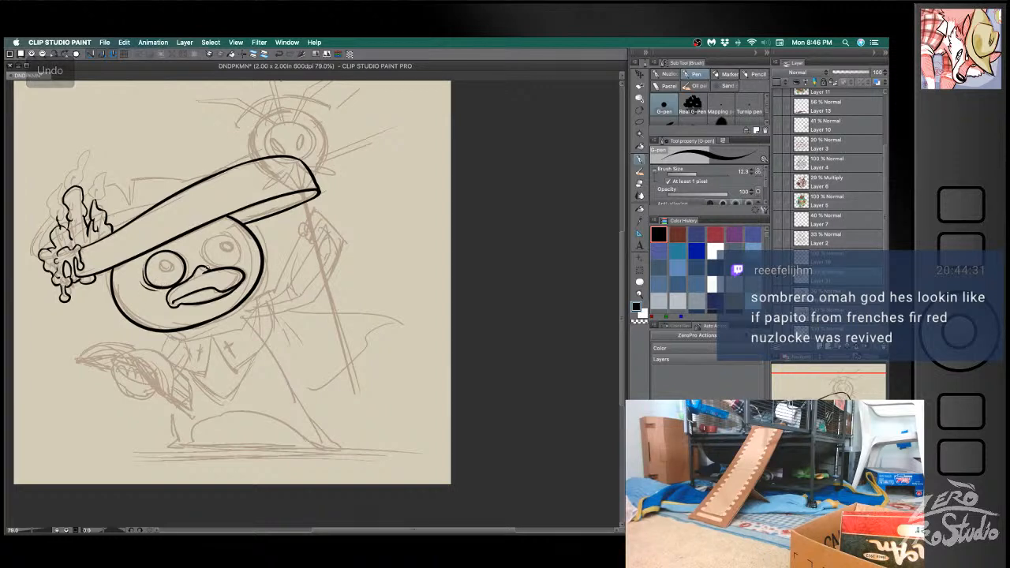
# - Ink the round outline of the bird's other eye above the beak, redoing uneven strokes
pyautogui.press('super+z')
pyautogui.moveTo(225, 234)
pyautogui.mouseDown()
pyautogui.moveTo(203, 248)
pyautogui.moveTo(229, 264)
pyautogui.moveTo(205, 241)
pyautogui.moveTo(225, 267)
pyautogui.moveTo(228, 231)
pyautogui.moveTo(228, 266)
pyautogui.moveTo(216, 233)
pyautogui.moveTo(217, 268)
pyautogui.moveTo(205, 262)
pyautogui.moveTo(218, 268)
pyautogui.mouseUp()
pyautogui.press('super+z')
pyautogui.press('super+z')
pyautogui.press('super+z')
pyautogui.press('super+z')
pyautogui.press('super+z')
pyautogui.moveTo(217, 233)
pyautogui.mouseDown()
pyautogui.moveTo(210, 264)
pyautogui.moveTo(239, 261)
pyautogui.moveTo(226, 268)
pyautogui.mouseUp()
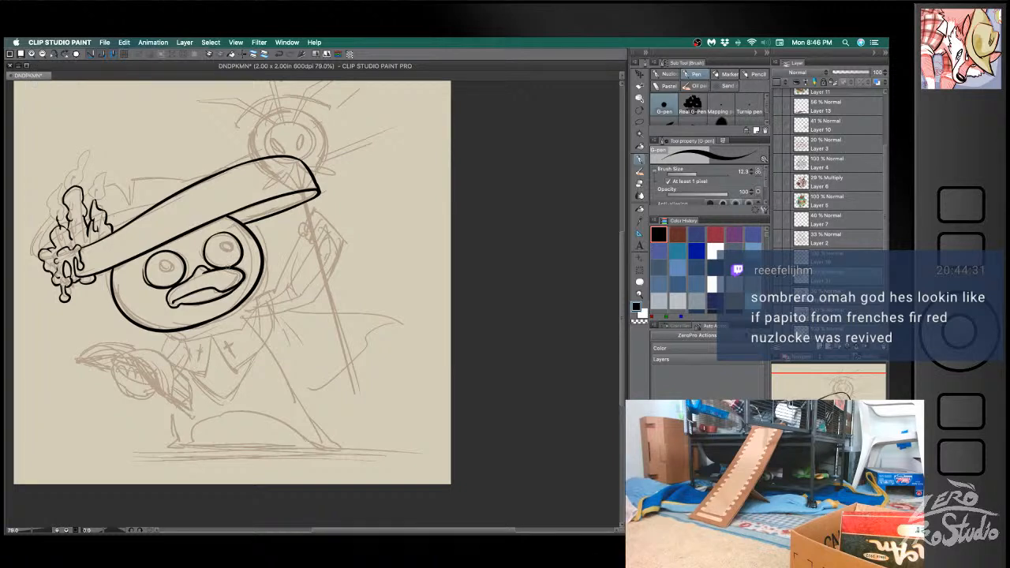
# - Ink small ringed pupils inside both of the bird's eyes, undoing stray strokes, and save the document
pyautogui.moveTo(224, 248); pyautogui.dragTo(231, 249)
pyautogui.press('super+z')
pyautogui.moveTo(162, 266); pyautogui.dragTo(168, 267)
pyautogui.press('super+z')
pyautogui.press('super+z')
pyautogui.press('super+z')
pyautogui.press('super+z')
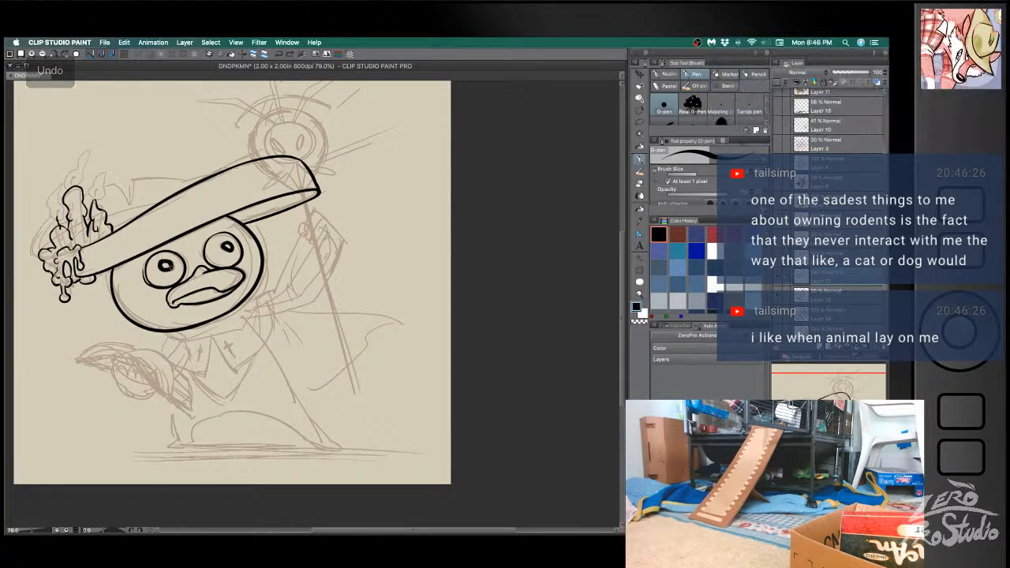
pyautogui.moveTo(227, 243)
pyautogui.mouseDown()
pyautogui.moveTo(205, 249)
pyautogui.moveTo(230, 233)
pyautogui.mouseUp()
pyautogui.press('super+z')
pyautogui.press('super+z')
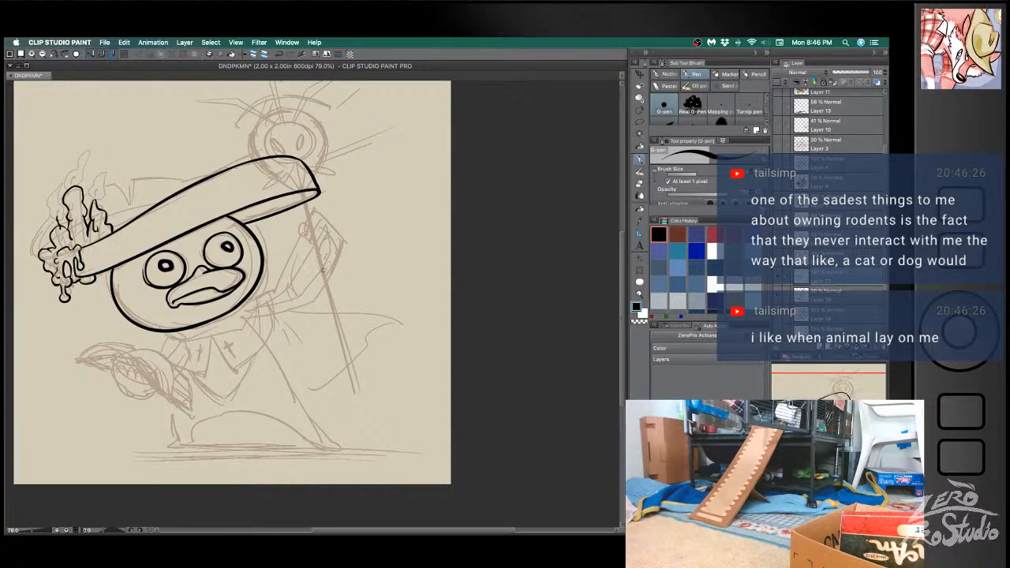
pyautogui.press('super+s')
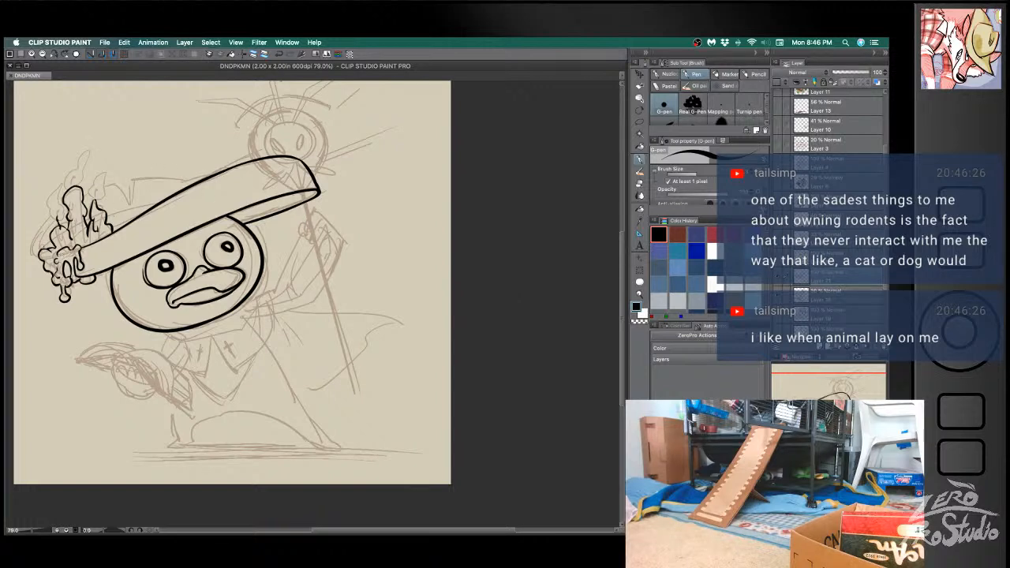
# - Ink the curved outer edge of the hat behind the candles, redoing unsatisfactory strokes
pyautogui.press('b')
pyautogui.moveTo(36, 255); pyautogui.dragTo(48, 213)
pyautogui.press('super+z')
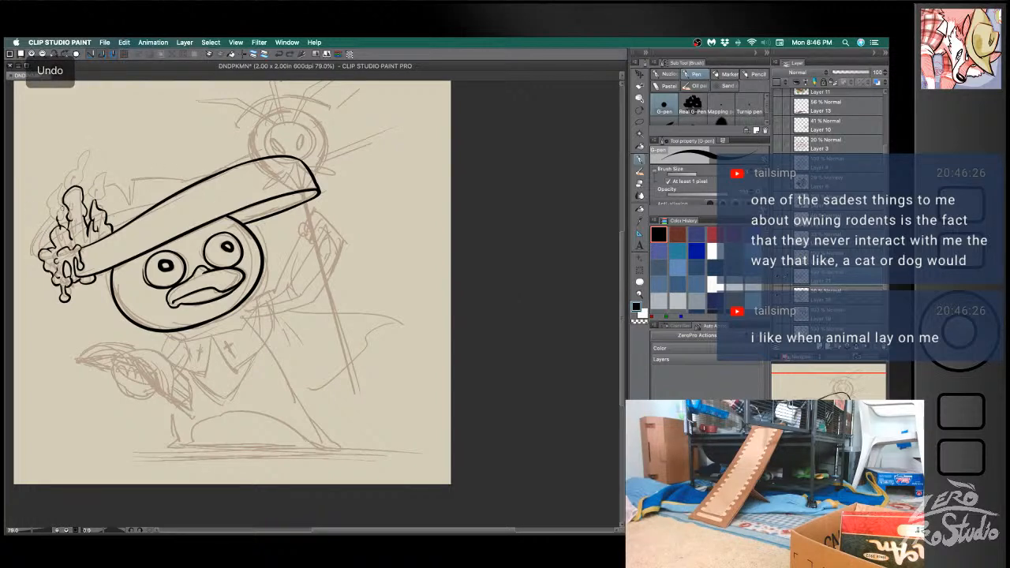
pyautogui.moveTo(38, 255); pyautogui.dragTo(60, 205)
pyautogui.press('super+z')
pyautogui.press('super+z')
pyautogui.moveTo(39, 255); pyautogui.dragTo(61, 206)
pyautogui.press('super+z')
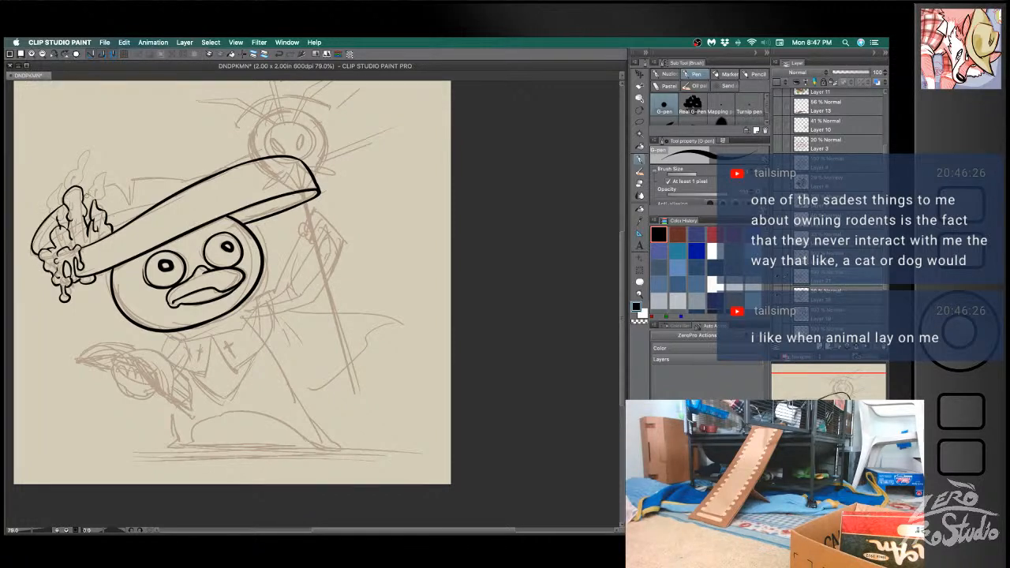
# - Ink the hat's back edge from the candles through the torn notch to the front brim, redoing unsatisfactory strokes
pyautogui.moveTo(82, 195)
pyautogui.mouseDown()
pyautogui.moveTo(133, 203)
pyautogui.moveTo(118, 188)
pyautogui.moveTo(127, 208)
pyautogui.moveTo(131, 181)
pyautogui.moveTo(189, 181)
pyautogui.mouseUp()
pyautogui.press('super+z')
pyautogui.press('super+z')
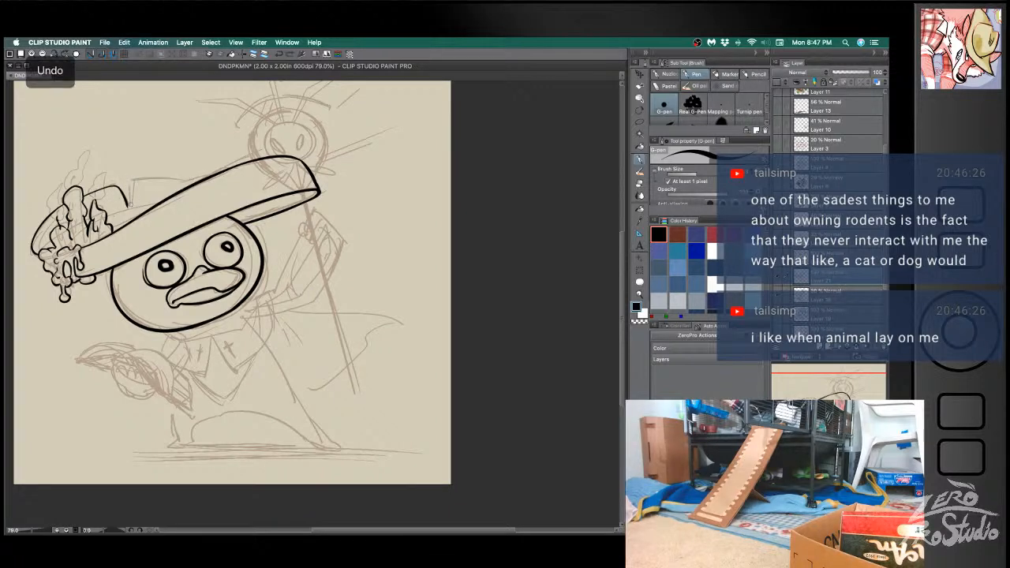
pyautogui.moveTo(127, 208); pyautogui.dragTo(133, 182)
pyautogui.moveTo(127, 207)
pyautogui.mouseDown()
pyautogui.moveTo(134, 183)
pyautogui.moveTo(194, 183)
pyautogui.mouseUp()
pyautogui.press('super+z')
pyautogui.press('super+z')
pyautogui.moveTo(129, 209)
pyautogui.mouseDown()
pyautogui.moveTo(134, 182)
pyautogui.moveTo(130, 211)
pyautogui.mouseUp()
pyautogui.press('super+z')
pyautogui.press('super+z')
pyautogui.press('super+z')
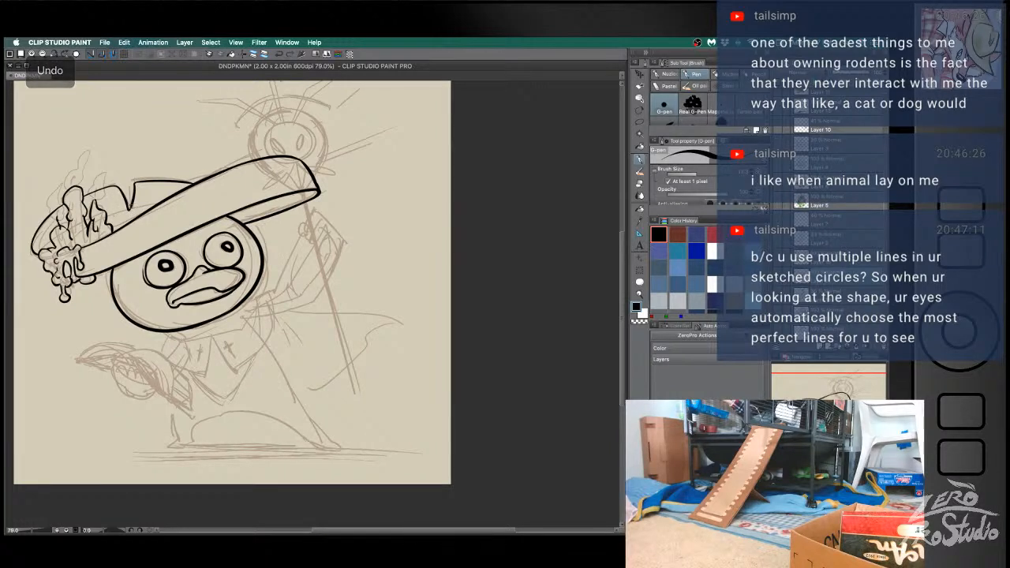
# - Rework the hat's back edge between the candles and the notch, including the curve on the candles' outer side
pyautogui.press('super+z')
pyautogui.press('super+z')
pyautogui.moveTo(86, 193); pyautogui.dragTo(123, 188)
pyautogui.press('super+z')
pyautogui.press('super+z')
pyautogui.press('super+z')
pyautogui.press('super+z')
pyautogui.press('super+z')
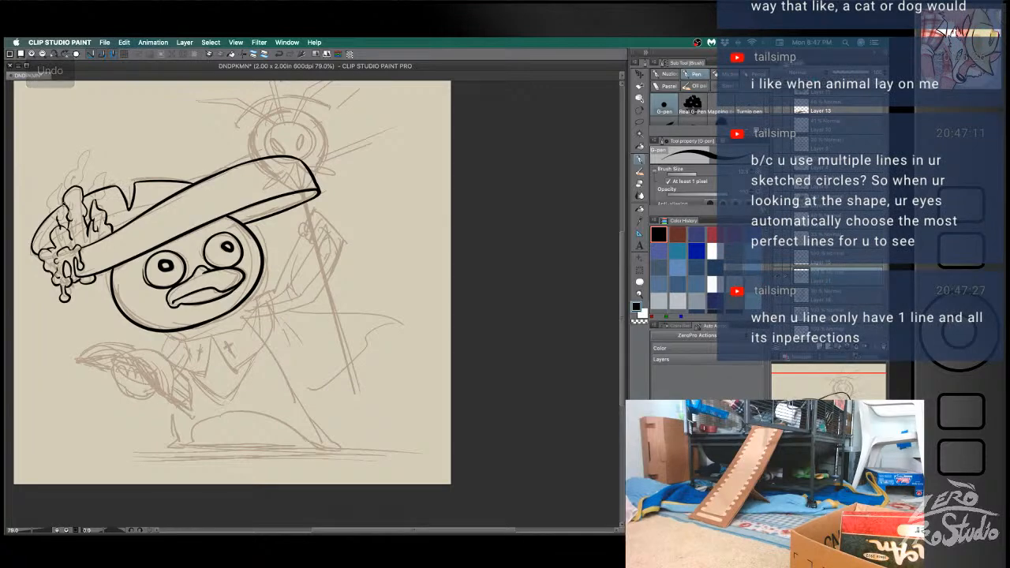
pyautogui.press('super+z')
pyautogui.moveTo(34, 235); pyautogui.dragTo(68, 206)
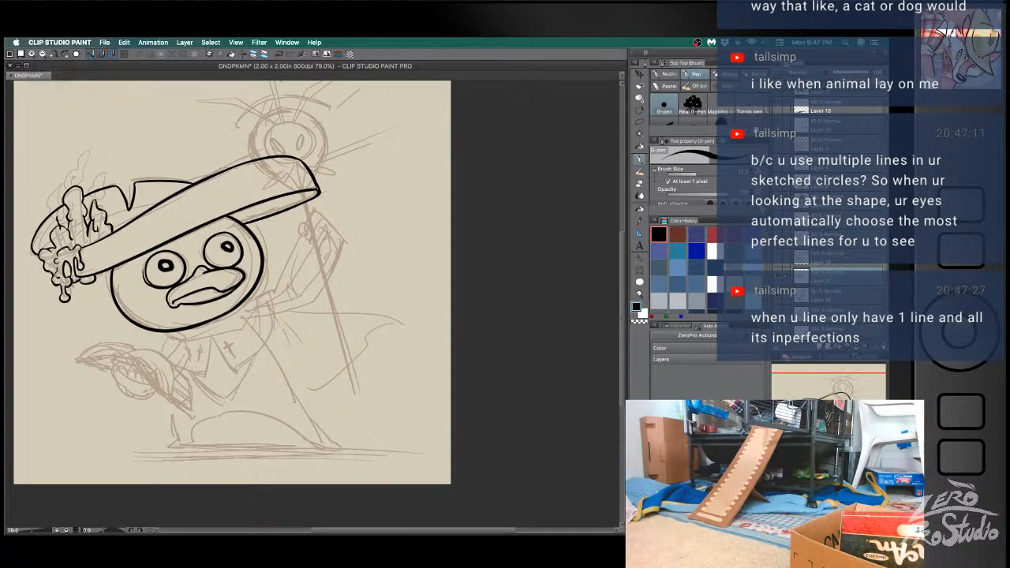
# - Ink a short inner hat line between the candles and the front brim, undoing misplaced strokes
pyautogui.moveTo(110, 222)
pyautogui.mouseDown()
pyautogui.moveTo(155, 205)
pyautogui.moveTo(122, 218)
pyautogui.moveTo(141, 213)
pyautogui.mouseUp()
pyautogui.press('super+z')
# - Re-ink the lower edge of the brim's underside from the head to the brim tip, undoing uneven strokes
pyautogui.press('super+z')
pyautogui.press('super+z')
pyautogui.press('super+z')
pyautogui.press('super+z')
pyautogui.press('super+z')
pyautogui.moveTo(240, 224)
pyautogui.mouseDown()
pyautogui.moveTo(320, 193)
pyautogui.moveTo(240, 220)
pyautogui.moveTo(294, 205)
pyautogui.mouseUp()
pyautogui.press('super+z')
pyautogui.press('super+z')
pyautogui.press('super+z')
pyautogui.press('super+z')
pyautogui.press('super+z')
pyautogui.moveTo(240, 222); pyautogui.dragTo(320, 192)
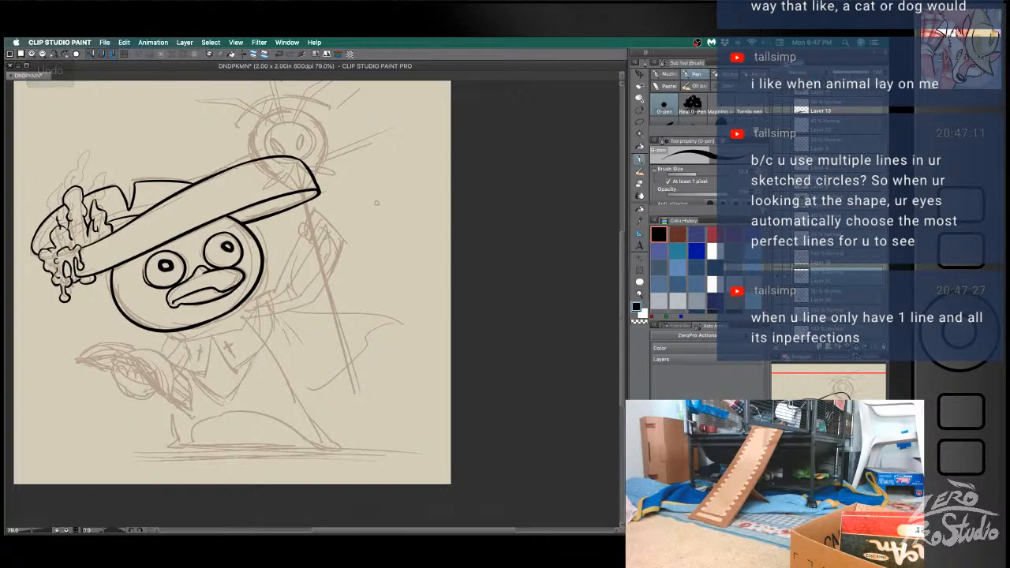
# - Ink a thin inner line along the brim's underside from the head toward the tip, redoing misplaced strokes
pyautogui.moveTo(230, 217); pyautogui.dragTo(278, 211)
pyautogui.moveTo(239, 212); pyautogui.dragTo(297, 199)
pyautogui.press('super+z')
pyautogui.press('super+z')
pyautogui.moveTo(239, 216); pyautogui.dragTo(307, 200)
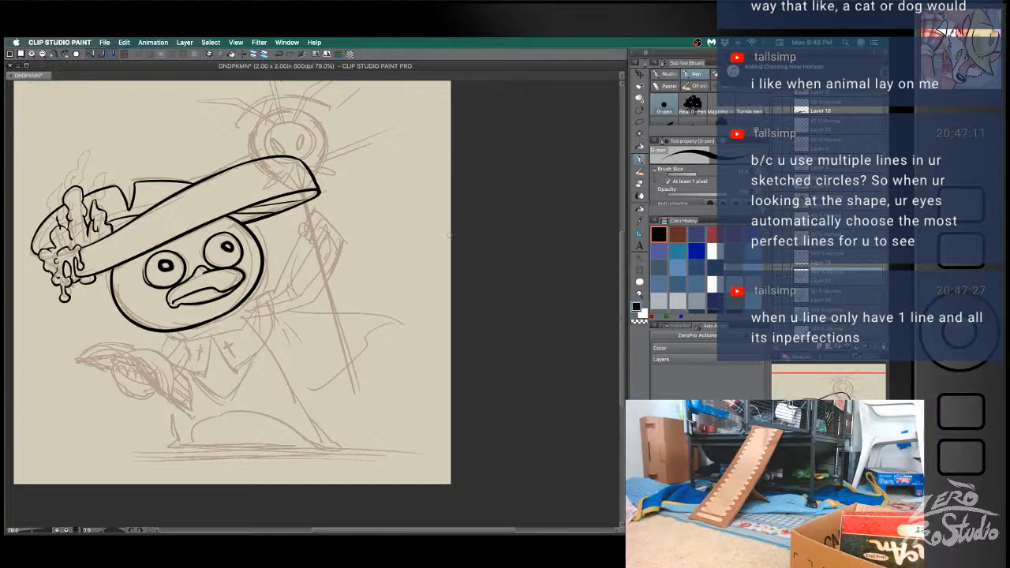
pyautogui.press('super+z')
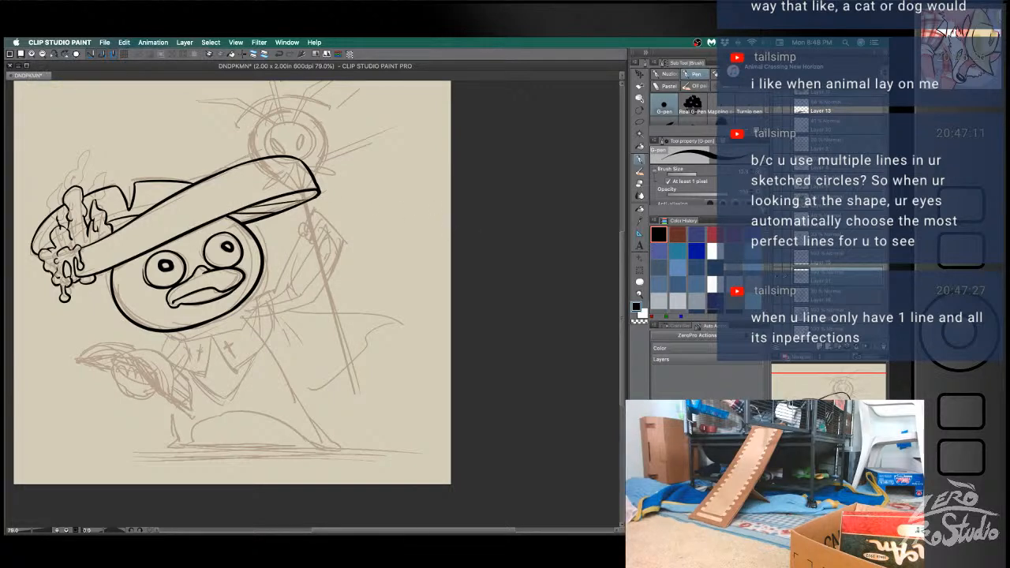
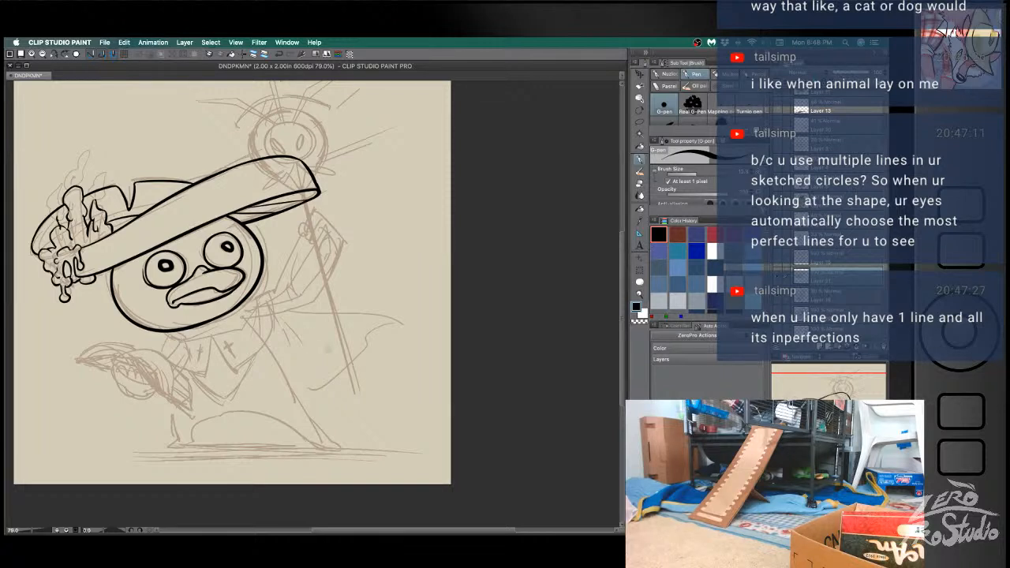
# - Ink the bird's collar neckline just beneath the chin, undoing uneven strokes
pyautogui.moveTo(289, 378)
pyautogui.mouseDown()
pyautogui.moveTo(255, 326)
pyautogui.moveTo(247, 292)
pyautogui.mouseUp()
pyautogui.press('b')
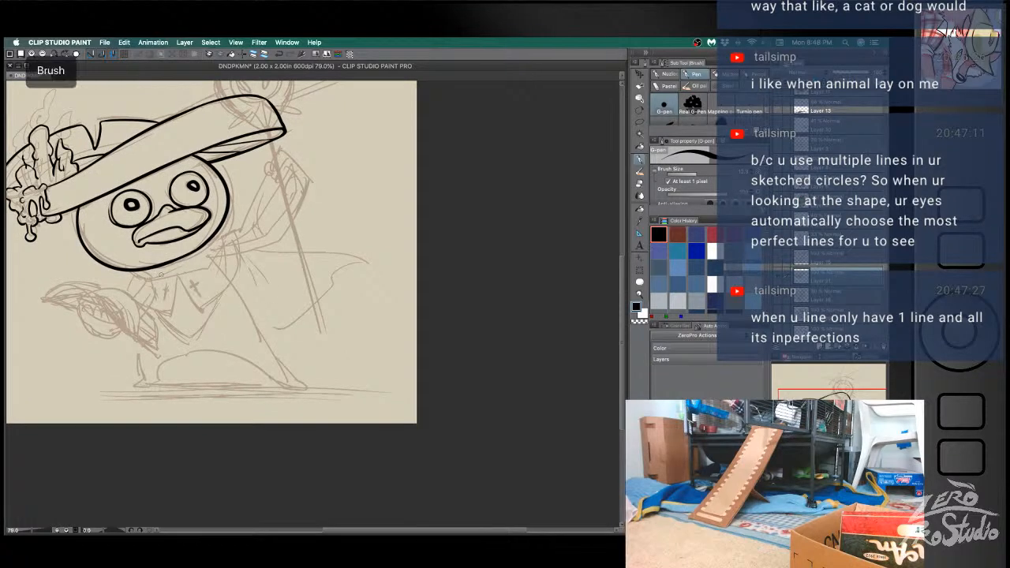
pyautogui.press('super+z')
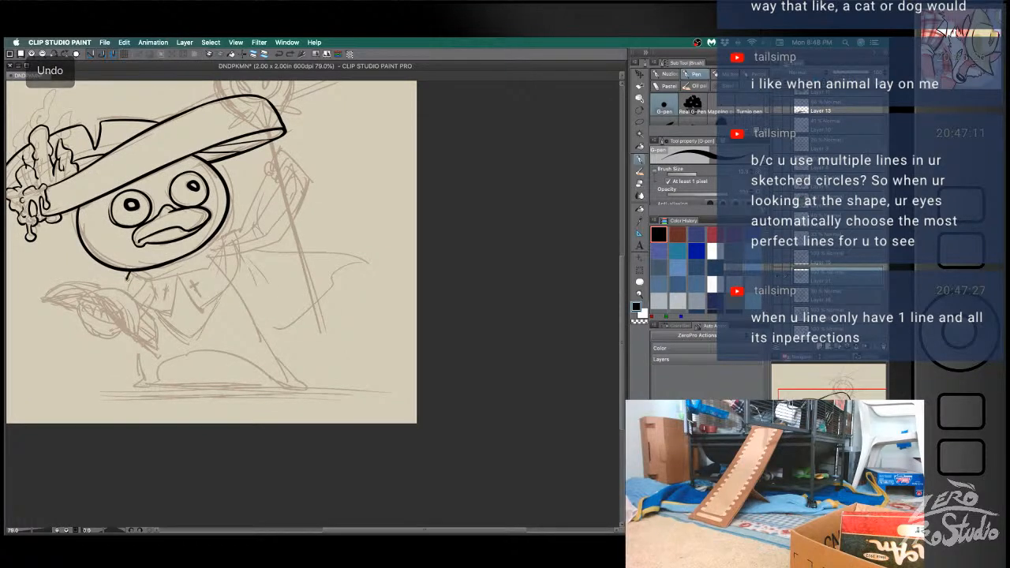
pyautogui.moveTo(128, 270)
pyautogui.mouseDown()
pyautogui.moveTo(139, 279)
pyautogui.moveTo(206, 267)
pyautogui.mouseUp()
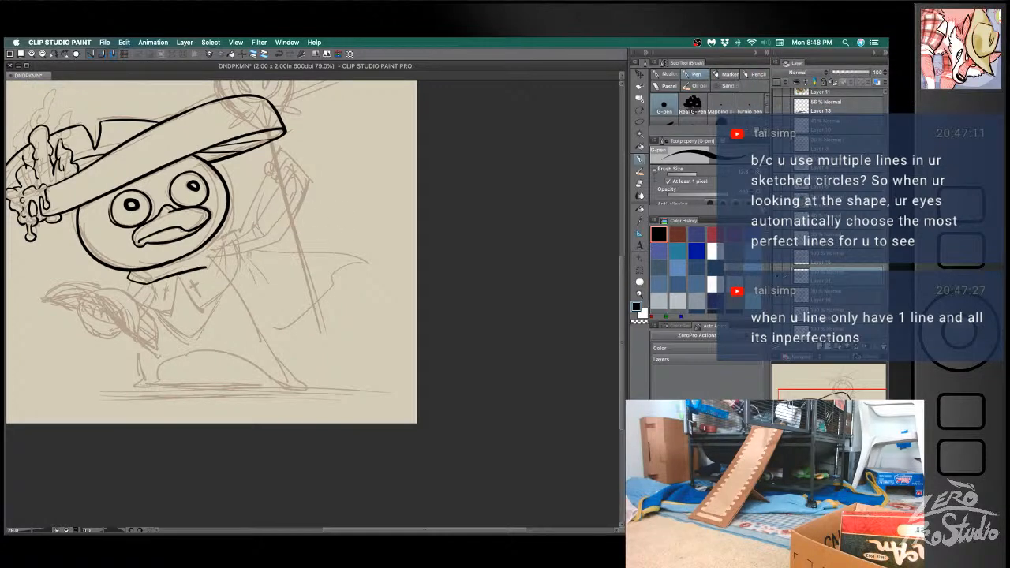
pyautogui.press('super+z')
pyautogui.moveTo(130, 270)
pyautogui.mouseDown()
pyautogui.moveTo(145, 283)
pyautogui.moveTo(213, 266)
pyautogui.mouseUp()
pyautogui.press('super+z')
# - Extend the collar neckline toward the staff side and up to the head's edge, redoing misplaced strokes
pyautogui.press('super+z')
pyautogui.press('super+z')
pyautogui.moveTo(154, 282)
pyautogui.mouseDown()
pyautogui.moveTo(211, 268)
pyautogui.moveTo(222, 233)
pyautogui.moveTo(212, 267)
pyautogui.mouseUp()
pyautogui.press('super+z')
pyautogui.press('super+z')
pyautogui.moveTo(223, 222); pyautogui.dragTo(211, 268)
pyautogui.press('super+z')
pyautogui.moveTo(225, 220); pyautogui.dragTo(210, 268)
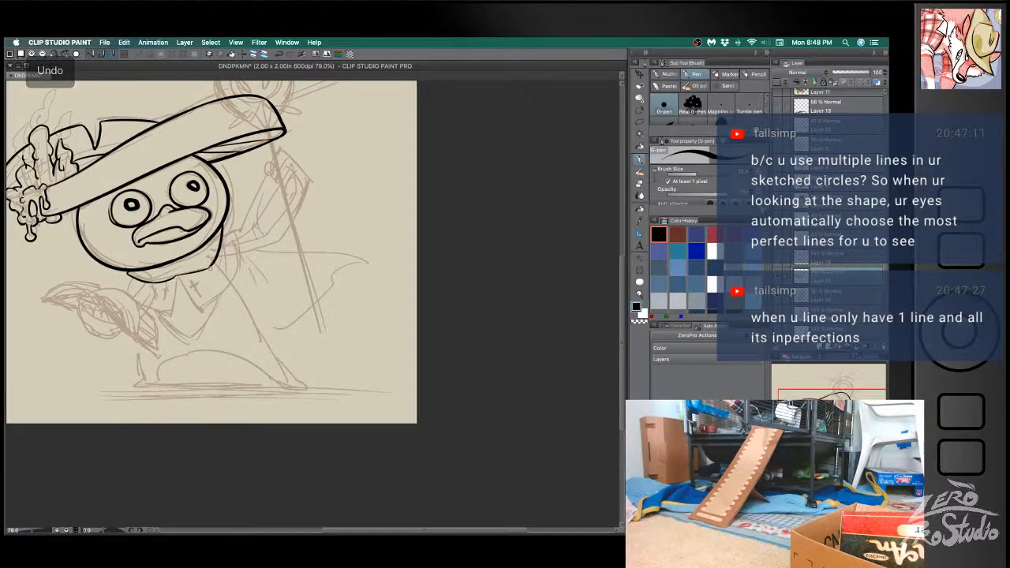
pyautogui.moveTo(222, 234)
pyautogui.mouseDown()
pyautogui.moveTo(240, 230)
pyautogui.moveTo(229, 232)
pyautogui.moveTo(240, 235)
pyautogui.moveTo(233, 285)
pyautogui.mouseUp()
pyautogui.press('super+z')
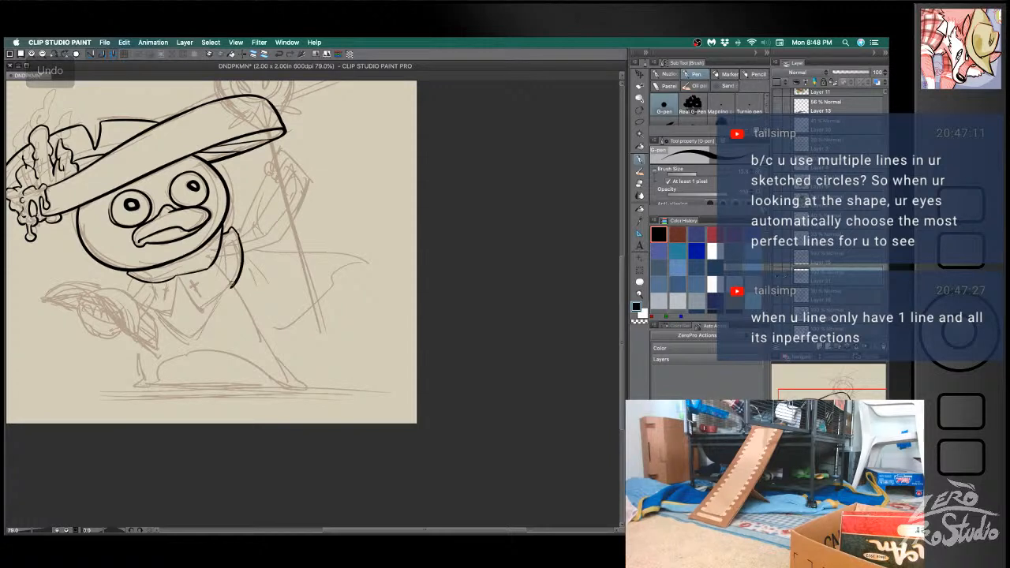
pyautogui.press('super+z')
pyautogui.moveTo(224, 235)
pyautogui.mouseDown()
pyautogui.moveTo(239, 273)
pyautogui.moveTo(201, 326)
pyautogui.mouseUp()
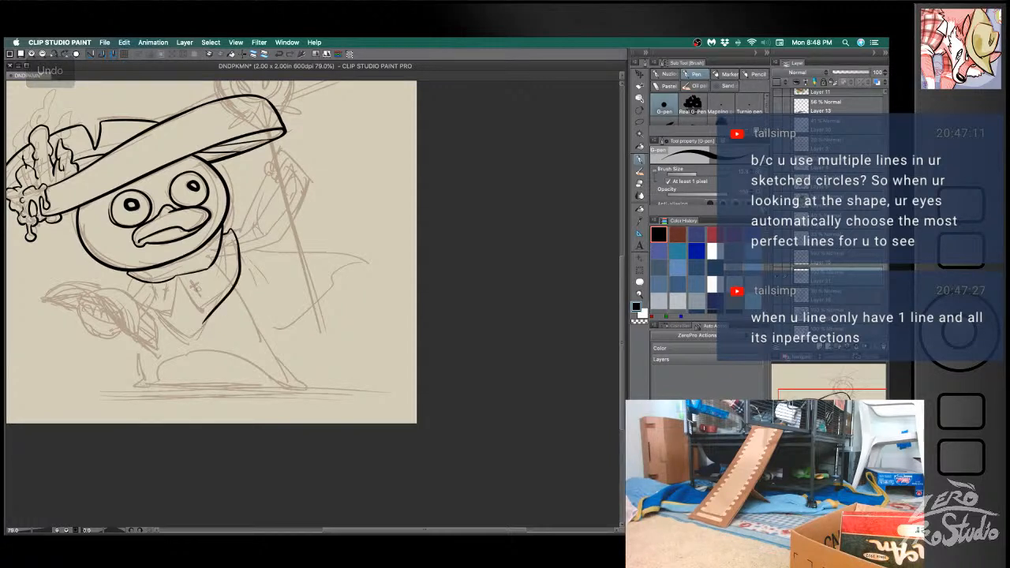
pyautogui.press('super+z')
# - Ink the small round collar clasp under the chin and the side edges of the book-side collar flap
pyautogui.press('e')
pyautogui.press('b')
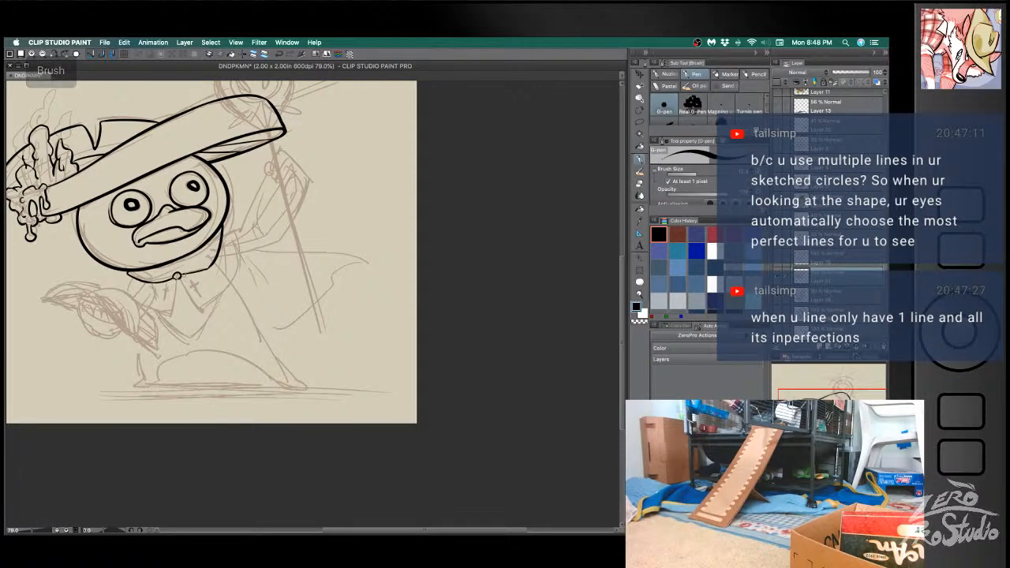
pyautogui.moveTo(176, 276); pyautogui.dragTo(170, 312)
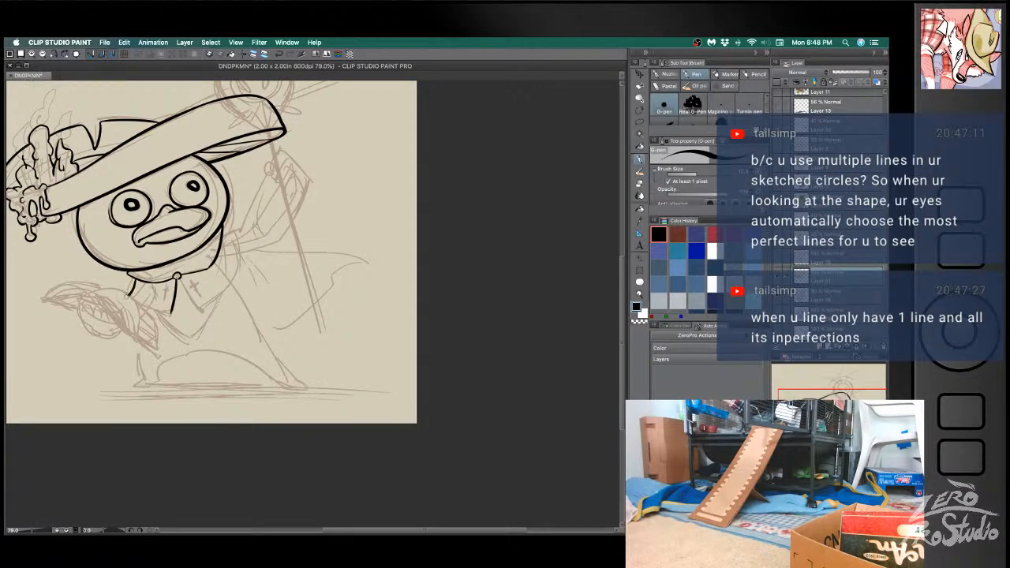
pyautogui.press('super+z')
pyautogui.moveTo(138, 292)
pyautogui.mouseDown()
pyautogui.moveTo(97, 290)
pyautogui.moveTo(137, 342)
pyautogui.mouseUp()
pyautogui.press('super+z')
# - Ink the rolled end of the open book's spine and its long diagonal cover edge, undoing misplaced strokes
pyautogui.moveTo(88, 293)
pyautogui.mouseDown()
pyautogui.moveTo(122, 289)
pyautogui.moveTo(138, 333)
pyautogui.mouseUp()
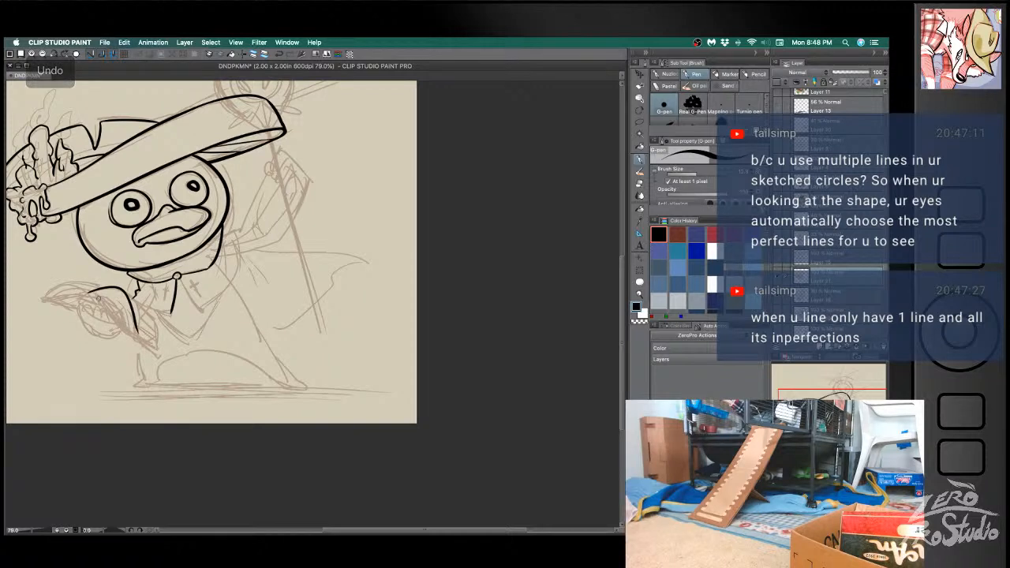
pyautogui.press('super+z')
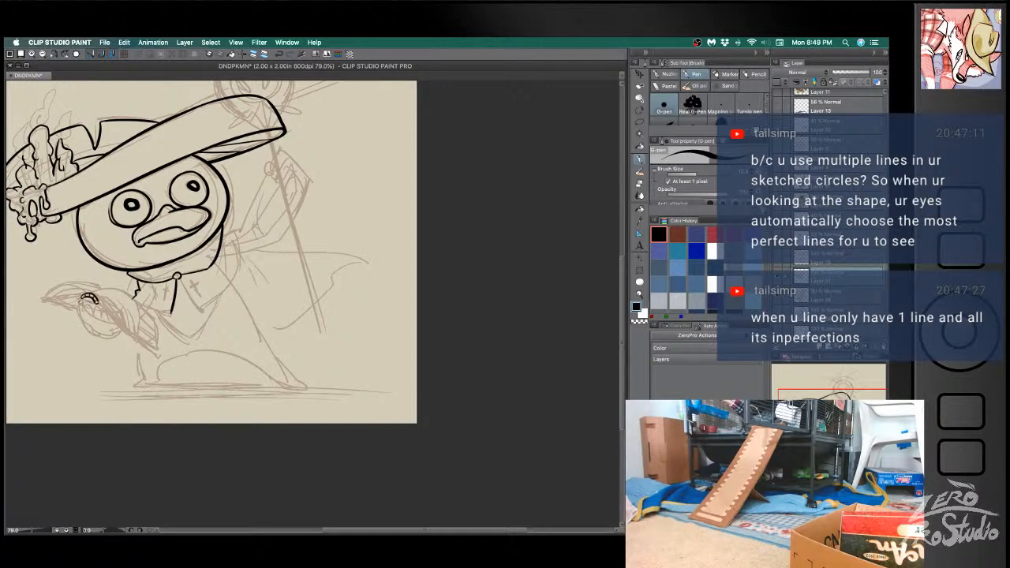
pyautogui.press('super+z')
pyautogui.moveTo(79, 298); pyautogui.dragTo(101, 306)
pyautogui.moveTo(113, 288); pyautogui.dragTo(146, 337)
pyautogui.press('super+z')
pyautogui.moveTo(97, 298); pyautogui.dragTo(142, 341)
pyautogui.press('super+z')
pyautogui.moveTo(95, 299)
pyautogui.mouseDown()
pyautogui.moveTo(131, 339)
pyautogui.moveTo(158, 350)
pyautogui.mouseUp()
pyautogui.press('super+z')
pyautogui.press('super+z')
pyautogui.press('super+z')
pyautogui.press('super+z')
# - Ink the curved upper page edge arching from the book's spine toward the body and clean up its end
pyautogui.press('e')
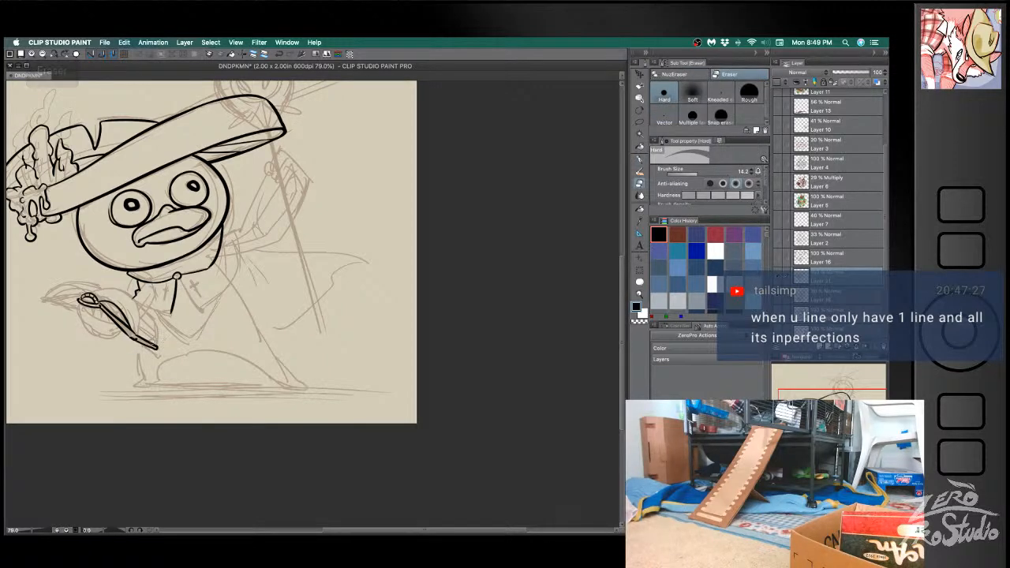
pyautogui.press('b')
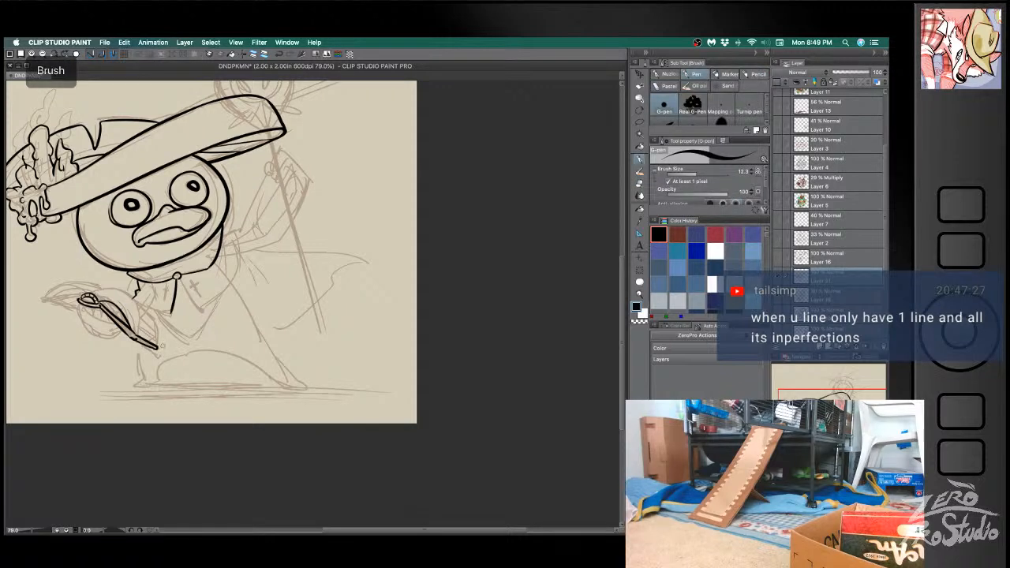
pyautogui.moveTo(91, 295)
pyautogui.mouseDown()
pyautogui.moveTo(134, 300)
pyautogui.moveTo(146, 331)
pyautogui.mouseUp()
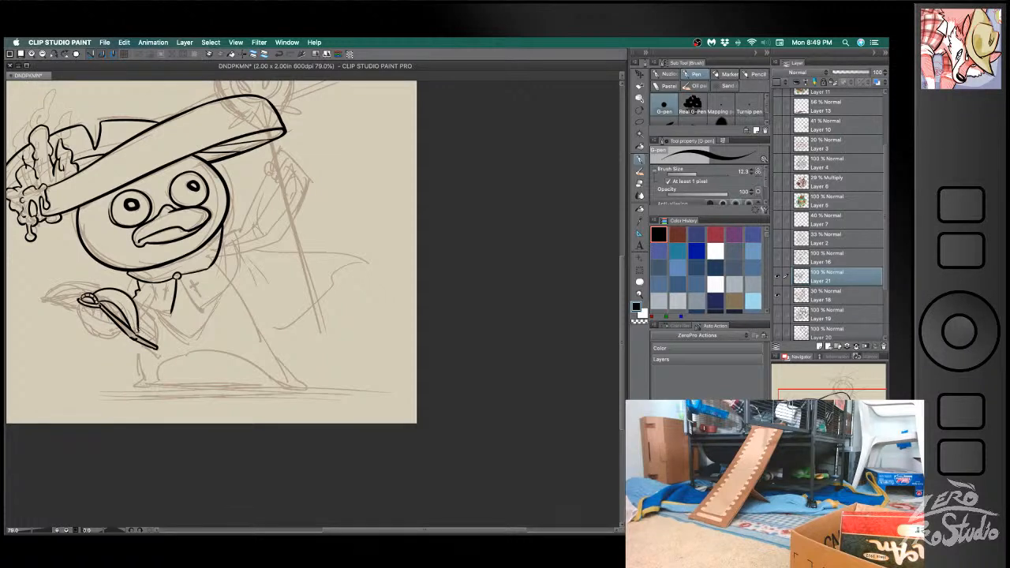
pyautogui.press('super+z')
pyautogui.press('e')
pyautogui.moveTo(139, 329)
pyautogui.mouseDown()
pyautogui.moveTo(142, 320)
pyautogui.moveTo(148, 336)
pyautogui.mouseUp()
pyautogui.press('b')
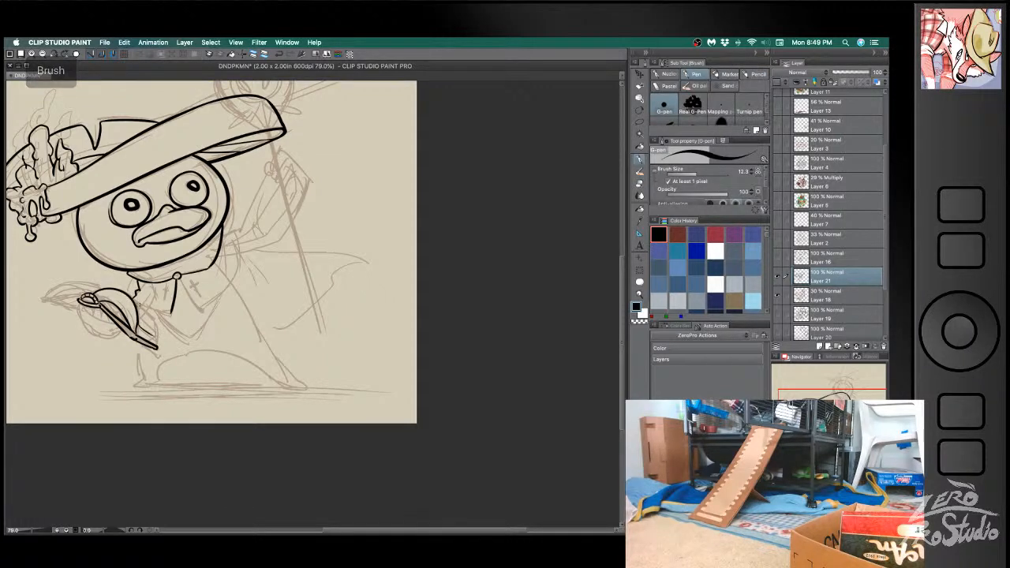
# - Ink the page edges and page lines on the book's body-side half, undoing uneven strokes
pyautogui.moveTo(135, 298)
pyautogui.mouseDown()
pyautogui.moveTo(155, 319)
pyautogui.moveTo(156, 346)
pyautogui.moveTo(149, 341)
pyautogui.mouseUp()
pyautogui.press('super+z')
pyautogui.press('super+z')
pyautogui.press('super+z')
pyautogui.press('super+z')
pyautogui.press('super+z')
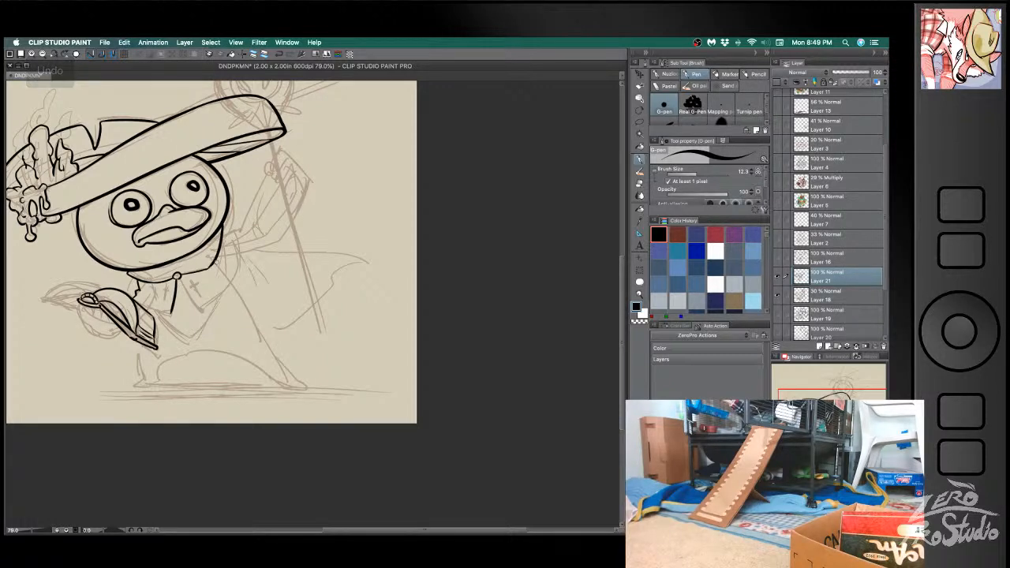
pyautogui.moveTo(96, 292); pyautogui.dragTo(110, 293)
pyautogui.press('super+z')
pyautogui.press('e')
pyautogui.press('super+z')
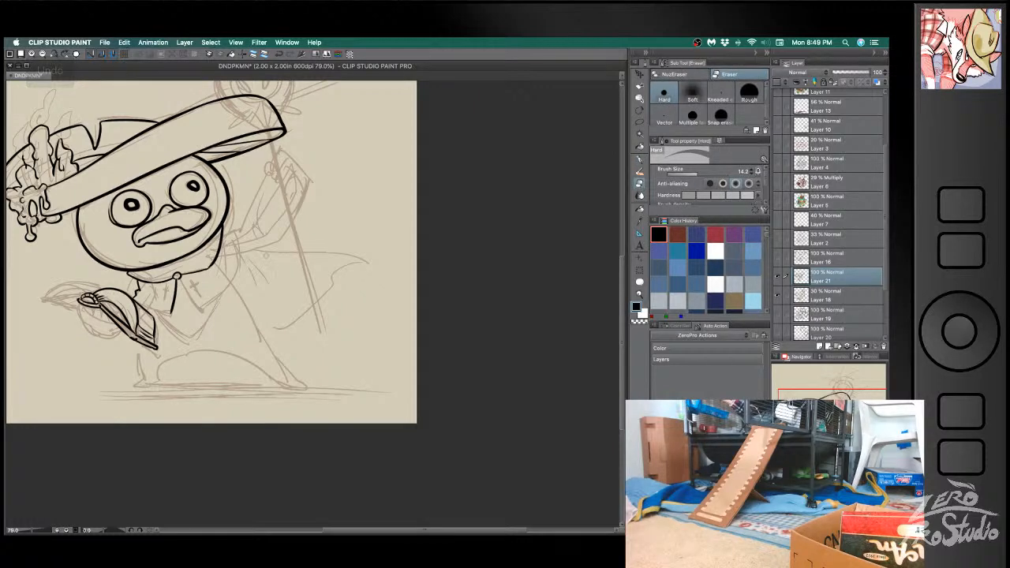
# - Ink the round hand beneath the book and the outer cover edge of its far half, redoing misplaced strokes
pyautogui.press('b')
pyautogui.moveTo(76, 297)
pyautogui.mouseDown()
pyautogui.moveTo(46, 299)
pyautogui.moveTo(81, 294)
pyautogui.moveTo(84, 318)
pyautogui.moveTo(111, 317)
pyautogui.moveTo(92, 317)
pyautogui.moveTo(115, 337)
pyautogui.moveTo(129, 331)
pyautogui.moveTo(87, 326)
pyautogui.moveTo(129, 337)
pyautogui.mouseUp()
pyautogui.press('super+z')
pyautogui.press('super+z')
pyautogui.press('super+z')
pyautogui.press('super+z')
pyautogui.press('super+z')
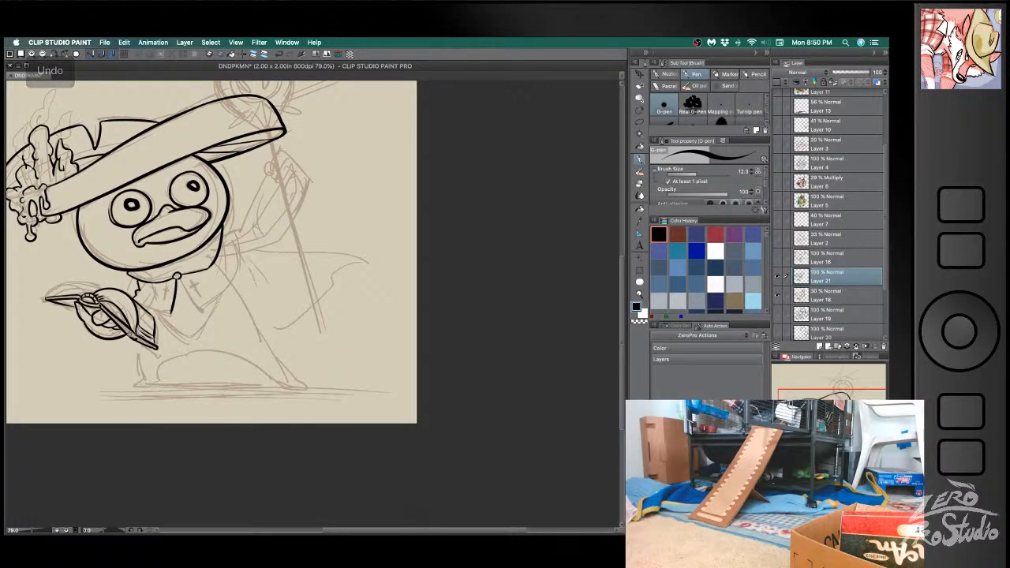
# - Ink the raised pages on the book's outer half up to the spine, undoing uneven strokes
pyautogui.press('e')
pyautogui.press('b')
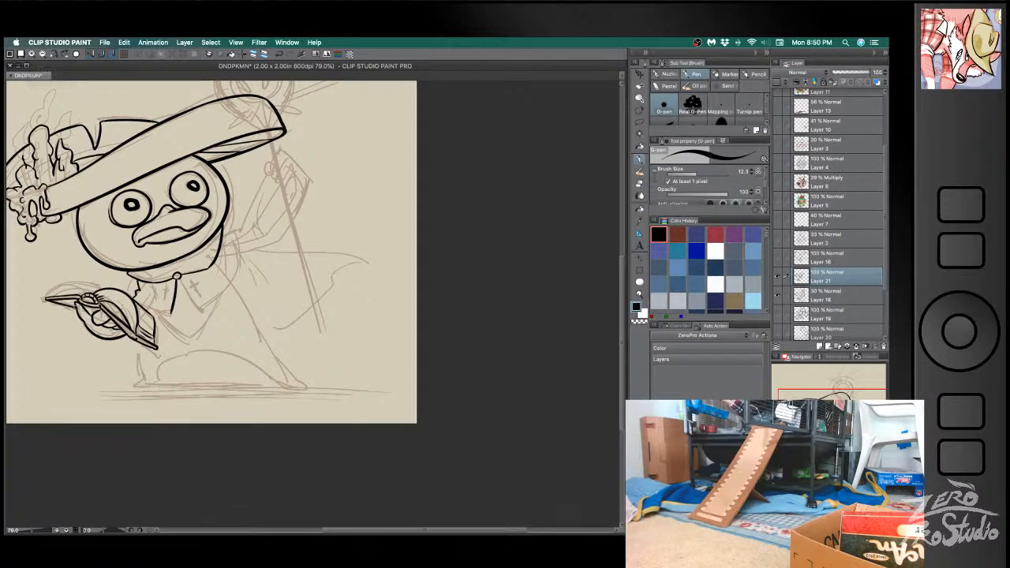
pyautogui.press('super+z')
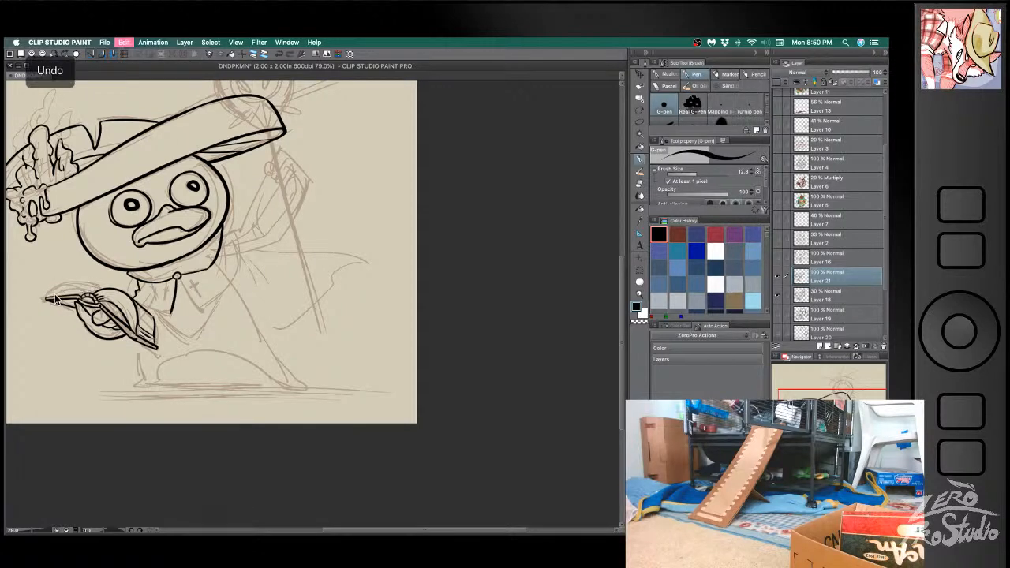
pyautogui.moveTo(93, 292)
pyautogui.mouseDown()
pyautogui.moveTo(85, 277)
pyautogui.moveTo(54, 295)
pyautogui.moveTo(98, 290)
pyautogui.mouseUp()
pyautogui.press('super+z')
pyautogui.press('super+z')
pyautogui.press('super+z')
pyautogui.press('super+z')
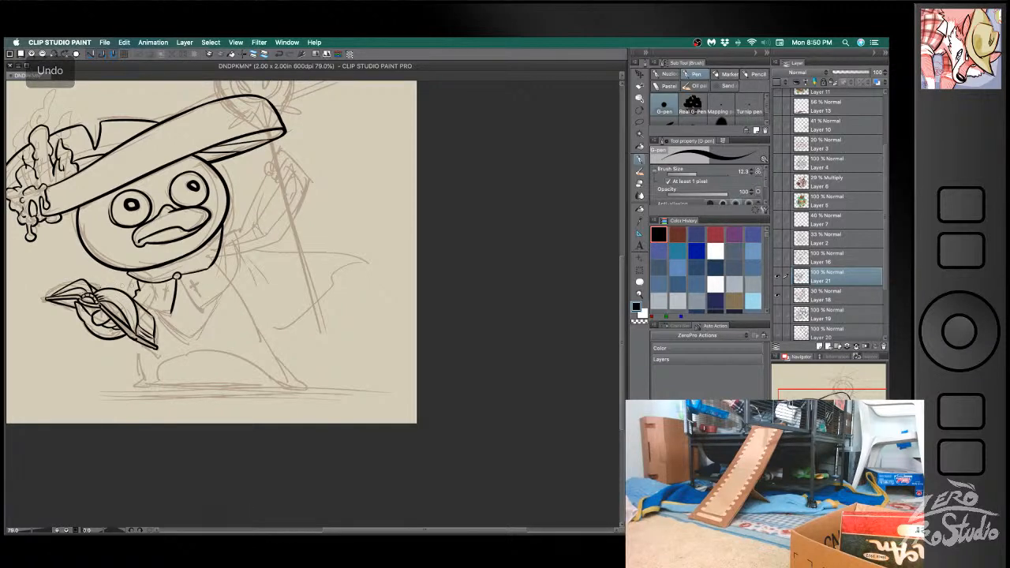
pyautogui.press('super+z')
pyautogui.moveTo(87, 282); pyautogui.dragTo(94, 294)
pyautogui.press('super+z')
pyautogui.press('super+z')
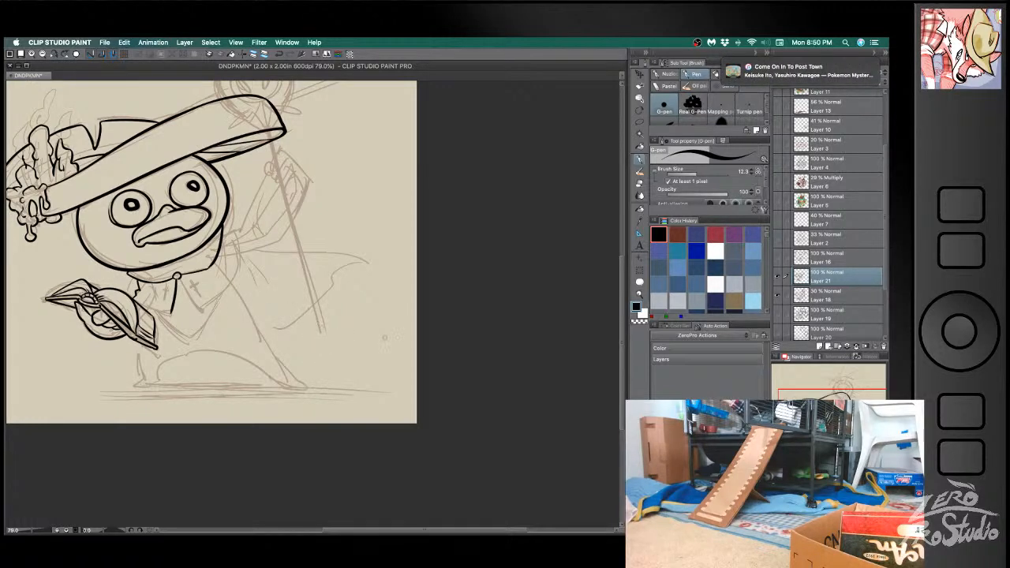
# - Ink the lower edge of the book-side collar flap, joining its two side edges
pyautogui.moveTo(136, 298); pyautogui.dragTo(171, 313)
pyautogui.hotkey('ctrl', 'z')
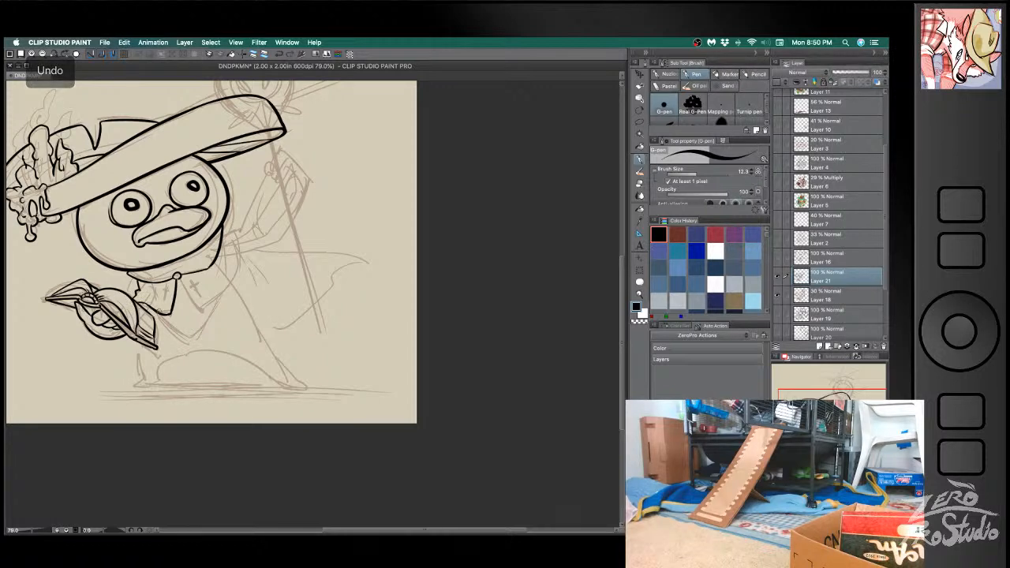
# - Ink the staff-side collar flap from the clasp to the side of the head, redoing misplaced strokes
pyautogui.moveTo(181, 280)
pyautogui.mouseDown()
pyautogui.moveTo(198, 310)
pyautogui.moveTo(219, 297)
pyautogui.moveTo(242, 239)
pyautogui.moveTo(235, 228)
pyautogui.moveTo(223, 235)
pyautogui.mouseUp()
pyautogui.hotkey('ctrl', 'z')
pyautogui.hotkey('ctrl', 'z')
pyautogui.hotkey('ctrl', 'z')
pyautogui.moveTo(180, 276)
pyautogui.mouseDown()
pyautogui.moveTo(198, 288)
pyautogui.moveTo(160, 297)
pyautogui.mouseUp()
# - Ink a flared cross emblem on the staff-side collar flap and tidy its lines
pyautogui.press('e')
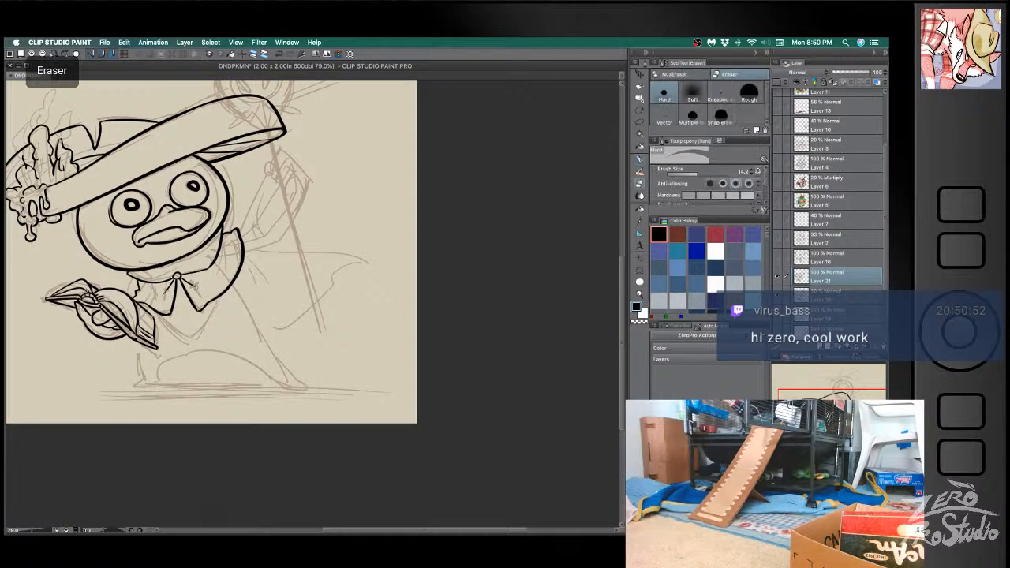
pyautogui.press('p')
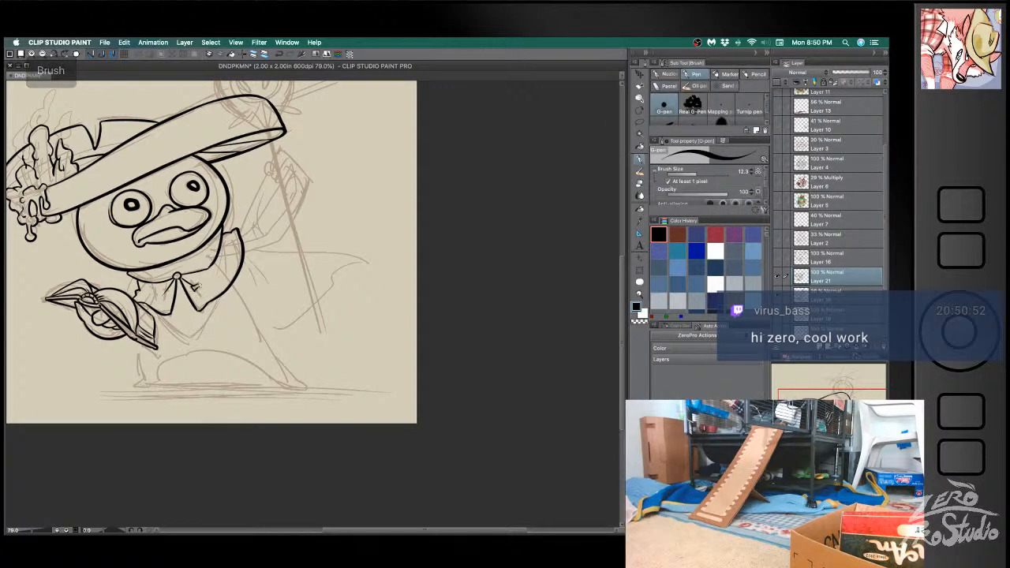
pyautogui.moveTo(191, 276)
pyautogui.mouseDown()
pyautogui.moveTo(210, 282)
pyautogui.moveTo(206, 295)
pyautogui.mouseUp()
pyautogui.press('e')
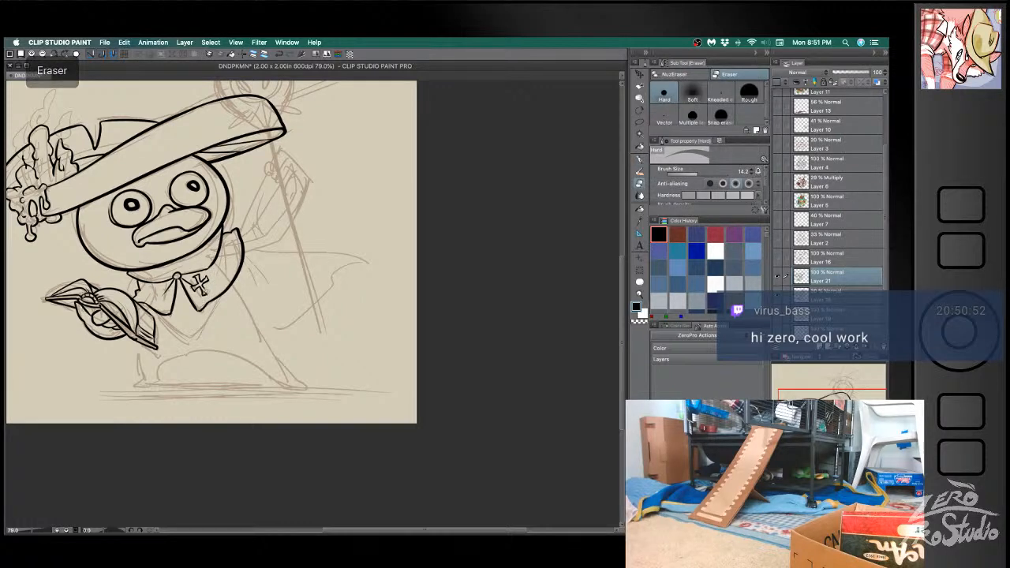
pyautogui.press('b')
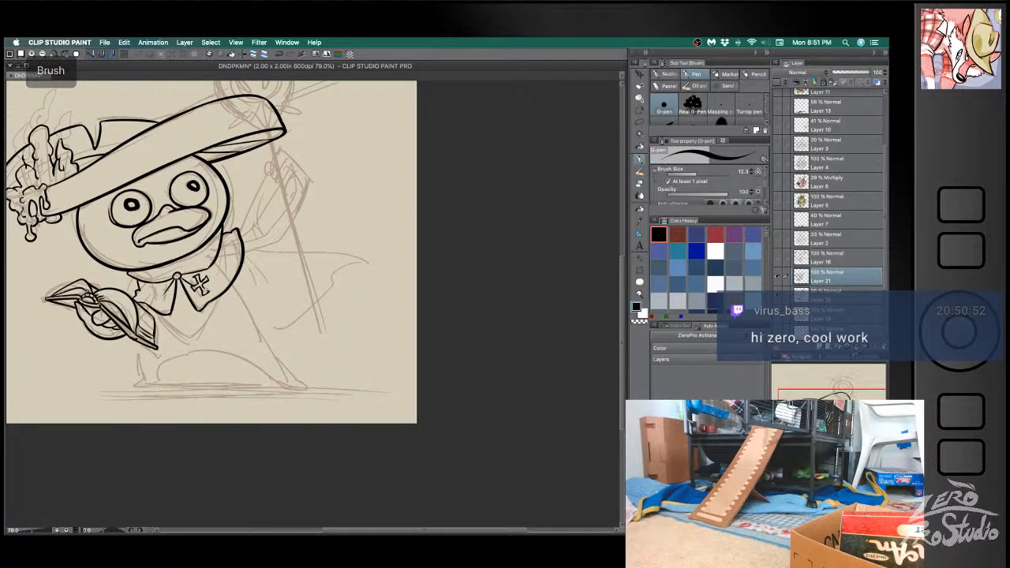
# - Ink a matching flared cross emblem on the book-side collar flap
pyautogui.press('e')
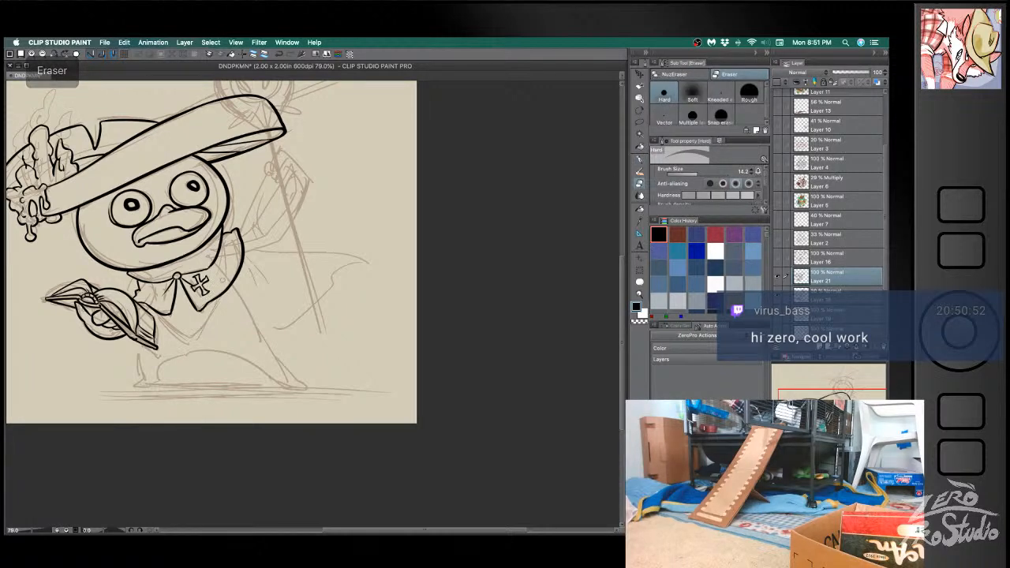
pyautogui.press('b')
pyautogui.press('e')
pyautogui.press('b')
pyautogui.moveTo(161, 292)
pyautogui.mouseDown()
pyautogui.moveTo(154, 301)
pyautogui.moveTo(168, 281)
pyautogui.mouseUp()
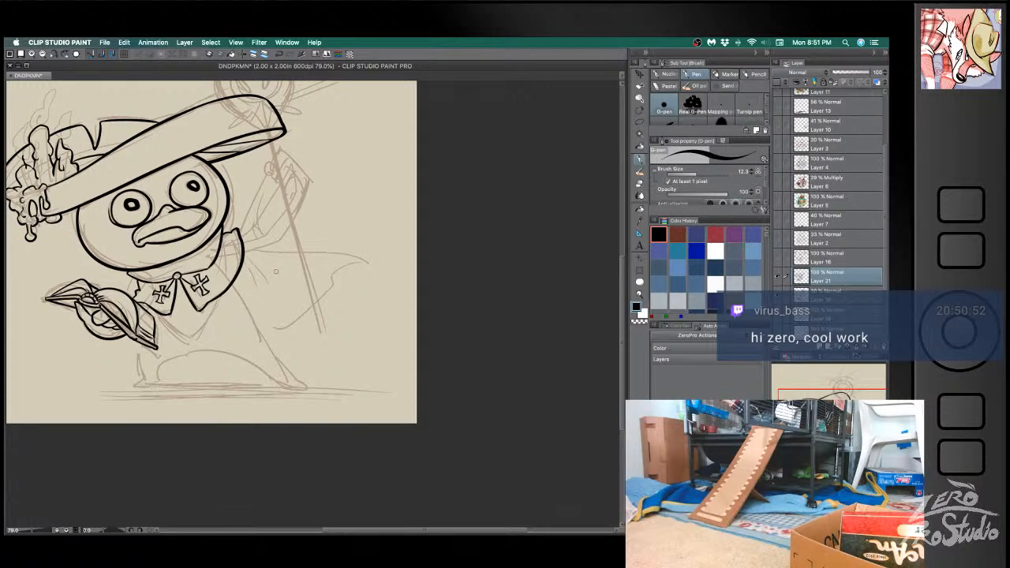
# - Ink the pointed cloth panel hanging below the collar flaps, undoing uneven strokes
pyautogui.moveTo(156, 312)
pyautogui.mouseDown()
pyautogui.moveTo(194, 342)
pyautogui.moveTo(224, 298)
pyautogui.moveTo(193, 333)
pyautogui.moveTo(165, 313)
pyautogui.mouseUp()
pyautogui.press('super+z')
pyautogui.press('super+z')
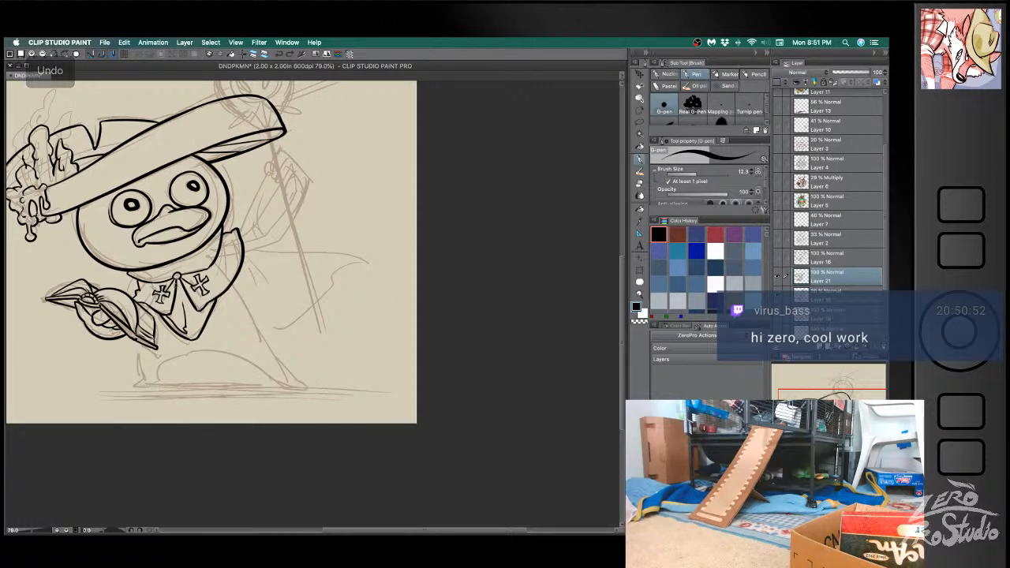
pyautogui.press('super+z')
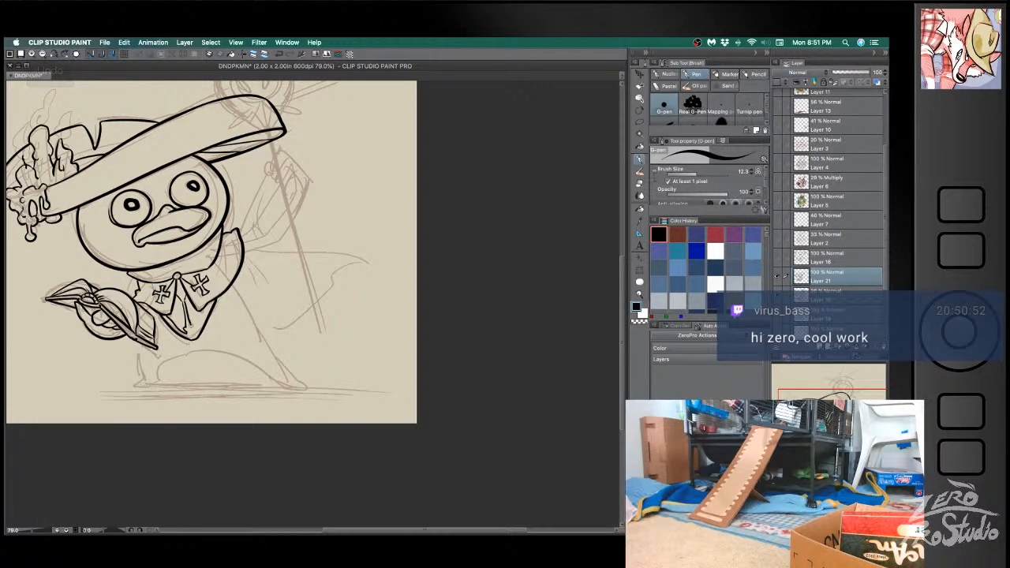
pyautogui.press('super+z')
# - Ink the inner border line along the staff-side edge of the pointed cloth panel, redoing misplaced strokes
pyautogui.press('e')
pyautogui.press('b')
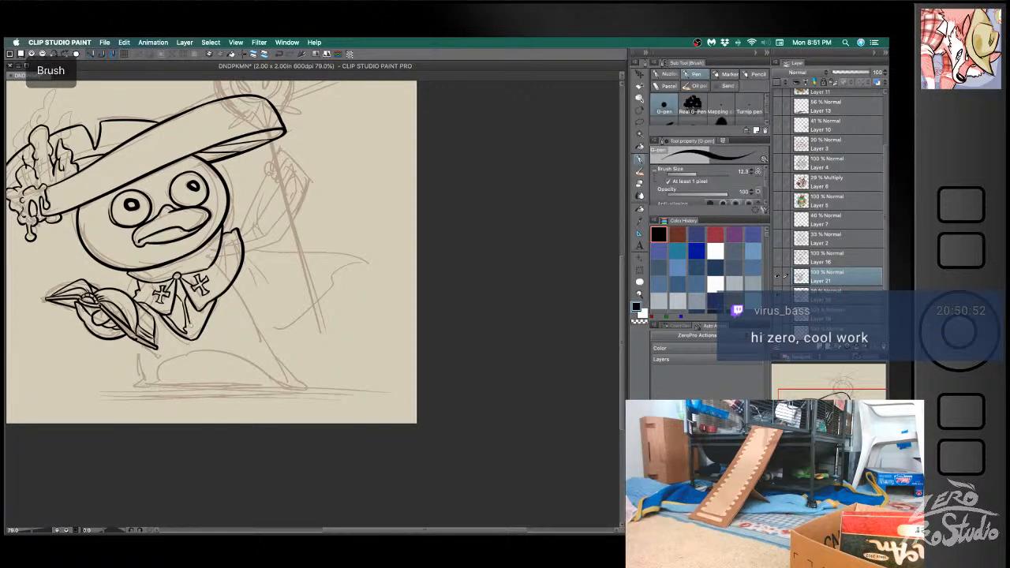
pyautogui.moveTo(194, 336); pyautogui.dragTo(212, 300)
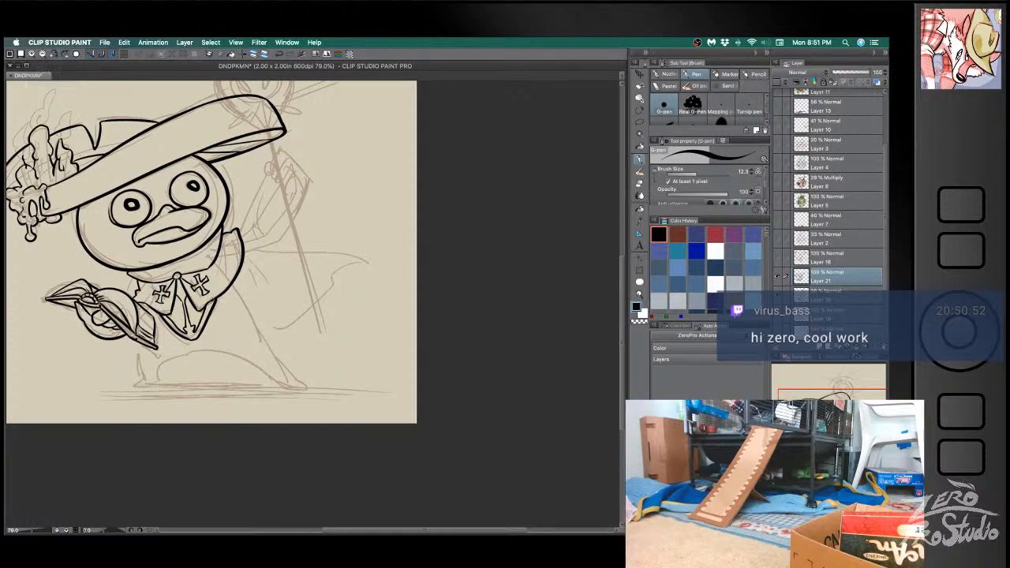
pyautogui.press('super+z')
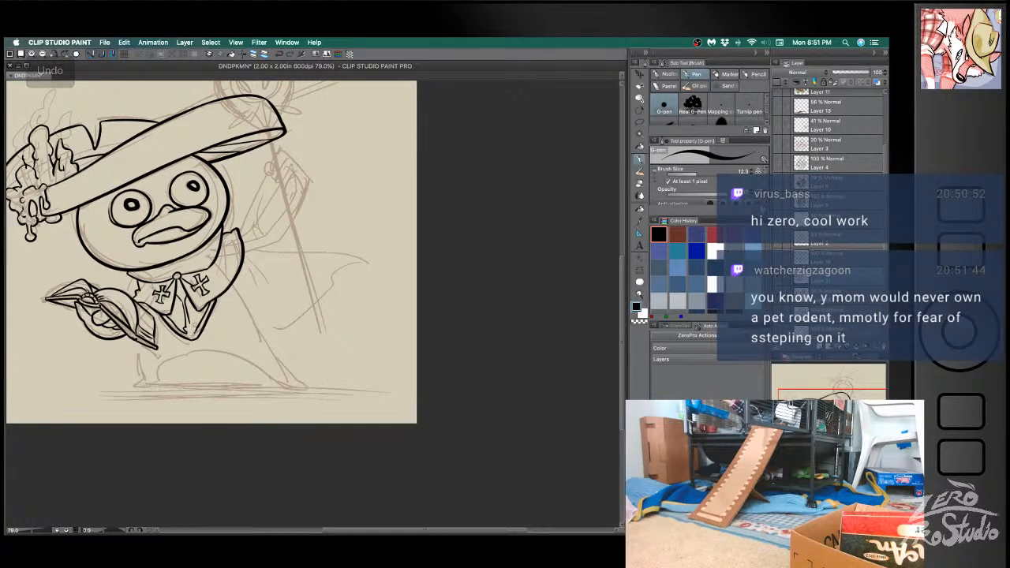
pyautogui.press('super+z')
pyautogui.moveTo(194, 336); pyautogui.dragTo(212, 301)
# - Refine the pointed panel's tip details and ink the inner border line along its book-side edge, undoing misplaced strokes
pyautogui.press('e')
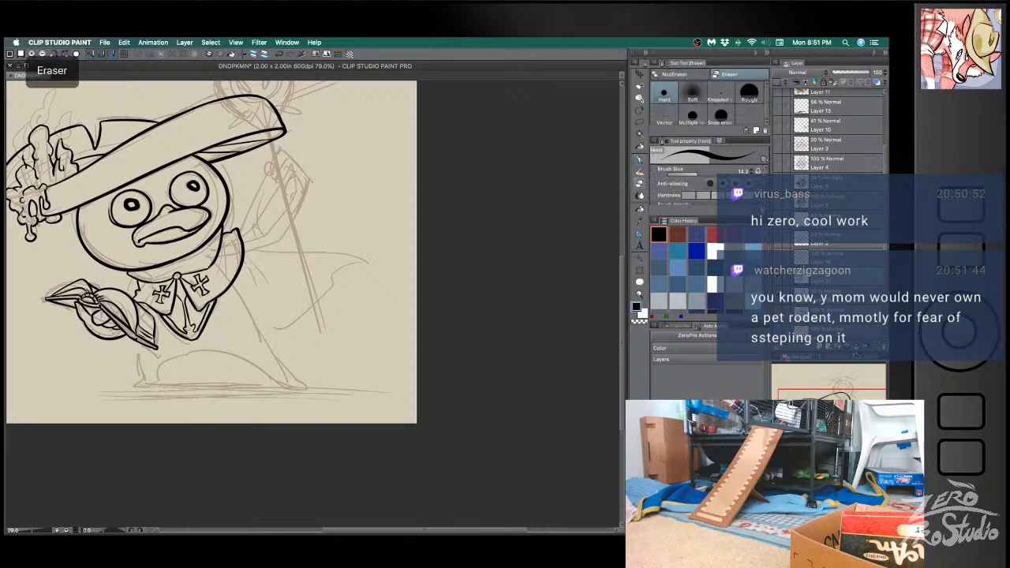
pyautogui.press('b')
pyautogui.press('super+z')
pyautogui.press('e')
pyautogui.press('b')
pyautogui.moveTo(165, 314)
pyautogui.mouseDown()
pyautogui.moveTo(189, 339)
pyautogui.moveTo(175, 327)
pyautogui.mouseUp()
pyautogui.press('super+z')
pyautogui.press('super+z')
pyautogui.press('super+z')
pyautogui.press('super+z')
pyautogui.press('super+z')
pyautogui.press('super+z')
pyautogui.press('e')
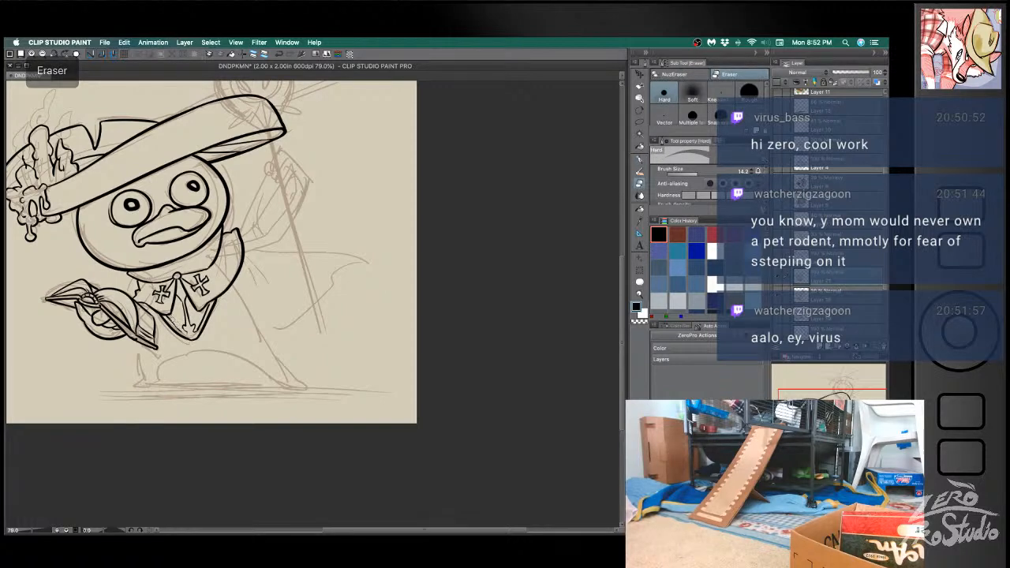
# - Refine the emblem and line work inside the pointed cloth panel, erasing excess ink and undoing misplaced strokes
pyautogui.press('b')
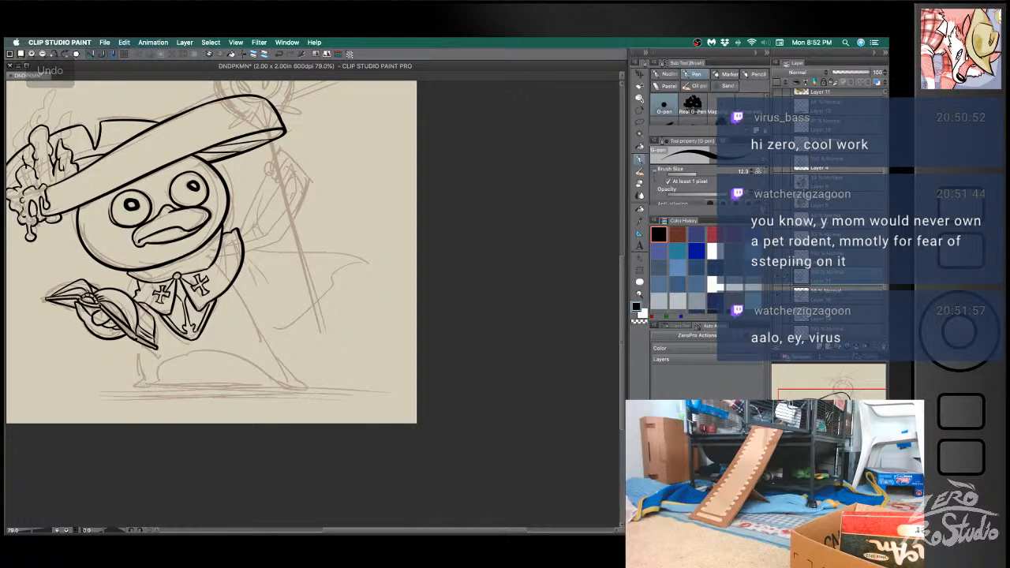
pyautogui.press('e')
pyautogui.press('b')
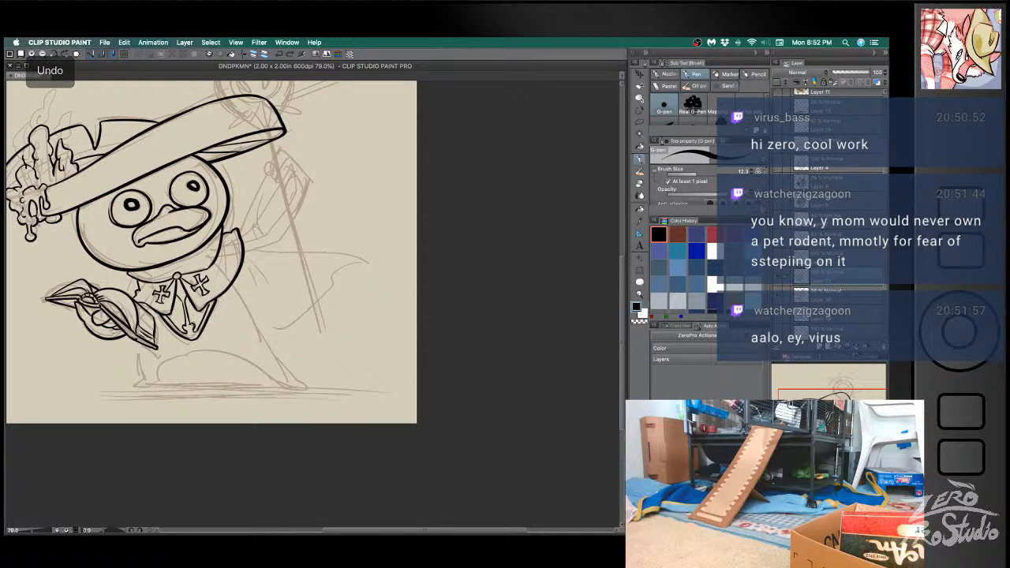
pyautogui.press('e')
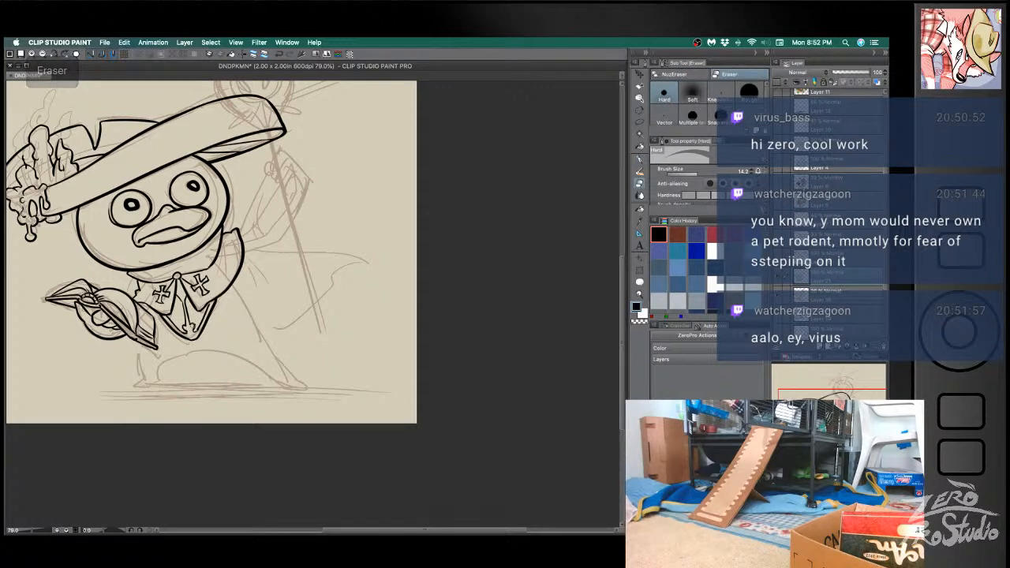
pyautogui.press('b')
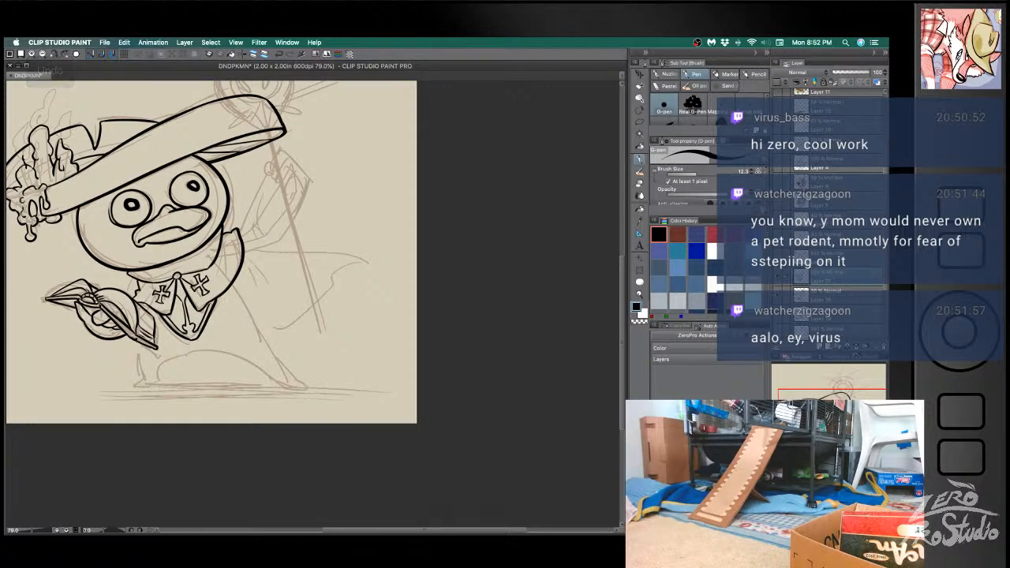
pyautogui.press('super+z')
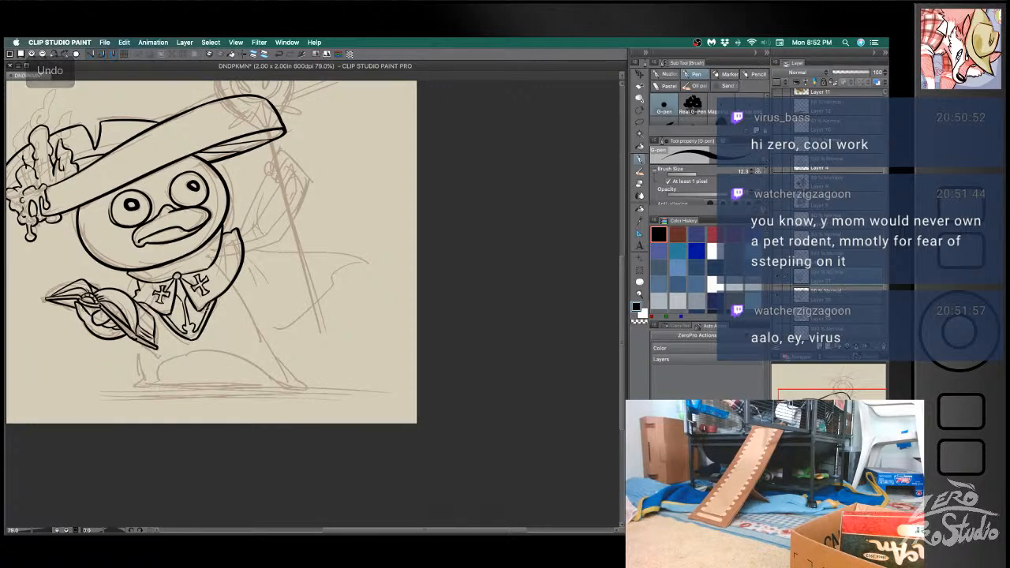
pyautogui.press('super+z')
pyautogui.press('super+z')
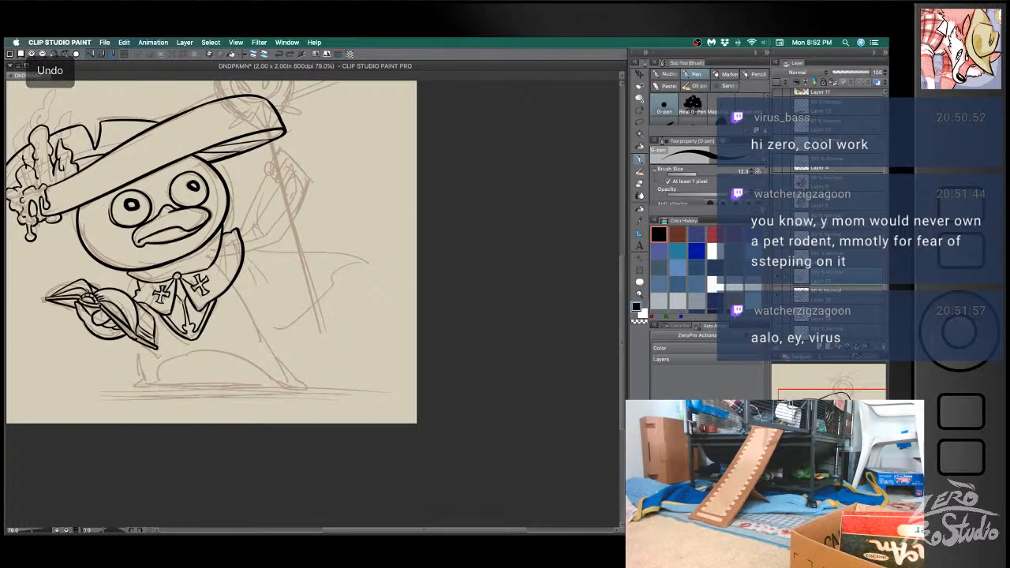
pyautogui.moveTo(177, 288); pyautogui.dragTo(186, 298)
pyautogui.press('super+z')
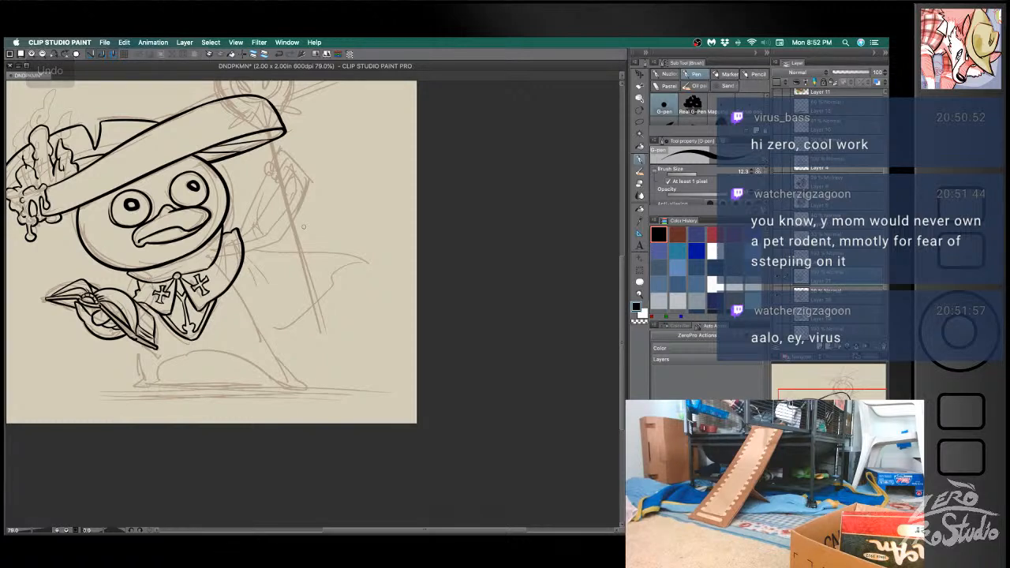
pyautogui.press('b')
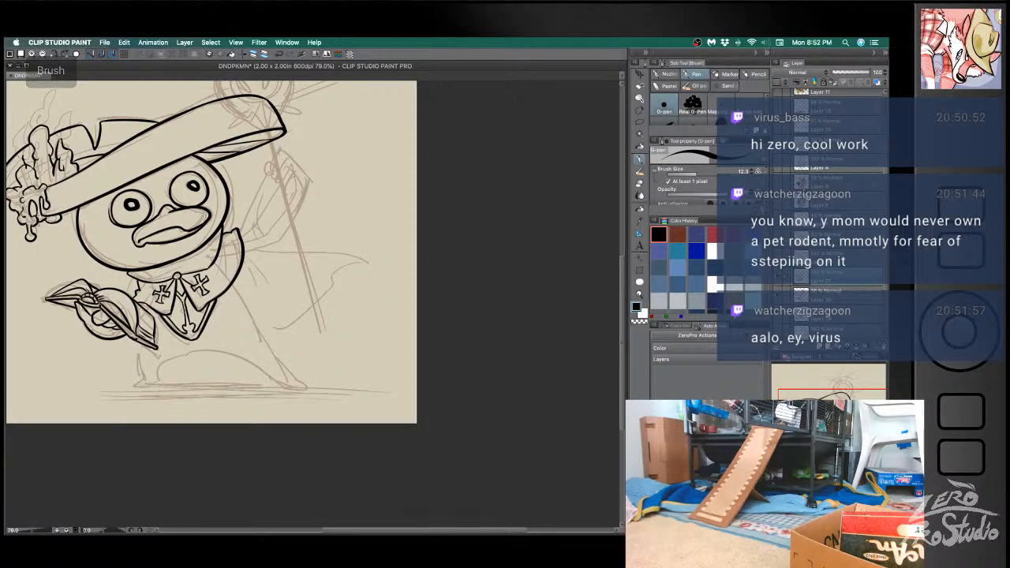
pyautogui.press('e')
pyautogui.press('b')
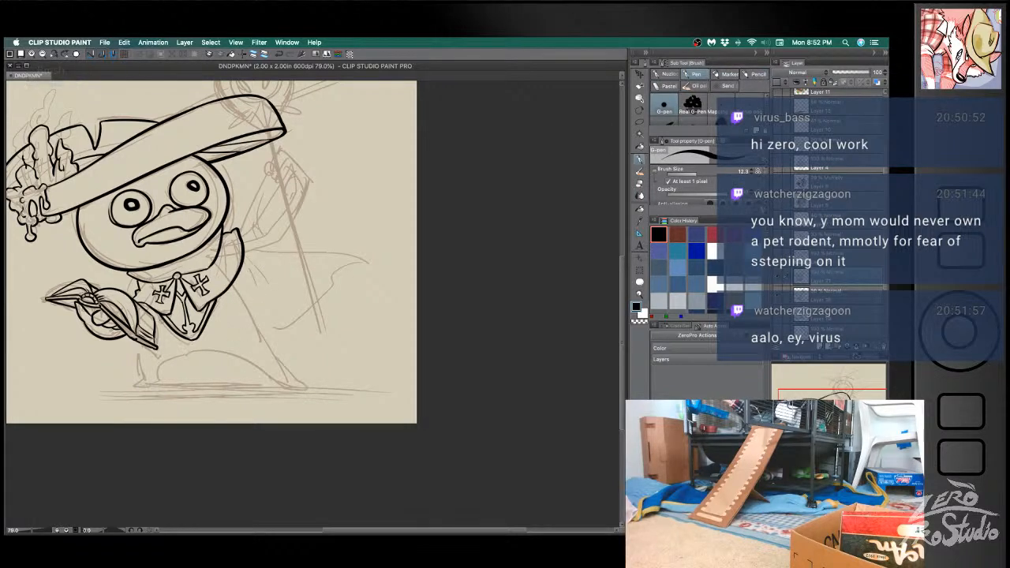
# - Ink the outer contours of both legs, undoing the misplaced strokes at the book-side foot
pyautogui.moveTo(145, 343); pyautogui.dragTo(137, 358)
pyautogui.moveTo(156, 339); pyautogui.dragTo(158, 347)
pyautogui.moveTo(139, 353)
pyautogui.mouseDown()
pyautogui.moveTo(140, 380)
pyautogui.moveTo(131, 385)
pyautogui.mouseUp()
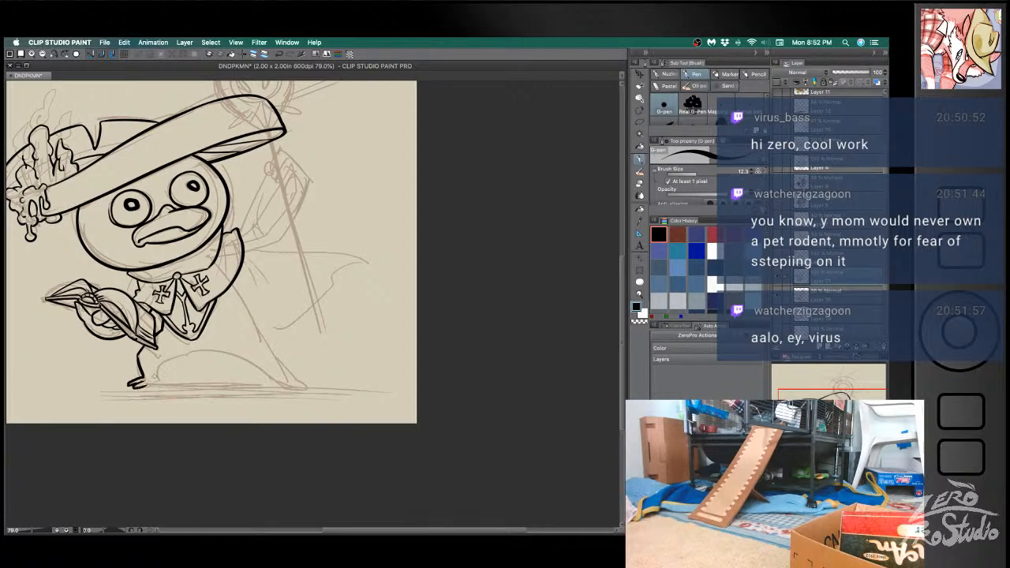
pyautogui.press('super+z')
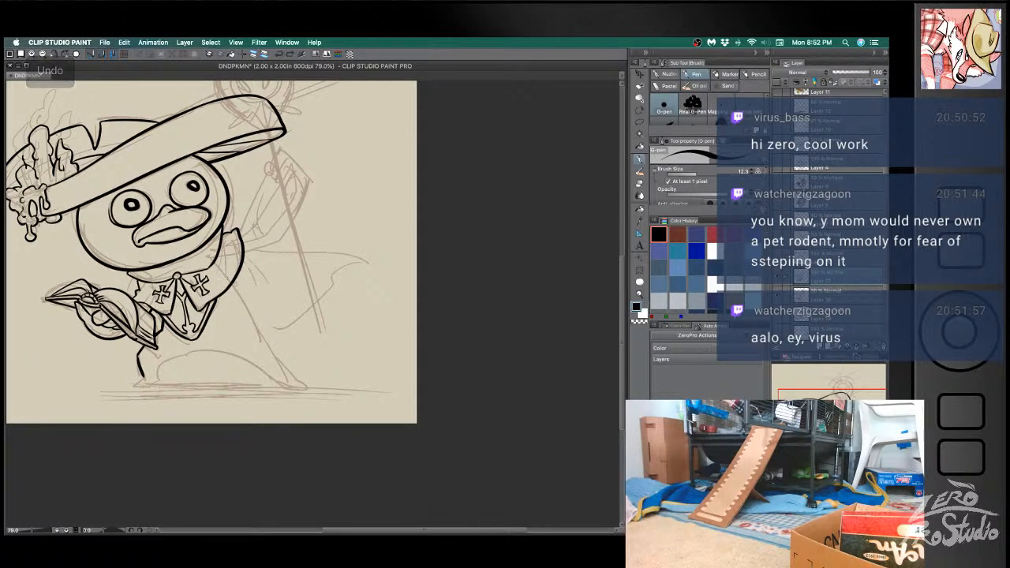
pyautogui.moveTo(234, 282); pyautogui.dragTo(297, 379)
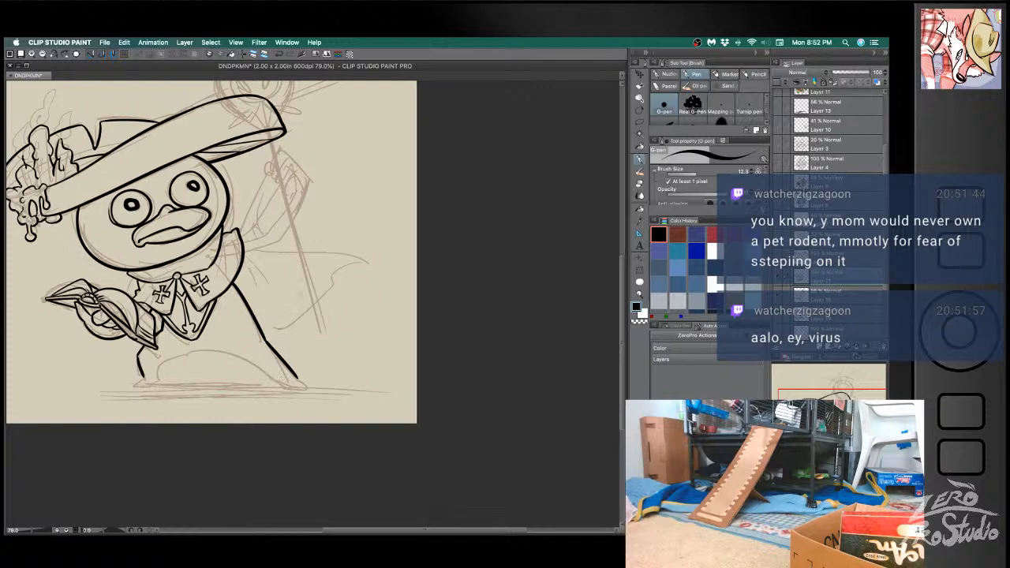
# - Ink the upper contour of the raised staff-side arm and the fingers gripping the staff, undoing uneven strokes
pyautogui.moveTo(235, 234)
pyautogui.mouseDown()
pyautogui.moveTo(273, 157)
pyautogui.moveTo(281, 179)
pyautogui.moveTo(270, 174)
pyautogui.moveTo(293, 153)
pyautogui.moveTo(281, 176)
pyautogui.moveTo(301, 188)
pyautogui.moveTo(303, 175)
pyautogui.moveTo(297, 214)
pyautogui.mouseUp()
pyautogui.press('super+z')
pyautogui.press('super+z')
pyautogui.press('super+z')
pyautogui.moveTo(292, 165)
pyautogui.mouseDown()
pyautogui.moveTo(294, 206)
pyautogui.moveTo(298, 185)
pyautogui.mouseUp()
pyautogui.press('super+z')
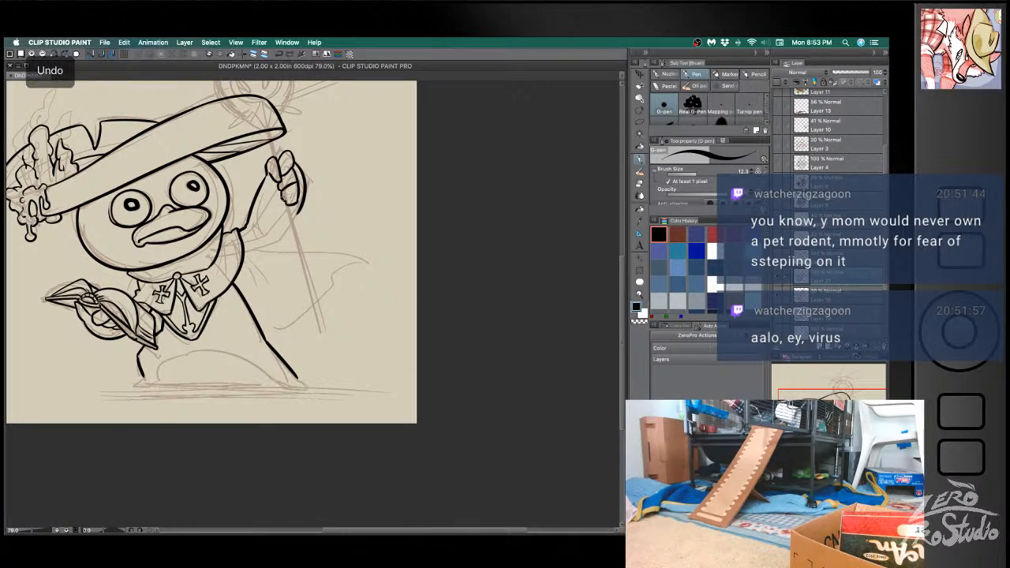
# - Clean up the raised hand's finger outlines by alternately erasing excess ink and redrawing the lines
pyautogui.press('e')
pyautogui.press('b')
pyautogui.press('e')
pyautogui.press('b')
pyautogui.press('e')
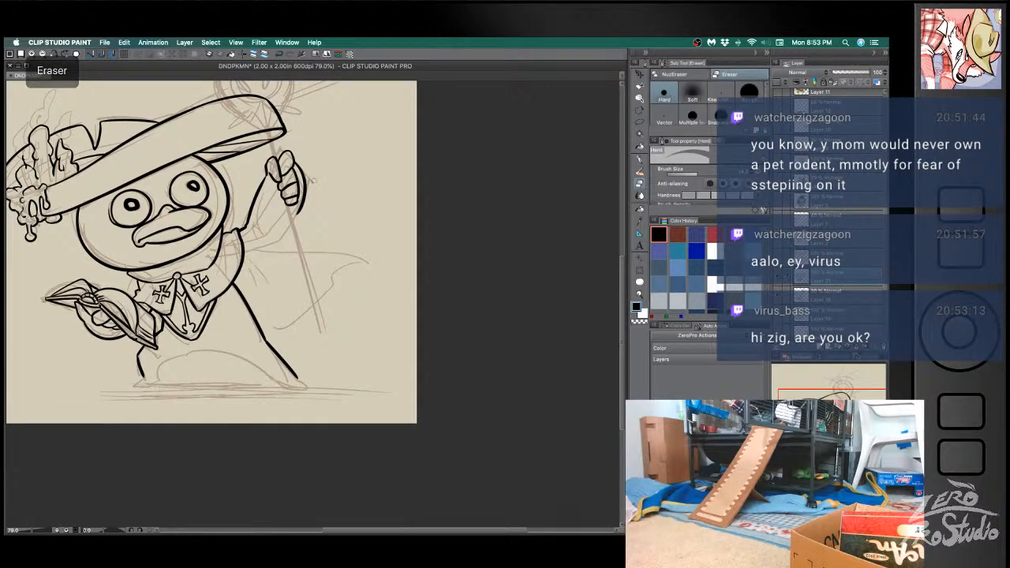
pyautogui.press('b')
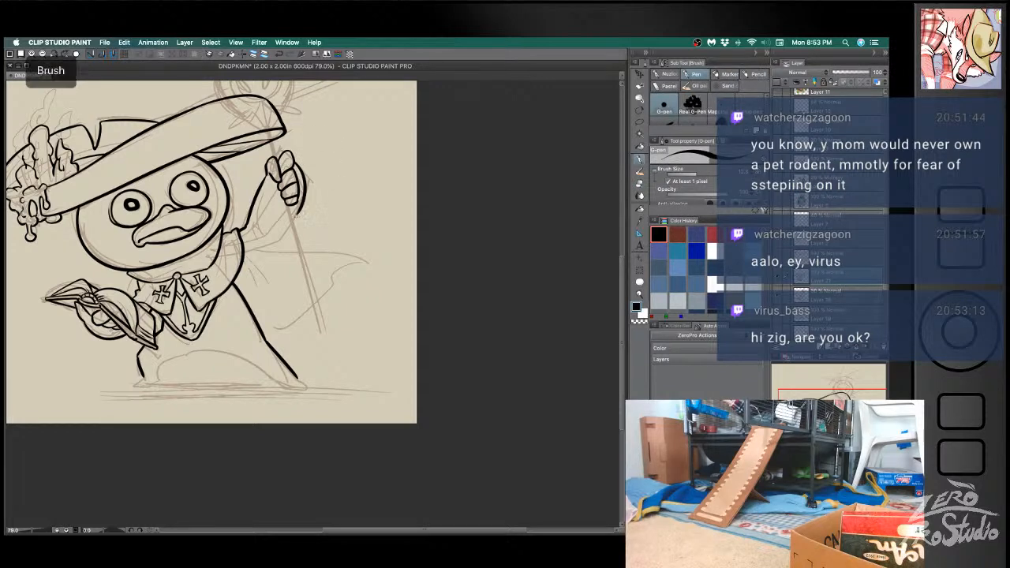
# - Ink the underside of the raised arm from the hand to the body, redoing uneven strokes and erasing excess ink
pyautogui.moveTo(300, 208); pyautogui.dragTo(260, 261)
pyautogui.press('super+z')
pyautogui.moveTo(298, 211); pyautogui.dragTo(273, 237)
pyautogui.press('super+z')
pyautogui.moveTo(300, 206); pyautogui.dragTo(243, 251)
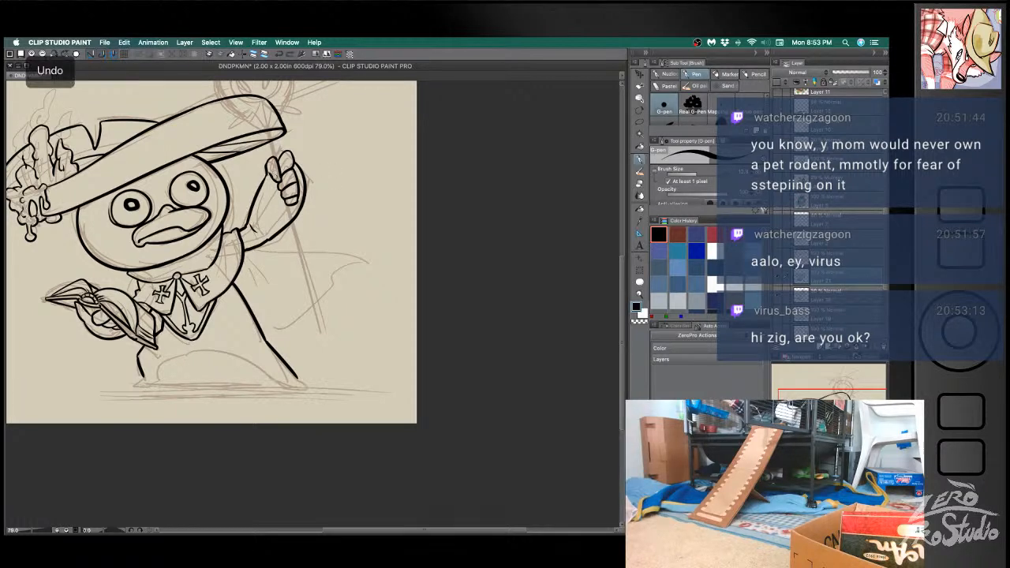
pyautogui.press('e')
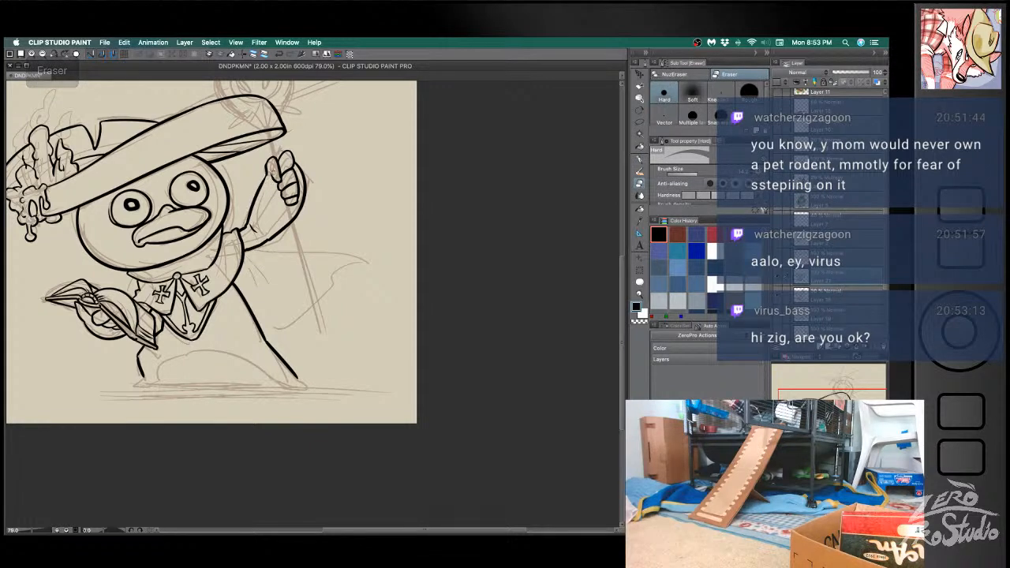
pyautogui.press('b')
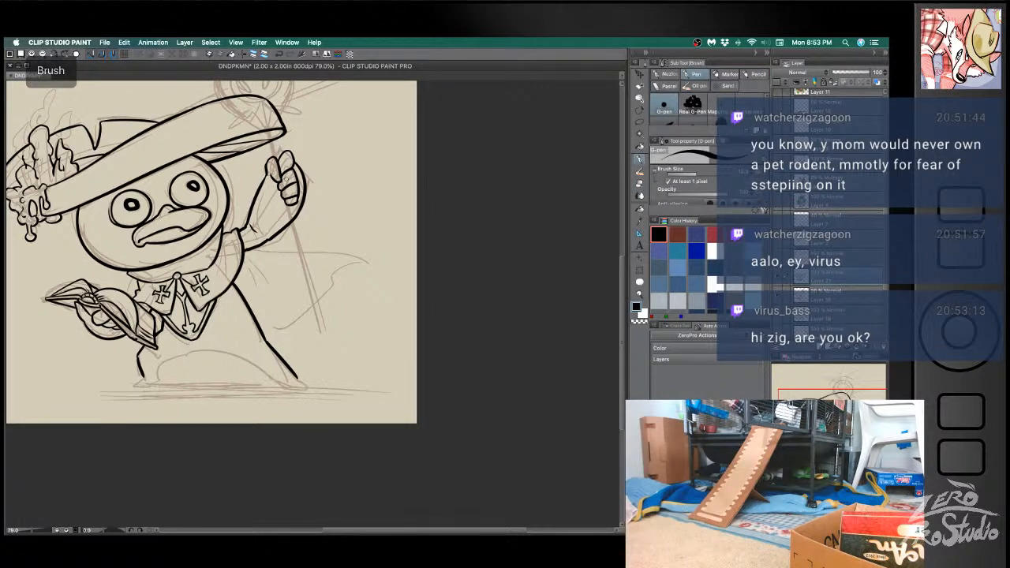
pyautogui.press('e')
pyautogui.press('b')
# - Ink the staff's shaft below the hand as two long parallel lines, undoing strokes that stray
pyautogui.moveTo(313, 265); pyautogui.dragTo(315, 271)
pyautogui.moveTo(290, 220); pyautogui.dragTo(321, 345)
pyautogui.hotkey('ctrl', 'z')
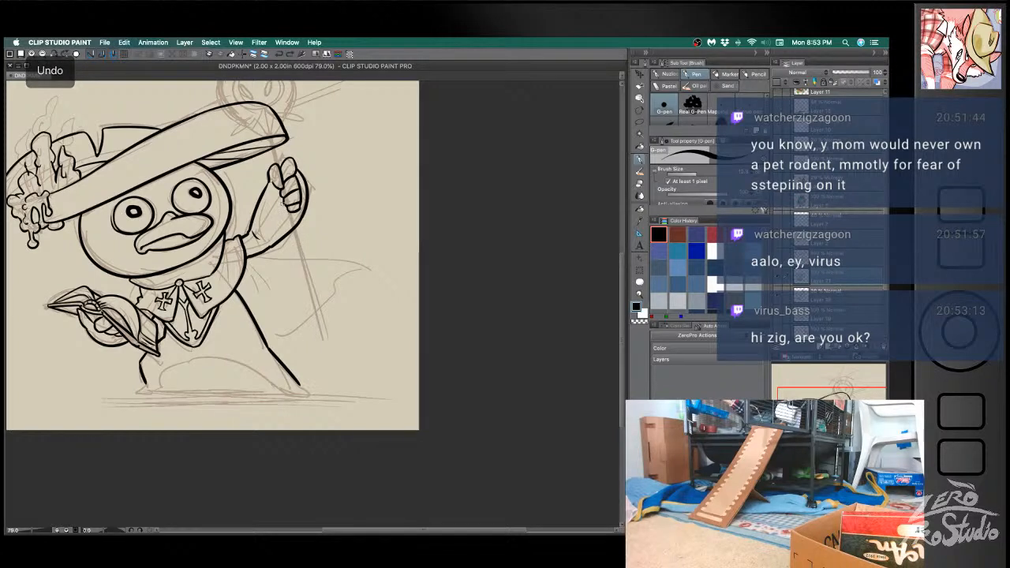
pyautogui.moveTo(290, 211); pyautogui.dragTo(318, 310)
pyautogui.hotkey('ctrl', 'z')
pyautogui.moveTo(292, 221); pyautogui.dragTo(323, 347)
pyautogui.hotkey('ctrl', 'z')
pyautogui.moveTo(293, 221); pyautogui.dragTo(324, 351)
pyautogui.moveTo(300, 227); pyautogui.dragTo(339, 355)
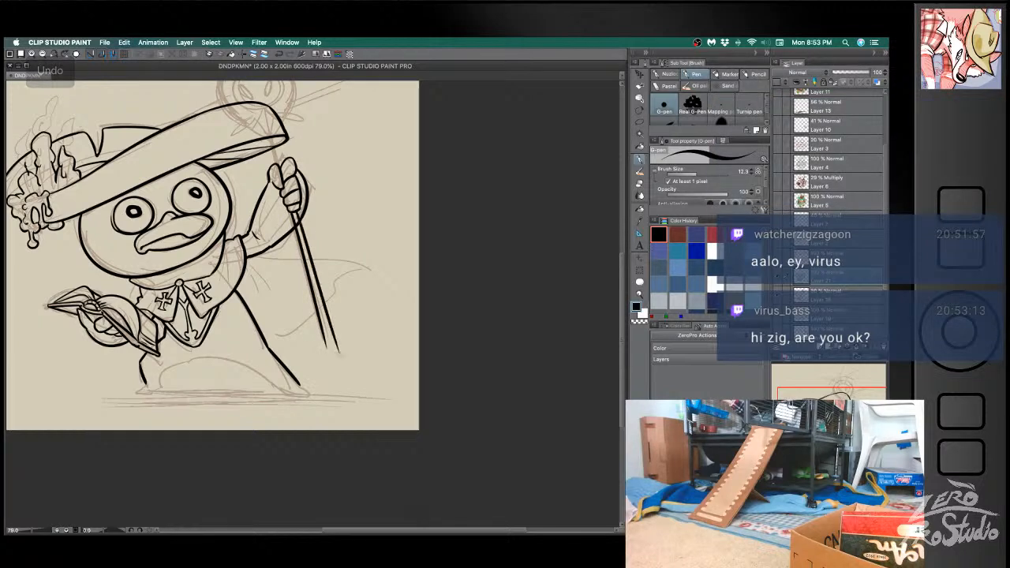
pyautogui.hotkey('ctrl', 'z')
pyautogui.moveTo(300, 229); pyautogui.dragTo(328, 335)
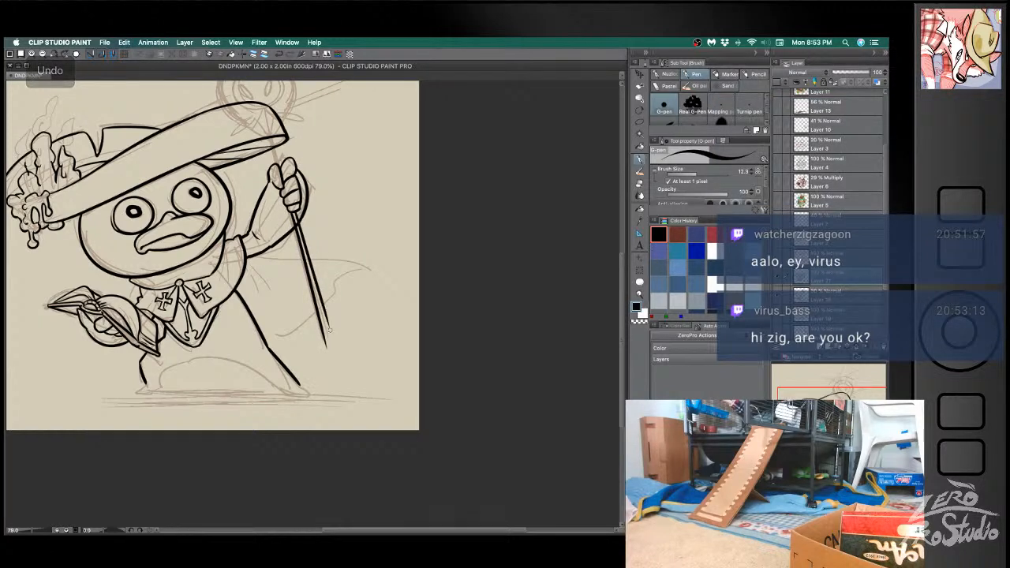
# - Trim the shaft's lower end and ink a small rounded cap on it
pyautogui.press('e')
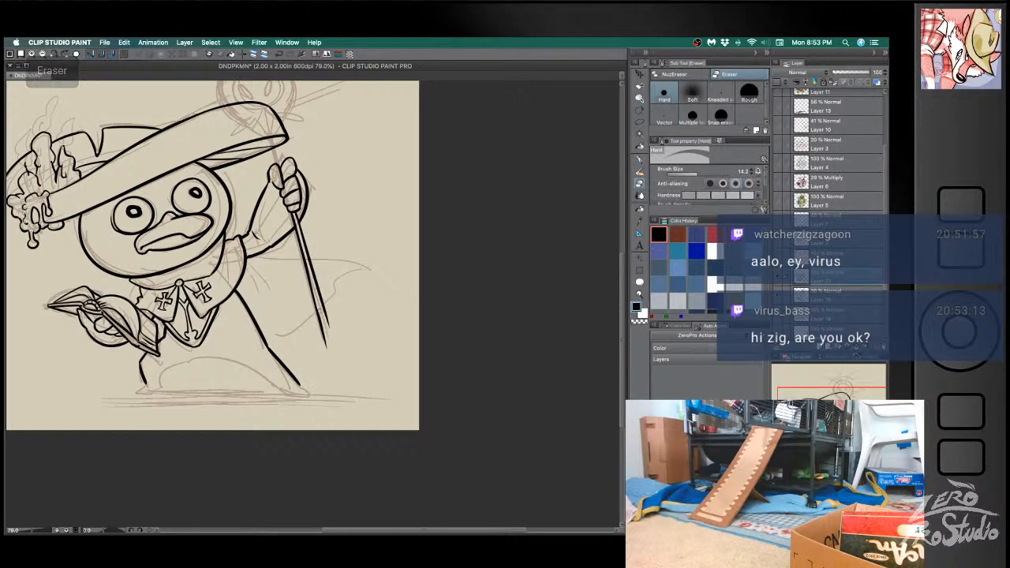
pyautogui.press('super+z')
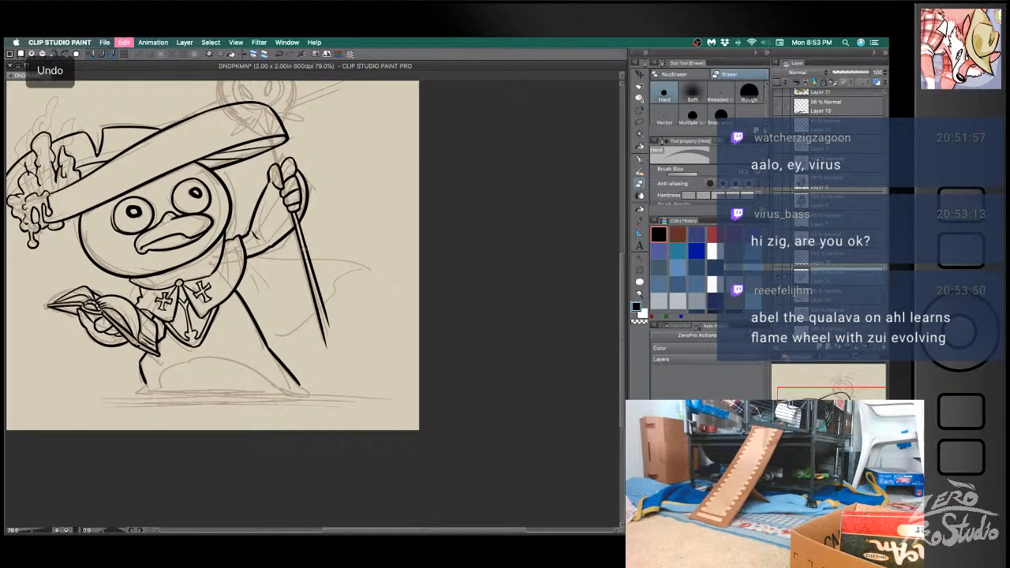
pyautogui.press('b')
pyautogui.press('e')
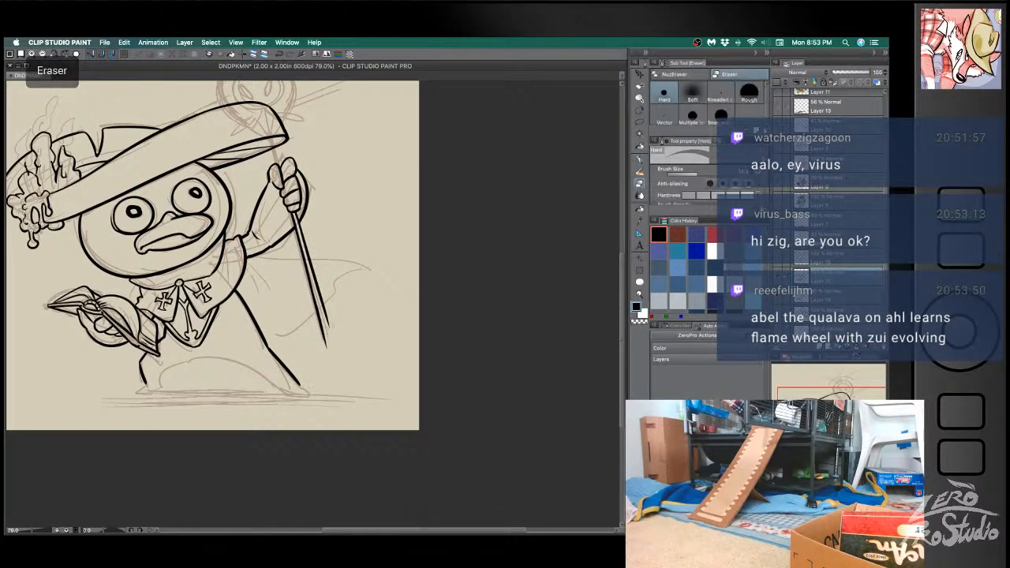
pyautogui.moveTo(328, 335)
pyautogui.mouseDown()
pyautogui.moveTo(325, 345)
pyautogui.moveTo(331, 331)
pyautogui.mouseUp()
pyautogui.press('b')
pyautogui.press('e')
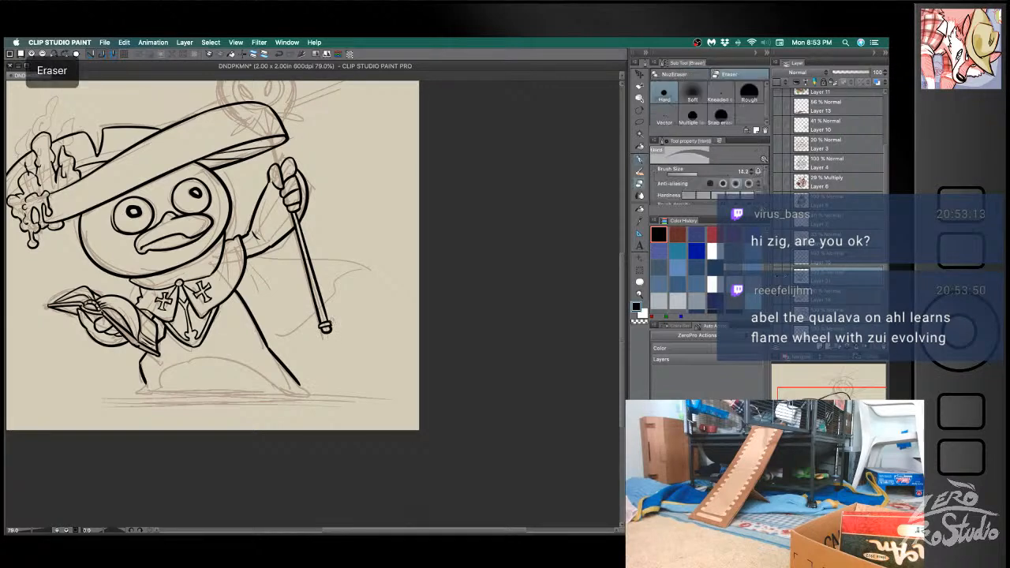
pyautogui.moveTo(332, 317)
pyautogui.mouseDown()
pyautogui.moveTo(320, 332)
pyautogui.moveTo(327, 324)
pyautogui.mouseUp()
# - Touch up the outline of the staff's end cap, undoing misplaced strokes
pyautogui.press('b')
pyautogui.press('super+z')
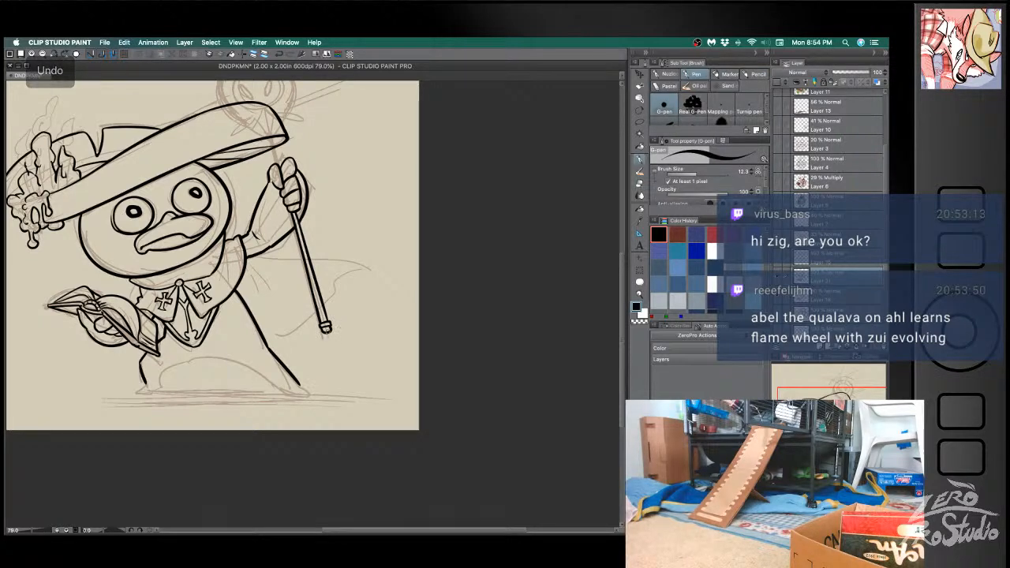
pyautogui.press('e')
pyautogui.press('b')
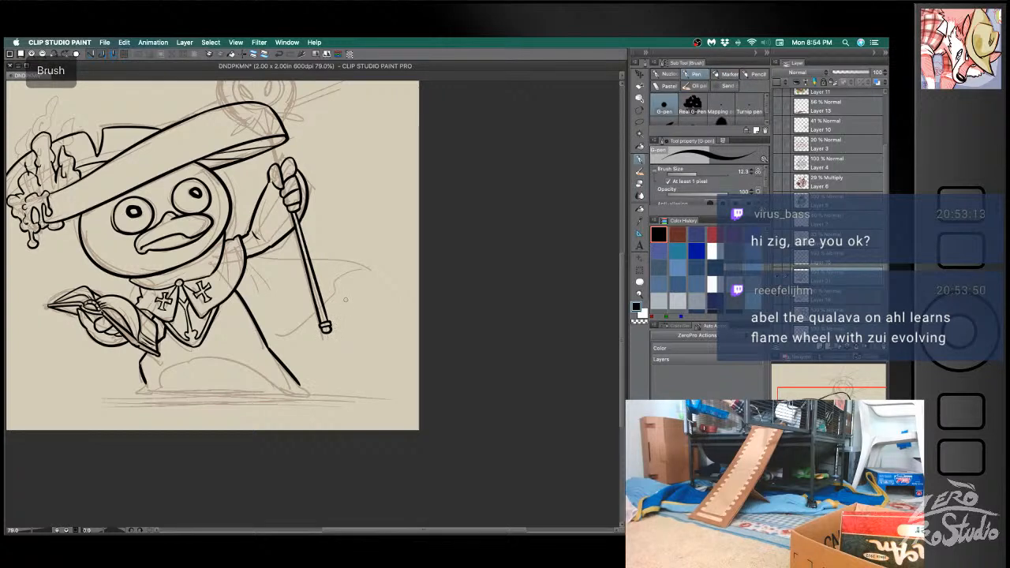
pyautogui.moveTo(323, 318); pyautogui.dragTo(332, 322)
pyautogui.press('super+z')
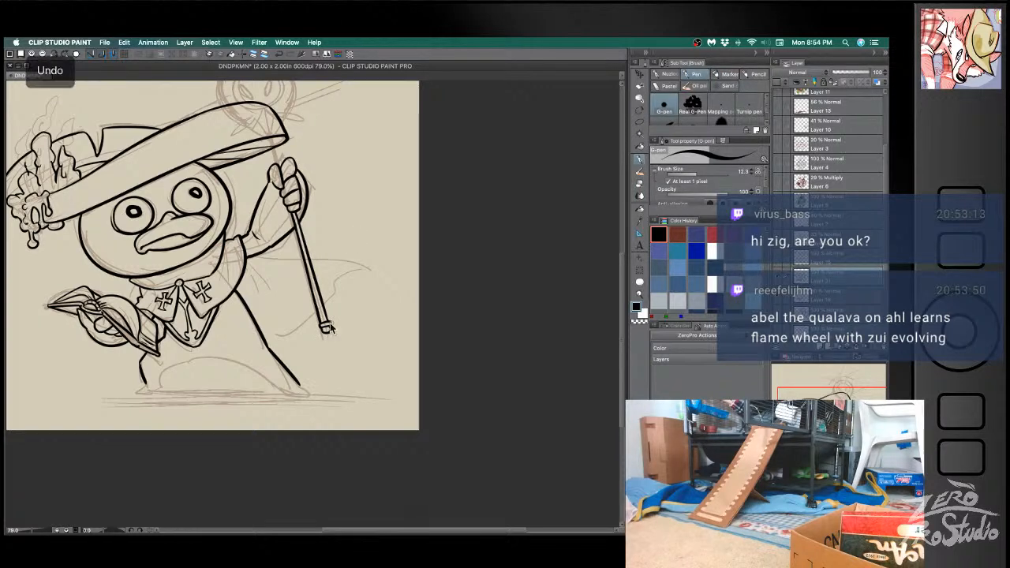
# - Try to ink the staff's shaft upward from the gripping hand across the hat brim
pyautogui.press('space')
pyautogui.moveTo(323, 173); pyautogui.dragTo(293, 230)
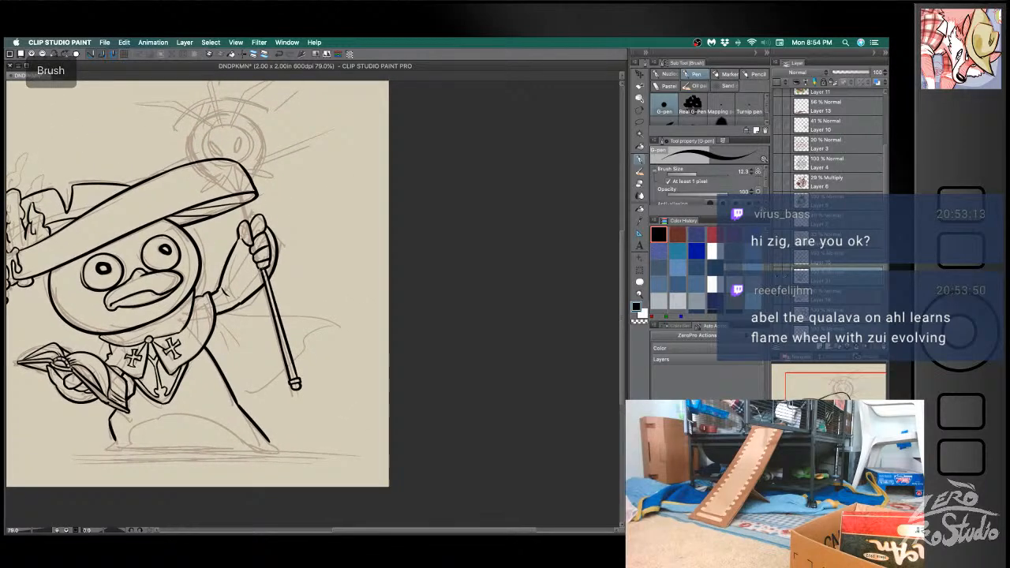
pyautogui.press('b')
pyautogui.moveTo(247, 223); pyautogui.dragTo(238, 173)
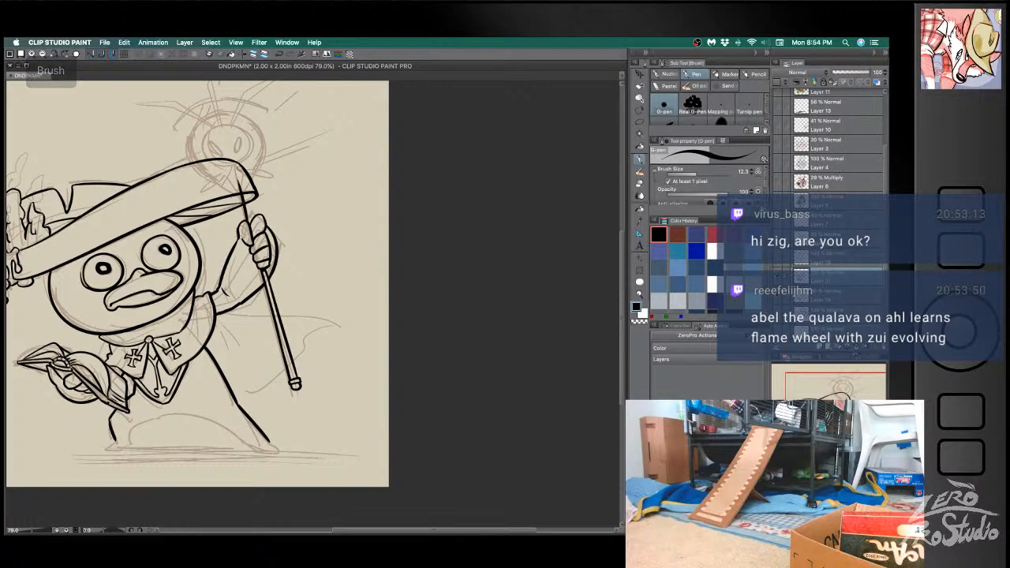
pyautogui.press('super+z')
# - Ink the cape's top edge flowing from the raised arm out past the staff, undoing uneven strokes
pyautogui.press('space')
pyautogui.moveTo(315, 354); pyautogui.dragTo(338, 275)
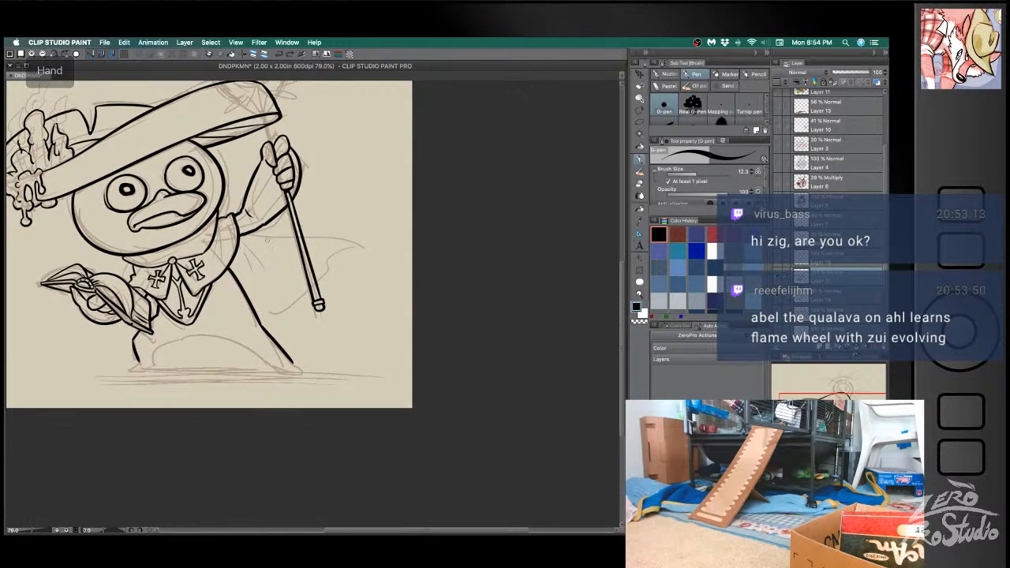
pyautogui.moveTo(253, 232); pyautogui.dragTo(368, 249)
pyautogui.press('super+z')
pyautogui.press('super+z')
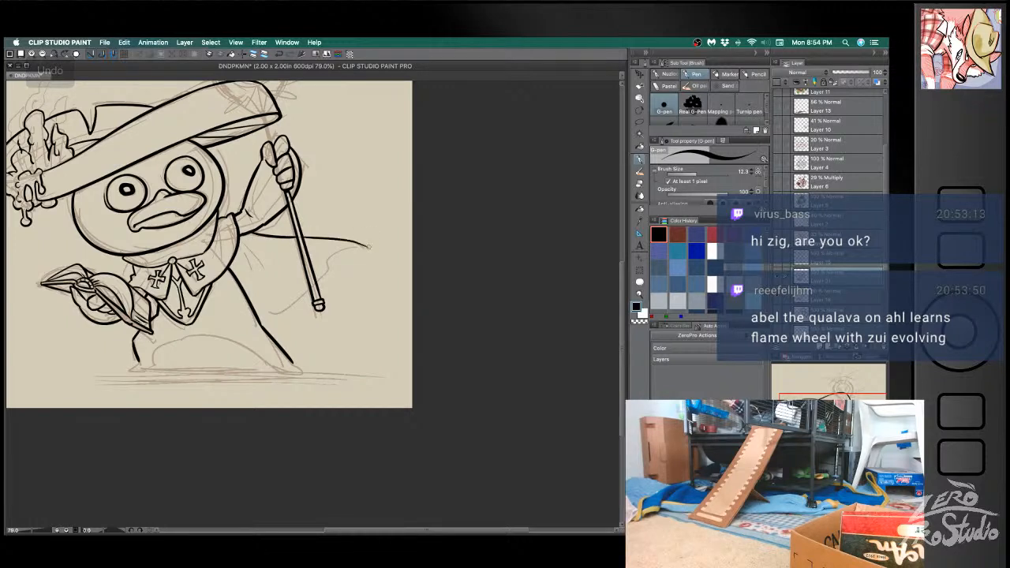
pyautogui.press('super+z')
# - Ink the cape's wavy trailing edge and lower hem back to the staff-side leg, redoing the misplaced stroke
pyautogui.moveTo(300, 237)
pyautogui.mouseDown()
pyautogui.moveTo(363, 247)
pyautogui.moveTo(328, 260)
pyautogui.moveTo(323, 278)
pyautogui.moveTo(267, 316)
pyautogui.mouseUp()
pyautogui.press('super+z')
pyautogui.moveTo(311, 283); pyautogui.dragTo(259, 317)
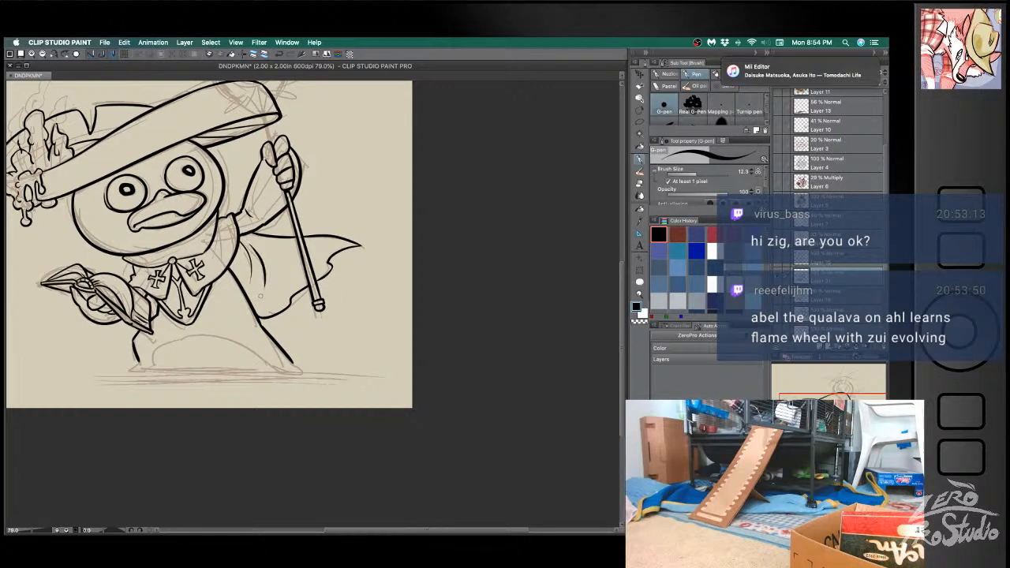
# - Ink short curved fold lines inside the cape between the body and the staff, undoing uneven strokes
pyautogui.hotkey('ctrl', 'z')
pyautogui.press('super+z')
pyautogui.moveTo(256, 245); pyautogui.dragTo(268, 282)
pyautogui.press('super+z')
pyautogui.moveTo(254, 244)
pyautogui.mouseDown()
pyautogui.moveTo(280, 269)
pyautogui.moveTo(266, 282)
pyautogui.mouseUp()
pyautogui.press('super+z')
pyautogui.press('super+z')
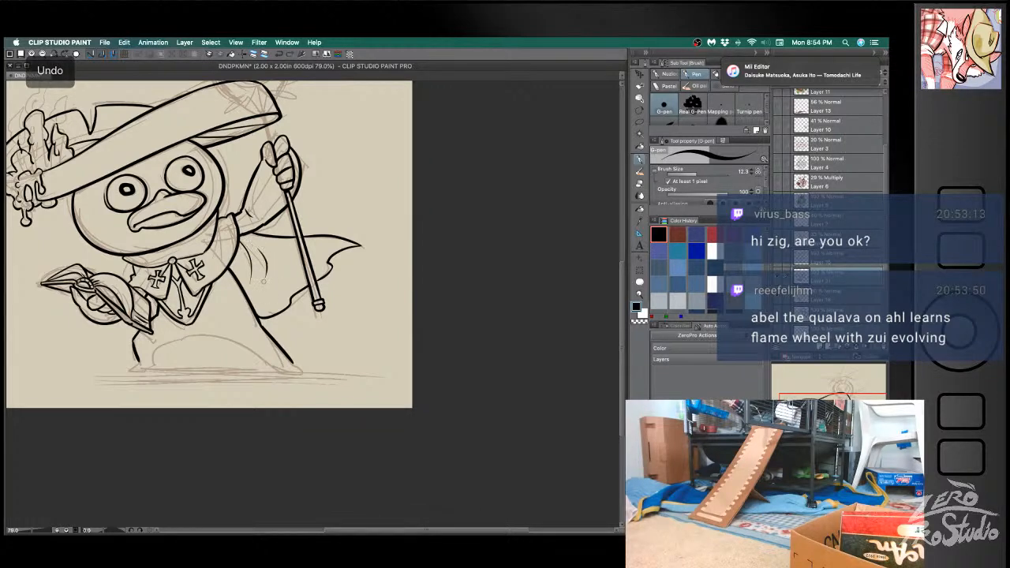
pyautogui.press('super+z')
pyautogui.moveTo(253, 247); pyautogui.dragTo(270, 274)
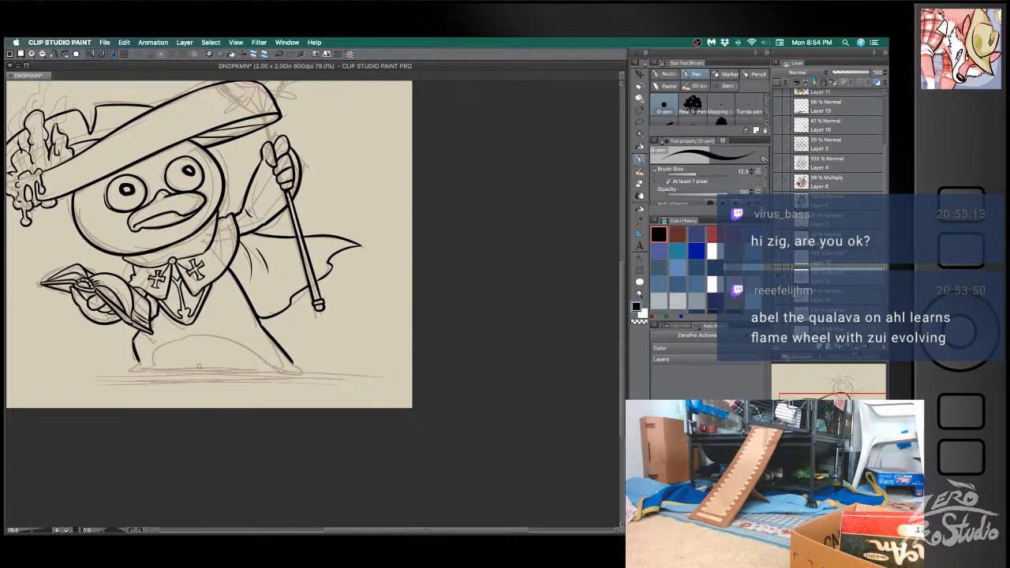
# - Ink the neckerchief's short outer edge beneath the head on the book side, undoing uneven strokes
pyautogui.press('b')
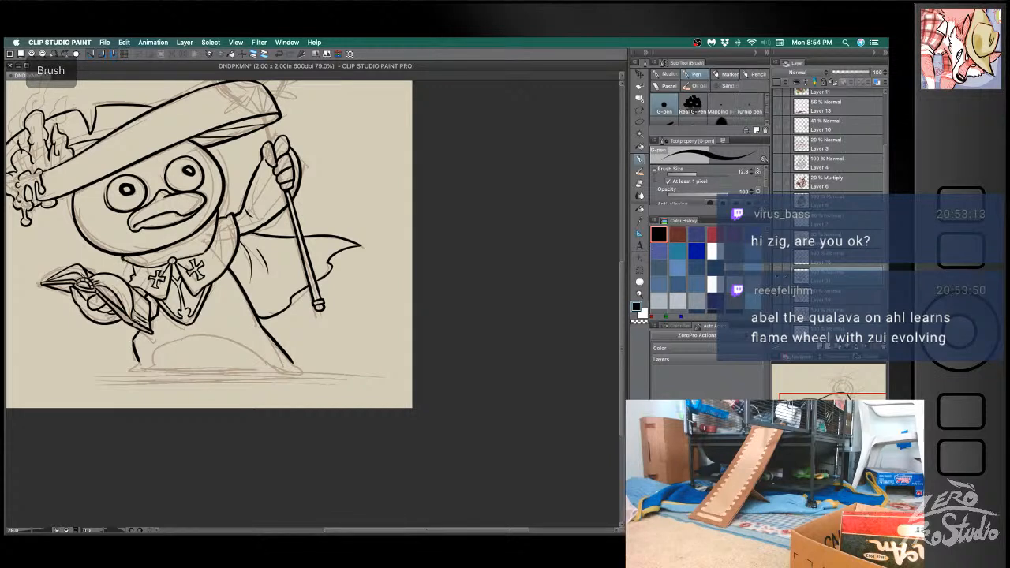
pyautogui.hotkey('ctrl', 'z')
pyautogui.moveTo(119, 254)
pyautogui.mouseDown()
pyautogui.moveTo(138, 269)
pyautogui.moveTo(128, 282)
pyautogui.mouseUp()
pyautogui.press('super+z')
pyautogui.press('super+z')
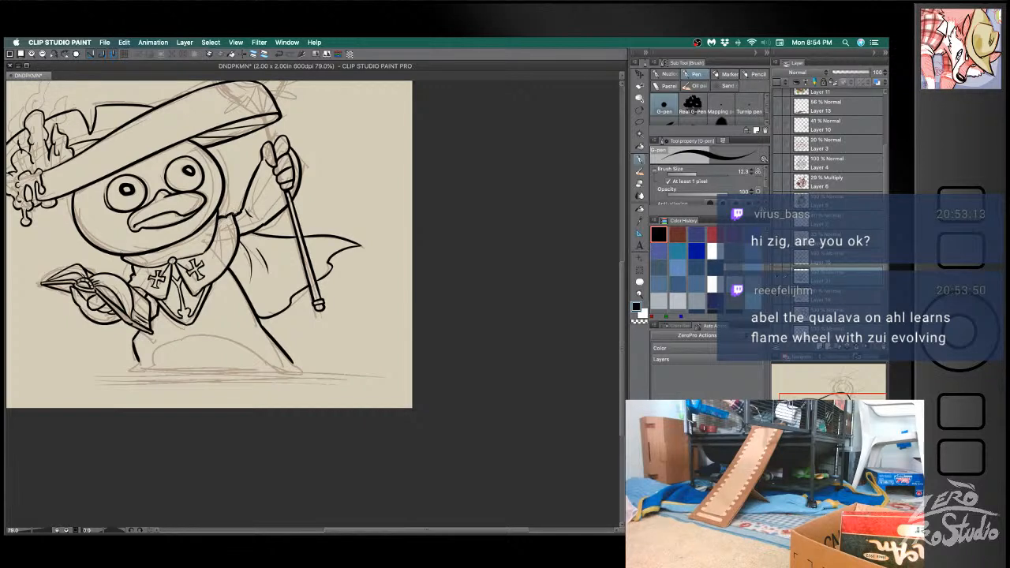
# - Ink the small round clasp and the neckerchief folds meeting it beneath the chin, undoing uneven strokes
pyautogui.moveTo(178, 258)
pyautogui.mouseDown()
pyautogui.moveTo(209, 242)
pyautogui.moveTo(205, 252)
pyautogui.mouseUp()
pyautogui.press('super+z')
pyautogui.press('super+z')
pyautogui.press('super+z')
pyautogui.press('super+z')
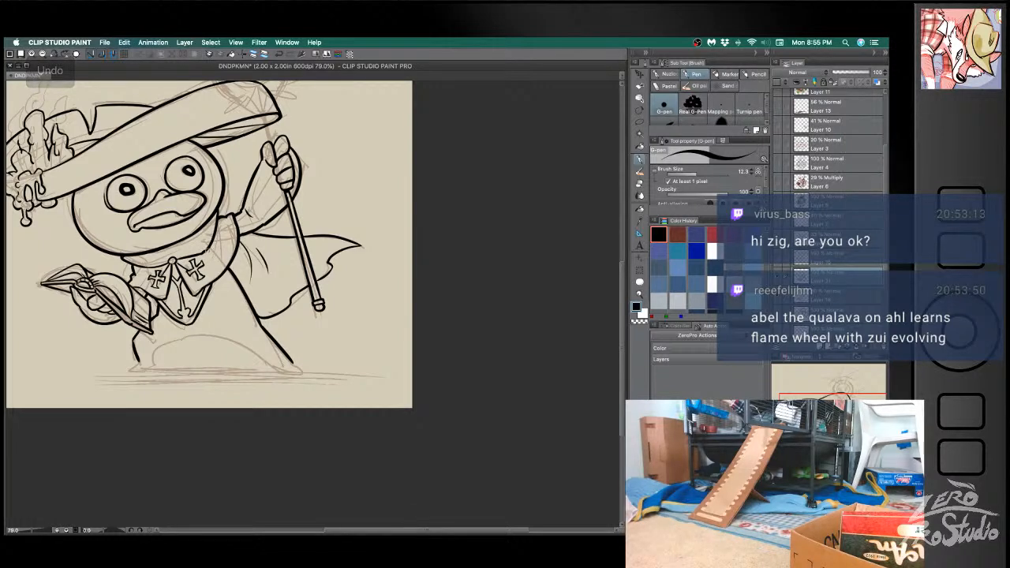
pyautogui.press('e')
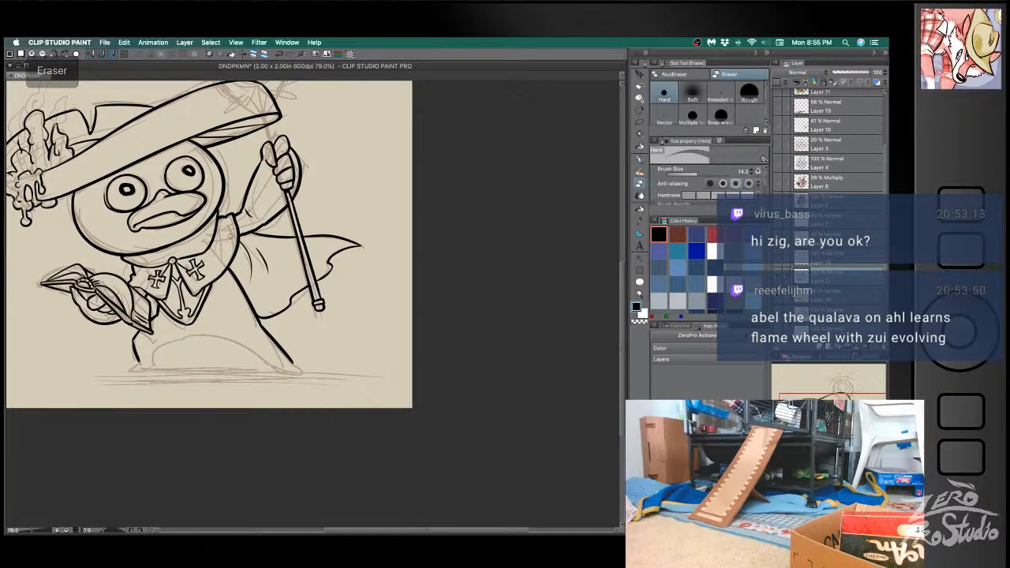
pyautogui.press('b')
pyautogui.press('super+z')
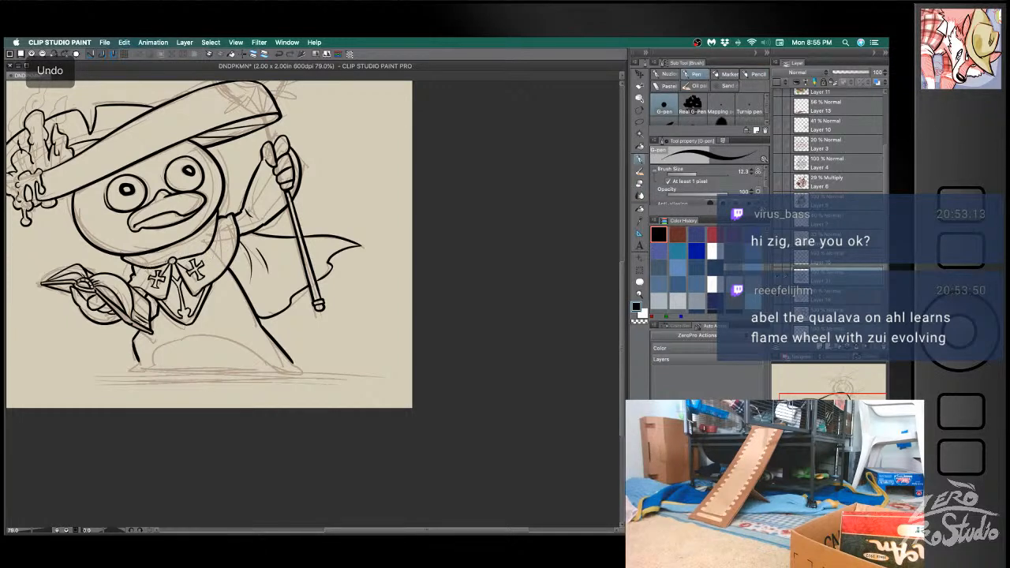
pyautogui.moveTo(150, 268); pyautogui.dragTo(171, 262)
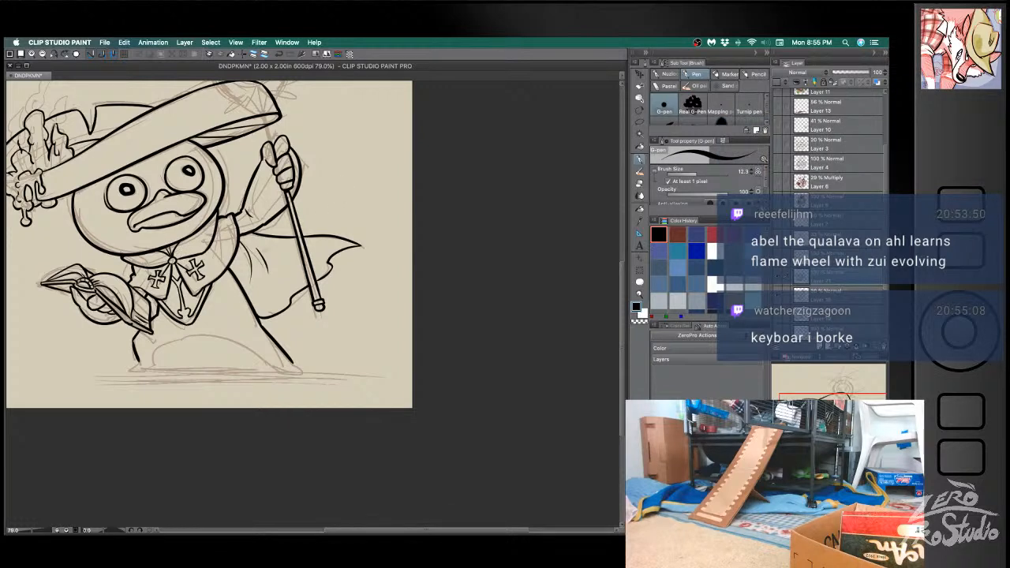
# - Ink curved fold lines along the neckerchief from the clasp up toward the staff-side shoulder, undoing misplaced strokes
pyautogui.moveTo(175, 259); pyautogui.dragTo(208, 234)
pyautogui.press('super+z')
pyautogui.press('super+z')
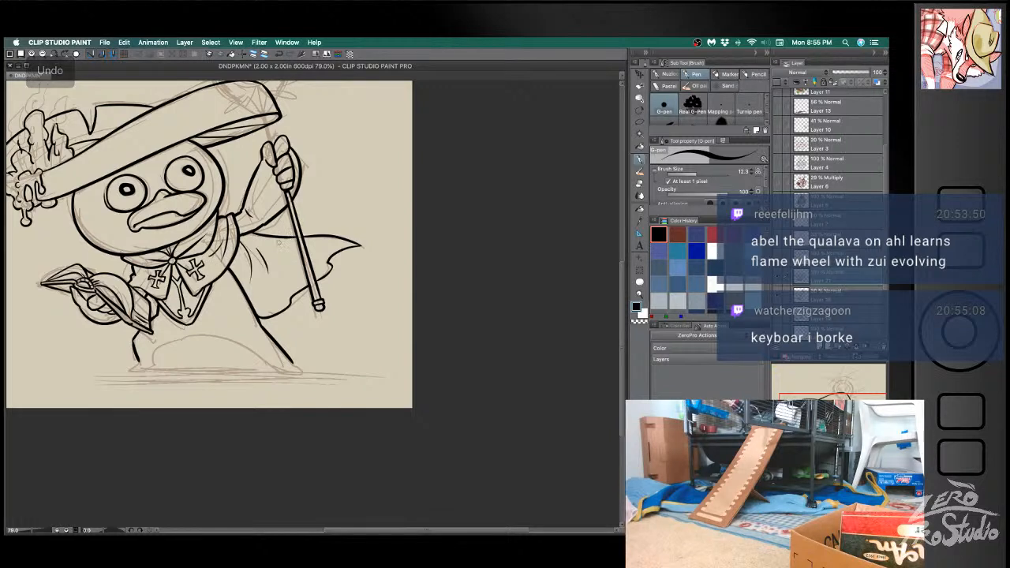
pyautogui.press('super+z')
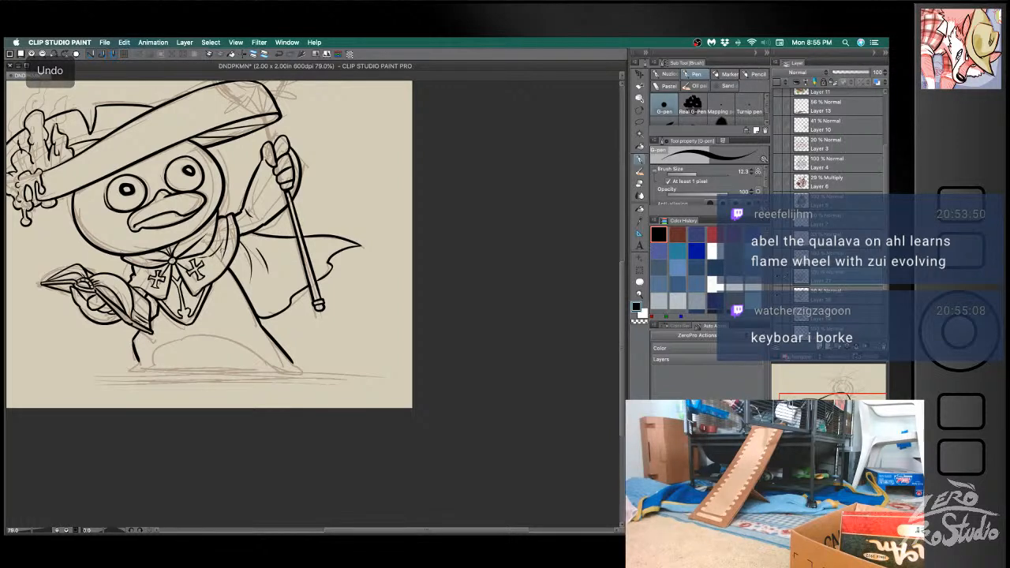
pyautogui.press('super+z')
pyautogui.press('super+z')
pyautogui.press('super+z')
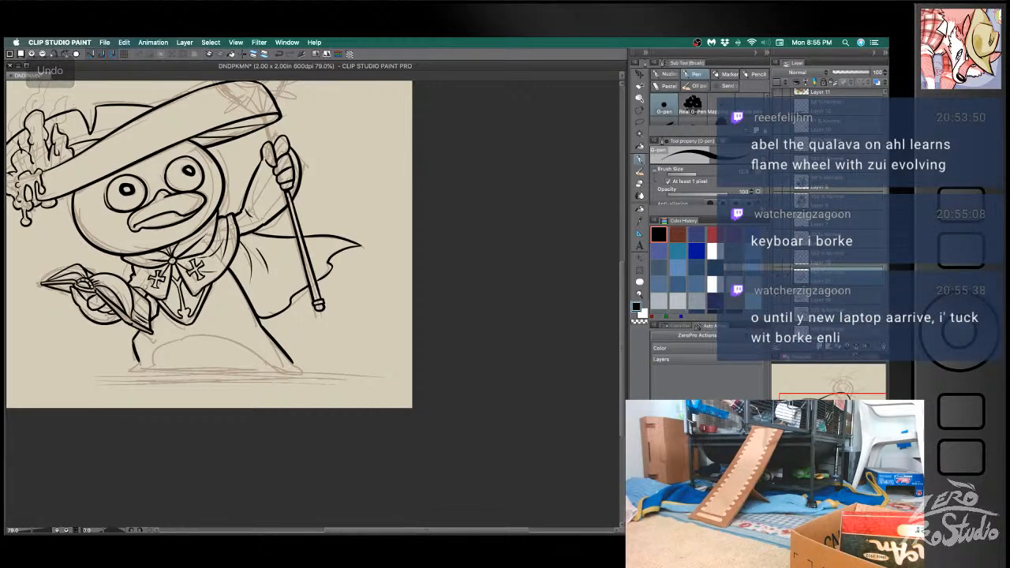
pyautogui.press('super+z')
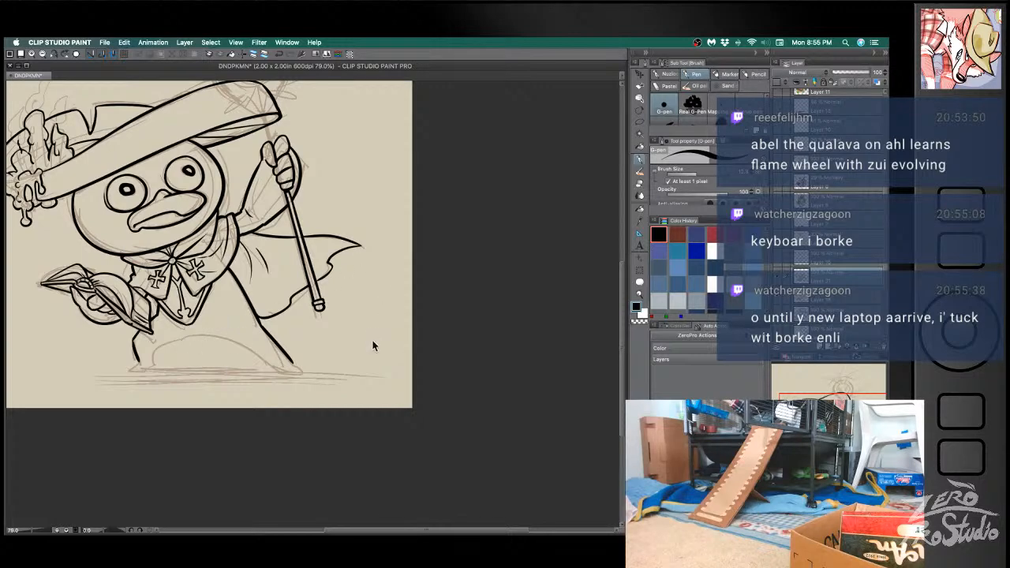
# - Try to re-ink the body's staff-side edge from the neckerchief down to the cape's hem, undoing each attempt
pyautogui.scroll(1, 371, 342)
pyautogui.moveTo(255, 227); pyautogui.dragTo(426, 250)
pyautogui.press('b')
pyautogui.moveTo(363, 269); pyautogui.dragTo(406, 347)
pyautogui.press('super+z')
pyautogui.moveTo(363, 270); pyautogui.dragTo(404, 344)
pyautogui.press('super+z')
pyautogui.moveTo(362, 269); pyautogui.dragTo(407, 347)
pyautogui.press('super+z')
pyautogui.moveTo(363, 270); pyautogui.dragTo(404, 345)
pyautogui.press('super+z')
pyautogui.moveTo(363, 270); pyautogui.dragTo(403, 344)
pyautogui.press('super+z')
pyautogui.moveTo(362, 270); pyautogui.dragTo(404, 346)
pyautogui.press('super+z')
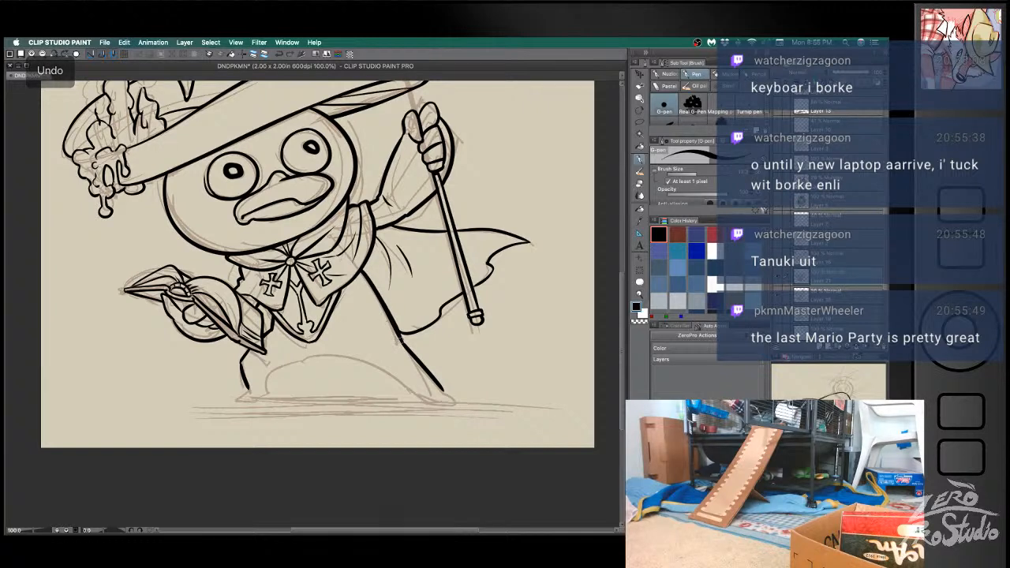
pyautogui.press('super+z')
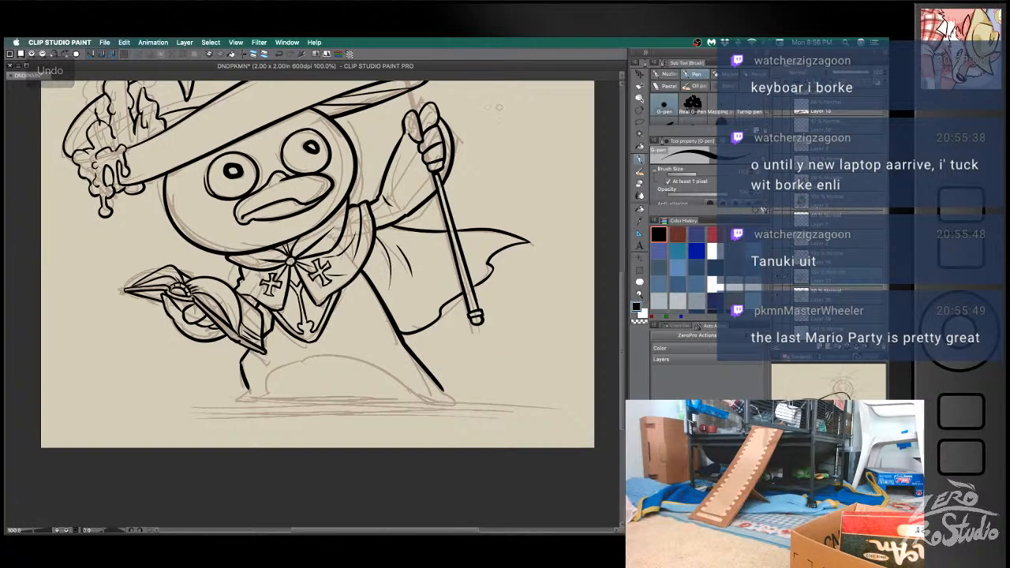
pyautogui.press('space')
pyautogui.moveTo(449, 251); pyautogui.dragTo(436, 262)
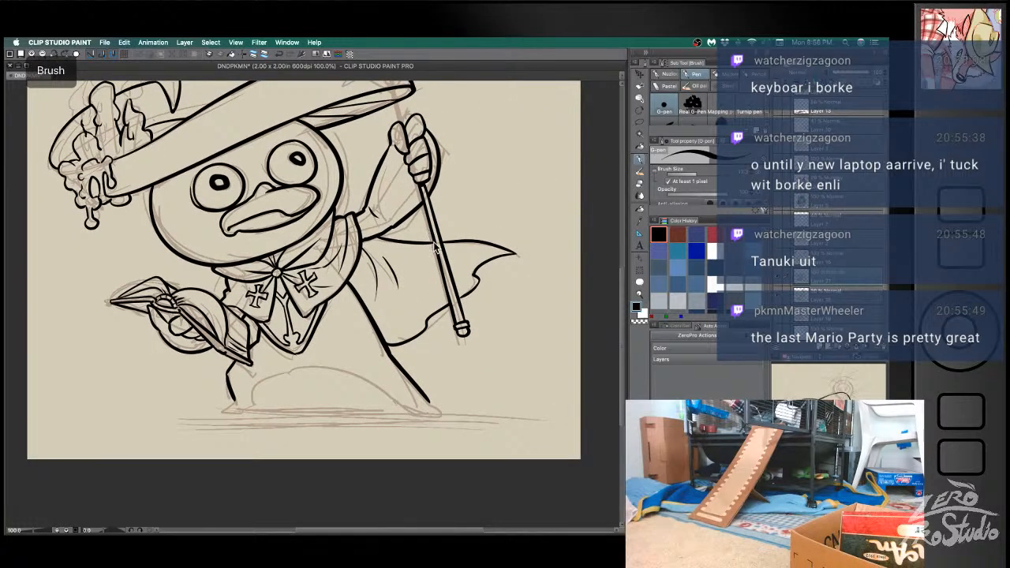
pyautogui.press('super+z')
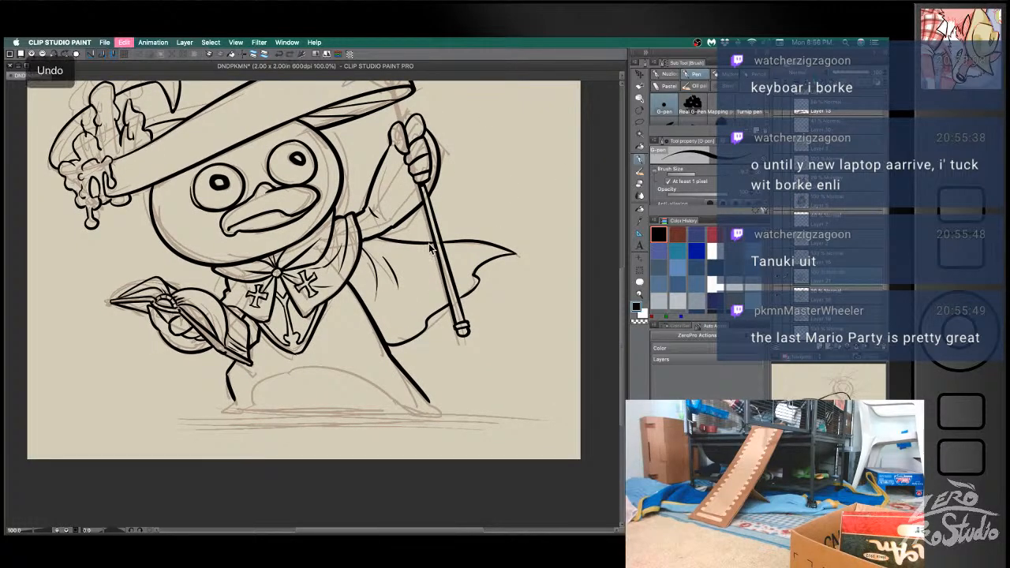
pyautogui.press('super+z')
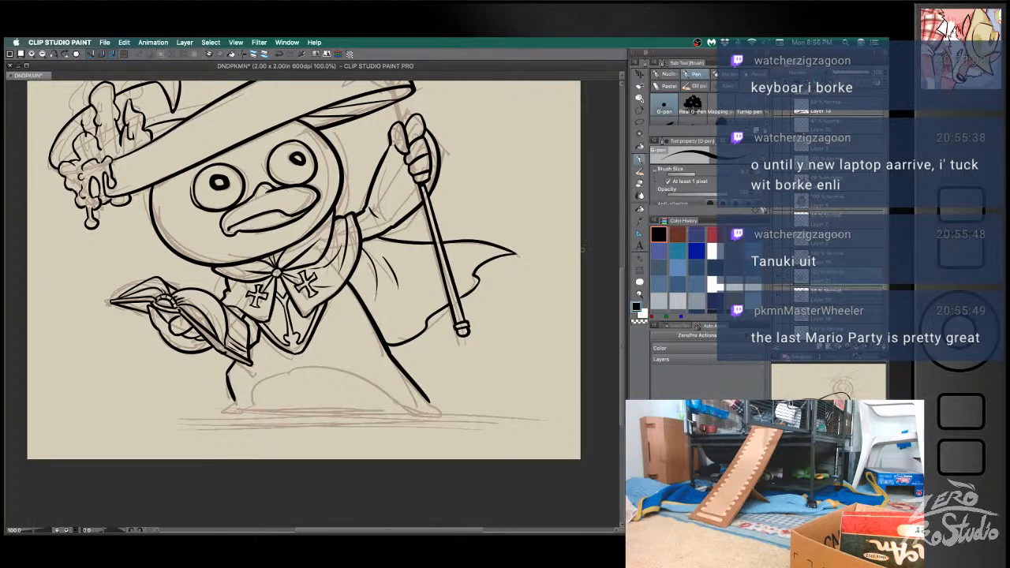
# - Ink short curved wicks on top of the hat's candles, undoing misplaced strokes
pyautogui.press('space')
pyautogui.moveTo(438, 150)
pyautogui.mouseDown()
pyautogui.moveTo(442, 229)
pyautogui.moveTo(487, 217)
pyautogui.mouseUp()
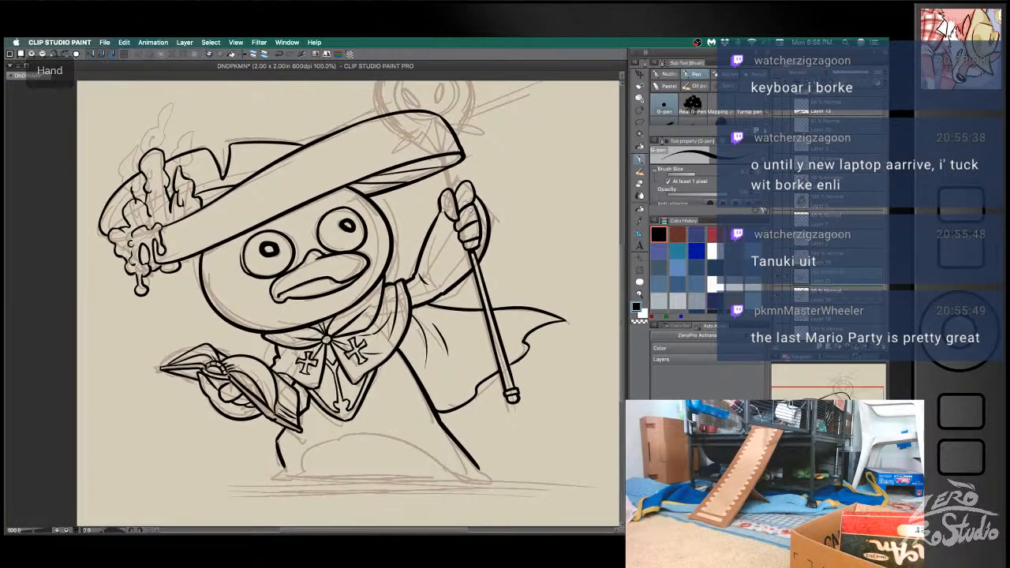
pyautogui.moveTo(150, 158); pyautogui.dragTo(153, 134)
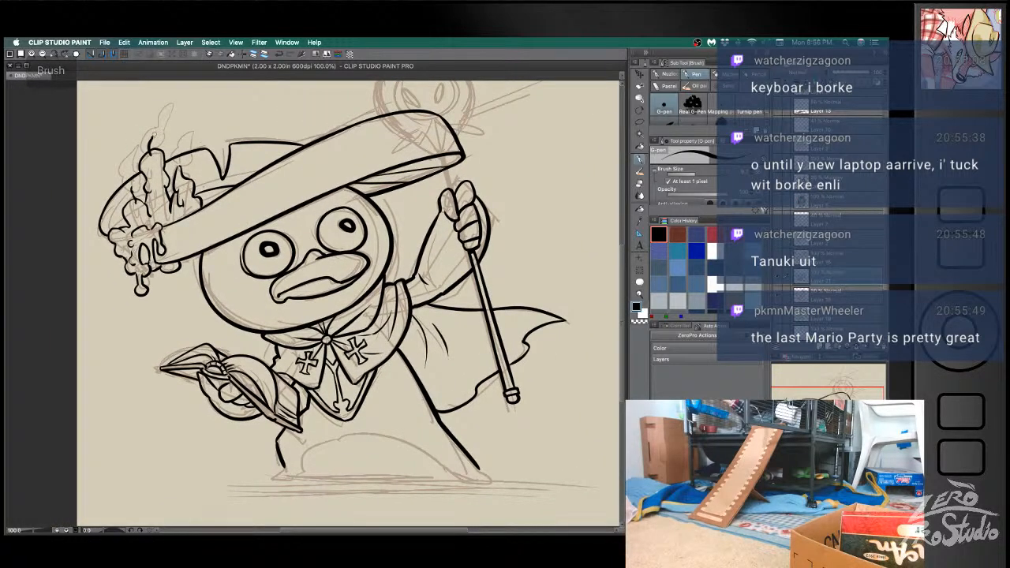
pyautogui.hotkey('ctrl', 'z')
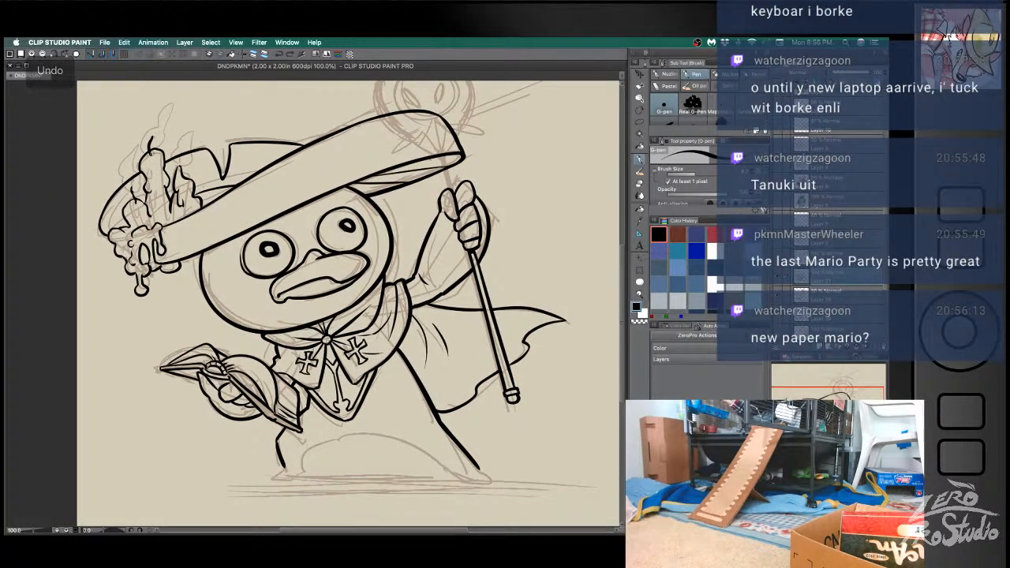
pyautogui.moveTo(153, 158); pyautogui.dragTo(153, 136)
pyautogui.press('super+z')
pyautogui.moveTo(183, 175); pyautogui.dragTo(188, 162)
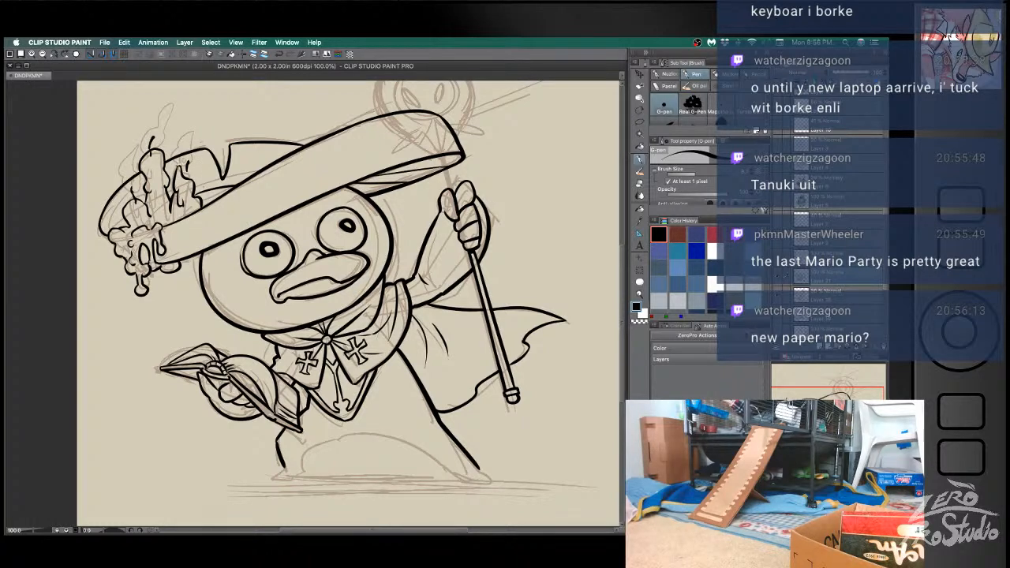
pyautogui.moveTo(133, 197)
pyautogui.mouseDown()
pyautogui.moveTo(120, 154)
pyautogui.moveTo(138, 196)
pyautogui.mouseUp()
pyautogui.hotkey('ctrl', 'z')
# - Ink the arched line between the bird's legs and both toed feet, undoing uneven strokes
pyautogui.moveTo(449, 351); pyautogui.dragTo(394, 235)
pyautogui.press('b')
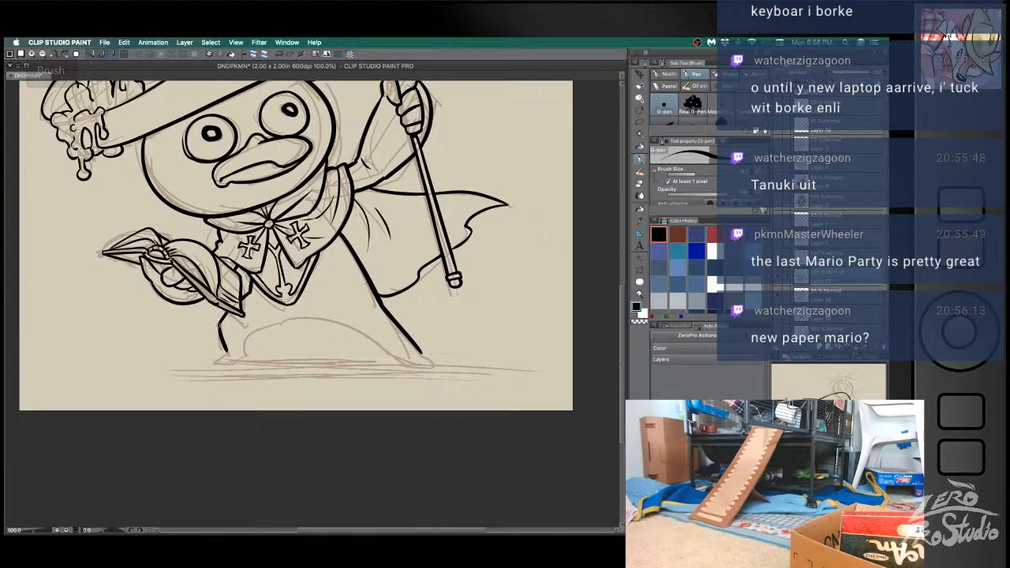
pyautogui.moveTo(225, 351)
pyautogui.mouseDown()
pyautogui.moveTo(205, 362)
pyautogui.moveTo(245, 361)
pyautogui.moveTo(264, 327)
pyautogui.moveTo(333, 320)
pyautogui.mouseUp()
pyautogui.press('super+z')
pyautogui.press('super+z')
pyautogui.moveTo(246, 340)
pyautogui.mouseDown()
pyautogui.moveTo(385, 347)
pyautogui.moveTo(402, 361)
pyautogui.moveTo(389, 360)
pyautogui.moveTo(438, 368)
pyautogui.mouseUp()
pyautogui.press('super+z')
pyautogui.press('super+z')
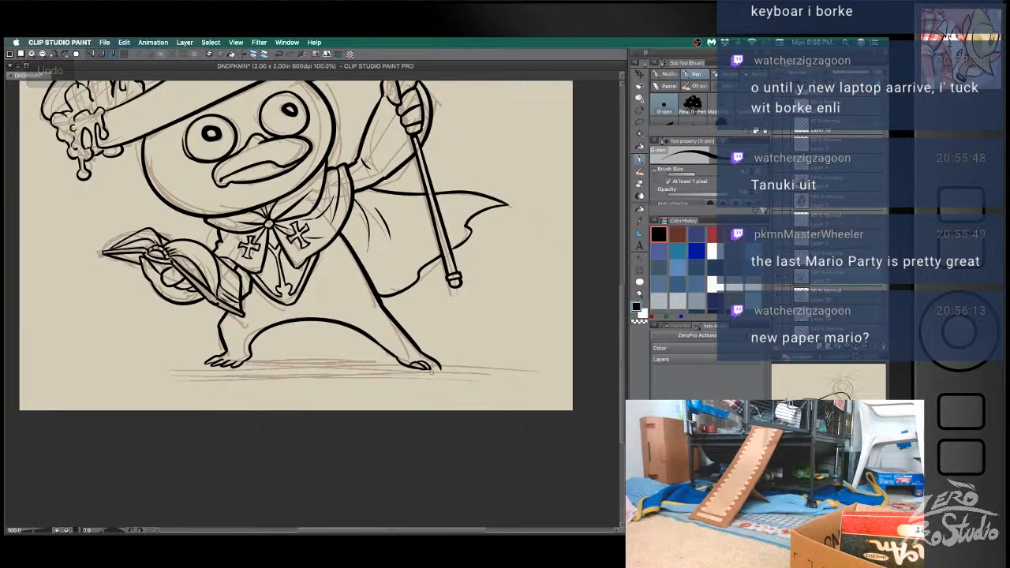
# - Remove the stray stroke at the staff-side foot and refine its outer toe with pen and eraser
pyautogui.press('e')
pyautogui.press('super+z')
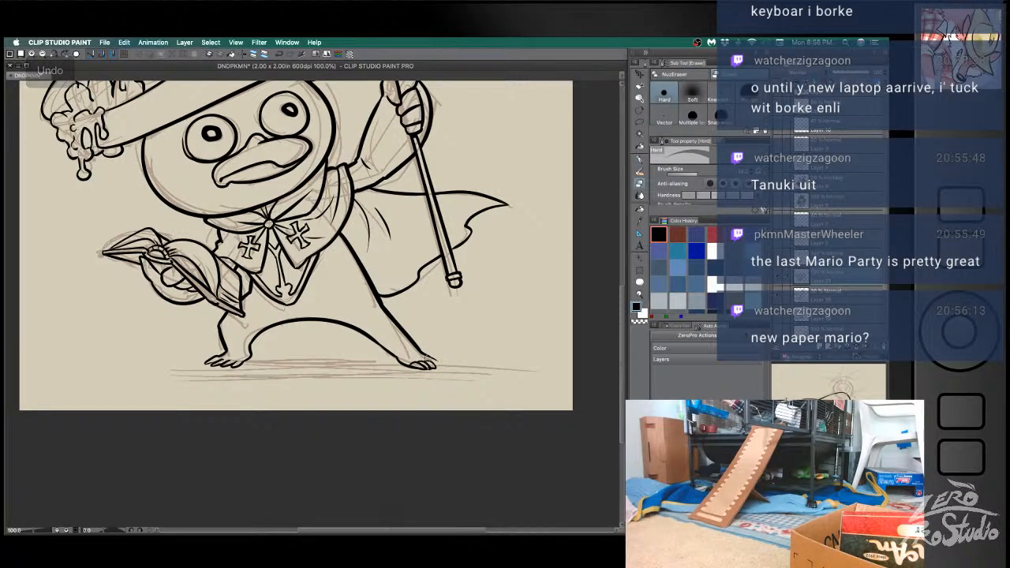
pyautogui.press('b')
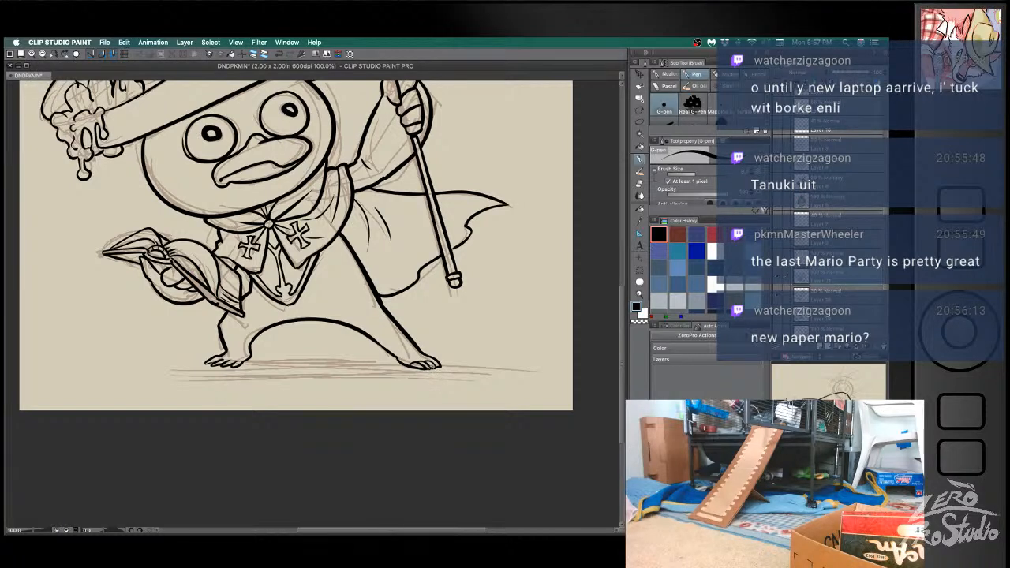
pyautogui.press('e')
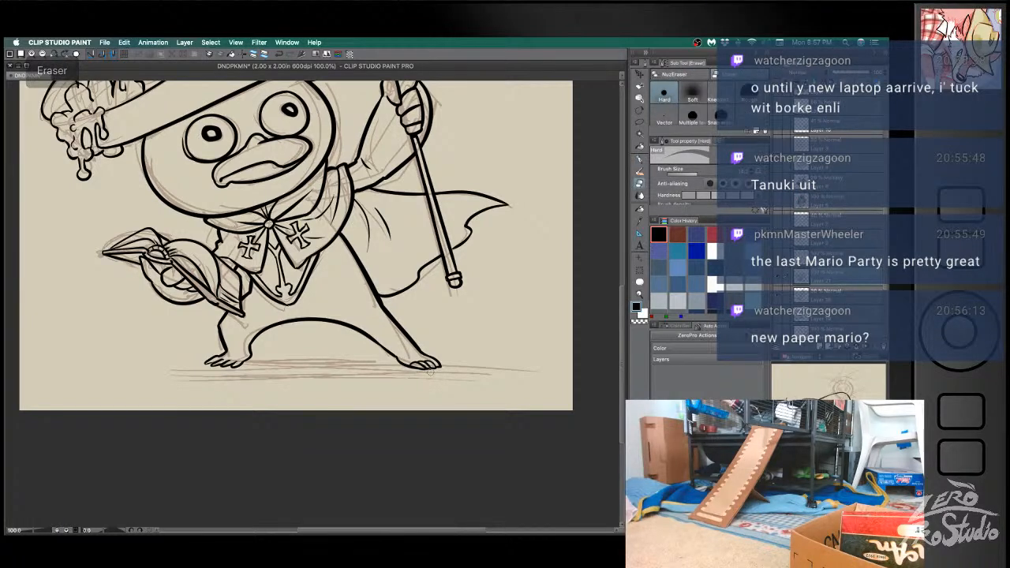
pyautogui.press('b')
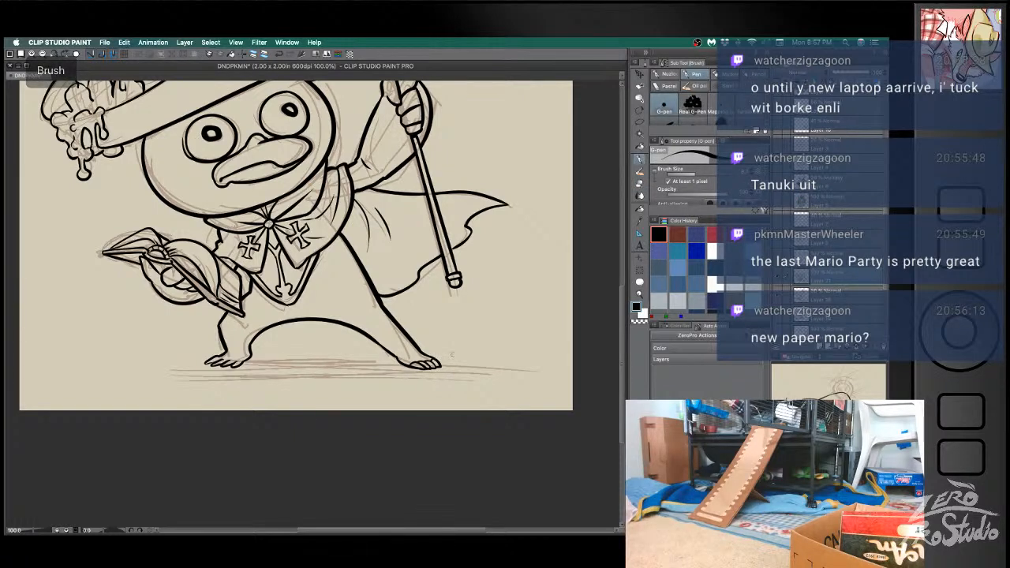
# - Rework the line joining the leg arch to the staff-side foot, undoing uneven strokes
pyautogui.hotkey('ctrl', 'z')
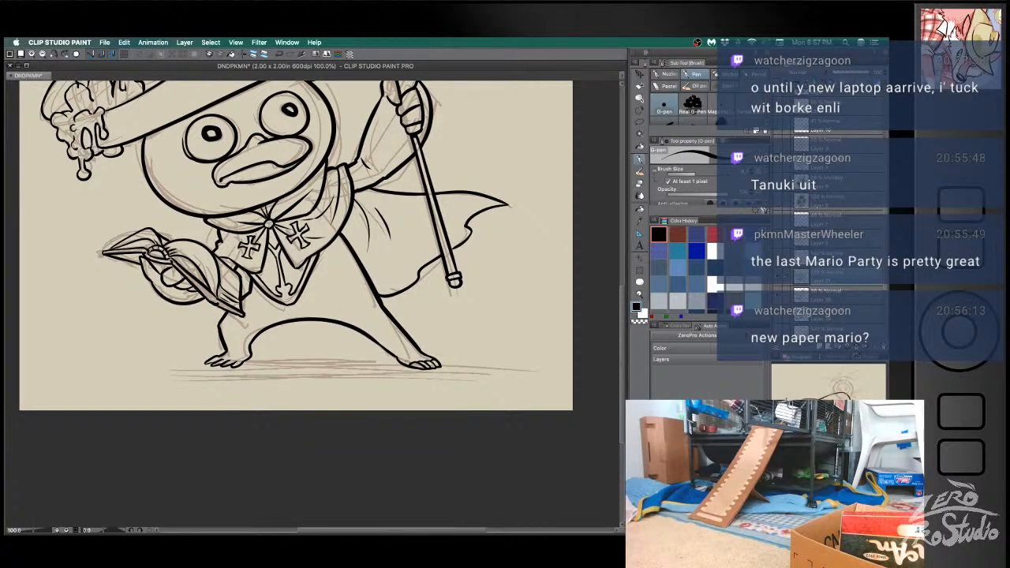
pyautogui.hotkey('ctrl', 'z')
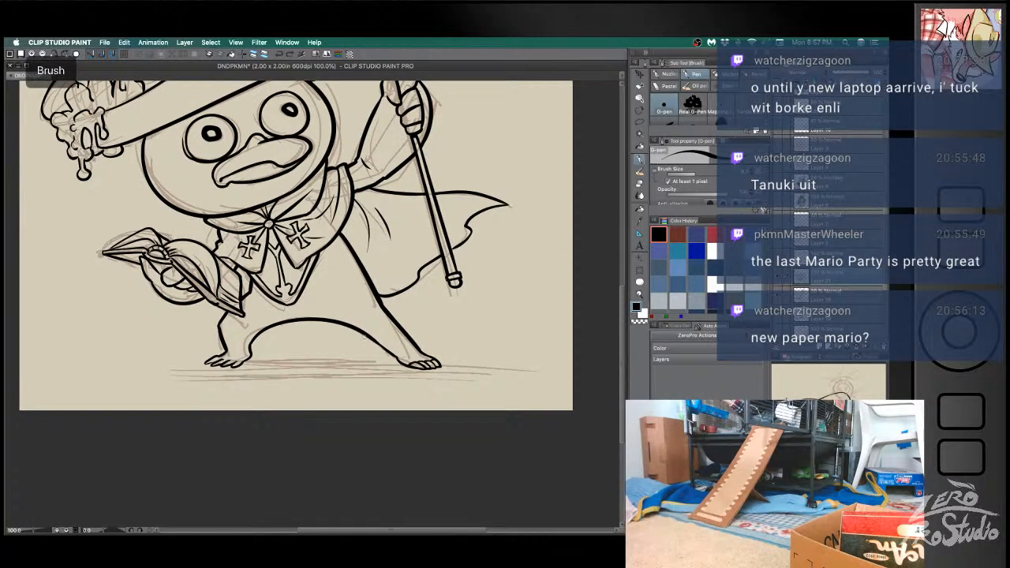
pyautogui.hotkey('ctrl', 'z')
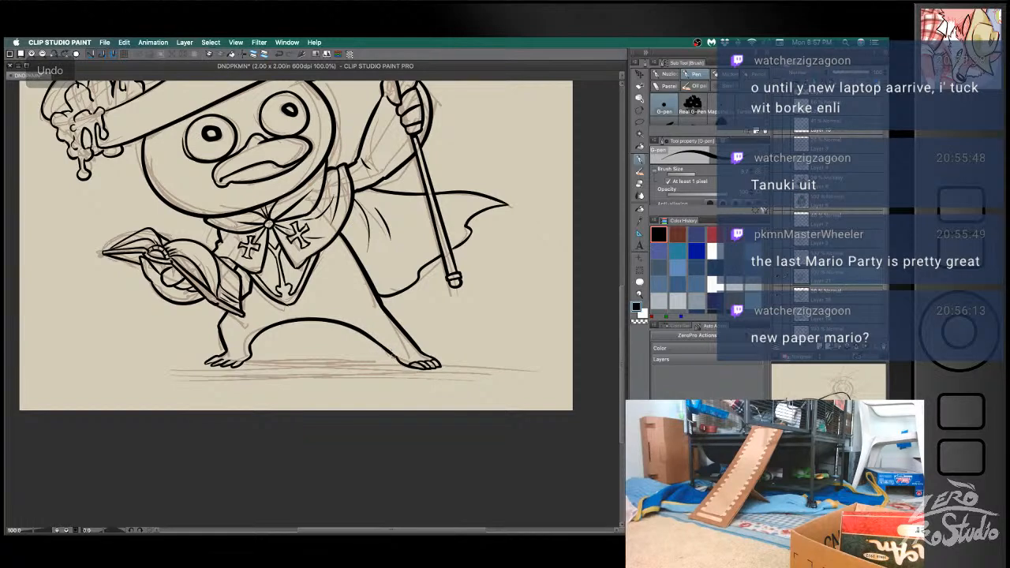
pyautogui.hotkey('ctrl', 'z')
pyautogui.hotkey('ctrl', 'z')
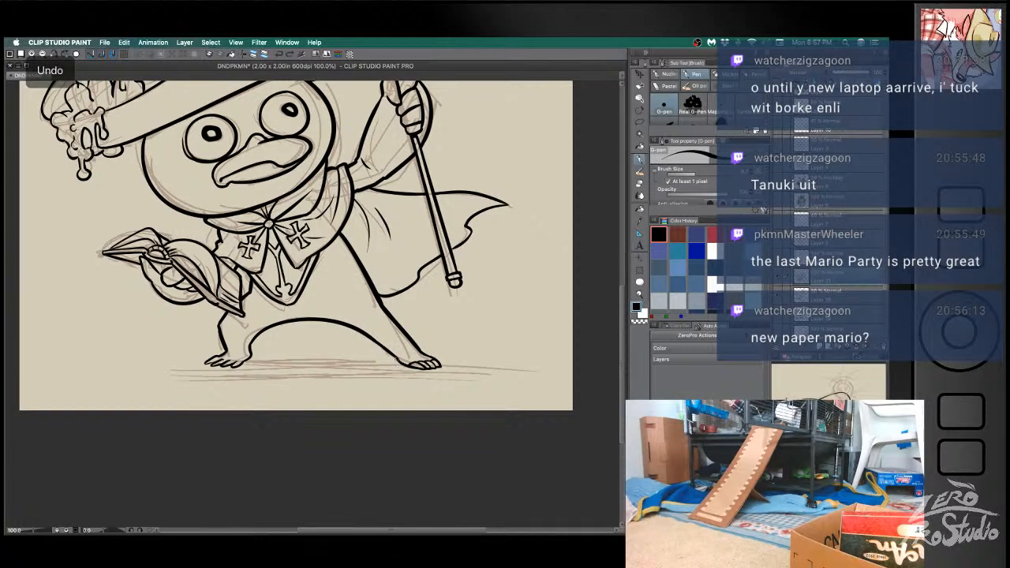
pyautogui.moveTo(396, 359); pyautogui.dragTo(409, 369)
# - Refine the toes and heel of the book-side foot with pen and eraser, undoing uneven strokes
pyautogui.hotkey('ctrl', 'z')
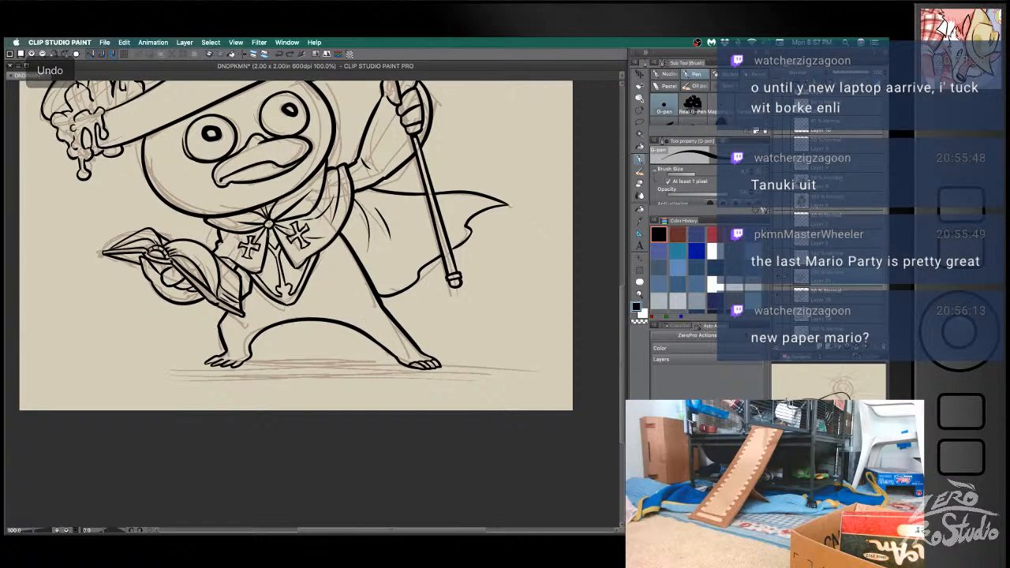
pyautogui.moveTo(226, 350)
pyautogui.mouseDown()
pyautogui.moveTo(219, 362)
pyautogui.moveTo(248, 358)
pyautogui.mouseUp()
pyautogui.hotkey('ctrl', 'z')
pyautogui.hotkey('ctrl', 'z')
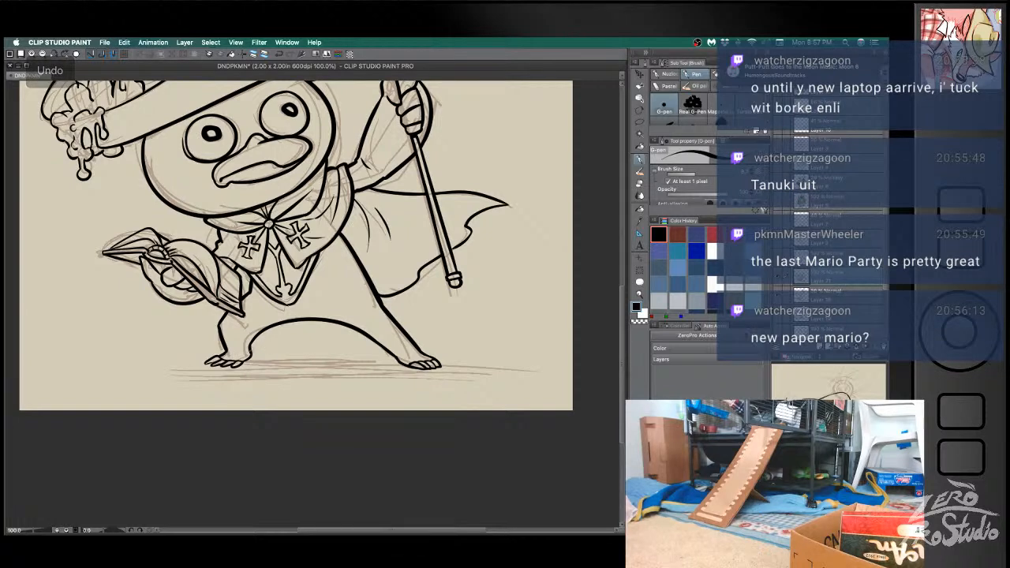
pyautogui.press('e')
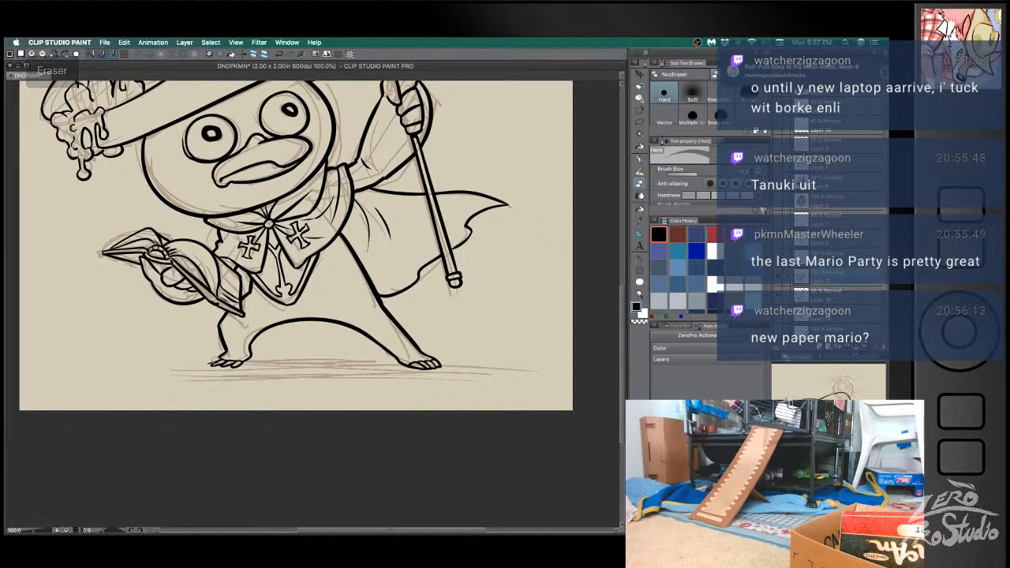
pyautogui.press('b')
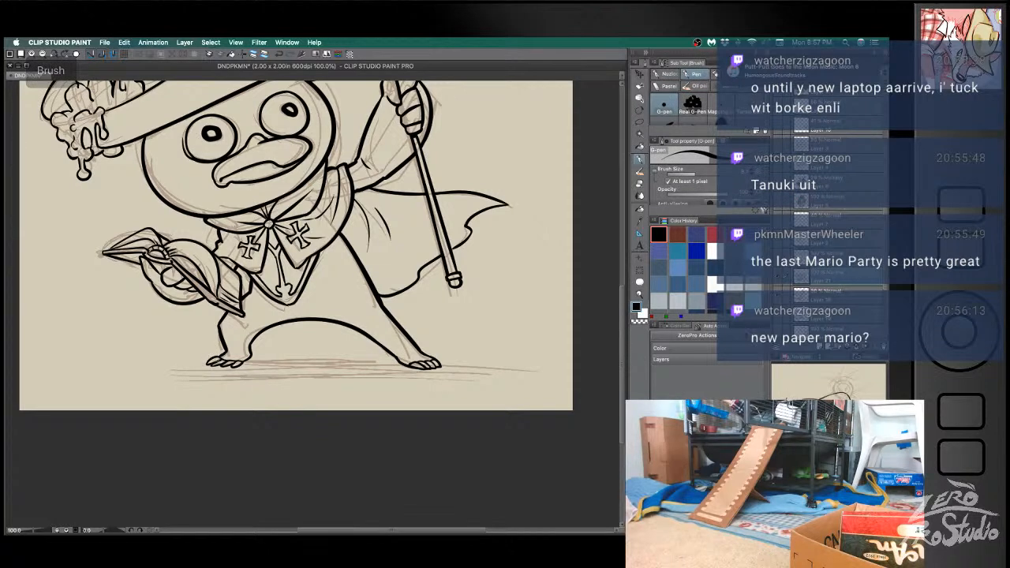
pyautogui.press('e')
pyautogui.press('b')
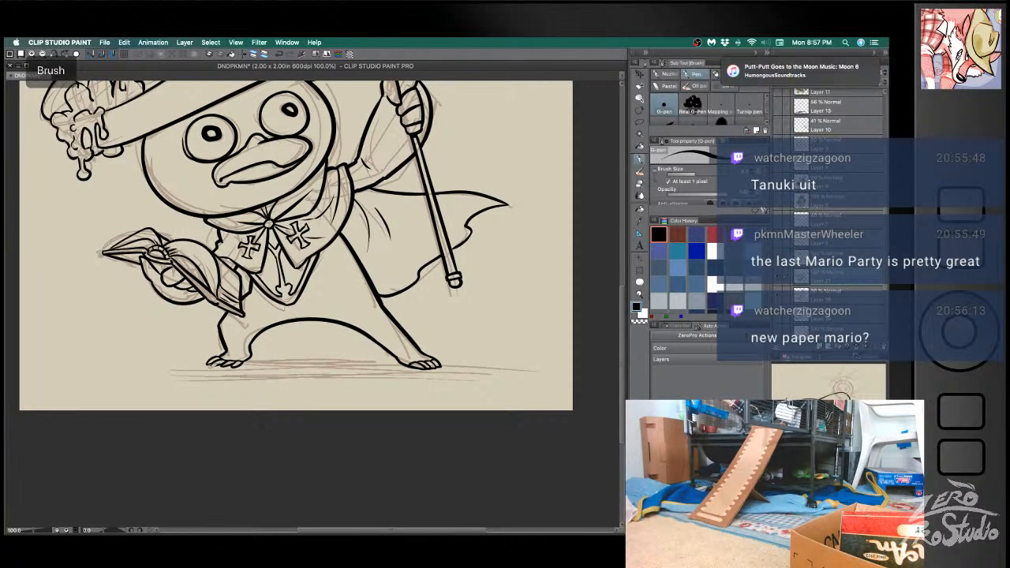
pyautogui.press('e')
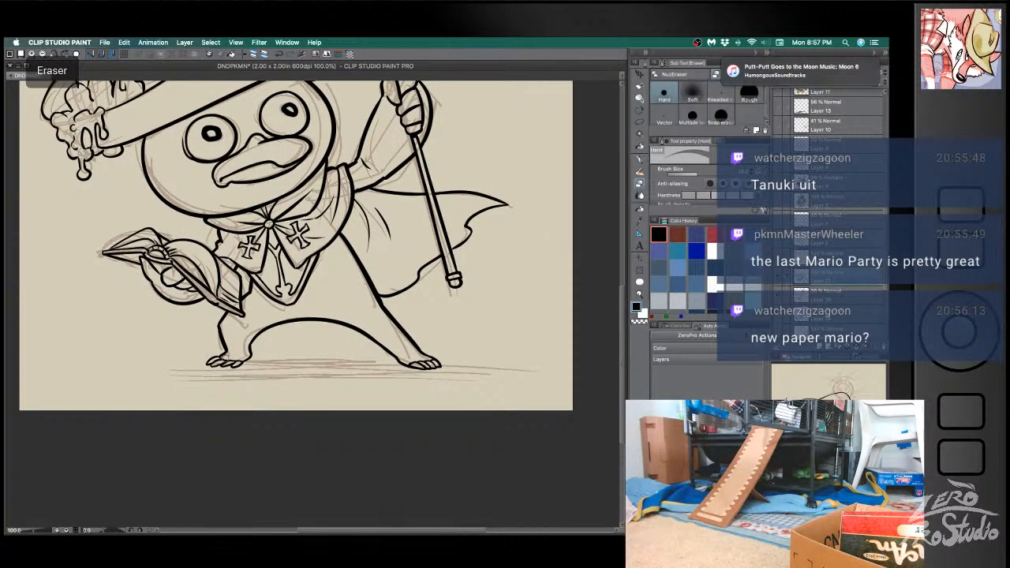
pyautogui.press('b')
pyautogui.press('e')
pyautogui.press('b')
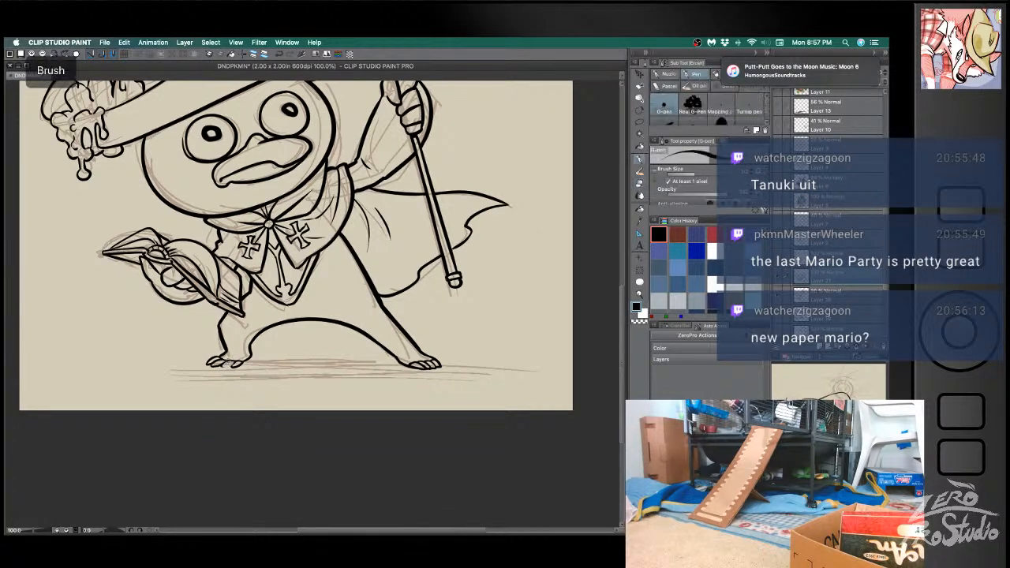
pyautogui.press('e')
pyautogui.press('b')
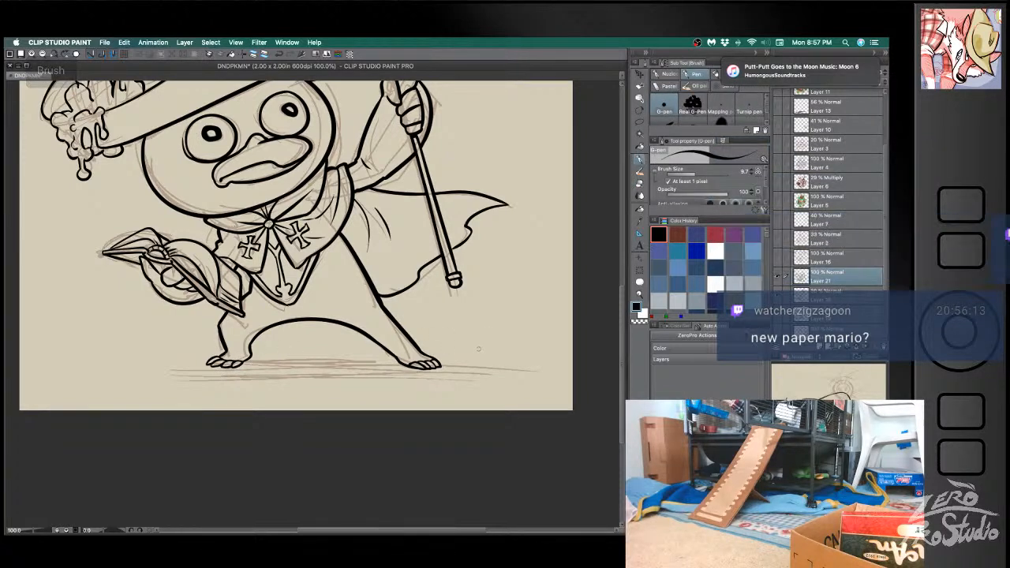
# - Clean up the toes along the underside of the staff-side foot with pen and eraser, undoing uneven strokes
pyautogui.press('e')
pyautogui.press('b')
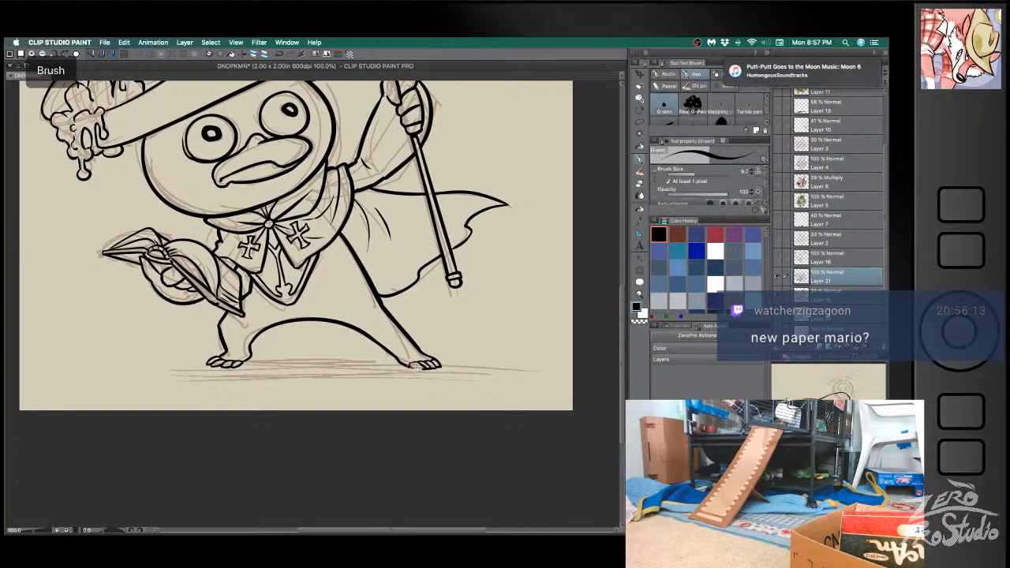
pyautogui.press('super+z')
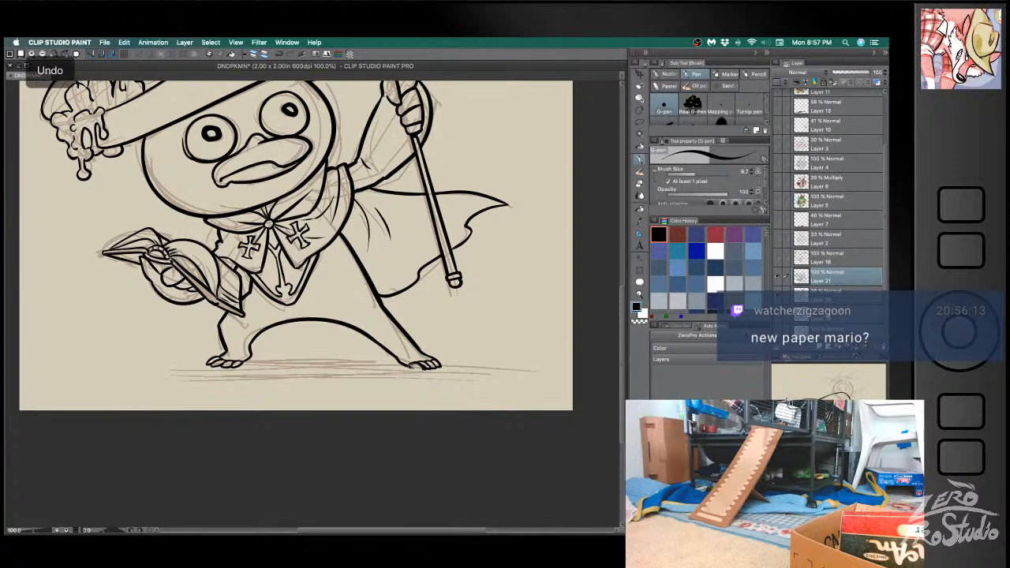
pyautogui.press('e')
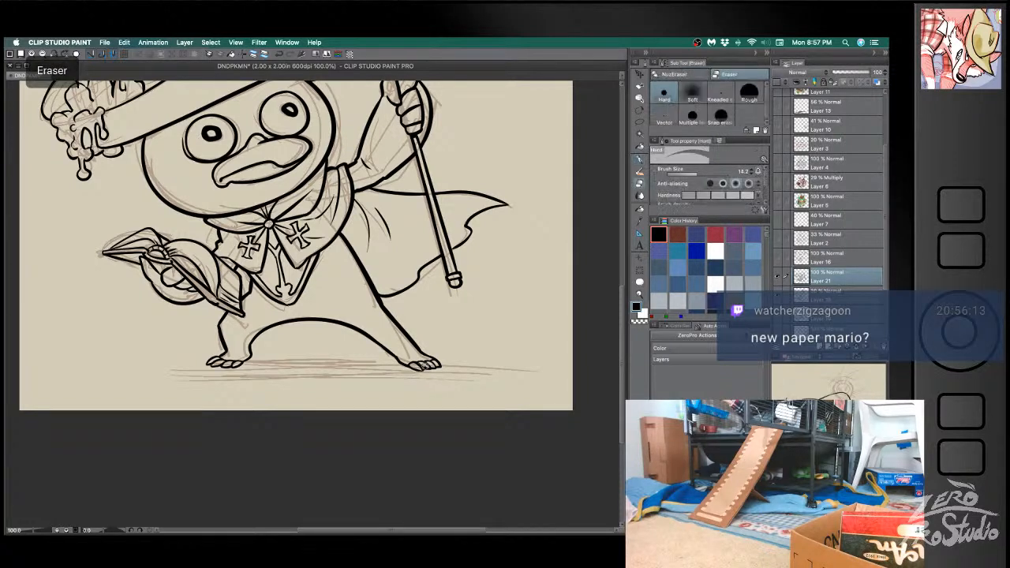
pyautogui.press('b')
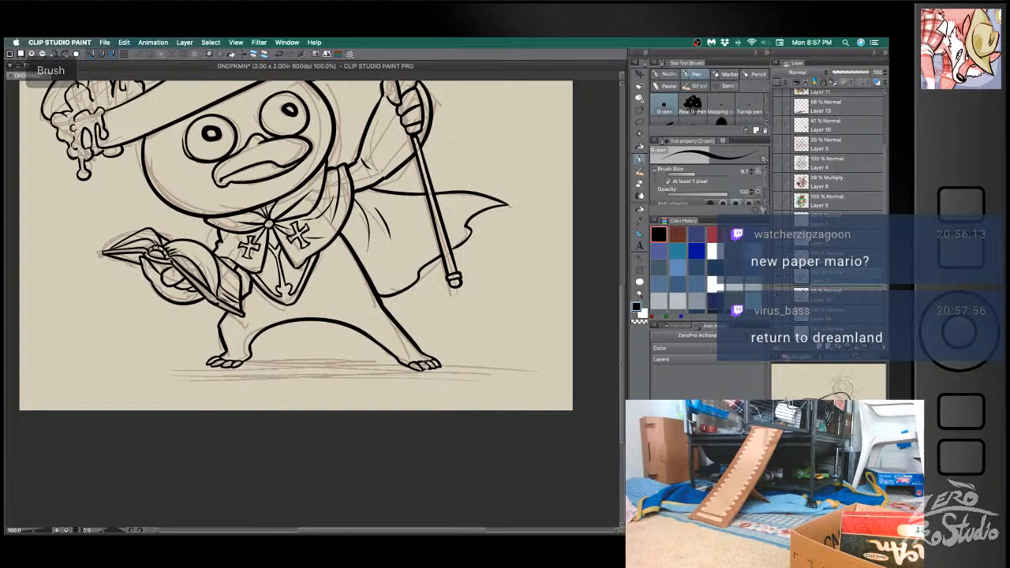
pyautogui.press('super+z')
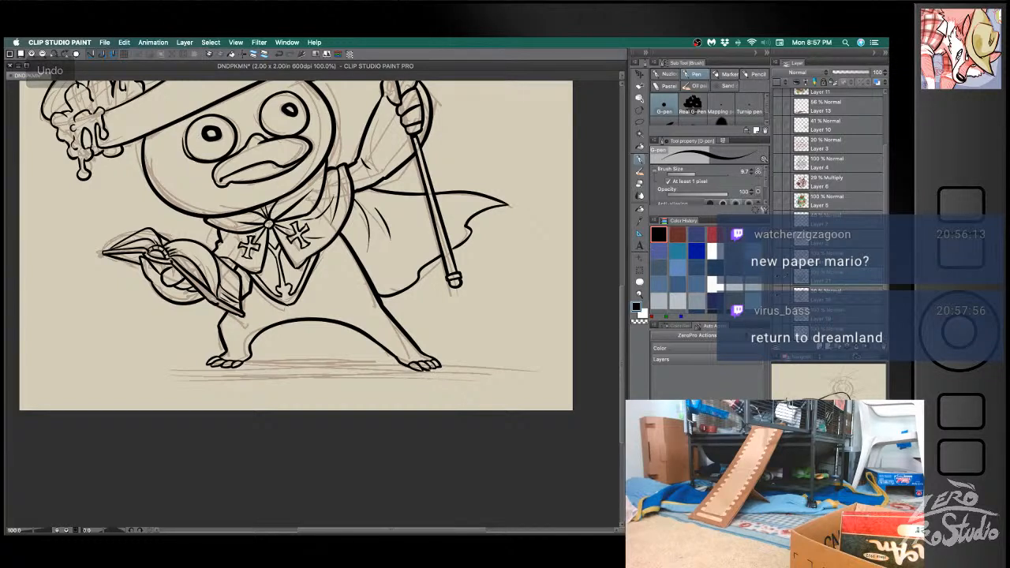
pyautogui.press('e')
pyautogui.press('b')
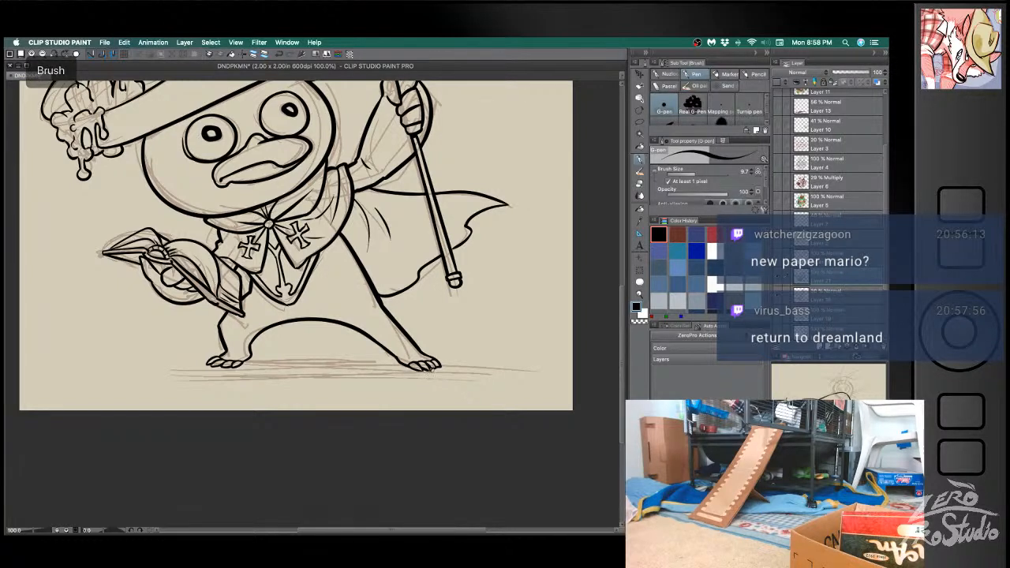
pyautogui.press('e')
pyautogui.press('b')
pyautogui.press('e')
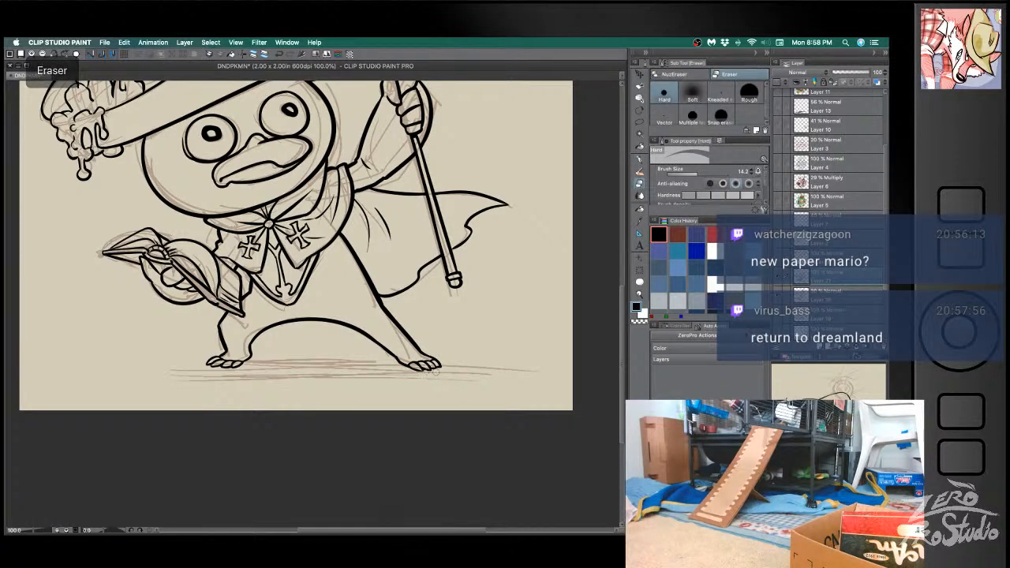
pyautogui.press('b')
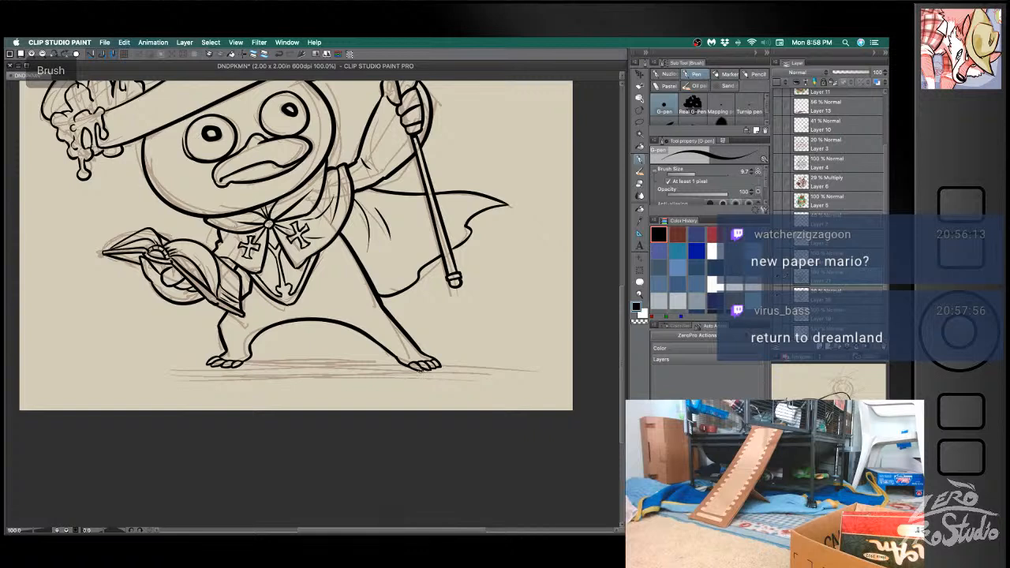
# - Rework the upper contour of the staff-side foot's outer toes, undoing misplaced strokes
pyautogui.press('e')
pyautogui.press('b')
pyautogui.press('super+z')
pyautogui.press('b')
pyautogui.press('super+z')
pyautogui.moveTo(424, 353); pyautogui.dragTo(438, 359)
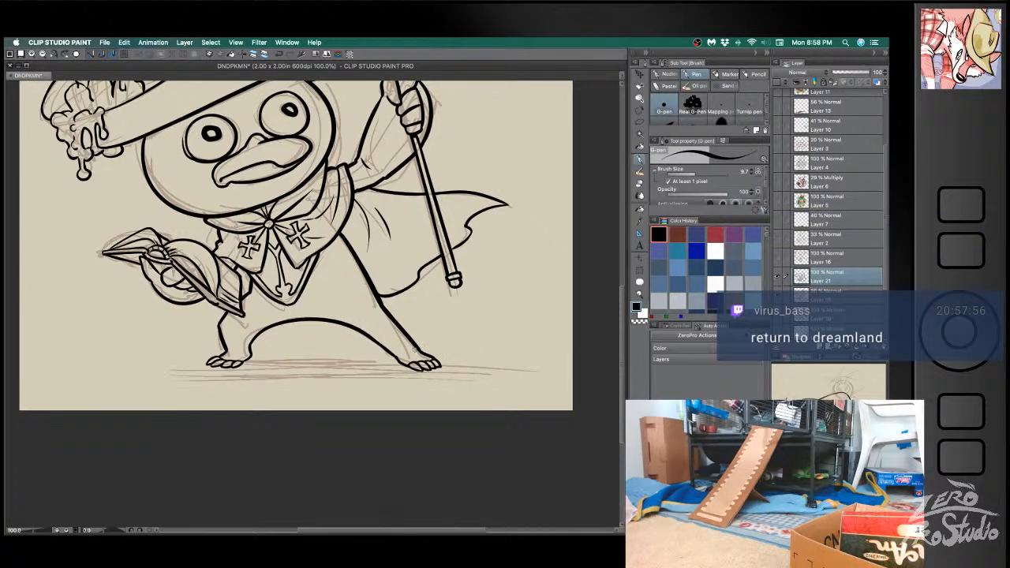
pyautogui.press('super+z')
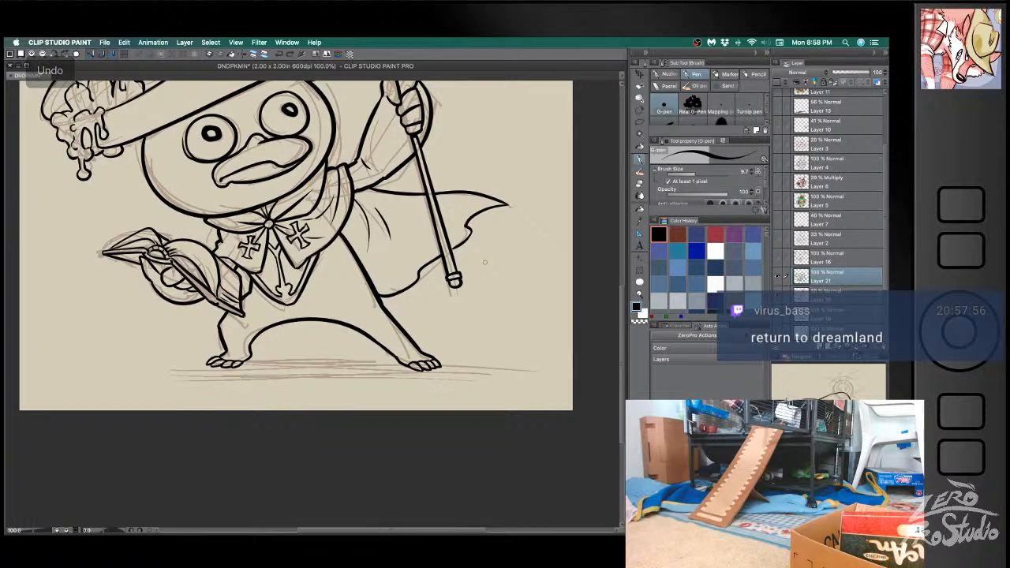
# - Touch up the leg arch where it runs down to the book-side foot with eraser and pen
pyautogui.press('e')
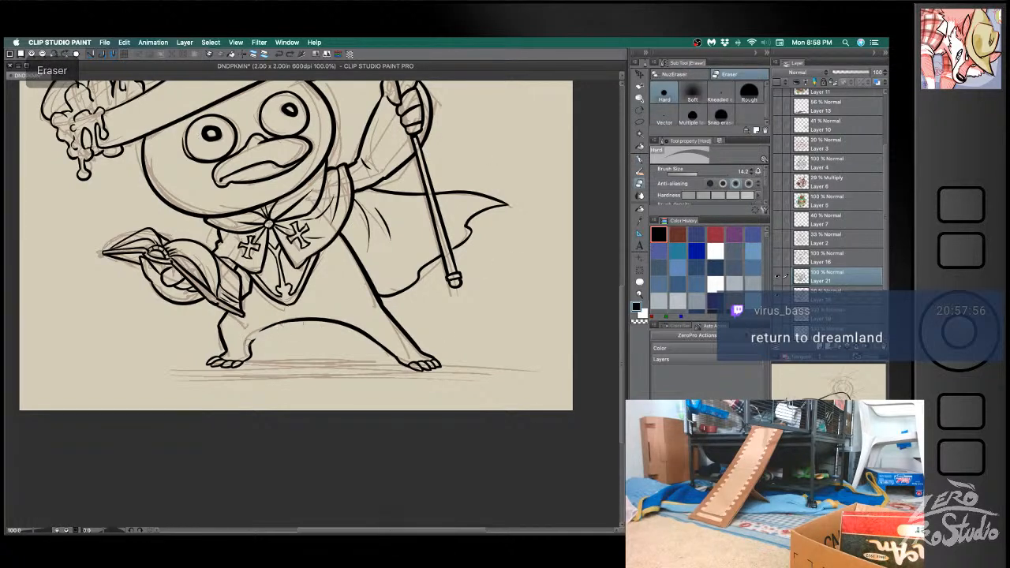
pyautogui.press('b')
pyautogui.moveTo(300, 319)
pyautogui.mouseDown()
pyautogui.moveTo(250, 340)
pyautogui.moveTo(250, 355)
pyautogui.moveTo(229, 341)
pyautogui.moveTo(217, 359)
pyautogui.mouseUp()
pyautogui.press('e')
pyautogui.press('b')
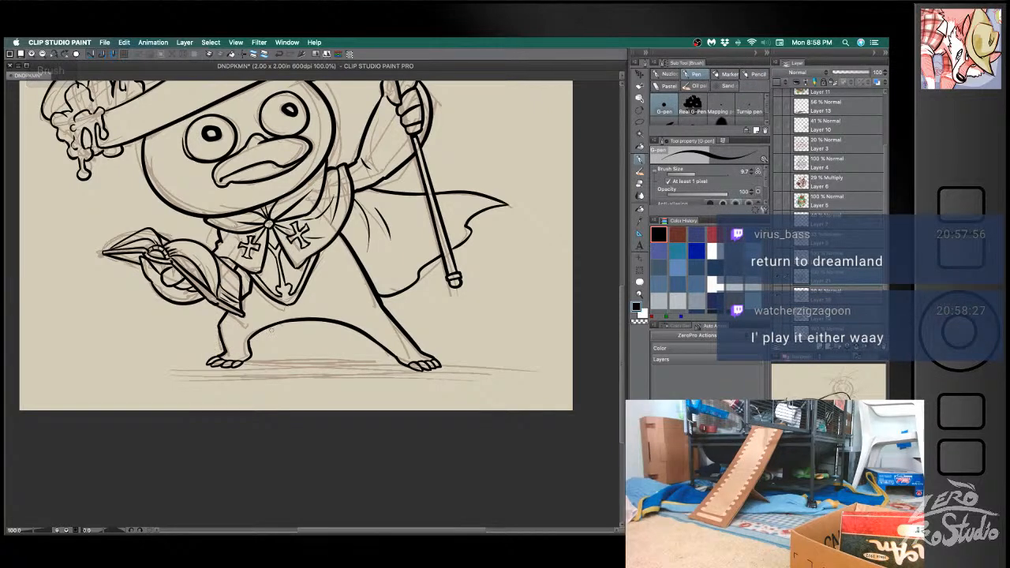
pyautogui.press('super+z')
# - Save the document
pyautogui.press('space')
pyautogui.moveTo(483, 350); pyautogui.dragTo(499, 411)
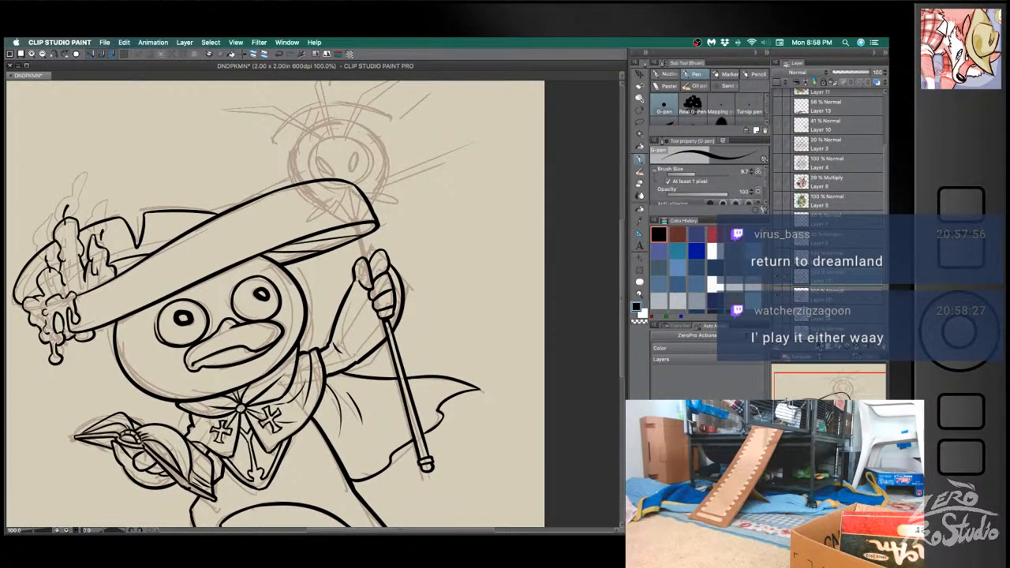
pyautogui.press('super+s')
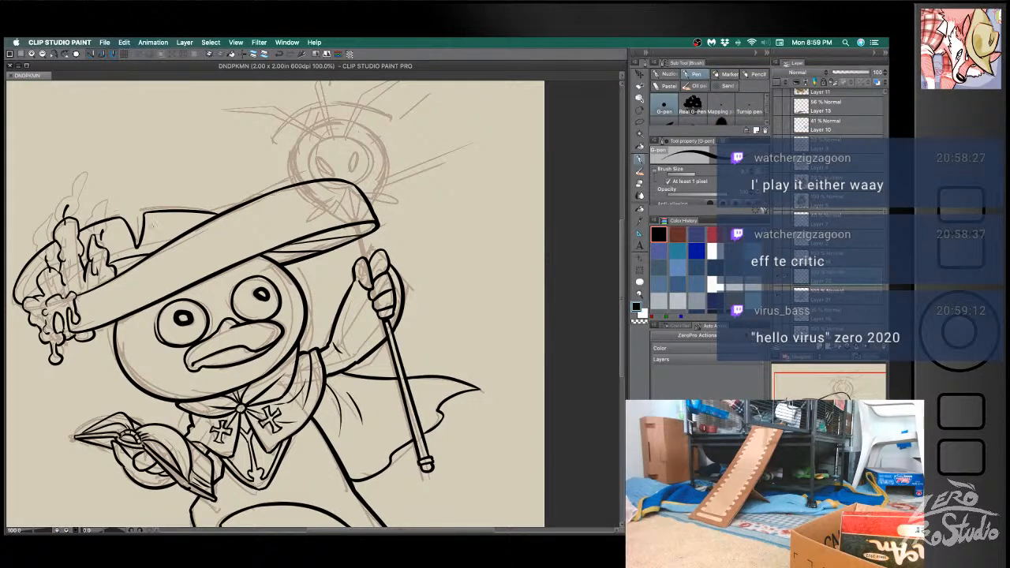
# - Ink the staff's rounded head over the hat brim and the shaft down to the hand, undoing uneven strokes
pyautogui.moveTo(331, 120)
pyautogui.mouseDown()
pyautogui.moveTo(321, 118)
pyautogui.moveTo(293, 187)
pyautogui.mouseUp()
pyautogui.moveTo(303, 131)
pyautogui.mouseDown()
pyautogui.moveTo(361, 124)
pyautogui.moveTo(376, 209)
pyautogui.moveTo(314, 125)
pyautogui.moveTo(376, 206)
pyautogui.mouseUp()
pyautogui.press('super+z')
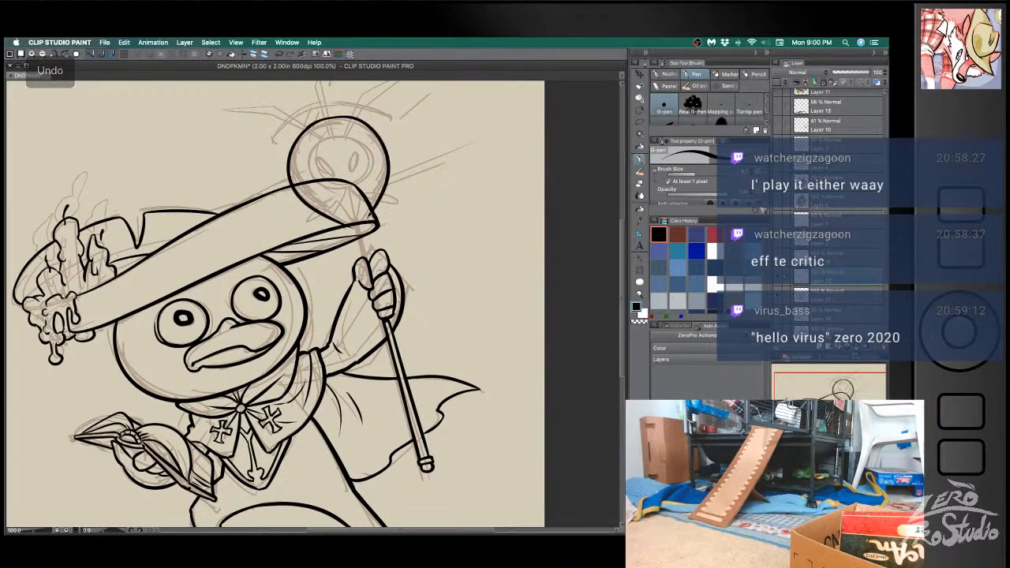
pyautogui.press('super+z')
pyautogui.moveTo(305, 131)
pyautogui.mouseDown()
pyautogui.moveTo(370, 207)
pyautogui.moveTo(363, 257)
pyautogui.mouseUp()
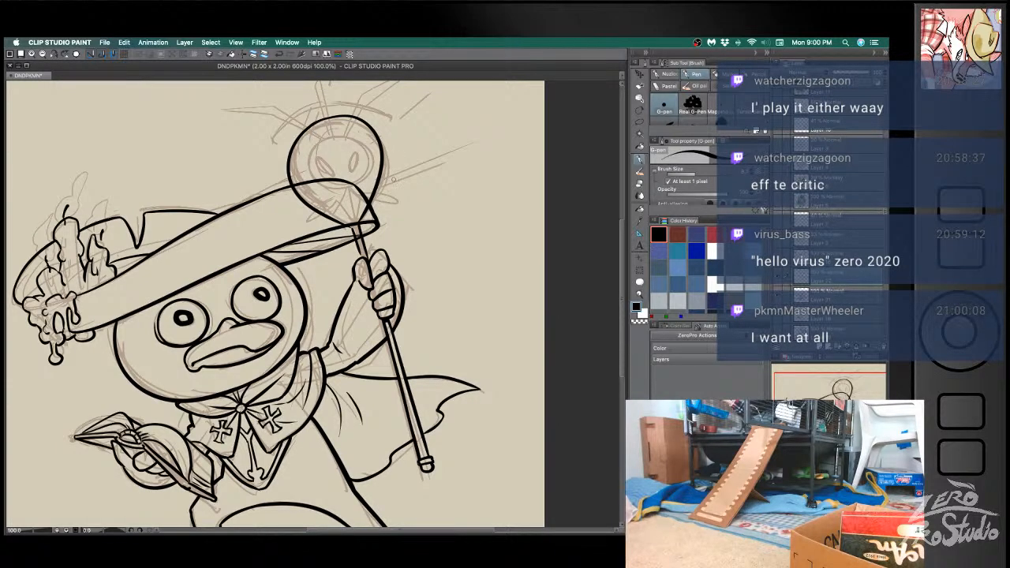
pyautogui.moveTo(374, 184); pyautogui.dragTo(380, 193)
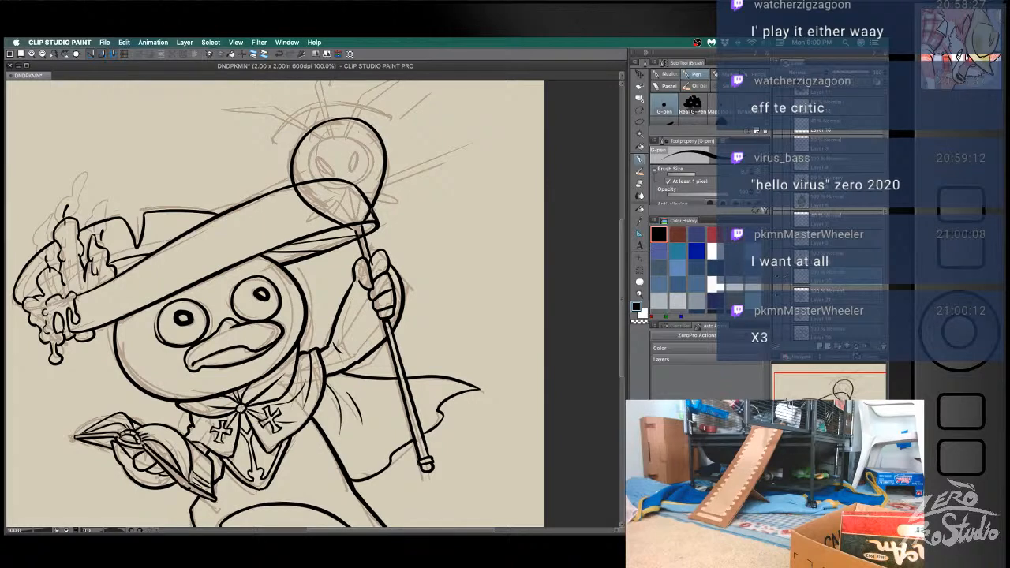
pyautogui.press('b')
pyautogui.hotkey('ctrl', 'z')
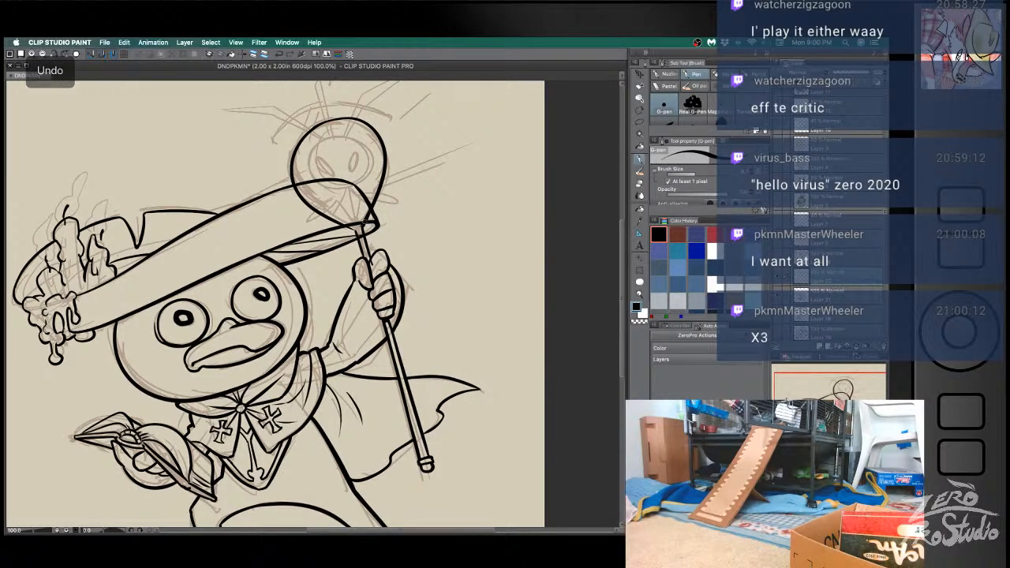
# - Clean up the staff's lines around the gripping hand with eraser and pen, undoing misplaced strokes
pyautogui.press('e')
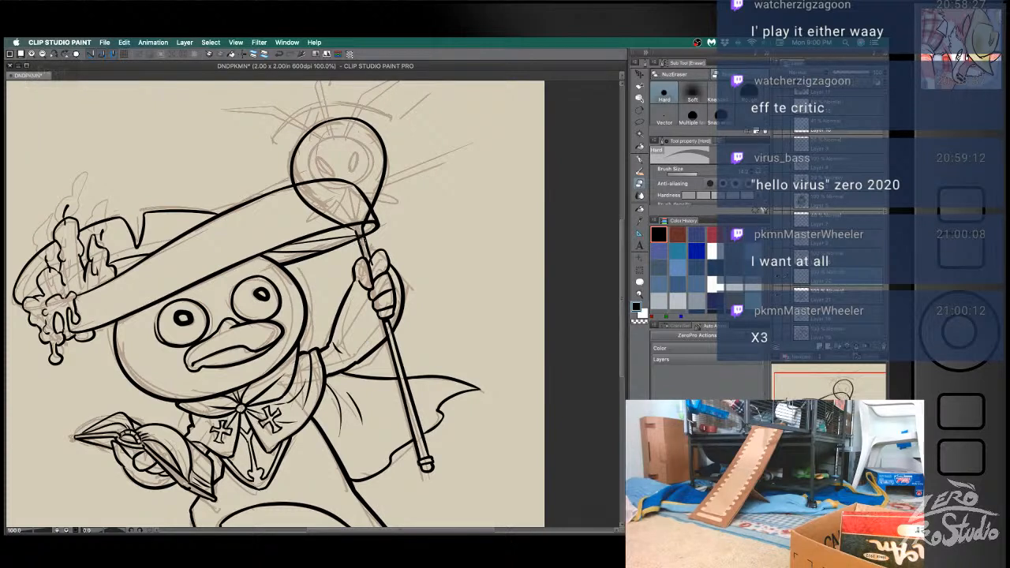
pyautogui.press('b')
pyautogui.press('e')
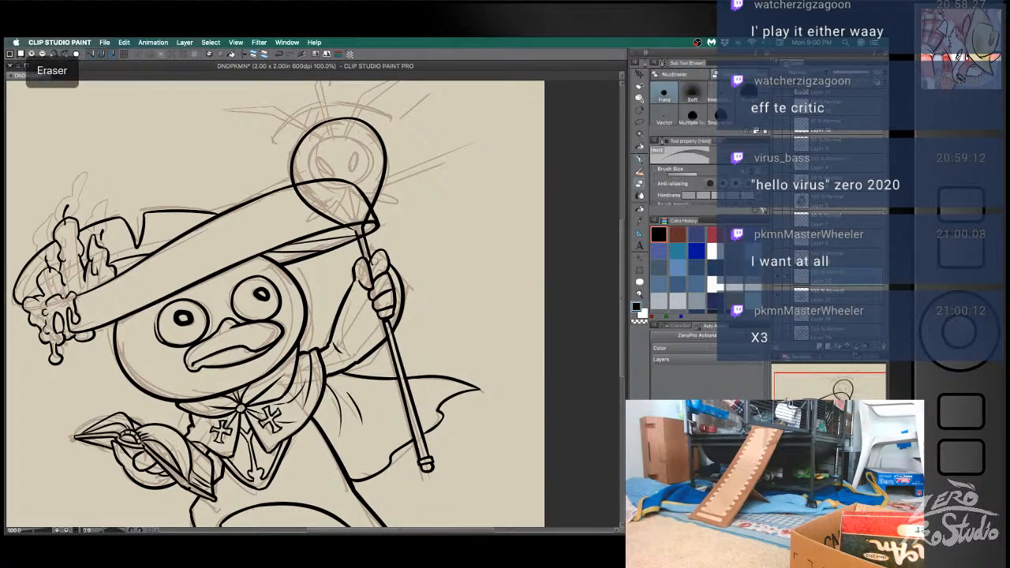
pyautogui.press('p')
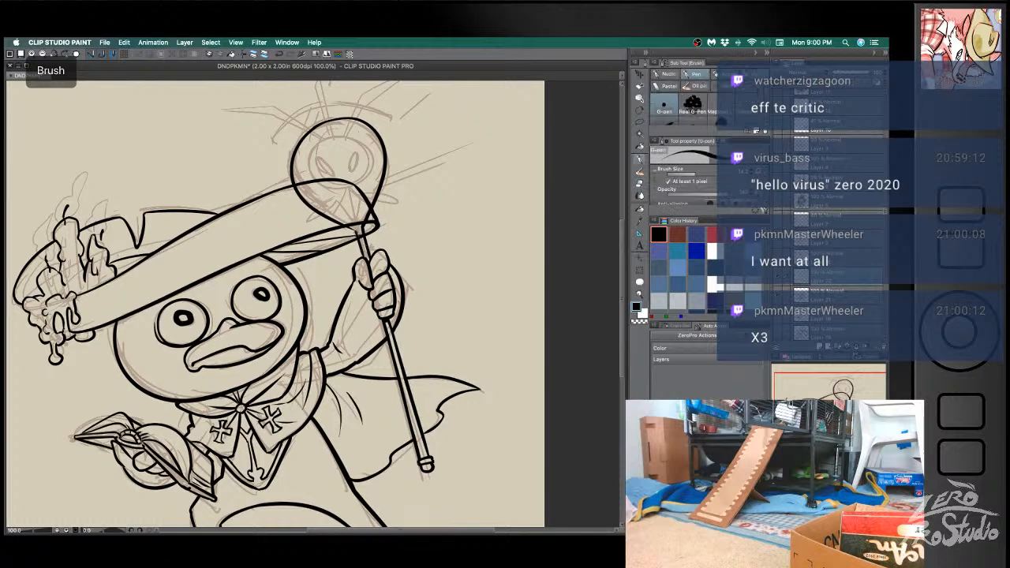
pyautogui.press('super+z')
pyautogui.press('e')
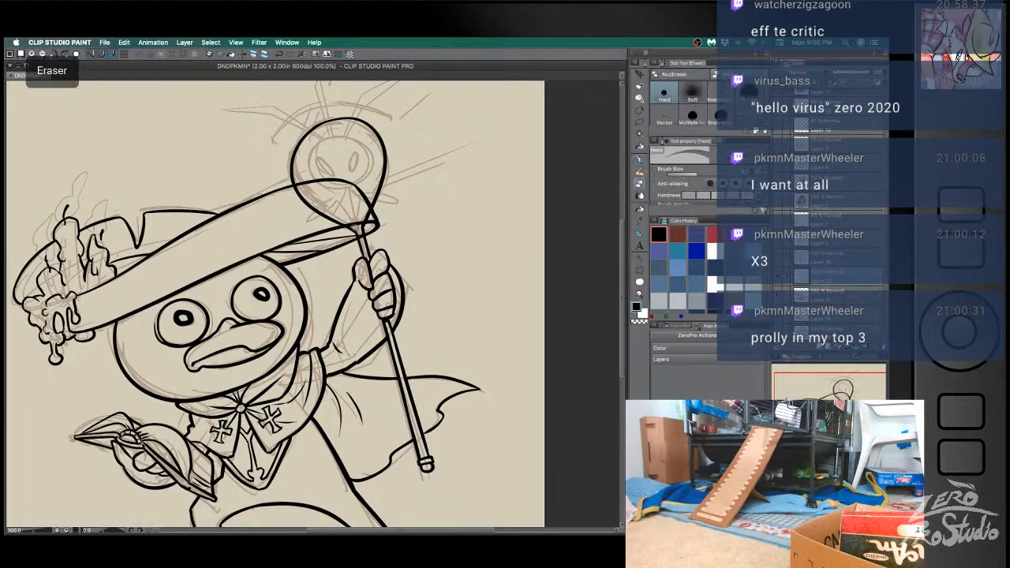
pyautogui.press('p')
pyautogui.press('super+z')
pyautogui.press('super+z')
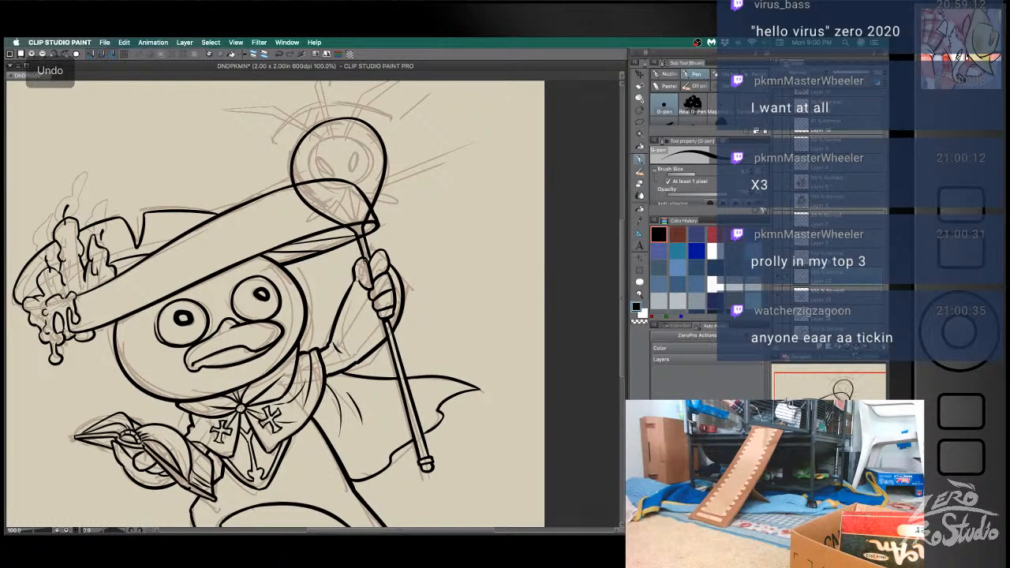
pyautogui.press('super+z')
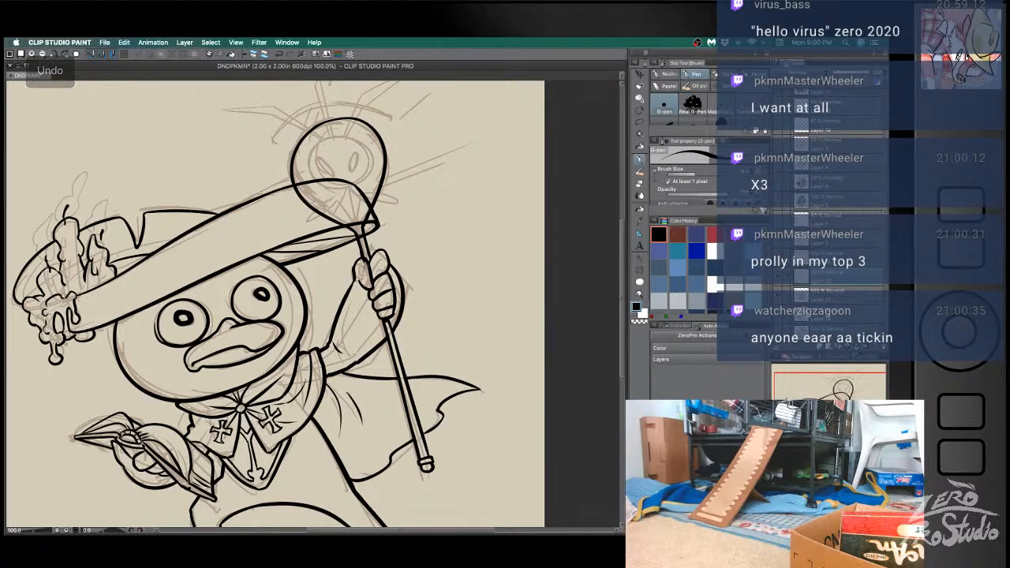
pyautogui.press('e')
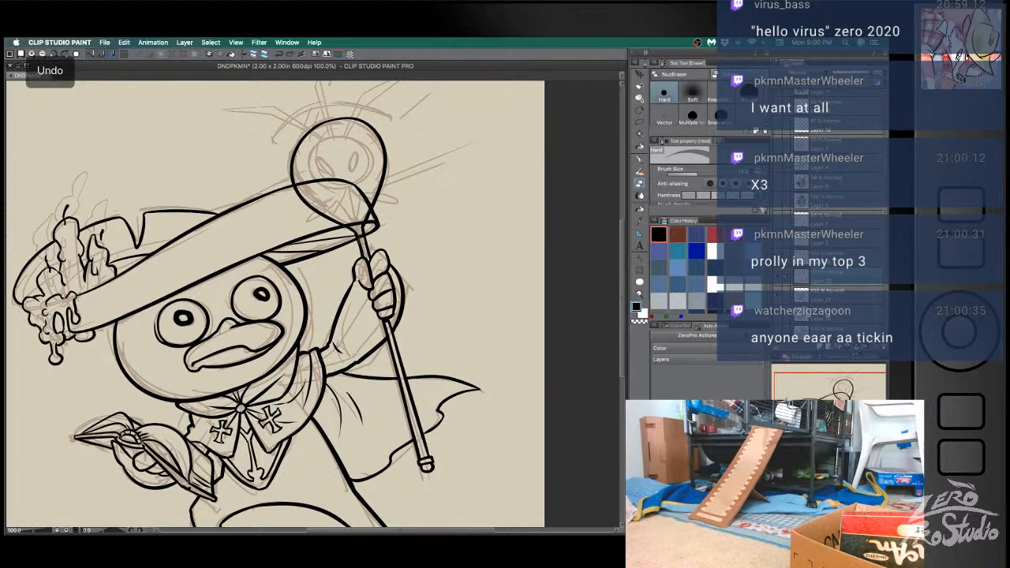
pyautogui.press('super+z')
pyautogui.press('b')
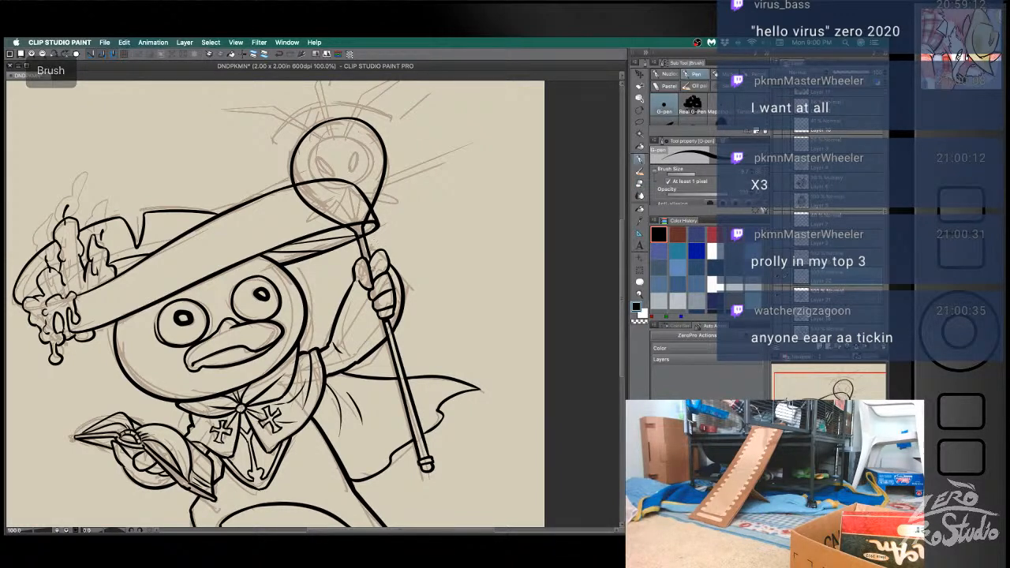
pyautogui.press('e')
pyautogui.press('b')
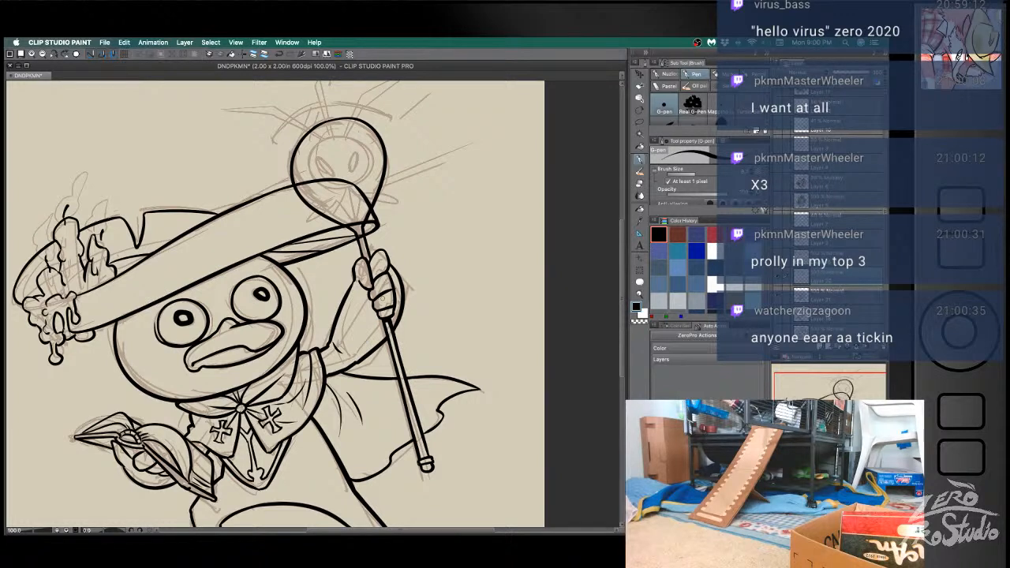
pyautogui.press('e')
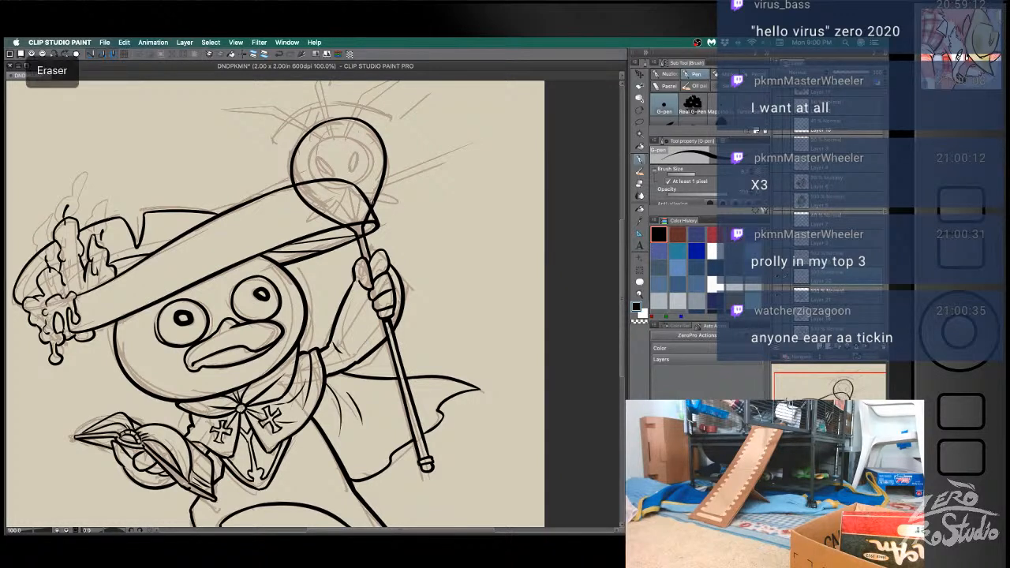
pyautogui.press('super+z')
pyautogui.press('super+z')
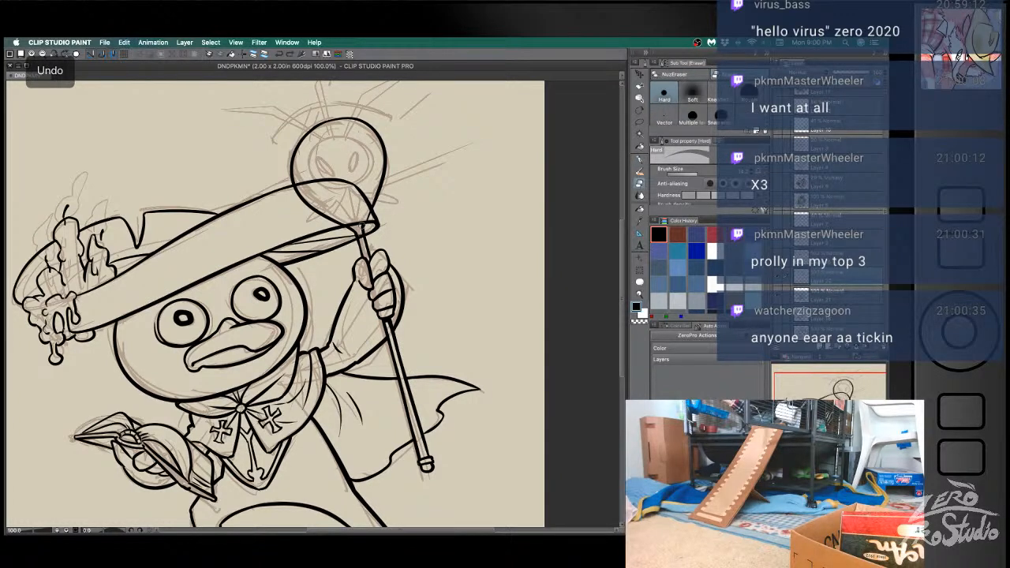
pyautogui.press('b')
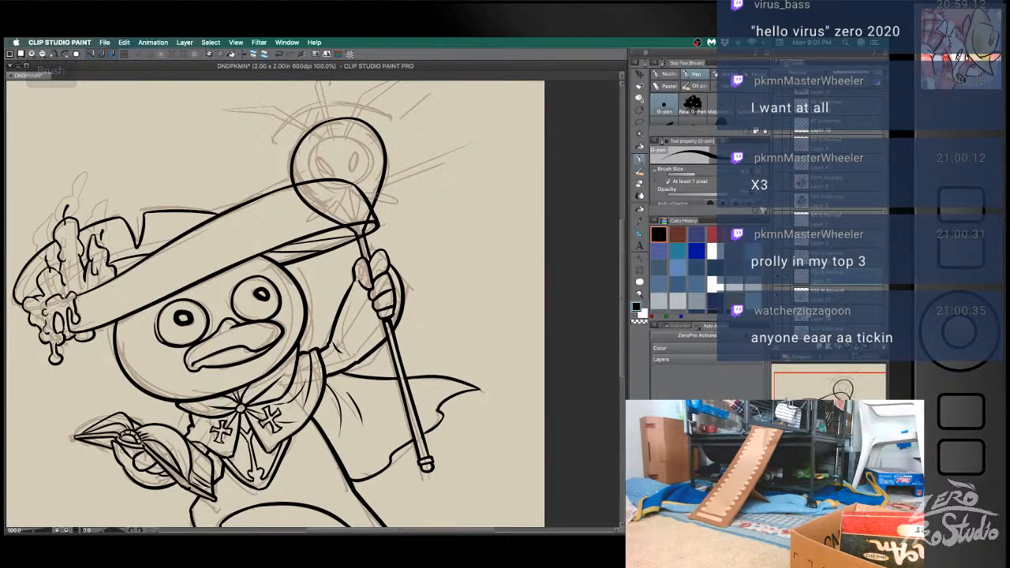
pyautogui.press('e')
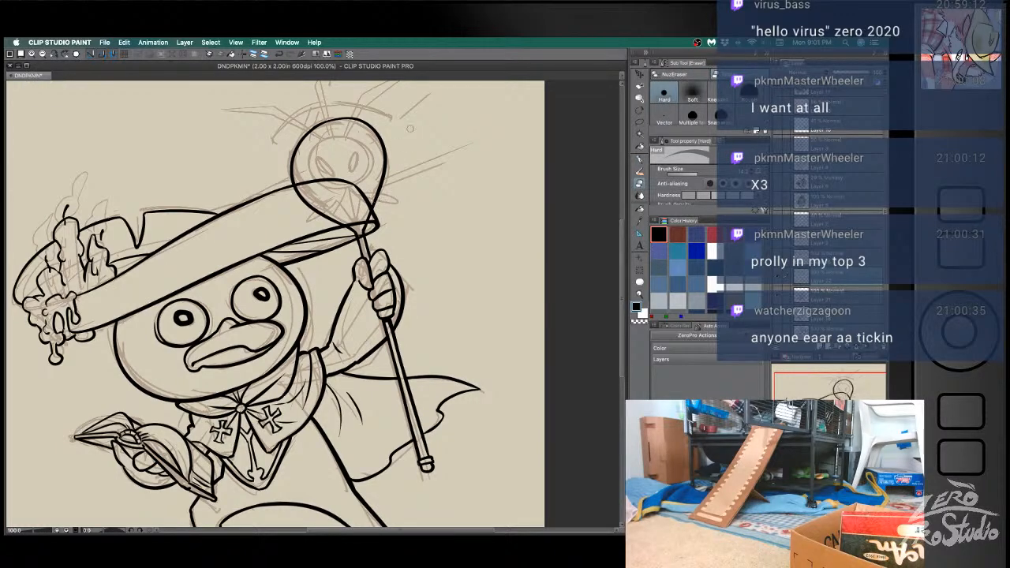
# - Ink the small pointed limb on the hat side of the staff's head, undoing uneven strokes
pyautogui.press('h')
pyautogui.moveTo(447, 132); pyautogui.dragTo(396, 182)
pyautogui.press('p')
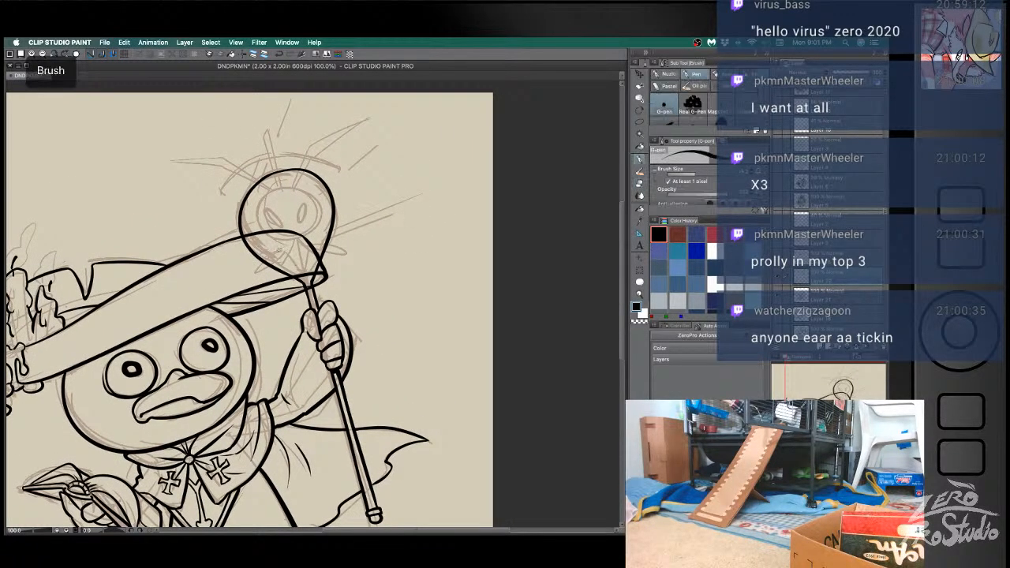
pyautogui.moveTo(280, 251); pyautogui.dragTo(255, 278)
pyautogui.press('super+z')
pyautogui.press('super+z')
pyautogui.press('super+z')
# - Ink the matching pointed limb on the outer side of the staff's head, undoing uneven strokes
pyautogui.press('super+z')
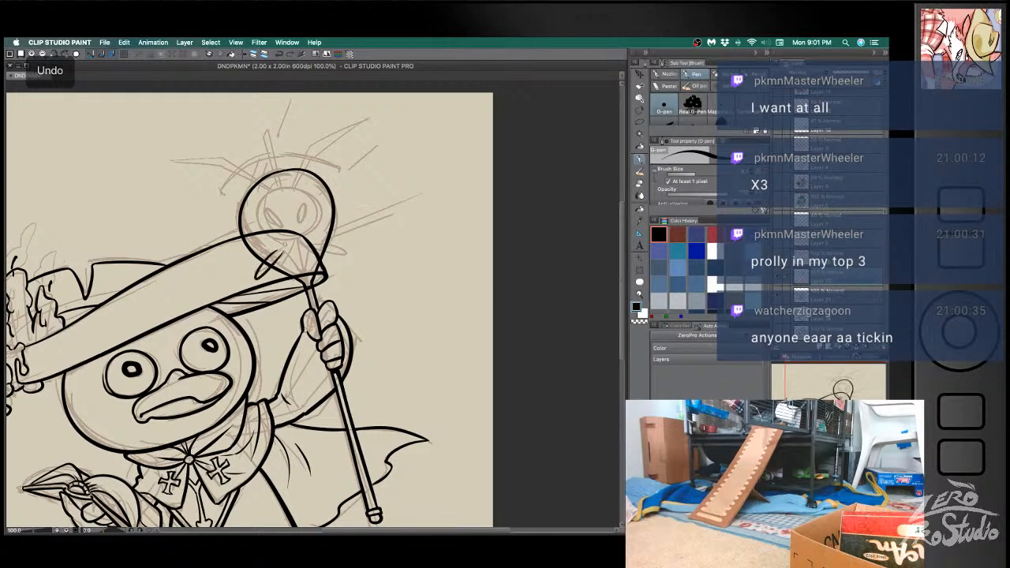
pyautogui.moveTo(317, 243)
pyautogui.mouseDown()
pyautogui.moveTo(370, 256)
pyautogui.moveTo(325, 250)
pyautogui.mouseUp()
pyautogui.press('super+z')
pyautogui.press('super+z')
pyautogui.press('super+z')
# - Erase the overlapping line ends where the small limbs meet the staff's head, undoing unwanted corrections
pyautogui.press('e')
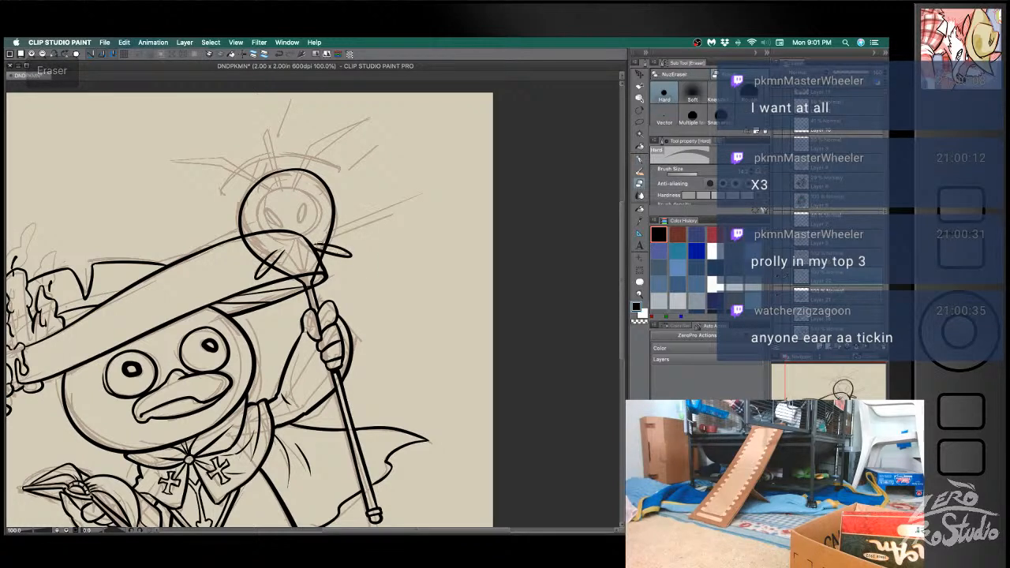
pyautogui.press('b')
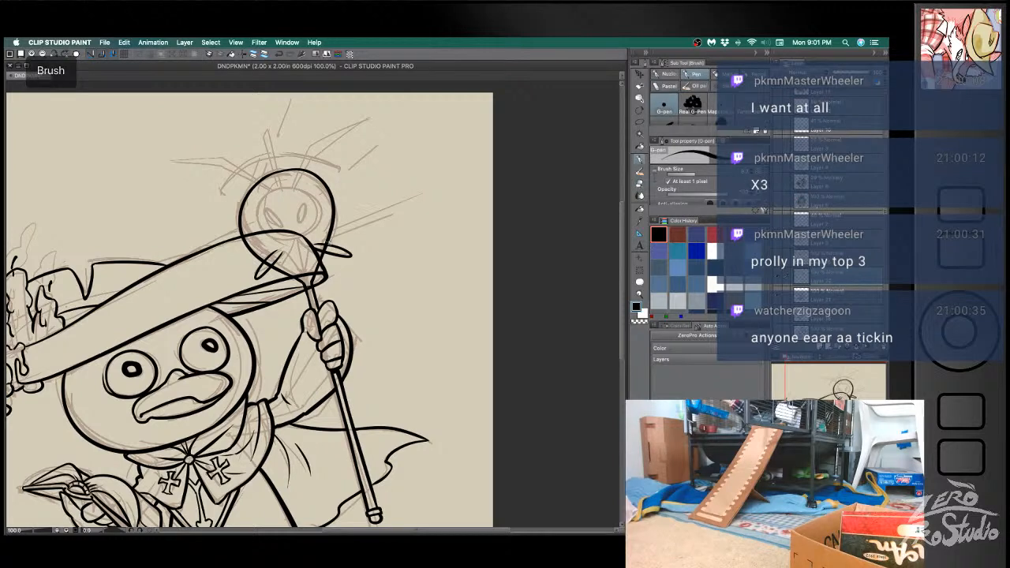
pyautogui.press('e')
pyautogui.press('super+z')
pyautogui.press('e')
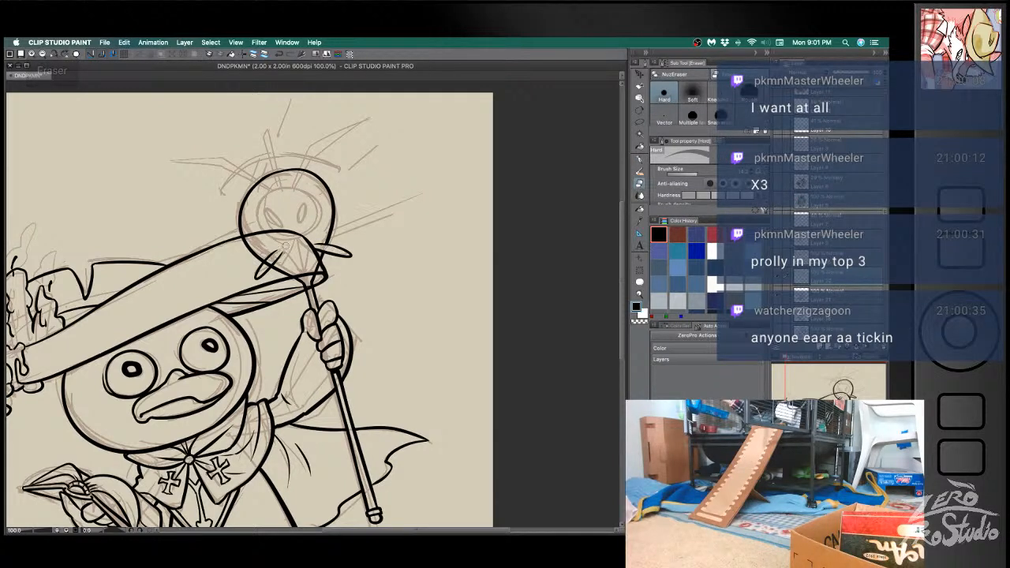
pyautogui.press('super+z')
pyautogui.press('super+z')
pyautogui.press('b')
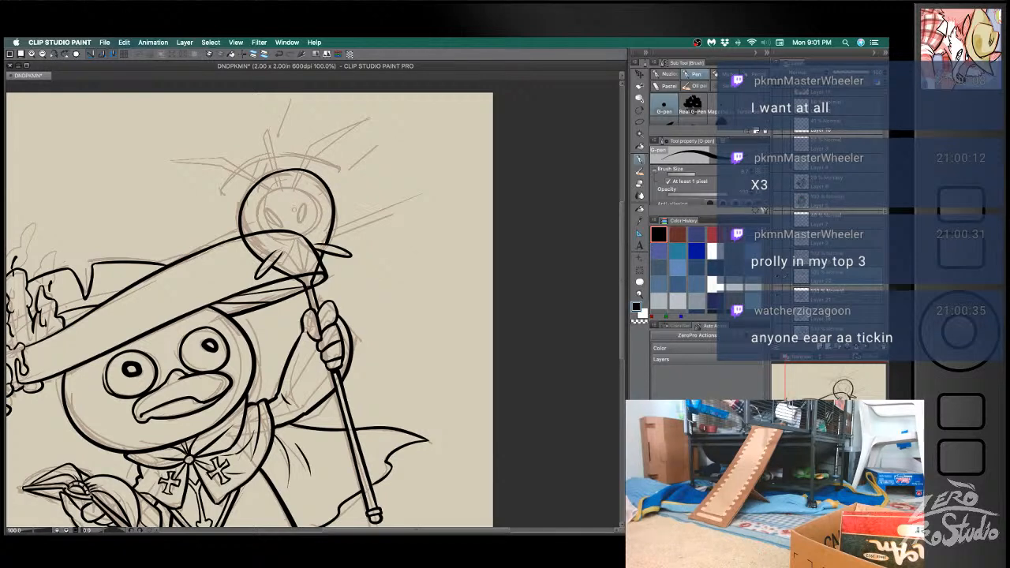
# - Ink the inner circle of the face inside the staff's rounded head, undoing uneven strokes
pyautogui.press('b')
pyautogui.moveTo(282, 241)
pyautogui.mouseDown()
pyautogui.moveTo(289, 185)
pyautogui.moveTo(265, 235)
pyautogui.moveTo(273, 246)
pyautogui.moveTo(289, 183)
pyautogui.mouseUp()
pyautogui.press('super+z')
pyautogui.press('super+z')
pyautogui.press('super+z')
pyautogui.moveTo(275, 251)
pyautogui.mouseDown()
pyautogui.moveTo(263, 235)
pyautogui.moveTo(319, 237)
pyautogui.moveTo(314, 214)
pyautogui.moveTo(310, 243)
pyautogui.moveTo(288, 243)
pyautogui.moveTo(319, 237)
pyautogui.moveTo(311, 236)
pyautogui.mouseUp()
pyautogui.press('super+z')
pyautogui.press('super+z')
pyautogui.press('super+z')
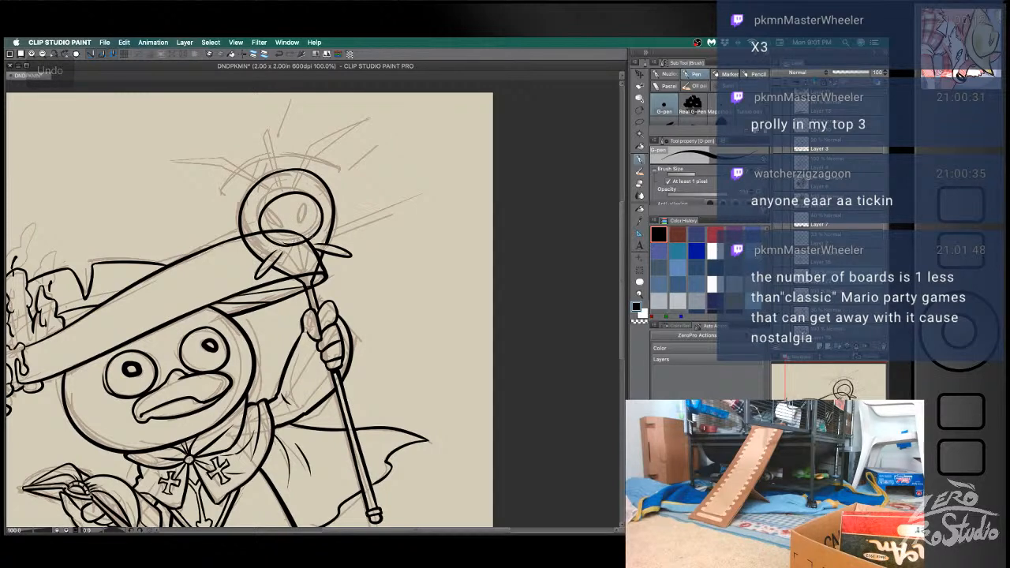
# - Ink the two slanted oval eyes inside the staff head's inner circle, undoing misplaced strokes
pyautogui.press('e')
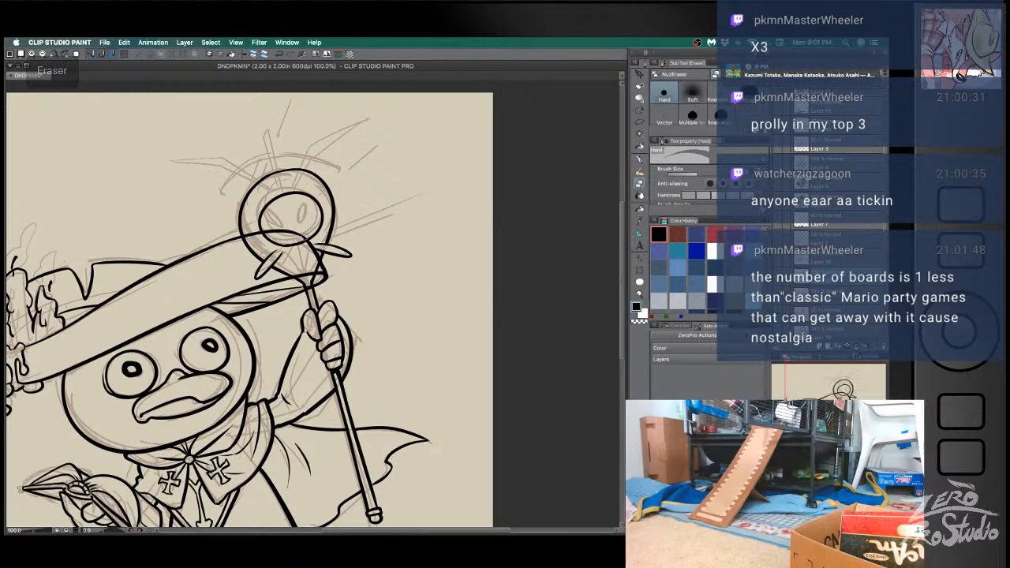
pyautogui.press('b')
pyautogui.moveTo(276, 242)
pyautogui.mouseDown()
pyautogui.moveTo(305, 239)
pyautogui.moveTo(281, 229)
pyautogui.moveTo(304, 213)
pyautogui.moveTo(306, 224)
pyautogui.mouseUp()
pyautogui.press('super+z')
pyautogui.press('e')
pyautogui.press('b')
pyautogui.press('super+z')
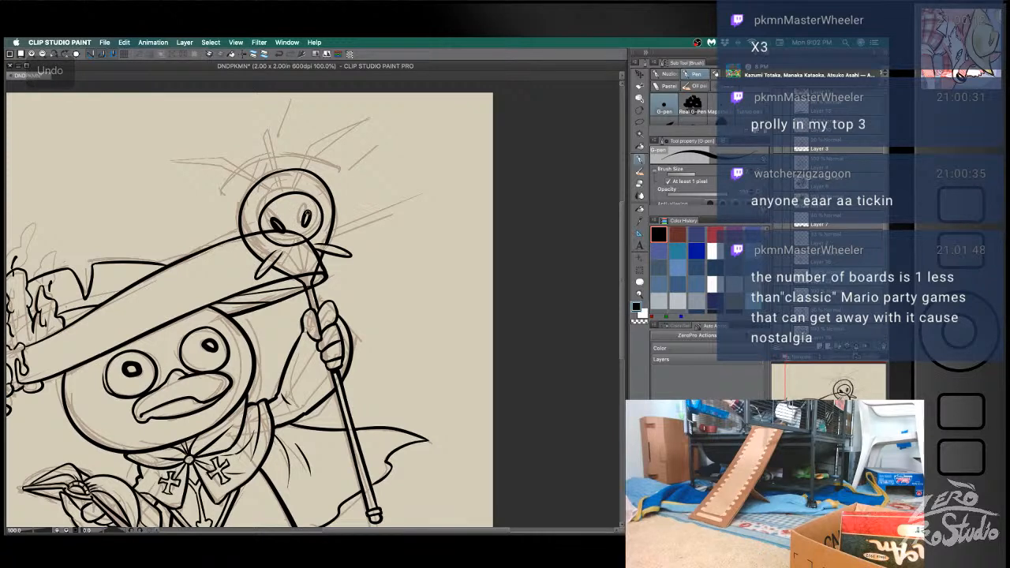
pyautogui.press('super+z')
pyautogui.press('super+z')
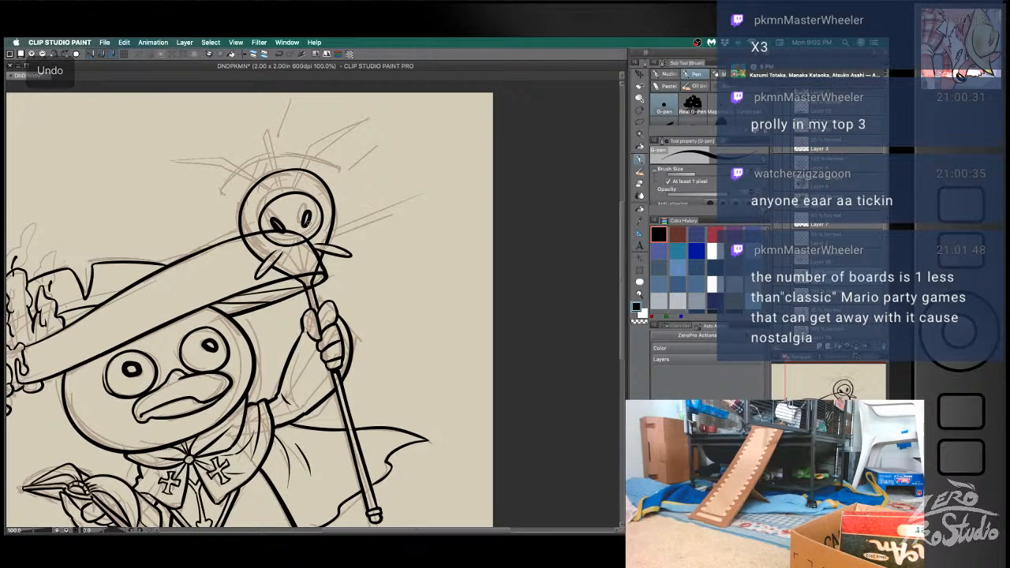
pyautogui.moveTo(307, 210); pyautogui.dragTo(304, 223)
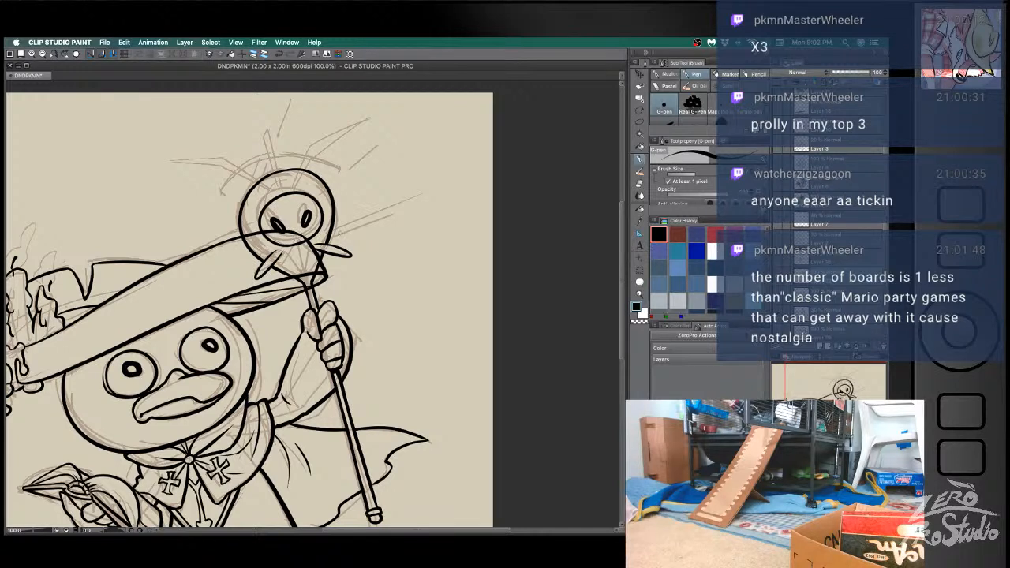
pyautogui.hotkey('ctrl', 'z')
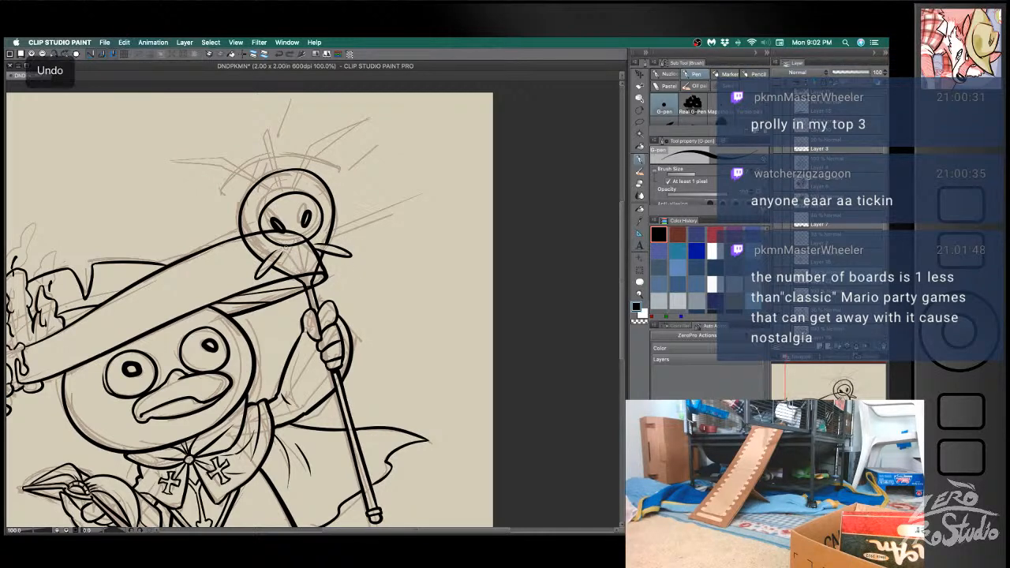
pyautogui.press('super+z')
# - Ink the converging lines from the staff head's face down to the shaft and trim their lower ends
pyautogui.moveTo(284, 245); pyautogui.dragTo(293, 275)
pyautogui.press('super+z')
pyautogui.moveTo(306, 239)
pyautogui.mouseDown()
pyautogui.moveTo(317, 271)
pyautogui.moveTo(294, 275)
pyautogui.mouseUp()
pyautogui.press('super+z')
pyautogui.press('super+z')
pyautogui.moveTo(305, 240); pyautogui.dragTo(317, 272)
pyautogui.press('e')
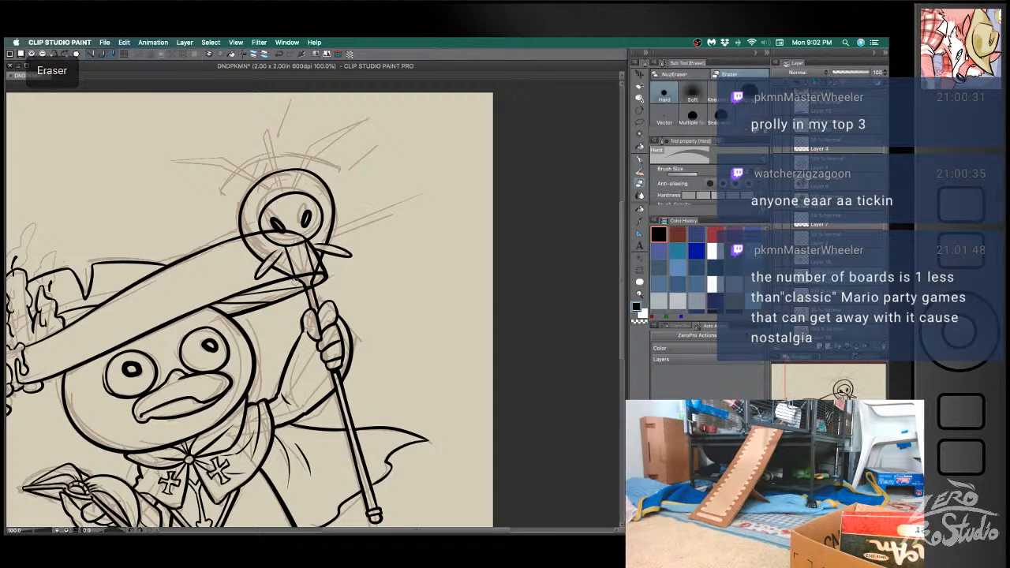
pyautogui.moveTo(294, 284); pyautogui.dragTo(298, 285)
# - Ink the short dividers across the staff head's ring and two lines for the base of the outer antenna
pyautogui.press('b')
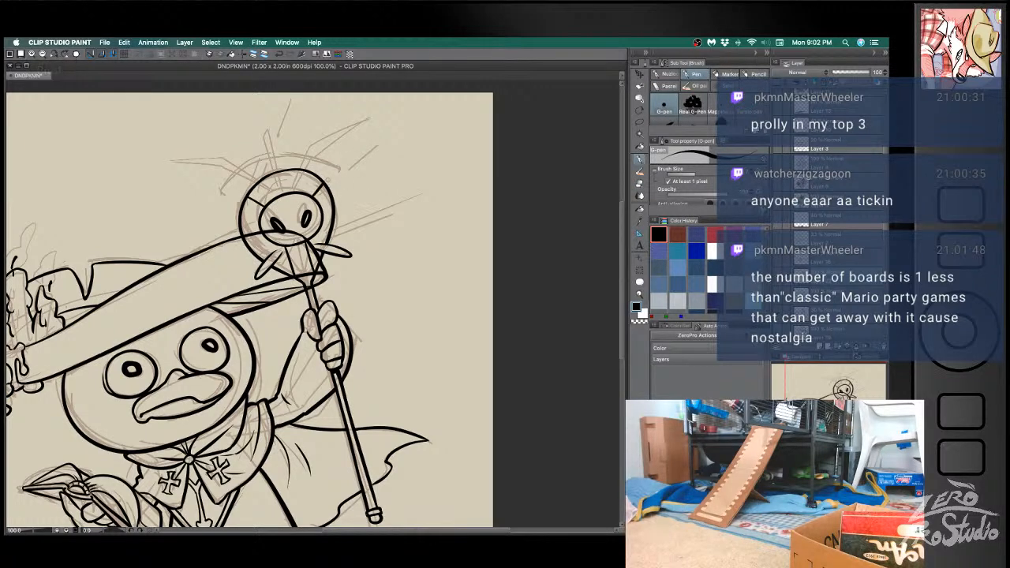
pyautogui.moveTo(295, 193); pyautogui.dragTo(306, 140)
pyautogui.moveTo(300, 192); pyautogui.dragTo(317, 147)
# - Trim the upper ends of the antenna's base lines with the eraser and save the document
pyautogui.press('e')
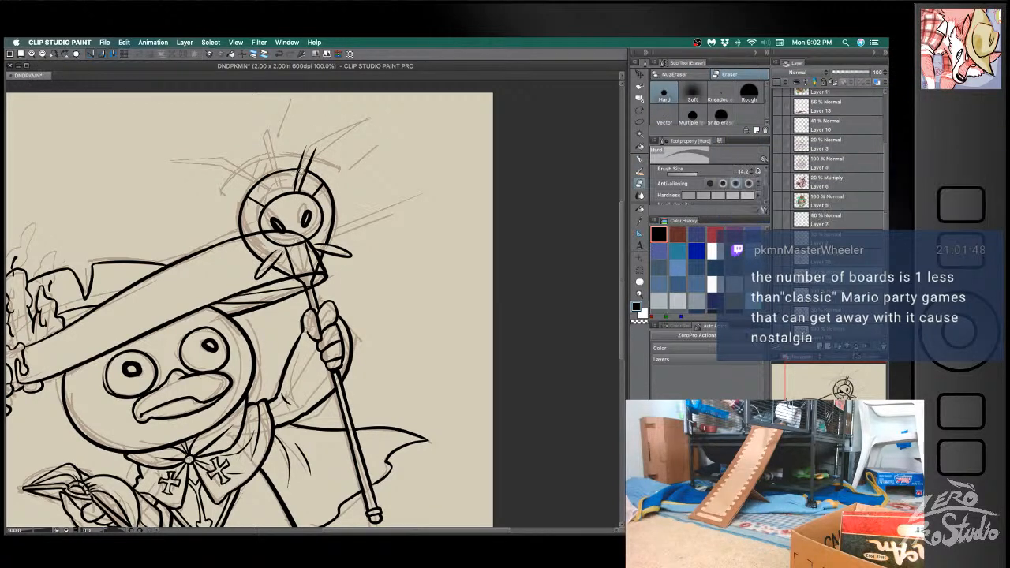
pyautogui.moveTo(317, 142); pyautogui.dragTo(312, 154)
pyautogui.press('e')
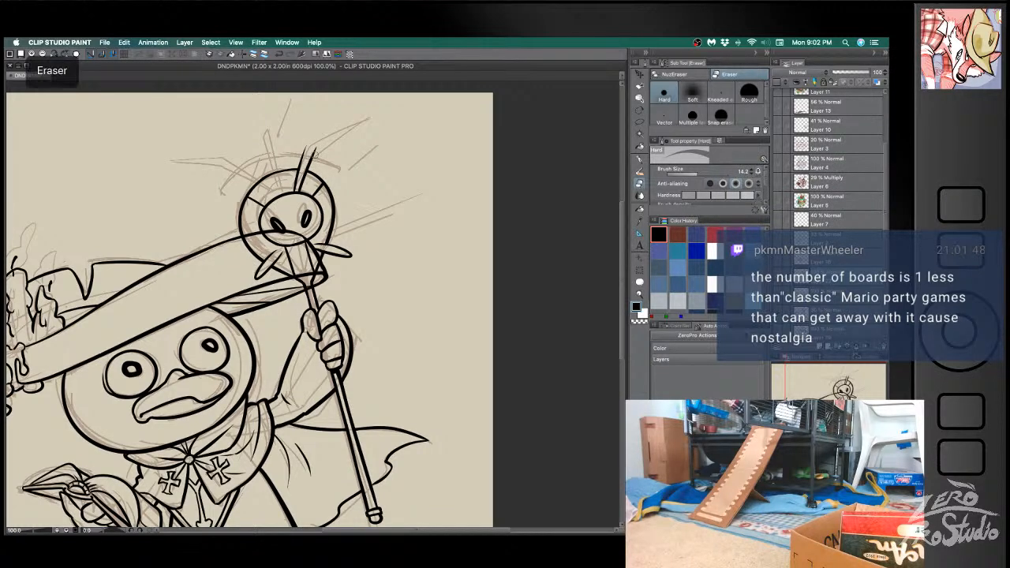
pyautogui.press('e')
pyautogui.moveTo(317, 146); pyautogui.dragTo(312, 153)
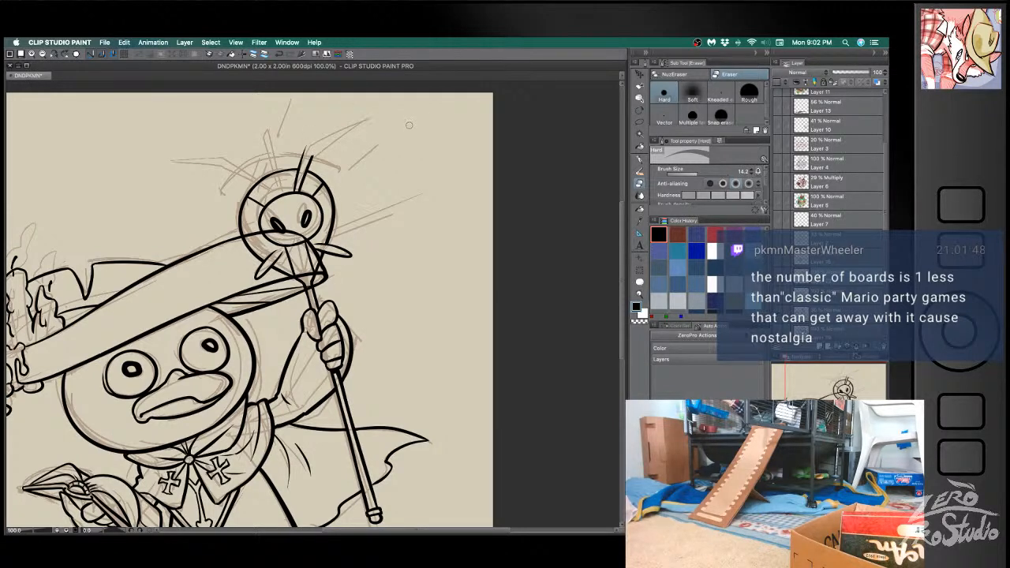
pyautogui.press('super+s')
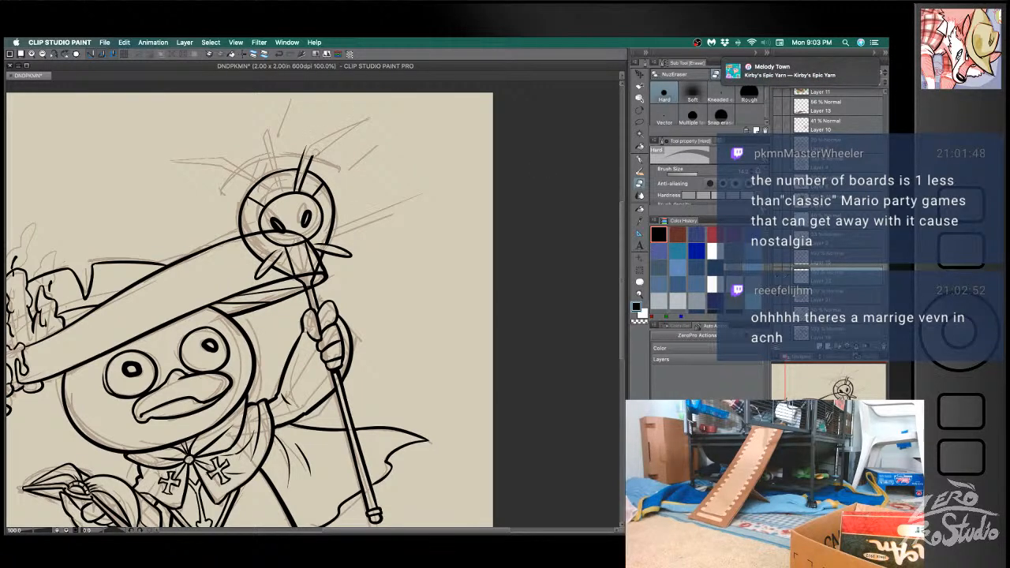
# - Ink the outer antenna's bent upper part tapering to a point along the sketch, undoing uneven strokes
pyautogui.press('p')
pyautogui.press('super+z')
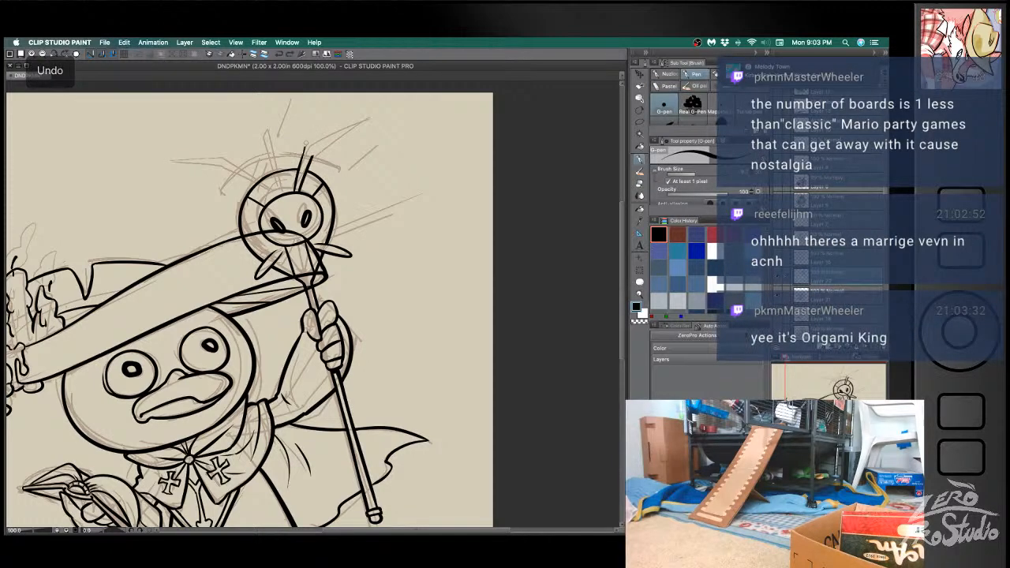
pyautogui.press('super+z')
pyautogui.moveTo(296, 189); pyautogui.dragTo(308, 143)
pyautogui.press('super+z')
pyautogui.moveTo(297, 190)
pyautogui.mouseDown()
pyautogui.moveTo(306, 142)
pyautogui.moveTo(371, 118)
pyautogui.mouseUp()
pyautogui.press('super+z')
pyautogui.press('super+z')
pyautogui.moveTo(306, 146)
pyautogui.mouseDown()
pyautogui.moveTo(369, 119)
pyautogui.moveTo(311, 160)
pyautogui.moveTo(368, 118)
pyautogui.mouseUp()
pyautogui.press('super+z')
pyautogui.press('super+z')
pyautogui.moveTo(311, 159); pyautogui.dragTo(368, 118)
pyautogui.press('super+z')
pyautogui.press('super+z')
pyautogui.press('e')
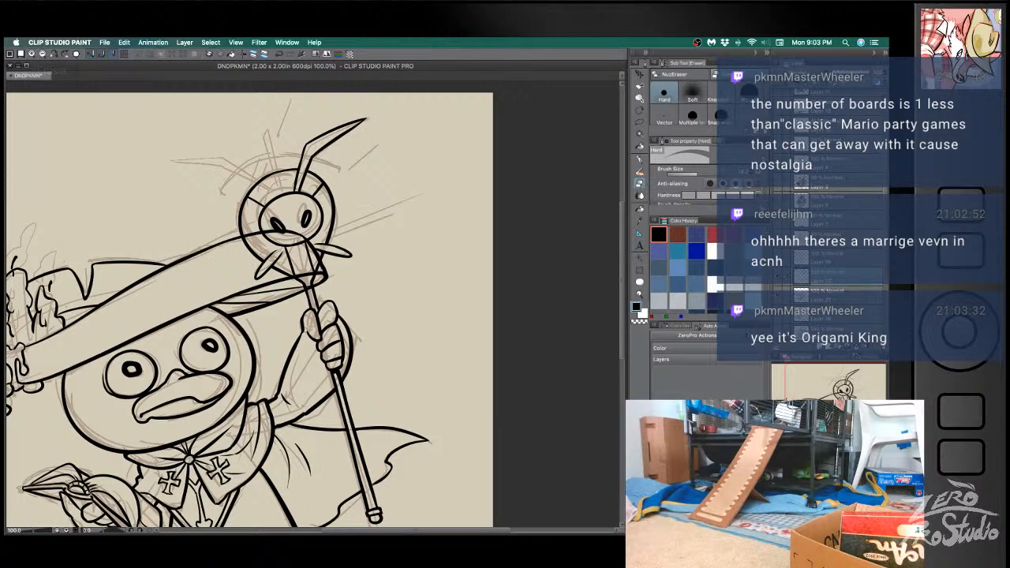
# - Ink the two base lines of the antenna on the hat side of the staff head, undoing uneven strokes
pyautogui.press('b')
pyautogui.hotkey('ctrl', 'z')
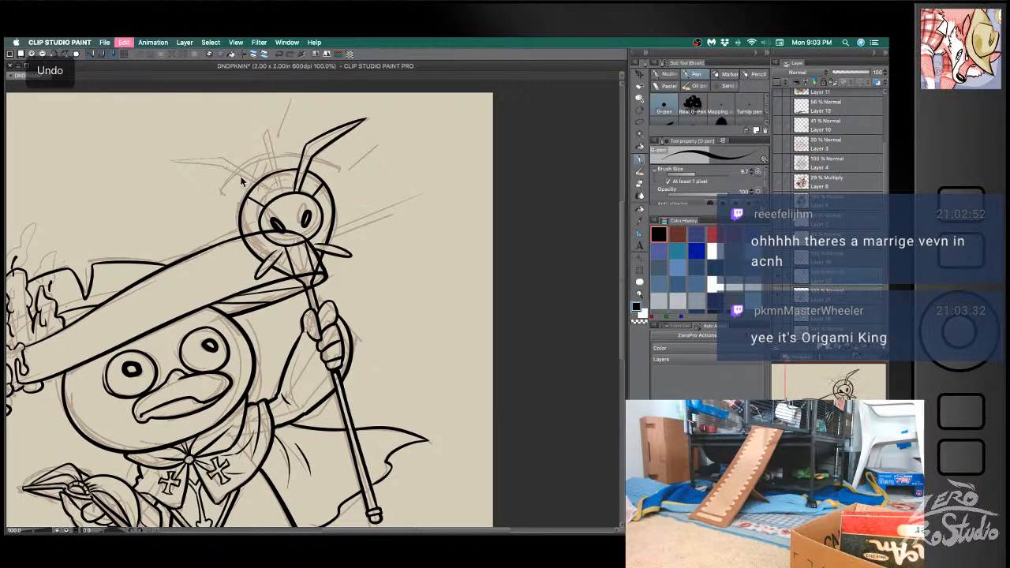
pyautogui.hotkey('ctrl', 'z')
pyautogui.moveTo(233, 156); pyautogui.dragTo(262, 187)
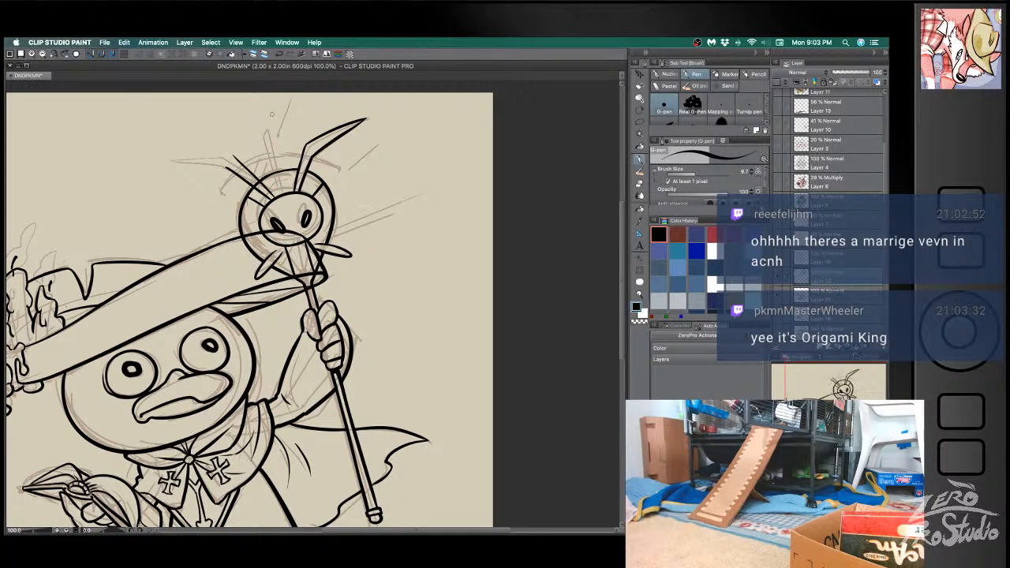
pyautogui.press('e')
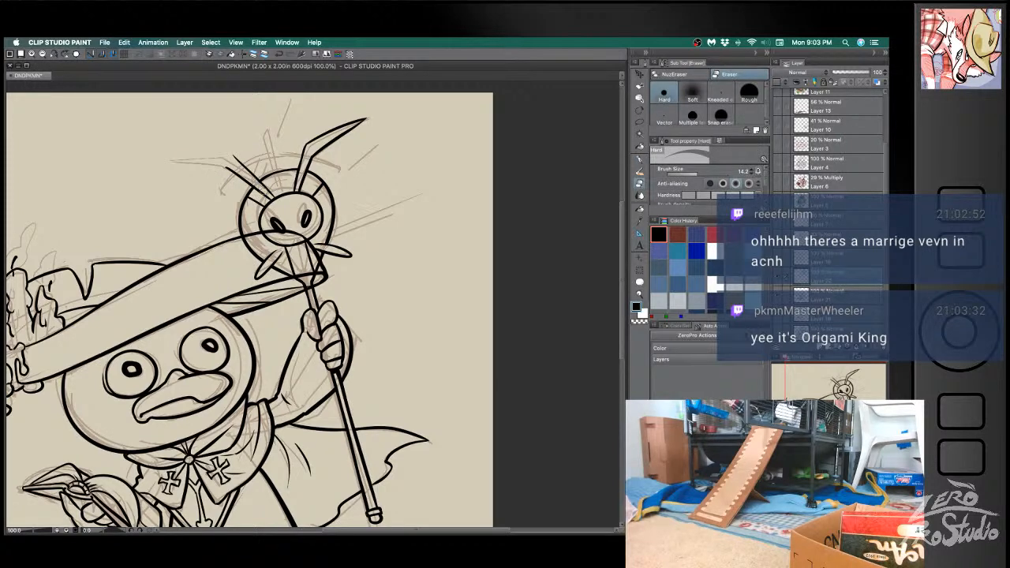
pyautogui.press('b')
pyautogui.hotkey('ctrl', 'z')
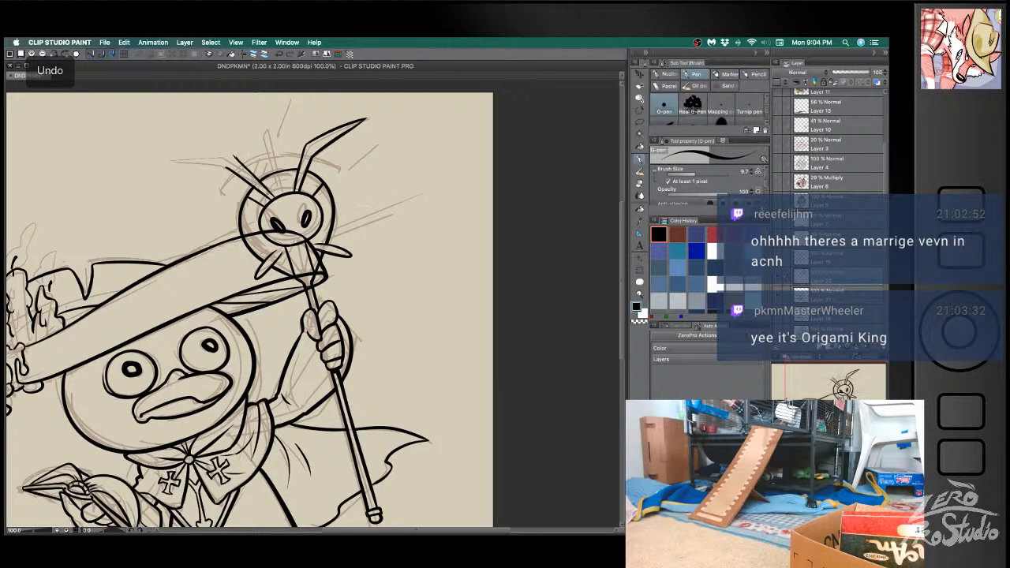
pyautogui.hotkey('ctrl', 'z')
pyautogui.hotkey('ctrl', 'z')
pyautogui.hotkey('ctrl', 'z')
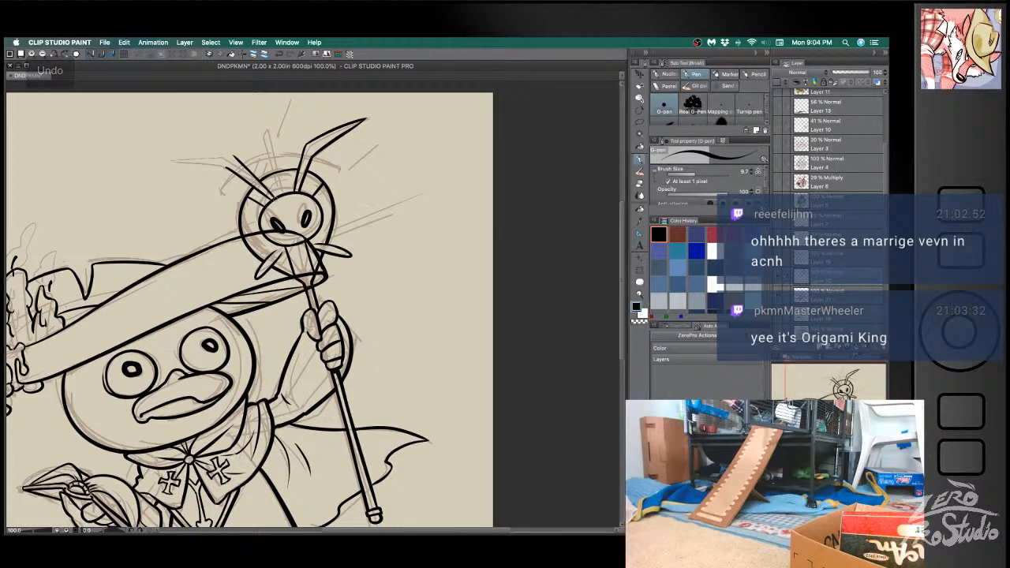
# - Ink the upper edge of the hat-side antenna from its bend out to the tip, undoing uneven attempts
pyautogui.hotkey('ctrl', 'z')
pyautogui.press('b')
pyautogui.moveTo(231, 156); pyautogui.dragTo(167, 167)
pyautogui.press('super+z')
pyautogui.moveTo(231, 155); pyautogui.dragTo(168, 162)
pyautogui.press('super+z')
pyautogui.moveTo(231, 156); pyautogui.dragTo(168, 161)
pyautogui.press('super+z')
pyautogui.moveTo(232, 156); pyautogui.dragTo(168, 160)
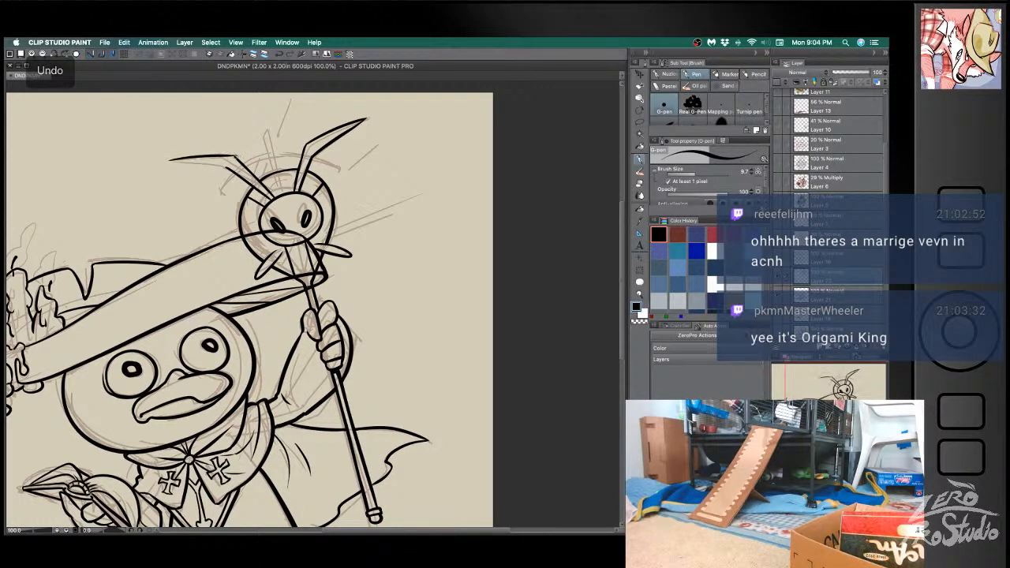
# - Ink the lower edge of the hat-side antenna from the pointed tip back to the bend
pyautogui.press('e')
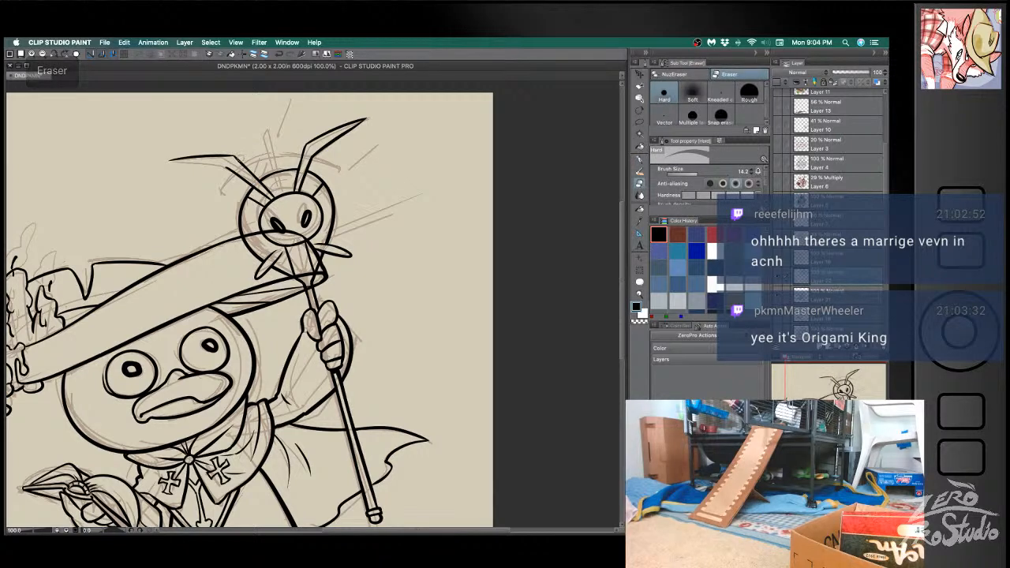
pyautogui.press('b')
pyautogui.press('super+z')
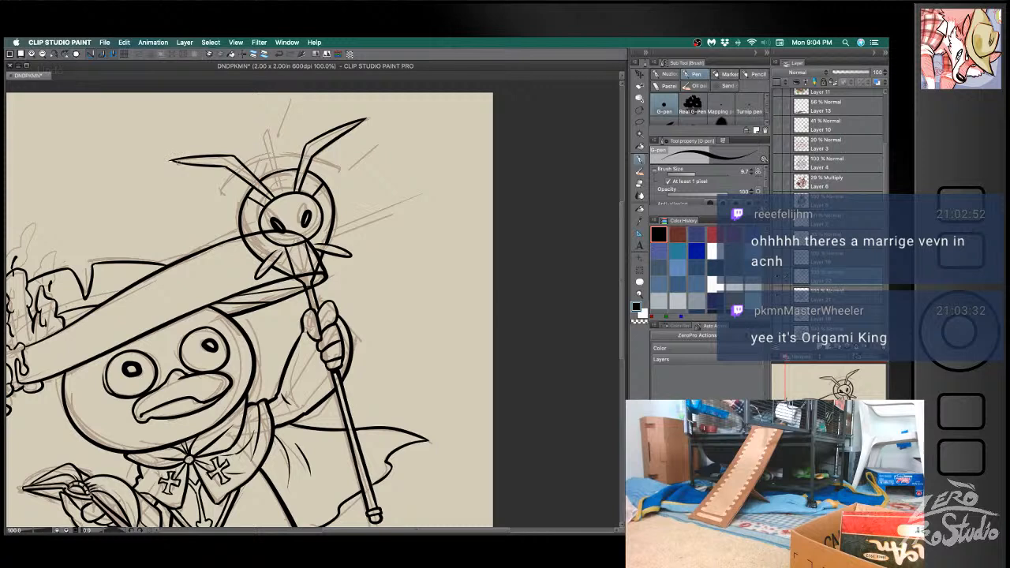
pyautogui.press('super+z')
pyautogui.press('super+z')
pyautogui.moveTo(172, 161); pyautogui.dragTo(229, 167)
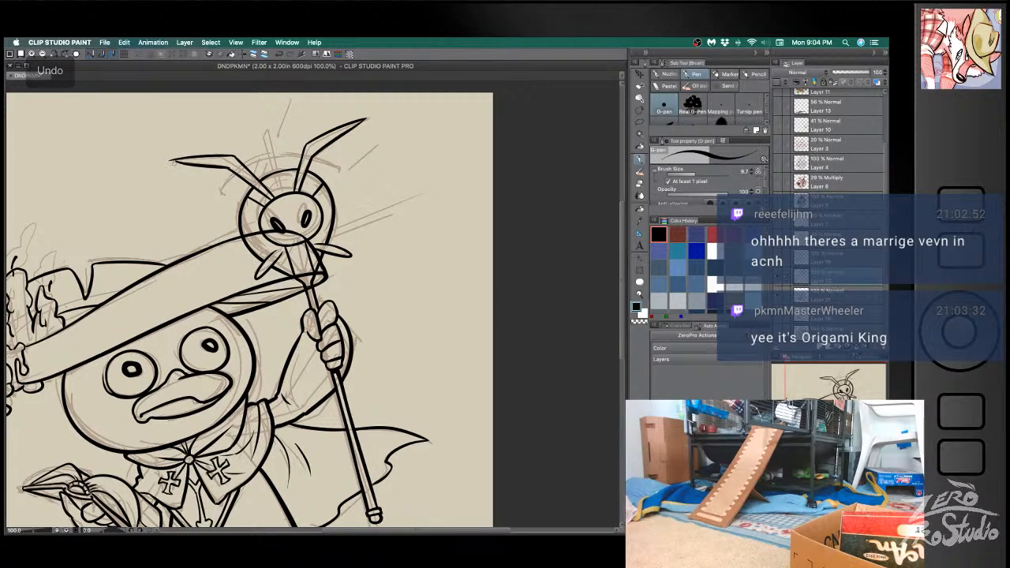
# - Clean up the hat-side antenna's lower edge with eraser and pen, undoing strokes that miss the outline
pyautogui.press('e')
pyautogui.press('b')
pyautogui.press('e')
pyautogui.hotkey('ctrl', 'z')
pyautogui.hotkey('ctrl', 'z')
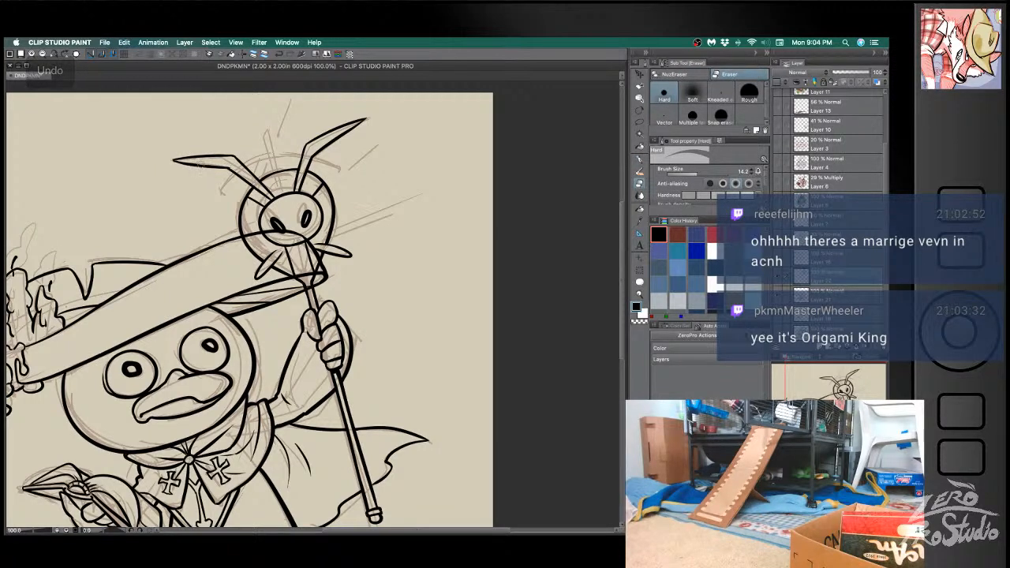
pyautogui.press('b')
pyautogui.hotkey('ctrl', 'z')
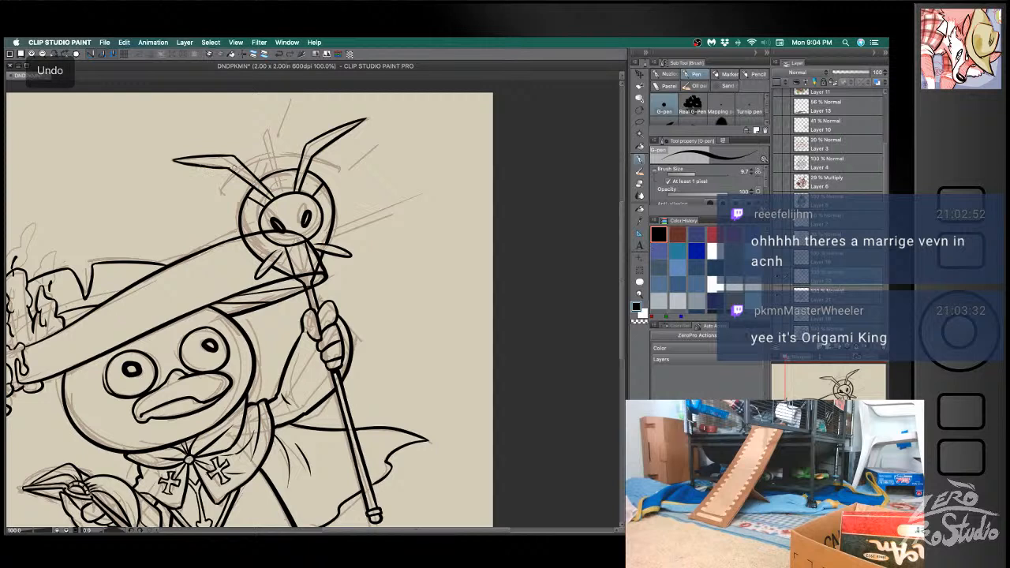
pyautogui.hotkey('ctrl', 'z')
pyautogui.moveTo(202, 167); pyautogui.dragTo(230, 168)
pyautogui.hotkey('ctrl', 'z')
pyautogui.hotkey('ctrl', 'z')
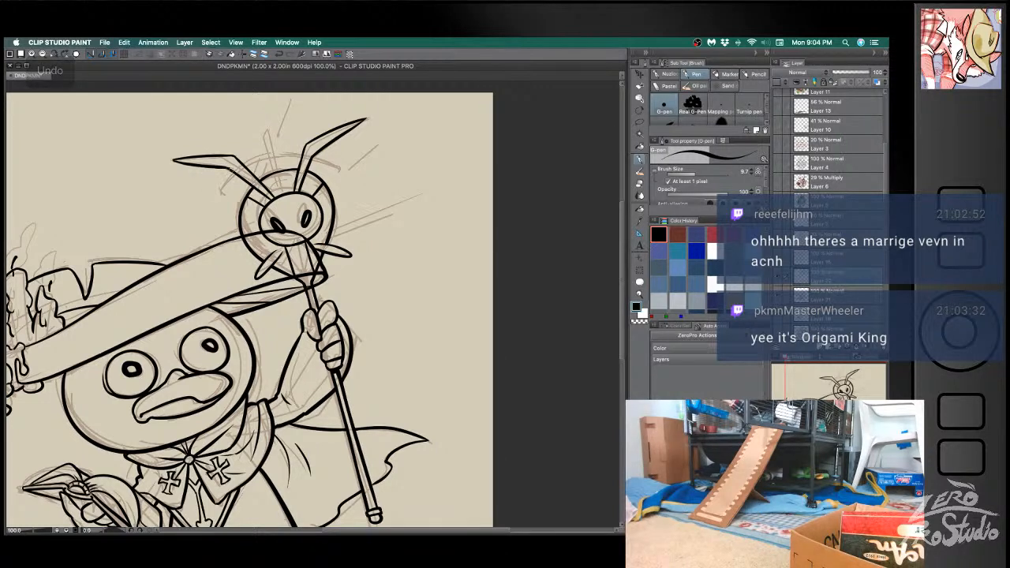
# - Sharpen the hat-side antenna's pointed tip with pen and eraser touch-ups, undoing unwanted marks
pyautogui.press('e')
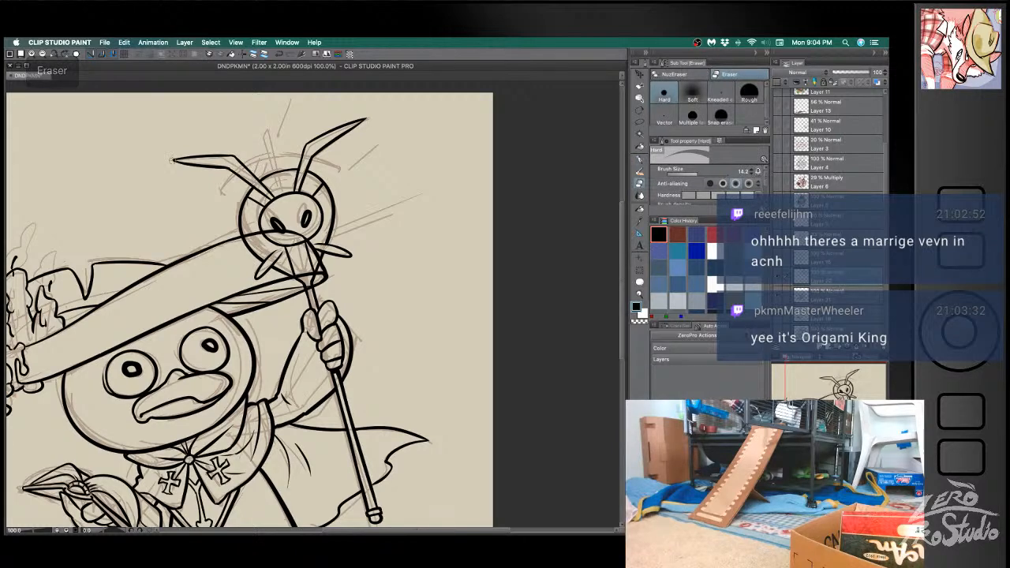
pyautogui.press('b')
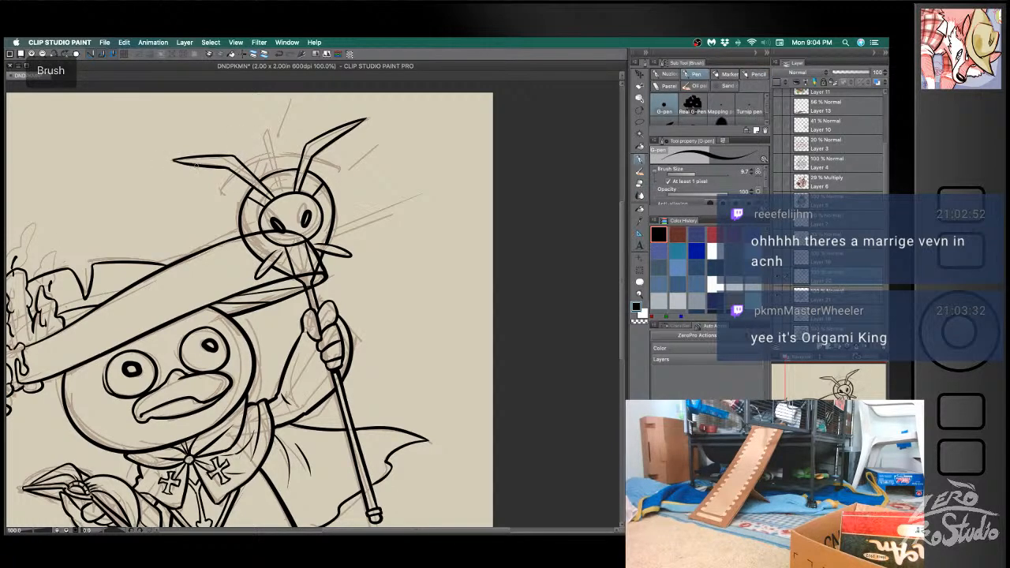
pyautogui.hotkey('ctrl', 'z')
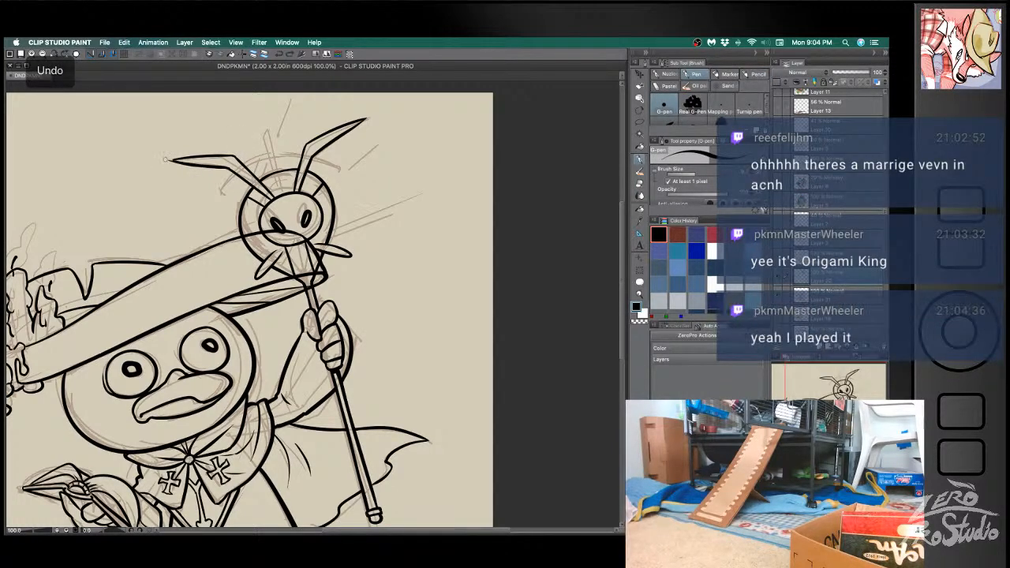
pyautogui.hotkey('ctrl', 'z')
pyautogui.moveTo(191, 164); pyautogui.dragTo(169, 159)
pyautogui.hotkey('ctrl', 'z')
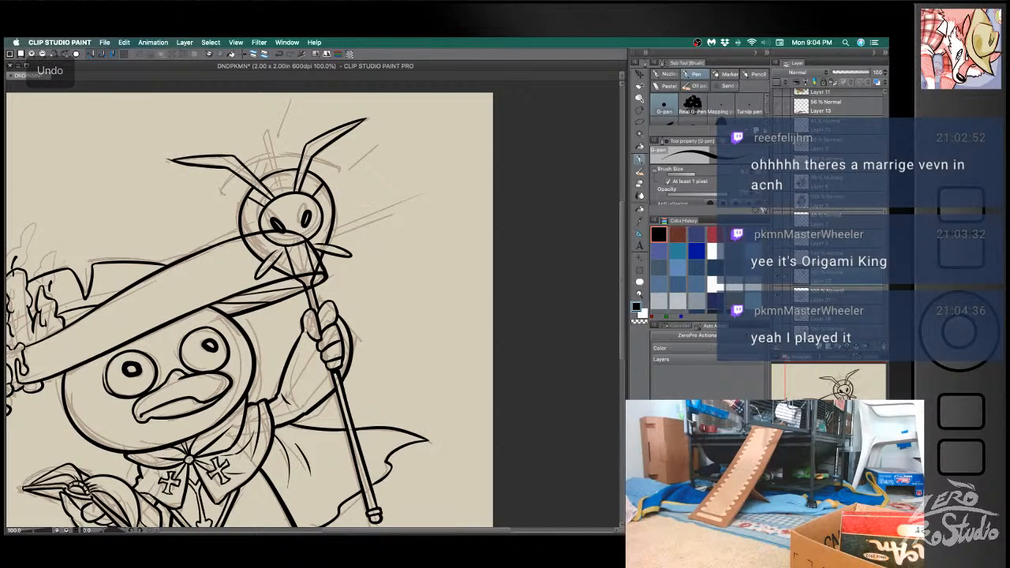
pyautogui.press('e')
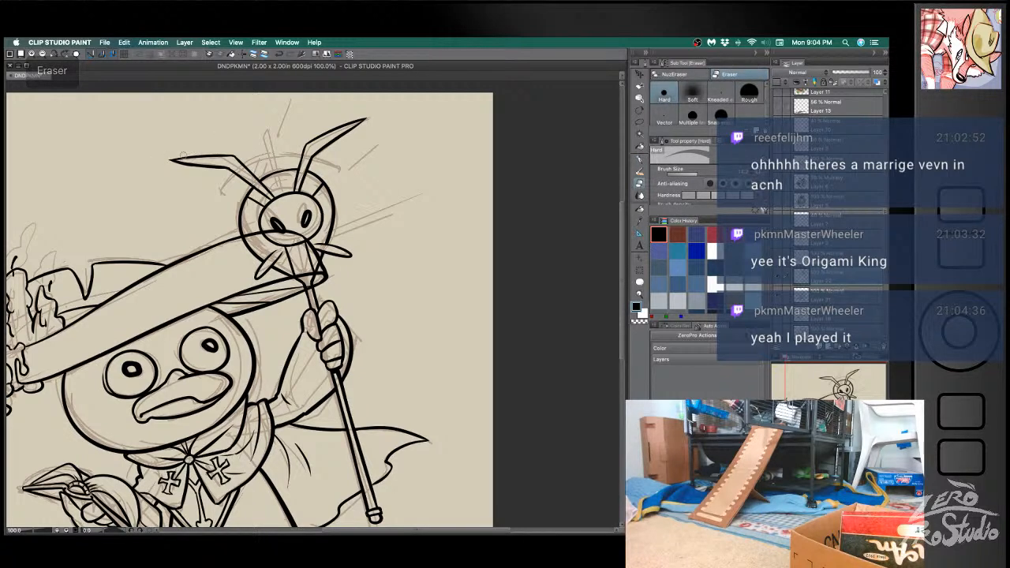
pyautogui.moveTo(160, 160); pyautogui.dragTo(226, 169)
pyautogui.hotkey('ctrl', 'z')
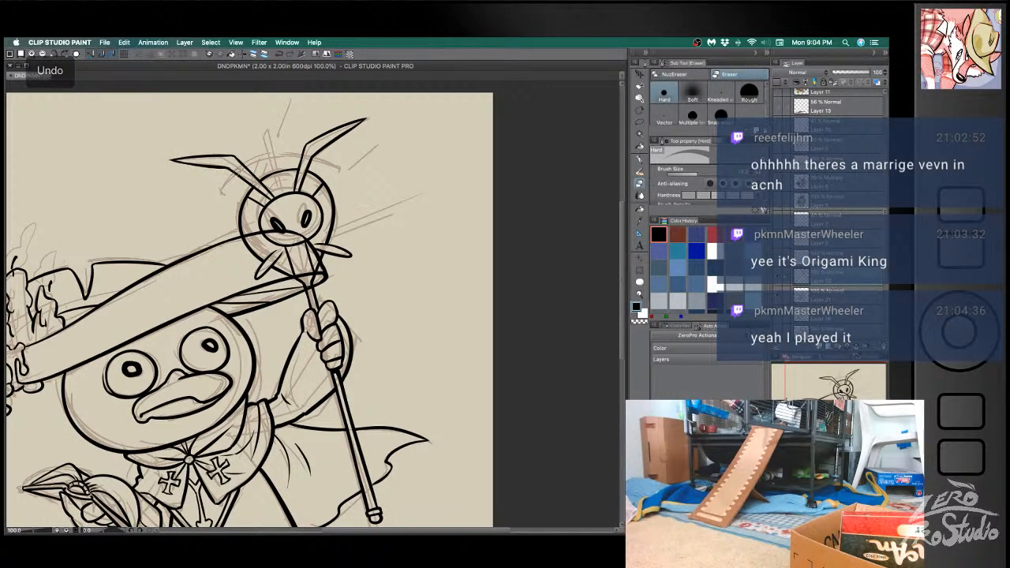
pyautogui.press('p')
pyautogui.hotkey('ctrl', 'z')
pyautogui.hotkey('ctrl', 'z')
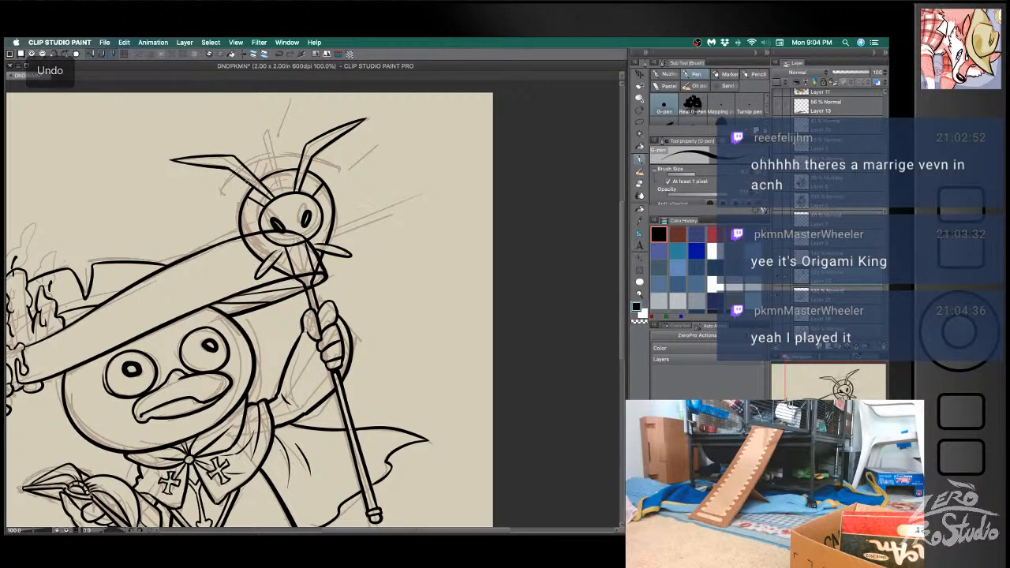
pyautogui.press('p')
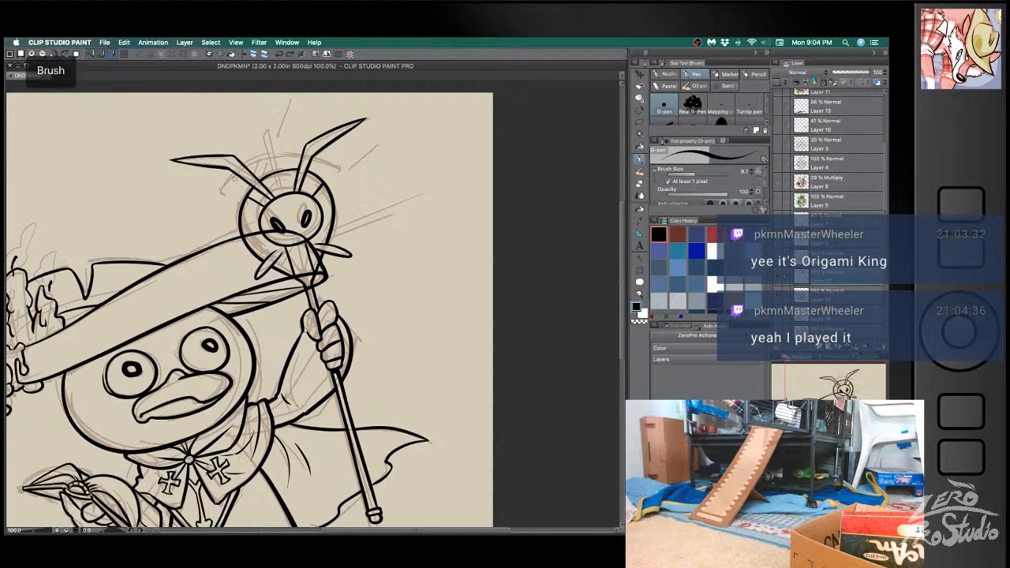
pyautogui.hotkey('ctrl', 'z')
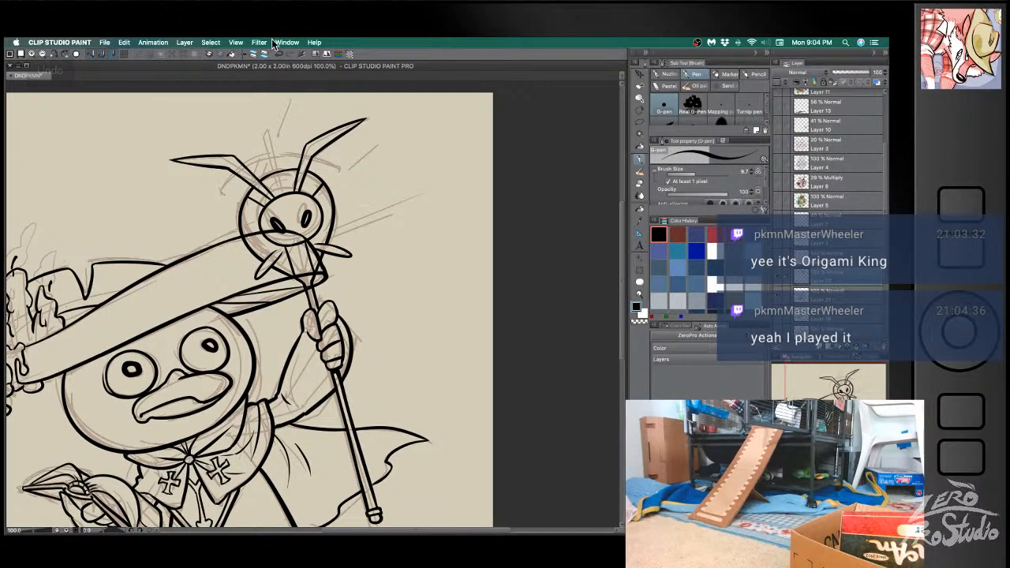
# - Ink the two sides and rounded top of the central spike between the antennae, redrawing uneven lines
pyautogui.press('p')
pyautogui.moveTo(281, 194); pyautogui.dragTo(264, 135)
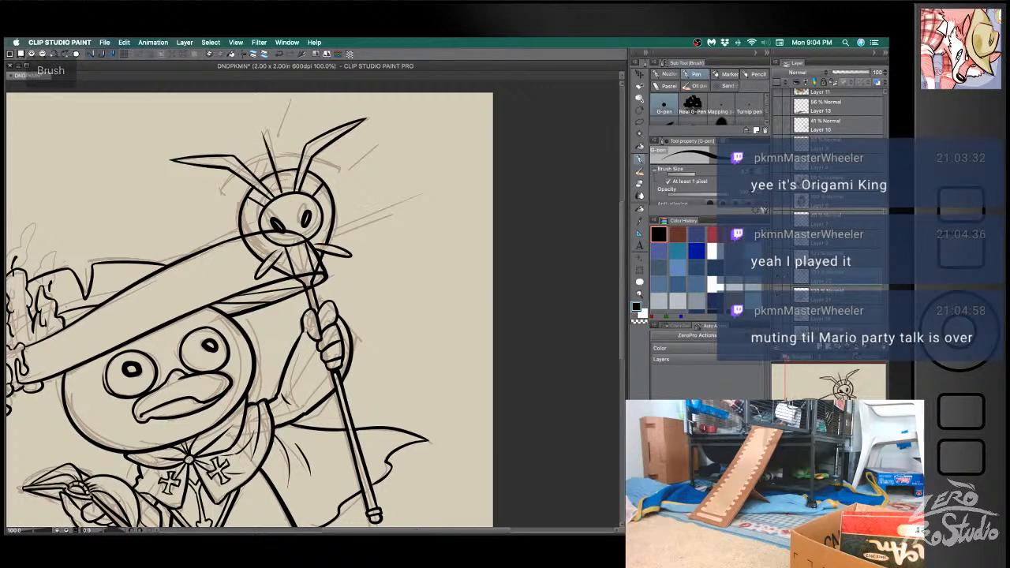
pyautogui.hotkey('ctrl', 'z')
pyautogui.moveTo(281, 194); pyautogui.dragTo(259, 136)
pyautogui.moveTo(286, 195); pyautogui.dragTo(273, 138)
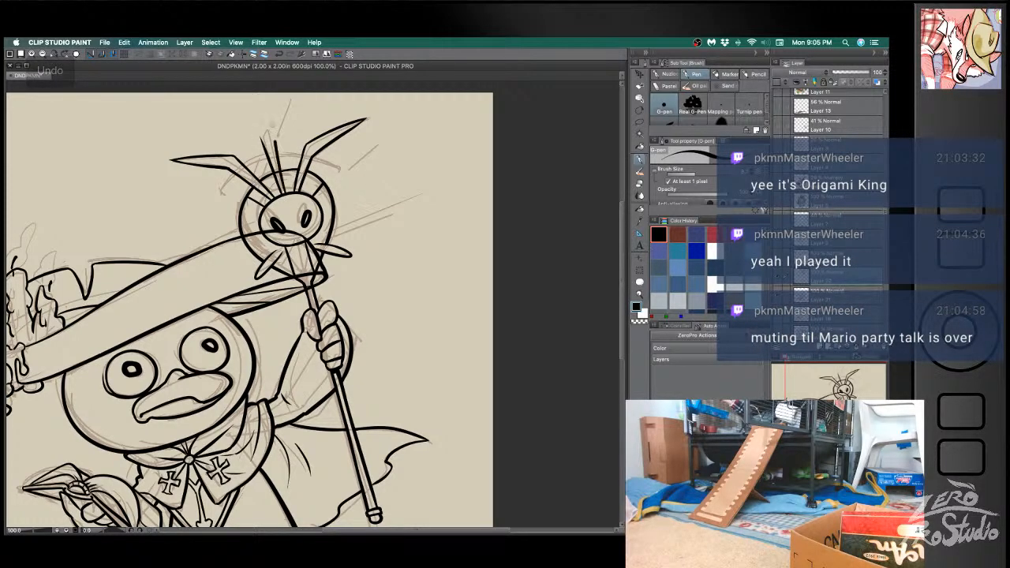
pyautogui.press('super+z')
pyautogui.moveTo(287, 194); pyautogui.dragTo(271, 134)
pyautogui.press('super+z')
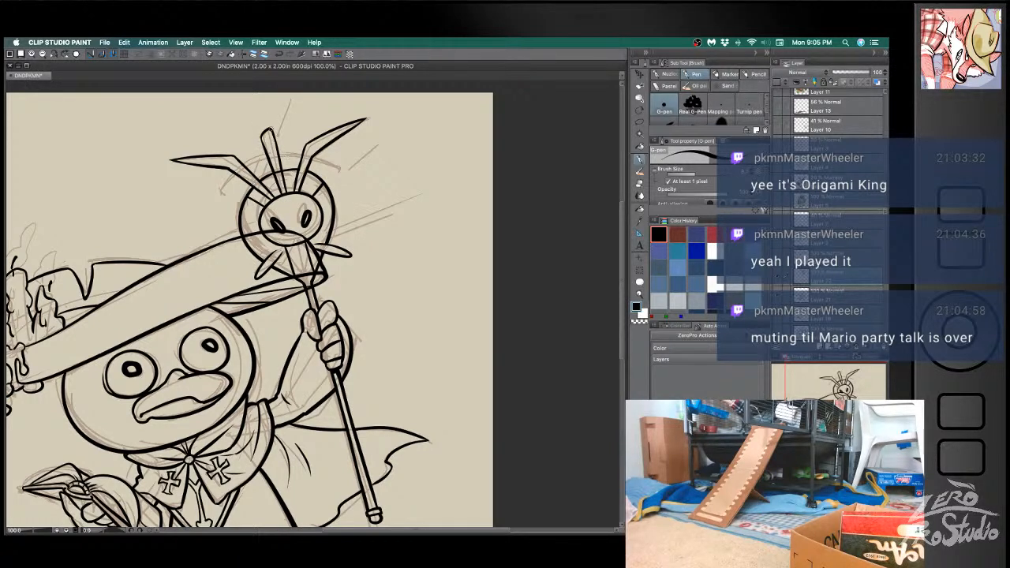
pyautogui.press('super+z')
# - Touch up the central spike with eraser and pen, save the document, and undo the stray mark beside the drawing
pyautogui.press('e')
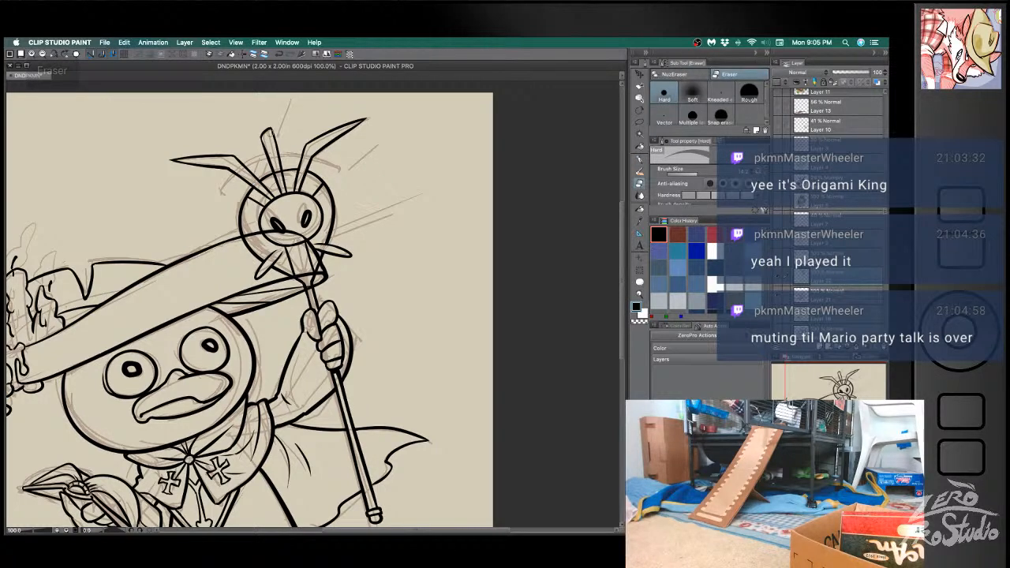
pyautogui.press('b')
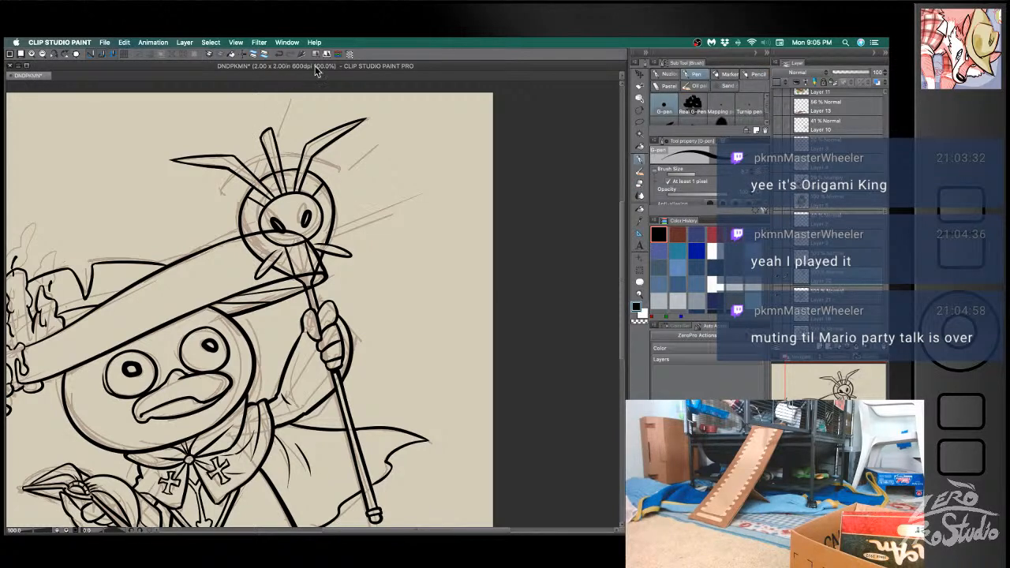
pyautogui.press('e')
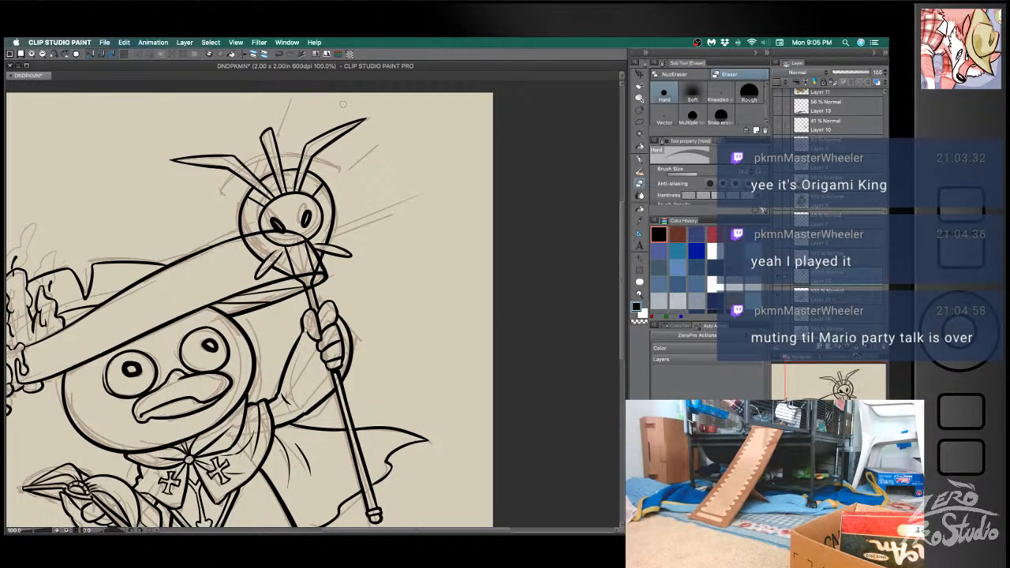
pyautogui.press('b')
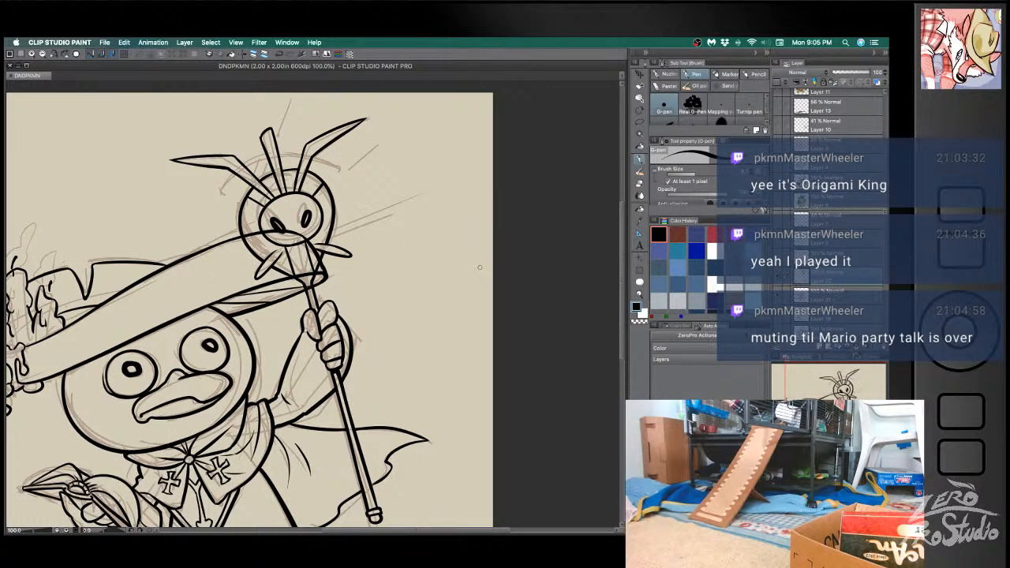
pyautogui.click(506, 222)
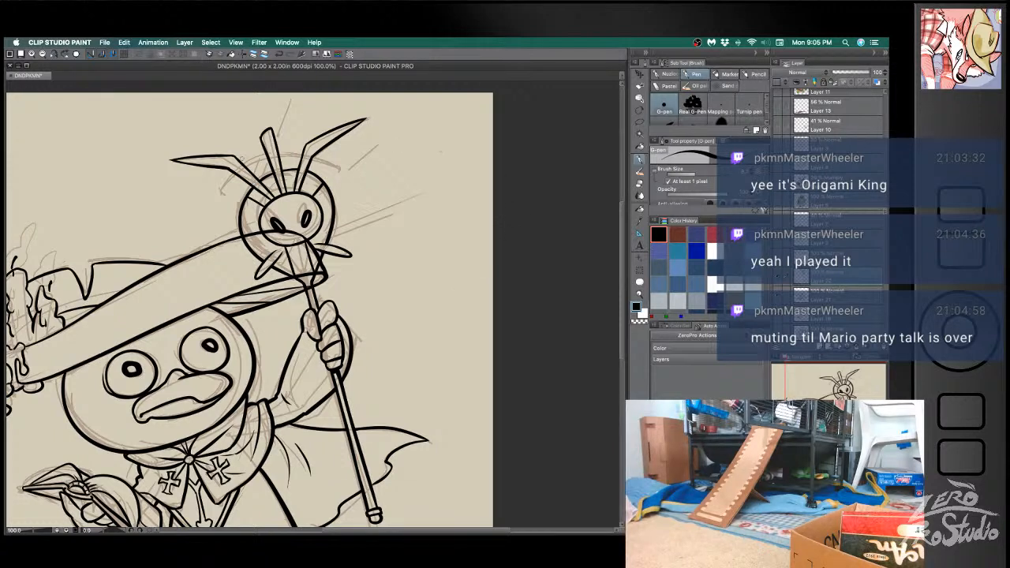
pyautogui.press('b')
pyautogui.press('super+z')
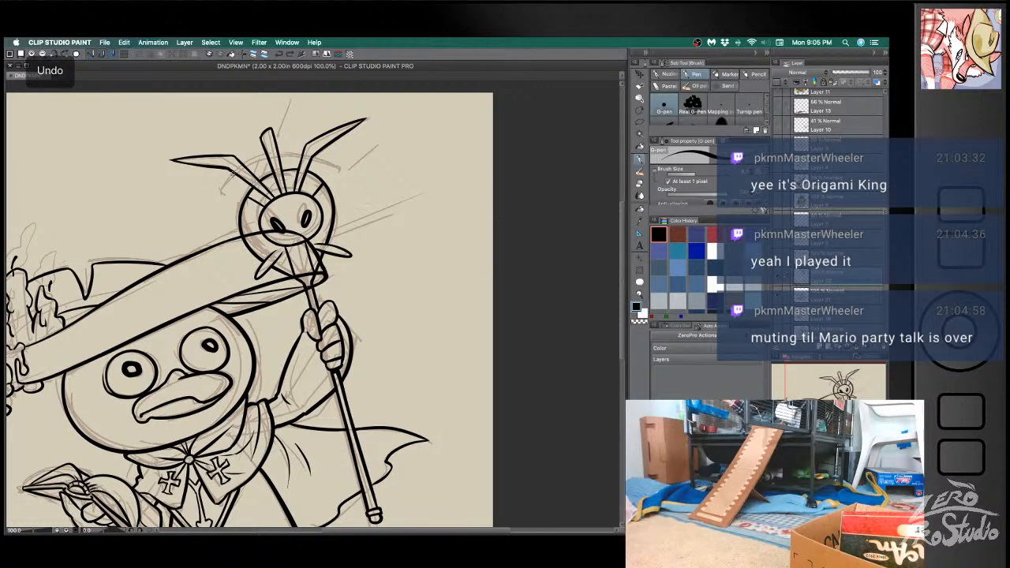
# - Ink the short end of the sketched arc beneath the hat-side antenna and clean up its edges
pyautogui.moveTo(222, 196); pyautogui.dragTo(240, 174)
pyautogui.press('e')
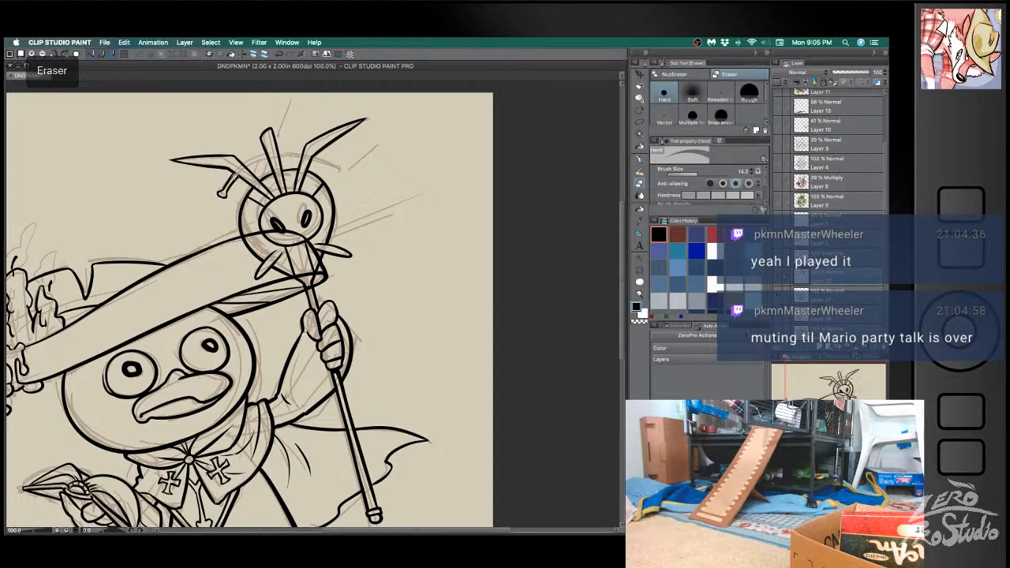
pyautogui.press('b')
pyautogui.press('e')
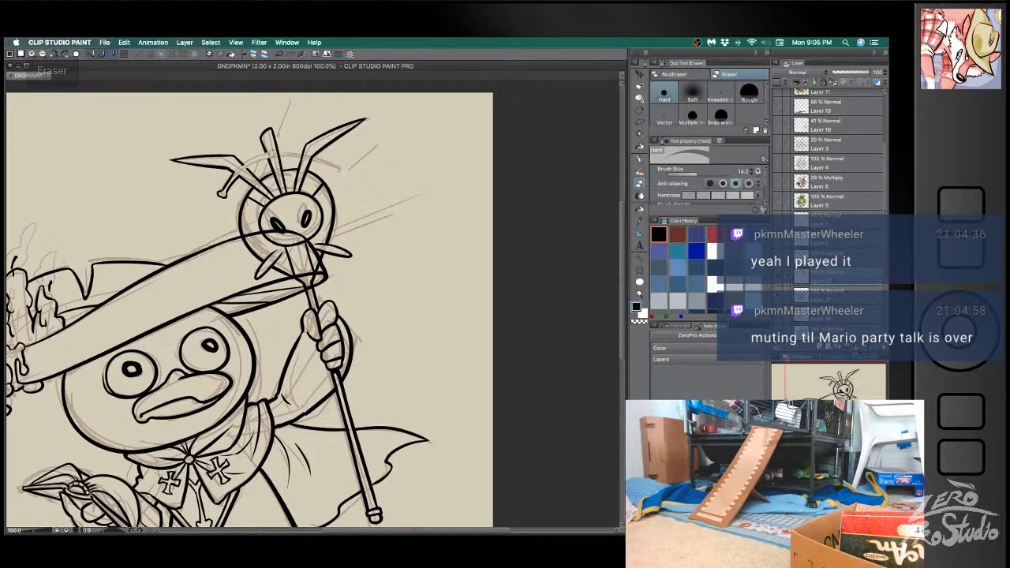
pyautogui.press('b')
pyautogui.press('super+z')
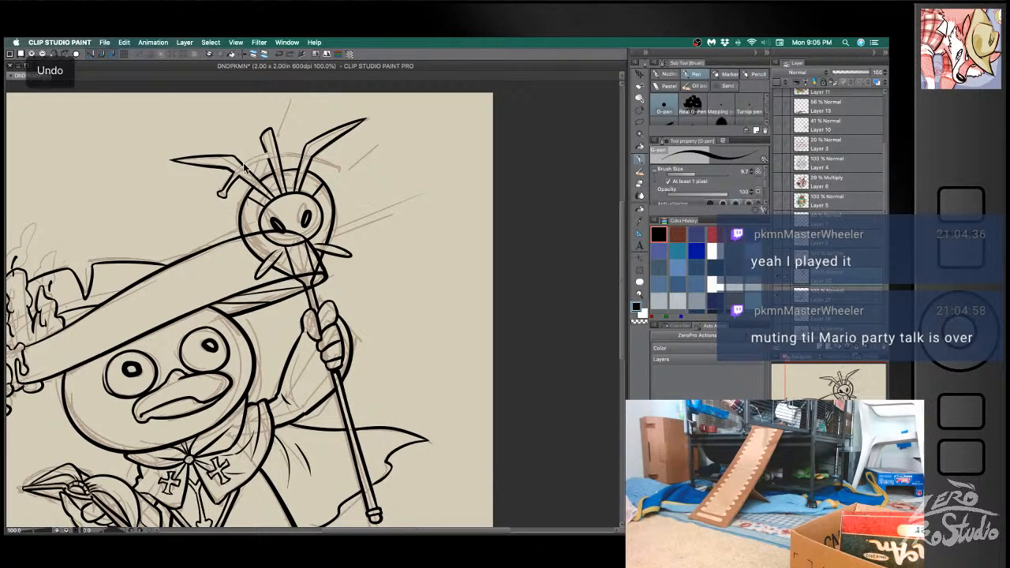
# - Ink the outer arc from the hat-side antenna across to the outer antenna and trim its overlaps with the eraser
pyautogui.moveTo(245, 163)
pyautogui.mouseDown()
pyautogui.moveTo(267, 152)
pyautogui.moveTo(249, 166)
pyautogui.moveTo(309, 156)
pyautogui.mouseUp()
pyautogui.press('e')
pyautogui.press('b')
pyautogui.press('e')
pyautogui.press('b')
pyautogui.press('e')
pyautogui.press('super+z')
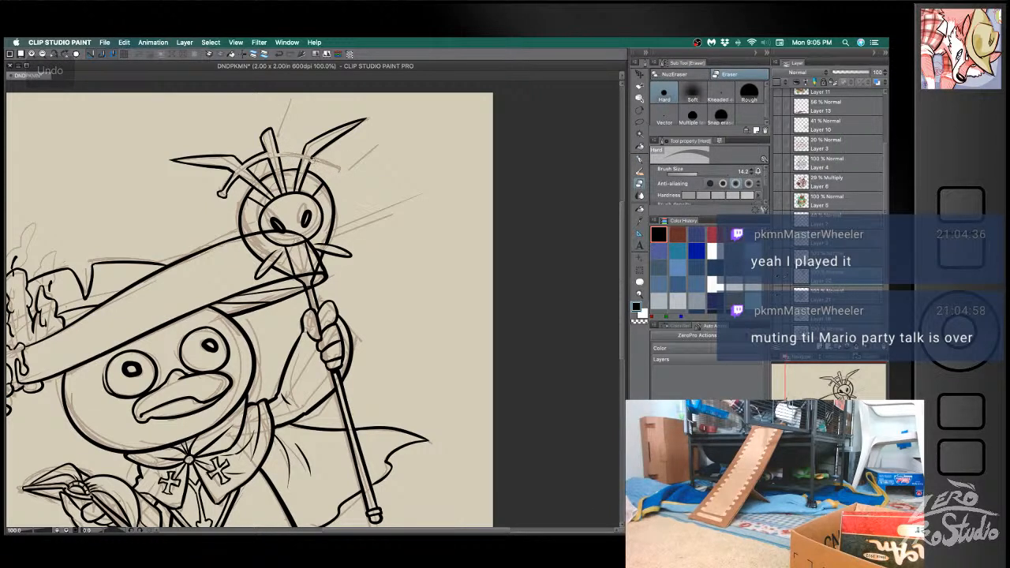
# - Refine the arc segments between the central spike and the antennae, undoing and redrawing uneven strokes
pyautogui.press('b')
pyautogui.press('e')
pyautogui.press('b')
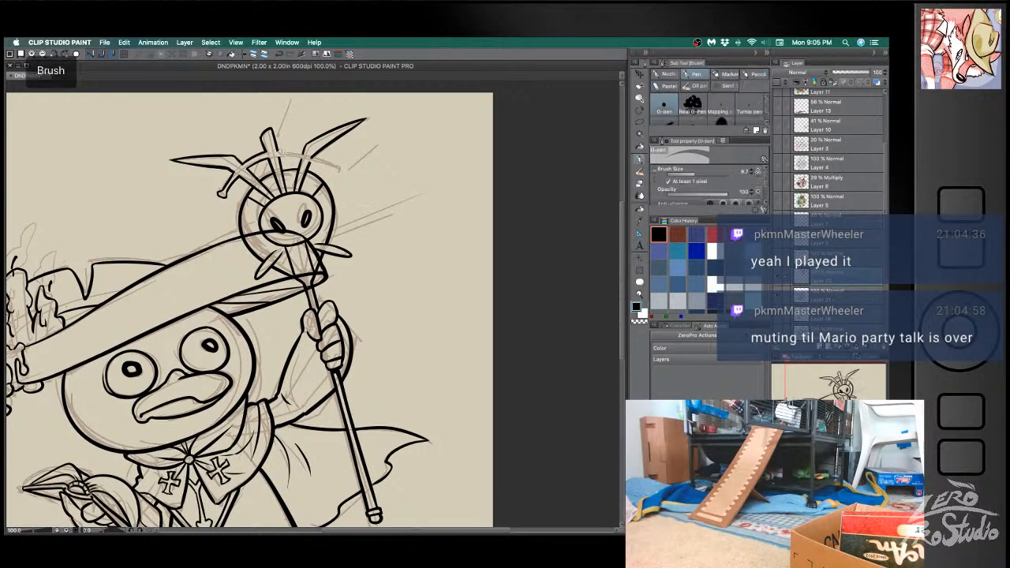
pyautogui.press('super+z')
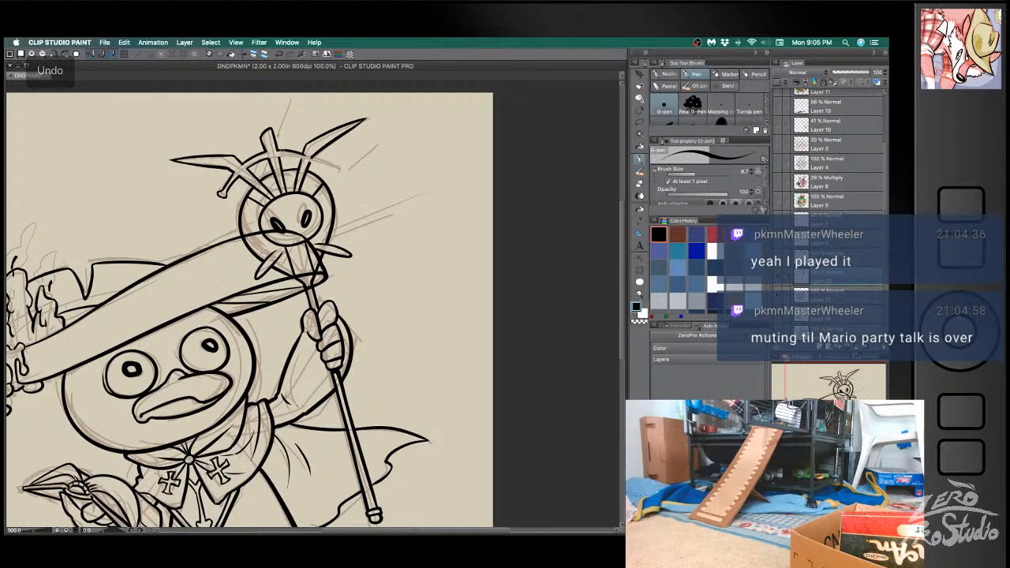
pyautogui.press('super+z')
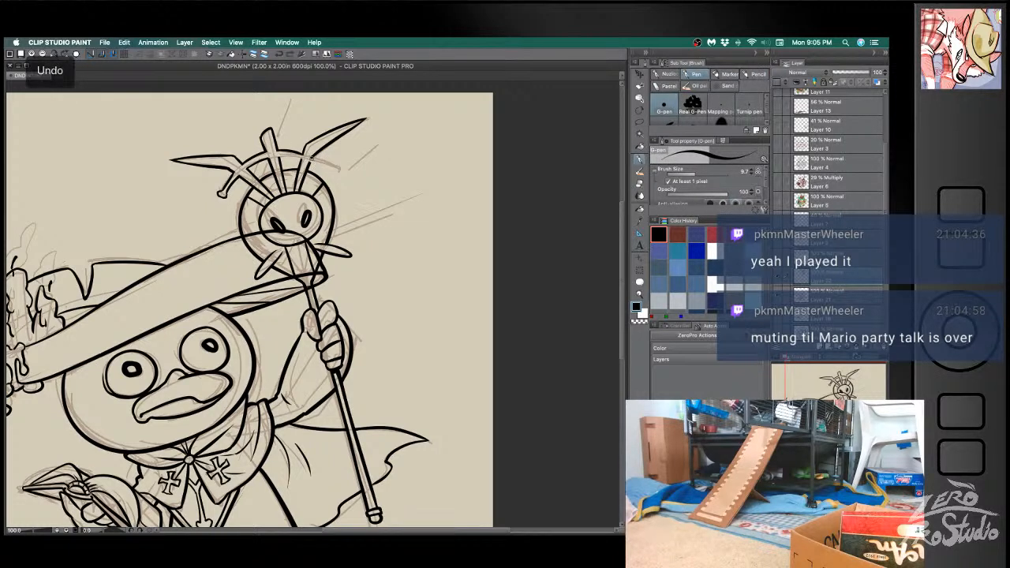
pyautogui.press('super+z')
pyautogui.press('super+z')
pyautogui.press('e')
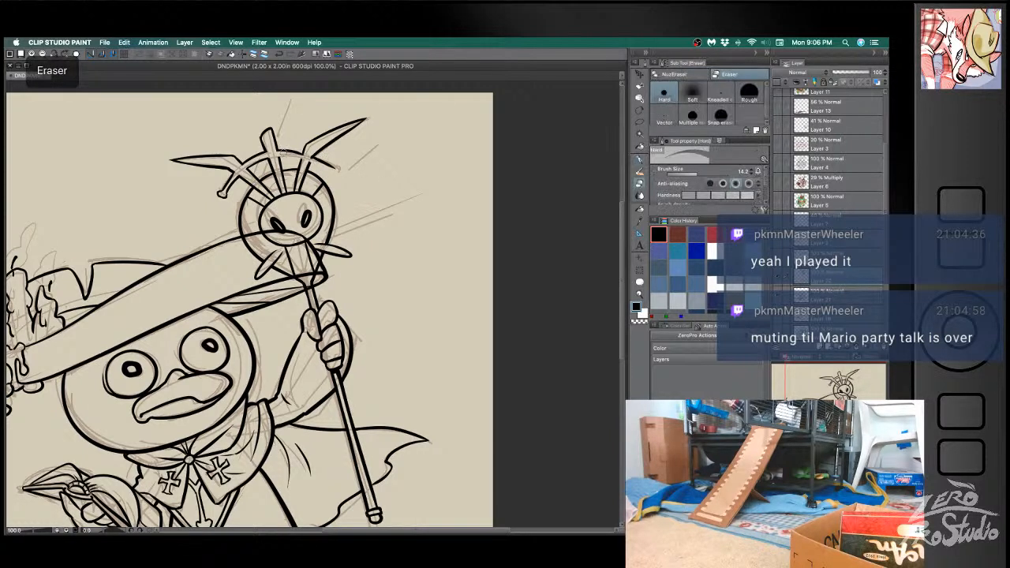
pyautogui.press('b')
pyautogui.press('super+z')
pyautogui.press('super+z')
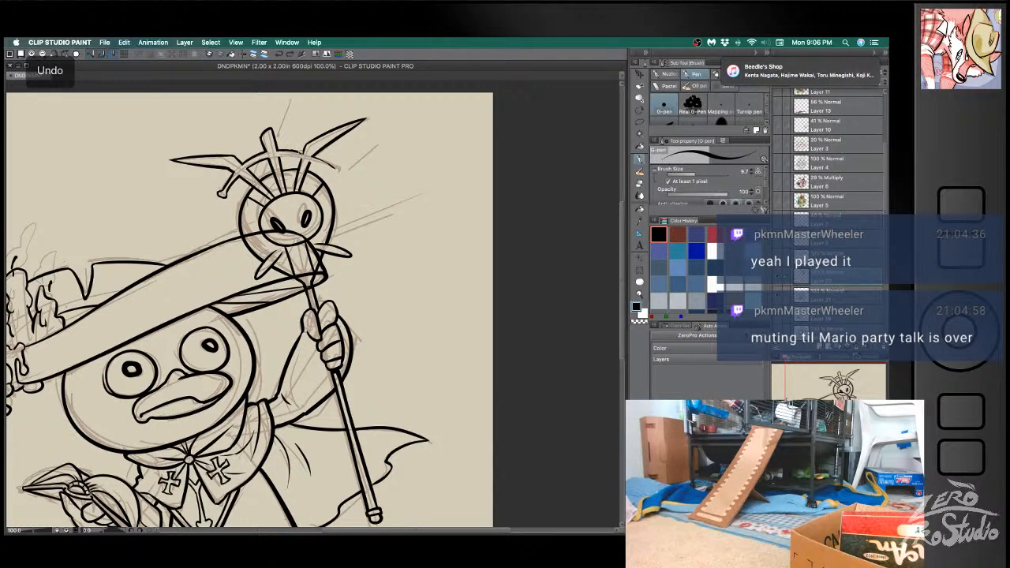
# - Ink the arc's far end past the outer antenna with a small rounded knob and clean up the crossing lines
pyautogui.press('super+z')
pyautogui.moveTo(292, 150); pyautogui.dragTo(337, 166)
pyautogui.press('super+z')
pyautogui.press('super+z')
pyautogui.press('super+z')
pyautogui.press('super+z')
pyautogui.press('e')
pyautogui.press('b')
pyautogui.press('e')
pyautogui.press('b')
pyautogui.press('super+z')
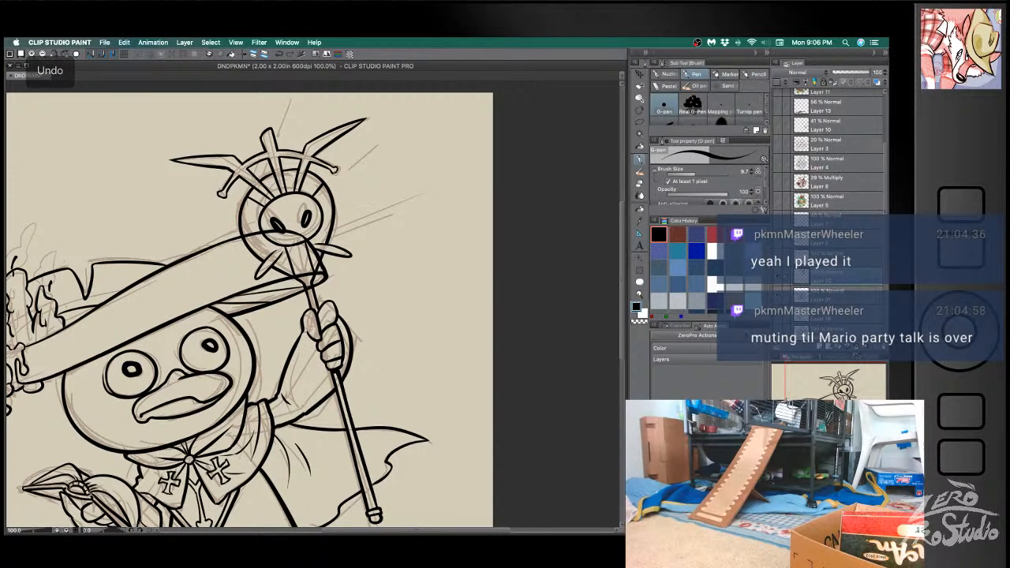
# - Touch up the knob at the arc's hat-side end and undo the last unwanted edit
pyautogui.moveTo(228, 192); pyautogui.dragTo(224, 196)
pyautogui.press('e')
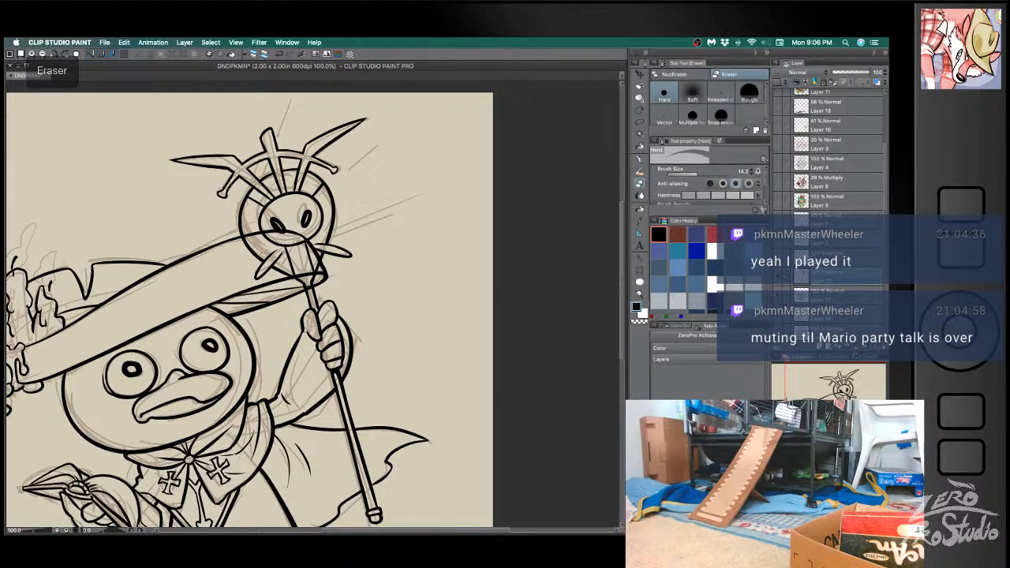
pyautogui.press('super+z')
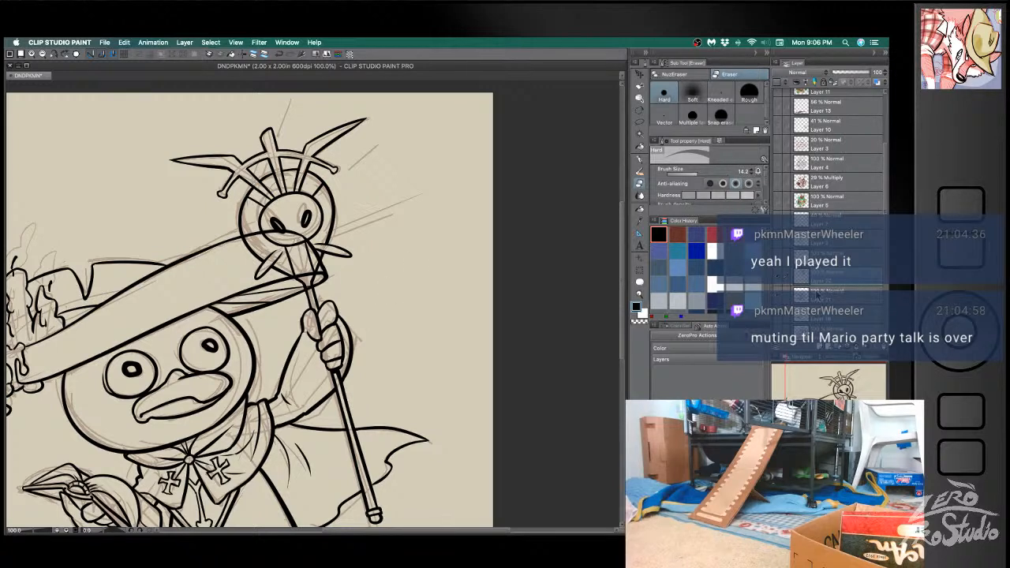
# - Erase the hat brim lines that cross the staff head's face, then make Layer 22 the active layer
pyautogui.press('e')
pyautogui.moveTo(262, 232)
pyautogui.mouseDown()
pyautogui.moveTo(248, 237)
pyautogui.moveTo(304, 236)
pyautogui.moveTo(318, 253)
pyautogui.moveTo(299, 273)
pyautogui.moveTo(317, 263)
pyautogui.mouseUp()
pyautogui.press('h')
pyautogui.moveTo(388, 390); pyautogui.dragTo(384, 345)
pyautogui.click(821, 280)
# - Ink short detail lines between the staff head's face and its surrounding ring, undoing uneven strokes
pyautogui.press('b')
pyautogui.moveTo(281, 203); pyautogui.dragTo(296, 224)
pyautogui.press('super+z')
pyautogui.press('super+z')
pyautogui.press('super+z')
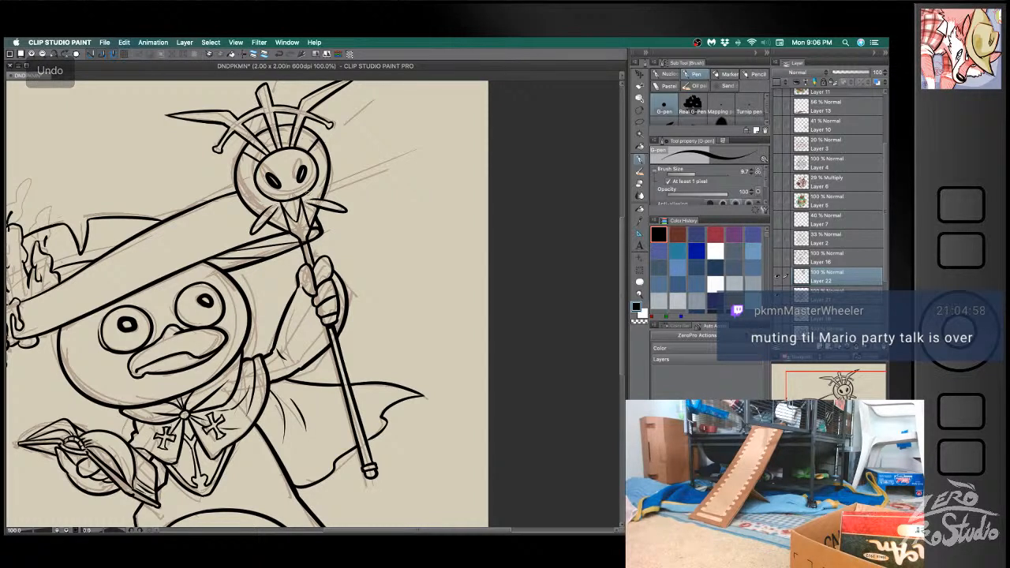
pyautogui.press('super+z')
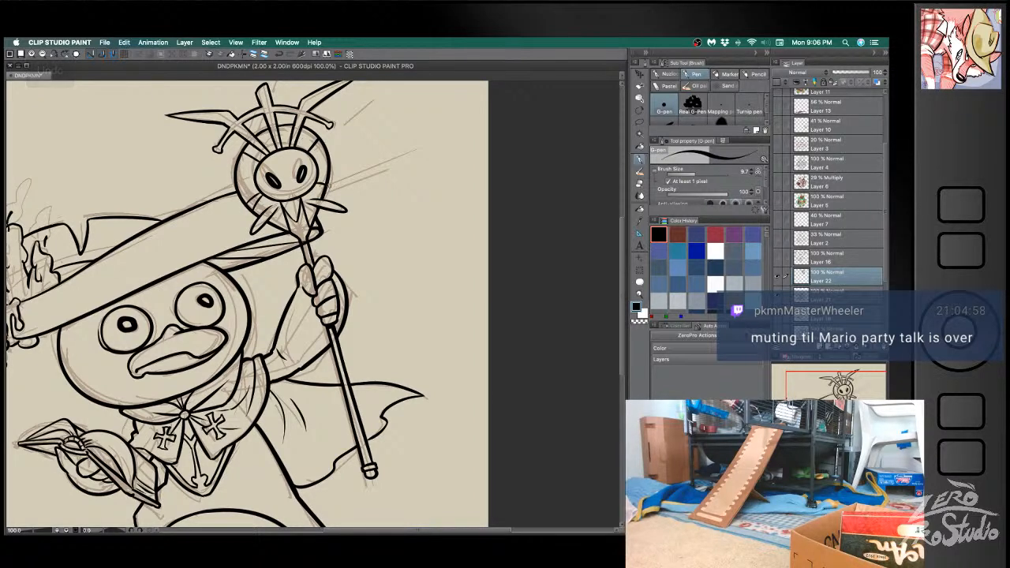
pyautogui.press('super+z')
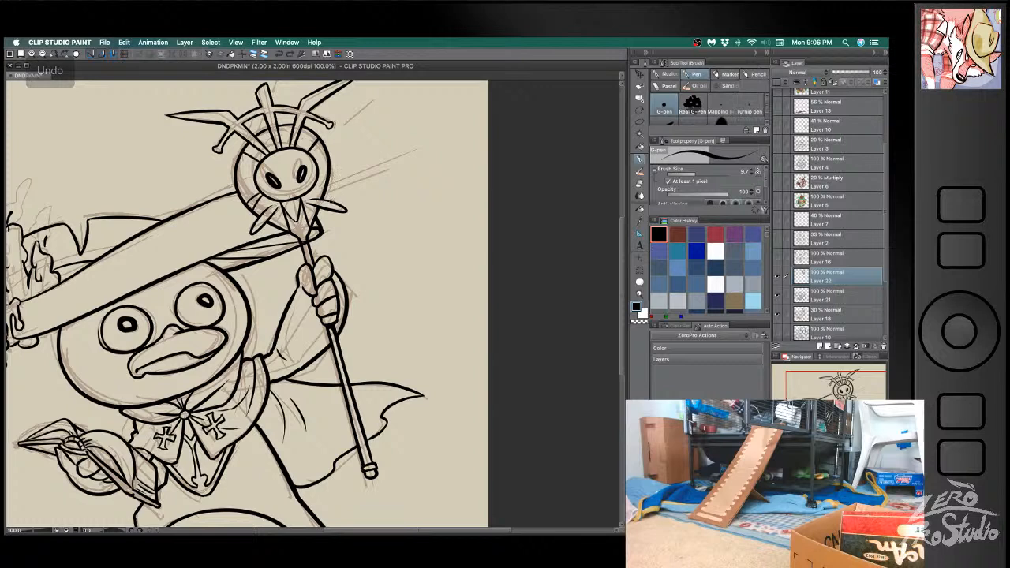
# - Redo uneven detail lines around the ring and reduce the hard eraser's size to 10
pyautogui.press('b')
pyautogui.press('super+z')
pyautogui.press('super+z')
pyautogui.press('super+z')
pyautogui.press('e')
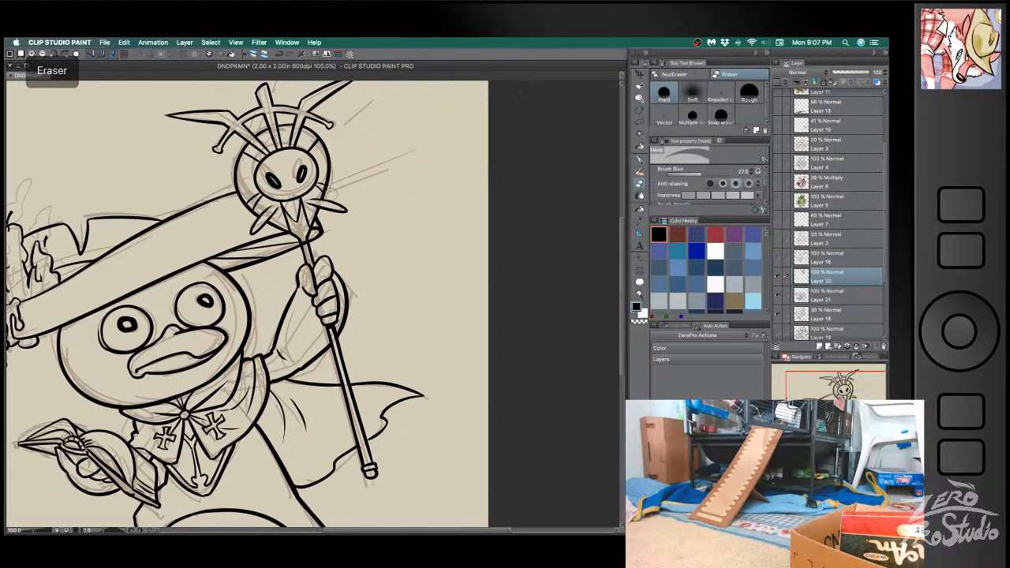
pyautogui.press('e')
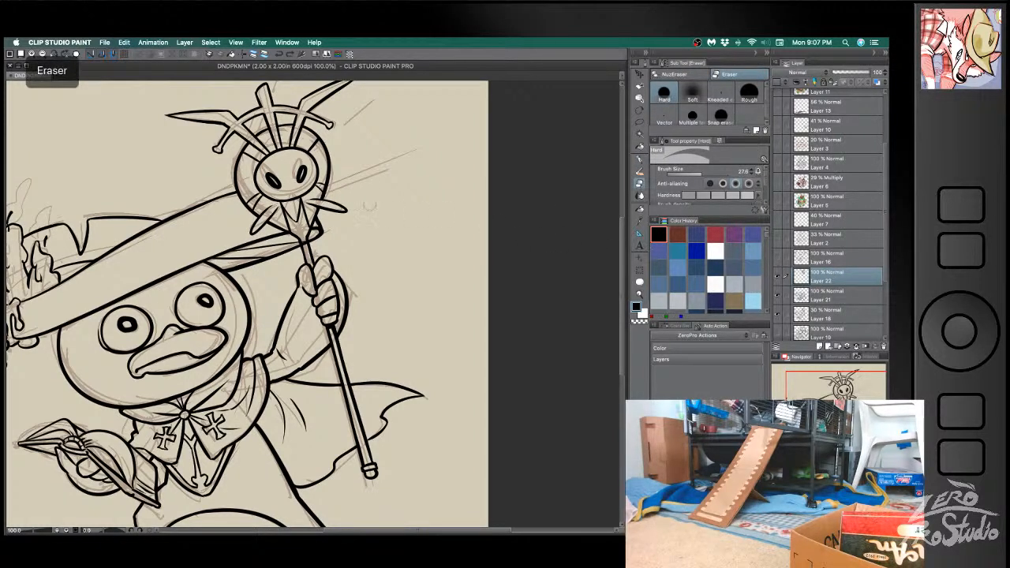
pyautogui.press('[')
pyautogui.press('[')
pyautogui.press('[')
pyautogui.press('[')
pyautogui.press('[')
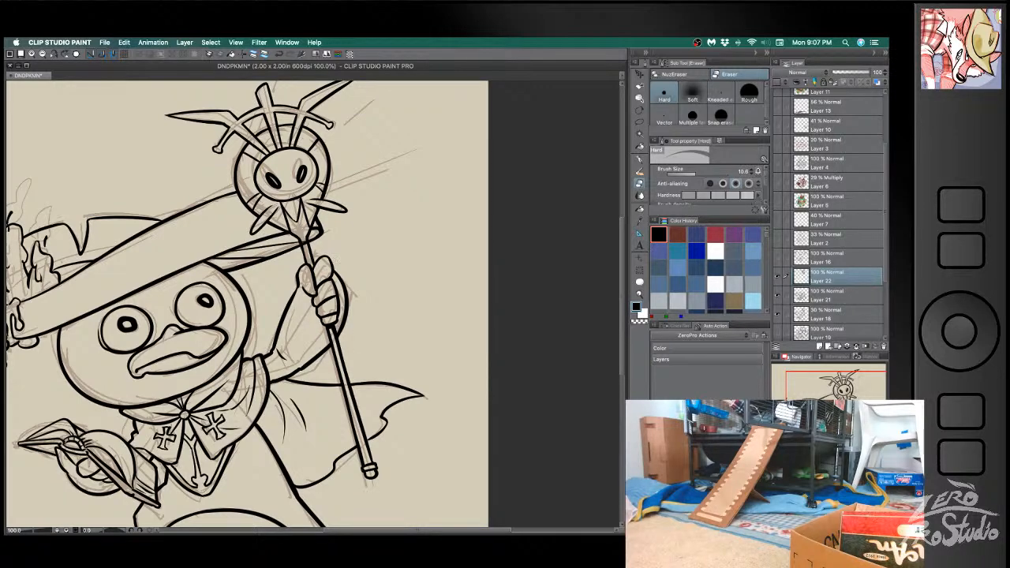
# - Finish the staff head ring's details with pen and eraser touch-ups and save the document
pyautogui.press('b')
pyautogui.press('super+z')
pyautogui.press('space')
pyautogui.moveTo(309, 140); pyautogui.dragTo(301, 175)
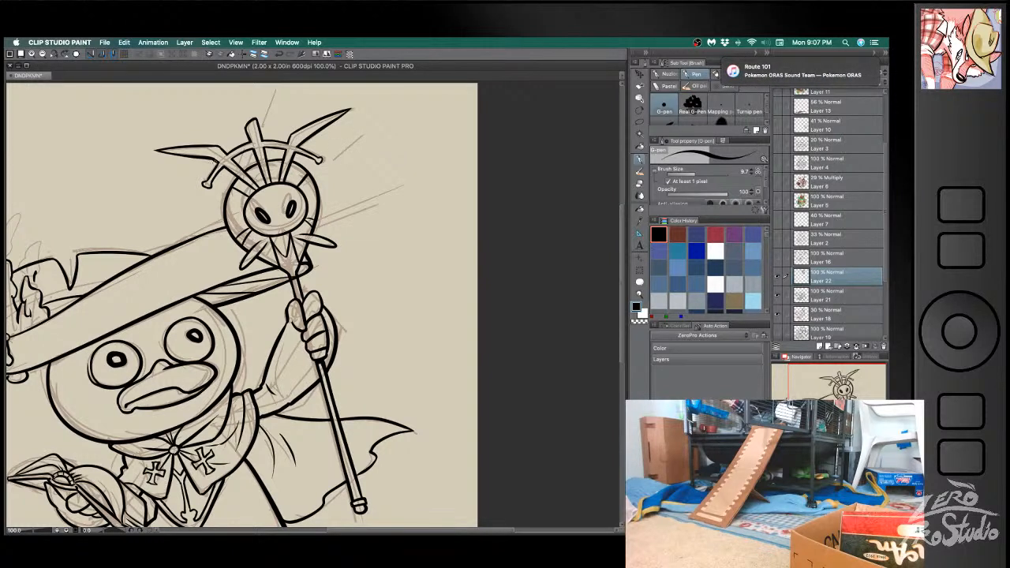
pyautogui.press('e')
pyautogui.press('b')
pyautogui.press('super+z')
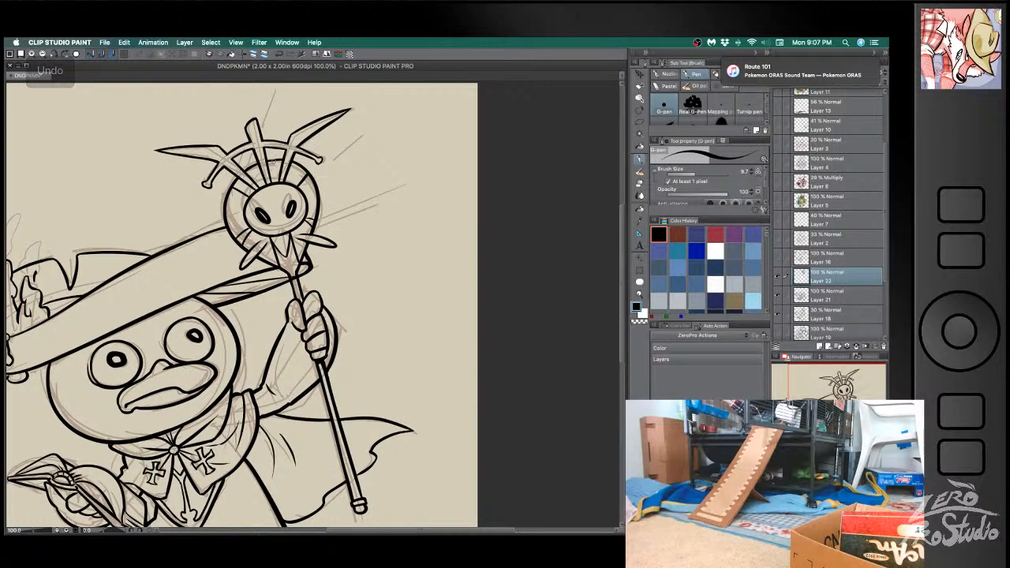
pyautogui.press('super+s')
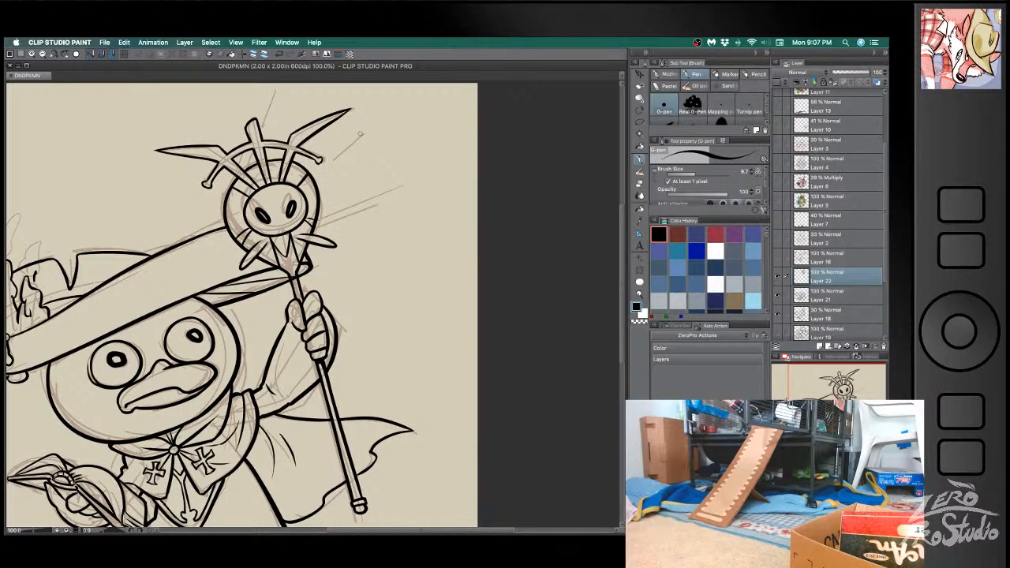
# - Lasso the antennae, central spike and outer arc, rotate them slightly counterclockwise, apply the transform and deselect
pyautogui.press('m')
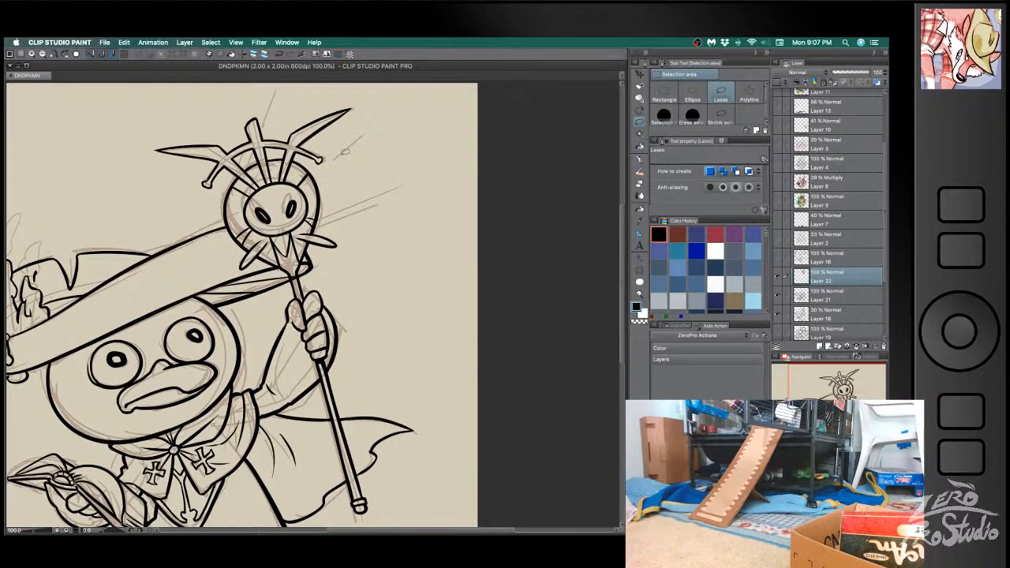
pyautogui.moveTo(320, 158)
pyautogui.mouseDown()
pyautogui.moveTo(264, 154)
pyautogui.moveTo(225, 178)
pyautogui.moveTo(133, 150)
pyautogui.moveTo(373, 135)
pyautogui.moveTo(403, 157)
pyautogui.moveTo(350, 165)
pyautogui.mouseUp()
pyautogui.hotkey('ctrl', 't')
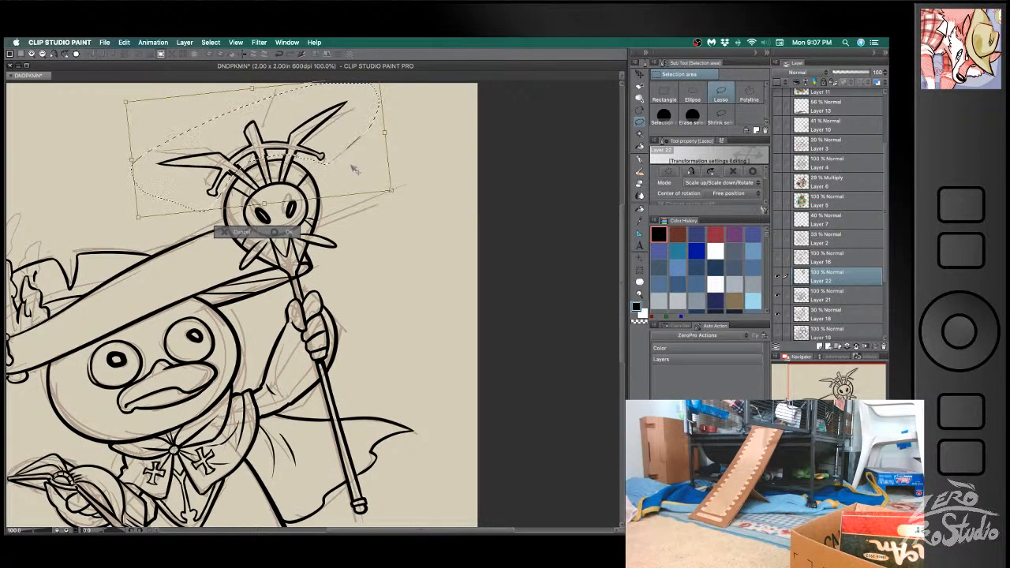
pyautogui.click(289, 232)
pyautogui.hotkey('ctrl', 'd')
# - Erase and re-ink the rounded top and sides of the central spike on the rotated crown
pyautogui.press('e')
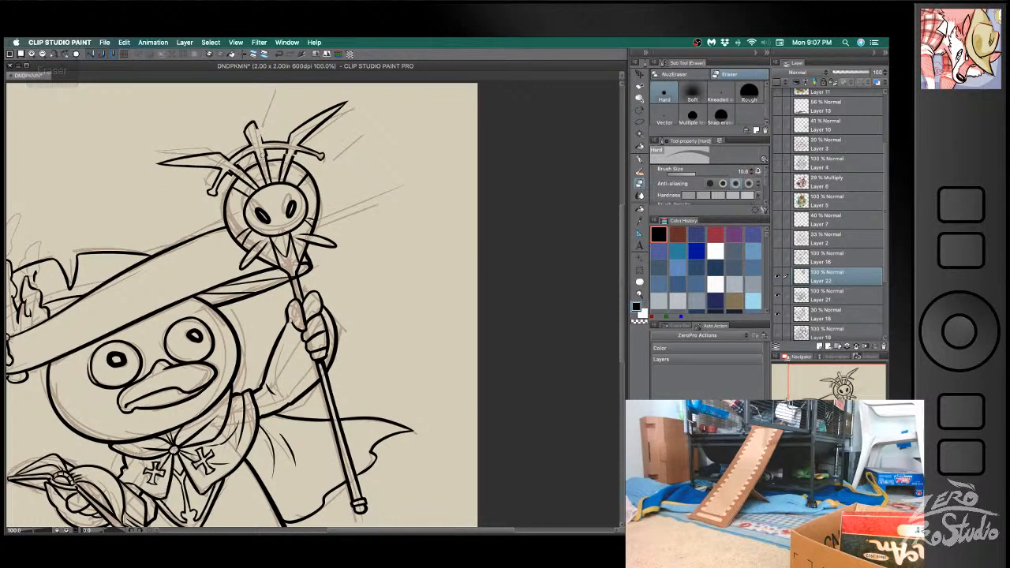
pyautogui.press('b')
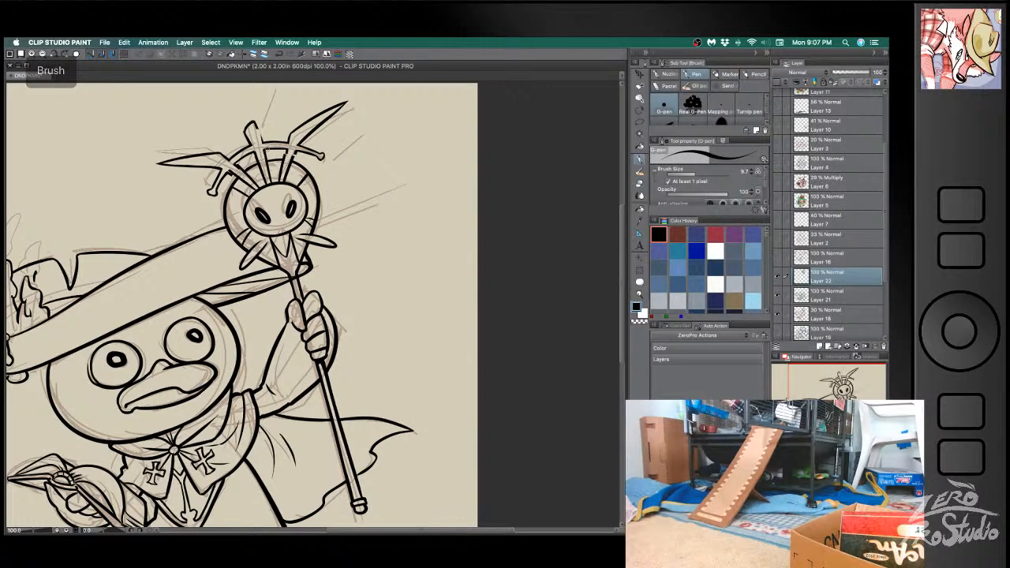
pyautogui.press('e')
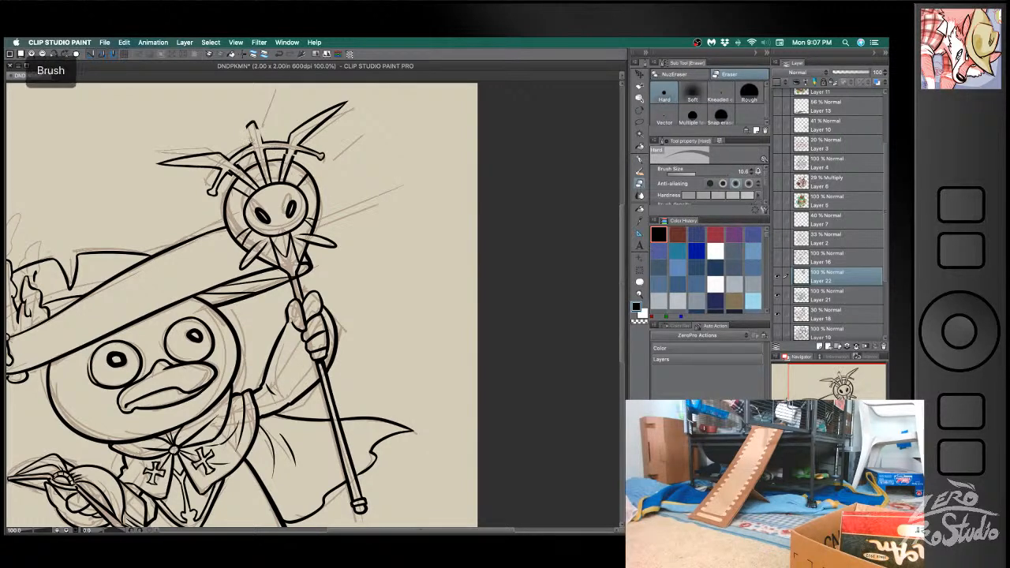
pyautogui.press('b')
pyautogui.press('e')
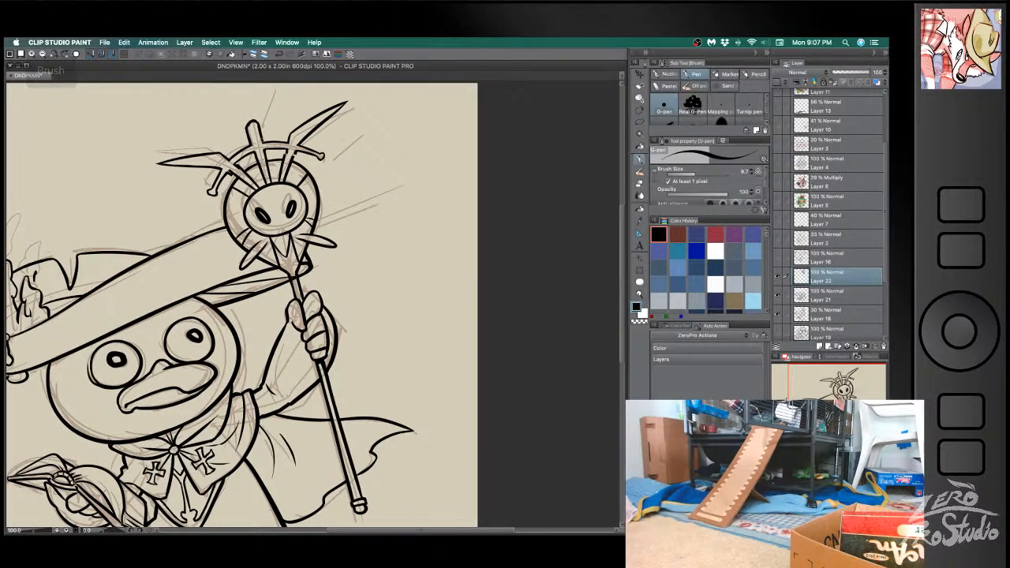
# - Clean up the joins between the antennae, central spike and arc with alternating eraser and pen strokes
pyautogui.press('e')
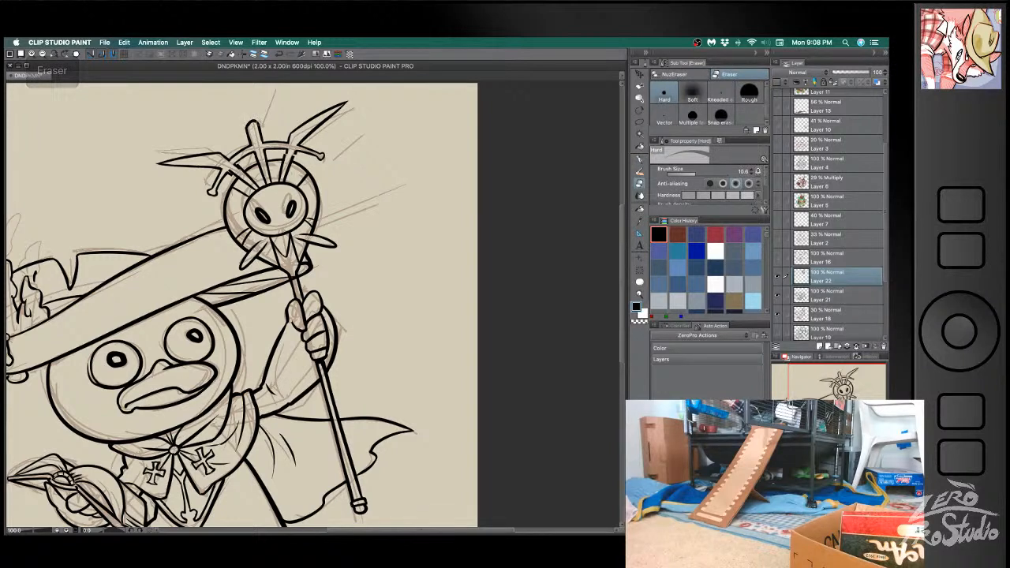
pyautogui.press('b')
pyautogui.press('e')
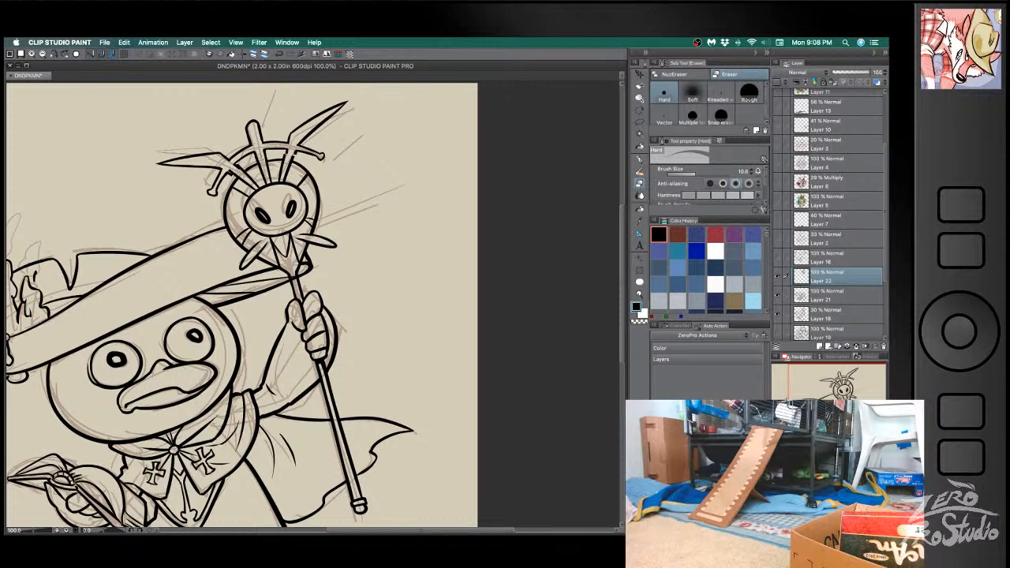
pyautogui.press('b')
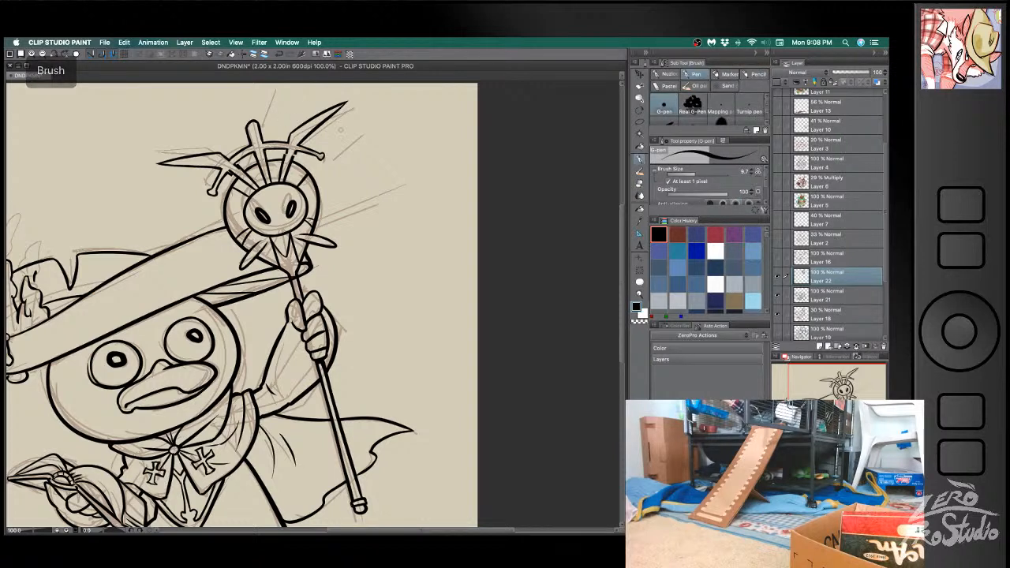
pyautogui.press('e')
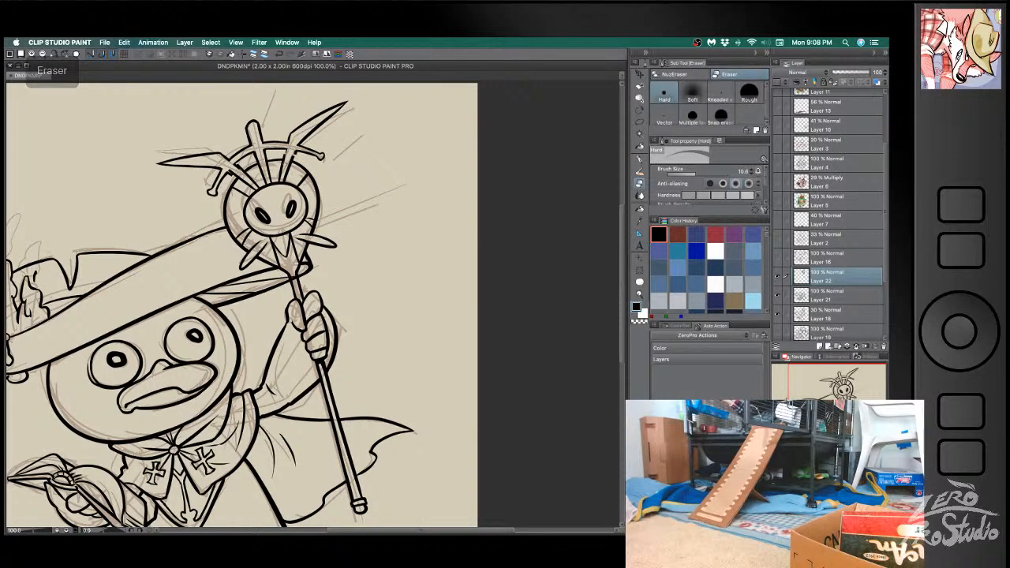
pyautogui.press('b')
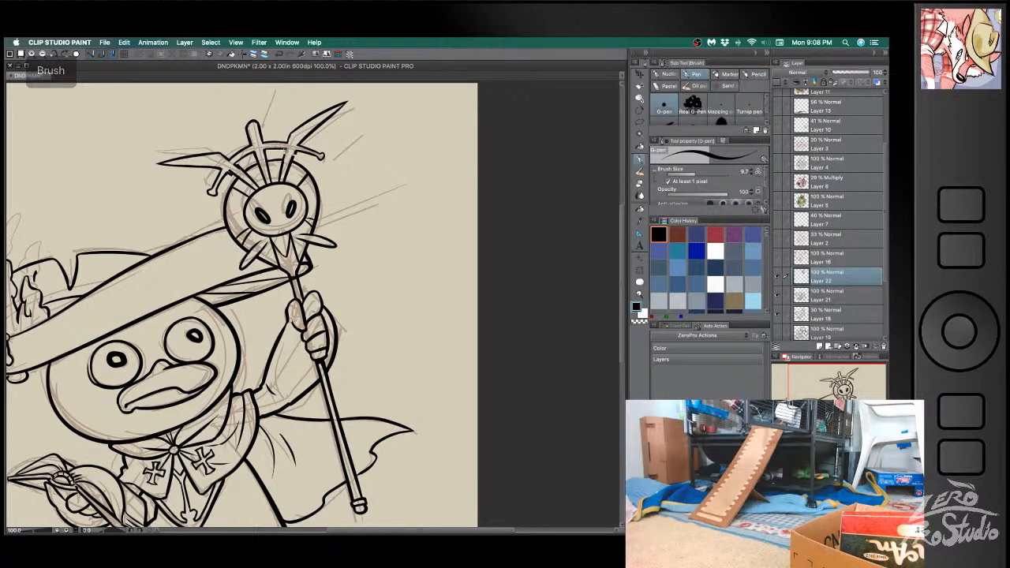
pyautogui.press('e')
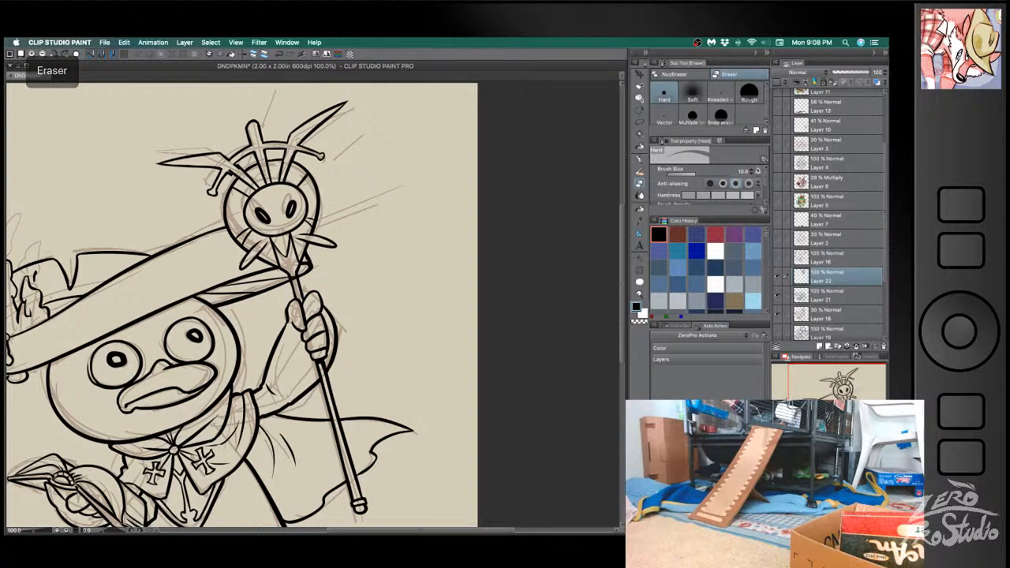
pyautogui.press('e')
pyautogui.press('b')
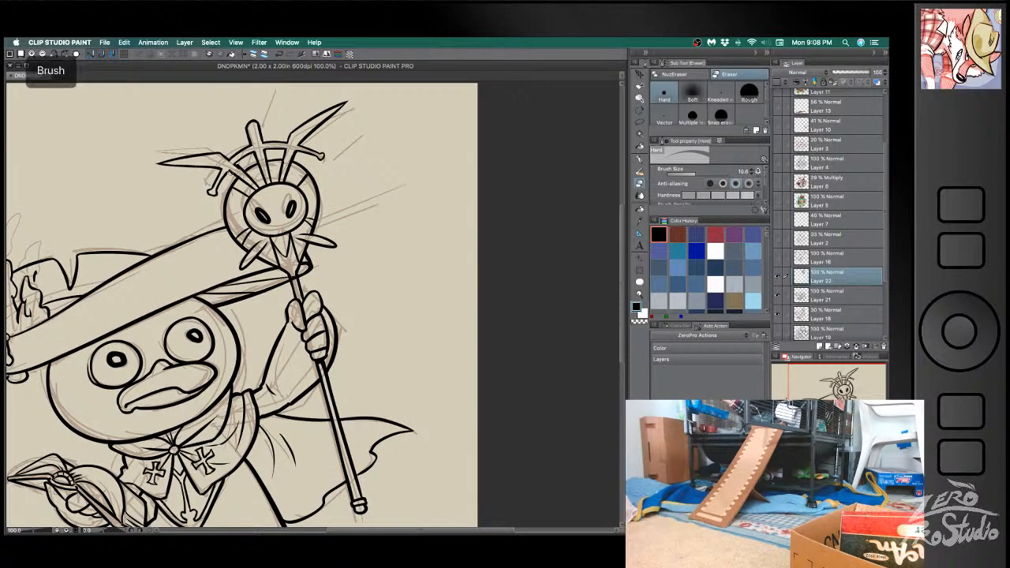
pyautogui.hotkey('ctrl', 'z')
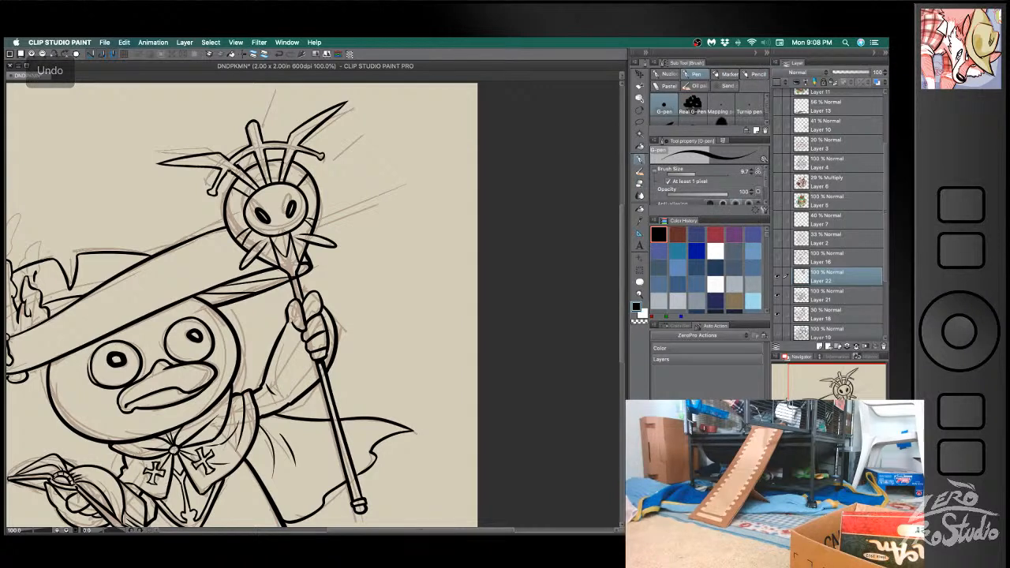
pyautogui.press('e')
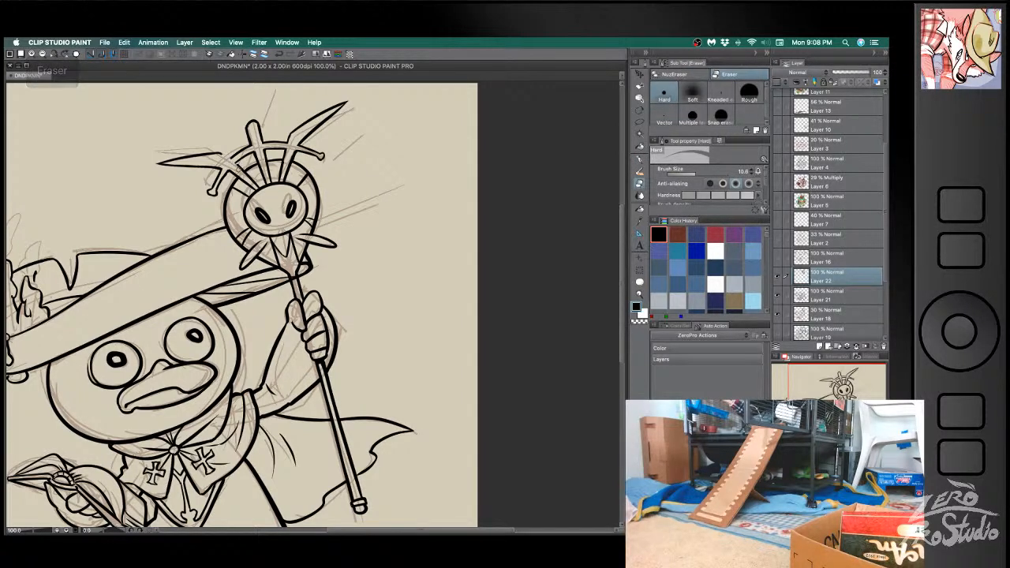
pyautogui.press('b')
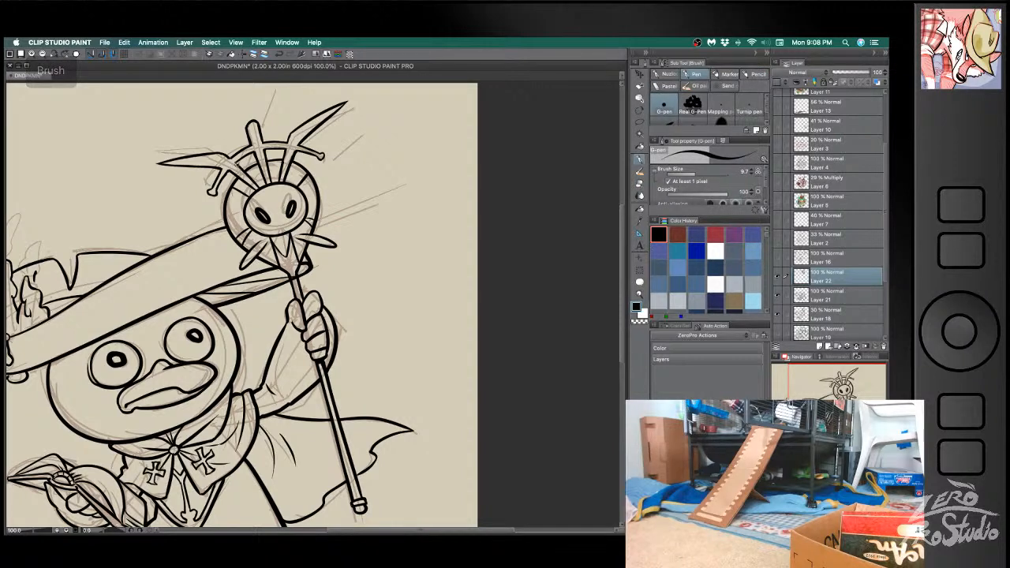
pyautogui.press('e')
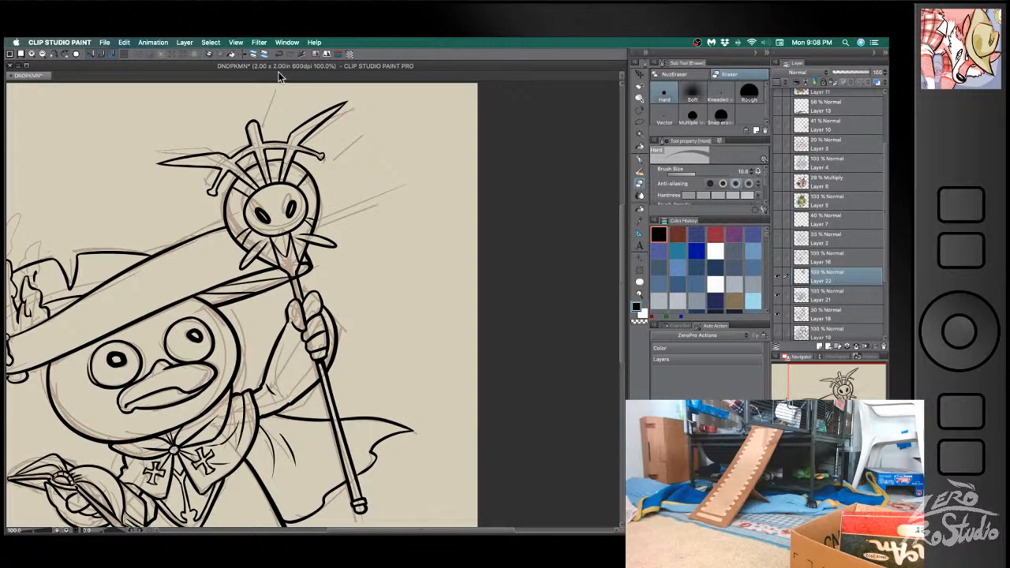
# - Try re-inking the central spike and the outer arc on the staff crown with pen strokes
pyautogui.press('b')
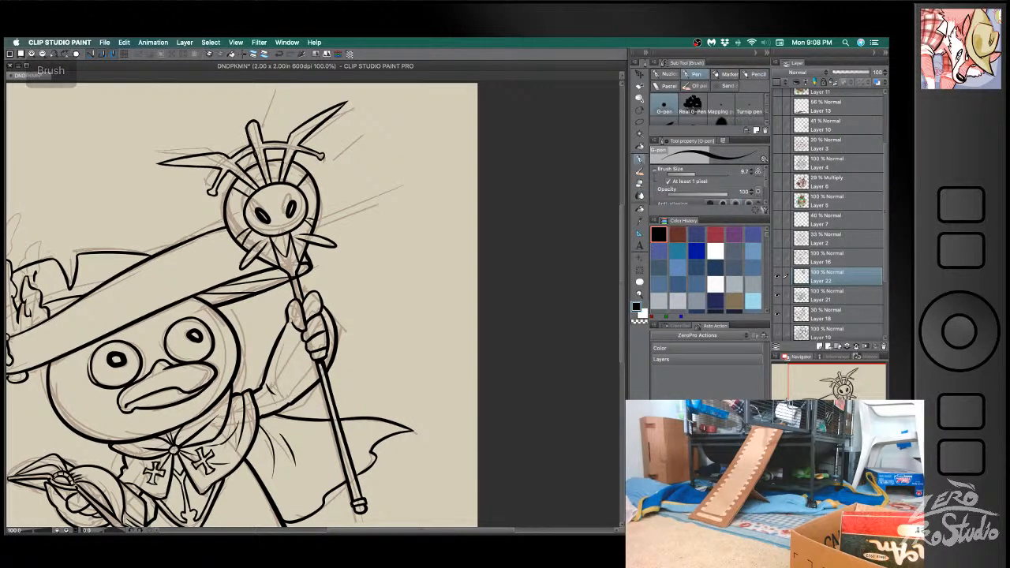
pyautogui.press('super+z')
pyautogui.moveTo(254, 155); pyautogui.dragTo(260, 168)
pyautogui.press('super+z')
pyautogui.moveTo(249, 130)
pyautogui.mouseDown()
pyautogui.moveTo(261, 164)
pyautogui.moveTo(264, 153)
pyautogui.mouseUp()
pyautogui.press('super+z')
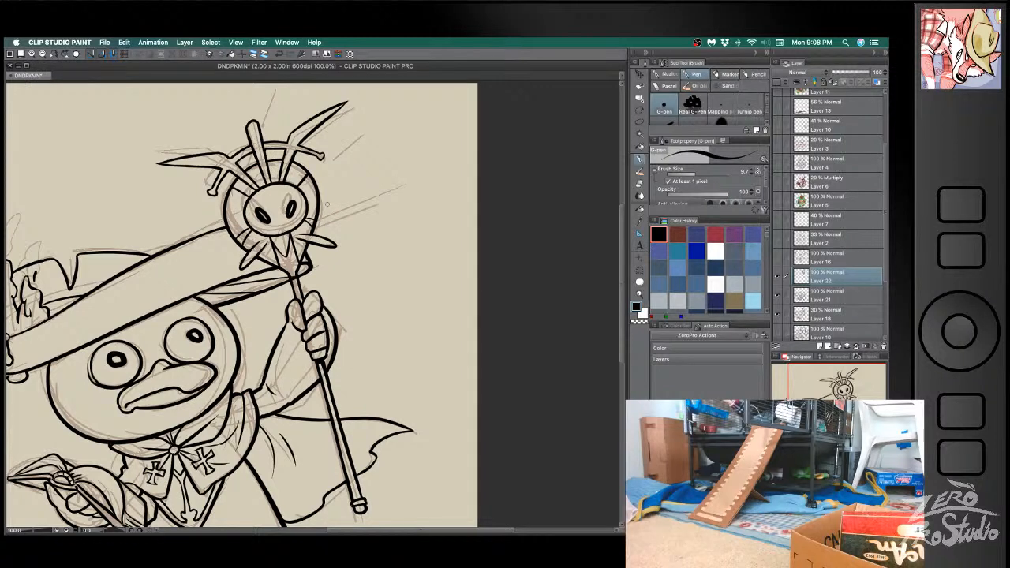
pyautogui.moveTo(223, 177)
pyautogui.mouseDown()
pyautogui.moveTo(240, 159)
pyautogui.moveTo(315, 156)
pyautogui.moveTo(294, 150)
pyautogui.mouseUp()
pyautogui.press('super+z')
pyautogui.press('super+z')
pyautogui.press('super+z')
pyautogui.press('super+z')
pyautogui.press('super+z')
# - Review the inked figure by toggling the line-art layer, hide the sketch on Layer 18 and save the document
pyautogui.hscroll(-2, 418, 256)
pyautogui.scroll(-5, 410, 266)
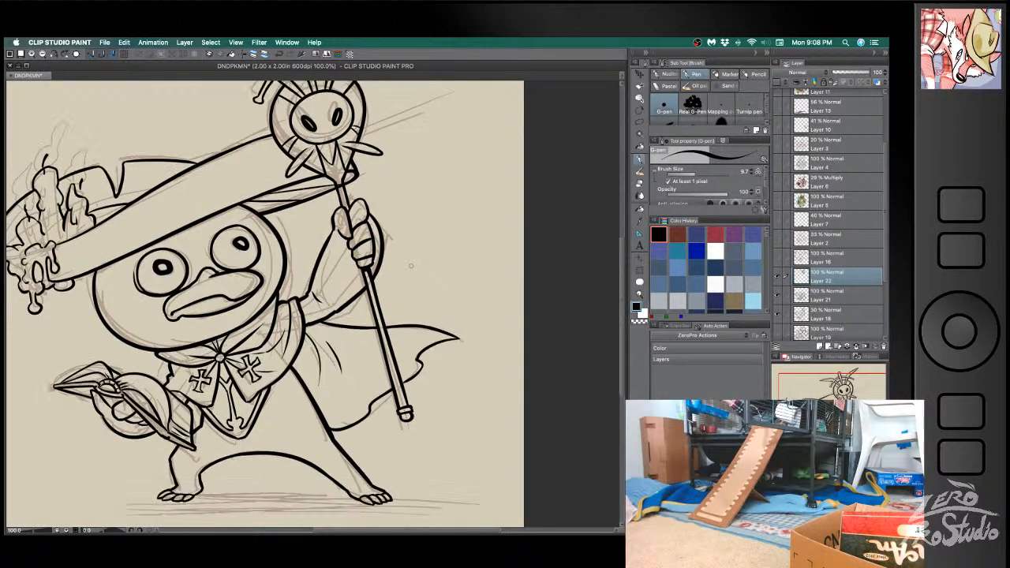
pyautogui.scroll(2, 410, 266)
pyautogui.hscroll(-2, 316, 303)
pyautogui.scroll(4, 315, 303)
pyautogui.hscroll(2, 315, 304)
pyautogui.scroll(-4, 315, 303)
pyautogui.click(779, 278)
pyautogui.click(779, 278)
pyautogui.click(779, 314)
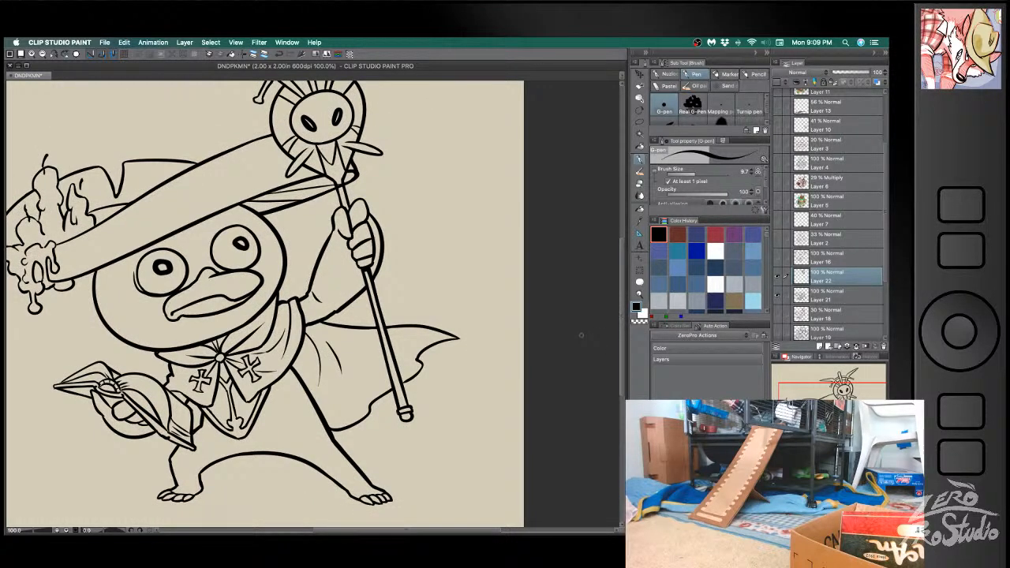
pyautogui.scroll(-1, 578, 334)
pyautogui.press('super+s')
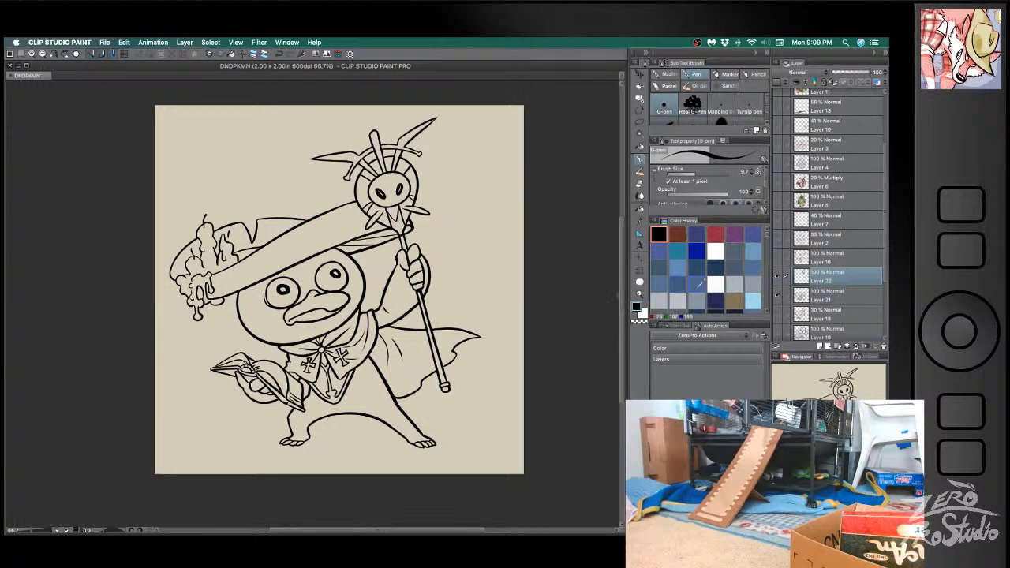
# - Merge Layer 22 down into Layer 21 and add an empty layer beneath the combined line art
pyautogui.click(823, 302)
pyautogui.click(832, 278)
pyautogui.press('super+e')
pyautogui.click(823, 296)
pyautogui.click(812, 345)
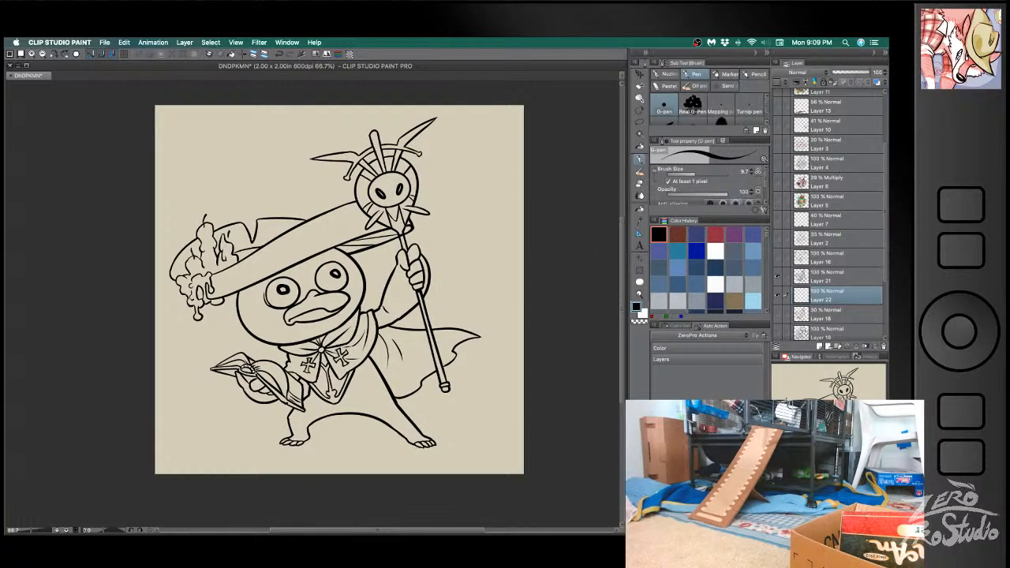
pyautogui.press('Tab')
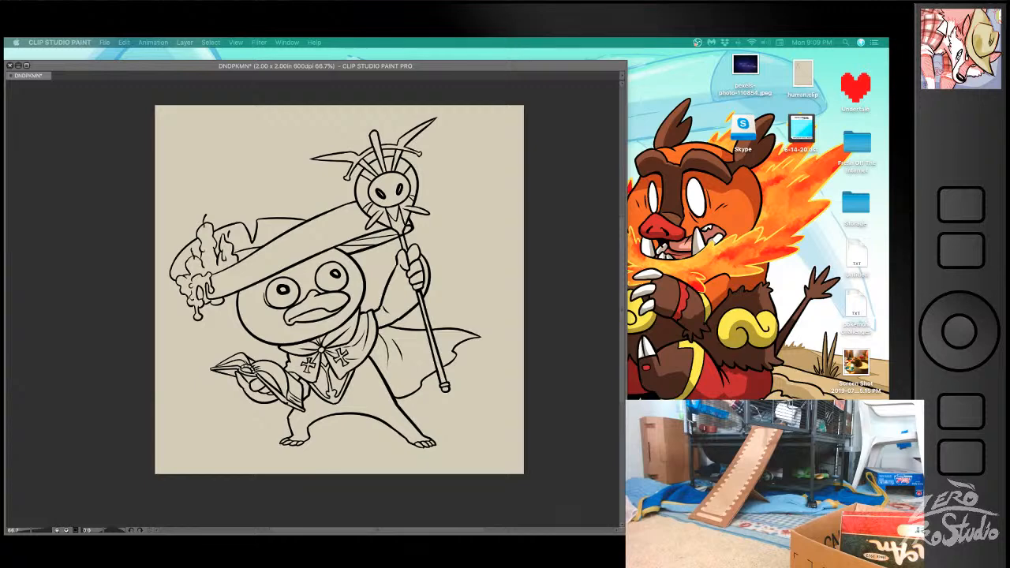
pyautogui.press('Tab')
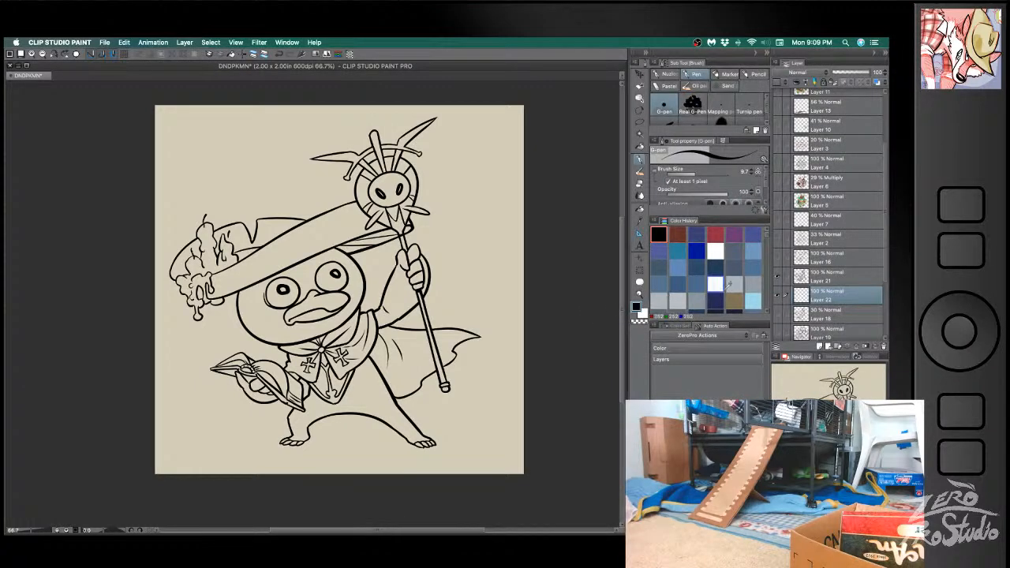
# - Ink rounded cheeks on both sides of the bird's face on Layer 21, redrawing the strokes until they fit
pyautogui.click(825, 278)
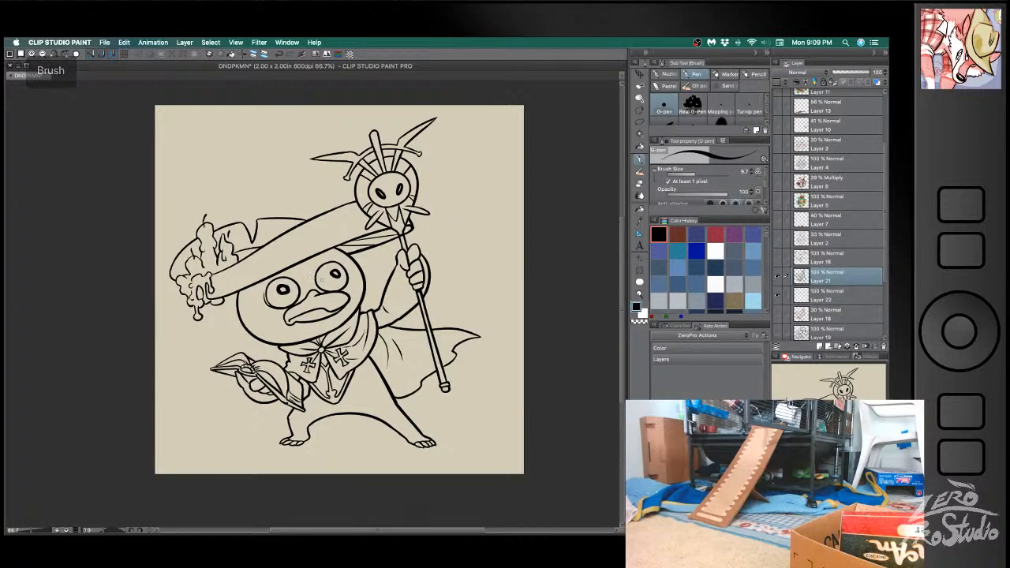
pyautogui.moveTo(239, 304)
pyautogui.mouseDown()
pyautogui.moveTo(248, 333)
pyautogui.moveTo(262, 331)
pyautogui.mouseUp()
pyautogui.press('super+z')
pyautogui.press('super+z')
pyautogui.press('super+z')
pyautogui.press('super+z')
pyautogui.press('super+z')
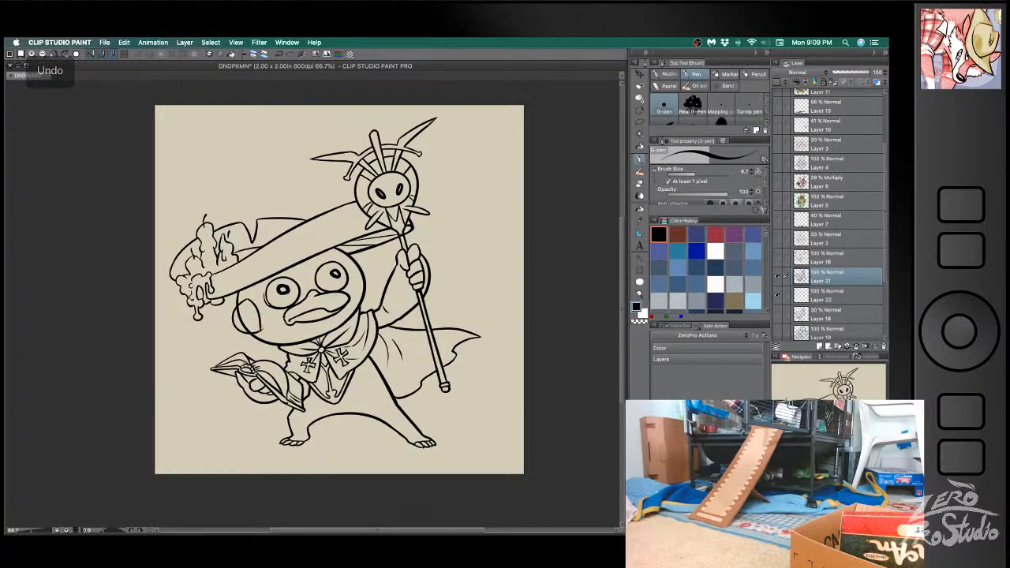
pyautogui.press('super+z')
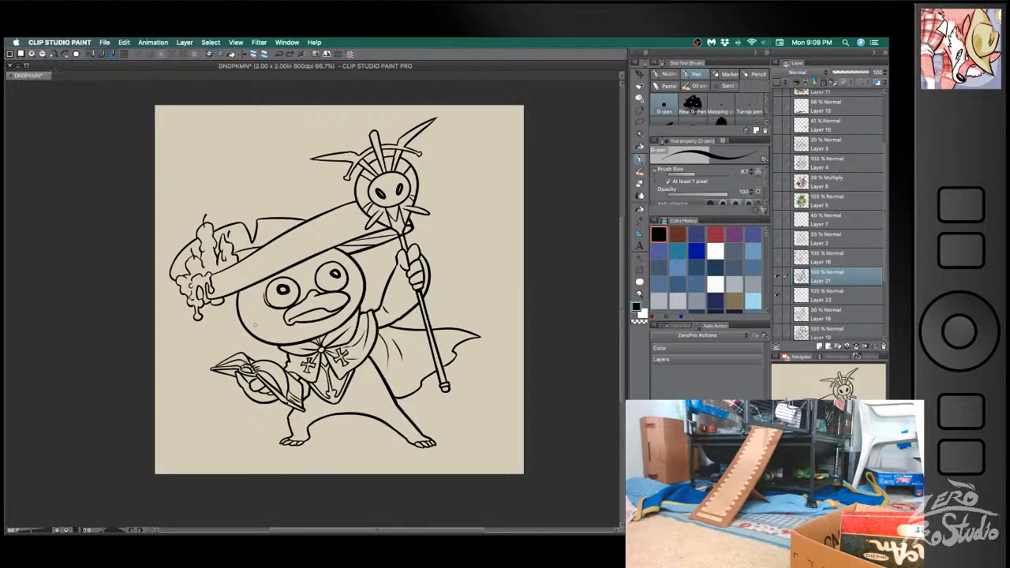
pyautogui.press('super+z')
pyautogui.moveTo(240, 303); pyautogui.dragTo(253, 331)
pyautogui.press('super+z')
pyautogui.moveTo(362, 262); pyautogui.dragTo(365, 288)
pyautogui.press('super+z')
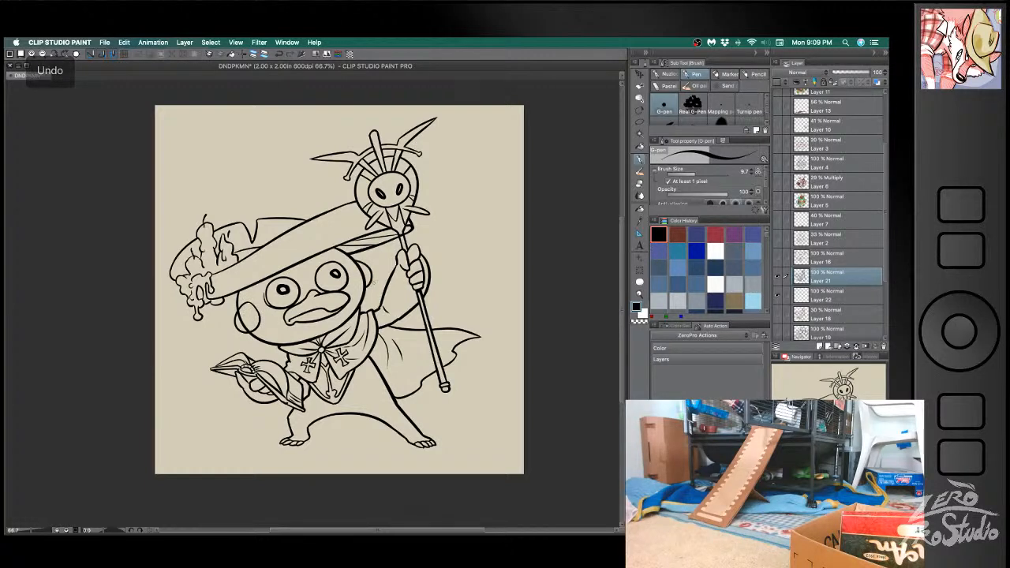
# - Erase the face outline crossing the inside of the round cheek beneath the candle side of the hat
pyautogui.press('e')
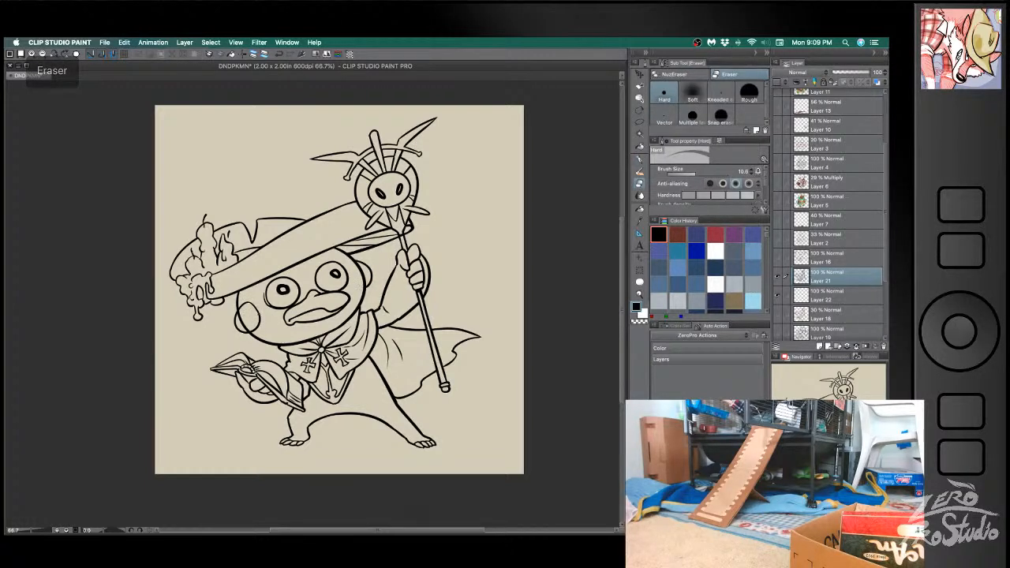
pyautogui.moveTo(241, 318); pyautogui.dragTo(246, 328)
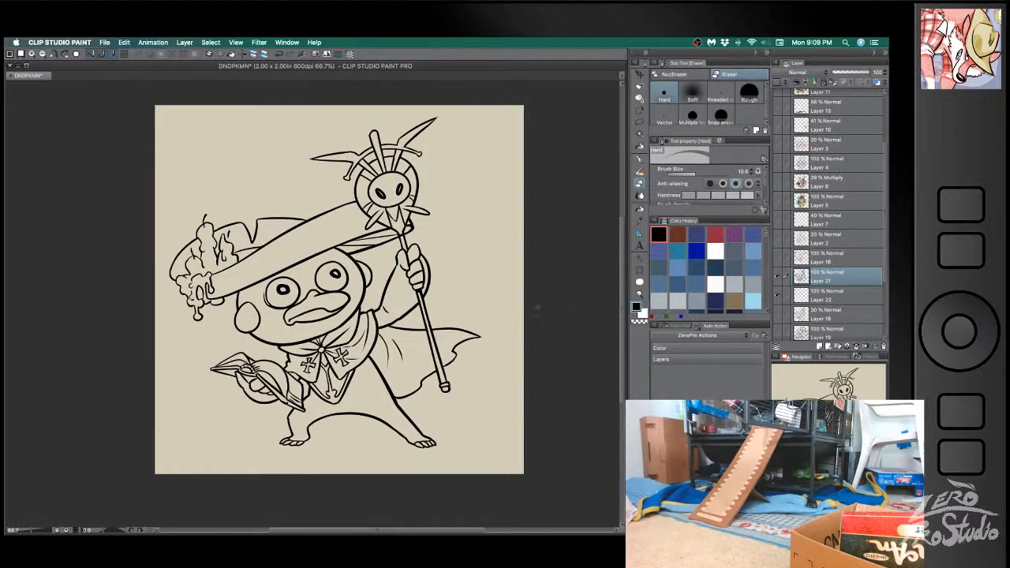
pyautogui.press('super+Tab')
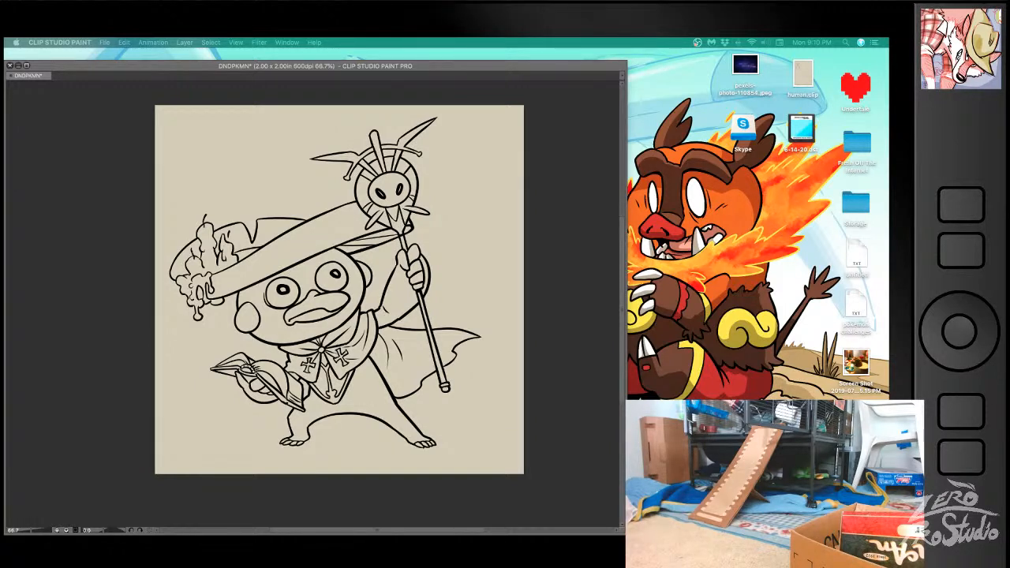
# - Return to the DNDPKMN drawing and ink the curved face marking around the eye on the candle side, redrawing the stroke until it fits
pyautogui.click(83, 361)
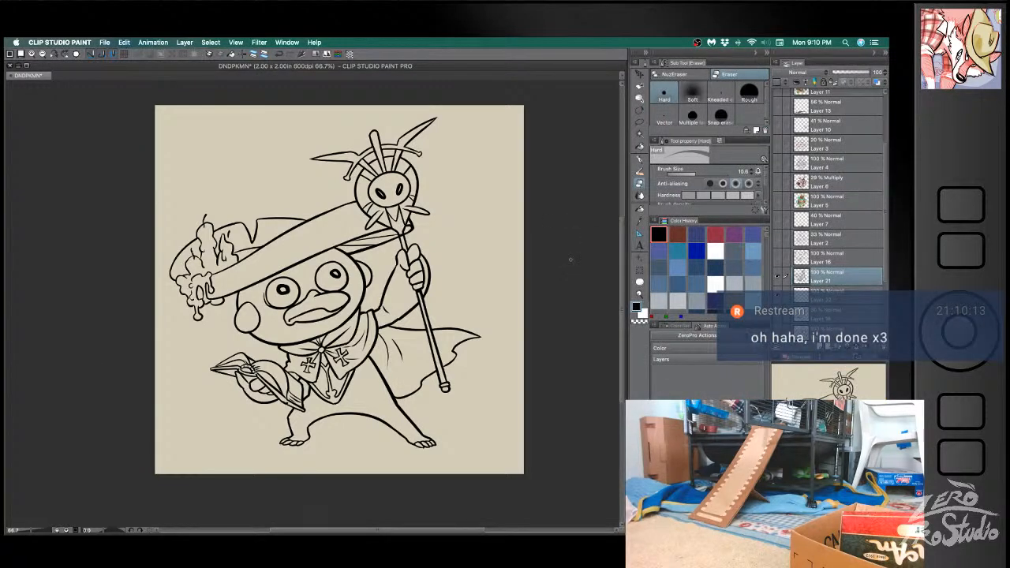
pyautogui.press('b')
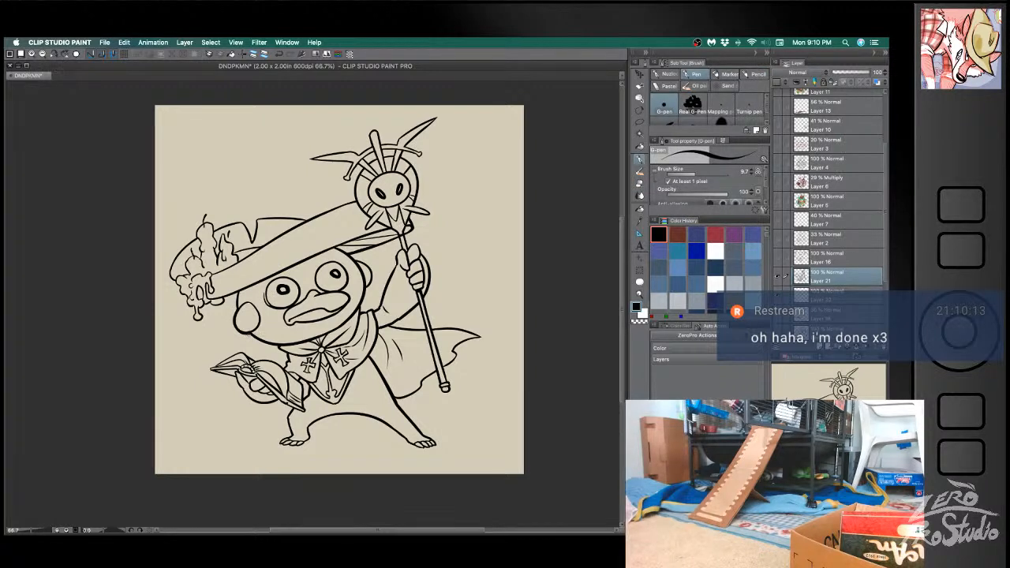
pyautogui.press('super+z')
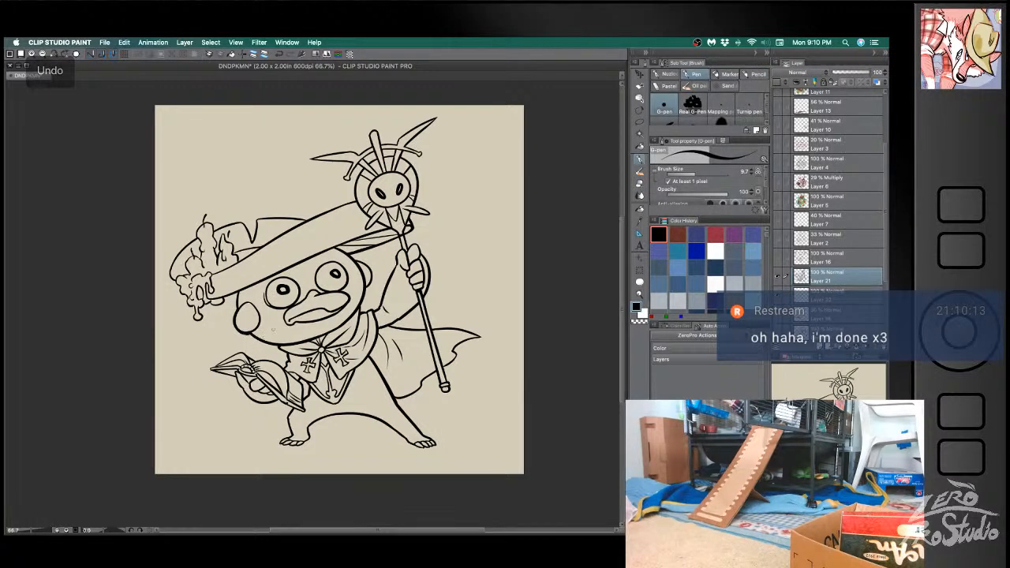
pyautogui.press('super+z')
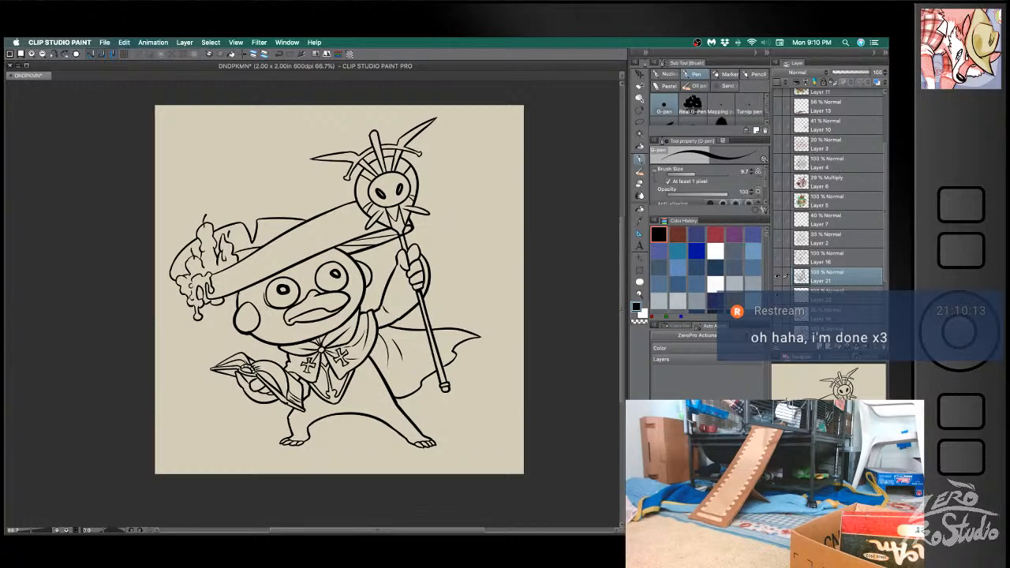
pyautogui.press('super+z')
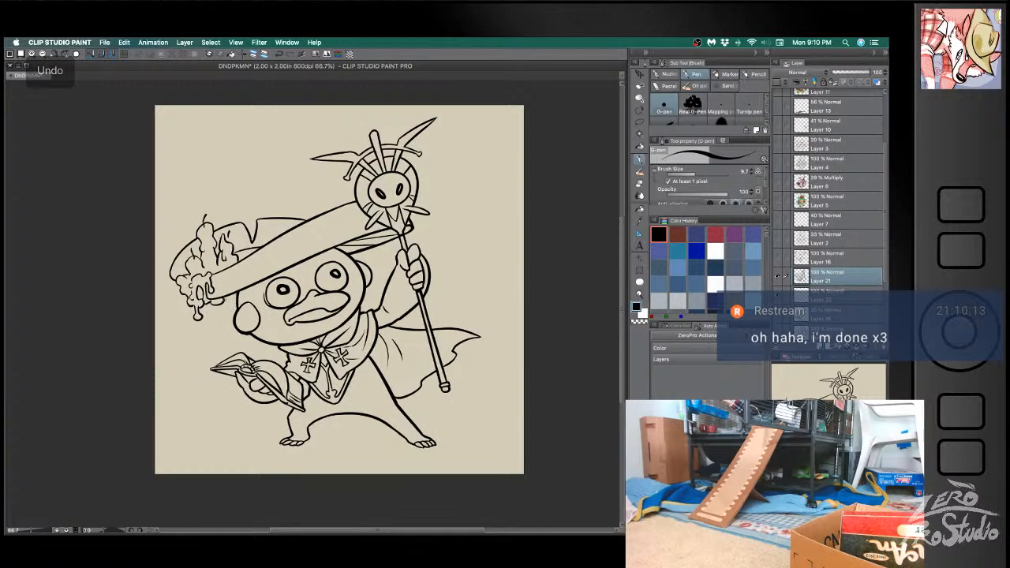
pyautogui.press('super+z')
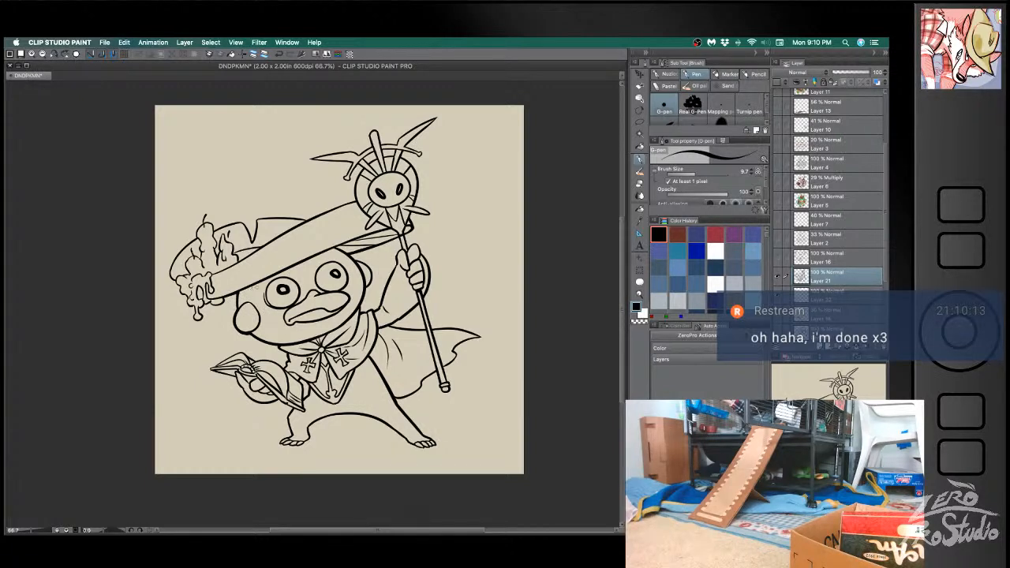
pyautogui.hotkey('ctrl', 'z')
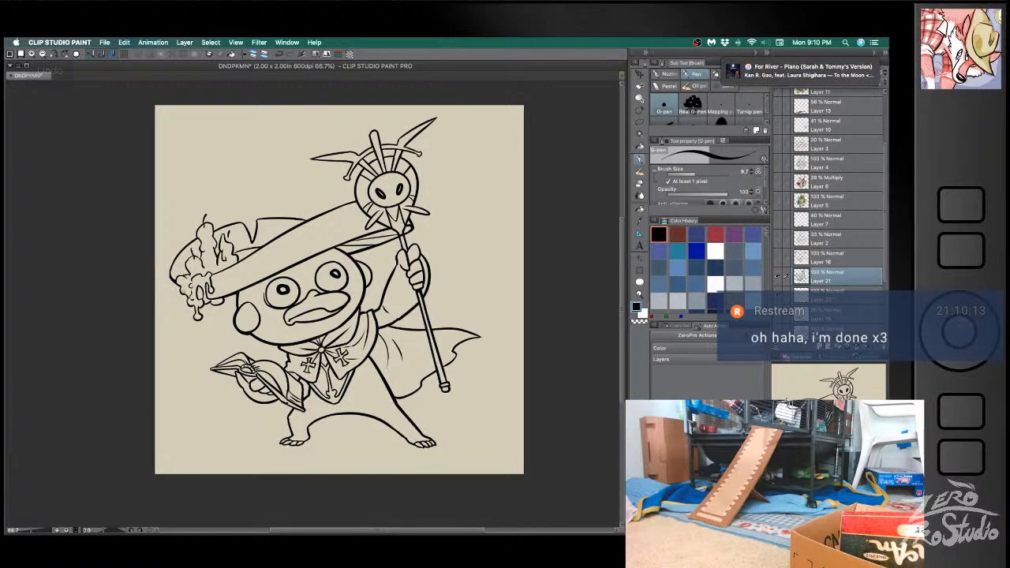
pyautogui.hotkey('ctrl', 'z')
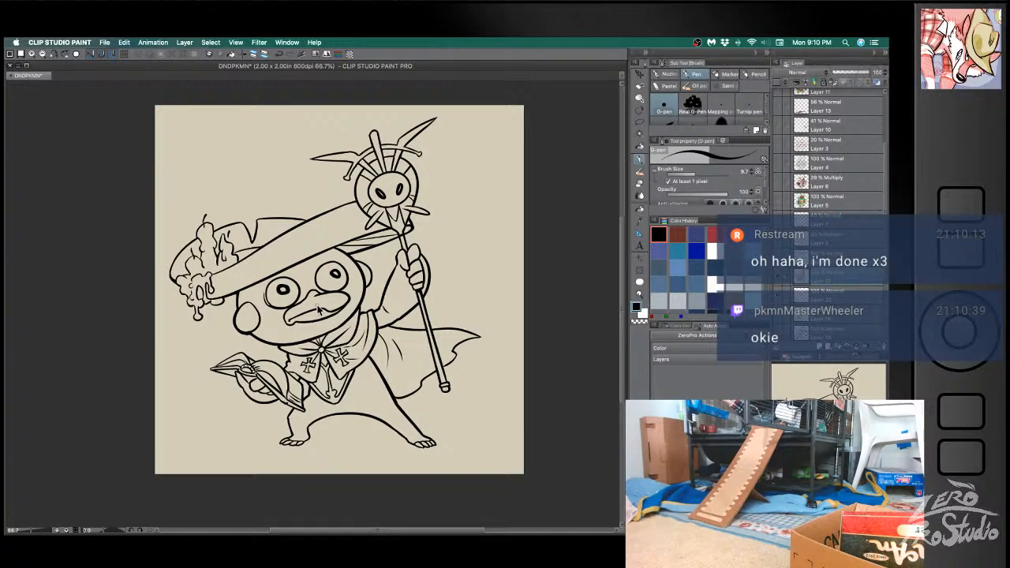
pyautogui.moveTo(266, 276)
pyautogui.mouseDown()
pyautogui.moveTo(261, 295)
pyautogui.moveTo(276, 323)
pyautogui.mouseUp()
pyautogui.press('super+z')
pyautogui.moveTo(265, 279); pyautogui.dragTo(271, 321)
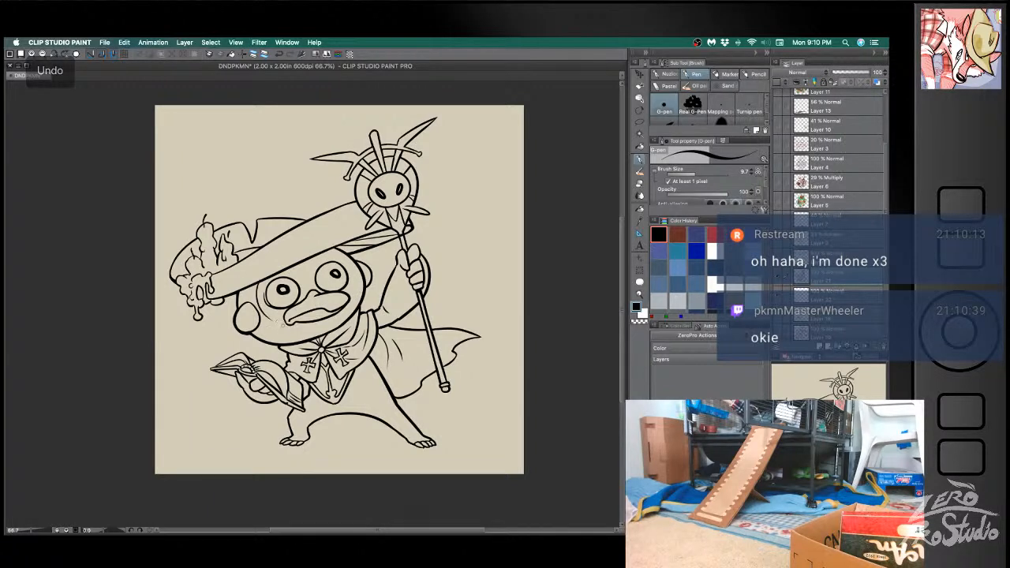
pyautogui.press('super+z')
pyautogui.moveTo(262, 278)
pyautogui.mouseDown()
pyautogui.moveTo(268, 322)
pyautogui.moveTo(295, 335)
pyautogui.moveTo(255, 303)
pyautogui.moveTo(293, 339)
pyautogui.mouseUp()
pyautogui.press('super+z')
pyautogui.press('super+z')
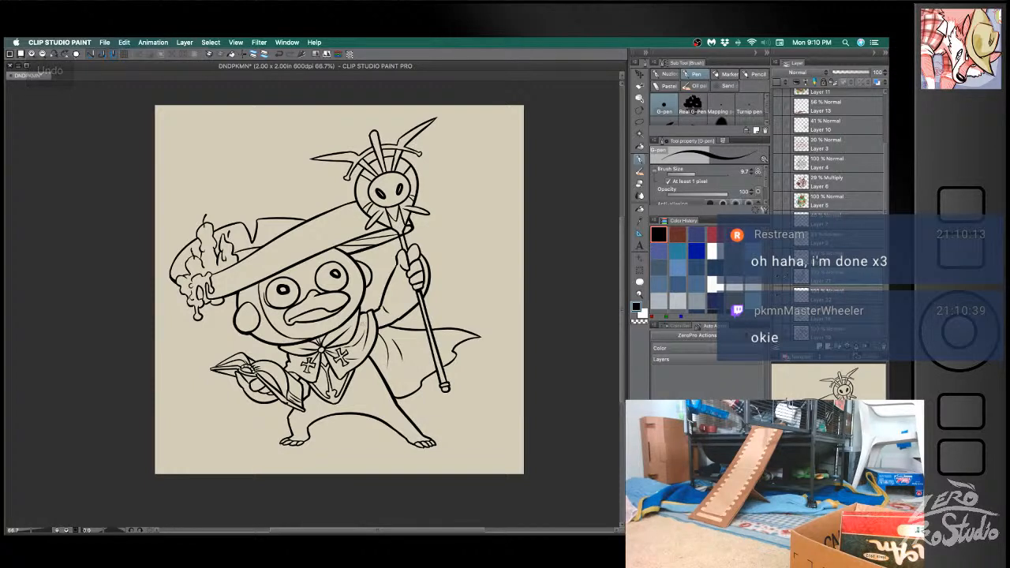
pyautogui.press('super+z')
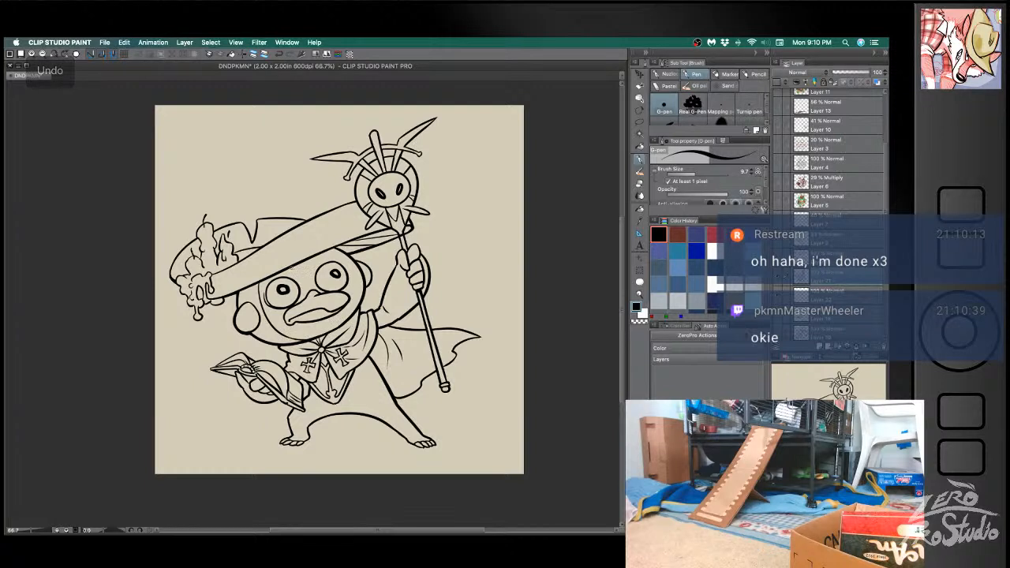
# - Ink the matching curved face marking around the eye on the staff side, redrawing the stroke until it fits
pyautogui.moveTo(275, 275); pyautogui.dragTo(359, 284)
pyautogui.press('super+z')
pyautogui.press('super+z')
pyautogui.moveTo(320, 250)
pyautogui.mouseDown()
pyautogui.moveTo(360, 301)
pyautogui.moveTo(335, 252)
pyautogui.moveTo(357, 314)
pyautogui.mouseUp()
pyautogui.press('super+z')
pyautogui.press('super+z')
pyautogui.moveTo(323, 249); pyautogui.dragTo(354, 317)
pyautogui.press('super+z')
pyautogui.moveTo(323, 250)
pyautogui.mouseDown()
pyautogui.moveTo(353, 266)
pyautogui.moveTo(360, 299)
pyautogui.moveTo(334, 254)
pyautogui.moveTo(356, 308)
pyautogui.mouseUp()
pyautogui.press('super+z')
pyautogui.press('super+z')
pyautogui.moveTo(324, 250); pyautogui.dragTo(360, 309)
pyautogui.press('super+z')
pyautogui.moveTo(324, 250); pyautogui.dragTo(357, 311)
pyautogui.press('super+z')
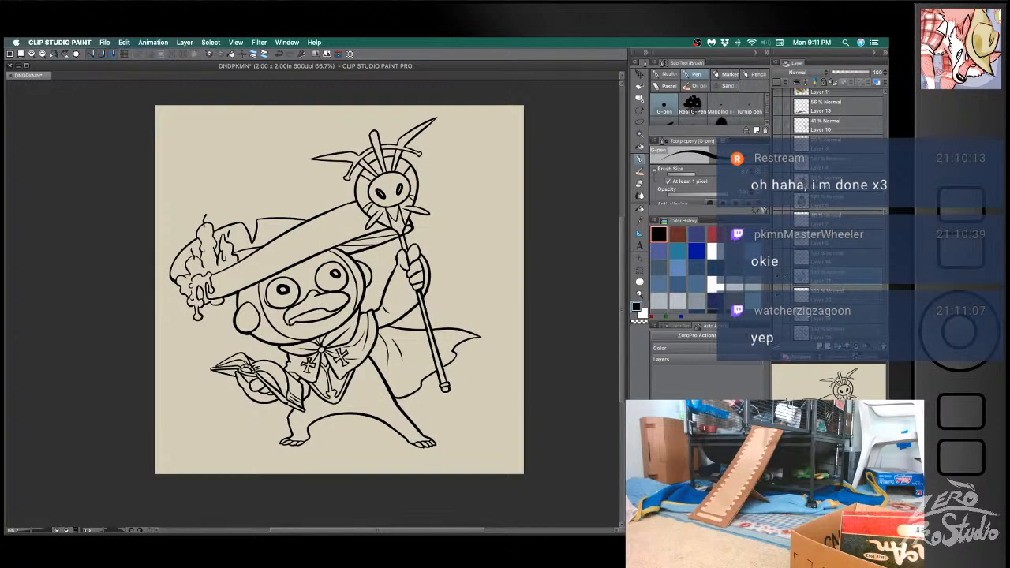
pyautogui.press('super+z')
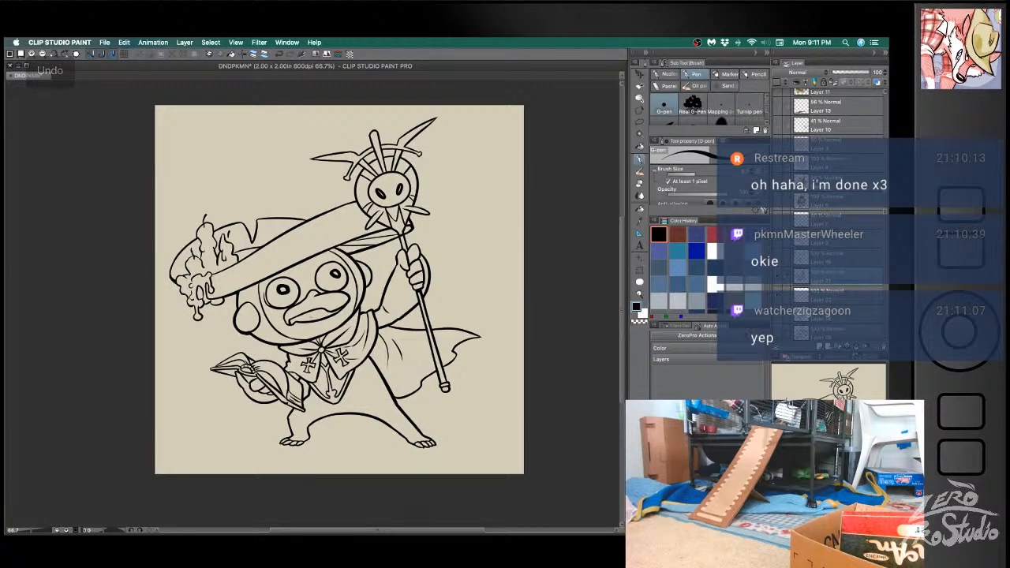
pyautogui.press('super+z')
# - Retouch the lower edge of the beak and the adjoining face marking with the eraser and pen, redoing the strokes that miss
pyautogui.press('e')
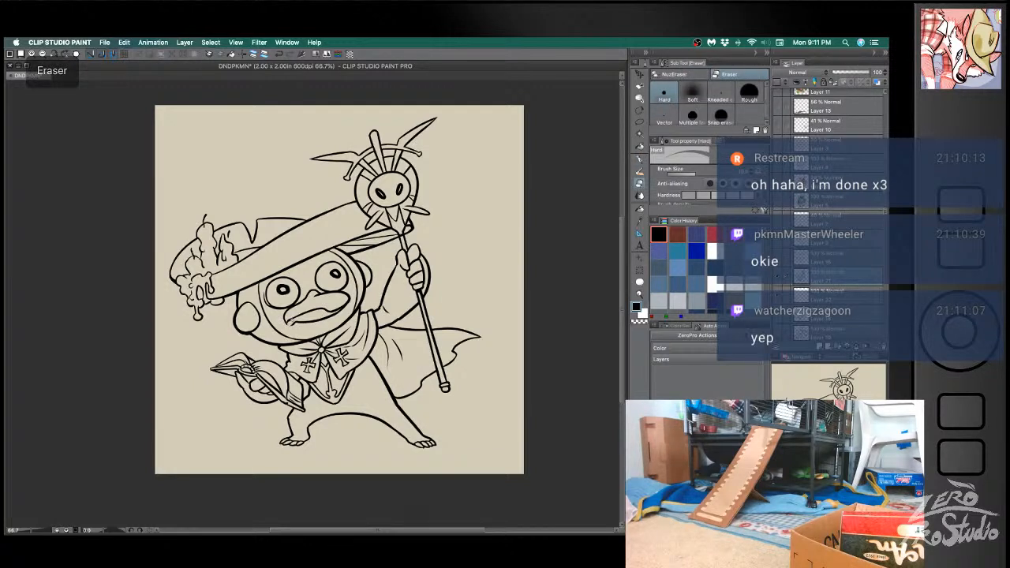
pyautogui.press('b')
pyautogui.press('super+z')
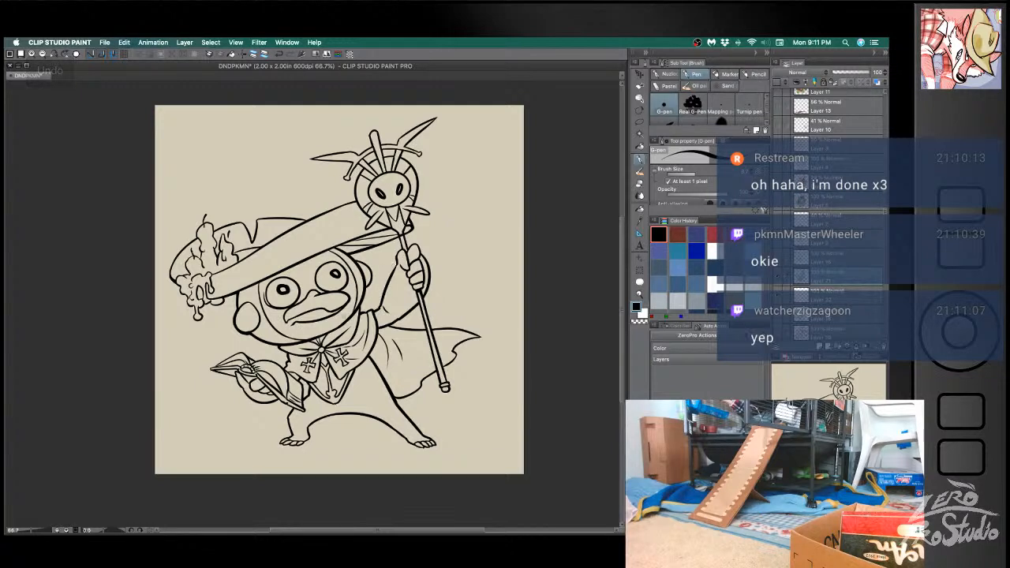
pyautogui.press('e')
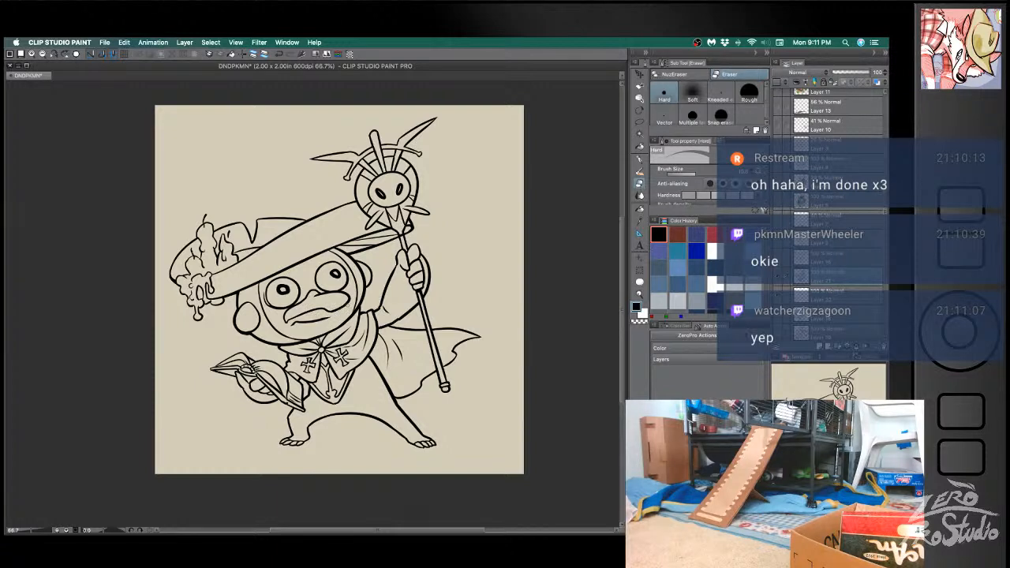
pyautogui.moveTo(331, 316)
pyautogui.mouseDown()
pyautogui.moveTo(308, 320)
pyautogui.moveTo(326, 324)
pyautogui.moveTo(306, 333)
pyautogui.moveTo(327, 307)
pyautogui.moveTo(302, 313)
pyautogui.moveTo(337, 312)
pyautogui.mouseUp()
pyautogui.press('b')
pyautogui.press('super+z')
pyautogui.press('super+z')
pyautogui.press('super+z')
pyautogui.press('super+z')
pyautogui.press('super+z')
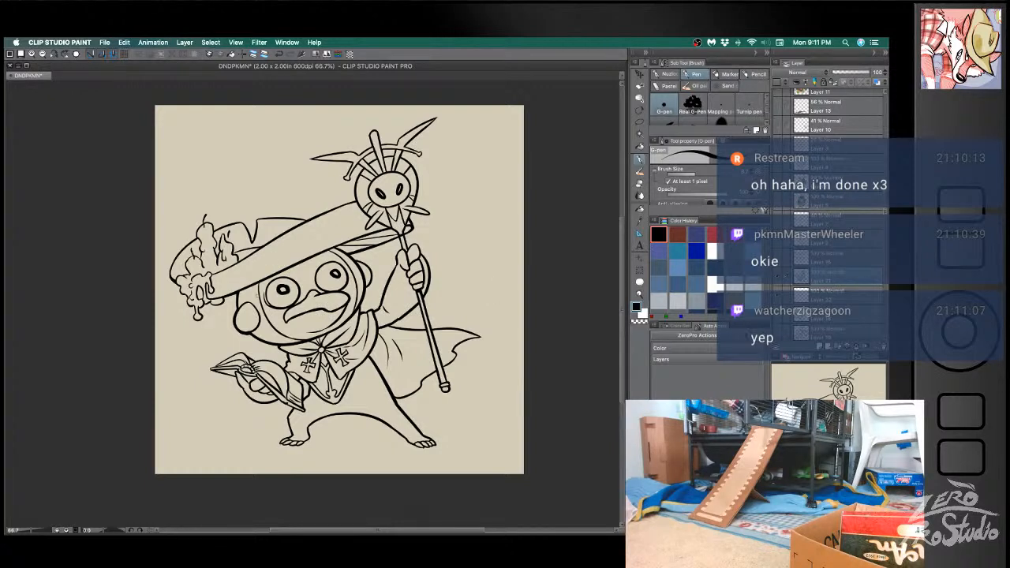
pyautogui.press('super+z')
pyautogui.moveTo(261, 279); pyautogui.dragTo(260, 308)
pyautogui.press('super+z')
# - Ink the rounded belly marking on the torso beneath the front of the cloak
pyautogui.press('space')
pyautogui.moveTo(469, 419); pyautogui.dragTo(445, 394)
pyautogui.moveTo(329, 323)
pyautogui.mouseDown()
pyautogui.moveTo(362, 340)
pyautogui.moveTo(370, 331)
pyautogui.moveTo(335, 339)
pyautogui.moveTo(329, 324)
pyautogui.moveTo(300, 341)
pyautogui.mouseUp()
pyautogui.press('super+z')
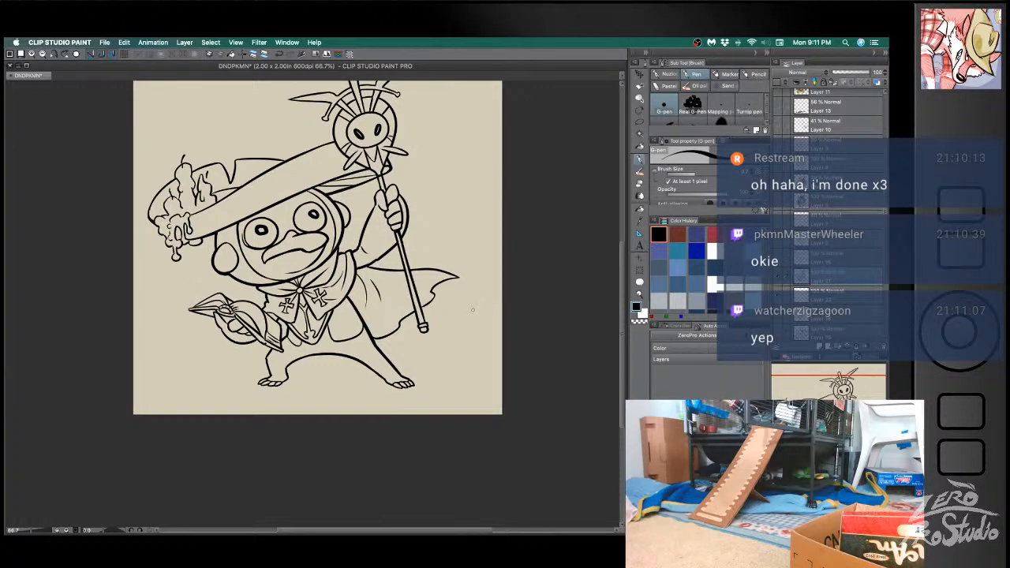
pyautogui.press('e')
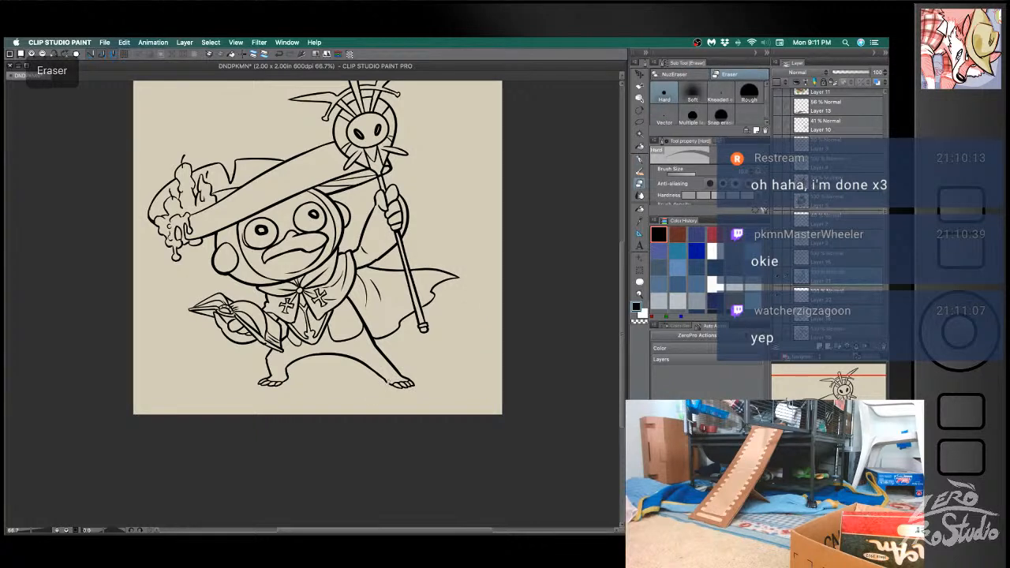
pyautogui.press('super+z')
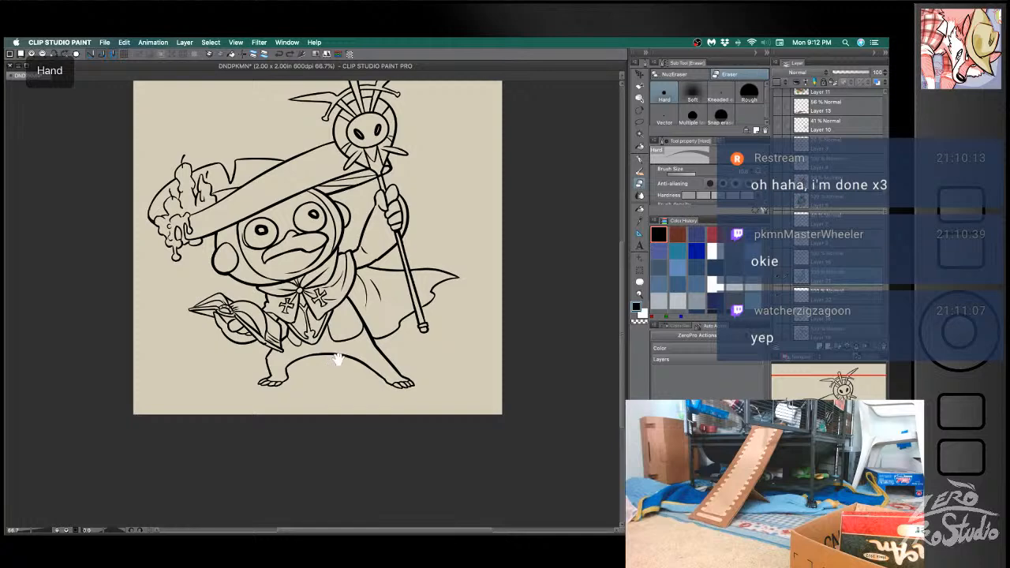
# - Enlarge the hard eraser, erase the inner edge of the foot below the book and ink an extra toe there
pyautogui.moveTo(338, 360); pyautogui.dragTo(356, 323)
pyautogui.scroll(2, 372, 316)
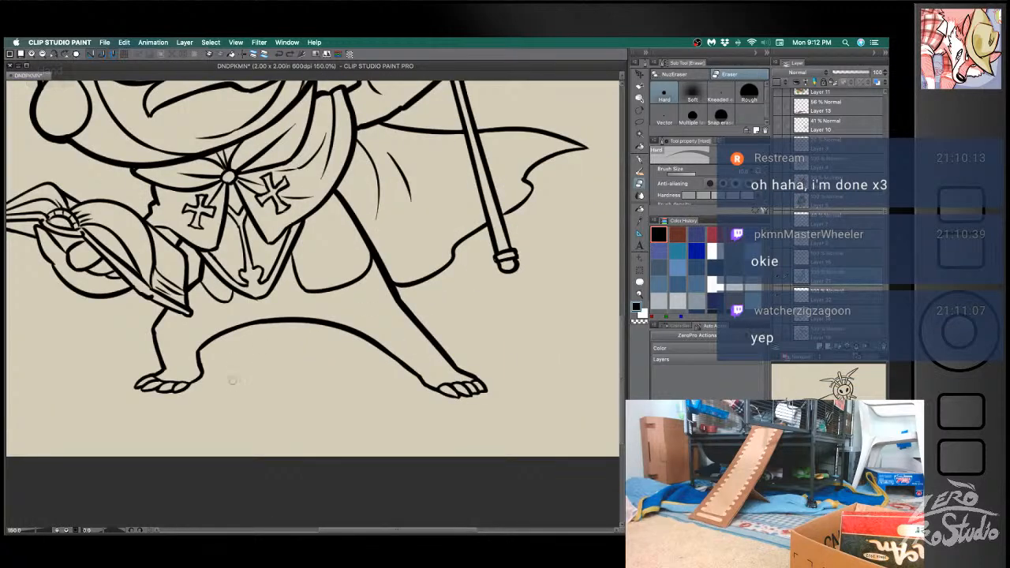
pyautogui.moveTo(232, 380); pyautogui.dragTo(273, 354)
pyautogui.press('e')
pyautogui.press(']')
pyautogui.press(']')
pyautogui.press(']')
pyautogui.press(']')
pyautogui.press(']')
pyautogui.press(']')
pyautogui.moveTo(201, 372)
pyautogui.mouseDown()
pyautogui.moveTo(242, 358)
pyautogui.moveTo(175, 363)
pyautogui.moveTo(201, 355)
pyautogui.moveTo(186, 371)
pyautogui.moveTo(228, 357)
pyautogui.moveTo(198, 356)
pyautogui.moveTo(247, 355)
pyautogui.mouseUp()
pyautogui.press('b')
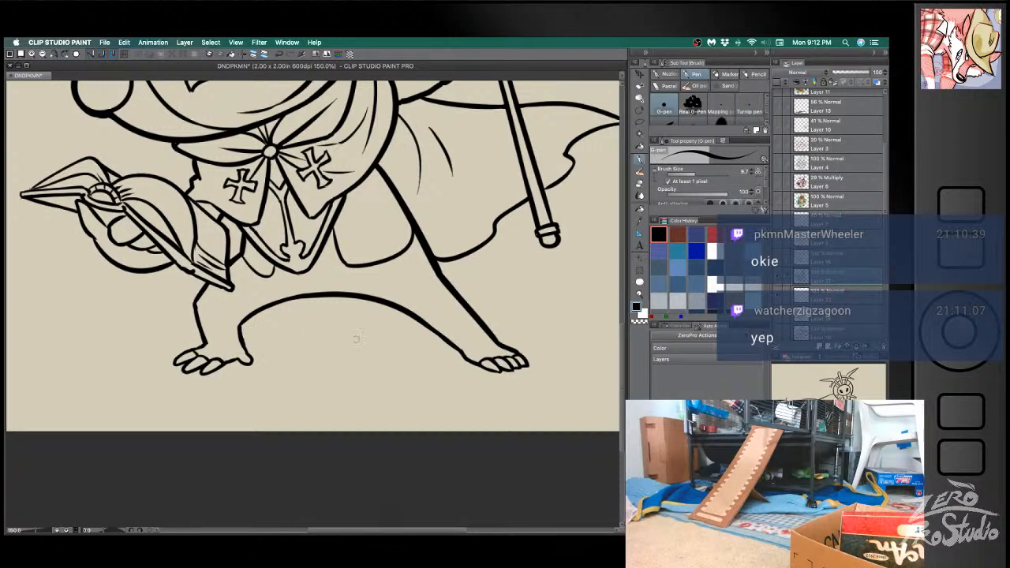
# - Erase the inner edge of the foot on the staff side and ink an extra toe pointing inward
pyautogui.press('e')
pyautogui.moveTo(471, 355)
pyautogui.mouseDown()
pyautogui.moveTo(455, 366)
pyautogui.moveTo(518, 361)
pyautogui.moveTo(529, 369)
pyautogui.moveTo(486, 371)
pyautogui.moveTo(519, 366)
pyautogui.mouseUp()
pyautogui.press('b')
pyautogui.press('e')
pyautogui.press('b')
pyautogui.press('super+z')
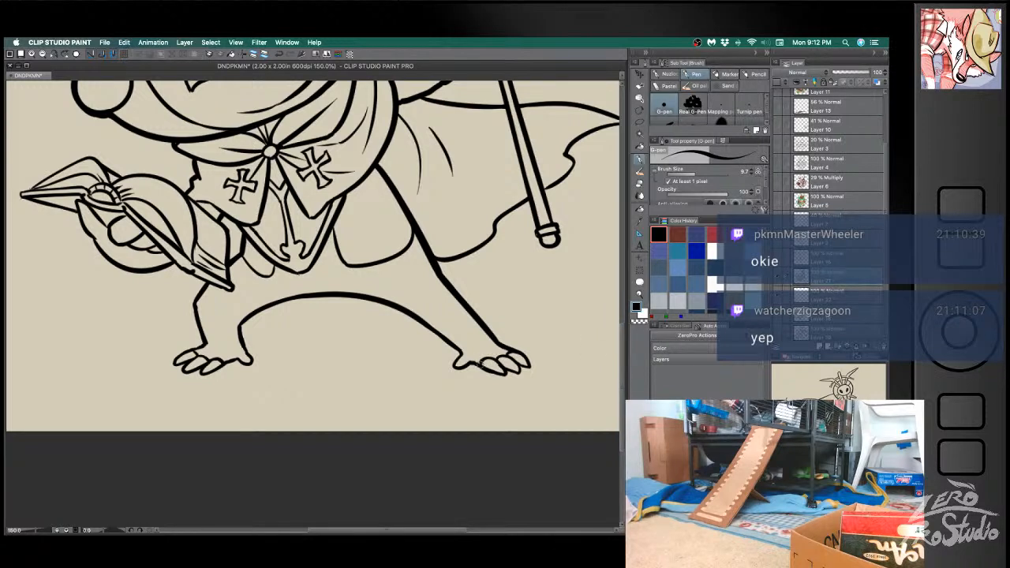
# - Reduce the hard eraser to size 10 and tidy the toe lines of the staff-side foot, touching them up with the pen
pyautogui.press('e')
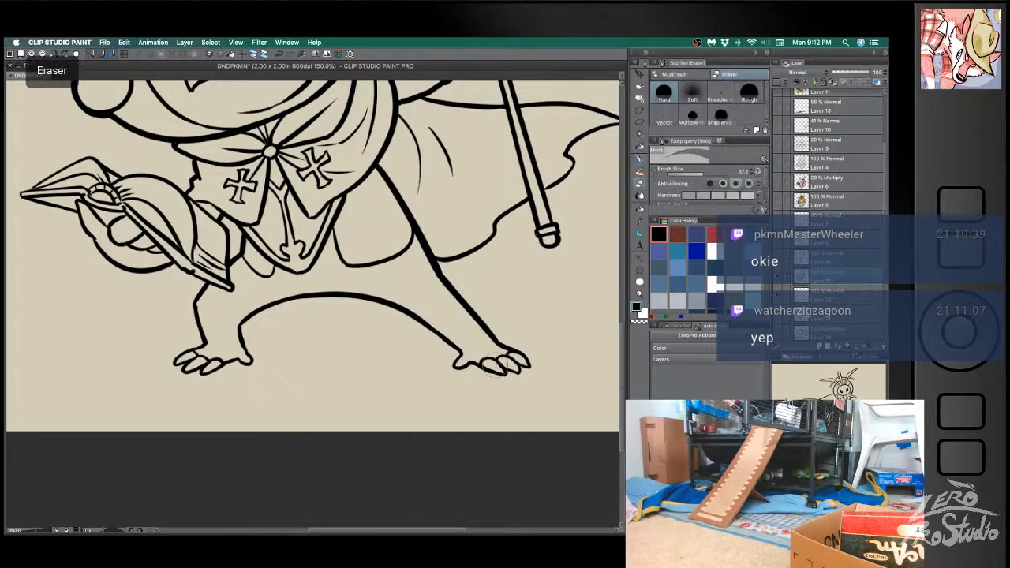
pyautogui.hotkey('ctrl', 'z')
pyautogui.press('[')
pyautogui.press('[')
pyautogui.press('[')
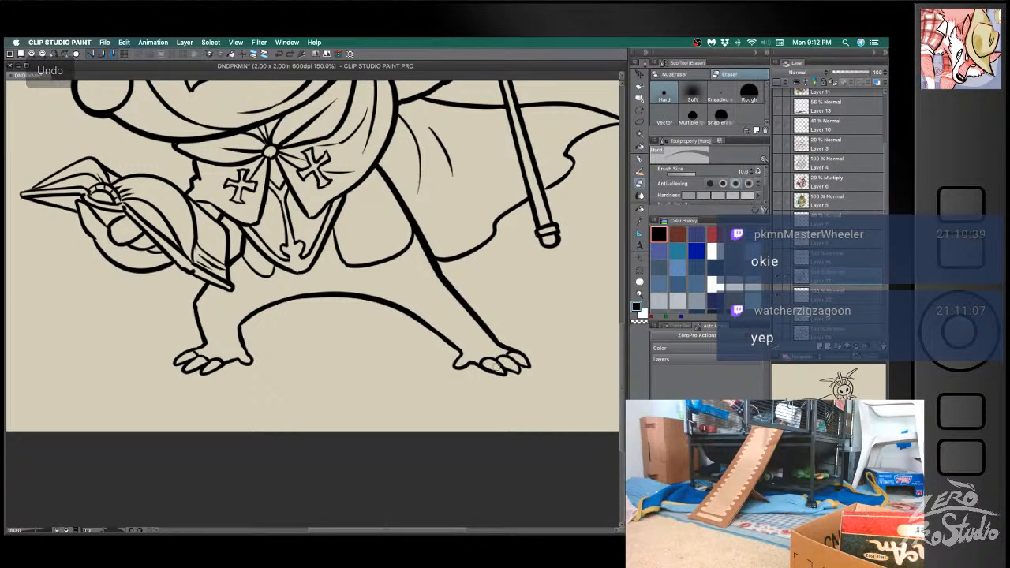
pyautogui.moveTo(497, 369); pyautogui.dragTo(497, 365)
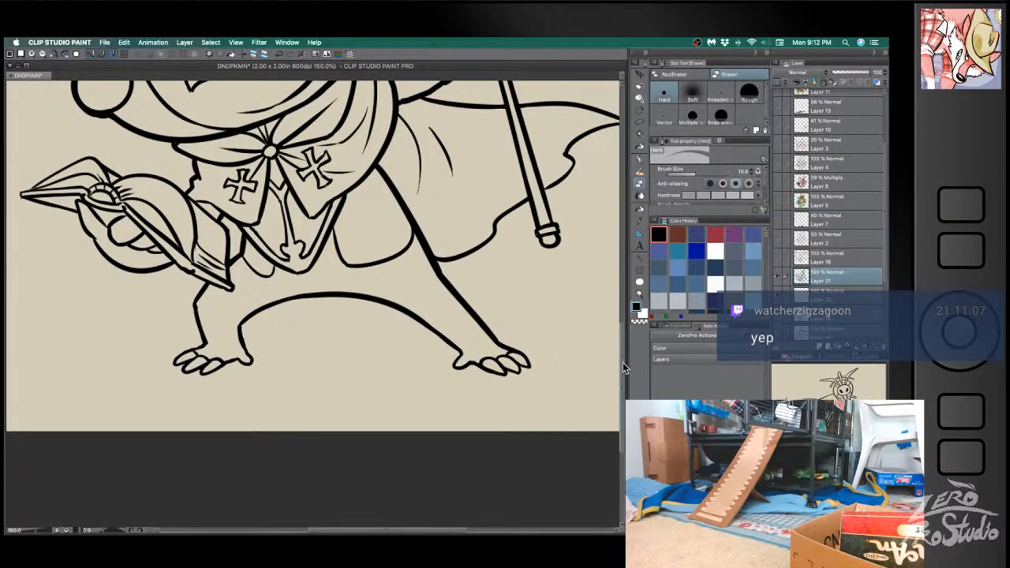
pyautogui.press('b')
pyautogui.press('e')
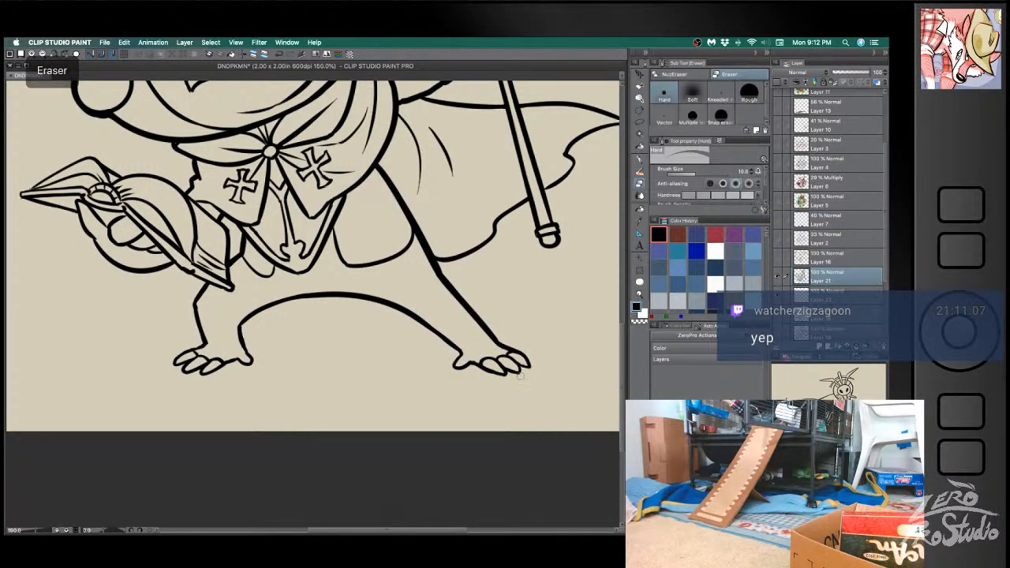
pyautogui.press('b')
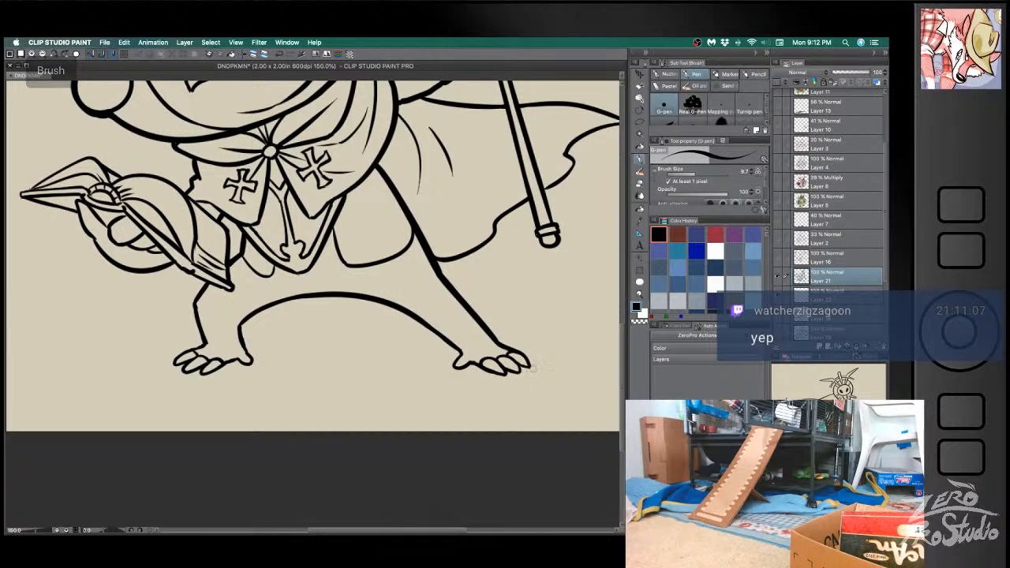
pyautogui.press('e')
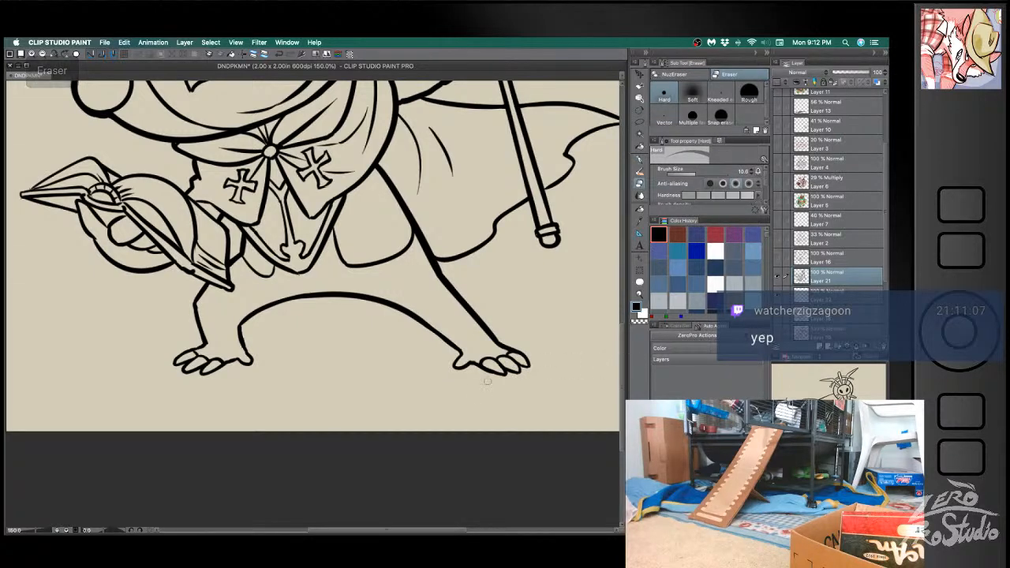
# - Bring the whole inked figure back into view and save the document
pyautogui.scroll(-1, 527, 399)
pyautogui.scroll(-1, 529, 399)
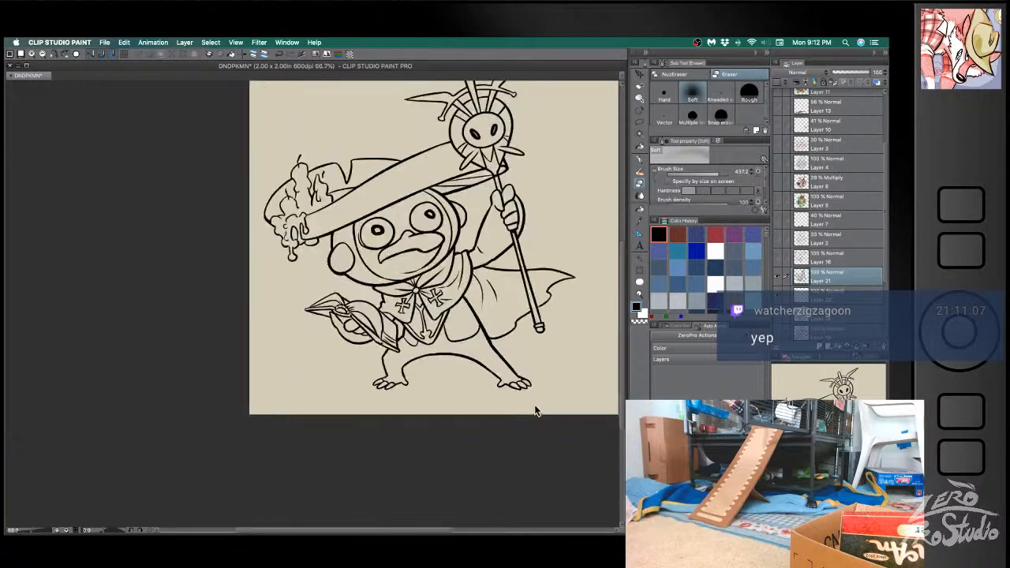
pyautogui.moveTo(541, 408); pyautogui.dragTo(439, 421)
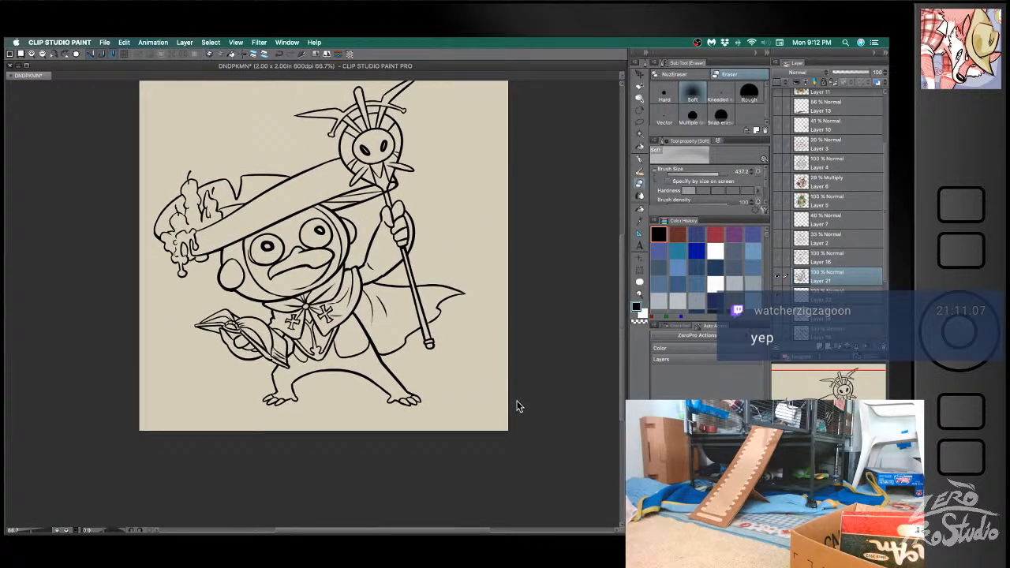
pyautogui.press('super+s')
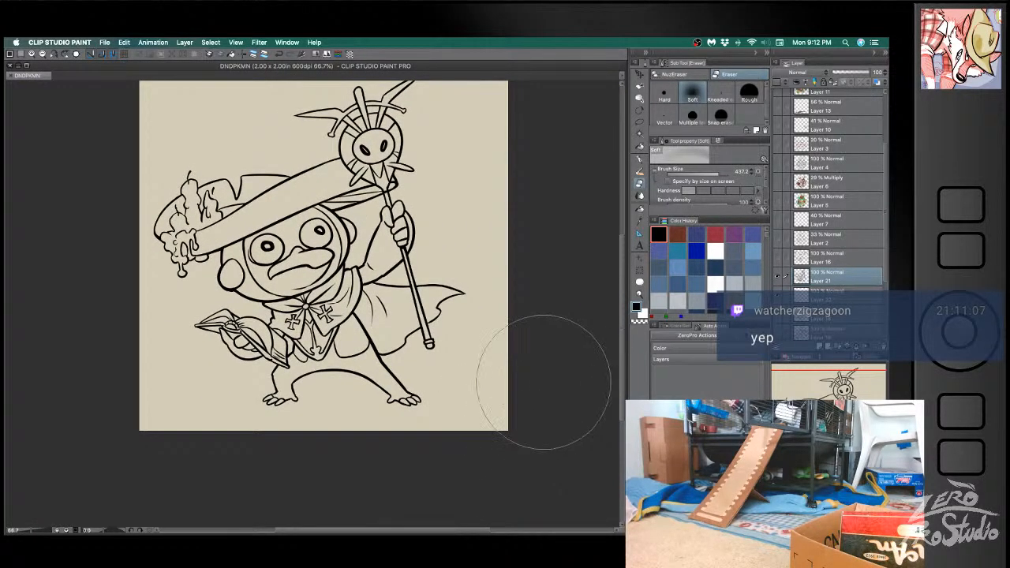
# - Switch to the Lombre page in Firefox to check the reference artwork, and move the browser window back aside
pyautogui.press('b')
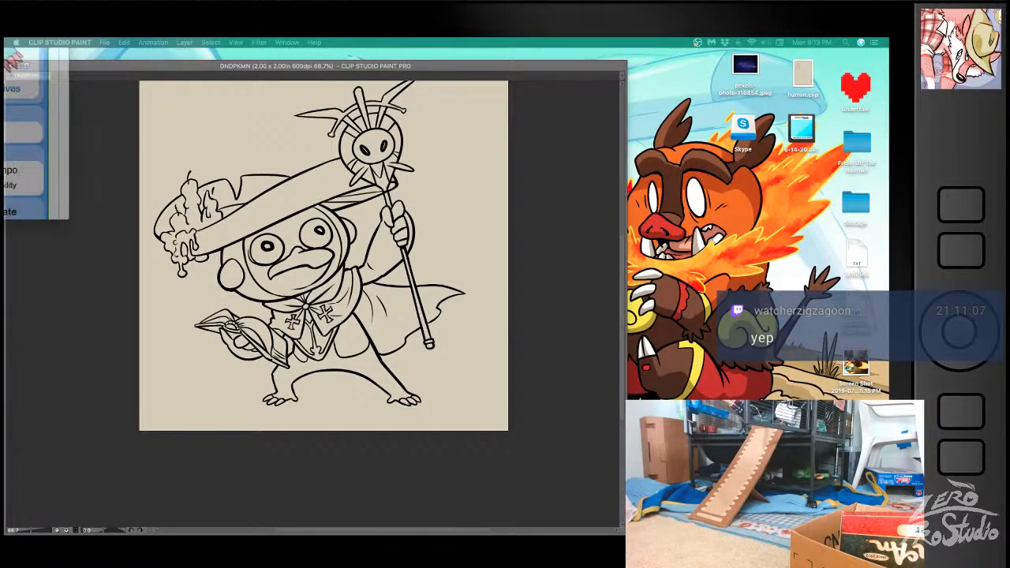
pyautogui.moveTo(53, 39); pyautogui.dragTo(508, 61)
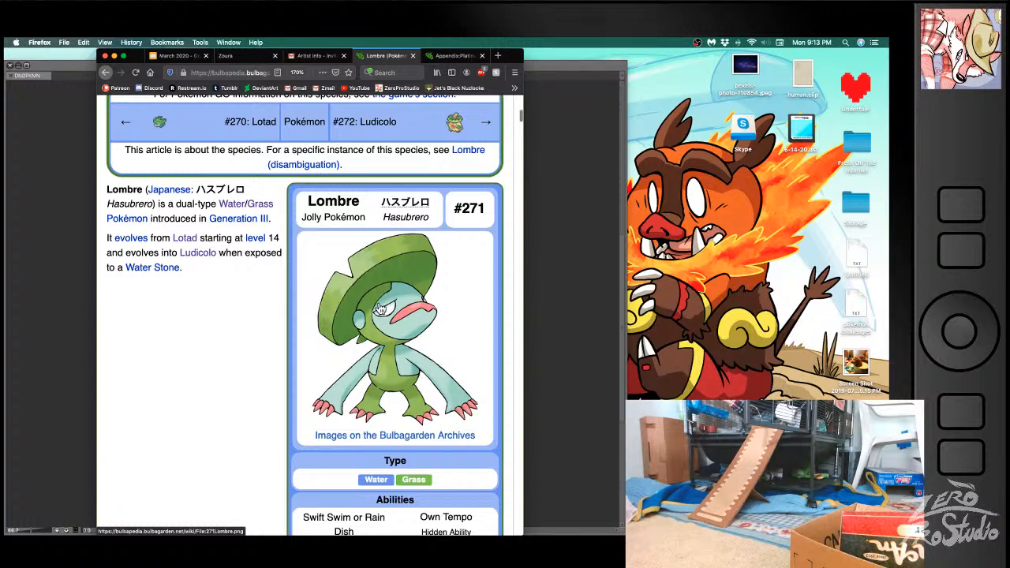
pyautogui.moveTo(514, 60); pyautogui.dragTo(5, 66)
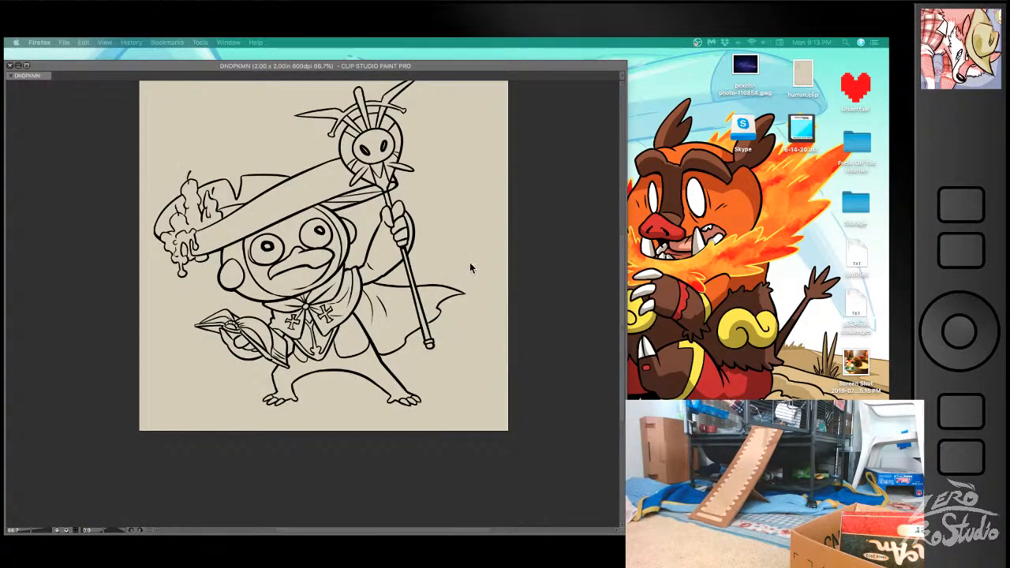
pyautogui.click(568, 272)
pyautogui.moveTo(237, 297)
pyautogui.mouseDown()
pyautogui.moveTo(214, 308)
pyautogui.moveTo(249, 298)
pyautogui.mouseUp()
pyautogui.press('super+z')
pyautogui.press('super+z')
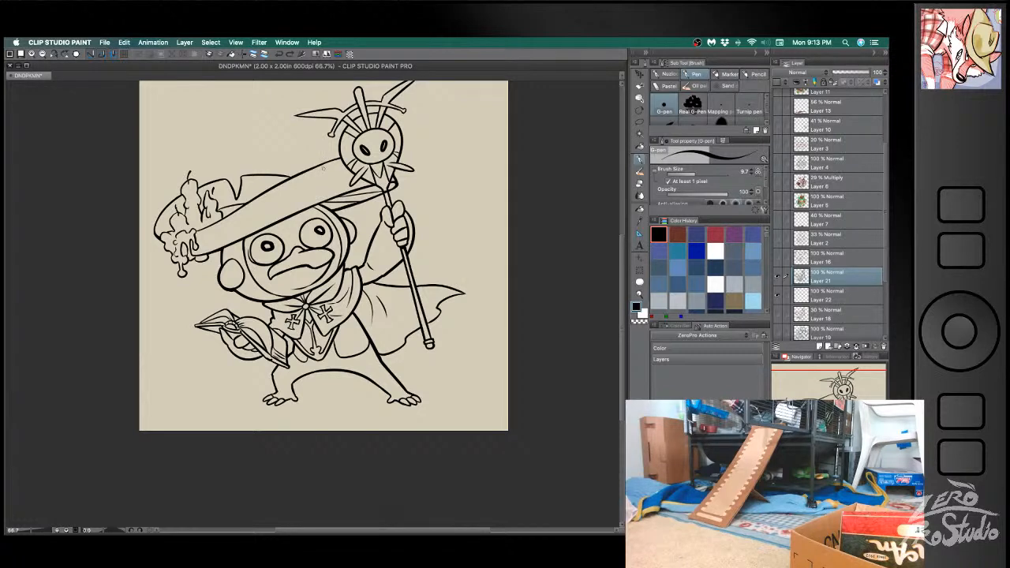
pyautogui.press('e')
pyautogui.press('super+z')
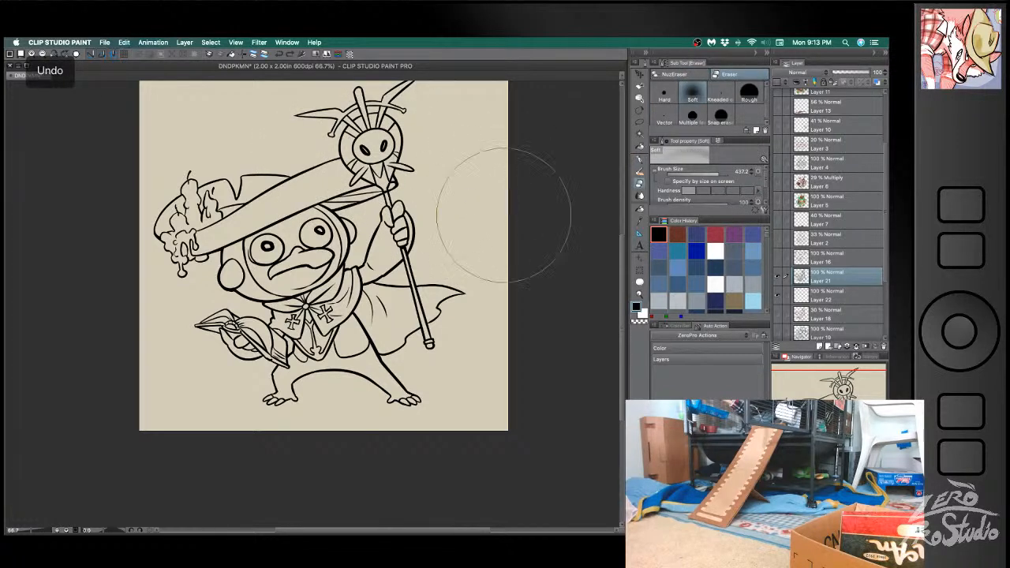
pyautogui.press('e')
pyautogui.moveTo(328, 178); pyautogui.dragTo(289, 199)
pyautogui.press('super+z')
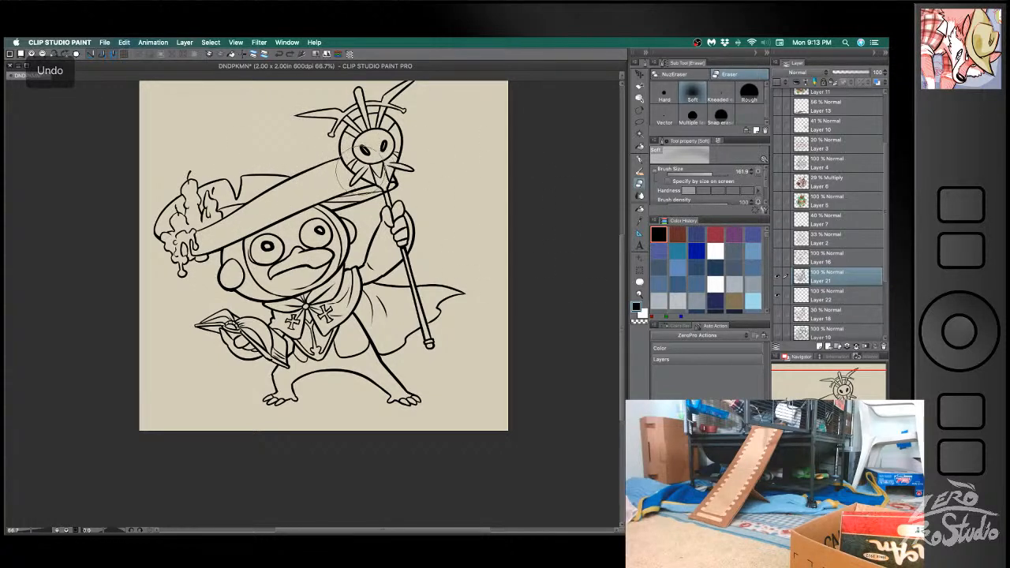
pyautogui.moveTo(319, 194); pyautogui.dragTo(314, 195)
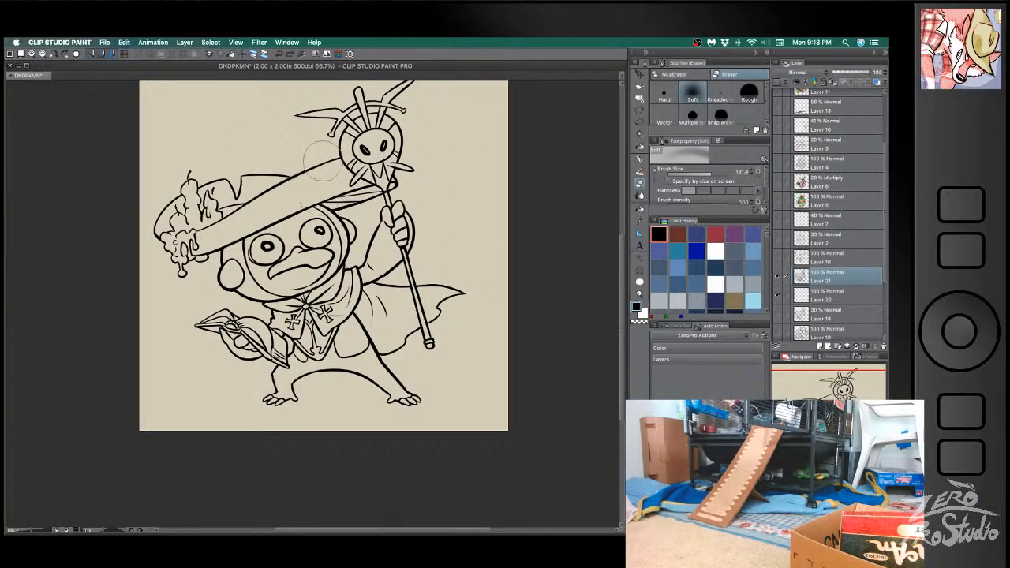
pyautogui.press('super+z')
# - Cut a small notch into the upper edge of the hat brim beside the skull staff with the hard eraser and ink its edges with the G-pen
pyautogui.click(665, 95)
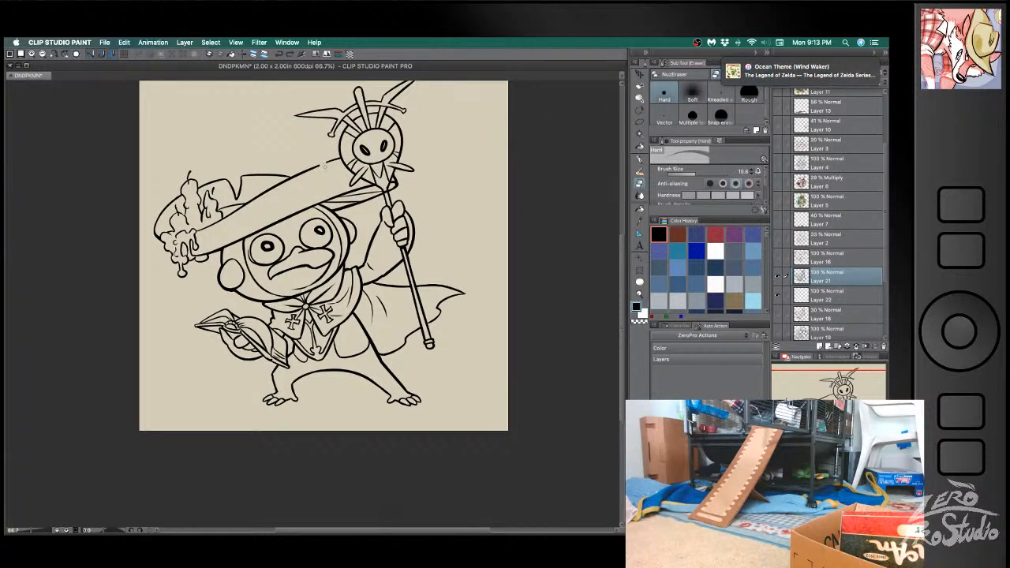
pyautogui.press('b')
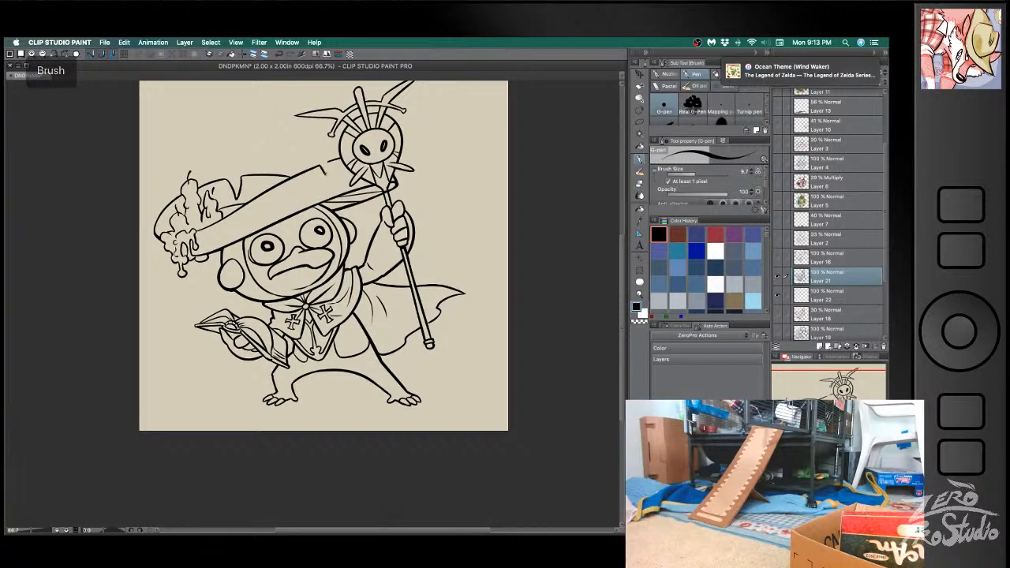
pyautogui.press('super+z')
pyautogui.moveTo(324, 169); pyautogui.dragTo(332, 162)
pyautogui.press('e')
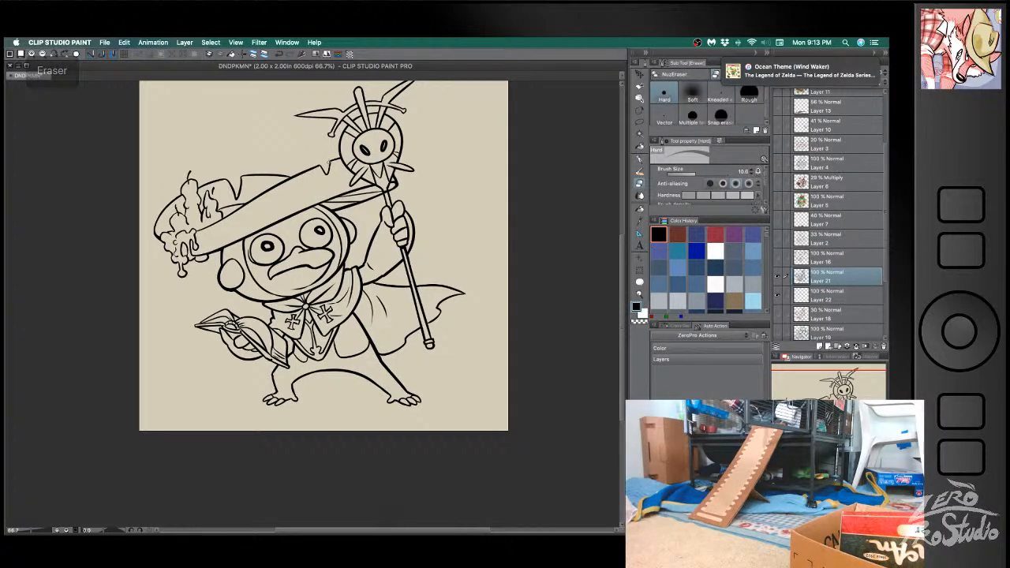
pyautogui.press('b')
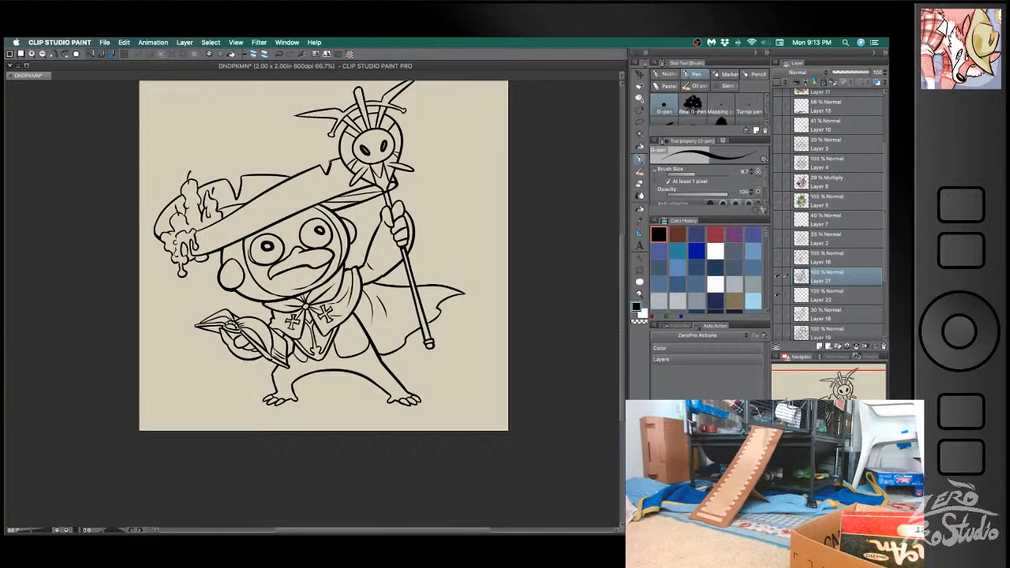
pyautogui.hotkey('ctrl', 'z')
pyautogui.press('super+z')
pyautogui.press('super+z')
pyautogui.press('e')
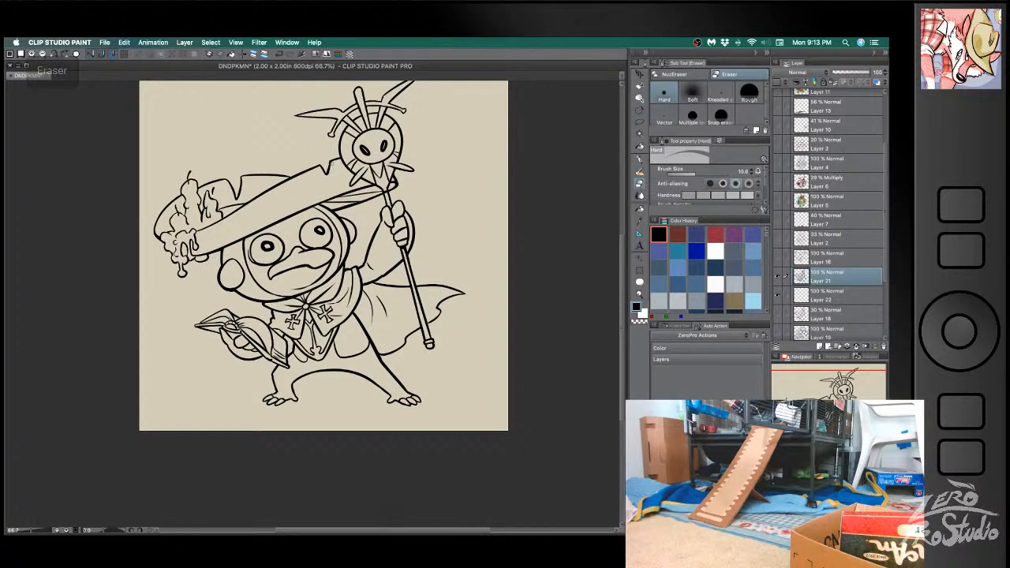
pyautogui.press('p')
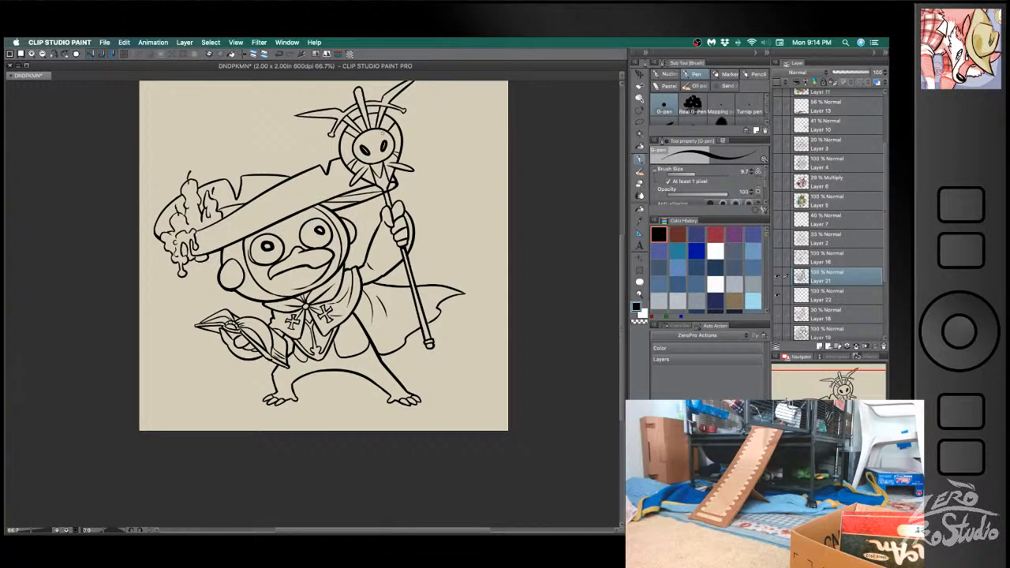
pyautogui.press('b')
pyautogui.moveTo(195, 233); pyautogui.dragTo(215, 223)
pyautogui.press('super+z')
pyautogui.press('super+z')
pyautogui.press('super+z')
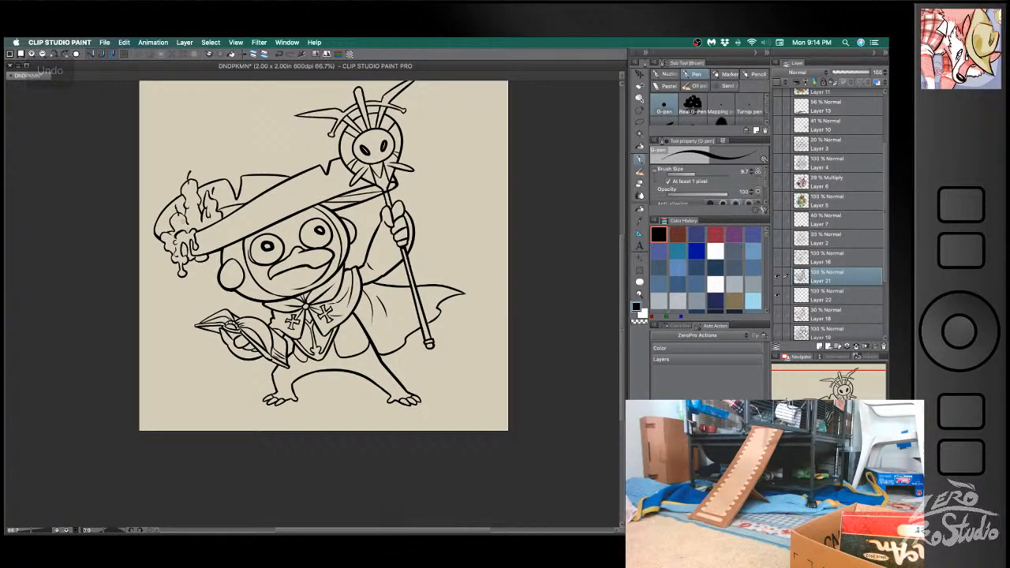
pyautogui.press('super+z')
pyautogui.press('super+z')
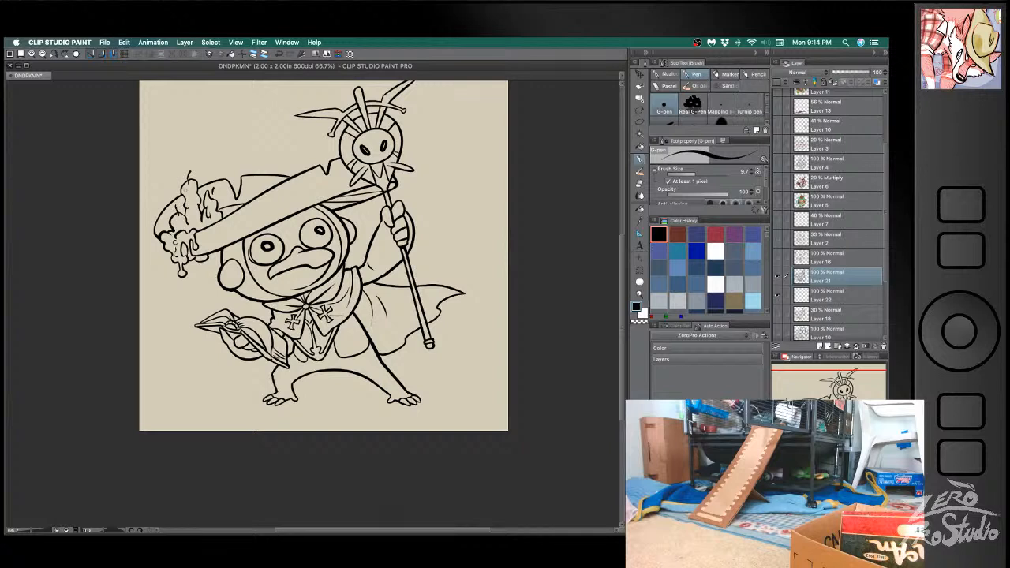
pyautogui.press('super+z')
# - Save the document and use the Refer other layers fill on Layer 22 to colour the hat, head and body dark green
pyautogui.press('super+s')
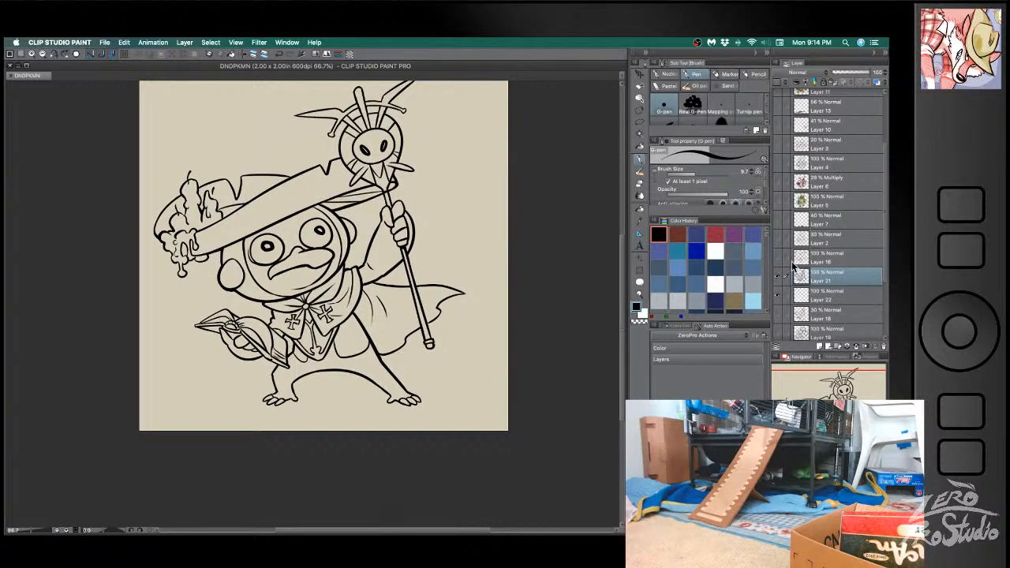
pyautogui.click(819, 295)
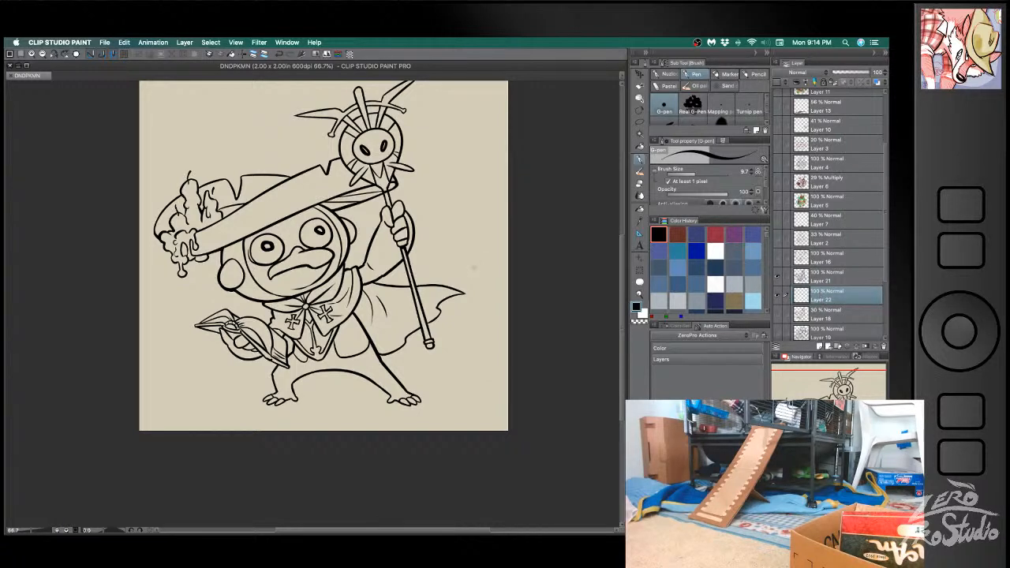
pyautogui.press('g')
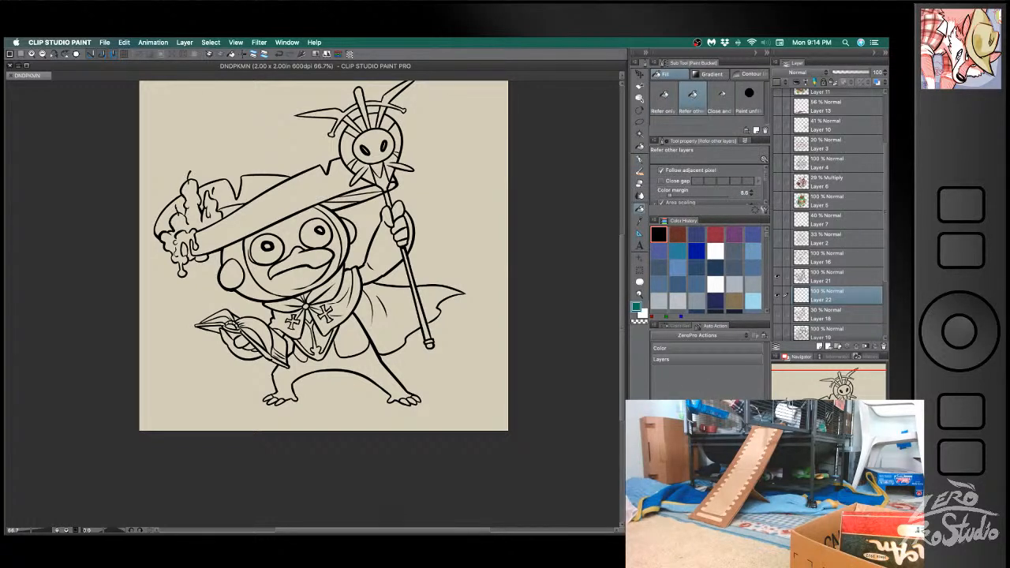
pyautogui.click(288, 181)
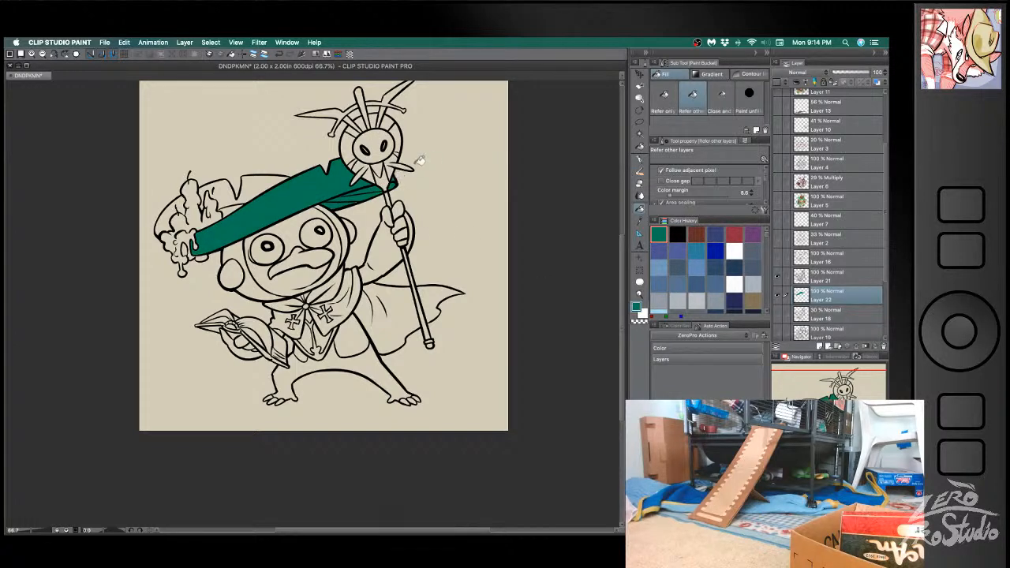
pyautogui.click(250, 183)
pyautogui.click(176, 202)
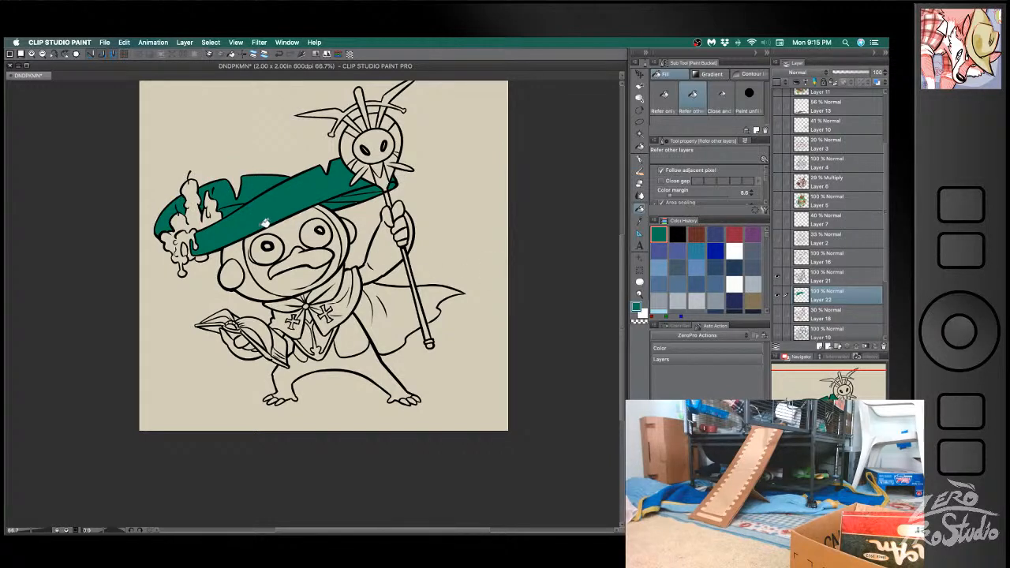
pyautogui.click(240, 244)
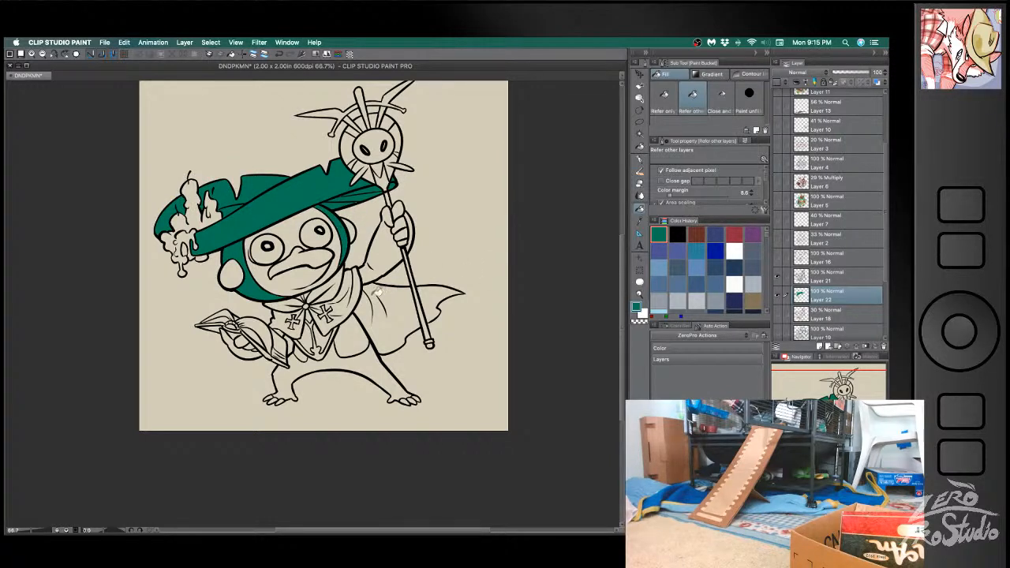
pyautogui.click(338, 353)
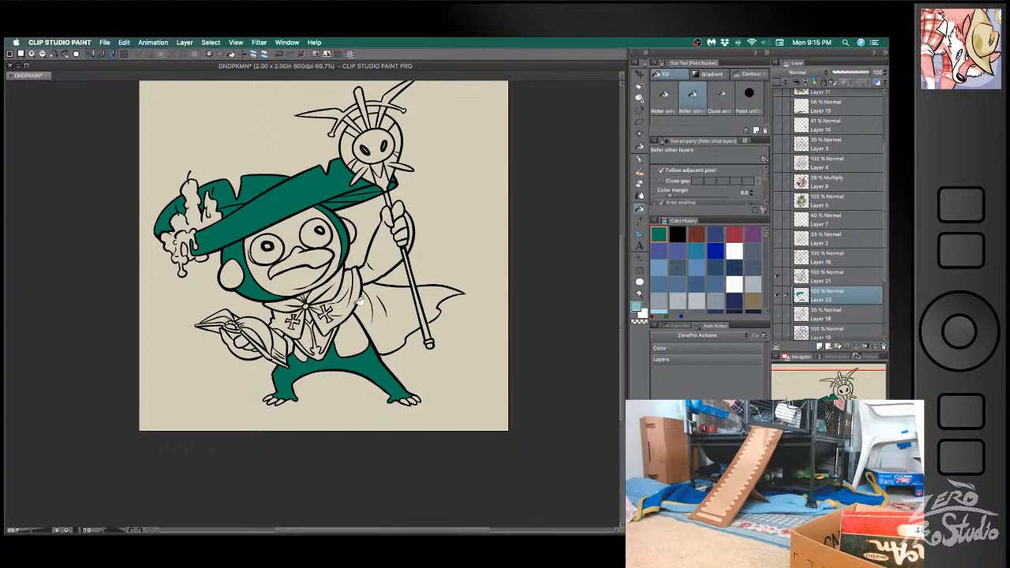
# - Fill the face around the eyes and mouth, trying several light green and blue shades and settling on a muted light teal
pyautogui.click(283, 270)
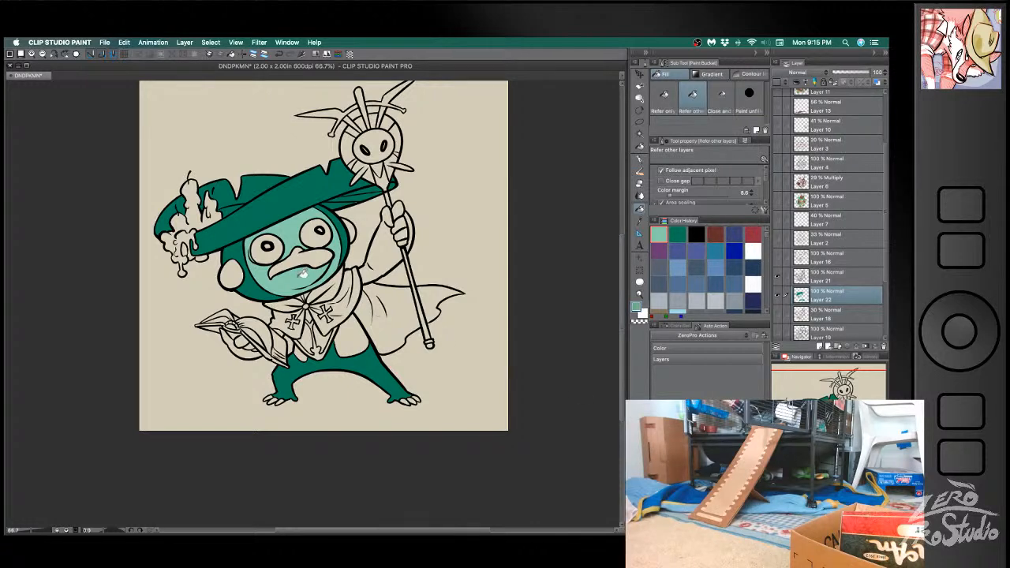
pyautogui.click(302, 272)
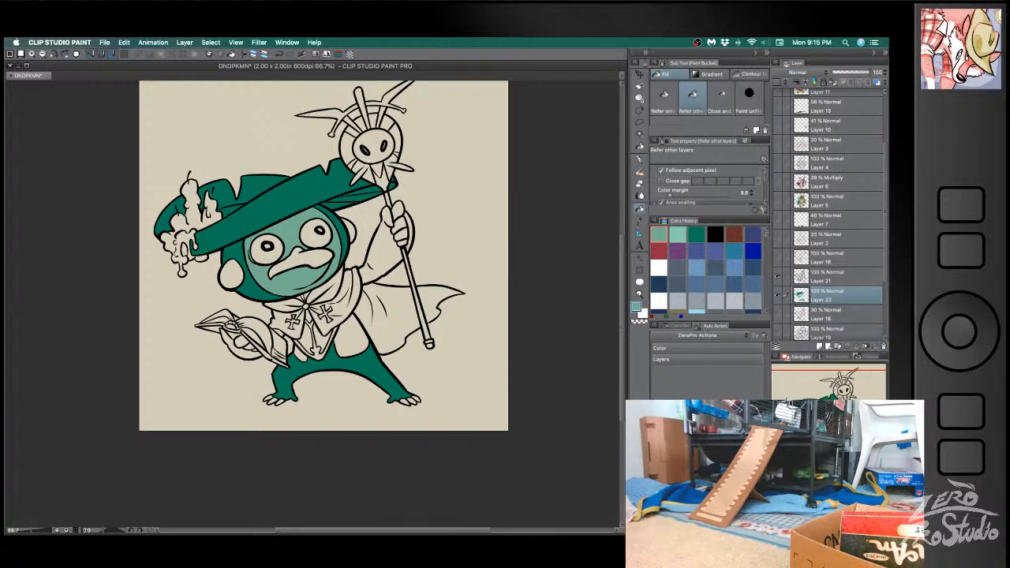
pyautogui.click(307, 272)
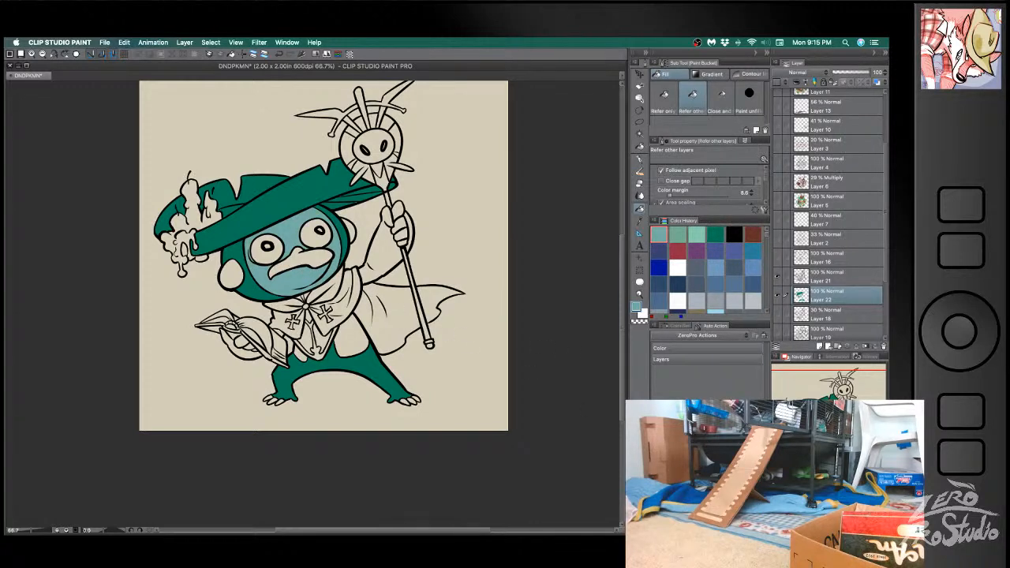
pyautogui.click(300, 272)
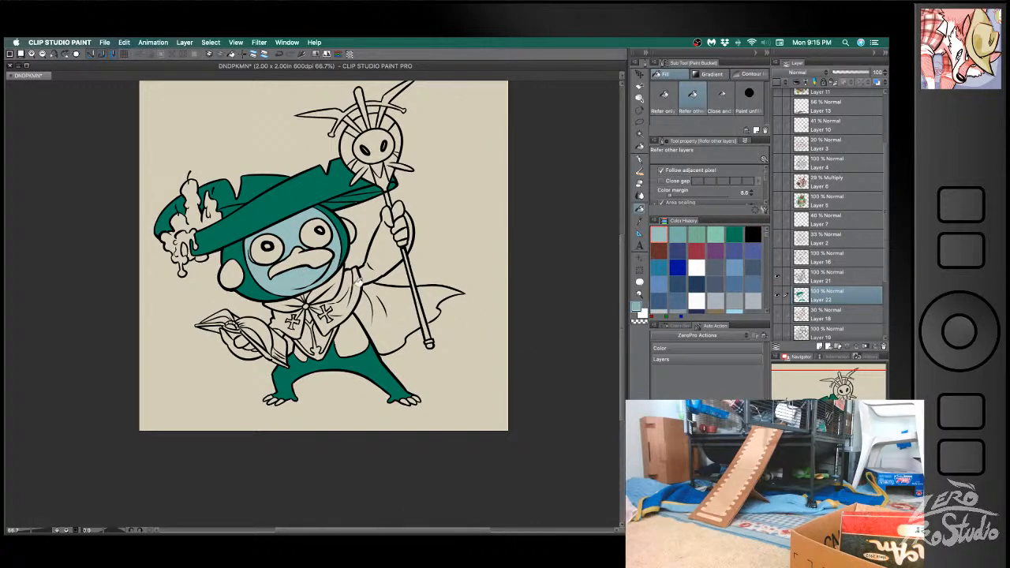
pyautogui.click(302, 273)
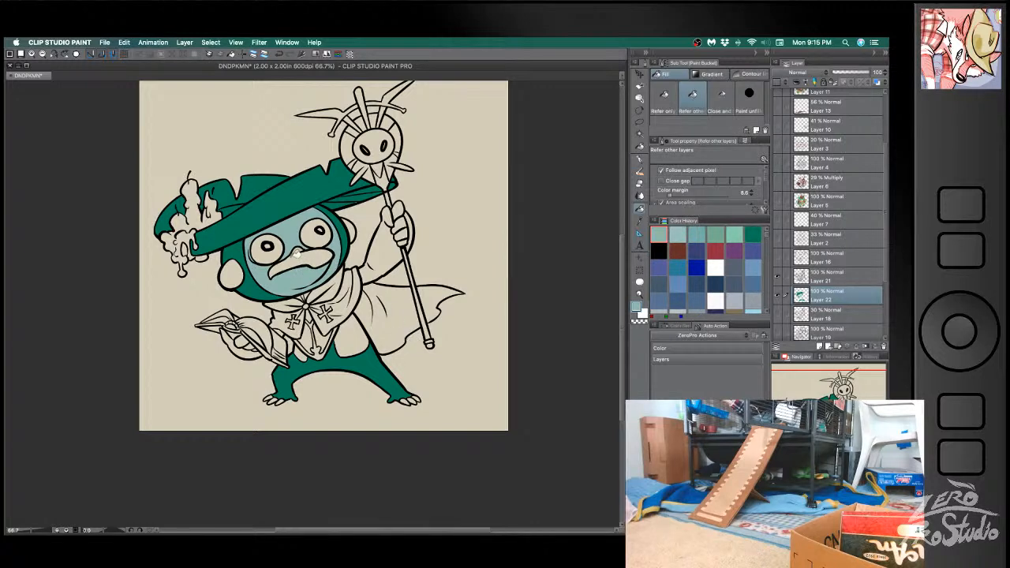
# - Fill the raised arm, ears, book-holding hand and belly marking with the same light teal as the face
pyautogui.click(400, 265)
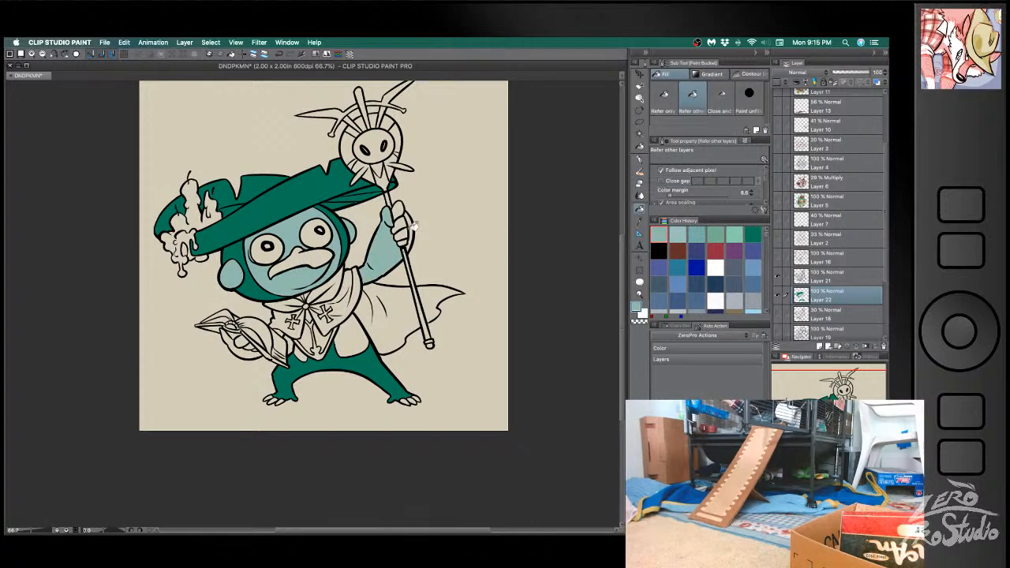
pyautogui.click(242, 346)
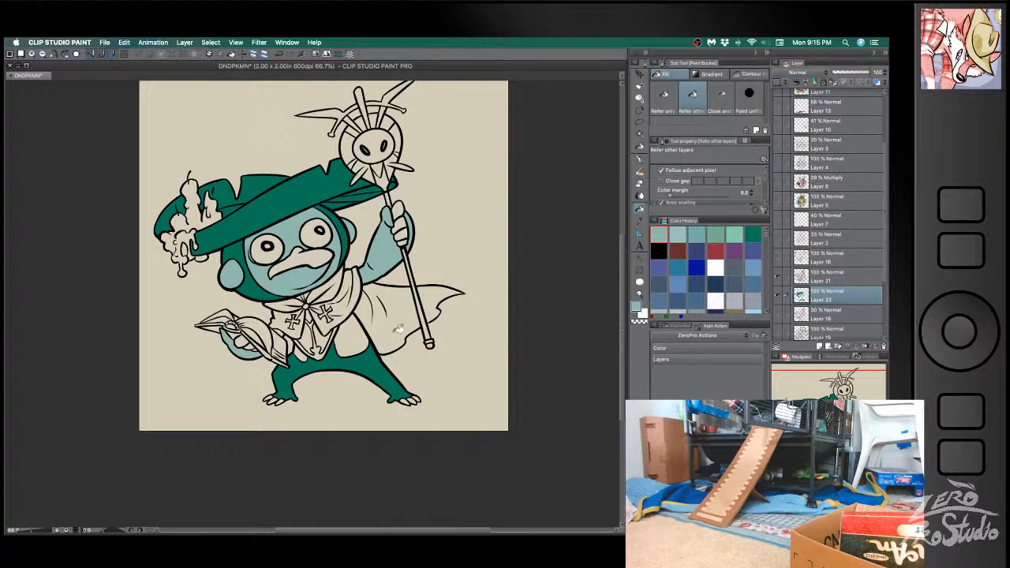
pyautogui.click(356, 337)
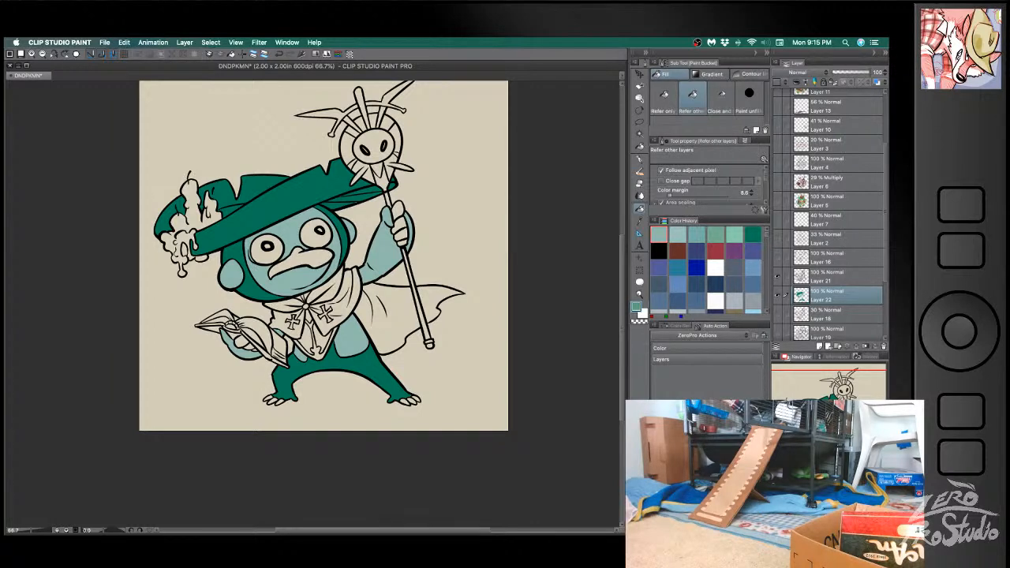
# - Recolour the dark green hat, head and body with a lighter medium green, including the brim's underside and the back sections
pyautogui.click(309, 201)
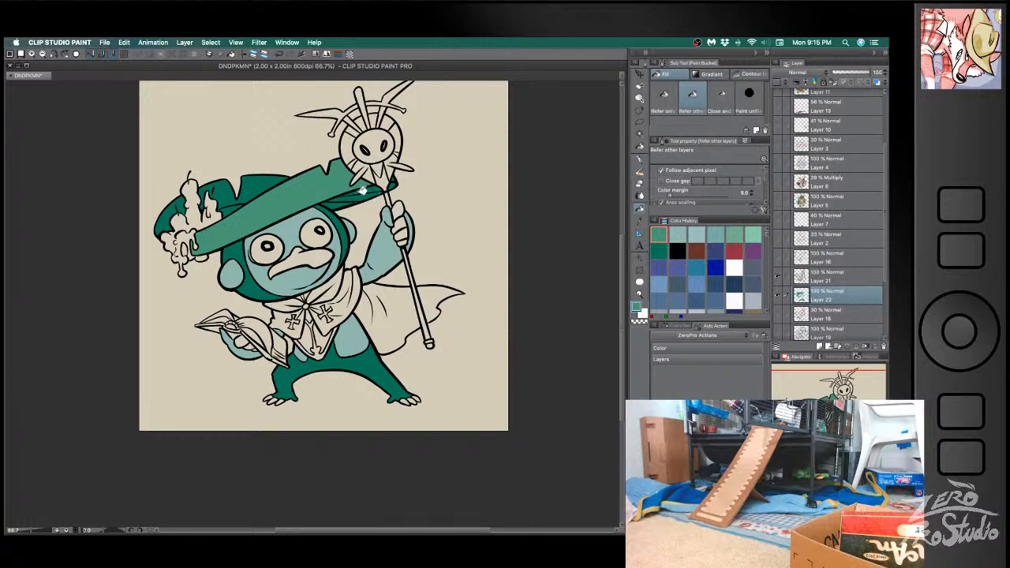
pyautogui.click(366, 360)
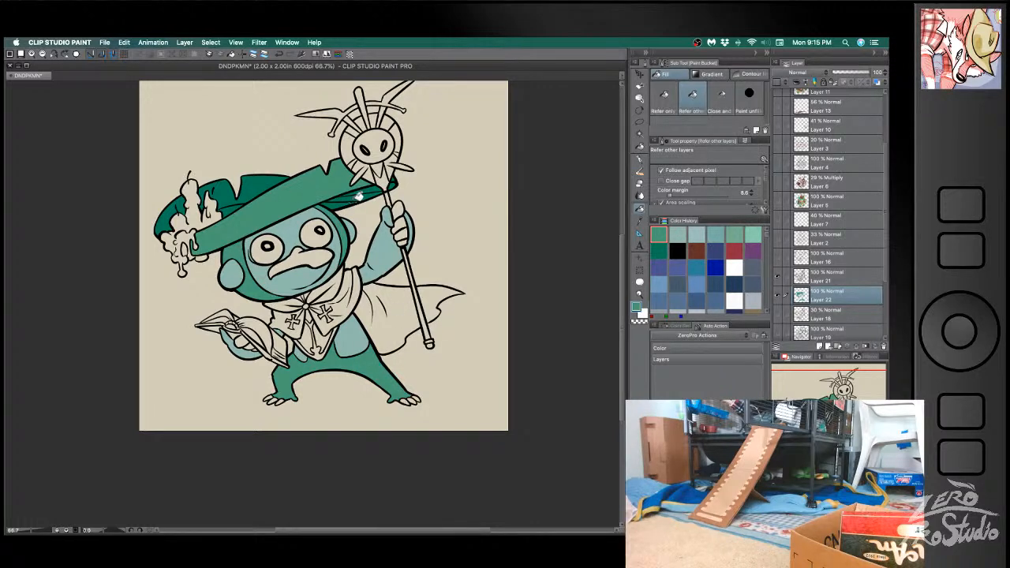
pyautogui.click(357, 197)
pyautogui.click(370, 190)
pyautogui.click(396, 179)
pyautogui.hotkey('ctrl', 'z')
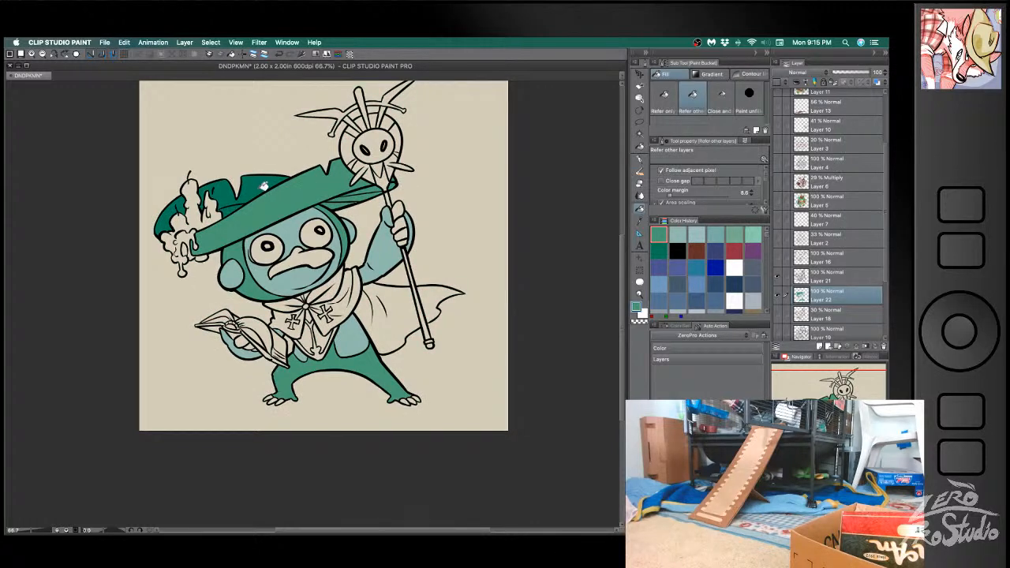
pyautogui.click(235, 202)
pyautogui.click(172, 206)
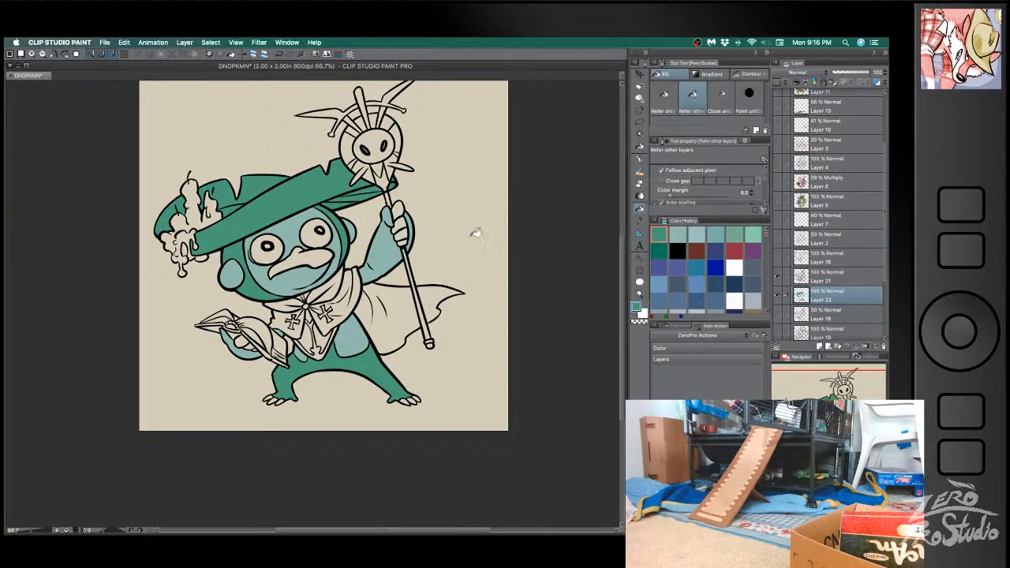
# - Fill the mouth and the fingers of both hands with red
pyautogui.press('b')
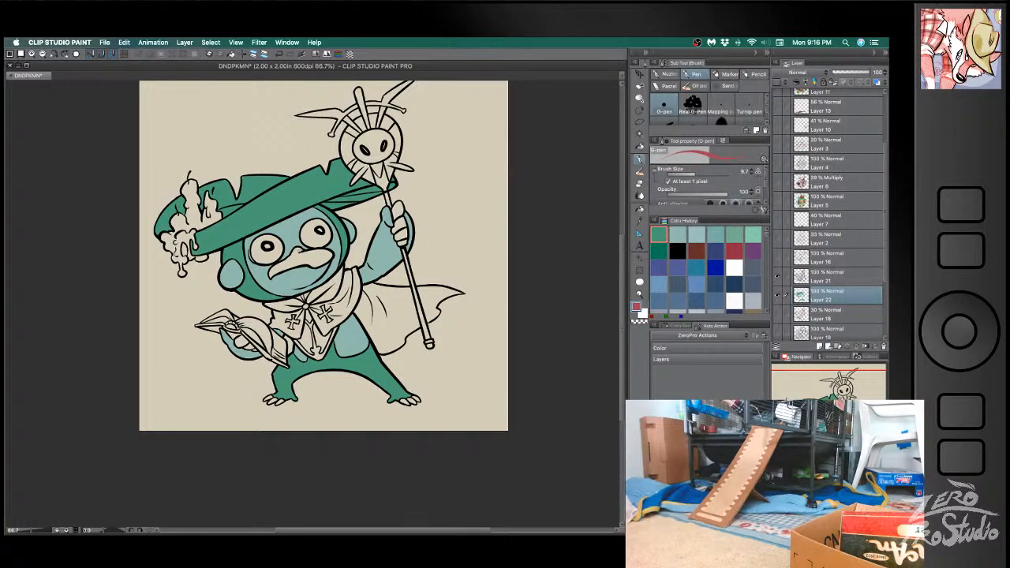
pyautogui.press('g')
pyautogui.click(319, 256)
pyautogui.click(398, 211)
pyautogui.click(401, 224)
pyautogui.click(403, 234)
pyautogui.click(404, 242)
pyautogui.click(239, 339)
pyautogui.click(245, 343)
pyautogui.click(251, 345)
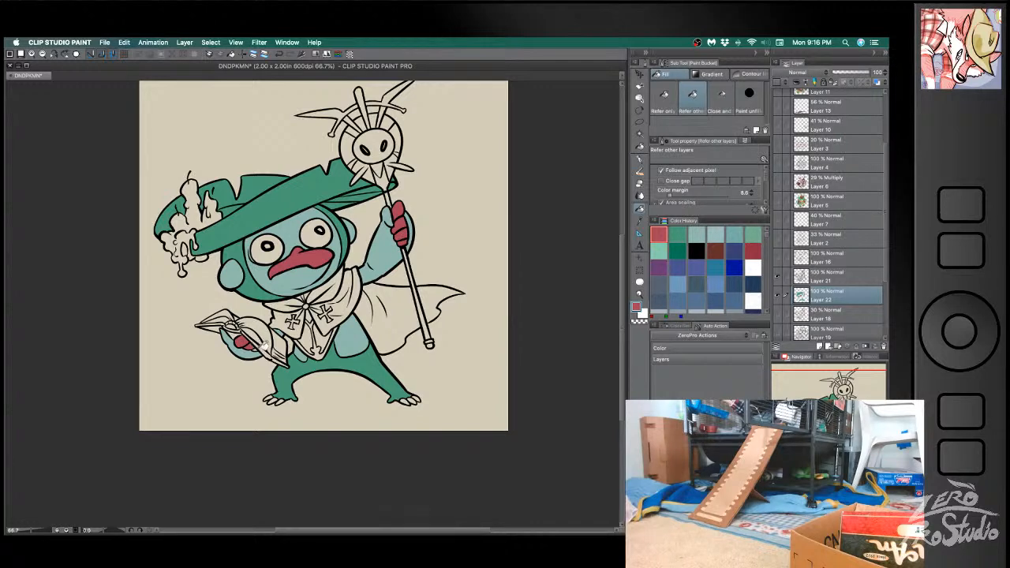
# - Fill the toes of both feet with the same red as the fingers
pyautogui.click(270, 398)
pyautogui.click(279, 399)
pyautogui.click(287, 396)
pyautogui.click(286, 398)
pyautogui.press('super+z')
pyautogui.click(284, 399)
pyautogui.click(403, 399)
pyautogui.click(408, 400)
pyautogui.click(415, 398)
# - Fill the cape and collar with pale blue and the collar's crosses and arrow-shaped emblem with bright green
pyautogui.click(361, 276)
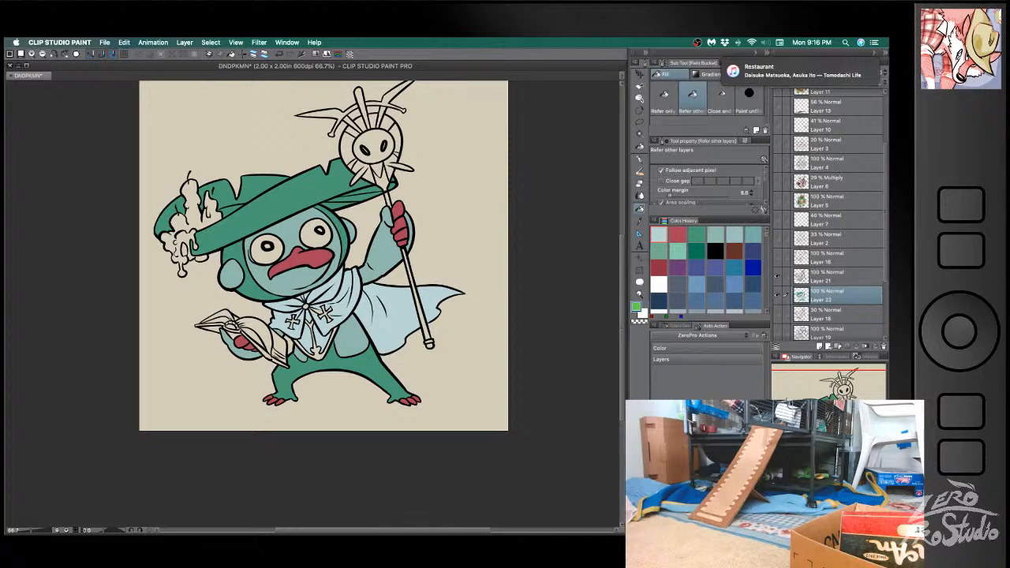
pyautogui.click(328, 309)
pyautogui.click(293, 321)
pyautogui.click(317, 343)
pyautogui.keyDown('alt'); pyautogui.click(345, 303); pyautogui.keyUp('alt')
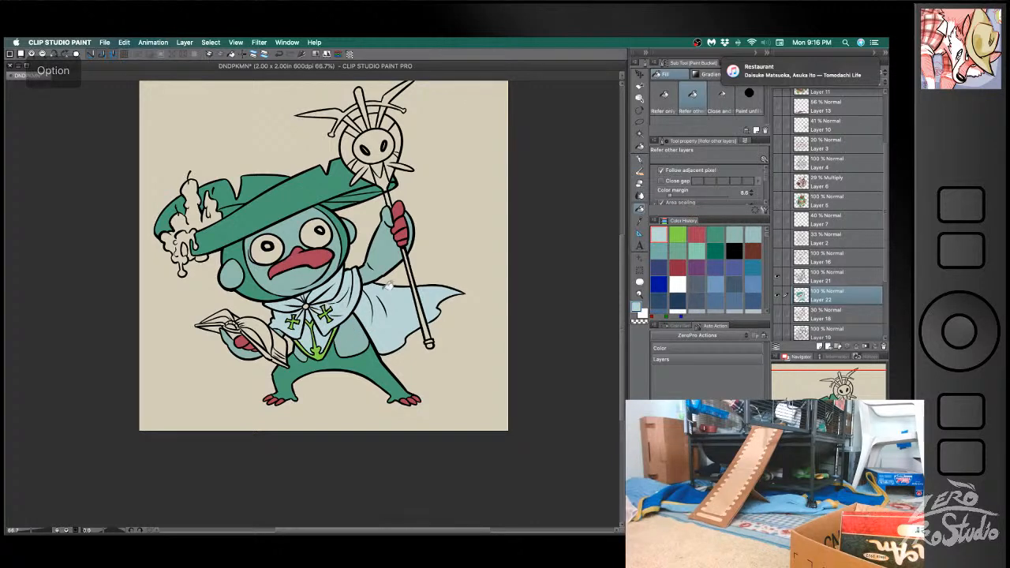
# - Fill the ring and leaf-shaped points of the staff head with the bright green of the collar's emblem
pyautogui.keyDown('alt'); pyautogui.click(321, 347); pyautogui.keyUp('alt')
pyautogui.click(365, 168)
pyautogui.click(346, 150)
pyautogui.click(396, 135)
pyautogui.click(393, 159)
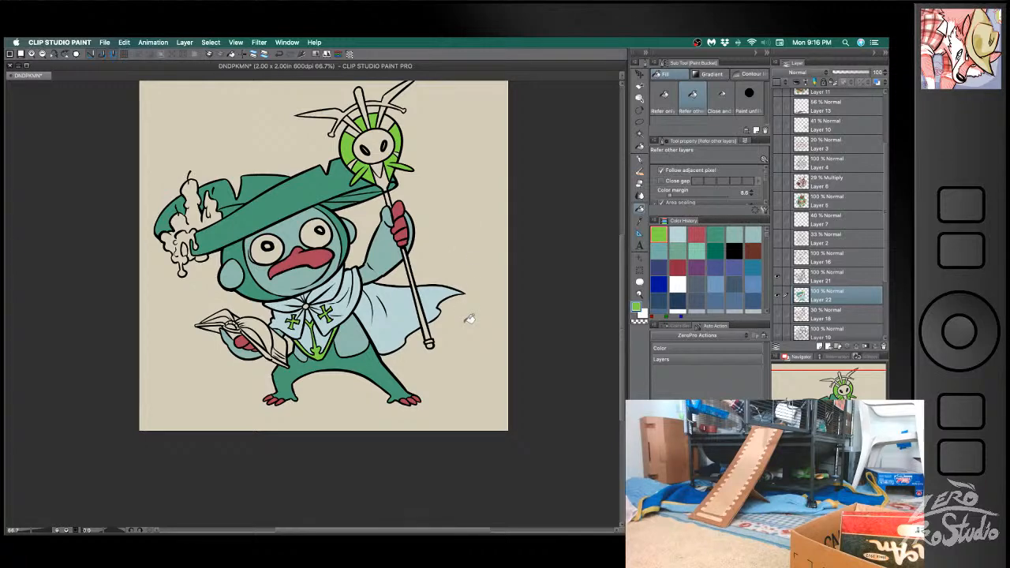
# - Fill the curved horns and the arched band on top of the staff with light blue
pyautogui.press('space')
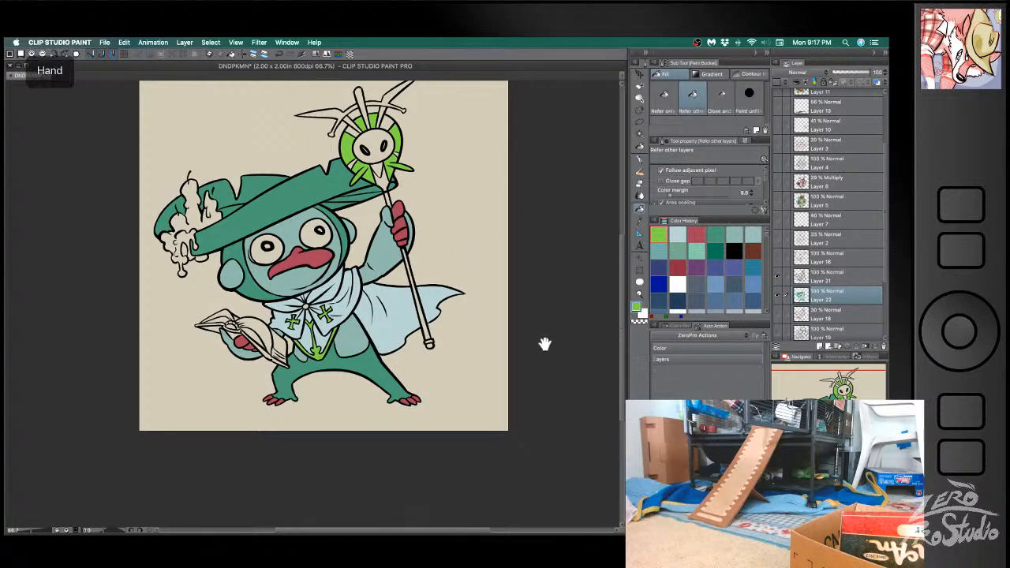
pyautogui.moveTo(544, 340); pyautogui.dragTo(517, 359)
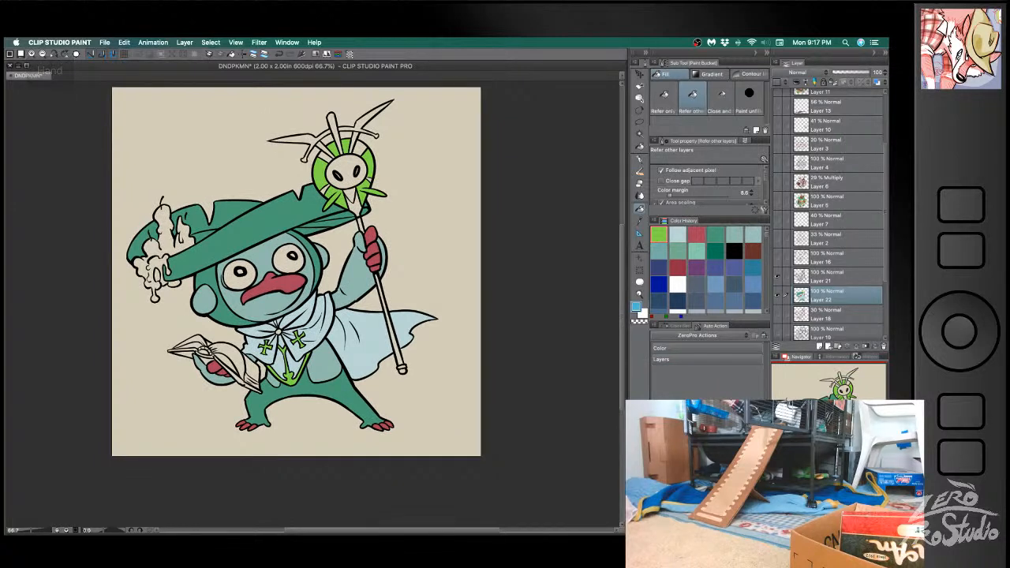
pyautogui.click(369, 114)
pyautogui.click(318, 139)
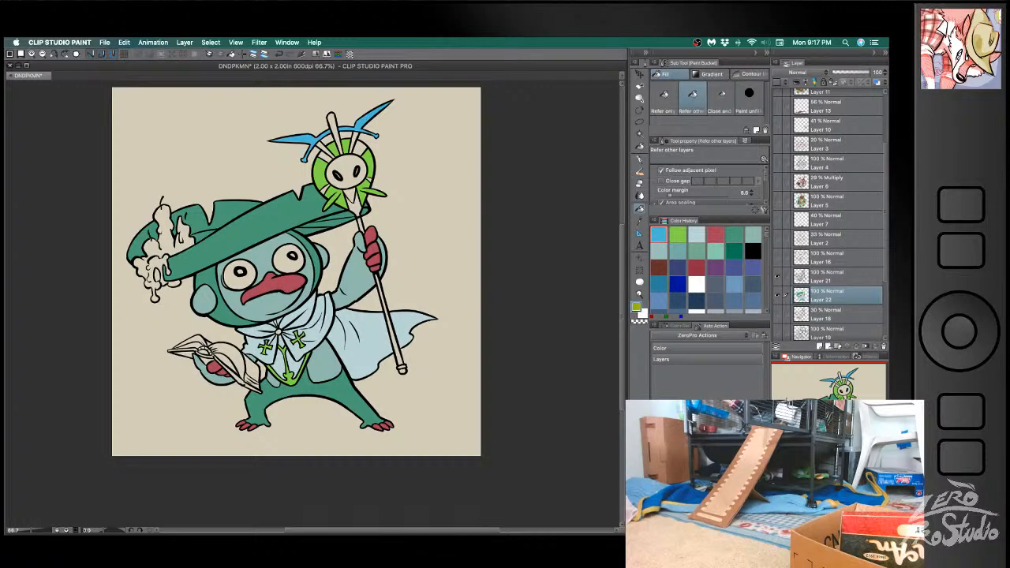
# - Fill accent segments of the staff's ring, its lower point and its top spike with yellow-green
pyautogui.click(363, 143)
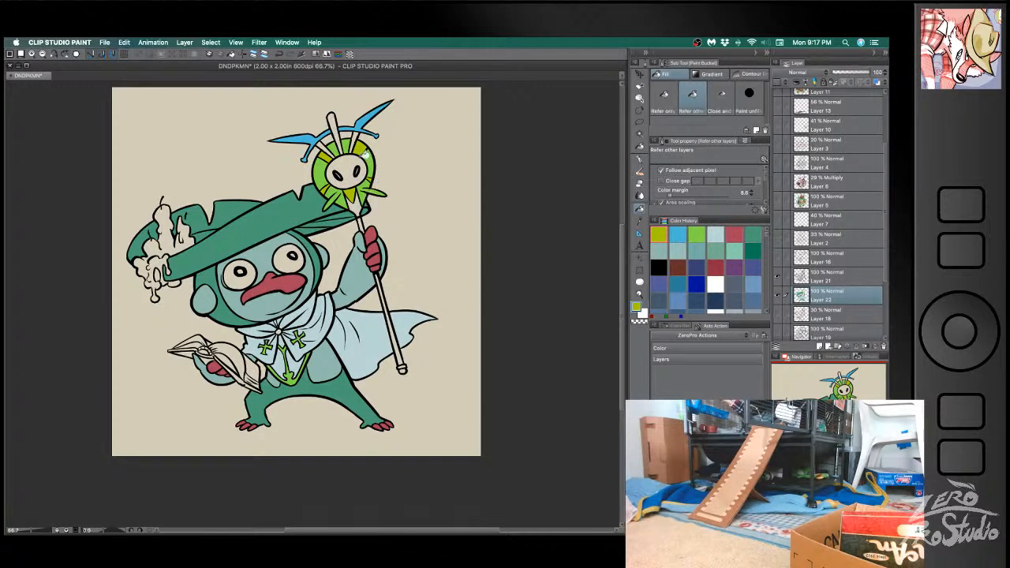
pyautogui.click(338, 131)
pyautogui.hotkey('ctrl', 'z')
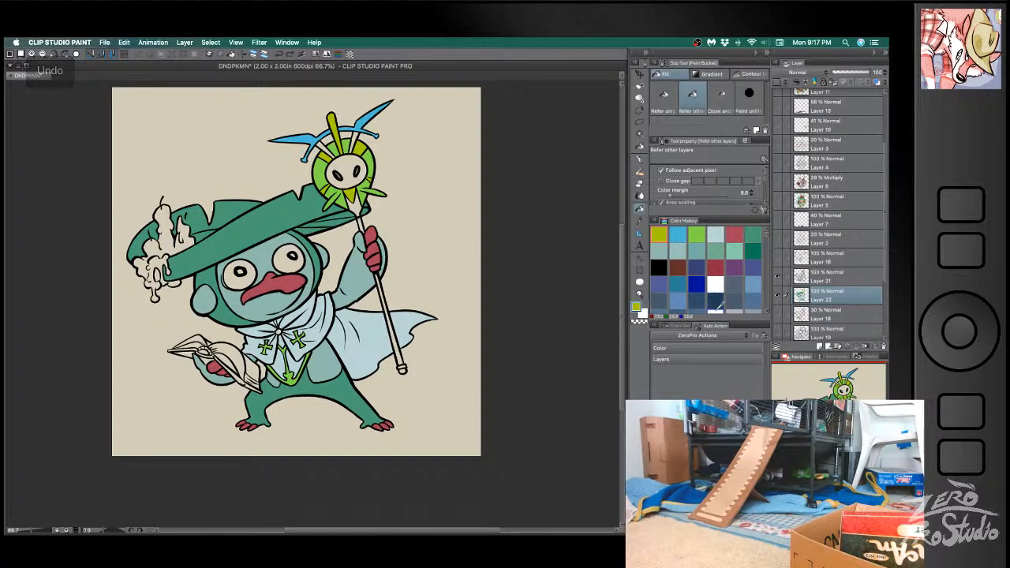
pyautogui.press('alt')
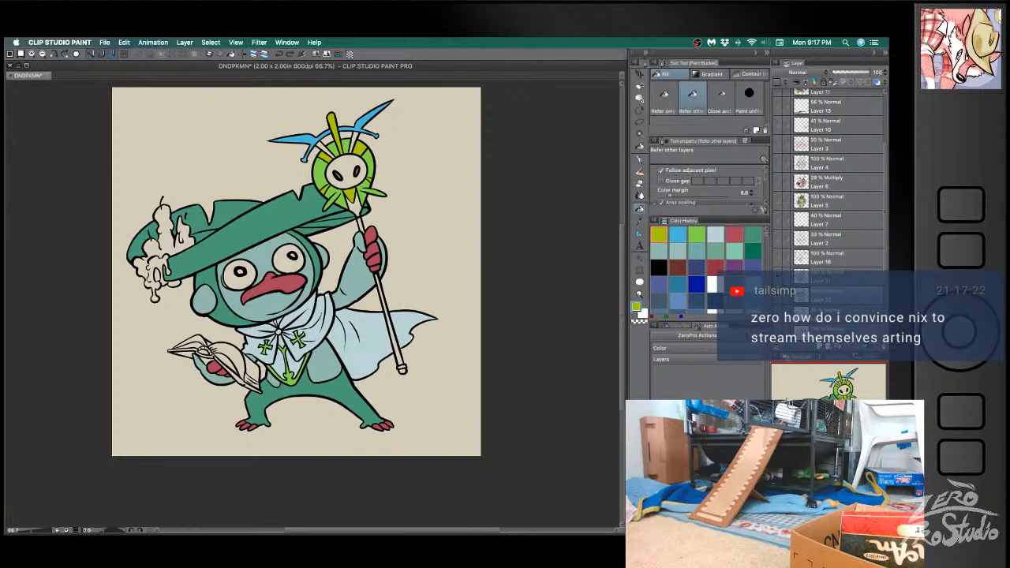
pyautogui.press('space')
pyautogui.moveTo(568, 433); pyautogui.dragTo(554, 466)
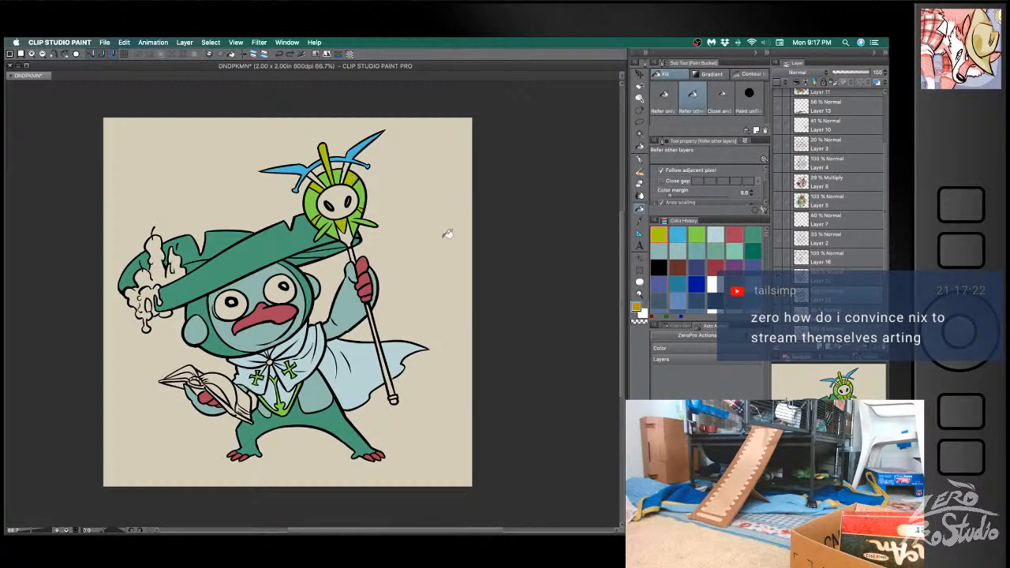
# - Fill the staff head's face with the horns' light blue and the ring's accent segments with olive green
pyautogui.keyDown('alt'); pyautogui.click(359, 146); pyautogui.keyUp('alt')
pyautogui.click(354, 191)
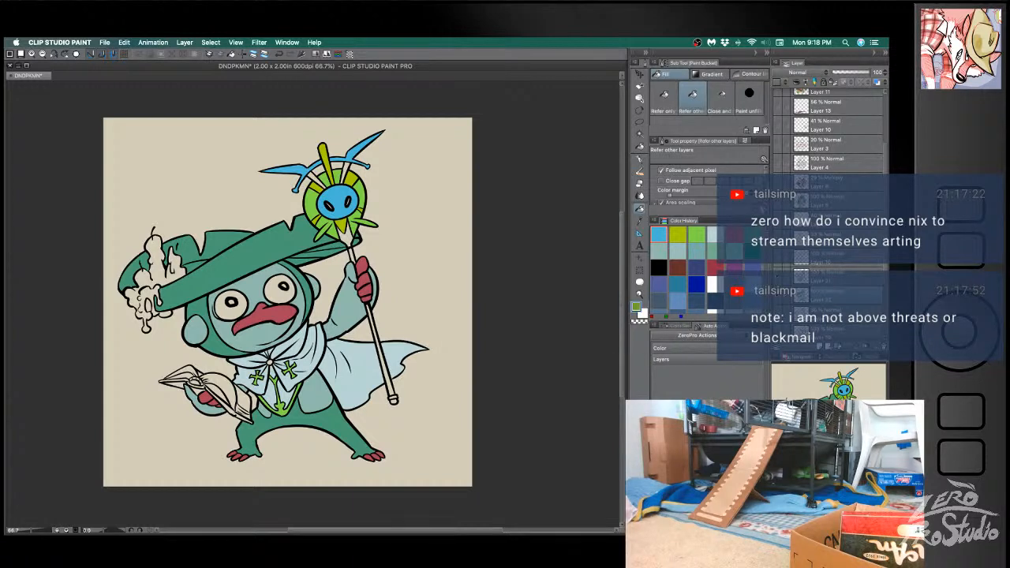
pyautogui.click(352, 178)
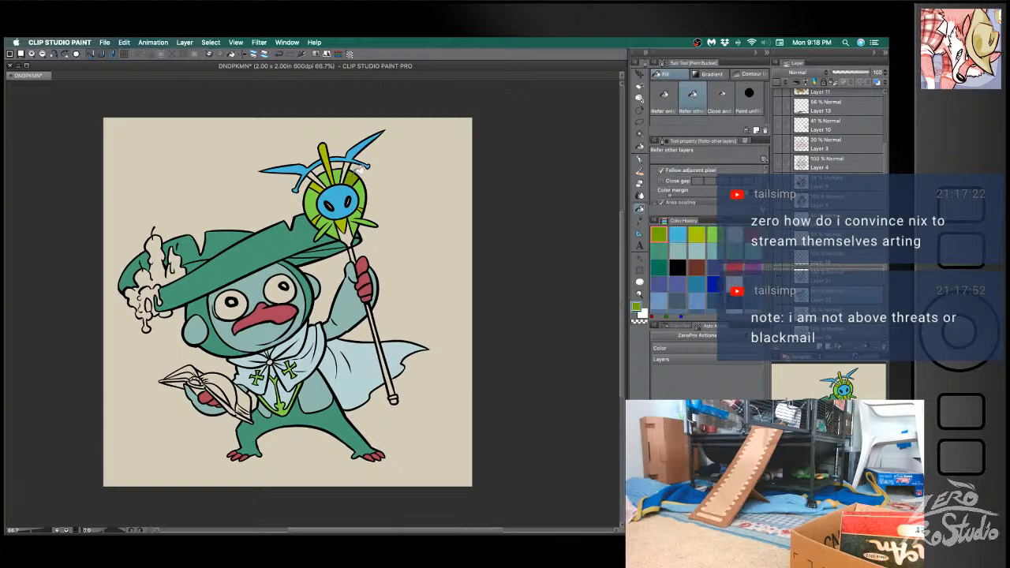
pyautogui.click(316, 187)
pyautogui.press('super+z')
pyautogui.keyDown('alt'); pyautogui.click(359, 180); pyautogui.keyUp('alt')
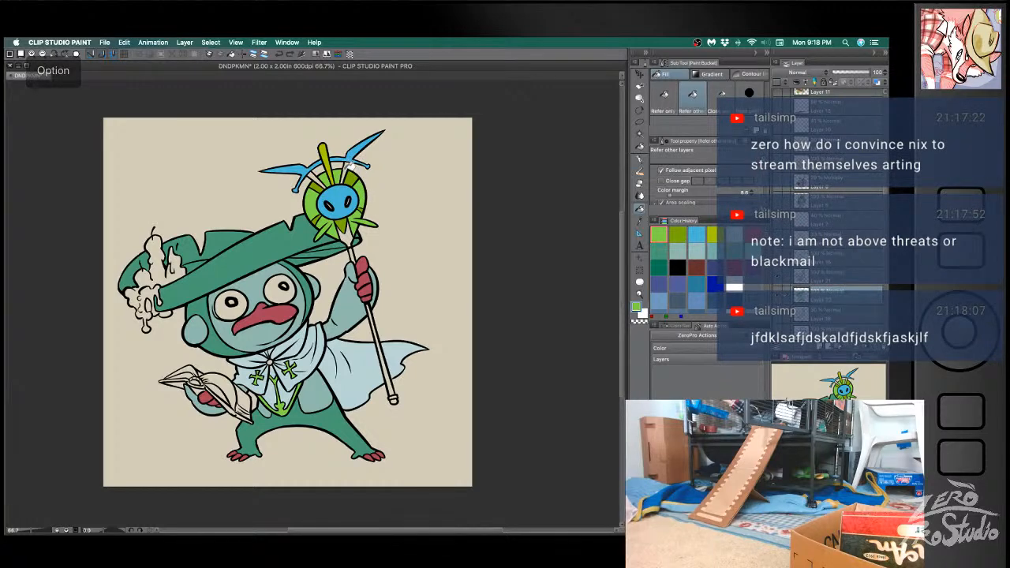
# - Fill the gaps above the staff's face, the neck below it and the shaft with light blue
pyautogui.keyDown('alt'); pyautogui.click(360, 161); pyautogui.keyUp('alt')
pyautogui.click(341, 171)
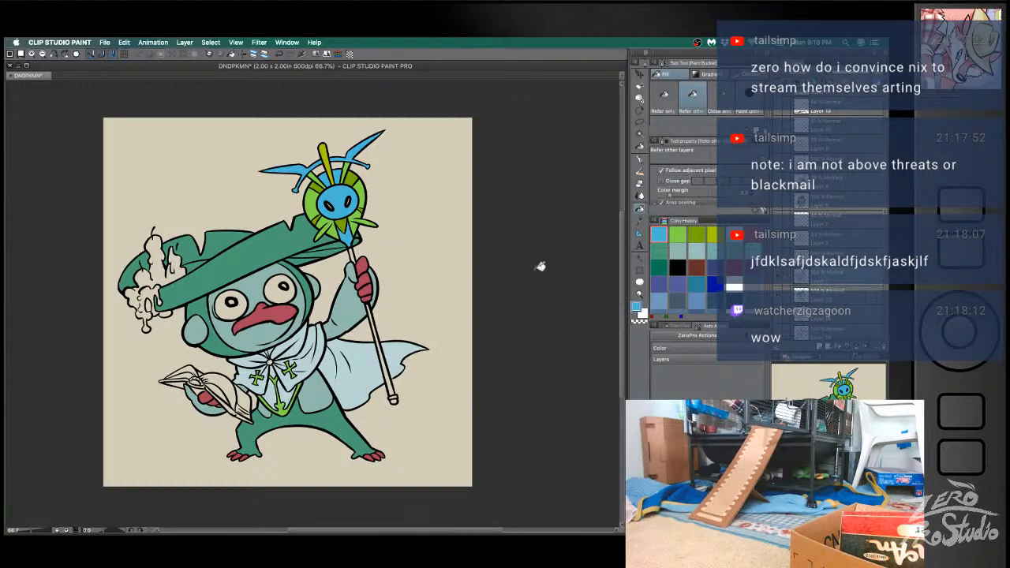
pyautogui.press('e')
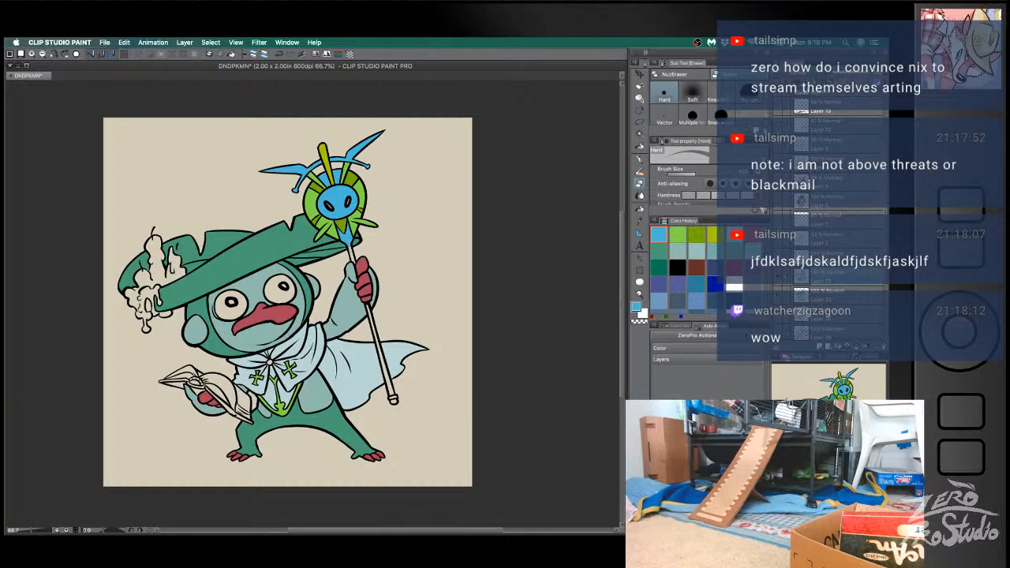
pyautogui.click(827, 299)
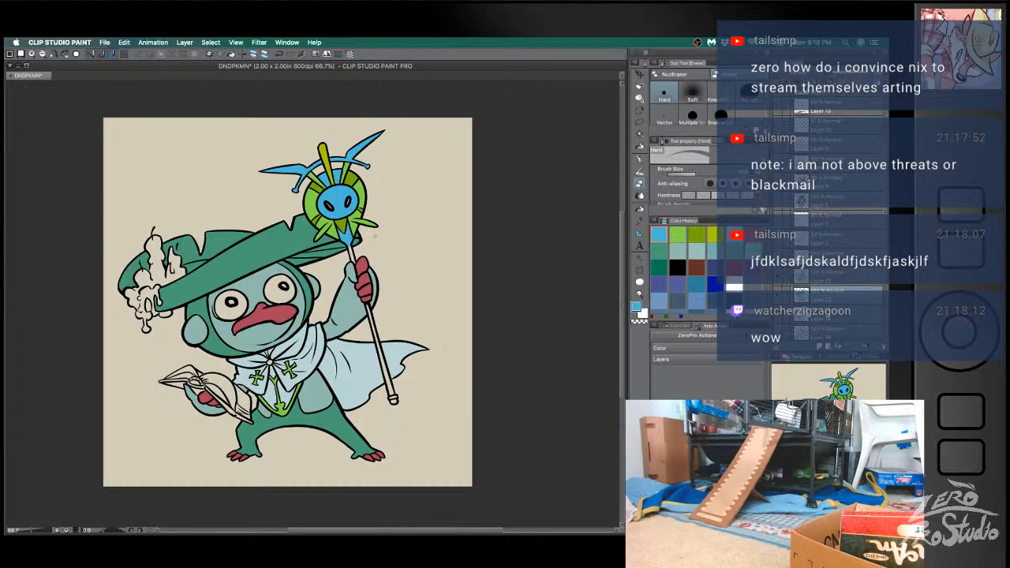
pyautogui.press('g')
pyautogui.click(378, 315)
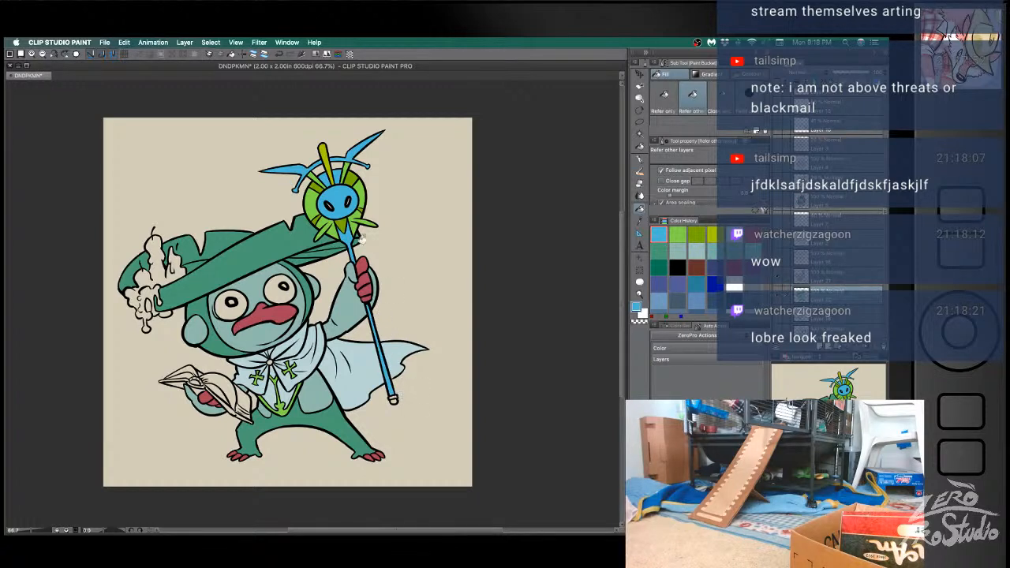
# - Recolour the staff's top spike, neck and shaft with gold and fill the end cap to match
pyautogui.keyDown('alt'); pyautogui.click(326, 143); pyautogui.keyUp('alt')
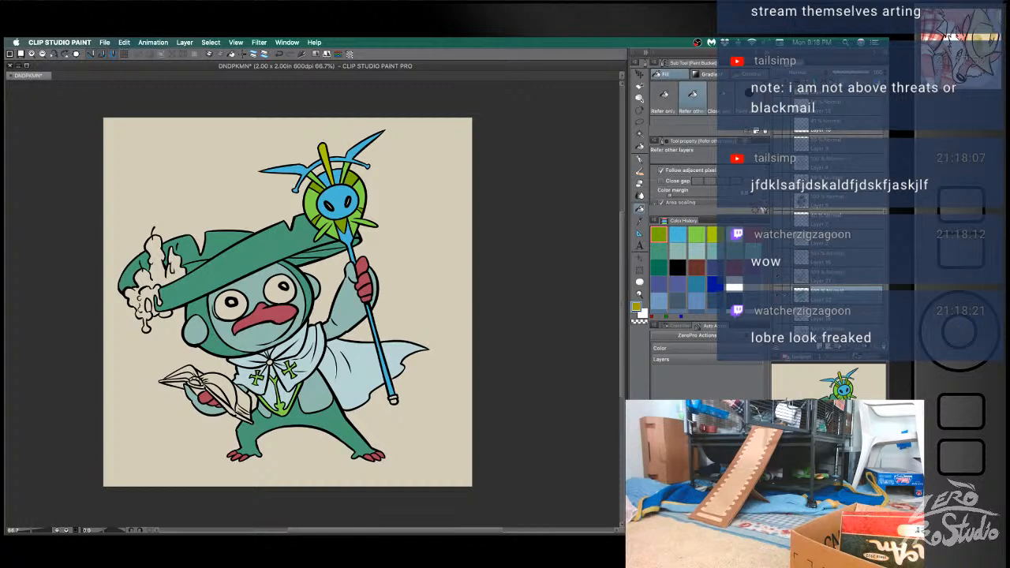
pyautogui.click(326, 150)
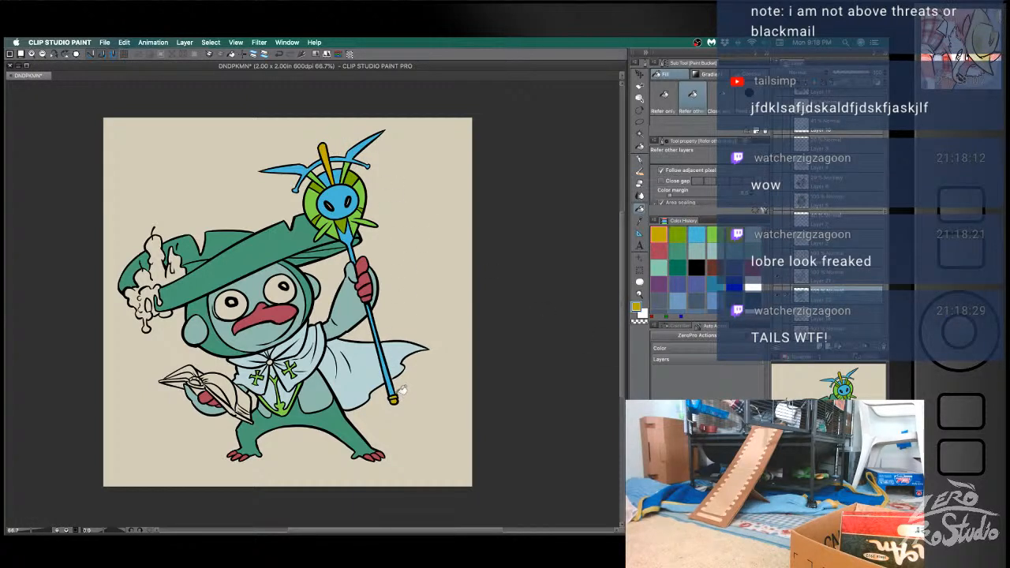
pyautogui.click(352, 235)
pyautogui.click(353, 234)
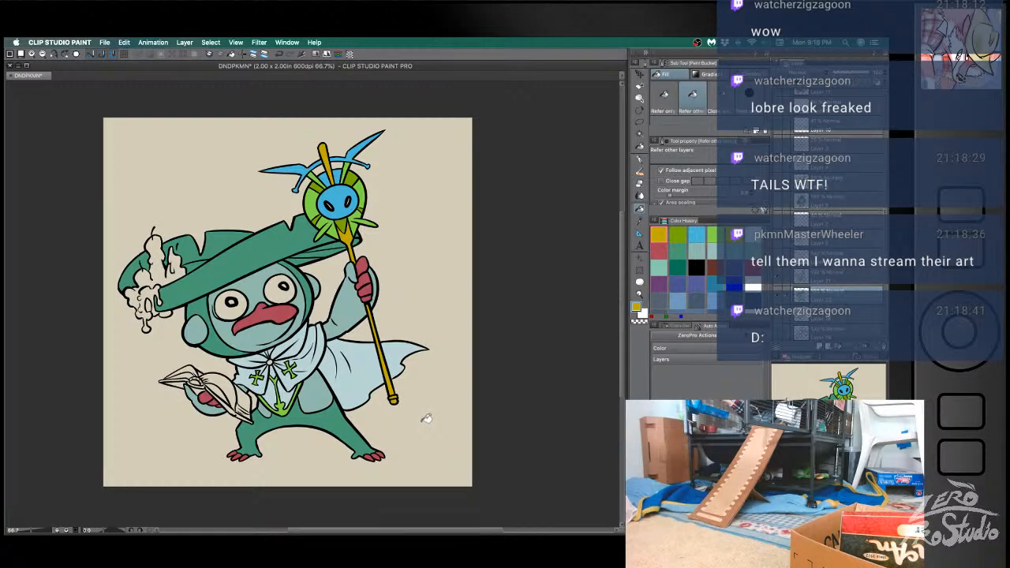
# - Fill both eyes with white and recolour the collar's clasp, crosses and arrow-shaped emblem with the staff's gold
pyautogui.click(238, 300)
pyautogui.click(286, 284)
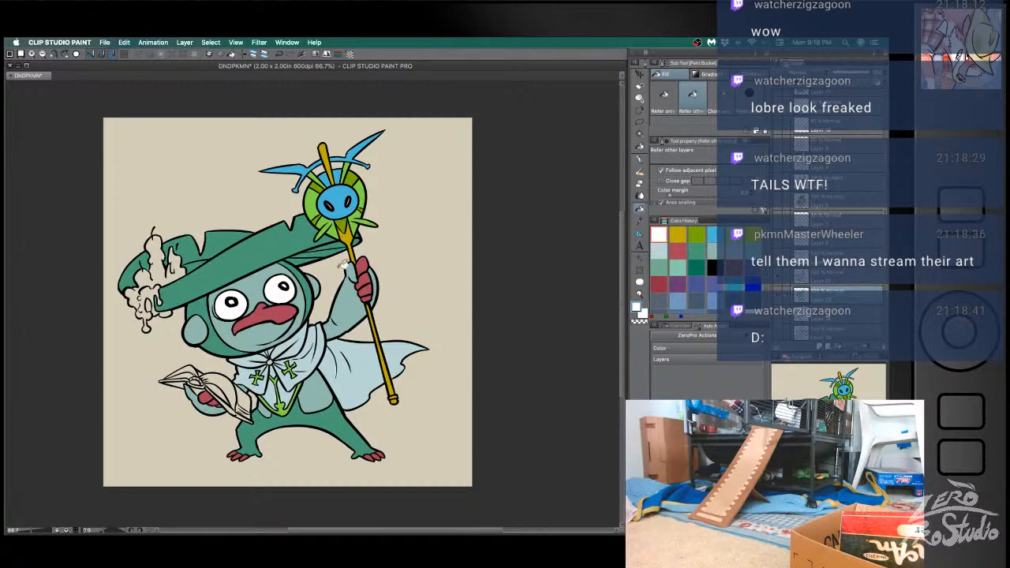
pyautogui.keyDown('alt'); pyautogui.click(353, 233); pyautogui.keyUp('alt')
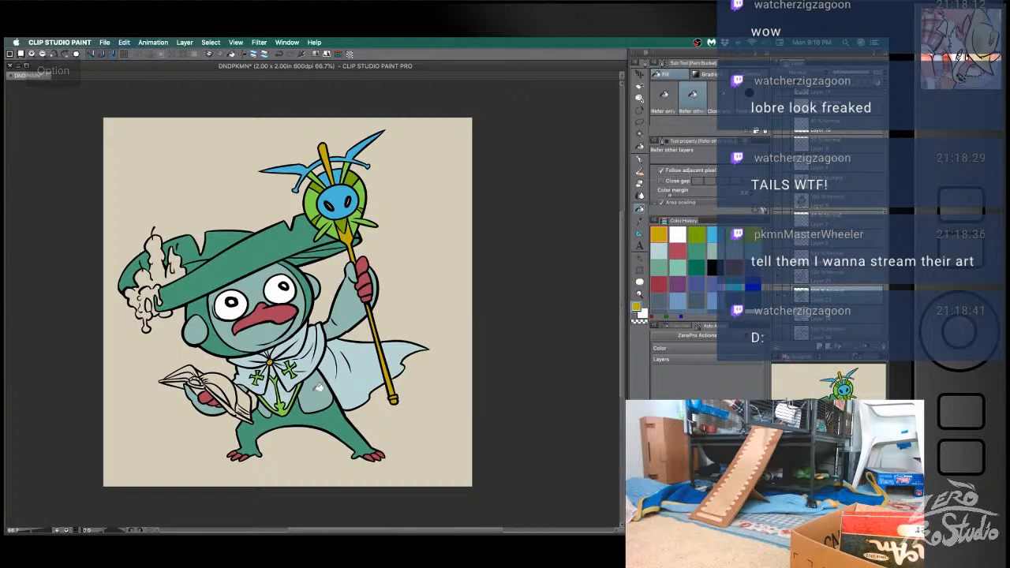
pyautogui.click(287, 404)
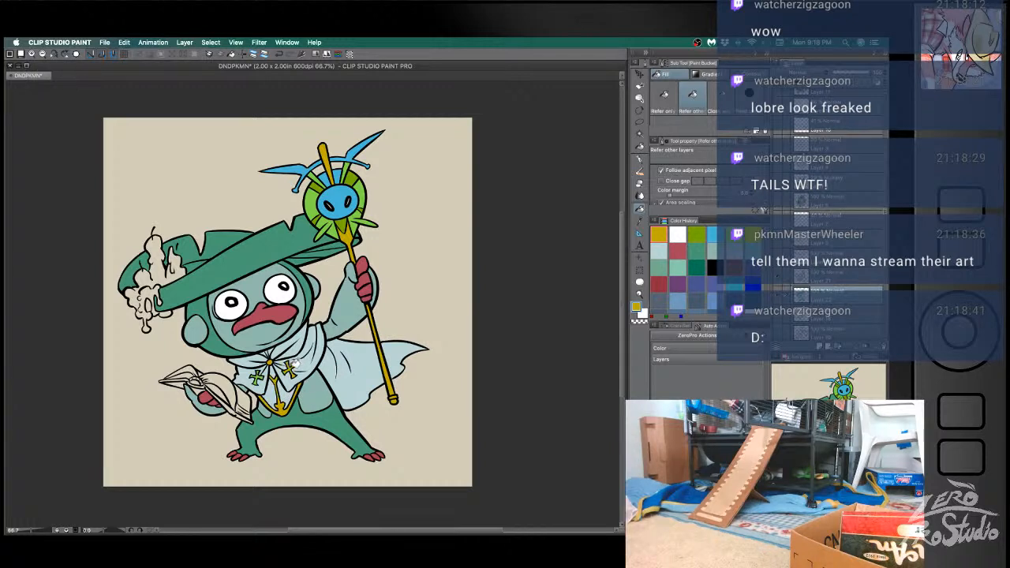
pyautogui.click(258, 377)
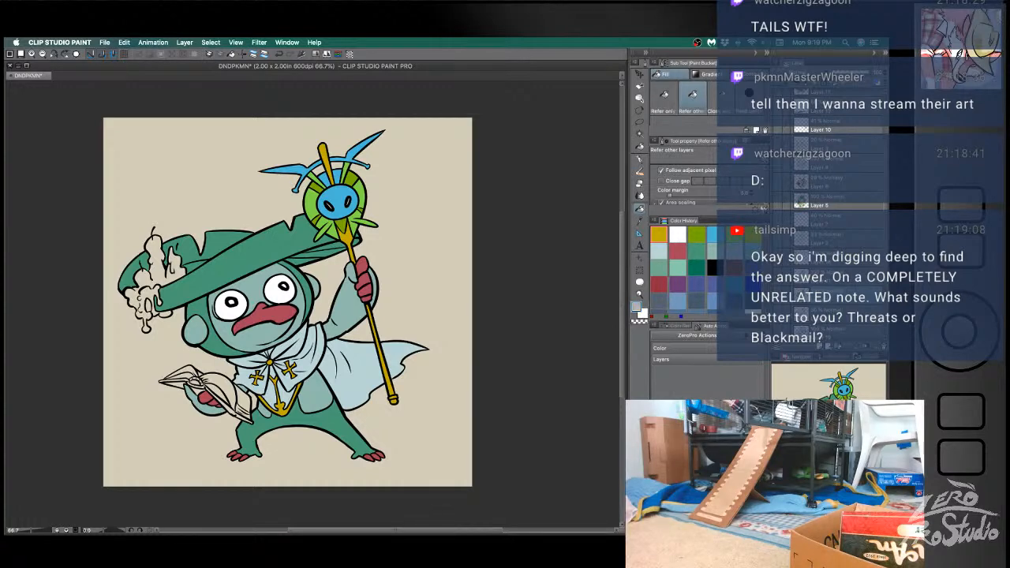
# - Fill the melted candles on the hat with grey and the open book's cover with the staff's light blue
pyautogui.click(167, 267)
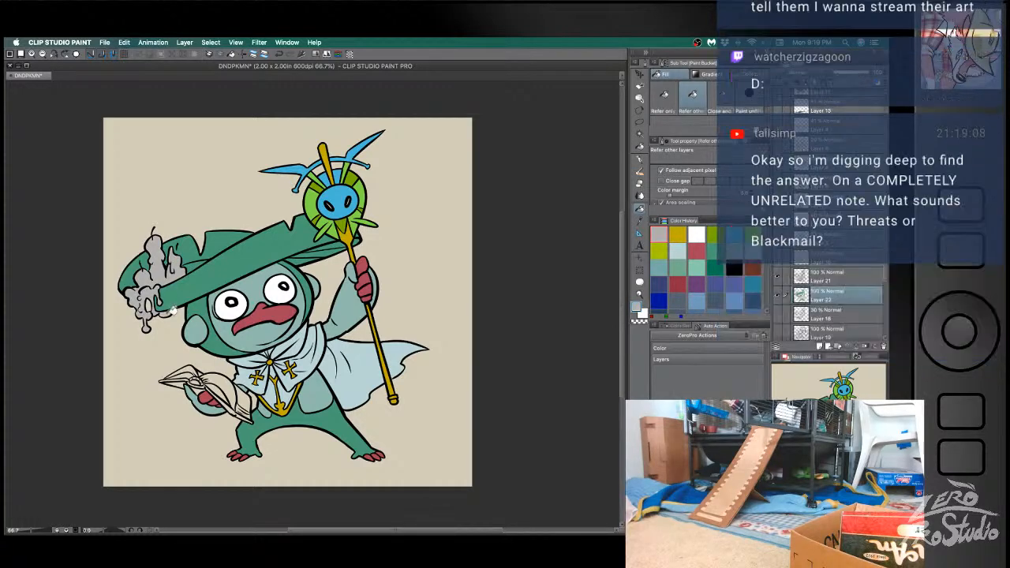
pyautogui.keyDown('alt'); pyautogui.click(180, 295); pyautogui.keyUp('alt')
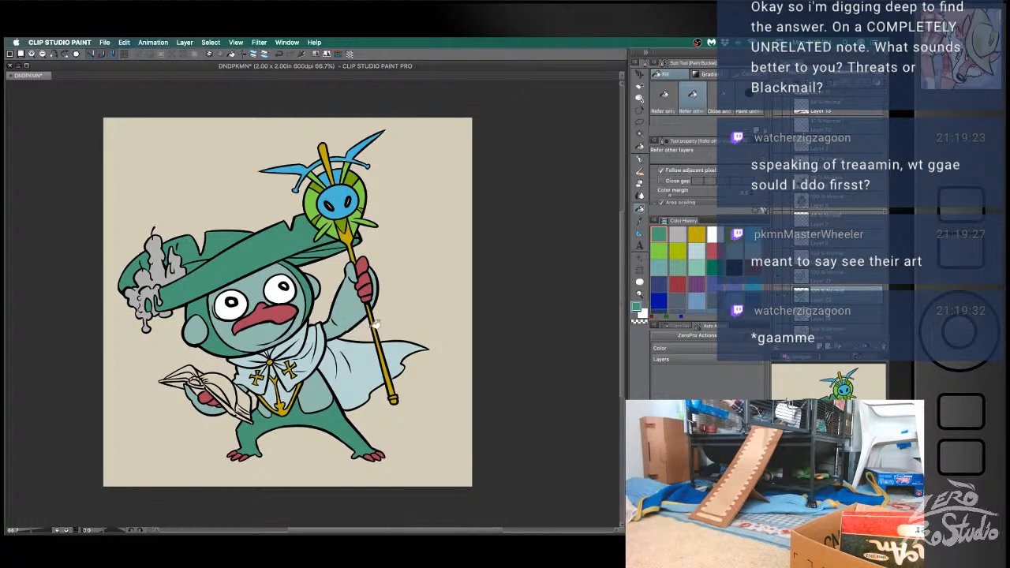
pyautogui.keyDown('alt'); pyautogui.click(347, 200); pyautogui.keyUp('alt')
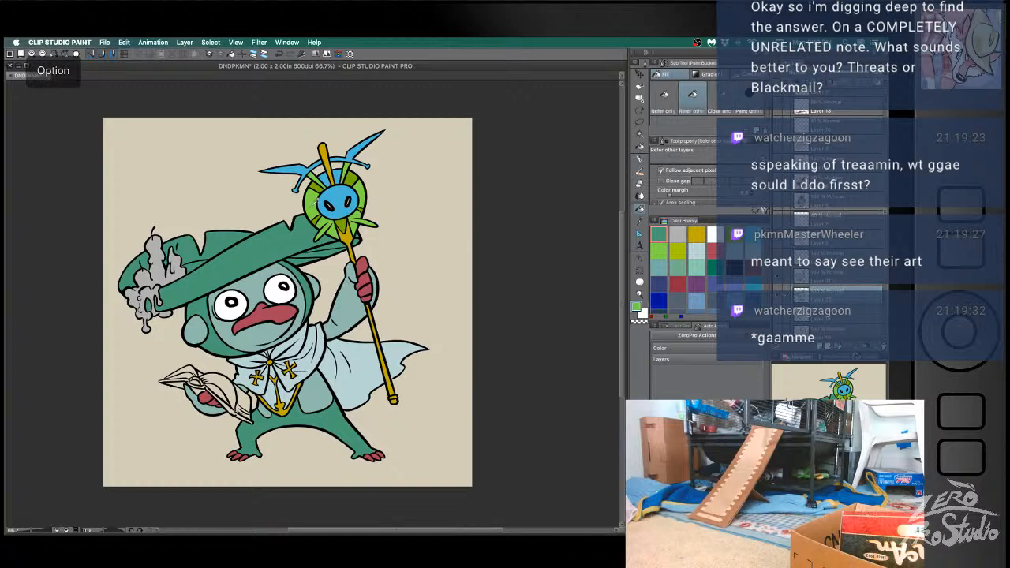
pyautogui.keyDown('alt'); pyautogui.click(340, 190); pyautogui.keyUp('alt')
pyautogui.click(237, 402)
pyautogui.click(191, 382)
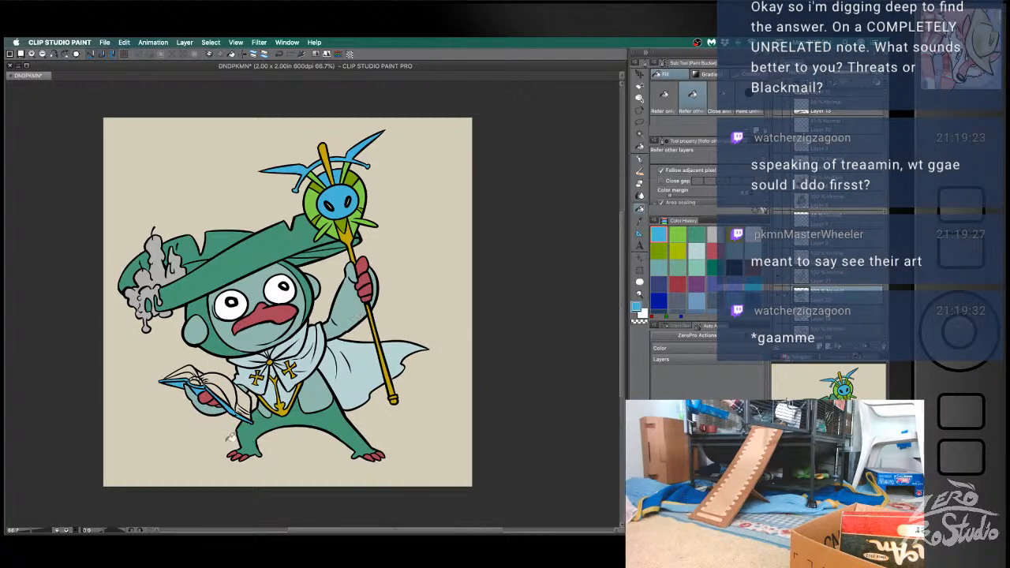
# - Fill the pages of the open book with pale cream
pyautogui.keyDown('alt'); pyautogui.click(388, 326); pyautogui.keyUp('alt')
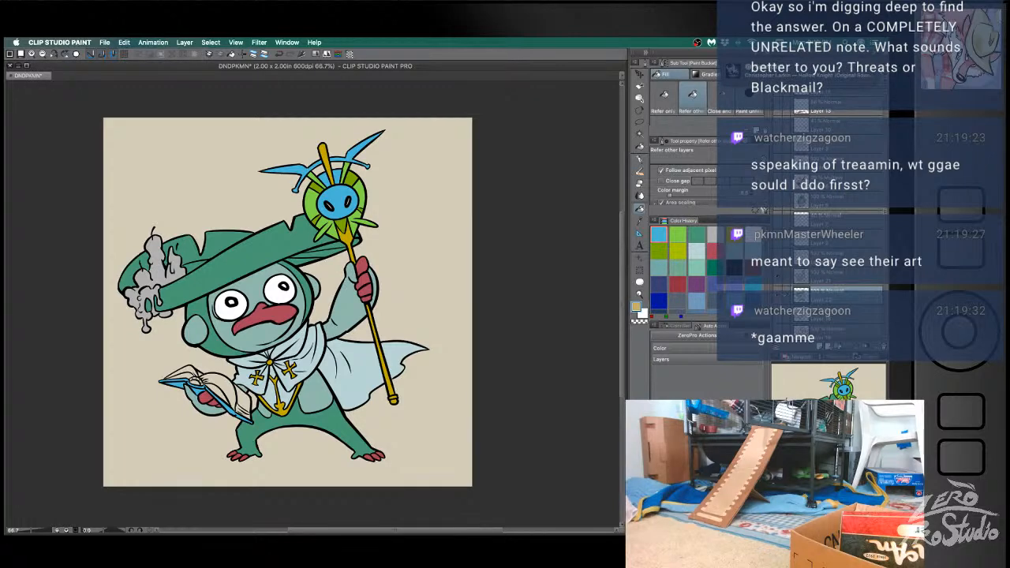
pyautogui.click(225, 378)
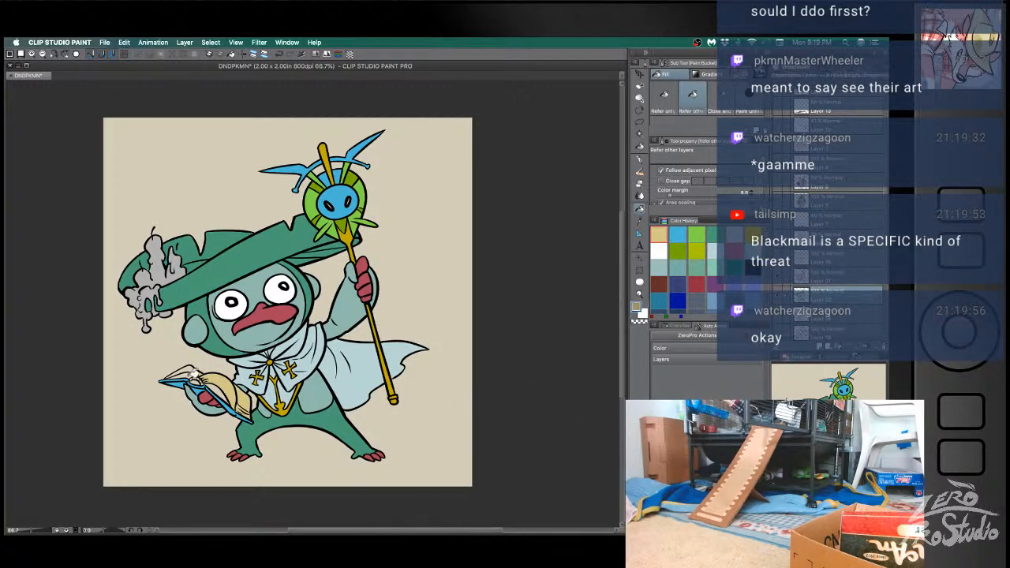
pyautogui.click(193, 373)
pyautogui.click(221, 386)
pyautogui.keyDown('alt'); pyautogui.click(220, 381); pyautogui.keyUp('alt')
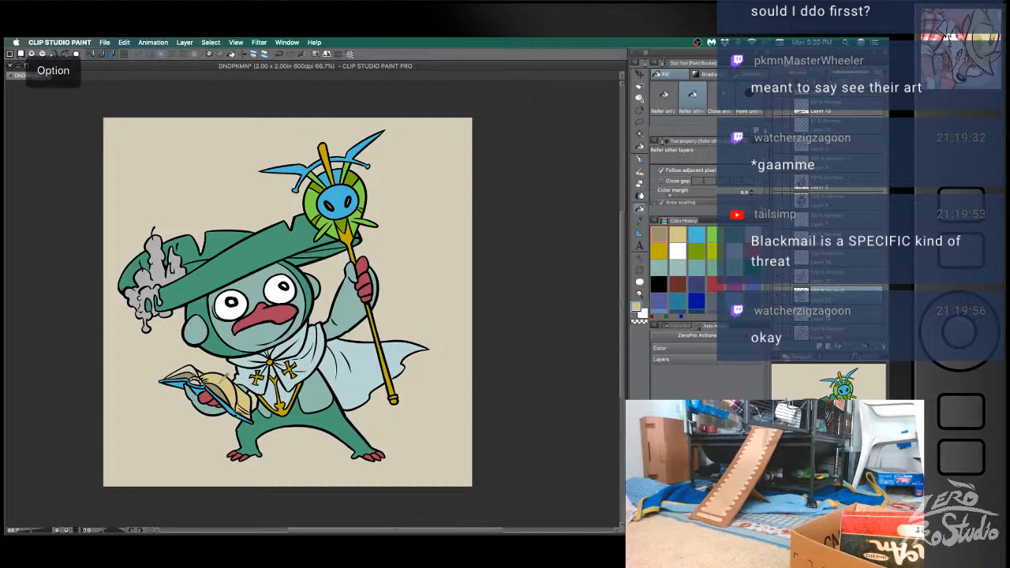
pyautogui.click(189, 369)
pyautogui.press('super+z')
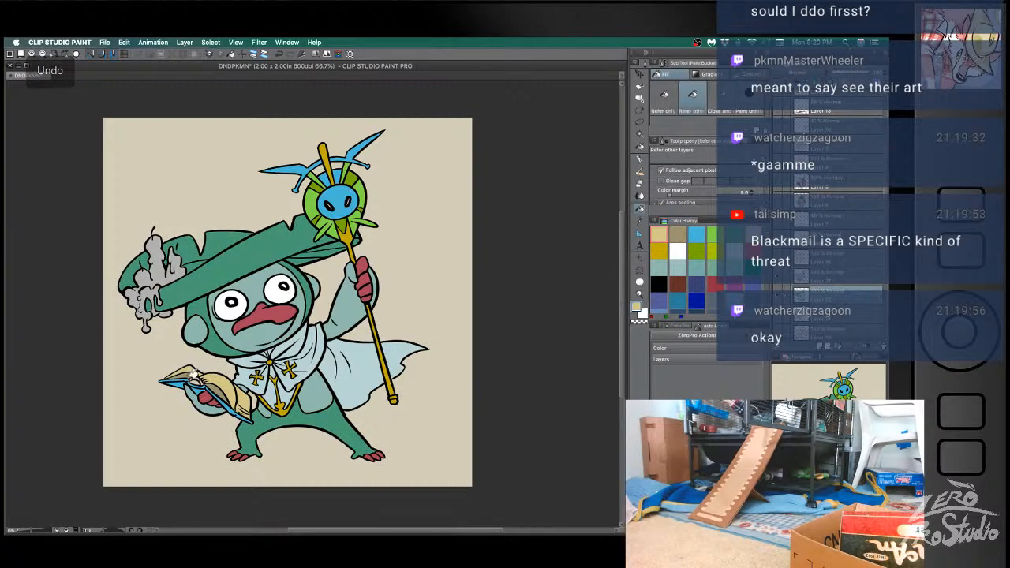
pyautogui.keyDown('alt'); pyautogui.click(178, 375); pyautogui.keyUp('alt')
# - Hide the flat colours and retouch the ink lines around the open book with black sampled from the eye
pyautogui.press('b')
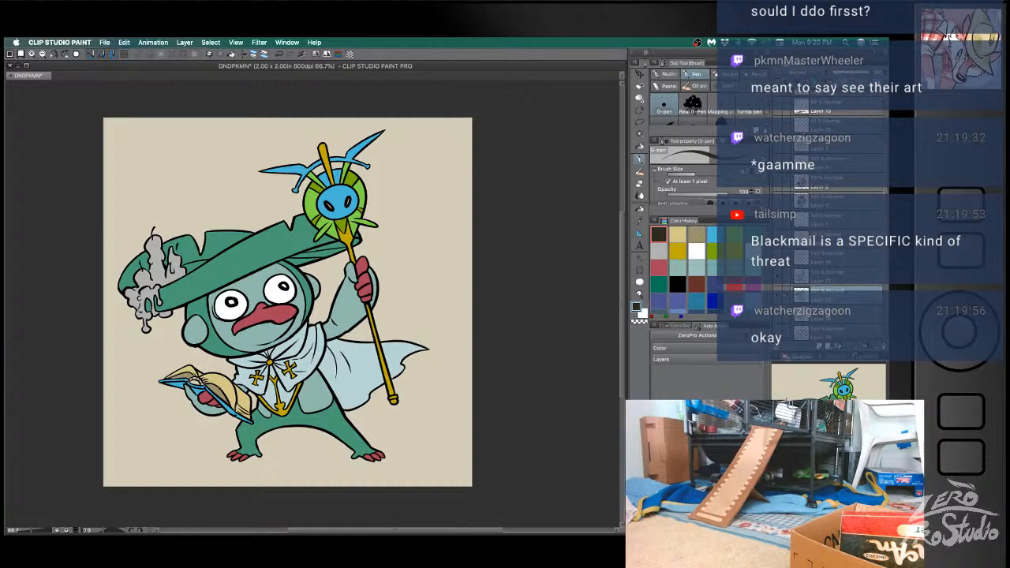
pyautogui.hotkey('ctrl', 'z')
pyautogui.click(778, 296)
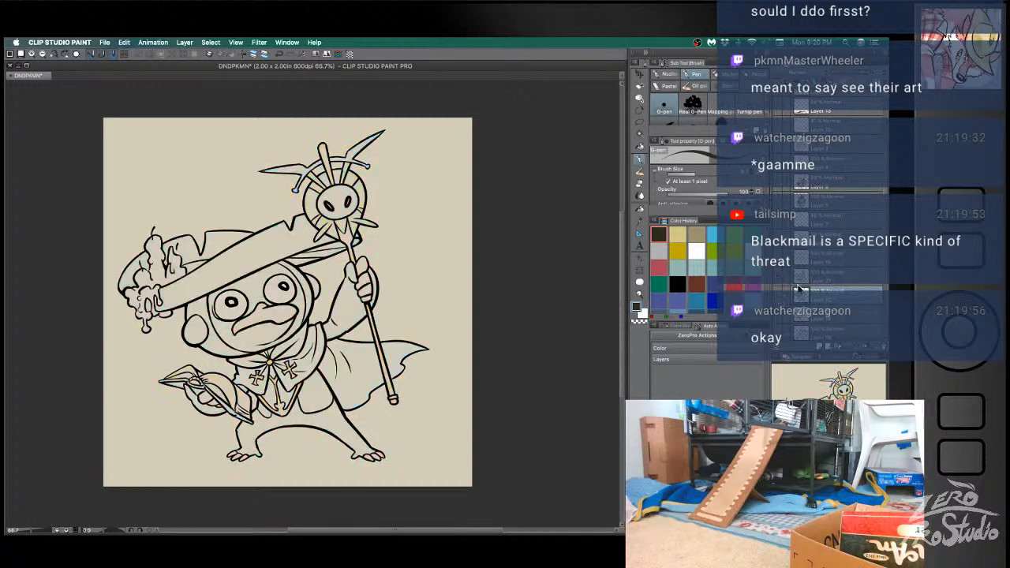
pyautogui.press('e')
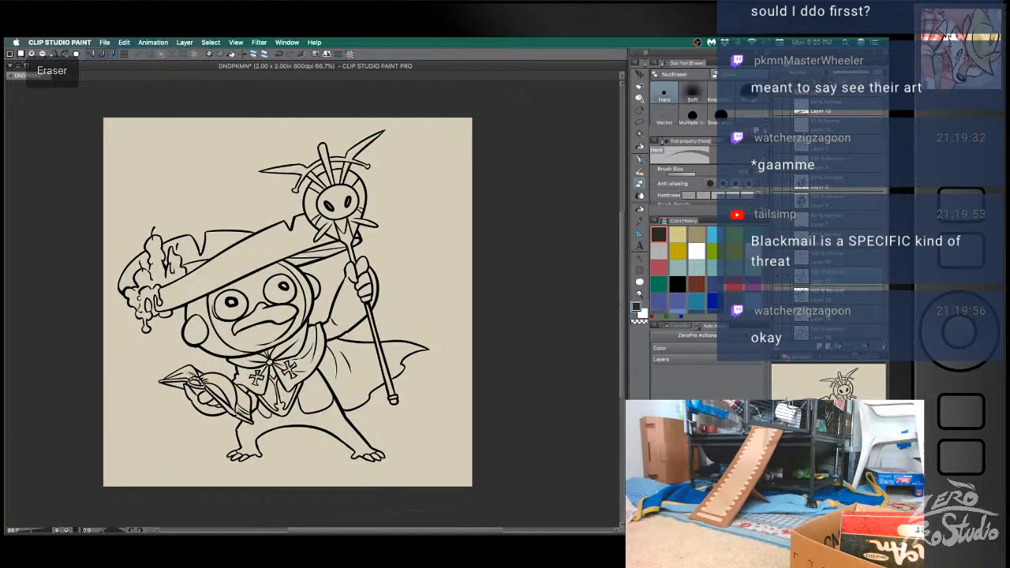
pyautogui.hotkey('ctrl', 'z')
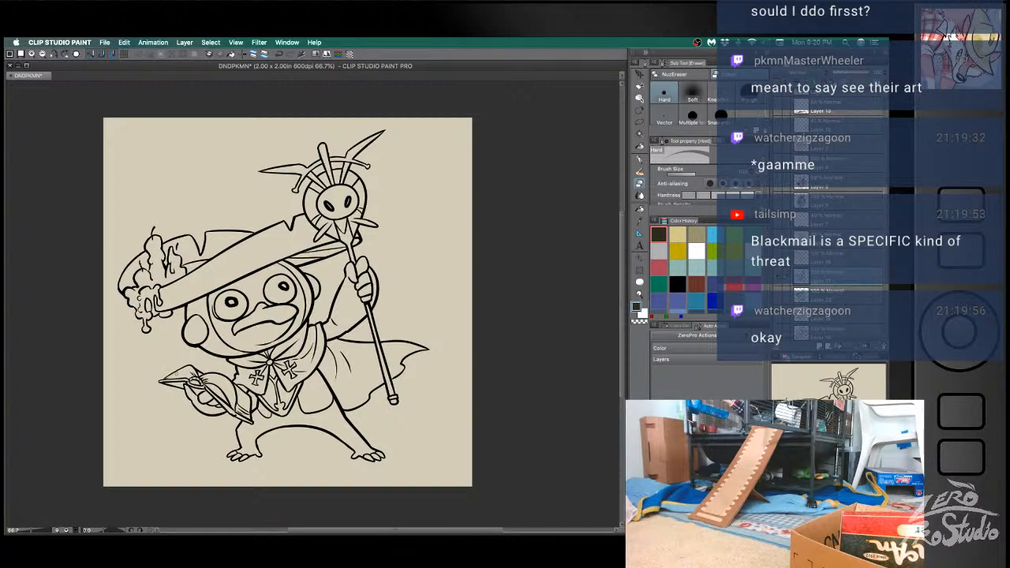
pyautogui.press('b')
pyautogui.keyDown('alt'); pyautogui.click(236, 302); pyautogui.keyUp('alt')
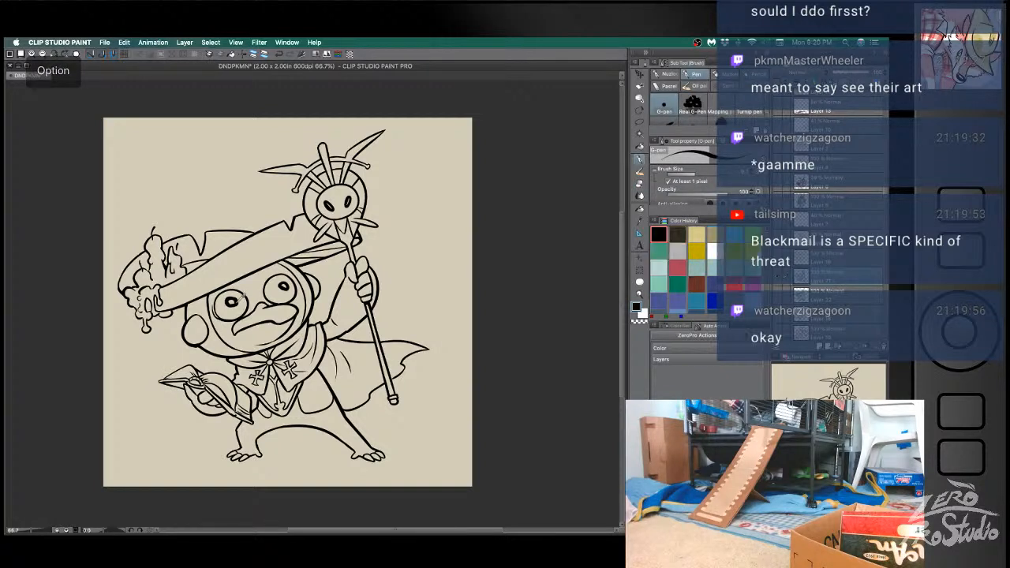
pyautogui.press('b')
pyautogui.press('super+z')
pyautogui.press('super+z')
pyautogui.press('super+z')
pyautogui.press('super+z')
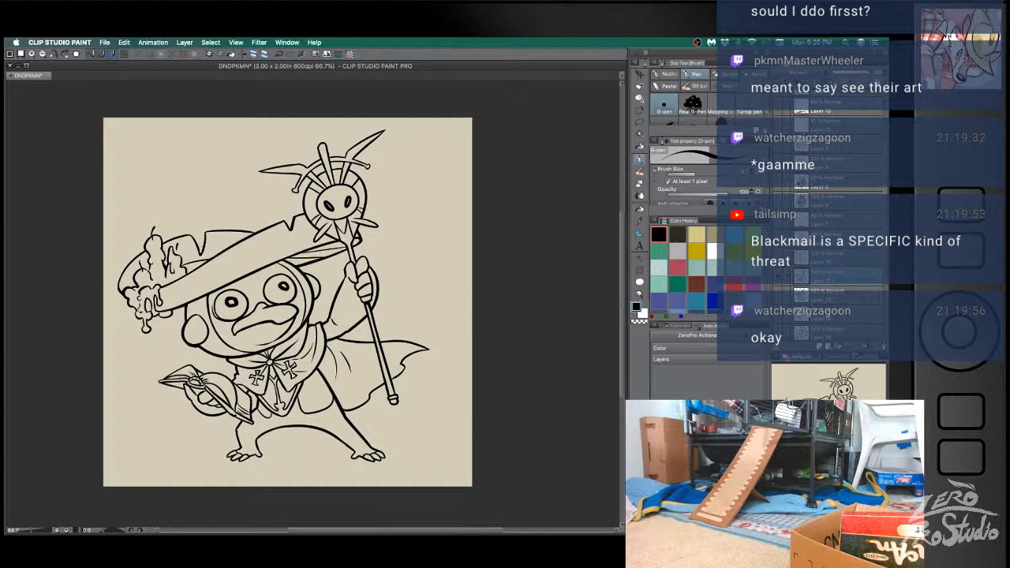
# - Clean up the open book's ink lines by alternating pen and eraser, and show the flat colours again
pyautogui.press('e')
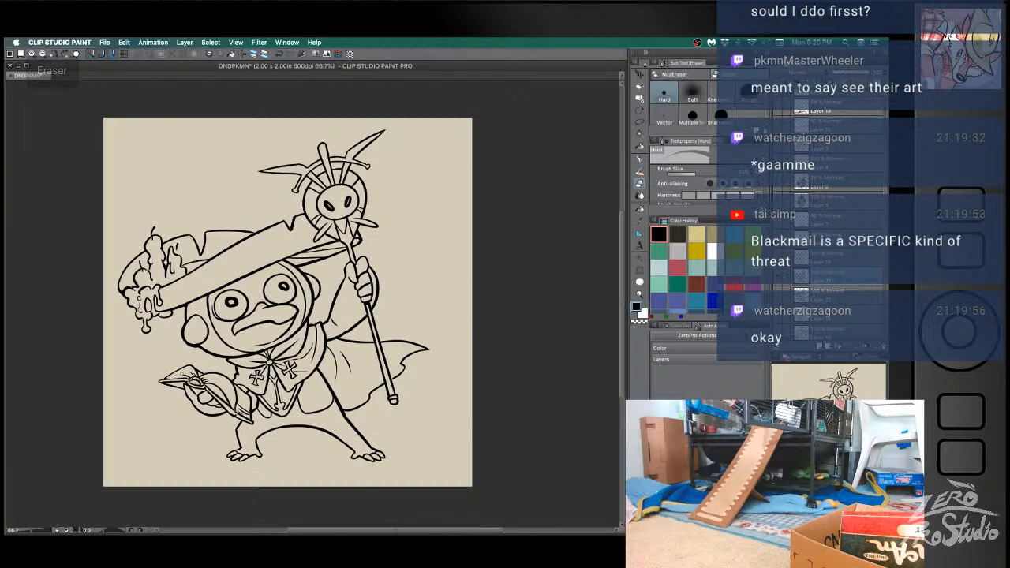
pyautogui.press('b')
pyautogui.hotkey('ctrl', 'z')
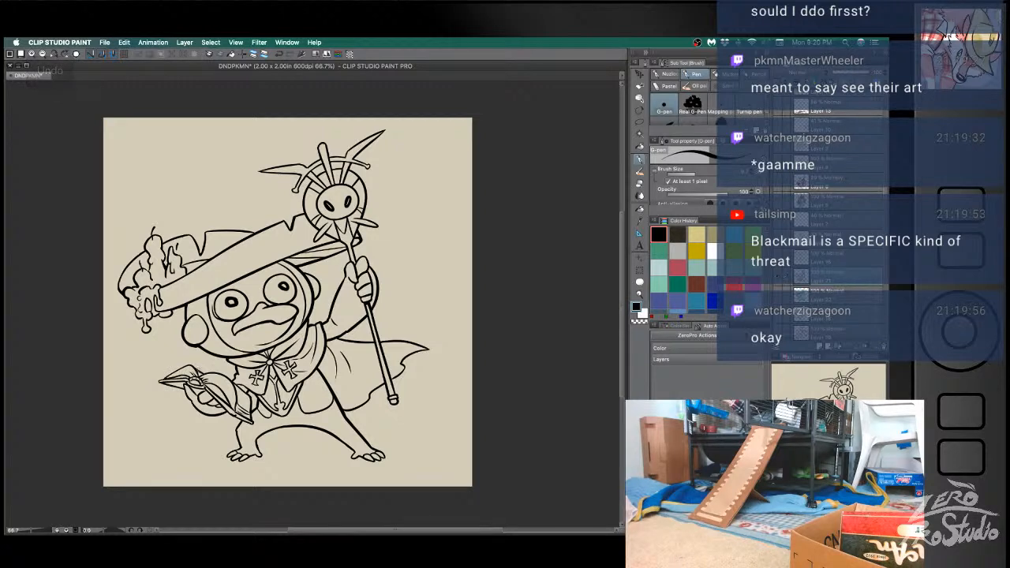
pyautogui.press('e')
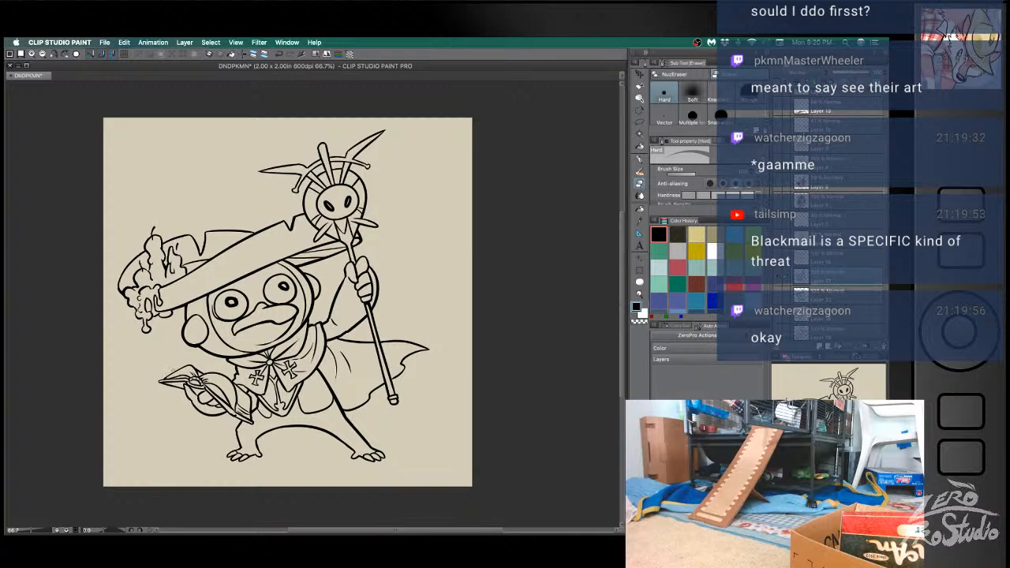
pyautogui.press('b')
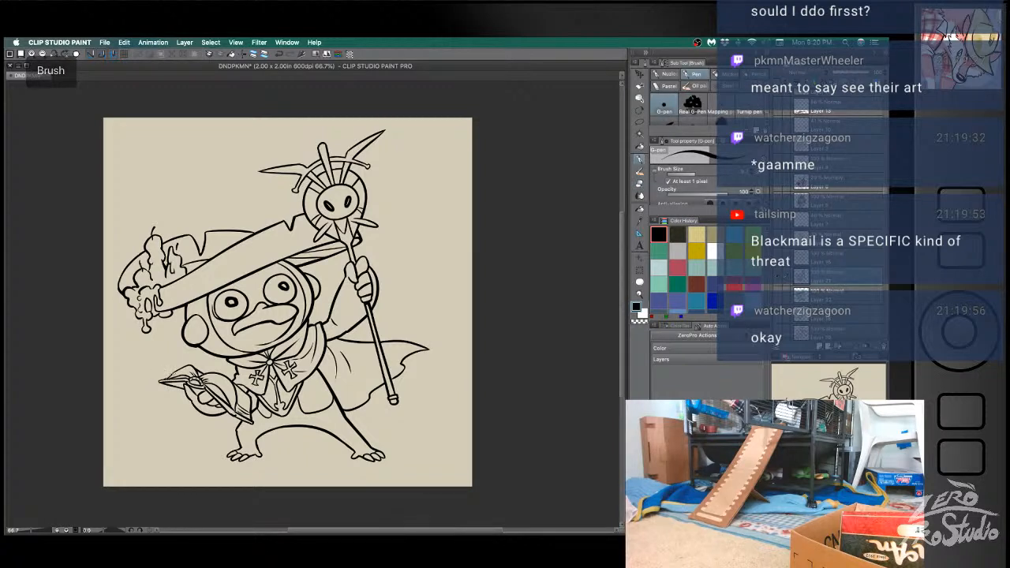
pyautogui.press('super+z')
pyautogui.press('e')
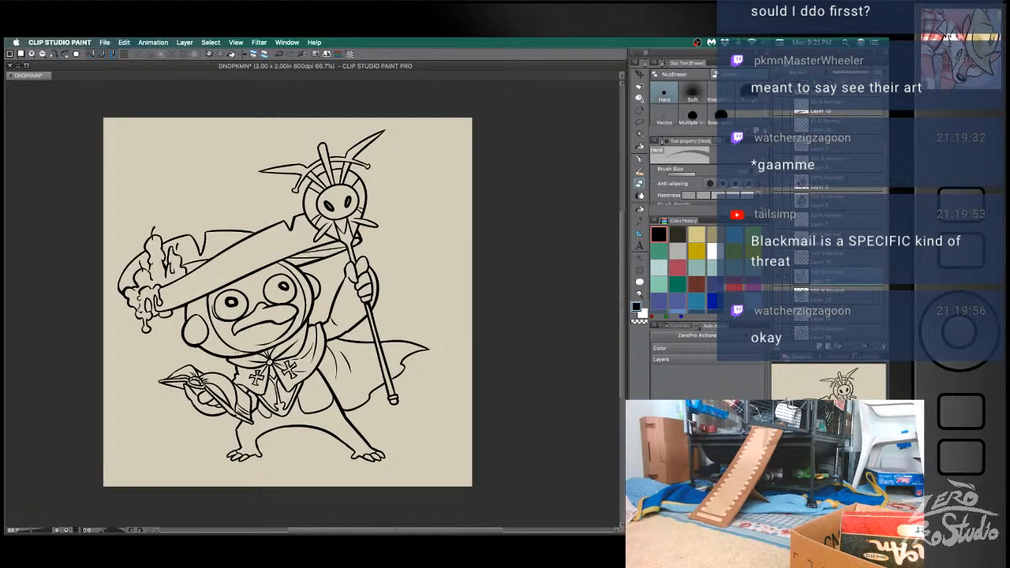
pyautogui.press('b')
pyautogui.press('super+z')
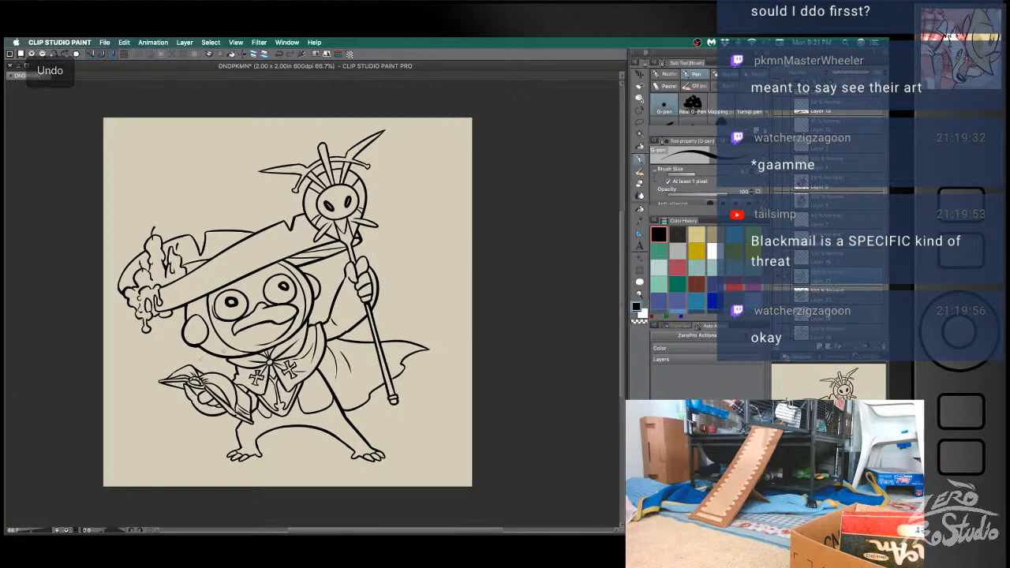
pyautogui.press('e')
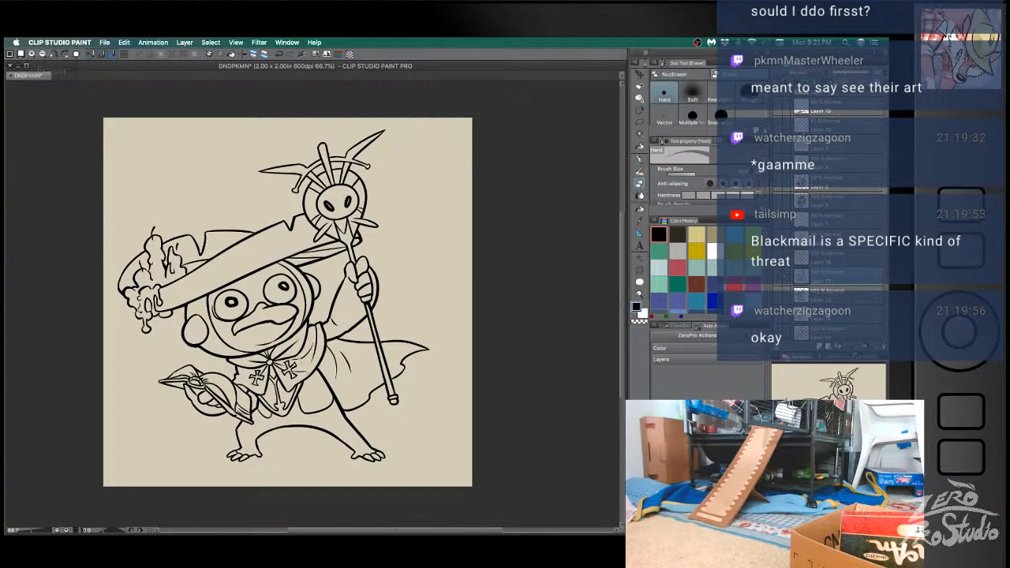
pyautogui.press('super+z')
pyautogui.click(824, 297)
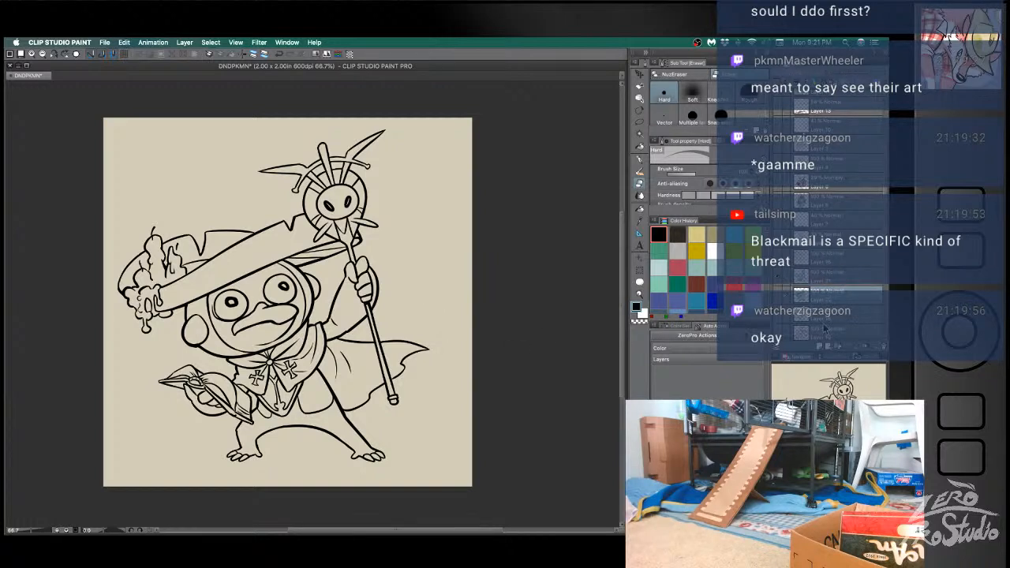
pyautogui.click(779, 297)
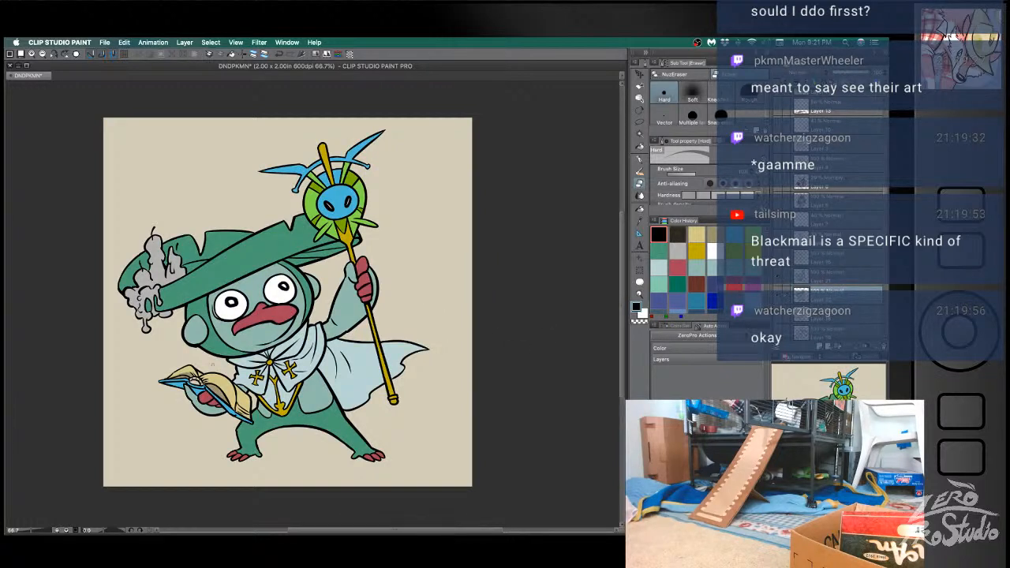
# - Recolour the upper pages of the open book with a darker tan based on the sampled page cream
pyautogui.keyDown('alt'); pyautogui.click(171, 377); pyautogui.keyUp('alt')
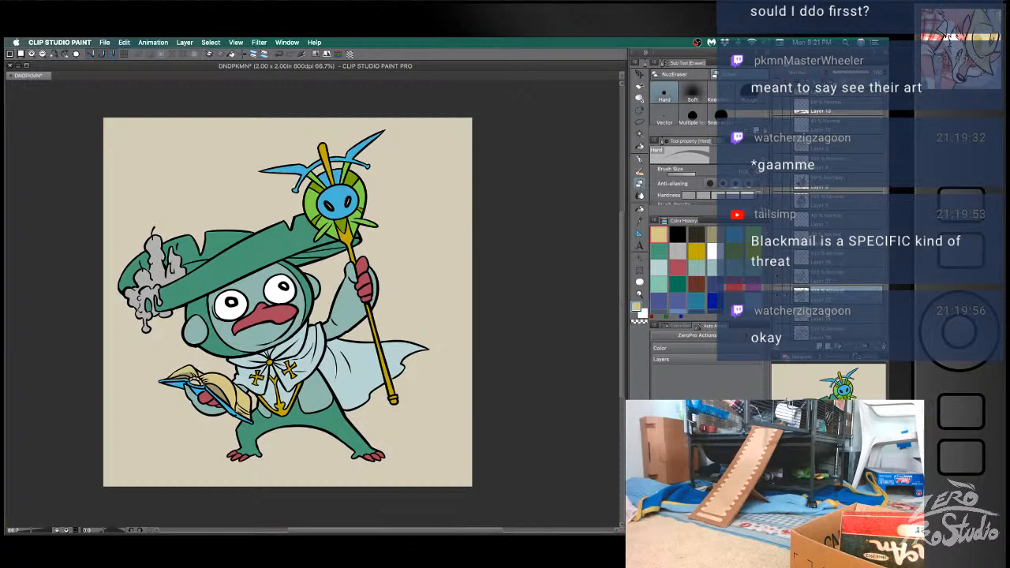
pyautogui.press('b')
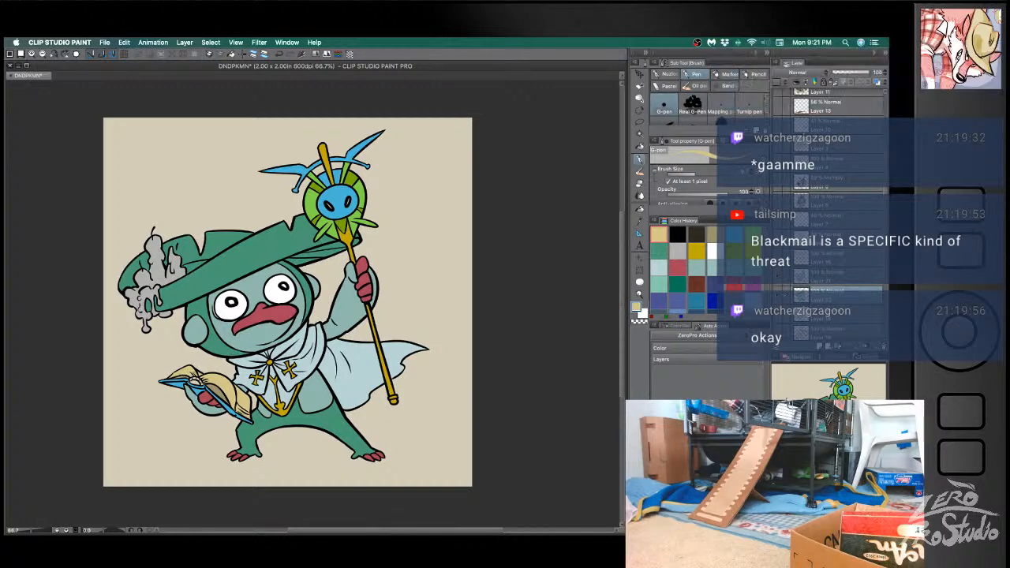
pyautogui.keyDown('alt'); pyautogui.click(215, 362); pyautogui.keyUp('alt')
pyautogui.press('g')
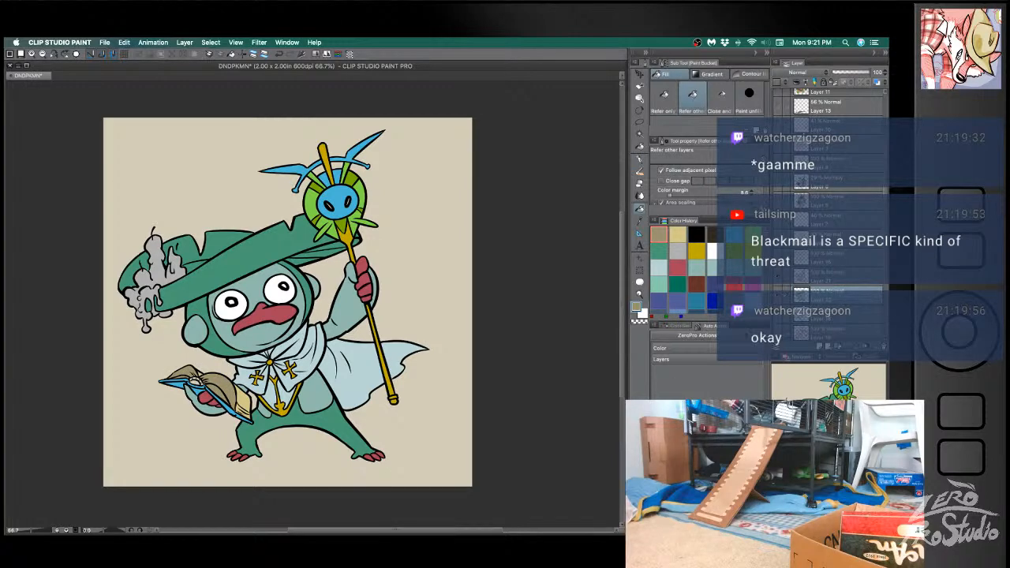
pyautogui.click(192, 376)
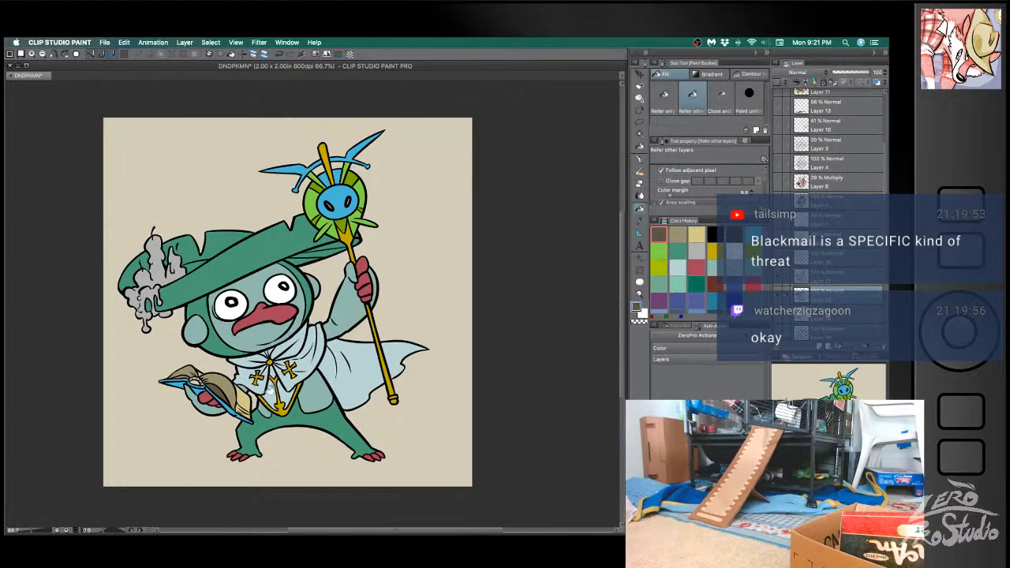
# - Try alternative blue, brown and grey shades on the open book's pages
pyautogui.press('super+z')
pyautogui.keyDown('alt'); pyautogui.click(236, 409); pyautogui.keyUp('alt')
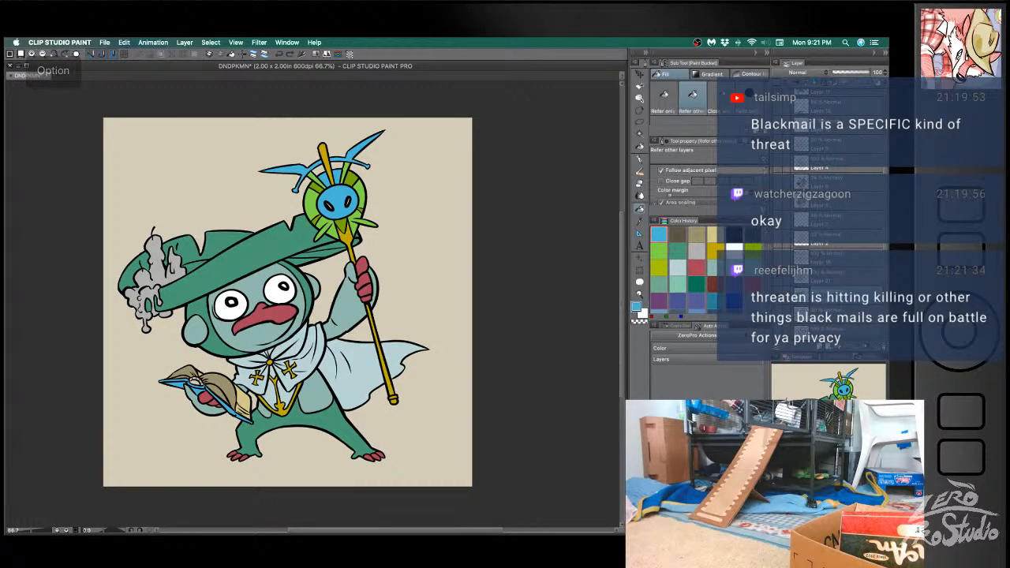
pyautogui.click(226, 388)
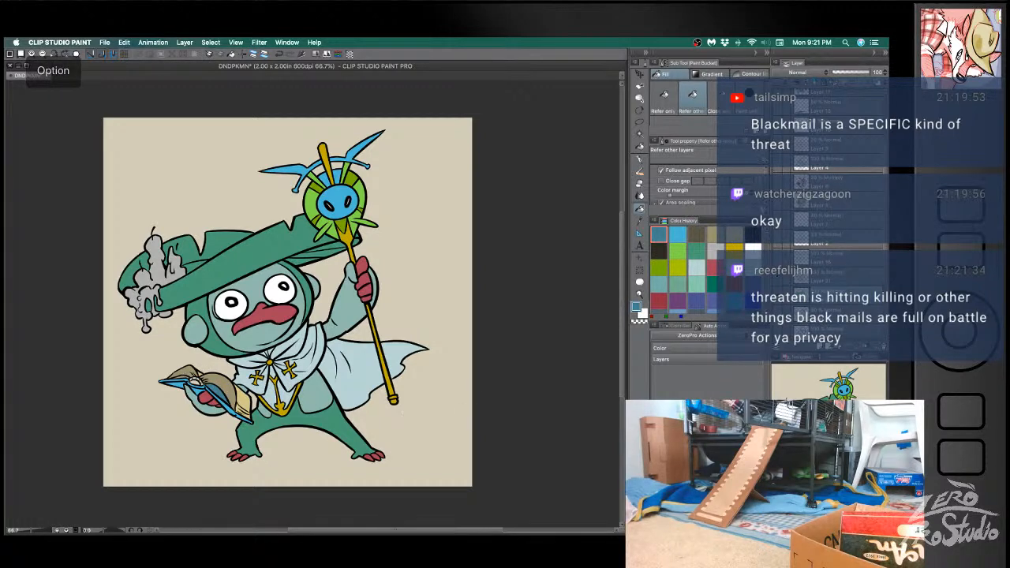
pyautogui.keyDown('alt'); pyautogui.click(227, 379); pyautogui.keyUp('alt')
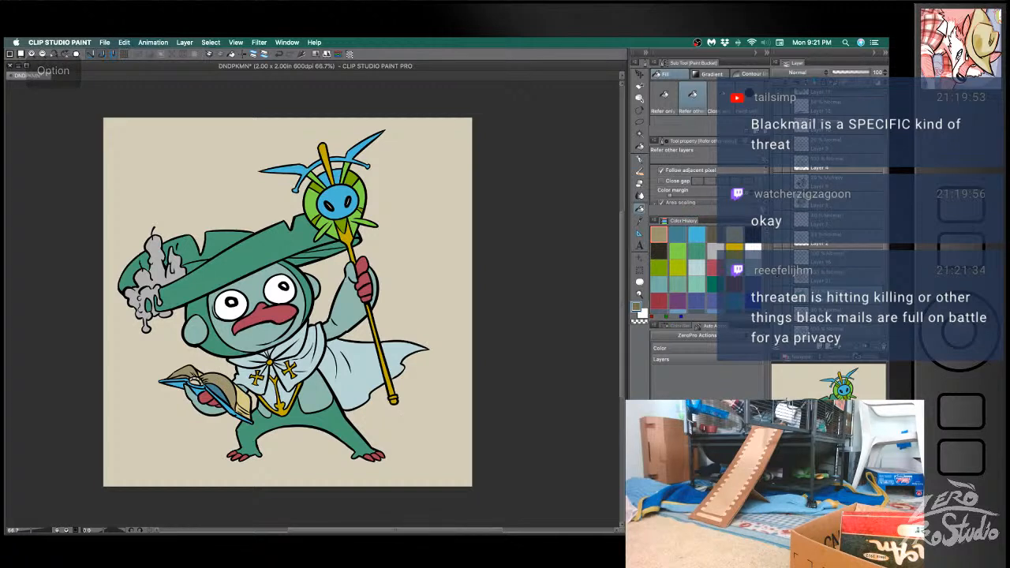
pyautogui.click(187, 375)
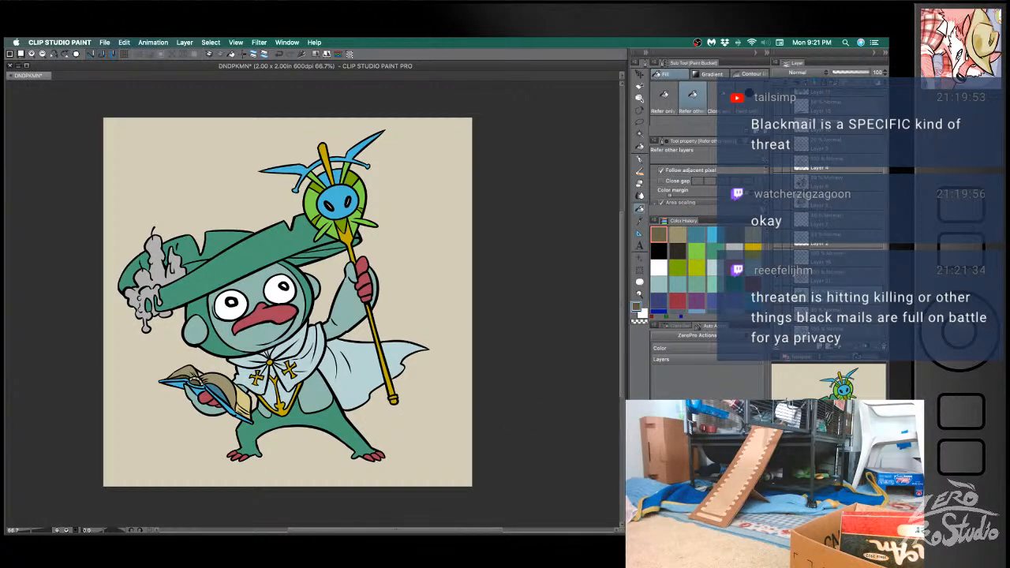
pyautogui.click(702, 466)
pyautogui.click(197, 376)
pyautogui.press('super+z')
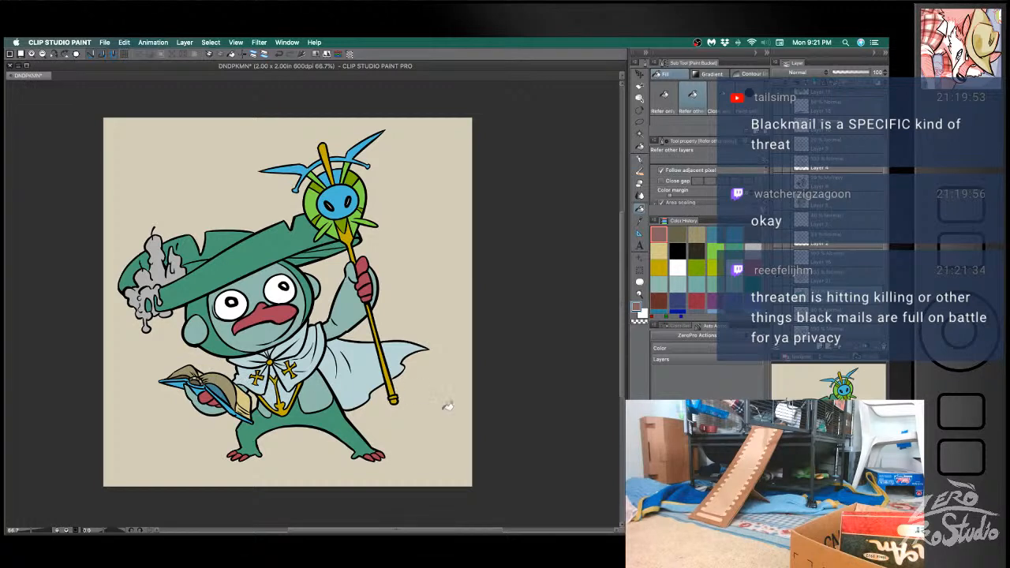
pyautogui.click(206, 377)
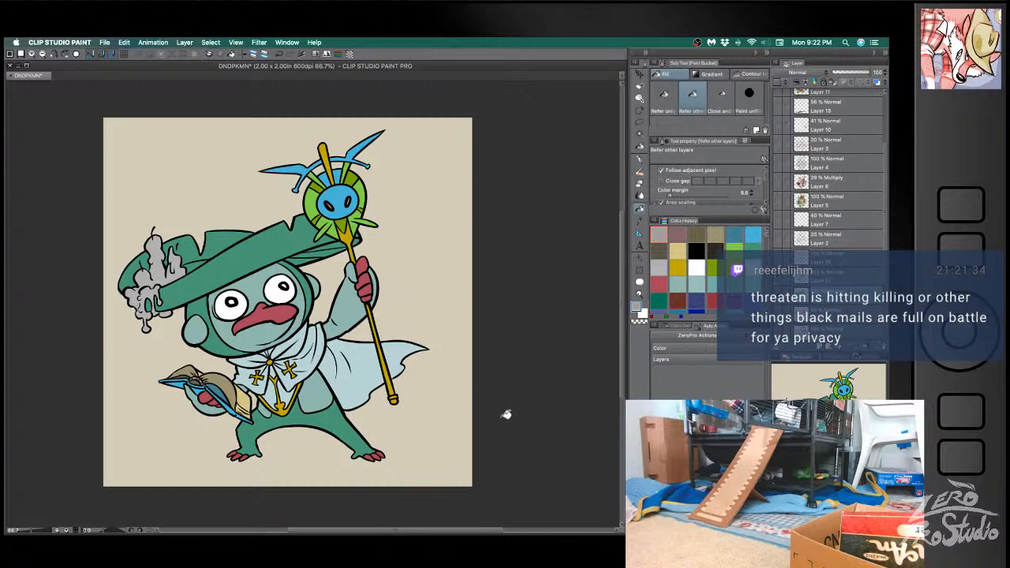
# - Recolour the blue parts around the staff's face lime green and its two horns darker green, using greens sampled from the staff
pyautogui.keyDown('alt'); pyautogui.click(366, 188); pyautogui.keyUp('alt')
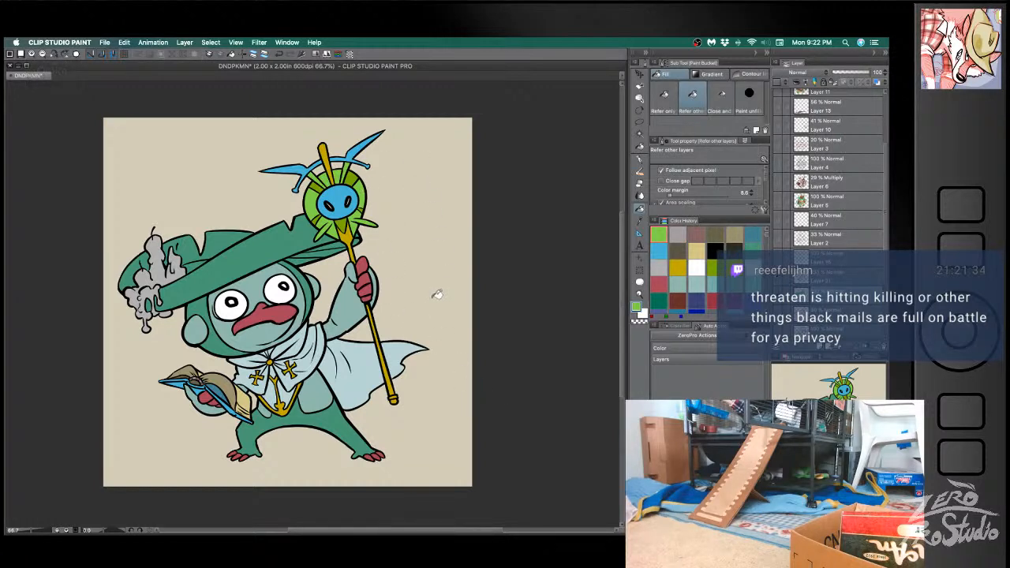
pyautogui.keyDown('alt'); pyautogui.click(359, 152); pyautogui.keyUp('alt')
pyautogui.click(377, 144)
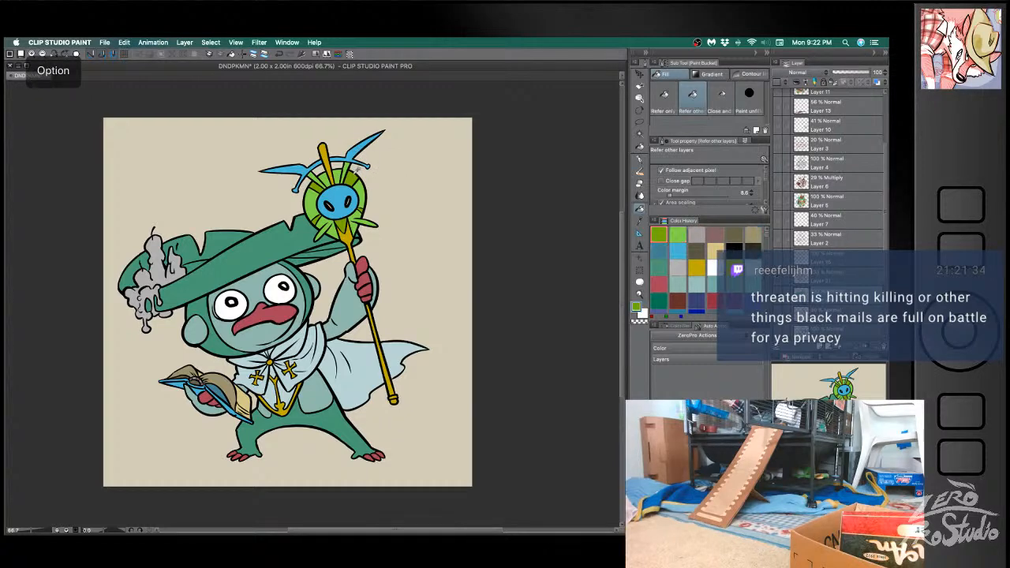
pyautogui.click(302, 163)
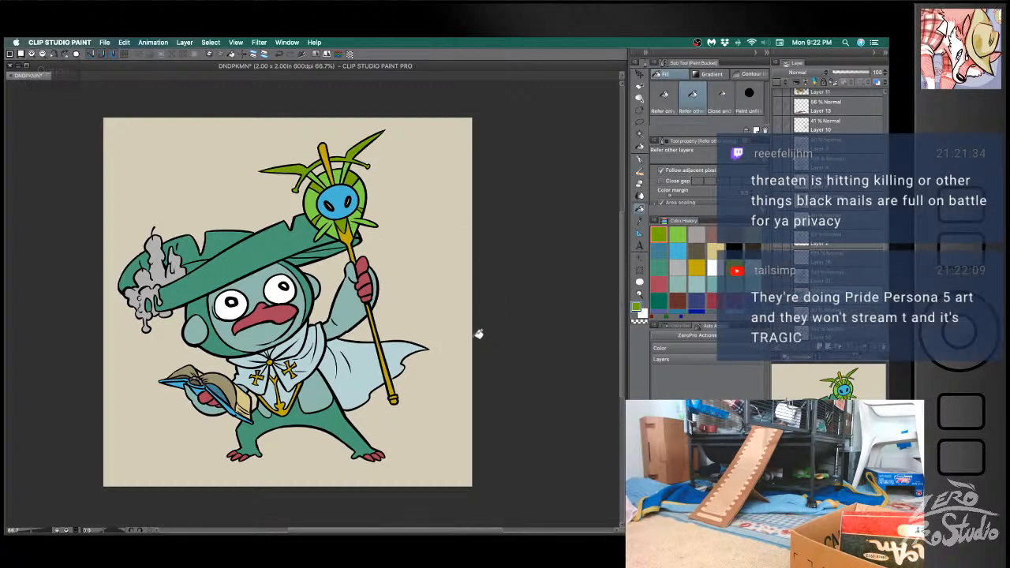
# - Fill the face at the centre of the staff's head with the gold of its top spike
pyautogui.keyDown('alt'); pyautogui.click(333, 153); pyautogui.keyUp('alt')
pyautogui.click(347, 188)
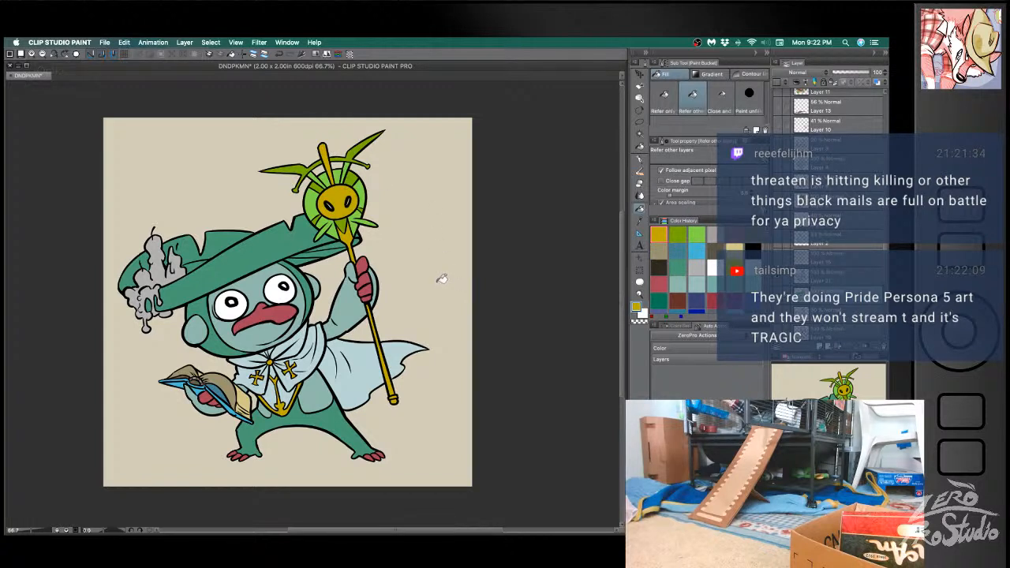
pyautogui.keyDown('alt'); pyautogui.click(348, 199); pyautogui.keyUp('alt')
# - Paint light blue tips on both horns of the staff with the G-pen and save the document
pyautogui.click(695, 250)
pyautogui.press('b')
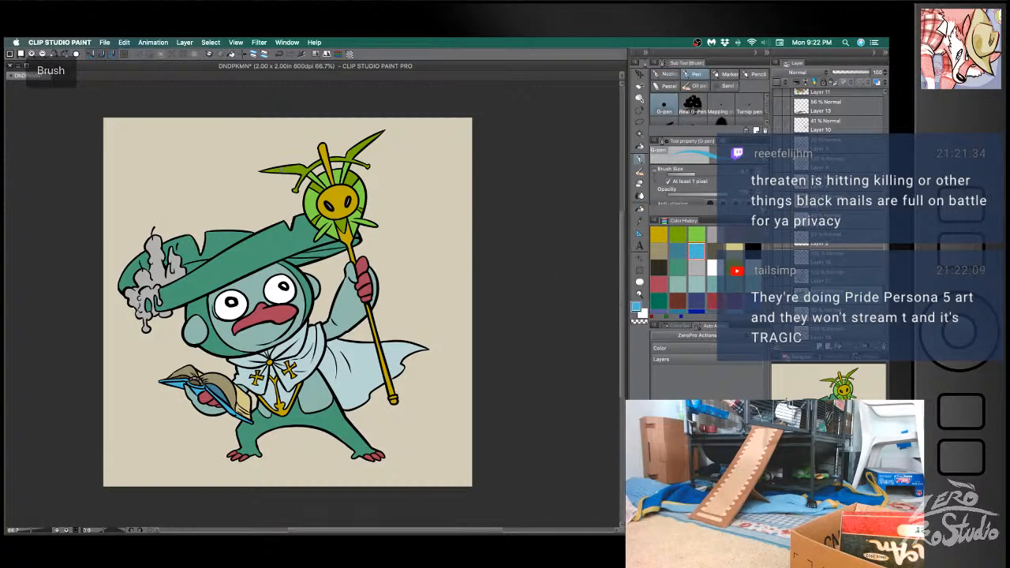
pyautogui.moveTo(277, 169); pyautogui.dragTo(264, 170)
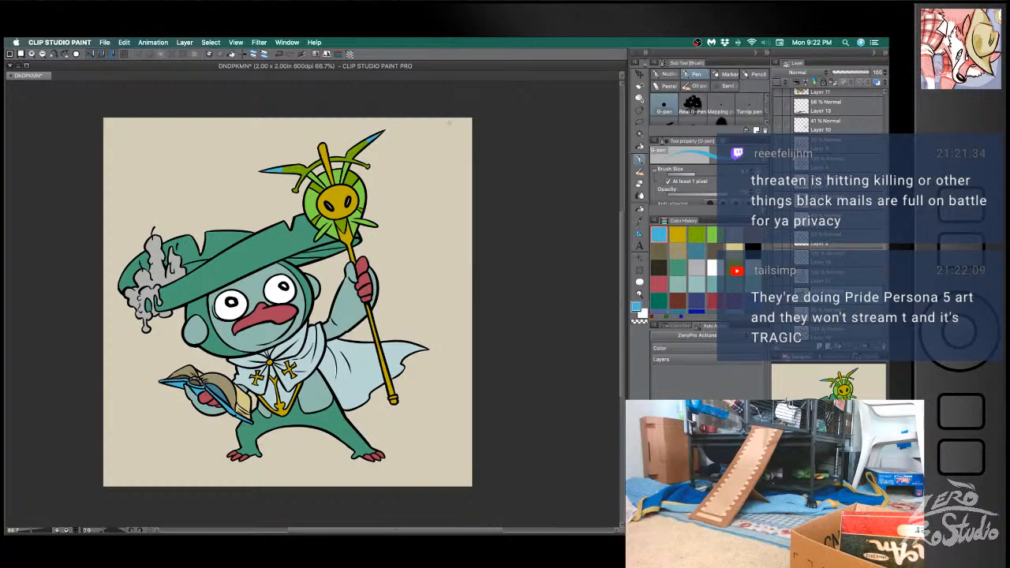
pyautogui.press('super+s')
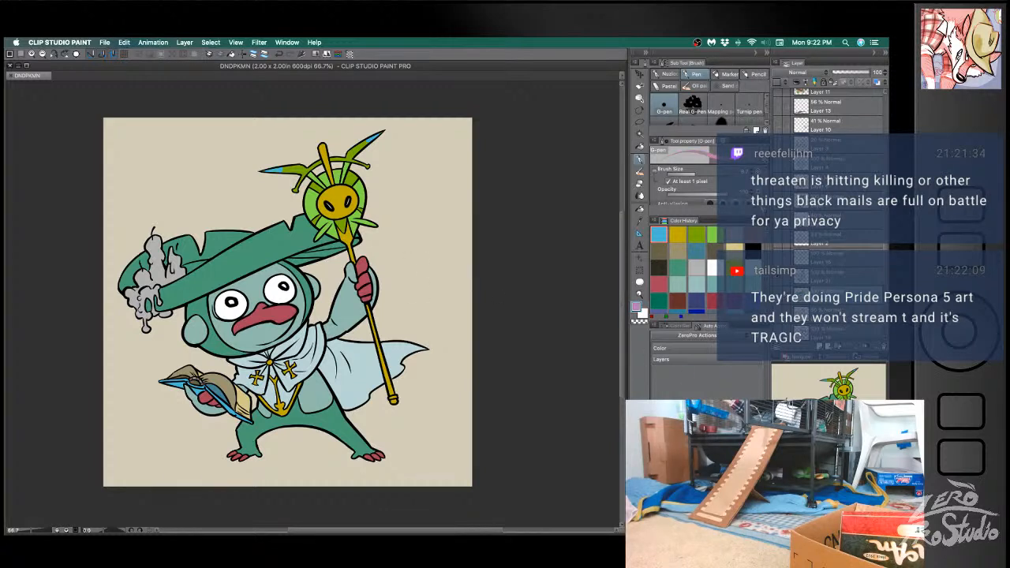
# - Fill the face at the centre of the staff's head with pink
pyautogui.press('g')
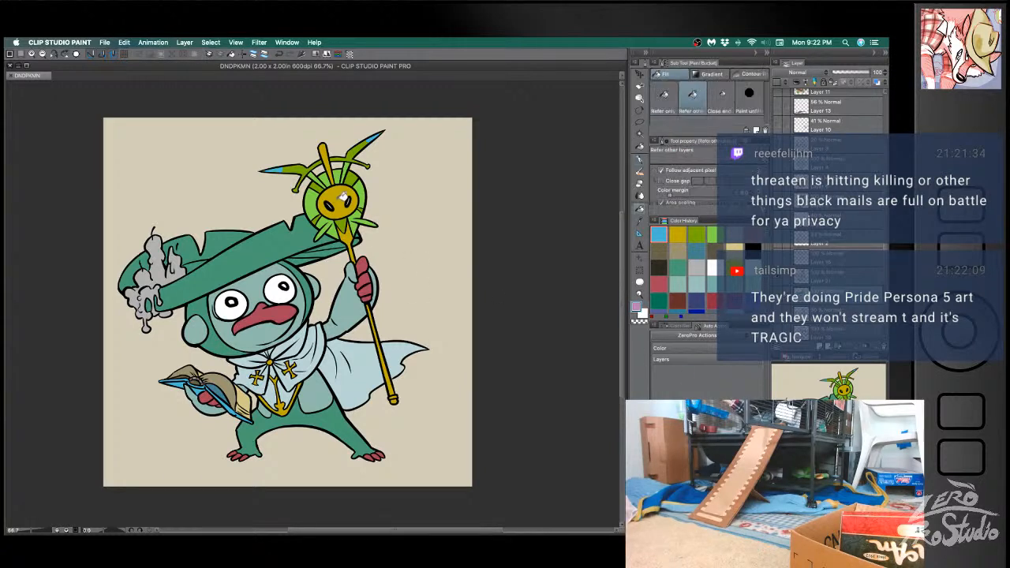
pyautogui.click(339, 194)
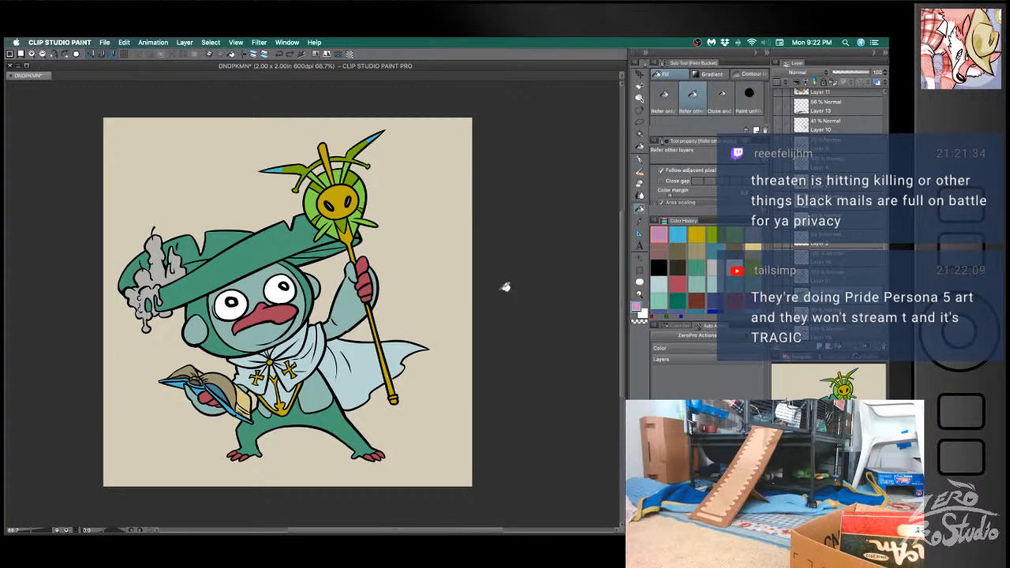
pyautogui.click(336, 191)
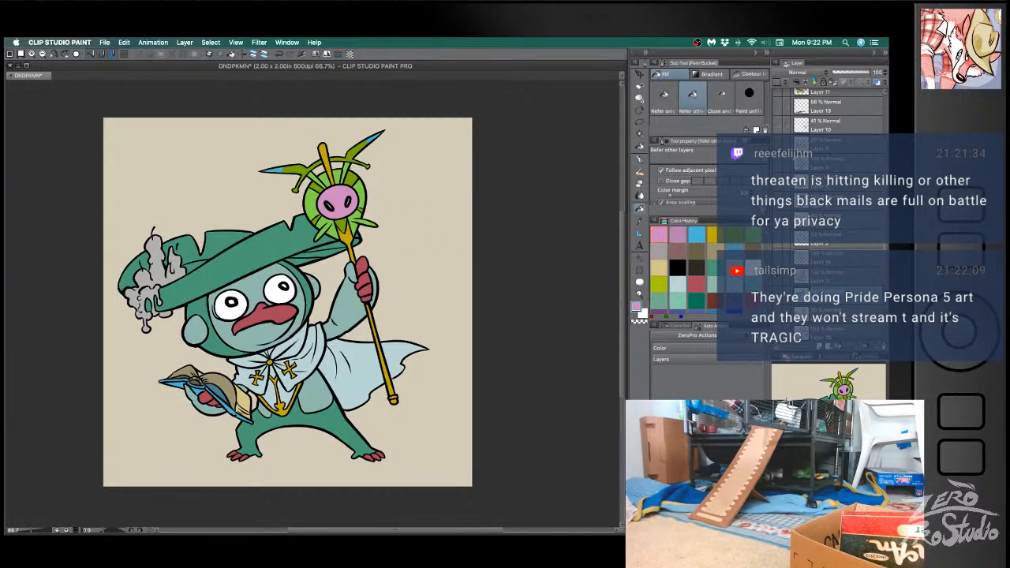
# - Refill the snouted face on the staff's head with the newly chosen pink and save the document
pyautogui.click(332, 196)
pyautogui.press('super+s')
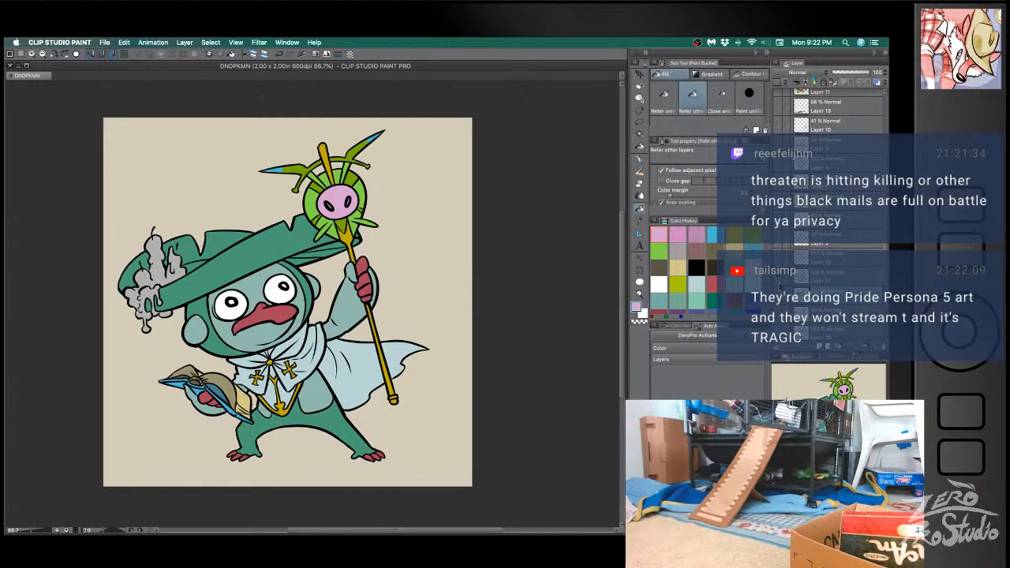
# - Hide the finished character, show the line art of the leaf-hatted character with its eyeball beads, and add a colour layer beneath it
pyautogui.click(778, 293)
pyautogui.scroll(-2, 814, 277)
pyautogui.click(778, 296)
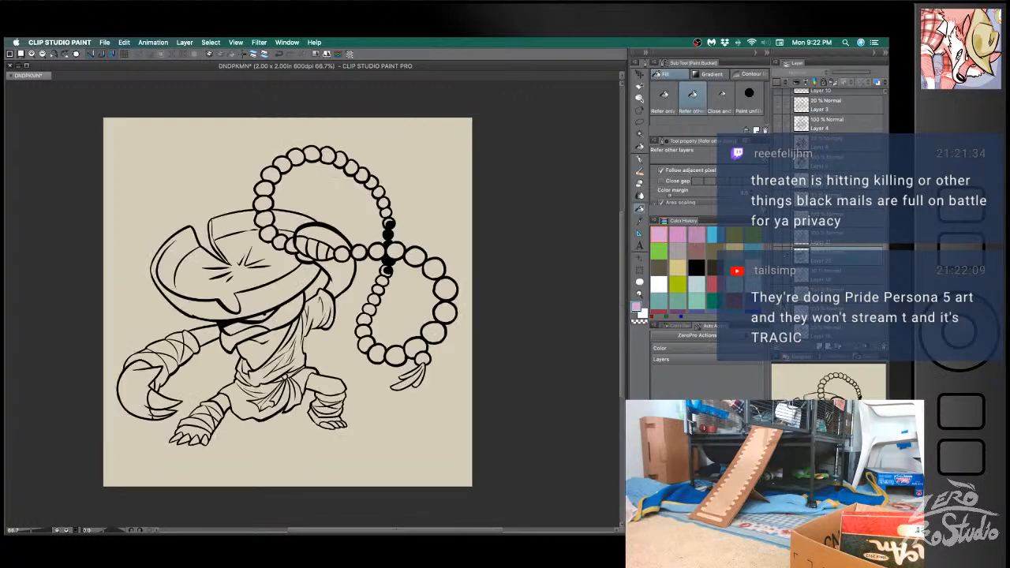
pyautogui.click(777, 315)
pyautogui.click(825, 331)
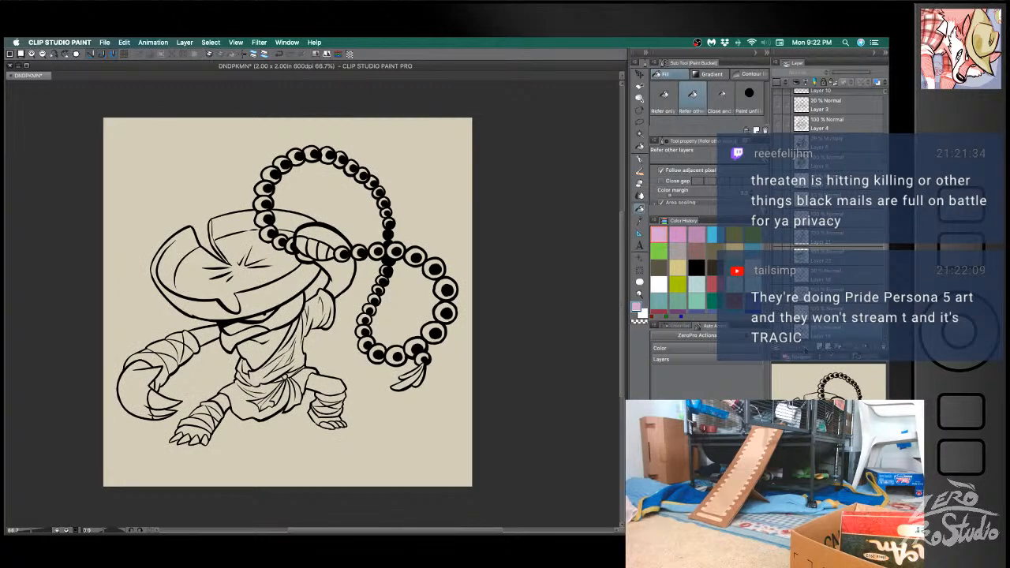
pyautogui.click(821, 348)
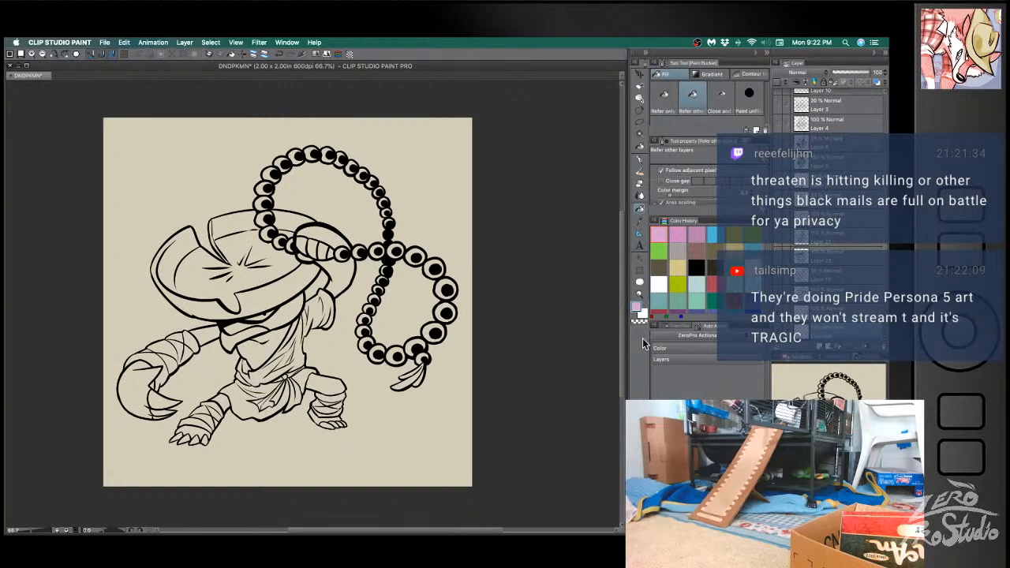
pyautogui.moveTo(493, 379); pyautogui.dragTo(496, 350)
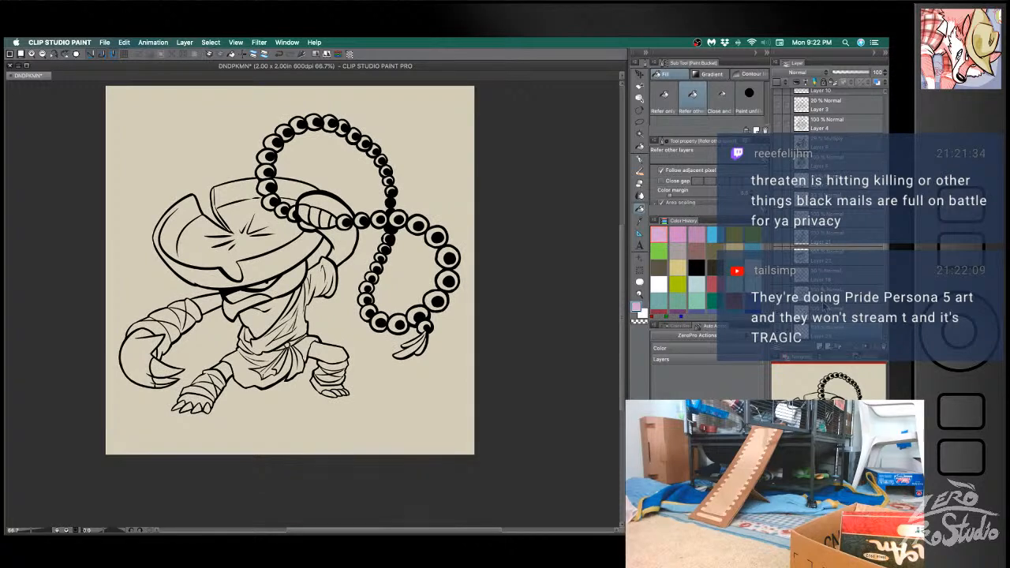
# - Ink the lines separating the belly from the sides of the chest in black with the G-pen
pyautogui.click(699, 269)
pyautogui.click(232, 284)
pyautogui.press('b')
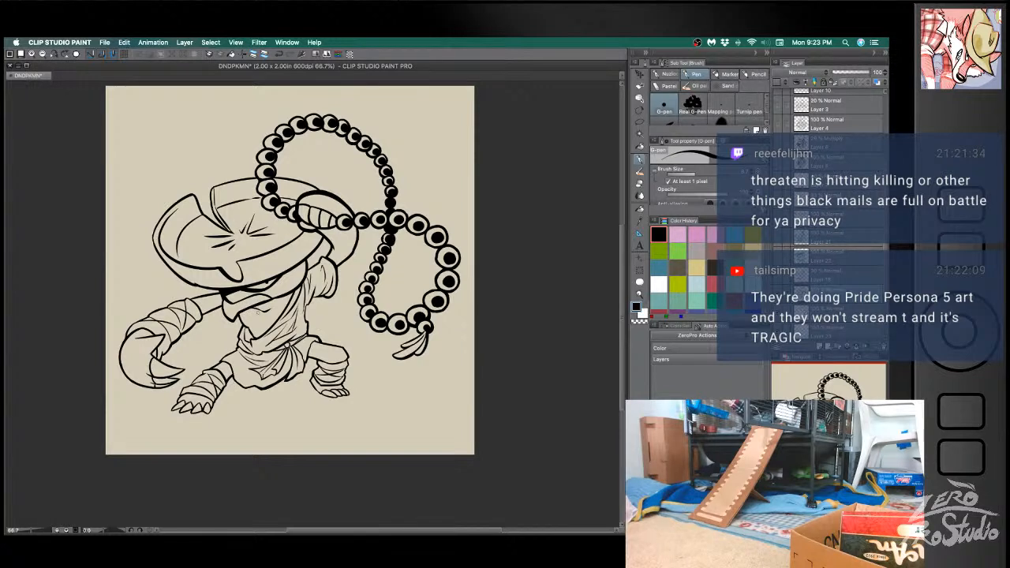
pyautogui.moveTo(260, 311); pyautogui.dragTo(257, 330)
pyautogui.press('super+z')
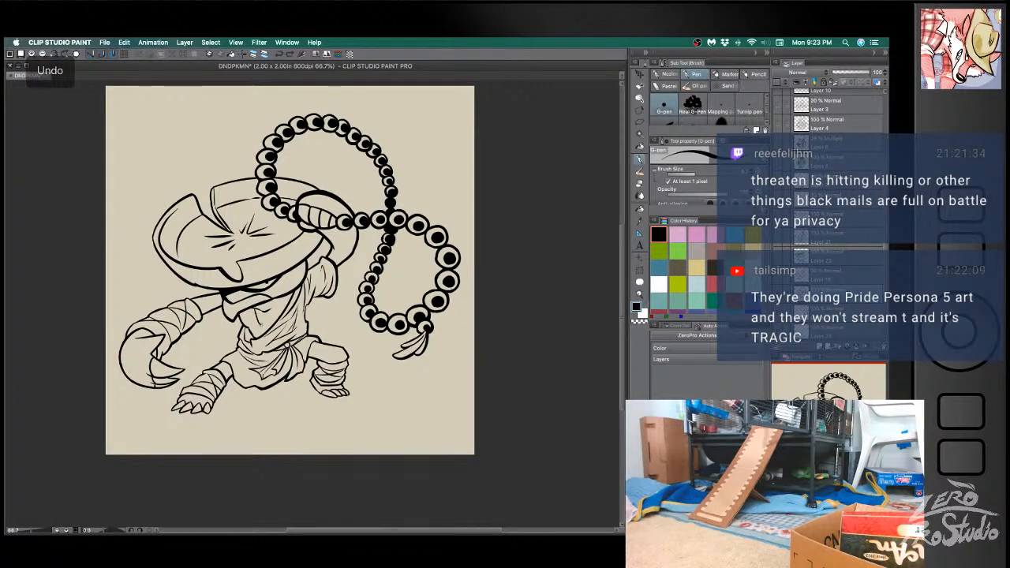
pyautogui.press('super+z')
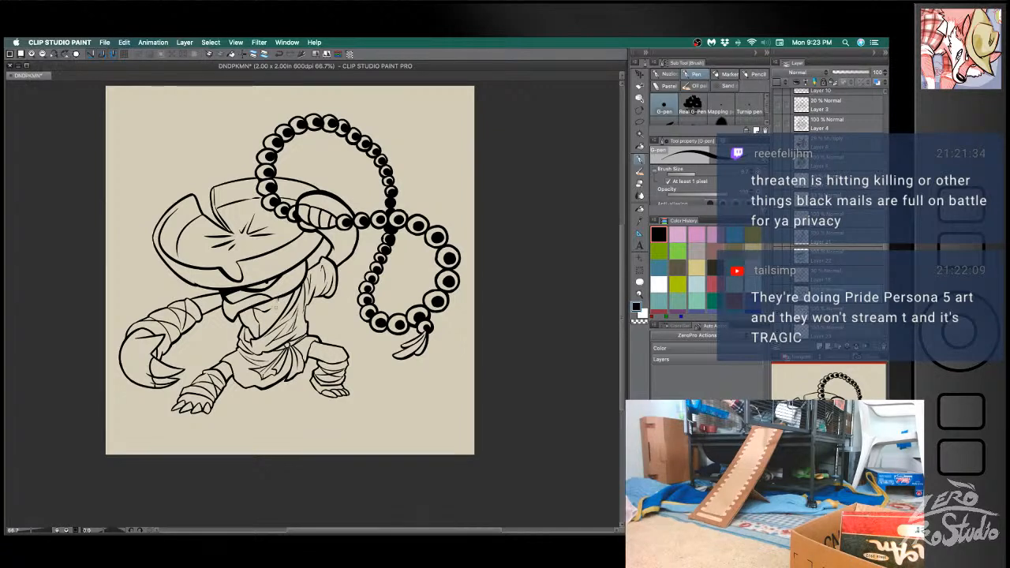
pyautogui.press('super+z')
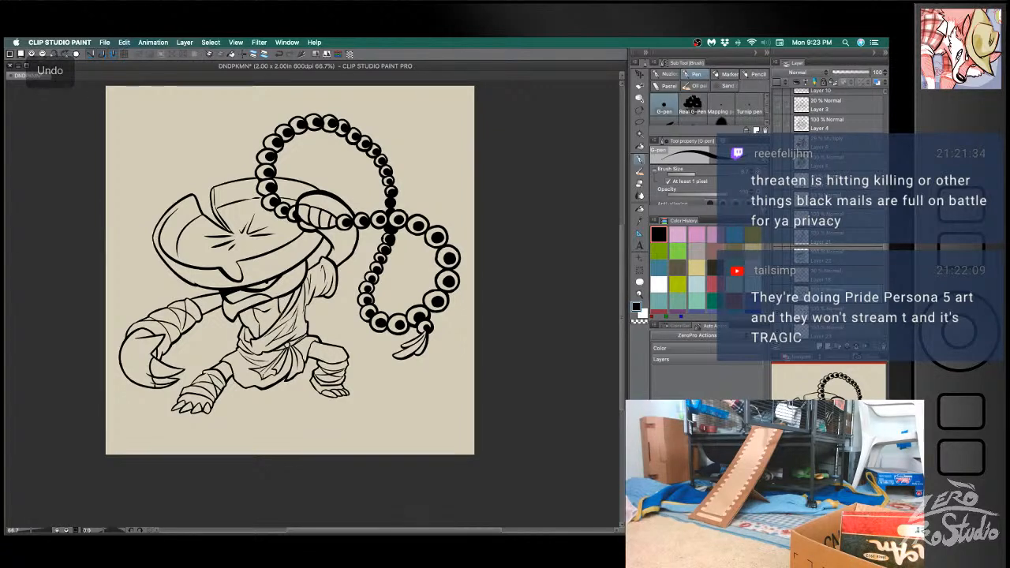
pyautogui.press('super+z')
pyautogui.moveTo(278, 295); pyautogui.dragTo(282, 319)
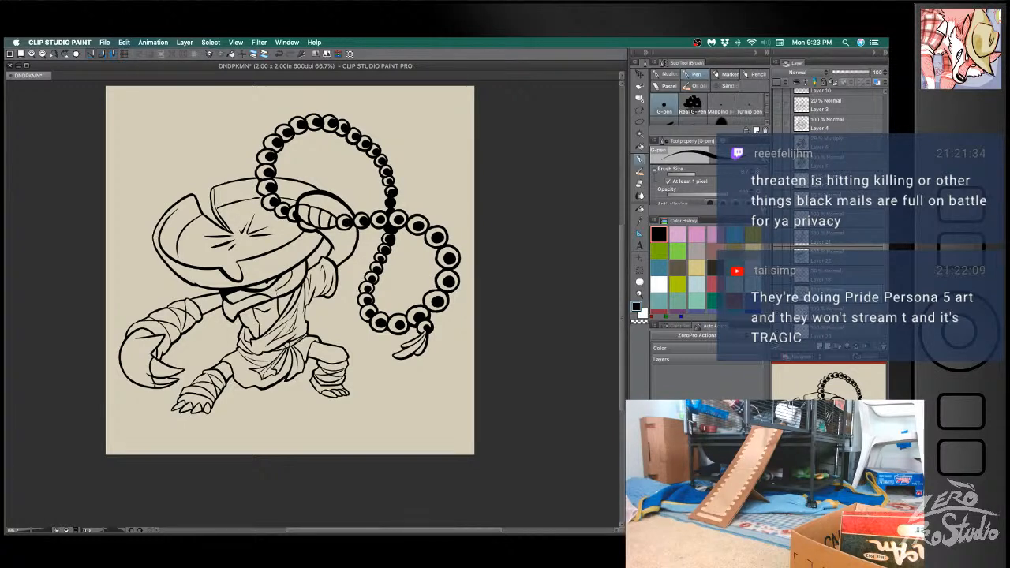
pyautogui.press('super+z')
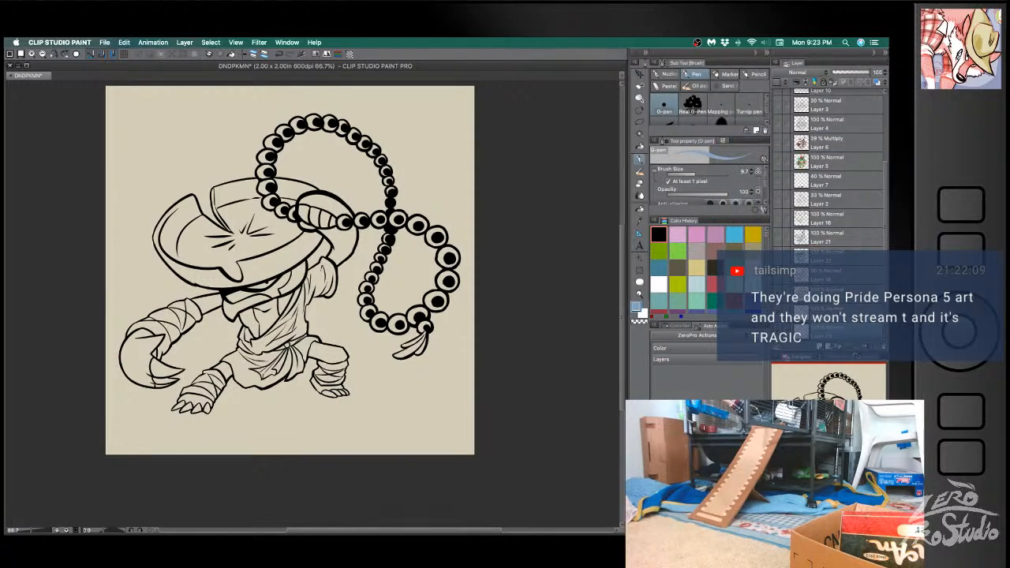
# - Fill the face, both arms, both hands and the side of the chest with light blue
pyautogui.press('g')
pyautogui.click(271, 290)
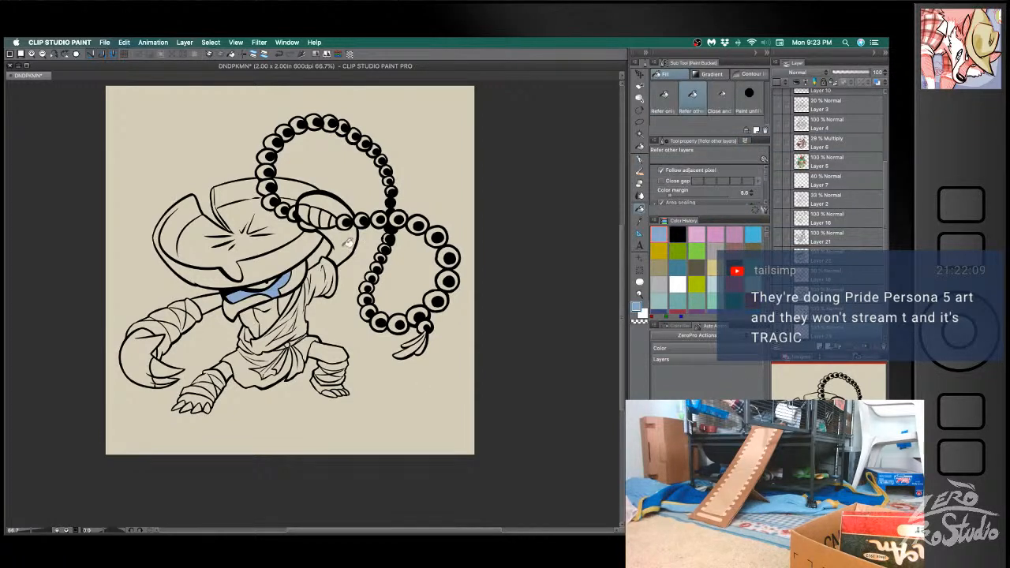
pyautogui.click(347, 242)
pyautogui.click(334, 197)
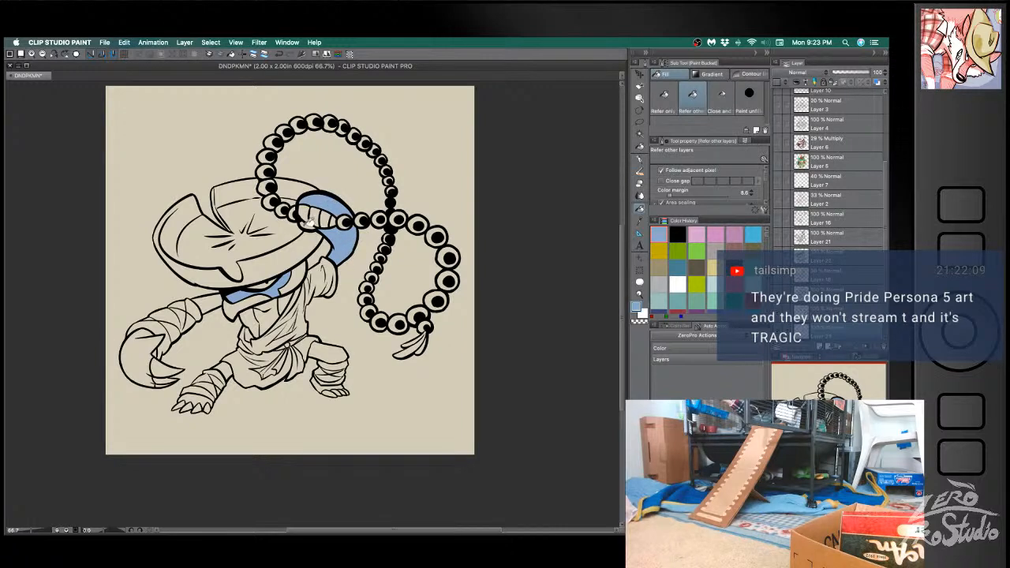
pyautogui.click(204, 302)
pyautogui.click(145, 344)
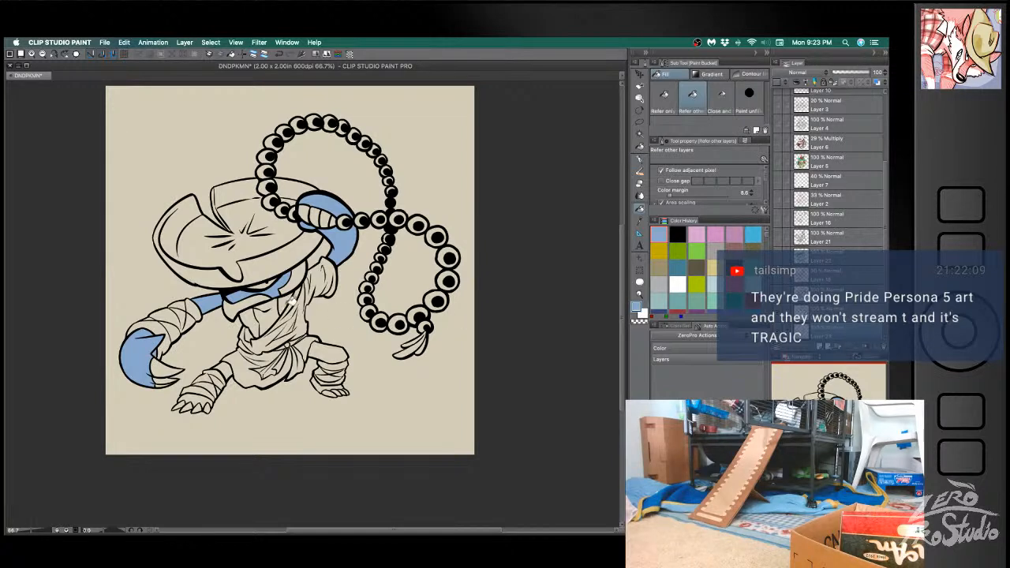
pyautogui.click(257, 320)
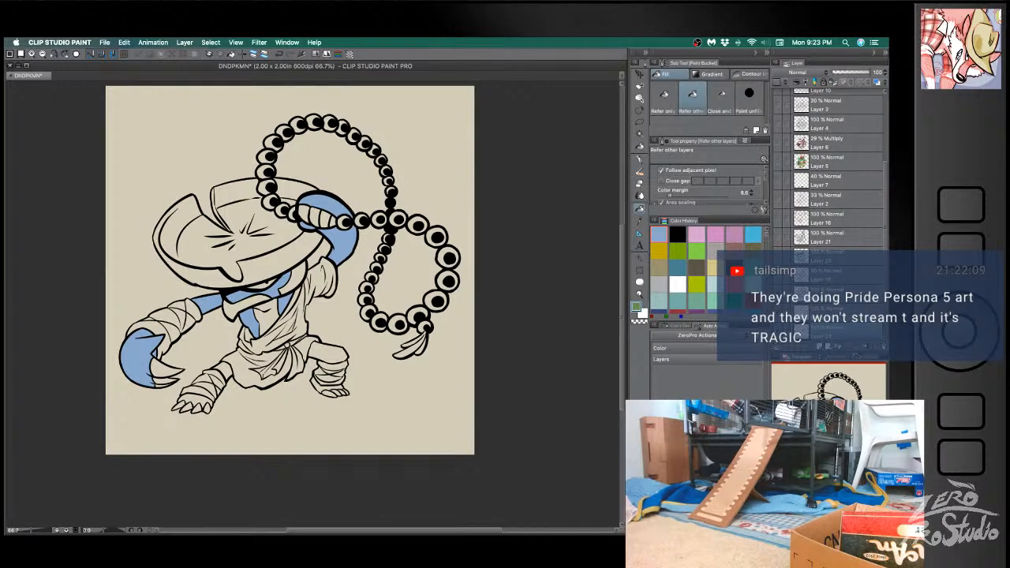
# - Fill all sections of the leaf hat with muted green
pyautogui.click(286, 253)
pyautogui.click(245, 191)
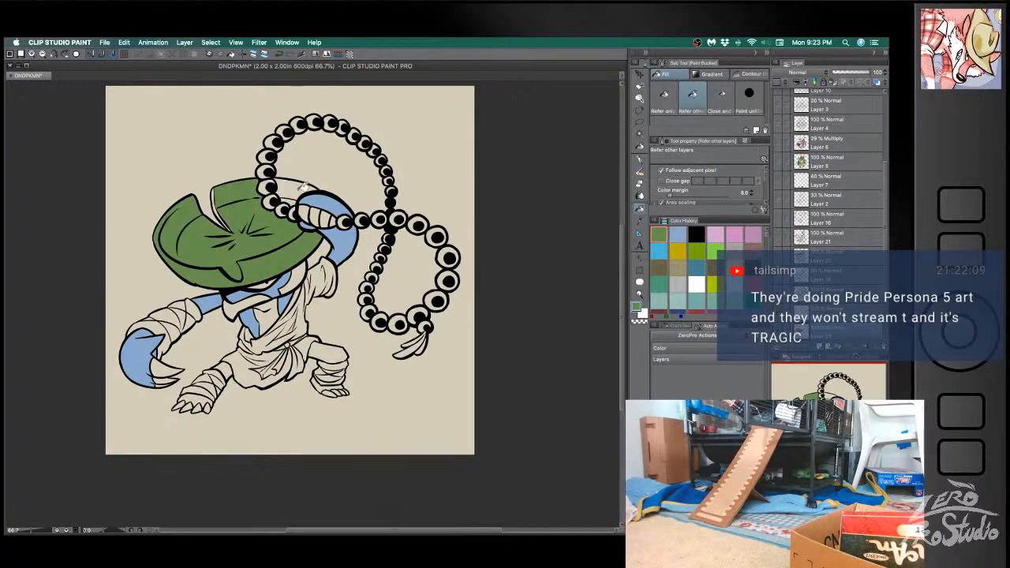
pyautogui.click(296, 193)
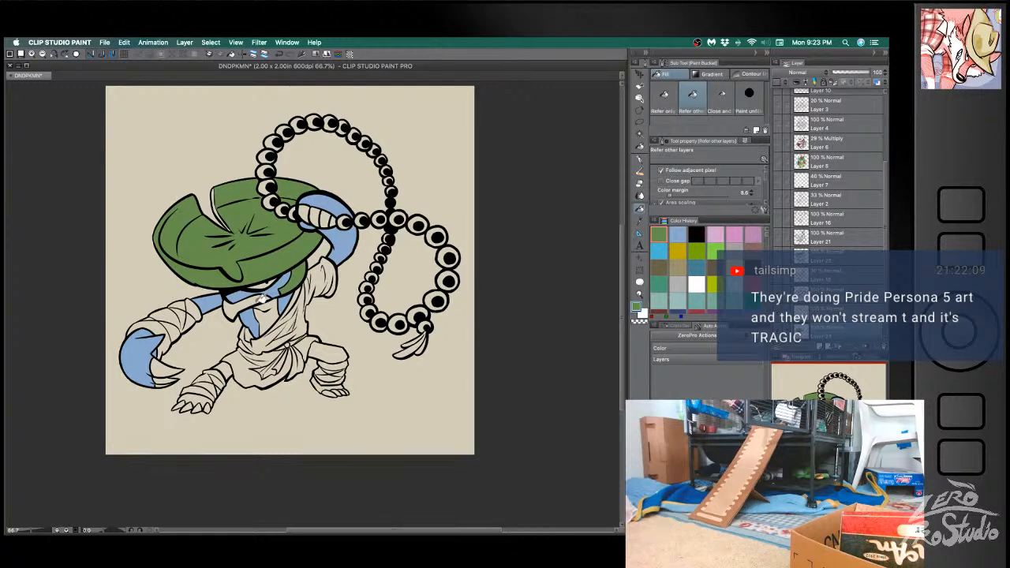
# - Fill the belly, both exposed leg parts and both feet with the hat's green
pyautogui.click(274, 317)
pyautogui.click(332, 349)
pyautogui.click(220, 368)
pyautogui.click(202, 393)
pyautogui.click(327, 384)
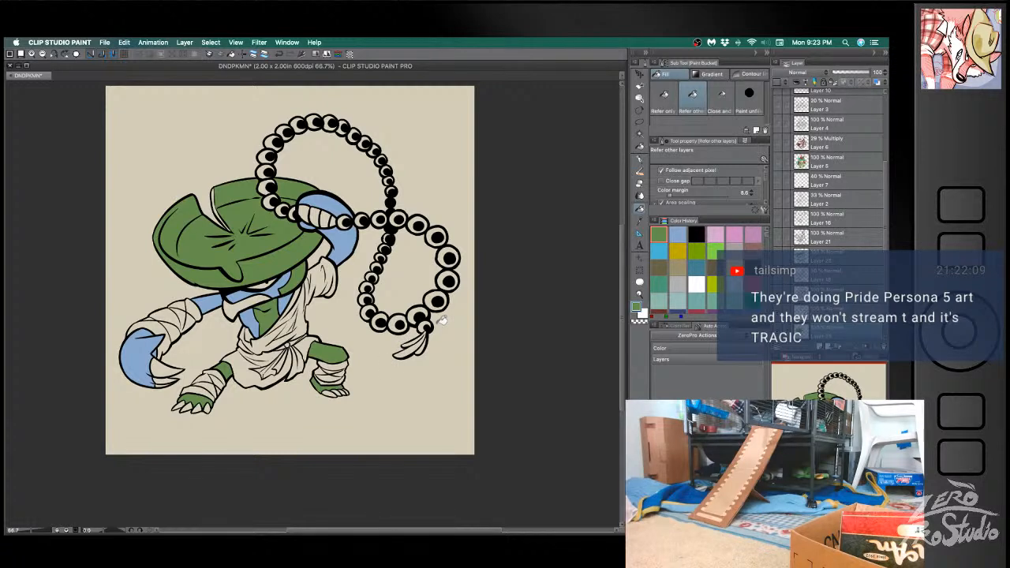
# - Hide the colour layer, then erase and redraw in black the heel of the foot nearest the clawed hand on Layer 19
pyautogui.click(777, 294)
pyautogui.click(826, 298)
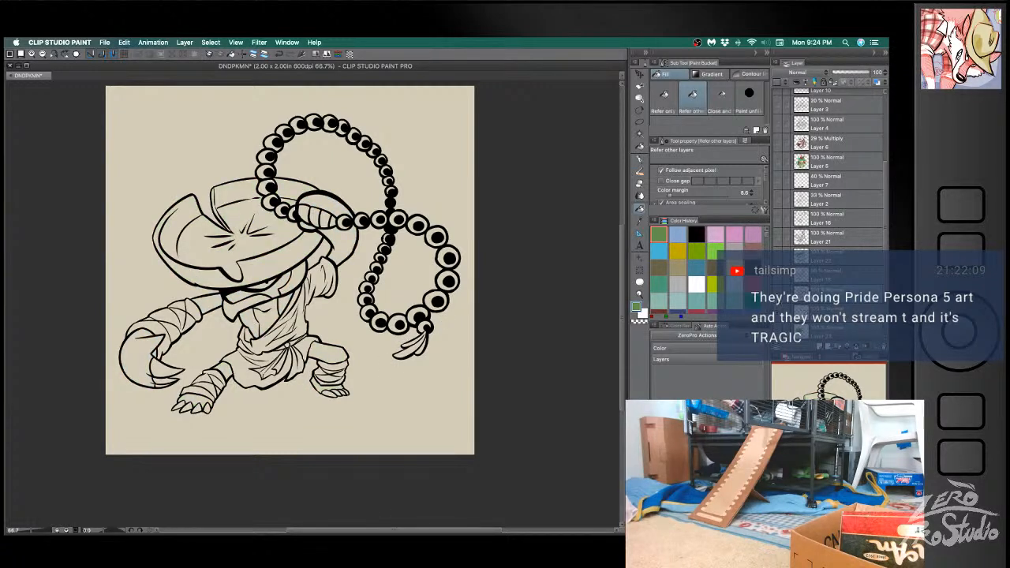
pyautogui.scroll(4, 274, 404)
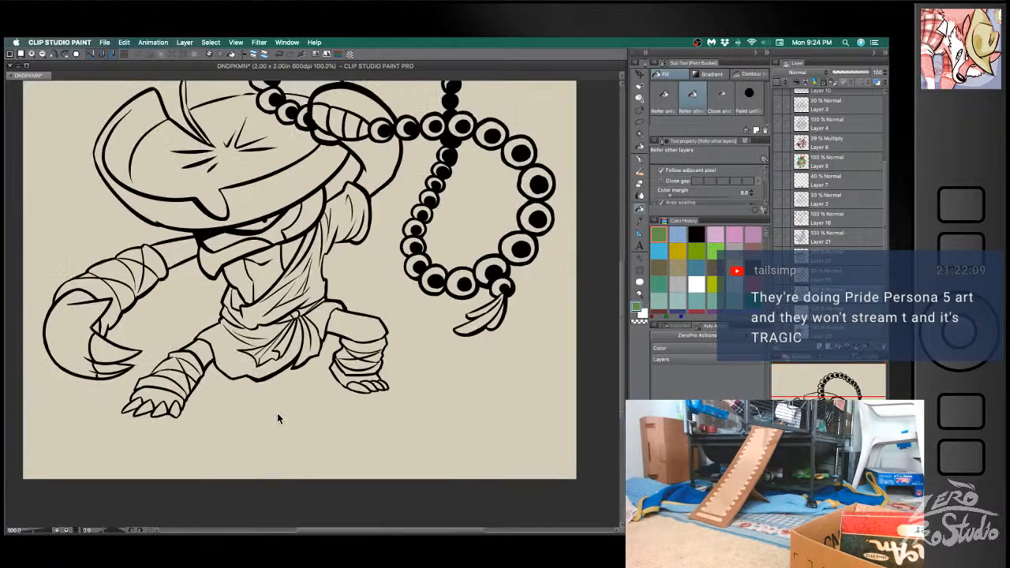
pyautogui.press('space')
pyautogui.moveTo(186, 417); pyautogui.dragTo(274, 348)
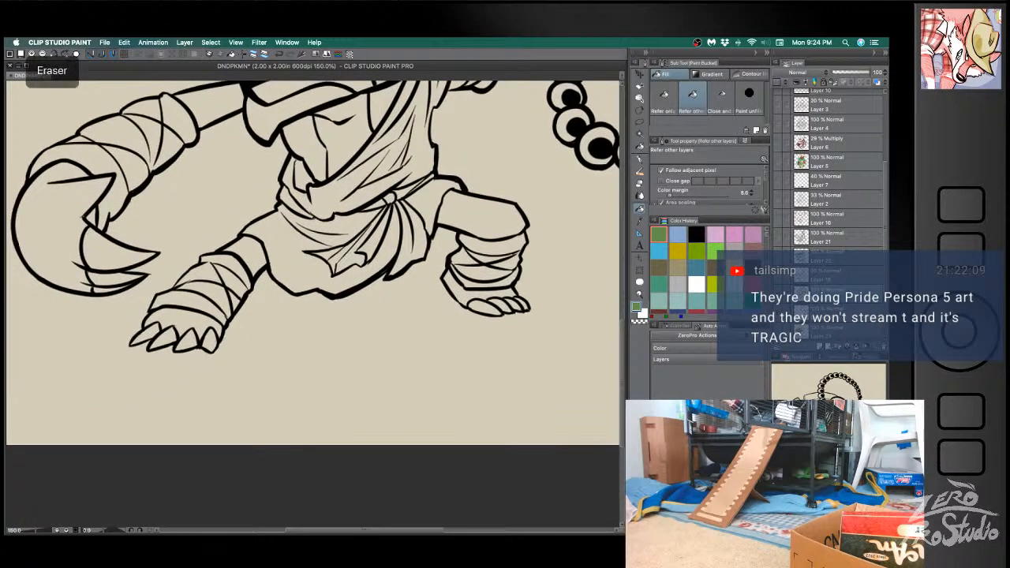
pyautogui.press('e')
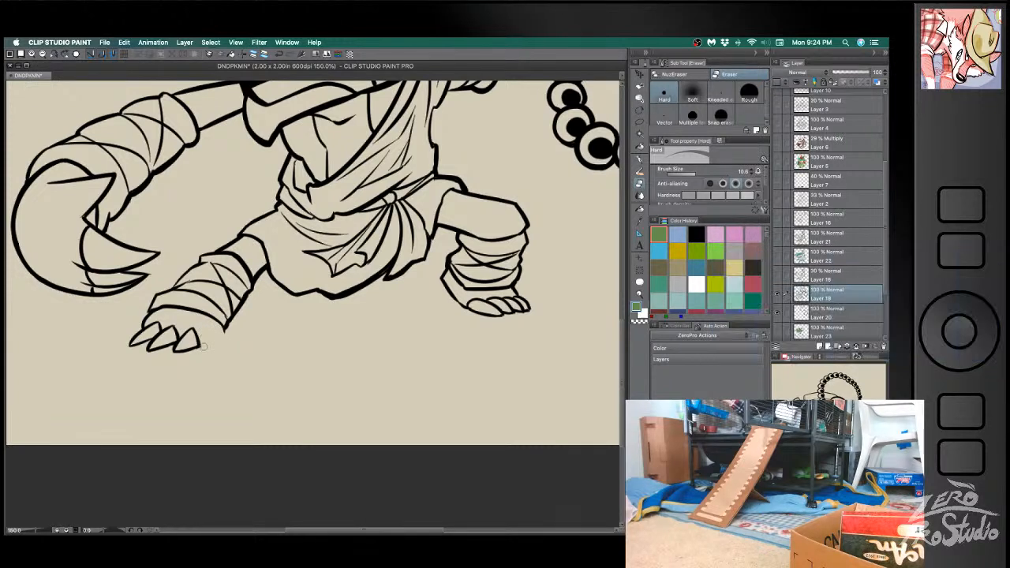
pyautogui.click(697, 234)
pyautogui.press('b')
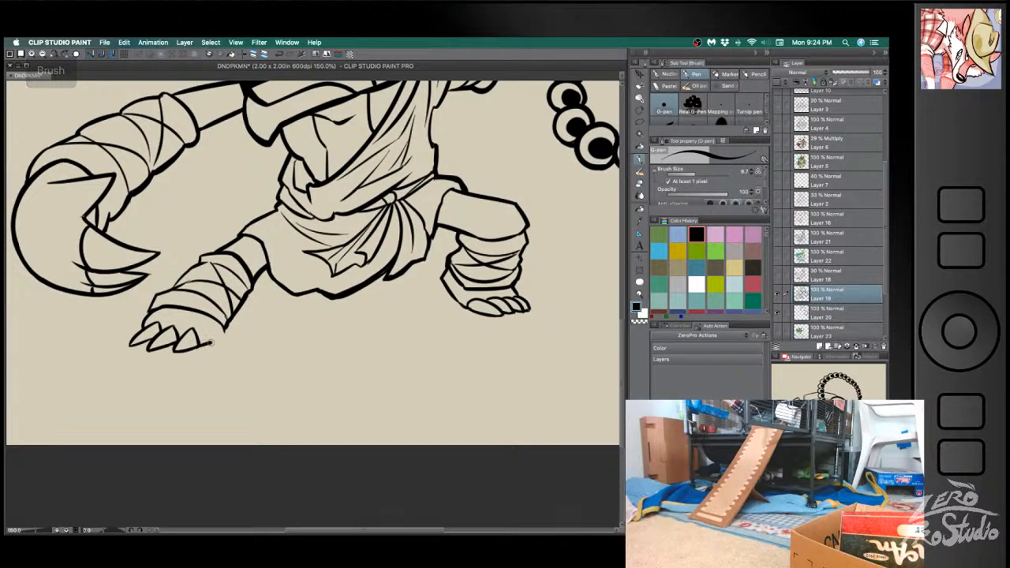
pyautogui.moveTo(210, 342); pyautogui.dragTo(228, 342)
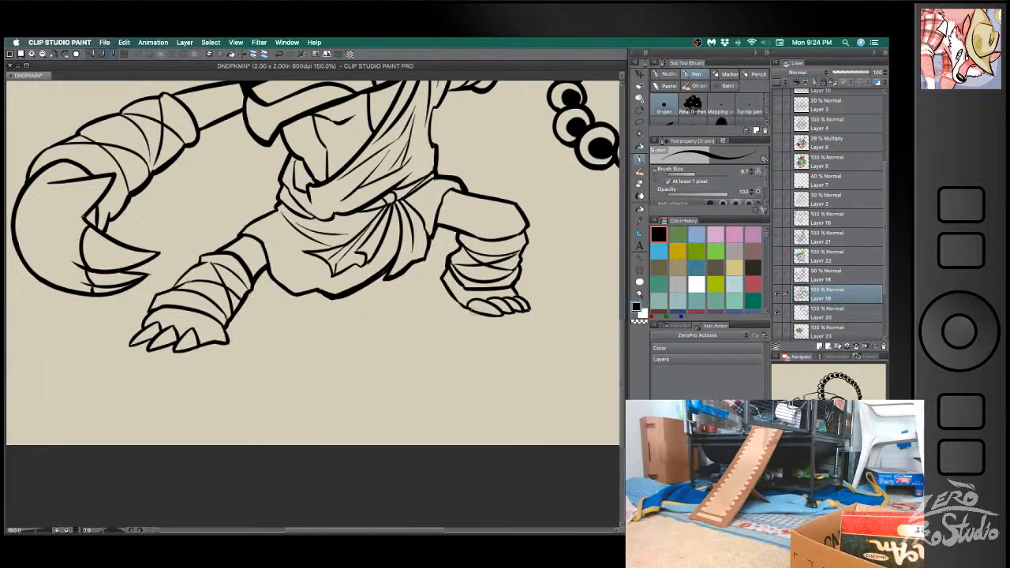
# - Erase the heel outline of the bent leg's foot and redraw it in black with the G-pen
pyautogui.press('e')
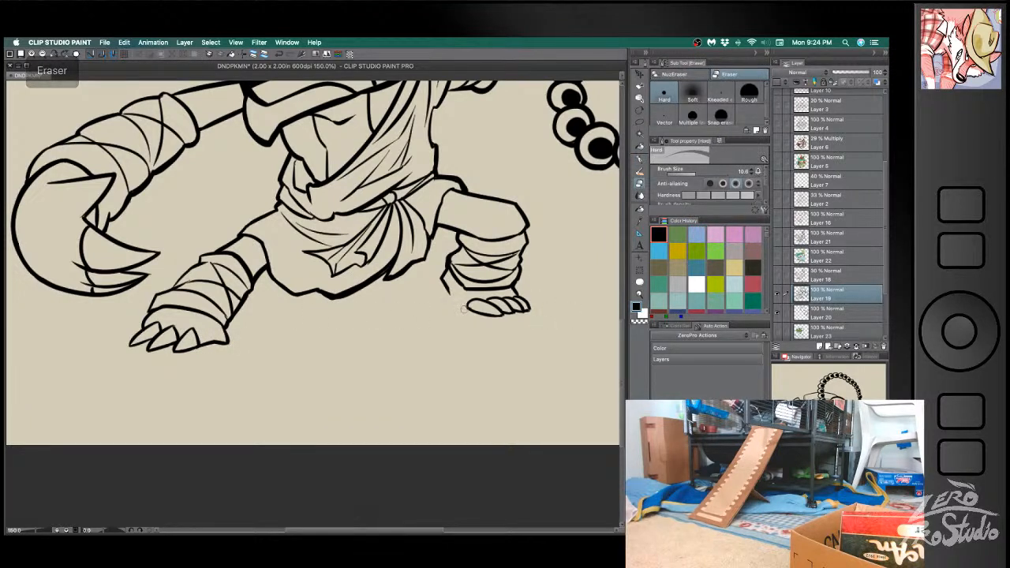
pyautogui.moveTo(468, 303)
pyautogui.mouseDown()
pyautogui.moveTo(464, 314)
pyautogui.moveTo(501, 310)
pyautogui.mouseUp()
pyautogui.press('b')
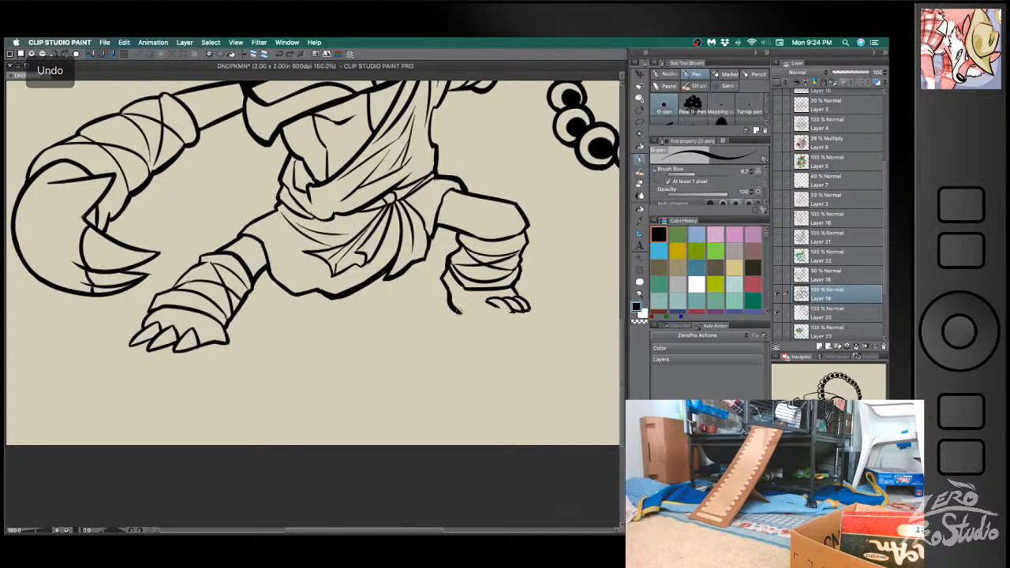
pyautogui.moveTo(465, 310); pyautogui.dragTo(507, 312)
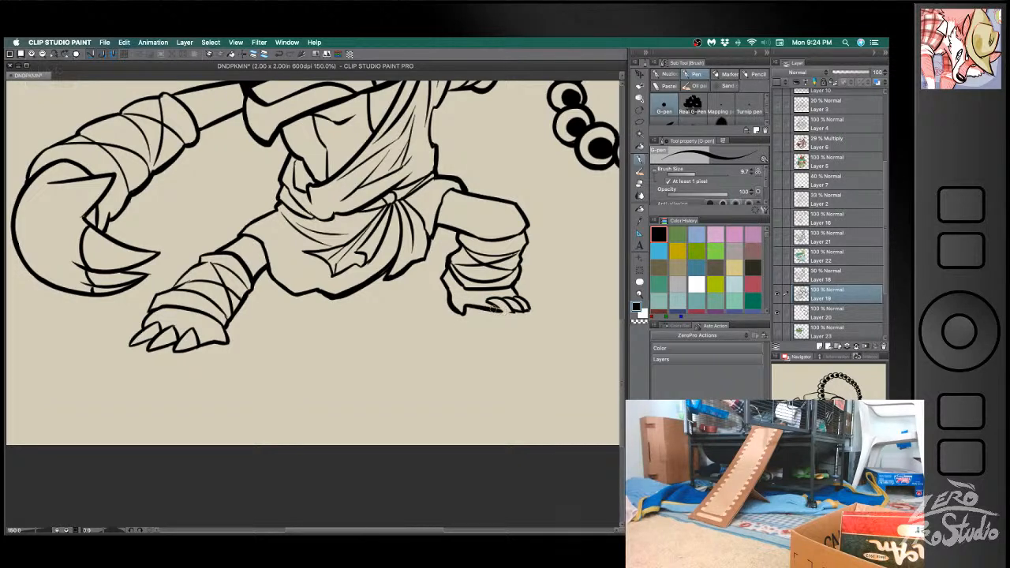
pyautogui.press('e')
pyautogui.hotkey('ctrl', 'z')
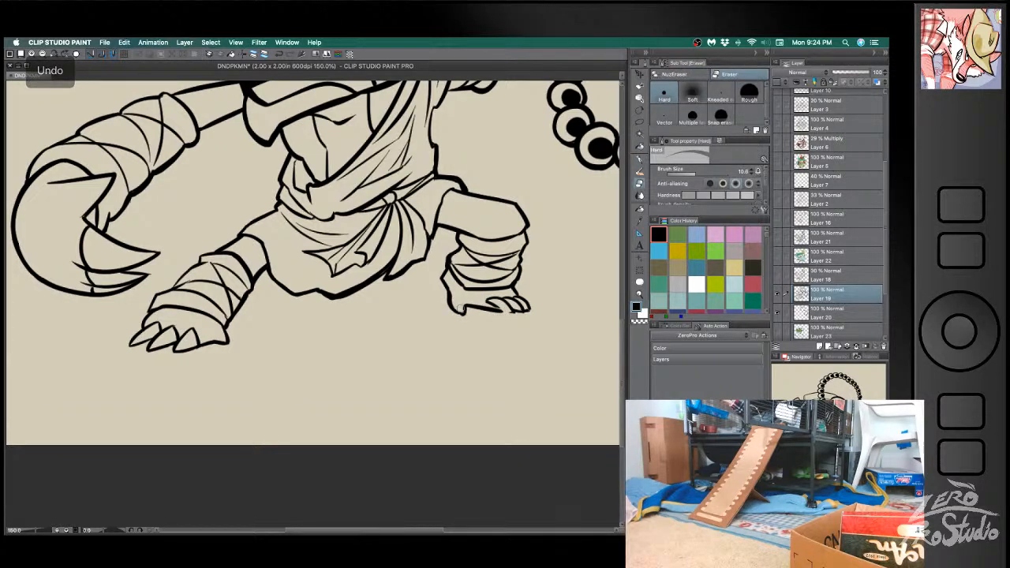
# - Erase the toes of the bent leg's foot and redraw the toe nearest the heel as a larger claw
pyautogui.press('b')
pyautogui.press('e')
pyautogui.moveTo(482, 300)
pyautogui.mouseDown()
pyautogui.moveTo(524, 305)
pyautogui.moveTo(504, 313)
pyautogui.moveTo(481, 303)
pyautogui.moveTo(508, 314)
pyautogui.mouseUp()
pyautogui.press('b')
pyautogui.press('super+z')
pyautogui.press('super+z')
pyautogui.press('super+z')
pyautogui.press('super+z')
pyautogui.press('super+z')
pyautogui.press('e')
pyautogui.press('b')
pyautogui.press('super+z')
pyautogui.press('super+z')
pyautogui.press('super+z')
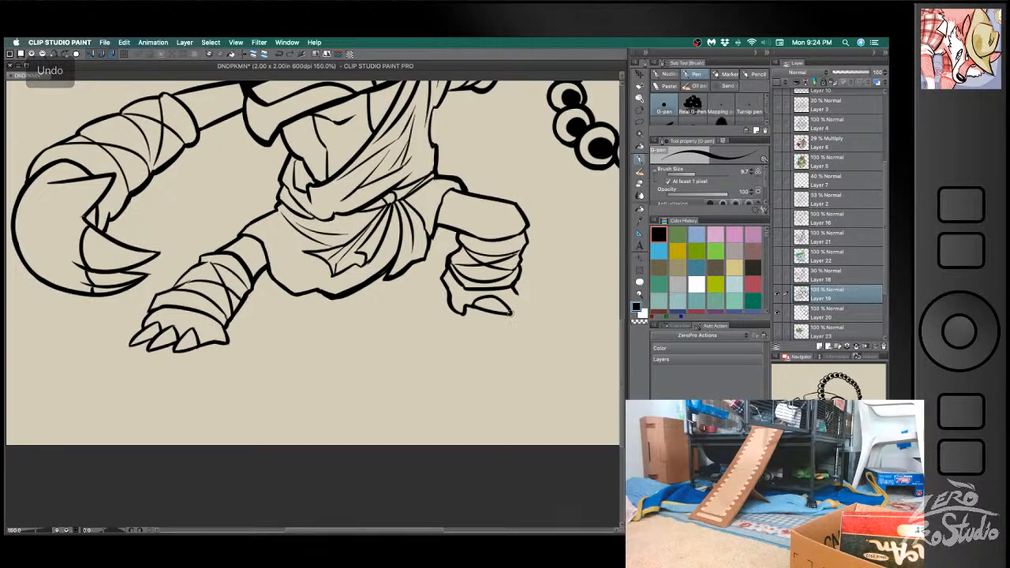
# - Redraw the two outer claws of the bent leg's foot in black with the G-pen
pyautogui.press('super+z')
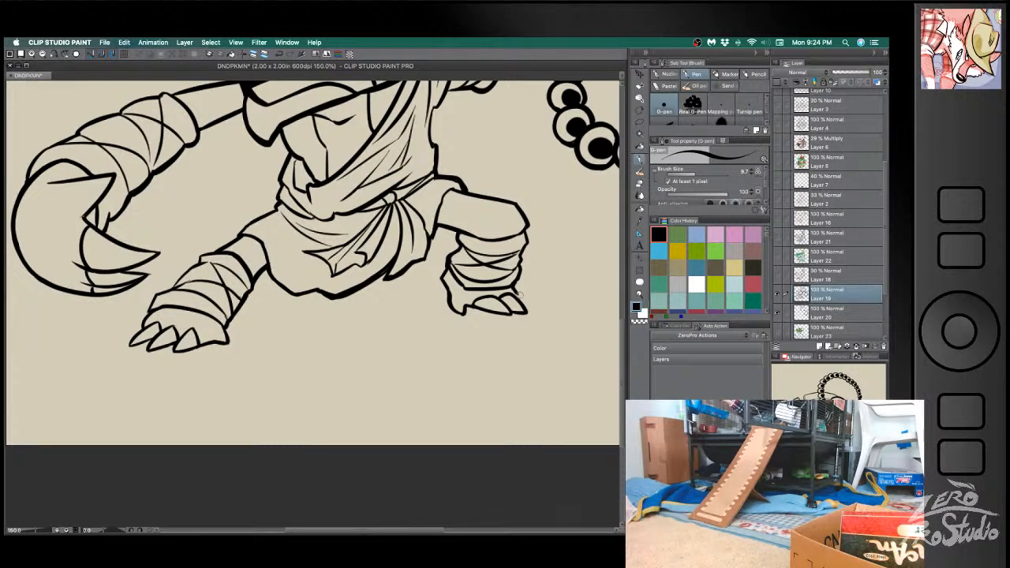
pyautogui.press('e')
pyautogui.press('b')
pyautogui.press('super+z')
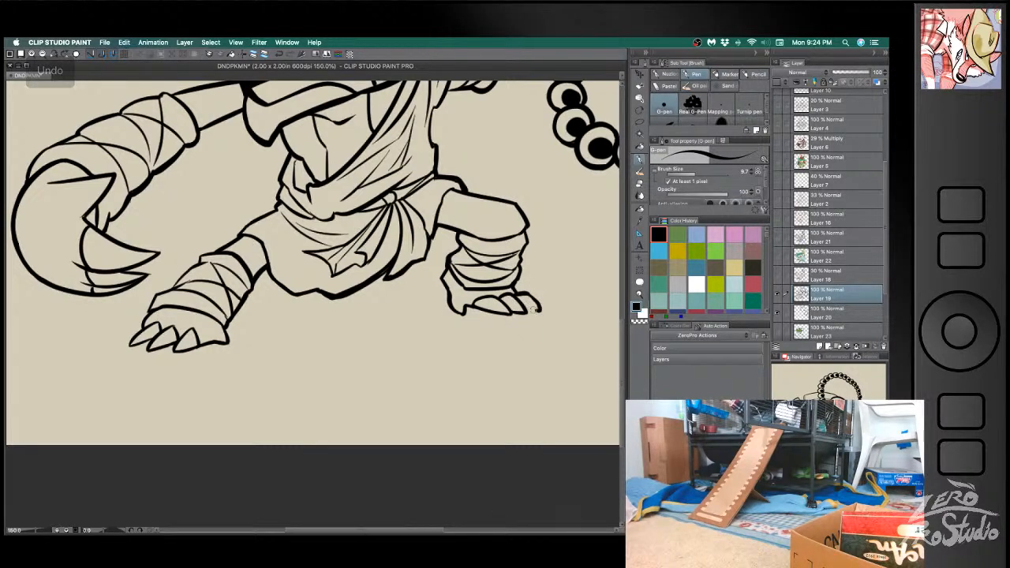
pyautogui.press('super+z')
pyautogui.moveTo(513, 292); pyautogui.dragTo(541, 310)
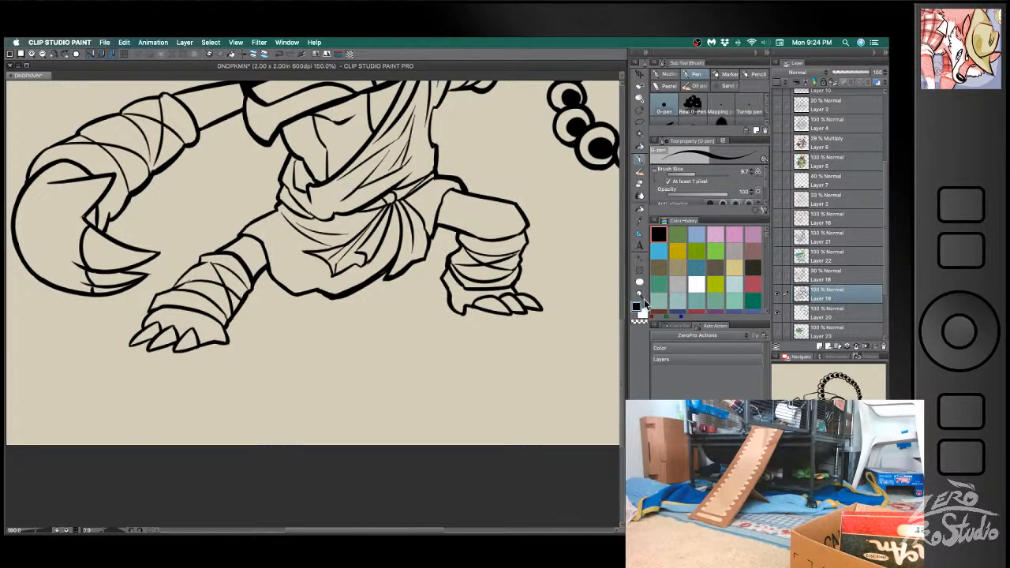
# - Show colour Layer 23 again and fill the unpainted gaps in both feet with the sampled green
pyautogui.click(824, 328)
pyautogui.click(777, 334)
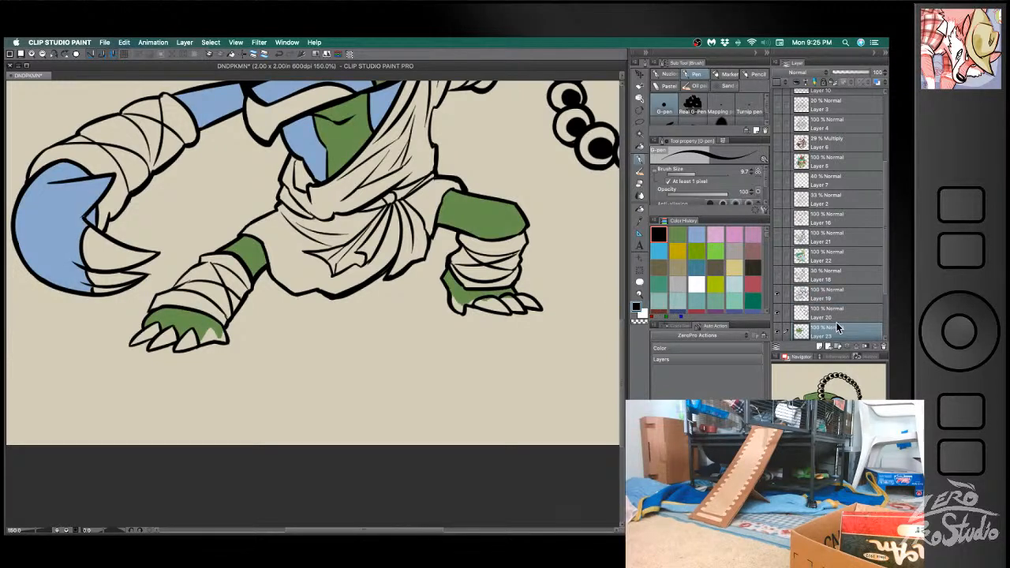
pyautogui.keyDown('alt'); pyautogui.click(465, 301); pyautogui.keyUp('alt')
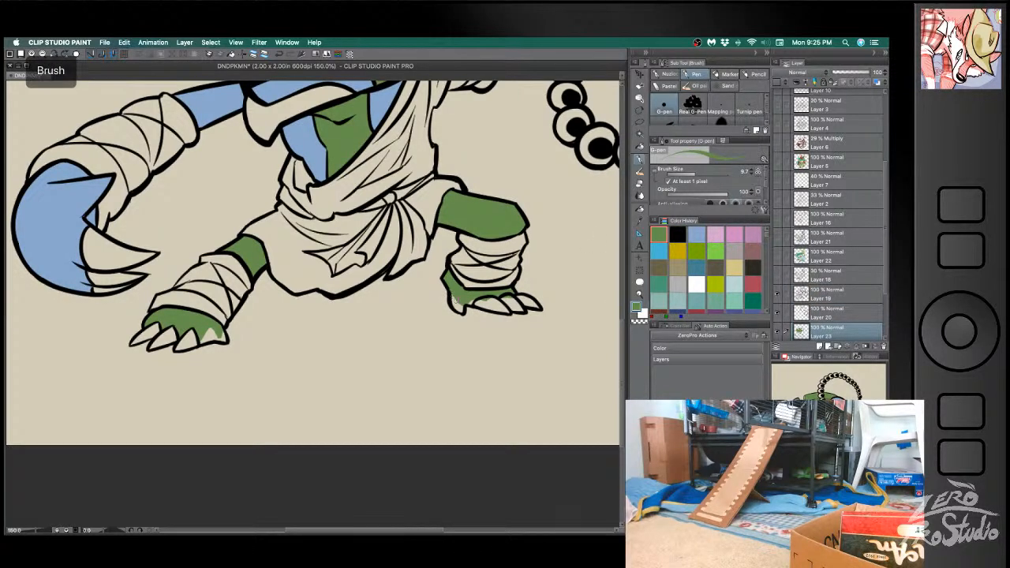
pyautogui.press('g')
pyautogui.press('p')
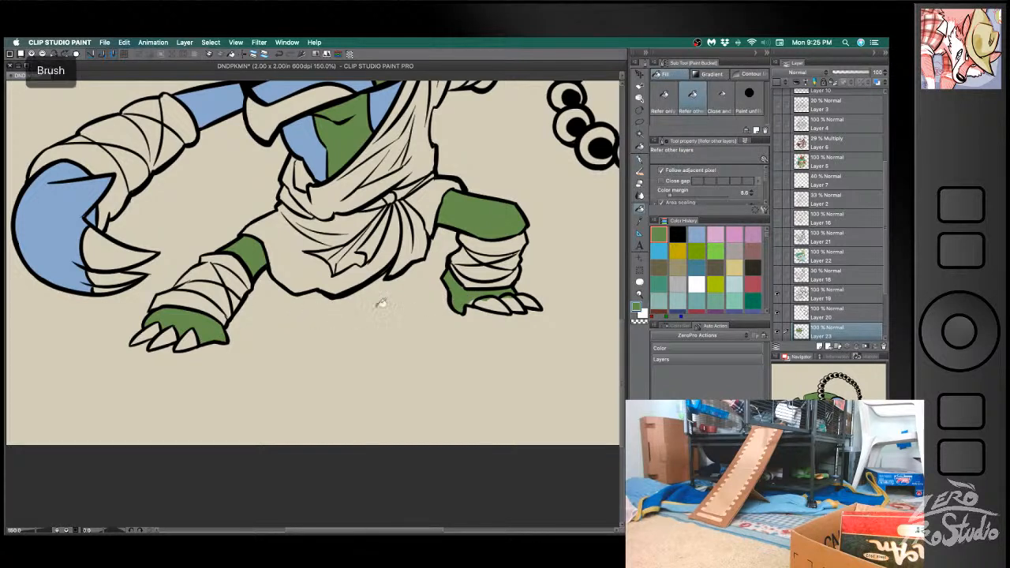
# - Fill the three claws of the bent leg's foot with orange on the colour layer
pyautogui.press('e')
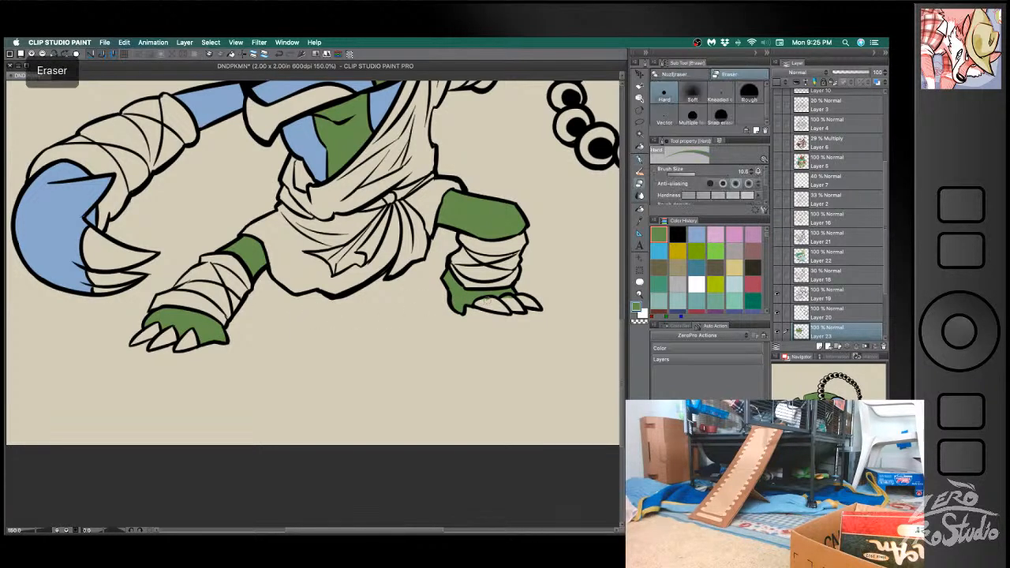
pyautogui.press('space')
pyautogui.moveTo(514, 349); pyautogui.dragTo(455, 437)
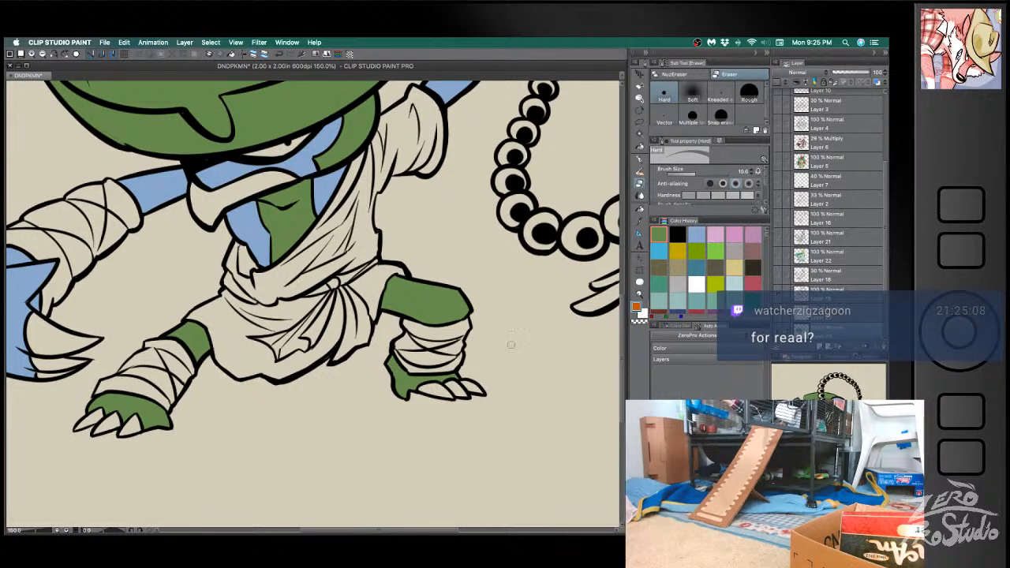
pyautogui.press('g')
pyautogui.click(434, 388)
pyautogui.click(454, 387)
pyautogui.click(474, 385)
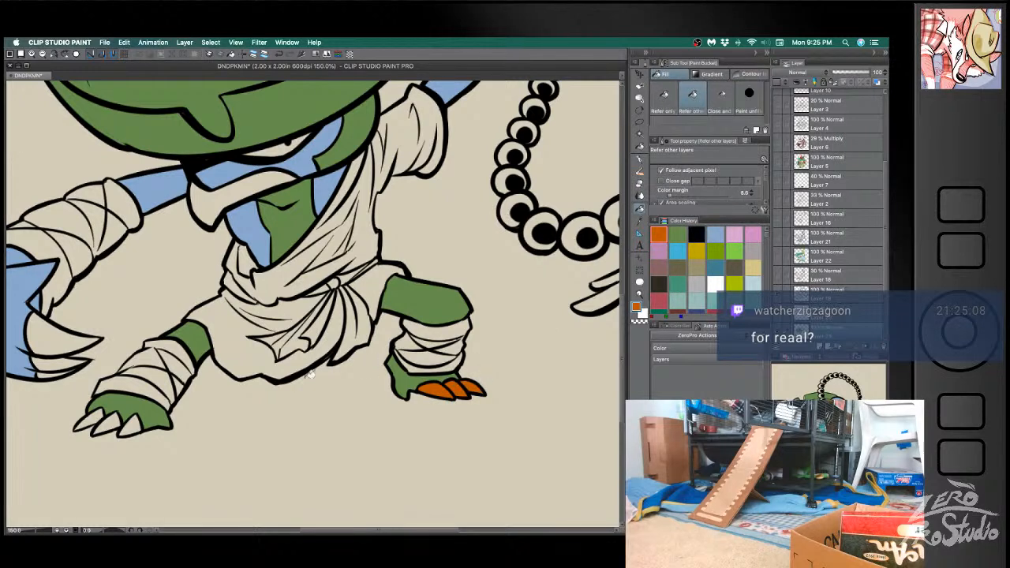
# - Fill the outstretched leg's toe claws and the lowered hand's claws with the same orange
pyautogui.click(131, 424)
pyautogui.click(109, 423)
pyautogui.click(86, 422)
pyautogui.click(66, 361)
pyautogui.click(50, 371)
pyautogui.click(63, 335)
pyautogui.press('b')
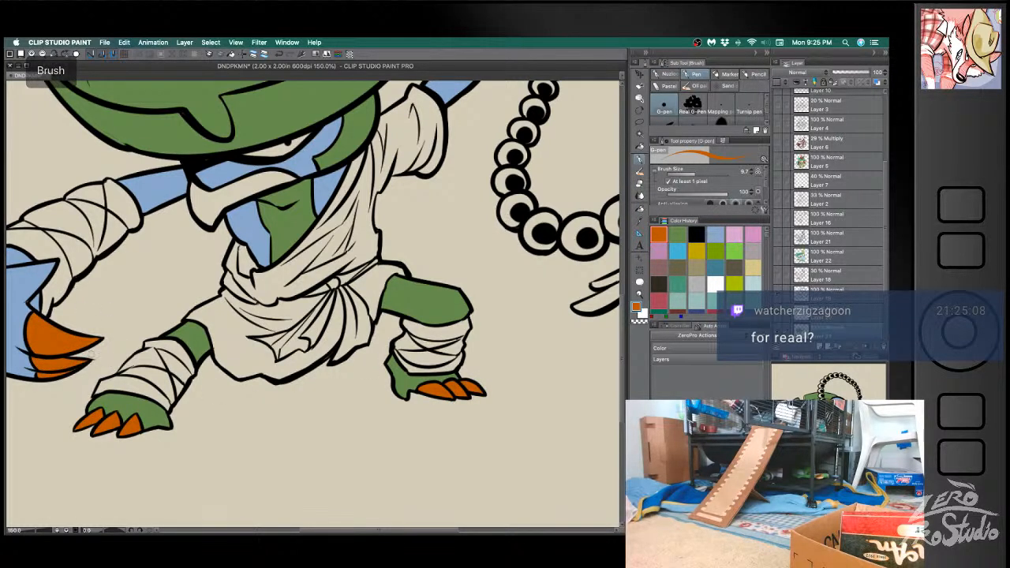
# - Fill the collar and the four claws of the raised hand gripping the beads with orange
pyautogui.press('g')
pyautogui.click(266, 184)
pyautogui.moveTo(422, 152); pyautogui.dragTo(303, 332)
pyautogui.click(258, 163)
pyautogui.click(275, 174)
pyautogui.click(301, 178)
pyautogui.click(322, 183)
# - Fill the robe's sleeve, chest drape and skirt sections with orange, leaving the waist sash unpainted
pyautogui.moveTo(258, 363)
pyautogui.mouseDown()
pyautogui.moveTo(448, 241)
pyautogui.moveTo(450, 229)
pyautogui.mouseUp()
pyautogui.click(443, 242)
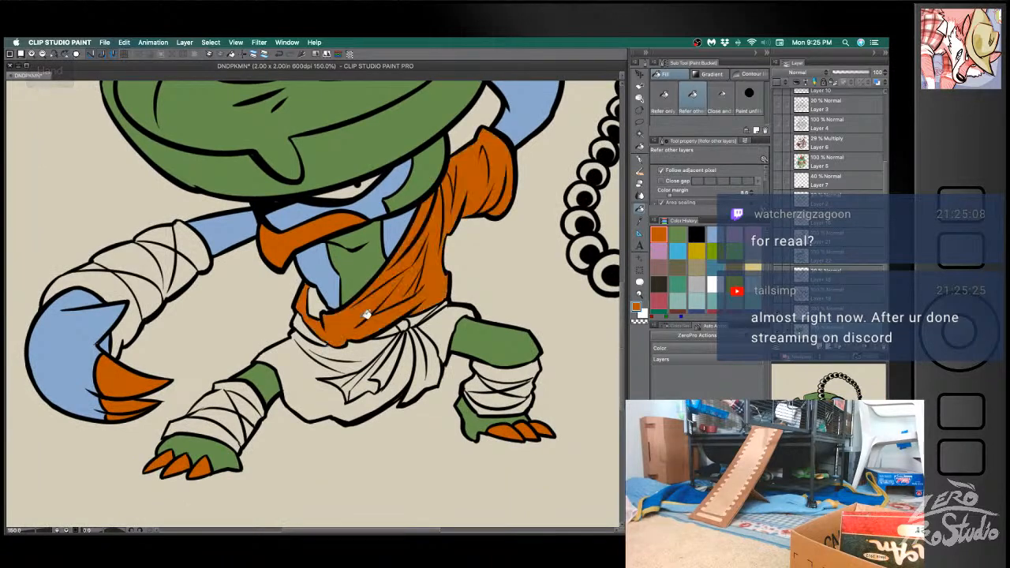
pyautogui.click(324, 339)
pyautogui.press('super+z')
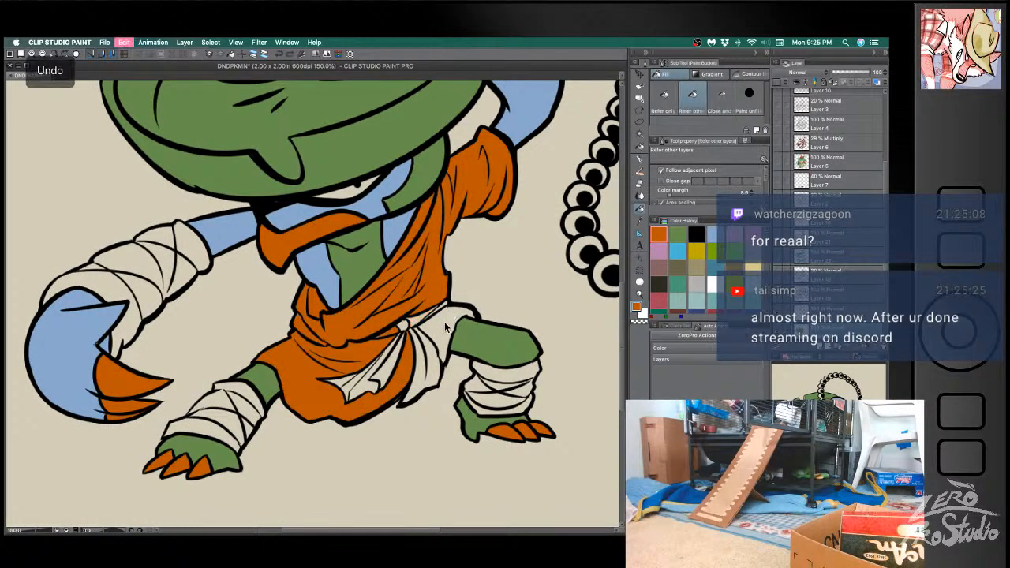
# - Fill the wrappings on the outstretched leg with orange
pyautogui.click(254, 394)
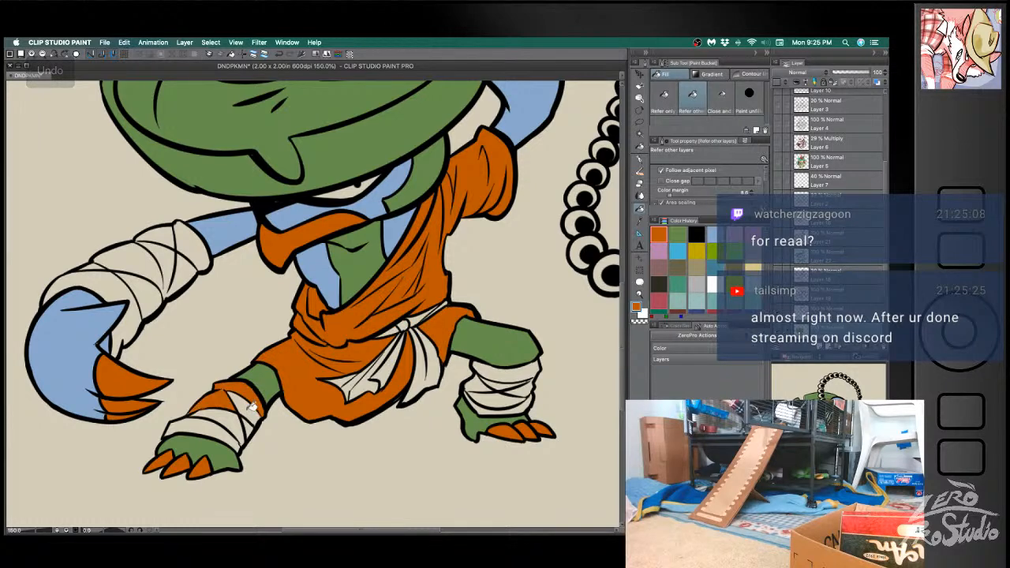
pyautogui.click(244, 407)
pyautogui.click(224, 423)
pyautogui.click(217, 432)
# - Fill every section of the bent leg's shin wrappings with orange
pyautogui.click(509, 371)
pyautogui.click(502, 383)
pyautogui.click(482, 385)
pyautogui.click(497, 399)
pyautogui.click(529, 387)
pyautogui.click(526, 397)
pyautogui.click(526, 405)
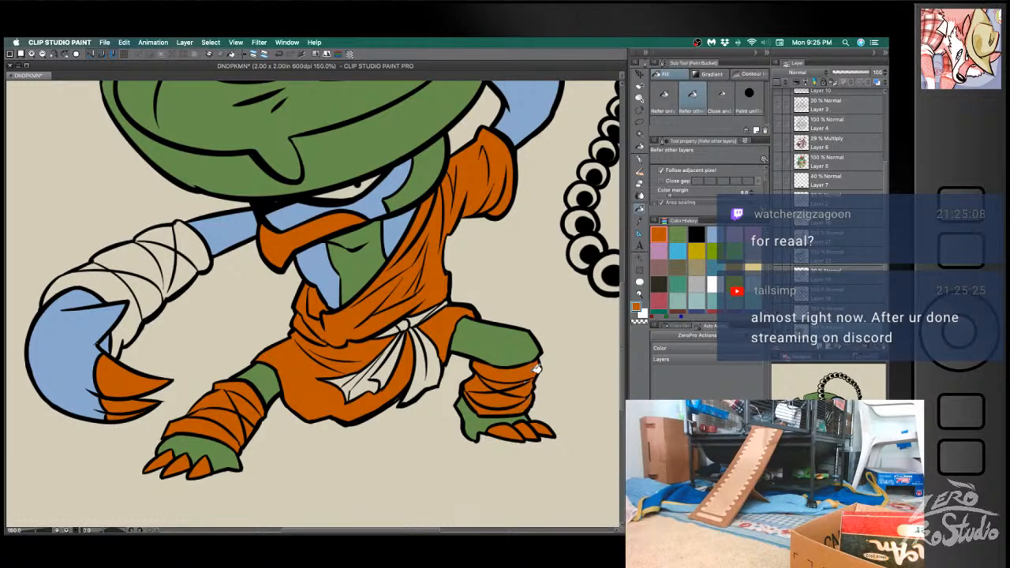
pyautogui.press('b')
# - Fill the bandage sections on the lowered forearm and wrist with orange
pyautogui.press('g')
pyautogui.click(87, 311)
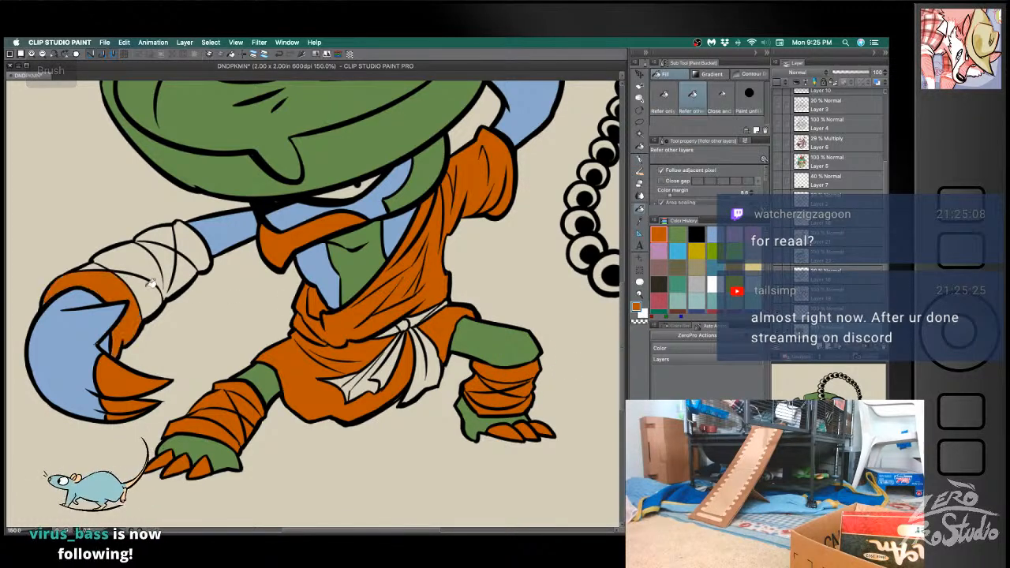
pyautogui.click(150, 269)
pyautogui.click(100, 261)
pyautogui.click(157, 238)
pyautogui.click(190, 247)
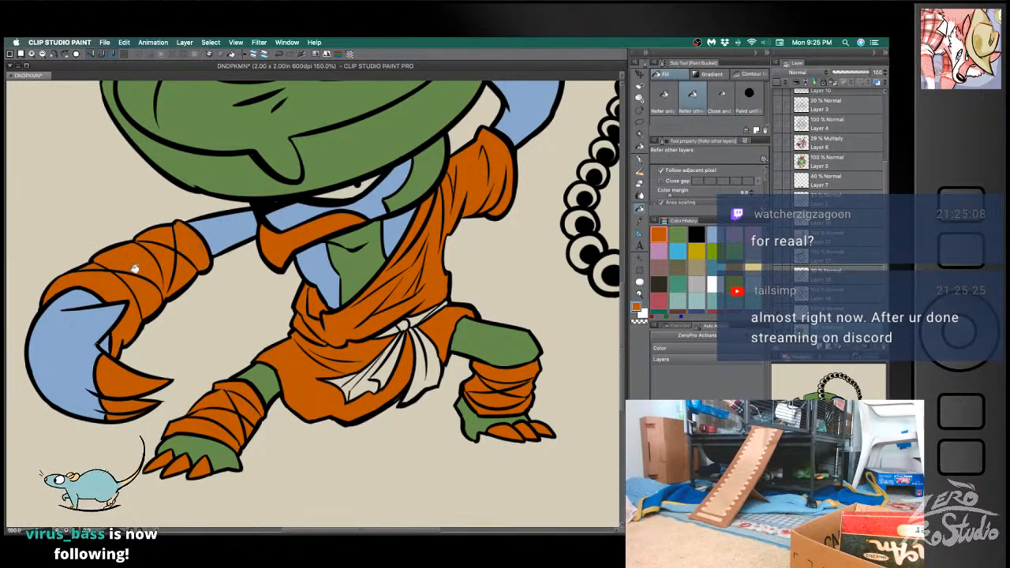
# - Sample the hat's green and fill the unpainted sliver beside the leaf hat's notch
pyautogui.press('b')
pyautogui.moveTo(512, 212)
pyautogui.mouseDown()
pyautogui.moveTo(399, 336)
pyautogui.moveTo(480, 333)
pyautogui.mouseUp()
pyautogui.moveTo(439, 399); pyautogui.dragTo(416, 290)
pyautogui.moveTo(466, 334); pyautogui.dragTo(485, 406)
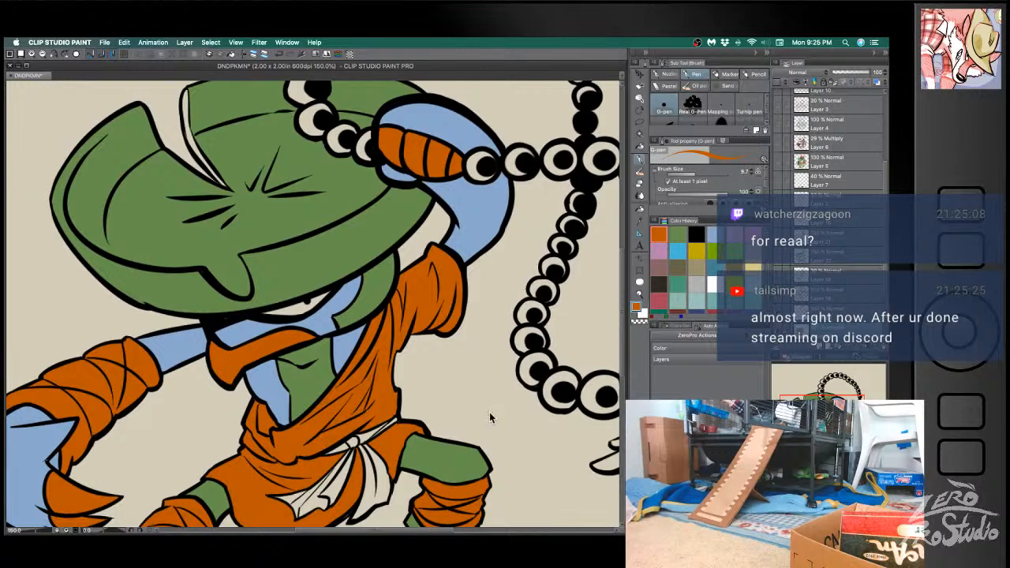
pyautogui.scroll(-4, 486, 406)
pyautogui.moveTo(506, 441); pyautogui.dragTo(511, 400)
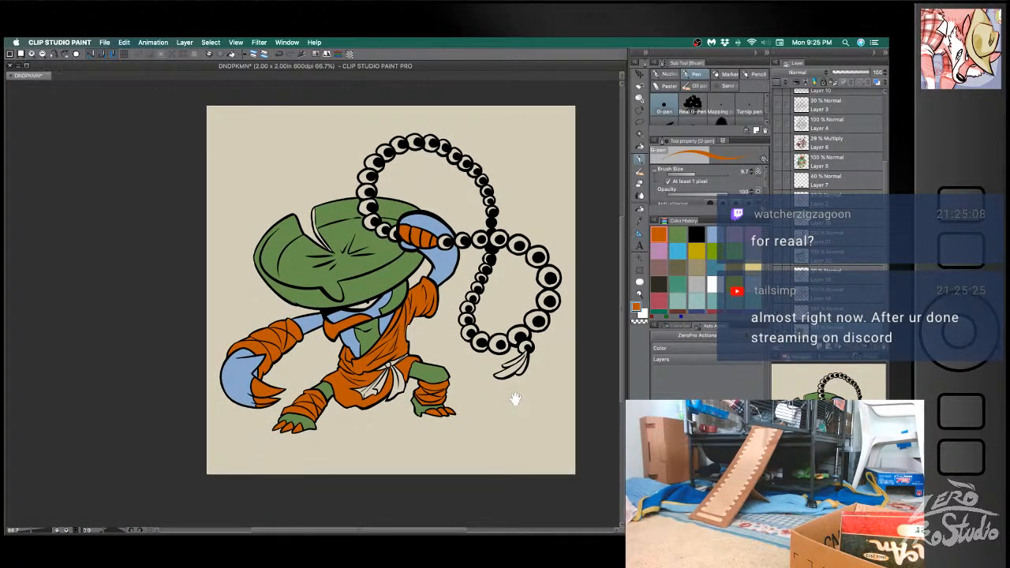
pyautogui.keyDown('alt'); pyautogui.click(347, 234); pyautogui.keyUp('alt')
pyautogui.press('g')
pyautogui.click(321, 213)
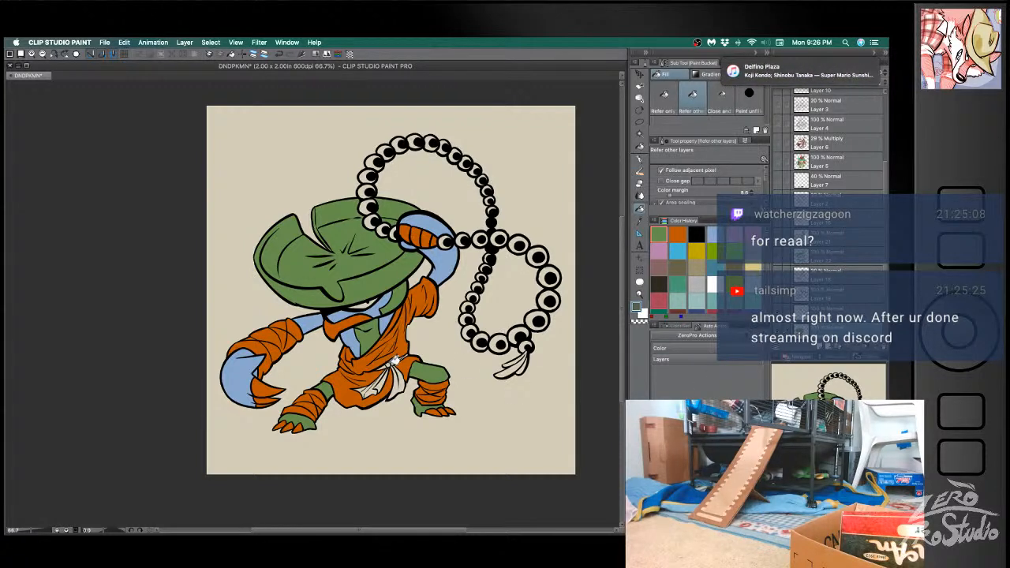
# - Fill the waist sash and its hanging tail with dark grey-green
pyautogui.click(395, 360)
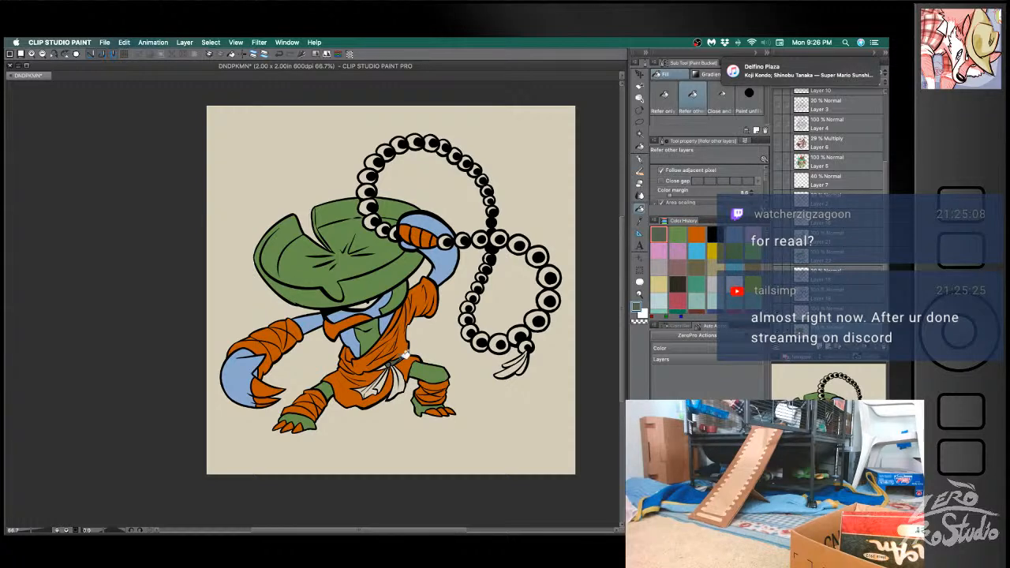
pyautogui.click(390, 365)
pyautogui.click(386, 376)
pyautogui.click(400, 374)
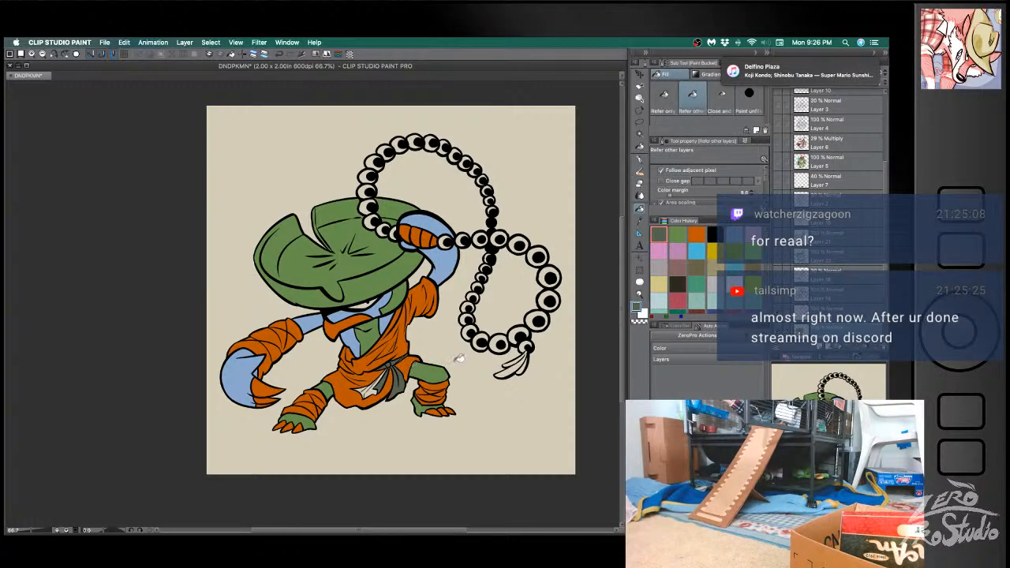
# - Fill the remaining sash tail across the front of the skirt with dark grey-green
pyautogui.scroll(5, 528, 301)
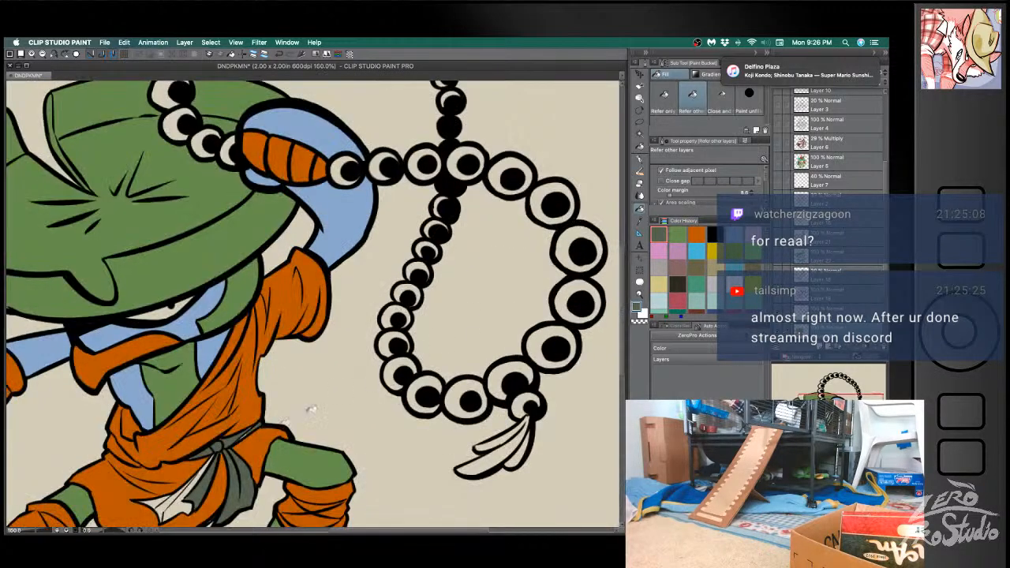
pyautogui.press('b')
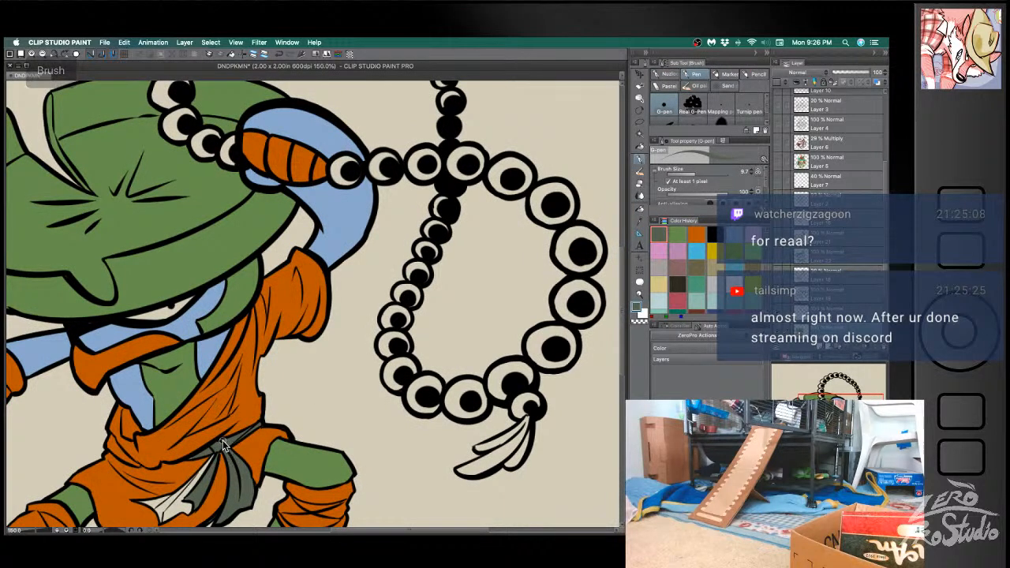
pyautogui.press('g')
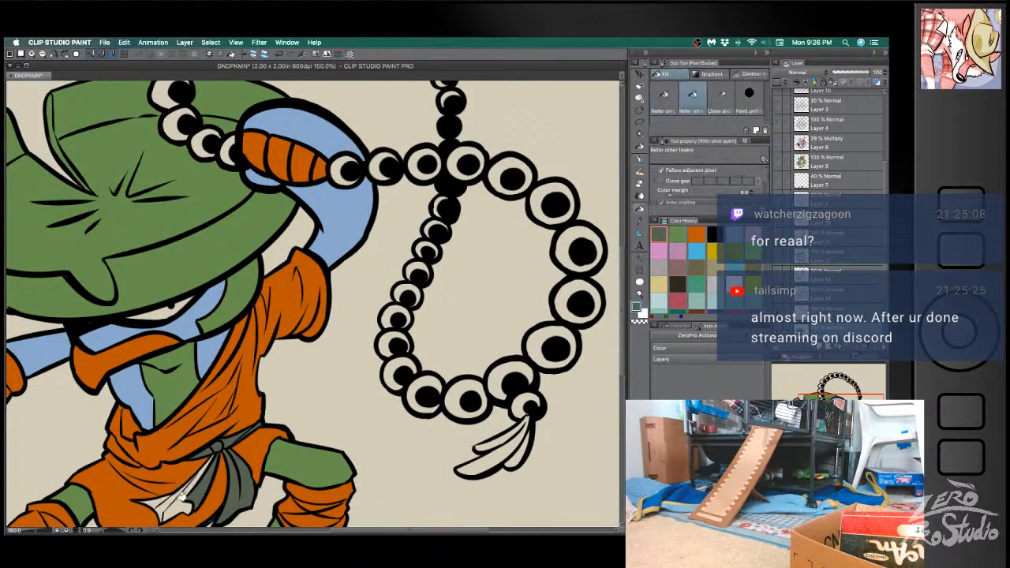
pyautogui.press('super+z')
pyautogui.press('super+z')
pyautogui.press('super+z')
pyautogui.press('super+z')
pyautogui.press('super+z')
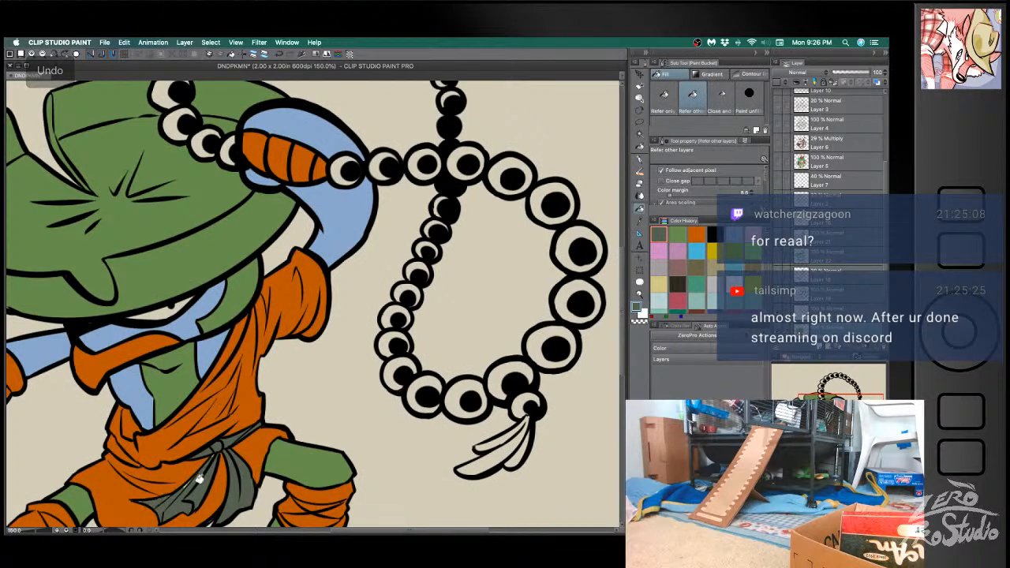
pyautogui.press('b')
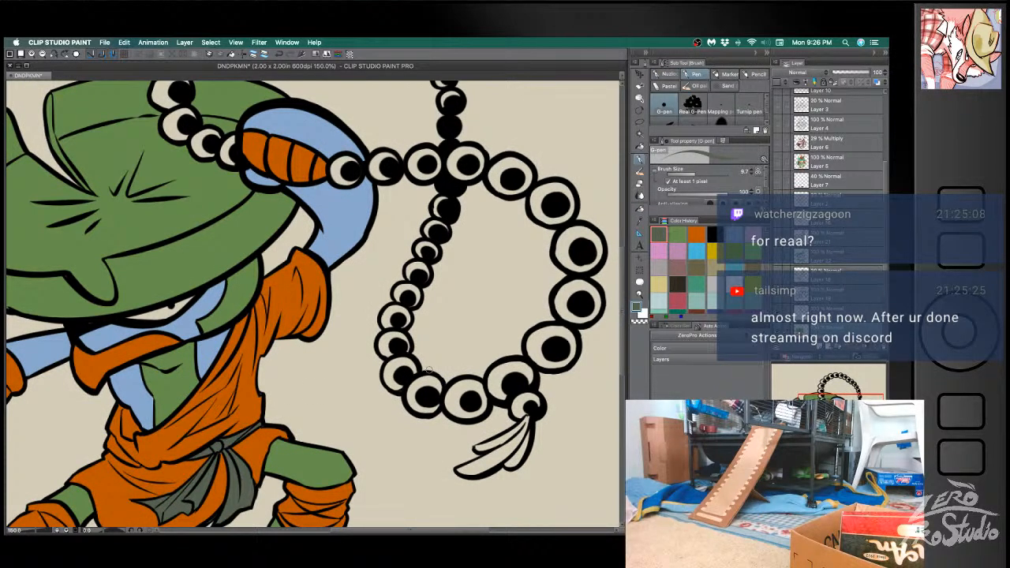
# - Fill the beads on both sides of the raised hand with dark reddish brown
pyautogui.scroll(-2, 428, 369)
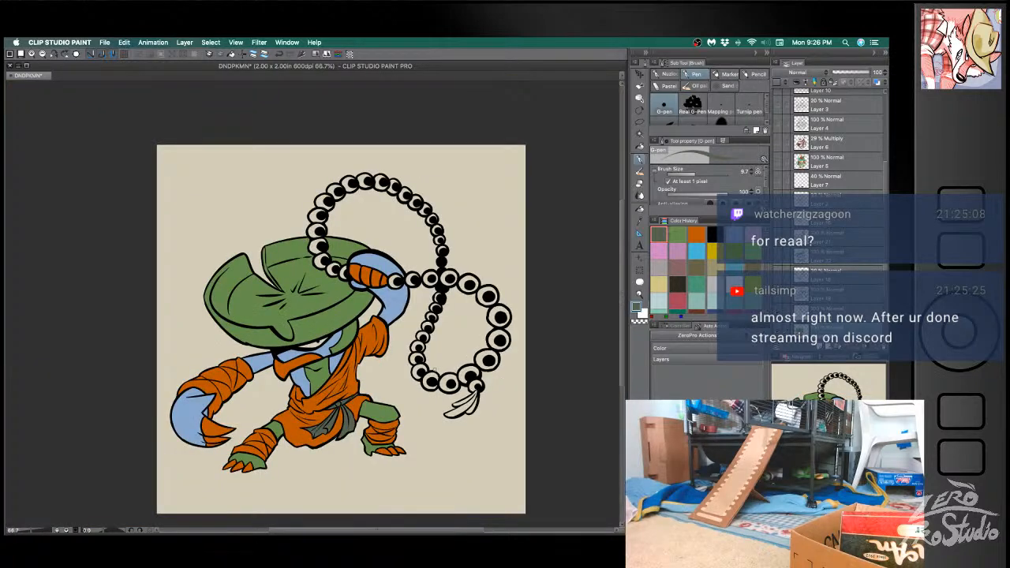
pyautogui.press('g')
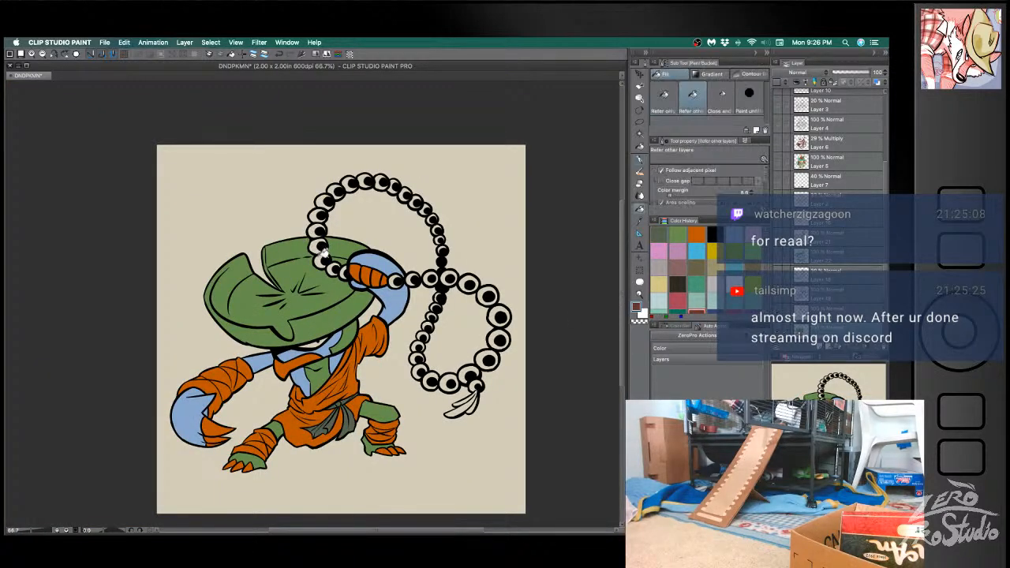
pyautogui.click(323, 253)
pyautogui.click(335, 269)
pyautogui.click(345, 274)
pyautogui.click(392, 280)
pyautogui.click(413, 276)
pyautogui.click(430, 275)
pyautogui.press('b')
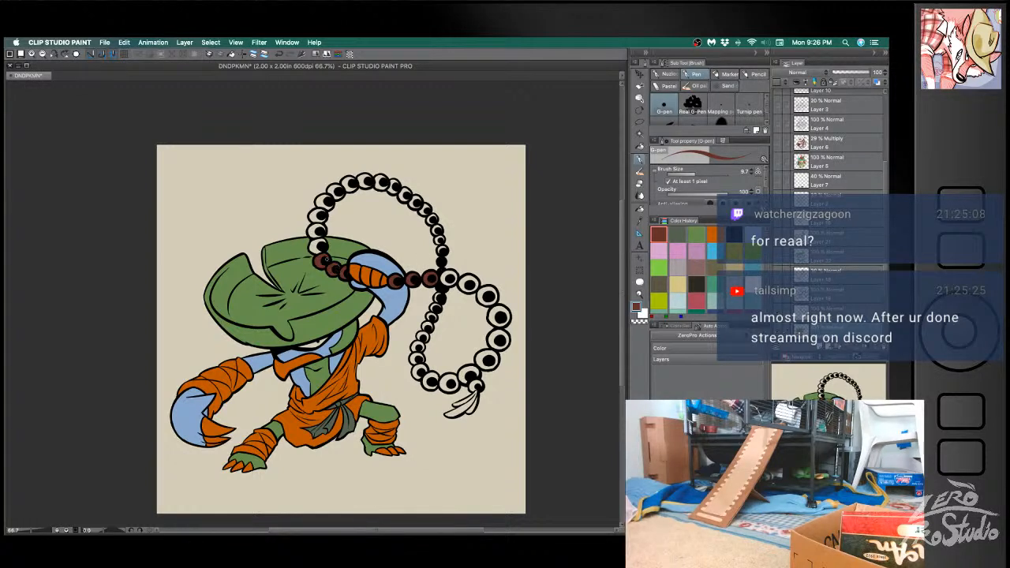
# - Fill the beads climbing from the hat up the near side of the upper loop with reddish brown
pyautogui.press('g')
pyautogui.click(319, 243)
pyautogui.click(317, 228)
pyautogui.press('b')
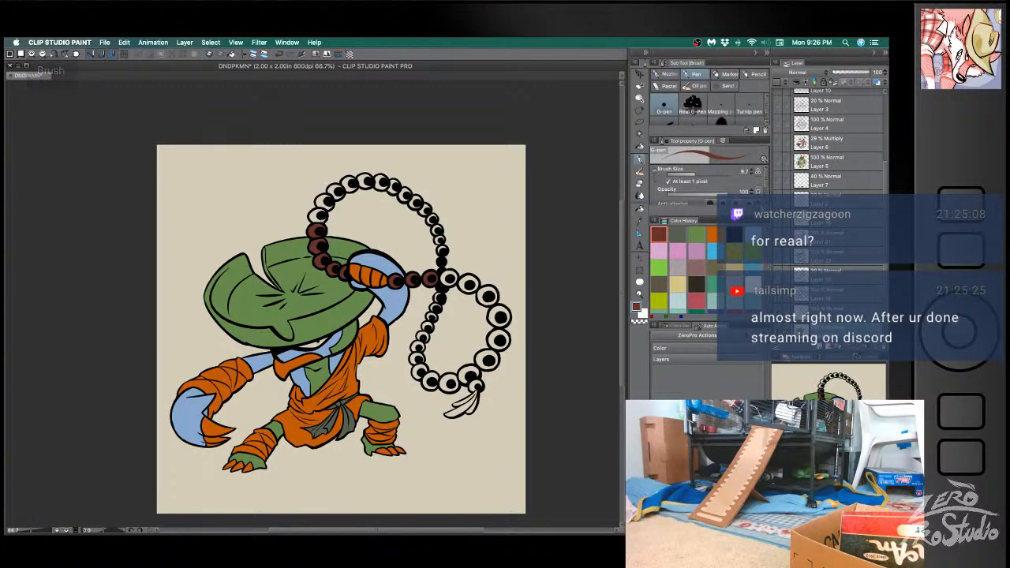
pyautogui.press('g')
pyautogui.click(327, 199)
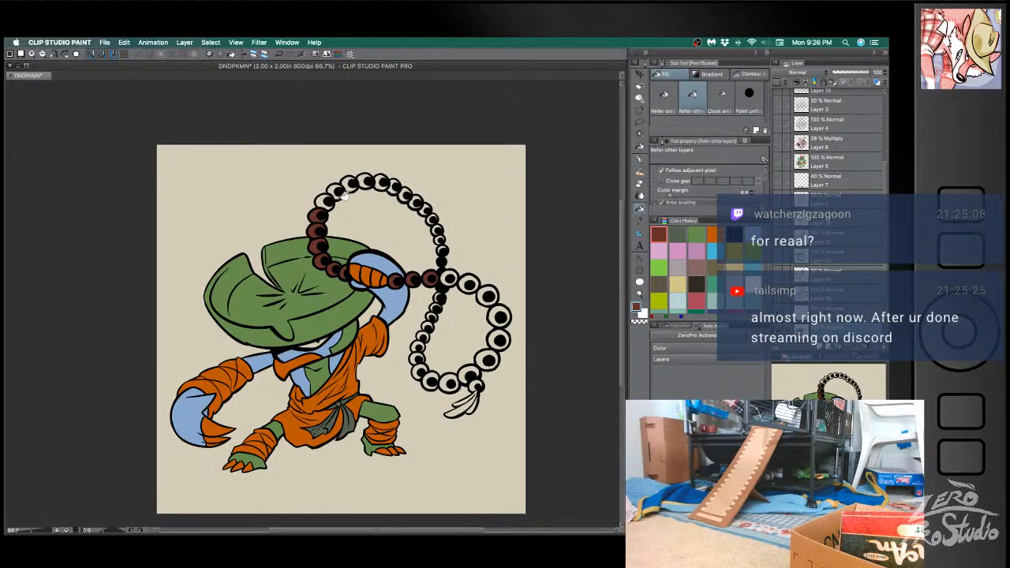
pyautogui.press('b')
pyautogui.press('g')
pyautogui.click(322, 203)
pyautogui.press('b')
pyautogui.press('g')
pyautogui.click(335, 190)
pyautogui.press('b')
pyautogui.press('g')
pyautogui.click(351, 182)
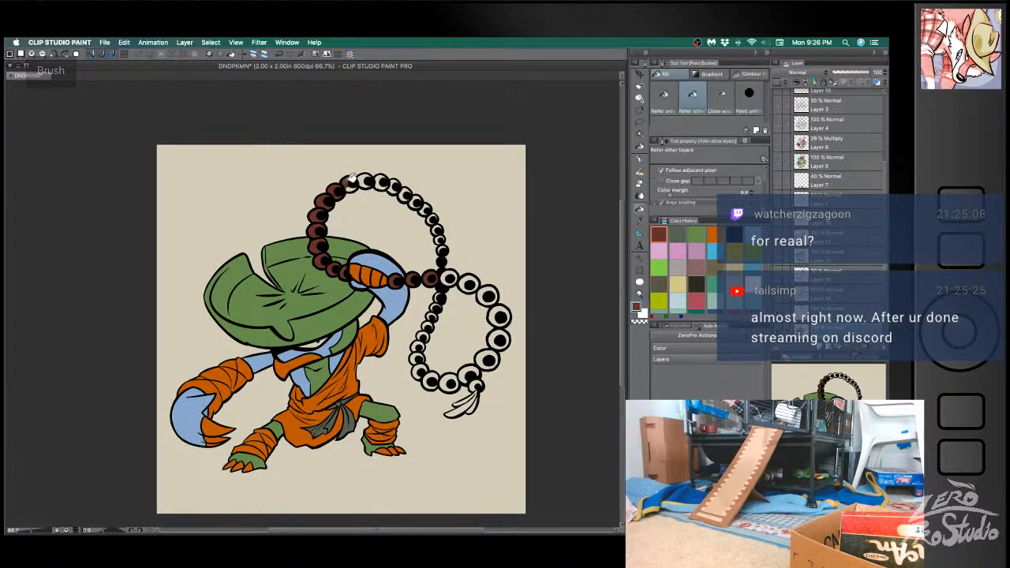
# - Fill the beads across the crest of the upper loop with reddish brown
pyautogui.press('b')
pyautogui.press('g')
pyautogui.click(367, 181)
pyautogui.press('b')
pyautogui.press('g')
pyautogui.click(383, 182)
pyautogui.press('b')
pyautogui.press('g')
pyautogui.click(398, 185)
pyautogui.press('b')
pyautogui.press('g')
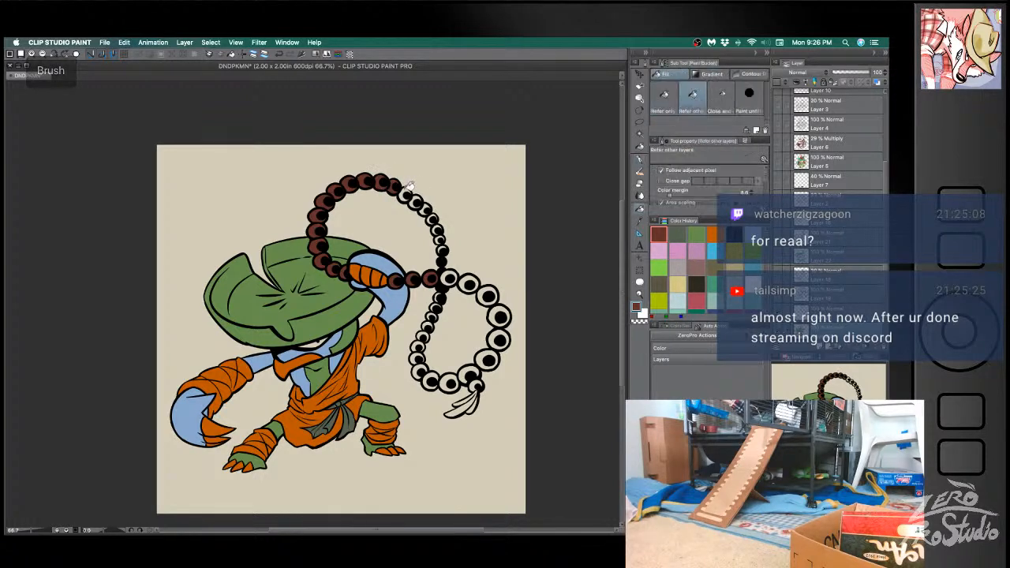
# - Fill the small beads descending the far side of the upper loop with reddish brown and save the document
pyautogui.click(410, 193)
pyautogui.press('b')
pyautogui.press('g')
pyautogui.click(418, 200)
pyautogui.press('b')
pyautogui.press('g')
pyautogui.click(427, 208)
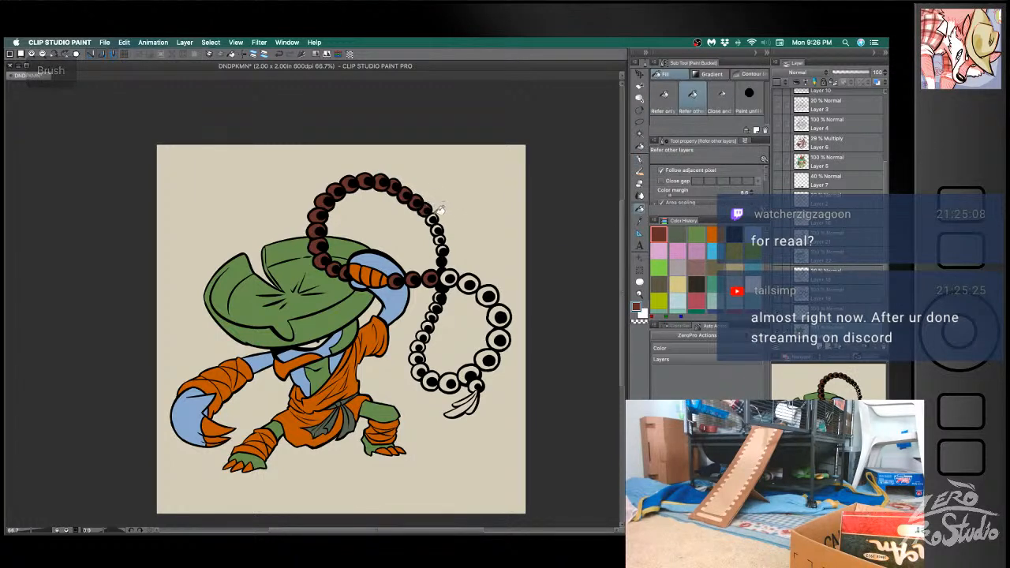
pyautogui.press('b')
pyautogui.press('g')
pyautogui.click(433, 218)
pyautogui.press('b')
pyautogui.press('g')
pyautogui.click(437, 229)
pyautogui.press('b')
pyautogui.press('g')
pyautogui.press('b')
pyautogui.press('g')
pyautogui.click(440, 239)
pyautogui.press('b')
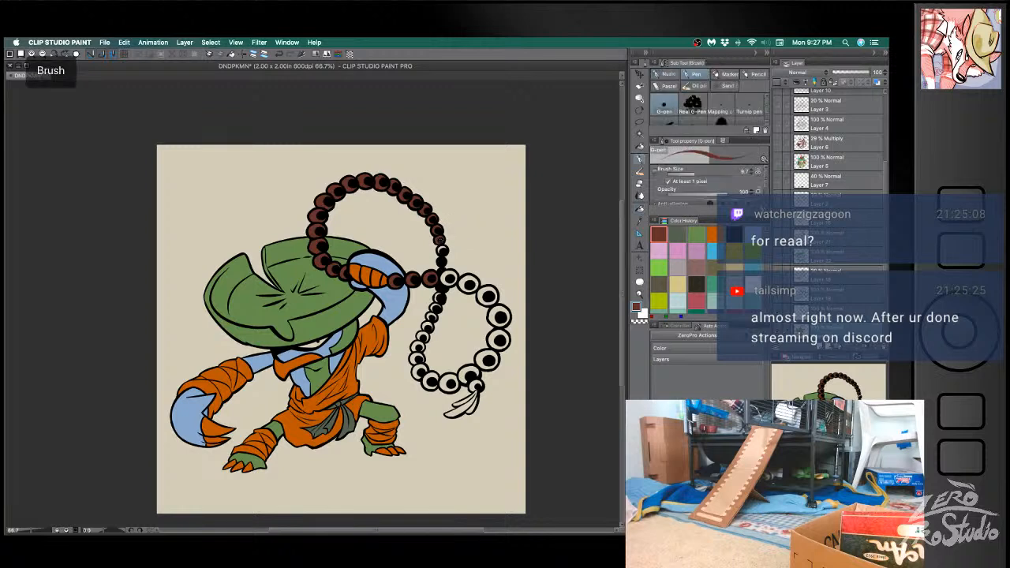
pyautogui.press('super+s')
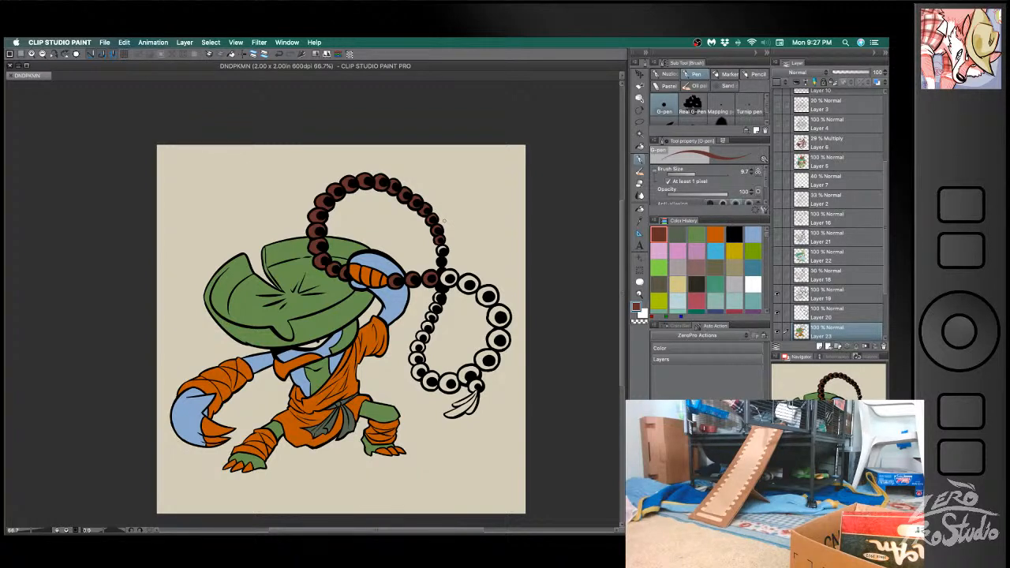
# - Fill the large beads around the outer side of the lower loop, down to the tassel bead, with reddish brown
pyautogui.click(113, 417)
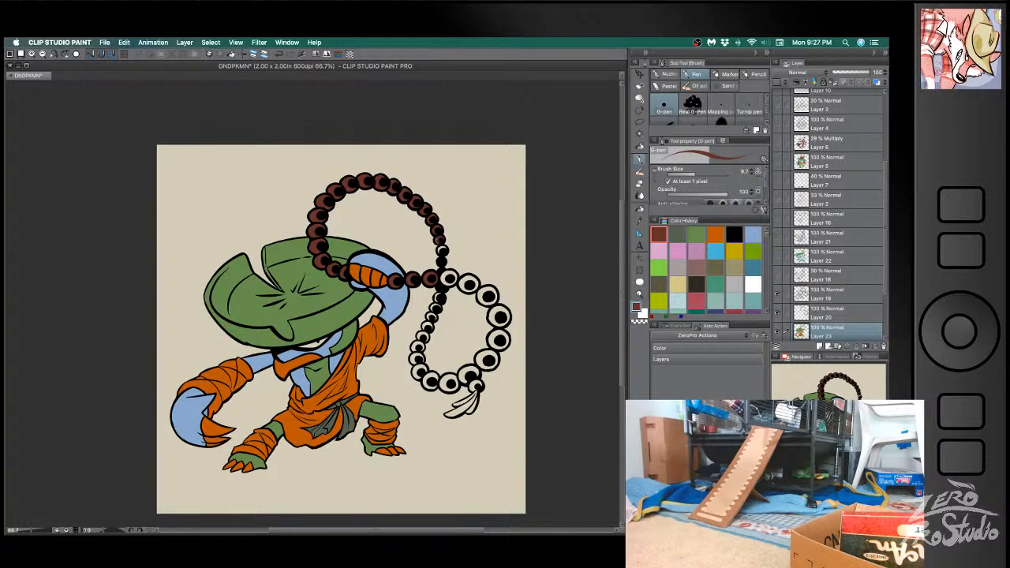
pyautogui.press('g')
pyautogui.click(469, 283)
pyautogui.click(488, 295)
pyautogui.click(498, 316)
pyautogui.click(498, 339)
pyautogui.click(488, 358)
pyautogui.click(468, 371)
pyautogui.click(476, 383)
pyautogui.press('super+z')
pyautogui.click(474, 382)
# - Fill the remaining beads from the base of the lower loop back up to the strand crossing with reddish brown
pyautogui.click(448, 381)
pyautogui.click(429, 380)
pyautogui.click(415, 362)
pyautogui.click(415, 352)
pyautogui.click(418, 344)
pyautogui.click(422, 335)
pyautogui.click(425, 327)
pyautogui.click(430, 319)
pyautogui.click(435, 308)
pyautogui.click(439, 299)
pyautogui.click(441, 291)
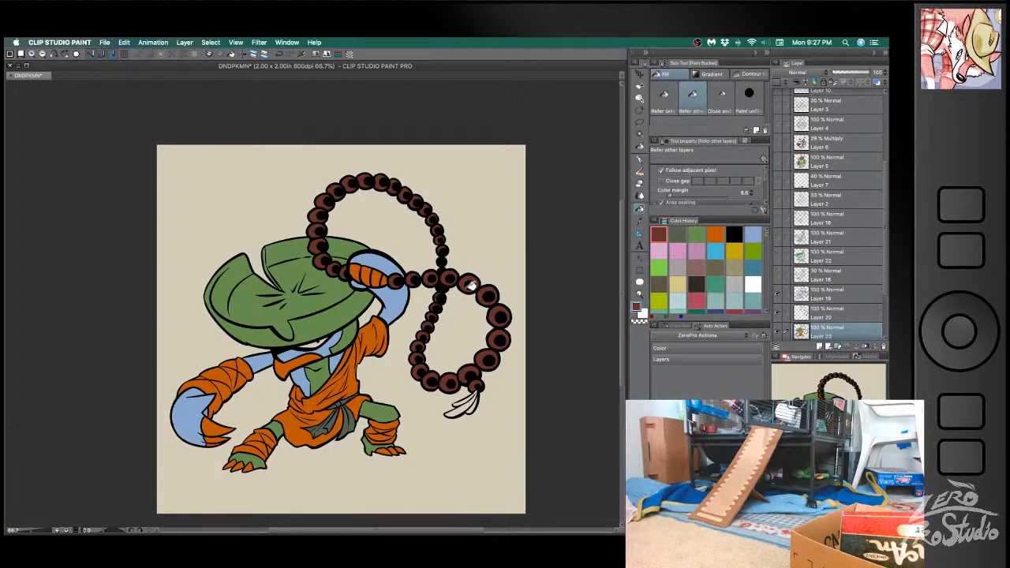
pyautogui.click(471, 284)
pyautogui.press('b')
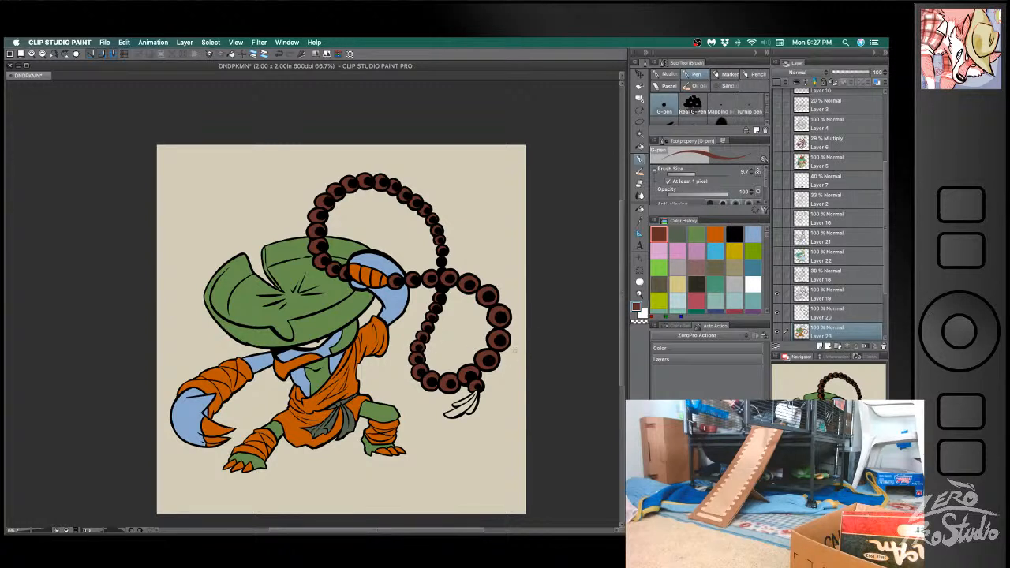
# - On Layer 20, paint small salmon highlights with the G-pen on the beads along the hat side of the upper loop
pyautogui.press('g')
pyautogui.press('space')
pyautogui.moveTo(512, 432); pyautogui.dragTo(495, 383)
pyautogui.click(829, 312)
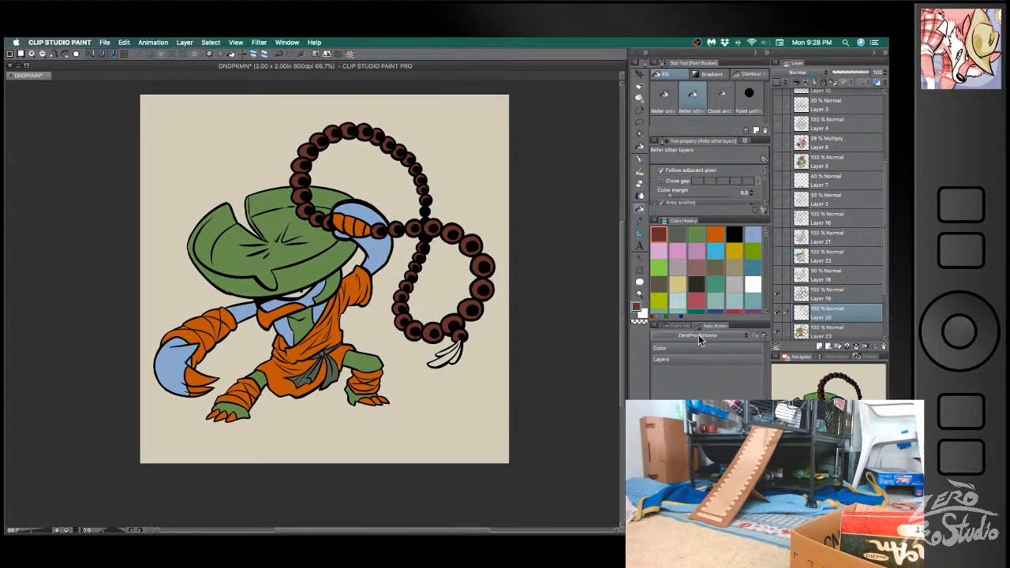
pyautogui.moveTo(714, 470); pyautogui.dragTo(710, 453)
pyautogui.press('b')
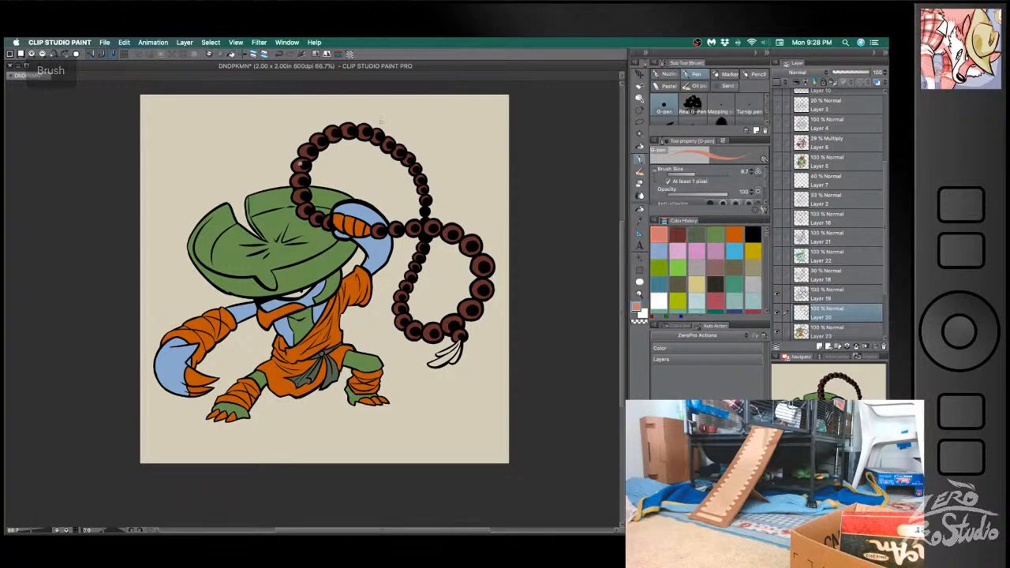
pyautogui.hotkey('ctrl', 'z')
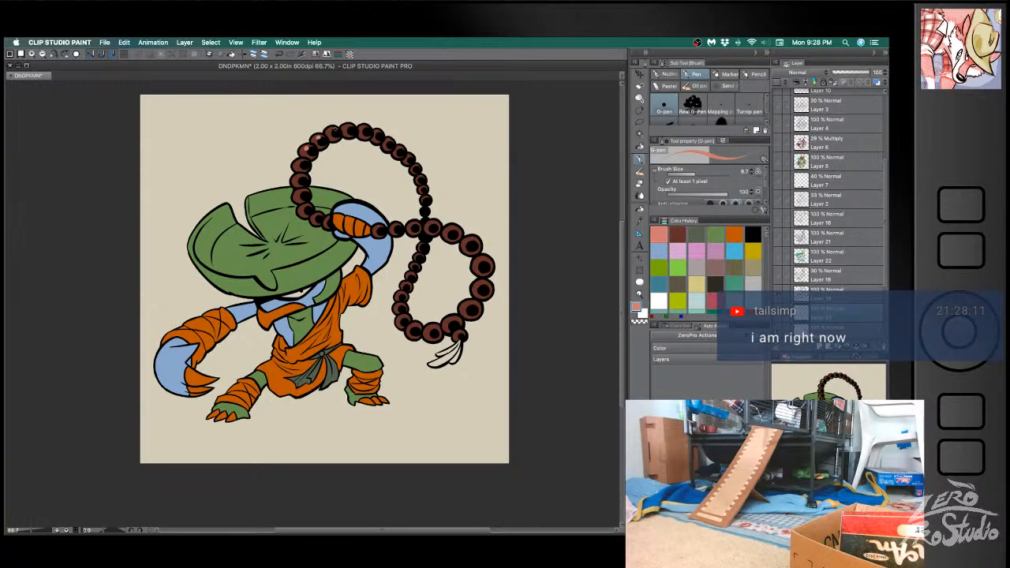
pyautogui.hotkey('ctrl', 'z')
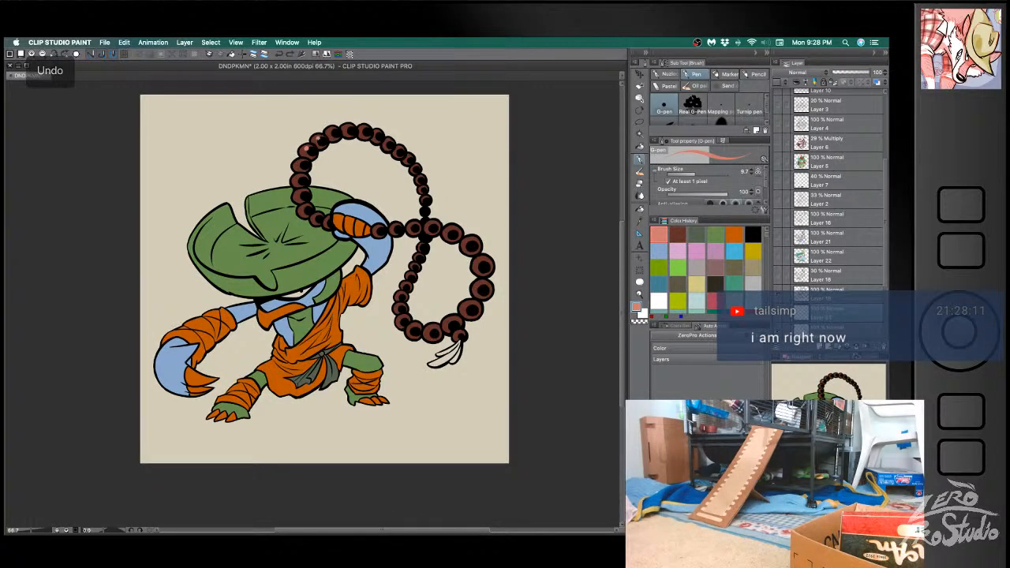
pyautogui.hotkey('ctrl', 'z')
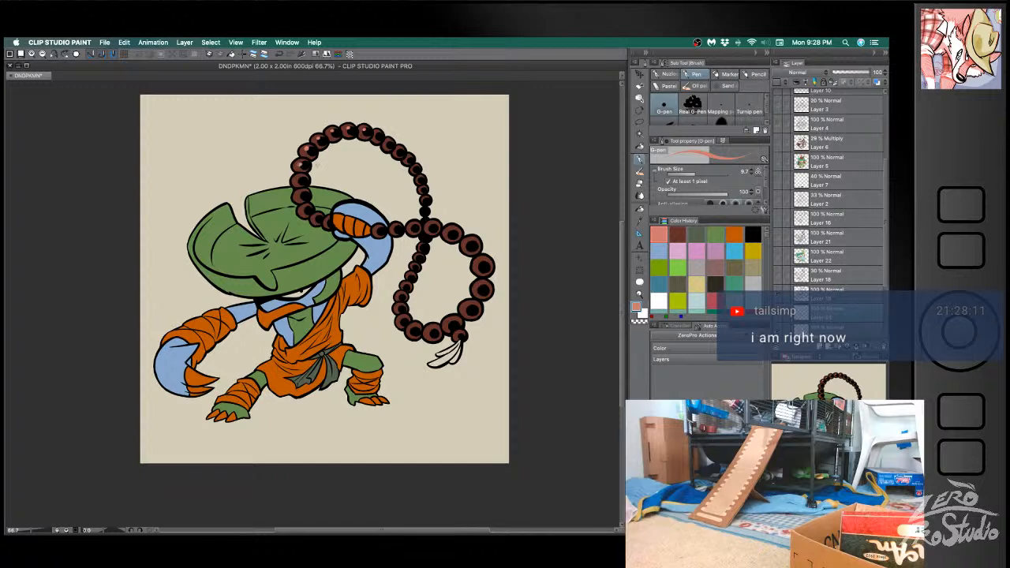
pyautogui.hotkey('ctrl', 'z')
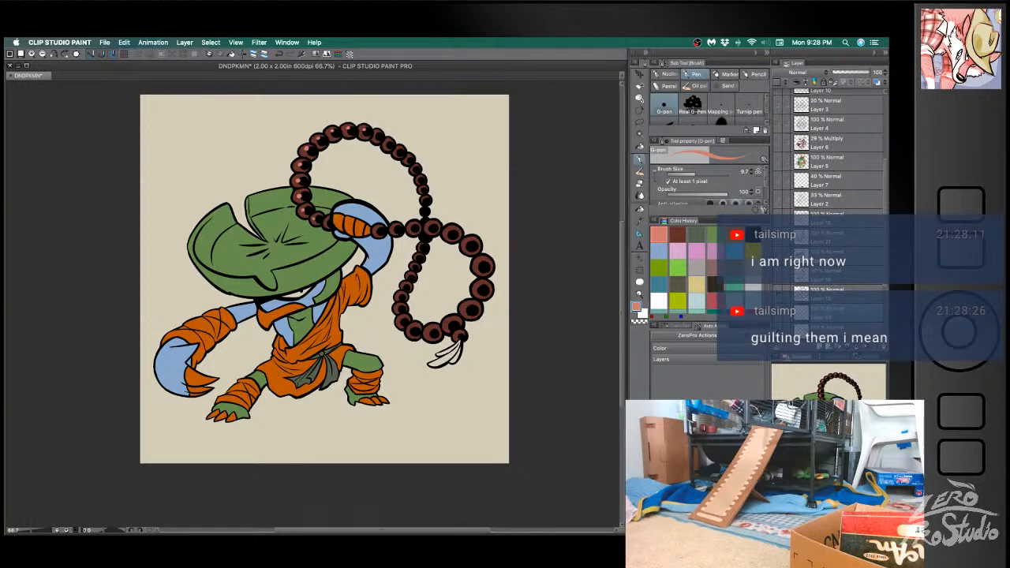
# - Paint salmon highlights on the remaining beads of both loops and save the document
pyautogui.hotkey('ctrl', 'z')
pyautogui.hotkey('ctrl', 'z')
pyautogui.hotkey('ctrl', 'z')
pyautogui.press('super+z')
pyautogui.press('super+z')
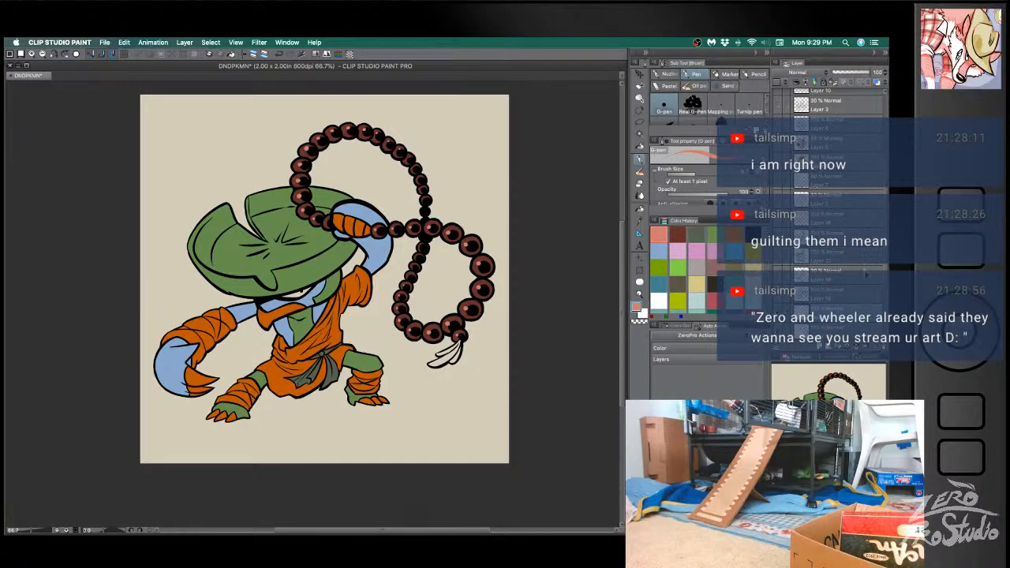
pyautogui.press('space')
pyautogui.moveTo(563, 414); pyautogui.dragTo(512, 361)
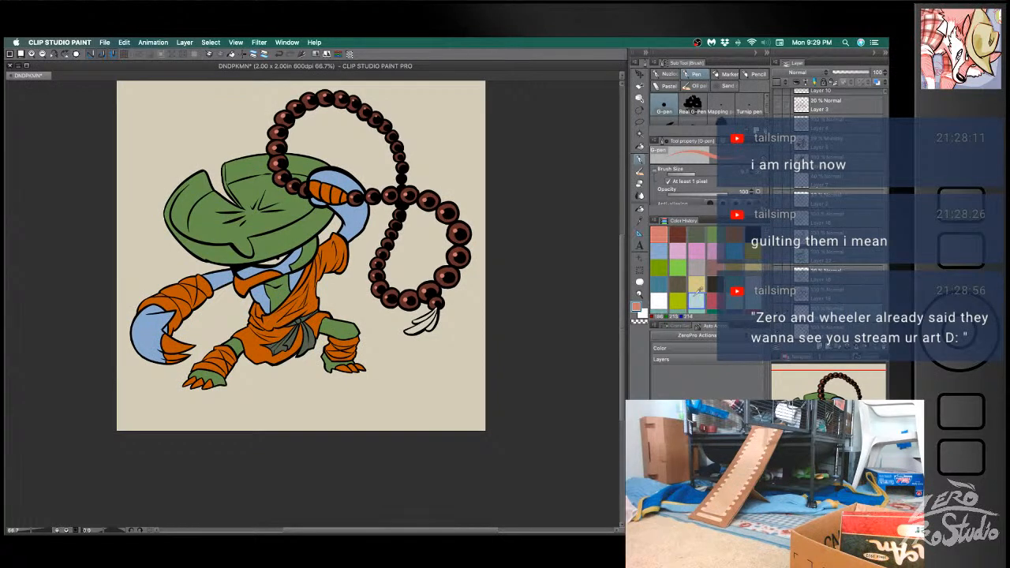
pyautogui.press('super+s')
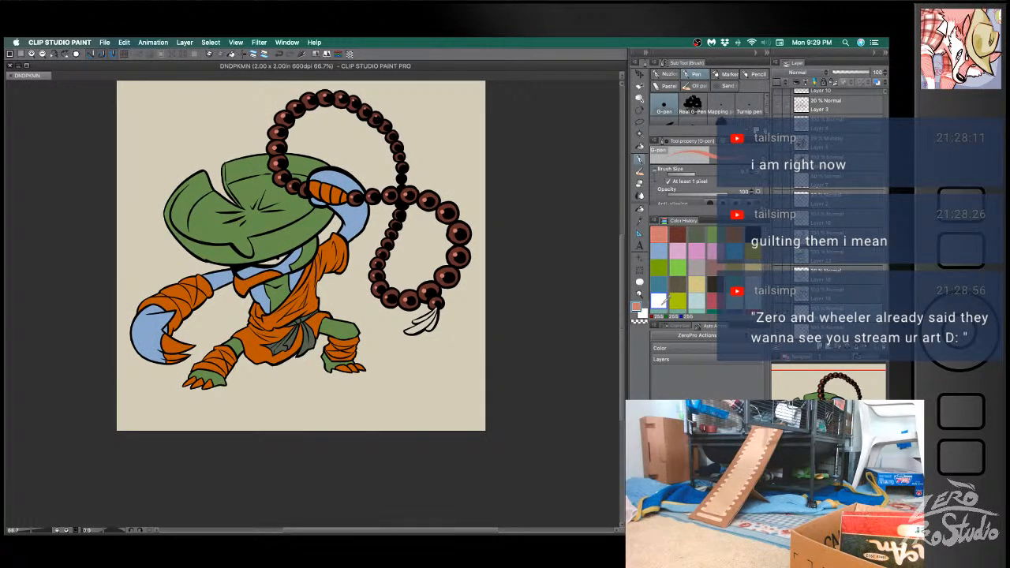
# - Fill the tassel strands at the end of the bead string with the clothing's orange
pyautogui.keyDown('alt'); pyautogui.click(314, 299); pyautogui.keyUp('alt')
pyautogui.press('g')
pyautogui.moveTo(412, 326); pyautogui.dragTo(434, 317)
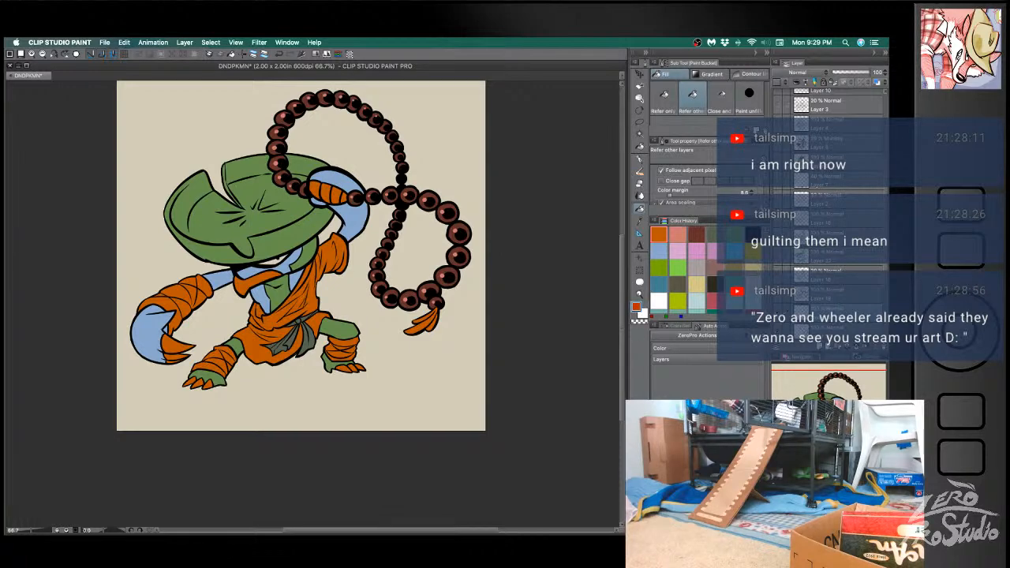
pyautogui.press('g')
pyautogui.press('g')
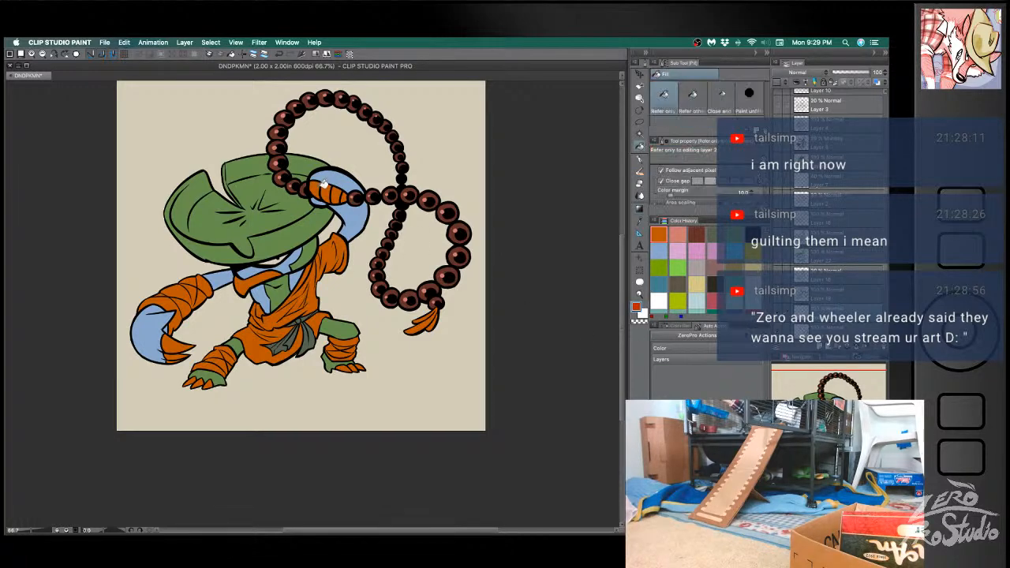
pyautogui.click(358, 195)
pyautogui.press('super+z')
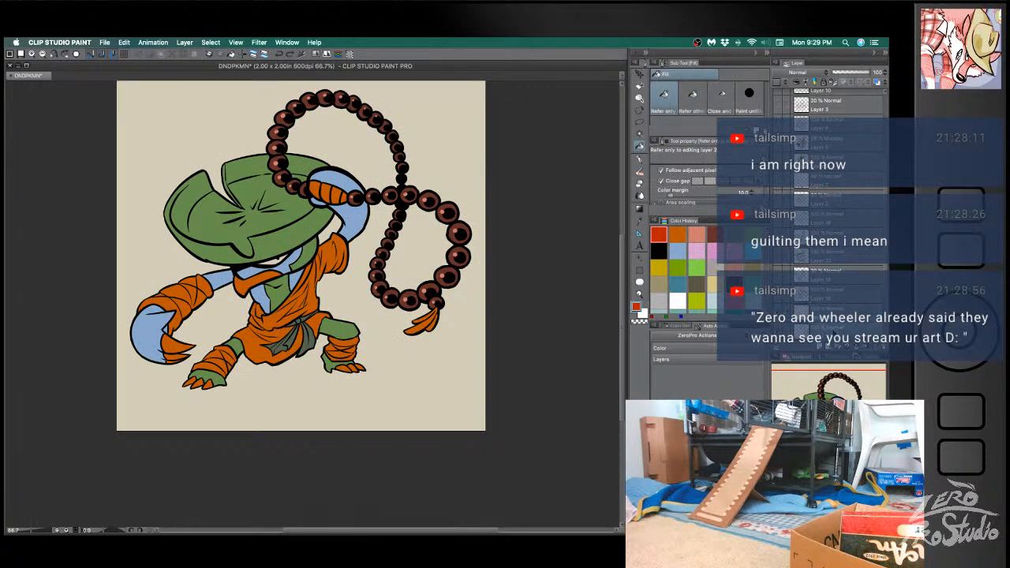
# - On the flat colour layer, recolour the raised hand's orange segments and the toe claws red, using a fill that refers to other layers
pyautogui.scroll(-3, 832, 325)
pyautogui.click(836, 308)
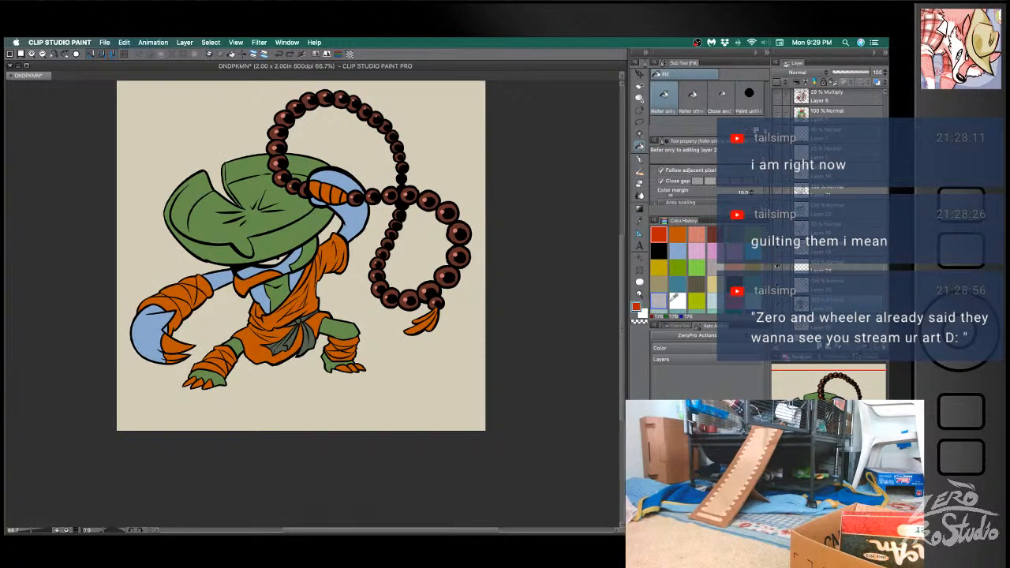
pyautogui.click(693, 110)
pyautogui.click(325, 188)
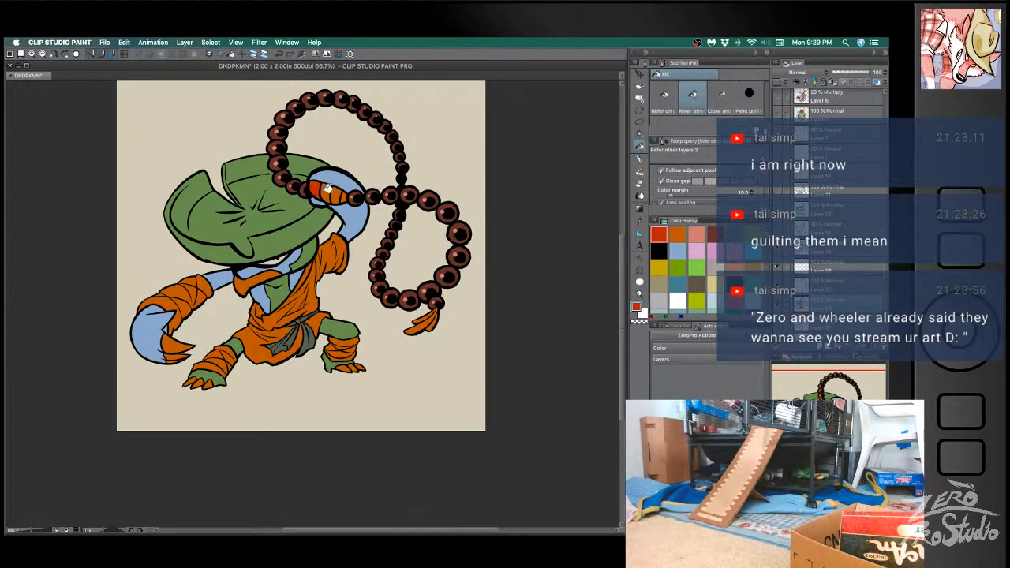
pyautogui.click(342, 190)
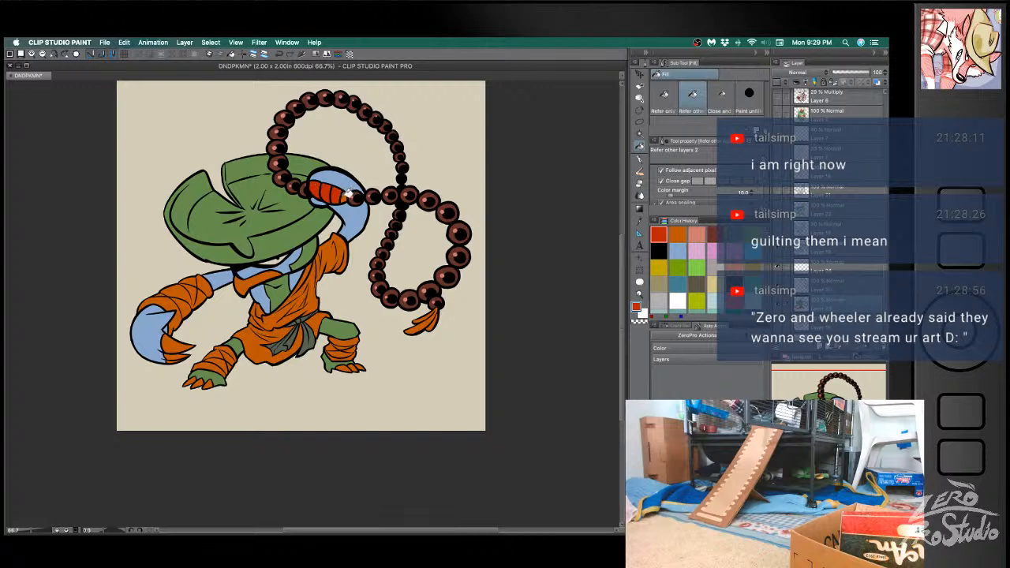
pyautogui.click(356, 363)
pyautogui.click(208, 381)
# - Recolour the neck scarf and the large lowered hand's claws red, and save the document
pyautogui.click(255, 277)
pyautogui.click(180, 347)
pyautogui.press('super+s')
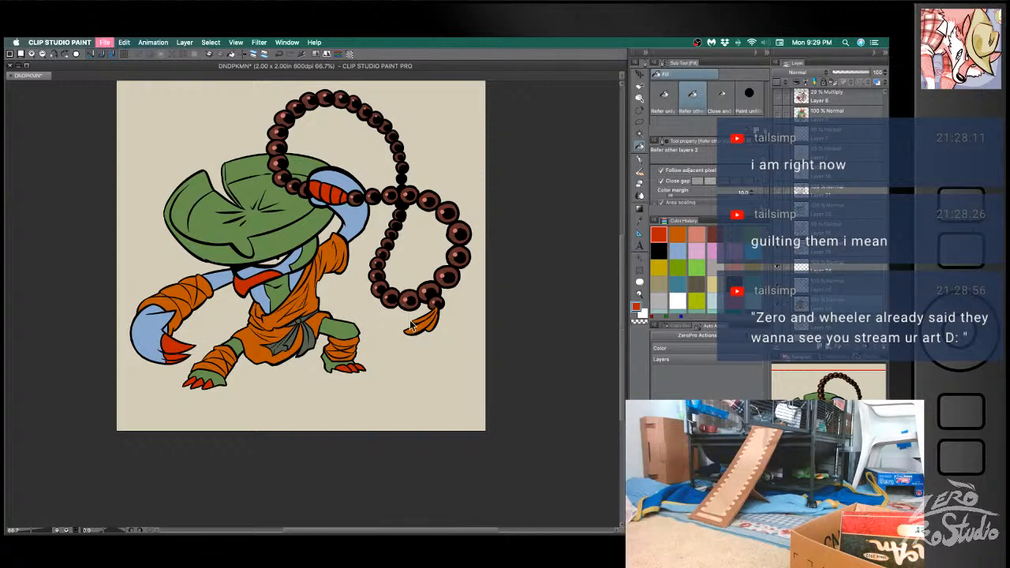
pyautogui.press('b')
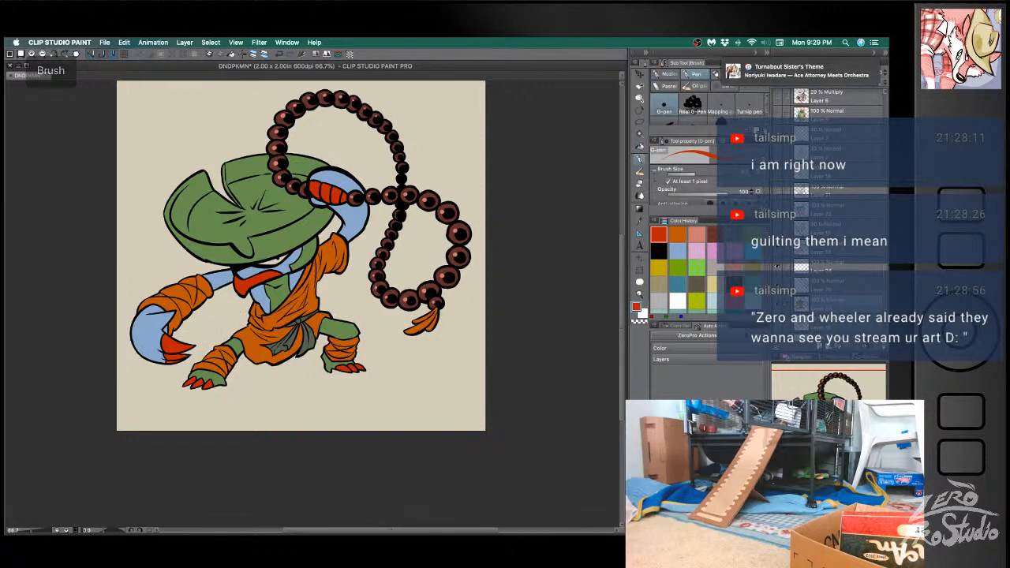
pyautogui.press('g')
pyautogui.press('super+s')
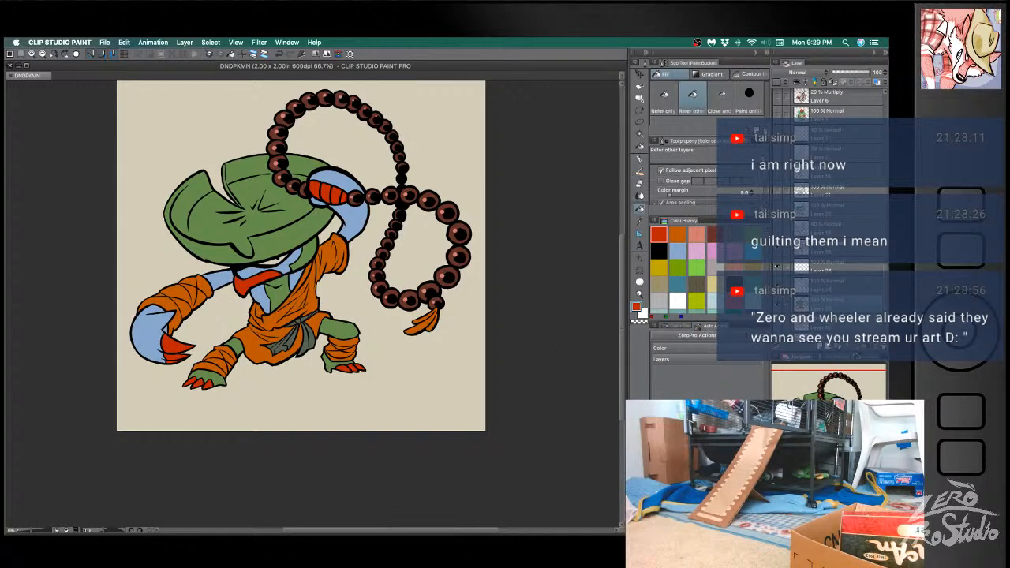
# - Try a darker green fill on the leaf hat's rim beside its notch
pyautogui.click(666, 316)
pyautogui.click(707, 465)
pyautogui.click(228, 171)
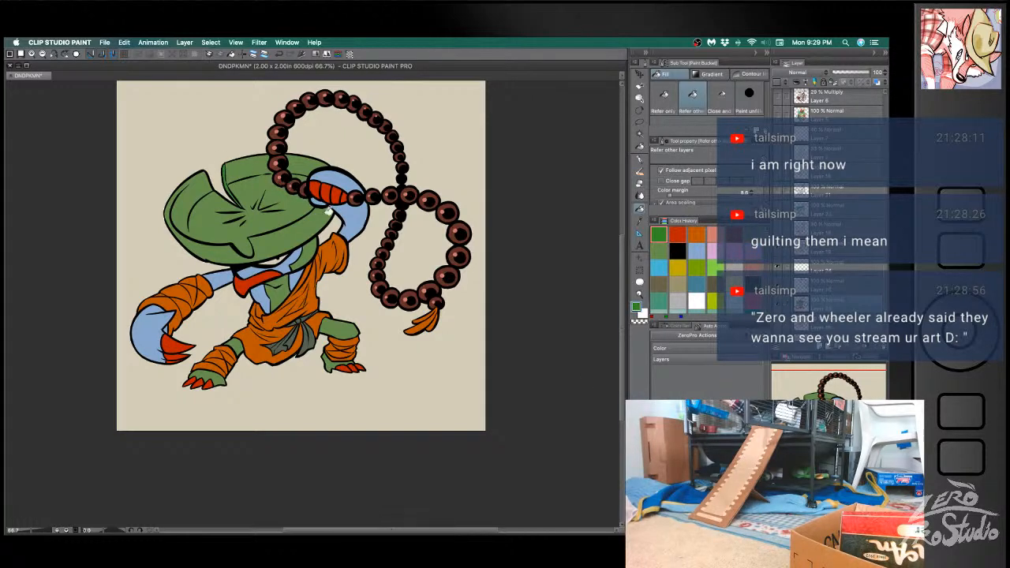
pyautogui.press('super+z')
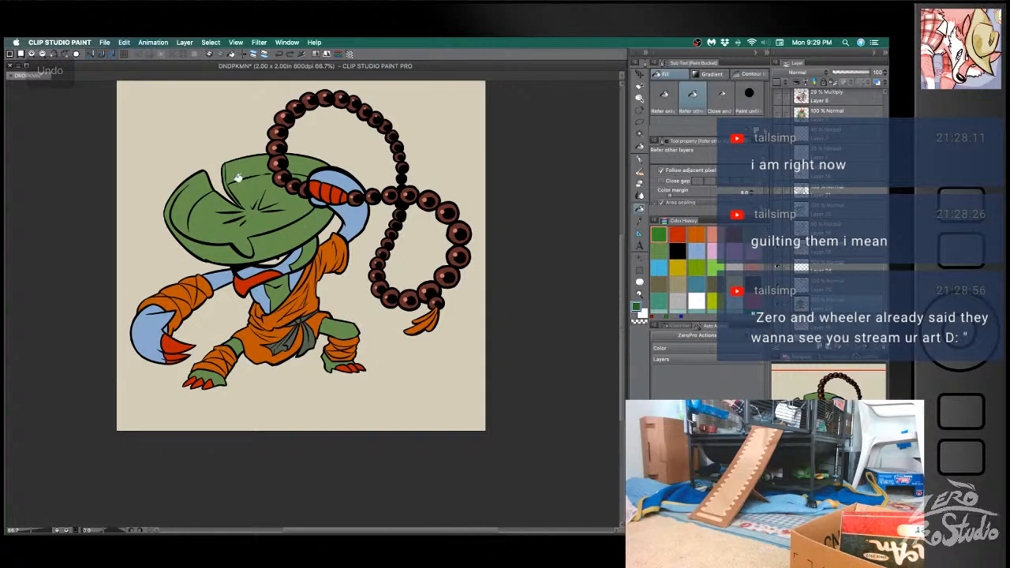
pyautogui.click(230, 173)
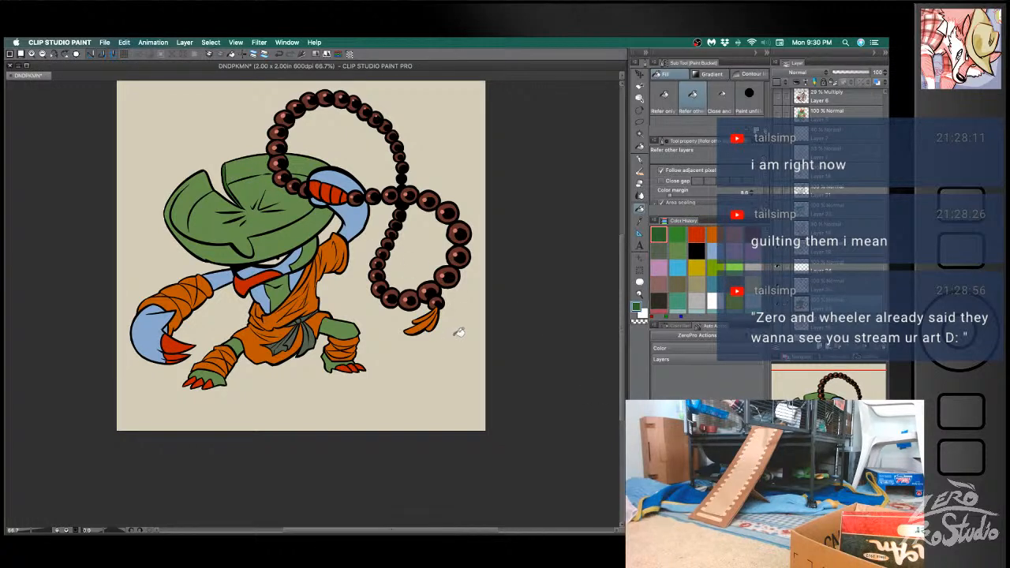
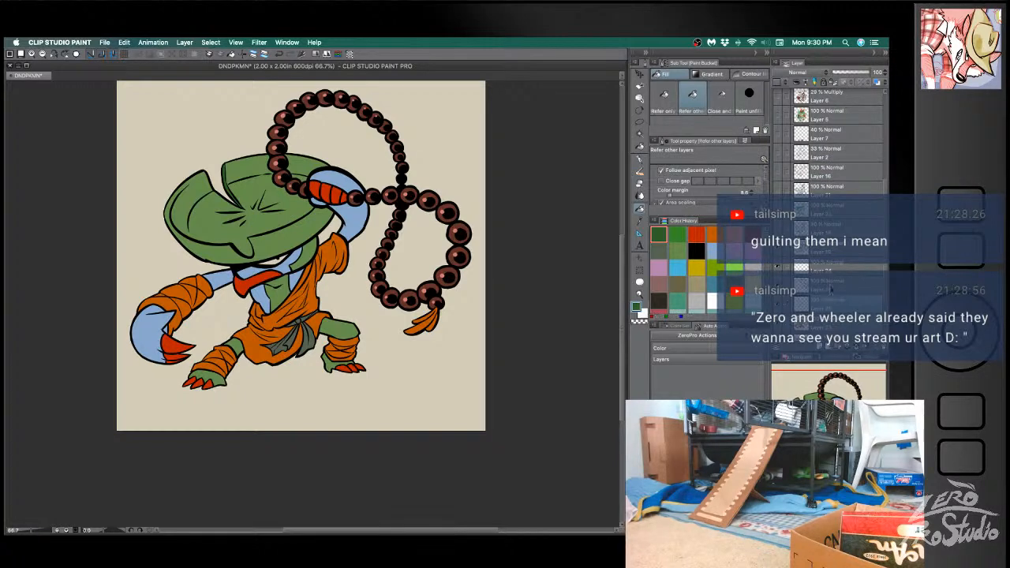
# - Refill the character's light blue skin on the arms, chest and claw with a more muted blue
pyautogui.press('space')
pyautogui.moveTo(825, 323); pyautogui.dragTo(828, 309)
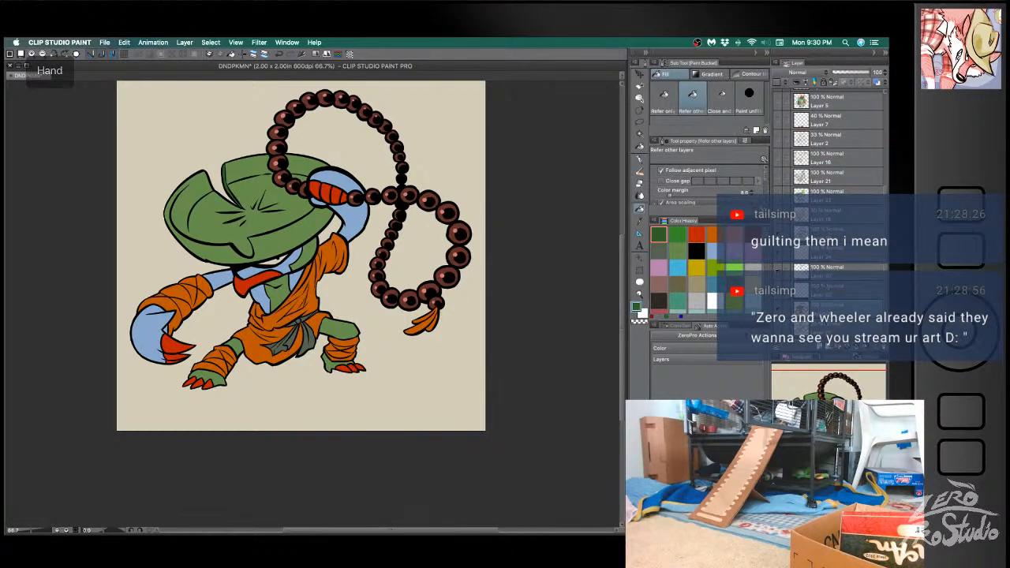
pyautogui.click(683, 266)
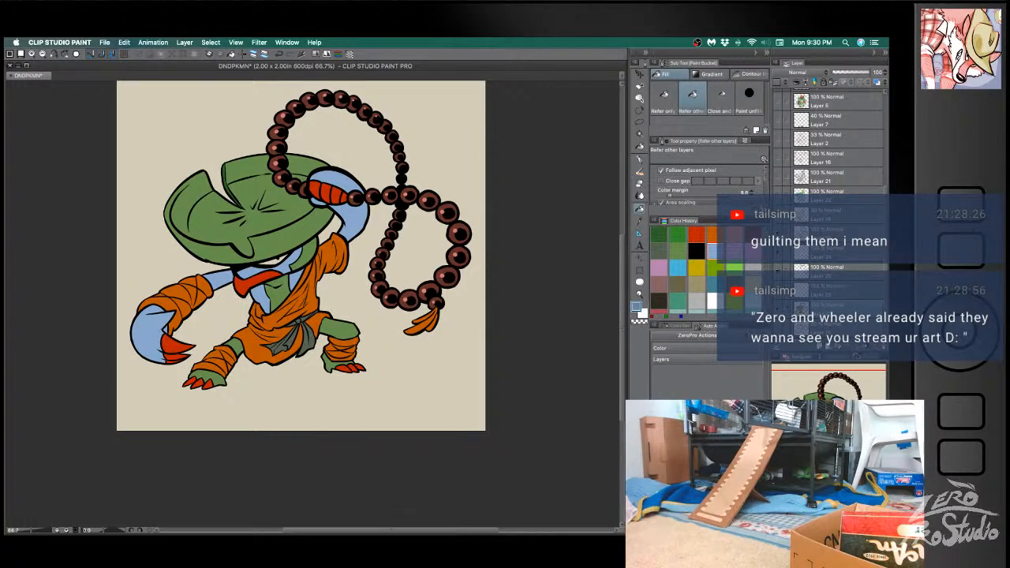
pyautogui.press('g')
pyautogui.press('g')
pyautogui.click(302, 275)
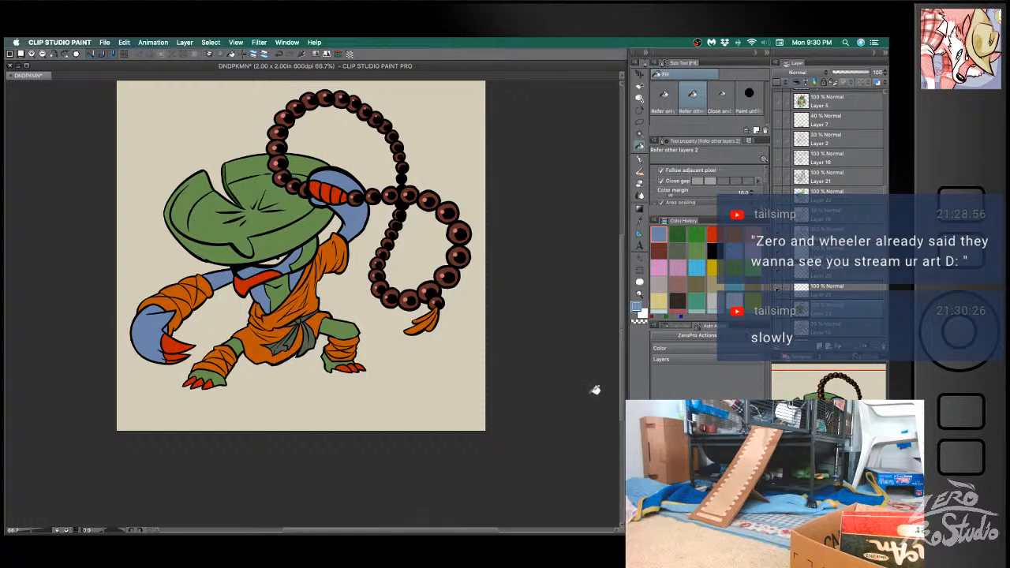
pyautogui.click(288, 261)
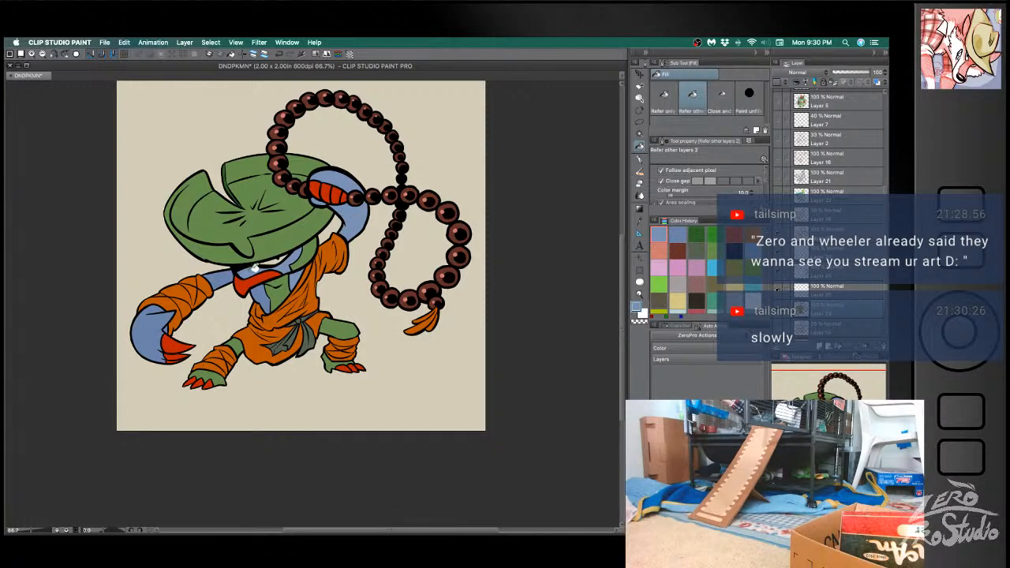
pyautogui.click(159, 311)
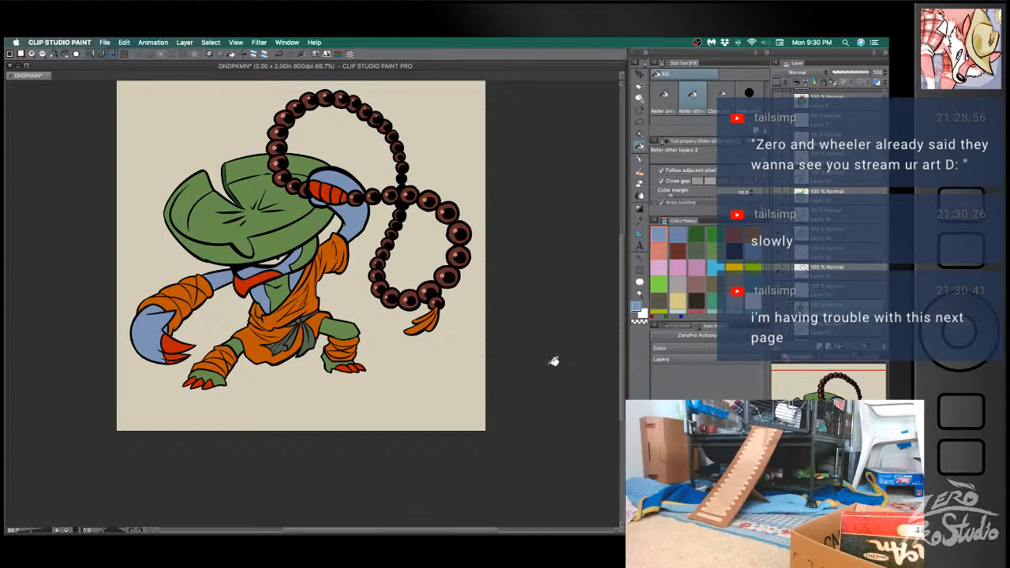
# - Recolor the green hat and skin with a muted olive green and save the file
pyautogui.keyDown('alt'); pyautogui.click(298, 230); pyautogui.keyUp('alt')
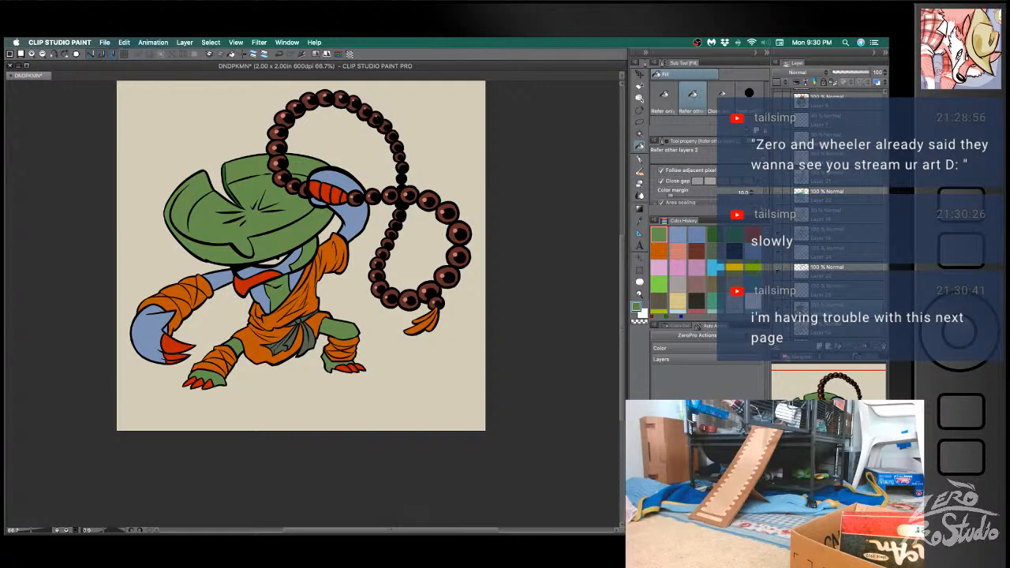
pyautogui.click(291, 227)
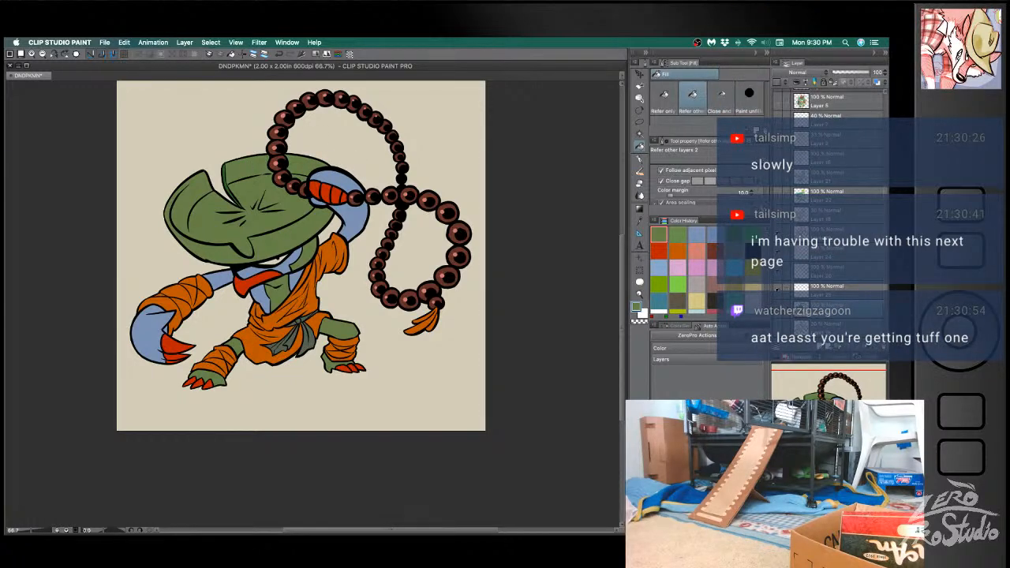
pyautogui.click(227, 172)
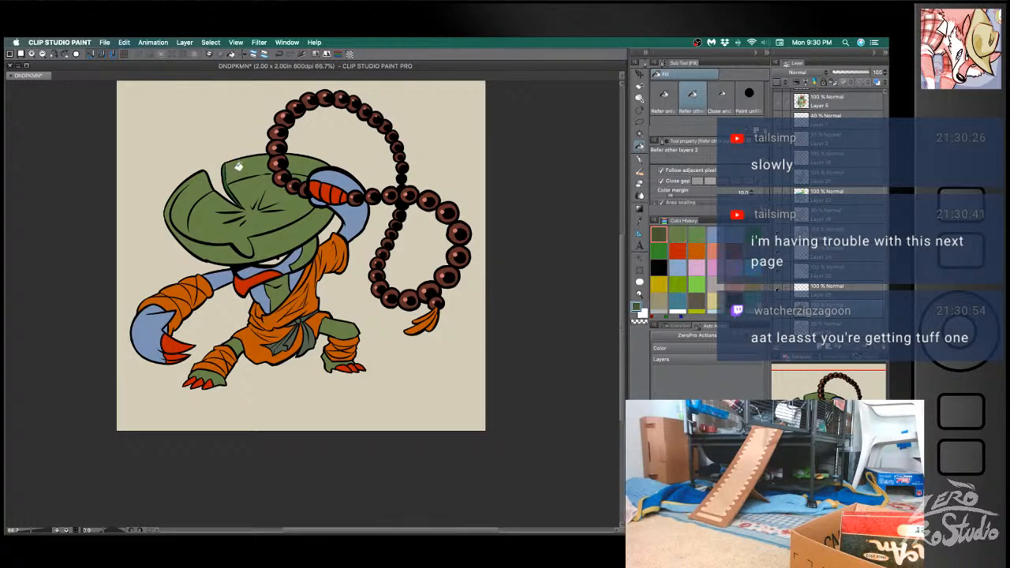
pyautogui.hotkey('ctrl', 'z')
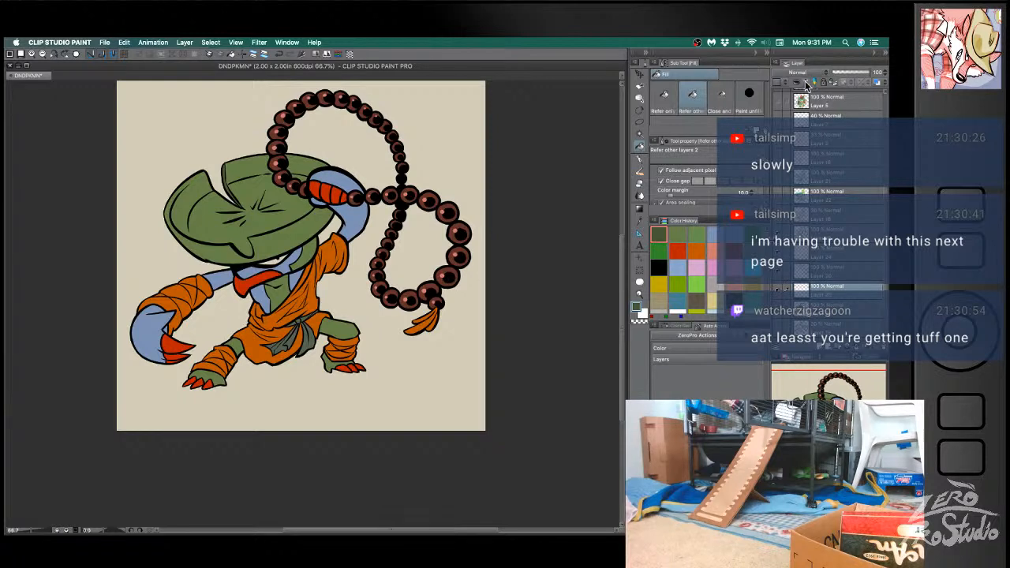
pyautogui.press('super+s')
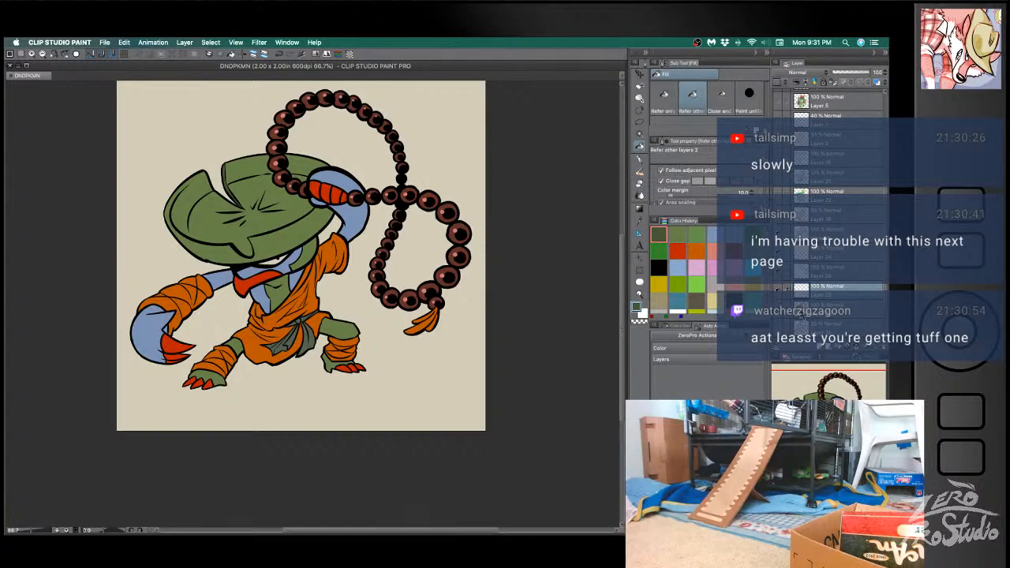
# - Pick a dark reddish brown and fill all sections of the hat with it on the blank layer above the colors
pyautogui.keyDown('super'); pyautogui.click(801, 310); pyautogui.keyUp('super')
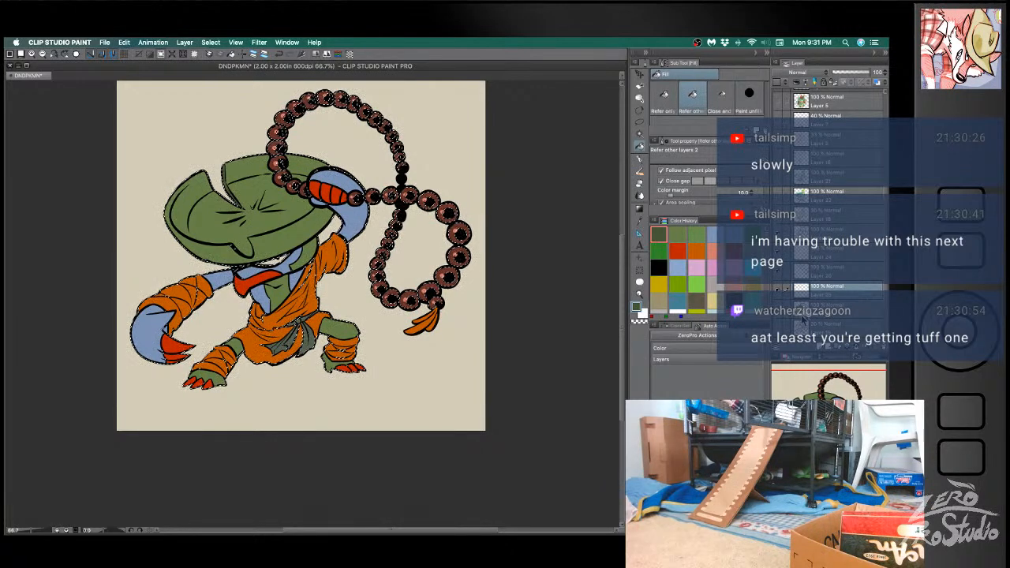
pyautogui.press('super+d')
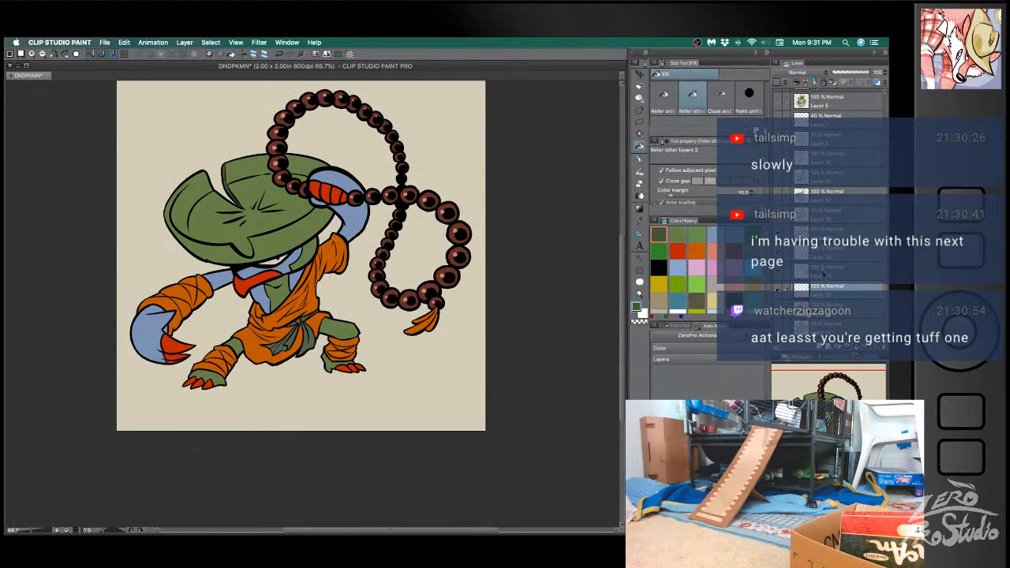
pyautogui.click(734, 252)
pyautogui.press('g')
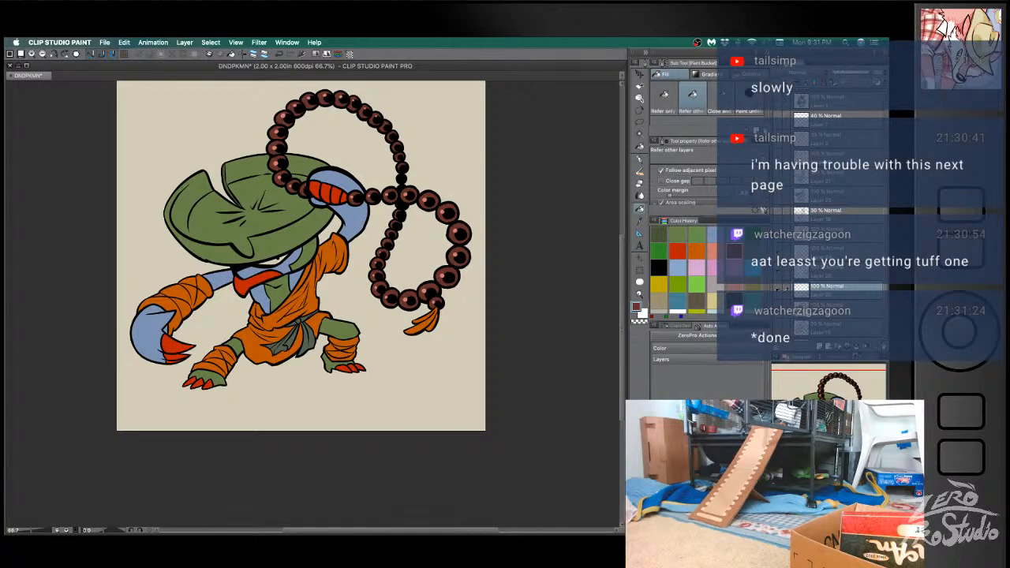
pyautogui.click(269, 209)
pyautogui.click(252, 169)
pyautogui.click(313, 166)
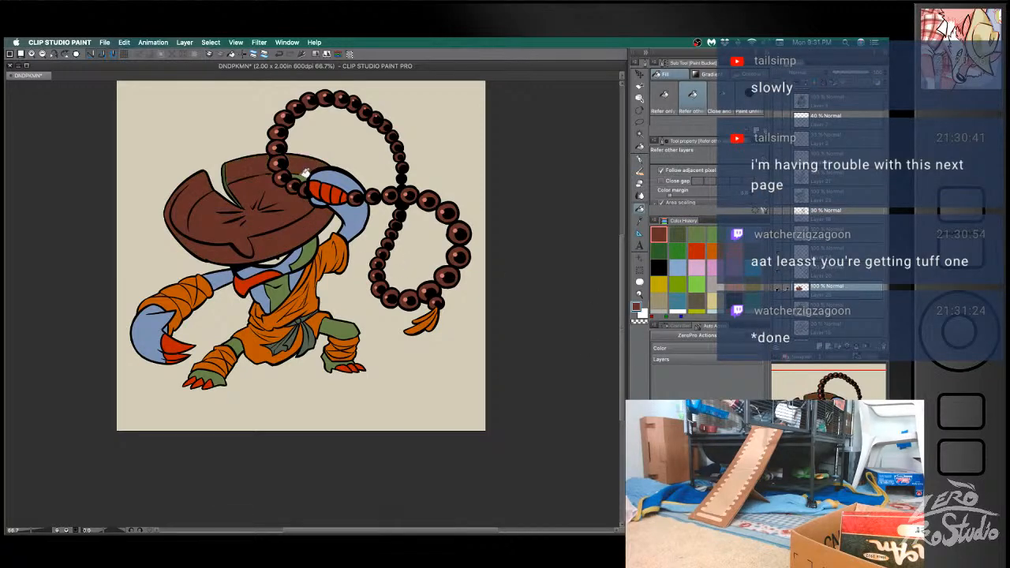
# - Fill the raised arm, its hand and sleeve, and the upper robe with the reddish brown
pyautogui.click(345, 178)
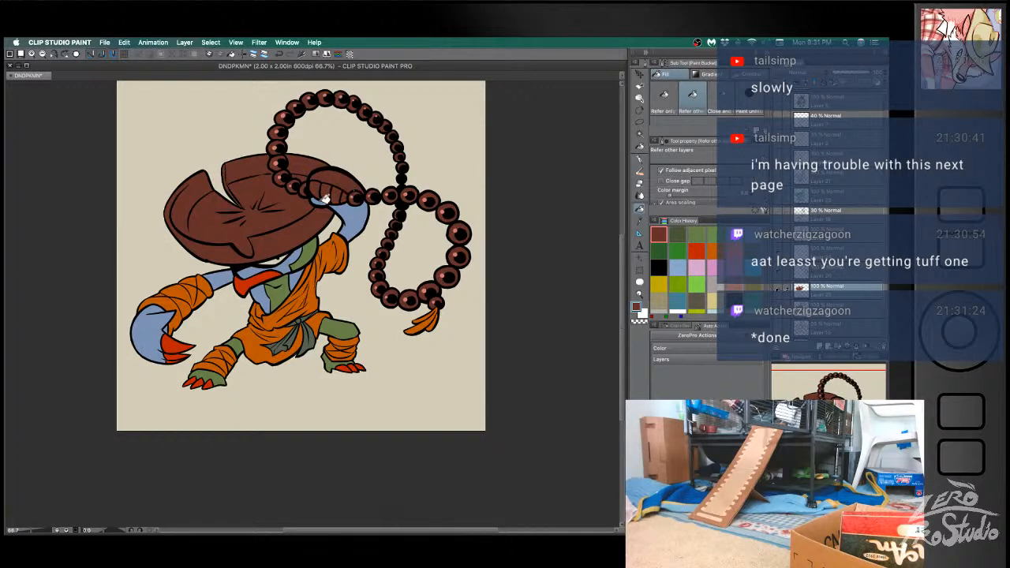
pyautogui.click(347, 202)
pyautogui.click(348, 239)
pyautogui.click(317, 244)
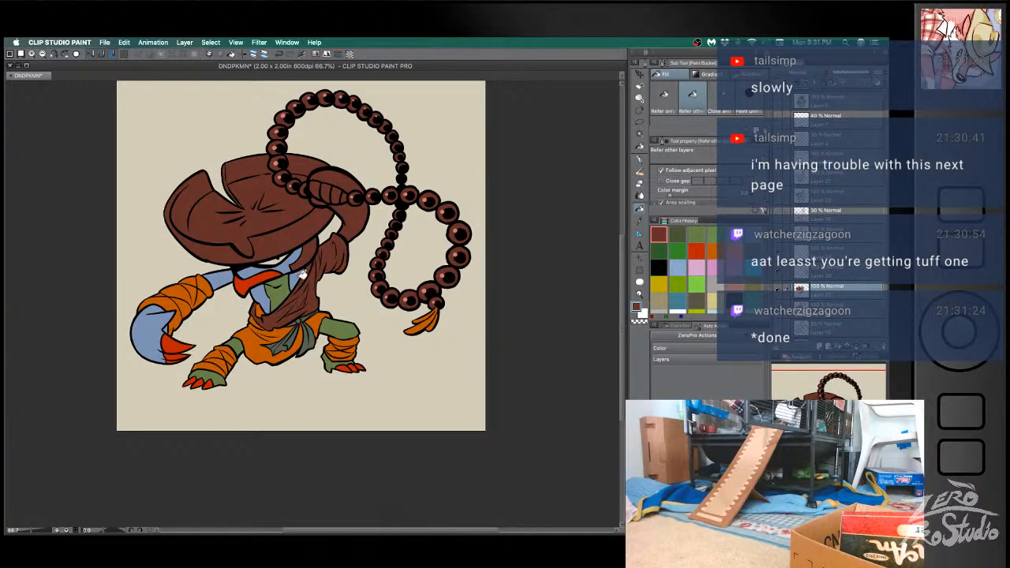
# - Fill the neck, chest and upper part of the lowered arm with the reddish brown
pyautogui.click(301, 274)
pyautogui.click(291, 257)
pyautogui.click(286, 289)
pyautogui.click(263, 290)
pyautogui.click(223, 276)
pyautogui.click(203, 285)
pyautogui.click(184, 290)
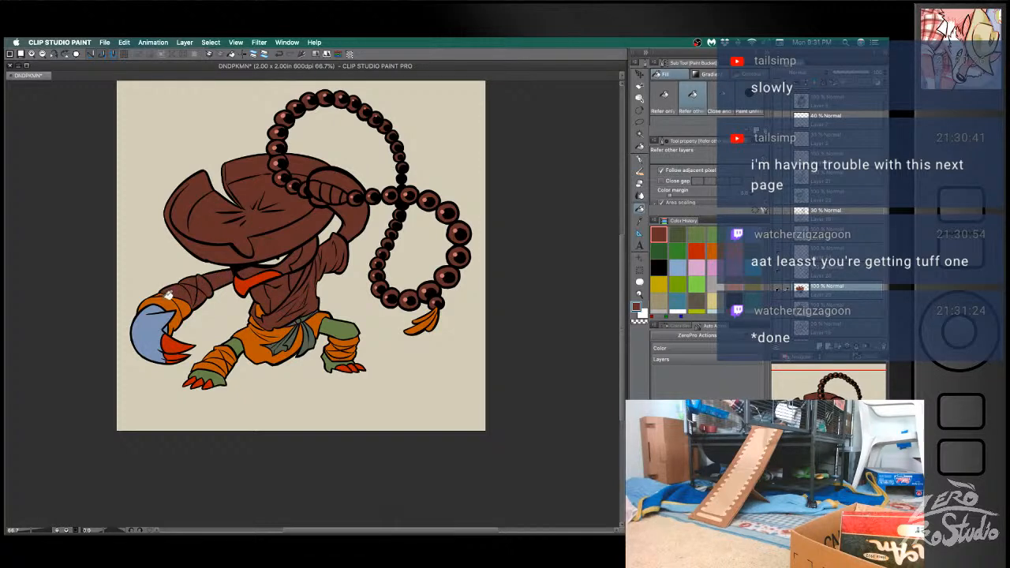
pyautogui.press('super+z')
# - Fill the lowered arm's wrist wraps, large hand and red claws with the reddish brown
pyautogui.click(168, 295)
pyautogui.click(170, 302)
pyautogui.click(187, 304)
pyautogui.click(177, 317)
pyautogui.click(169, 325)
pyautogui.click(175, 344)
pyautogui.click(180, 354)
pyautogui.click(174, 360)
# - Fill the wrapped leg and toes below the lowered arm and the robe's lower part with the reddish brown
pyautogui.click(196, 356)
pyautogui.click(206, 371)
pyautogui.click(215, 362)
pyautogui.click(219, 353)
pyautogui.click(220, 353)
pyautogui.click(229, 351)
pyautogui.click(231, 358)
pyautogui.click(209, 383)
pyautogui.click(200, 382)
pyautogui.click(193, 379)
pyautogui.click(262, 343)
pyautogui.click(241, 344)
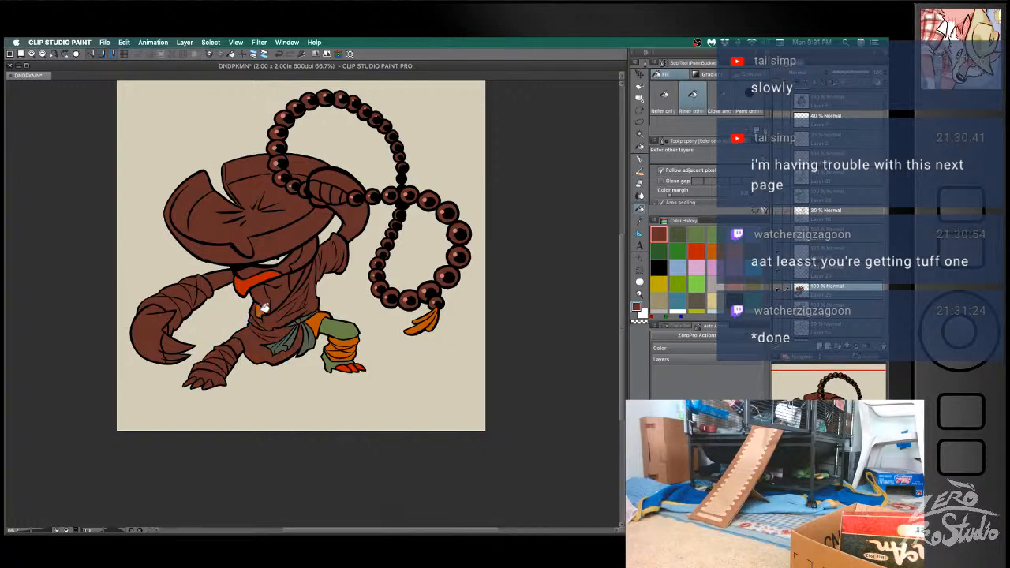
# - Fill the other leg, from thigh through wraps to the foot and toes, with the reddish brown
pyautogui.click(323, 319)
pyautogui.click(341, 327)
pyautogui.click(349, 340)
pyautogui.click(347, 346)
pyautogui.click(352, 349)
pyautogui.click(349, 354)
pyautogui.click(342, 356)
pyautogui.click(335, 362)
pyautogui.click(345, 367)
pyautogui.click(354, 367)
pyautogui.click(362, 366)
pyautogui.press('super+z')
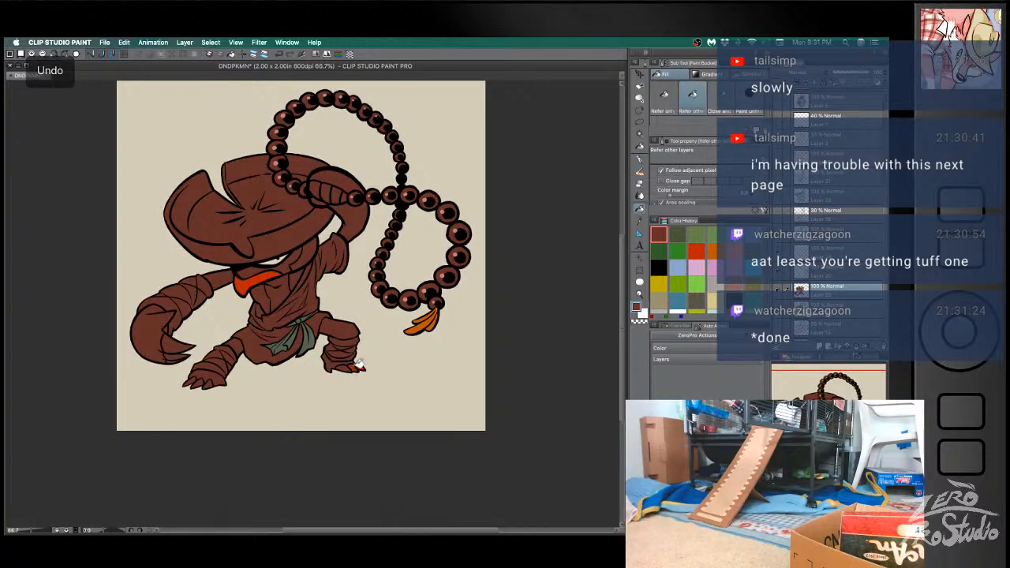
# - Fill the red scarf and green waist sash with the reddish brown and set the layer's blending mode to Multiply
pyautogui.click(267, 275)
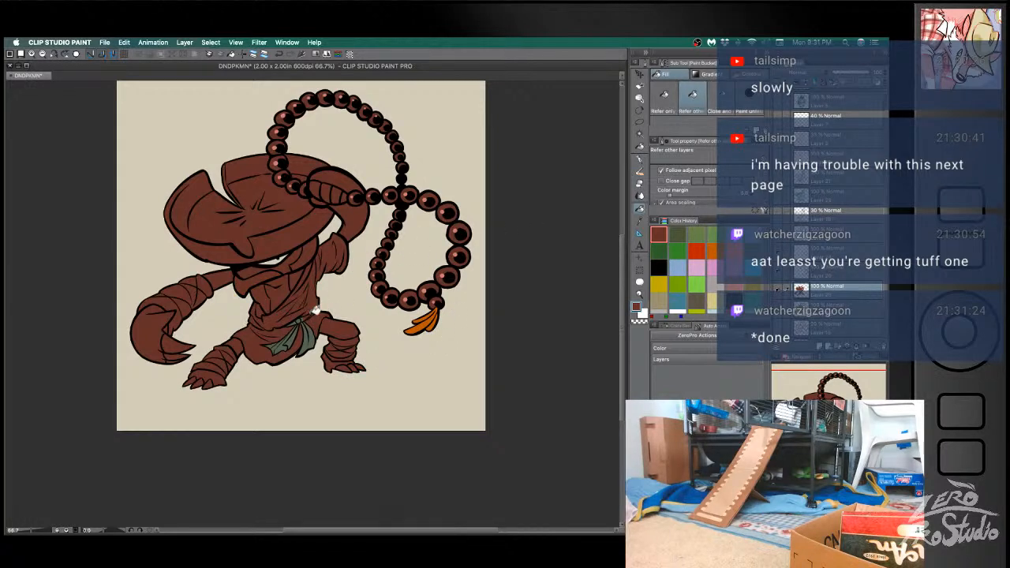
pyautogui.press('b')
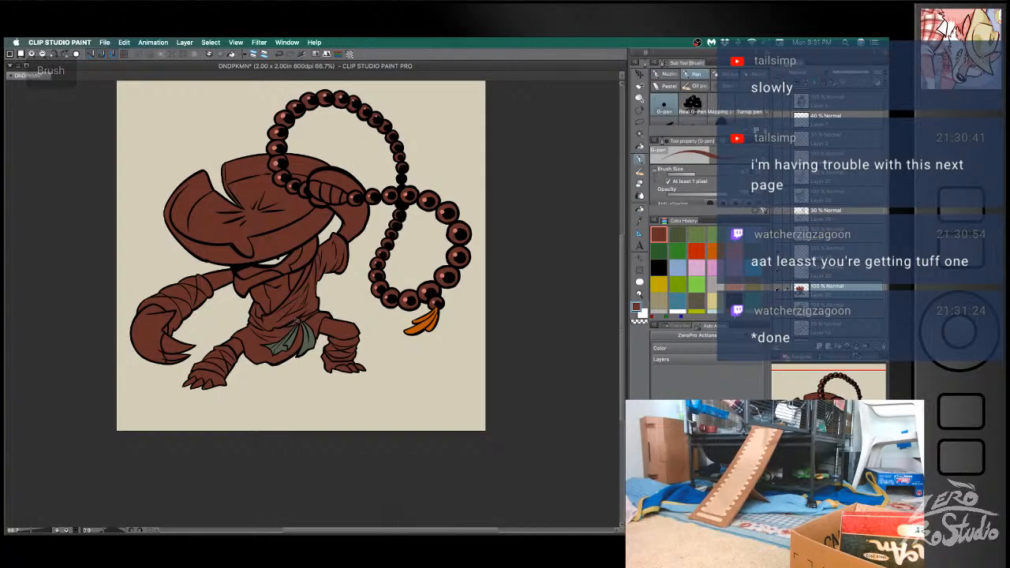
pyautogui.press('g')
pyautogui.click(312, 339)
pyautogui.click(283, 343)
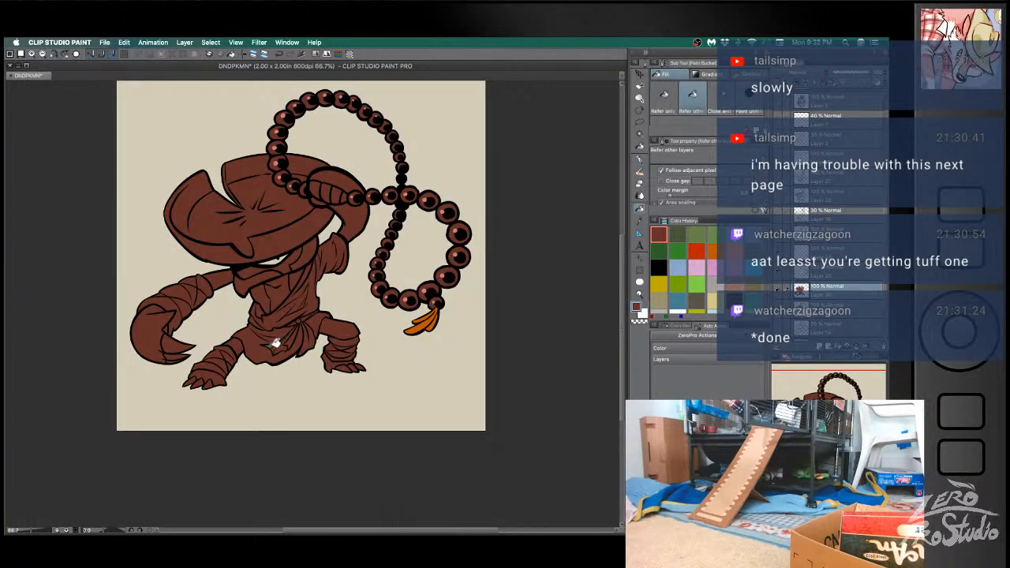
pyautogui.click(796, 75)
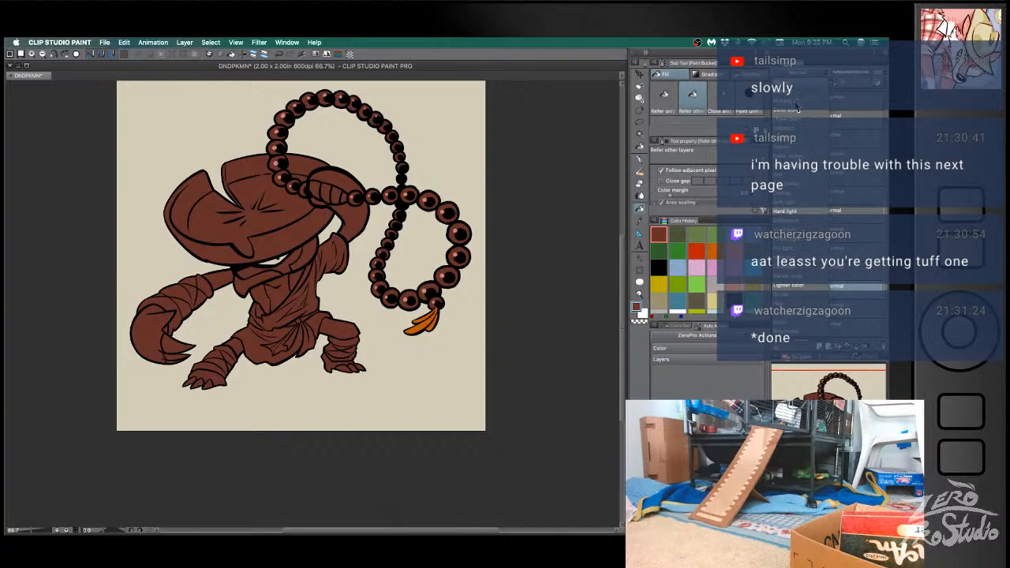
pyautogui.click(797, 101)
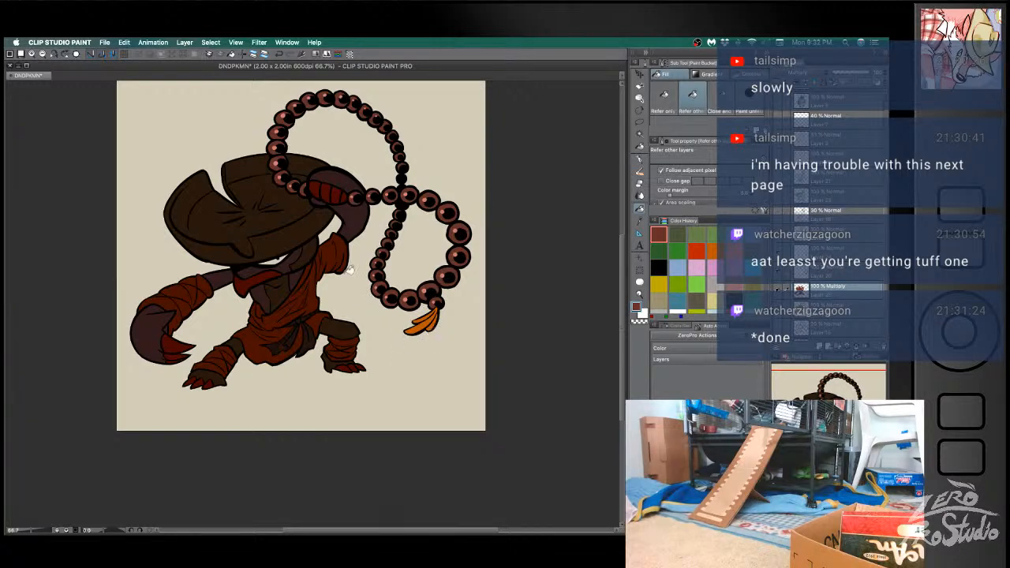
pyautogui.press('e')
pyautogui.moveTo(202, 171); pyautogui.dragTo(165, 214)
pyautogui.press('super+z')
pyautogui.press('super+z')
pyautogui.press('super+z')
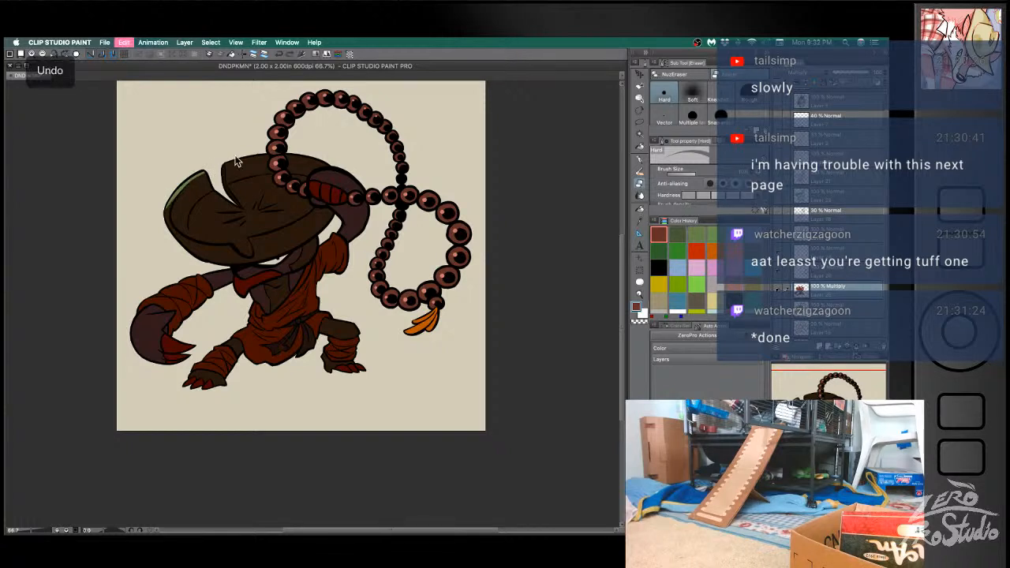
pyautogui.press('super+z')
pyautogui.press('super+z')
pyautogui.press('super+z')
pyautogui.press('super+z')
# - Create a new layer and draw a bright yellow G-pen rim light along the hat brim's outer edge beside the notch
pyautogui.click(665, 268)
pyautogui.click(818, 349)
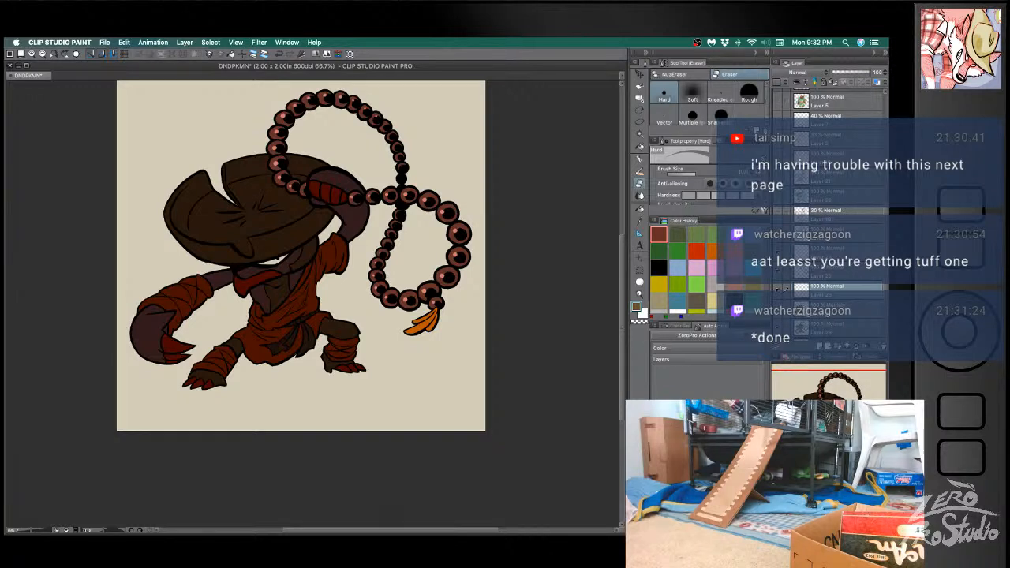
pyautogui.press('p')
pyautogui.moveTo(205, 172); pyautogui.dragTo(175, 191)
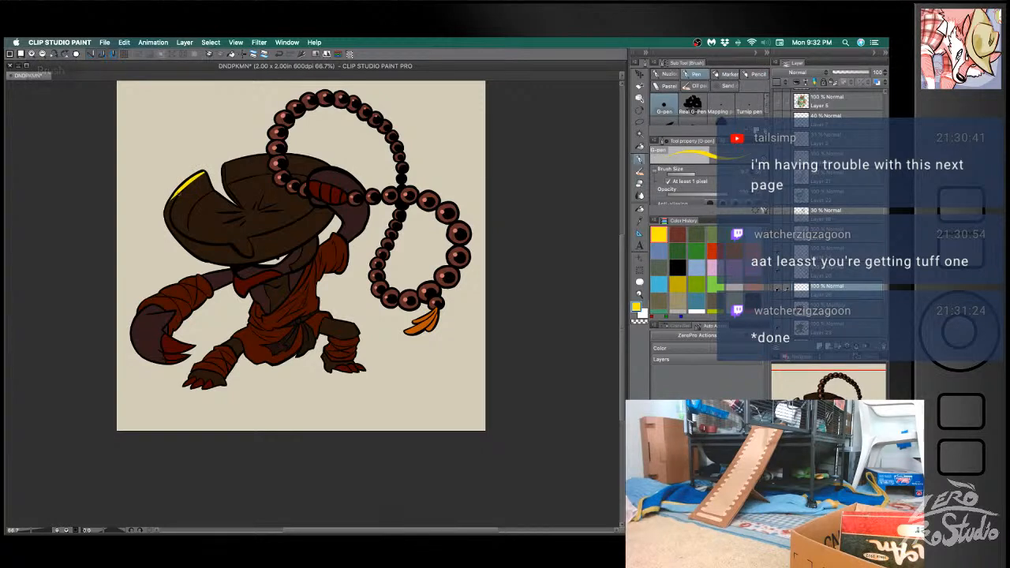
pyautogui.press('super+z')
pyautogui.moveTo(205, 172)
pyautogui.mouseDown()
pyautogui.moveTo(210, 183)
pyautogui.moveTo(168, 202)
pyautogui.mouseUp()
pyautogui.press('super+z')
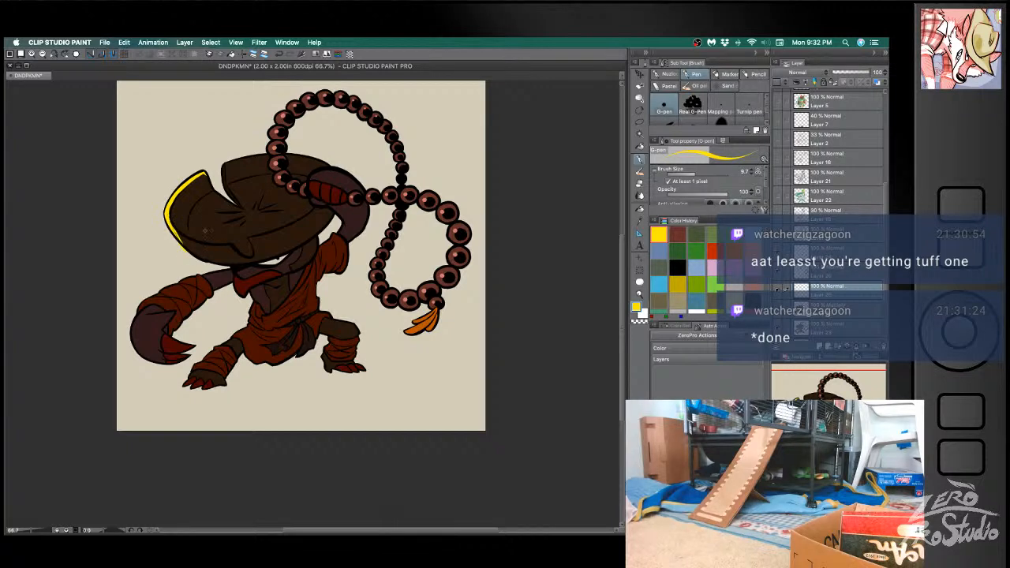
# - Extend the yellow rim light along the underside of the hat brim toward its front point
pyautogui.press('super+z')
pyautogui.press('super+z')
pyautogui.moveTo(175, 227); pyautogui.dragTo(192, 249)
pyautogui.press('super+z')
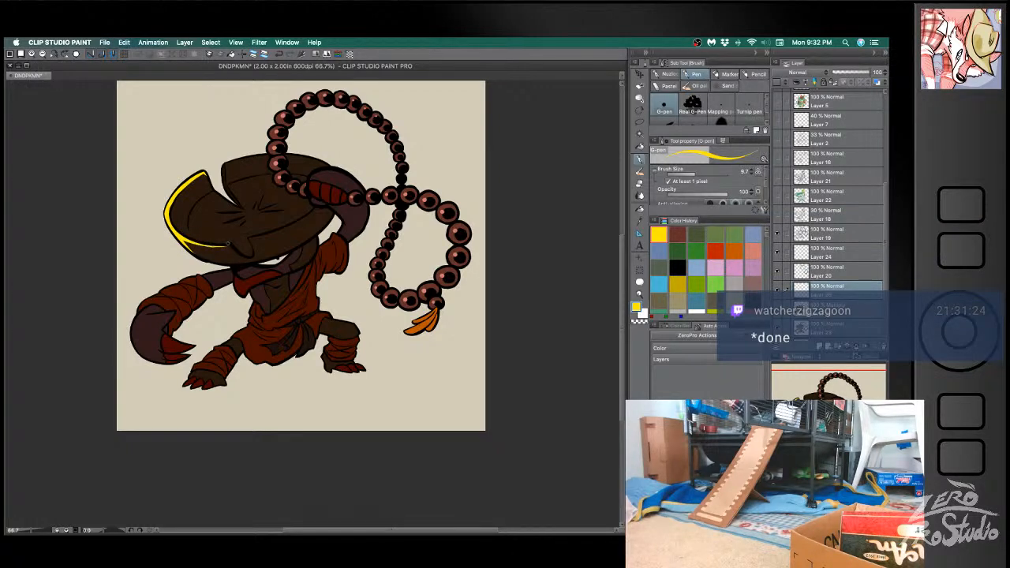
pyautogui.press('super+z')
pyautogui.moveTo(221, 246); pyautogui.dragTo(193, 242)
# - Draw the yellow rim light from the hat's notch along its upper edge to the raised hand
pyautogui.press('e')
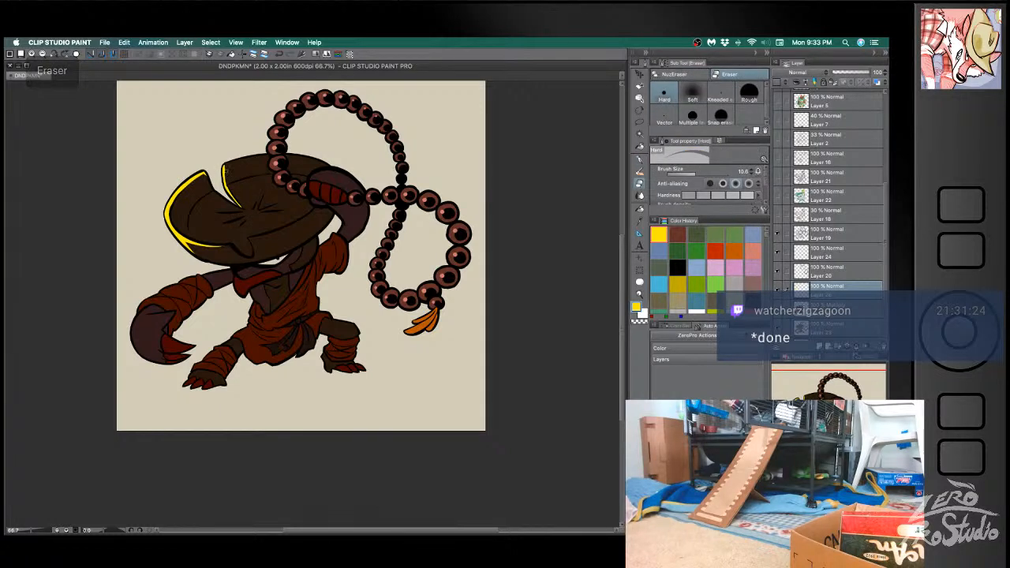
pyautogui.press('b')
pyautogui.moveTo(224, 179)
pyautogui.mouseDown()
pyautogui.moveTo(246, 159)
pyautogui.moveTo(326, 164)
pyautogui.mouseUp()
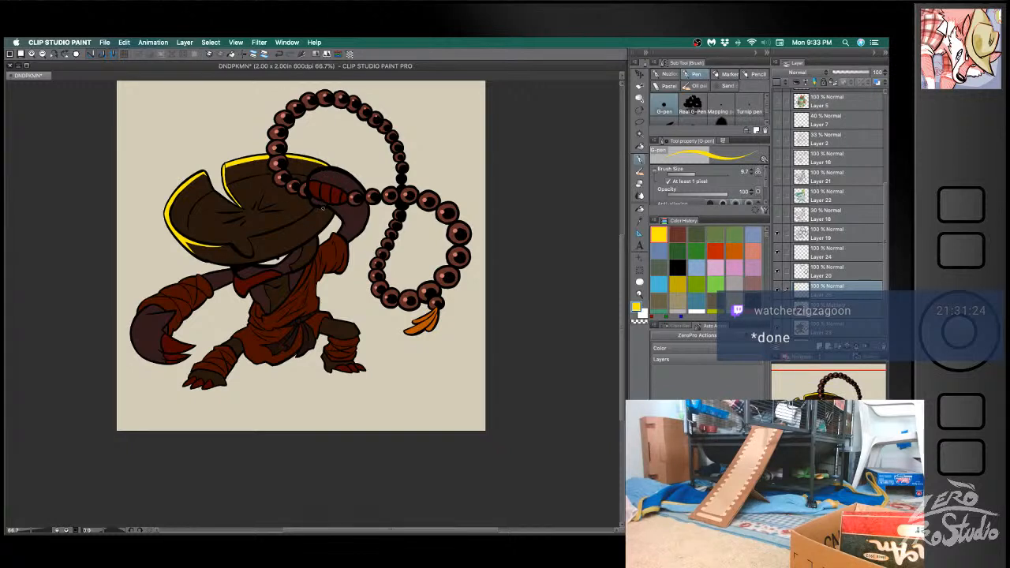
# - Outline a yellow highlight on the hat brim beneath the raised hand and fill it with yellow
pyautogui.hotkey('ctrl', 'z')
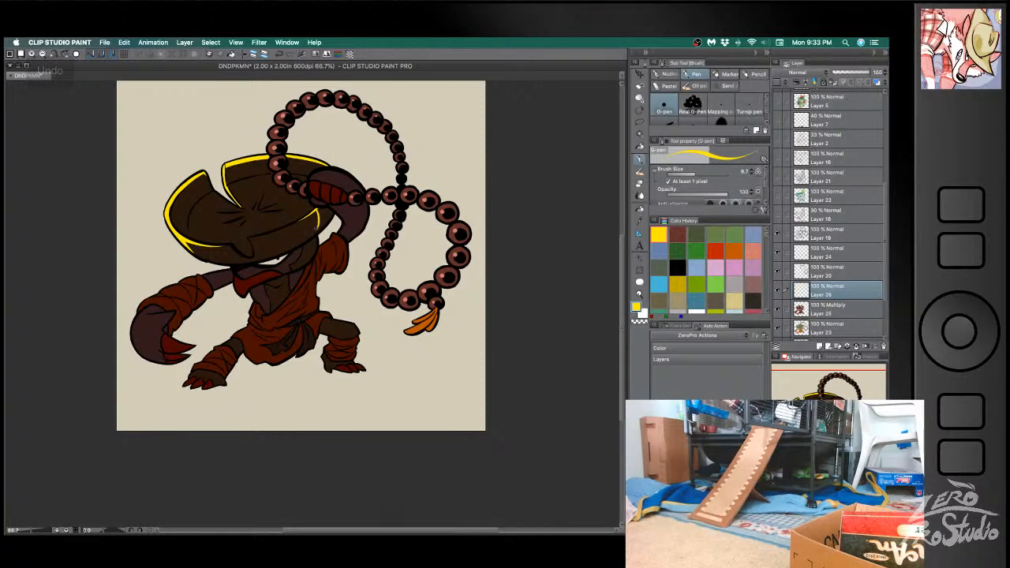
pyautogui.hotkey('ctrl', 'z')
pyautogui.hotkey('ctrl', 'z')
pyautogui.moveTo(312, 238); pyautogui.dragTo(317, 210)
pyautogui.press('g')
pyautogui.click(322, 218)
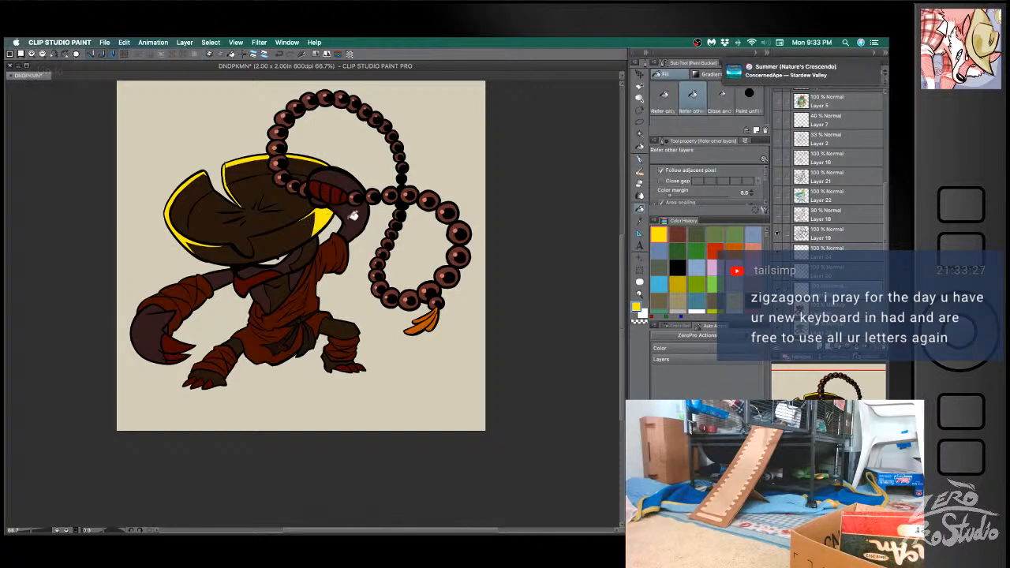
pyautogui.press('b')
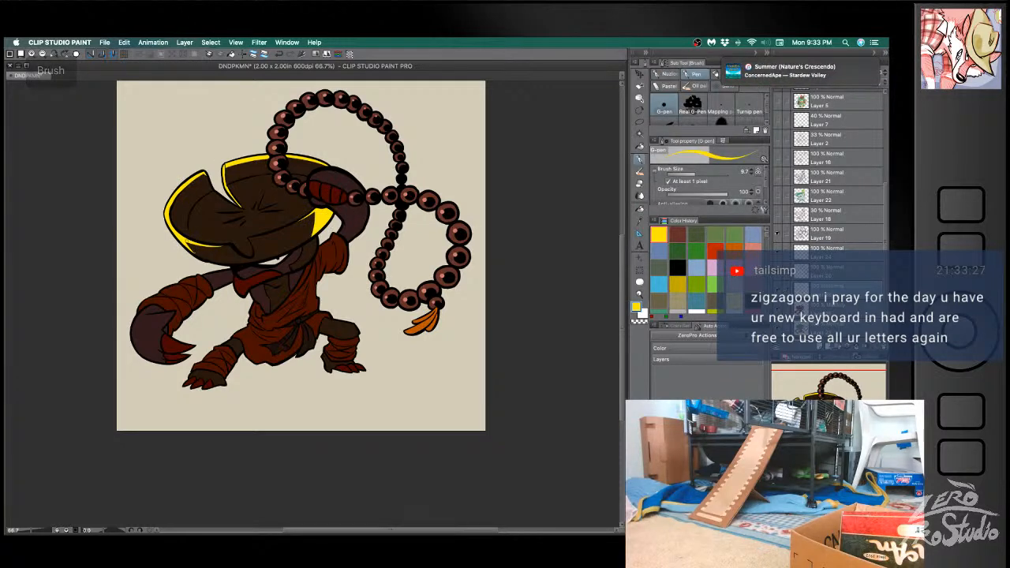
pyautogui.hotkey('ctrl', 'z')
pyautogui.press('b')
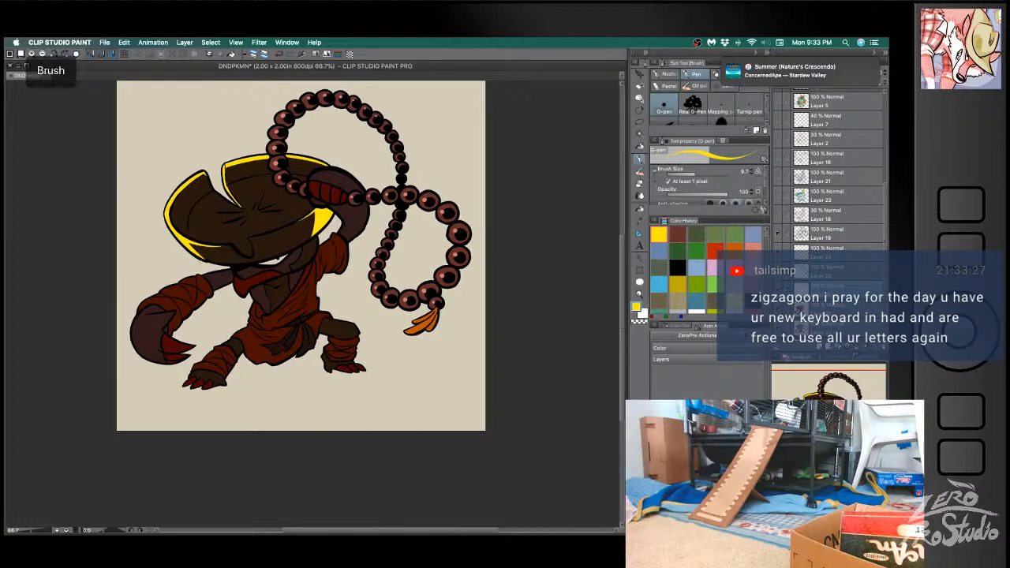
# - Draw yellow rim light along the collar's edge beneath the hat brim with the G-pen, redoing uneven strokes
pyautogui.hotkey('ctrl', 'z')
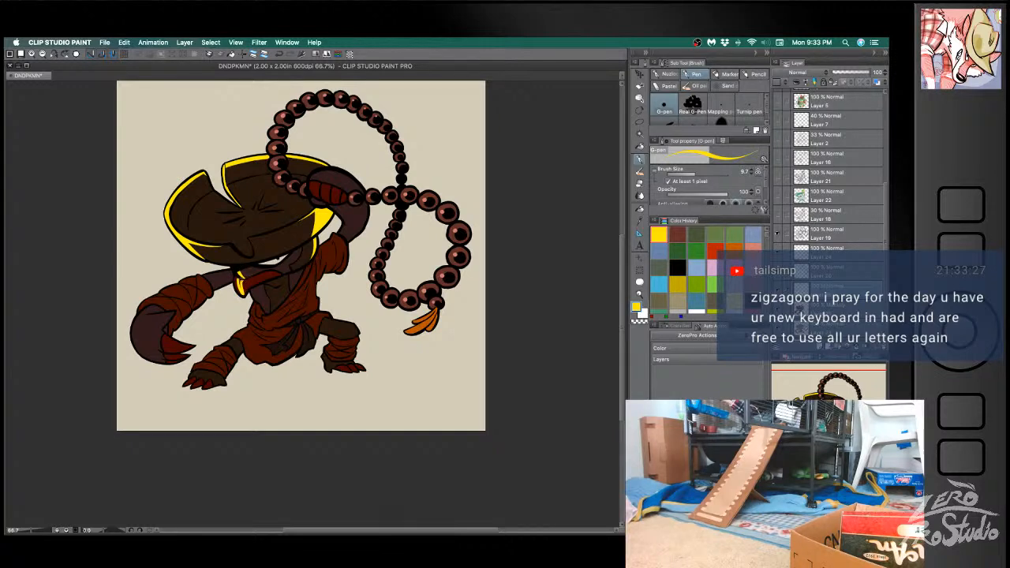
pyautogui.moveTo(236, 279); pyautogui.dragTo(240, 287)
pyautogui.press('super+z')
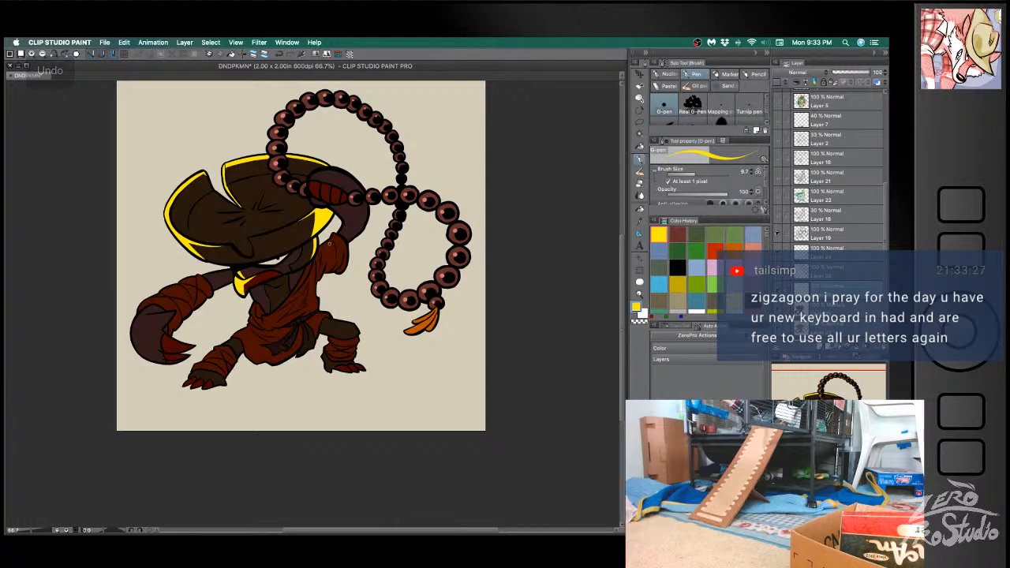
pyautogui.press('e')
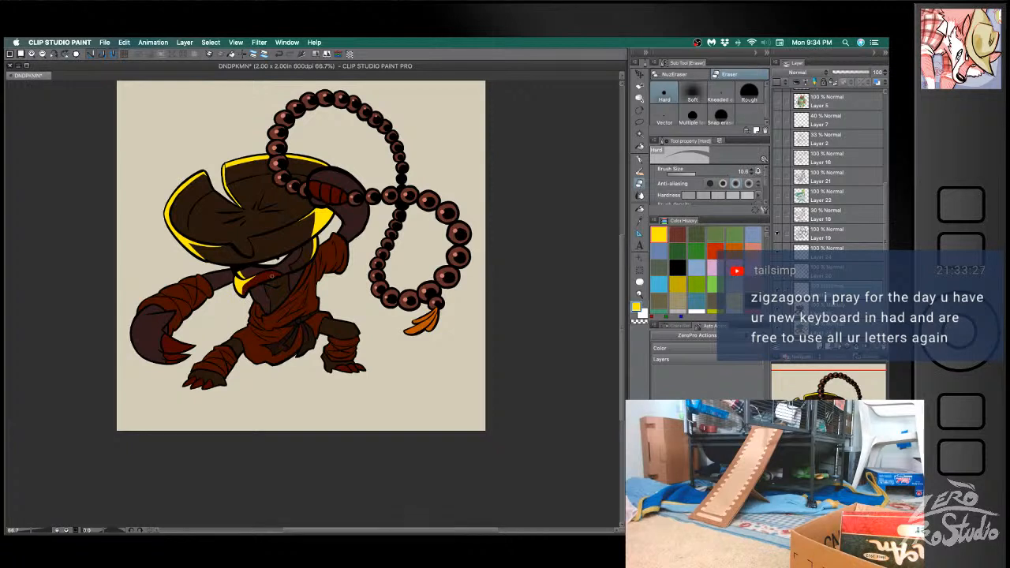
pyautogui.press('b')
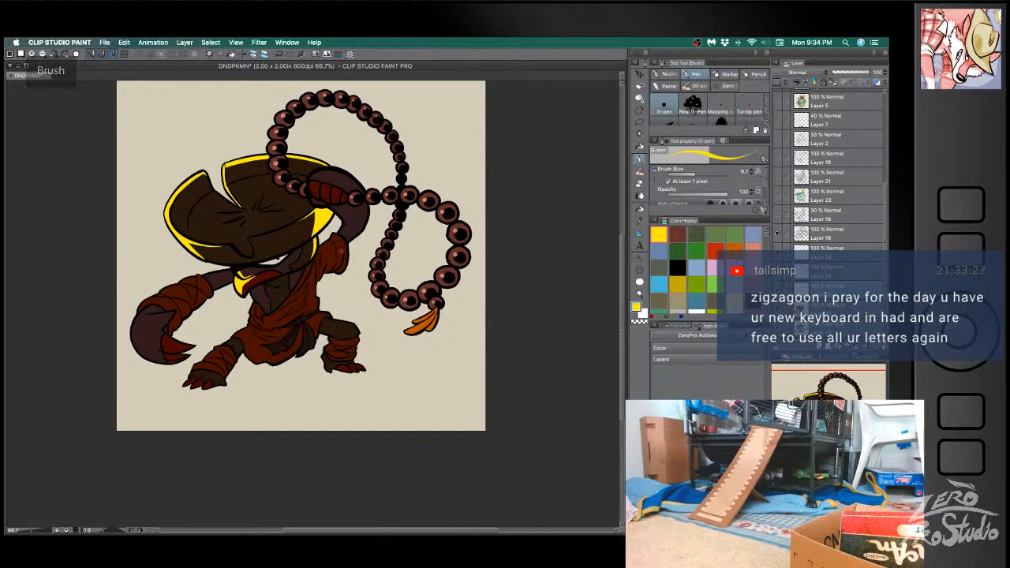
pyautogui.press('b')
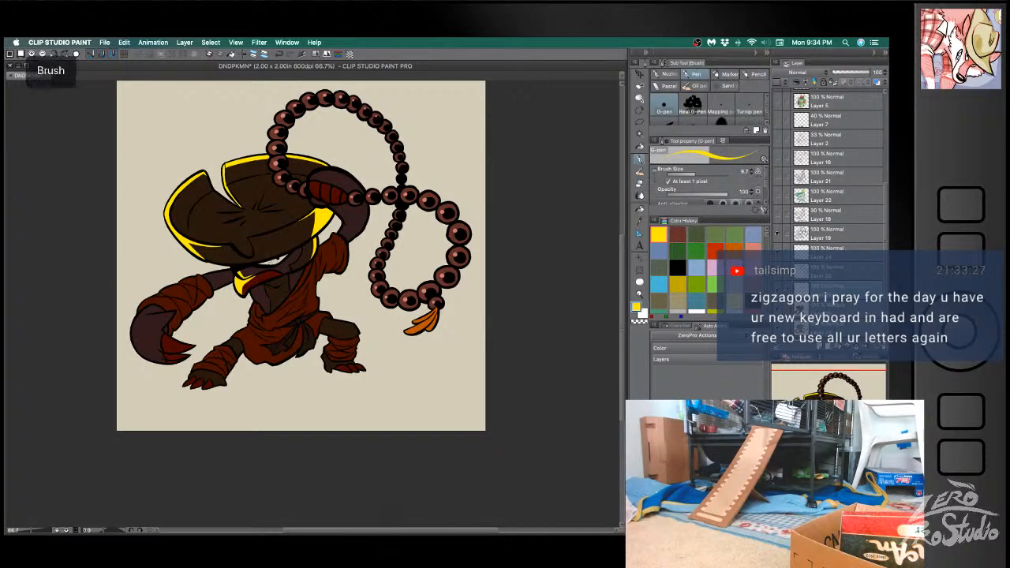
pyautogui.press('super+z')
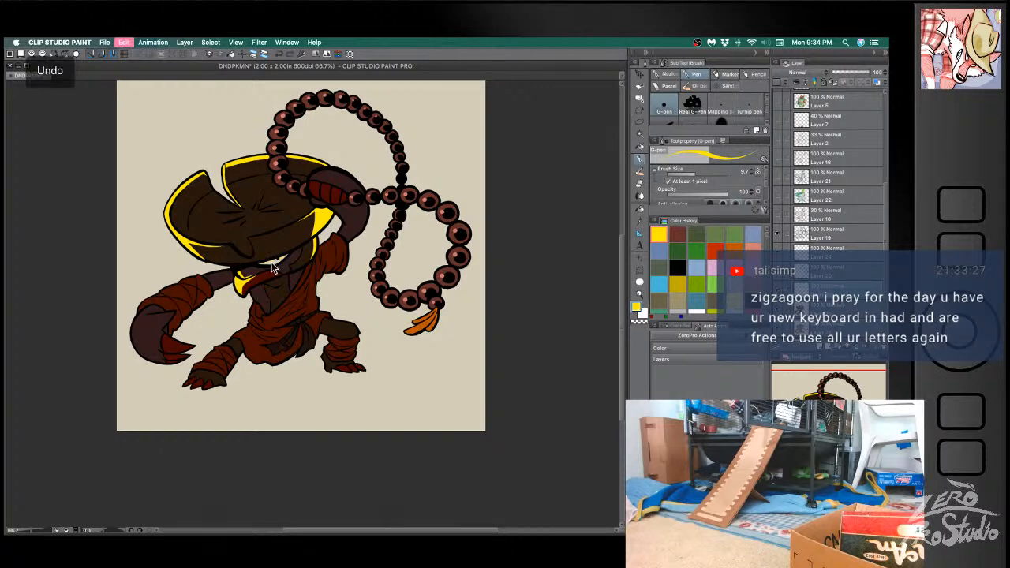
pyautogui.press('super+z')
pyautogui.press('super+z')
# - Fill the eye beneath the hat brim with white
pyautogui.click(642, 313)
pyautogui.press('g')
pyautogui.click(278, 257)
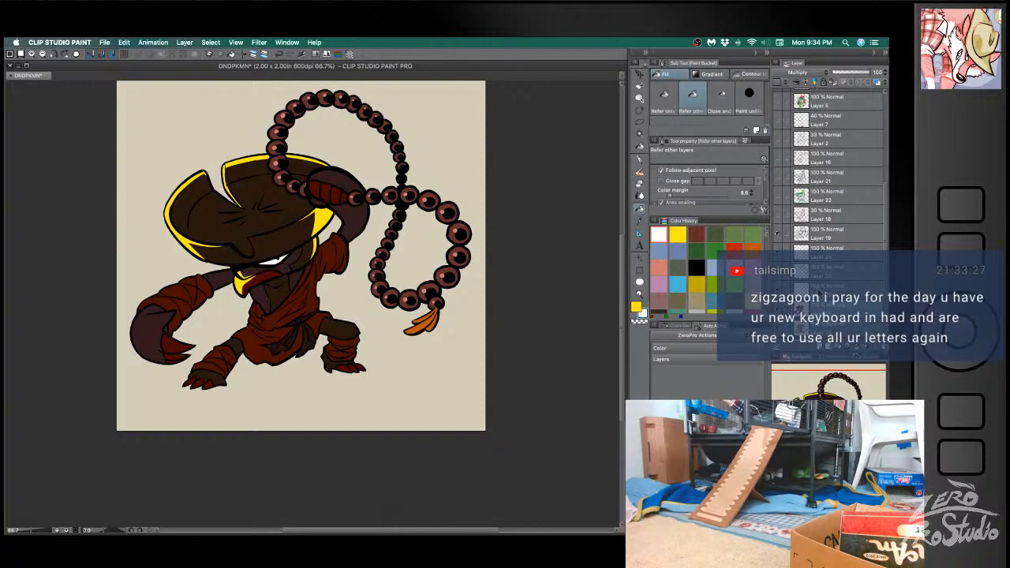
# - Switch back to yellow and draw a G-pen rim light along the lowered arm's bare upper section beside the hat
pyautogui.click(677, 234)
pyautogui.press('b')
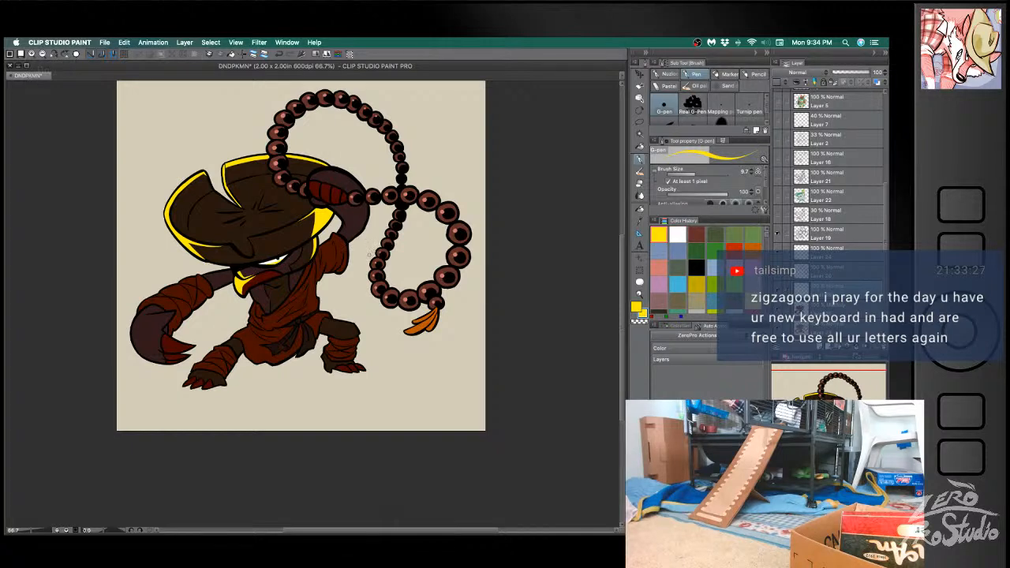
pyautogui.hotkey('ctrl', 'z')
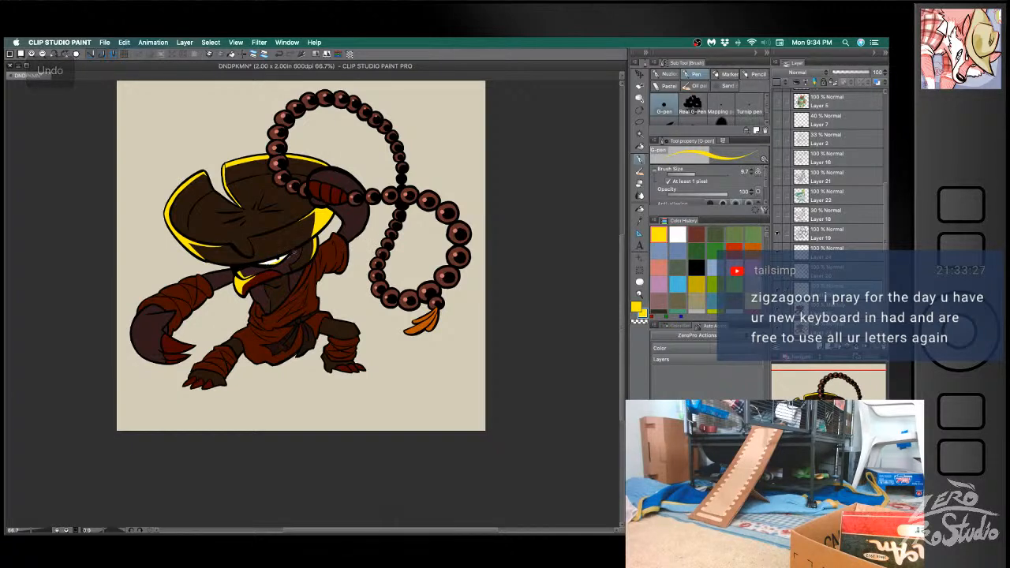
pyautogui.hotkey('ctrl', 'z')
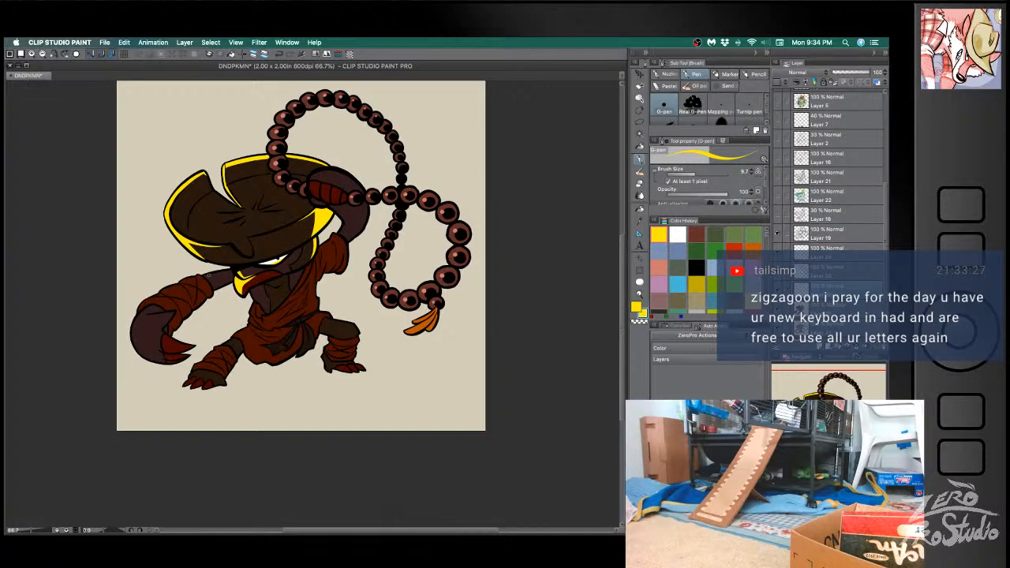
pyautogui.press('e')
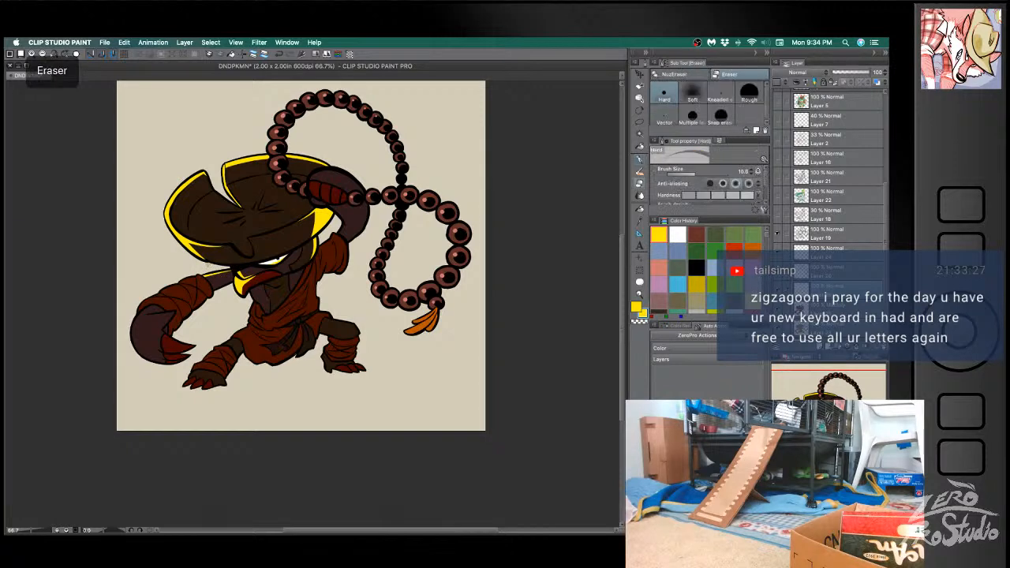
pyautogui.press('b')
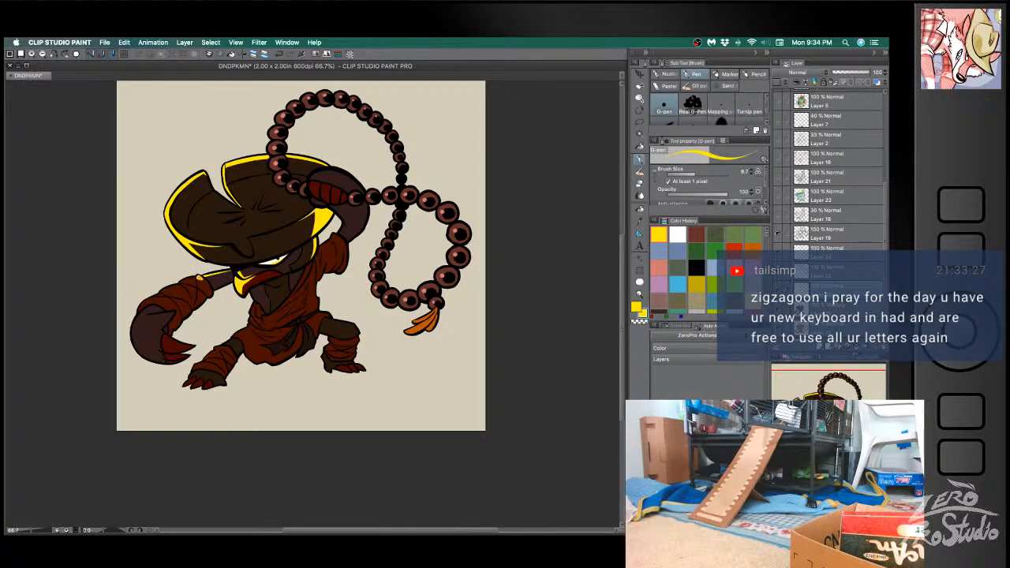
# - Paint yellow highlights on the top edges of the lowered arm's cloth wraps, starting from the upper arm
pyautogui.moveTo(198, 278); pyautogui.dragTo(180, 280)
pyautogui.moveTo(179, 288); pyautogui.dragTo(169, 289)
pyautogui.hotkey('ctrl', 'z')
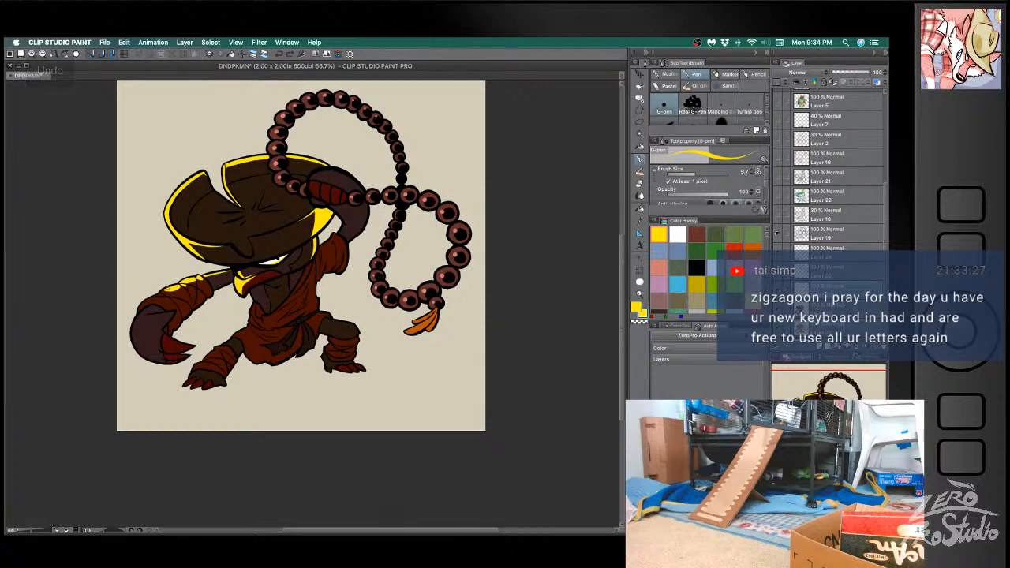
pyautogui.moveTo(175, 288); pyautogui.dragTo(167, 290)
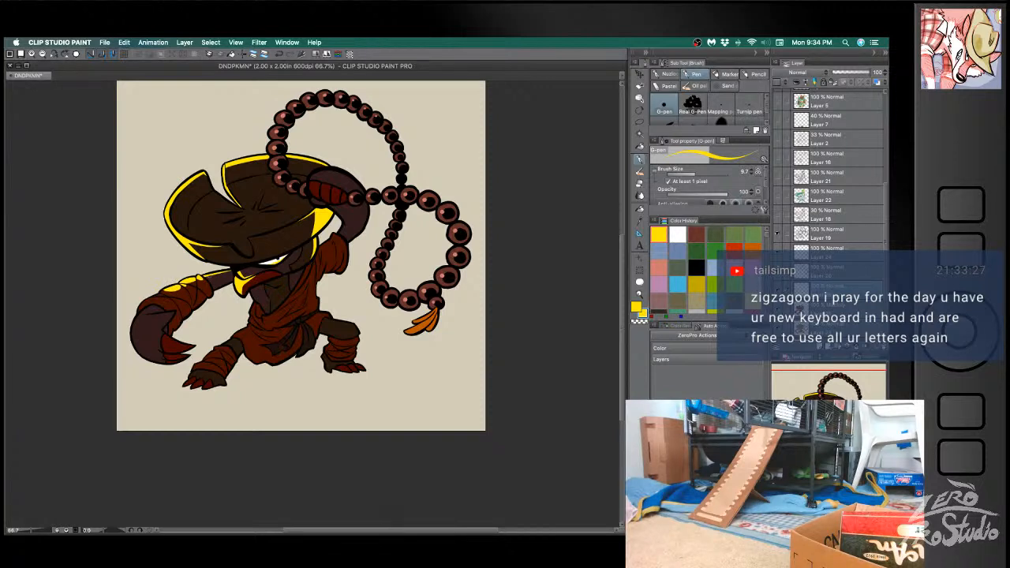
pyautogui.press('e')
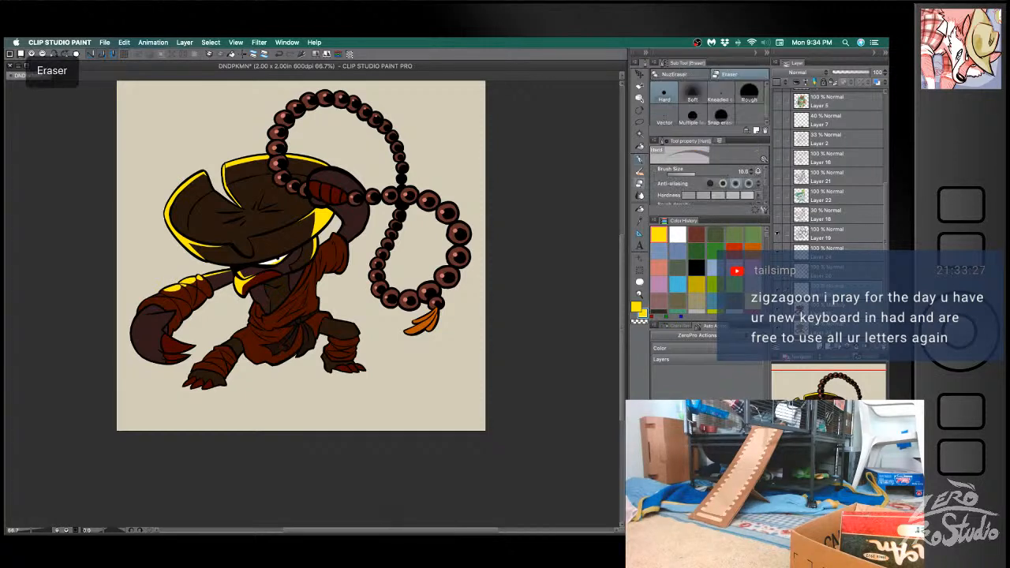
pyautogui.hotkey('ctrl', 'z')
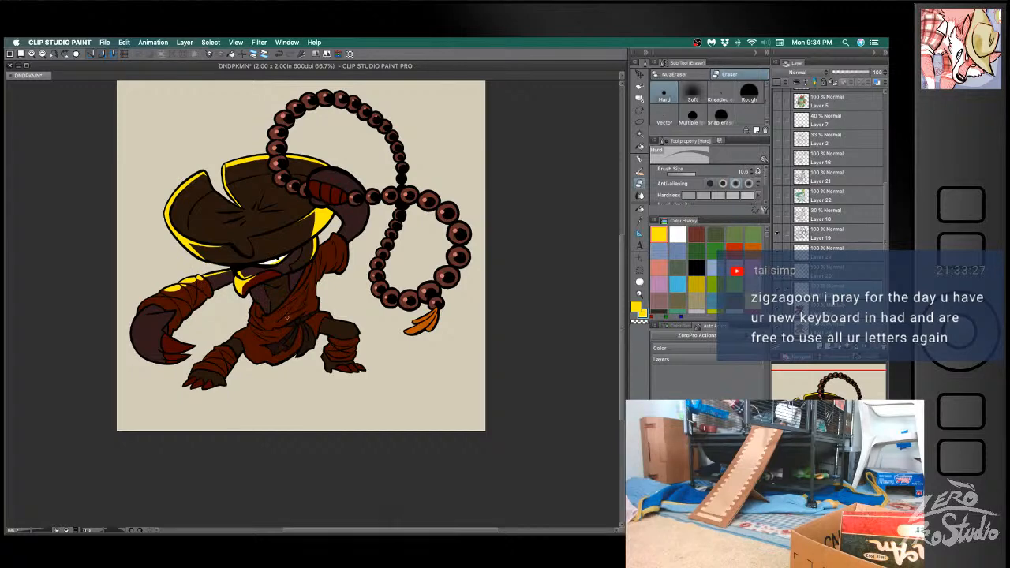
# - Extend the yellow highlights along the lowered arm's wraps down to the wrist
pyautogui.press('super+alt+i')
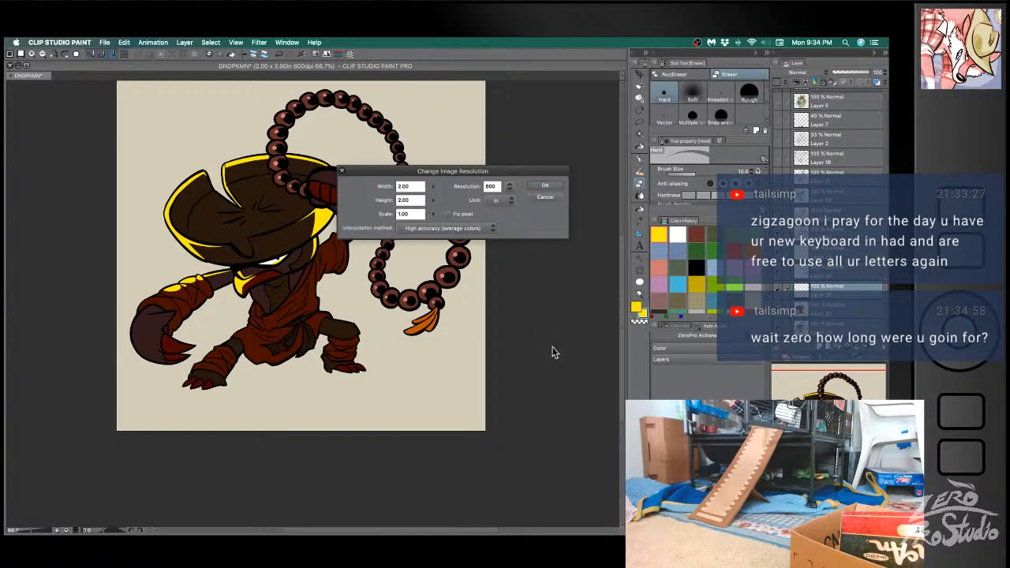
pyautogui.click(544, 197)
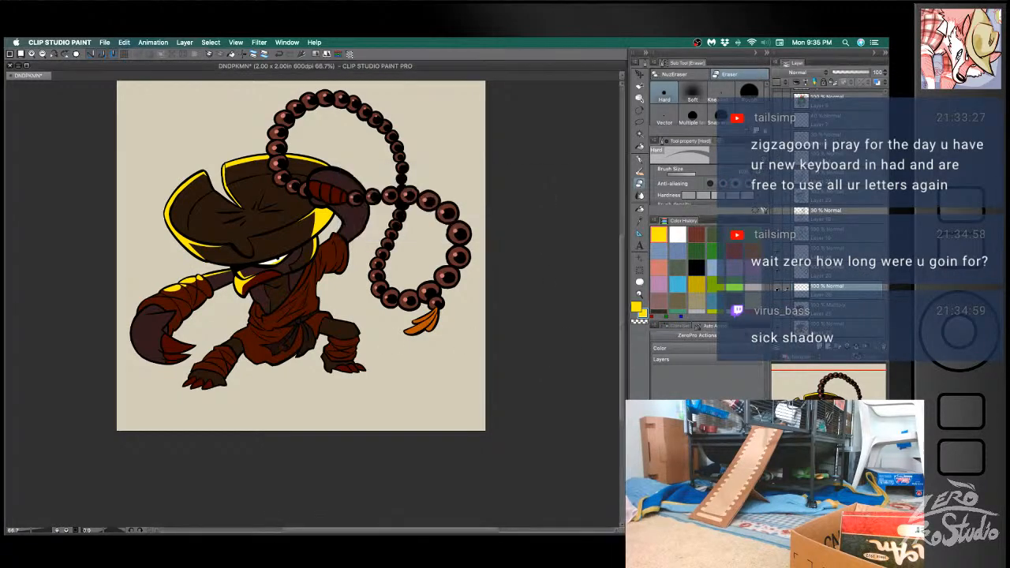
pyautogui.press('b')
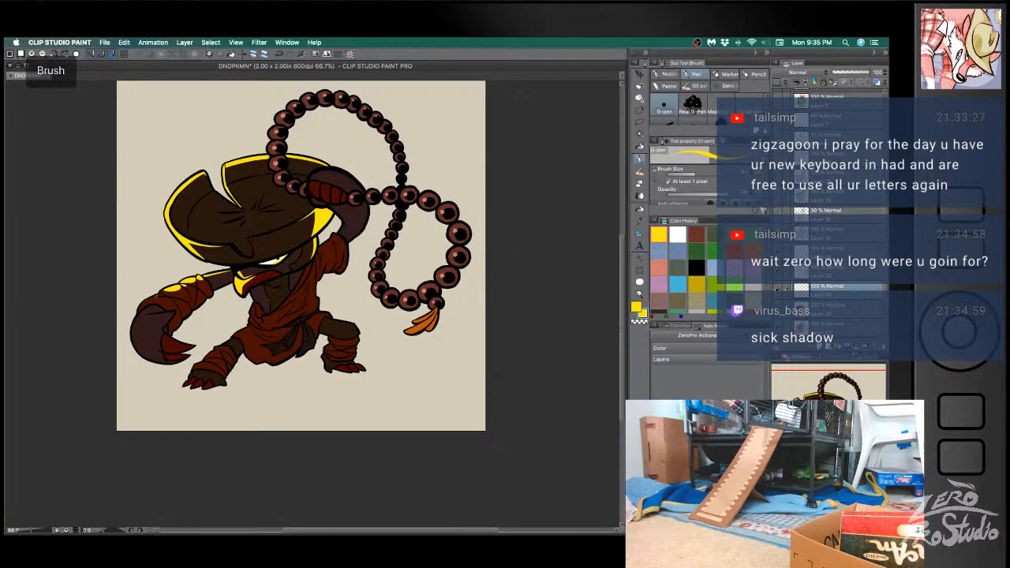
pyautogui.moveTo(148, 300)
pyautogui.mouseDown()
pyautogui.moveTo(161, 299)
pyautogui.moveTo(143, 301)
pyautogui.mouseUp()
pyautogui.press('super+z')
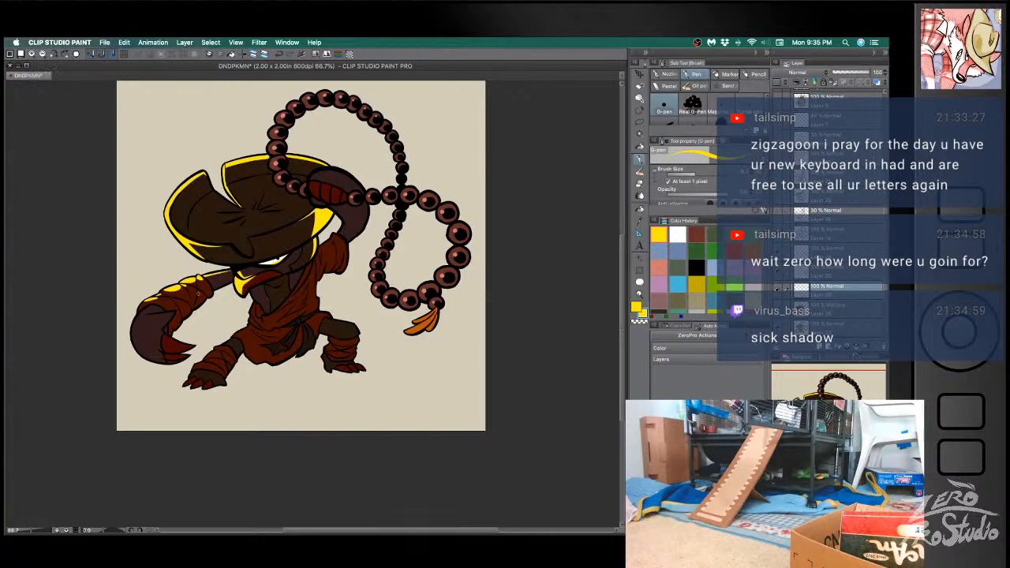
pyautogui.moveTo(216, 292); pyautogui.dragTo(209, 296)
pyautogui.press('super+z')
pyautogui.press('super+z')
# - Outline the yellow highlight shape across the lowered clawed hand and its claws
pyautogui.moveTo(148, 314)
pyautogui.mouseDown()
pyautogui.moveTo(175, 311)
pyautogui.moveTo(148, 326)
pyautogui.moveTo(169, 336)
pyautogui.mouseUp()
pyautogui.press('super+z')
pyautogui.press('super+z')
pyautogui.press('super+z')
pyautogui.press('super+z')
pyautogui.press('e')
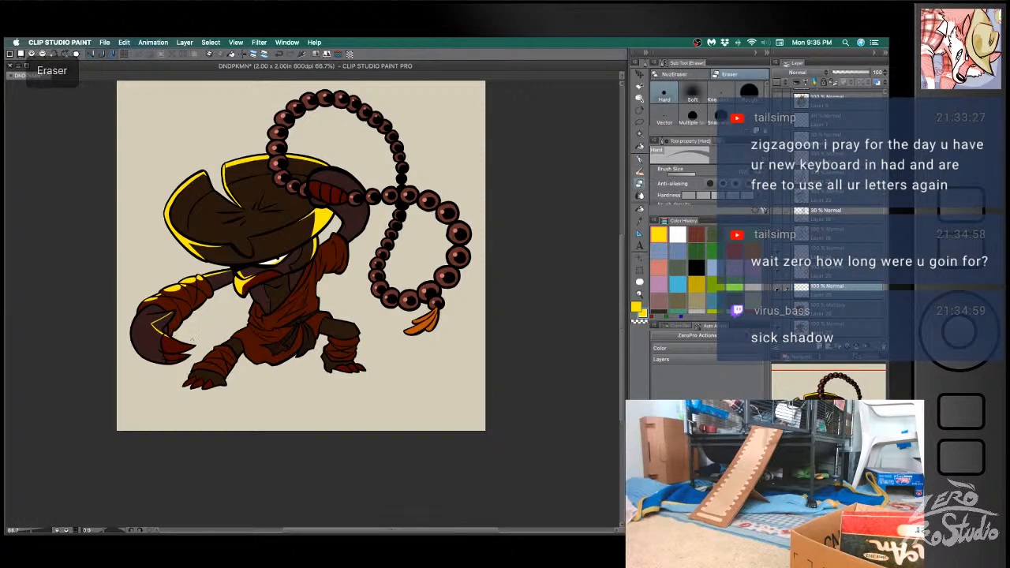
pyautogui.press('b')
pyautogui.moveTo(137, 328)
pyautogui.mouseDown()
pyautogui.moveTo(193, 345)
pyautogui.moveTo(140, 329)
pyautogui.moveTo(146, 335)
pyautogui.mouseUp()
pyautogui.press('super+z')
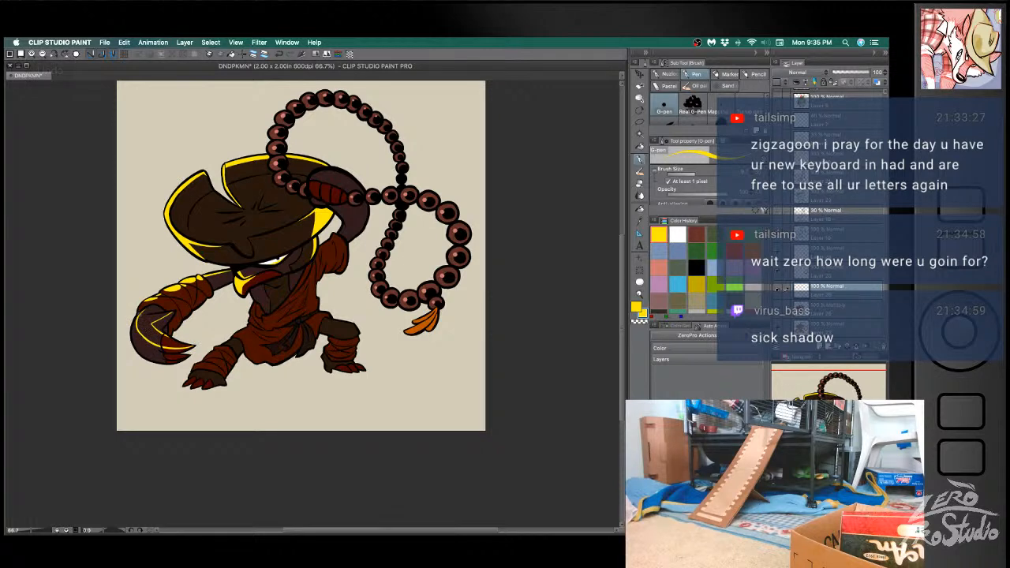
pyautogui.press('super+z')
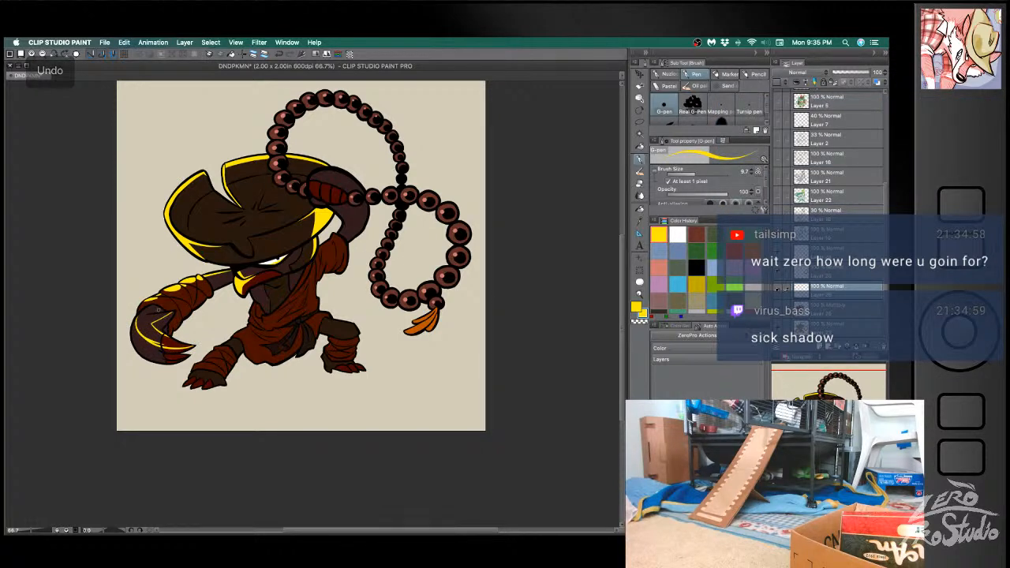
# - Fill the outlined highlight area on the lowered clawed hand with yellow
pyautogui.press('g')
pyautogui.click(151, 318)
pyautogui.press('super+z')
pyautogui.click(150, 315)
pyautogui.press('super+z')
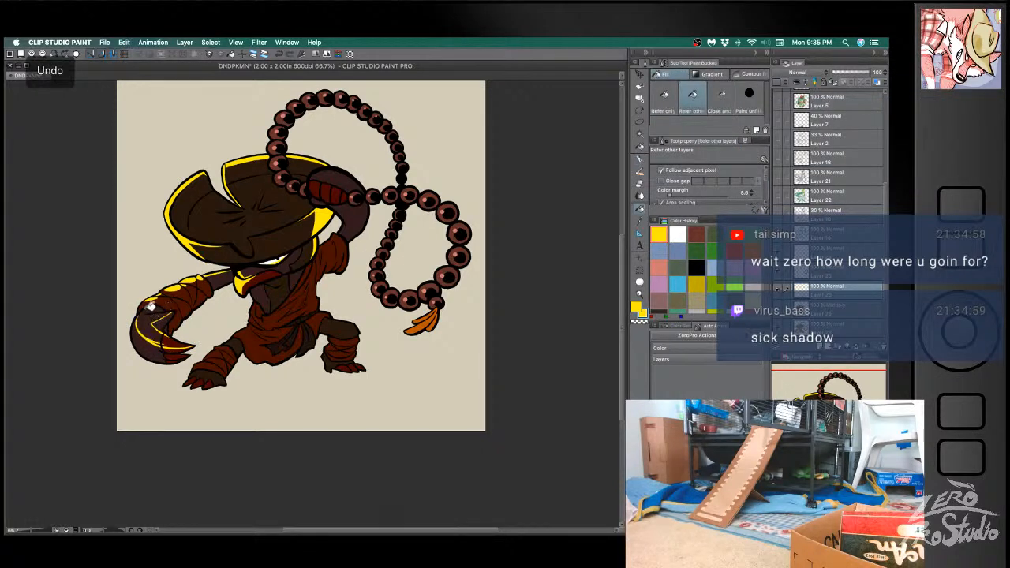
pyautogui.press('b')
pyautogui.press('g')
pyautogui.click(152, 315)
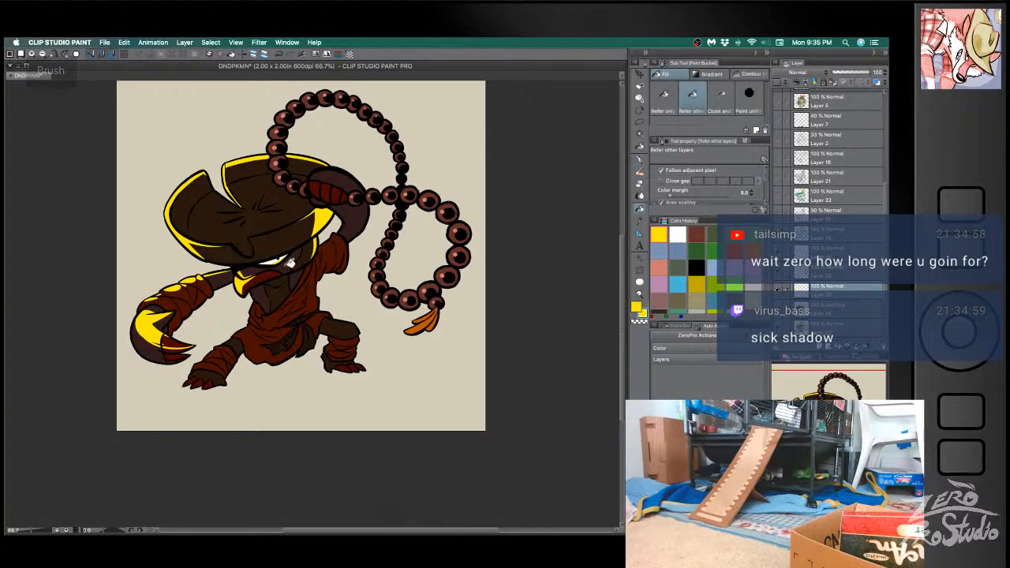
# - Draw a thin yellow rim light along the outer edge of the lowered clawed hand
pyautogui.press('b')
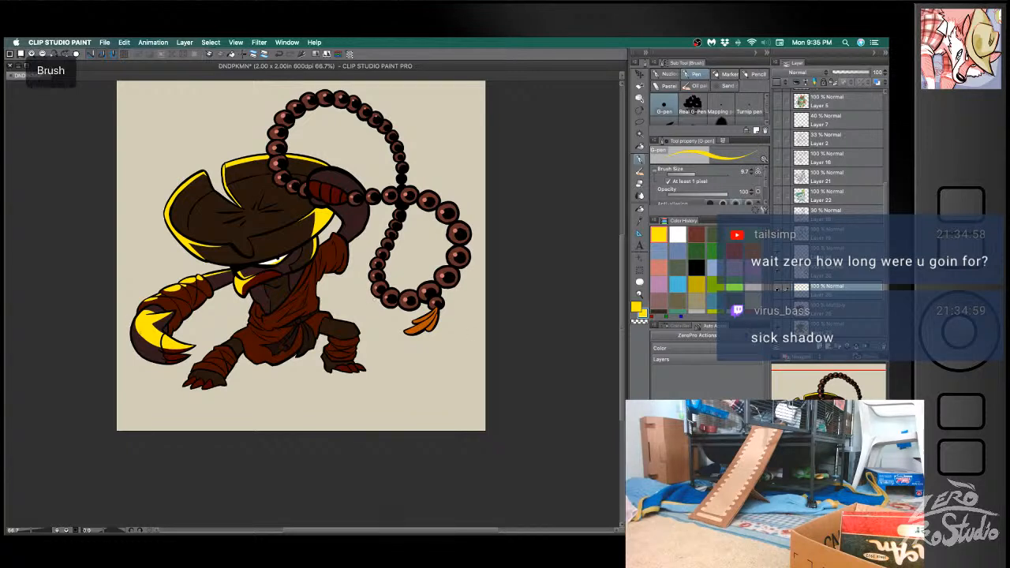
pyautogui.press('super+z')
pyautogui.moveTo(139, 355); pyautogui.dragTo(138, 320)
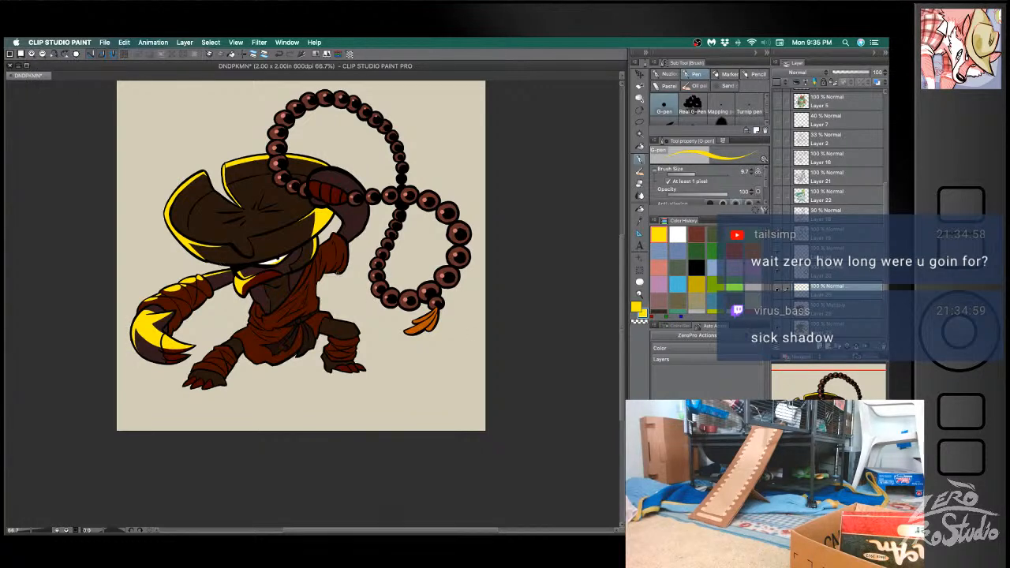
# - Draw yellow rim light on the front foot's claws and up the wrapped leg to the robe, cleaning up stray strokes
pyautogui.press('b')
pyautogui.moveTo(184, 385); pyautogui.dragTo(195, 376)
pyautogui.press('super+z')
pyautogui.moveTo(188, 378); pyautogui.dragTo(238, 336)
pyautogui.moveTo(238, 338)
pyautogui.mouseDown()
pyautogui.moveTo(251, 330)
pyautogui.moveTo(248, 318)
pyautogui.moveTo(232, 339)
pyautogui.moveTo(252, 332)
pyautogui.mouseUp()
pyautogui.press('super+z')
pyautogui.press('e')
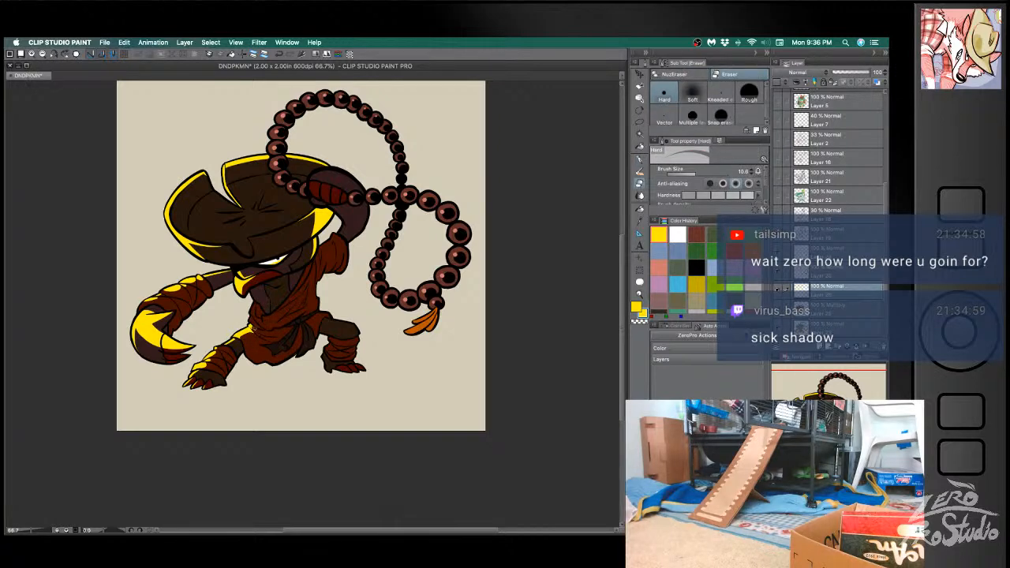
pyautogui.press('b')
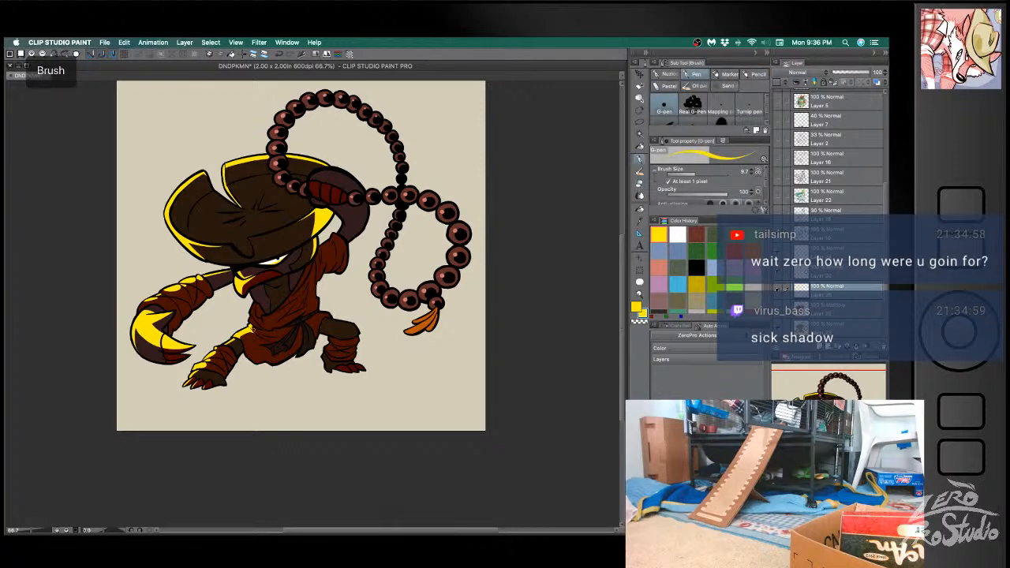
pyautogui.hotkey('ctrl', 'z')
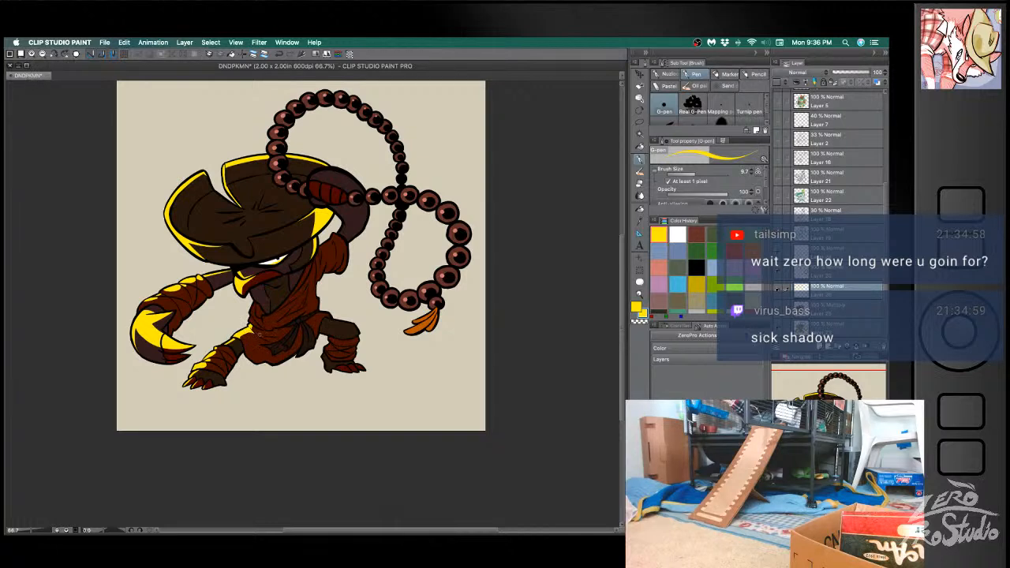
pyautogui.press('e')
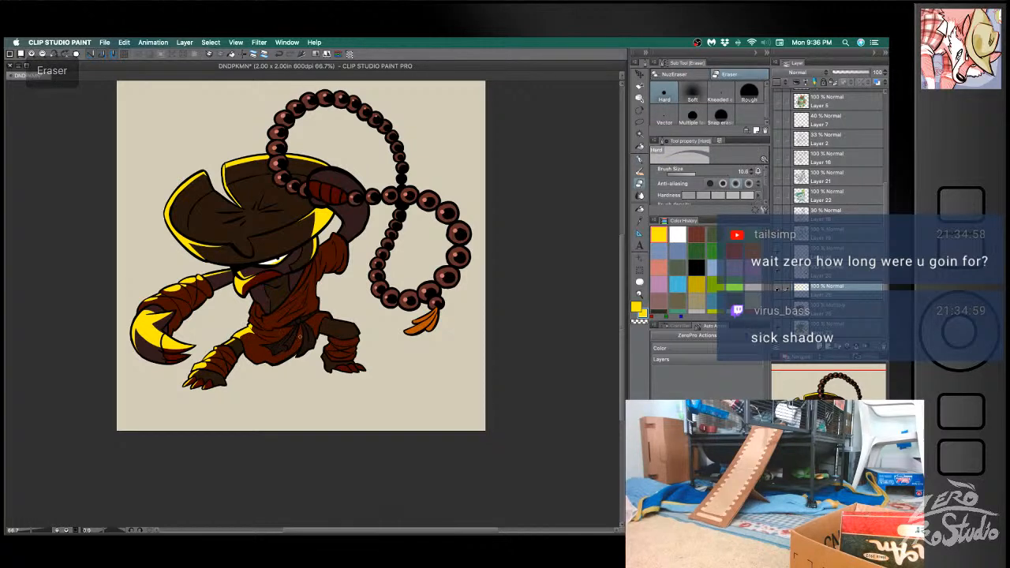
pyautogui.press('b')
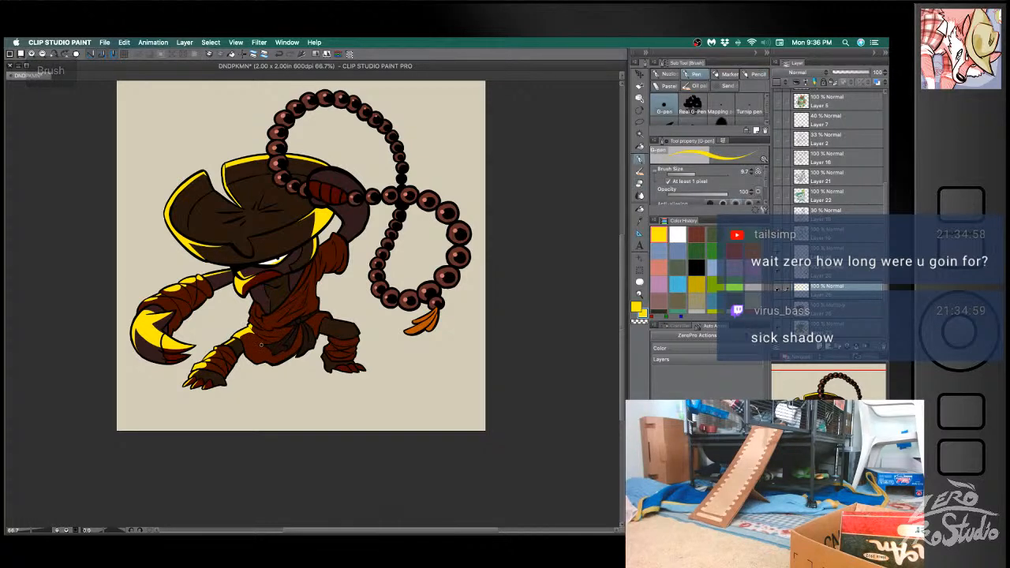
# - Add yellow highlights to the robe folds below the waist sash and trim them with the eraser
pyautogui.press('super+z')
pyautogui.press('super+z')
pyautogui.moveTo(264, 347); pyautogui.dragTo(274, 341)
pyautogui.press('e')
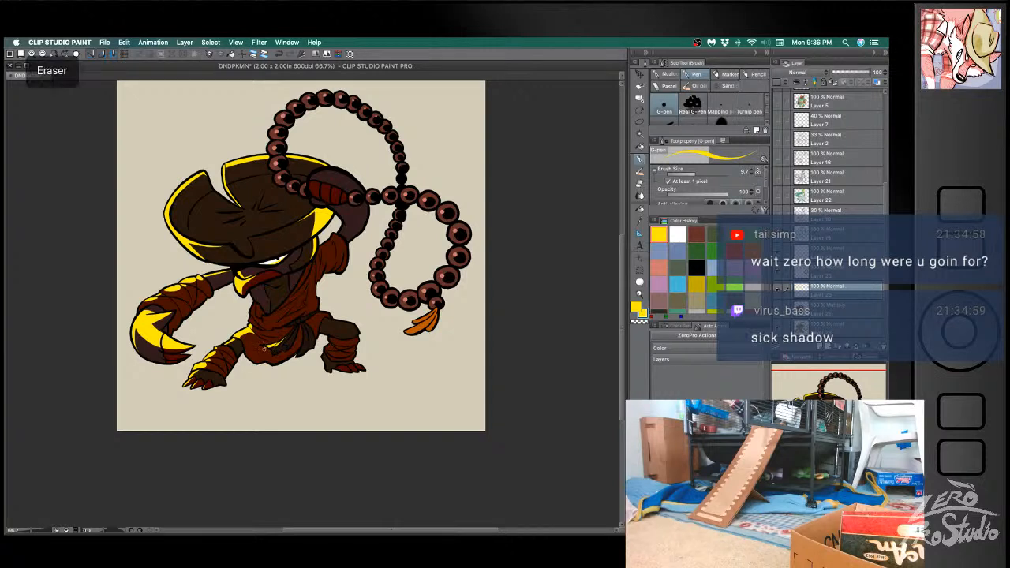
pyautogui.press('b')
pyautogui.press('super+z')
pyautogui.moveTo(288, 343); pyautogui.dragTo(295, 335)
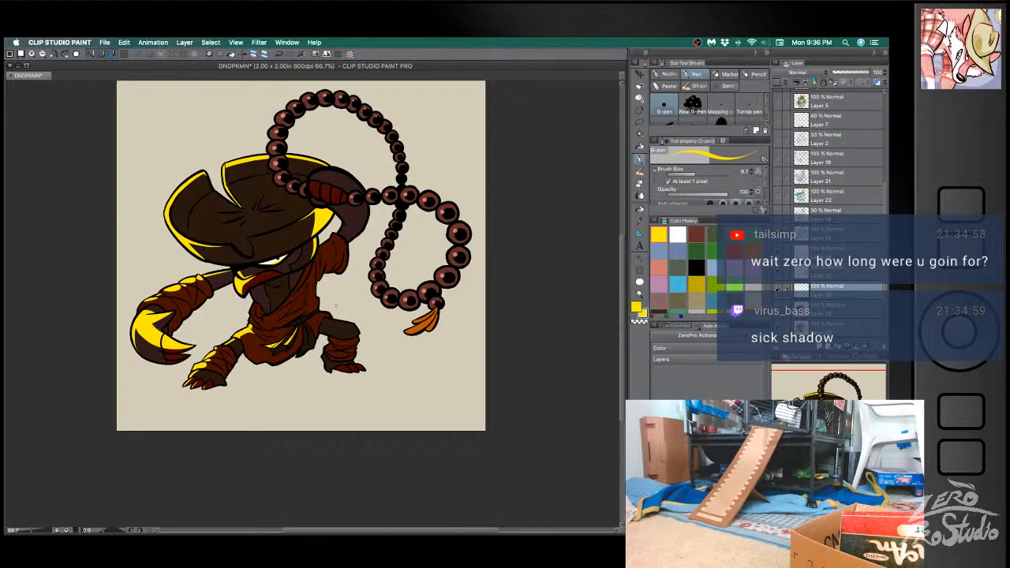
pyautogui.press('e')
pyautogui.moveTo(295, 329); pyautogui.dragTo(290, 341)
pyautogui.press('b')
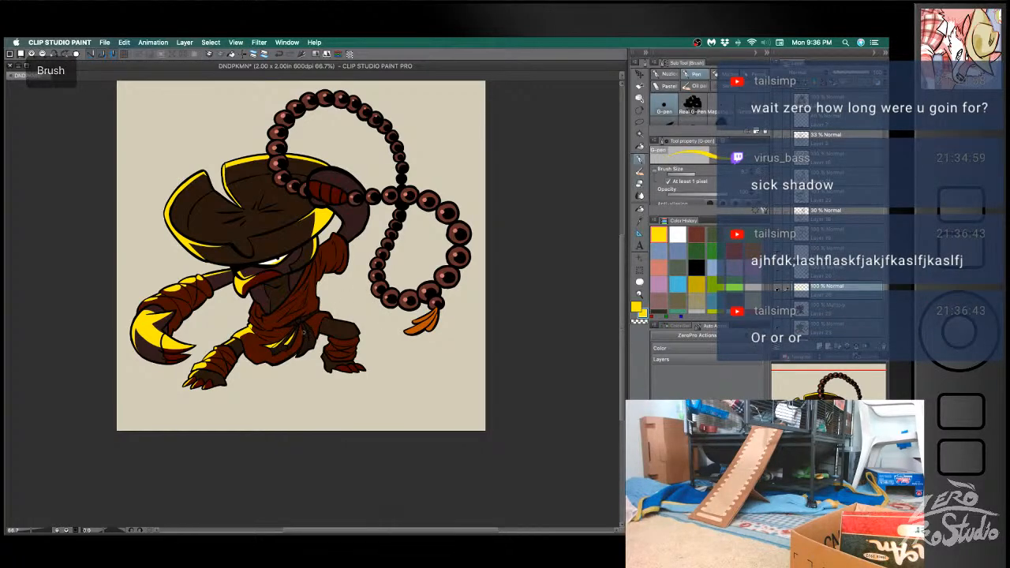
# - Rework the small yellow highlight on the robe fold below the waist sash, undoing unwanted strokes
pyautogui.press('super+z')
pyautogui.moveTo(306, 330); pyautogui.dragTo(305, 342)
pyautogui.press('super+z')
pyautogui.press('e')
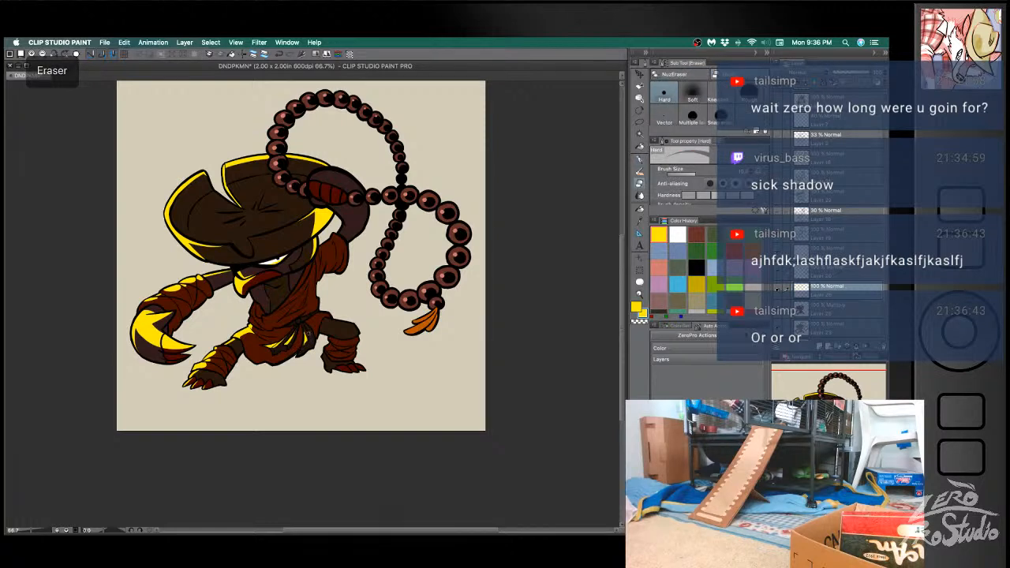
pyautogui.press('super+z')
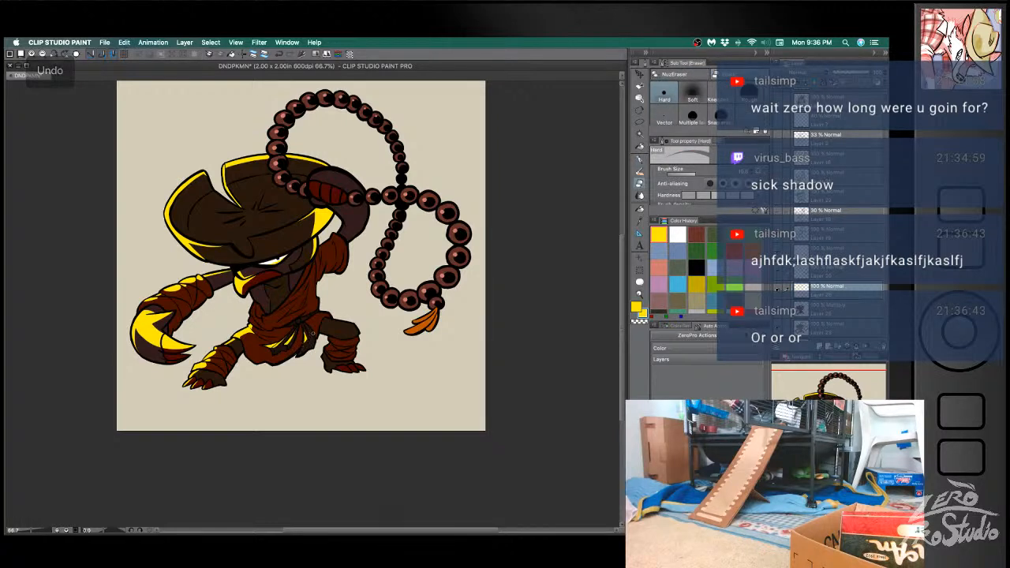
pyautogui.press('b')
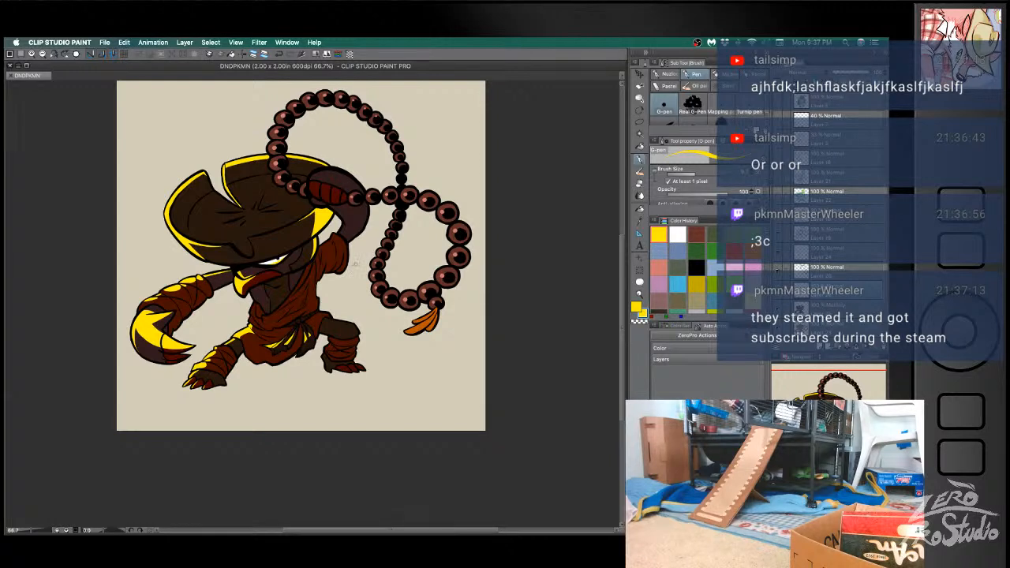
# - Outline the highlight area on the raised fist and fill the back of the hand and fingers with yellow
pyautogui.press('b')
pyautogui.hotkey('ctrl', 'z')
pyautogui.moveTo(359, 186)
pyautogui.mouseDown()
pyautogui.moveTo(340, 183)
pyautogui.moveTo(334, 201)
pyautogui.moveTo(338, 194)
pyautogui.moveTo(312, 195)
pyautogui.mouseUp()
pyautogui.press('super+z')
pyautogui.press('super+z')
pyautogui.press('super+z')
pyautogui.press('super+z')
pyautogui.press('g')
pyautogui.click(337, 173)
pyautogui.click(319, 184)
pyautogui.click(341, 187)
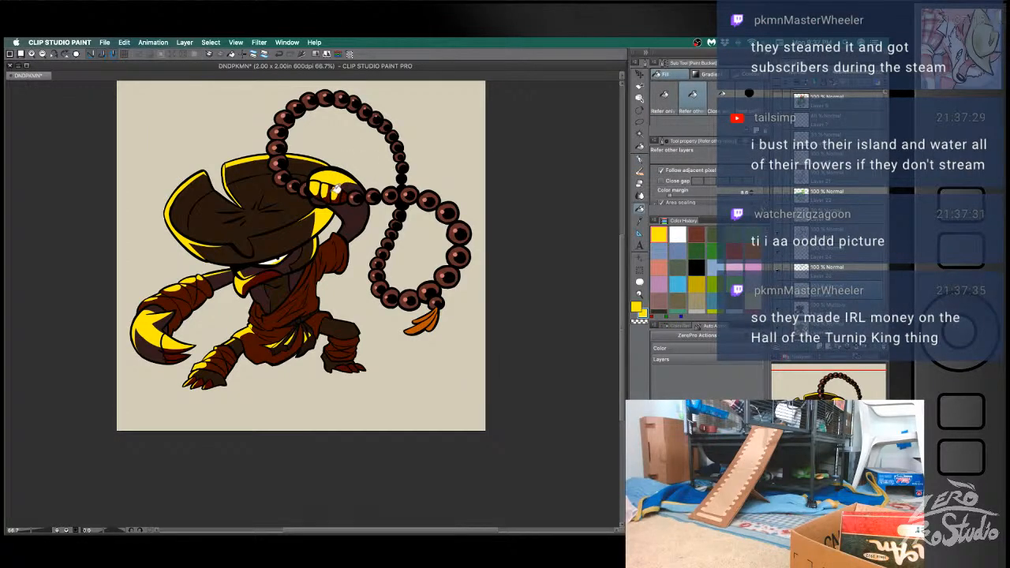
# - Draw a thin yellow rim light along the inner edge of the raised forearm, undoing stray strokes
pyautogui.press('b')
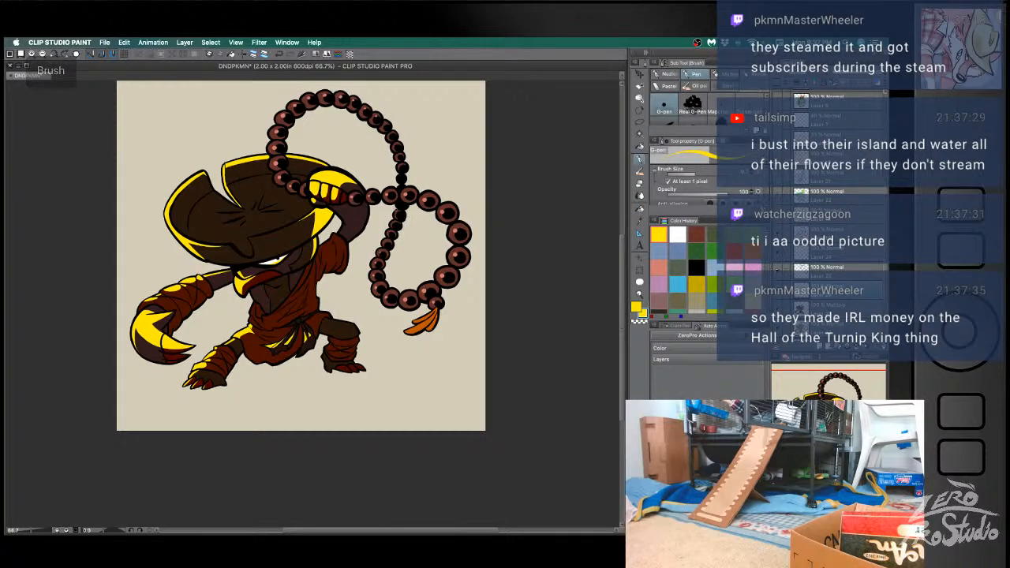
pyautogui.hotkey('ctrl', 'z')
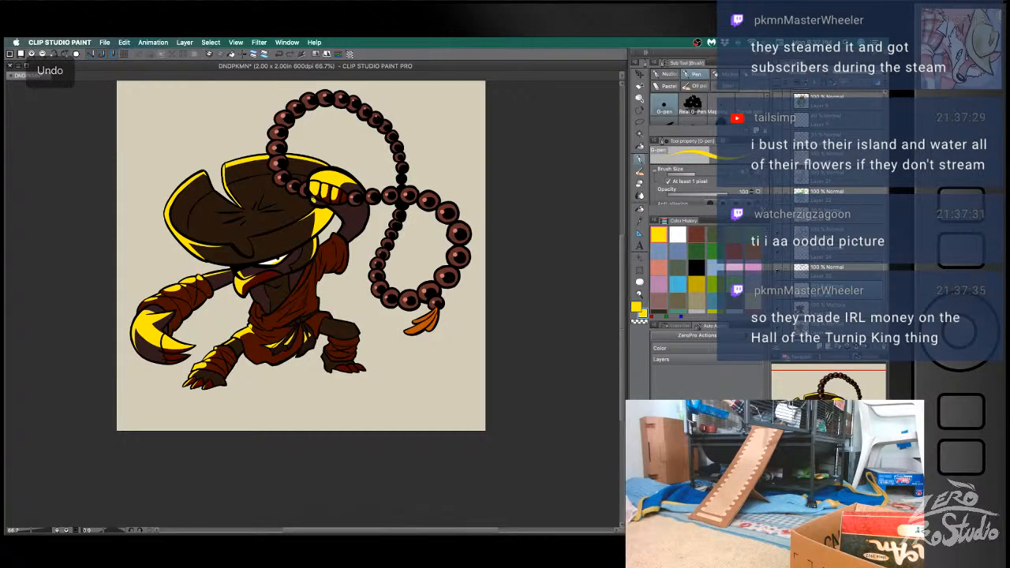
pyautogui.hotkey('ctrl', 'z')
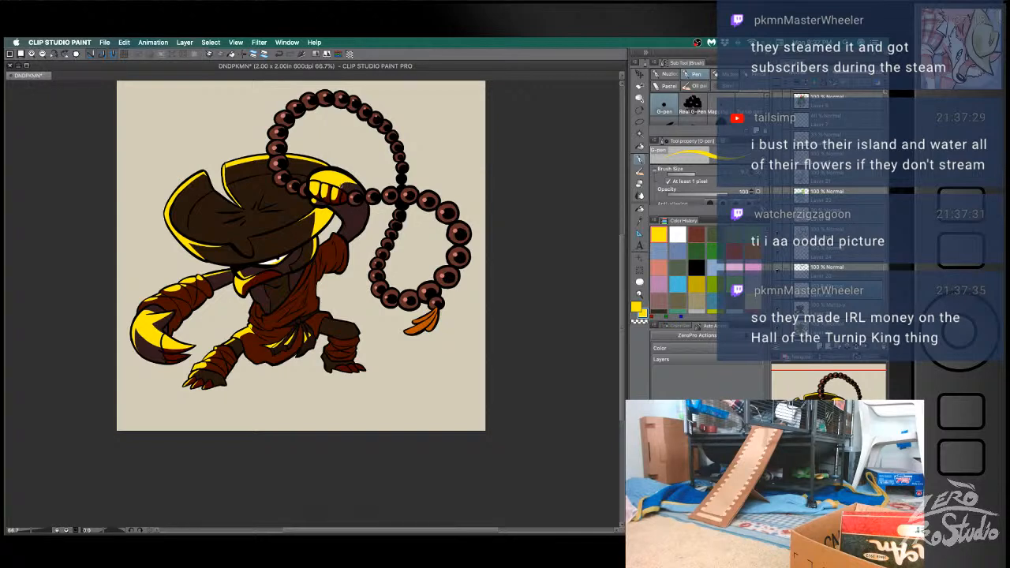
pyautogui.hotkey('ctrl', 'z')
pyautogui.hotkey('ctrl', 'z')
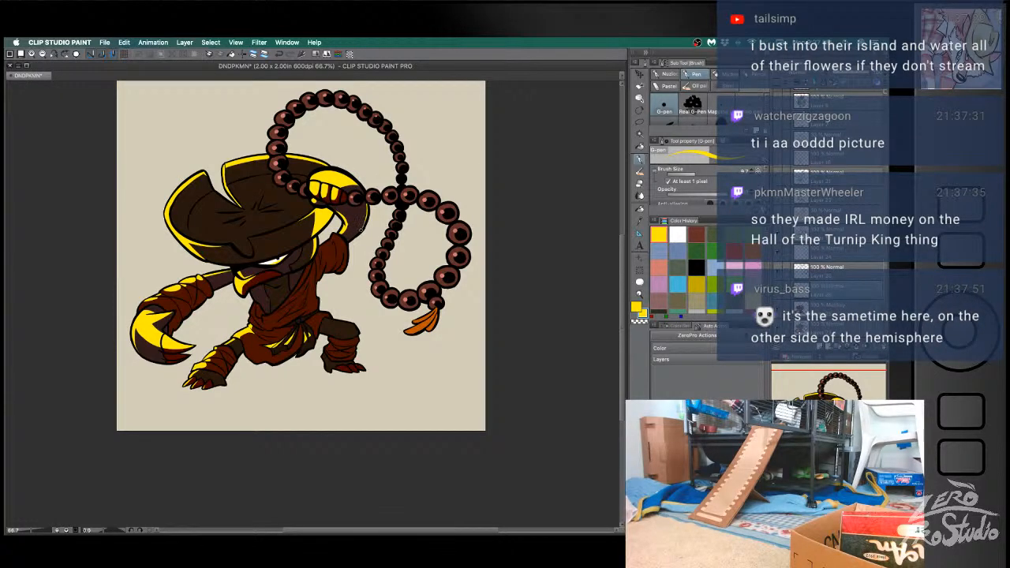
# - Try yellow strokes on the outer part of the raised forearm and undo them
pyautogui.hotkey('ctrl', 'z')
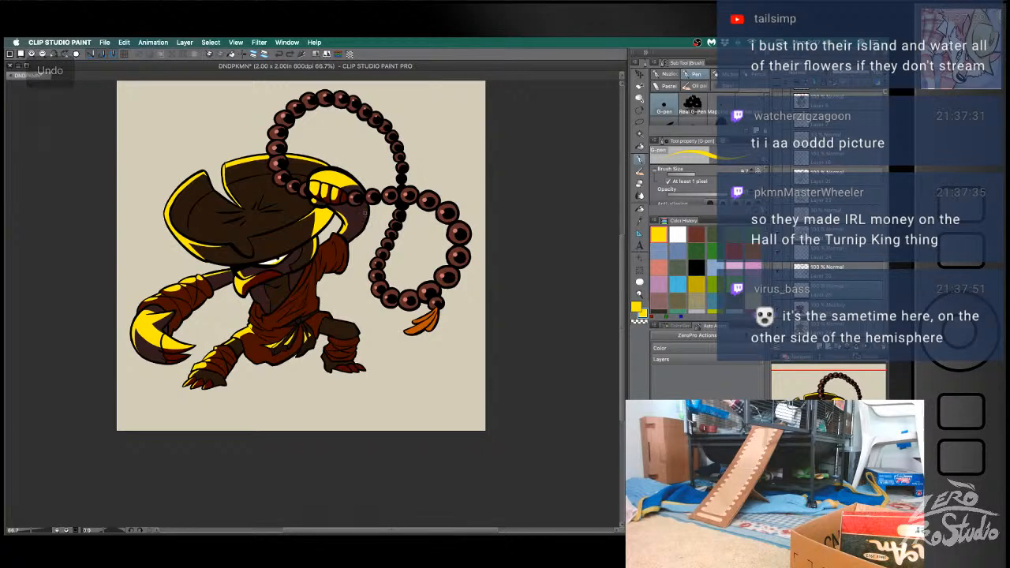
pyautogui.hotkey('ctrl', 'z')
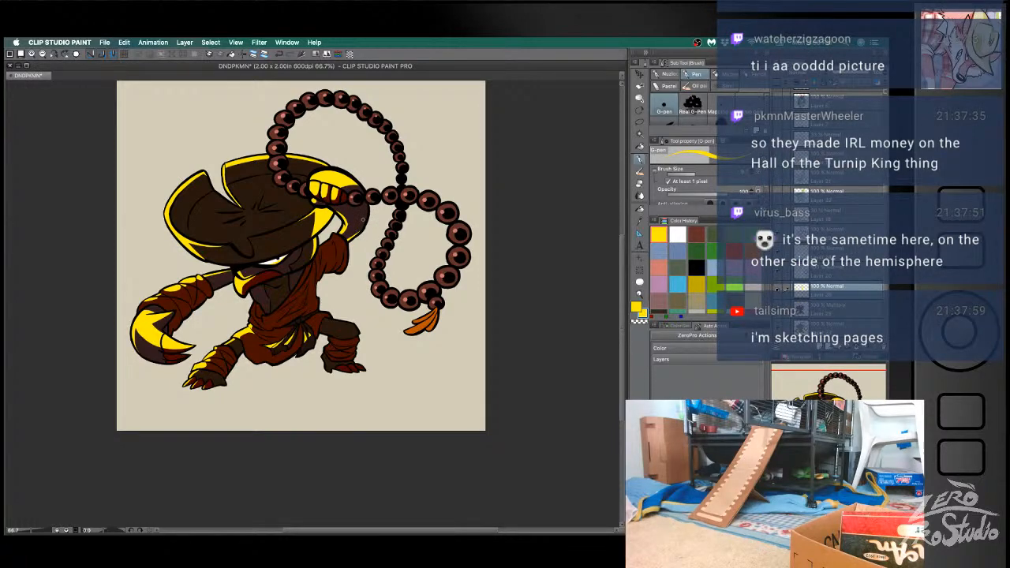
pyautogui.hotkey('ctrl', 'z')
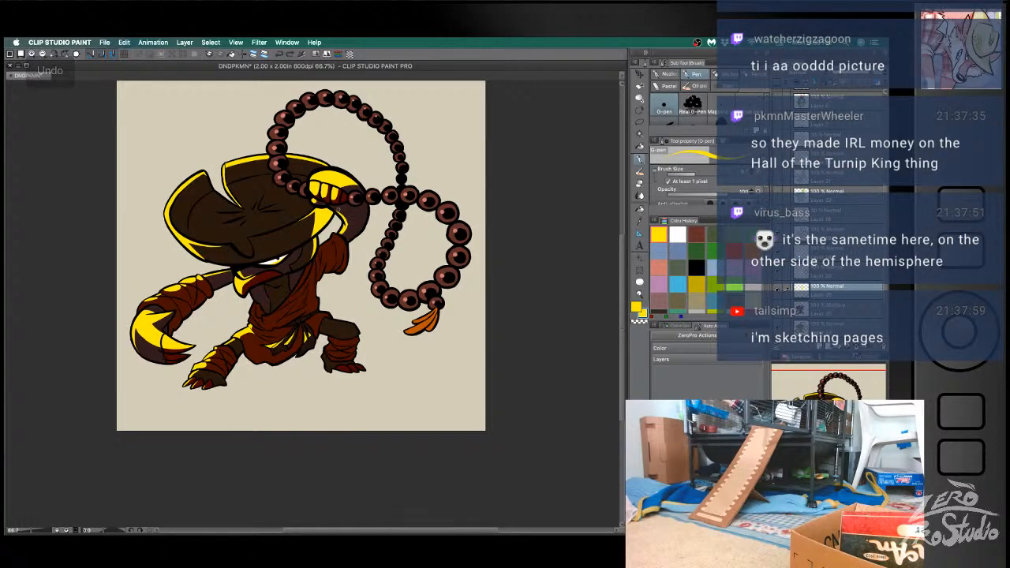
pyautogui.hotkey('ctrl', 'z')
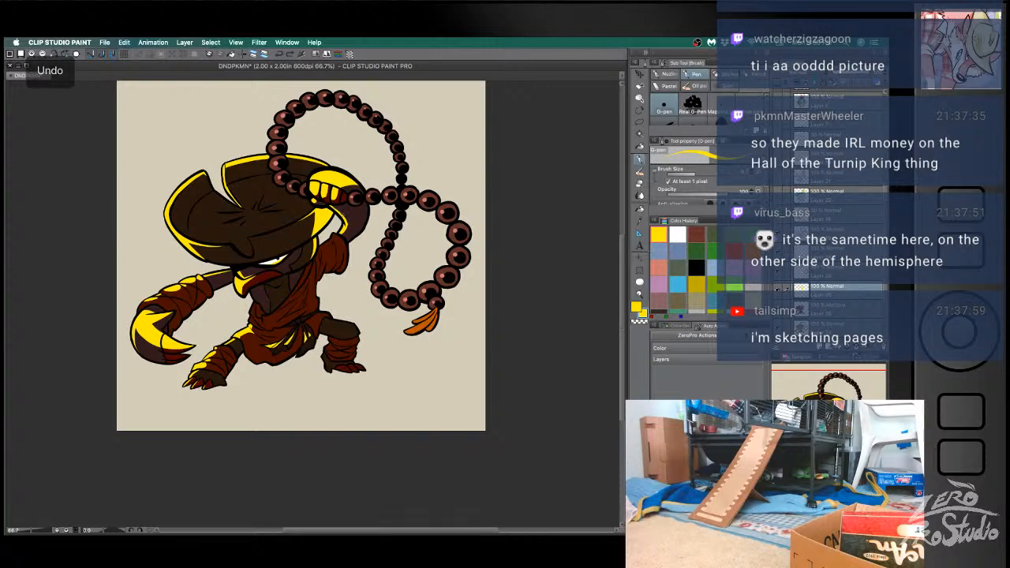
# - Paint yellow highlights on the robe folds at the shoulder of the raised arm
pyautogui.hotkey('ctrl', 'z')
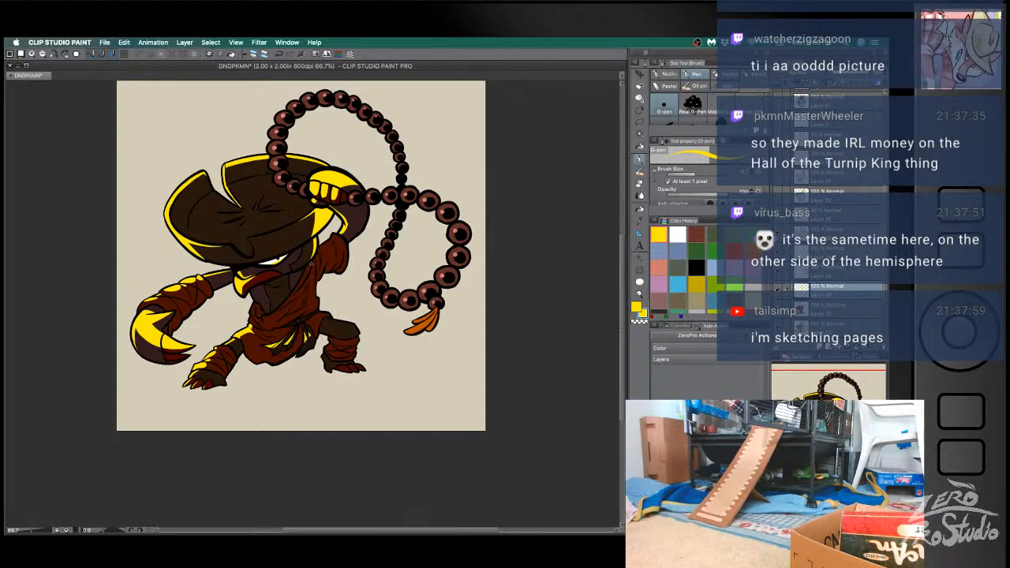
pyautogui.press('super+z')
pyautogui.press('super+z')
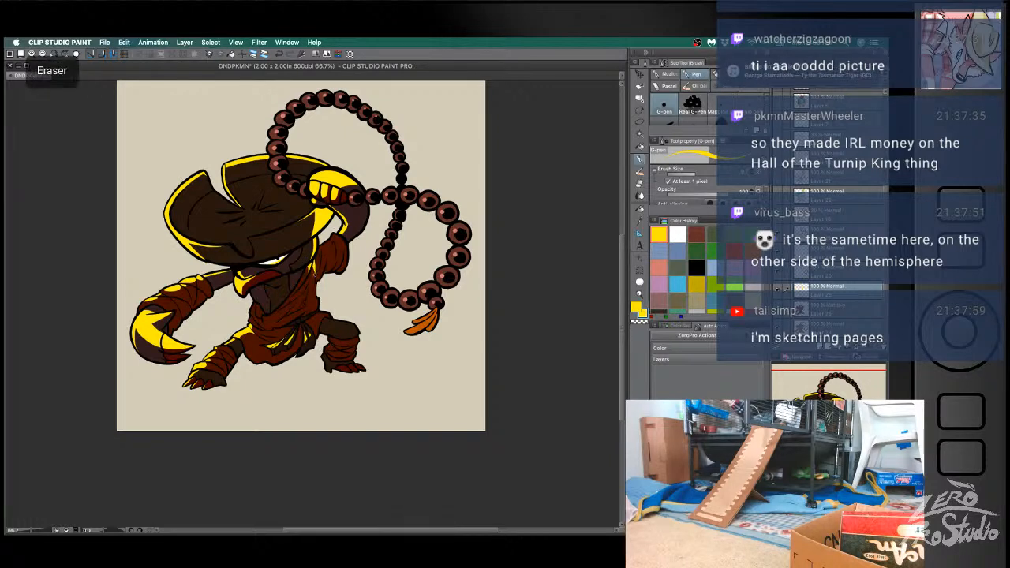
pyautogui.press('e')
pyautogui.press('b')
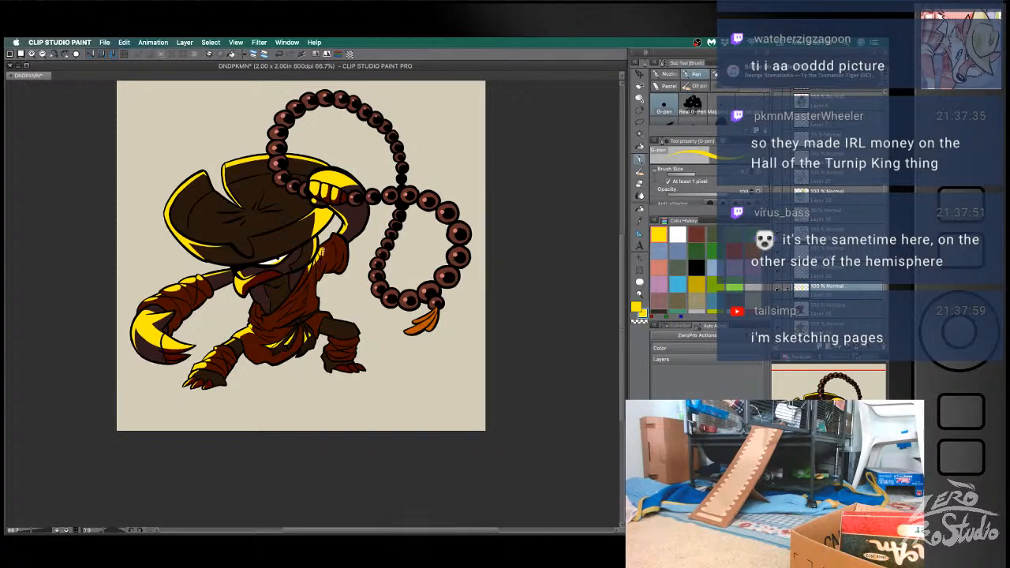
pyautogui.moveTo(324, 250)
pyautogui.mouseDown()
pyautogui.moveTo(337, 237)
pyautogui.moveTo(319, 250)
pyautogui.mouseUp()
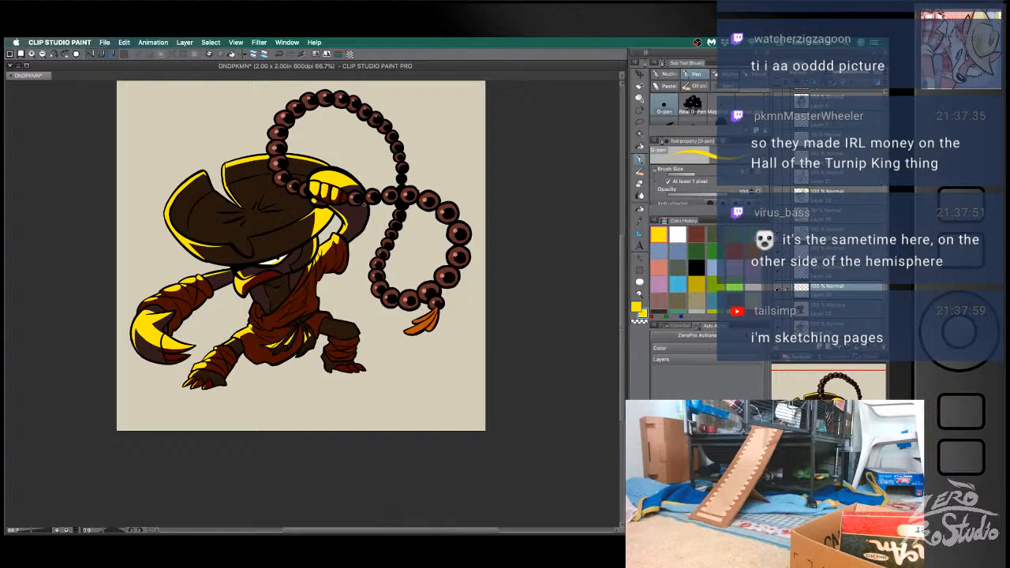
# - Refine the yellow highlights along the raised arm's sleeve and shoulder folds, alternately repainting and erasing their edges
pyautogui.press('e')
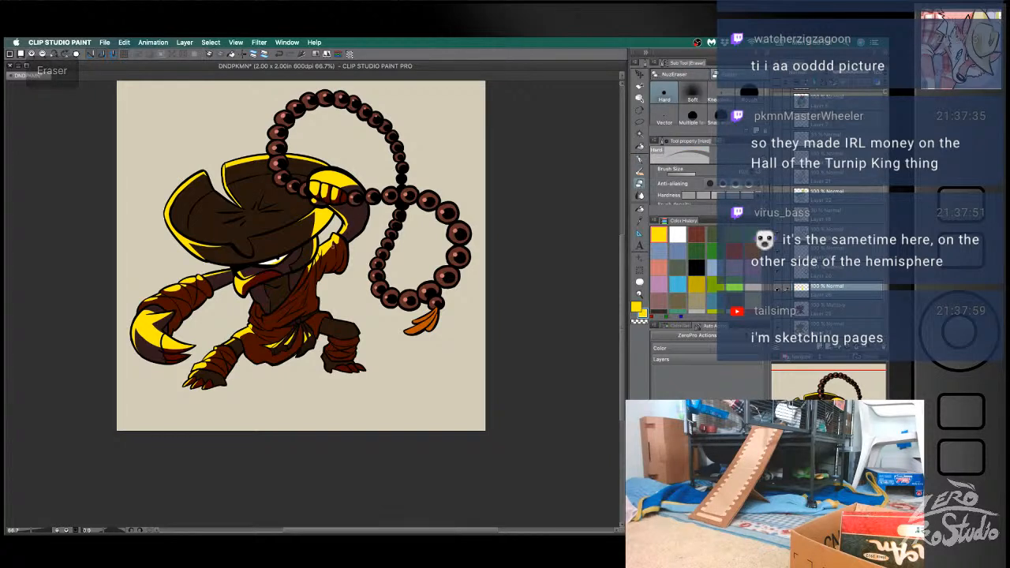
pyautogui.press('b')
pyautogui.press('e')
pyautogui.press('b')
pyautogui.press('super+z')
pyautogui.press('e')
pyautogui.press('b')
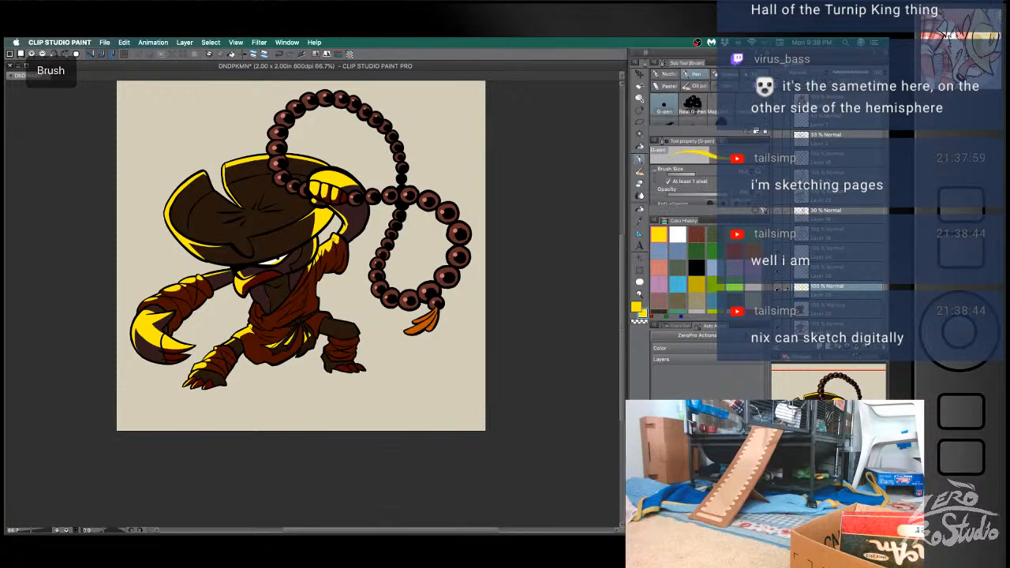
pyautogui.press('super+z')
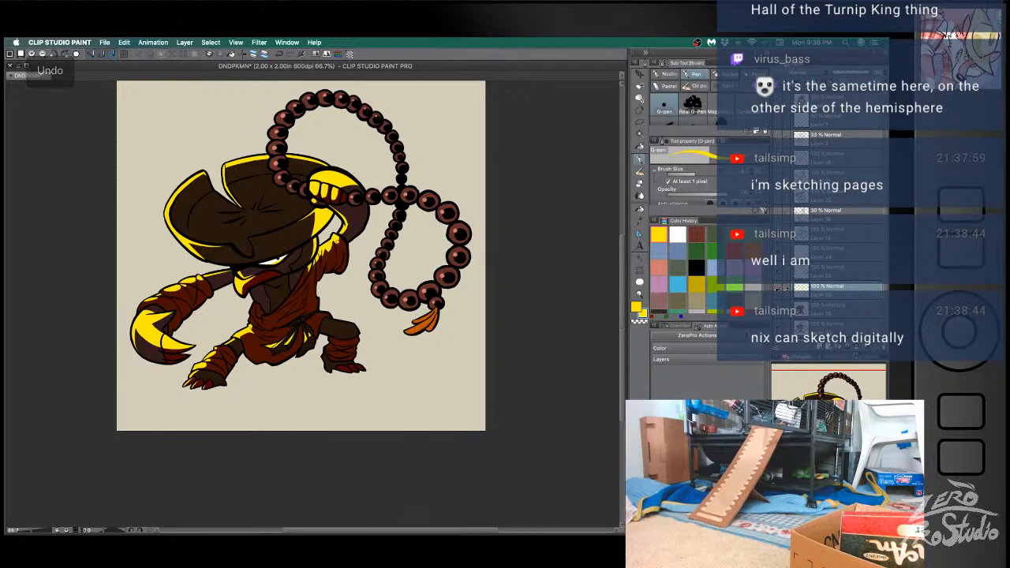
pyautogui.press('e')
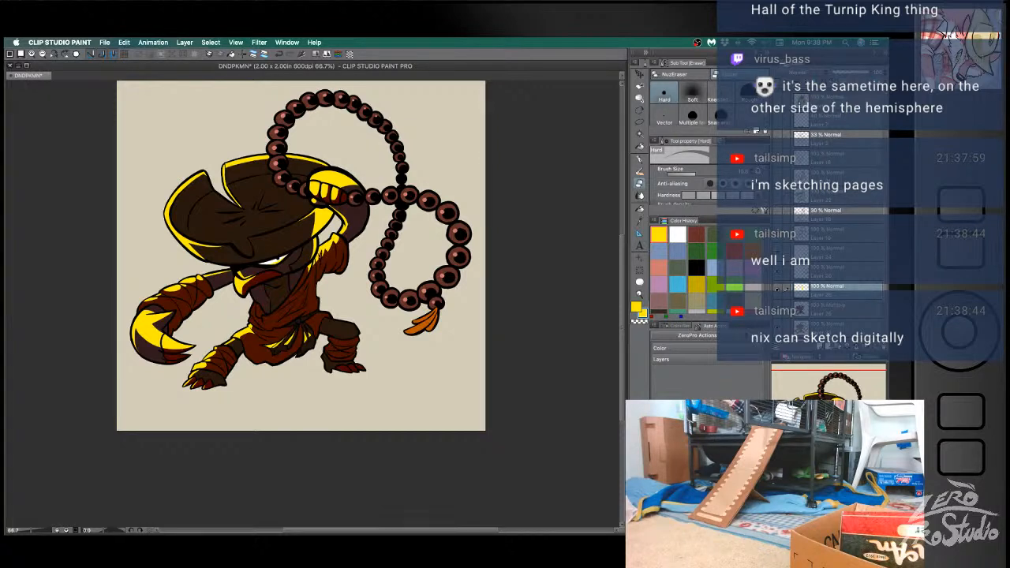
pyautogui.press('b')
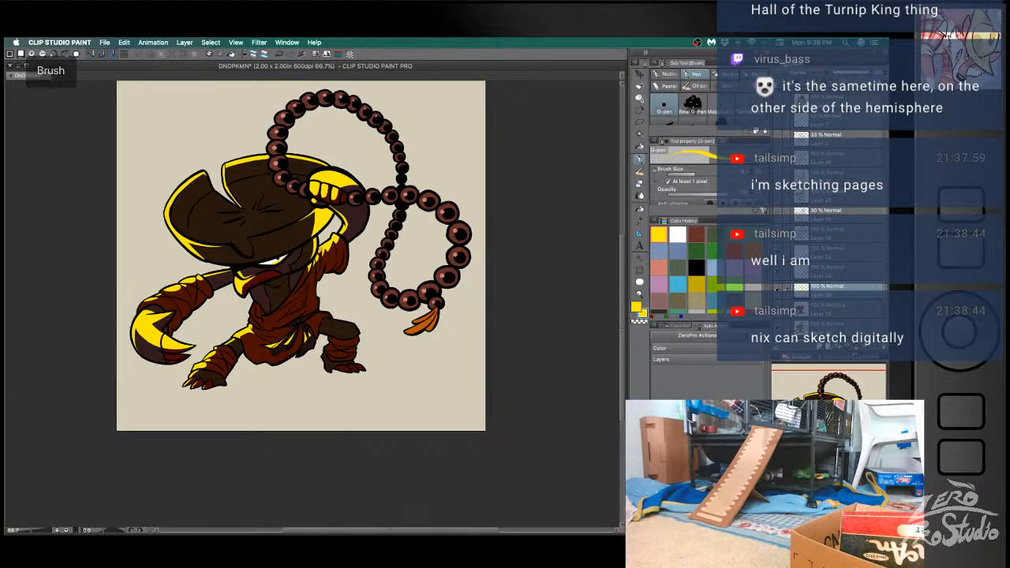
pyautogui.press('e')
pyautogui.press('b')
pyautogui.press('e')
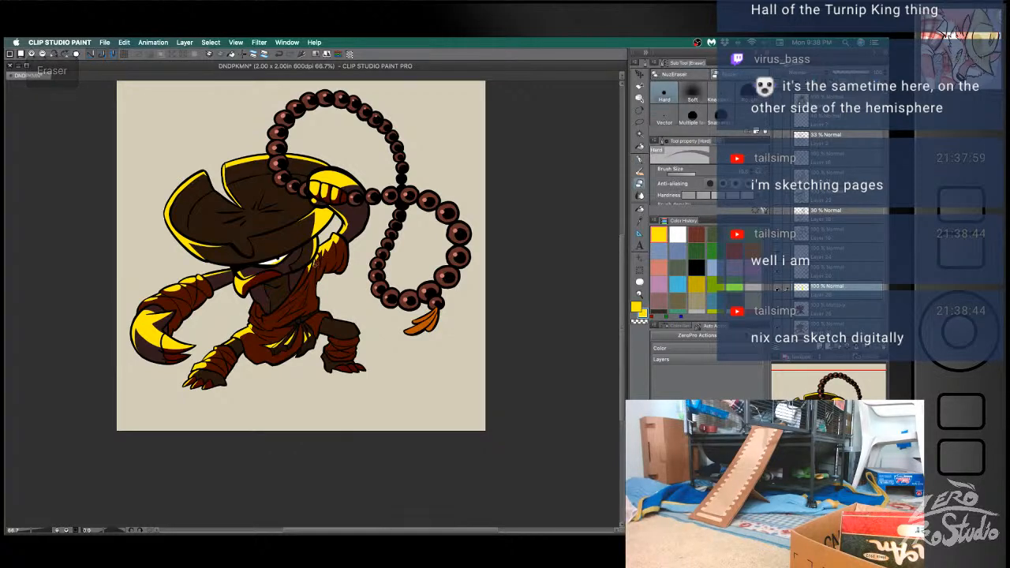
pyautogui.press('b')
pyautogui.press('e')
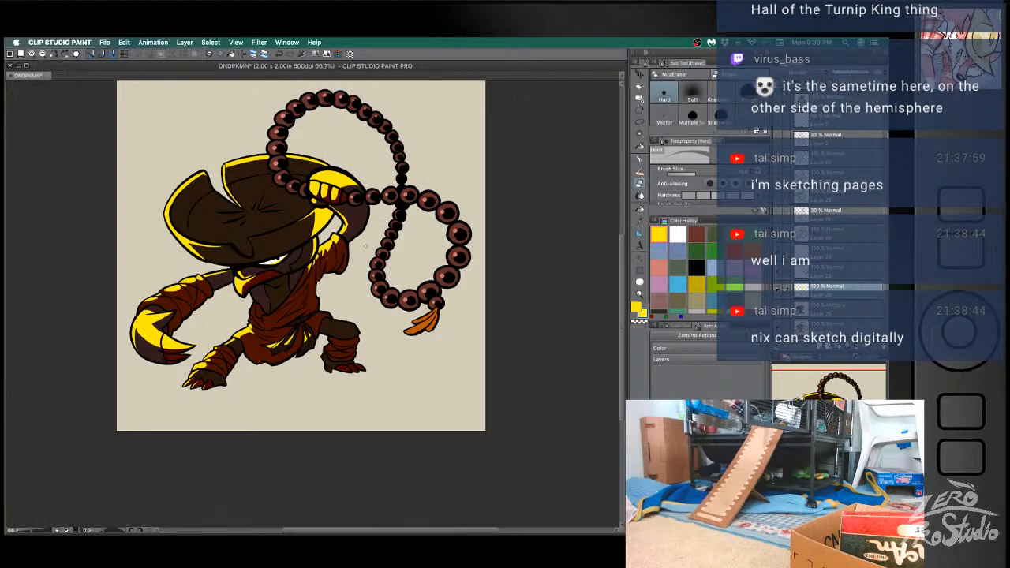
# - Draw yellow rim light down the robe's outer side and along the chest opening, trimming it with the eraser
pyautogui.press('b')
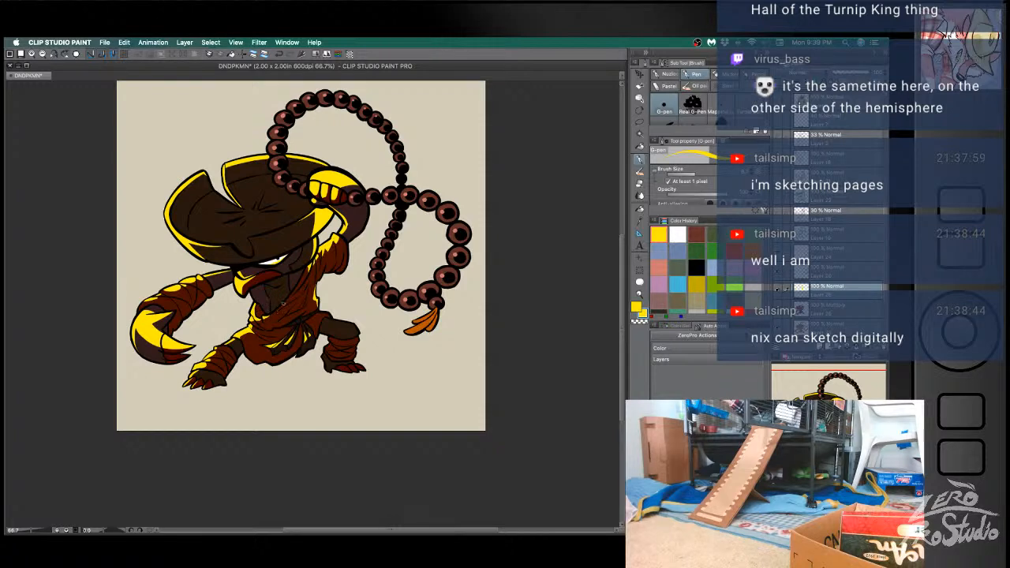
pyautogui.press('super+z')
pyautogui.press('e')
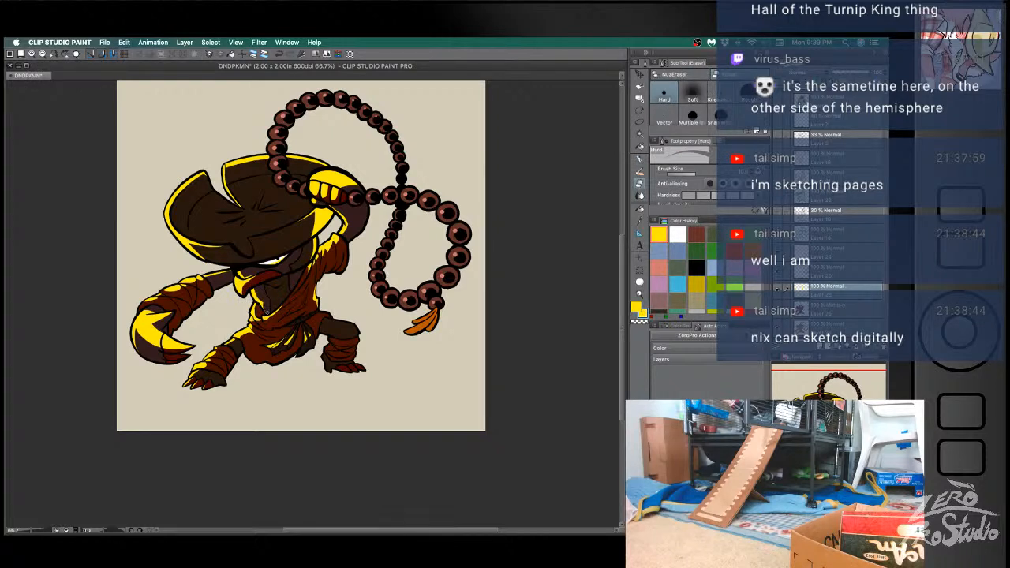
pyautogui.press('b')
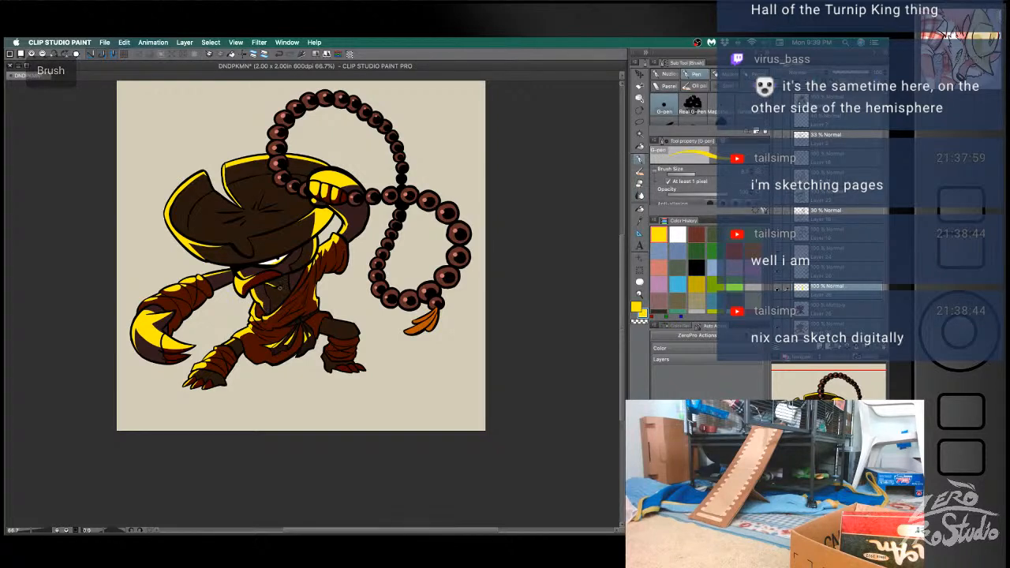
pyautogui.press('e')
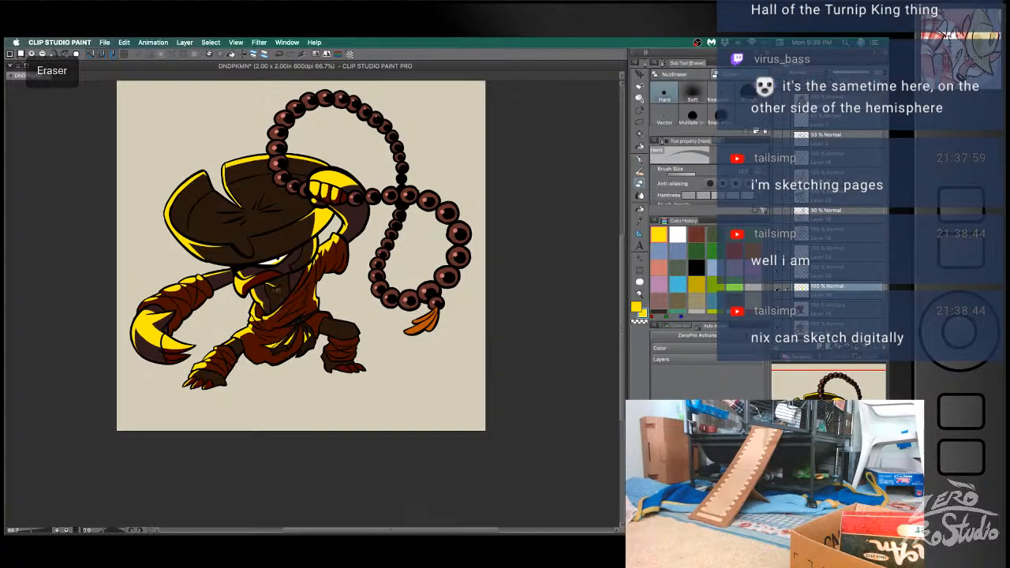
pyautogui.press('b')
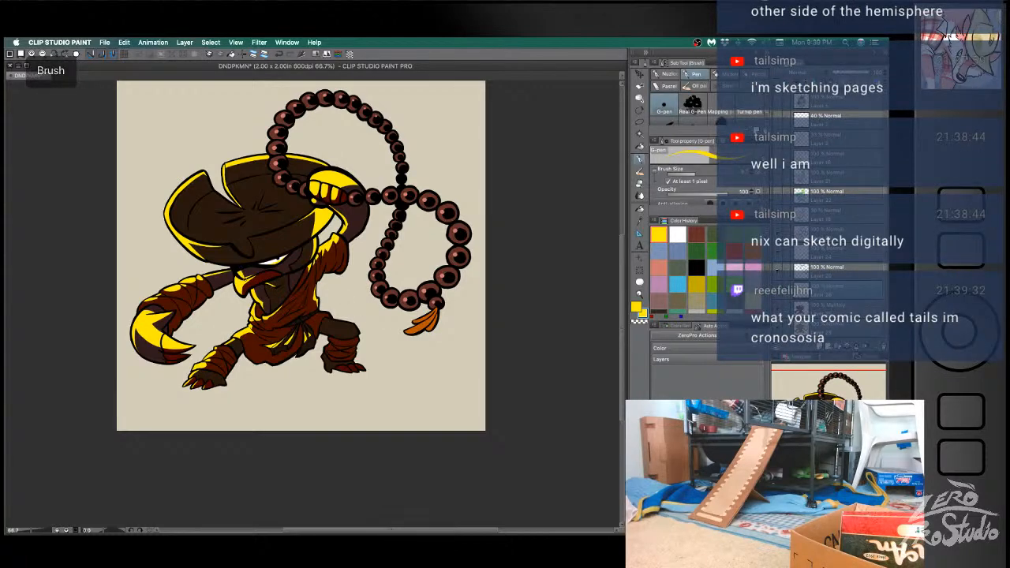
# - Draw yellow rim light over the back leg's thigh and knee and onto its leg wraps, undoing stray strokes
pyautogui.hotkey('ctrl', 'z')
pyautogui.press('b')
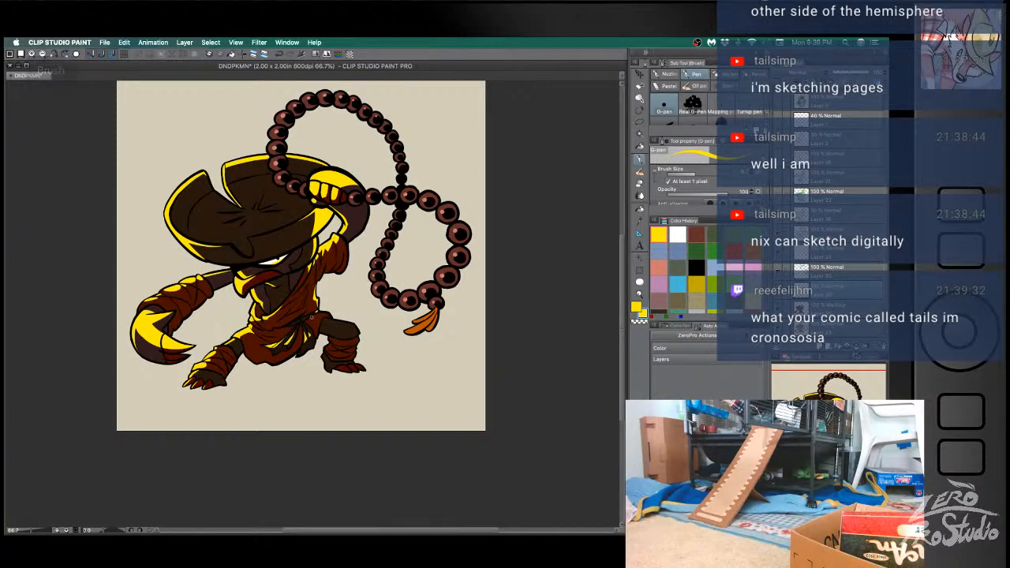
pyautogui.hotkey('ctrl', 'z')
pyautogui.hotkey('ctrl', 'z')
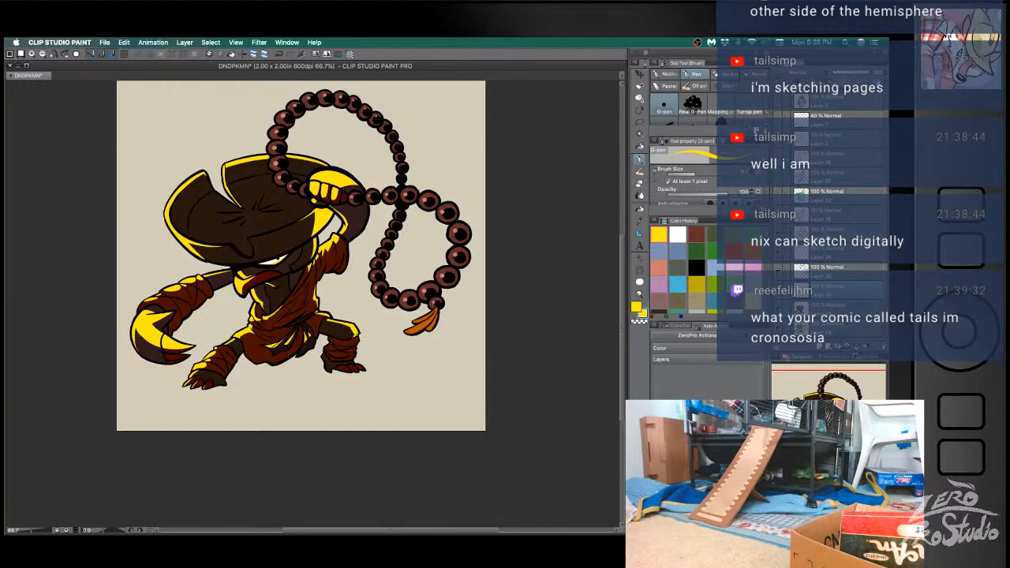
pyautogui.press('super+z')
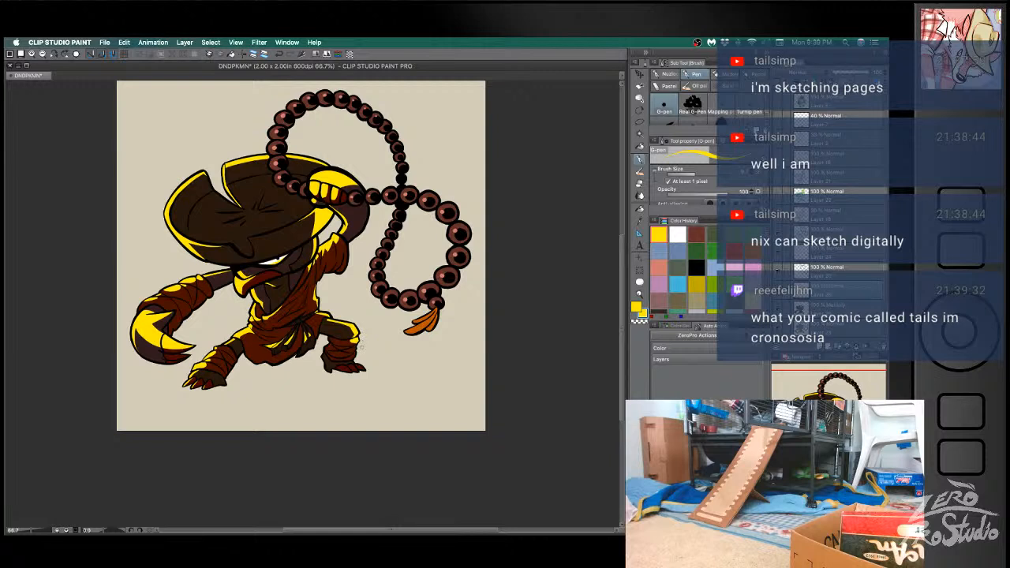
pyautogui.press('super+z')
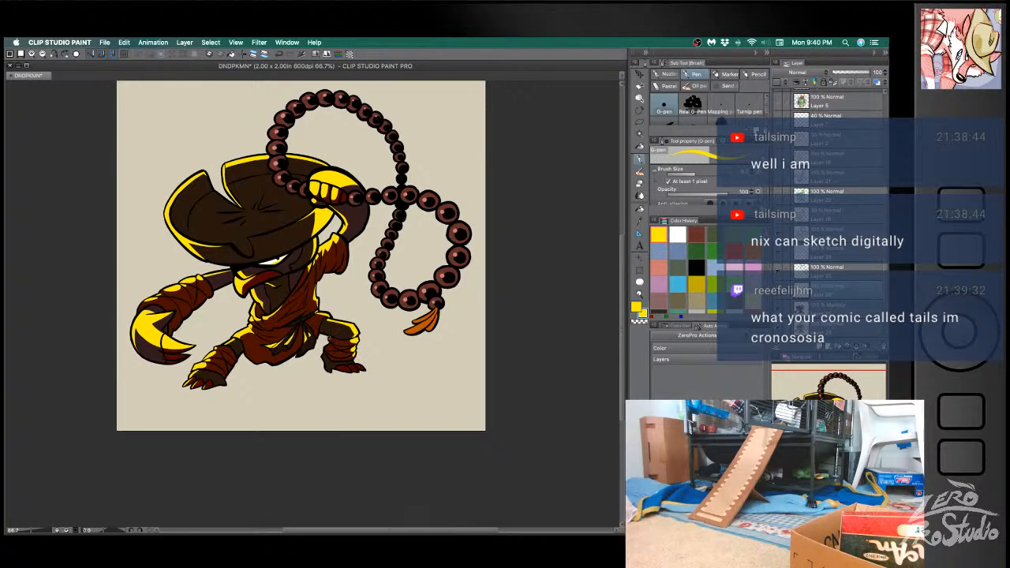
# - Add yellow highlights to the back leg's lower wraps and clawed foot, and sample the dark red of the wraps
pyautogui.press('super+z')
pyautogui.press('super+z')
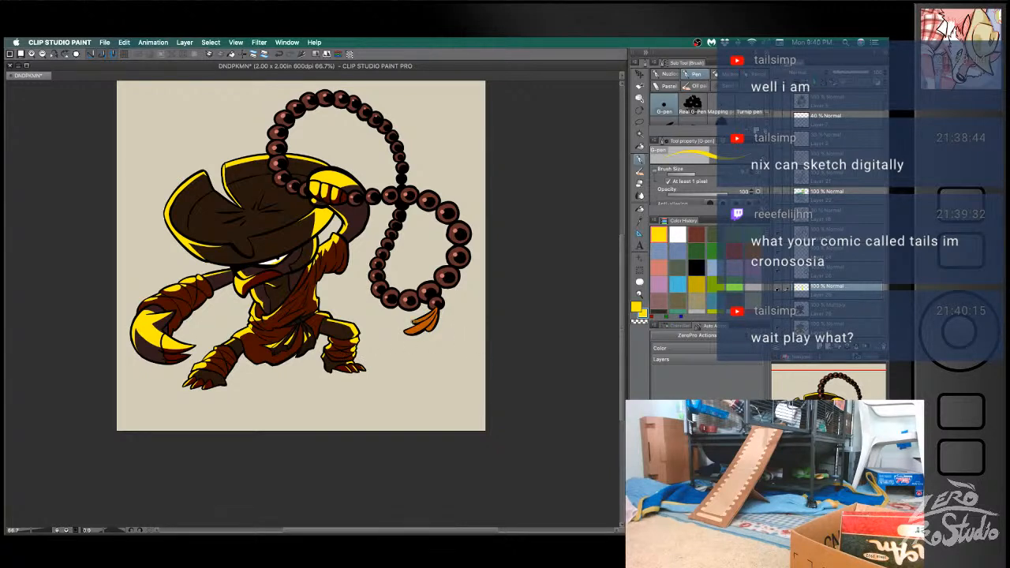
pyautogui.hotkey('ctrl', 'z')
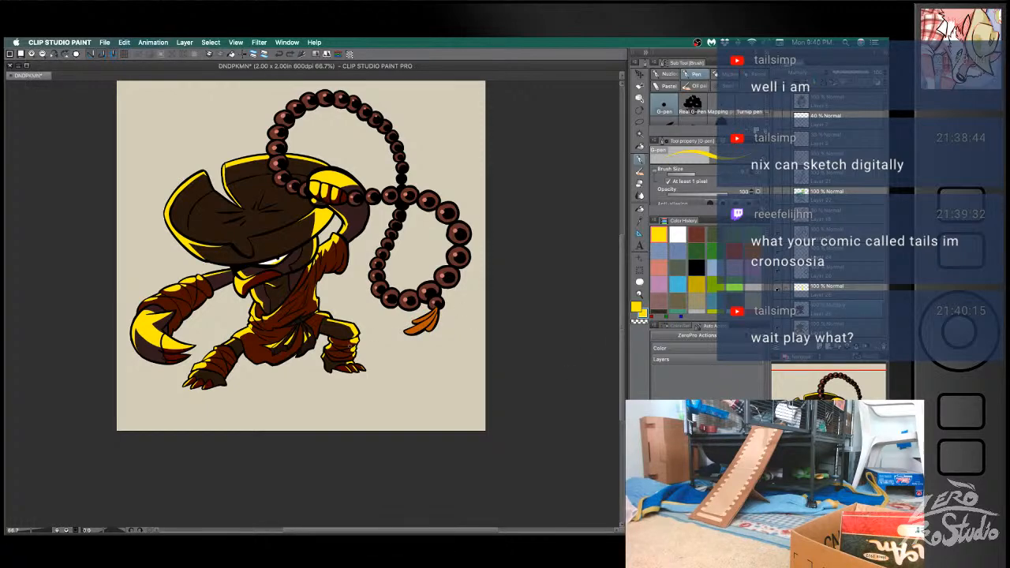
pyautogui.keyDown('alt'); pyautogui.click(347, 340); pyautogui.keyUp('alt')
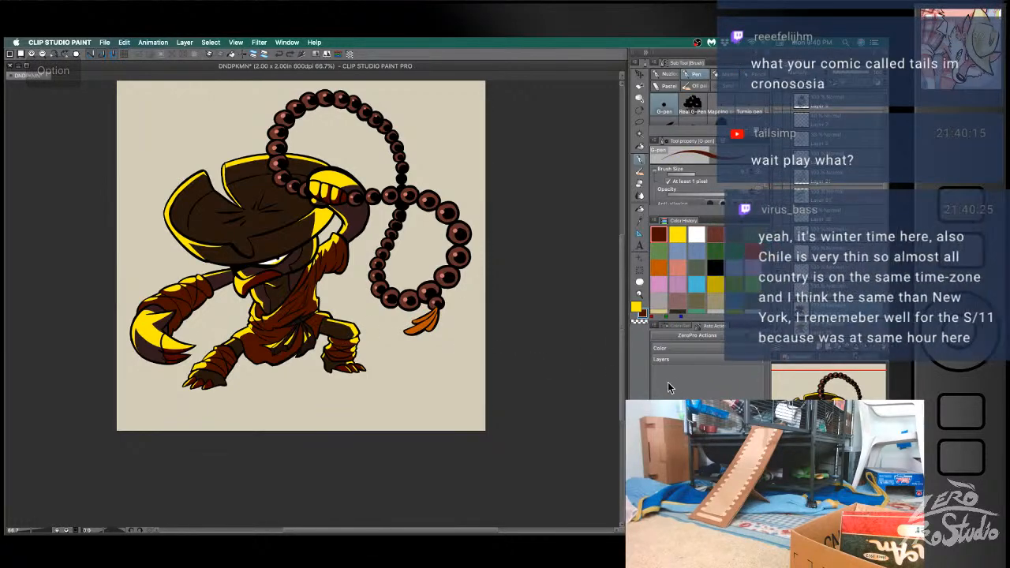
# - Save the illustration and shade the orange tassel at the end of the bead string in dark reddish brown
pyautogui.press('b')
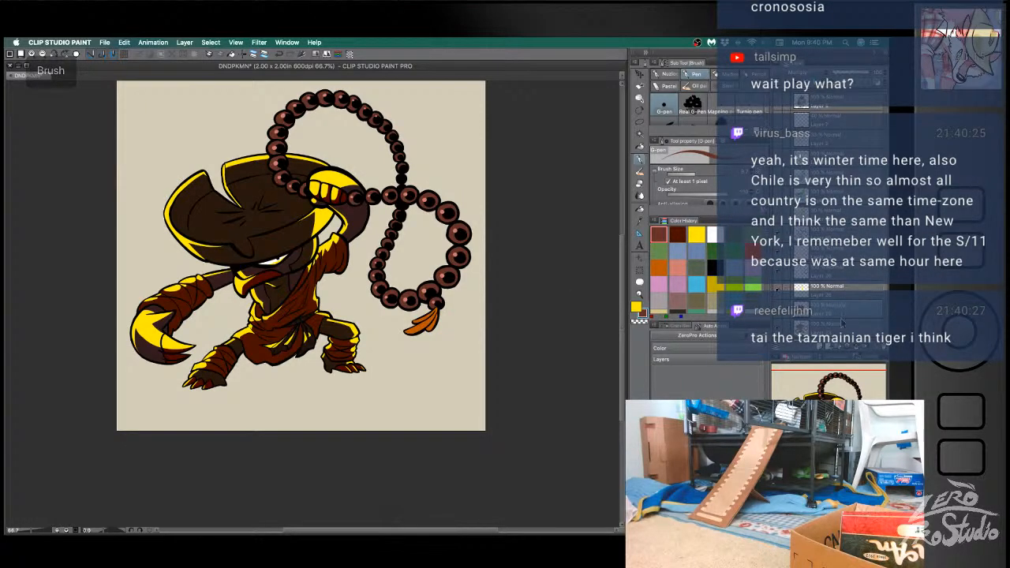
pyautogui.moveTo(835, 317); pyautogui.dragTo(825, 274)
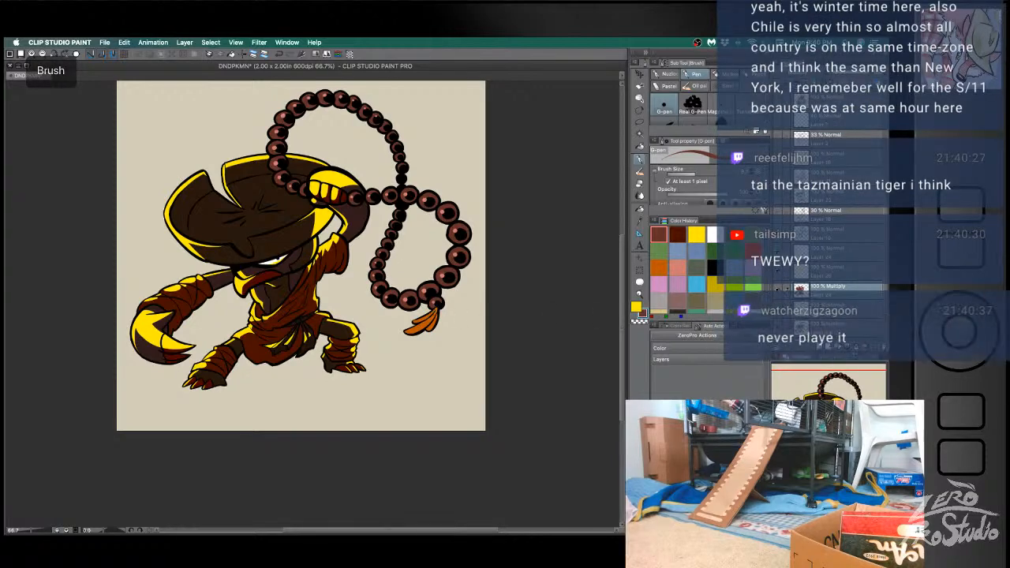
pyautogui.press('super+s')
pyautogui.click(851, 312)
pyautogui.click(778, 310)
pyautogui.click(778, 310)
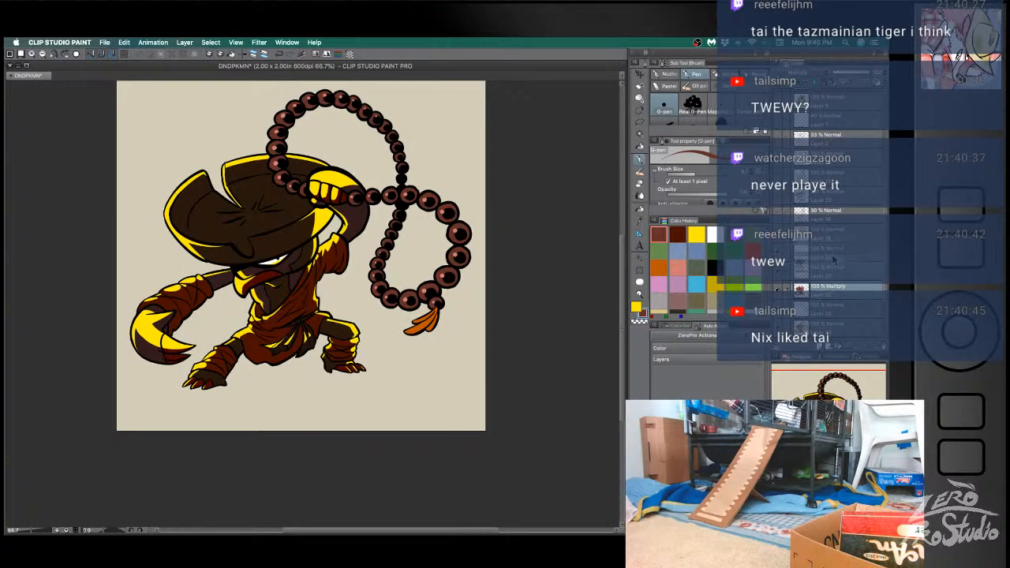
pyautogui.moveTo(831, 287); pyautogui.dragTo(835, 255)
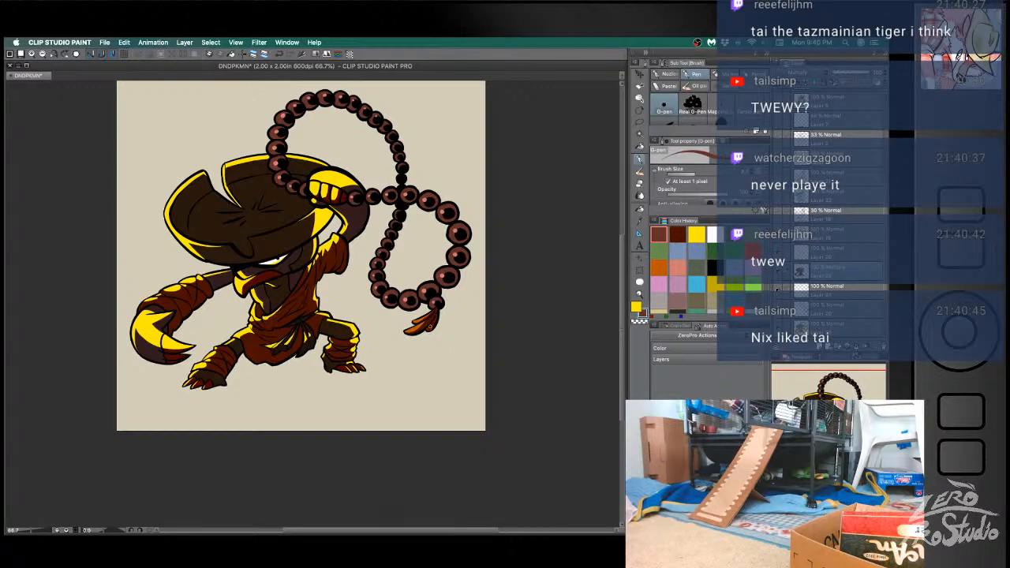
pyautogui.press('e')
pyautogui.press('b')
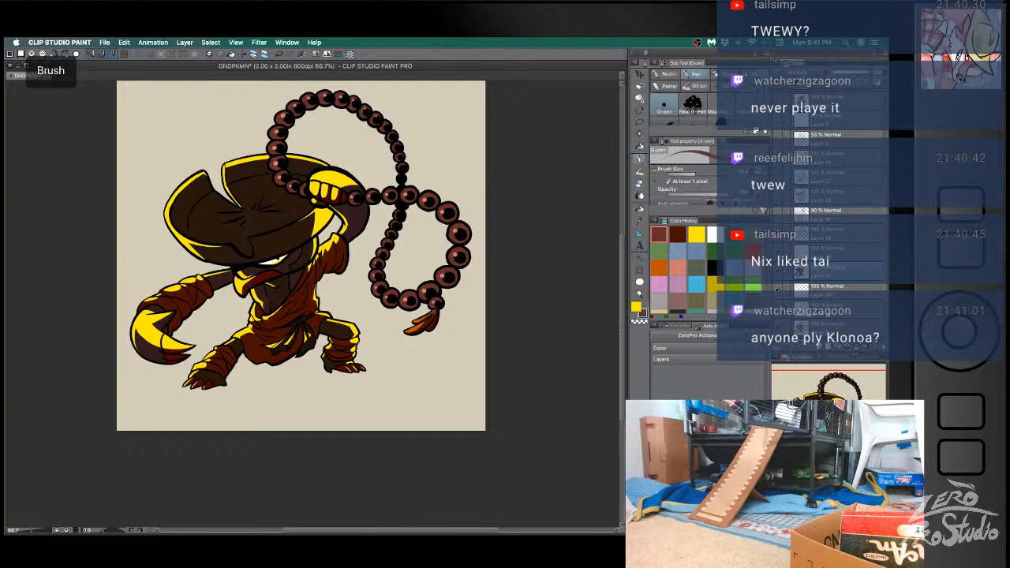
pyautogui.moveTo(423, 316)
pyautogui.mouseDown()
pyautogui.moveTo(412, 323)
pyautogui.moveTo(426, 321)
pyautogui.mouseUp()
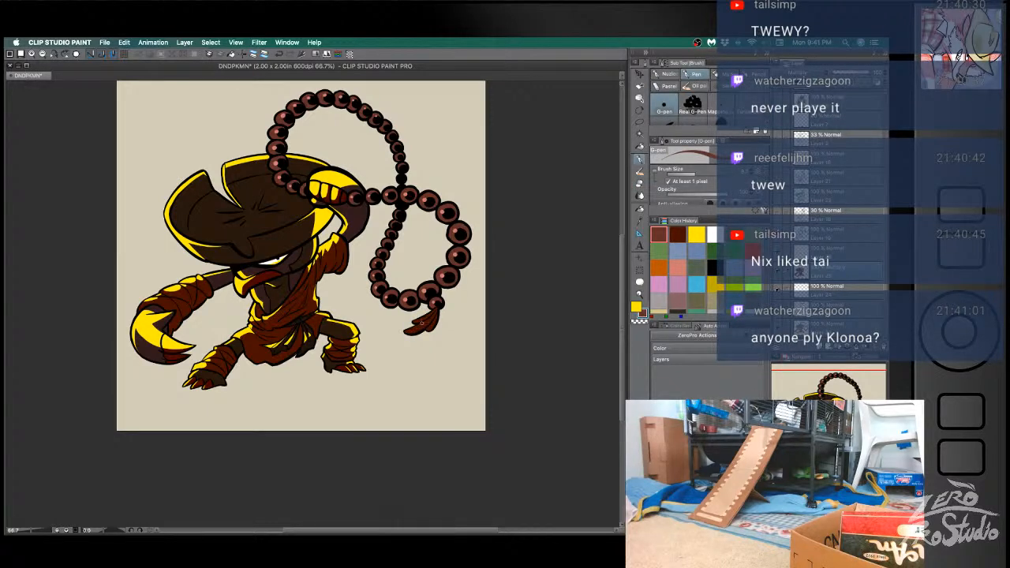
# - Paint yellow highlights on the shaded tassel strands and make the bead shading visible again
pyautogui.click(830, 255)
pyautogui.click(698, 234)
pyautogui.press('b')
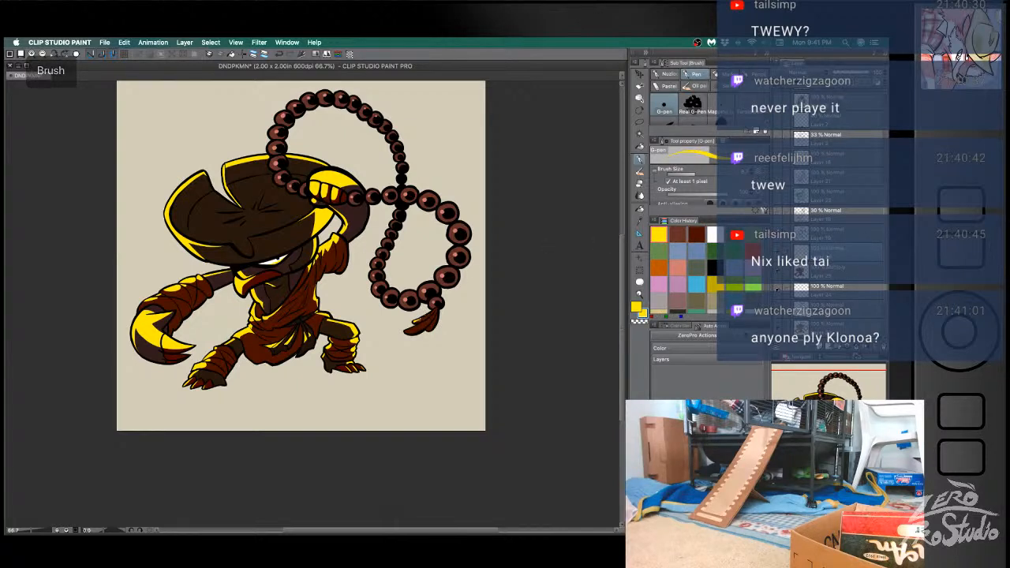
pyautogui.moveTo(408, 332); pyautogui.dragTo(420, 324)
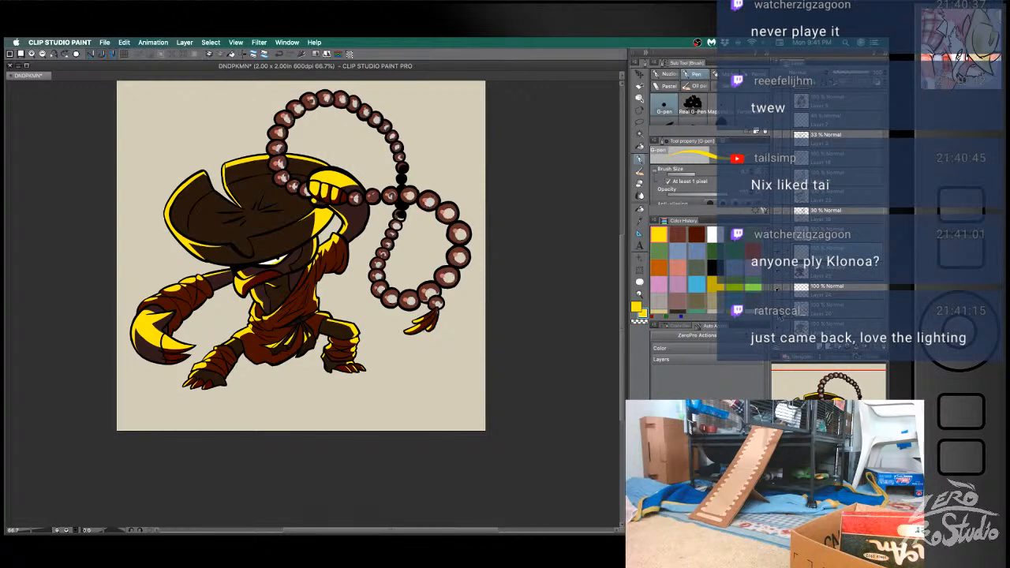
pyautogui.click(778, 291)
pyautogui.click(778, 292)
pyautogui.click(826, 294)
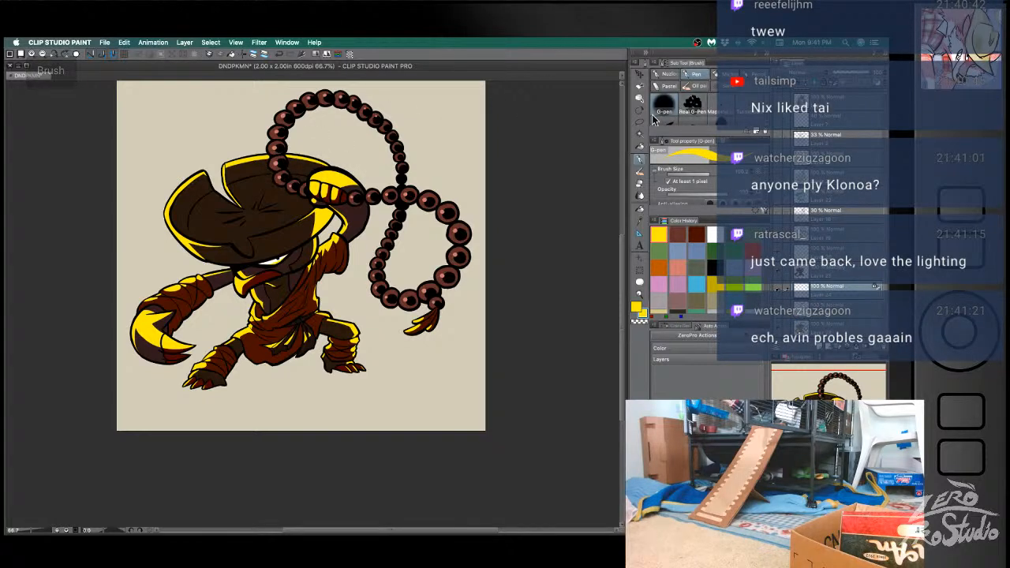
# - Choose the Airbrush, undo the last edit and save the illustration
pyautogui.click(669, 73)
pyautogui.scroll(-5, 738, 122)
pyautogui.click(693, 117)
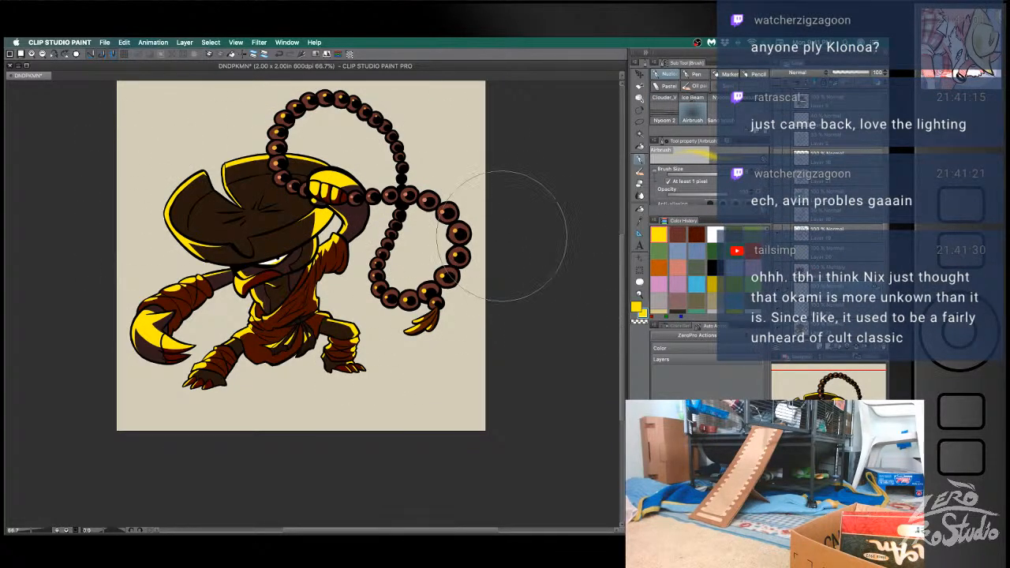
pyautogui.hotkey('ctrl', 'z')
pyautogui.press('super+s')
# - Lower the character's Multiply shadow layer to 56% opacity
pyautogui.click(828, 271)
pyautogui.click(855, 72)
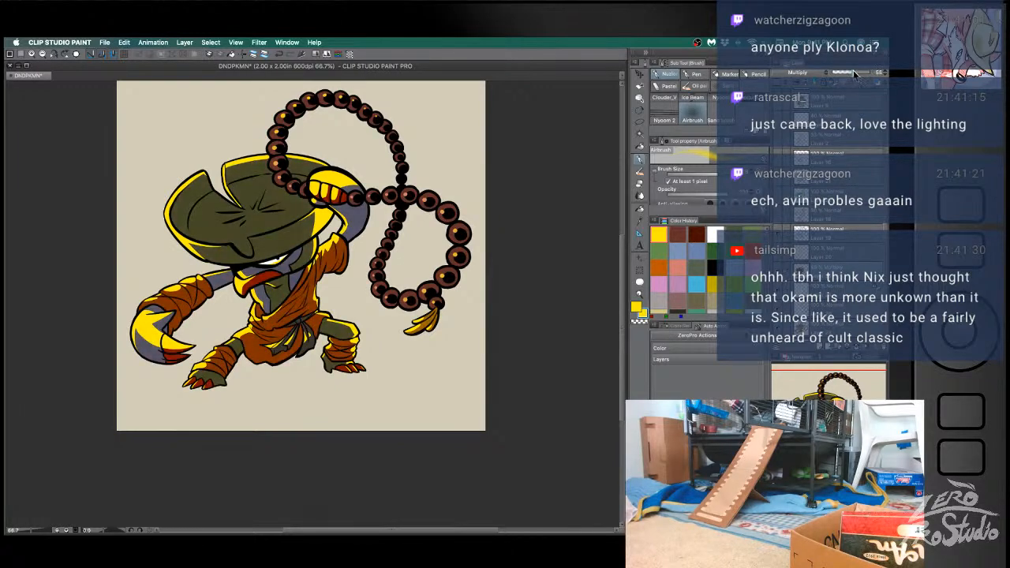
pyautogui.moveTo(854, 74); pyautogui.dragTo(855, 77)
# - Set the yellow rim light layer to Screen blending at 77% opacity and save the illustration
pyautogui.click(832, 260)
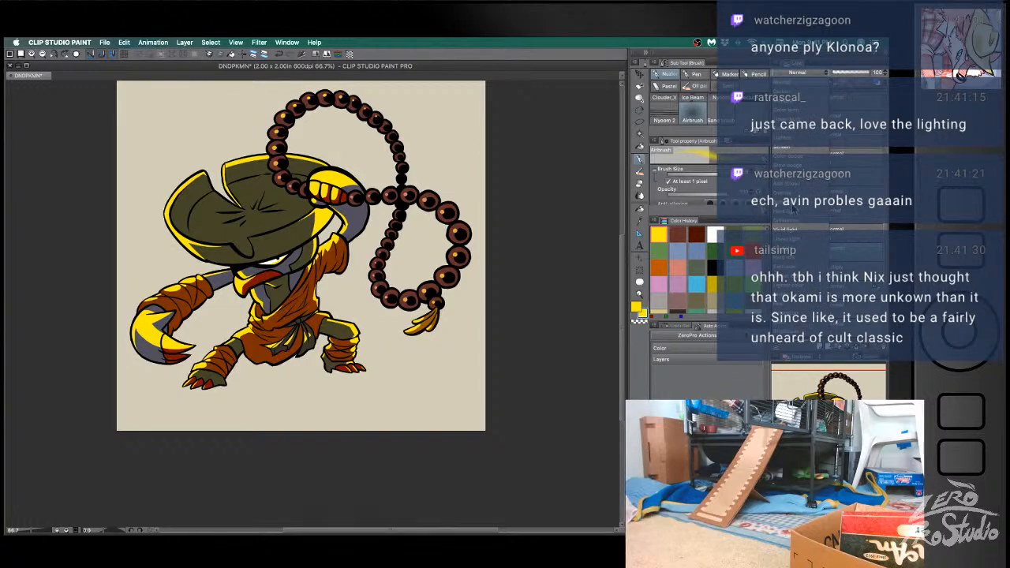
pyautogui.click(794, 150)
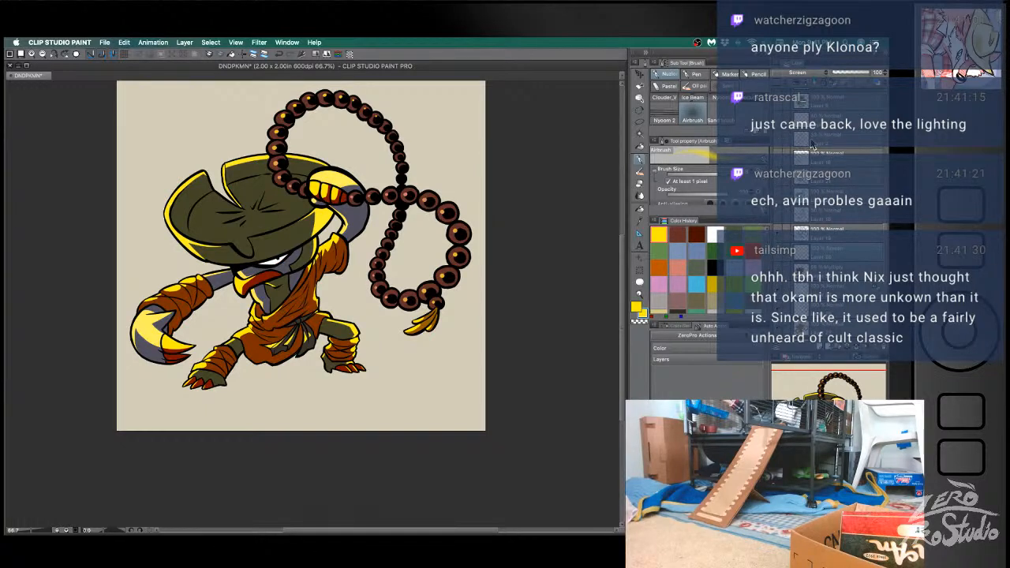
pyautogui.moveTo(862, 82); pyautogui.dragTo(865, 75)
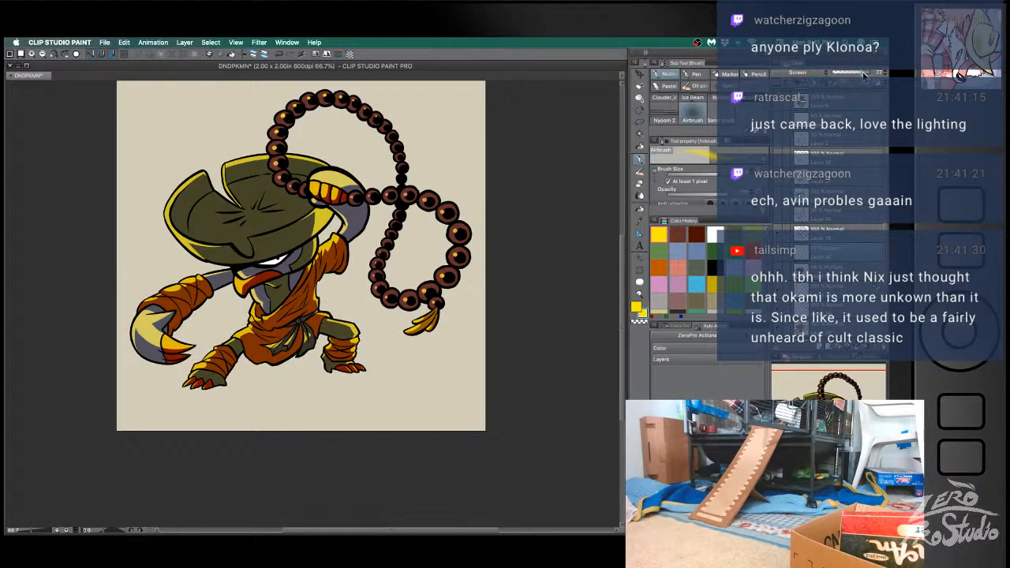
pyautogui.press('super+s')
# - Select the hat's upper surface and airbrush a soft yellow glow rising from its front edge, then clear the selection
pyautogui.hscroll(-6, 593, 451)
pyautogui.hscroll(6, 574, 450)
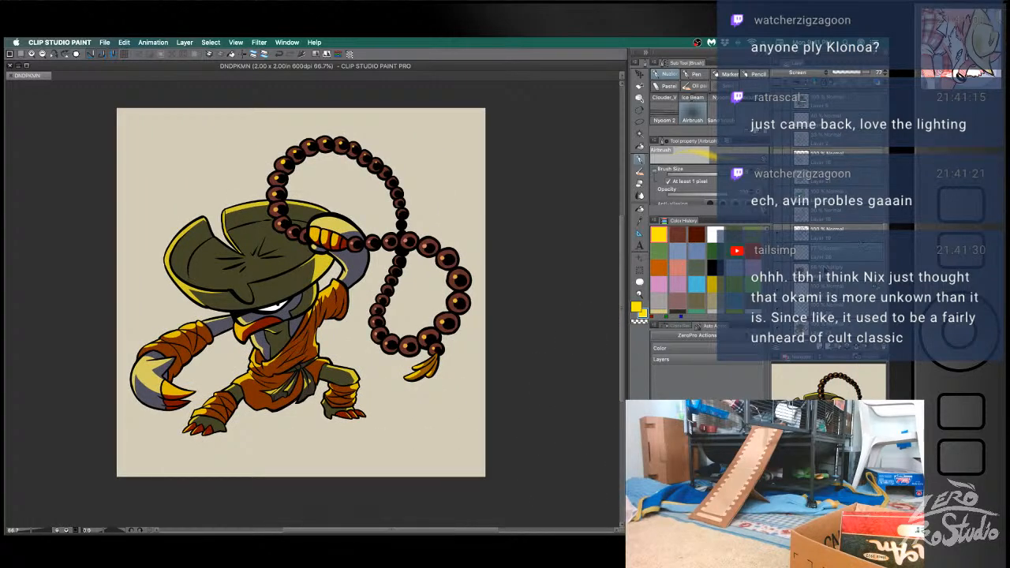
pyautogui.press('w')
pyautogui.click(271, 267)
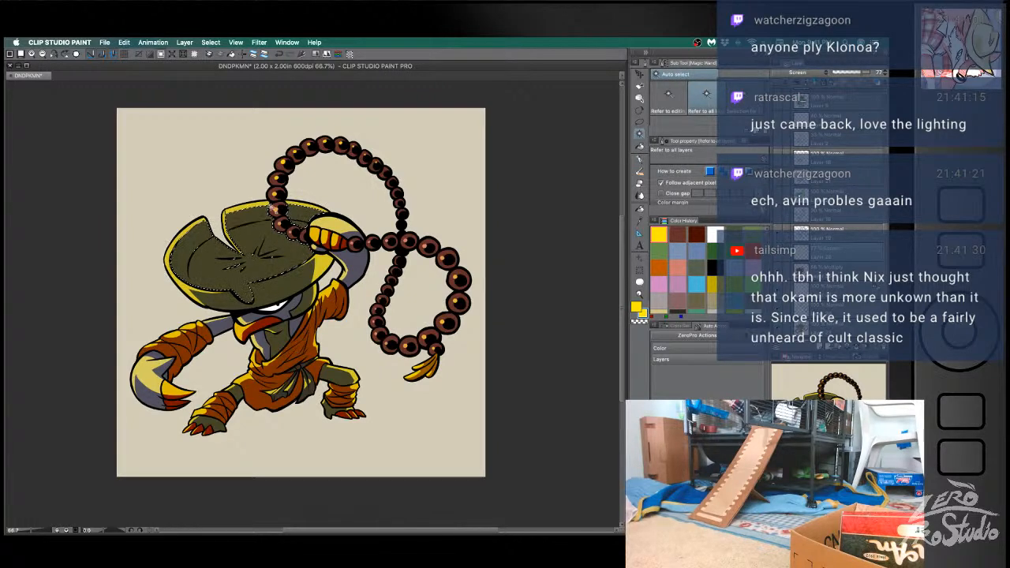
pyautogui.press('b')
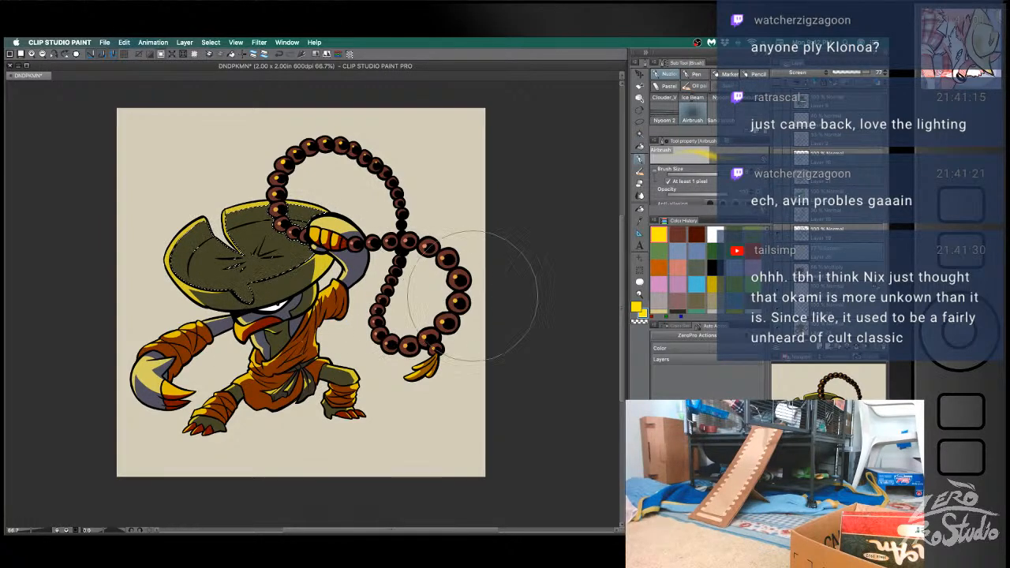
pyautogui.moveTo(339, 304); pyautogui.dragTo(266, 324)
pyautogui.press('super+d')
# - Select the hat's front rim, airbrush a soft yellow glow onto it, clear the selection and save
pyautogui.press('w')
pyautogui.click(304, 284)
pyautogui.press('b')
pyautogui.moveTo(331, 320)
pyautogui.mouseDown()
pyautogui.moveTo(304, 341)
pyautogui.moveTo(319, 323)
pyautogui.mouseUp()
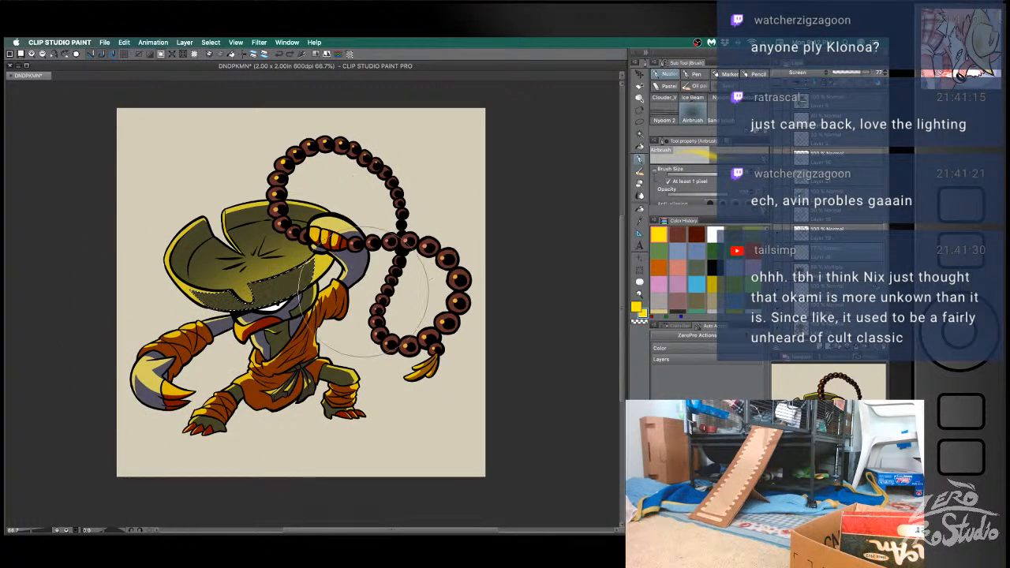
pyautogui.press('super+d')
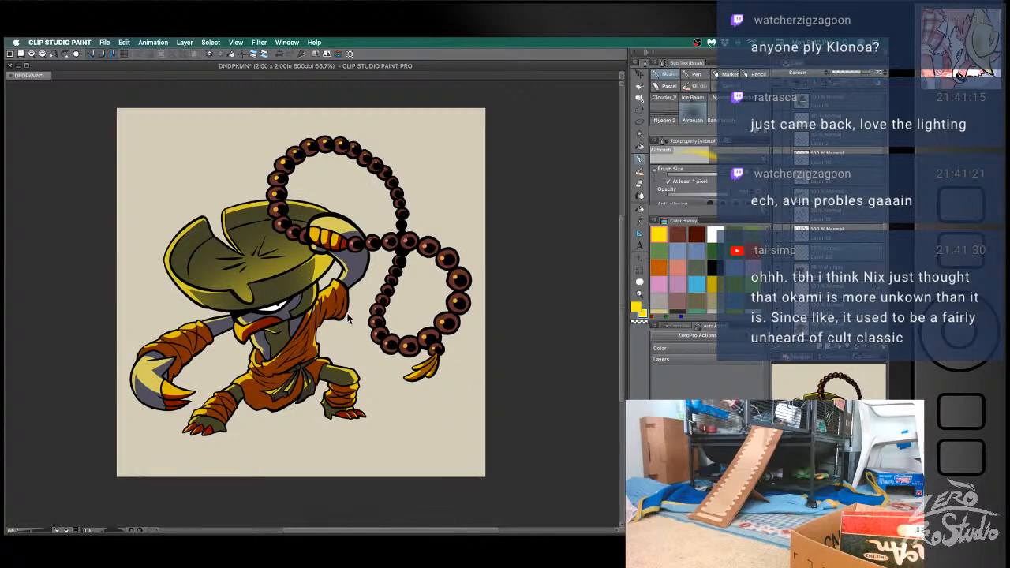
pyautogui.press('super+s')
# - Hide the bead shading, the base colors and the bead highlights to leave the beads as plain outlines
pyautogui.press('w')
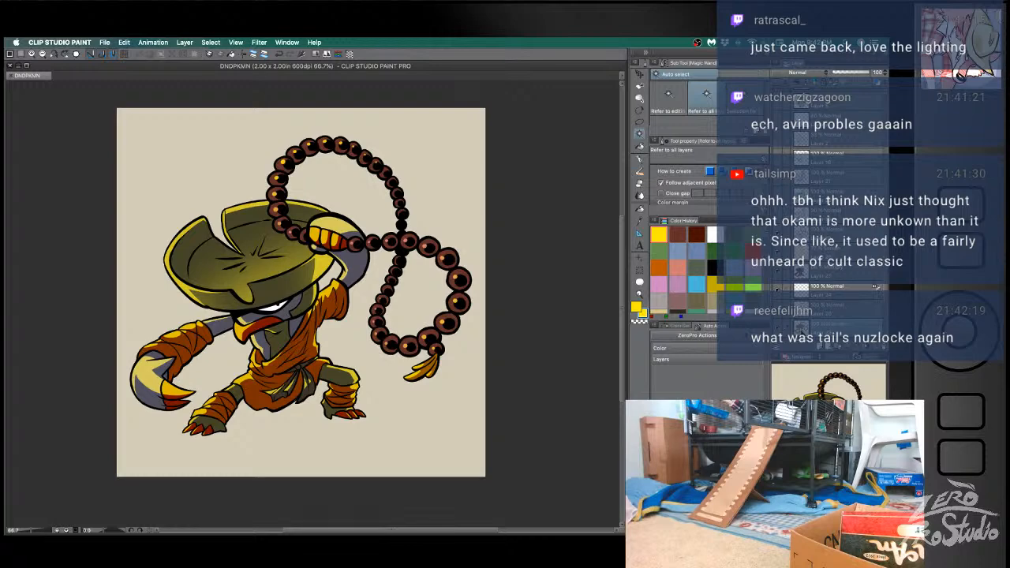
pyautogui.click(778, 326)
pyautogui.click(778, 326)
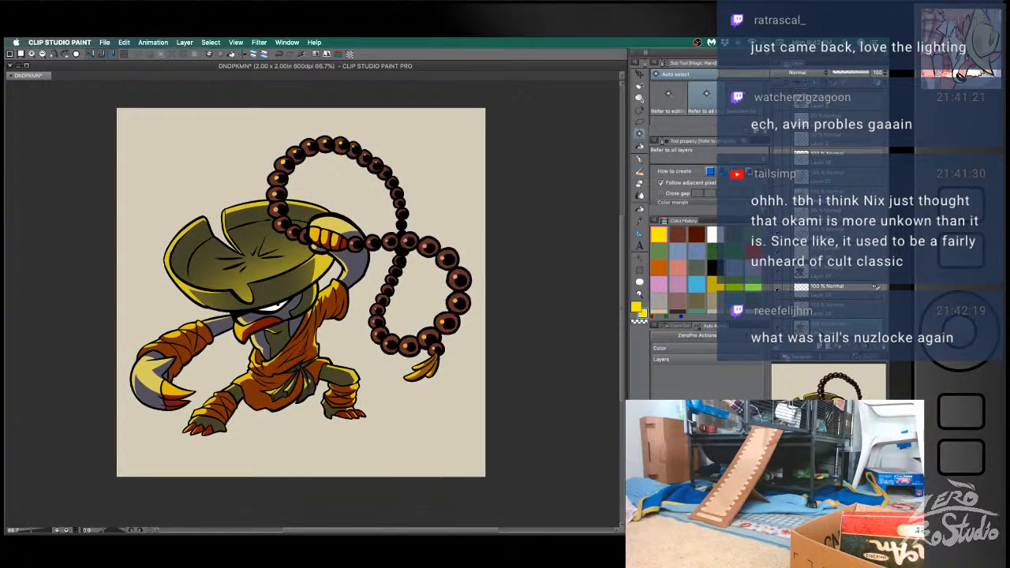
pyautogui.click(778, 311)
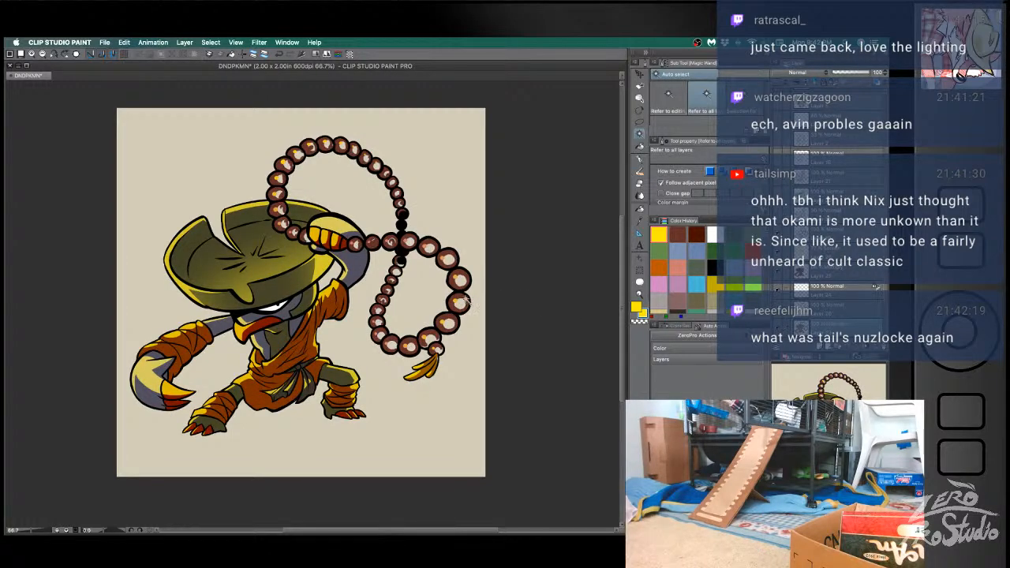
pyautogui.click(778, 326)
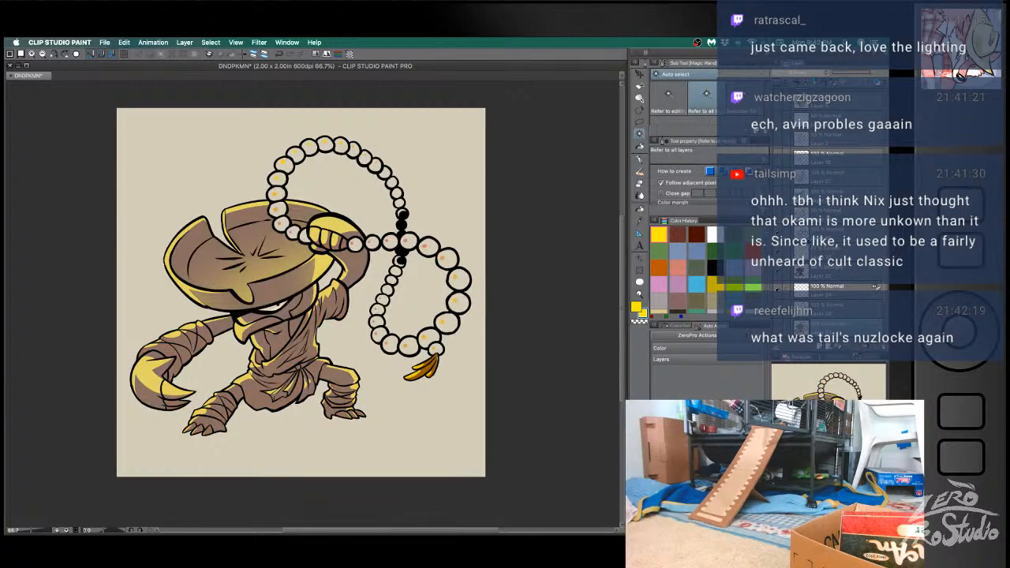
pyautogui.click(777, 291)
# - Select the beads of the lower loop and airbrush yellow light over their outer side on the Screen layer
pyautogui.click(436, 262)
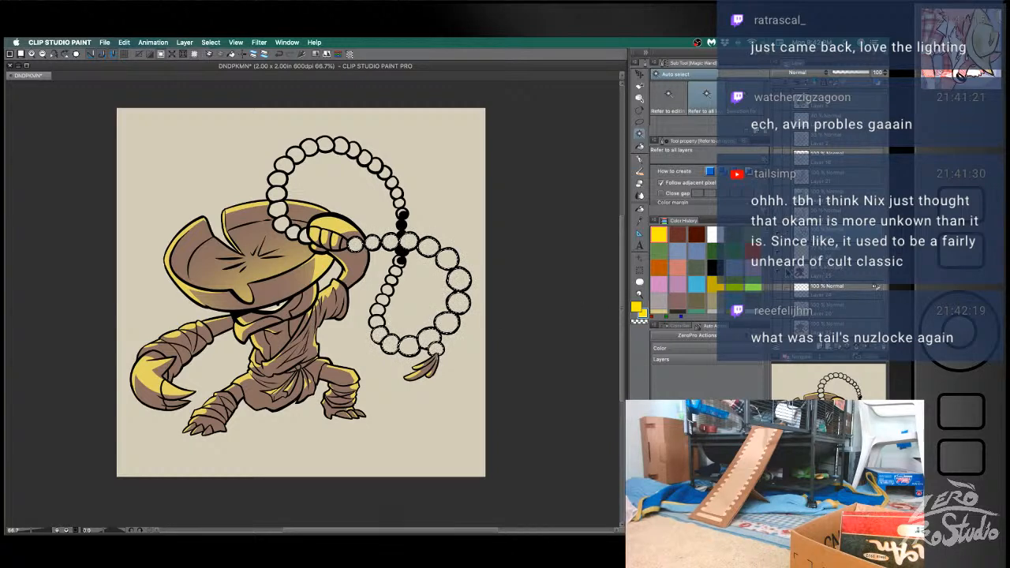
pyautogui.click(823, 254)
pyautogui.press('b')
pyautogui.moveTo(463, 156); pyautogui.dragTo(384, 413)
pyautogui.moveTo(536, 257); pyautogui.dragTo(385, 407)
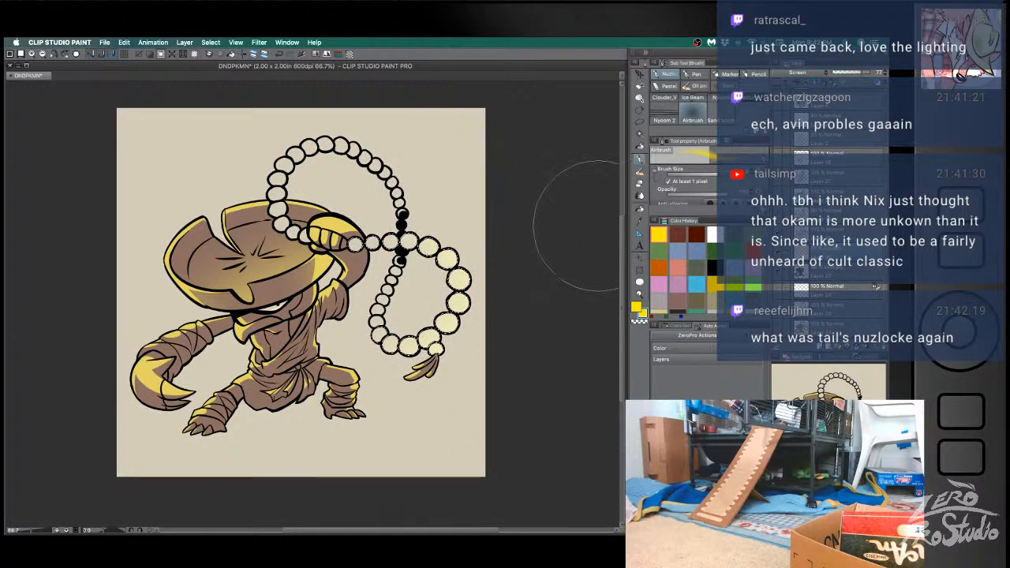
# - Select the beads of the upper loop one by one, airbrush yellow light over them and clear the selection
pyautogui.press('w')
pyautogui.click(285, 166)
pyautogui.keyDown('shift'); pyautogui.click(278, 180); pyautogui.keyUp('shift')
pyautogui.keyDown('shift'); pyautogui.click(278, 209); pyautogui.keyUp('shift')
pyautogui.keyDown('shift'); pyautogui.click(282, 225); pyautogui.keyUp('shift')
pyautogui.keyDown('shift'); pyautogui.click(295, 233); pyautogui.keyUp('shift')
pyautogui.keyDown('shift'); pyautogui.click(304, 236); pyautogui.keyUp('shift')
pyautogui.keyDown('shift'); pyautogui.click(296, 155); pyautogui.keyUp('shift')
pyautogui.keyDown('shift'); pyautogui.click(309, 148); pyautogui.keyUp('shift')
pyautogui.keyDown('shift'); pyautogui.click(324, 144); pyautogui.keyUp('shift')
pyautogui.keyDown('shift'); pyautogui.click(340, 145); pyautogui.keyUp('shift')
pyautogui.keyDown('shift'); pyautogui.click(354, 150); pyautogui.keyUp('shift')
pyautogui.keyDown('shift'); pyautogui.click(365, 158); pyautogui.keyUp('shift')
pyautogui.keyDown('shift'); pyautogui.click(374, 165); pyautogui.keyUp('shift')
pyautogui.keyDown('shift'); pyautogui.click(384, 171); pyautogui.keyUp('shift')
pyautogui.keyDown('shift'); pyautogui.click(378, 167); pyautogui.keyUp('shift')
pyautogui.keyDown('shift'); pyautogui.click(385, 172); pyautogui.keyUp('shift')
pyautogui.keyDown('shift'); pyautogui.click(392, 182); pyautogui.keyUp('shift')
pyautogui.keyDown('shift'); pyautogui.click(396, 193); pyautogui.keyUp('shift')
pyautogui.keyDown('shift'); pyautogui.click(400, 203); pyautogui.keyUp('shift')
pyautogui.press('b')
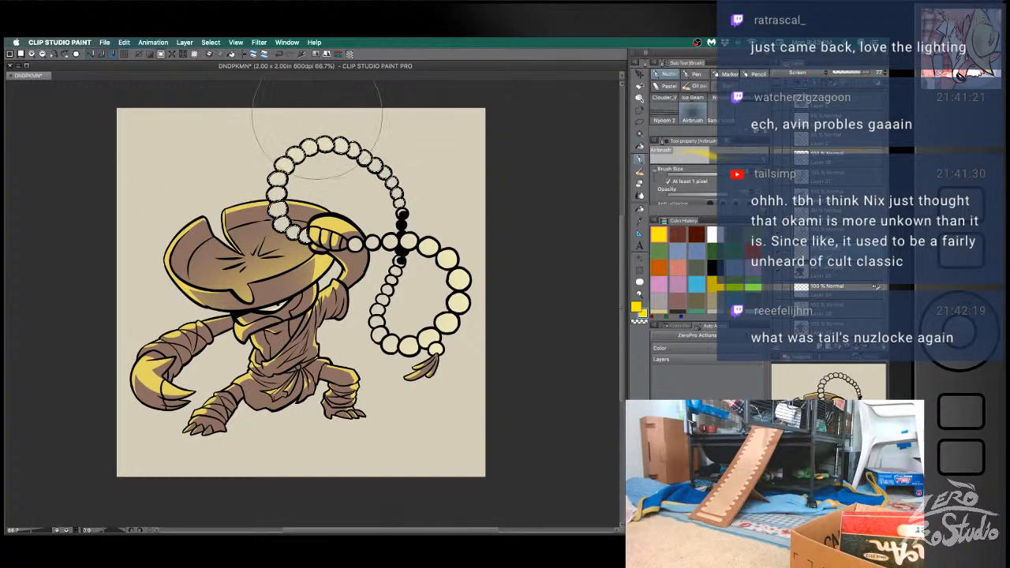
pyautogui.press('super+d')
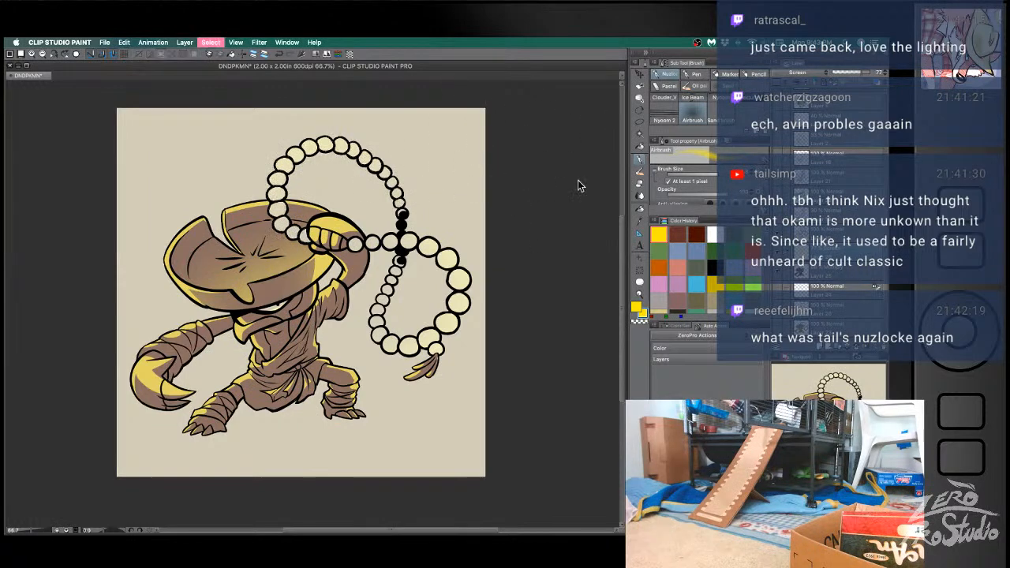
# - Show the hidden bead highlights, base colors and bead shading again and save the illustration
pyautogui.click(778, 288)
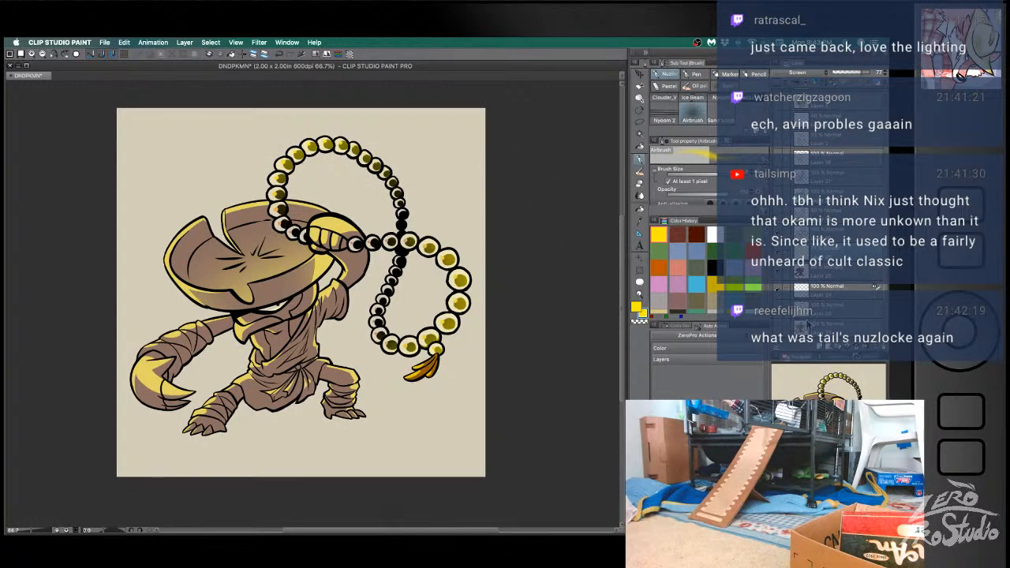
pyautogui.click(777, 325)
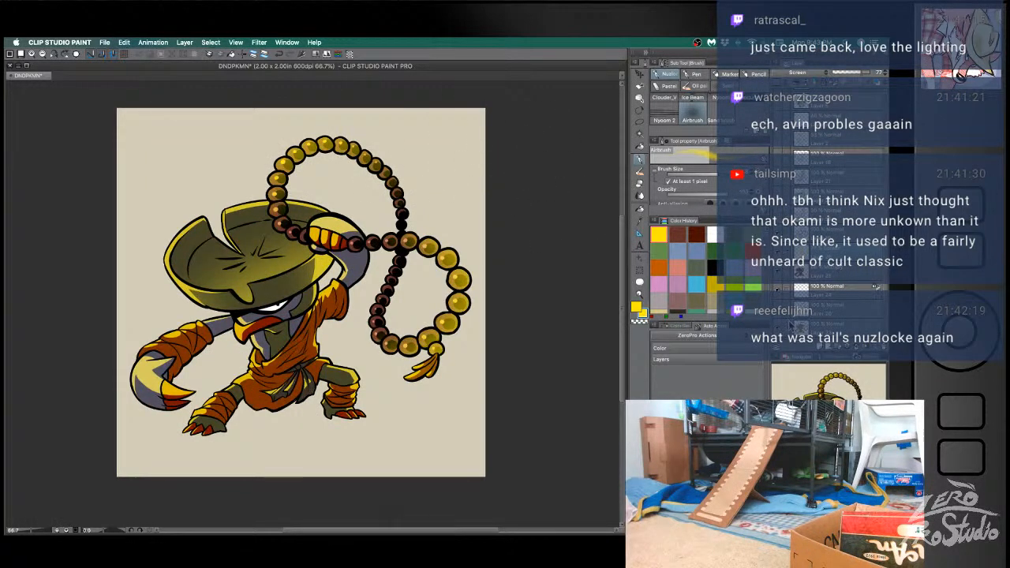
pyautogui.moveTo(829, 315); pyautogui.dragTo(828, 313)
pyautogui.click(835, 287)
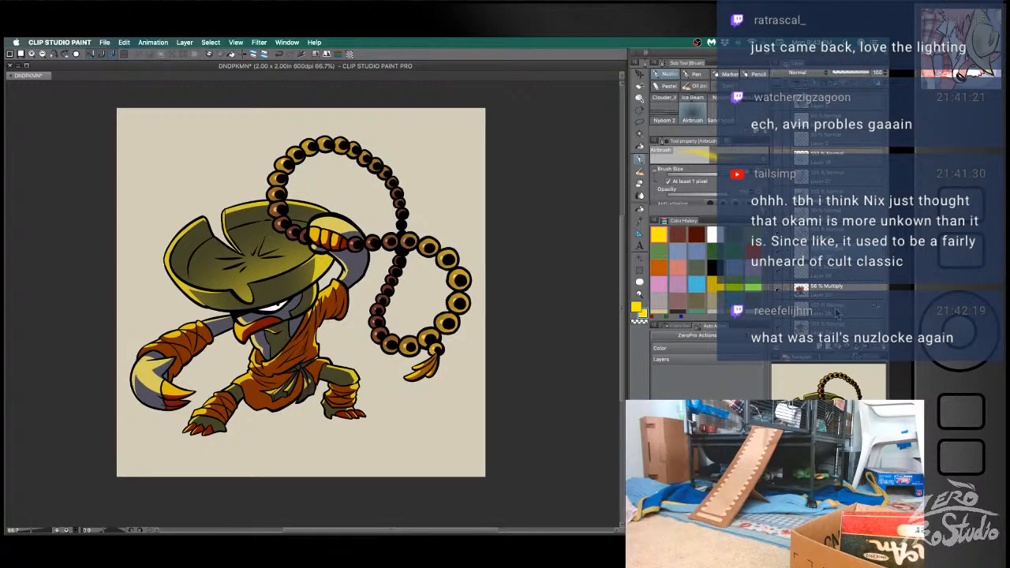
pyautogui.scroll(-2, 836, 285)
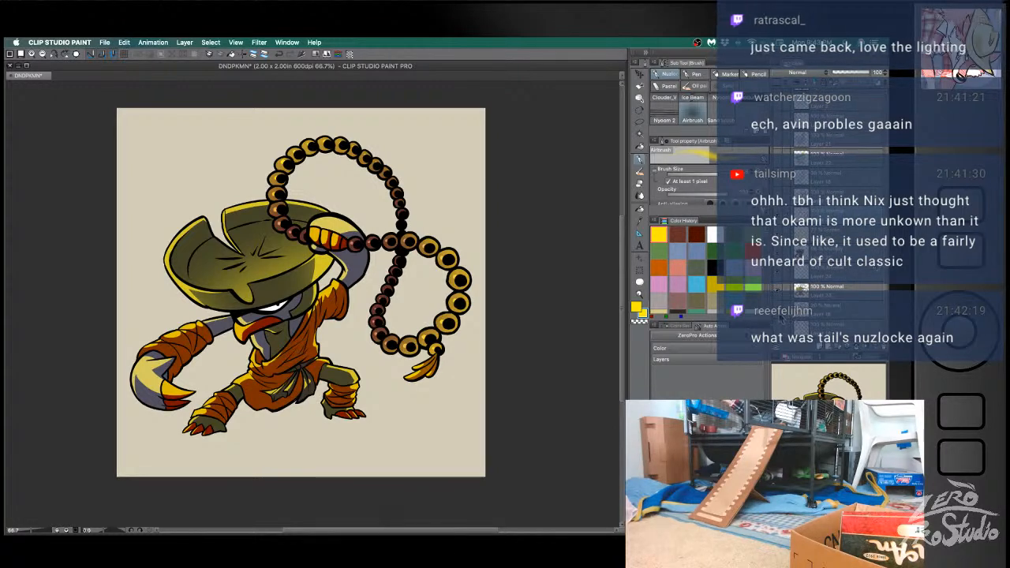
pyautogui.click(778, 314)
pyautogui.click(779, 314)
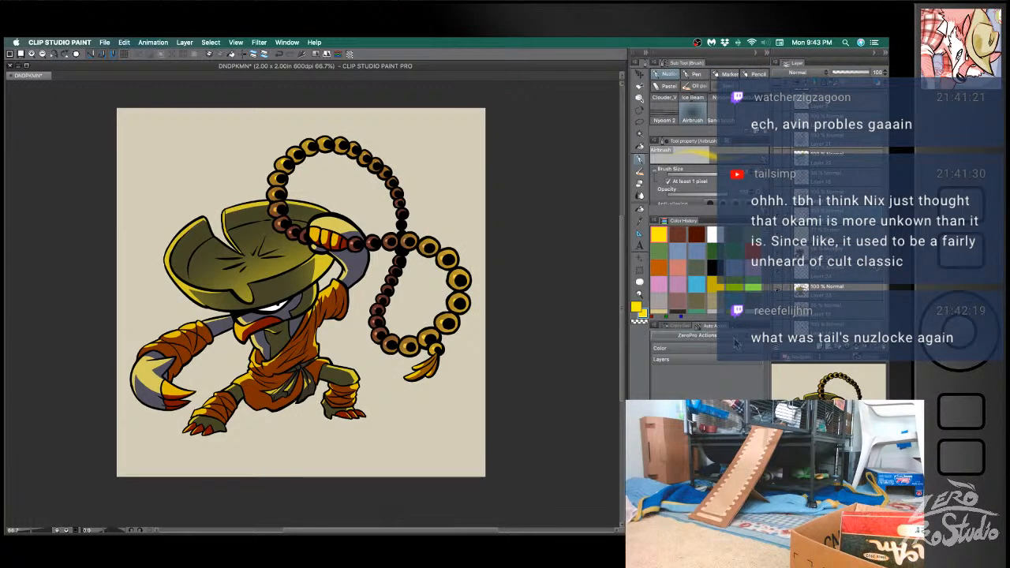
pyautogui.press('super+s')
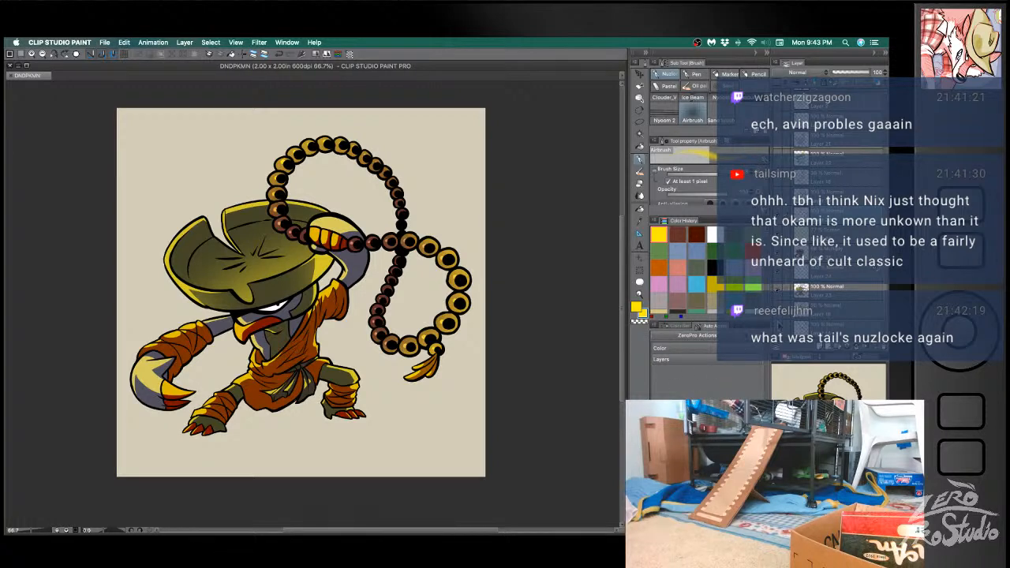
# - Soften the yellow glow on the lower and upper bead loops with a transparent airbrush on the Screen layer, clear the selection and save
pyautogui.click(842, 230)
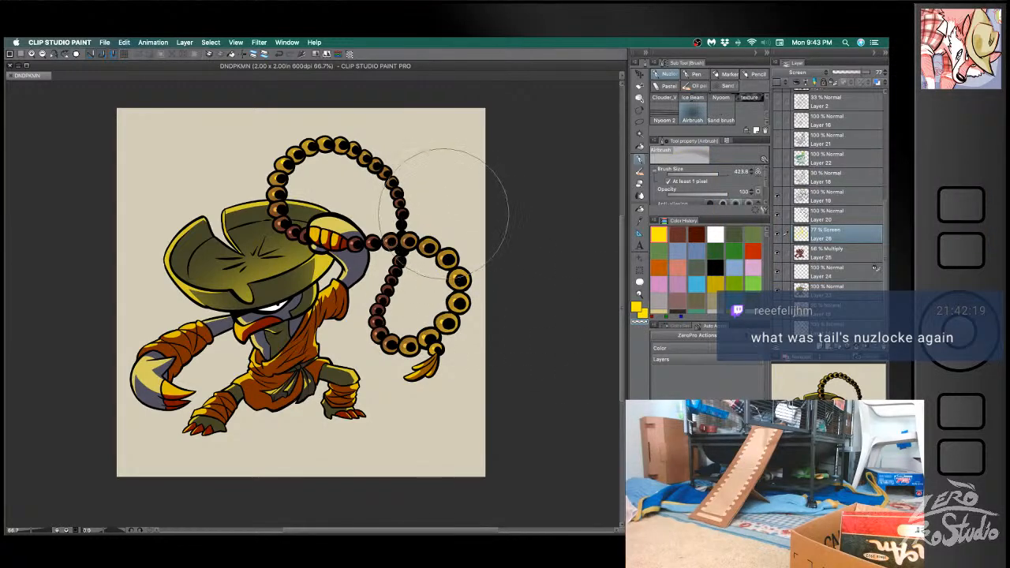
pyautogui.moveTo(472, 374); pyautogui.dragTo(441, 406)
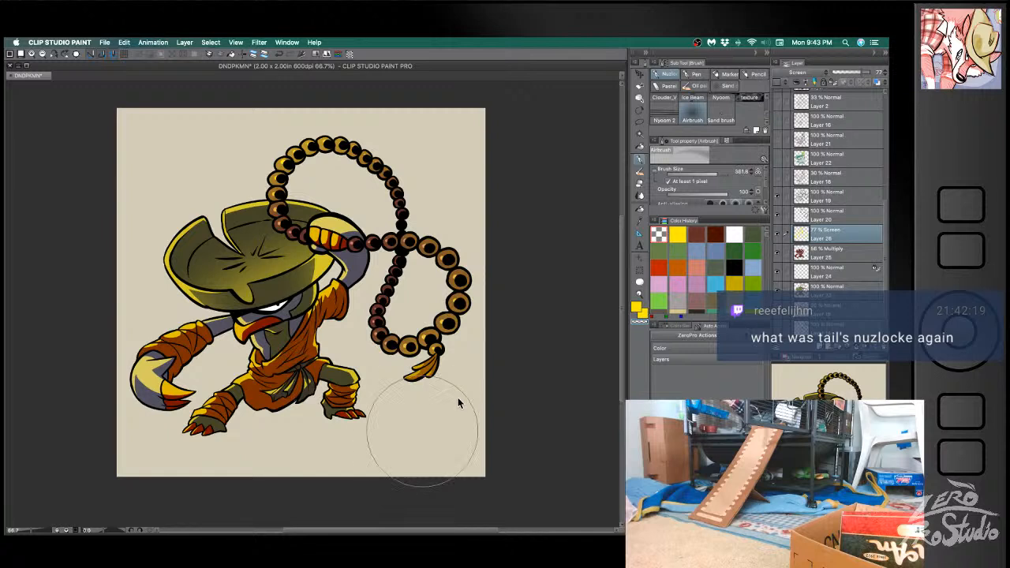
pyautogui.press('[')
pyautogui.press('[')
pyautogui.press('[')
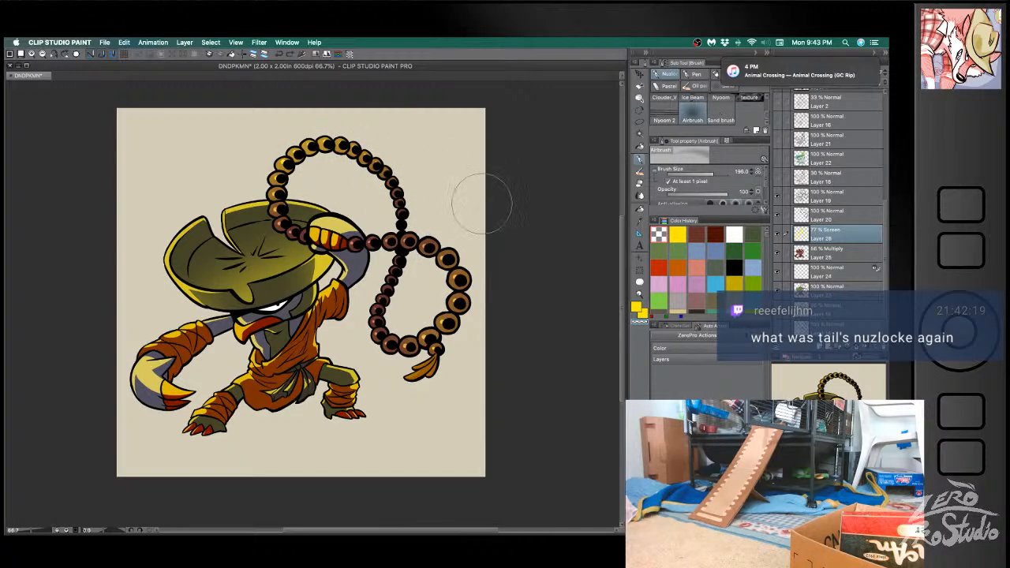
pyautogui.press('m')
pyautogui.moveTo(430, 173)
pyautogui.mouseDown()
pyautogui.moveTo(391, 130)
pyautogui.moveTo(259, 148)
pyautogui.moveTo(271, 203)
pyautogui.mouseUp()
pyautogui.moveTo(332, 186)
pyautogui.mouseDown()
pyautogui.moveTo(390, 230)
pyautogui.moveTo(481, 168)
pyautogui.moveTo(465, 193)
pyautogui.mouseUp()
pyautogui.press('b')
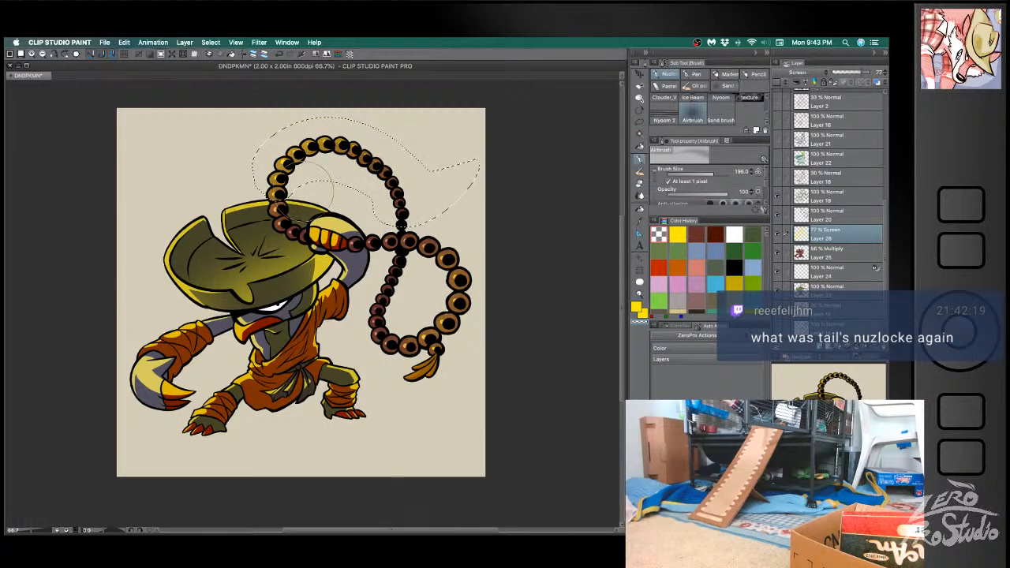
pyautogui.press('super+d')
pyautogui.press('super+s')
# - Set dark brown as the drawing color and switch from the airbrush to the G-pen
pyautogui.moveTo(478, 413); pyautogui.dragTo(514, 391)
pyautogui.moveTo(485, 443); pyautogui.dragTo(534, 433)
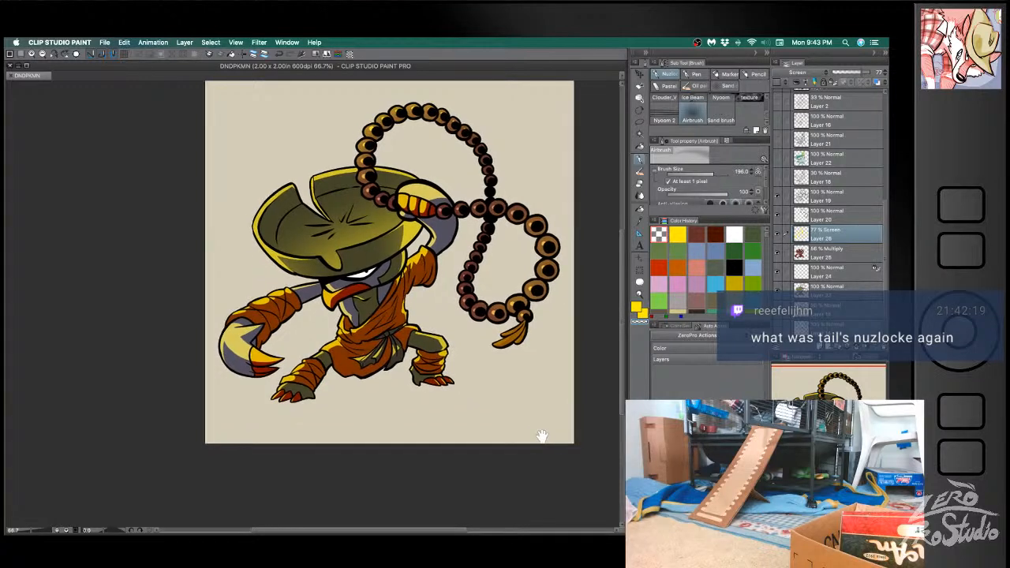
pyautogui.moveTo(542, 437); pyautogui.dragTo(530, 447)
pyautogui.click(844, 252)
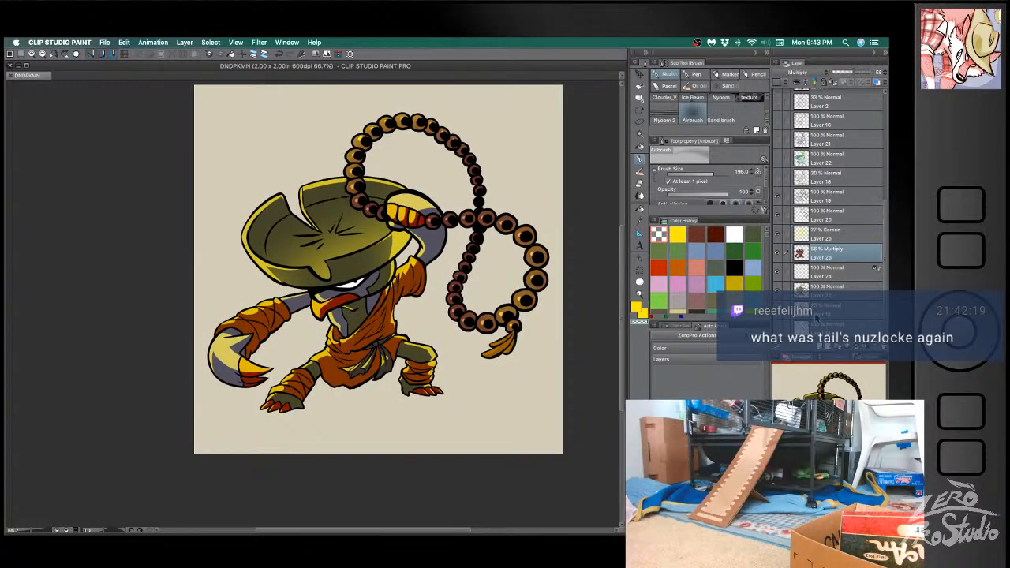
pyautogui.click(715, 235)
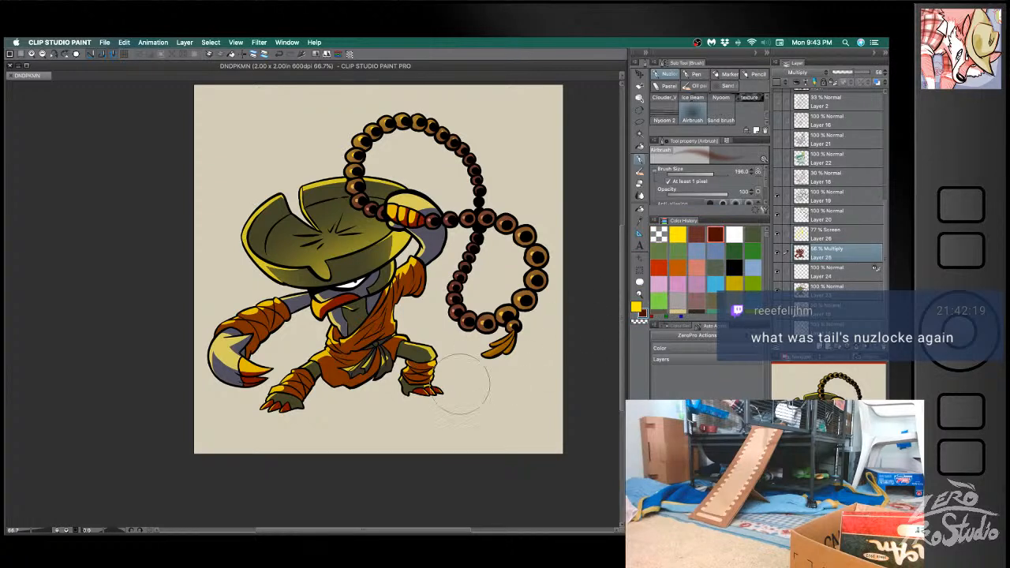
pyautogui.moveTo(349, 430); pyautogui.dragTo(326, 428)
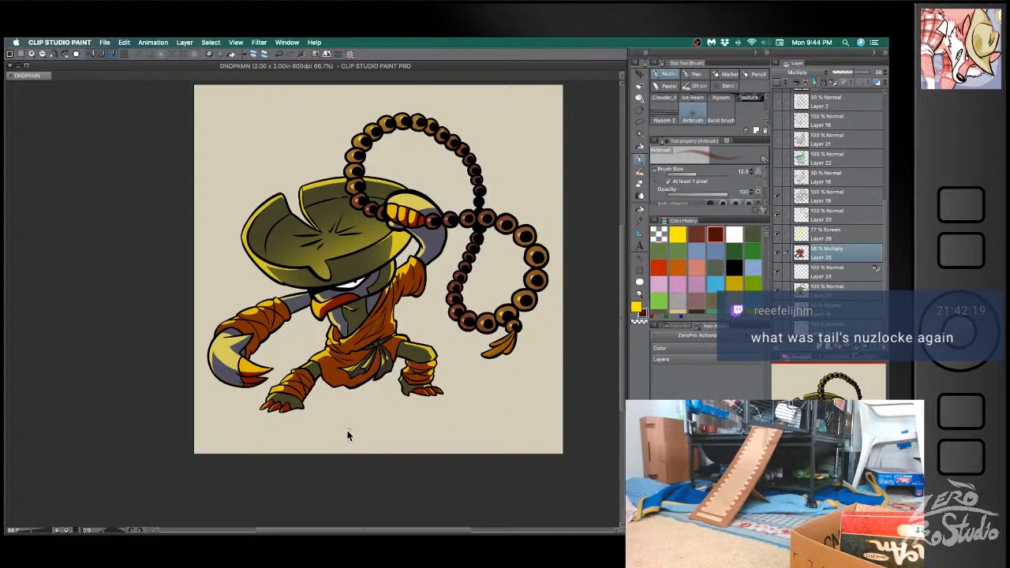
pyautogui.click(696, 73)
pyautogui.moveTo(351, 406); pyautogui.dragTo(365, 400)
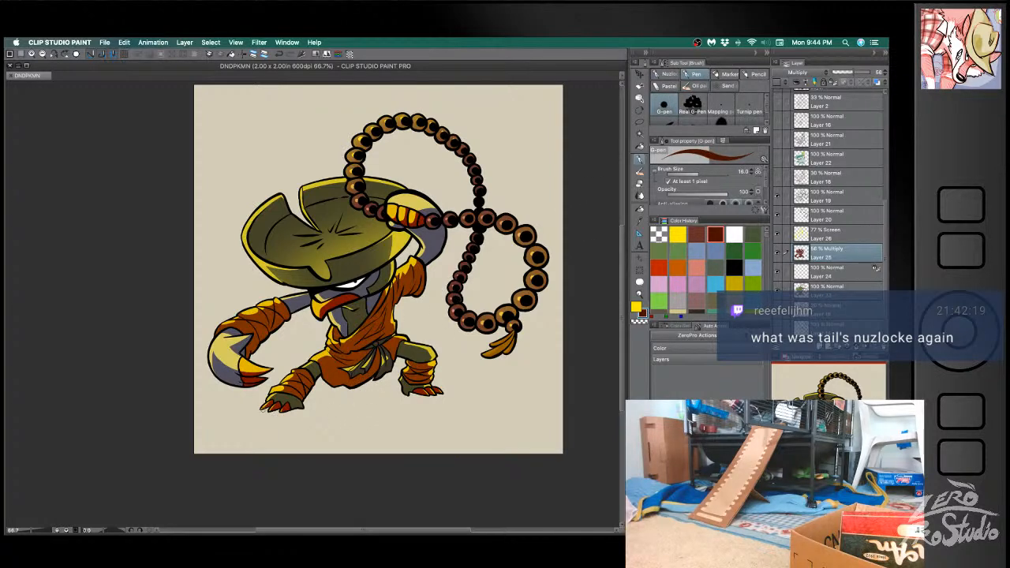
# - Add a new layer beneath the character's base colors and outline a wide ground shadow under the feet in dark brown
pyautogui.moveTo(260, 408)
pyautogui.mouseDown()
pyautogui.moveTo(297, 423)
pyautogui.moveTo(500, 403)
pyautogui.mouseUp()
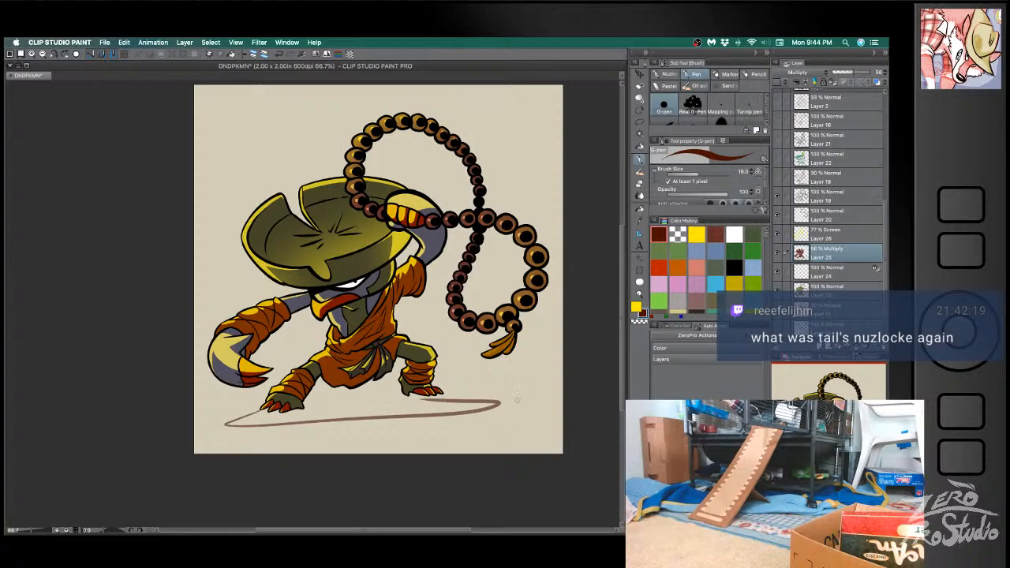
pyautogui.hotkey('ctrl', 'z')
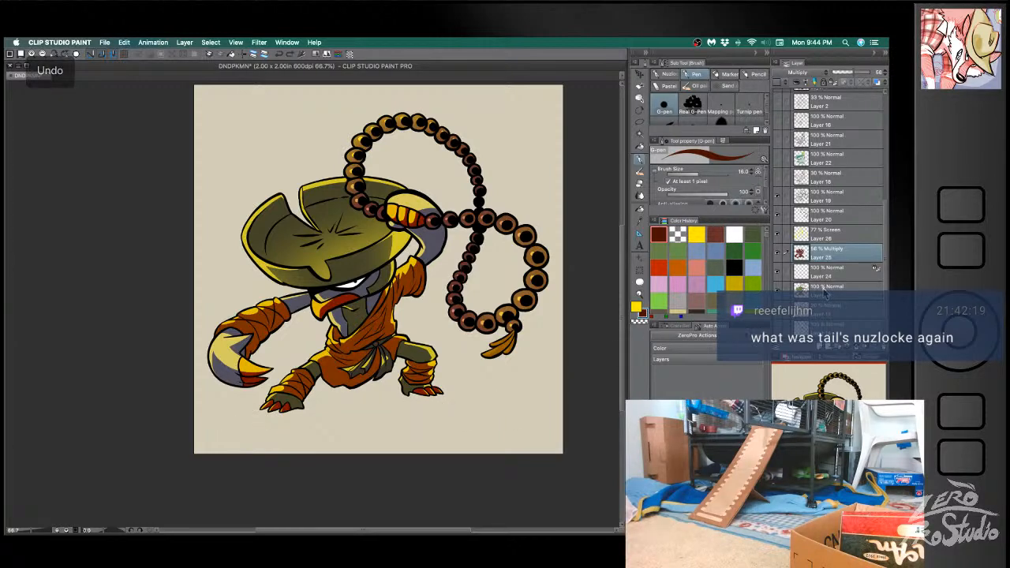
pyautogui.click(840, 312)
pyautogui.click(818, 347)
pyautogui.moveTo(268, 408)
pyautogui.mouseDown()
pyautogui.moveTo(413, 426)
pyautogui.moveTo(492, 399)
pyautogui.mouseUp()
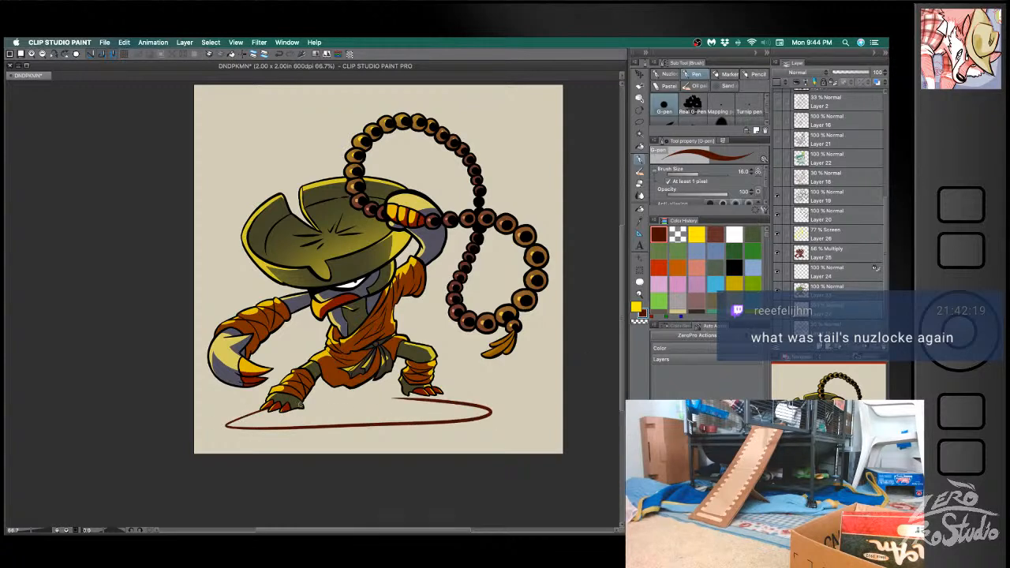
pyautogui.hotkey('ctrl', 'z')
pyautogui.moveTo(261, 409)
pyautogui.mouseDown()
pyautogui.moveTo(496, 414)
pyautogui.moveTo(415, 389)
pyautogui.moveTo(439, 392)
pyautogui.mouseUp()
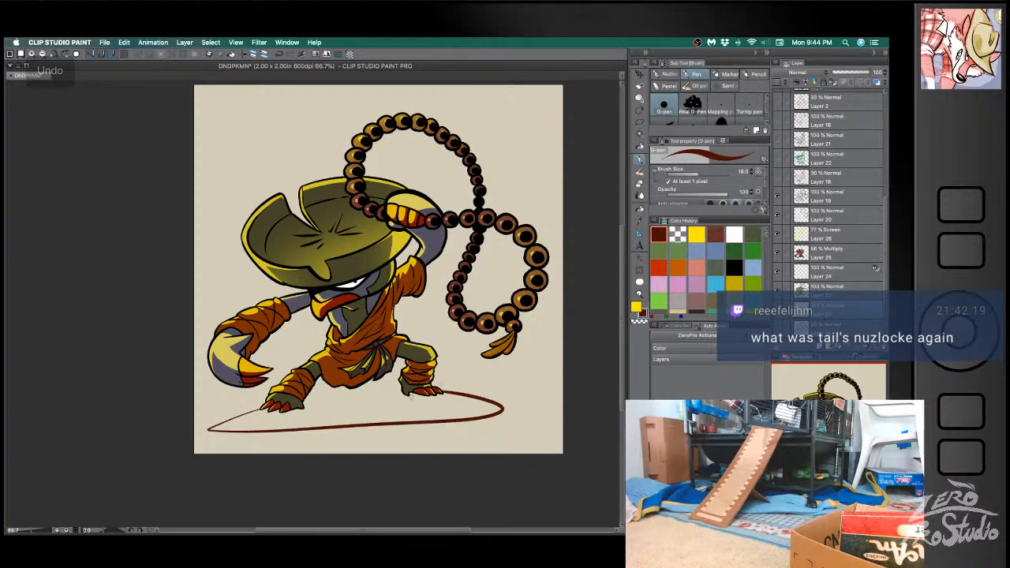
# - Close the shadow outline with a curve between the two feet and fill the shape with dark brown
pyautogui.moveTo(293, 408); pyautogui.dragTo(439, 395)
pyautogui.hotkey('ctrl', 'z')
pyautogui.moveTo(288, 420)
pyautogui.mouseDown()
pyautogui.moveTo(426, 407)
pyautogui.moveTo(407, 395)
pyautogui.moveTo(307, 411)
pyautogui.moveTo(410, 396)
pyautogui.mouseUp()
pyautogui.press('super+z')
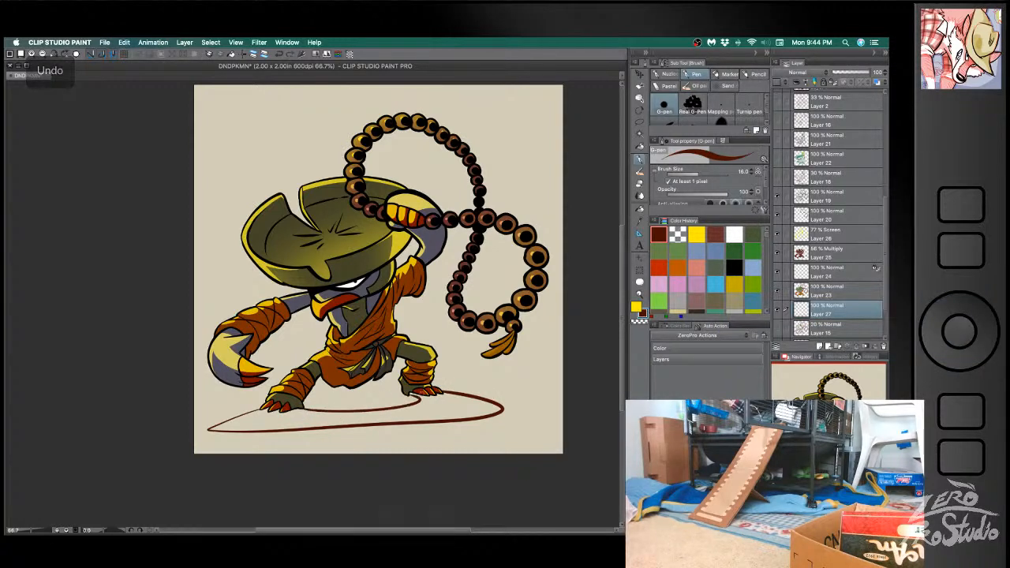
pyautogui.press('g')
pyautogui.click(415, 403)
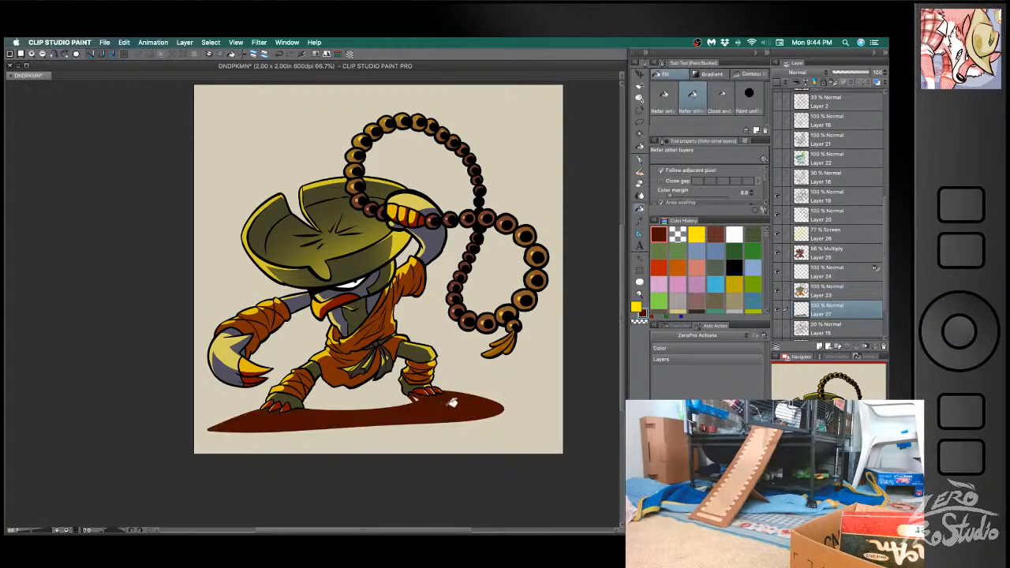
pyautogui.press('b')
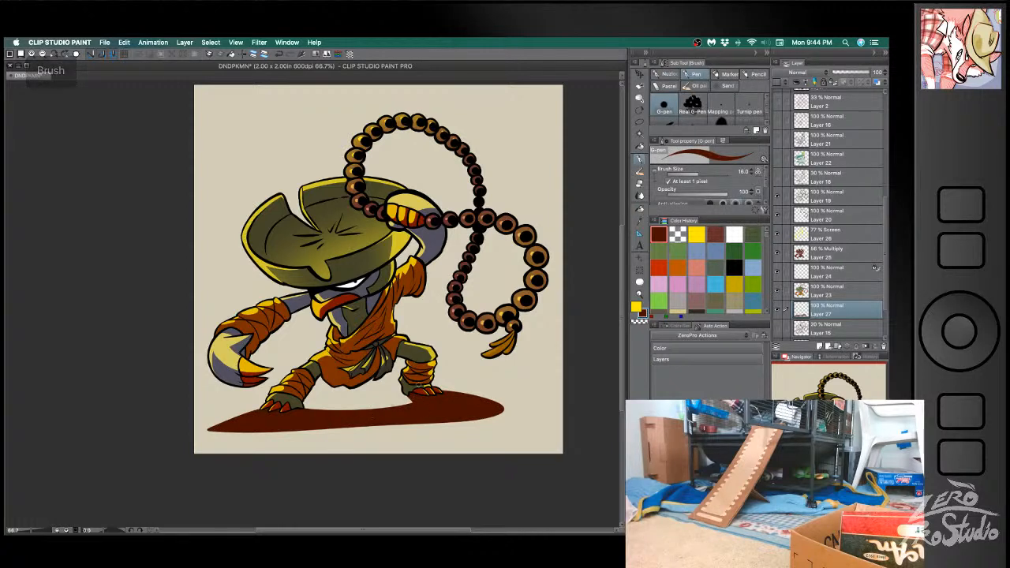
# - Trim the ground shadow between the feet and sharpen its outer ends with a larger hard eraser
pyautogui.press('e')
pyautogui.moveTo(304, 411); pyautogui.dragTo(410, 404)
pyautogui.press('super+z')
pyautogui.moveTo(308, 409); pyautogui.dragTo(344, 410)
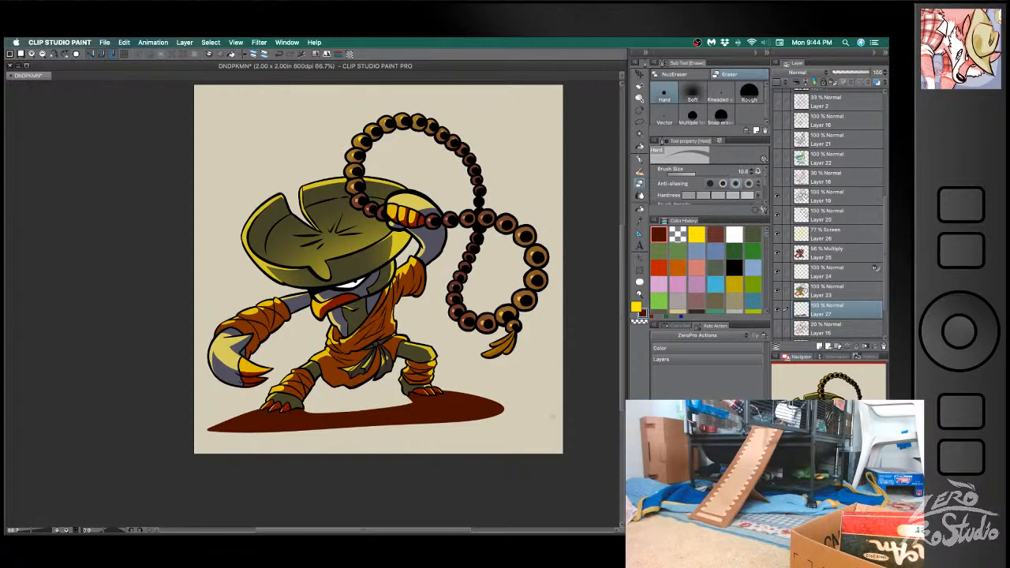
pyautogui.press('e')
pyautogui.press('[')
pyautogui.press(']')
pyautogui.press(']')
pyautogui.press(']')
pyautogui.press(']')
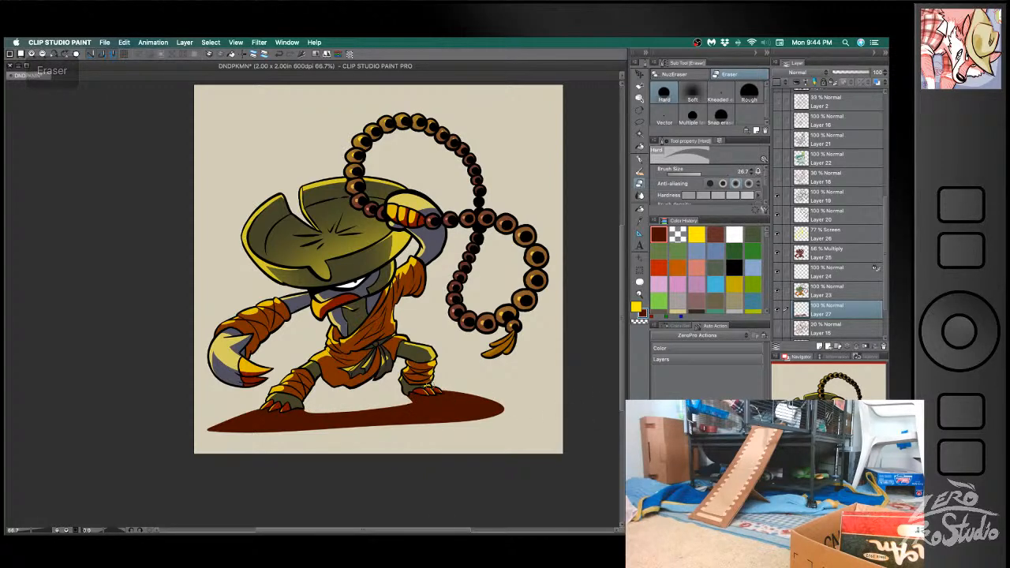
pyautogui.moveTo(276, 399); pyautogui.dragTo(186, 438)
pyautogui.press('b')
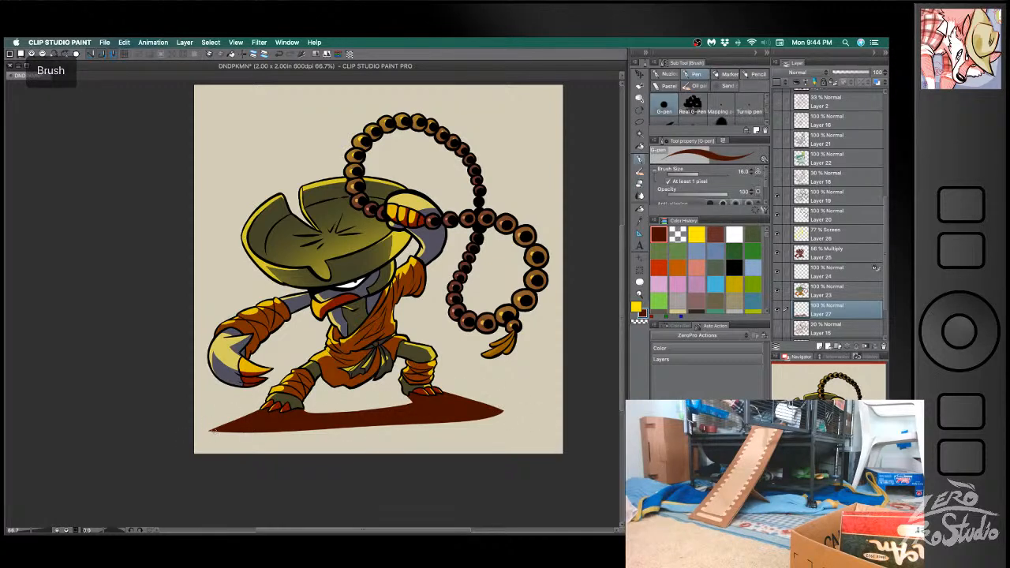
# - Extend the ground shadow's lower edge with long pointed G-pen strokes reaching toward the canvas's right border
pyautogui.moveTo(254, 430); pyautogui.dragTo(500, 420)
pyautogui.press('super+z')
pyautogui.moveTo(254, 430); pyautogui.dragTo(513, 419)
pyautogui.moveTo(303, 431); pyautogui.dragTo(515, 426)
pyautogui.press('super+z')
pyautogui.moveTo(295, 433); pyautogui.dragTo(554, 428)
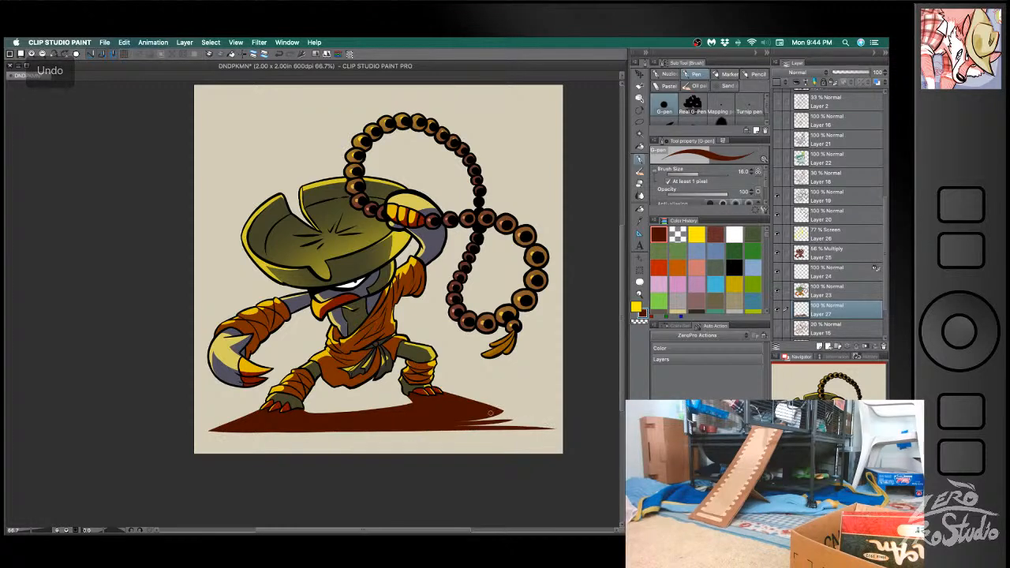
# - Draw a slanted edge from the front foot to the canvas's right border and fill the remaining gaps dark brown
pyautogui.moveTo(444, 396); pyautogui.dragTo(564, 427)
pyautogui.press('super+z')
pyautogui.moveTo(446, 396); pyautogui.dragTo(561, 427)
pyautogui.moveTo(474, 422); pyautogui.dragTo(563, 427)
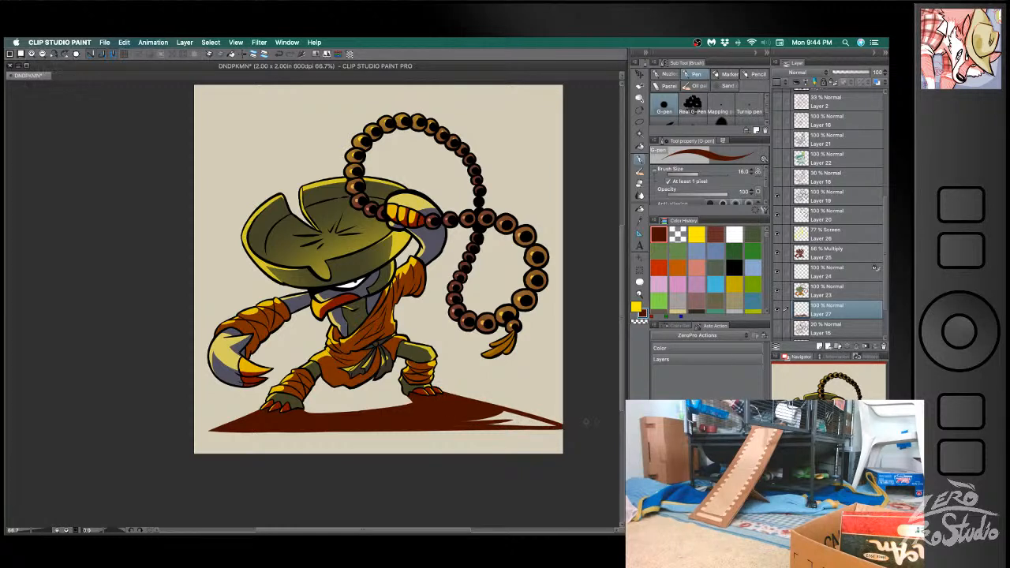
pyautogui.press('g')
pyautogui.click(525, 419)
pyautogui.press('b')
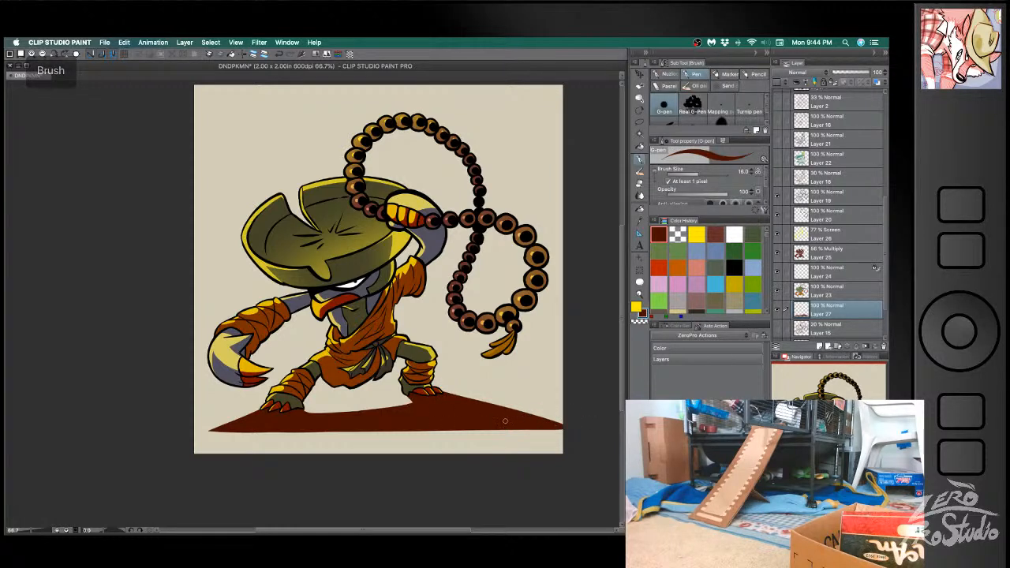
# - Try to thin the ground shadow with long, large eraser strokes along its lower side
pyautogui.press('e')
pyautogui.moveTo(181, 428); pyautogui.dragTo(591, 415)
pyautogui.press('super+z')
pyautogui.moveTo(203, 431); pyautogui.dragTo(586, 395)
pyautogui.press('super+z')
pyautogui.moveTo(198, 430)
pyautogui.mouseDown()
pyautogui.moveTo(402, 425)
pyautogui.moveTo(409, 438)
pyautogui.moveTo(557, 422)
pyautogui.moveTo(215, 426)
pyautogui.moveTo(606, 397)
pyautogui.mouseUp()
pyautogui.press('super+z')
pyautogui.moveTo(203, 432); pyautogui.dragTo(592, 394)
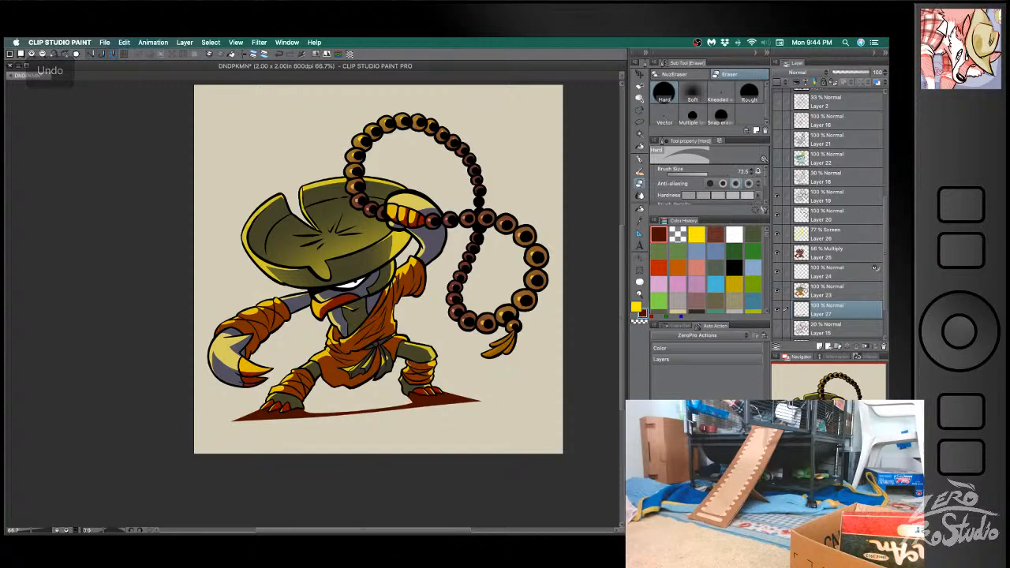
pyautogui.press('super+z')
pyautogui.moveTo(192, 432); pyautogui.dragTo(598, 425)
pyautogui.press('super+z')
pyautogui.press('super+z')
# - Erase along the ground shadow's bottom to give it a smooth, slightly arched lower edge, redoing the stroke until it fits
pyautogui.press('super+z')
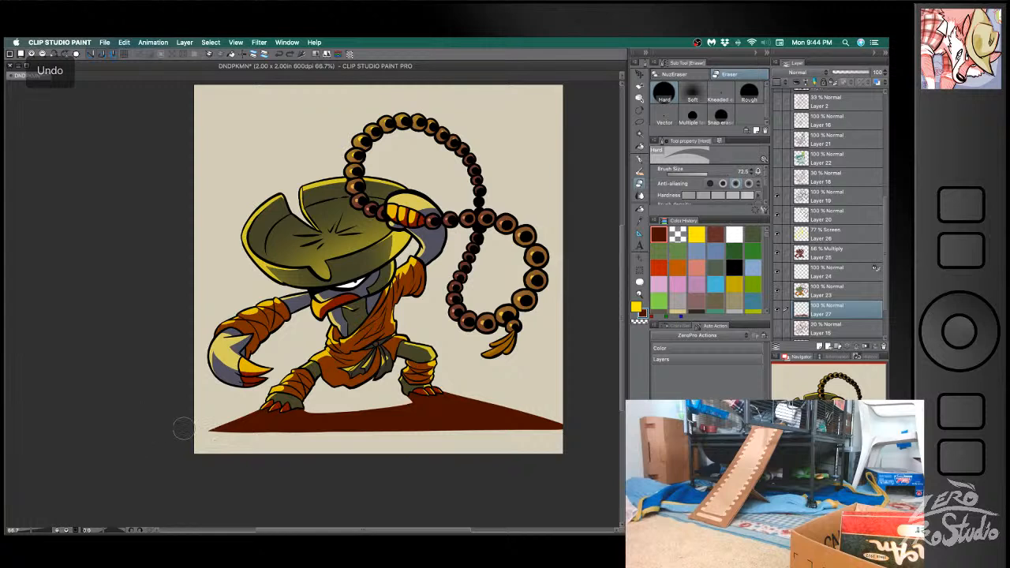
pyautogui.moveTo(162, 429); pyautogui.dragTo(595, 428)
pyautogui.press('super+z')
pyautogui.moveTo(190, 432); pyautogui.dragTo(591, 432)
pyautogui.press('super+z')
pyautogui.moveTo(176, 437); pyautogui.dragTo(590, 440)
pyautogui.press('super+z')
pyautogui.moveTo(192, 433)
pyautogui.mouseDown()
pyautogui.moveTo(400, 423)
pyautogui.moveTo(585, 433)
pyautogui.moveTo(369, 433)
pyautogui.moveTo(582, 438)
pyautogui.mouseUp()
pyautogui.press('super+z')
pyautogui.press('super+z')
pyautogui.moveTo(191, 439); pyautogui.dragTo(571, 444)
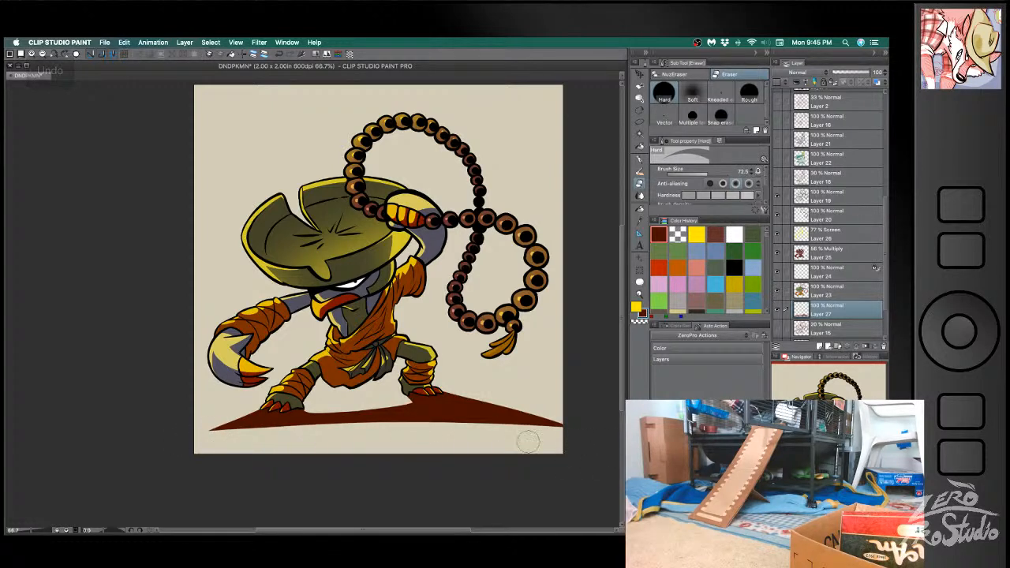
# - Trim the ground shadow's upper right edge so it tapers to a point inside the canvas, and save the illustration
pyautogui.moveTo(436, 376); pyautogui.dragTo(539, 406)
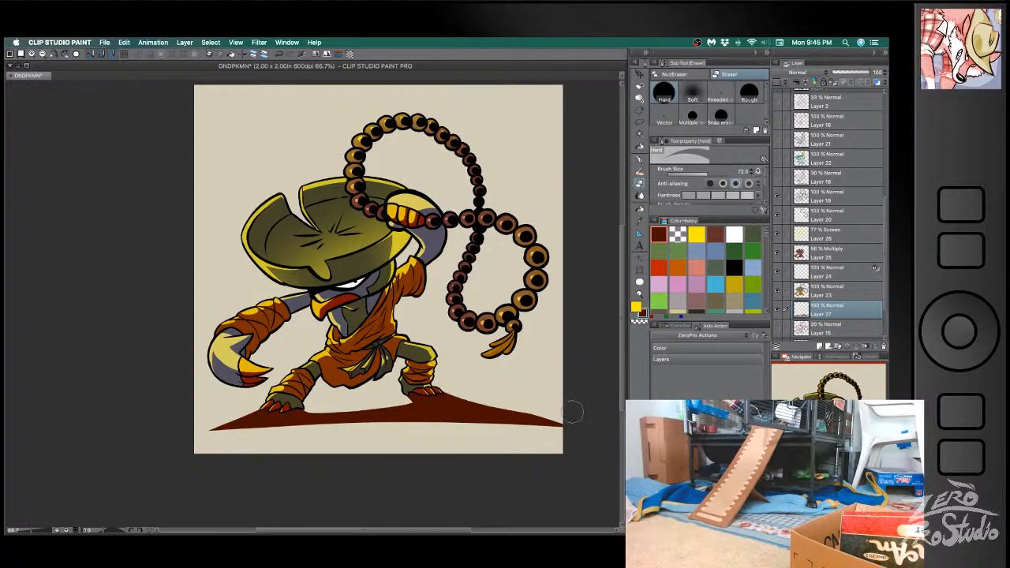
pyautogui.press('super+z')
pyautogui.moveTo(439, 380); pyautogui.dragTo(602, 440)
pyautogui.press('super+z')
pyautogui.moveTo(434, 385); pyautogui.dragTo(590, 419)
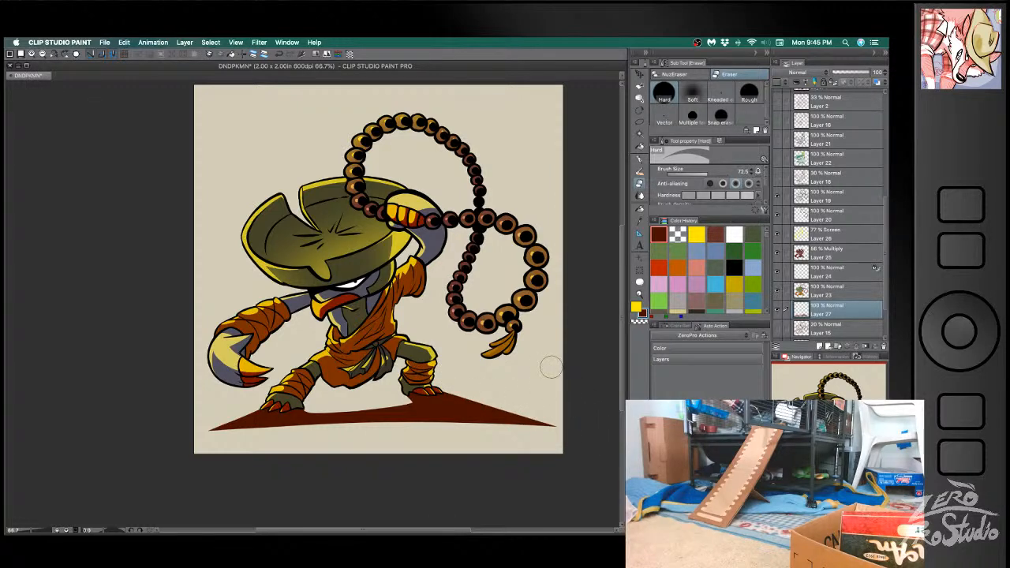
pyautogui.press('super+s')
# - Try to erase a curve into the ground shadow between the feet
pyautogui.press('e')
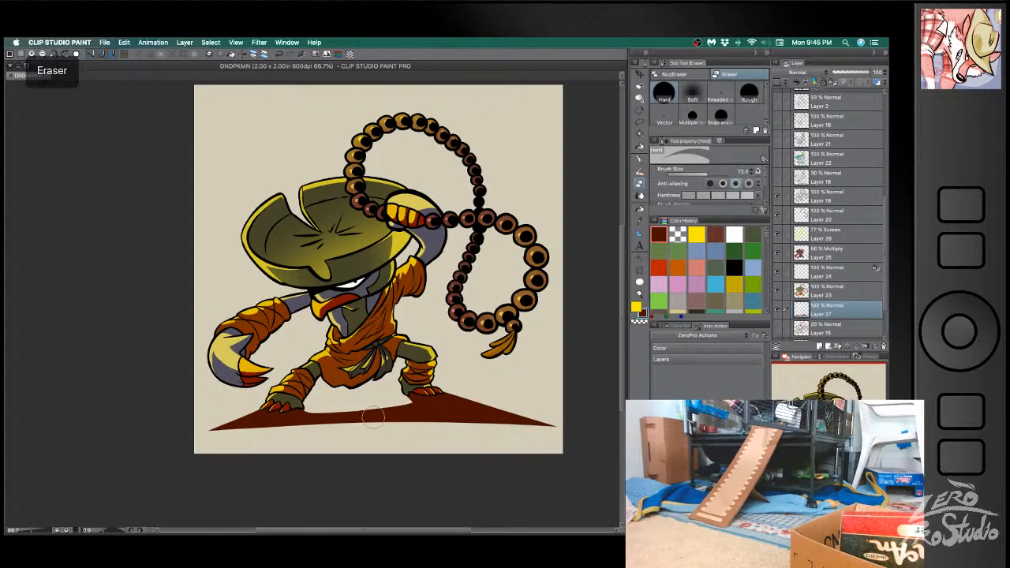
pyautogui.moveTo(372, 423)
pyautogui.mouseDown()
pyautogui.moveTo(408, 401)
pyautogui.moveTo(313, 410)
pyautogui.moveTo(409, 403)
pyautogui.mouseUp()
pyautogui.press('super+z')
pyautogui.press('super+z')
pyautogui.press('super+z')
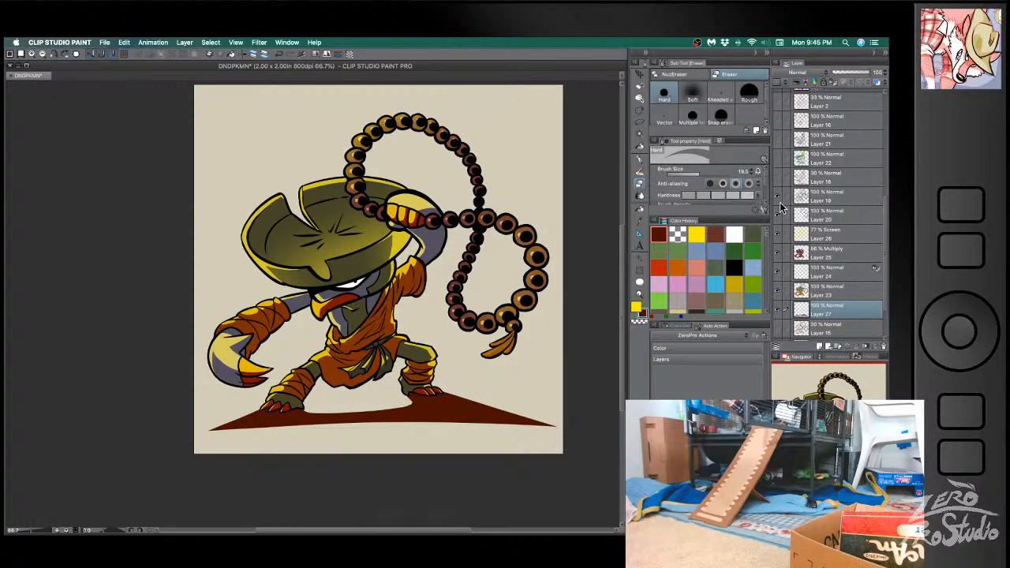
# - Hide all layers of the hatted monk and find the layers of the next character
pyautogui.moveTo(777, 197); pyautogui.dragTo(778, 309)
pyautogui.scroll(6, 805, 249)
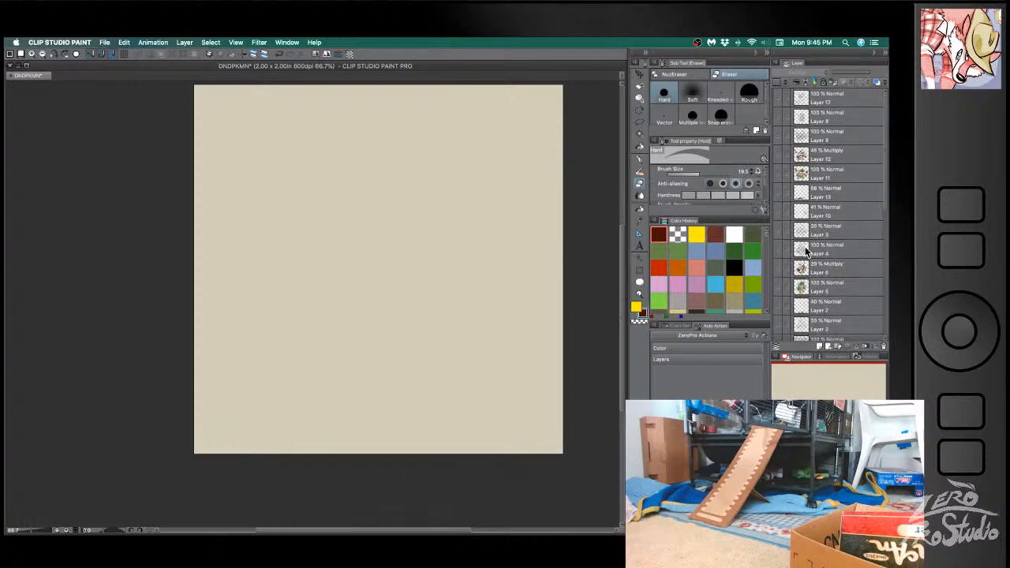
pyautogui.scroll(-3, 804, 246)
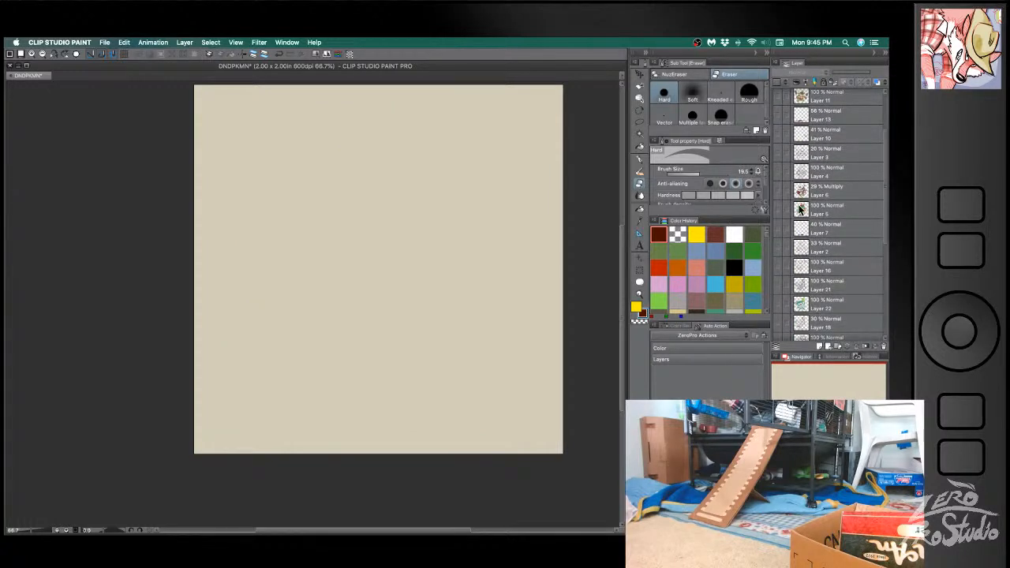
pyautogui.scroll(-1, 804, 272)
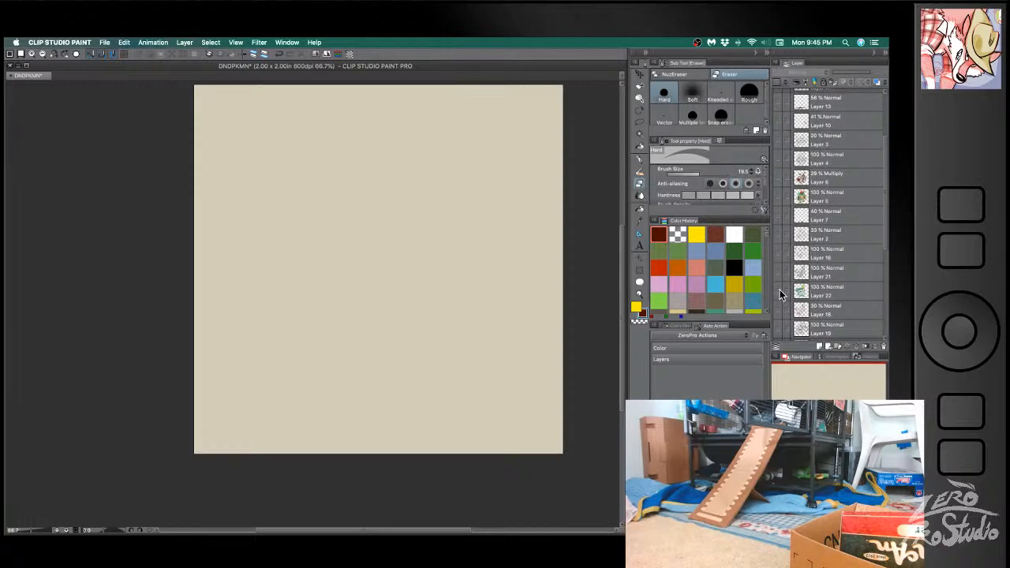
# - Show Layers 21 and 22 of the green staff-wielding character and add two new layers above its base colors
pyautogui.moveTo(777, 291); pyautogui.dragTo(778, 280)
pyautogui.click(777, 286)
pyautogui.click(824, 290)
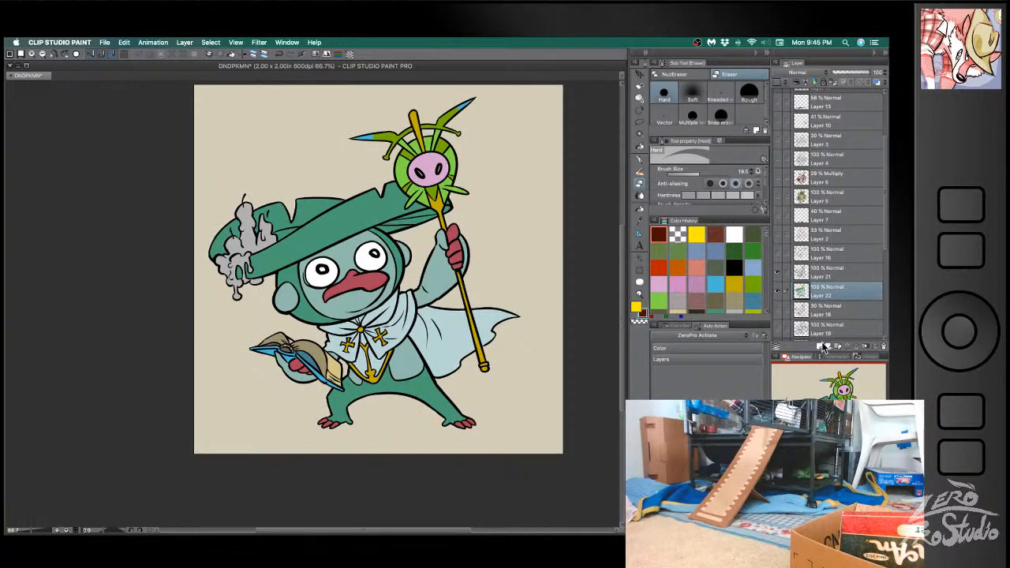
pyautogui.click(821, 345)
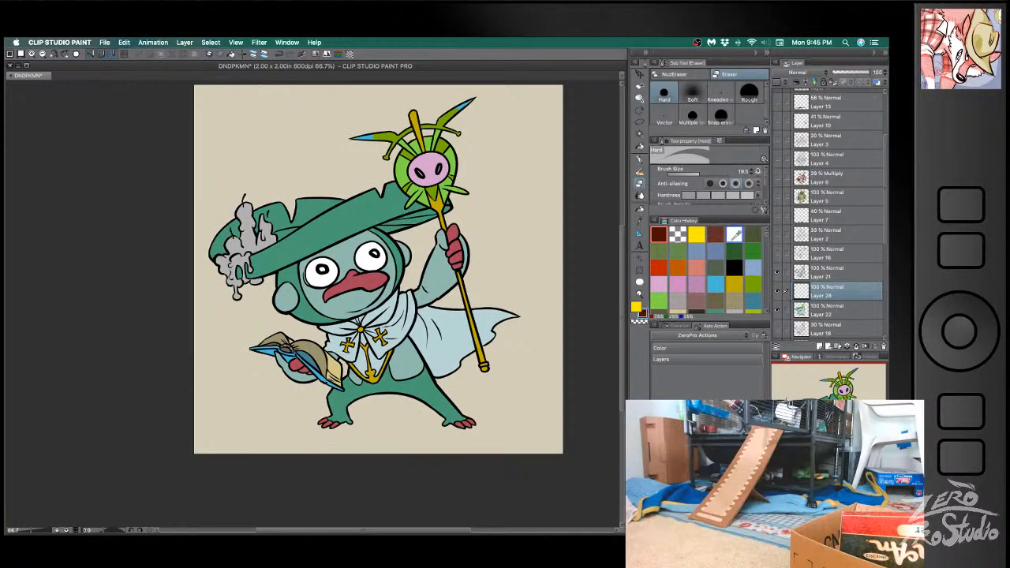
pyautogui.click(818, 345)
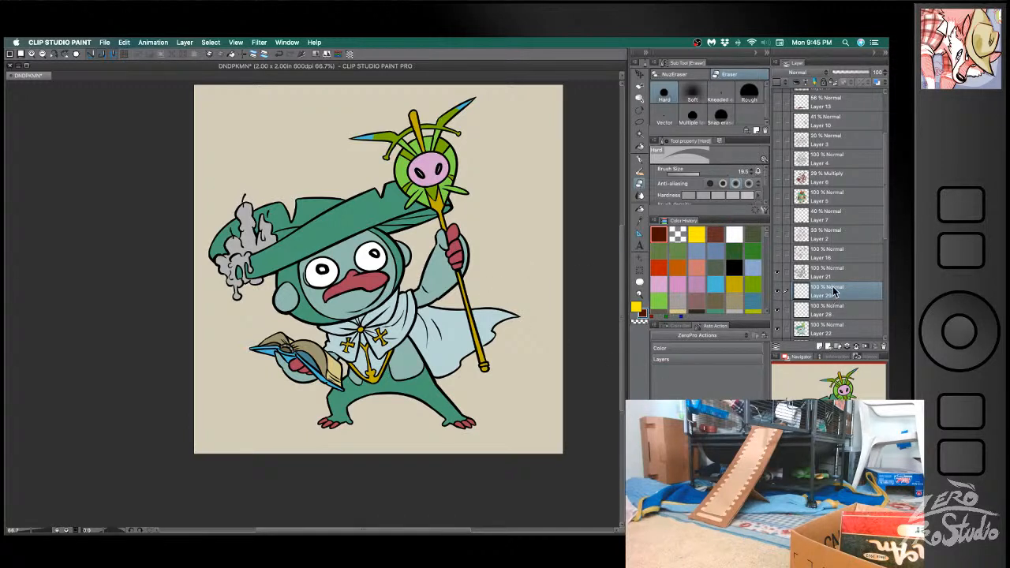
# - Move Layer 29 above the line art on Layer 21 and try a large white airbrush glow around the staff head
pyautogui.moveTo(832, 291); pyautogui.dragTo(833, 269)
pyautogui.click(734, 234)
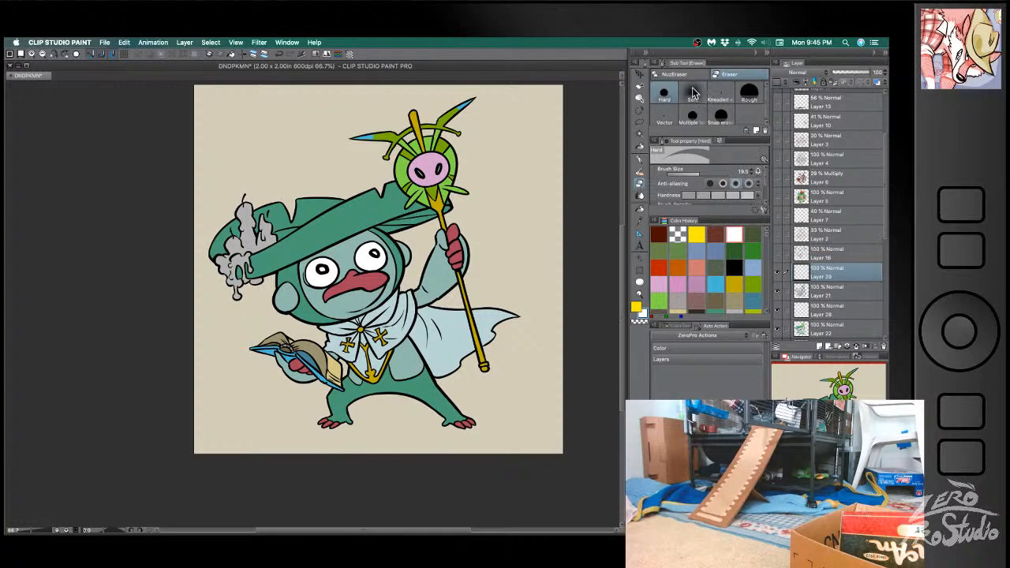
pyautogui.press('b')
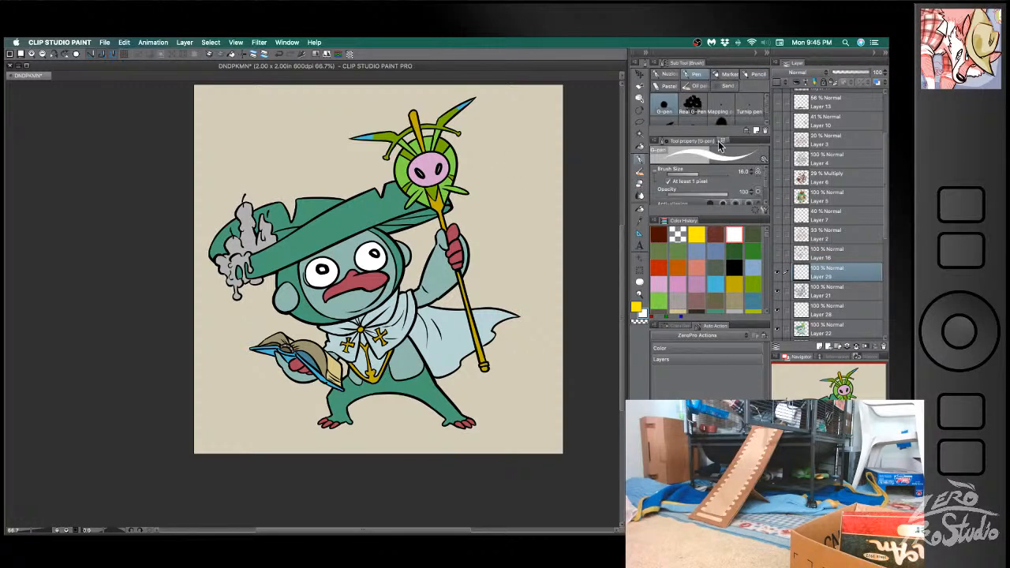
pyautogui.click(669, 74)
pyautogui.moveTo(485, 191); pyautogui.dragTo(579, 154)
pyautogui.moveTo(451, 166); pyautogui.dragTo(464, 161)
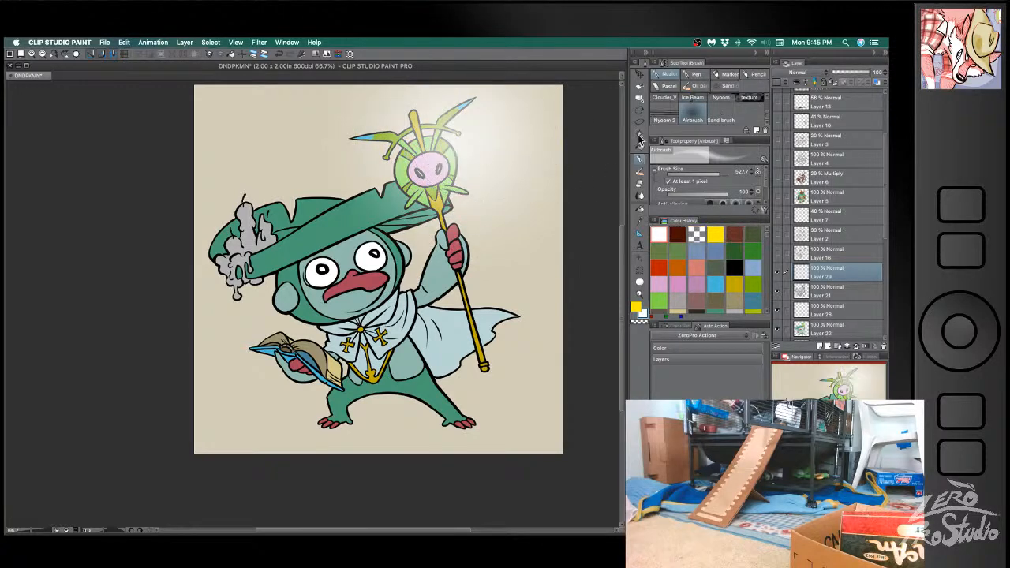
pyautogui.moveTo(542, 291); pyautogui.dragTo(500, 344)
pyautogui.press('super+z')
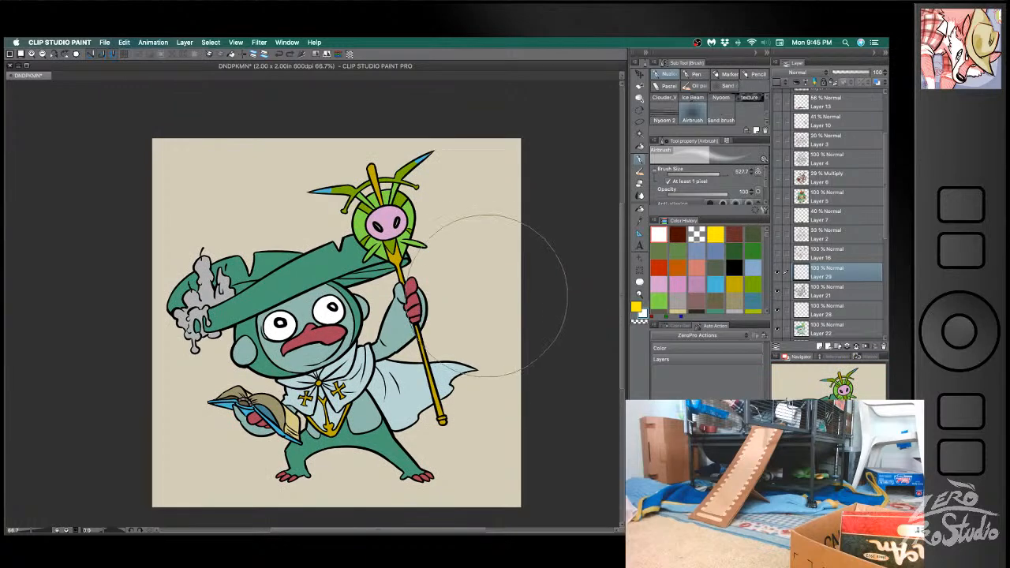
# - Airbrush a soft white glow over the staff's round head with a brush size of 221.1
pyautogui.moveTo(415, 167)
pyautogui.mouseDown()
pyautogui.moveTo(474, 134)
pyautogui.moveTo(483, 183)
pyautogui.mouseUp()
pyautogui.press('super+z')
pyautogui.moveTo(405, 224)
pyautogui.mouseDown()
pyautogui.moveTo(431, 215)
pyautogui.moveTo(426, 229)
pyautogui.mouseUp()
pyautogui.press('super+z')
pyautogui.moveTo(446, 284)
pyautogui.mouseDown()
pyautogui.moveTo(417, 269)
pyautogui.moveTo(391, 229)
pyautogui.moveTo(402, 204)
pyautogui.moveTo(395, 212)
pyautogui.moveTo(463, 226)
pyautogui.mouseUp()
pyautogui.press('super+z')
pyautogui.moveTo(371, 217)
pyautogui.mouseDown()
pyautogui.moveTo(384, 180)
pyautogui.moveTo(451, 198)
pyautogui.mouseUp()
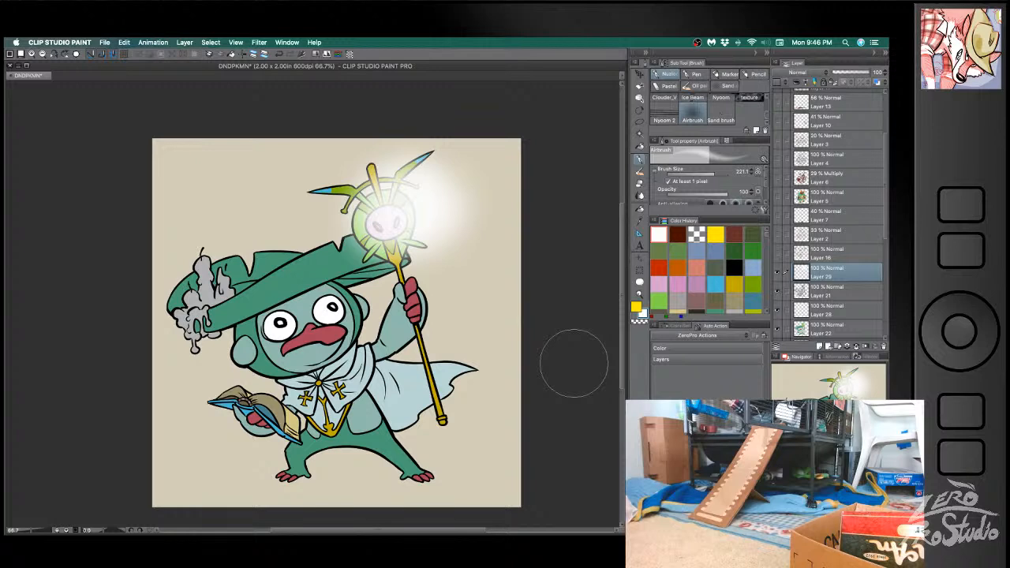
# - Draw orange flames on the wicks of the three hat candles with the G-pen on Layer 29
pyautogui.click(820, 331)
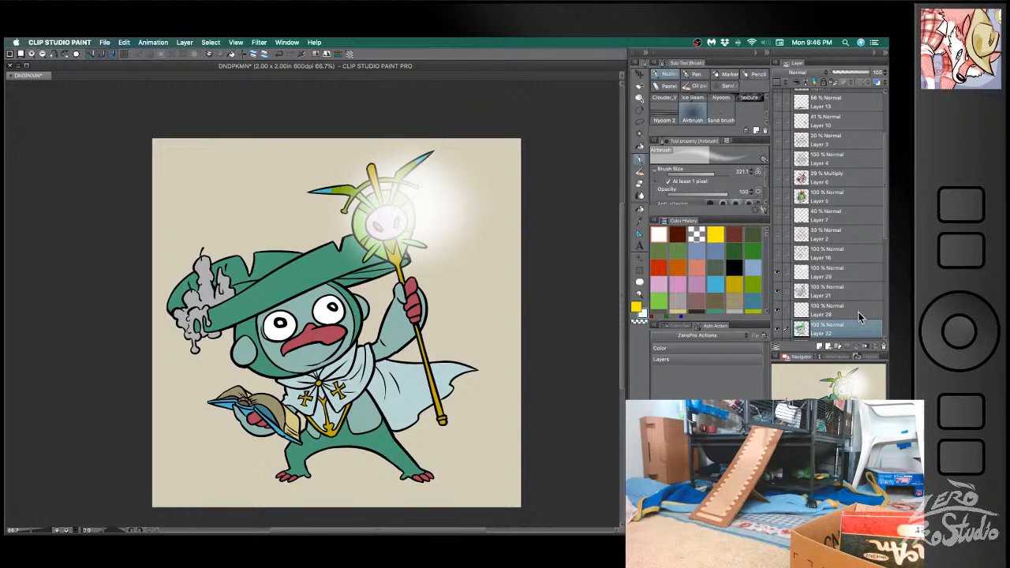
pyautogui.click(825, 272)
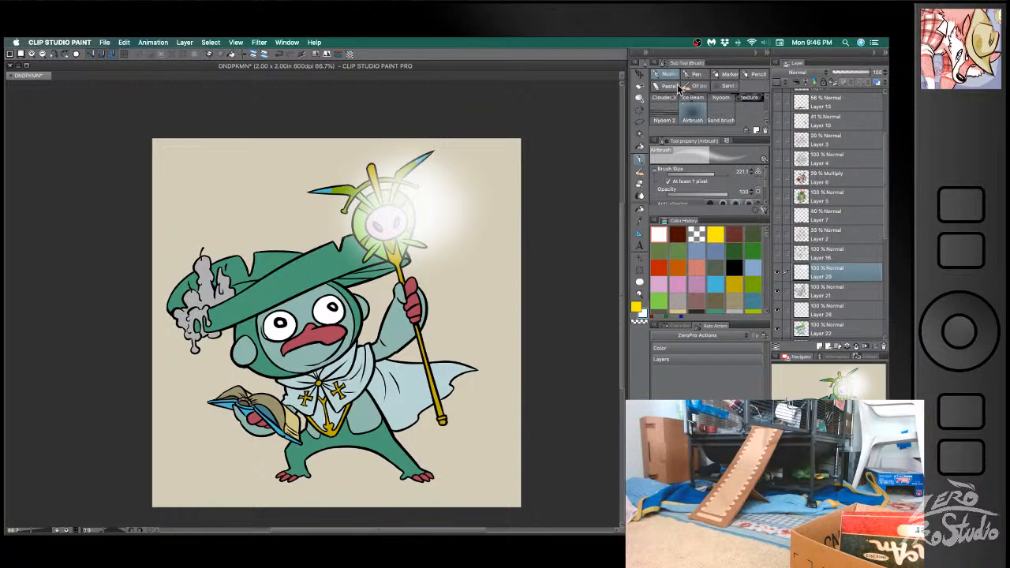
pyautogui.click(694, 74)
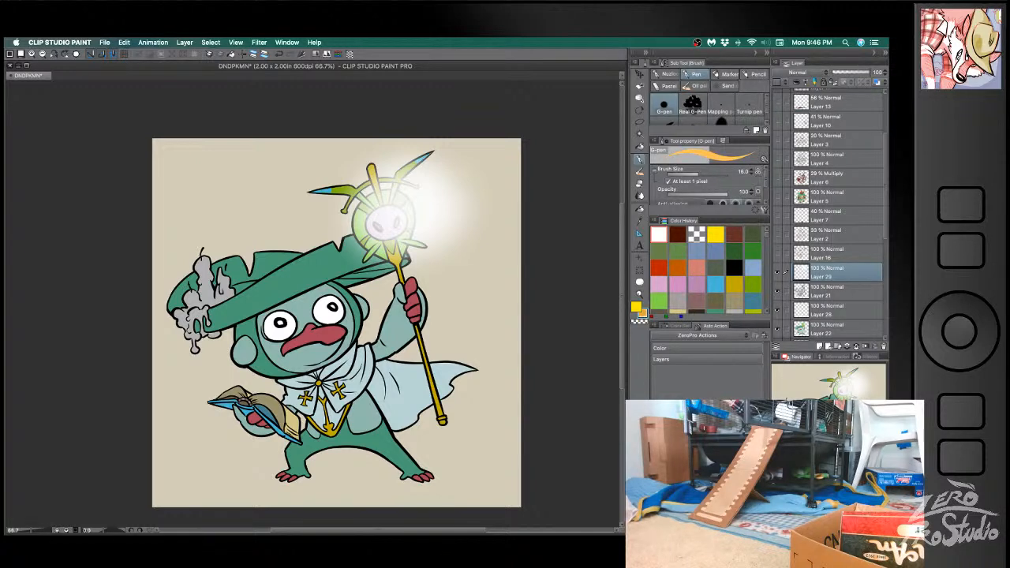
pyautogui.press('b')
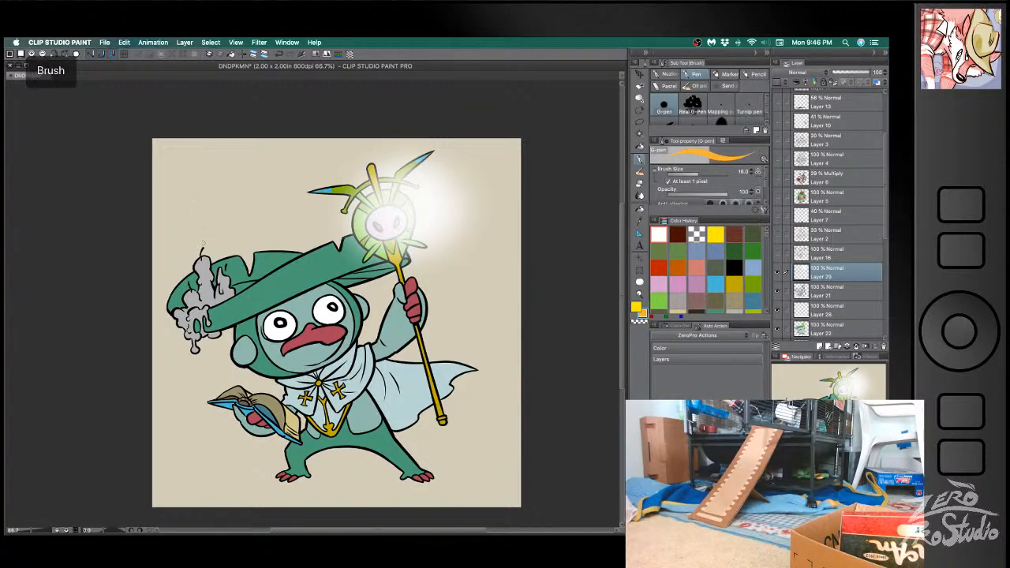
pyautogui.moveTo(203, 250)
pyautogui.mouseDown()
pyautogui.moveTo(215, 221)
pyautogui.moveTo(204, 245)
pyautogui.mouseUp()
pyautogui.press('super+z')
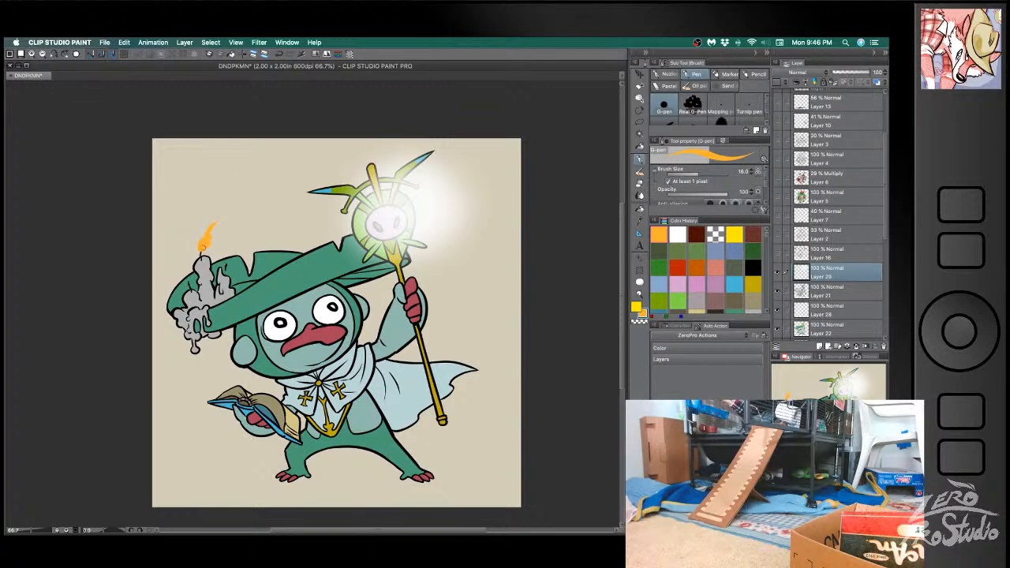
pyautogui.press('super+z')
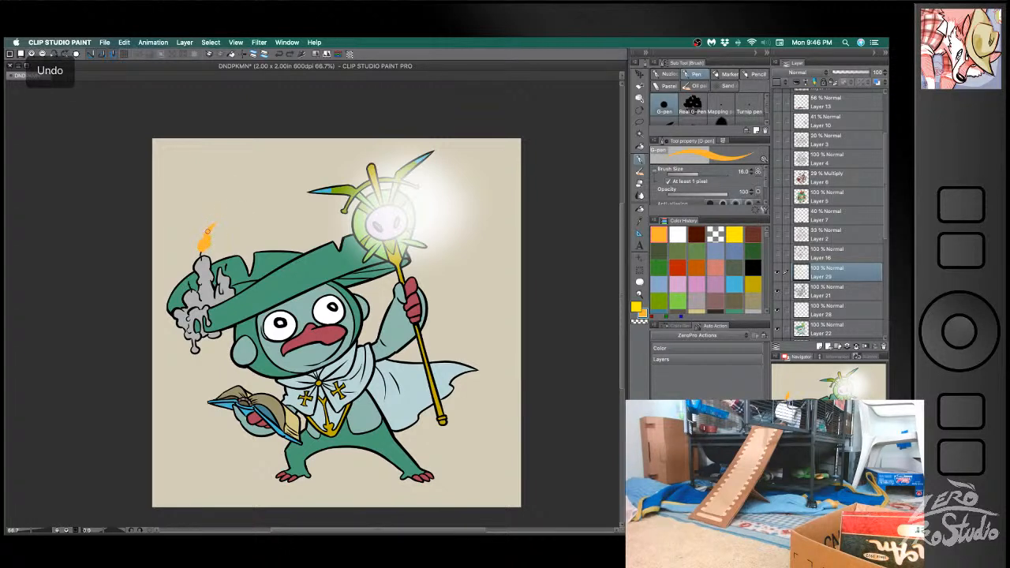
pyautogui.press('e')
pyautogui.press('b')
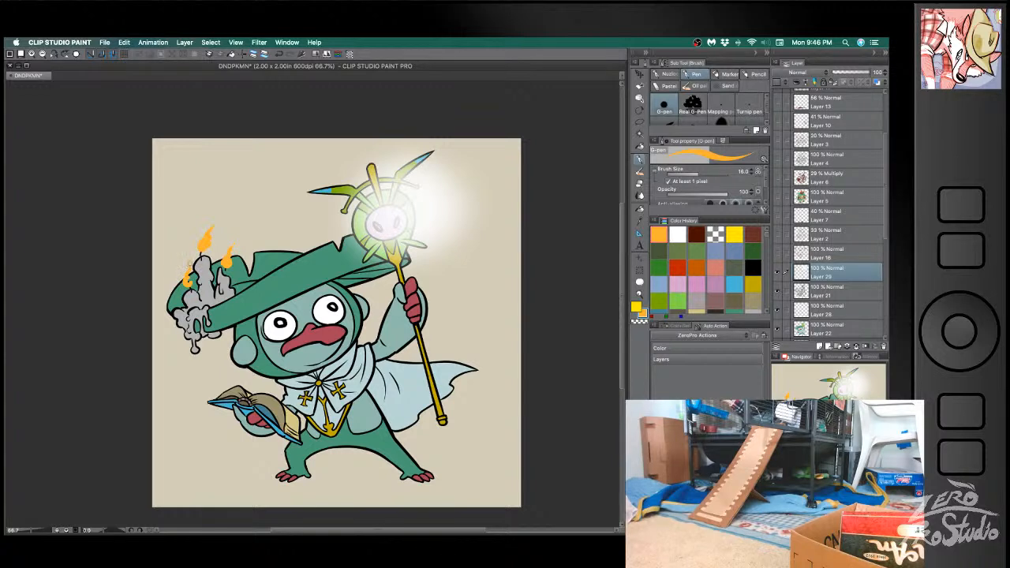
# - Undo the last few strokes and dot a white core into the base of each candle flame
pyautogui.press('super+z')
pyautogui.press('super+z')
pyautogui.press('super+z')
pyautogui.keyDown('alt'); pyautogui.click(287, 331); pyautogui.keyUp('alt')
pyautogui.click(188, 282)
pyautogui.click(202, 248)
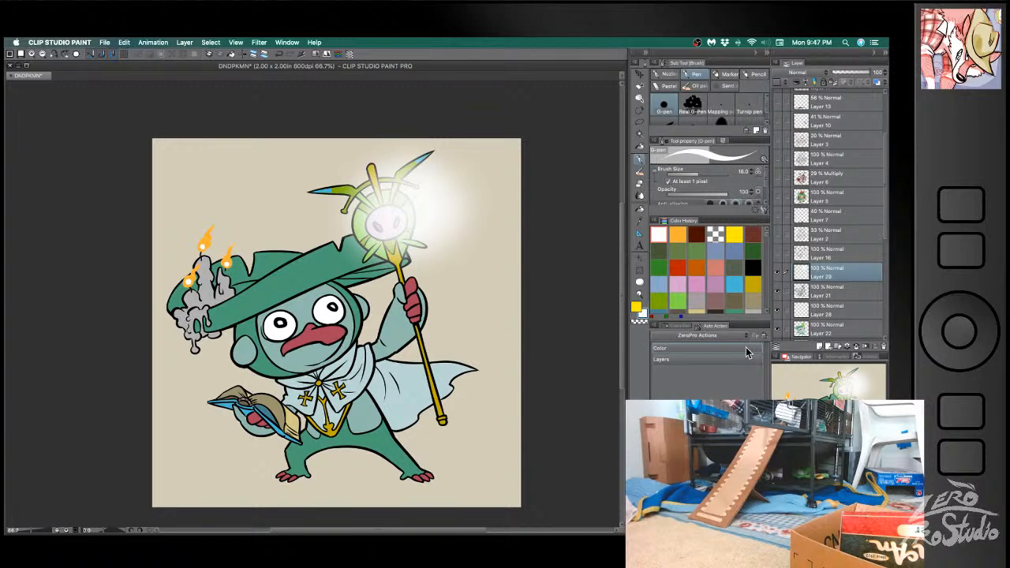
# - Lock Layer 29's transparent pixels to tint the candle flames red with a small airbrush, and save the illustration
pyautogui.click(832, 81)
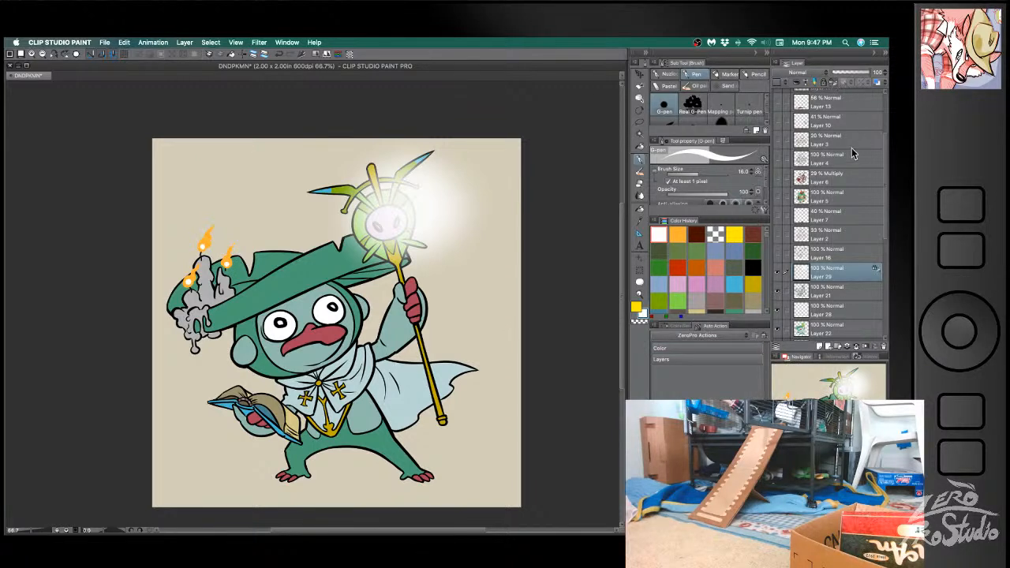
pyautogui.click(669, 73)
pyautogui.click(676, 269)
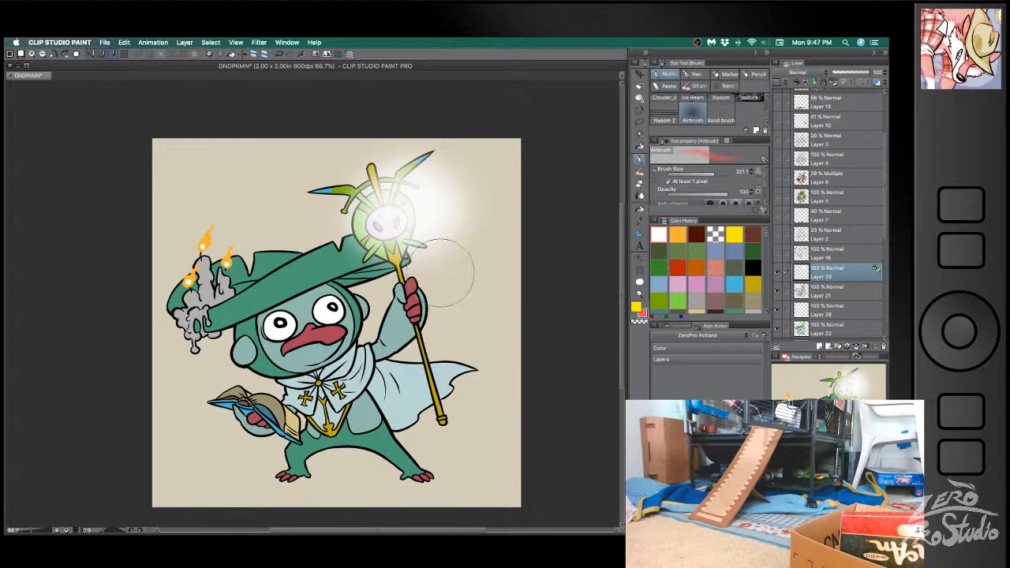
pyautogui.moveTo(267, 228); pyautogui.dragTo(246, 237)
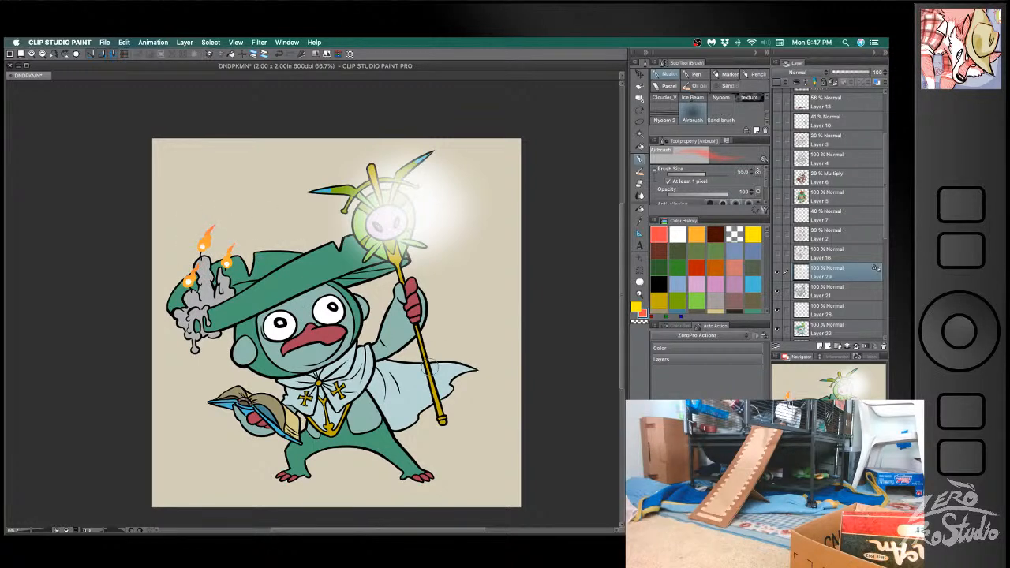
pyautogui.press('super+s')
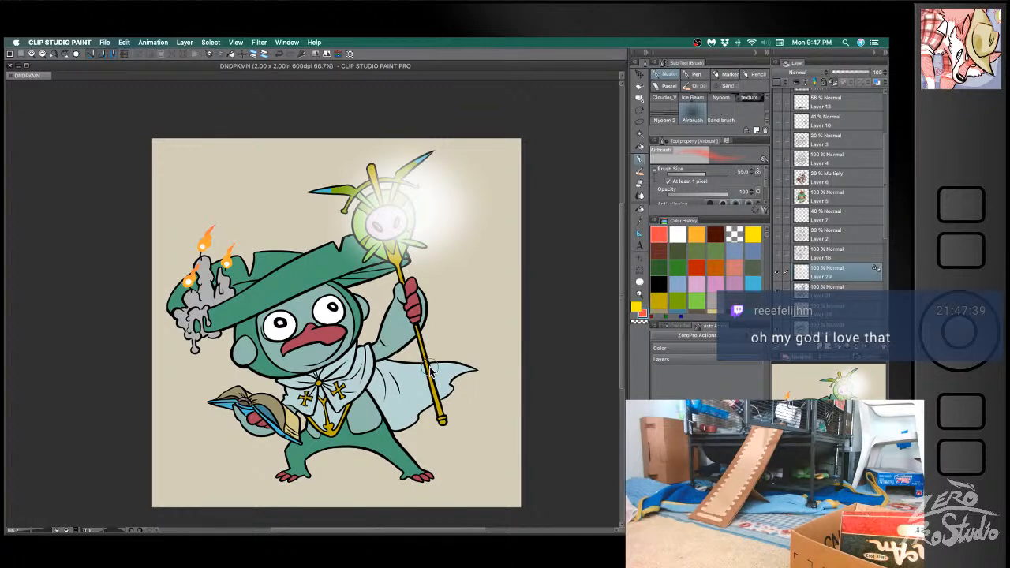
# - Select Layer 28 and try airbrushing a blue shadow edge across the face below the hat brim
pyautogui.click(822, 292)
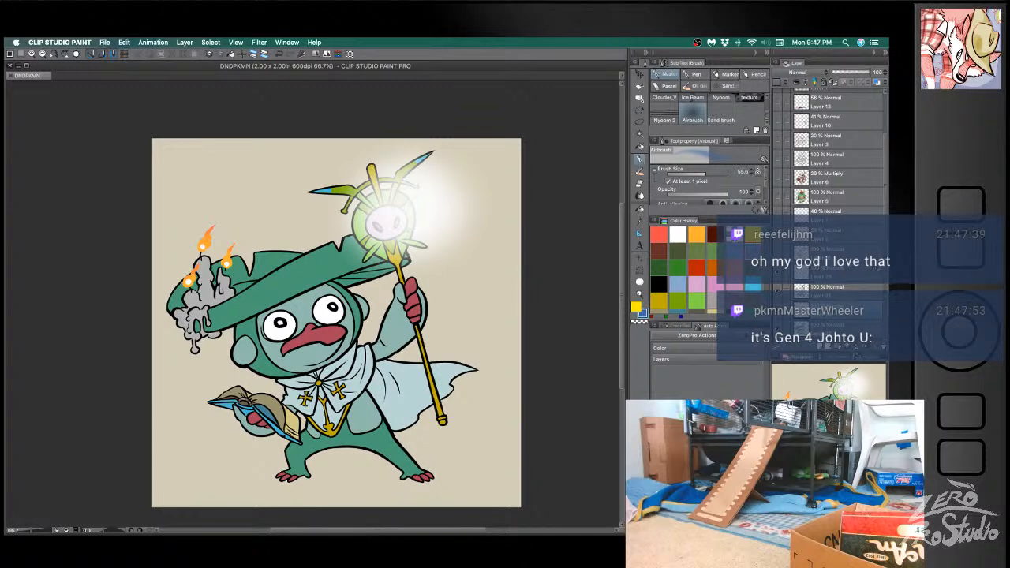
pyautogui.press('space')
pyautogui.moveTo(423, 386); pyautogui.dragTo(428, 324)
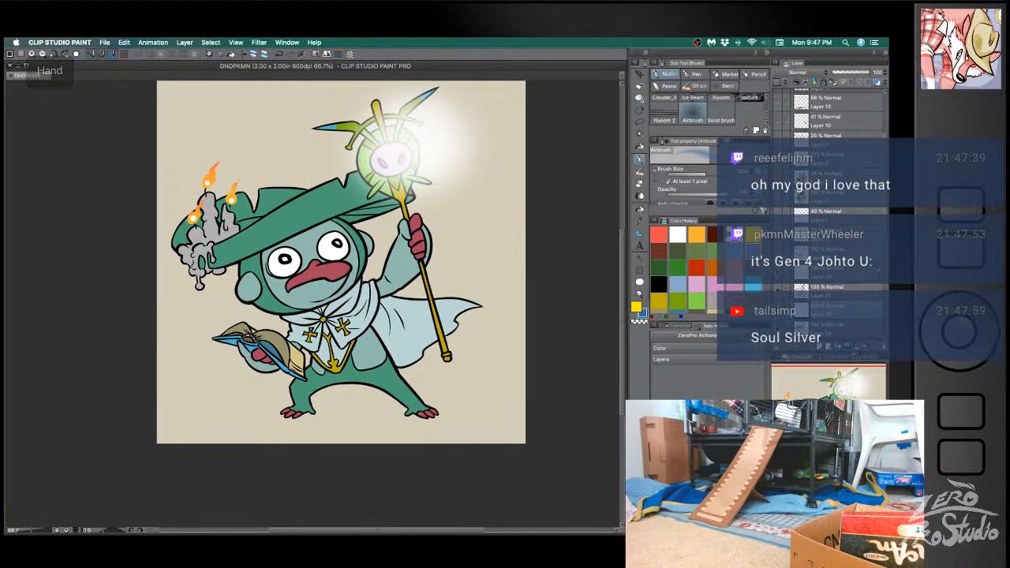
pyautogui.press('b')
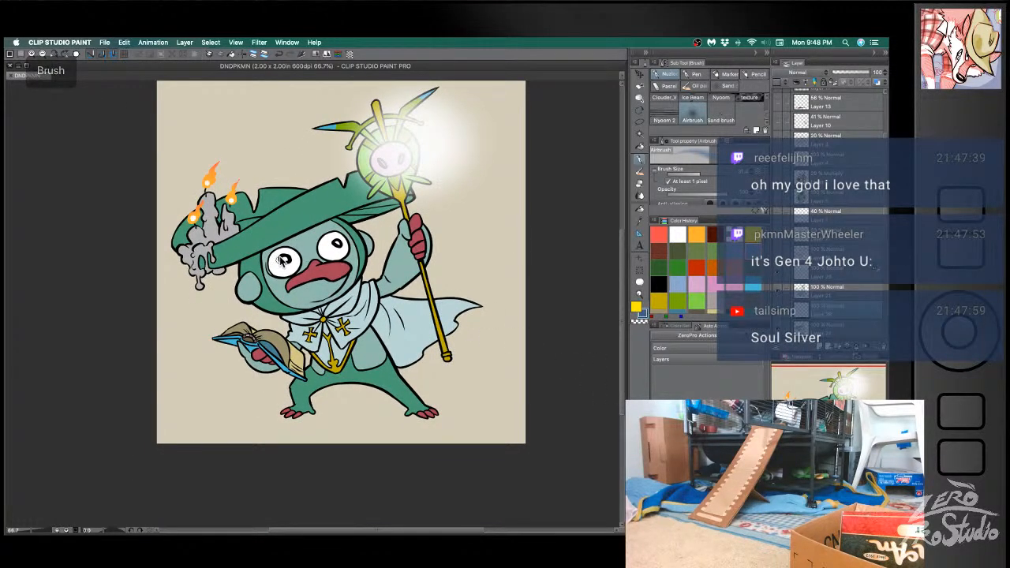
pyautogui.moveTo(270, 254); pyautogui.dragTo(348, 228)
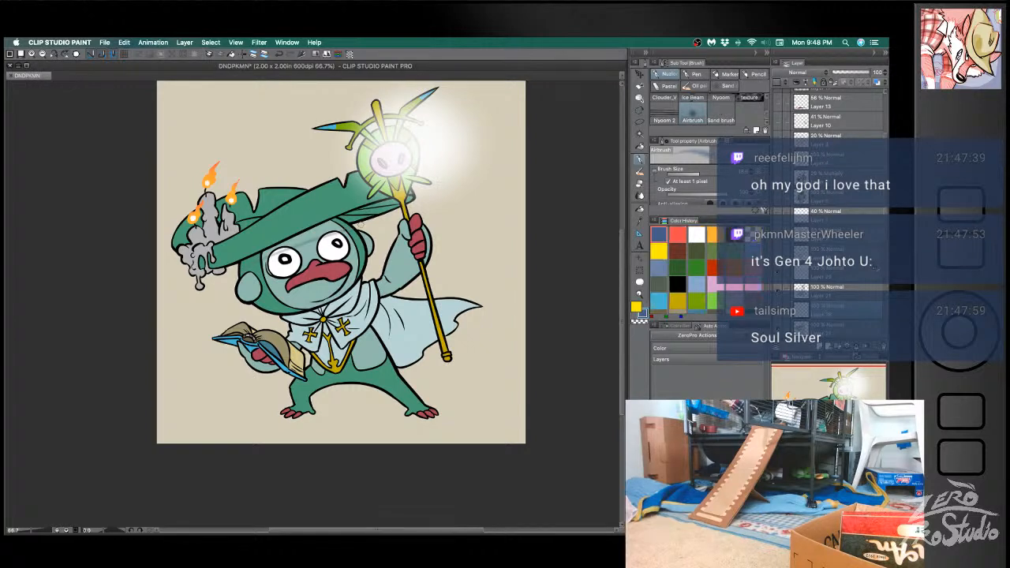
pyautogui.press('super+z')
# - Outline the hat's cast shadow across the face and above the eyes with a blue G-pen line, undoing unsatisfactory strokes
pyautogui.click(694, 73)
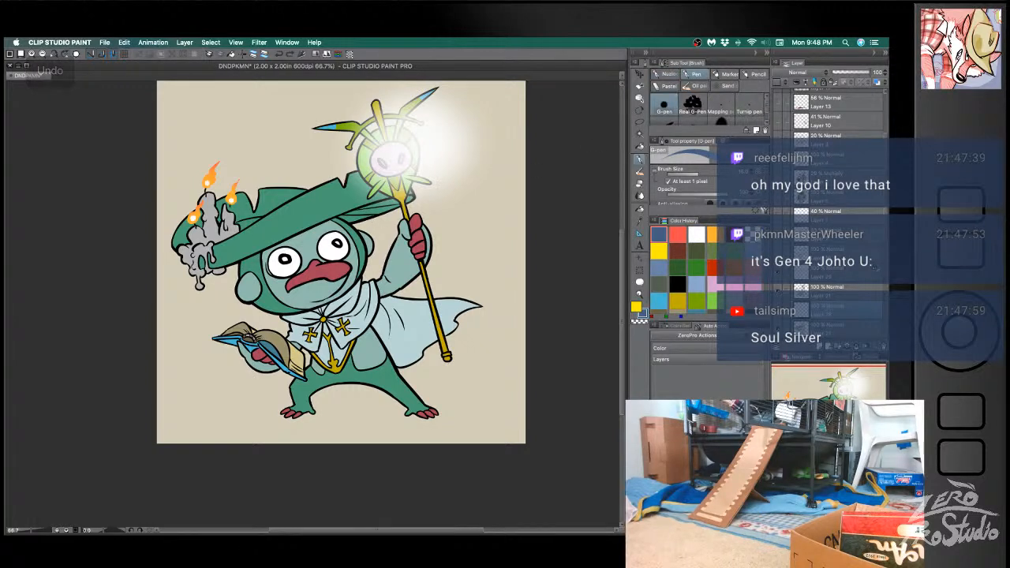
pyautogui.moveTo(242, 270); pyautogui.dragTo(347, 230)
pyautogui.press('super+z')
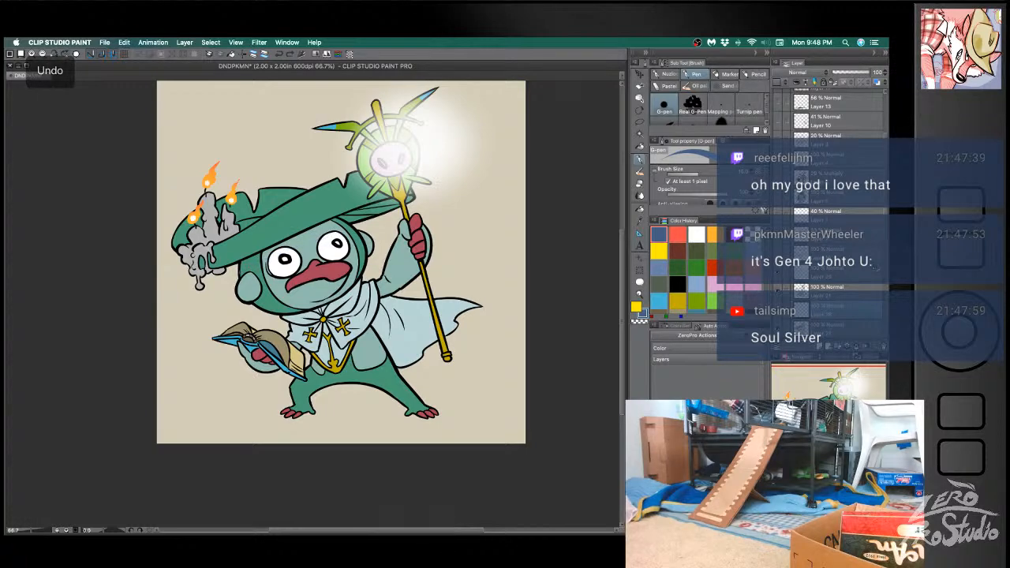
pyautogui.moveTo(265, 262); pyautogui.dragTo(359, 227)
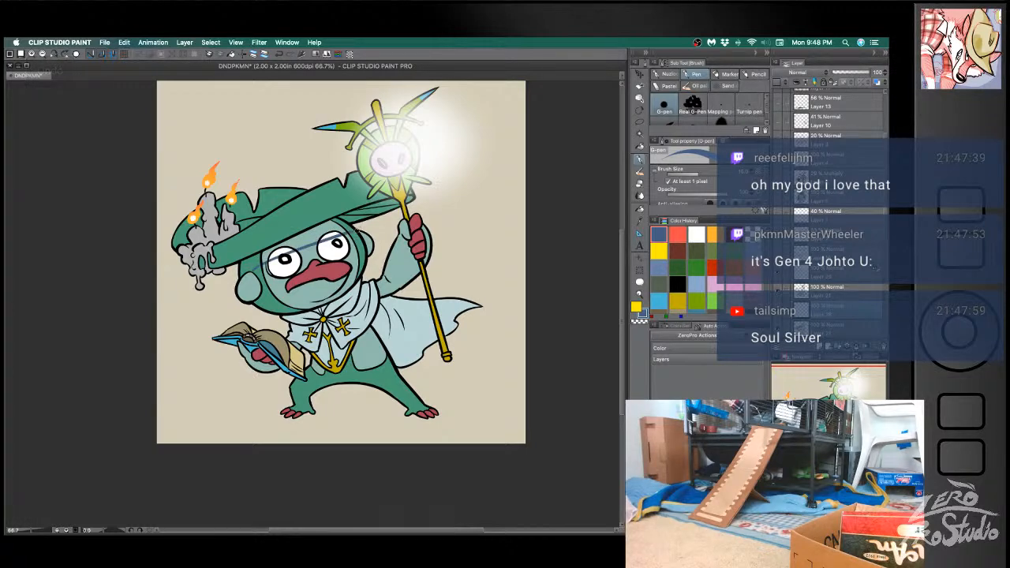
pyautogui.press('super+z')
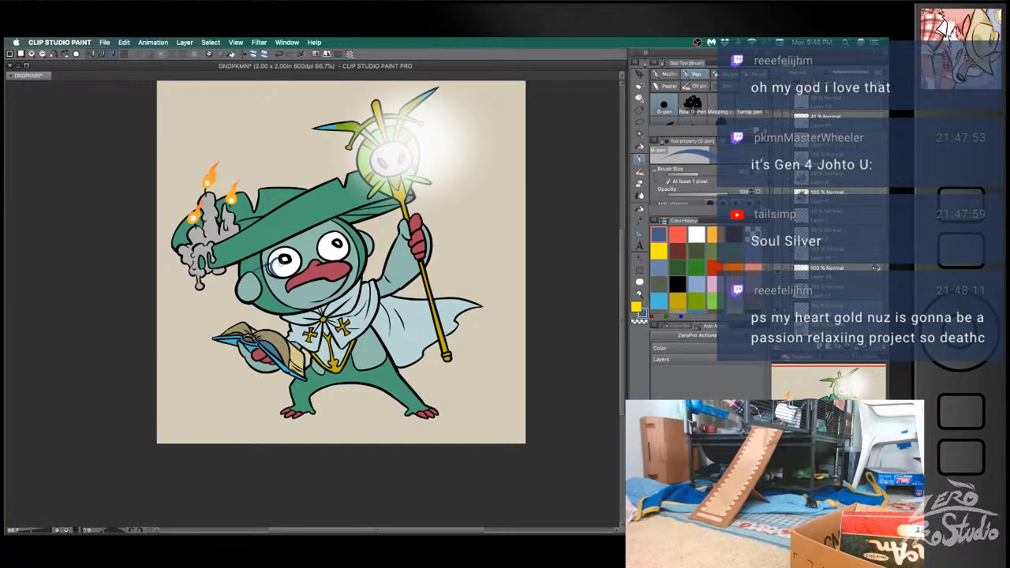
pyautogui.press('super+z')
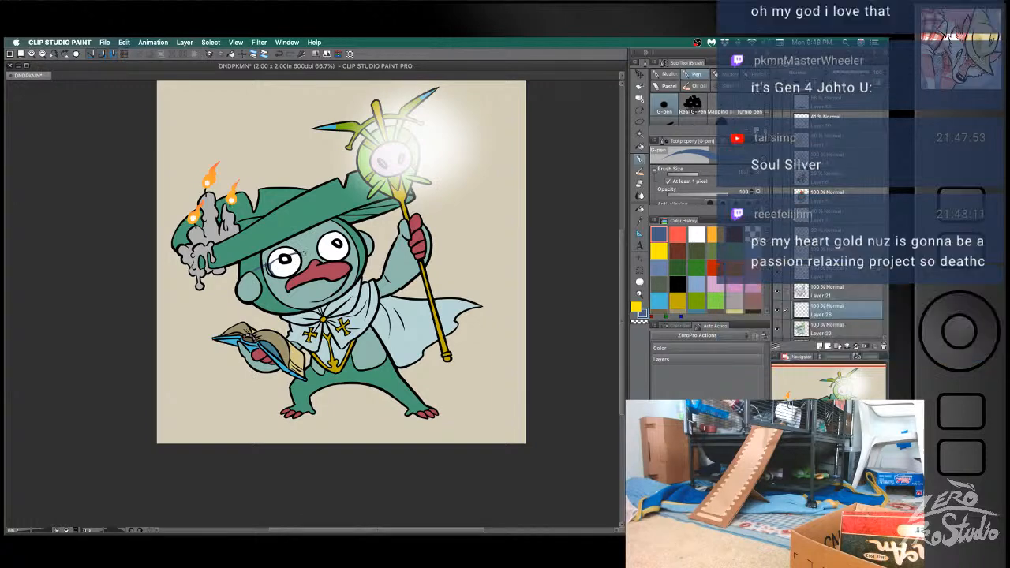
pyautogui.press('e')
pyautogui.press('p')
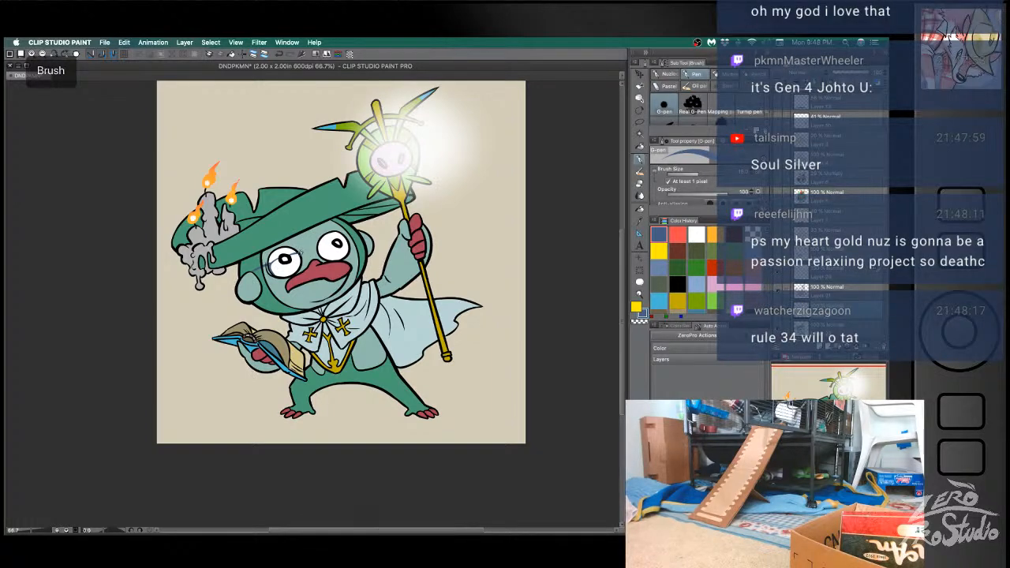
pyautogui.press('super+z')
pyautogui.press('super+z')
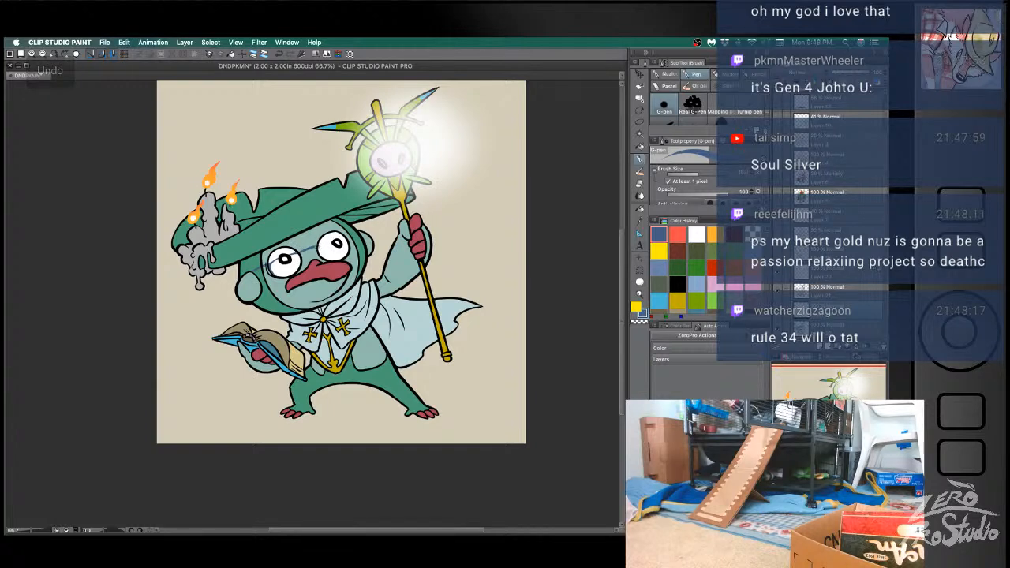
pyautogui.press('super+z')
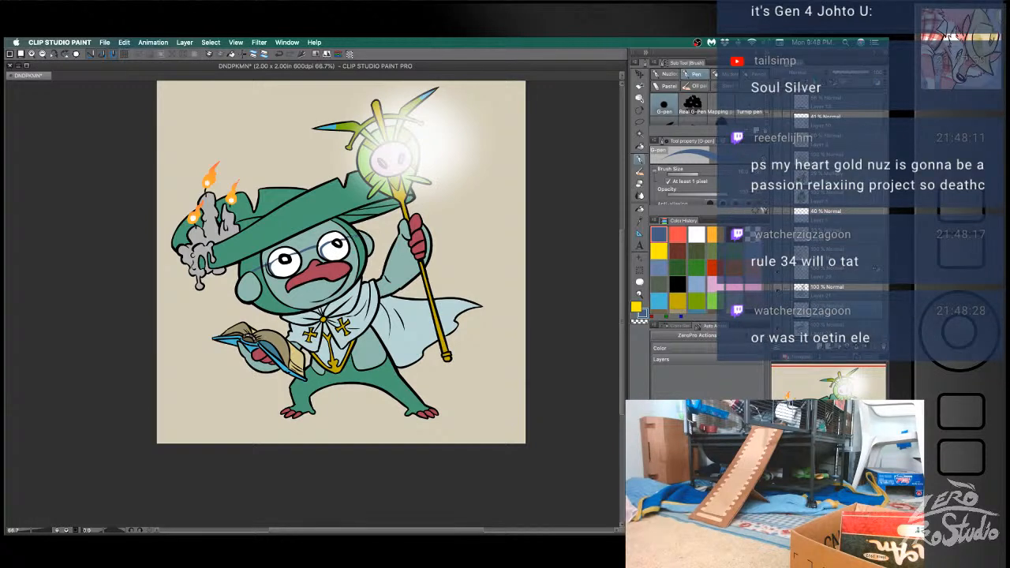
pyautogui.press('super+z')
# - Fill the face areas between the shadow outline and the hat brim with blue
pyautogui.press('g')
pyautogui.click(347, 225)
pyautogui.click(353, 225)
pyautogui.click(258, 256)
pyautogui.click(280, 254)
pyautogui.click(328, 238)
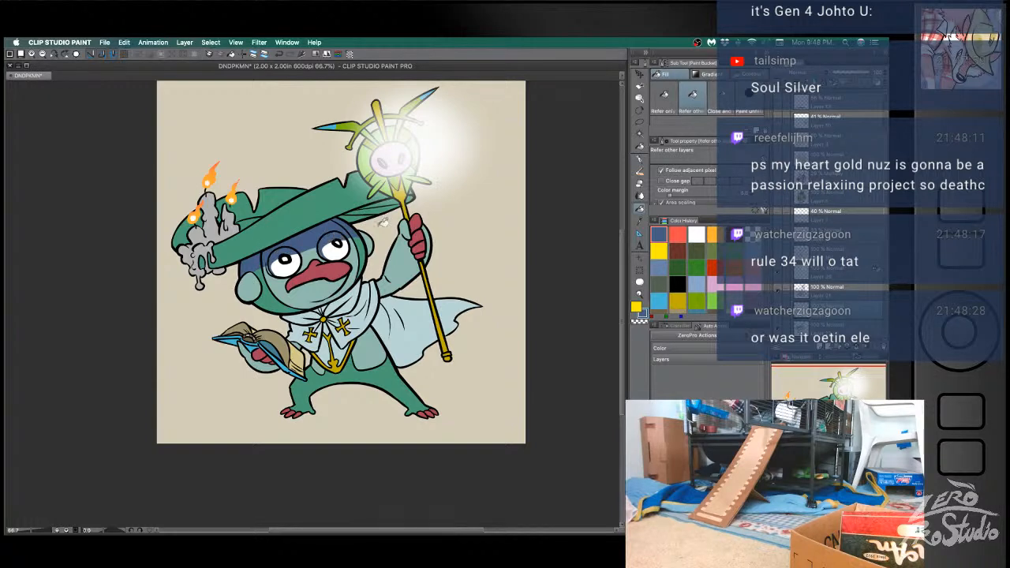
# - Fill the underside of the hat brim beside the staff with the same blue
pyautogui.press('b')
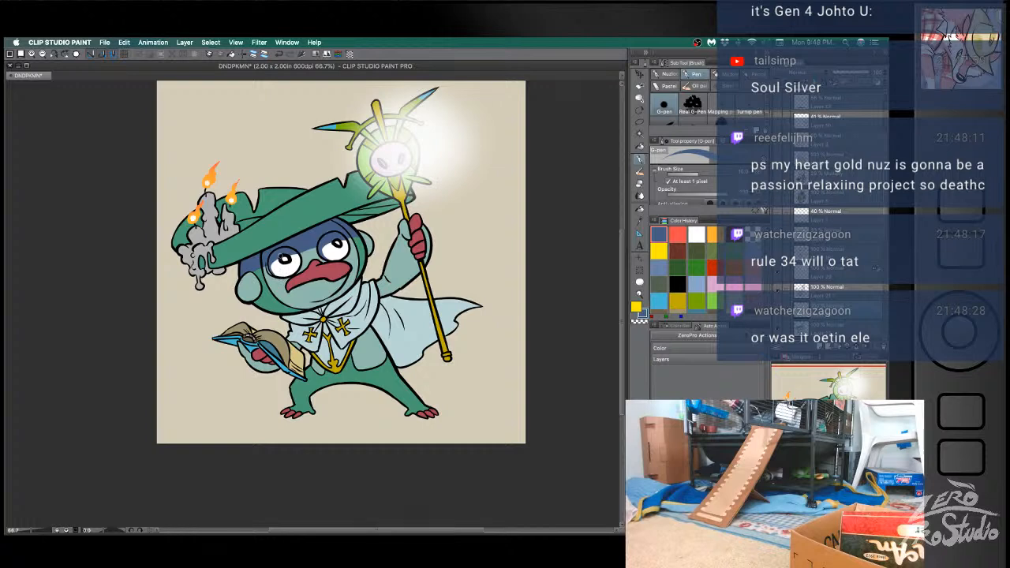
pyautogui.press('b')
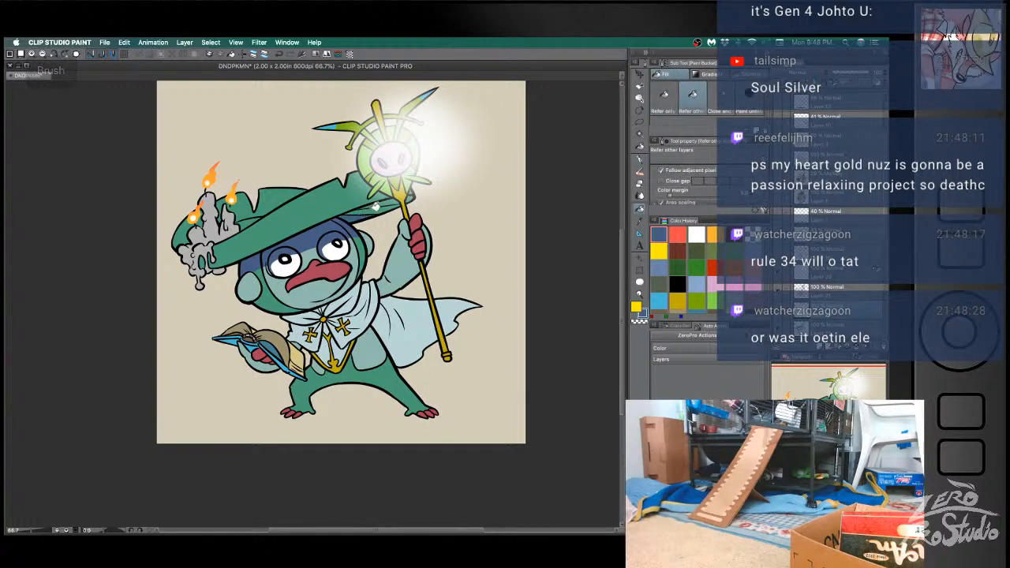
pyautogui.press('b')
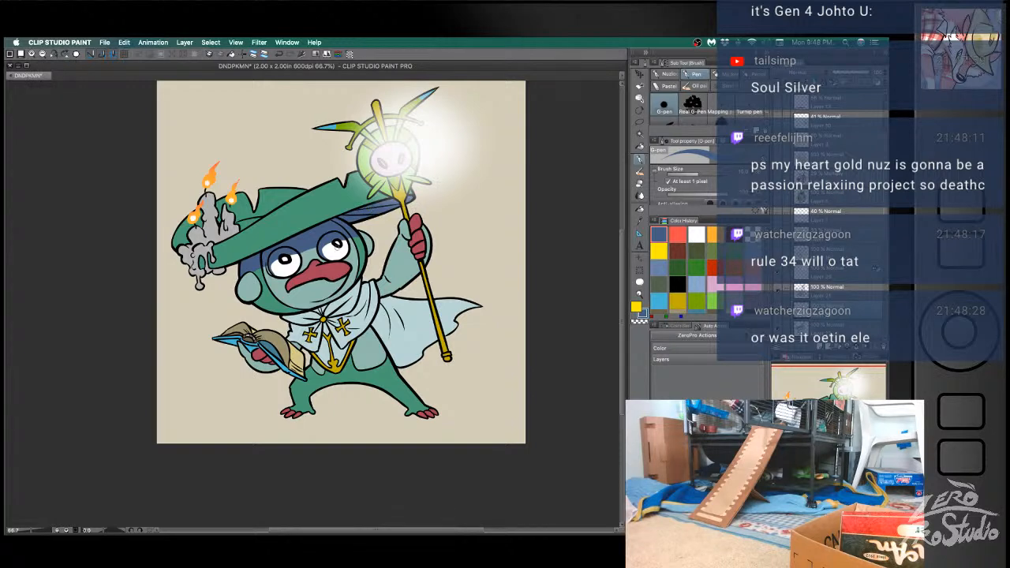
# - Try to fill the candle wax on the hat with the blue shadow color
pyautogui.press('g')
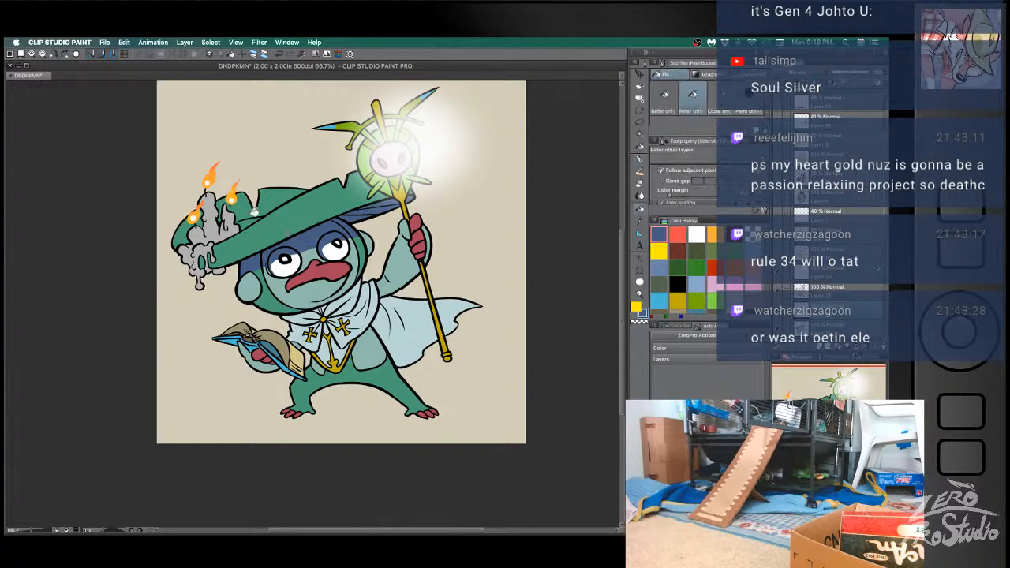
pyautogui.click(187, 234)
pyautogui.press('super+z')
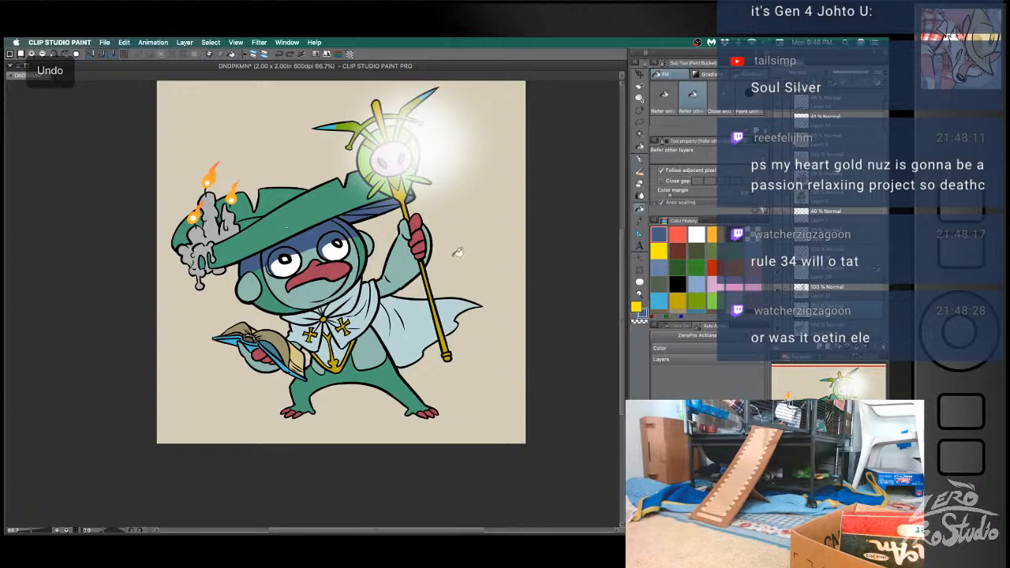
# - Outline the shadow around the character's round ears with the blue G-pen and fill the enclosed areas with blue
pyautogui.press('b')
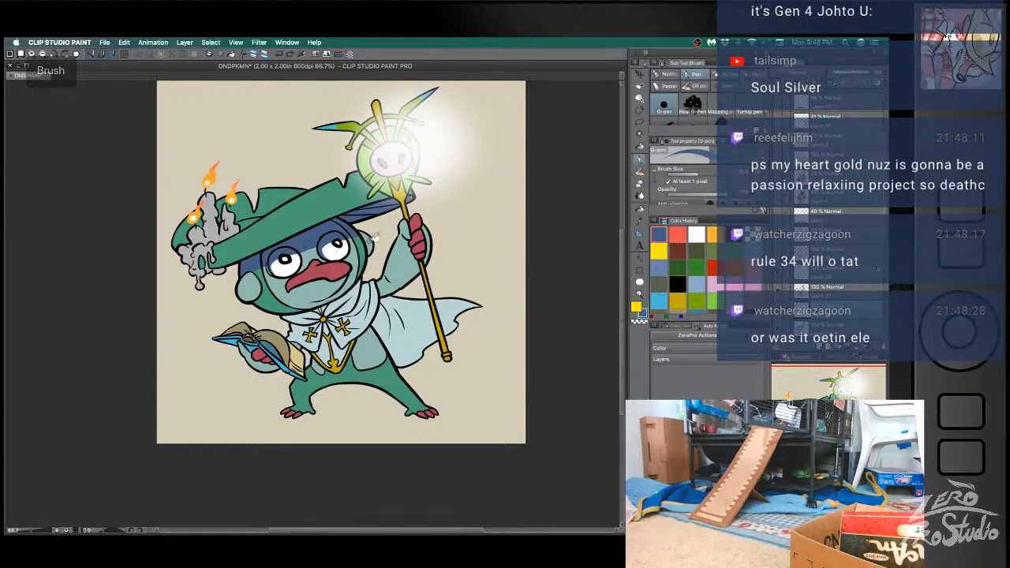
pyautogui.press('g')
pyautogui.press('b')
pyautogui.press('g')
pyautogui.click(250, 286)
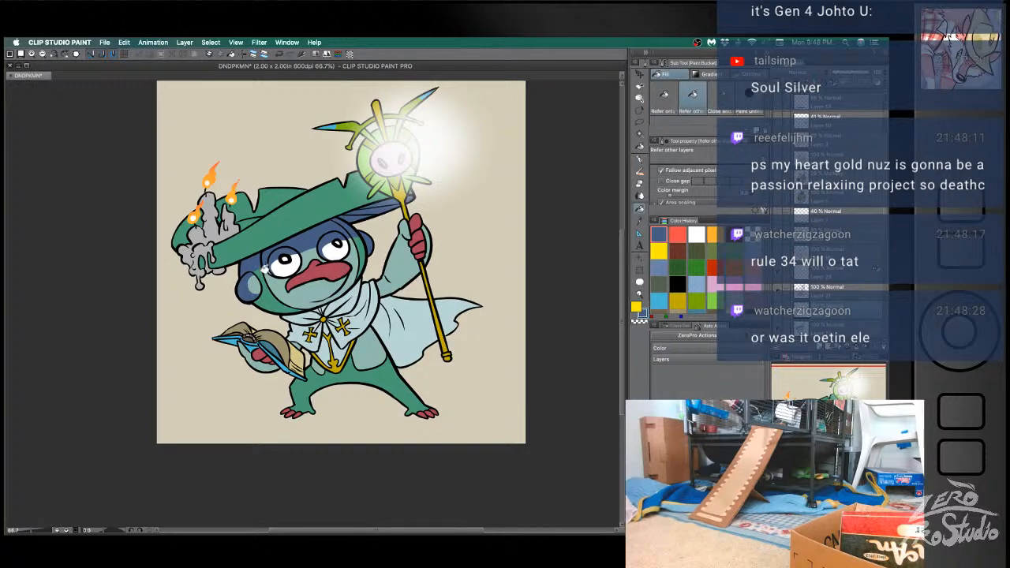
# - Shade the upper part of the red beak with the blue shadow color, undoing unsatisfactory strokes and fills
pyautogui.press('b')
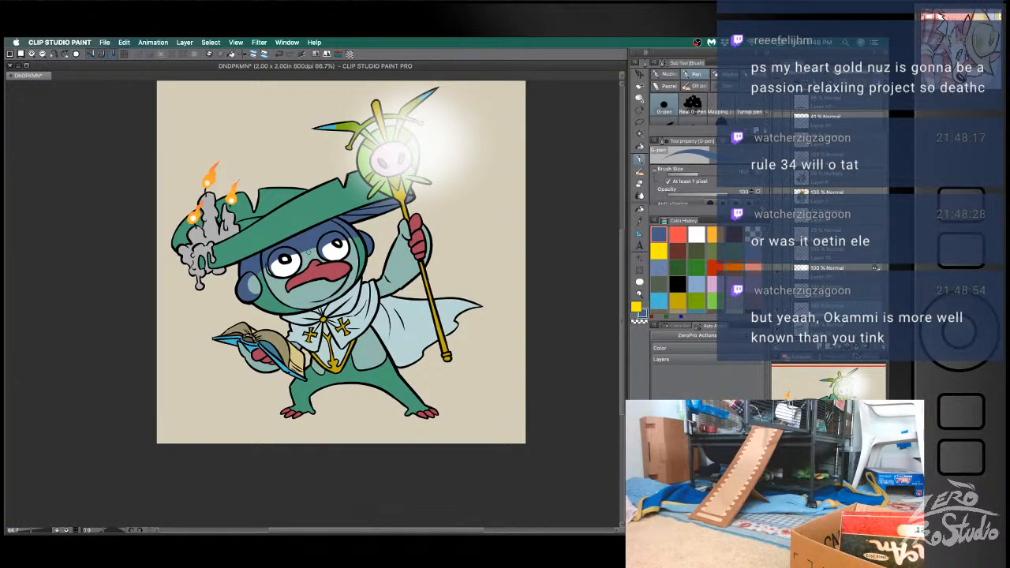
pyautogui.hotkey('ctrl', 'z')
pyautogui.hotkey('ctrl', 'z')
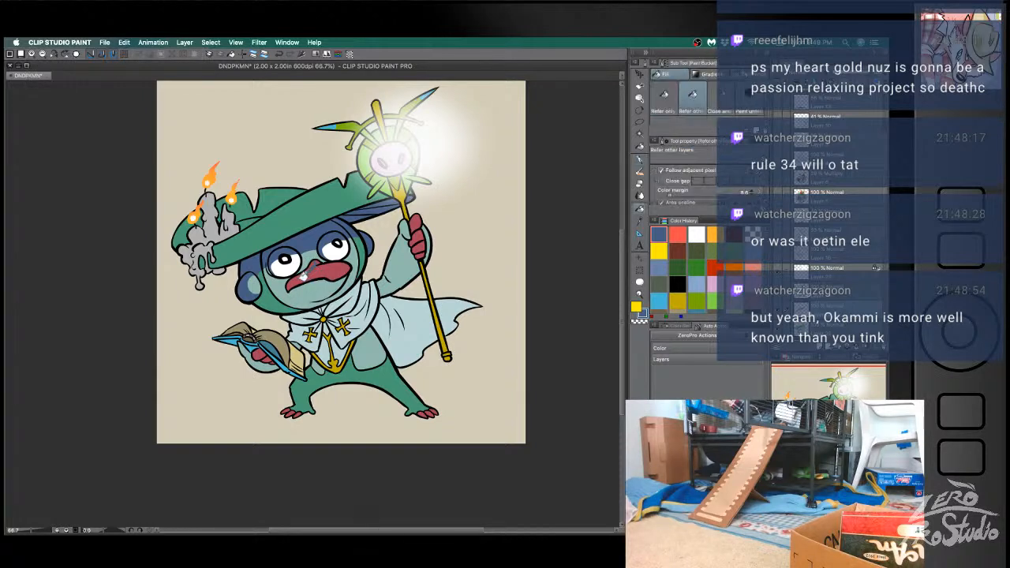
pyautogui.press('b')
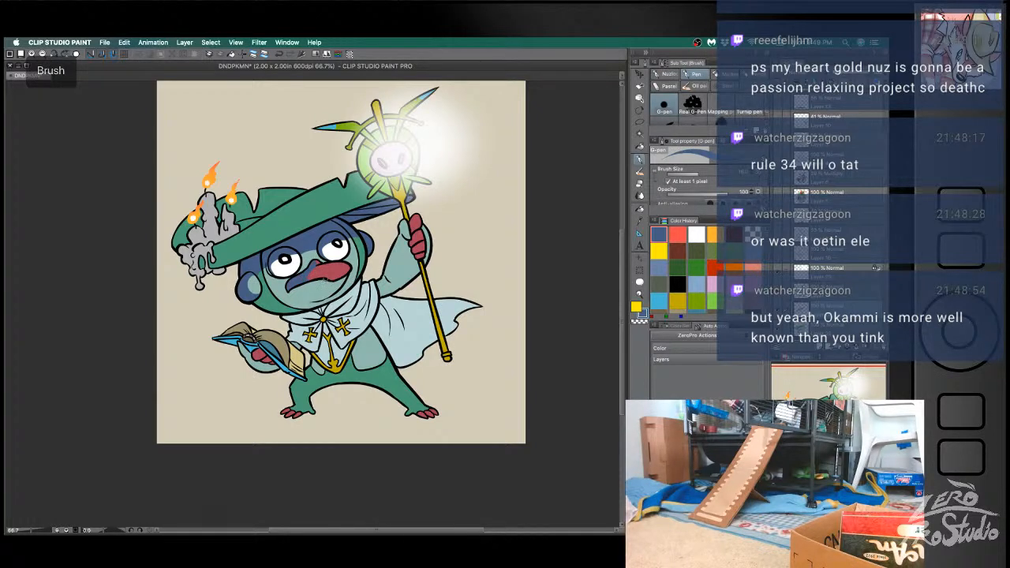
# - Outline the beak's cast shadow on the chin with a blue G-pen line, undoing unsatisfactory strokes
pyautogui.moveTo(314, 281)
pyautogui.mouseDown()
pyautogui.moveTo(319, 302)
pyautogui.moveTo(346, 291)
pyautogui.moveTo(334, 299)
pyautogui.mouseUp()
pyautogui.hotkey('ctrl', 'z')
pyautogui.hotkey('ctrl', 'z')
pyautogui.hotkey('ctrl', 'z')
pyautogui.hotkey('ctrl', 'z')
pyautogui.hotkey('ctrl', 'z')
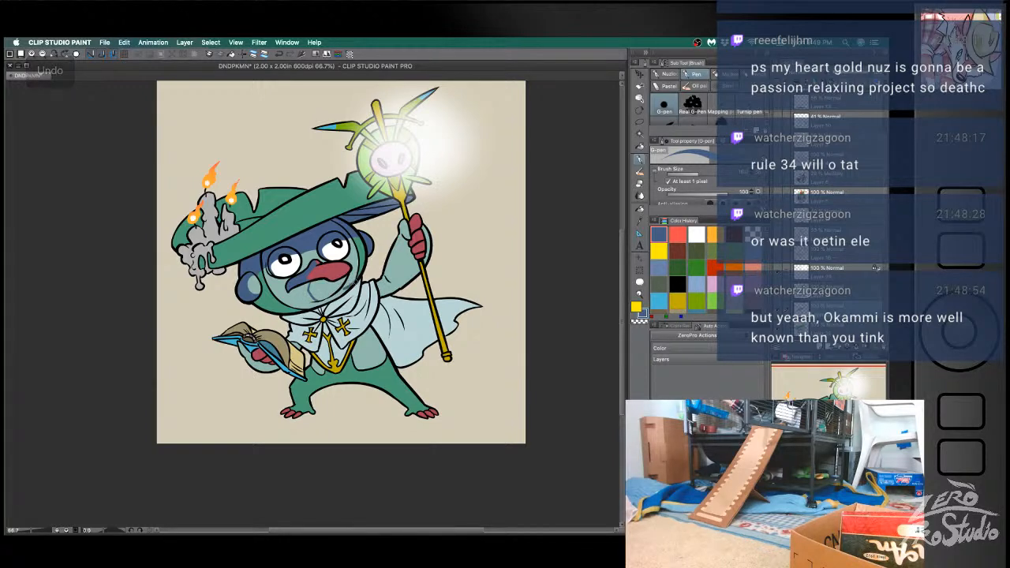
pyautogui.press('g')
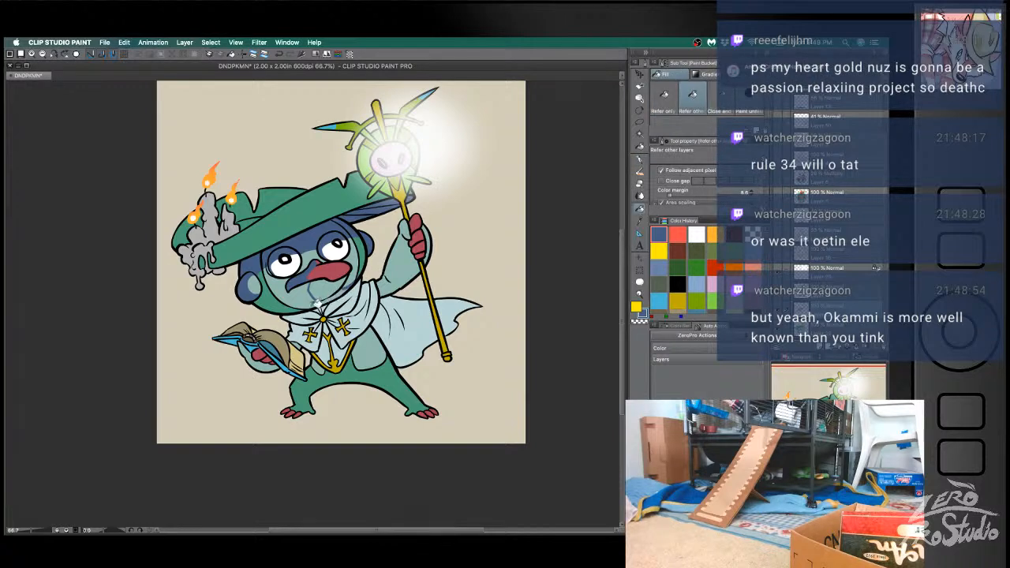
# - Draw the blue shadow edge across the cheek beside the beak and fill the enclosed lower-face areas with blue
pyautogui.press('b')
pyautogui.moveTo(261, 284)
pyautogui.mouseDown()
pyautogui.moveTo(294, 284)
pyautogui.moveTo(284, 296)
pyautogui.mouseUp()
pyautogui.hotkey('ctrl', 'z')
pyautogui.hotkey('ctrl', 'z')
pyautogui.press('g')
pyautogui.click(282, 295)
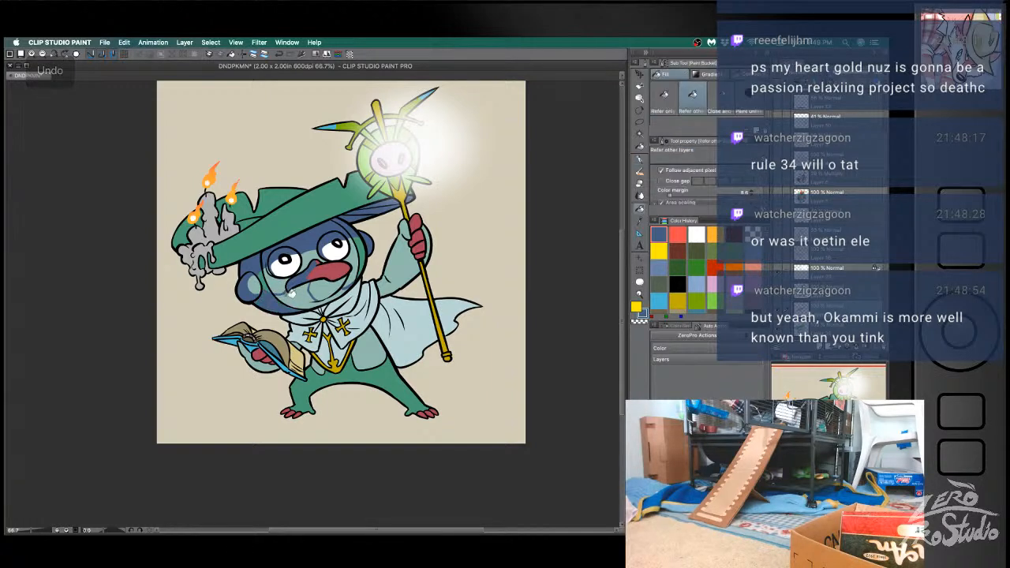
pyautogui.click(309, 293)
# - Refine the blue shadow along the chin under the beak with G-pen strokes, undoing unsatisfactory ones
pyautogui.press('b')
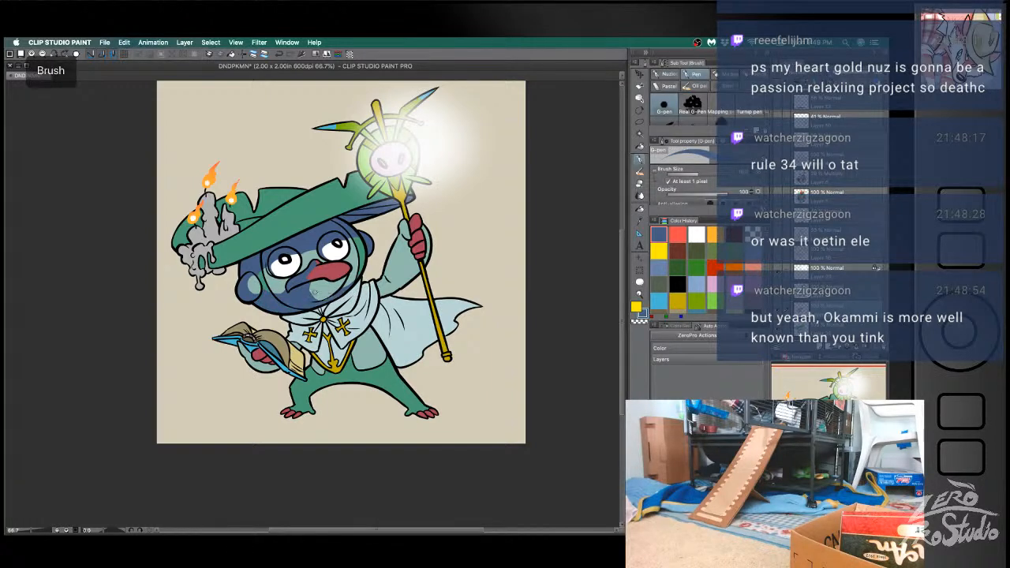
pyautogui.moveTo(310, 303); pyautogui.dragTo(346, 295)
pyautogui.press('super+z')
pyautogui.press('super+z')
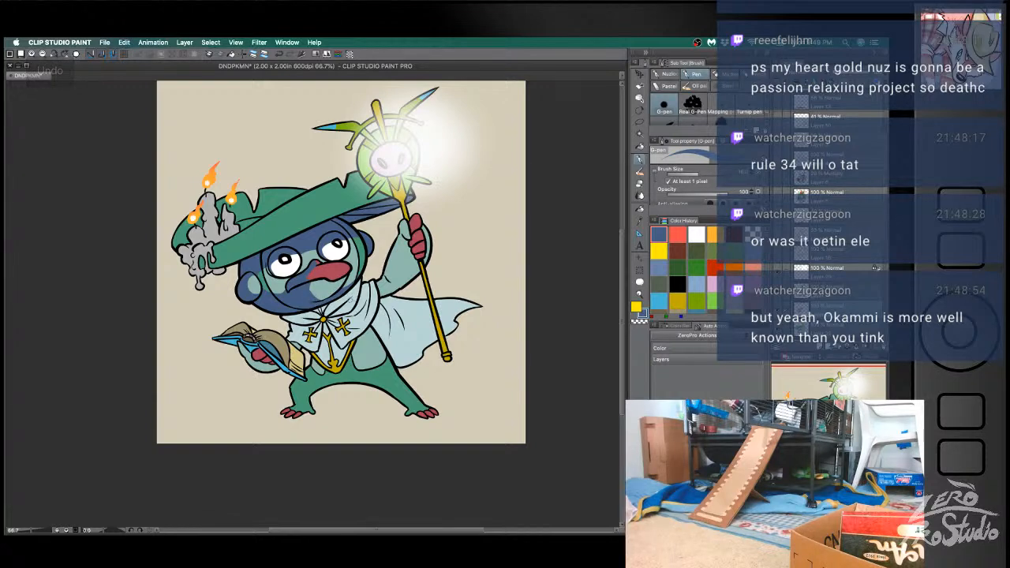
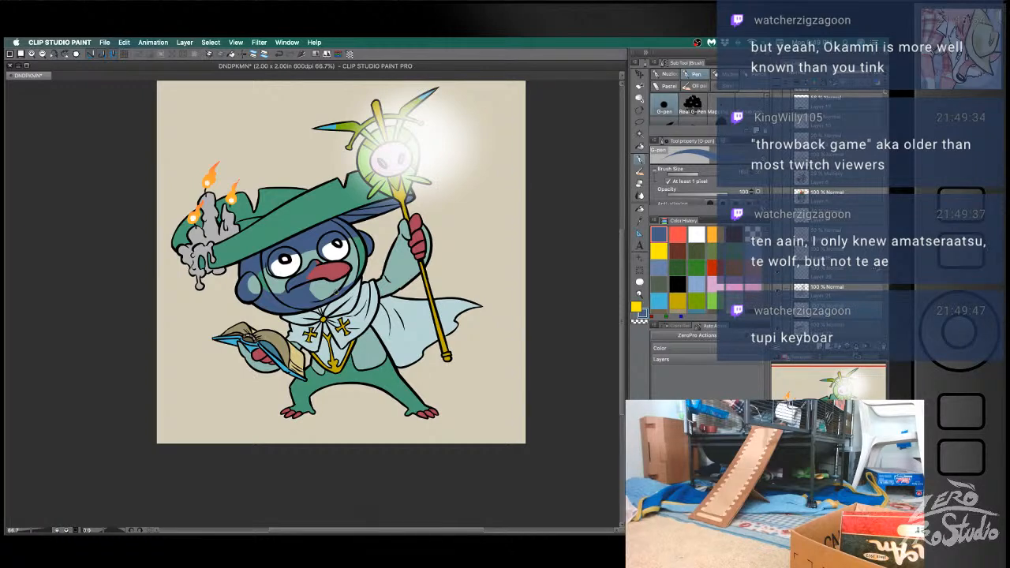
# - Draw a blue shadow edge across the hat brim beside the candles and fill the enclosed area, undoing unsatisfactory strokes
pyautogui.press('b')
pyautogui.moveTo(248, 251)
pyautogui.mouseDown()
pyautogui.moveTo(257, 224)
pyautogui.moveTo(261, 251)
pyautogui.moveTo(249, 259)
pyautogui.mouseUp()
pyautogui.press('super+z')
pyautogui.press('super+z')
pyautogui.press('super+z')
pyautogui.press('super+z')
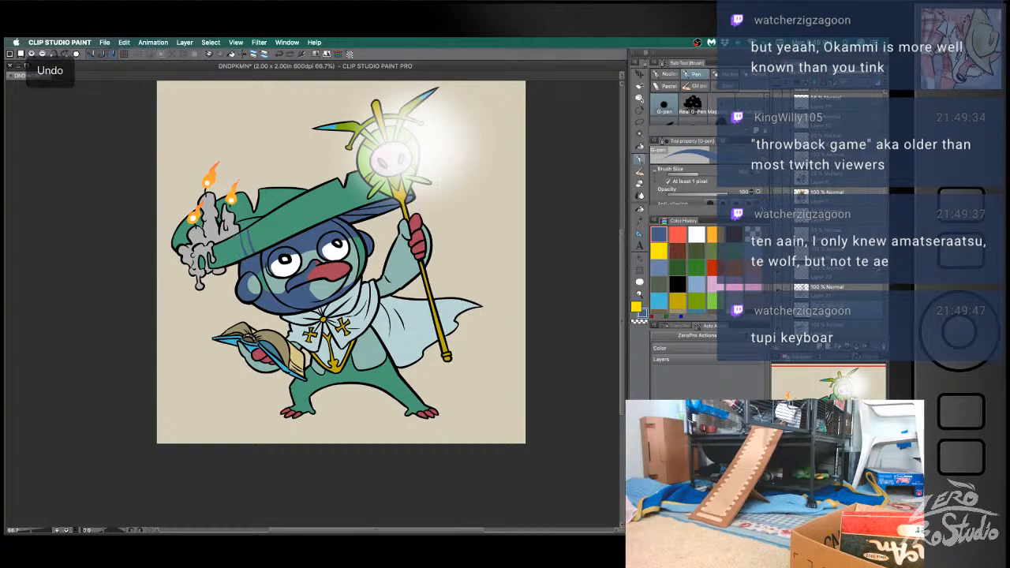
pyautogui.press('g')
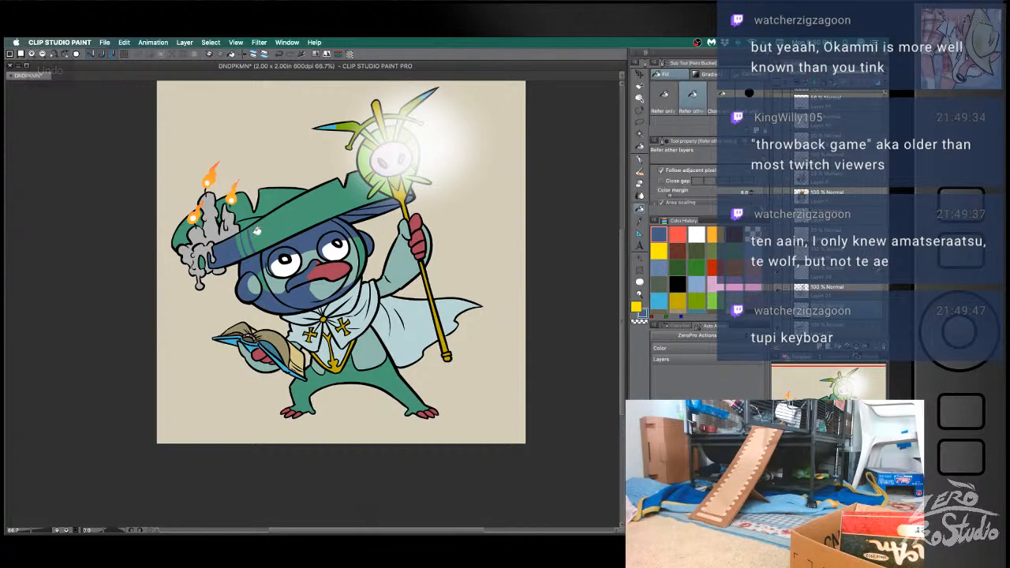
# - Add short blue G-pen strokes beside the hat brim's shadow edge, undoing unsatisfactory ones
pyautogui.press('b')
pyautogui.press('super+z')
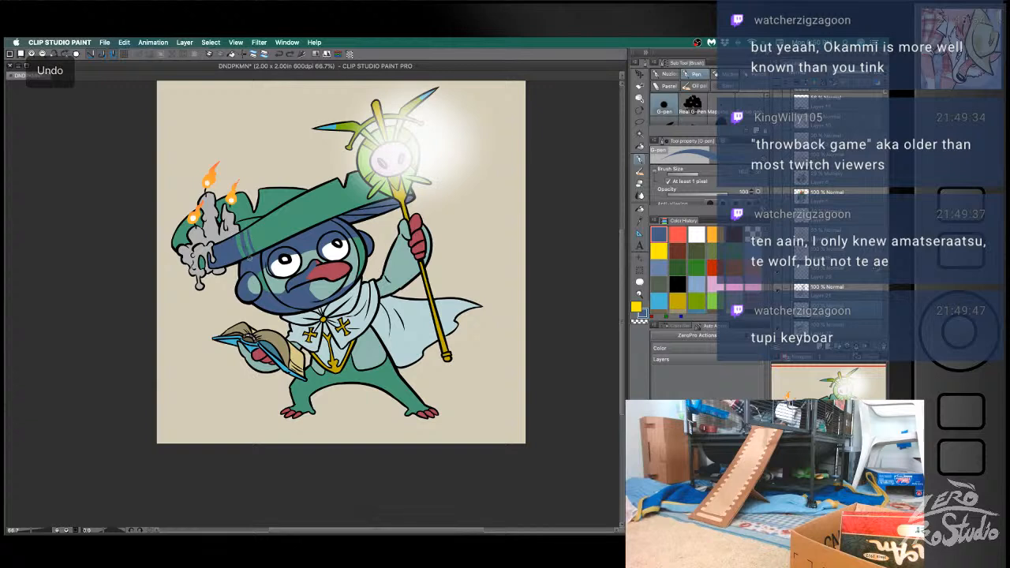
pyautogui.press('super+z')
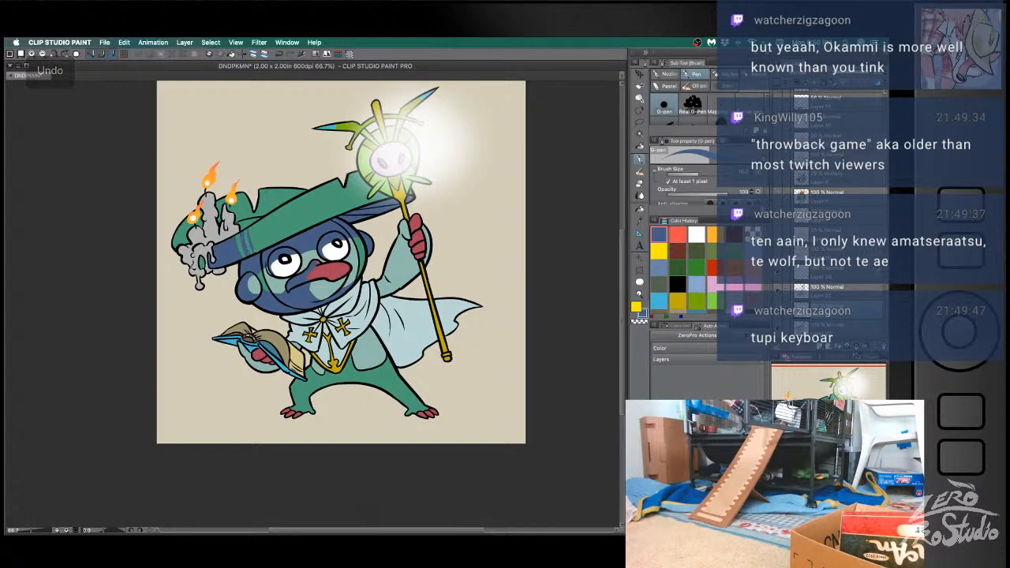
pyautogui.press('super+z')
pyautogui.press('super+z')
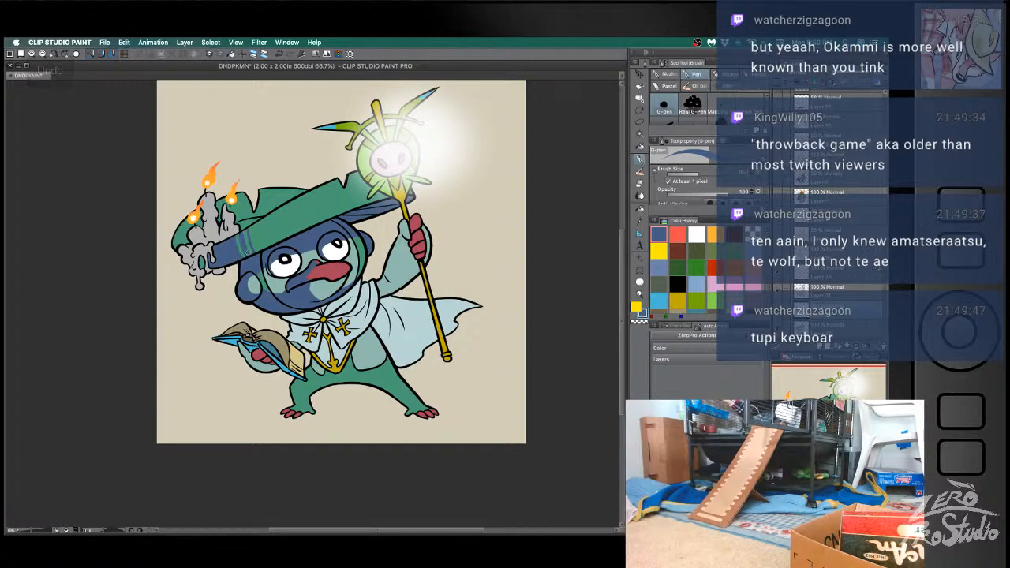
pyautogui.press('super+z')
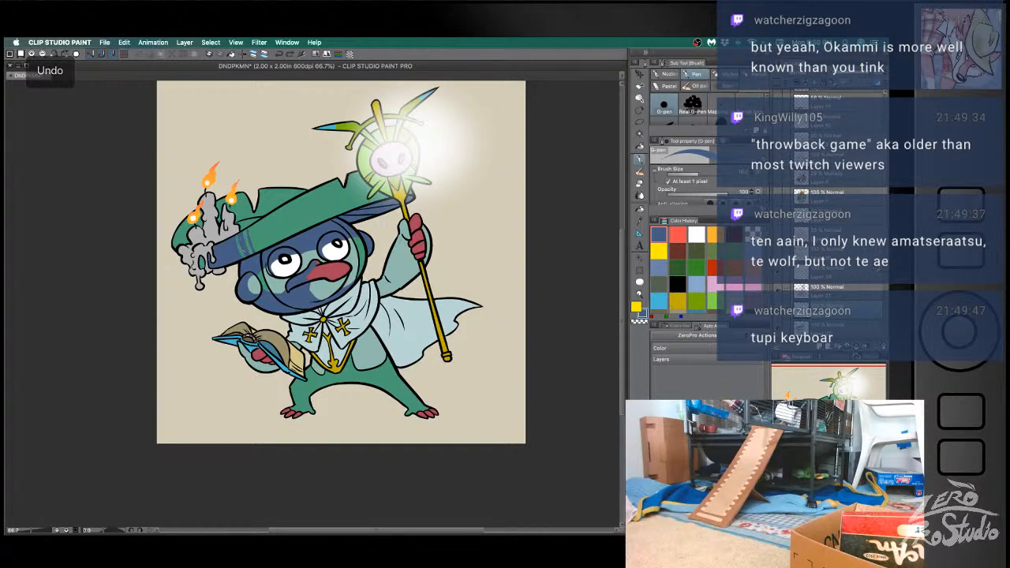
pyautogui.press('super+z')
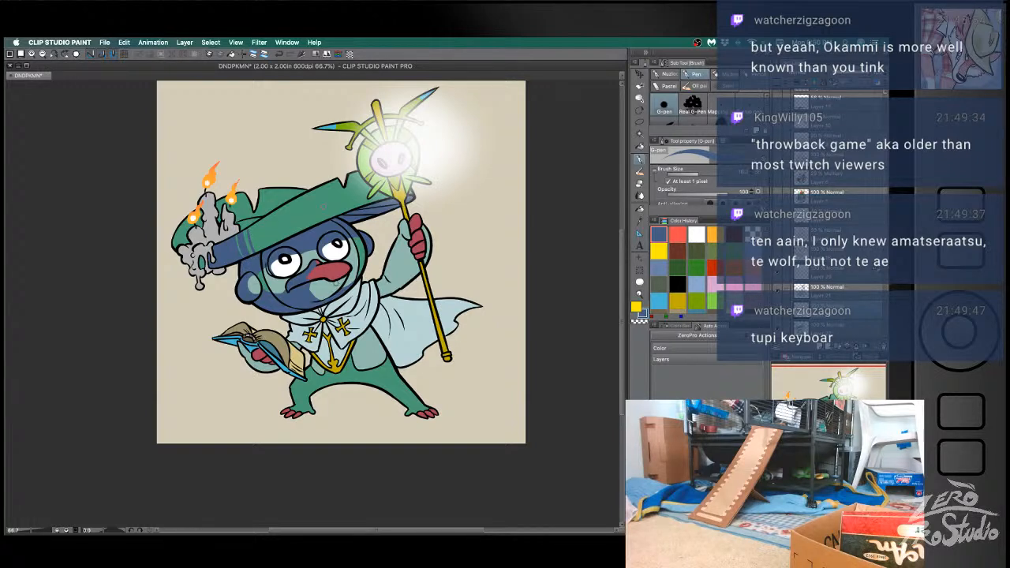
# - Outline a shadow on the hat's crown above the brim and fill it with blue
pyautogui.moveTo(287, 187); pyautogui.dragTo(281, 206)
pyautogui.press('g')
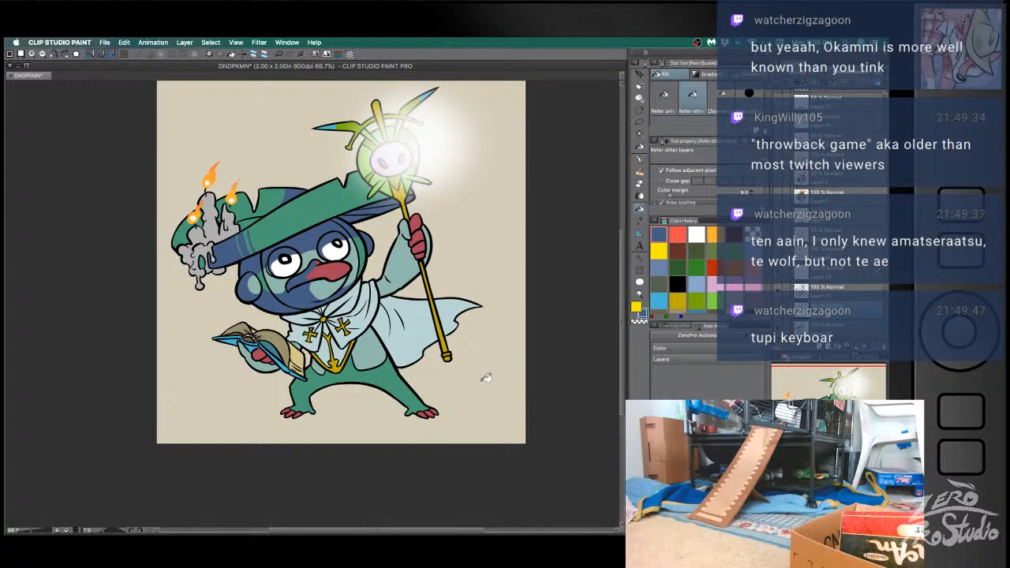
pyautogui.press('b')
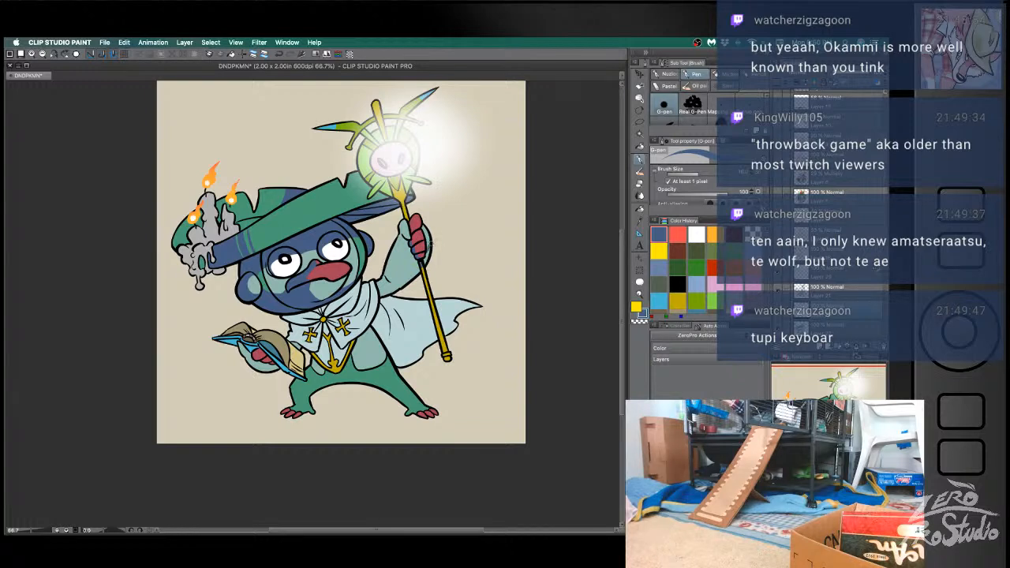
# - Draw the blue shadow edge along the raised arm from wrist to shoulder and fill the arm's shaded side
pyautogui.press('e')
pyautogui.press('b')
pyautogui.press('e')
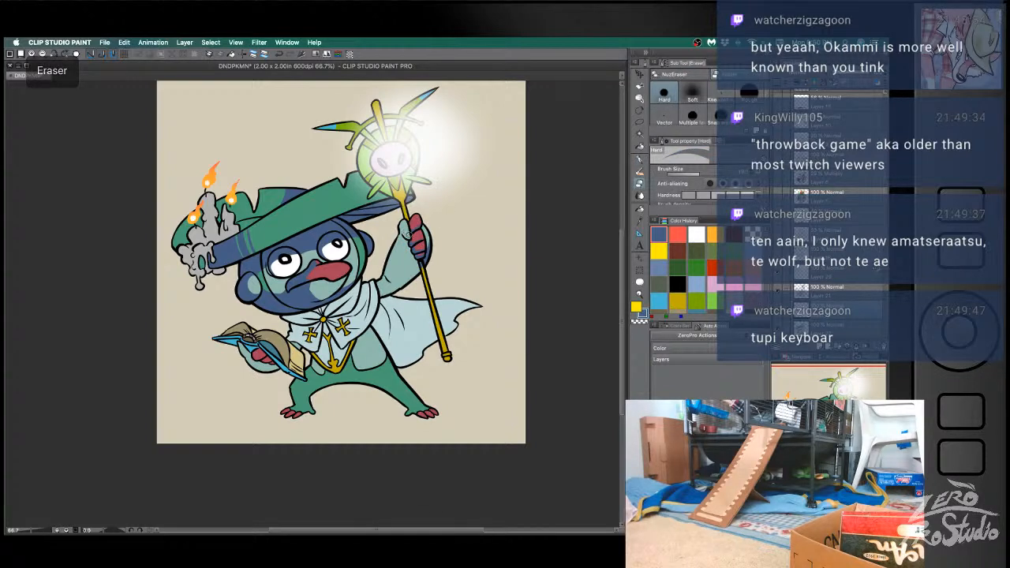
pyautogui.press('b')
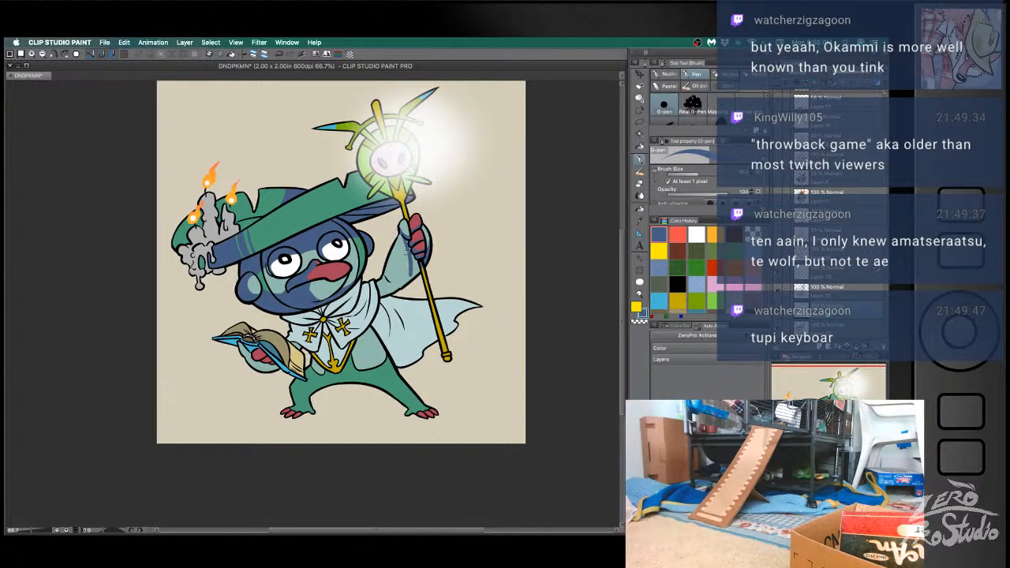
pyautogui.hotkey('ctrl', 'z')
pyautogui.moveTo(406, 255)
pyautogui.mouseDown()
pyautogui.moveTo(403, 279)
pyautogui.moveTo(379, 286)
pyautogui.mouseUp()
pyautogui.press('g')
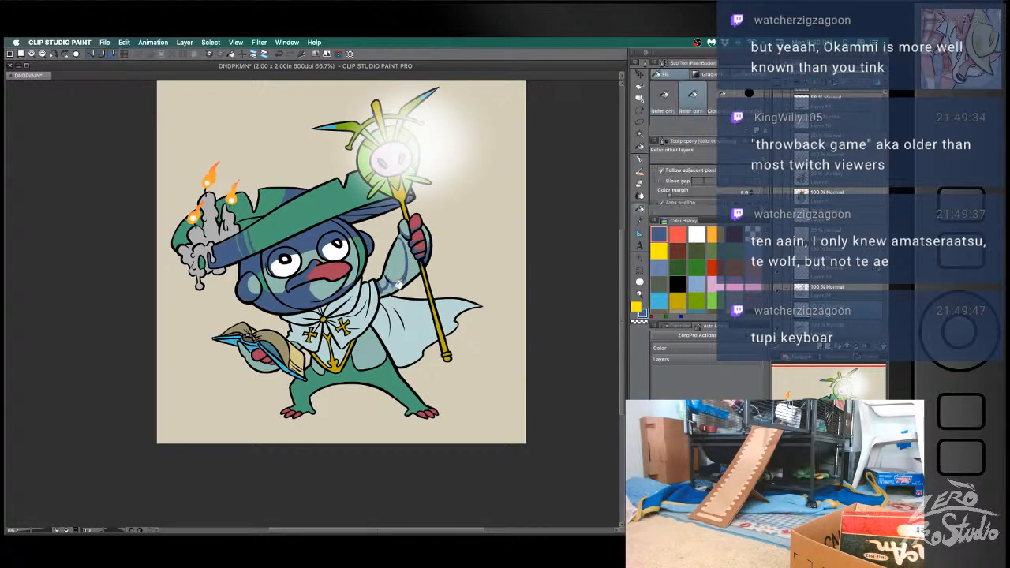
pyautogui.press('b')
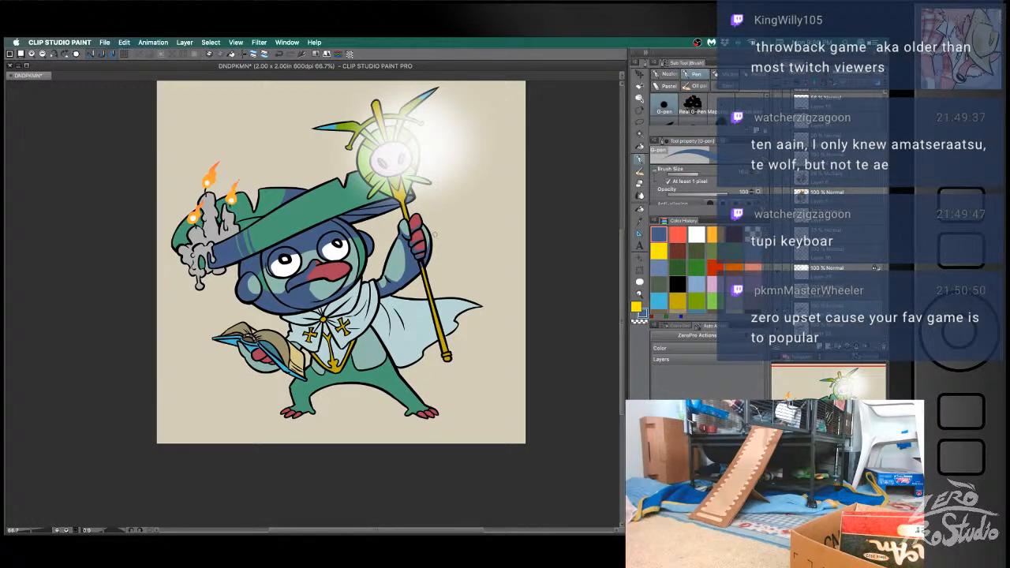
# - Shade the knob at the staff's lower end with blue G-pen strokes, undoing unsatisfactory ones
pyautogui.press('b')
pyautogui.press('super+z')
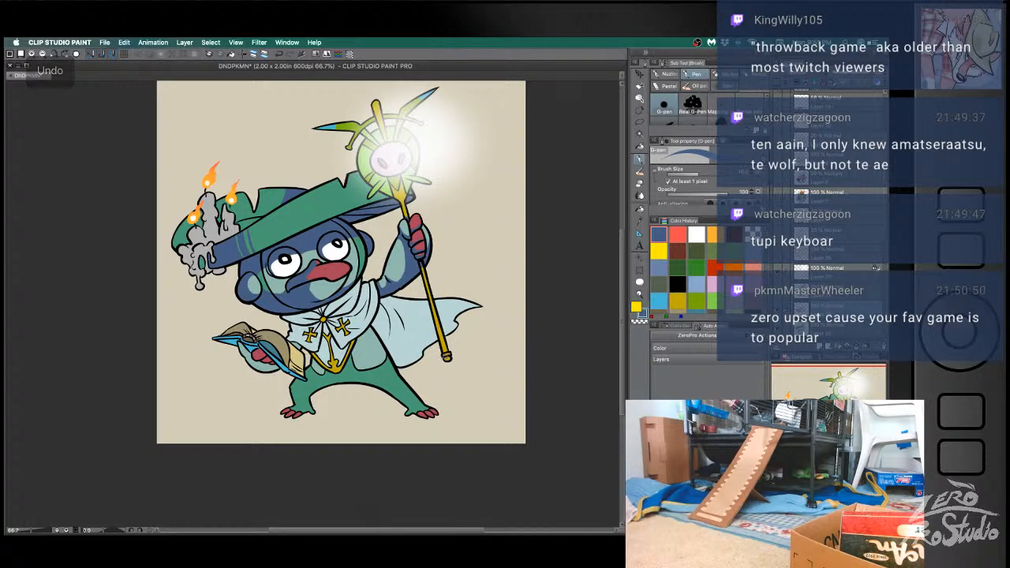
pyautogui.press('super+z')
pyautogui.press('super+z')
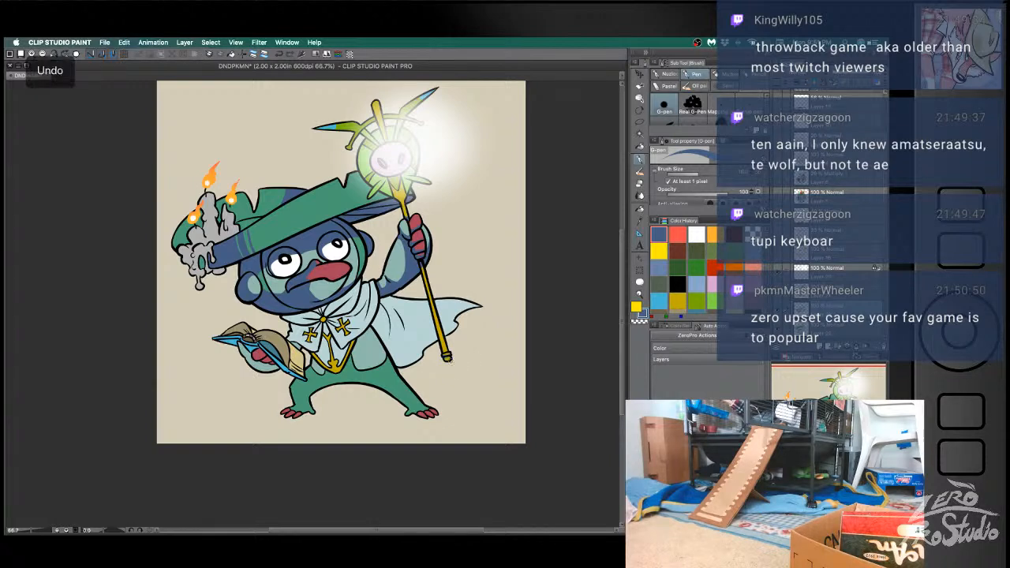
pyautogui.press('e')
pyautogui.press('b')
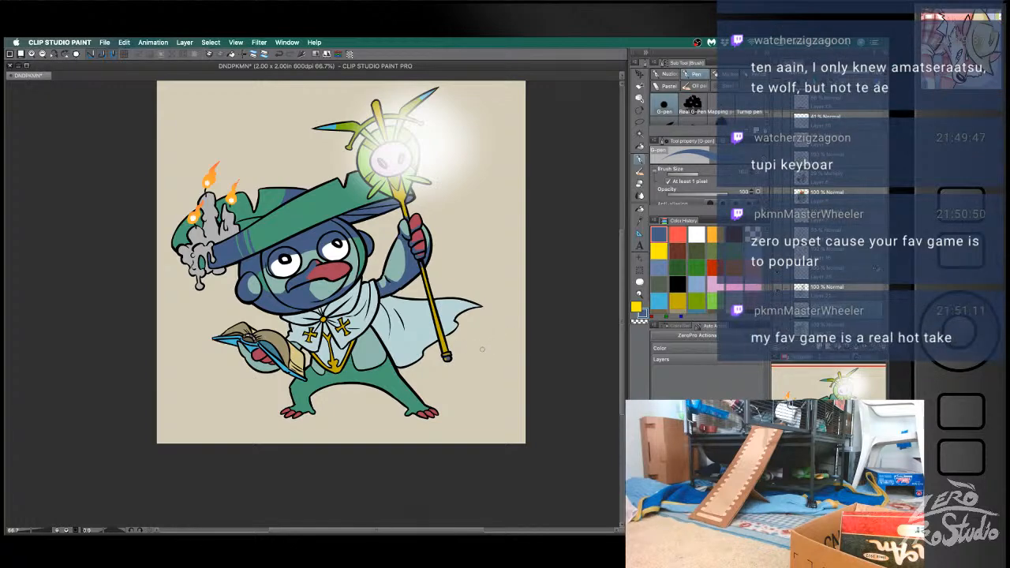
# - Shade one side of the staff's shaft below the hand with a blue G-pen line, undoing unsatisfactory strokes
pyautogui.press('super+z')
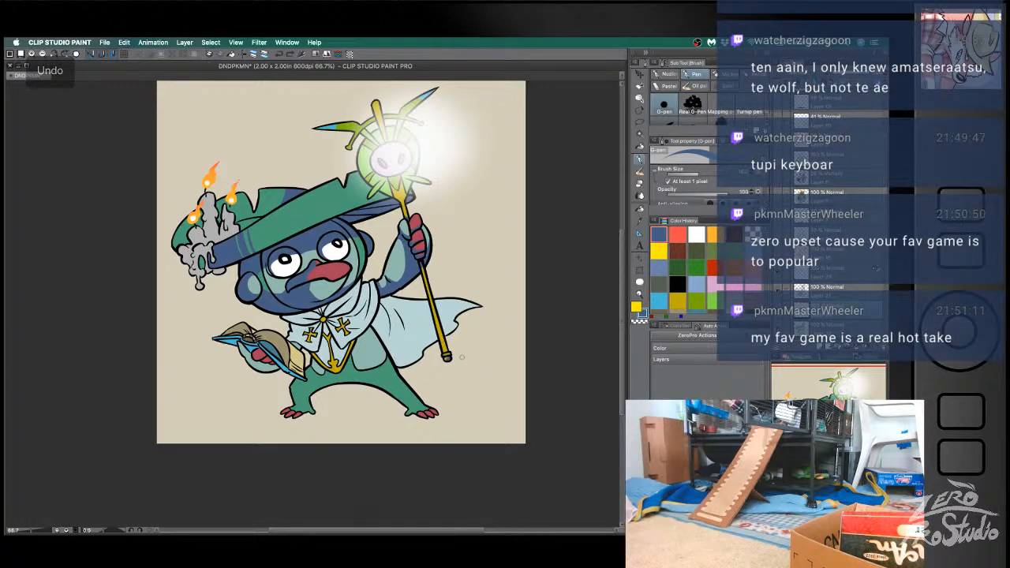
pyautogui.press('e')
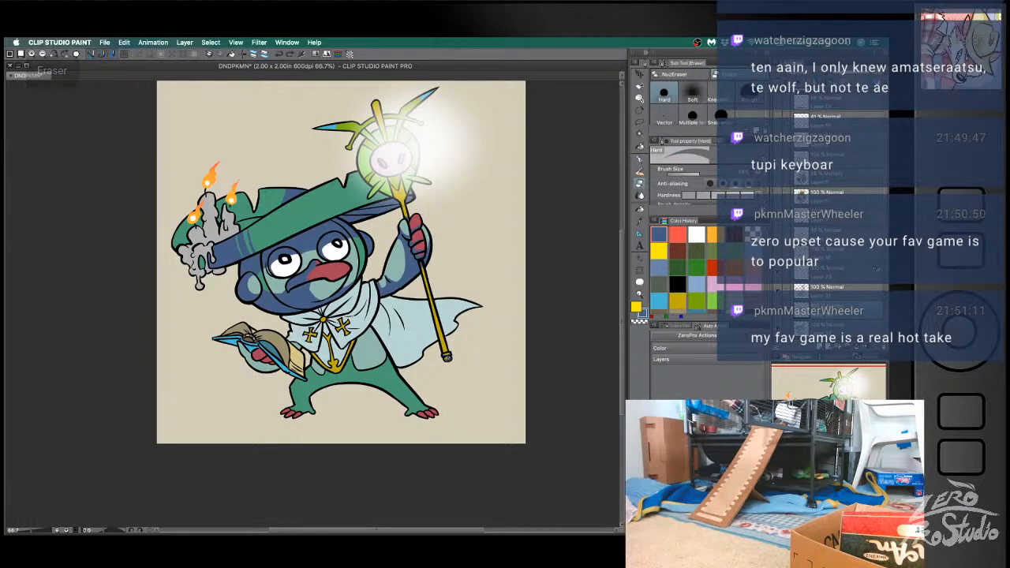
pyautogui.press('super+z')
pyautogui.press('e')
pyautogui.press('b')
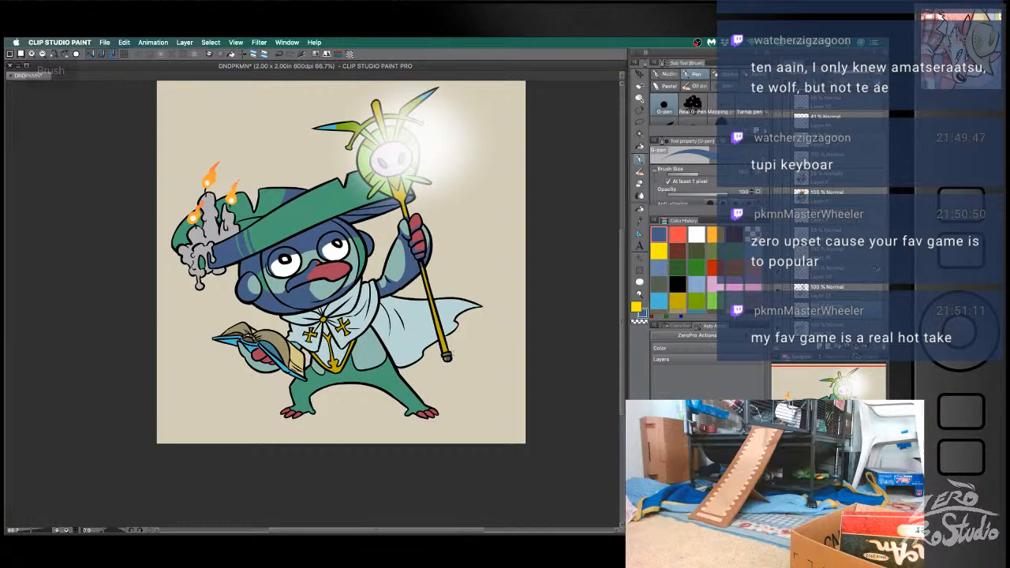
pyautogui.press('super+z')
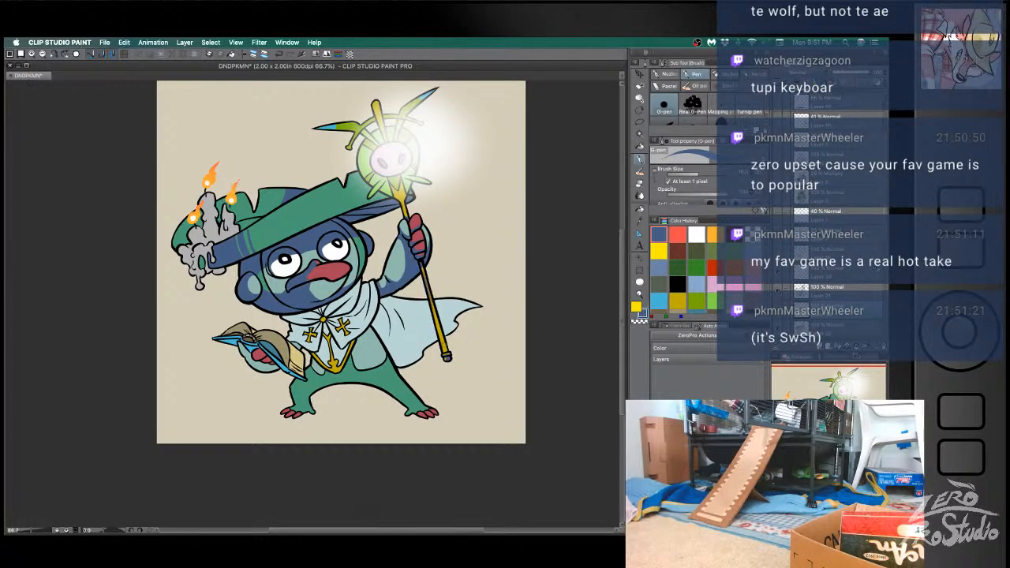
pyautogui.press('super+z')
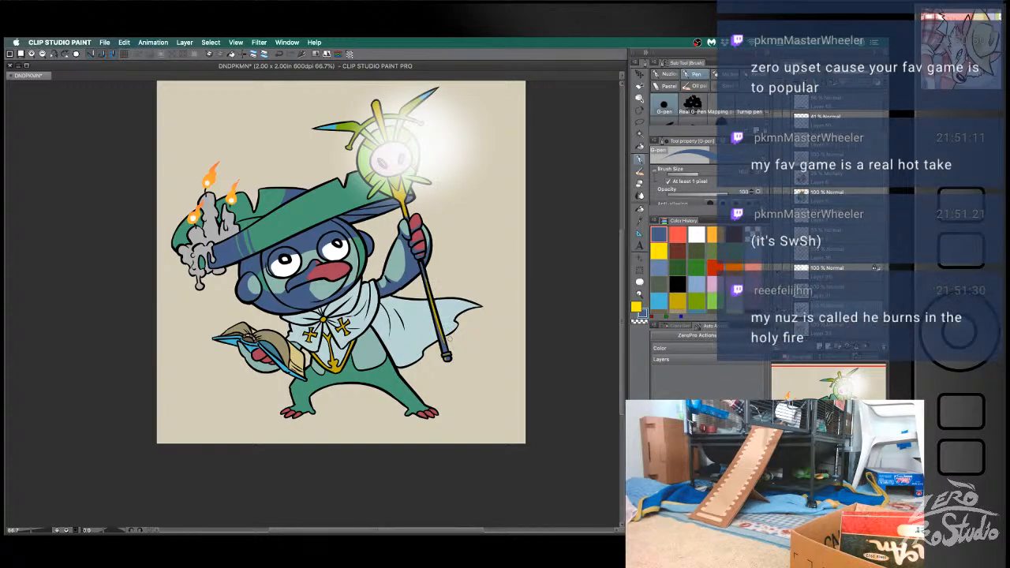
pyautogui.press('e')
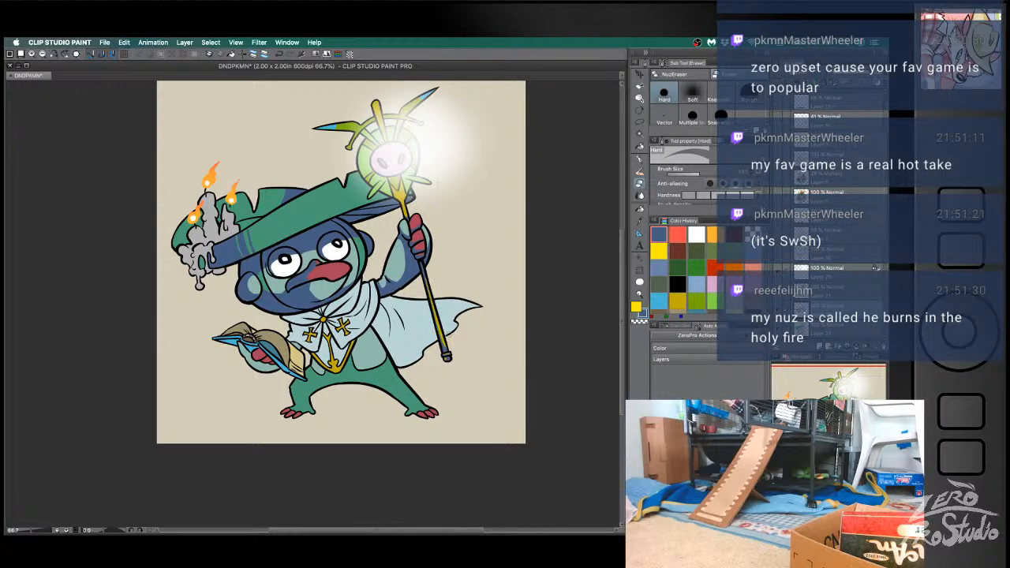
pyautogui.press('super+z')
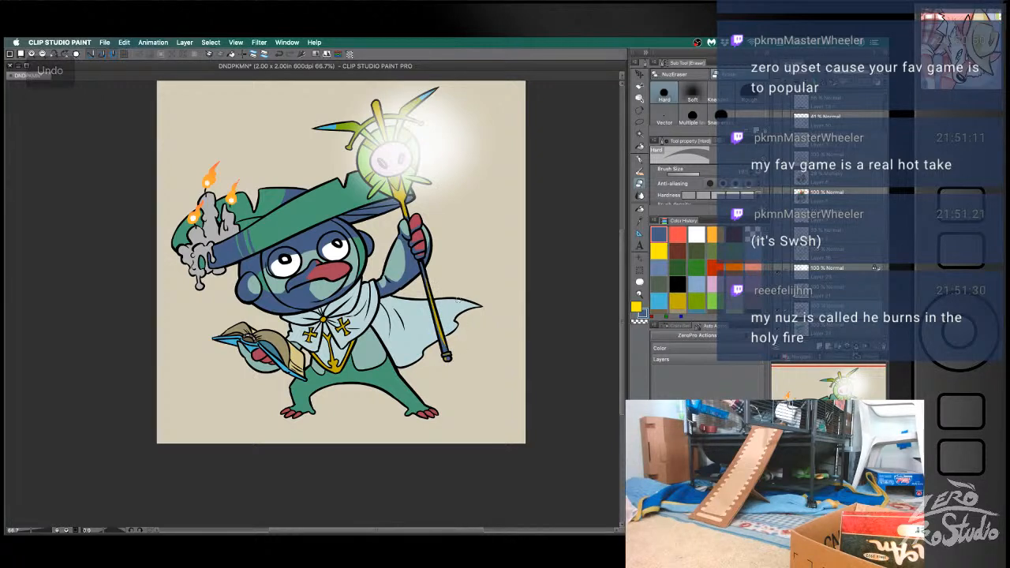
# - Draw blue fold shadows on the cape behind the body and fill the enclosed area, undoing unsatisfactory strokes
pyautogui.press('b')
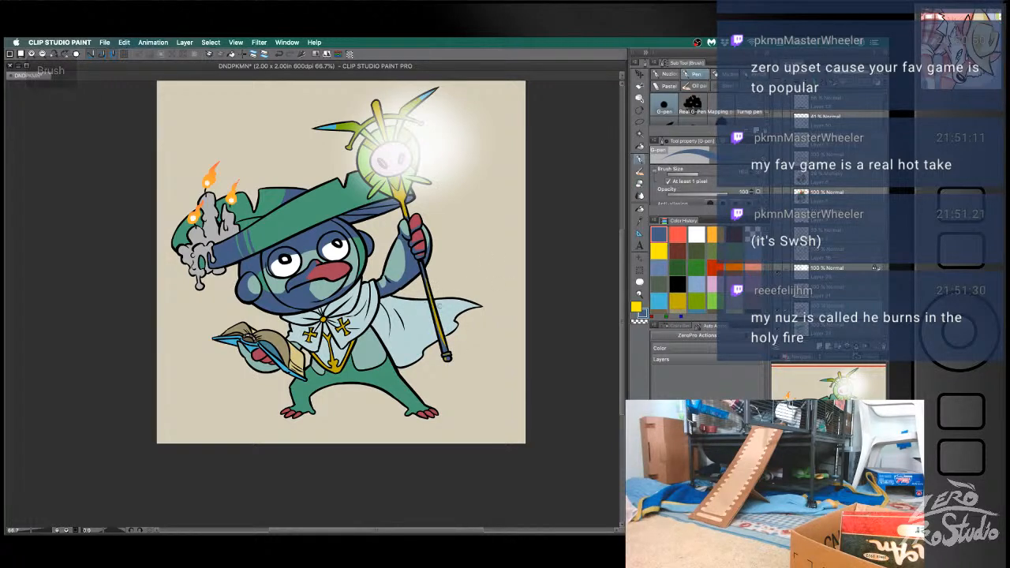
pyautogui.press('b')
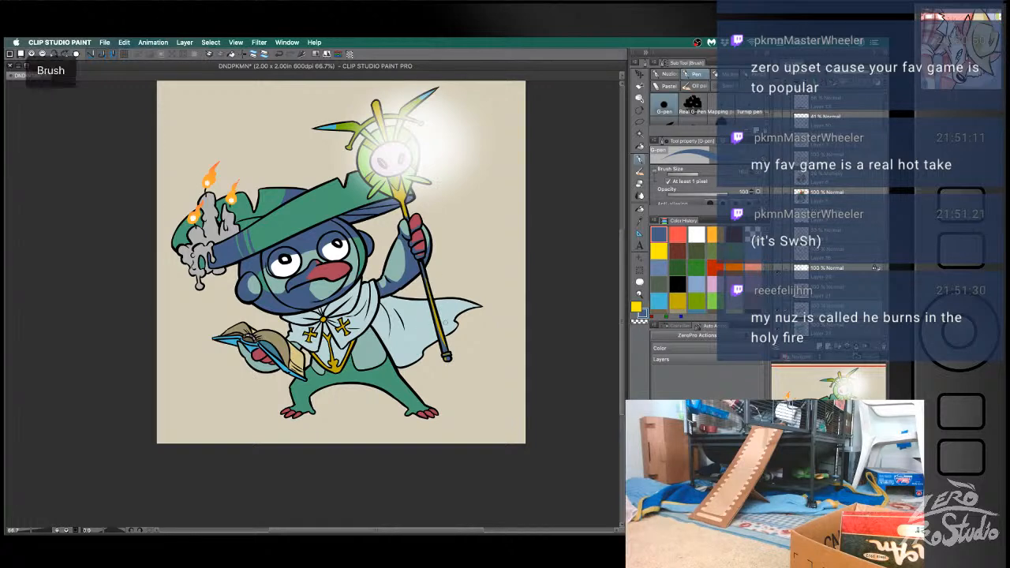
pyautogui.press('super+z')
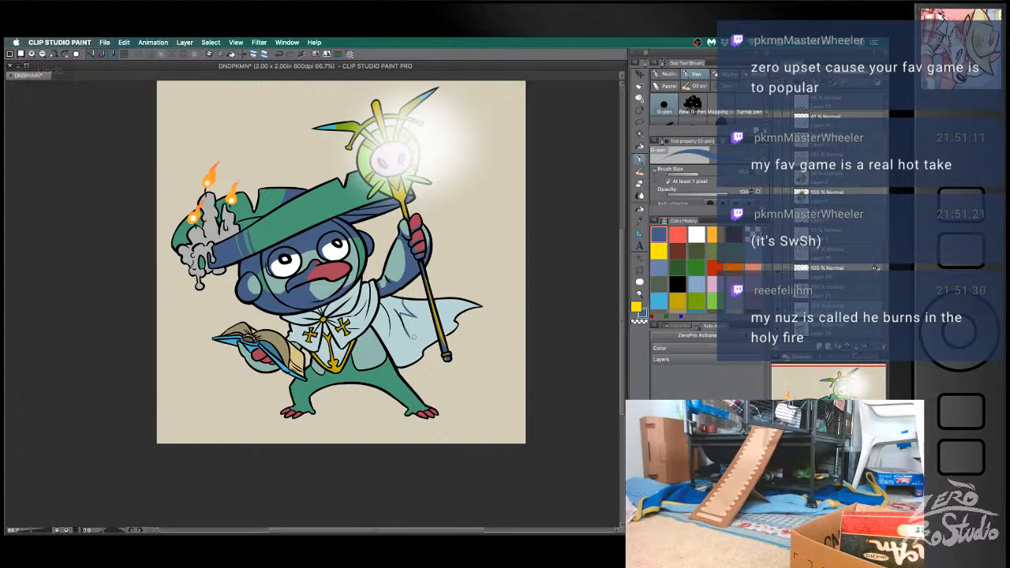
pyautogui.press('super+z')
pyautogui.moveTo(407, 330)
pyautogui.mouseDown()
pyautogui.moveTo(399, 352)
pyautogui.moveTo(384, 352)
pyautogui.mouseUp()
pyautogui.press('g')
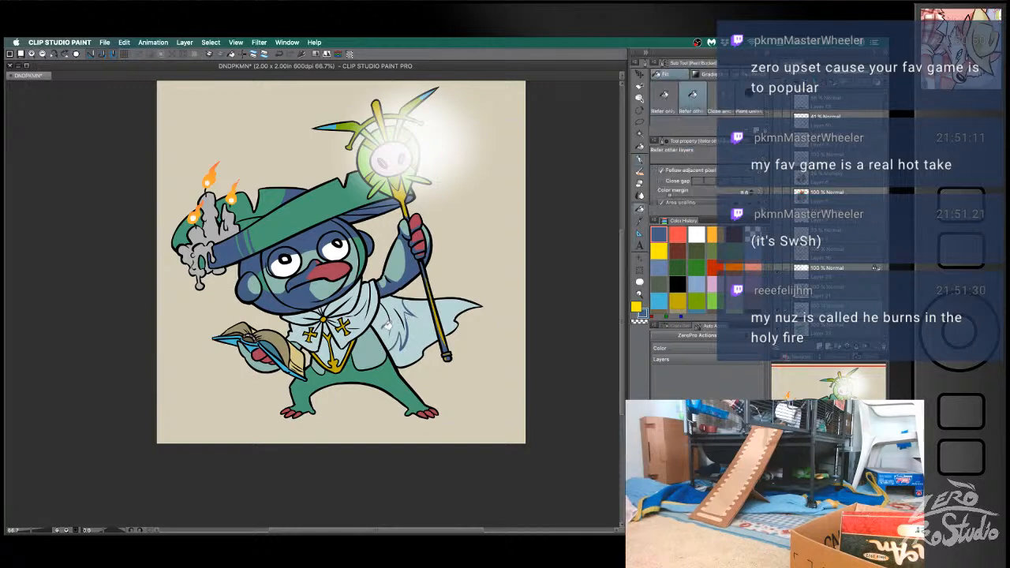
pyautogui.click(391, 321)
# - Clean up the edges of the cape's blue fold shadow with the Hard eraser, undoing an unsatisfactory pass
pyautogui.press('b')
pyautogui.press('super+z')
pyautogui.press('e')
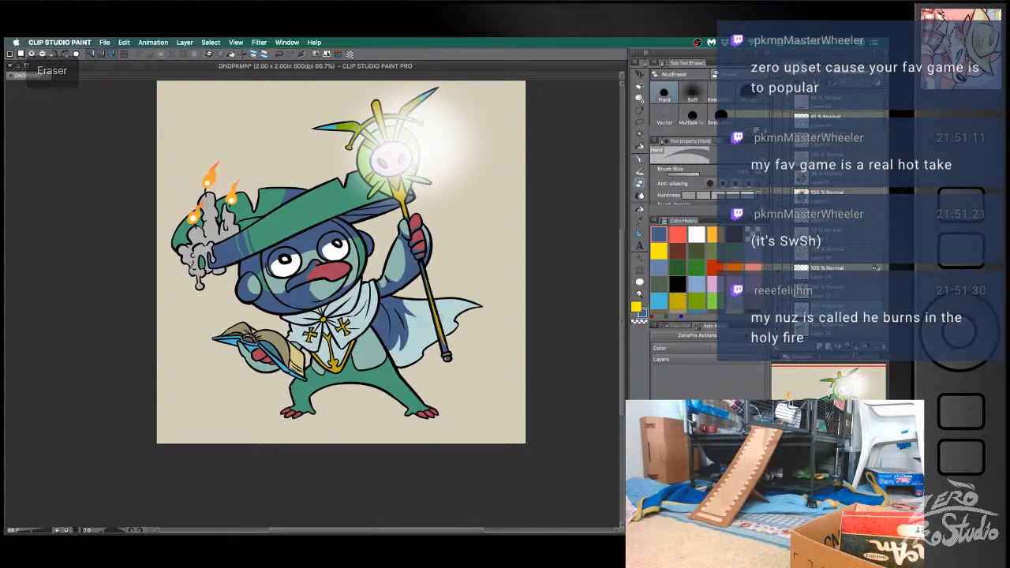
pyautogui.moveTo(410, 332); pyautogui.dragTo(392, 356)
pyautogui.press('super+z')
pyautogui.moveTo(406, 301); pyautogui.dragTo(419, 319)
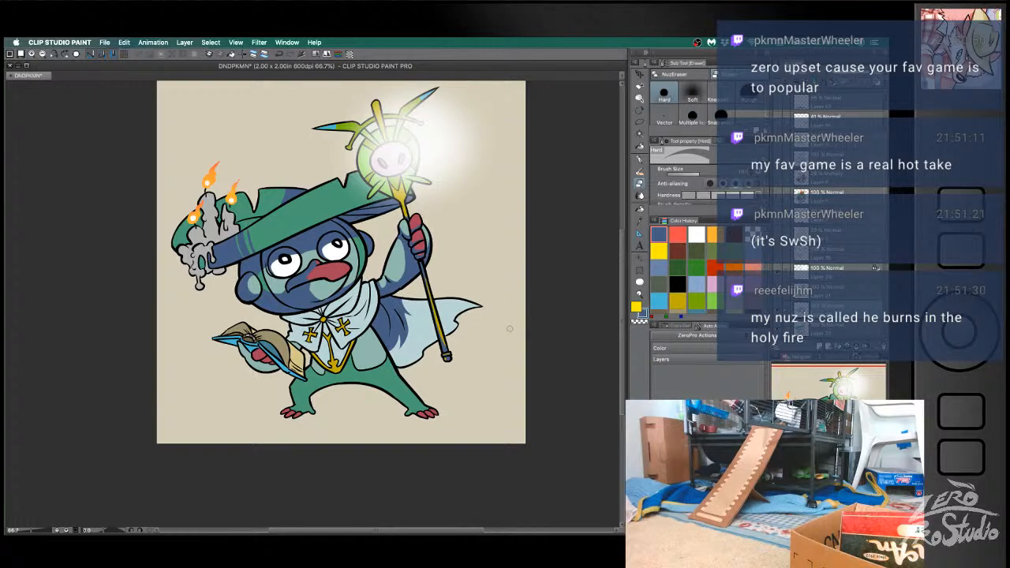
# - Shade the cape's lower hem and the part beyond the staff with blue strokes and fills, undoing unsatisfactory strokes
pyautogui.press('b')
pyautogui.hotkey('ctrl', 'z')
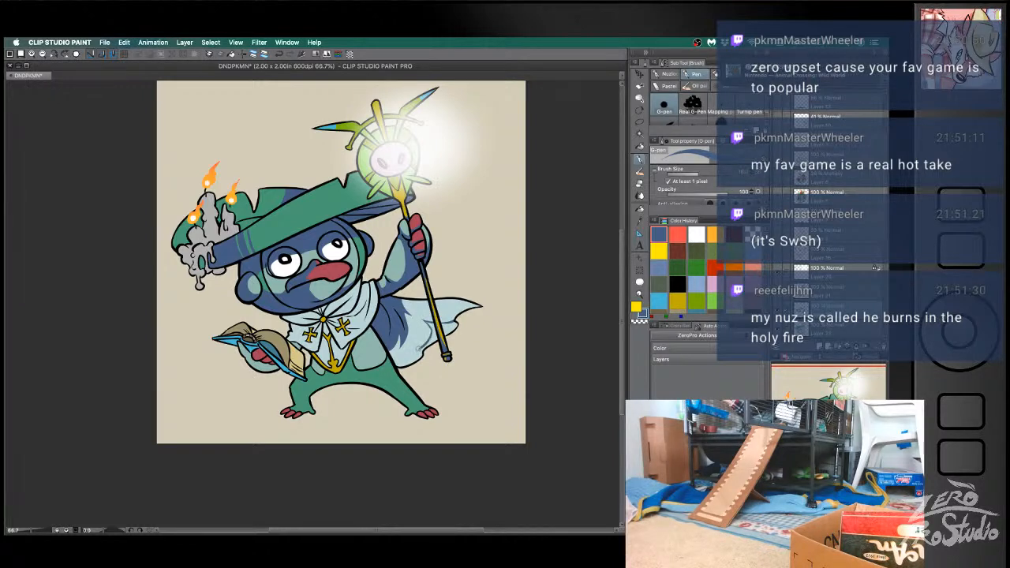
pyautogui.hotkey('ctrl', 'z')
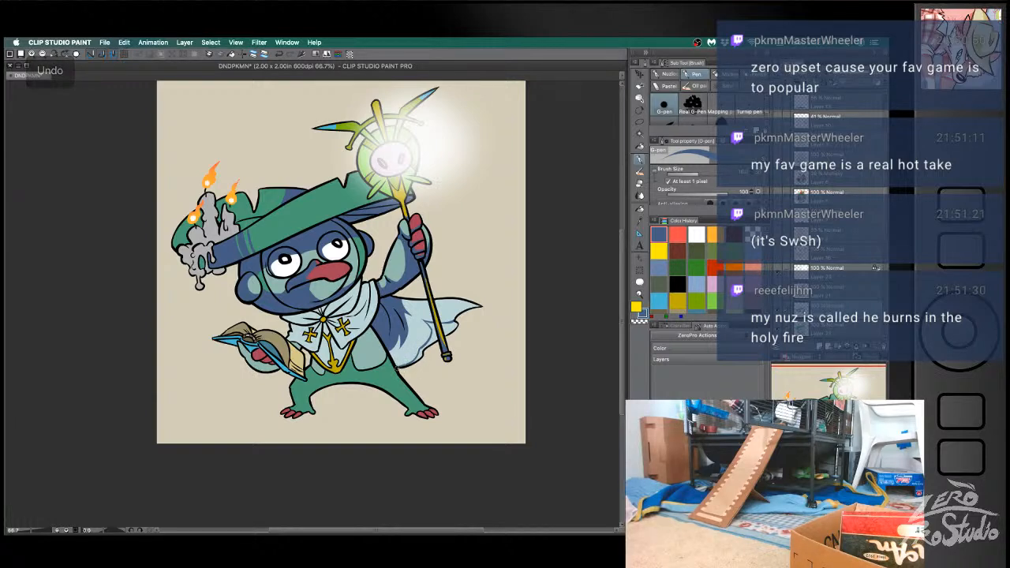
pyautogui.press('g')
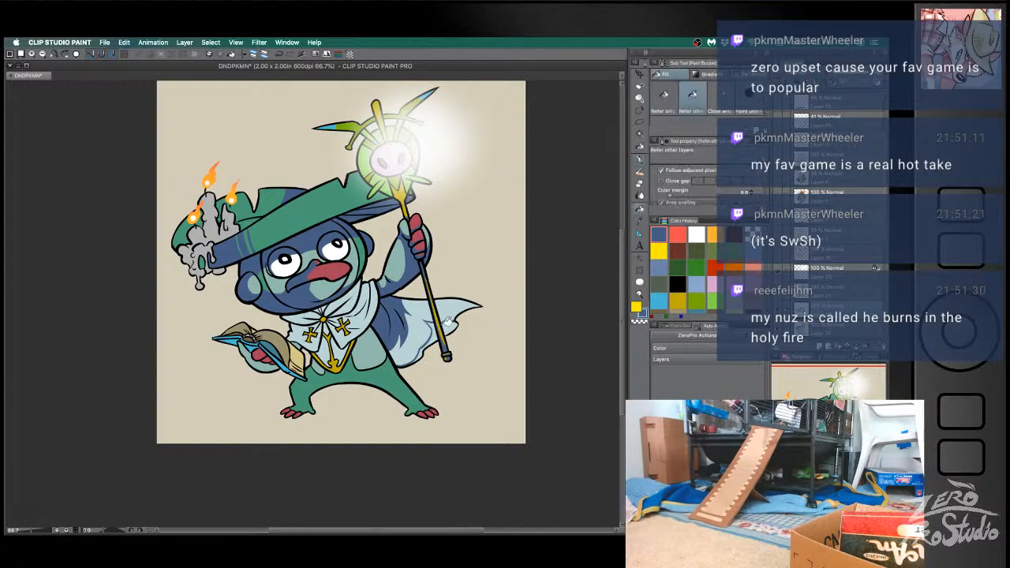
pyautogui.press('e')
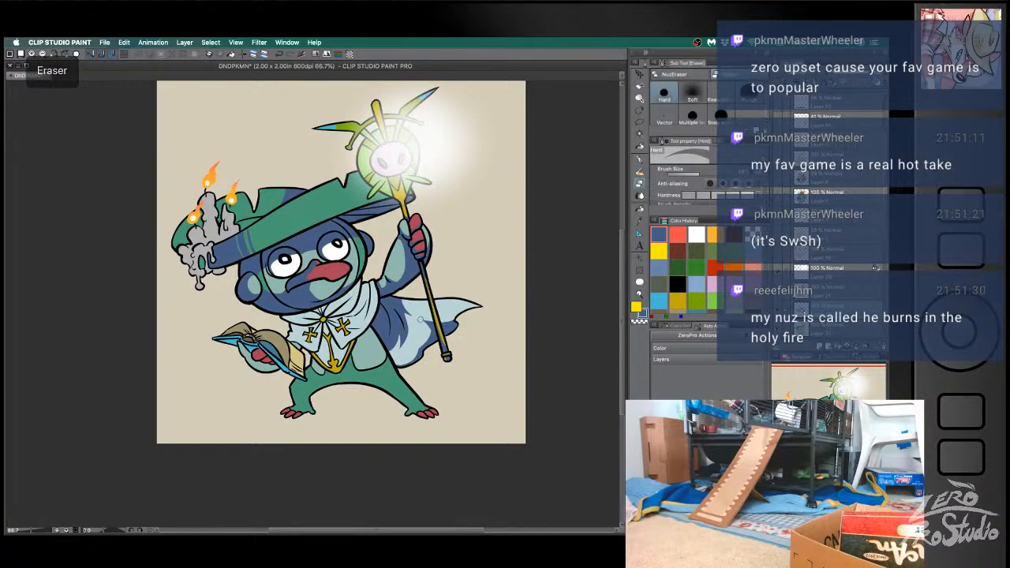
pyautogui.press('b')
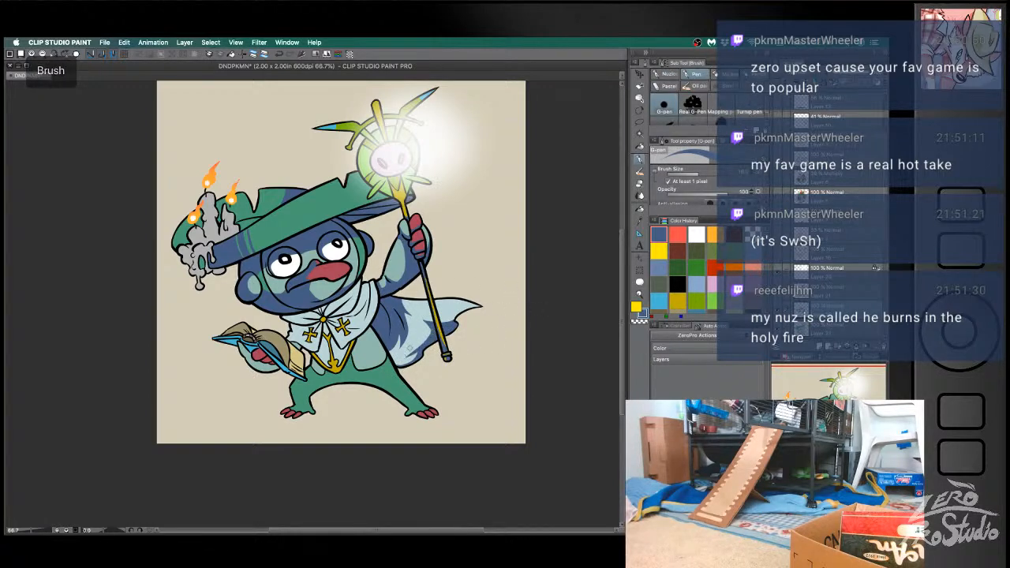
pyautogui.hotkey('ctrl', 'z')
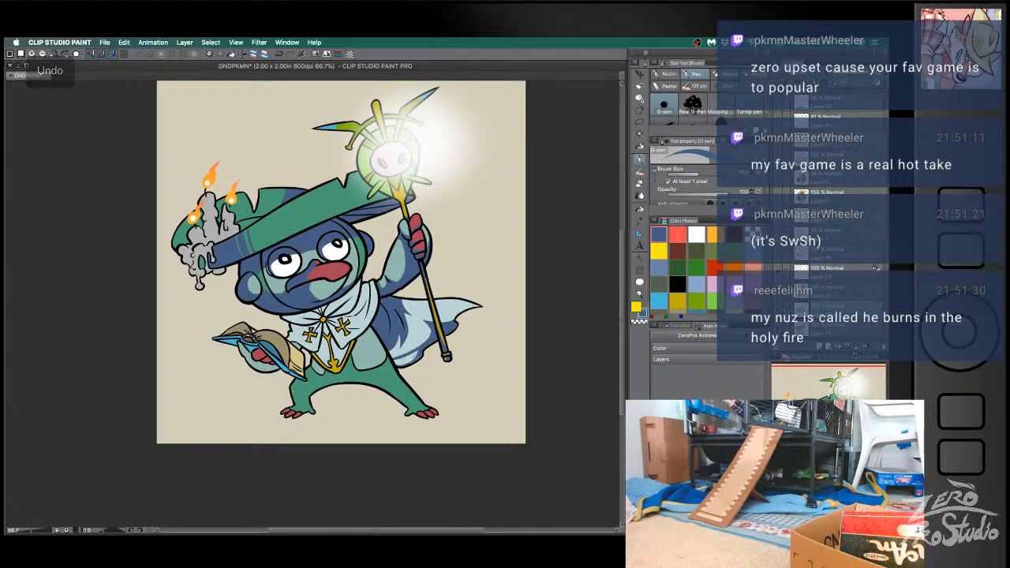
# - Draw blue G-pen fold shadows on the middle of the cape between the body and the staff, undoing unsatisfactory strokes
pyautogui.moveTo(418, 330); pyautogui.dragTo(393, 359)
pyautogui.hotkey('ctrl', 'z')
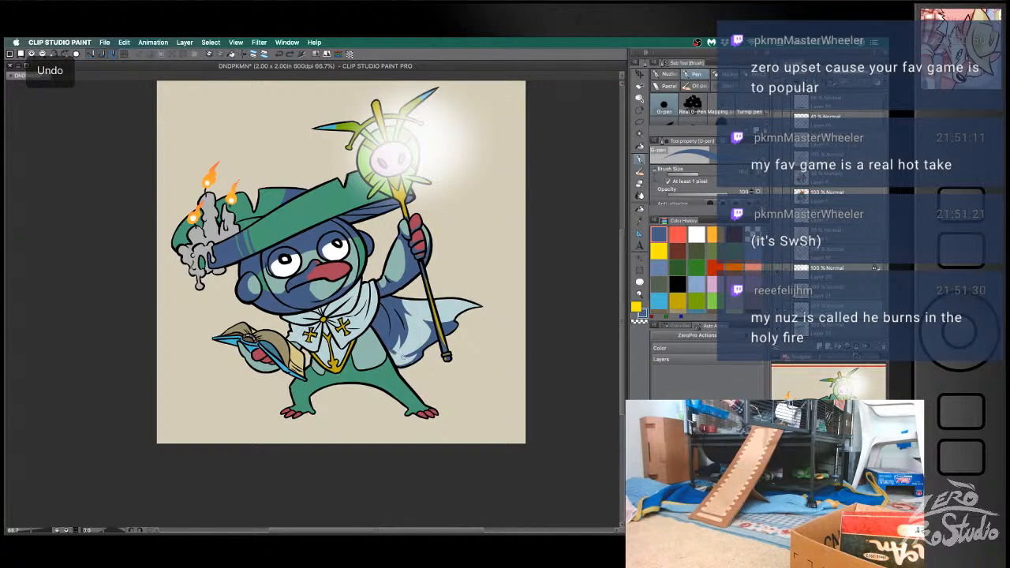
pyautogui.press('g')
pyautogui.press('p')
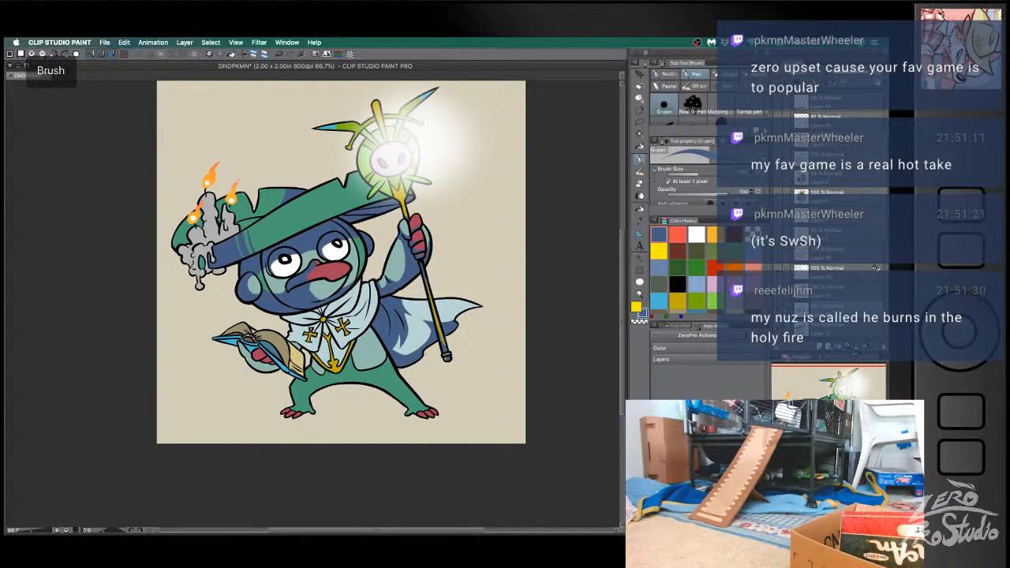
pyautogui.press('super+z')
pyautogui.press('b')
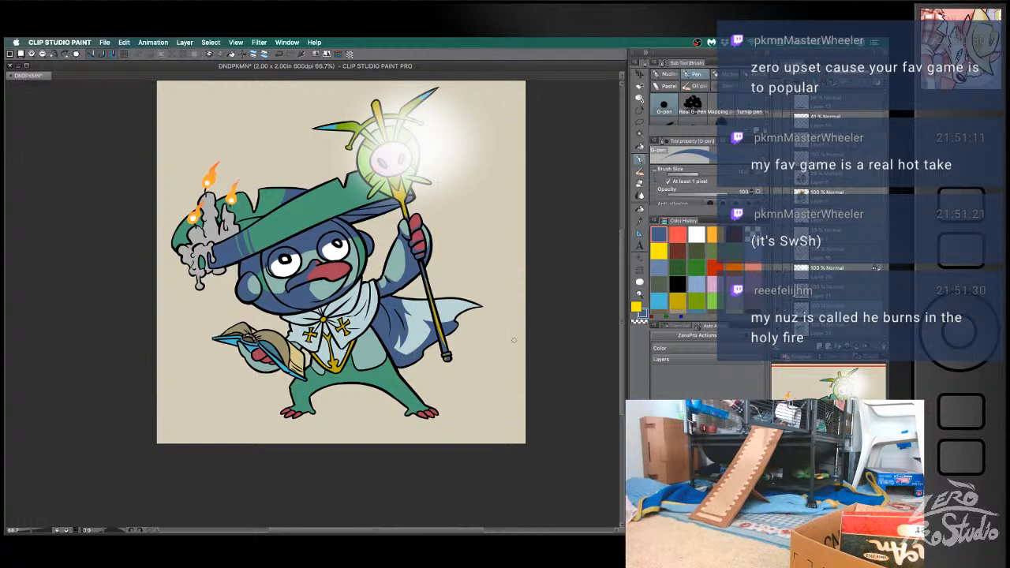
pyautogui.press('b')
pyautogui.moveTo(404, 315); pyautogui.dragTo(419, 351)
pyautogui.hotkey('ctrl', 'z')
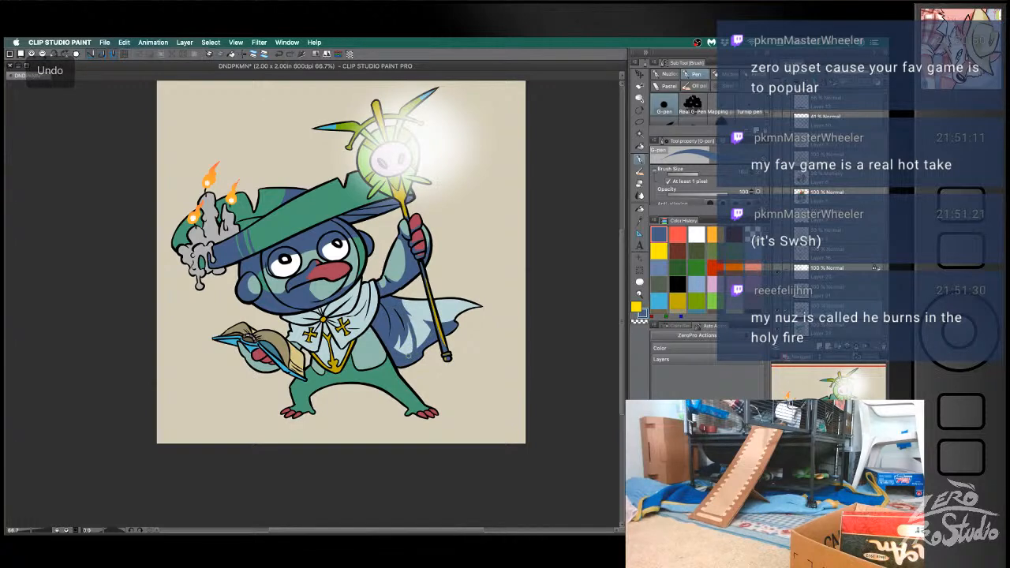
pyautogui.hotkey('ctrl', 'z')
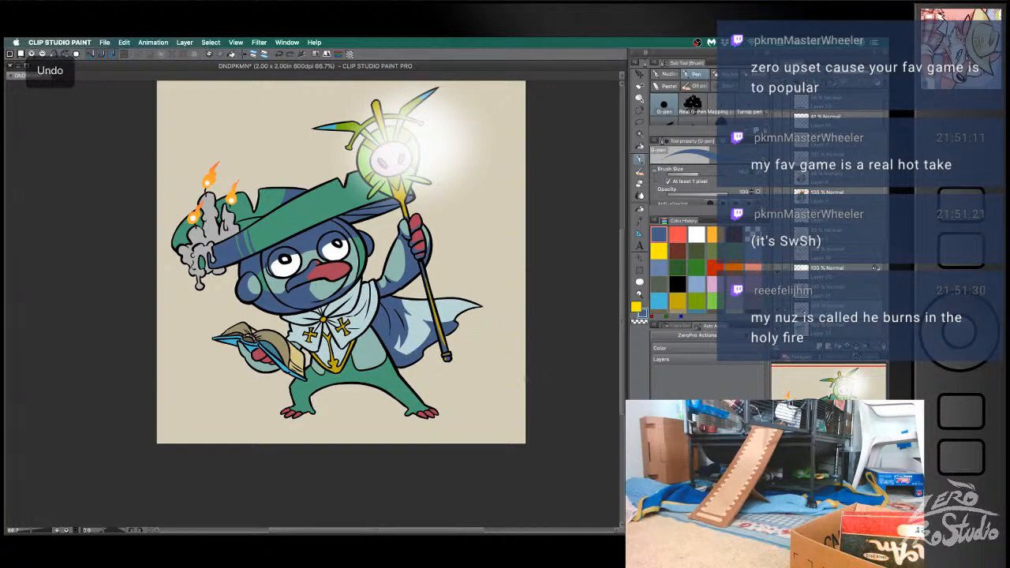
pyautogui.moveTo(404, 316); pyautogui.dragTo(404, 361)
pyautogui.moveTo(404, 313)
pyautogui.mouseDown()
pyautogui.moveTo(411, 347)
pyautogui.moveTo(405, 358)
pyautogui.moveTo(397, 351)
pyautogui.mouseUp()
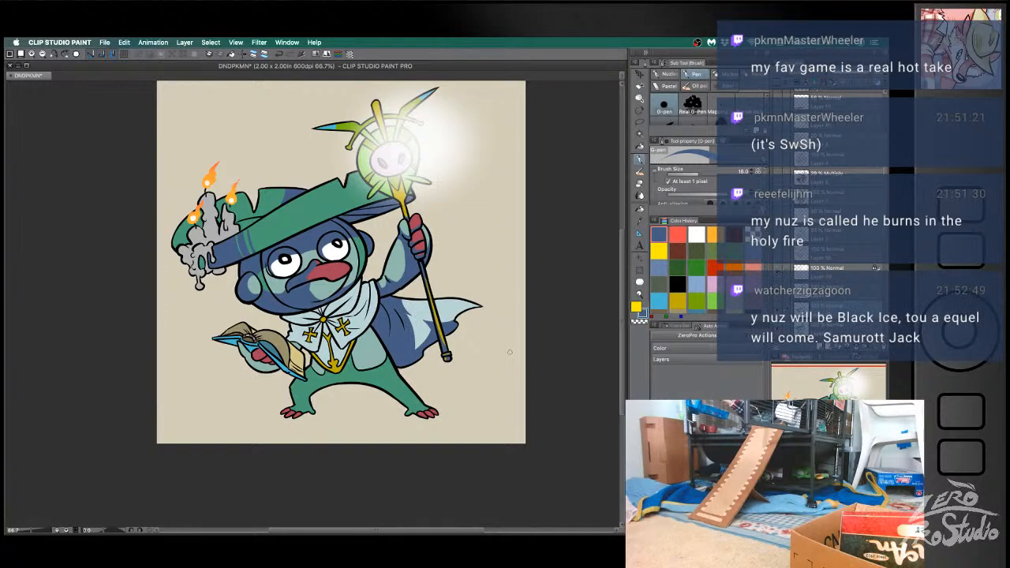
# - Refine the cape's blue shadow toward its pointed tip beyond the staff, undoing unsatisfactory strokes
pyautogui.press('super+z')
pyautogui.press('super+z')
pyautogui.press('b')
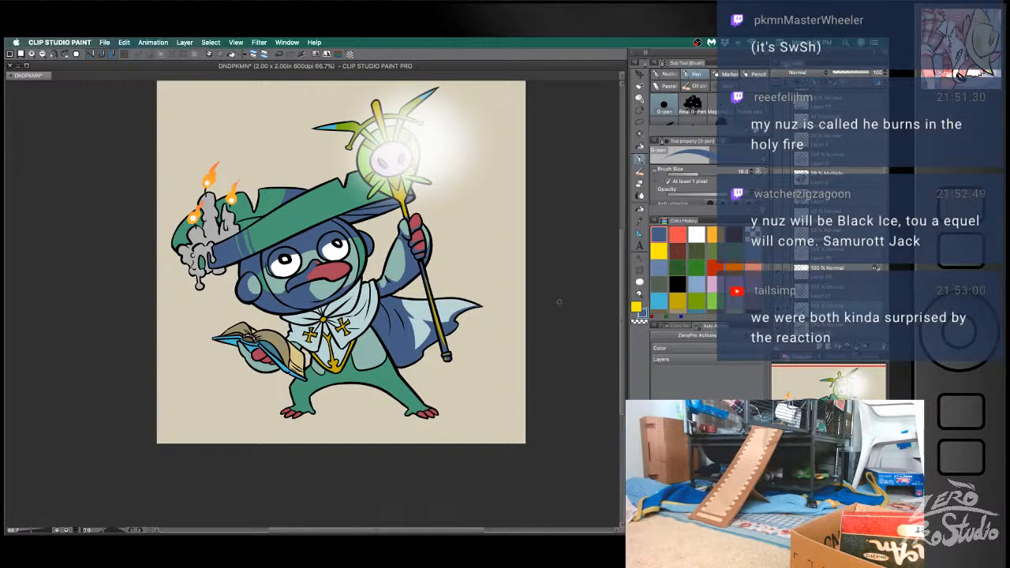
pyautogui.press('super+z')
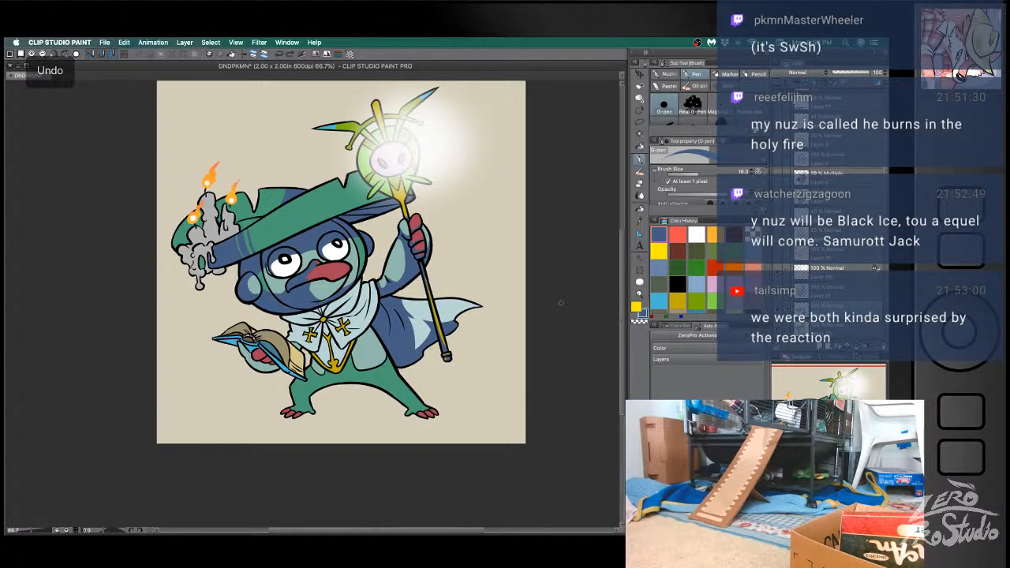
pyautogui.press('b')
pyautogui.moveTo(481, 306); pyautogui.dragTo(450, 323)
pyautogui.press('super+z')
pyautogui.press('super+z')
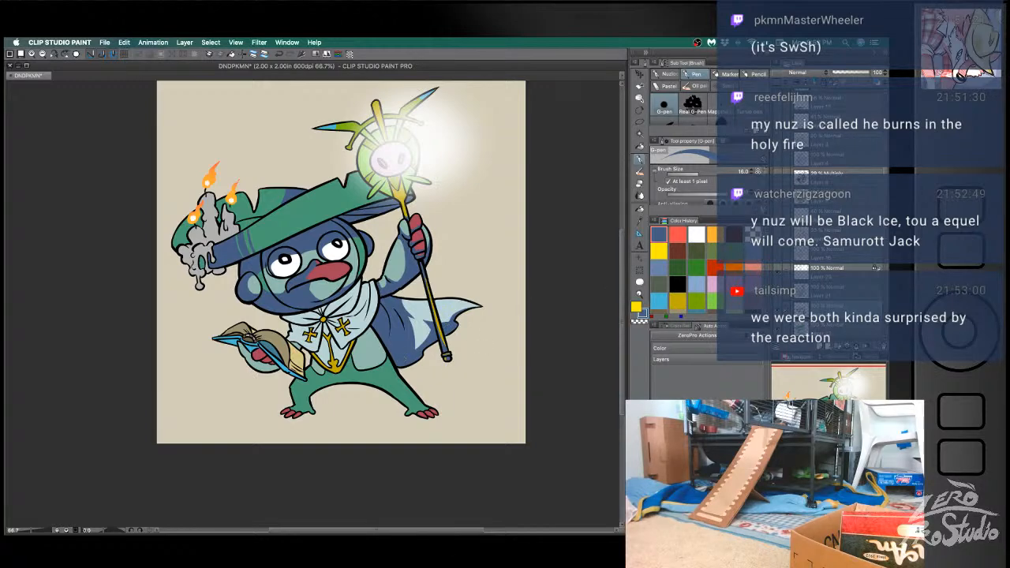
pyautogui.press('super+z')
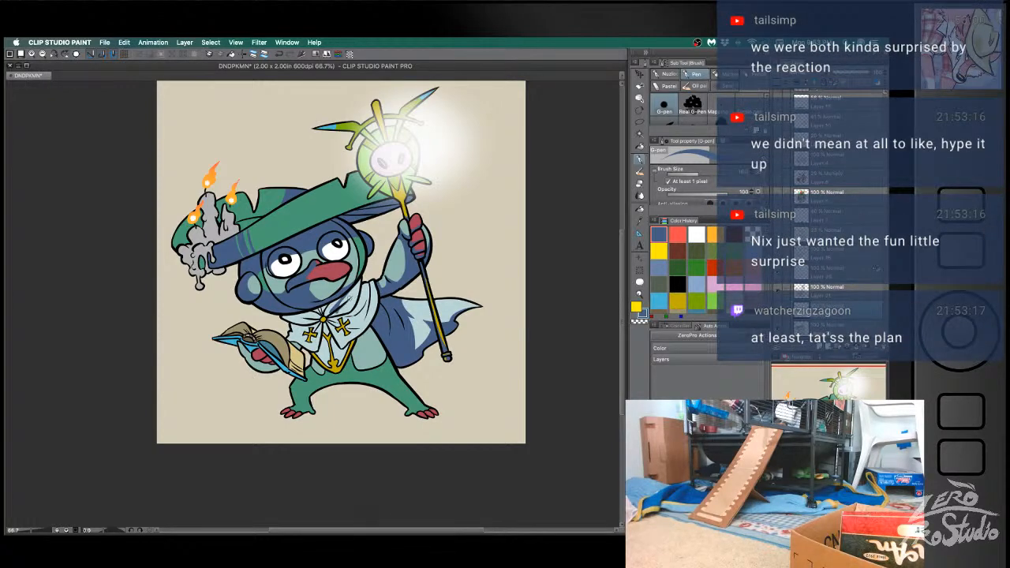
# - Outline and fill a blue shadow on the mantle flap nearest the raised arm, undoing unsatisfactory strokes and fills
pyautogui.press('super+z')
pyautogui.press('super+z')
pyautogui.press('super+z')
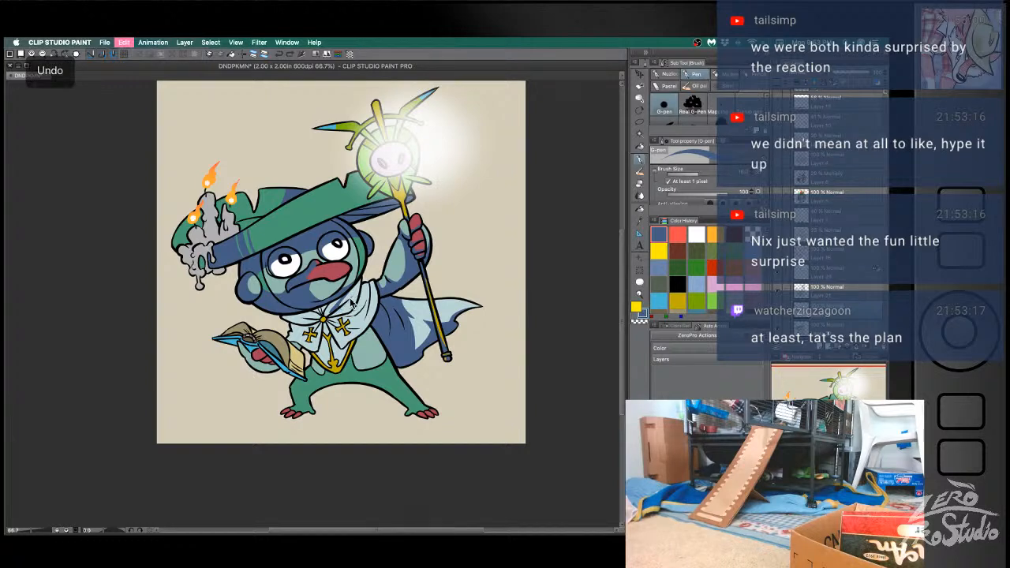
pyautogui.press('super+z')
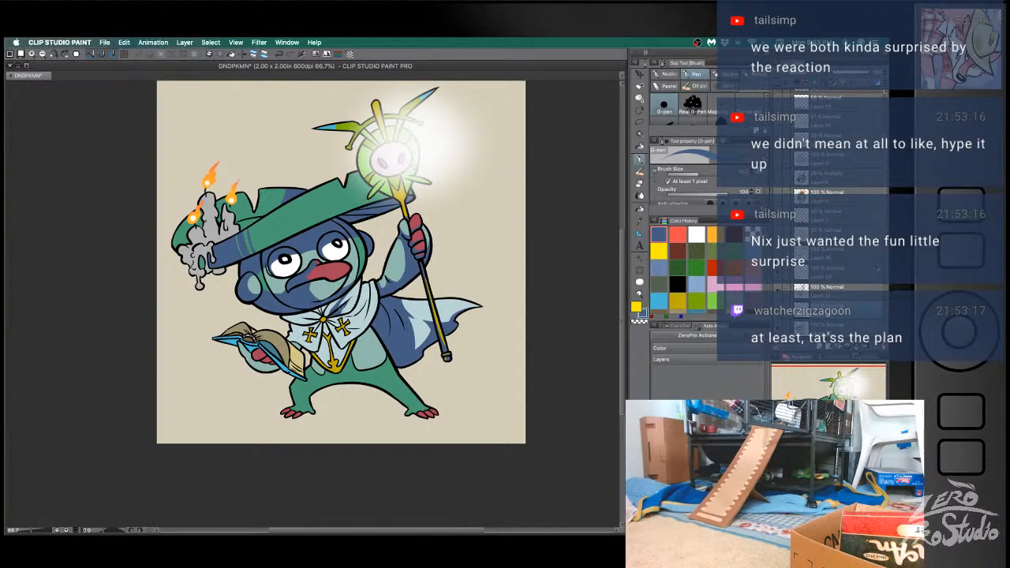
pyautogui.press('super+z')
pyautogui.press('super+z')
pyautogui.press('g')
pyautogui.press('super+z')
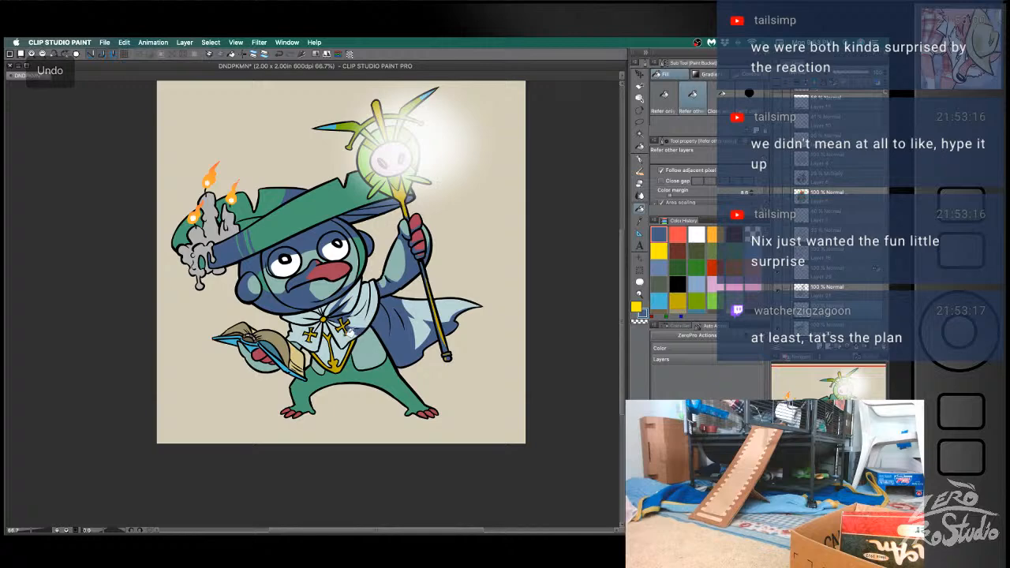
# - Refine the mantle's blue shadow edges below the chin with the G-pen and Hard eraser, undoing unsatisfactory strokes
pyautogui.press('b')
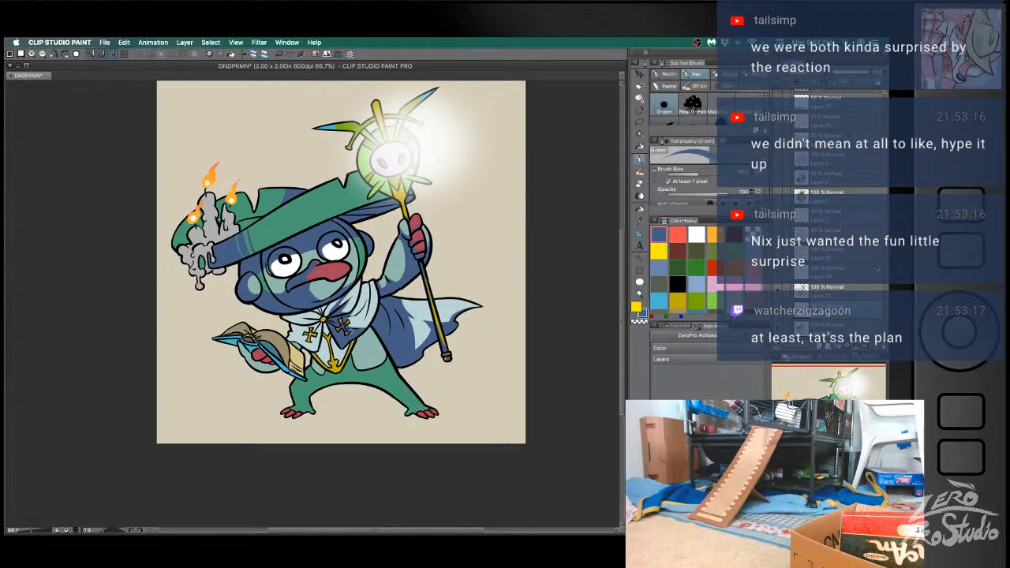
pyautogui.press('e')
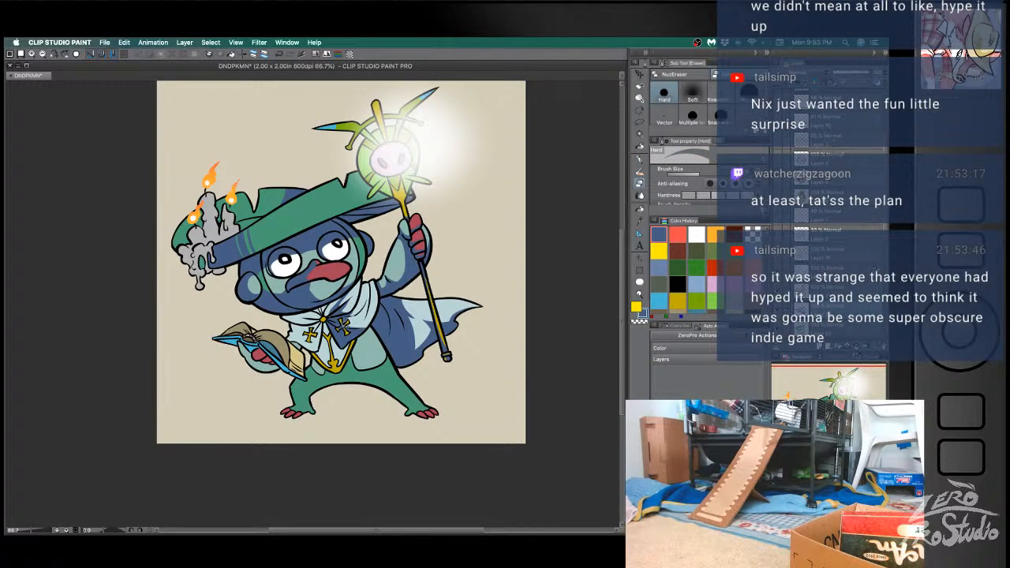
pyautogui.press('b')
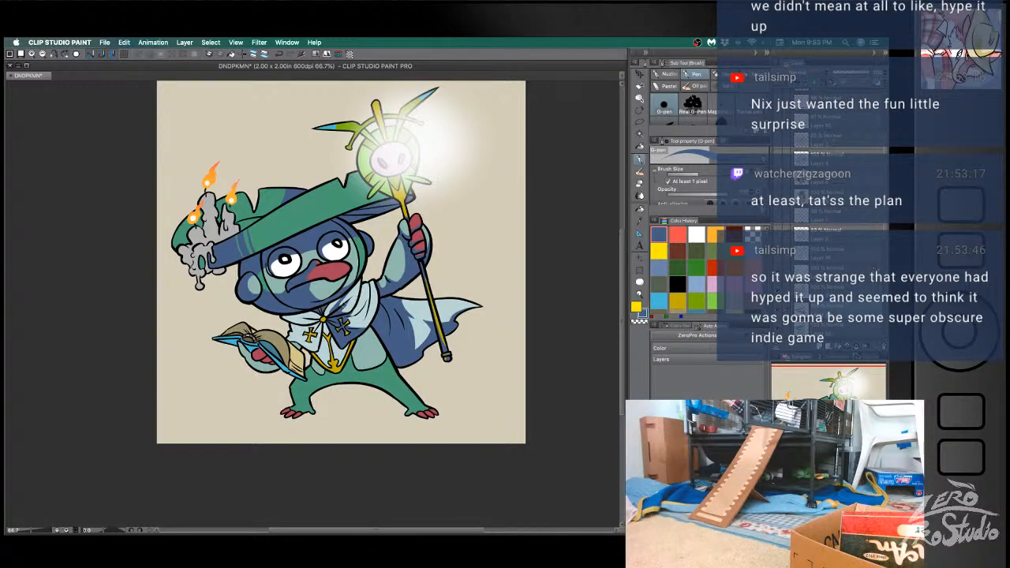
pyautogui.hotkey('ctrl', 'z')
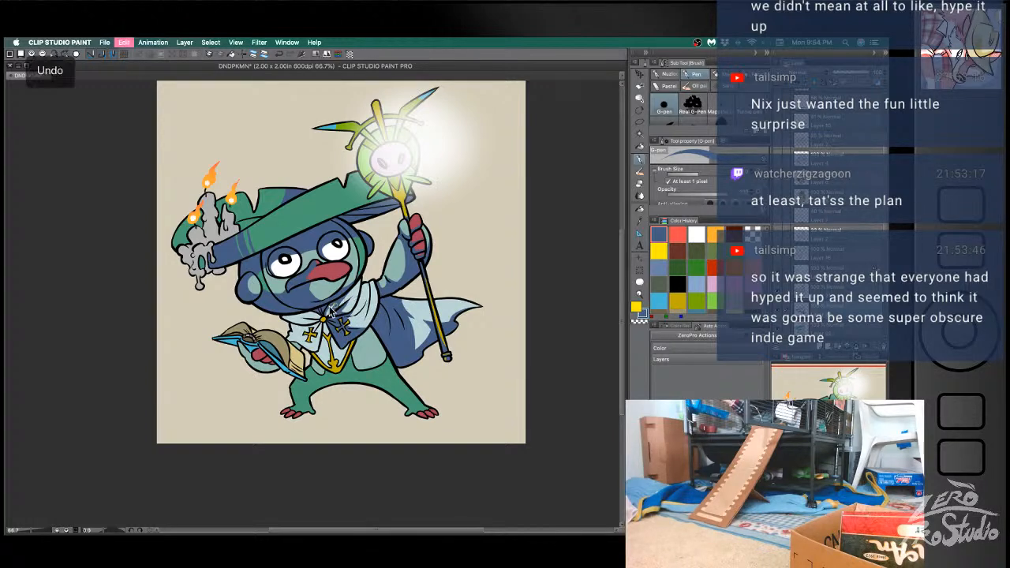
pyautogui.press('e')
pyautogui.press('b')
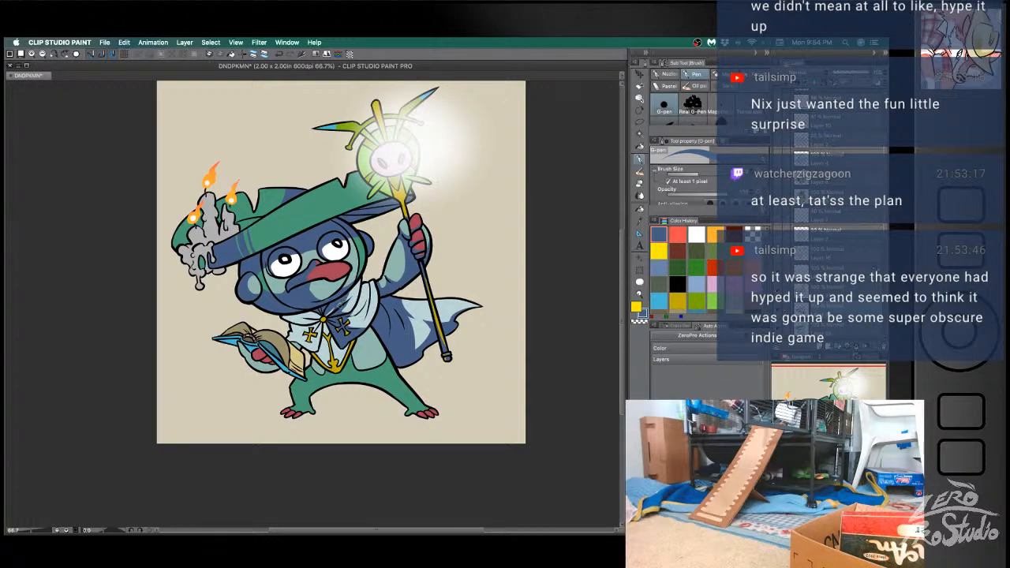
pyautogui.press('super+z')
pyautogui.press('super+z')
pyautogui.moveTo(352, 293); pyautogui.dragTo(345, 304)
pyautogui.press('super+z')
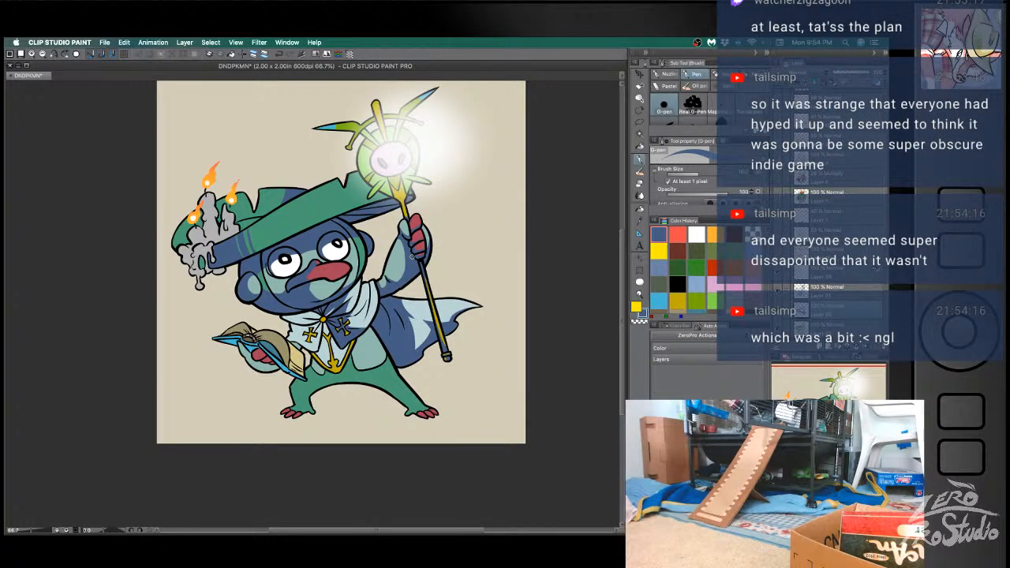
# - Draw a blue fold shadow on the mantle's shoulder beside the raised arm, undoing unsatisfactory strokes
pyautogui.press('b')
pyautogui.moveTo(356, 305)
pyautogui.mouseDown()
pyautogui.moveTo(369, 286)
pyautogui.moveTo(352, 314)
pyautogui.mouseUp()
pyautogui.press('super+z')
pyautogui.press('super+z')
pyautogui.press('super+z')
pyautogui.press('super+z')
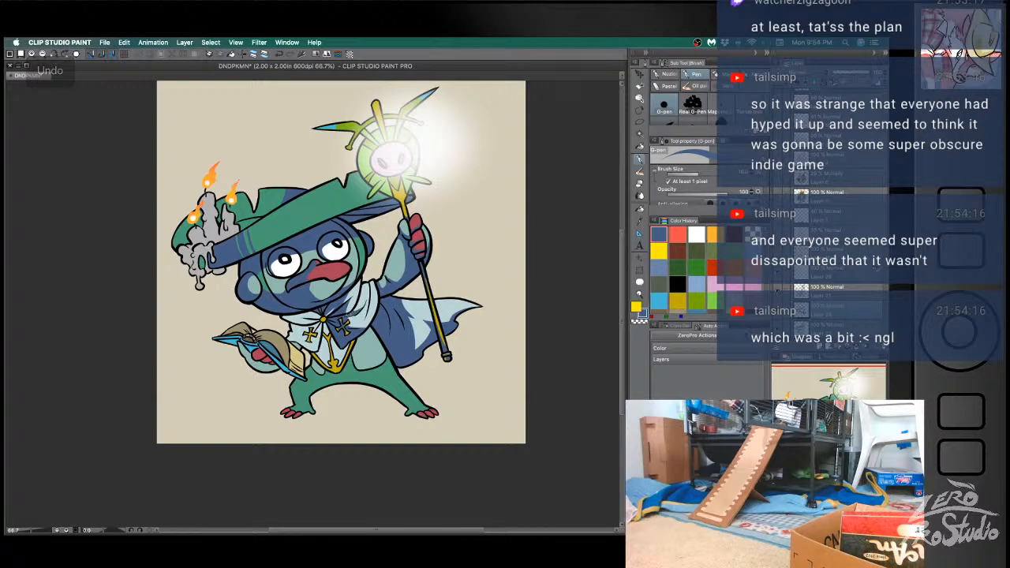
pyautogui.moveTo(364, 304); pyautogui.dragTo(354, 312)
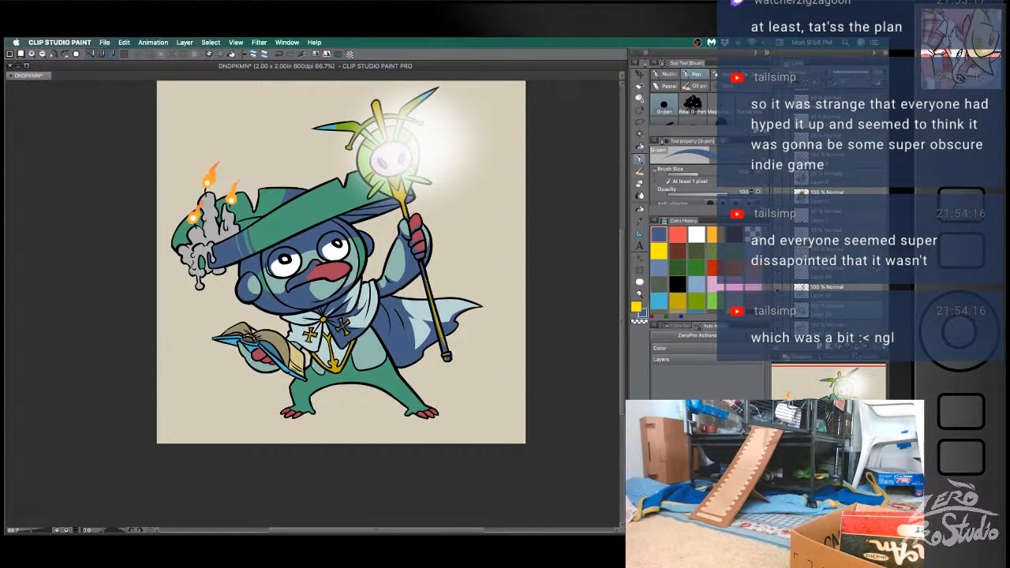
# - Fill the mantle flap on the book side with blue shadow and touch up the area around the clasp and crosses
pyautogui.press('g')
pyautogui.click(321, 329)
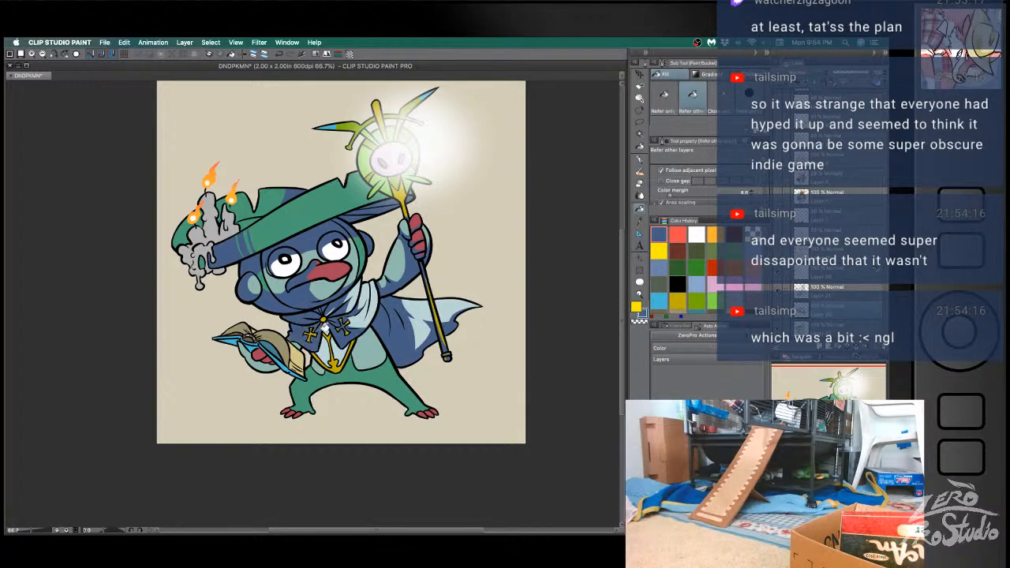
pyautogui.click(317, 331)
pyautogui.press('super+z')
pyautogui.click(314, 333)
pyautogui.press('b')
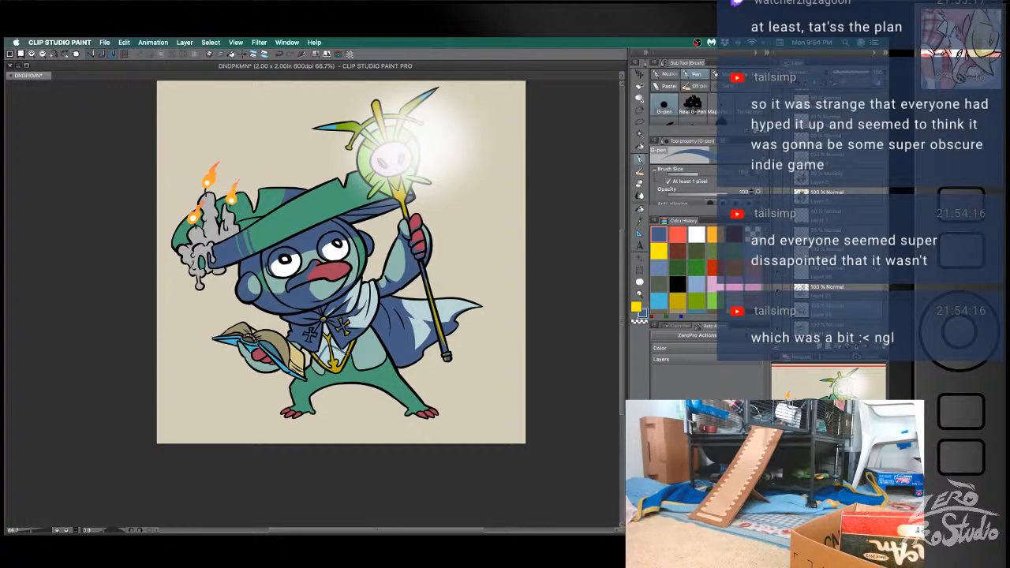
pyautogui.press('g')
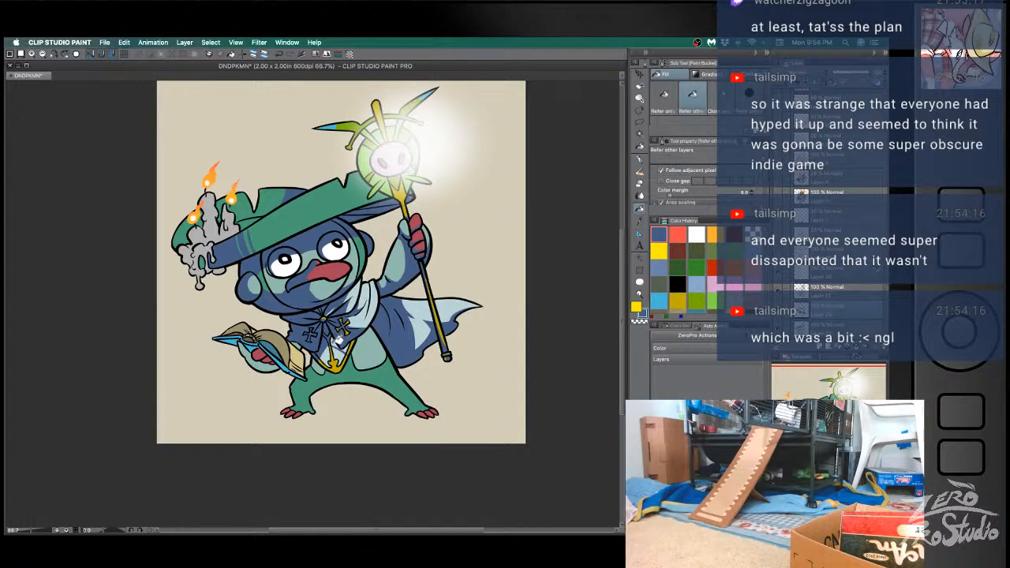
pyautogui.press('b')
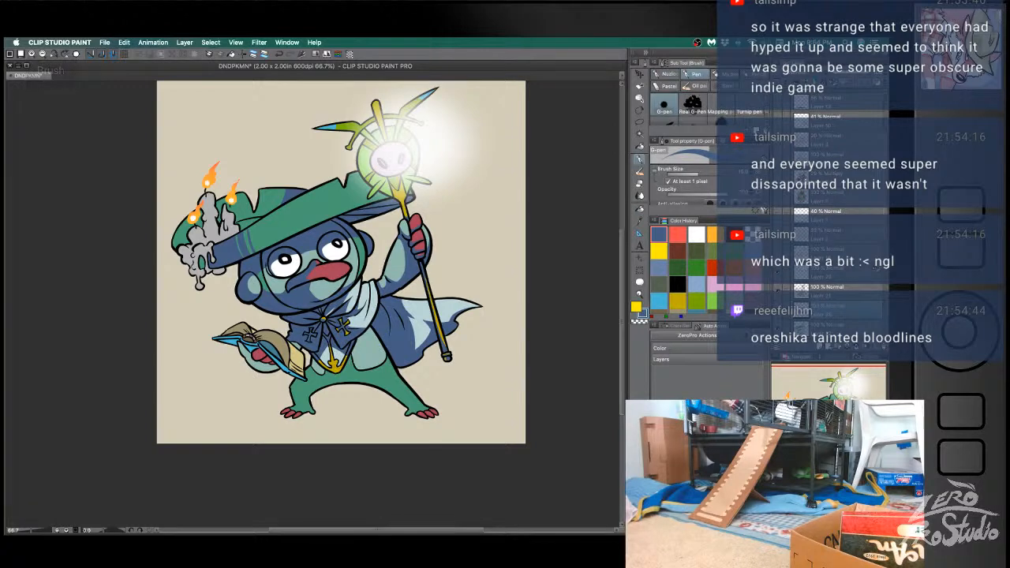
# - Draw blue shadow strokes on the pale side of the torso below the mantle, undoing unsatisfactory ones
pyautogui.press('super+z')
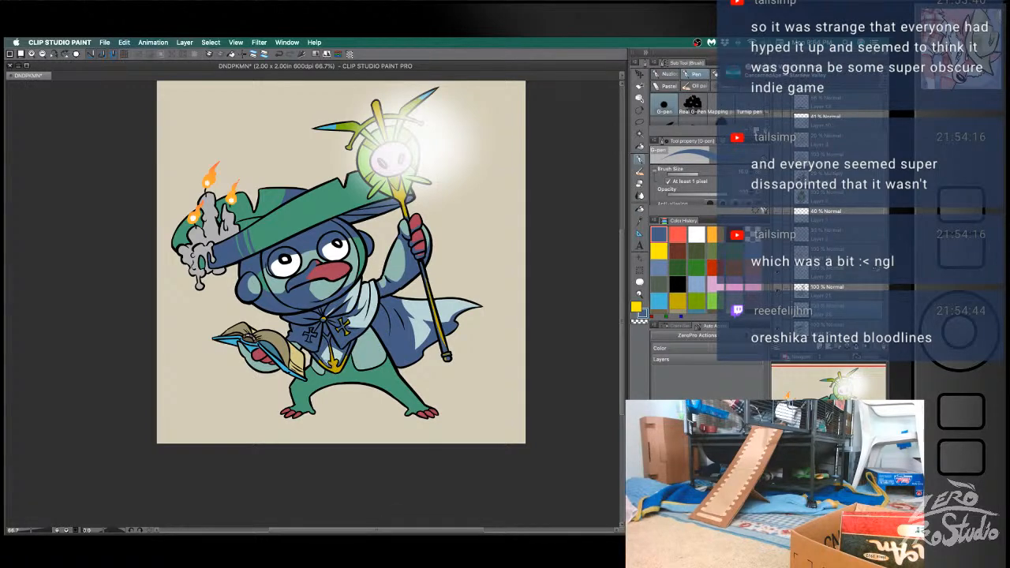
pyautogui.press('super+z')
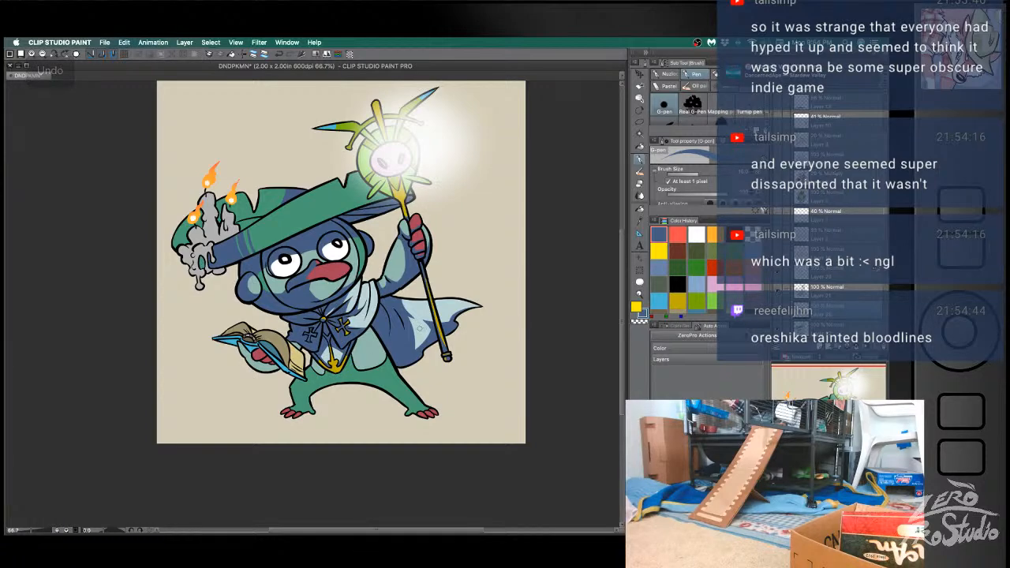
pyautogui.press('super+z')
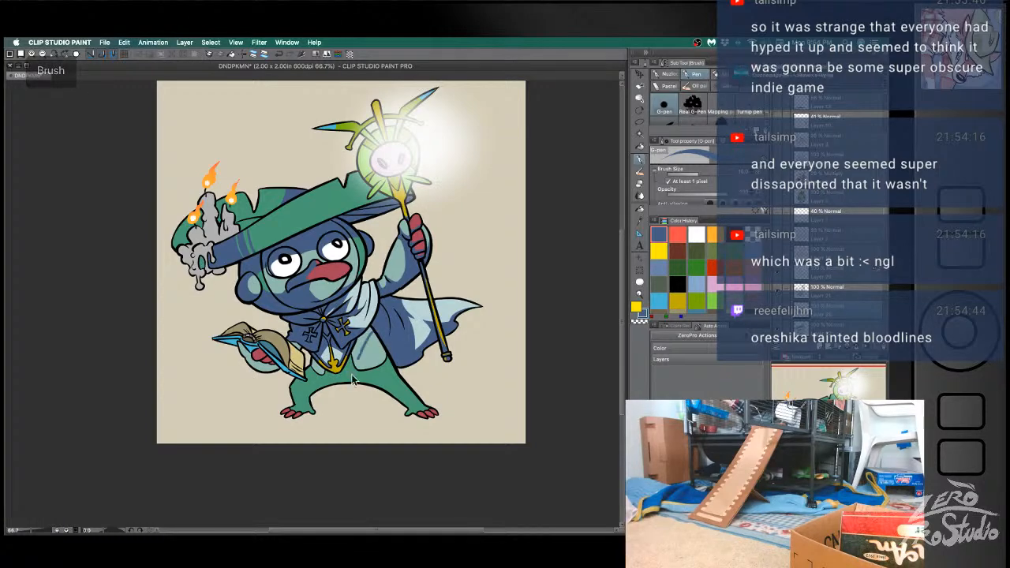
pyautogui.press('super+z')
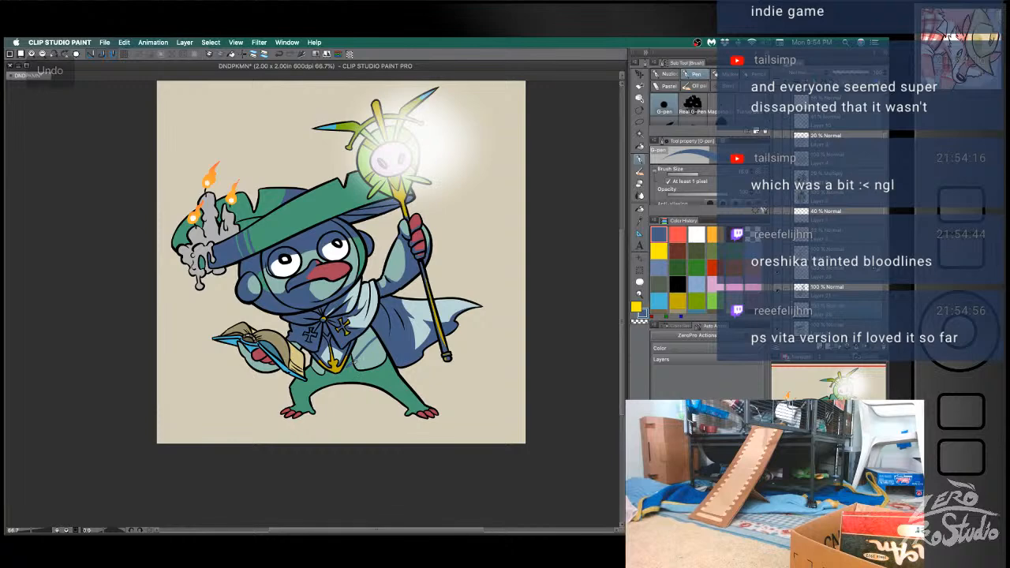
pyautogui.press('super+z')
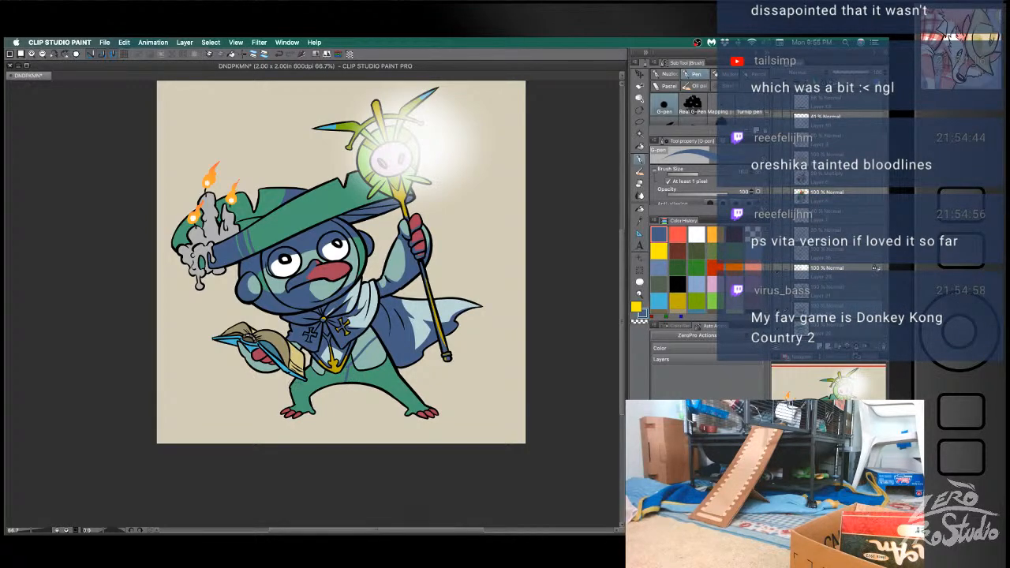
# - Outline and fill blue shadows on the leg below the book and the lower belly, undoing unsatisfactory strokes
pyautogui.press('super+z')
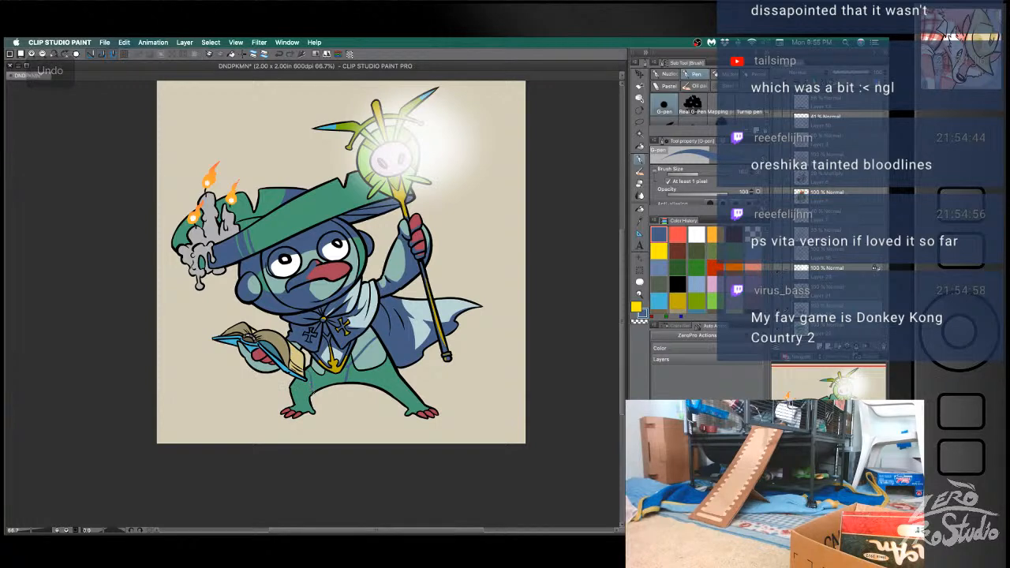
pyautogui.press('super+z')
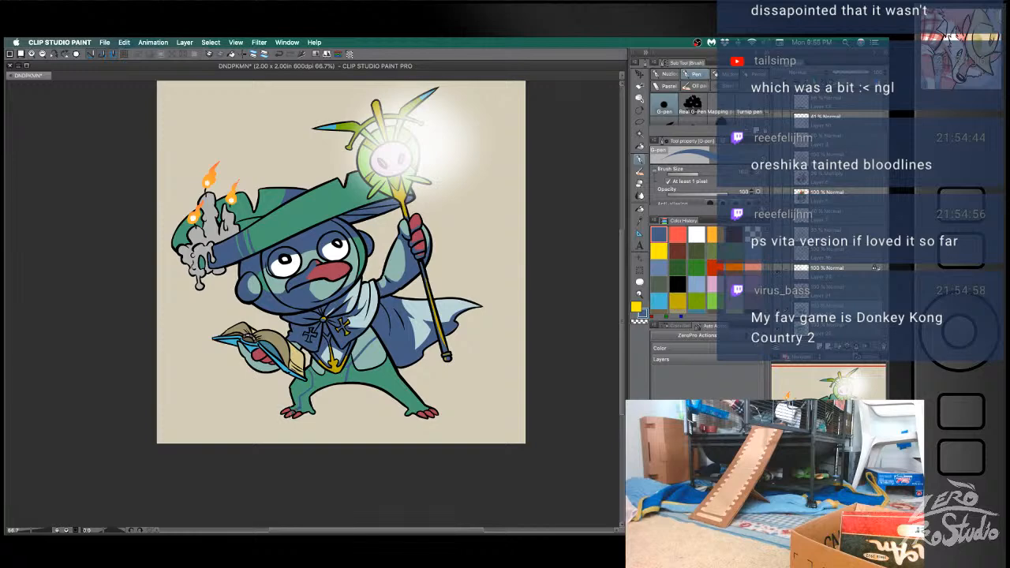
pyautogui.press('g')
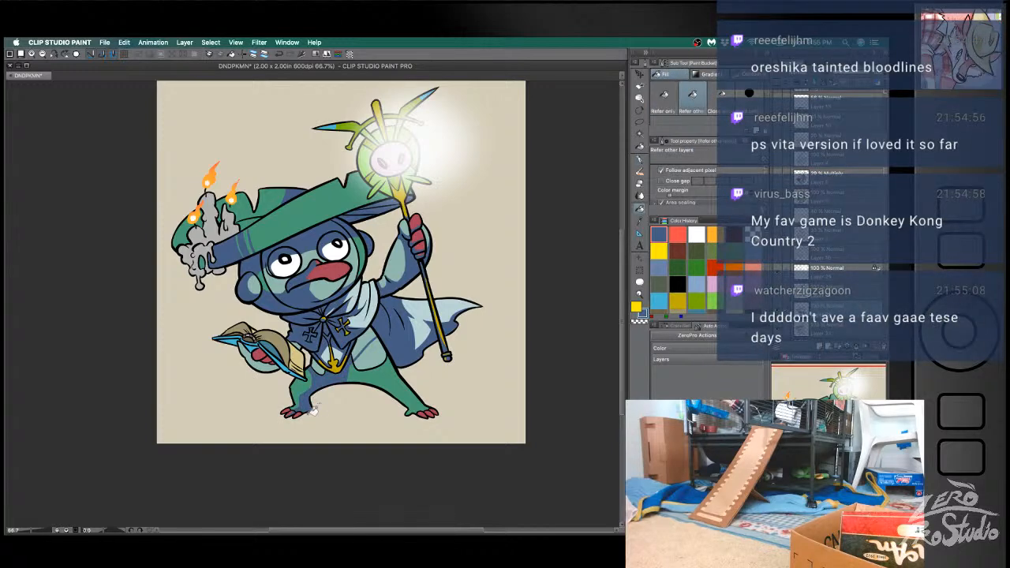
pyautogui.press('b')
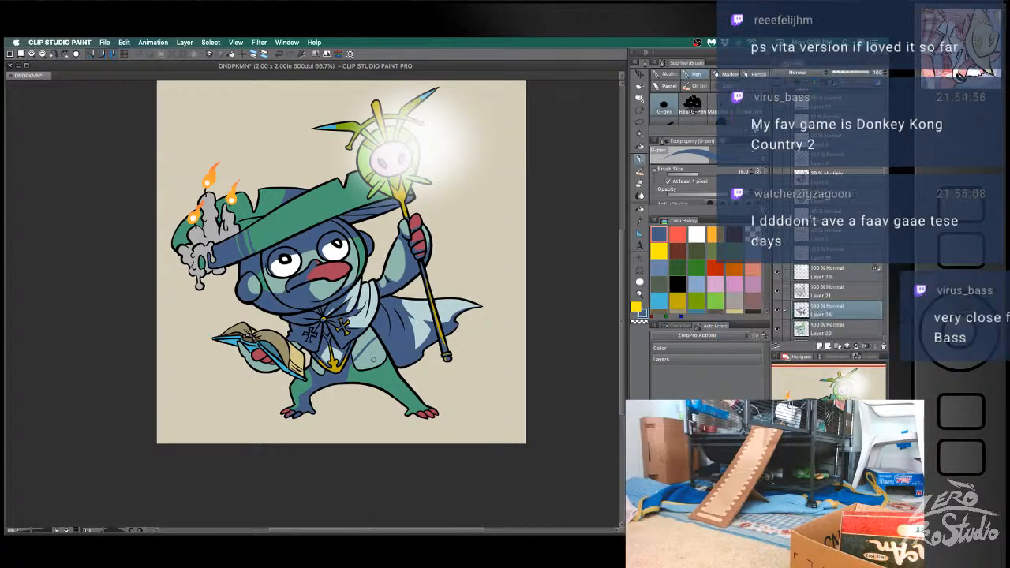
pyautogui.press('g')
pyautogui.press('b')
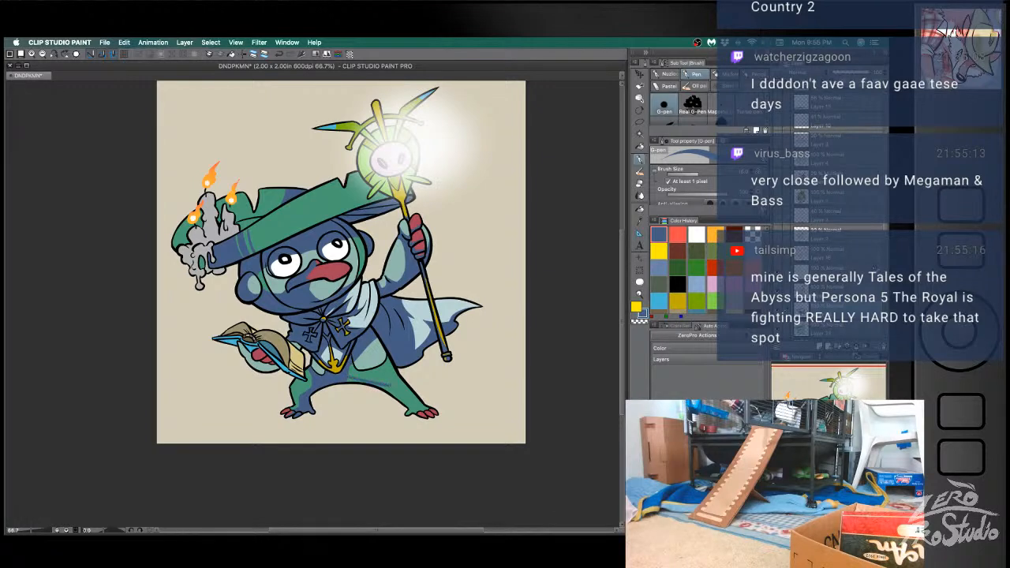
# - Undo the last leg strokes and fill blue shadow across the lower belly and the leg on the cape side
pyautogui.hotkey('ctrl', 'z')
pyautogui.hotkey('ctrl', 'z')
pyautogui.hotkey('ctrl', 'z')
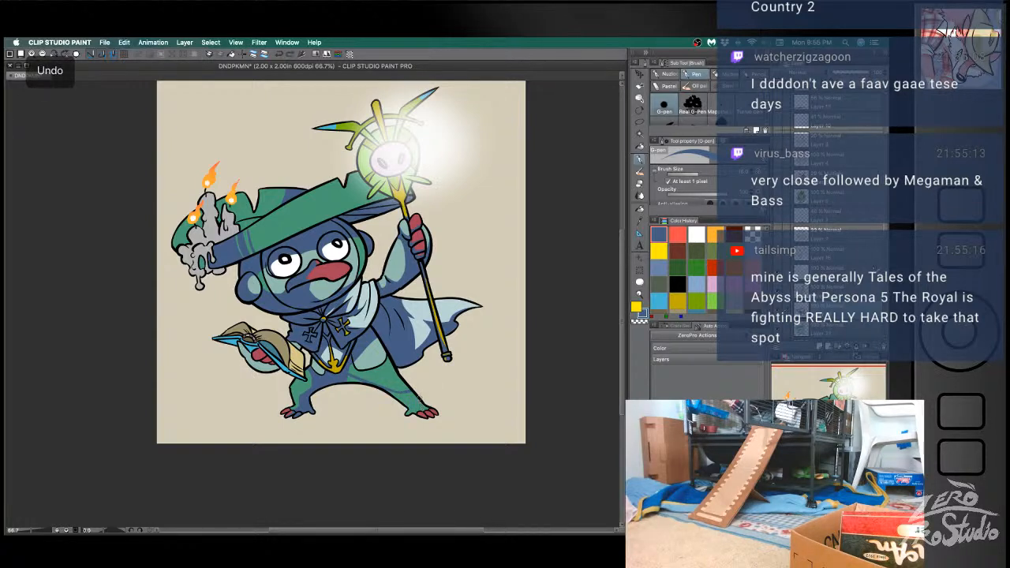
pyautogui.press('g')
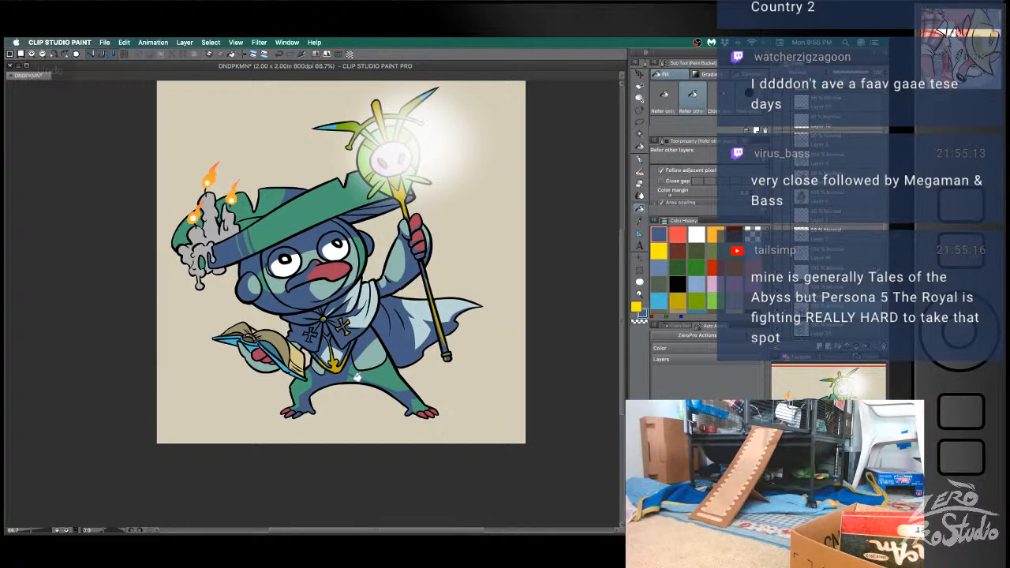
pyautogui.press('b')
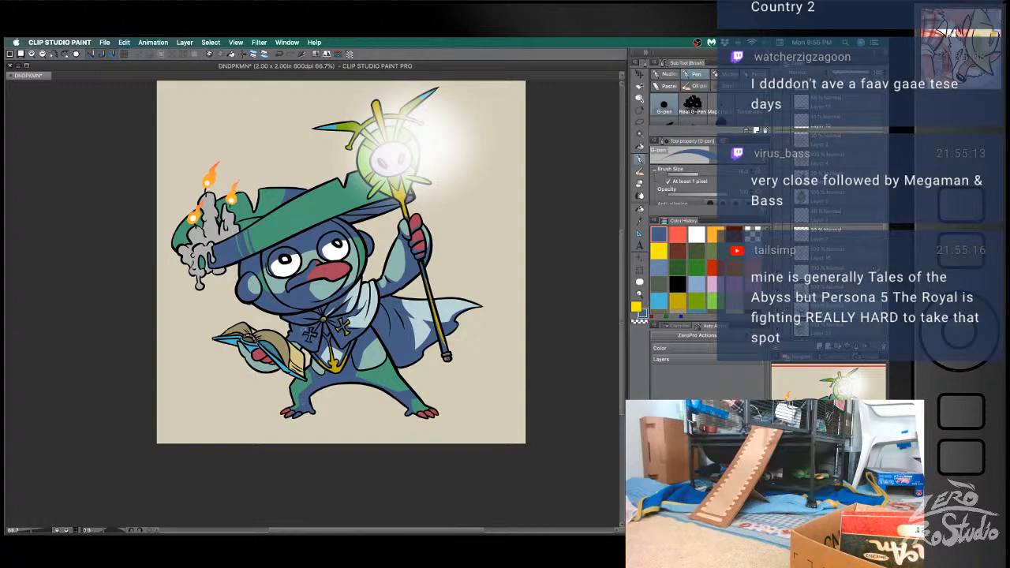
# - Fill the hand and fingers holding the book with blue shadow, undoing an unsatisfactory stroke
pyautogui.press('g')
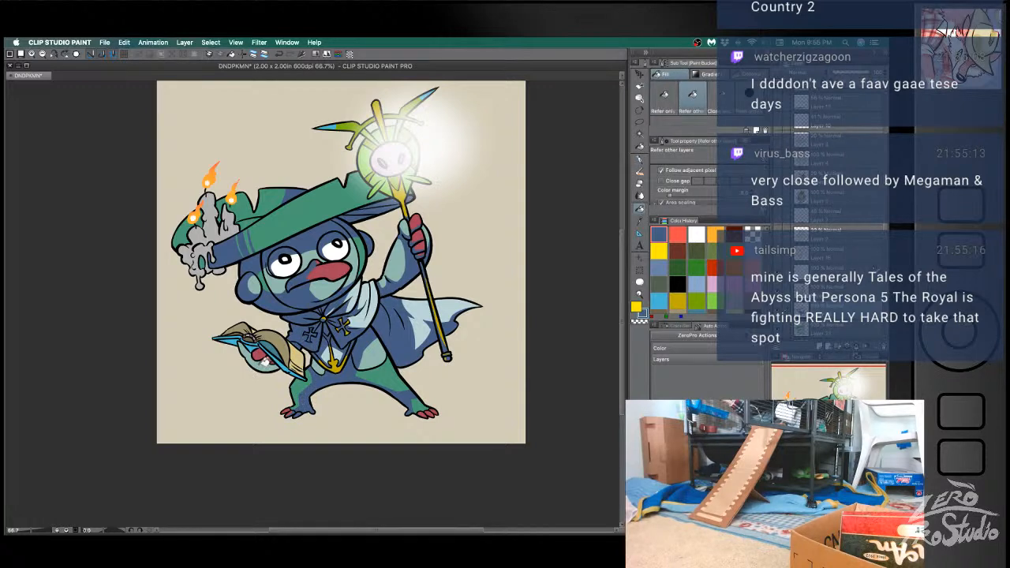
pyautogui.press('b')
pyautogui.press('super+z')
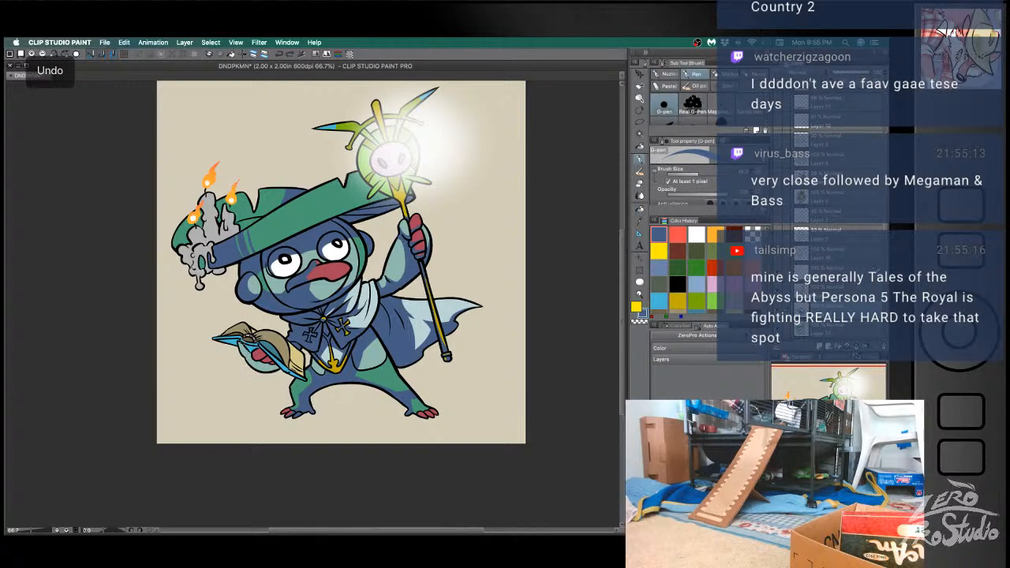
pyautogui.press('g')
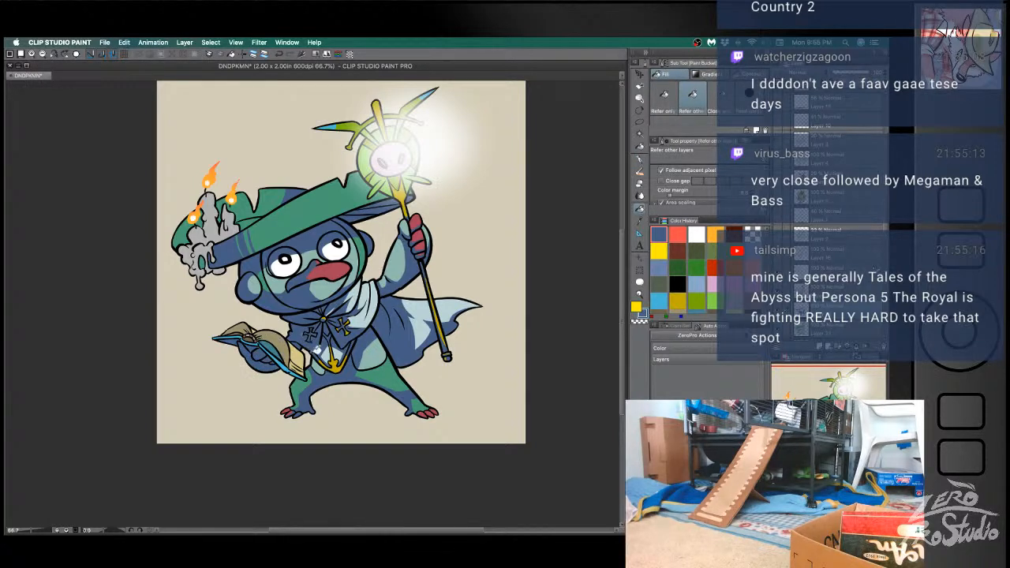
pyautogui.press('b')
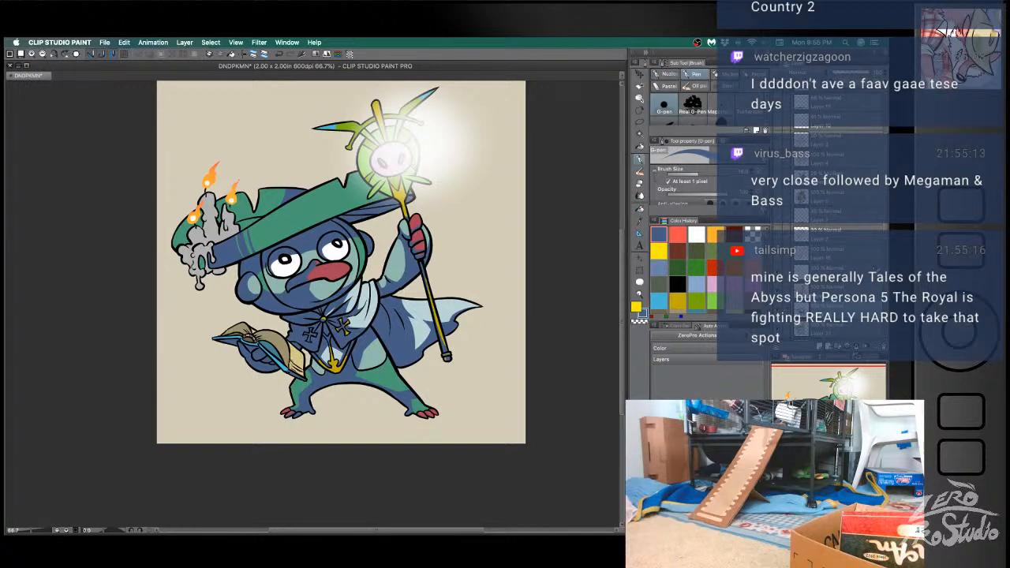
# - Outline and fill blue shadows on the open book's pages and cover, undoing an unsatisfactory fill
pyautogui.press('g')
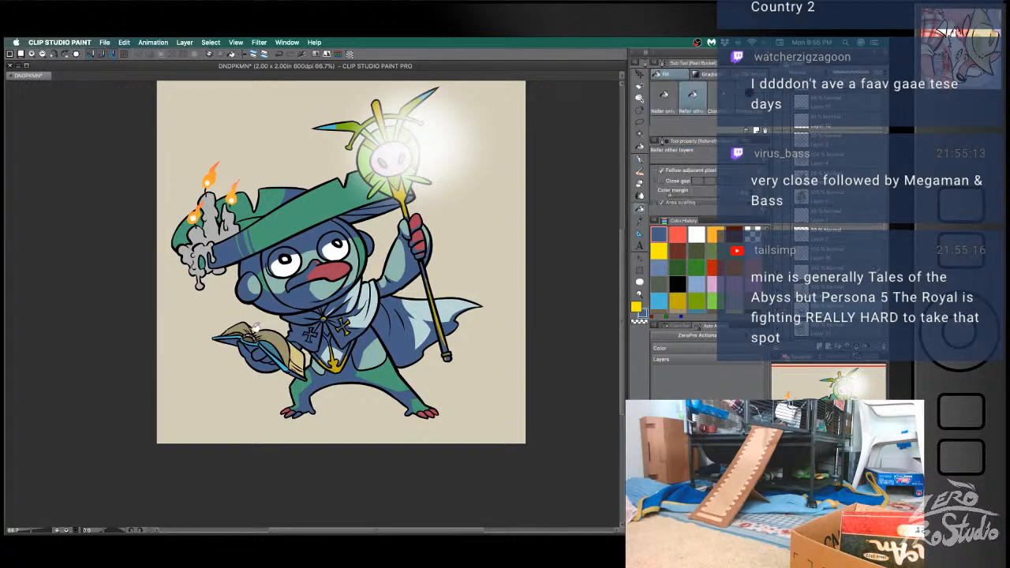
pyautogui.click(306, 368)
pyautogui.press('b')
pyautogui.moveTo(301, 371); pyautogui.dragTo(291, 363)
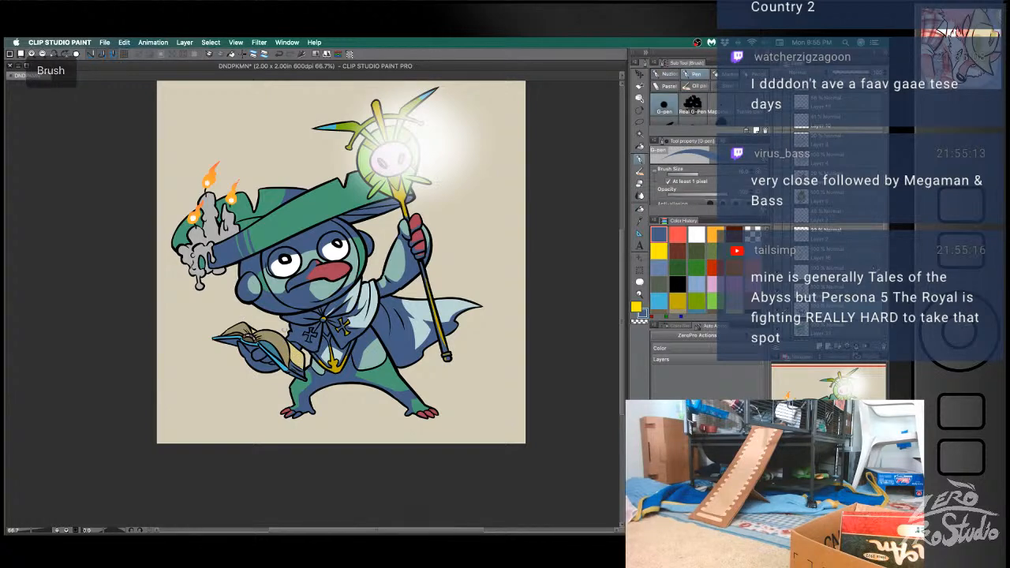
pyautogui.press('g')
pyautogui.click(289, 346)
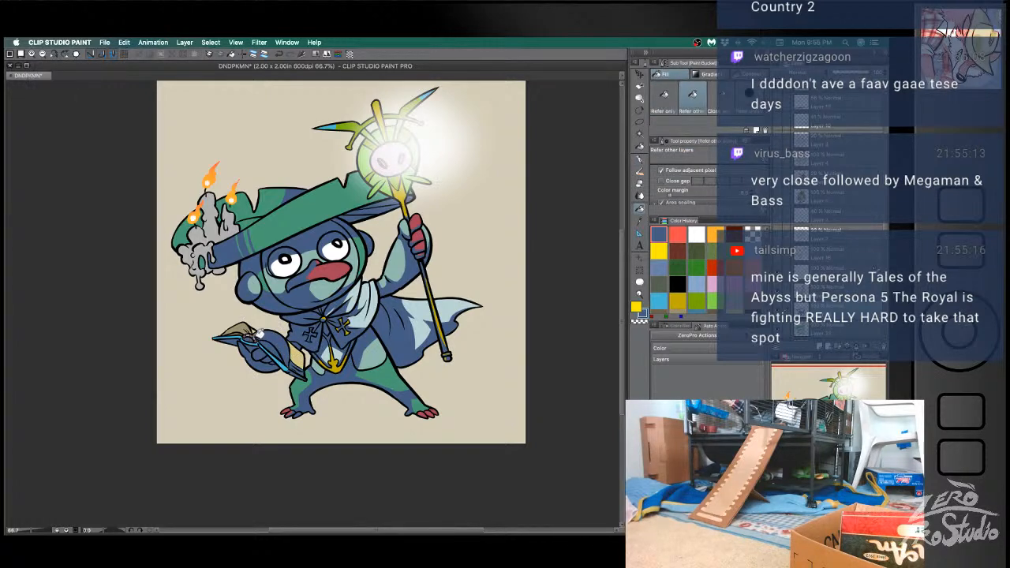
pyautogui.press('super+z')
pyautogui.press('b')
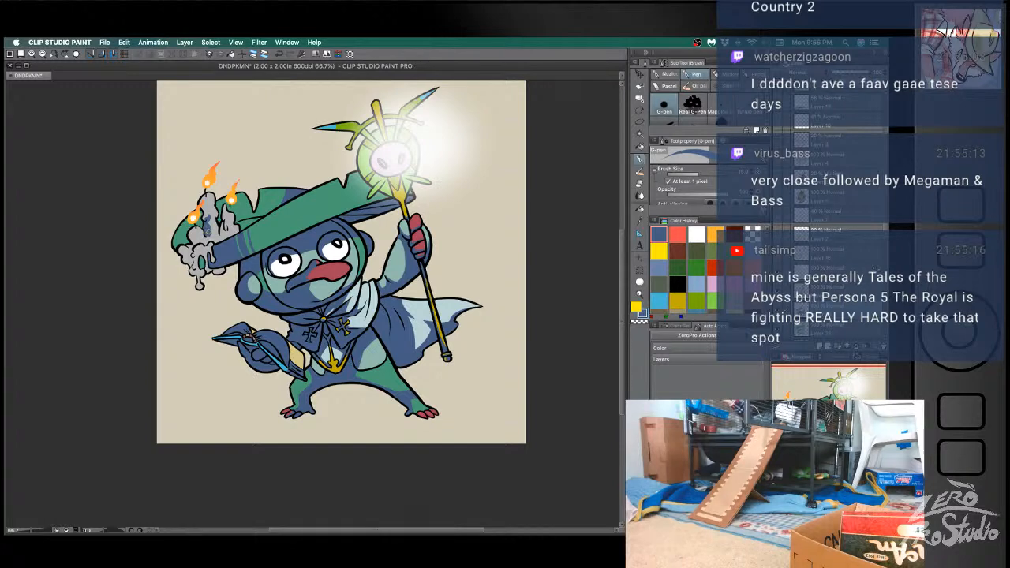
# - Draw blue shadow strokes on the hat's candles, undoing unsatisfactory ones, and save the file
pyautogui.press('super+z')
pyautogui.press('super+z')
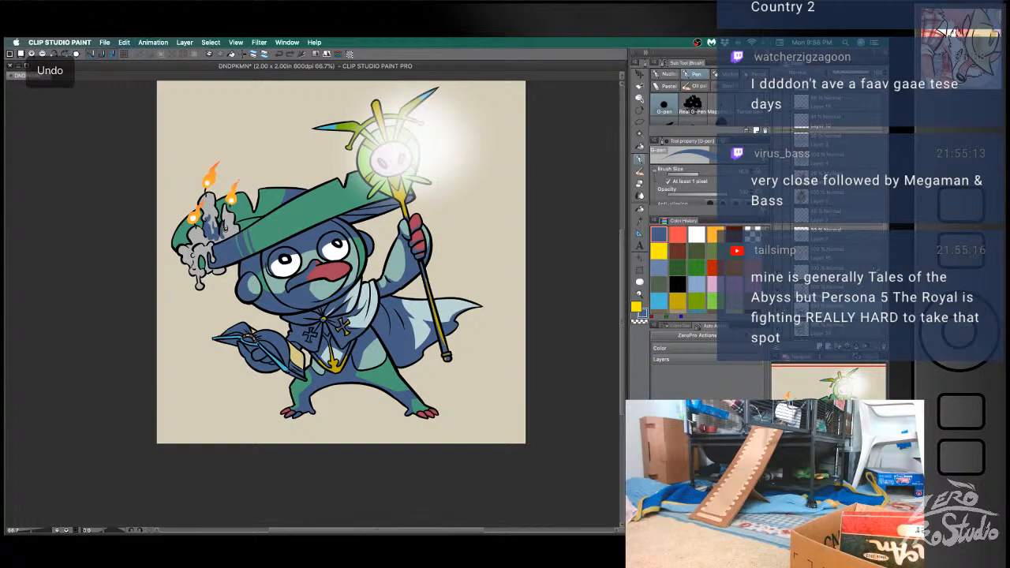
pyautogui.press('super+z')
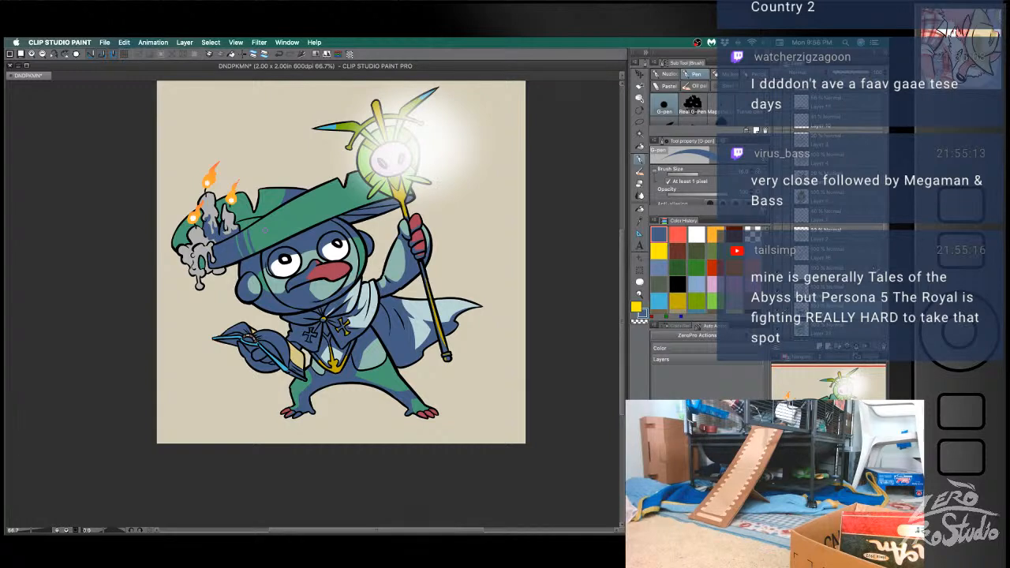
pyautogui.press('super+s')
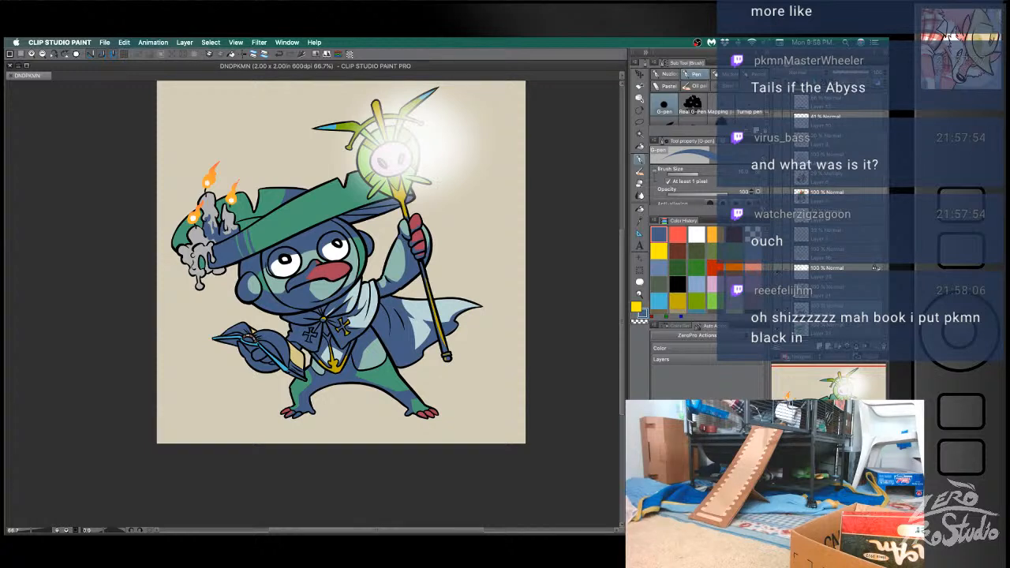
# - Refine the blue shadow edges on the lower belly and cape-side leg with pen and eraser, undoing unsatisfactory strokes
pyautogui.click(369, 448)
pyautogui.press('b')
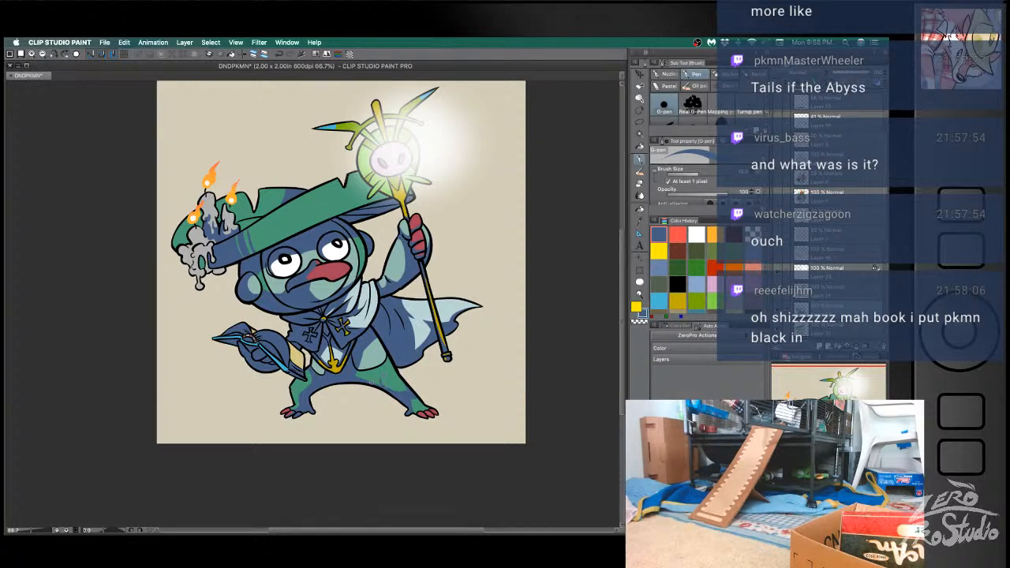
pyautogui.hotkey('ctrl', 'z')
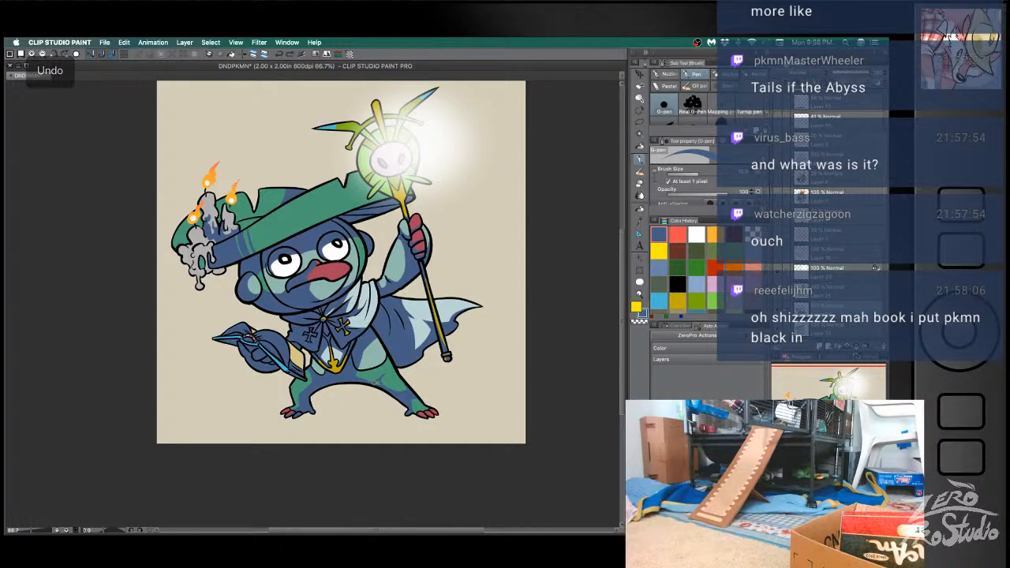
pyautogui.press('e')
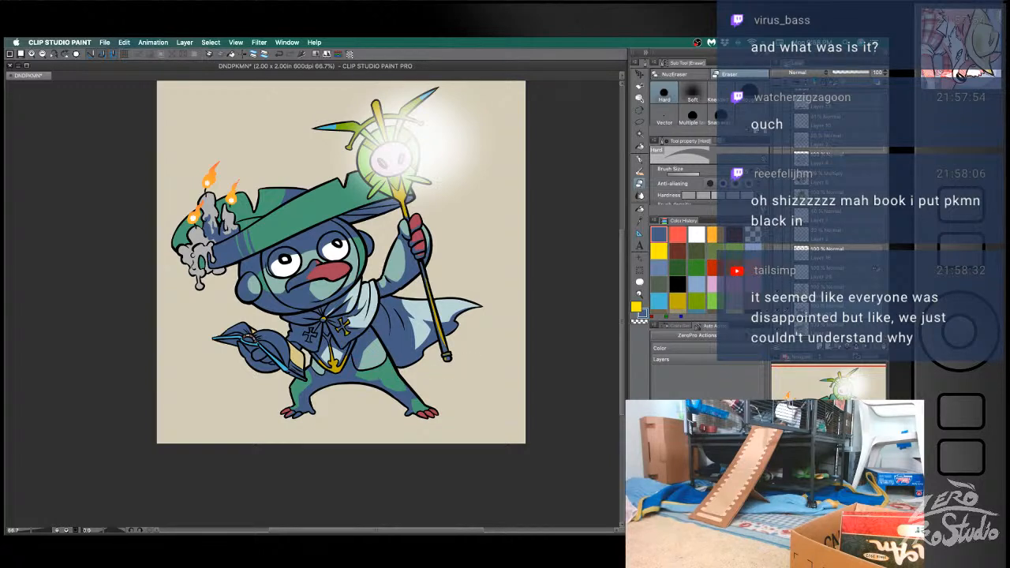
pyautogui.press('b')
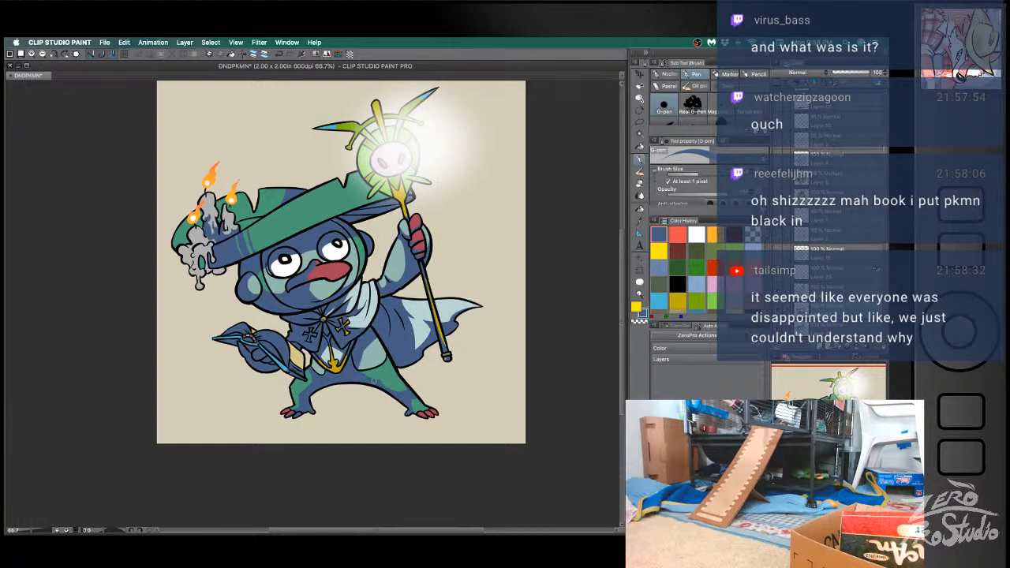
pyautogui.hotkey('ctrl', 'z')
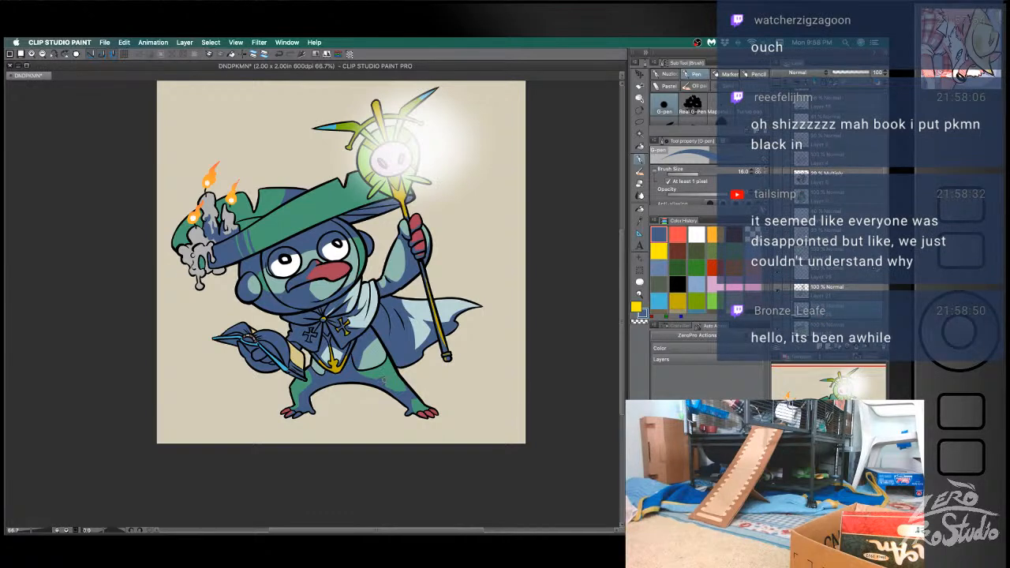
pyautogui.press('e')
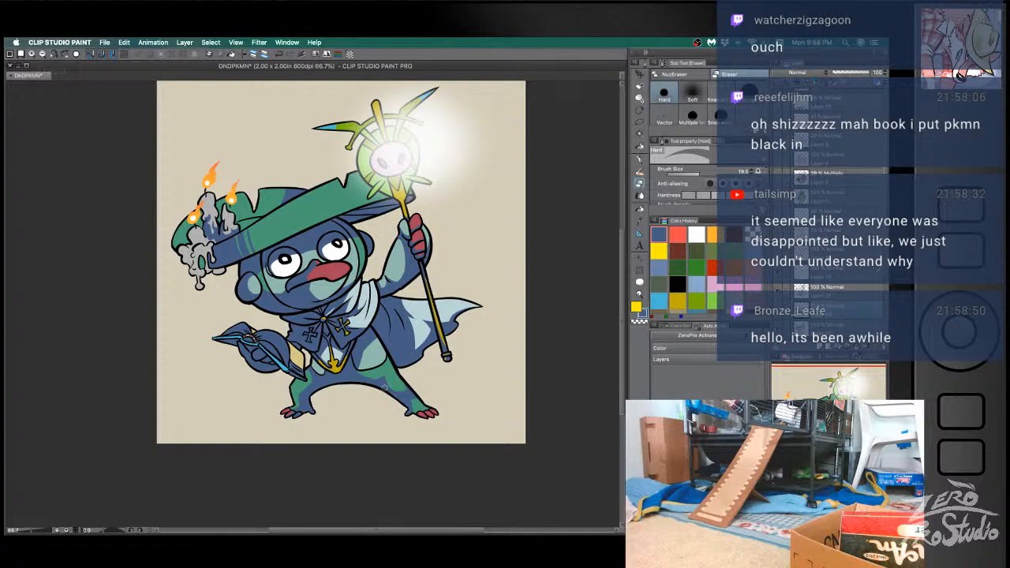
pyautogui.press('b')
pyautogui.press('e')
# - Set the blue shadow layer's blending mode to Multiply and its opacity to 54%
pyautogui.click(824, 73)
pyautogui.click(799, 106)
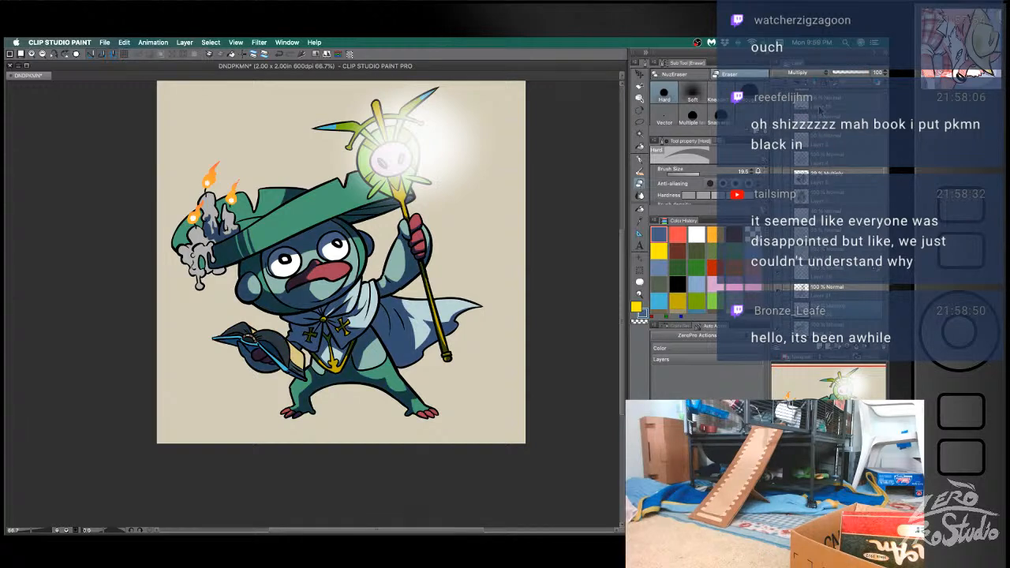
pyautogui.moveTo(868, 73); pyautogui.dragTo(850, 75)
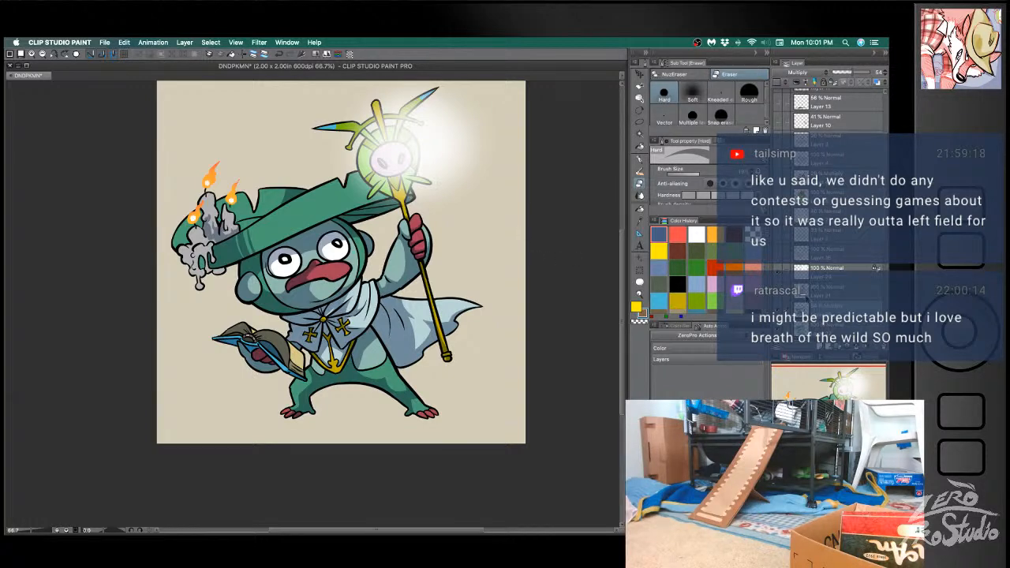
# - Hide the staff glow and candle flames, then airbrush pale yellow light onto the selected hat brim at a brush size of about 340
pyautogui.click(778, 276)
pyautogui.press('w')
pyautogui.click(325, 210)
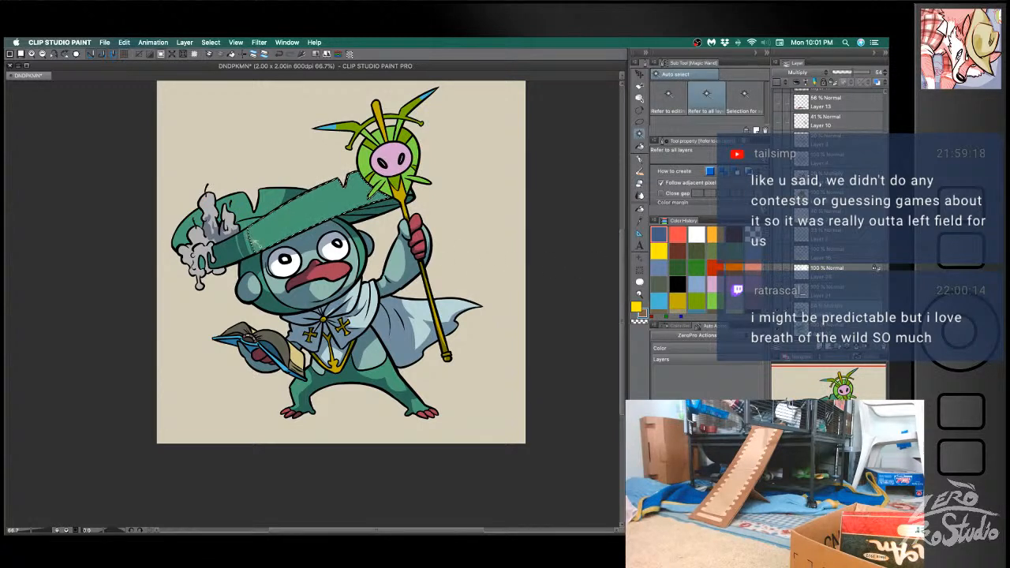
pyautogui.click(824, 325)
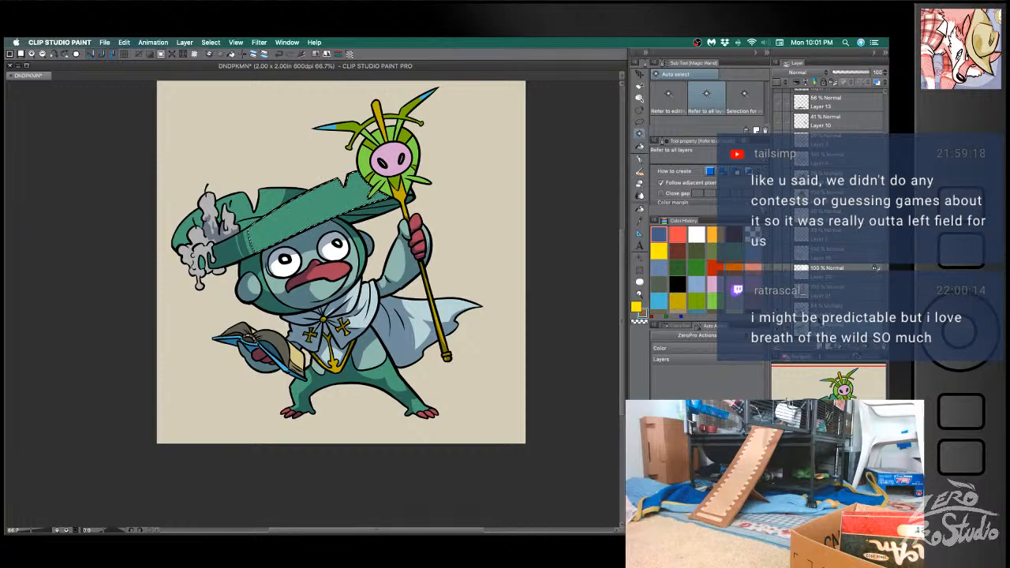
pyautogui.click(825, 307)
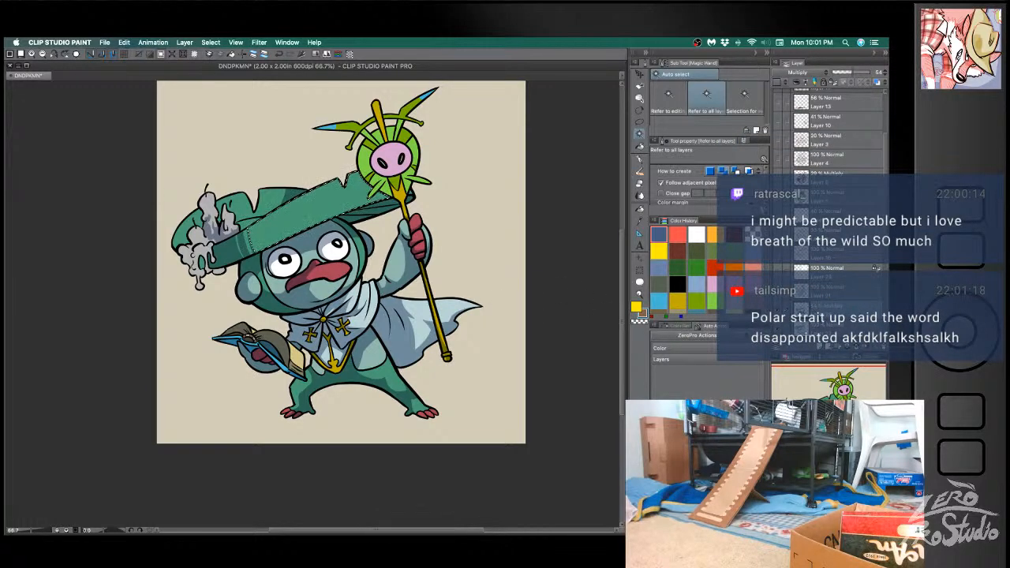
pyautogui.press('b')
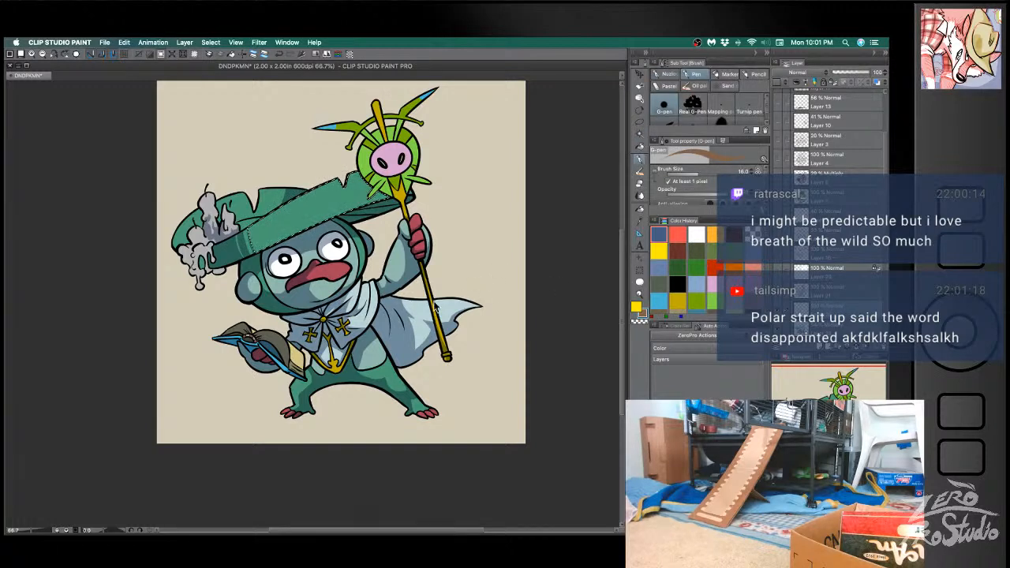
pyautogui.click(667, 73)
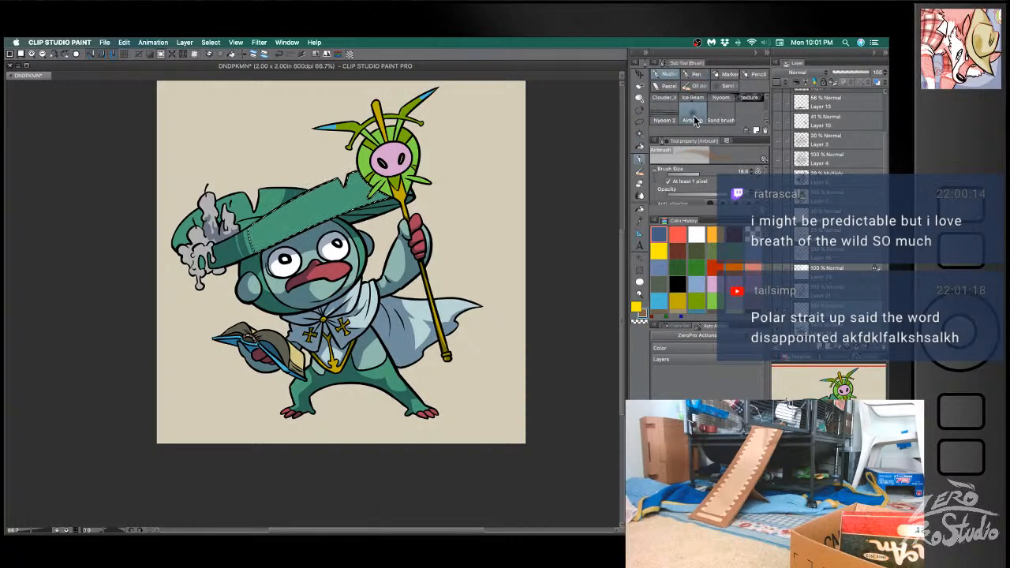
pyautogui.moveTo(426, 252); pyautogui.dragTo(473, 239)
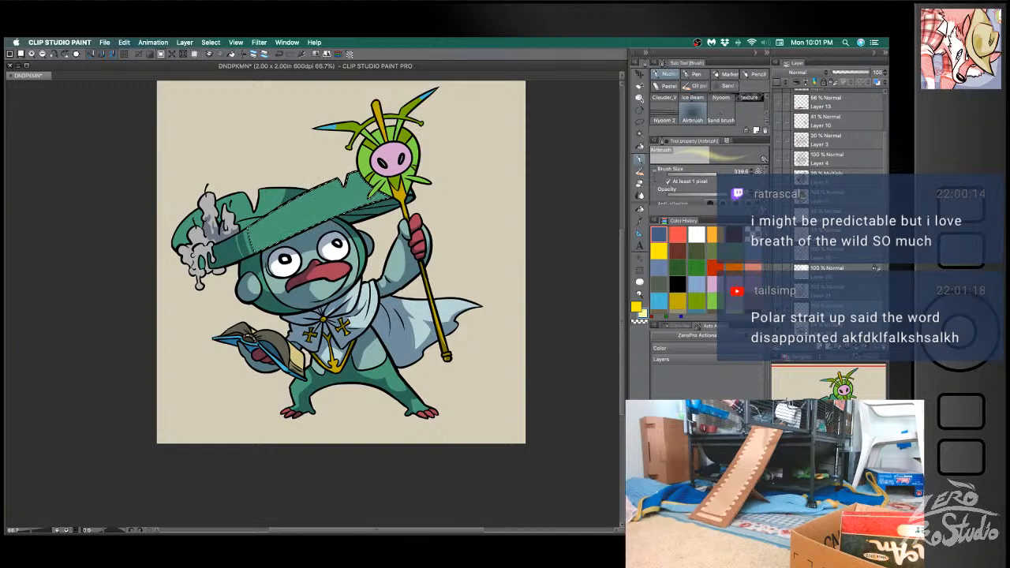
pyautogui.moveTo(269, 193)
pyautogui.mouseDown()
pyautogui.moveTo(398, 162)
pyautogui.moveTo(339, 189)
pyautogui.mouseUp()
pyautogui.press('super+z')
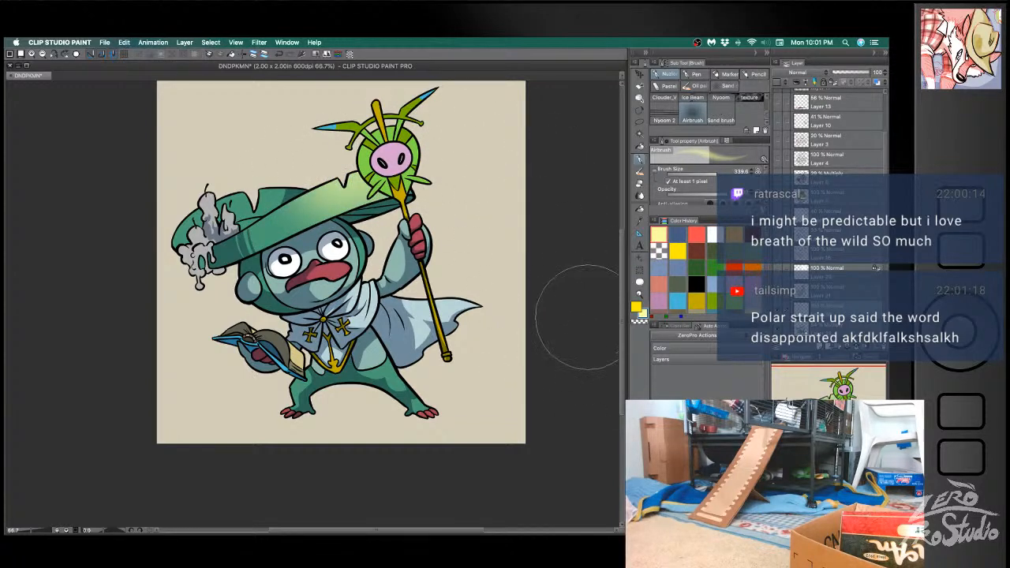
# - Select the back part of the hat behind the candles and airbrush pale yellow light onto it
pyautogui.press('w')
pyautogui.click(279, 195)
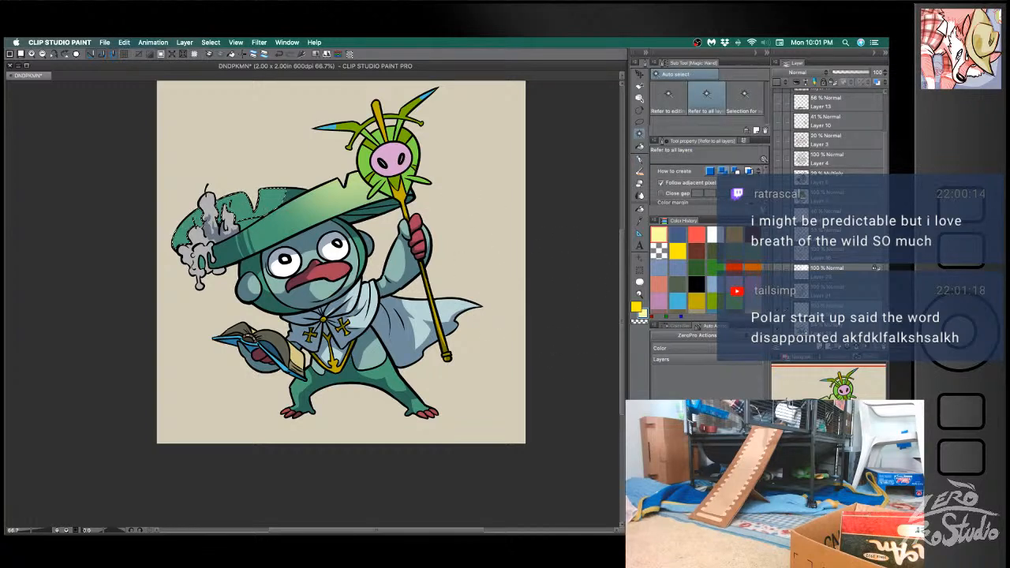
pyautogui.press('b')
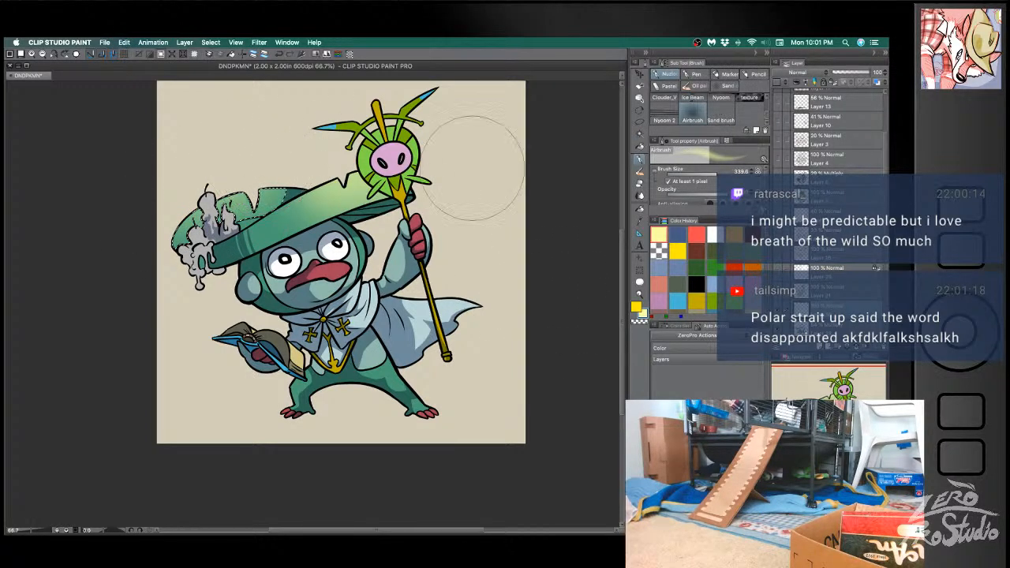
pyautogui.moveTo(161, 217)
pyautogui.mouseDown()
pyautogui.moveTo(246, 164)
pyautogui.moveTo(231, 166)
pyautogui.moveTo(260, 151)
pyautogui.mouseUp()
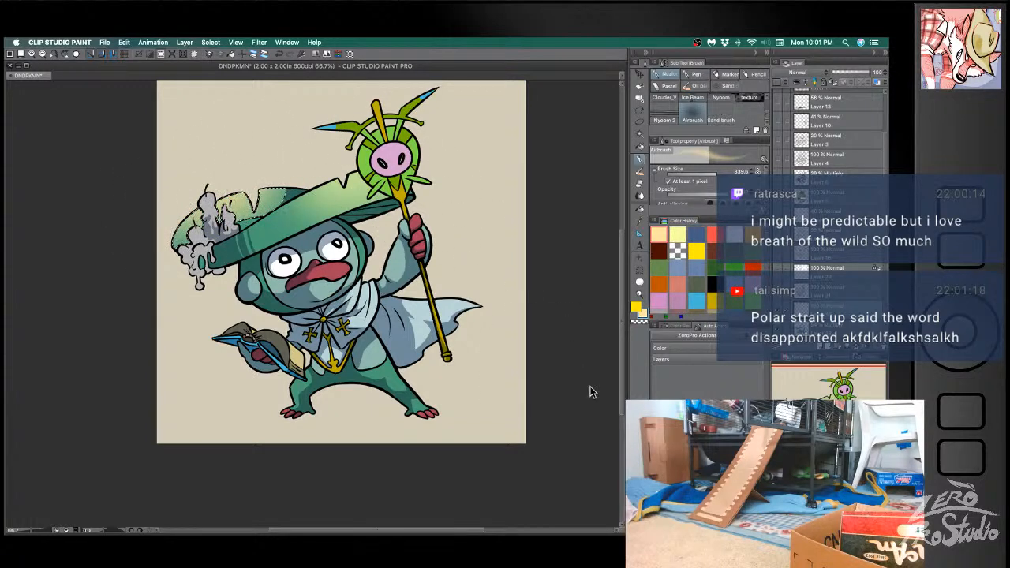
pyautogui.press('super+d')
# - Select the red upper beak and airbrush pale yellow light onto its tip
pyautogui.press('w')
pyautogui.click(333, 269)
pyautogui.press('b')
pyautogui.moveTo(358, 234); pyautogui.dragTo(351, 235)
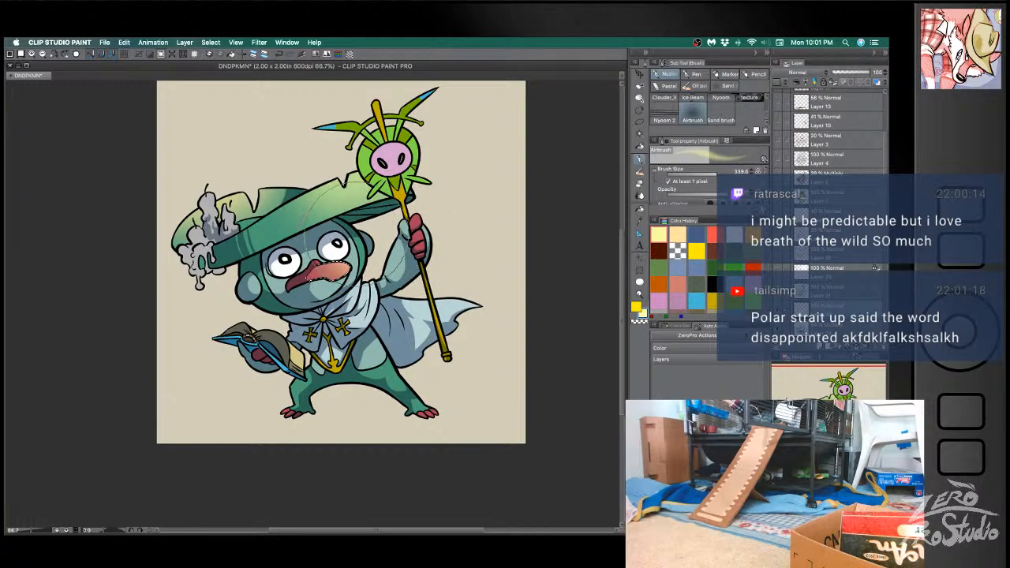
pyautogui.press('super+d')
# - Select the red hand gripping the staff and the areas beside it, and airbrush yellow light onto them at a brush size of about 106
pyautogui.press('w')
pyautogui.click(417, 222)
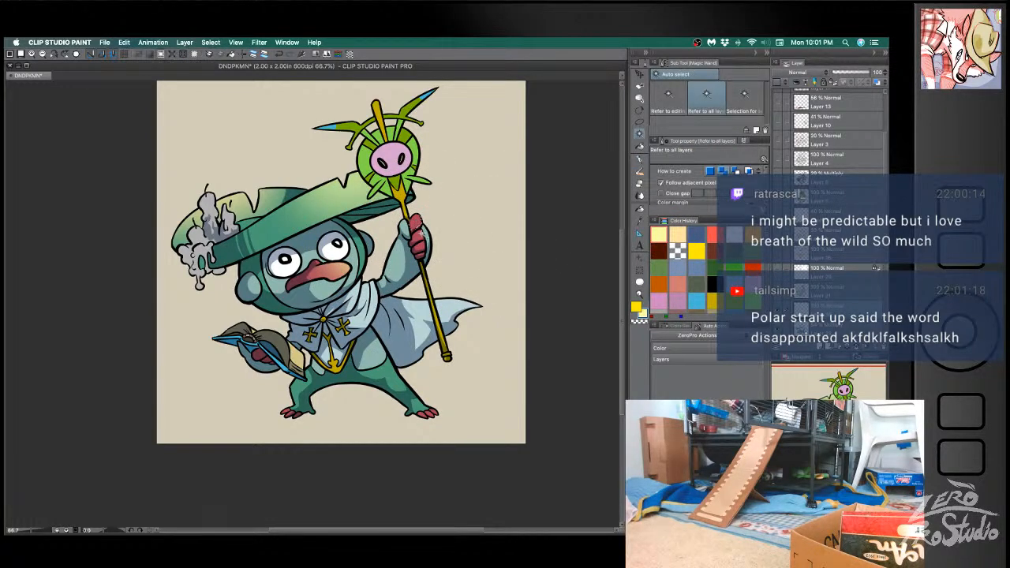
pyautogui.press('b')
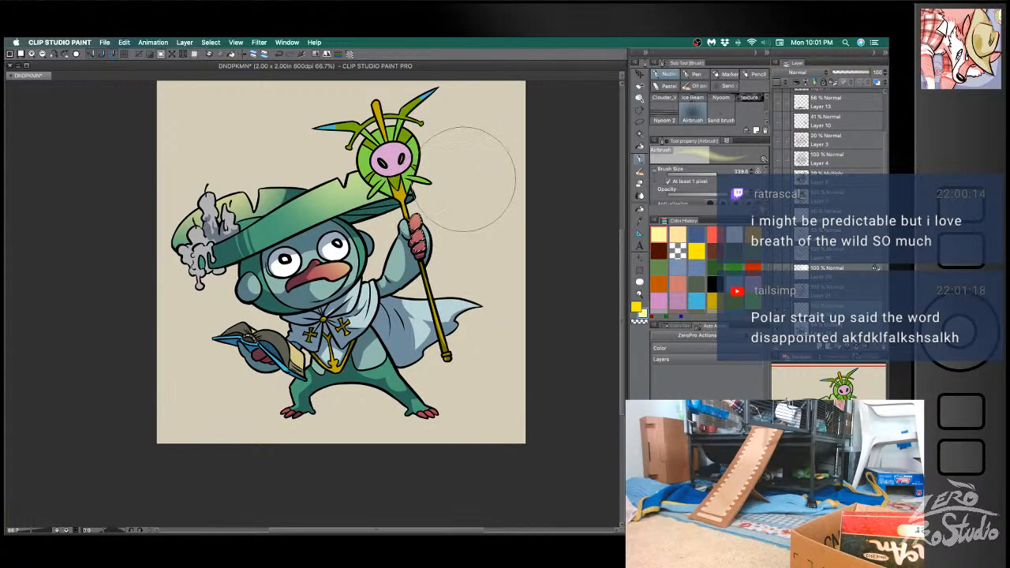
pyautogui.moveTo(439, 210)
pyautogui.mouseDown()
pyautogui.moveTo(403, 211)
pyautogui.moveTo(432, 213)
pyautogui.mouseUp()
pyautogui.press('e')
pyautogui.press('b')
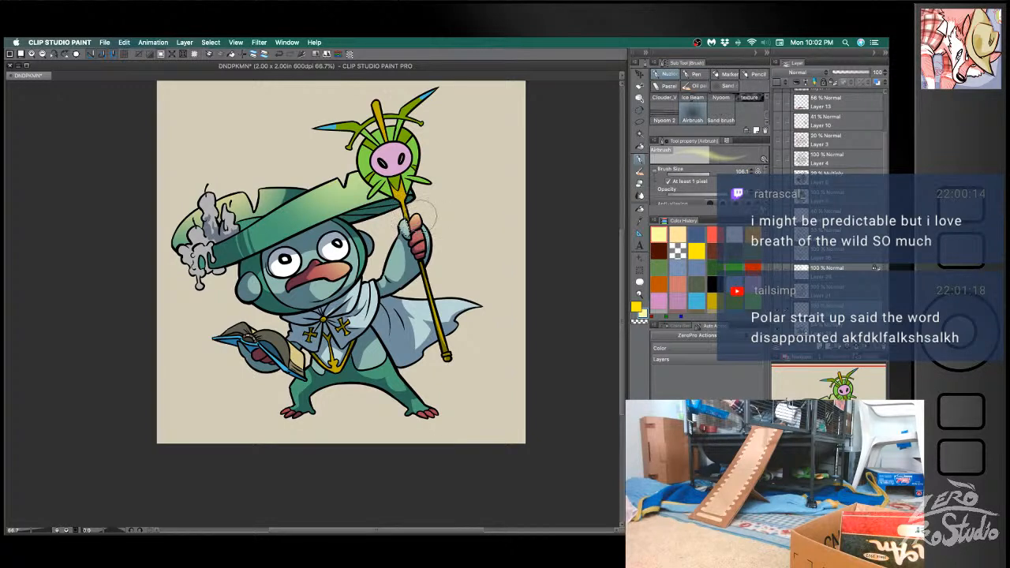
pyautogui.press('super+d')
pyautogui.press('w')
pyautogui.click(426, 234)
pyautogui.press('b')
pyautogui.press('super+d')
# - Select the raised arm and airbrush pale yellow light along it, replacing the first stroke
pyautogui.press('w')
pyautogui.click(401, 259)
pyautogui.press('b')
pyautogui.moveTo(398, 235)
pyautogui.mouseDown()
pyautogui.moveTo(391, 265)
pyautogui.moveTo(372, 281)
pyautogui.mouseUp()
pyautogui.press('x')
pyautogui.press('super+z')
pyautogui.click(679, 231)
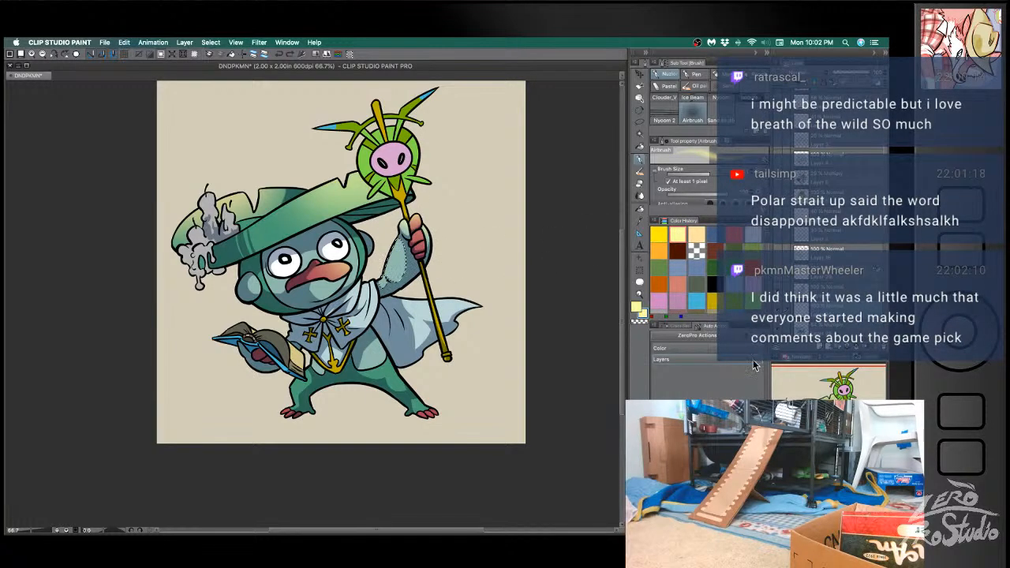
pyautogui.moveTo(397, 274); pyautogui.dragTo(366, 277)
pyautogui.press('super+d')
# - Select the staff's shaft, airbrush pale yellow light onto it, and save the file
pyautogui.press('w')
pyautogui.click(438, 329)
pyautogui.press('b')
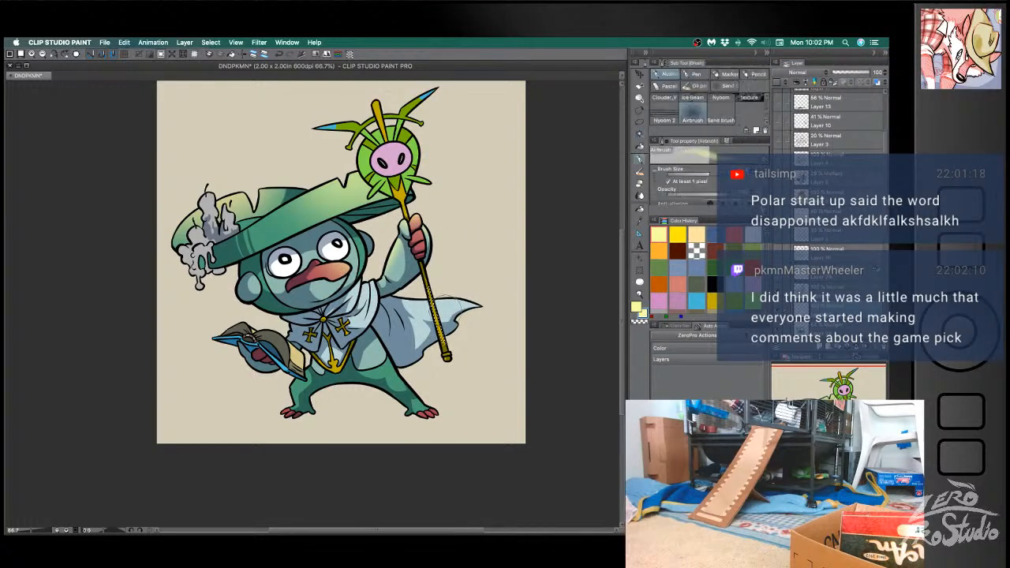
pyautogui.press('super+d')
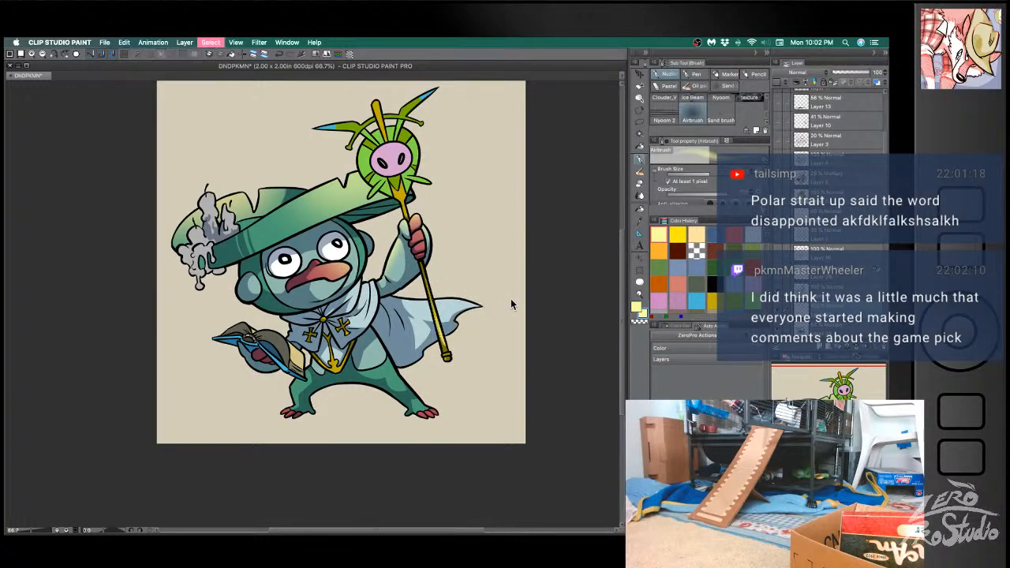
pyautogui.press('w')
pyautogui.press('b')
pyautogui.press('super+d')
pyautogui.press('super+s')
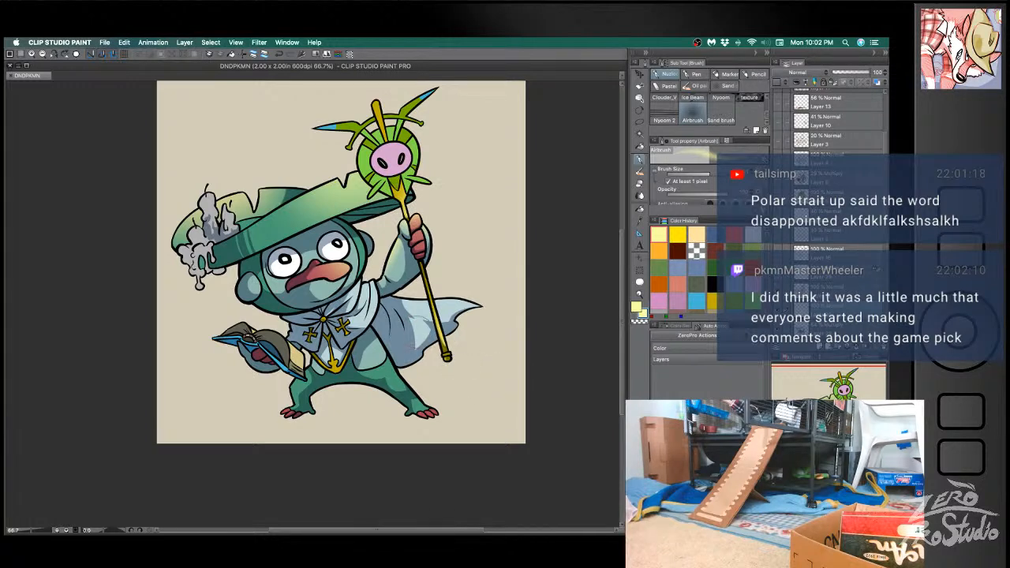
# - Select the cape's collar folds at the shoulder below the raised arm and airbrush pale yellow light onto them
pyautogui.press('w')
pyautogui.click(365, 297)
pyautogui.press('b')
pyautogui.moveTo(369, 281); pyautogui.dragTo(367, 277)
pyautogui.press('w')
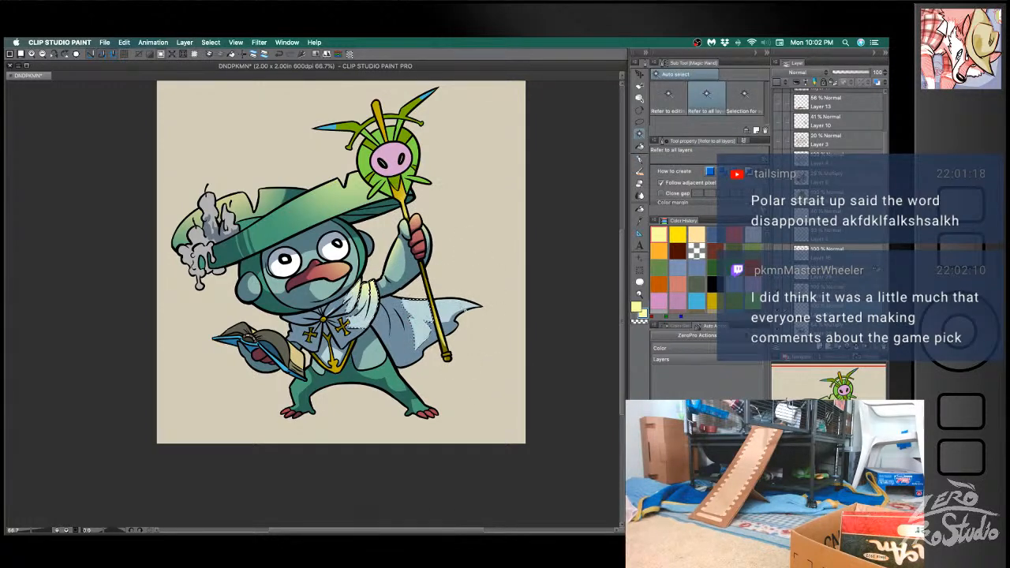
pyautogui.press('super+d')
# - Select the trailing part of the cape and airbrush pale yellow light along its upper edge at a brush size of about 180
pyautogui.click(446, 314)
pyautogui.press('b')
pyautogui.press(']')
pyautogui.press(']')
pyautogui.press(']')
pyautogui.moveTo(386, 283); pyautogui.dragTo(435, 280)
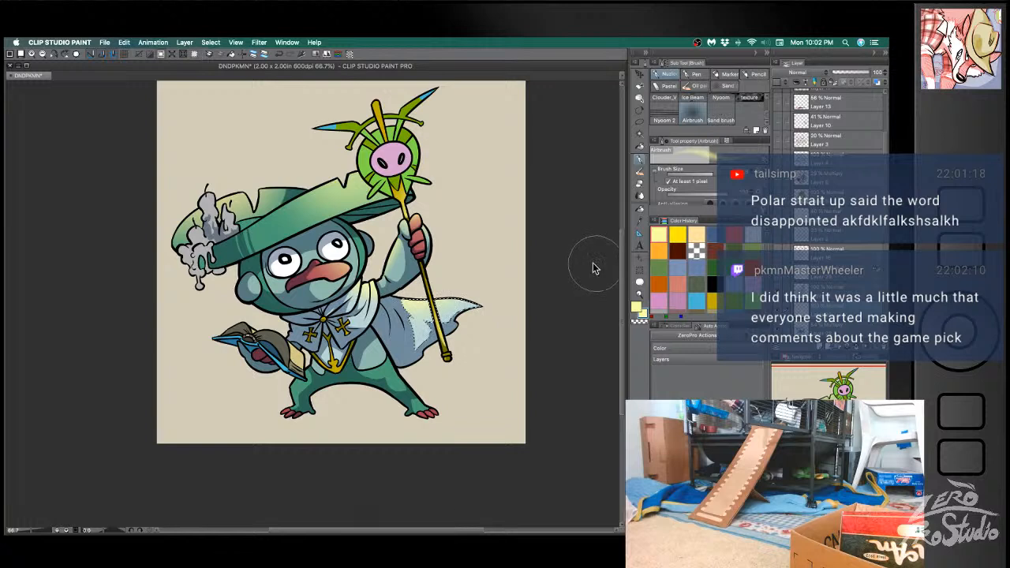
pyautogui.moveTo(457, 289); pyautogui.dragTo(513, 304)
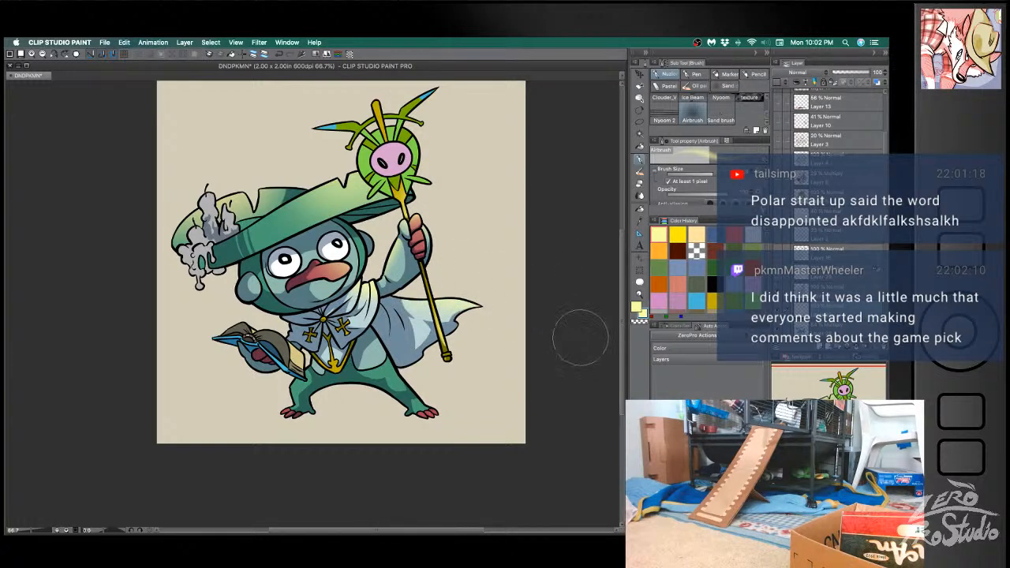
# - Select the lower body beneath the cape and airbrush pale yellow light onto its staff-facing side
pyautogui.press('w')
pyautogui.click(385, 363)
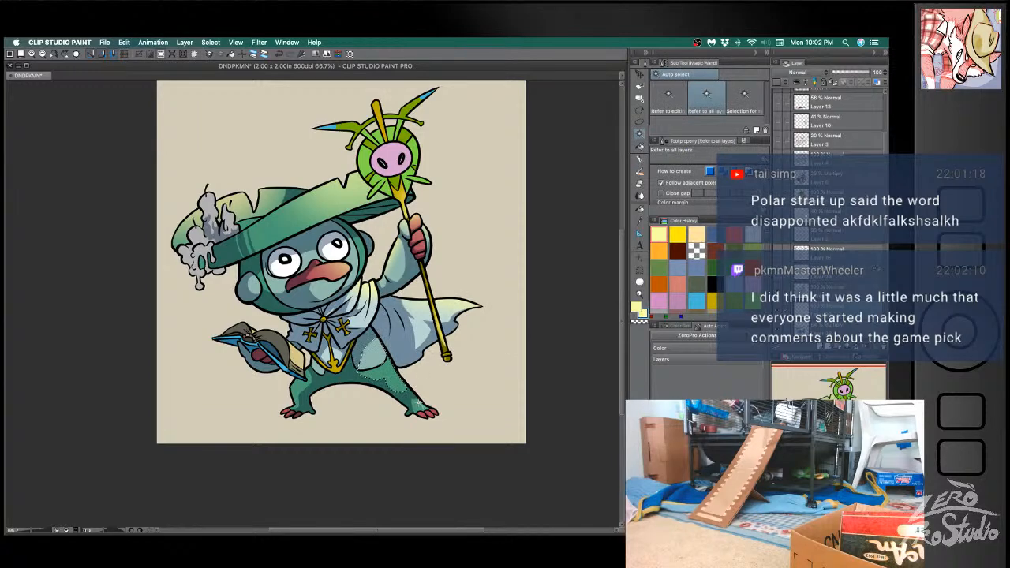
pyautogui.press('b')
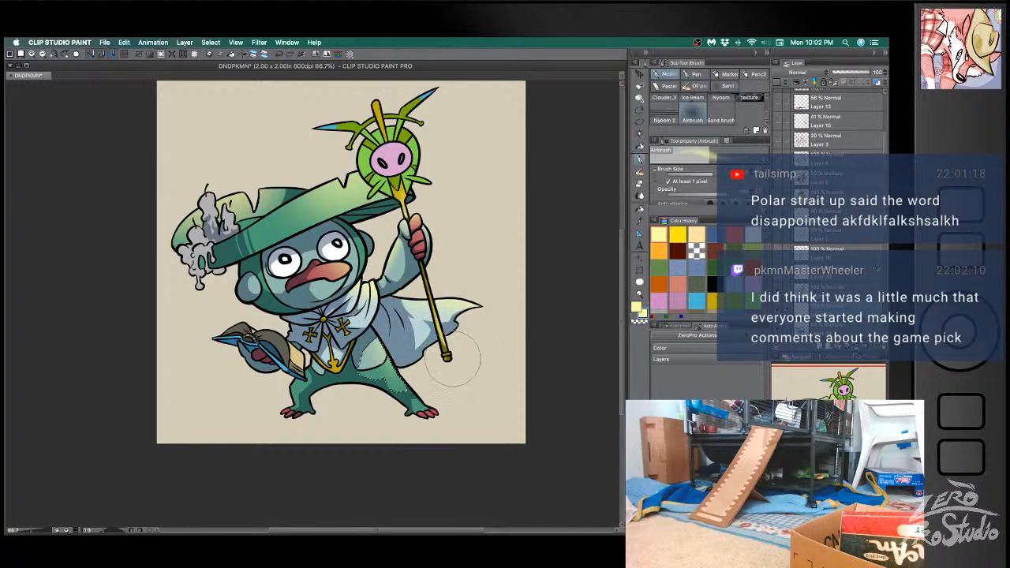
pyautogui.press('super+d')
# - Select the cream page edges of the open book and airbrush pale yellow light onto them
pyautogui.press('w')
pyautogui.click(299, 361)
pyautogui.press('b')
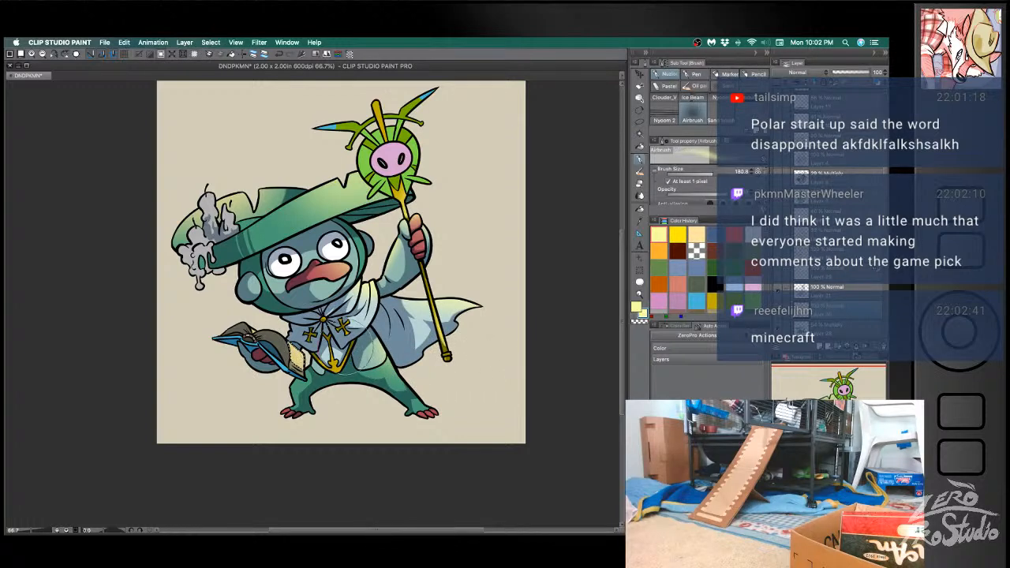
pyautogui.press('super+d')
# - Try airbrushing pale yellow light onto the book's curved grey page
pyautogui.press('w')
pyautogui.click(276, 340)
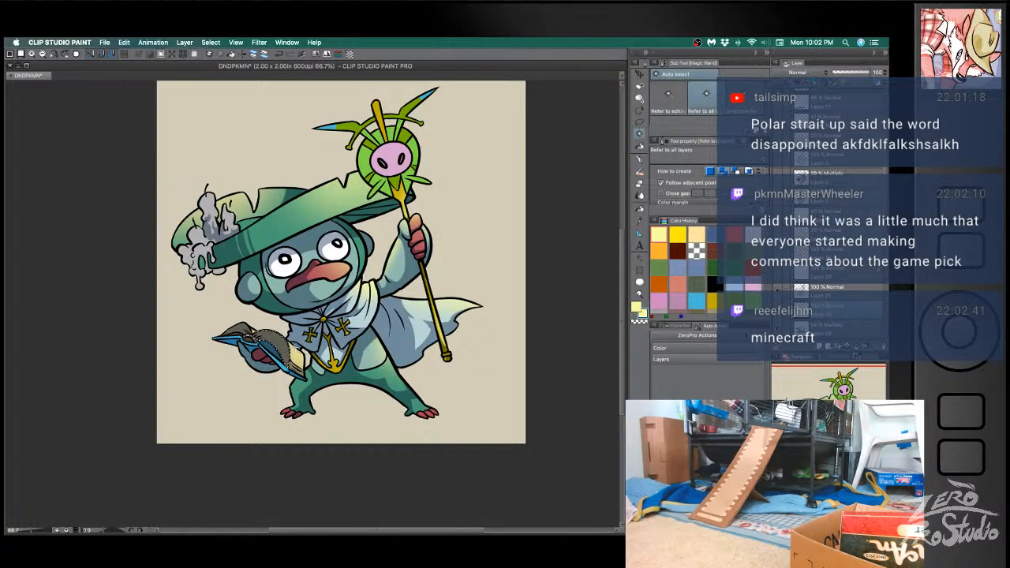
pyautogui.press('b')
pyautogui.moveTo(275, 314); pyautogui.dragTo(284, 318)
pyautogui.press('super+z')
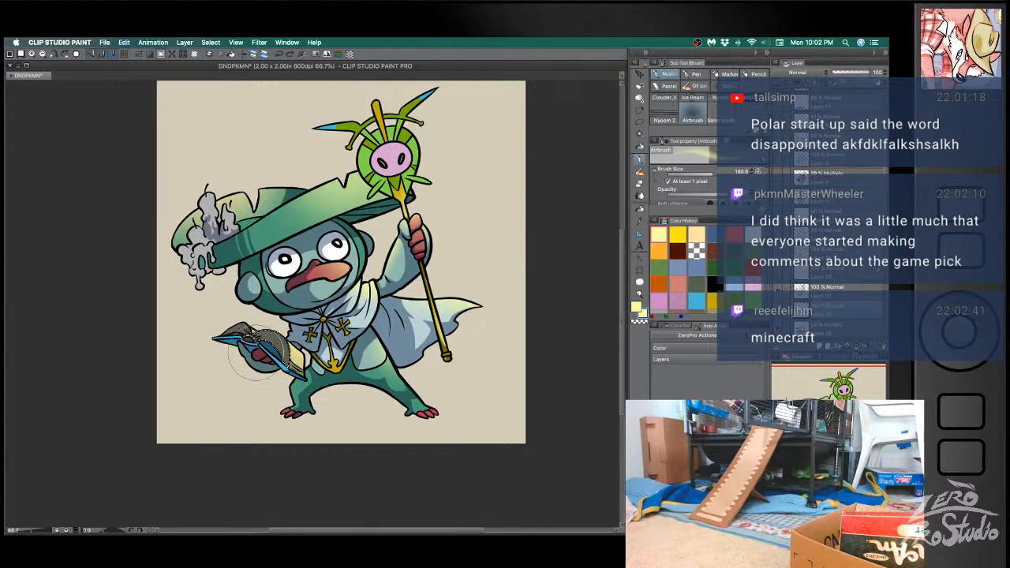
pyautogui.press('super+z')
pyautogui.press('super+d')
# - Select the book's far grey page and airbrush pale yellow light onto it
pyautogui.press('w')
pyautogui.click(242, 331)
pyautogui.press('b')
pyautogui.moveTo(216, 338); pyautogui.dragTo(198, 352)
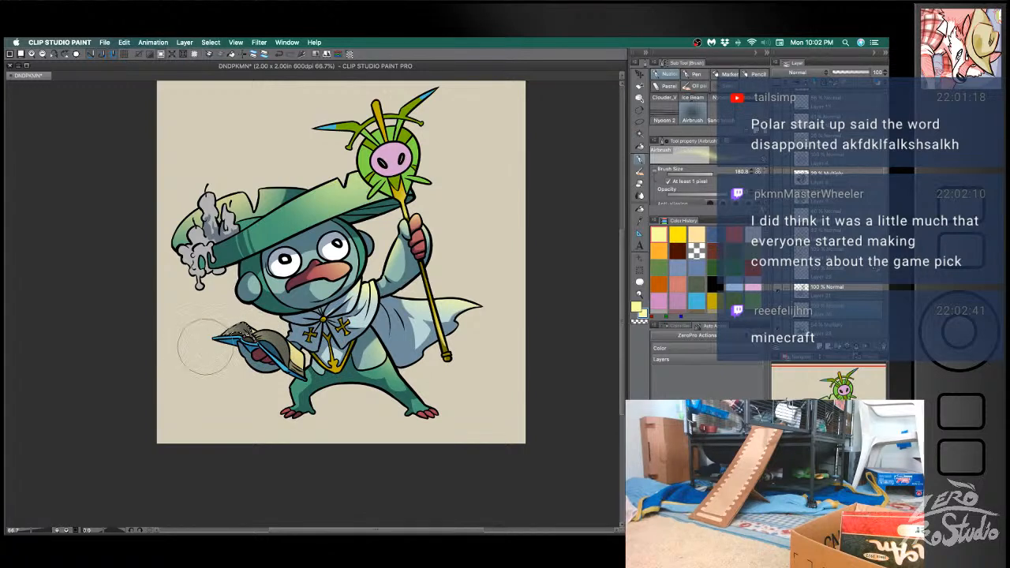
pyautogui.press('super+z')
pyautogui.press('super+d')
# - Try airbrushing pale yellow light onto the red hand holding the book
pyautogui.press('w')
pyautogui.click(263, 359)
pyautogui.press('b')
pyautogui.press('w')
pyautogui.click(268, 361)
pyautogui.press('b')
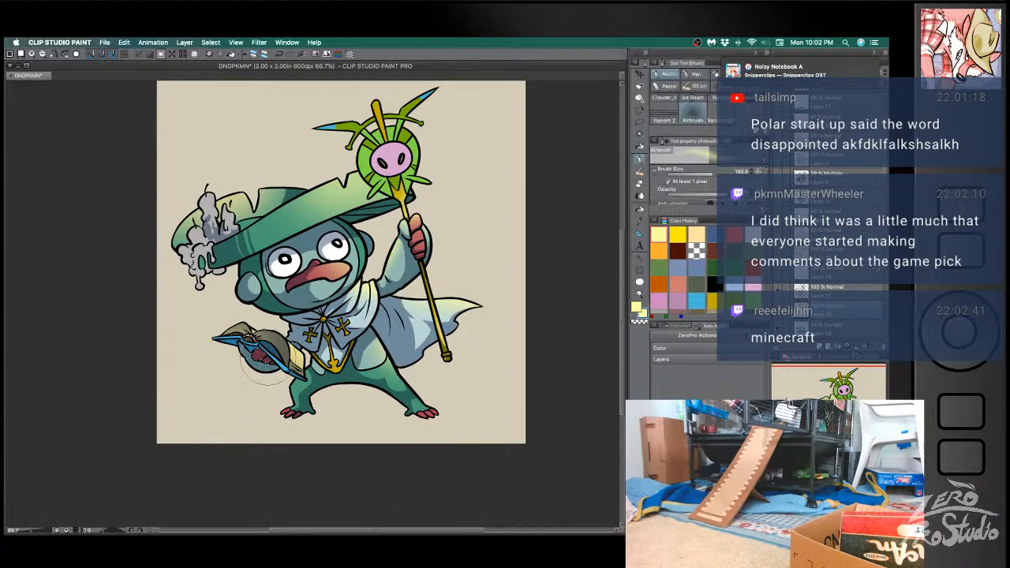
pyautogui.press('super+d')
pyautogui.press('super+z')
pyautogui.press('super+d')
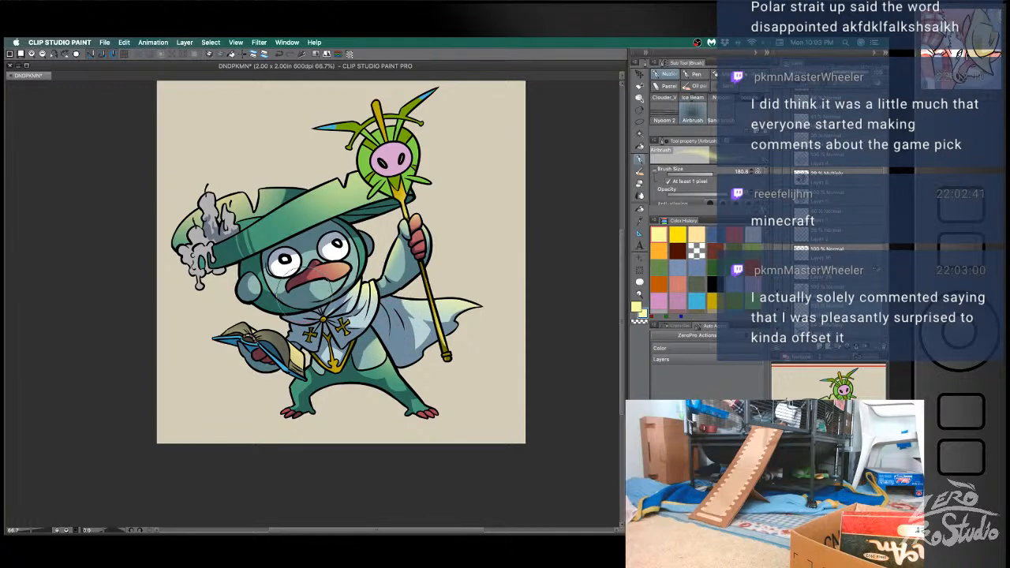
# - Select the face around the eyes and beak, airbrush pale yellow light onto it, and save the file
pyautogui.press('w')
pyautogui.press('b')
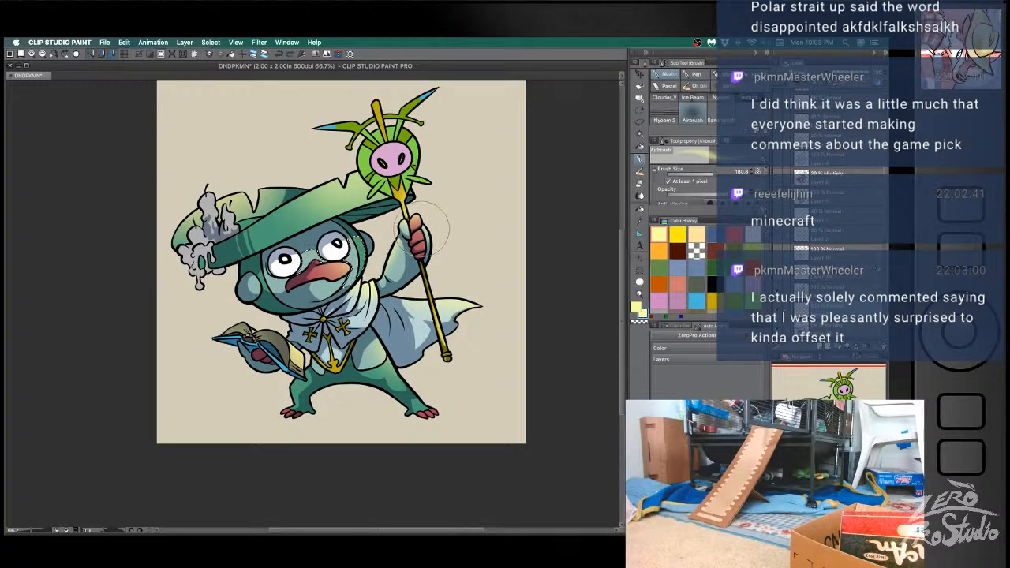
pyautogui.press('w')
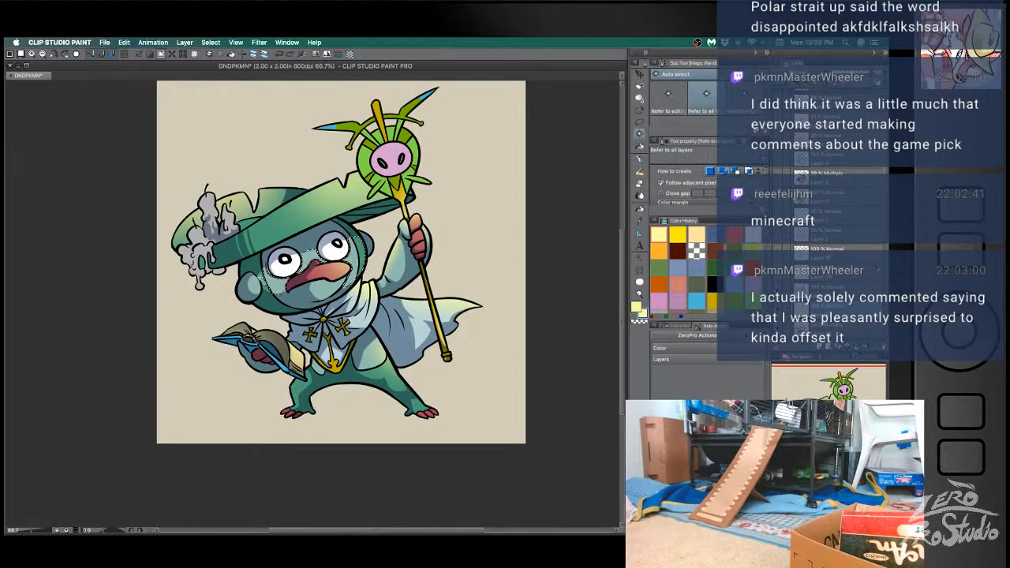
pyautogui.press('b')
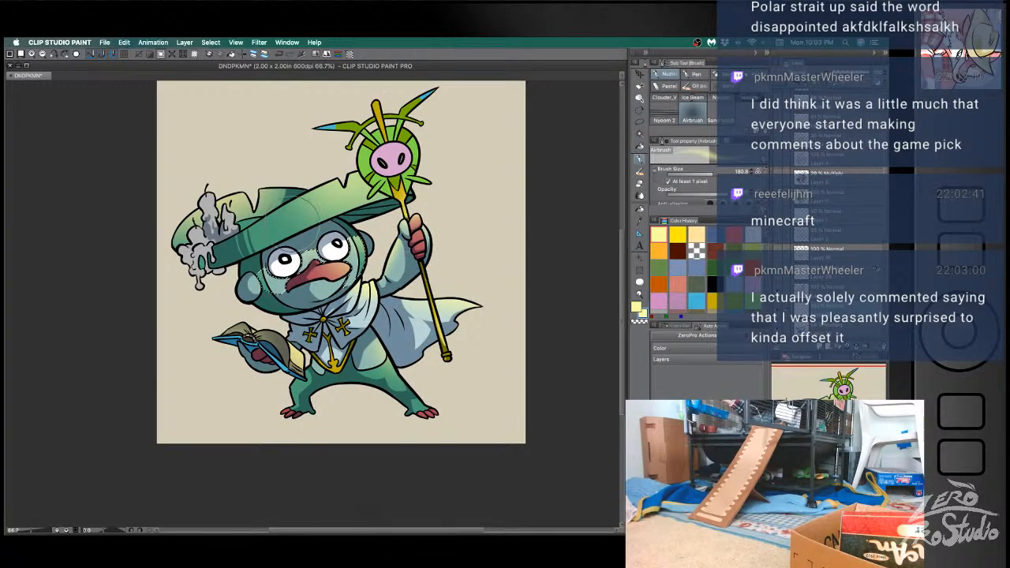
pyautogui.press('super+d')
pyautogui.press('super+s')
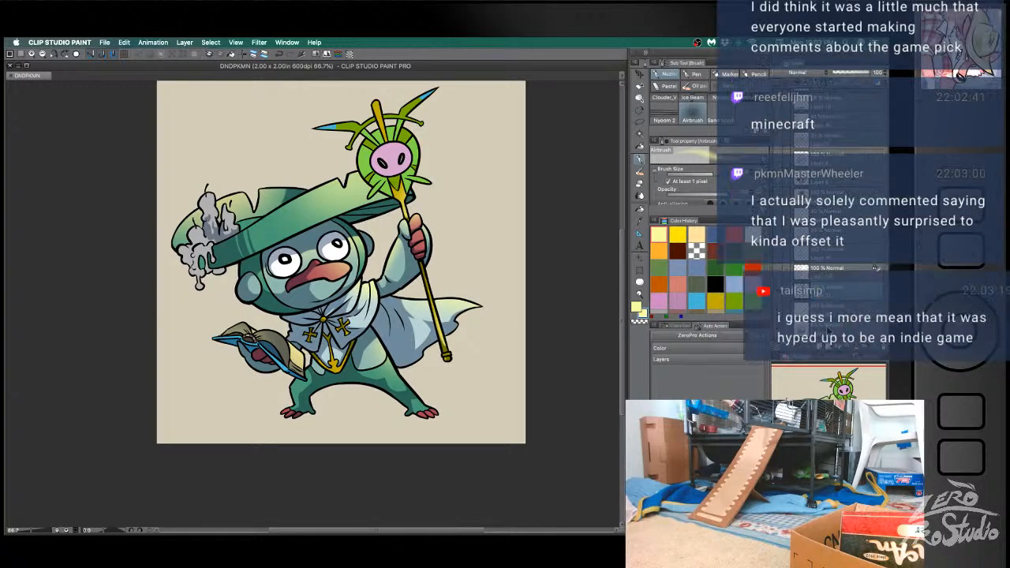
# - Try erasing a bit of the Multiply shadow on the face between the eyes
pyautogui.press('e')
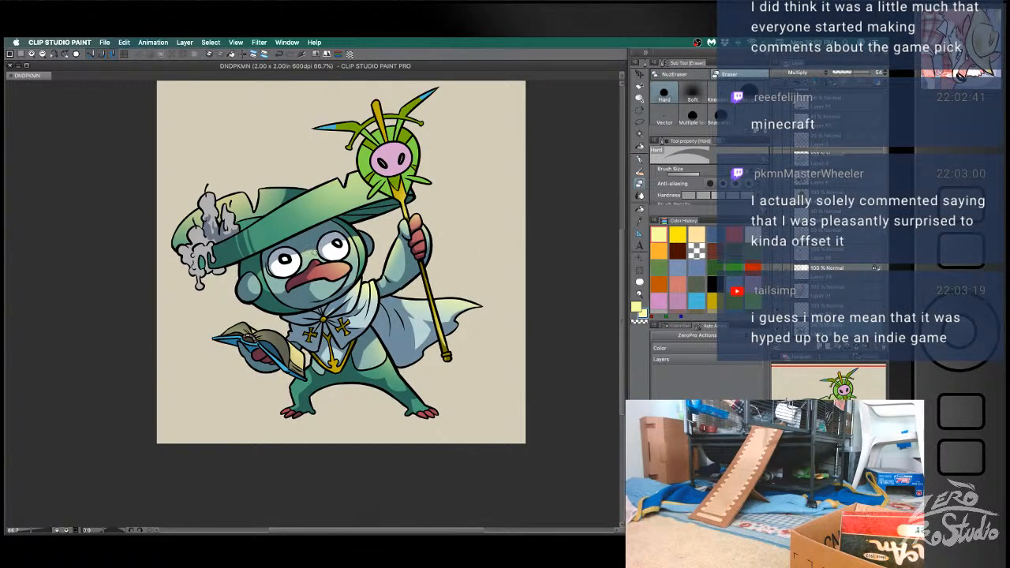
pyautogui.moveTo(315, 253); pyautogui.dragTo(313, 259)
pyautogui.press('super+z')
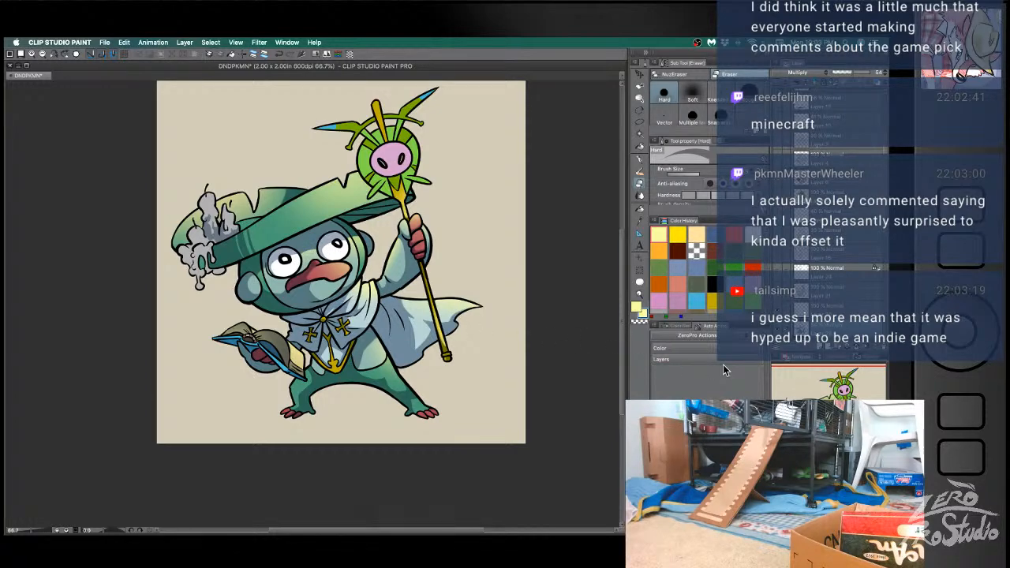
# - Show the staff glow and the candle flames again
pyautogui.moveTo(481, 363); pyautogui.dragTo(437, 398)
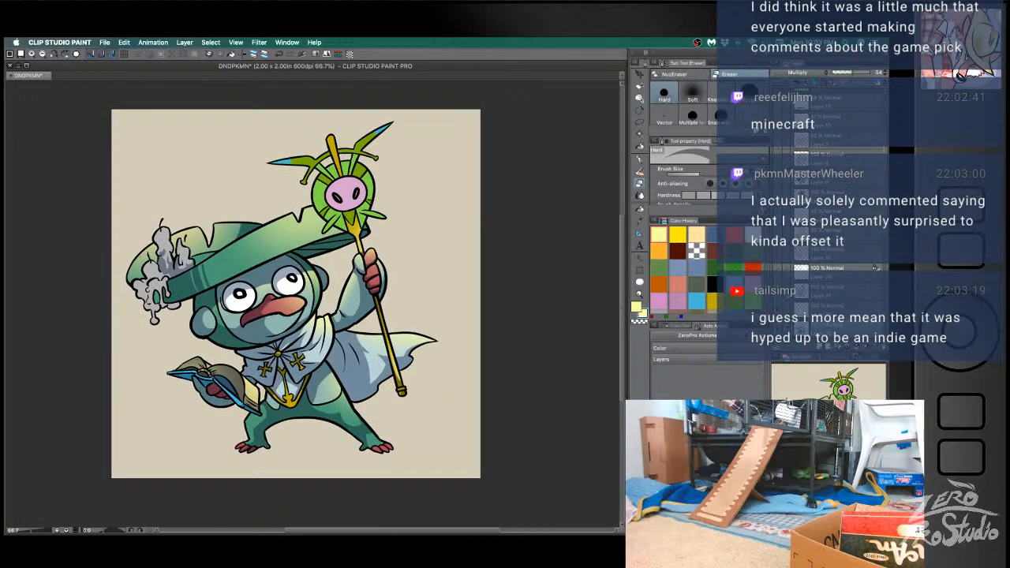
pyautogui.click(779, 274)
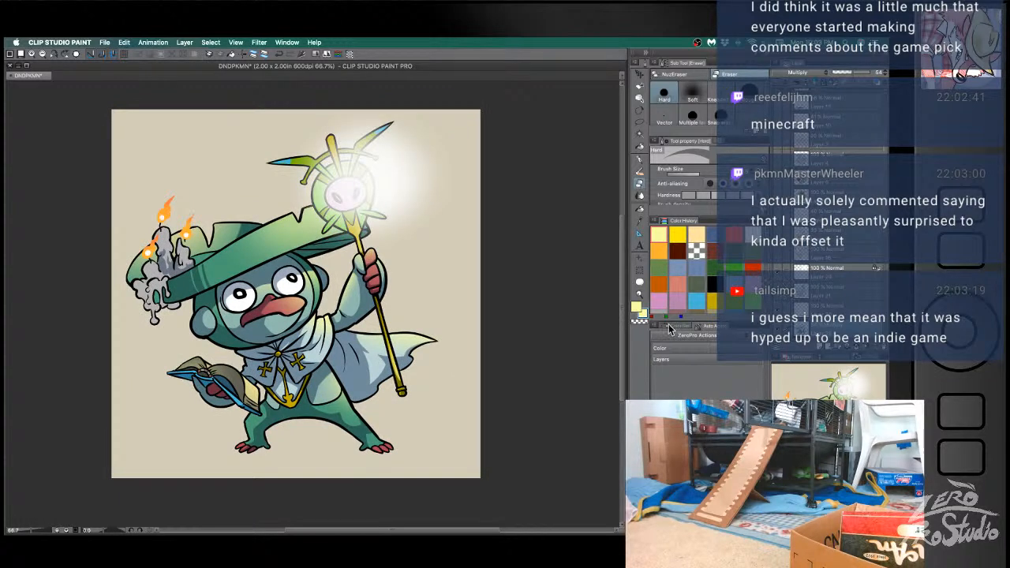
pyautogui.moveTo(534, 422); pyautogui.dragTo(529, 392)
# - Airbrush a pale yellow glow over each of the three candle flames on their Normal layer and save the file
pyautogui.click(834, 280)
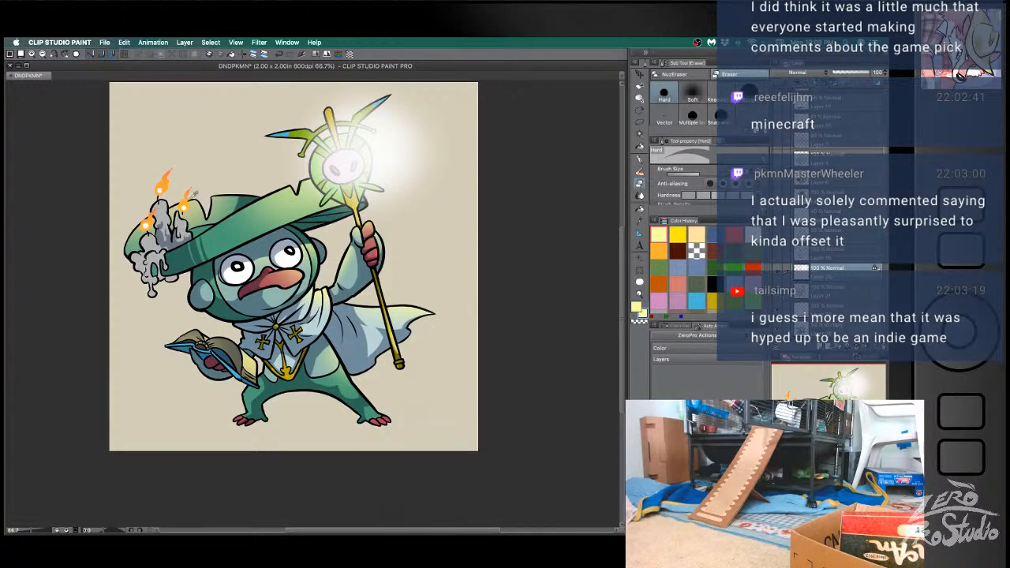
pyautogui.press('b')
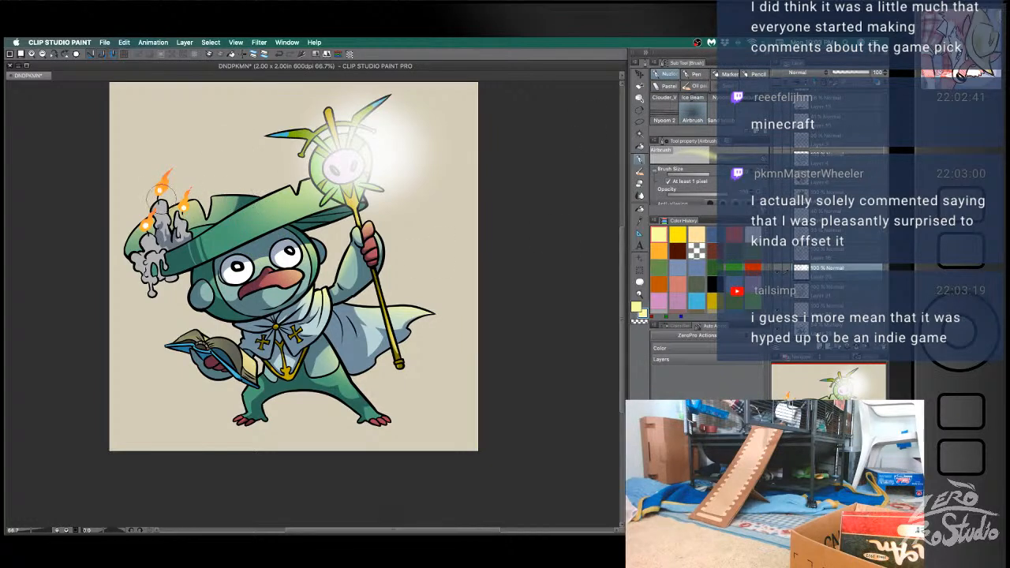
pyautogui.click(162, 191)
pyautogui.click(185, 209)
pyautogui.click(147, 226)
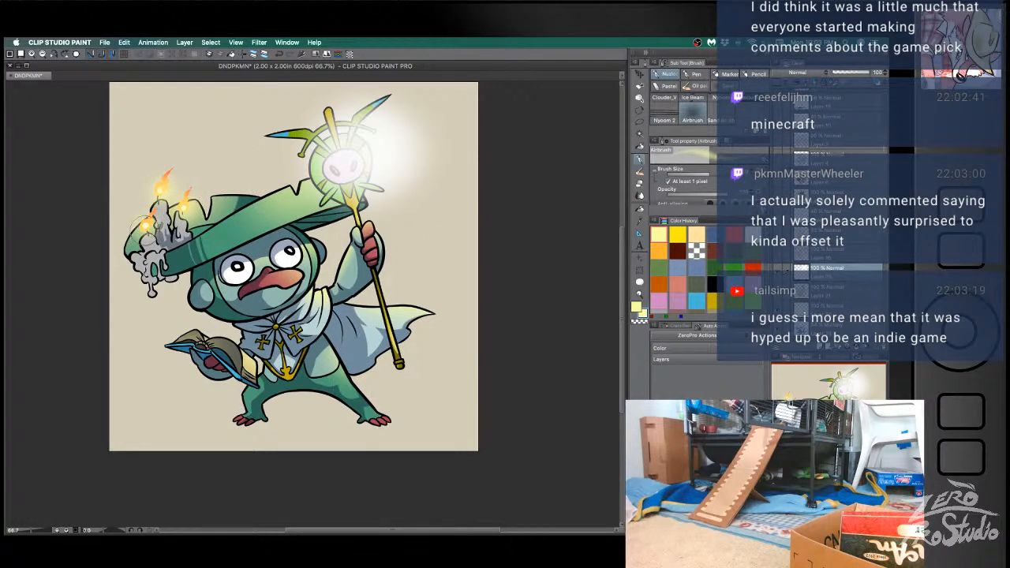
pyautogui.hotkey('ctrl', 's')
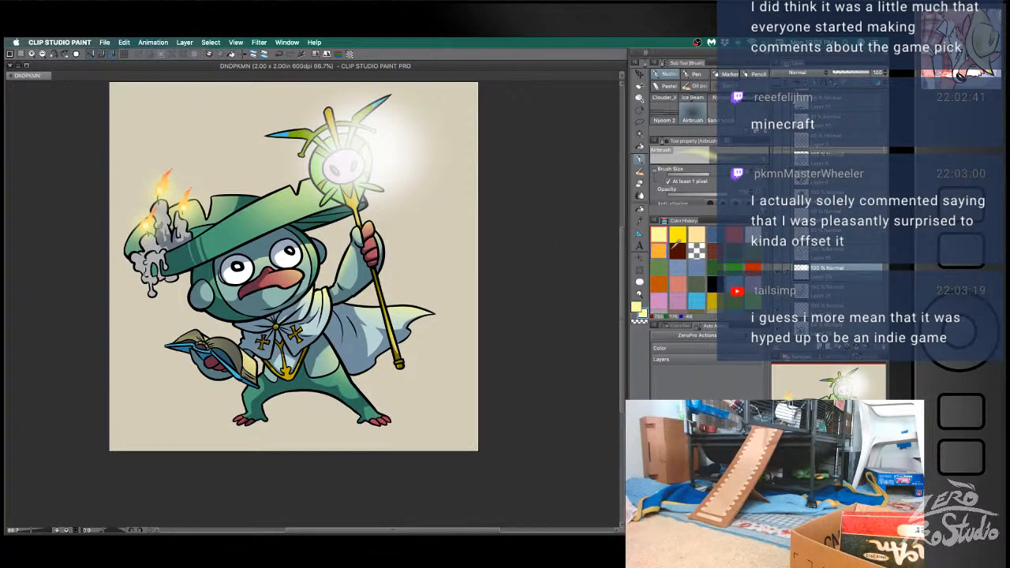
# - Select the hat's front brim, including the section beside the candles, with the yellow light layer hidden, and show that layer again
pyautogui.click(855, 309)
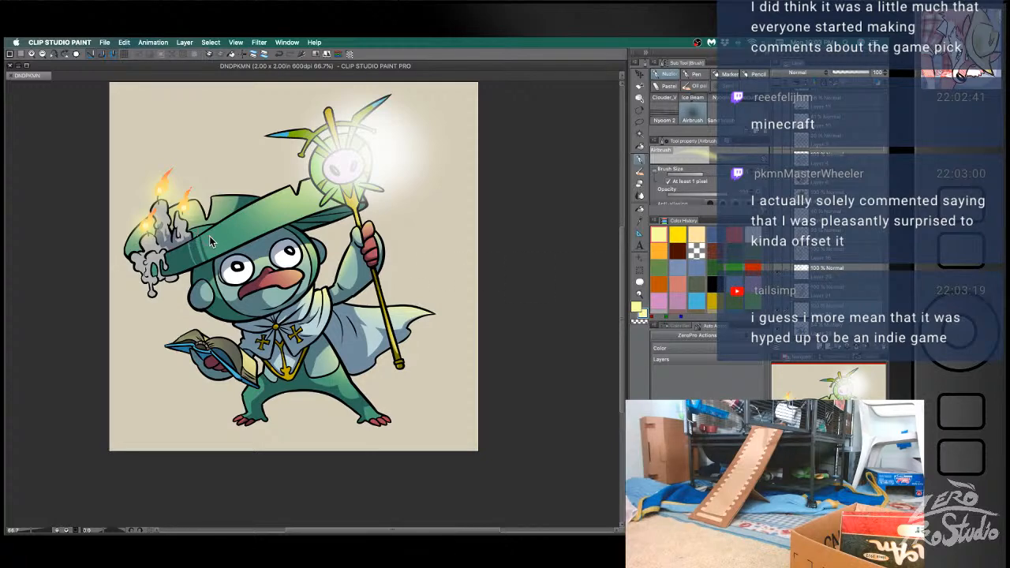
pyautogui.press('super+z')
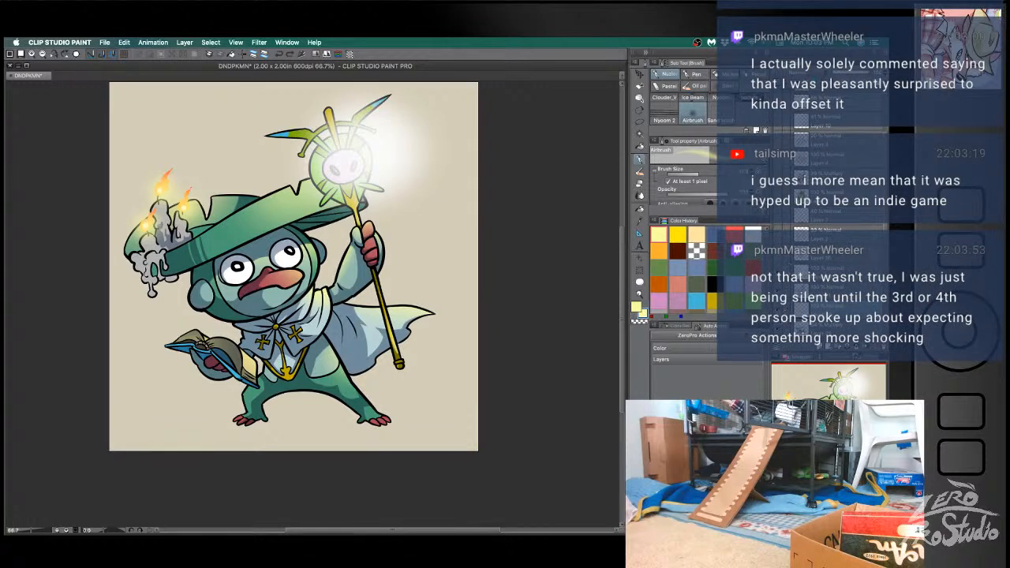
pyautogui.press('super+z')
pyautogui.press('w')
pyautogui.click(239, 235)
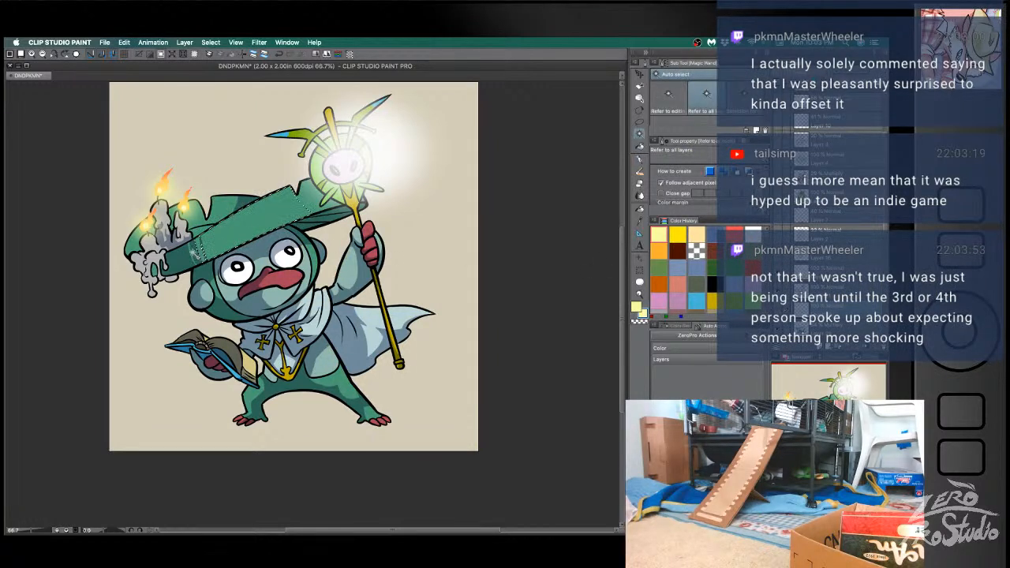
pyautogui.keyDown('shift'); pyautogui.click(180, 254); pyautogui.keyUp('shift')
pyautogui.click(778, 306)
pyautogui.press('k')
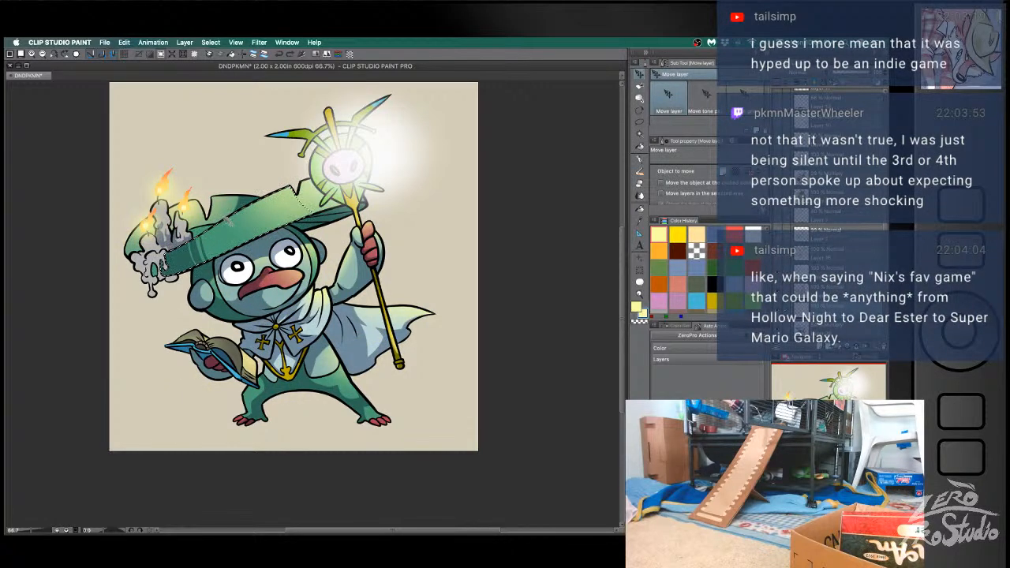
pyautogui.press('b')
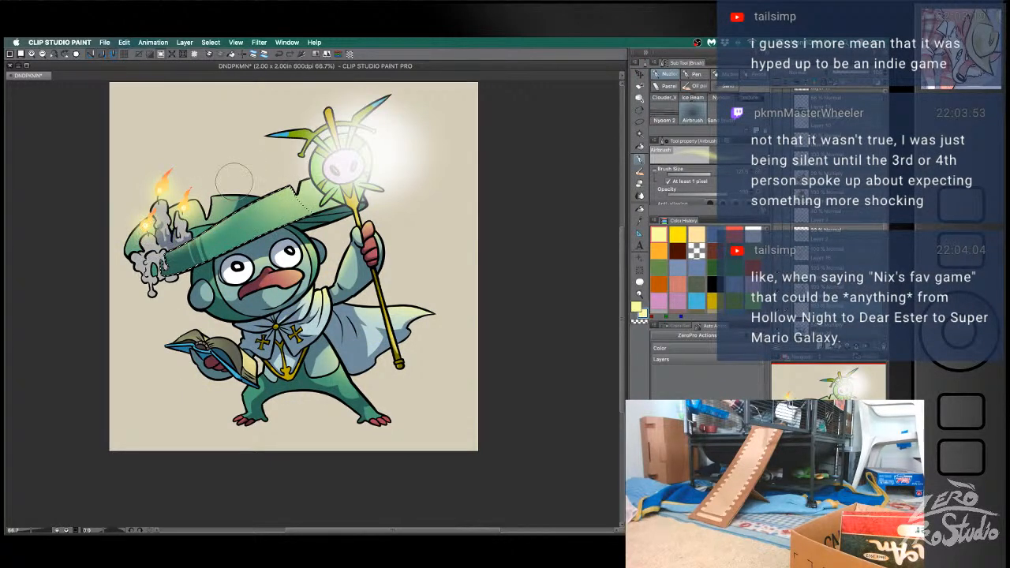
# - Clear the hat brim selection and save the file
pyautogui.press('super+d')
pyautogui.press('super+s')
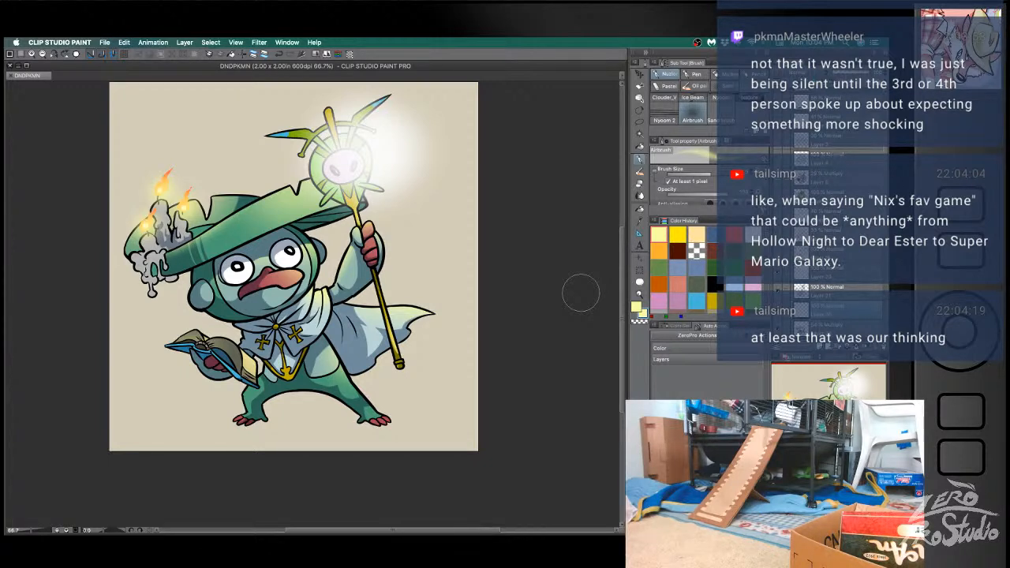
pyautogui.click(543, 247)
pyautogui.press('super+s')
# - Select the staff's upper spike with the glows hidden, show the glows again, and airbrush yellow light over the spike
pyautogui.click(778, 277)
pyautogui.press('w')
pyautogui.click(334, 120)
pyautogui.click(778, 277)
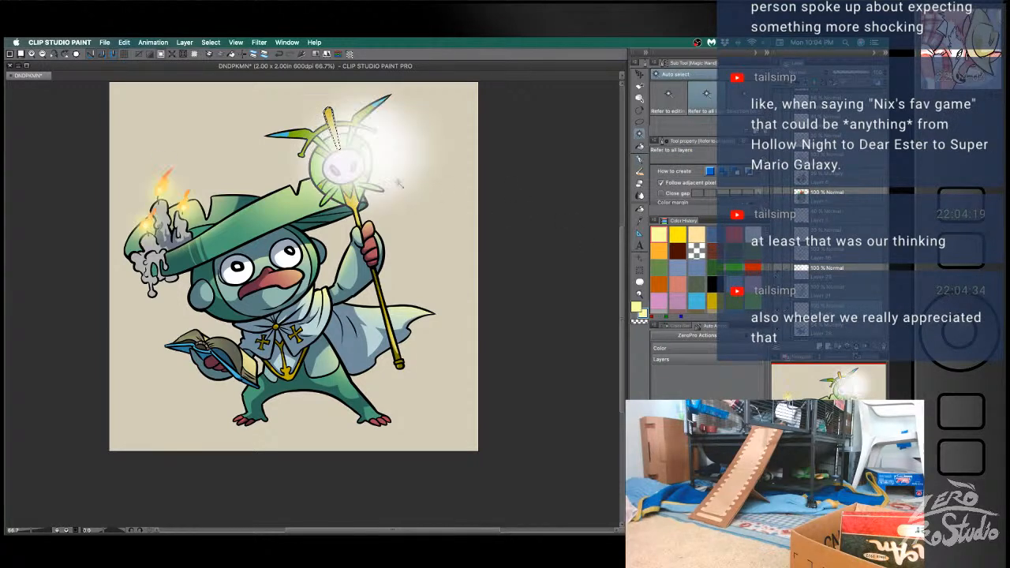
pyautogui.press('b')
pyautogui.moveTo(367, 110); pyautogui.dragTo(343, 106)
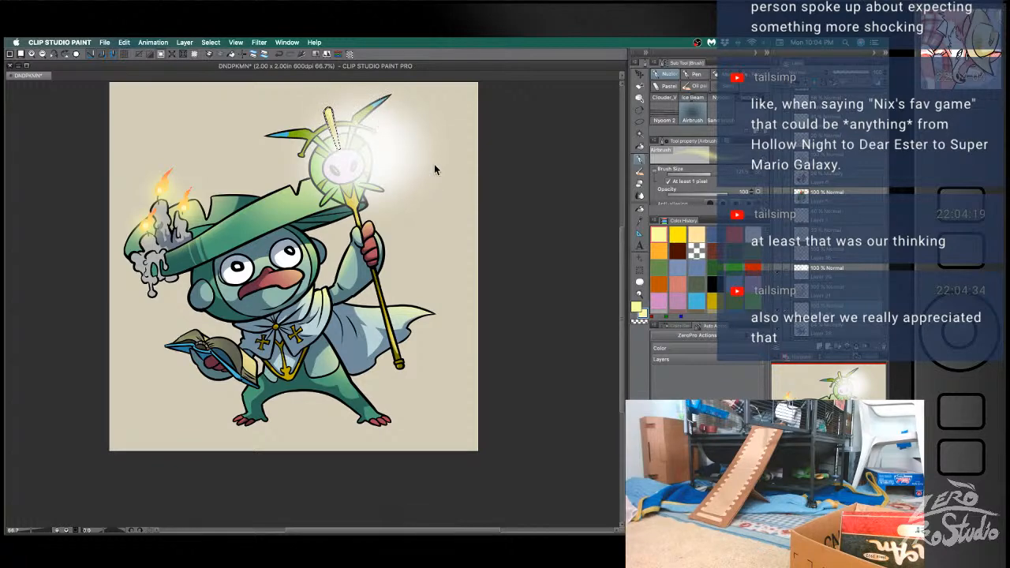
# - Select the curved green-and-blue horns on the staff head with the glows hidden, and show the glows again
pyautogui.press('w')
pyautogui.click(779, 296)
pyautogui.click(778, 296)
pyautogui.click(778, 276)
pyautogui.click(301, 132)
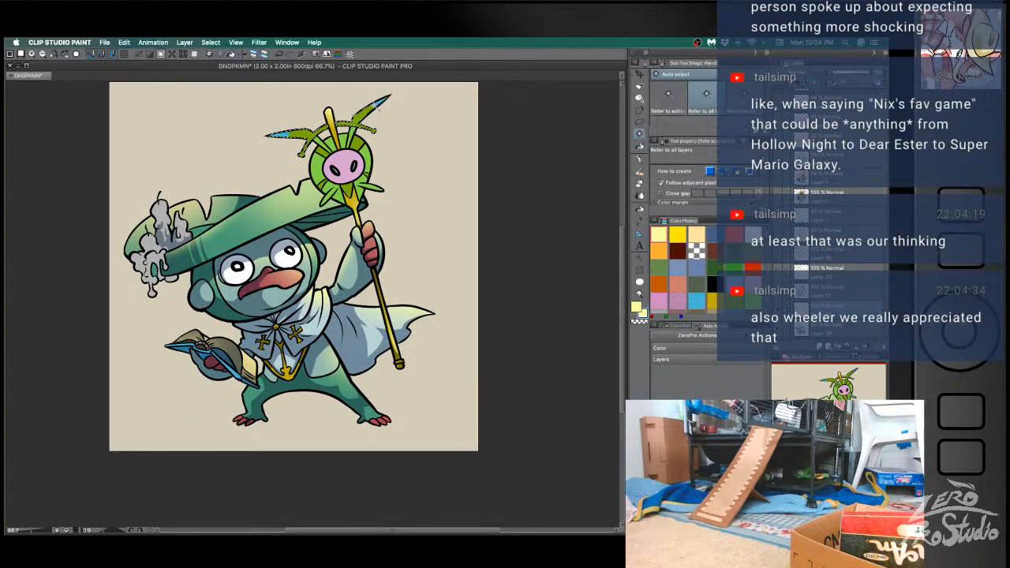
pyautogui.click(777, 277)
pyautogui.press('k')
pyautogui.moveTo(258, 126); pyautogui.dragTo(342, 113)
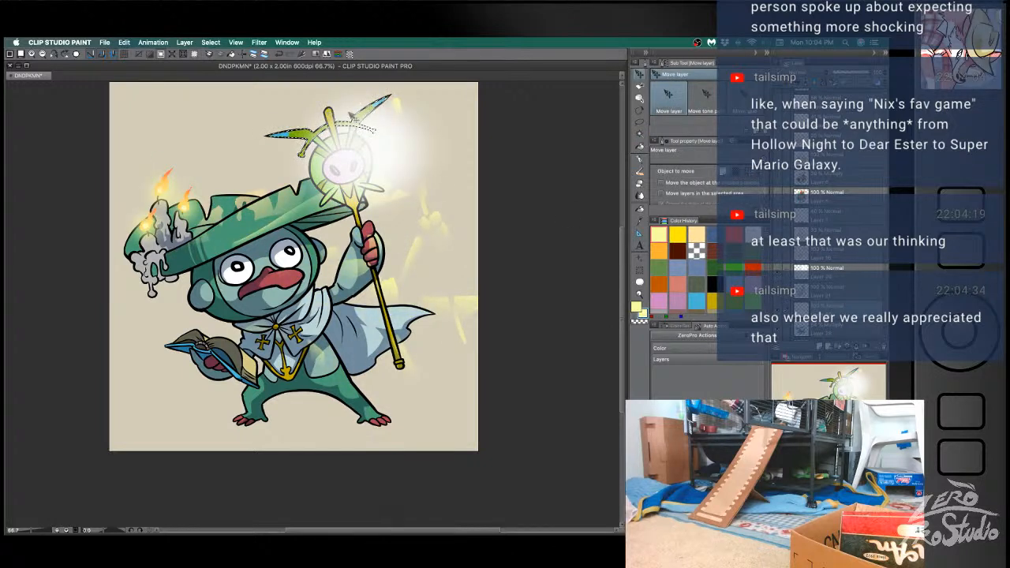
pyautogui.press('super+z')
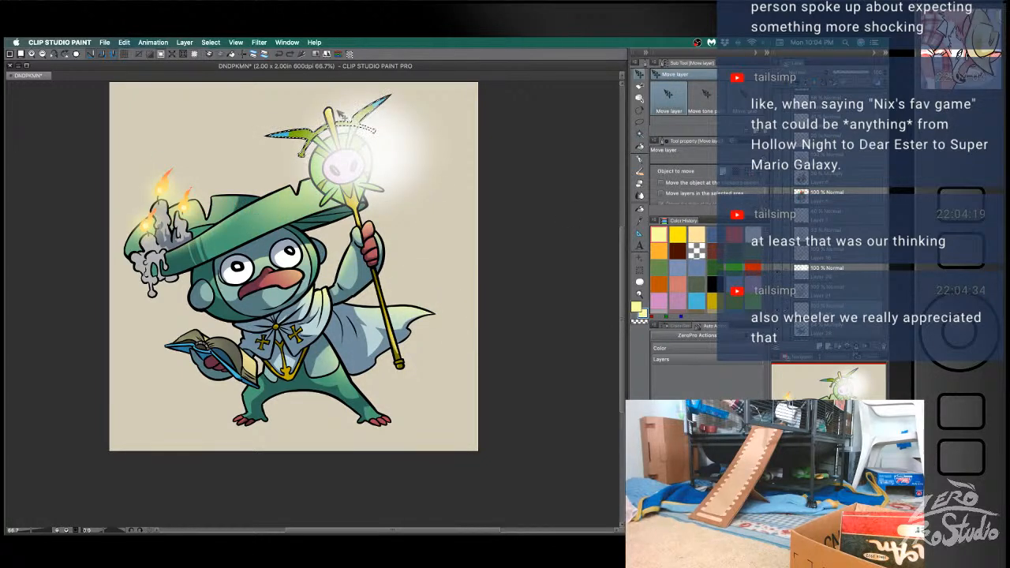
# - Airbrush yellow light across the selected staff horns and clear the selection
pyautogui.press('b')
pyautogui.moveTo(311, 117); pyautogui.dragTo(290, 112)
pyautogui.moveTo(376, 93); pyautogui.dragTo(363, 93)
pyautogui.press('super+d')
pyautogui.press('super+z')
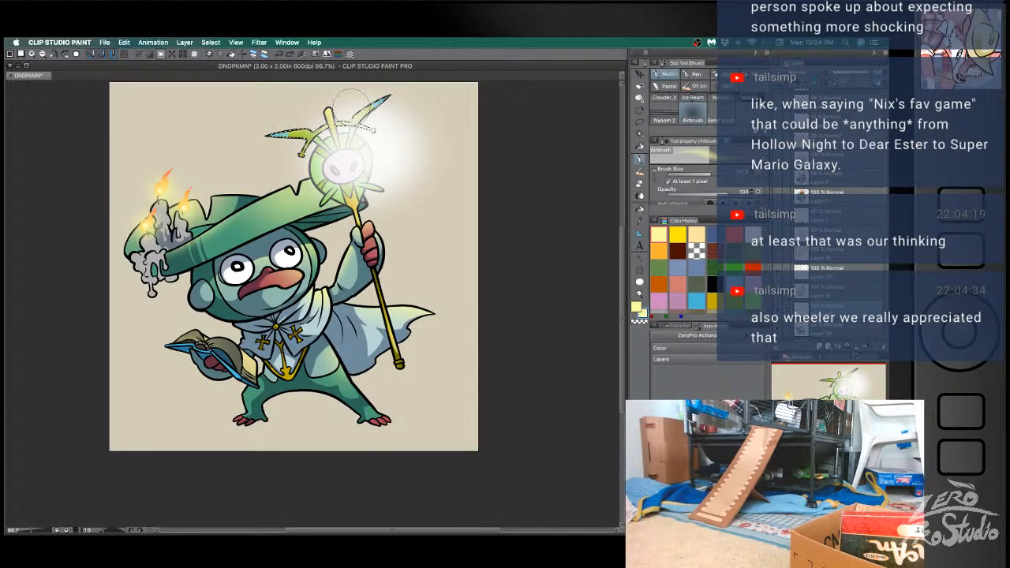
pyautogui.press('super+d')
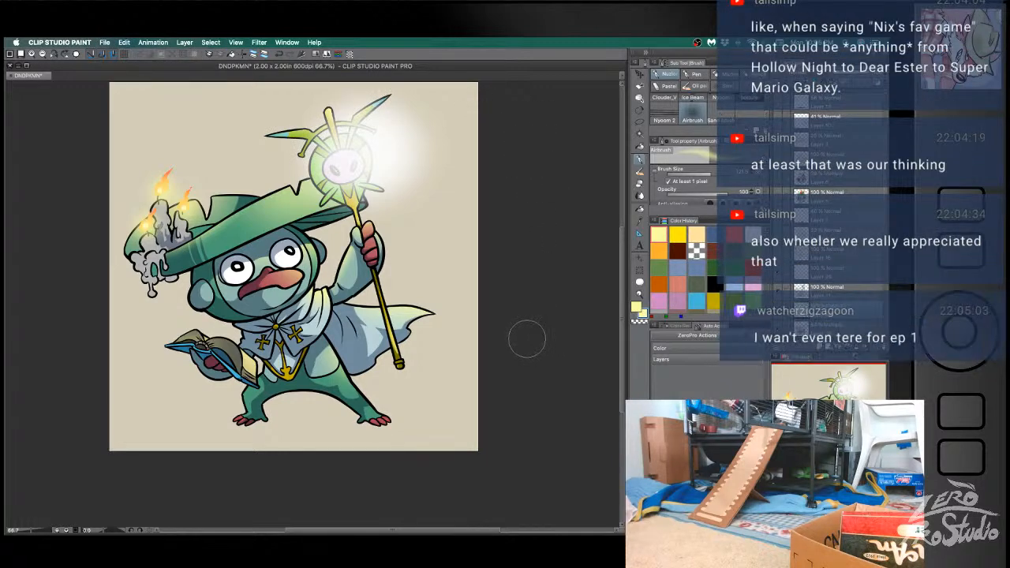
# - Select the collar section nearest the book, airbrush yellow light along it, clear the selection and save the file
pyautogui.press('w')
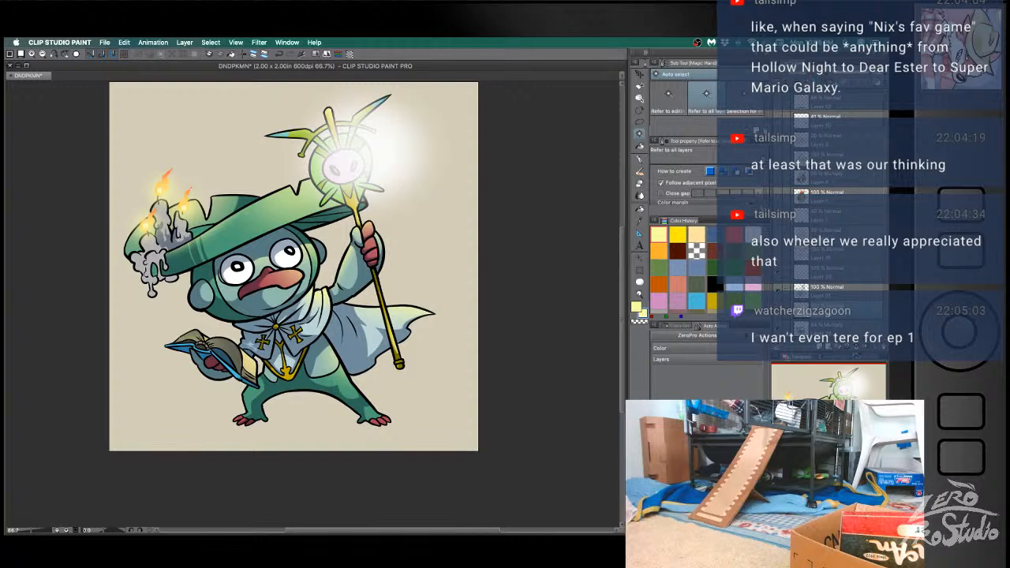
pyautogui.press('b')
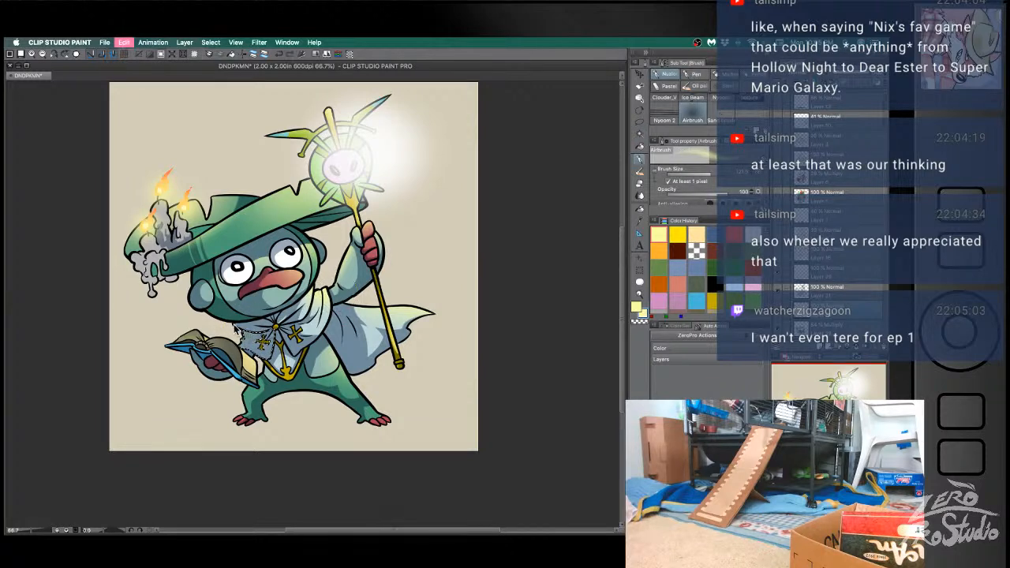
pyautogui.press('super+d')
pyautogui.press('super+s')
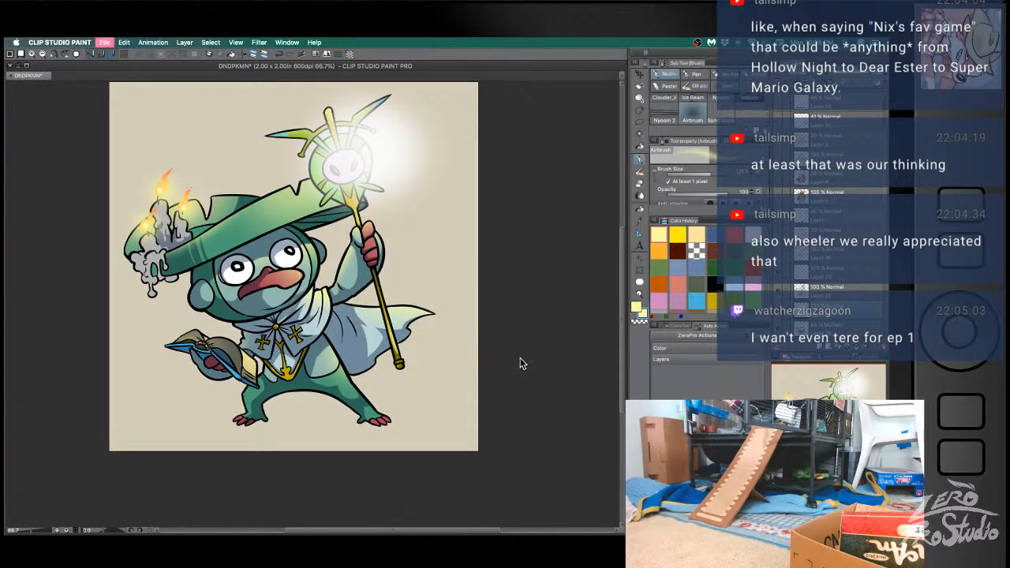
pyautogui.press('w')
pyautogui.click(254, 328)
pyautogui.press('b')
pyautogui.moveTo(260, 323); pyautogui.dragTo(237, 328)
pyautogui.press('super+d')
pyautogui.press('super+s')
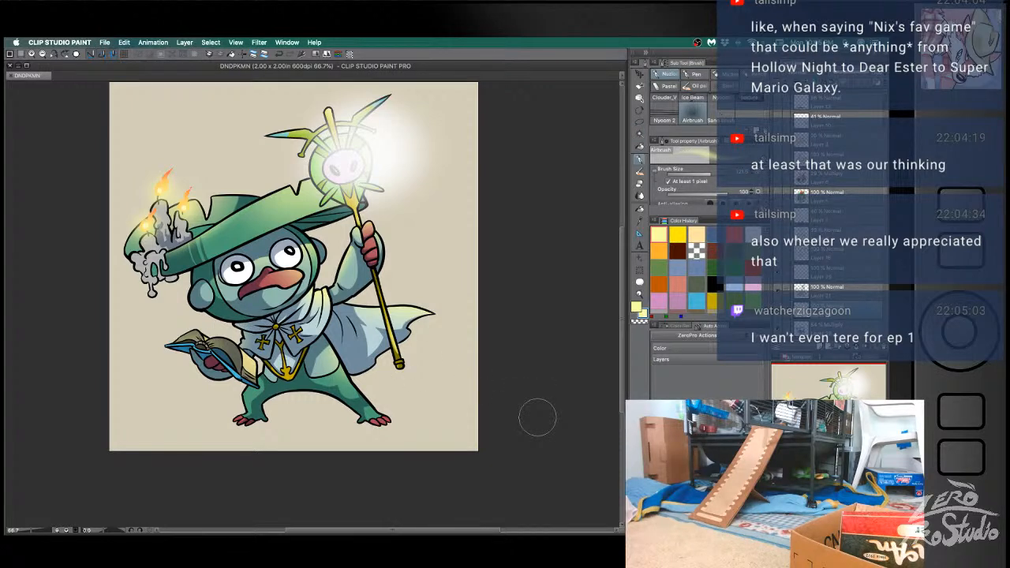
# - Select the ear beneath the candles, airbrush yellow light along its lower edge, clear the selection and save the file
pyautogui.press('w')
pyautogui.click(207, 295)
pyautogui.press('b')
pyautogui.moveTo(197, 313); pyautogui.dragTo(219, 322)
pyautogui.press('super+d')
pyautogui.press('super+s')
# - Add a new layer near the bottom of the layer stack and choose the G-pen with dark brown
pyautogui.press('space')
pyautogui.moveTo(822, 324); pyautogui.dragTo(824, 261)
pyautogui.click(830, 303)
pyautogui.click(821, 348)
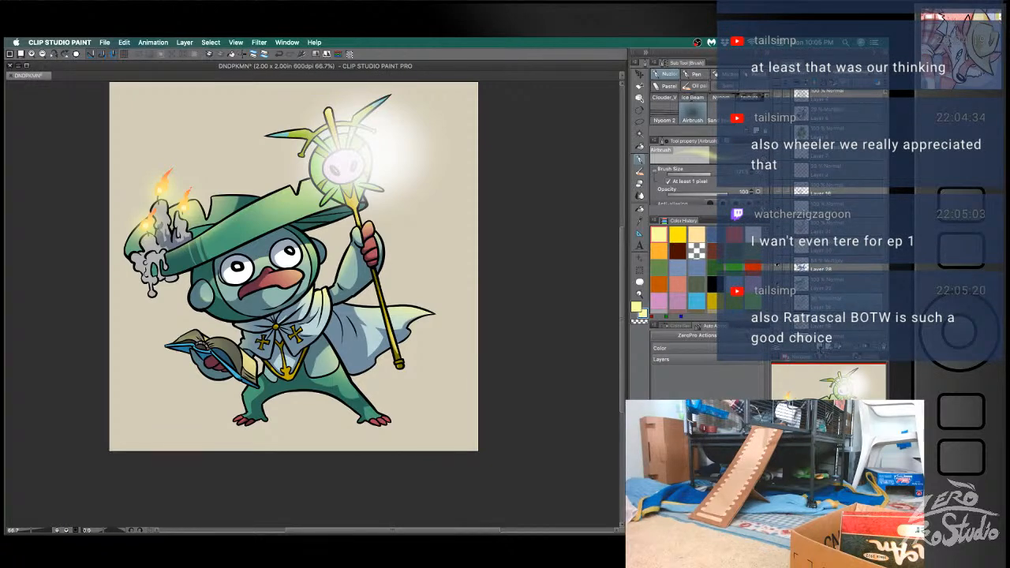
pyautogui.click(715, 251)
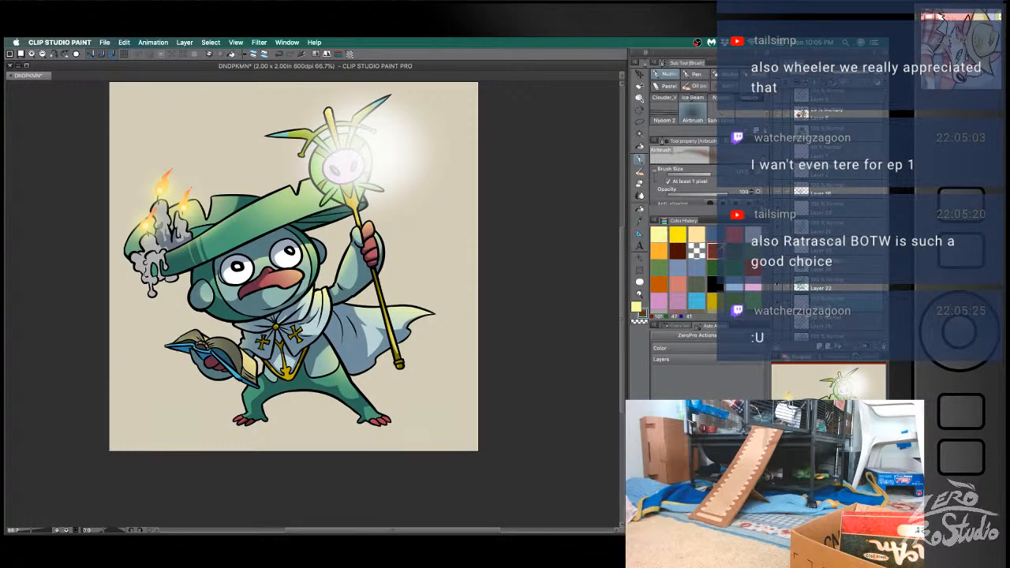
pyautogui.click(678, 251)
pyautogui.scroll(5, 683, 115)
pyautogui.click(664, 108)
pyautogui.click(639, 151)
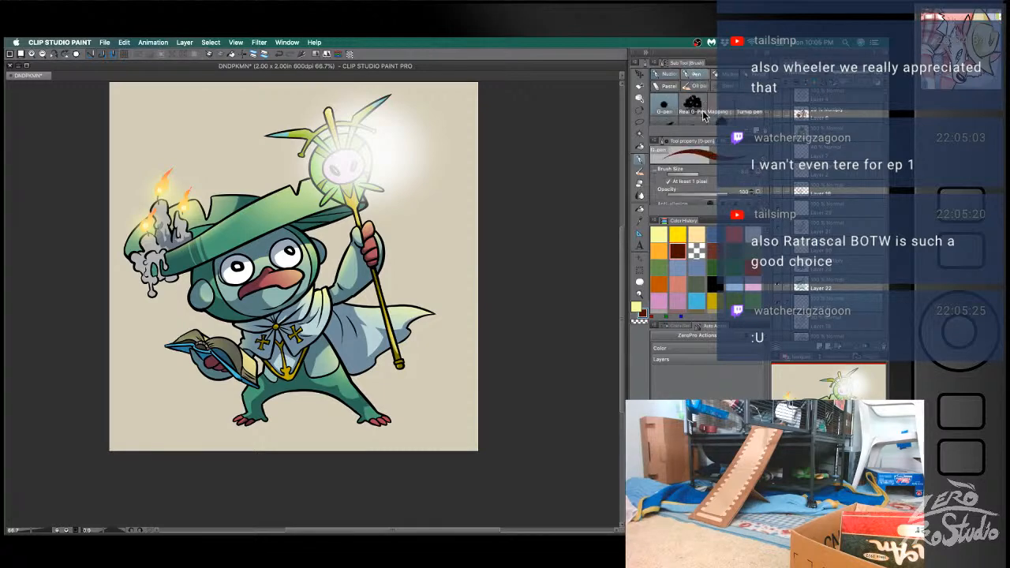
# - Outline a long, flat ground shadow beneath the character's feet in dark brown, tapering out below the book, and fill it
pyautogui.scroll(-1, 491, 323)
pyautogui.hscroll(-2, 492, 322)
pyautogui.hscroll(1, 498, 319)
pyautogui.scroll(1, 497, 319)
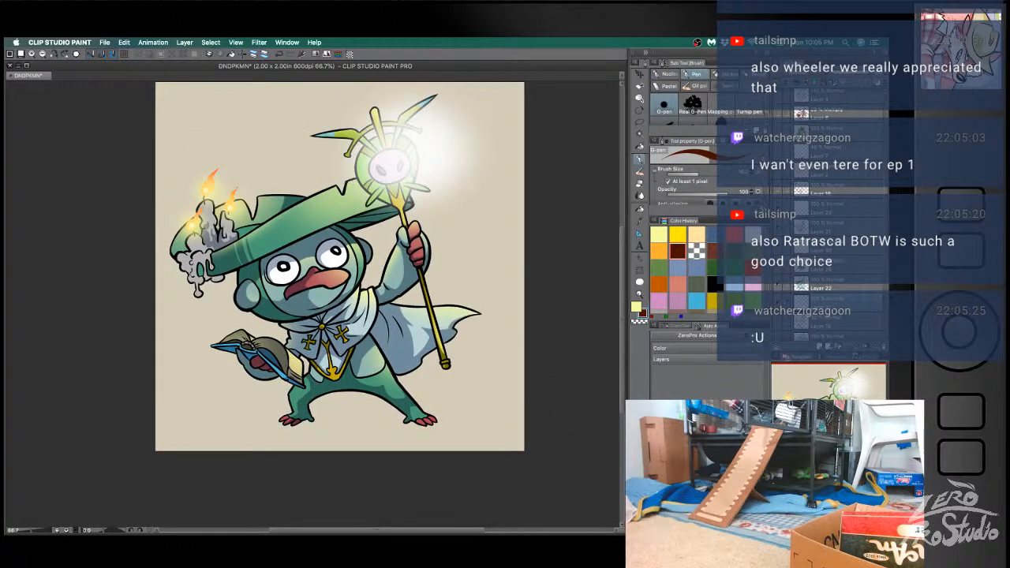
pyautogui.moveTo(467, 411); pyautogui.dragTo(534, 364)
pyautogui.moveTo(354, 369)
pyautogui.mouseDown()
pyautogui.moveTo(233, 379)
pyautogui.moveTo(519, 382)
pyautogui.moveTo(392, 384)
pyautogui.moveTo(397, 363)
pyautogui.mouseUp()
pyautogui.press('super+z')
pyautogui.press('super+z')
pyautogui.moveTo(499, 377)
pyautogui.mouseDown()
pyautogui.moveTo(242, 385)
pyautogui.moveTo(352, 370)
pyautogui.mouseUp()
pyautogui.press('super+z')
pyautogui.moveTo(242, 384); pyautogui.dragTo(354, 371)
pyautogui.press('super+z')
pyautogui.moveTo(242, 384); pyautogui.dragTo(351, 372)
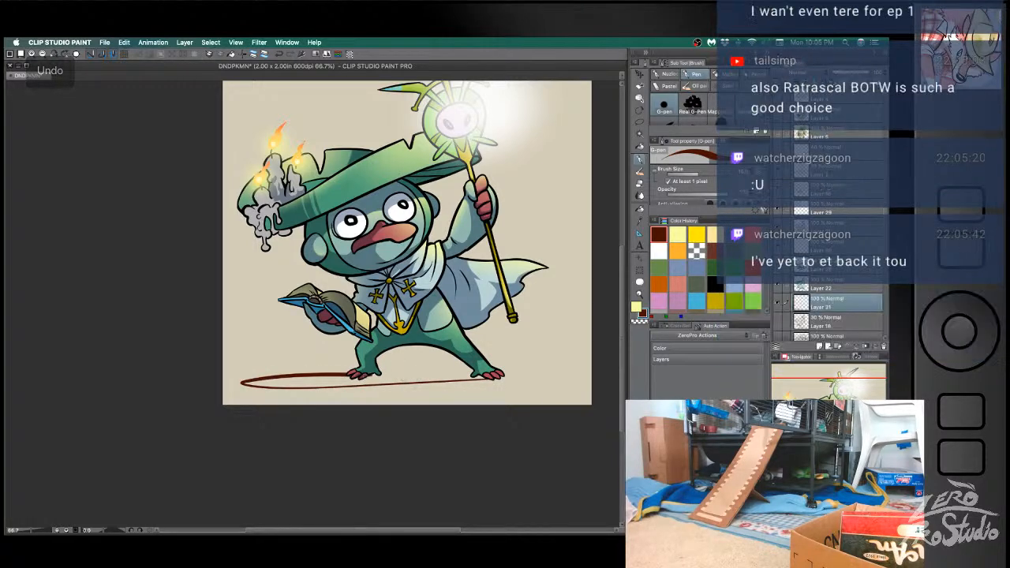
pyautogui.moveTo(241, 384)
pyautogui.mouseDown()
pyautogui.moveTo(351, 372)
pyautogui.moveTo(478, 379)
pyautogui.mouseUp()
pyautogui.press('g')
pyautogui.click(380, 380)
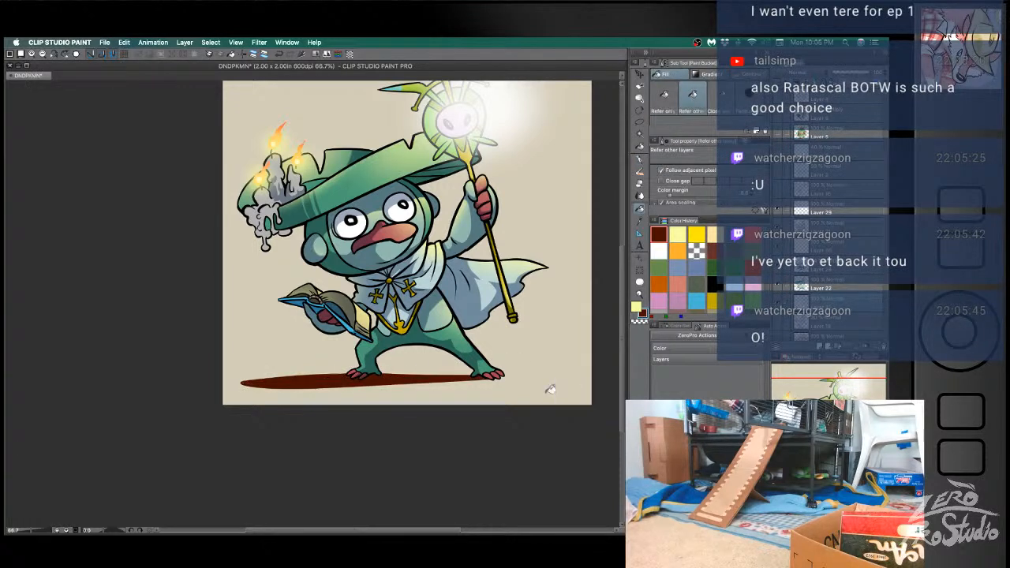
# - Trim the lower edge of the ground shadow with the Hard eraser
pyautogui.press('b')
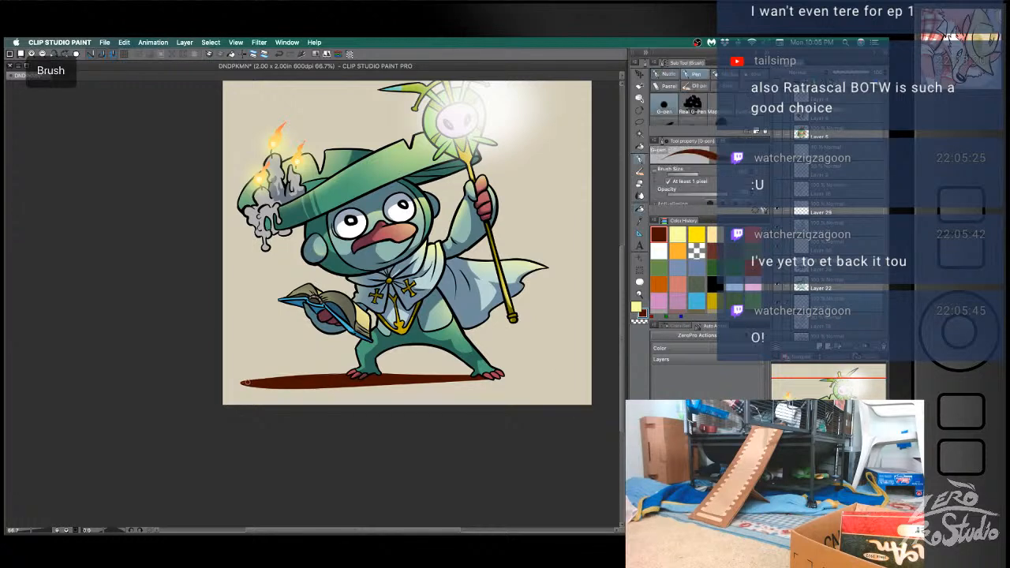
pyautogui.press('e')
pyautogui.moveTo(232, 388); pyautogui.dragTo(354, 387)
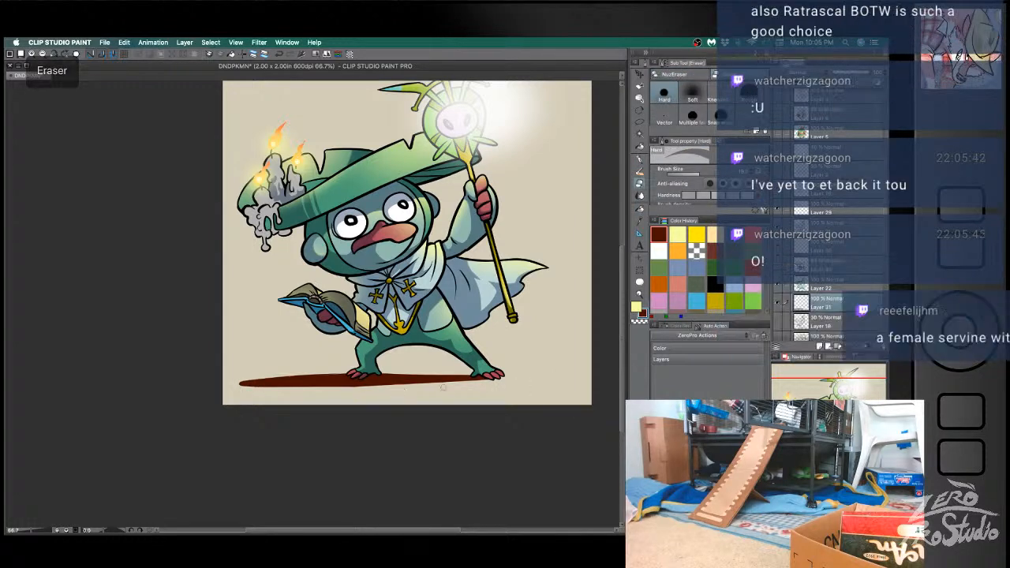
pyautogui.moveTo(230, 387); pyautogui.dragTo(510, 386)
pyautogui.moveTo(235, 387); pyautogui.dragTo(553, 377)
pyautogui.press('super+z')
# - Redraw the ground shadow's upper edge from its tapered tip to the nearest foot with the G-pen
pyautogui.press('b')
pyautogui.moveTo(387, 382); pyautogui.dragTo(498, 380)
pyautogui.press('super+z')
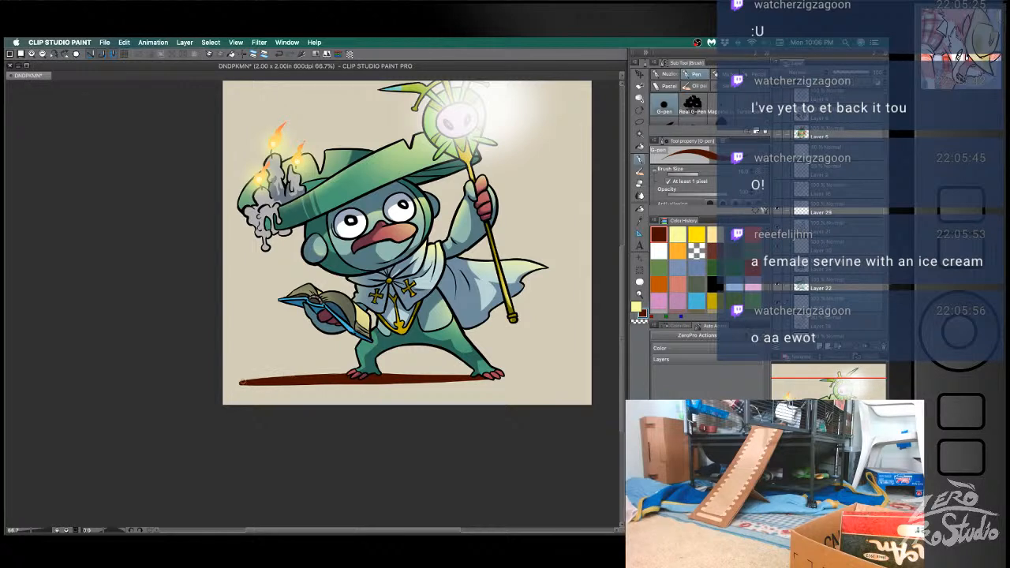
pyautogui.moveTo(244, 381); pyautogui.dragTo(352, 370)
pyautogui.press('super+z')
pyautogui.moveTo(237, 383); pyautogui.dragTo(373, 370)
pyautogui.press('super+z')
pyautogui.moveTo(236, 382); pyautogui.dragTo(355, 372)
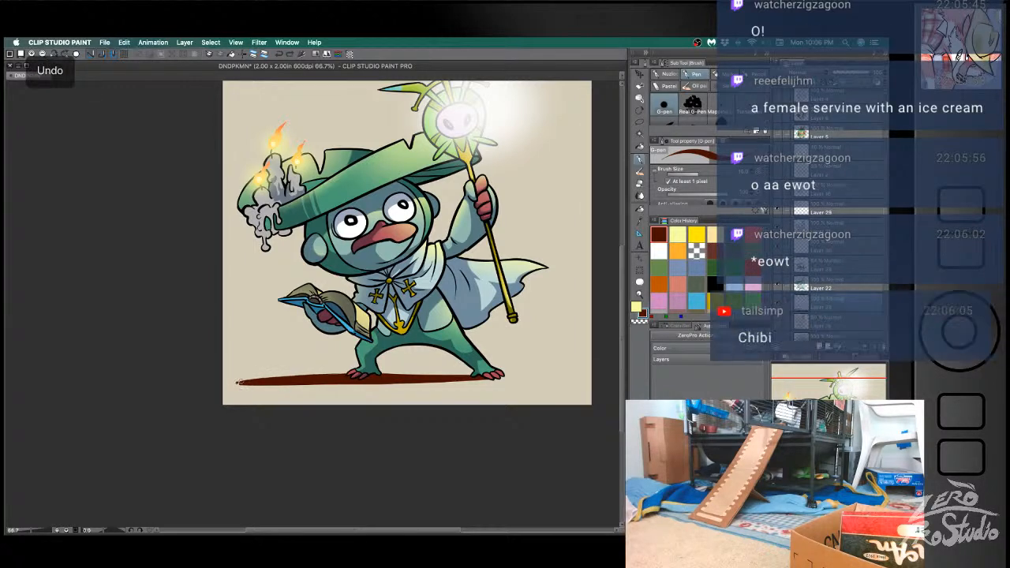
pyautogui.press('super+z')
pyautogui.moveTo(237, 381); pyautogui.dragTo(358, 374)
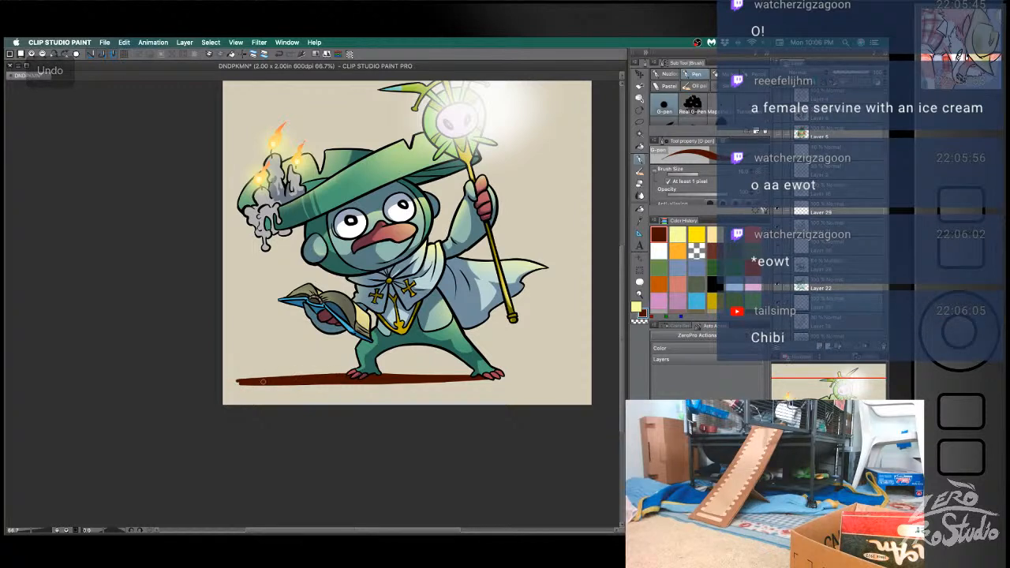
# - Erase thin slanted streaks out of the ground shadow's tapered tip and save the file
pyautogui.press('e')
pyautogui.moveTo(227, 374); pyautogui.dragTo(364, 400)
pyautogui.press('super+z')
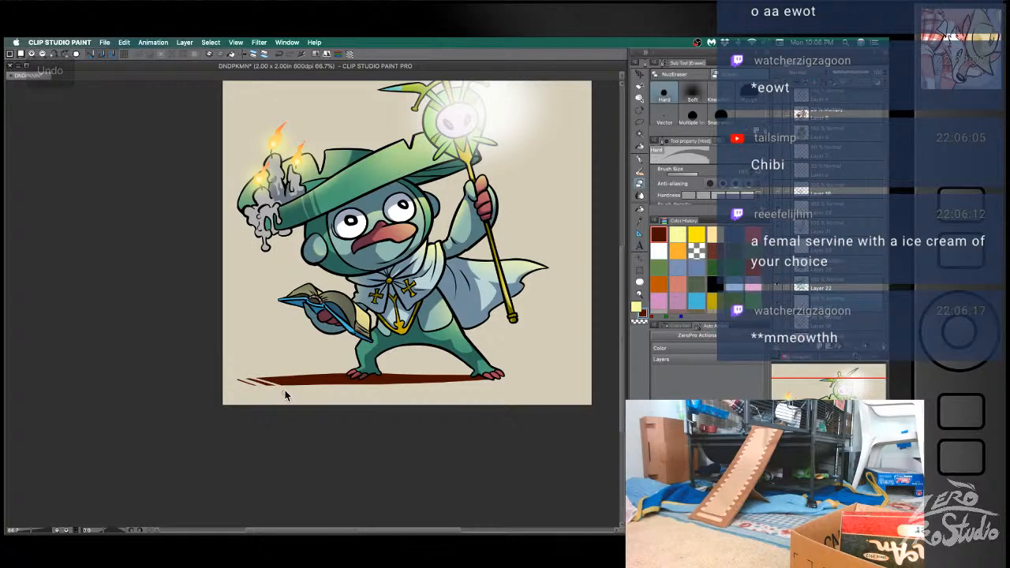
pyautogui.hotkey('ctrl', 'z')
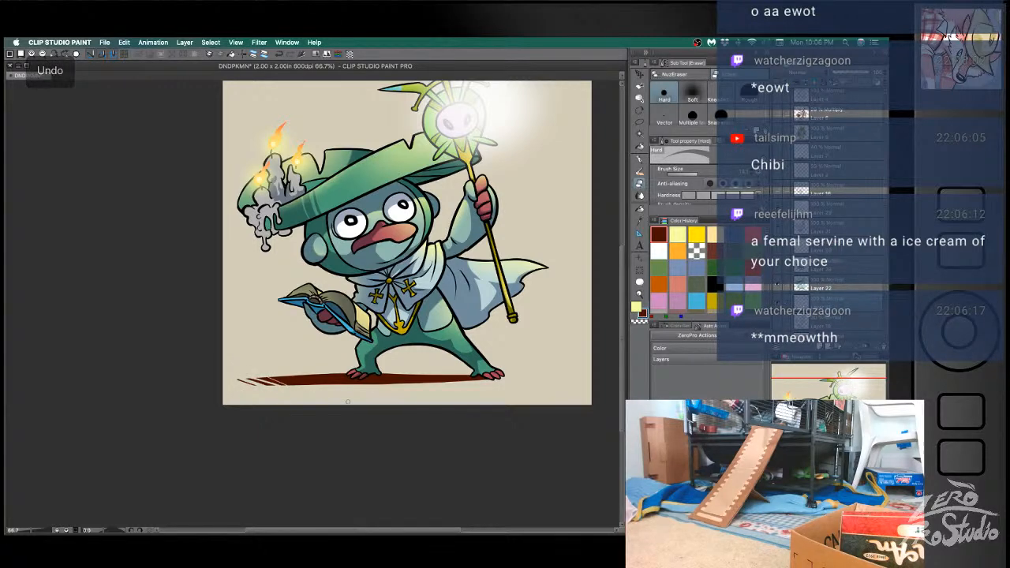
pyautogui.press('super+z')
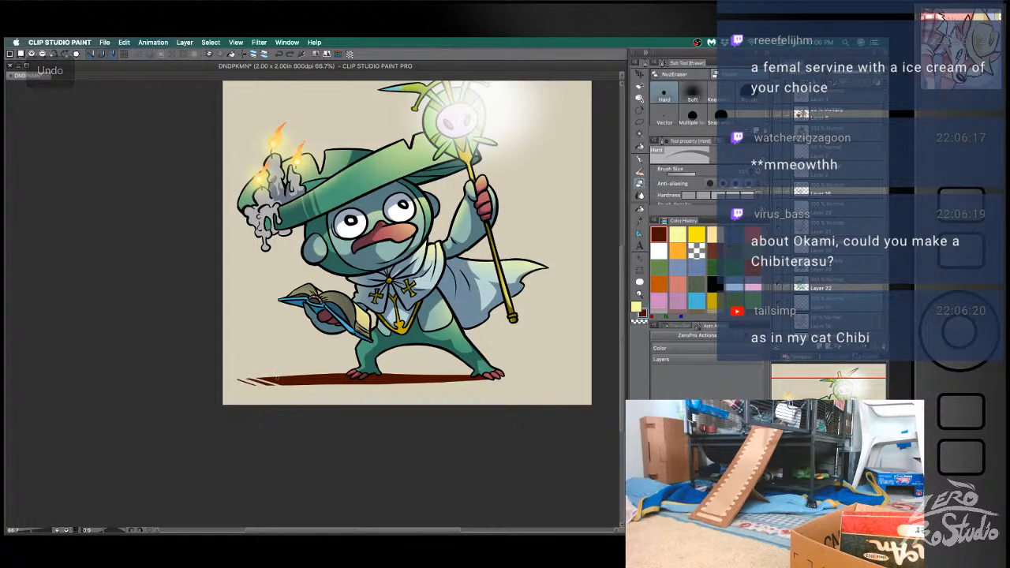
pyautogui.press('super+z')
pyautogui.press('super+z')
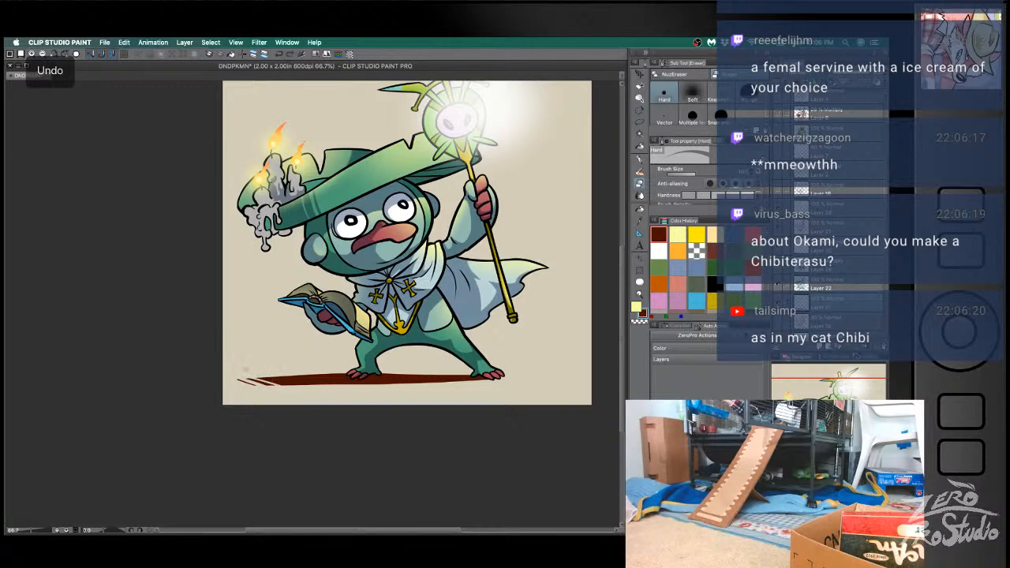
pyautogui.press('super+z')
pyautogui.moveTo(250, 373); pyautogui.dragTo(306, 388)
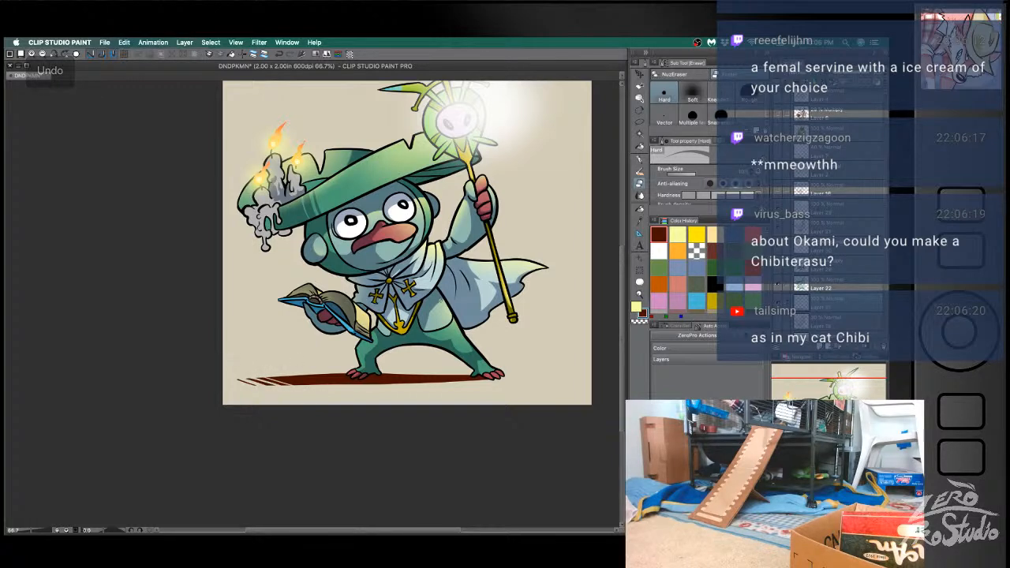
pyautogui.press('super+s')
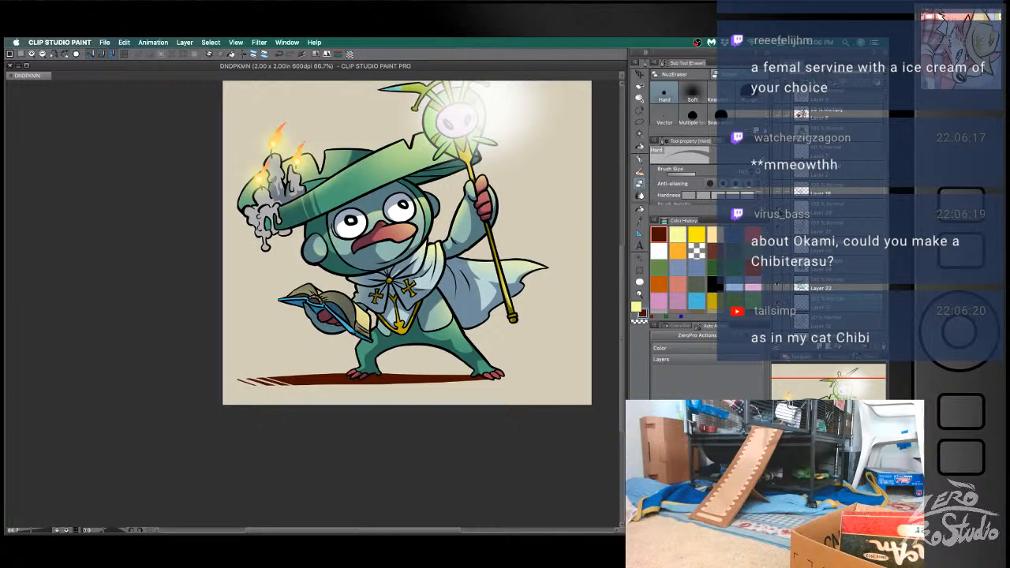
# - Hide the character's layers, add a new layer at the top of the stack and save the file
pyautogui.click(779, 305)
pyautogui.press('super+s')
pyautogui.scroll(5, 821, 169)
pyautogui.click(828, 101)
pyautogui.click(821, 349)
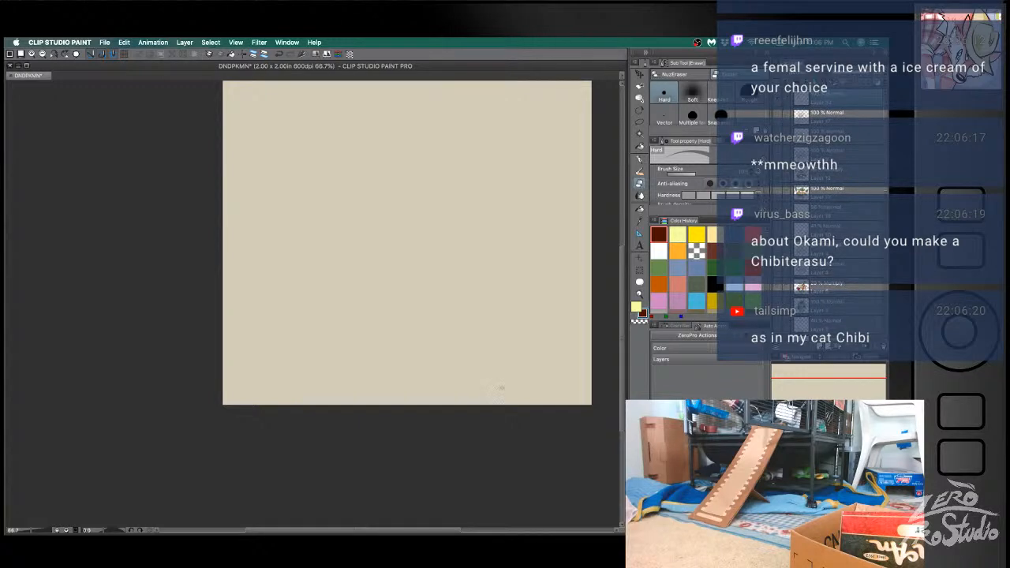
pyautogui.press('super+s')
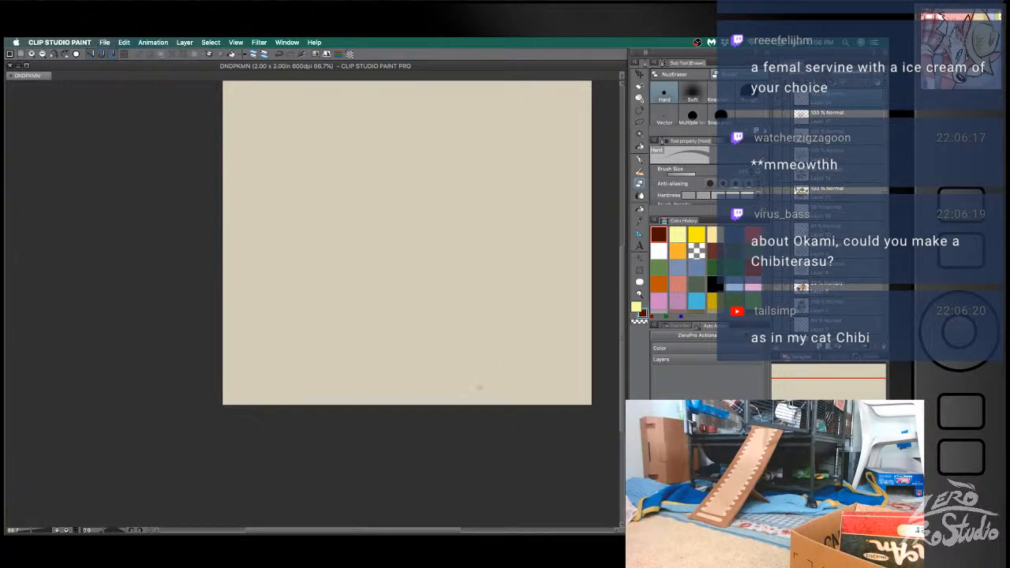
# - Close the file and create a new illustration from the Desktop Background preset
pyautogui.press('super+w')
pyautogui.click(104, 43)
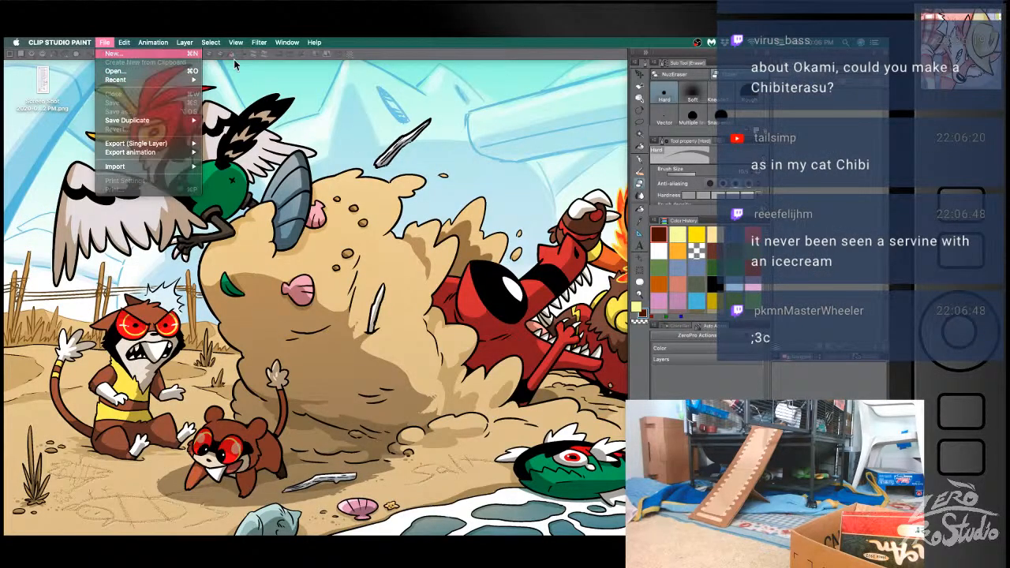
pyautogui.click(196, 59)
pyautogui.click(206, 165)
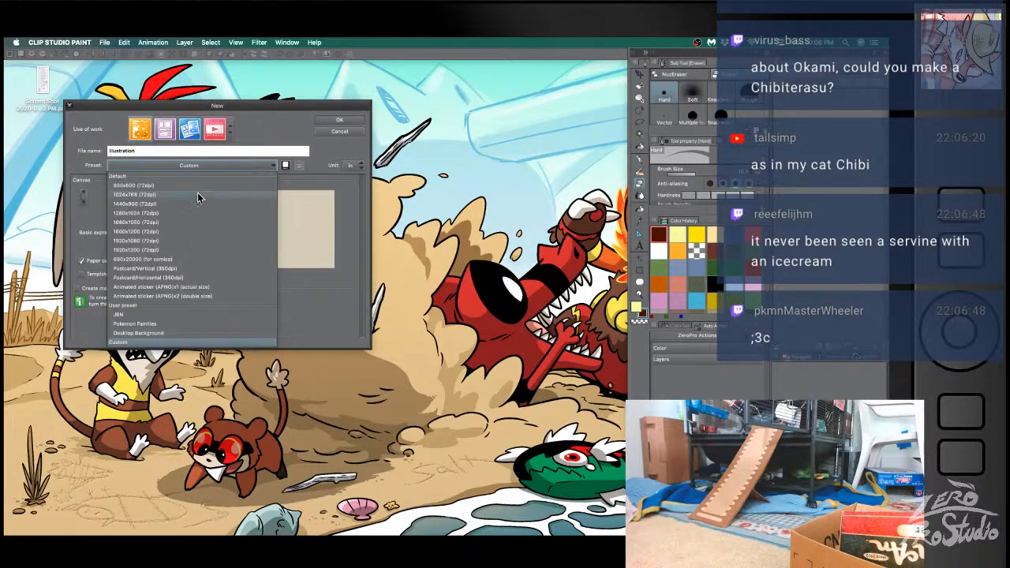
pyautogui.click(146, 334)
pyautogui.click(340, 120)
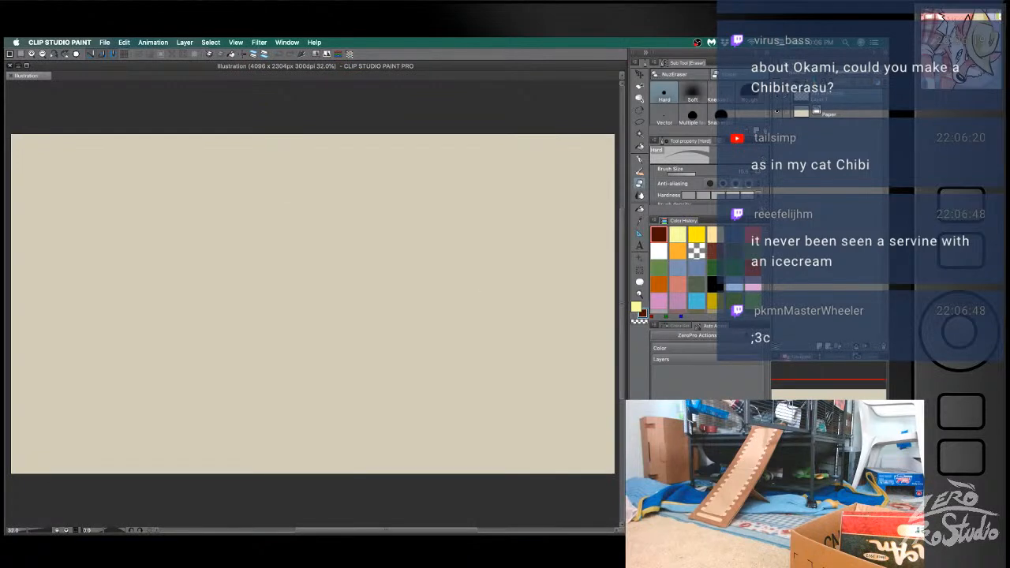
pyautogui.scroll(2, 400, 361)
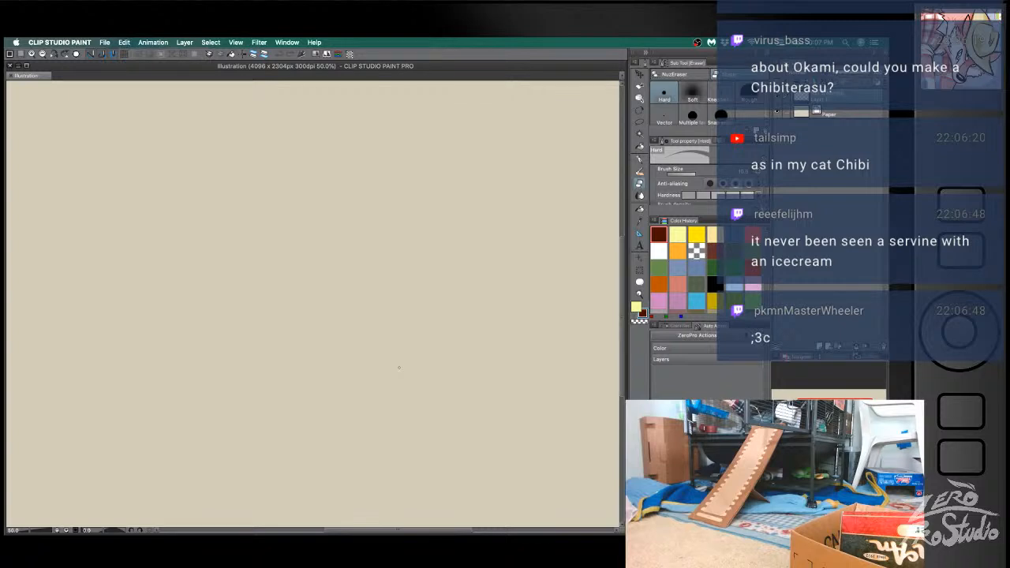
# - Select the NuzEraser sub tool for erasing and sketch a pointed head crest with the Nuzinker brush near the canvas's upper-left corner
pyautogui.click(683, 75)
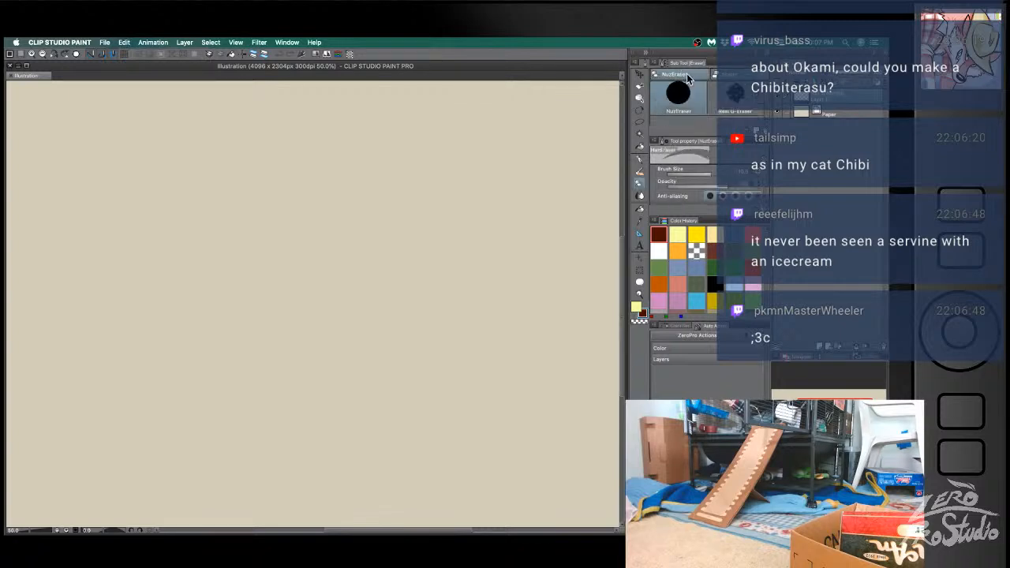
pyautogui.press('b')
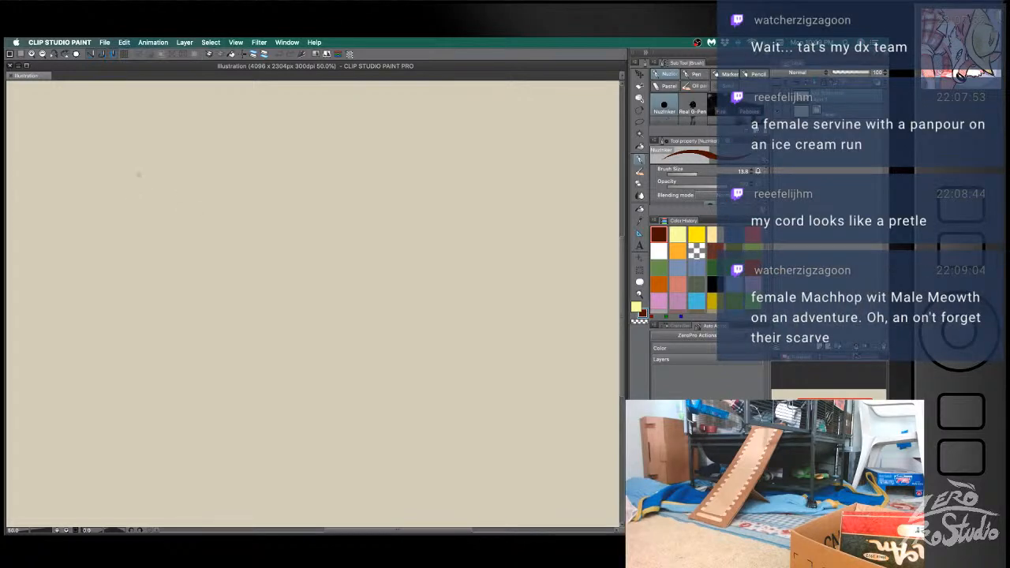
pyautogui.moveTo(103, 177)
pyautogui.mouseDown()
pyautogui.moveTo(113, 150)
pyautogui.moveTo(142, 162)
pyautogui.mouseUp()
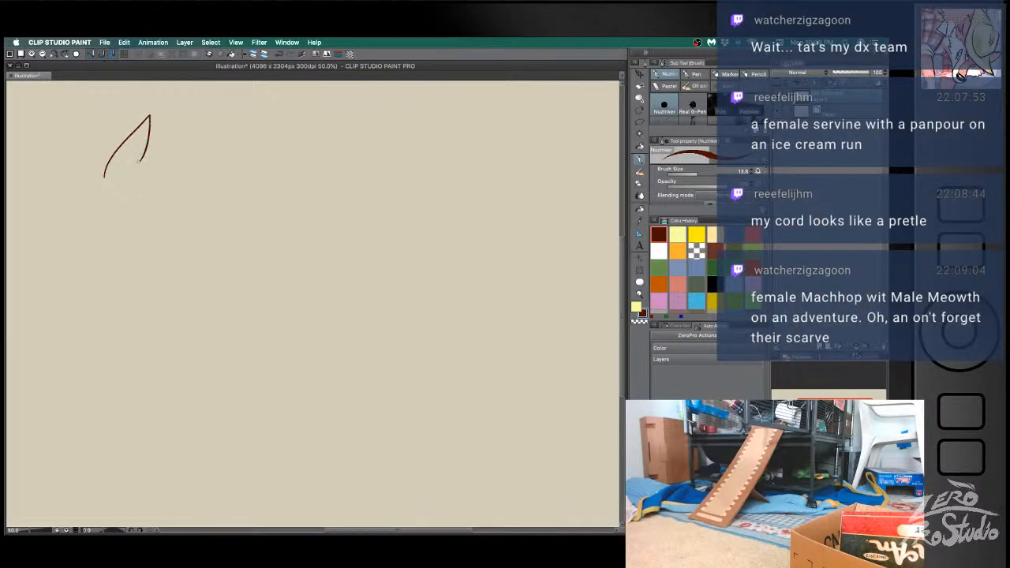
pyautogui.moveTo(150, 116)
pyautogui.mouseDown()
pyautogui.moveTo(126, 167)
pyautogui.moveTo(157, 163)
pyautogui.moveTo(186, 176)
pyautogui.mouseUp()
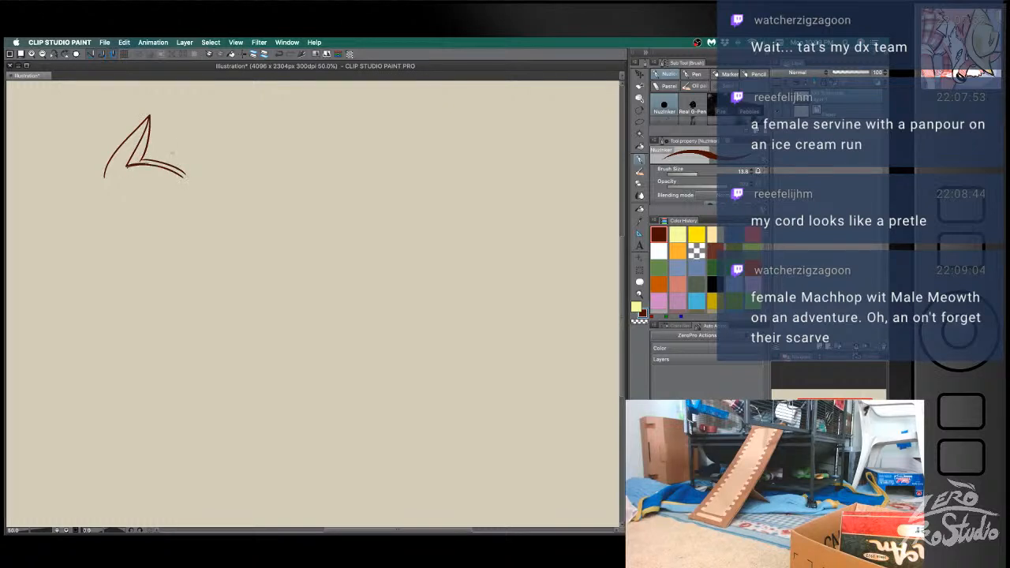
pyautogui.hotkey('ctrl', 'z')
pyautogui.hotkey('ctrl', 'z')
pyautogui.hotkey('ctrl', 'z')
pyautogui.hotkey('ctrl', 'z')
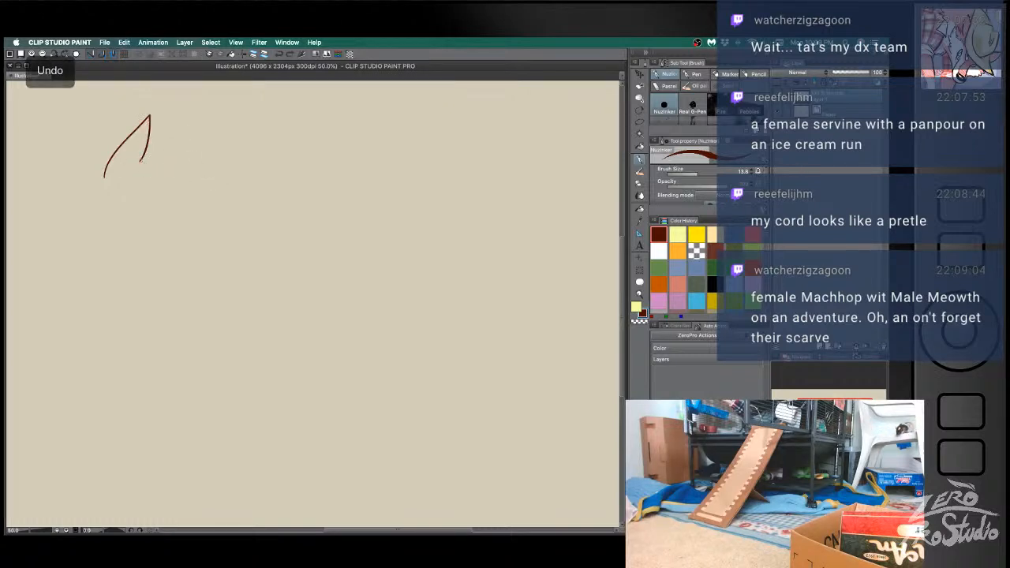
pyautogui.moveTo(141, 160); pyautogui.dragTo(203, 198)
pyautogui.hotkey('ctrl', 'z')
pyautogui.moveTo(142, 160)
pyautogui.mouseDown()
pyautogui.moveTo(219, 209)
pyautogui.moveTo(194, 167)
pyautogui.moveTo(237, 183)
pyautogui.moveTo(143, 215)
pyautogui.mouseUp()
pyautogui.hotkey('ctrl', 'z')
pyautogui.hotkey('ctrl', 'z')
pyautogui.moveTo(237, 184); pyautogui.dragTo(151, 213)
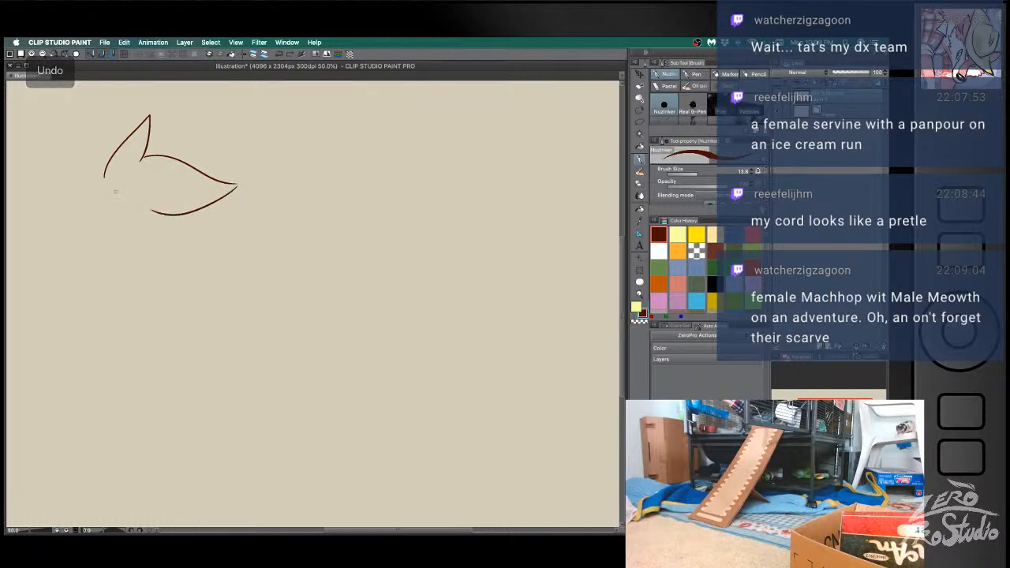
# - Sketch the head's brow, pointed snout and jaw as smooth curves starting at the crest's base
pyautogui.hotkey('ctrl', 'z')
pyautogui.hotkey('ctrl', 'z')
pyautogui.moveTo(142, 160); pyautogui.dragTo(226, 190)
# - Sketch the back of the head, the long slender back line and the rounded chest line below the jaw
pyautogui.hotkey('ctrl', 'z')
pyautogui.moveTo(142, 159)
pyautogui.mouseDown()
pyautogui.moveTo(228, 187)
pyautogui.moveTo(143, 216)
pyautogui.mouseUp()
pyautogui.hotkey('ctrl', 'z')
pyautogui.moveTo(106, 186)
pyautogui.mouseDown()
pyautogui.moveTo(124, 225)
pyautogui.moveTo(115, 283)
pyautogui.mouseUp()
pyautogui.hotkey('ctrl', 'z')
pyautogui.moveTo(161, 219); pyautogui.dragTo(168, 305)
pyautogui.hotkey('ctrl', 'z')
pyautogui.moveTo(129, 220); pyautogui.dragTo(130, 302)
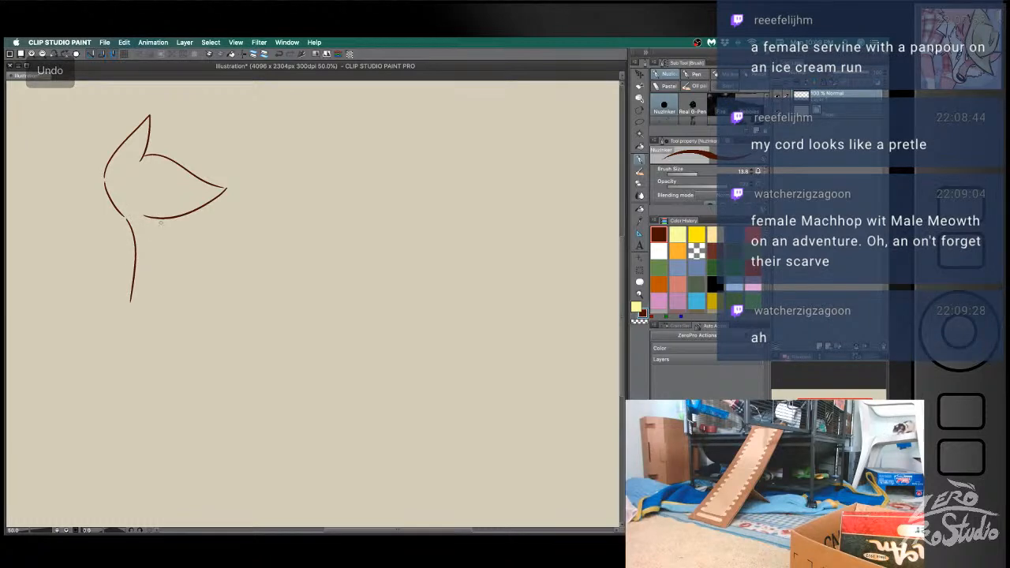
pyautogui.hotkey('ctrl', 'z')
pyautogui.moveTo(161, 233)
pyautogui.mouseDown()
pyautogui.moveTo(167, 284)
pyautogui.moveTo(185, 276)
pyautogui.moveTo(164, 331)
pyautogui.mouseUp()
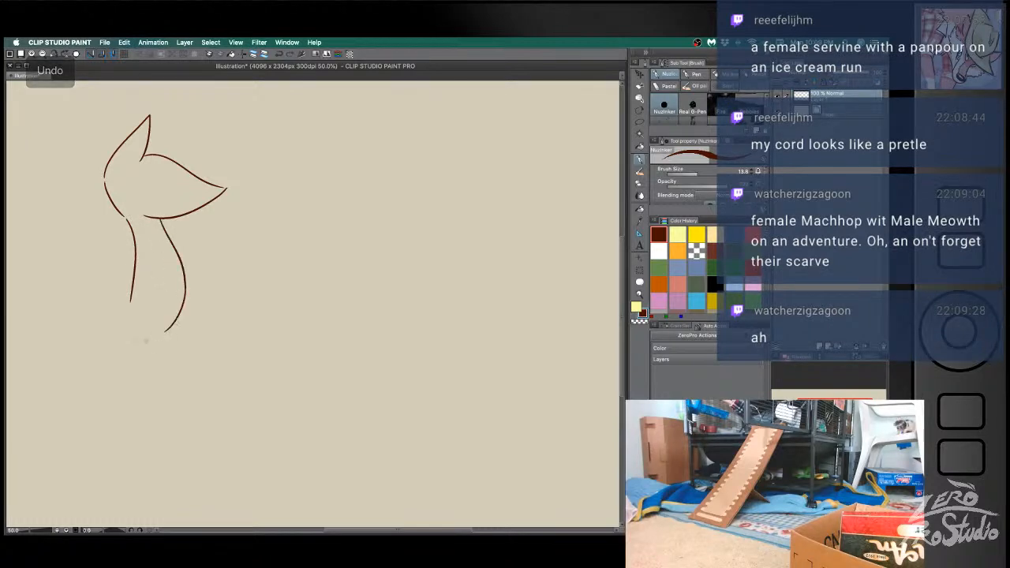
# - Sketch an upward-curling tail at the base of the body and two short legs with clawed feet
pyautogui.moveTo(130, 302)
pyautogui.mouseDown()
pyautogui.moveTo(49, 293)
pyautogui.moveTo(67, 260)
pyautogui.moveTo(76, 339)
pyautogui.moveTo(67, 258)
pyautogui.moveTo(71, 360)
pyautogui.moveTo(146, 333)
pyautogui.moveTo(148, 349)
pyautogui.moveTo(155, 334)
pyautogui.moveTo(149, 370)
pyautogui.mouseUp()
pyautogui.hotkey('ctrl', 'z')
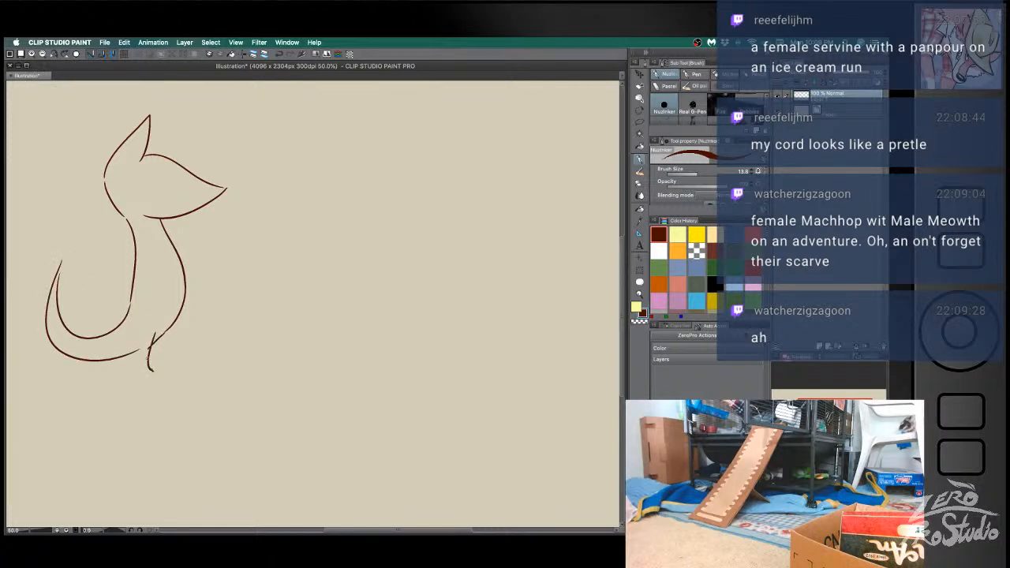
pyautogui.hotkey('ctrl', 'z')
pyautogui.moveTo(152, 332); pyautogui.dragTo(149, 370)
pyautogui.hotkey('ctrl', 'z')
pyautogui.press('super+z')
pyautogui.moveTo(168, 329)
pyautogui.mouseDown()
pyautogui.moveTo(152, 373)
pyautogui.moveTo(133, 380)
pyautogui.moveTo(163, 386)
pyautogui.mouseUp()
pyautogui.moveTo(171, 319); pyautogui.dragTo(174, 364)
pyautogui.moveTo(173, 363)
pyautogui.mouseDown()
pyautogui.moveTo(186, 373)
pyautogui.moveTo(158, 368)
pyautogui.mouseUp()
pyautogui.moveTo(159, 367)
pyautogui.mouseDown()
pyautogui.moveTo(164, 333)
pyautogui.moveTo(163, 348)
pyautogui.mouseUp()
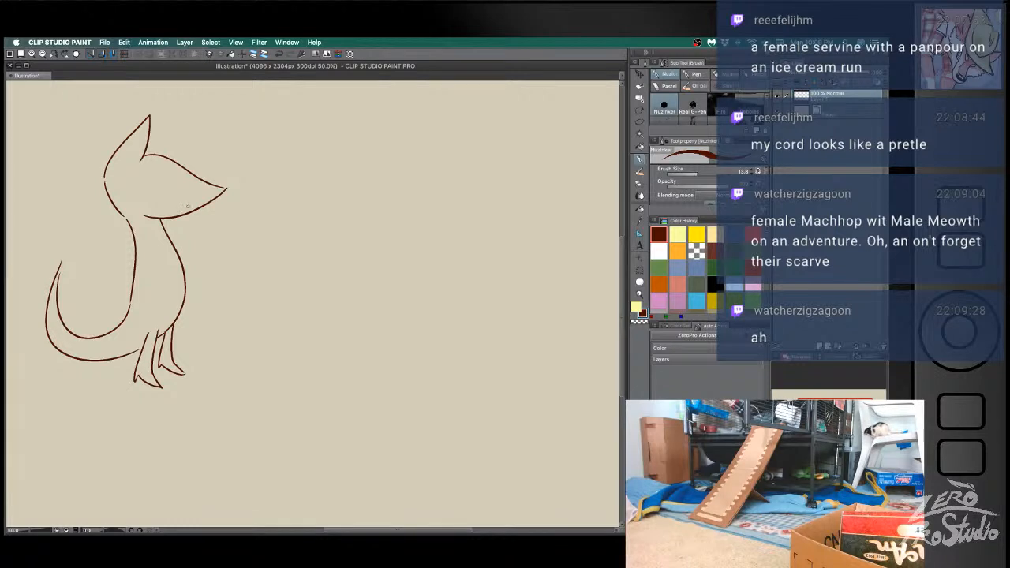
pyautogui.press('super+z')
pyautogui.moveTo(186, 208); pyautogui.dragTo(168, 196)
pyautogui.press('super+z')
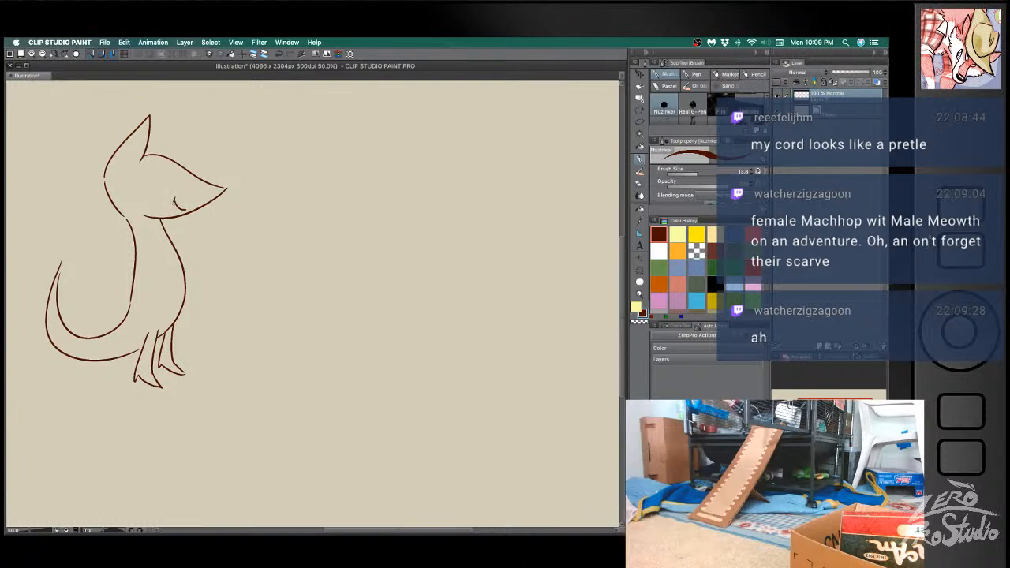
pyautogui.press('super+z')
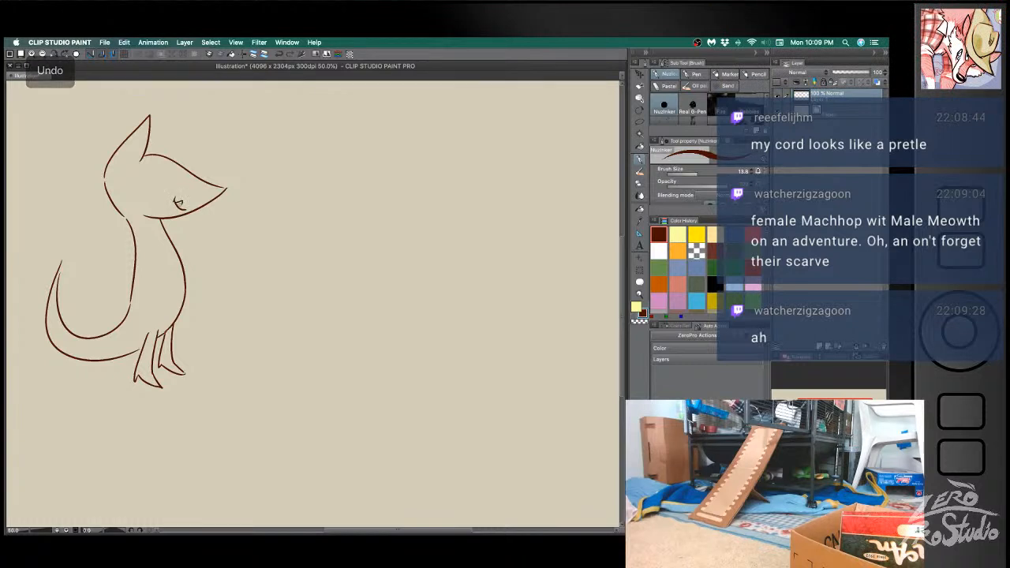
pyautogui.moveTo(174, 200); pyautogui.dragTo(188, 197)
pyautogui.press('super+z')
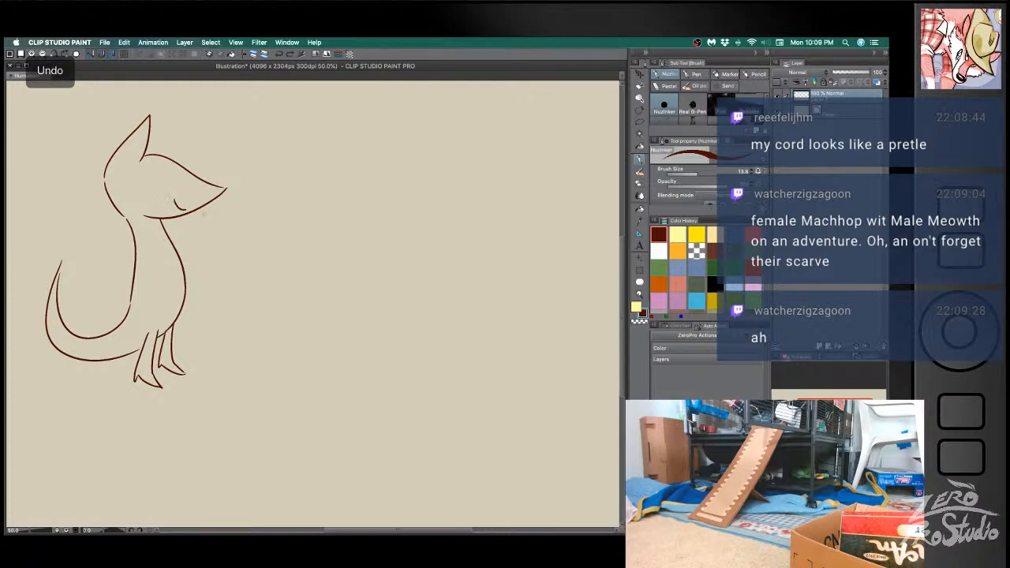
# - Remove the small smile, erase a gap in the jaw line and sketch an open mouth with a hanging forked tongue
pyautogui.press('e')
pyautogui.press('super+z')
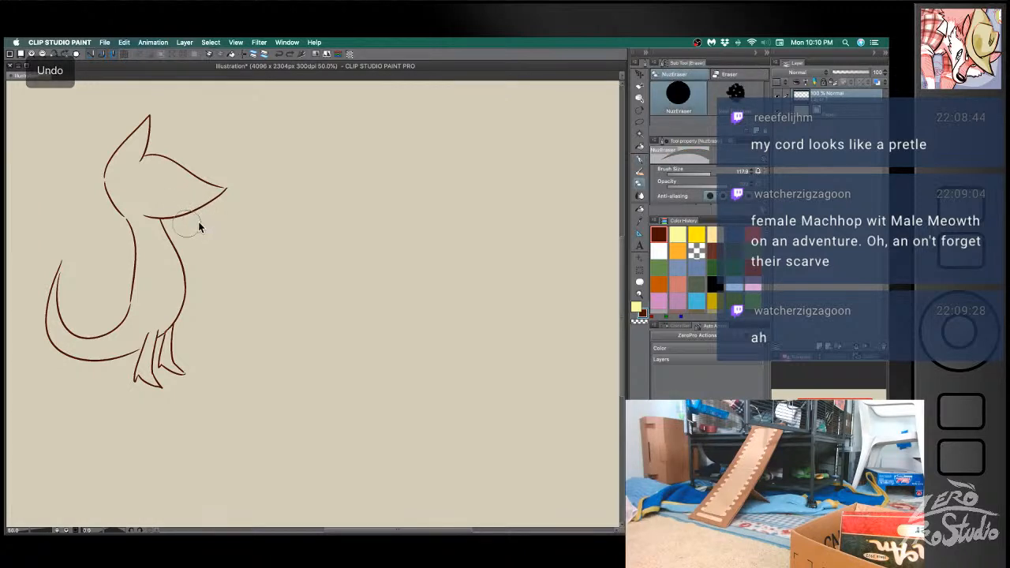
pyautogui.press('b')
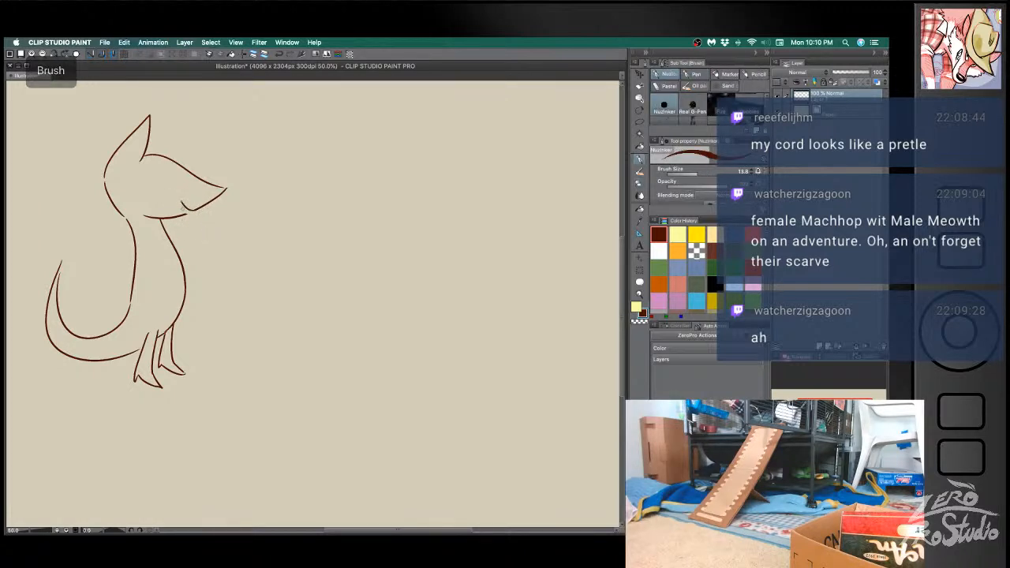
pyautogui.moveTo(182, 204); pyautogui.dragTo(194, 215)
pyautogui.press('super+z')
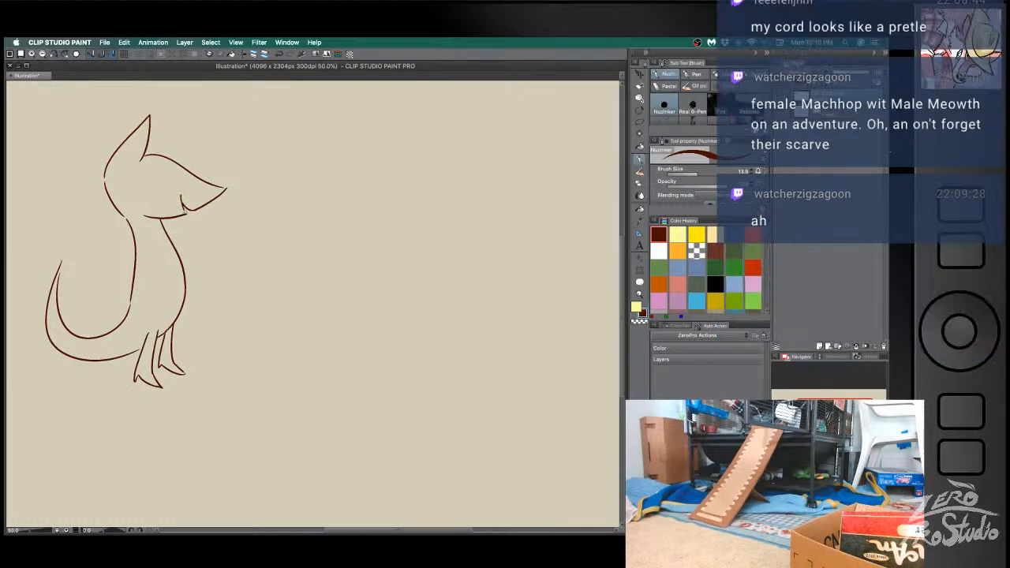
pyautogui.moveTo(182, 203); pyautogui.dragTo(200, 234)
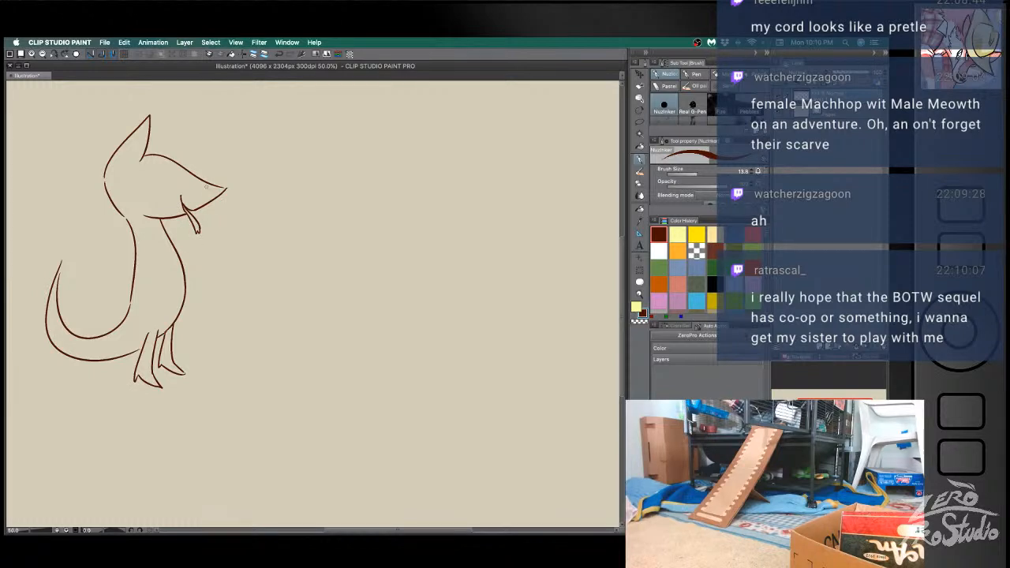
# - Sketch a large round eye with a darkened oval pupil facing the snout and an upper eyelid line
pyautogui.moveTo(147, 200)
pyautogui.mouseDown()
pyautogui.moveTo(173, 183)
pyautogui.moveTo(144, 200)
pyautogui.moveTo(136, 190)
pyautogui.moveTo(161, 202)
pyautogui.mouseUp()
pyautogui.press('super+z')
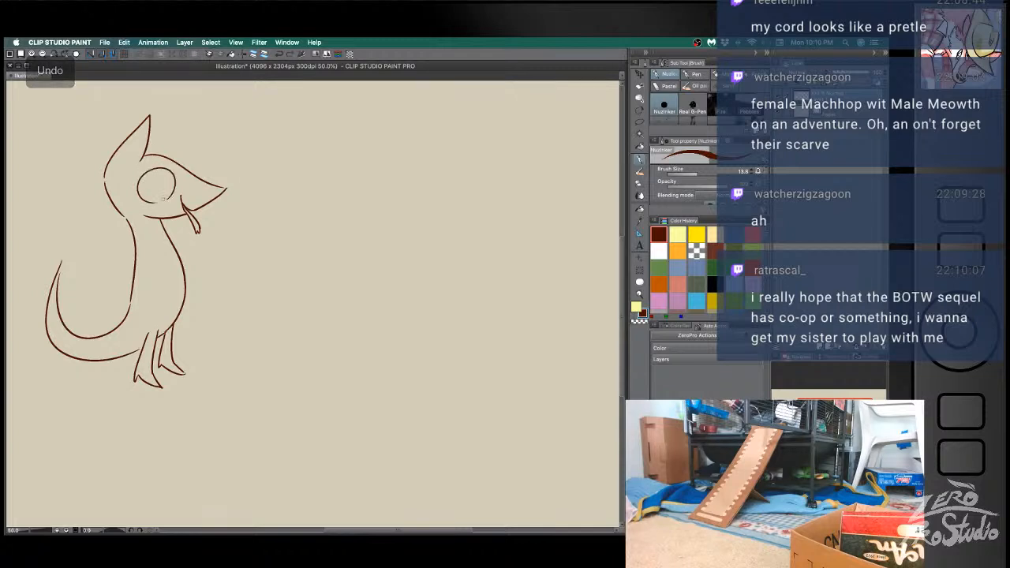
pyautogui.press('super+z')
pyautogui.moveTo(171, 180); pyautogui.dragTo(162, 202)
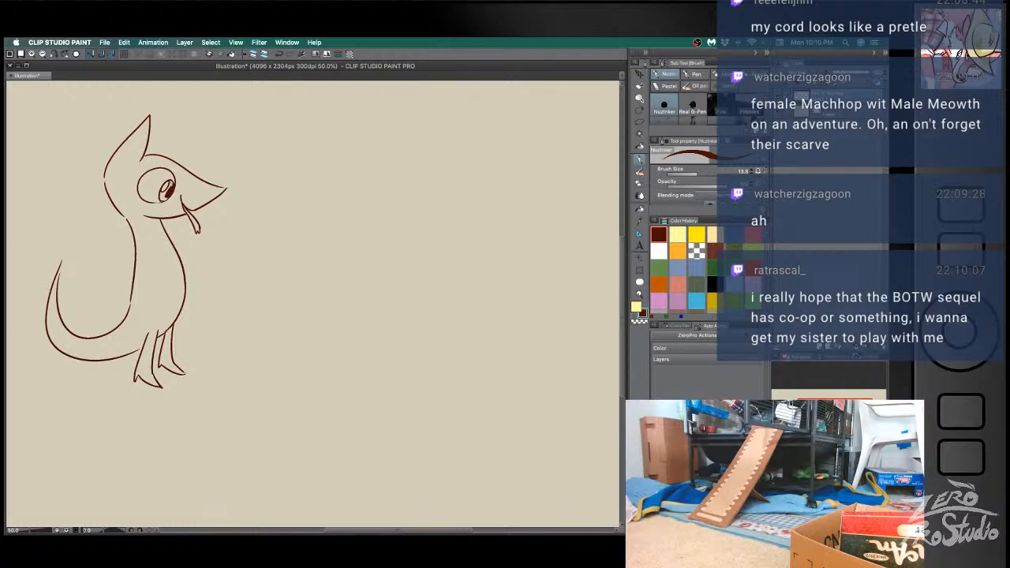
pyautogui.moveTo(169, 192); pyautogui.dragTo(171, 191)
pyautogui.hotkey('ctrl', 'z')
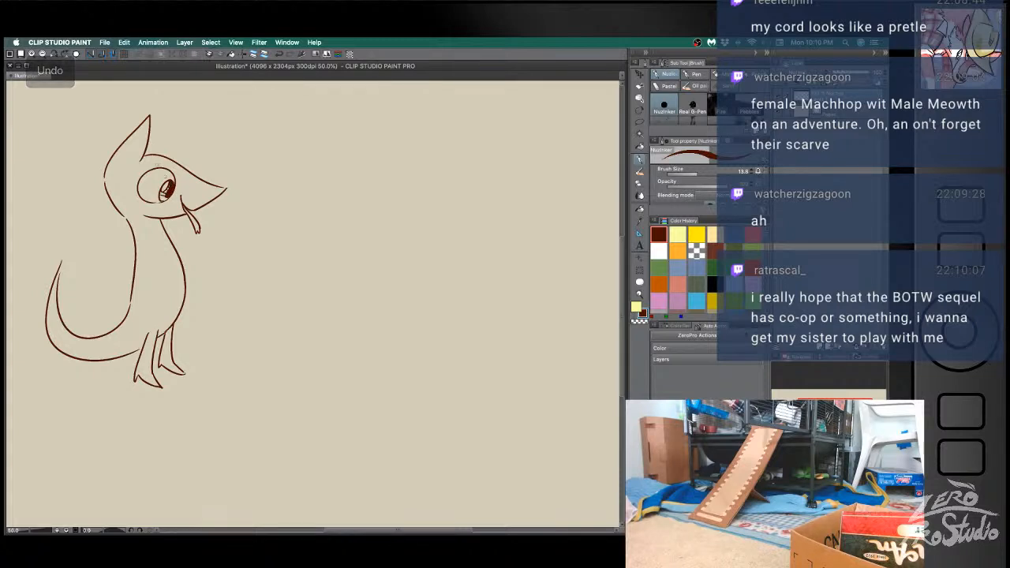
pyautogui.moveTo(139, 186); pyautogui.dragTo(175, 172)
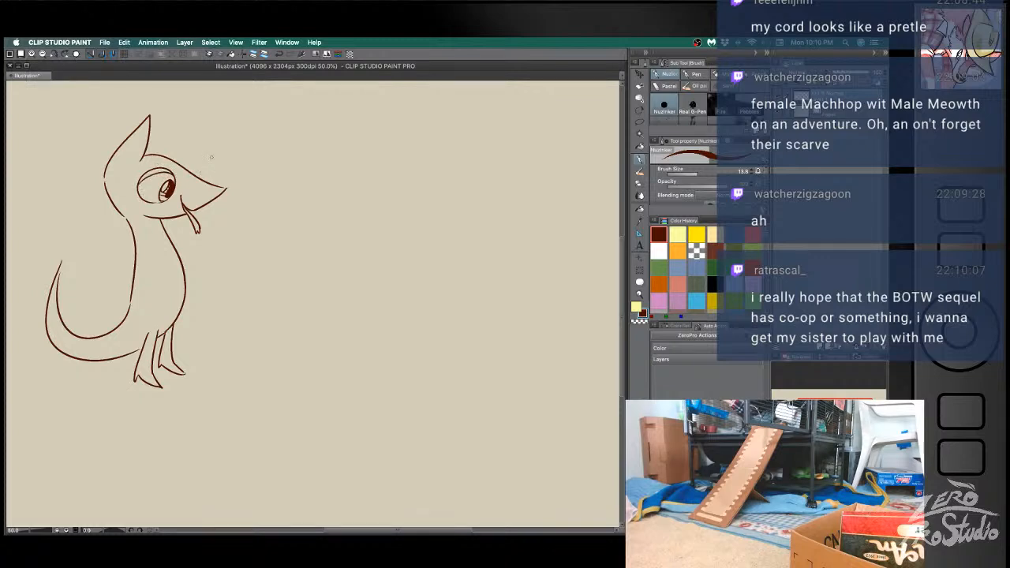
# - Sketch an inner contour from the crest's tip to its base and along the brow above the eye
pyautogui.moveTo(142, 160); pyautogui.dragTo(186, 177)
pyautogui.press('super+z')
pyautogui.moveTo(150, 117)
pyautogui.mouseDown()
pyautogui.moveTo(130, 164)
pyautogui.moveTo(190, 172)
pyautogui.mouseUp()
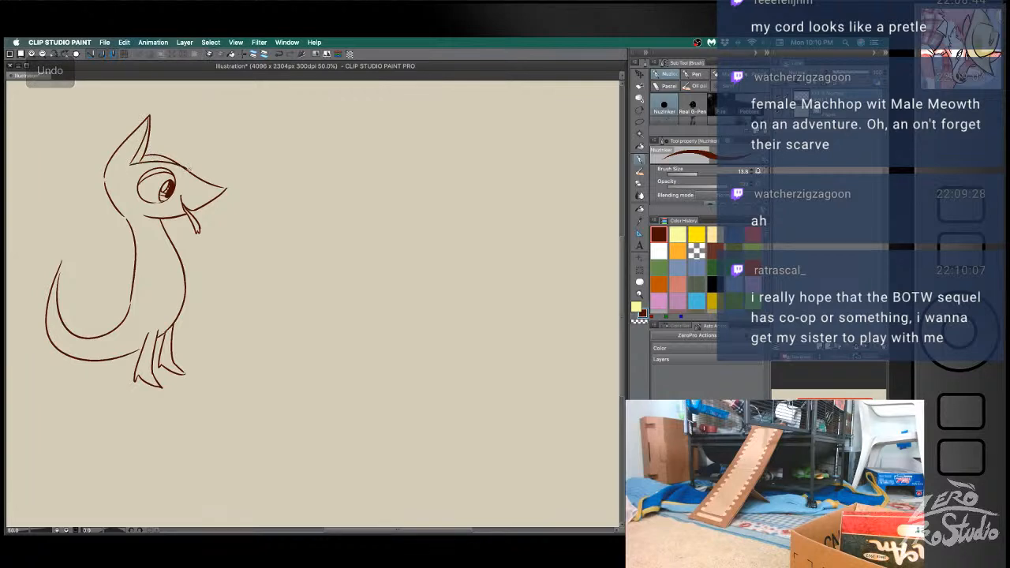
pyautogui.press('super+z')
pyautogui.press('e')
pyautogui.press('b')
pyautogui.moveTo(130, 162); pyautogui.dragTo(189, 174)
pyautogui.press('super+z')
pyautogui.moveTo(133, 162); pyautogui.dragTo(193, 175)
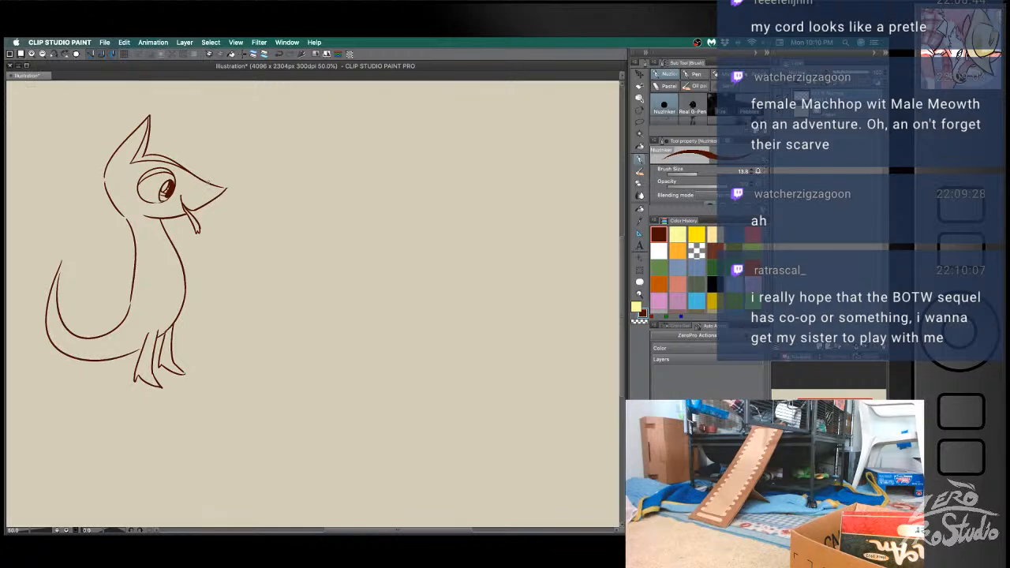
# - Sketch the face marking from the snout past the eye and the pointed cheek line running down to the throat
pyautogui.press('super+z')
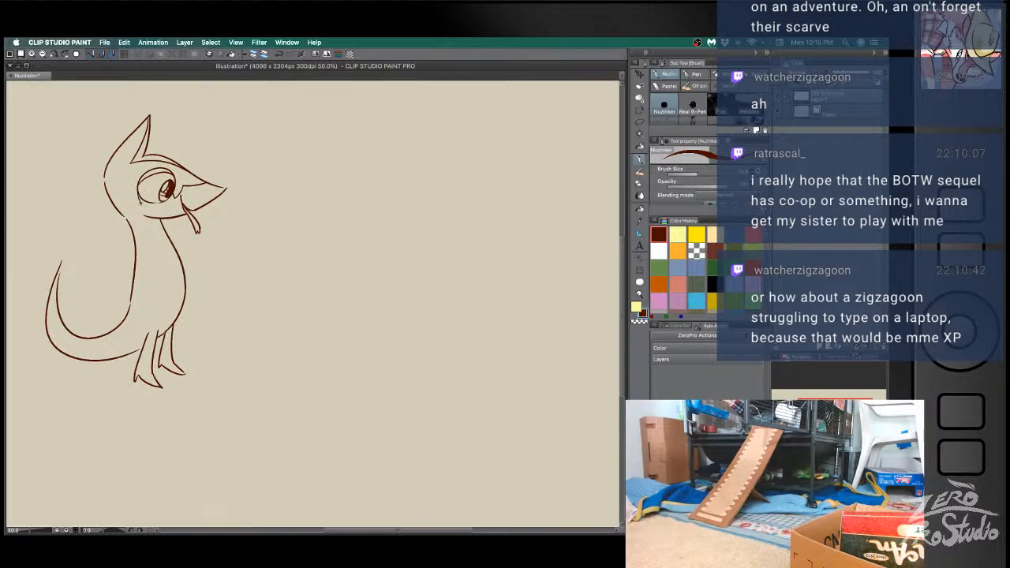
pyautogui.press('super+z')
pyautogui.press('super+z')
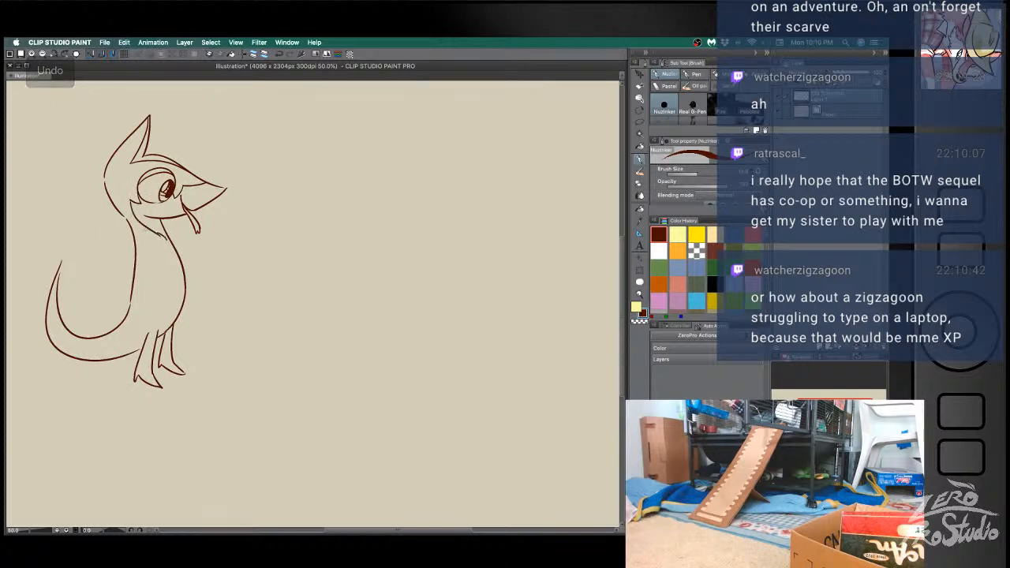
# - Erase the neck lines at the shoulders and sketch a pointed leaf collar sweeping behind the back and around the throat
pyautogui.press('e')
pyautogui.moveTo(125, 235)
pyautogui.mouseDown()
pyautogui.moveTo(135, 239)
pyautogui.moveTo(93, 233)
pyautogui.moveTo(133, 229)
pyautogui.moveTo(92, 220)
pyautogui.moveTo(104, 235)
pyautogui.moveTo(160, 245)
pyautogui.mouseUp()
pyautogui.press('b')
pyautogui.press('super+z')
pyautogui.press('super+z')
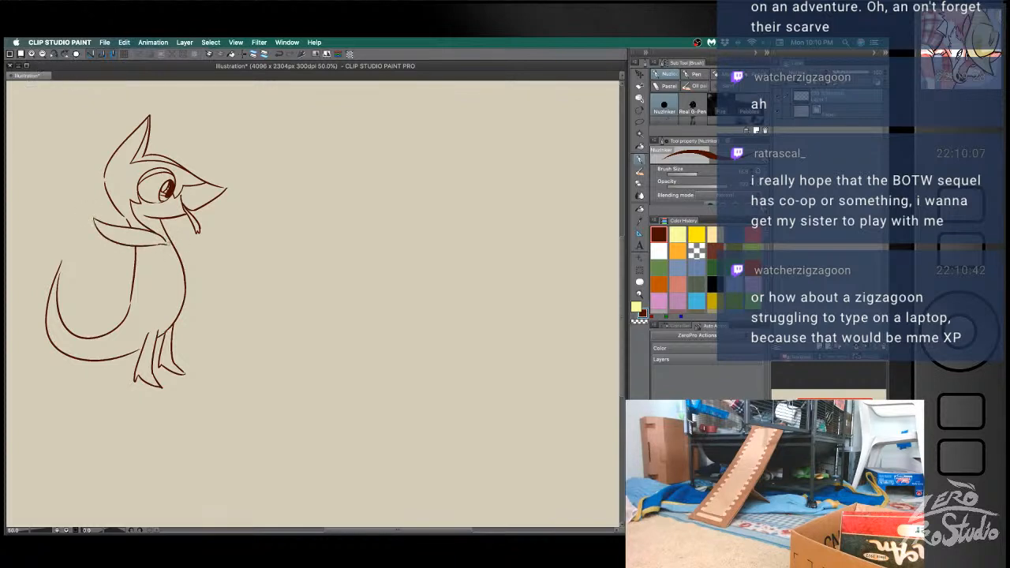
pyautogui.press('e')
pyautogui.press('b')
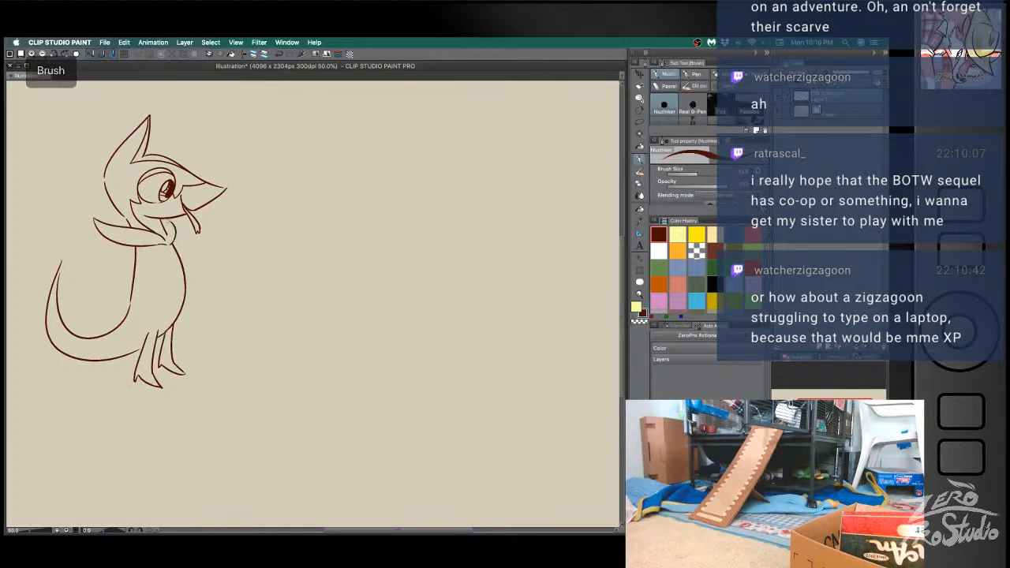
# - Redraw the collar's front edge and add narrow inner lines between the throat and the collar
pyautogui.press('super+z')
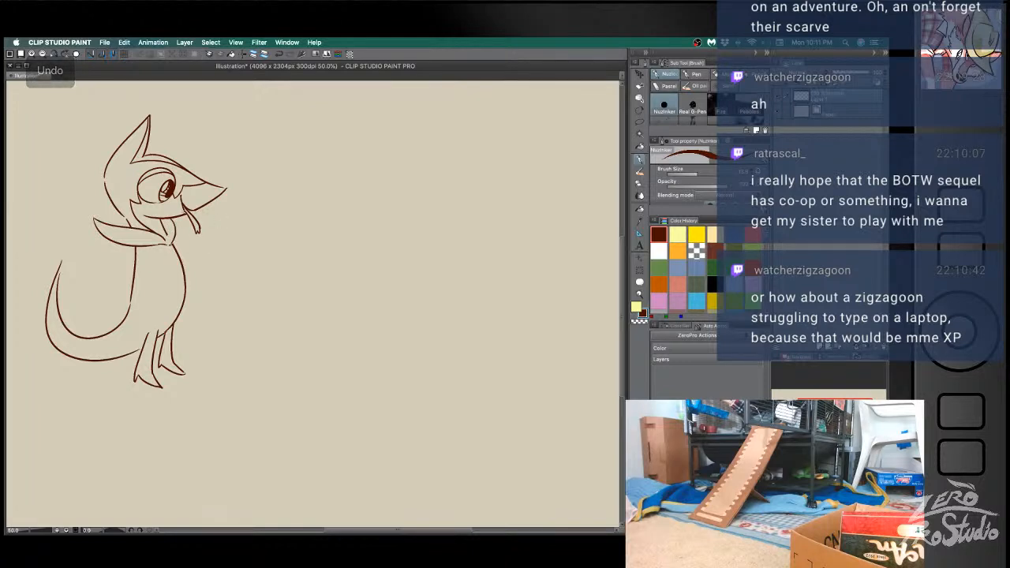
pyautogui.press('super+z')
pyautogui.press('super+z')
pyautogui.press('super+z')
pyautogui.moveTo(166, 219); pyautogui.dragTo(168, 242)
pyautogui.press('super+z')
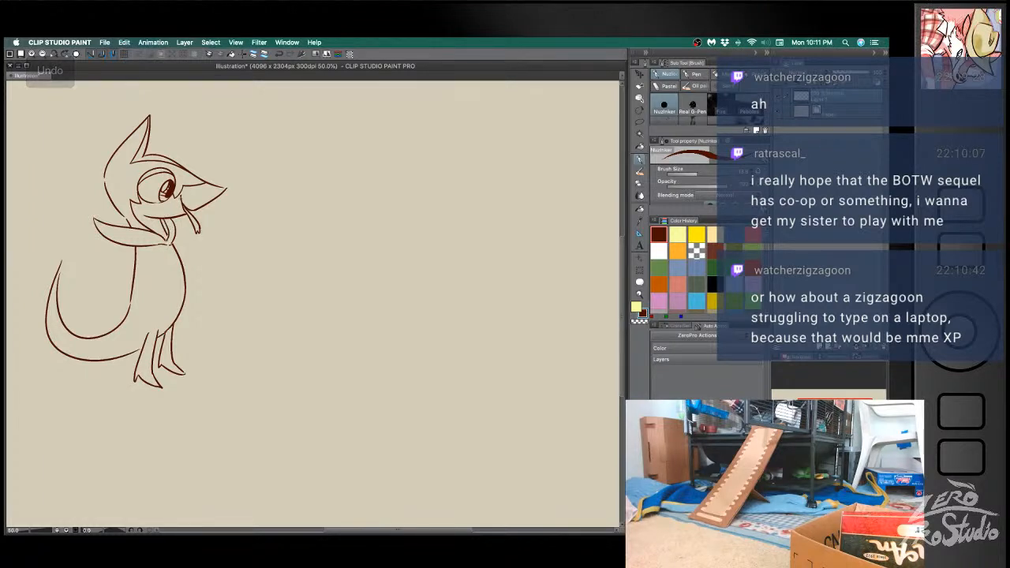
# - Sketch a swirled ice cream scoop in front of the chest with the tongue's tip touching it
pyautogui.press('e')
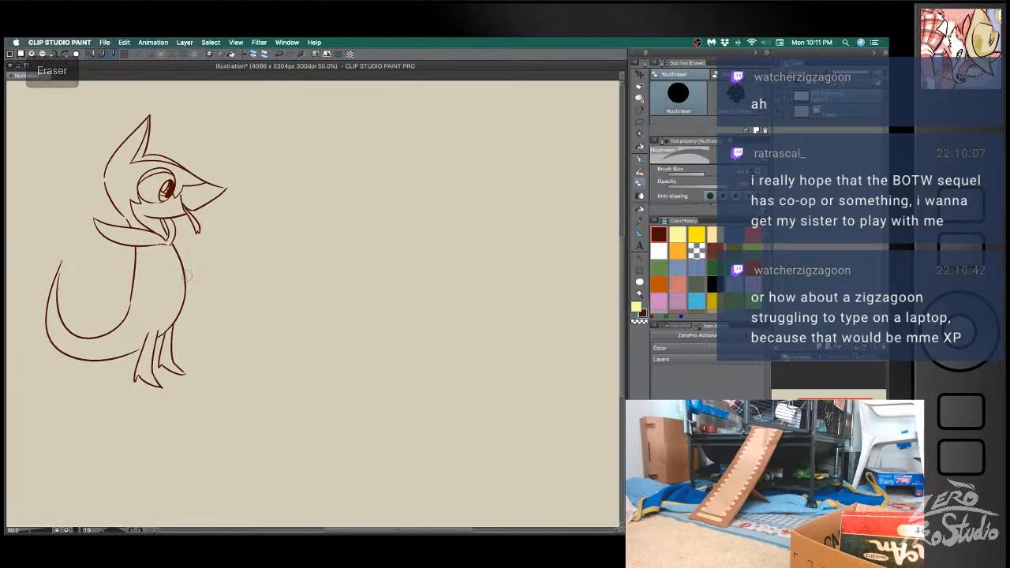
pyautogui.press('b')
pyautogui.moveTo(153, 255)
pyautogui.mouseDown()
pyautogui.moveTo(198, 264)
pyautogui.moveTo(206, 225)
pyautogui.moveTo(198, 245)
pyautogui.moveTo(216, 231)
pyautogui.moveTo(211, 249)
pyautogui.moveTo(191, 235)
pyautogui.moveTo(197, 251)
pyautogui.moveTo(213, 247)
pyautogui.mouseUp()
pyautogui.press('super+z')
pyautogui.press('super+z')
pyautogui.press('super+z')
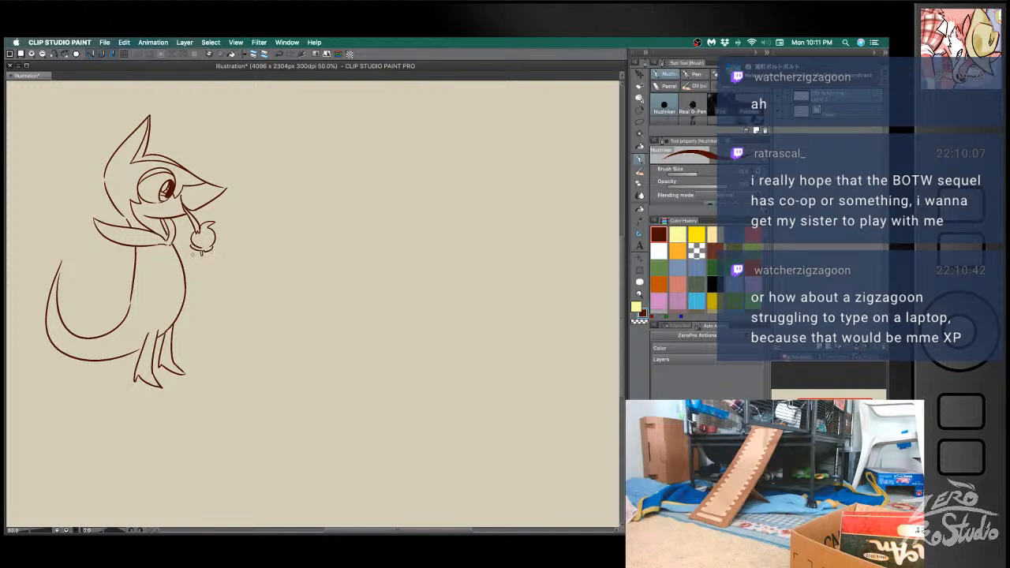
# - Sketch an arm reaching across the chest toward the ice cream and erase the chest line crossing it
pyautogui.moveTo(162, 248)
pyautogui.mouseDown()
pyautogui.moveTo(202, 258)
pyautogui.moveTo(194, 268)
pyautogui.moveTo(207, 258)
pyautogui.moveTo(181, 273)
pyautogui.mouseUp()
pyautogui.press('super+z')
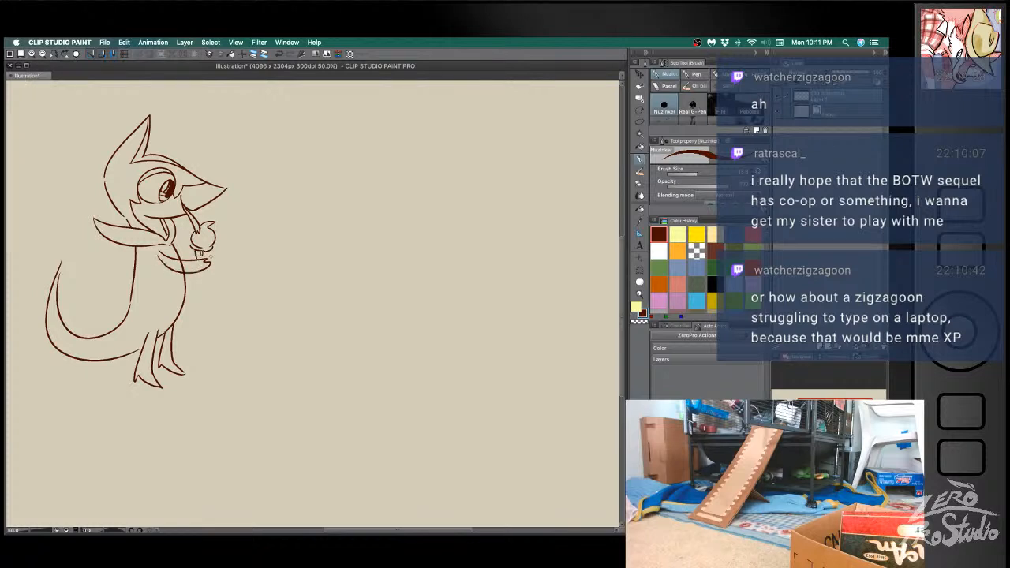
pyautogui.press('e')
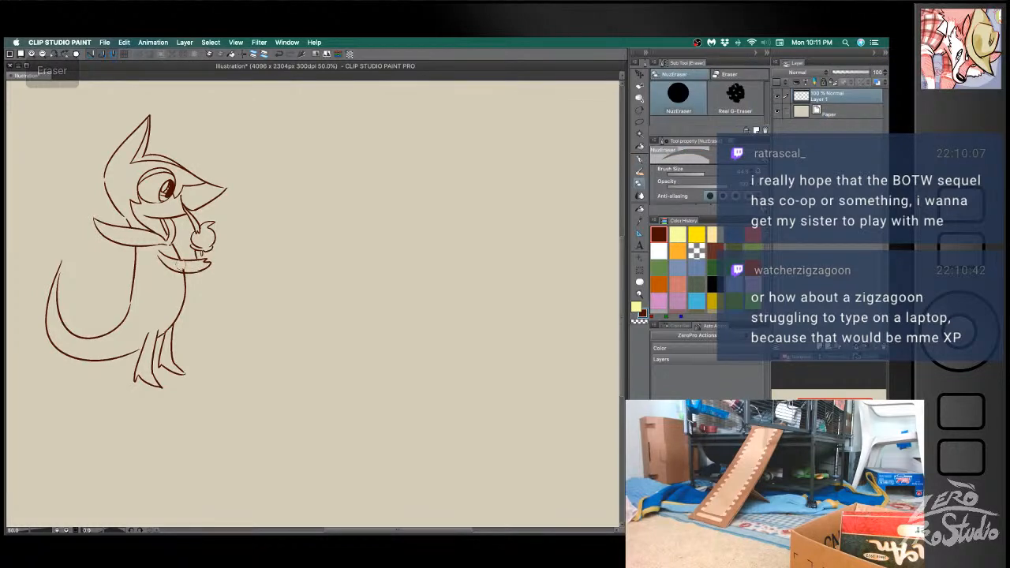
pyautogui.press('b')
# - Sketch a waffle-patterned cone below the ice cream scoop, held in the hand
pyautogui.moveTo(210, 250)
pyautogui.mouseDown()
pyautogui.moveTo(206, 278)
pyautogui.moveTo(203, 259)
pyautogui.mouseUp()
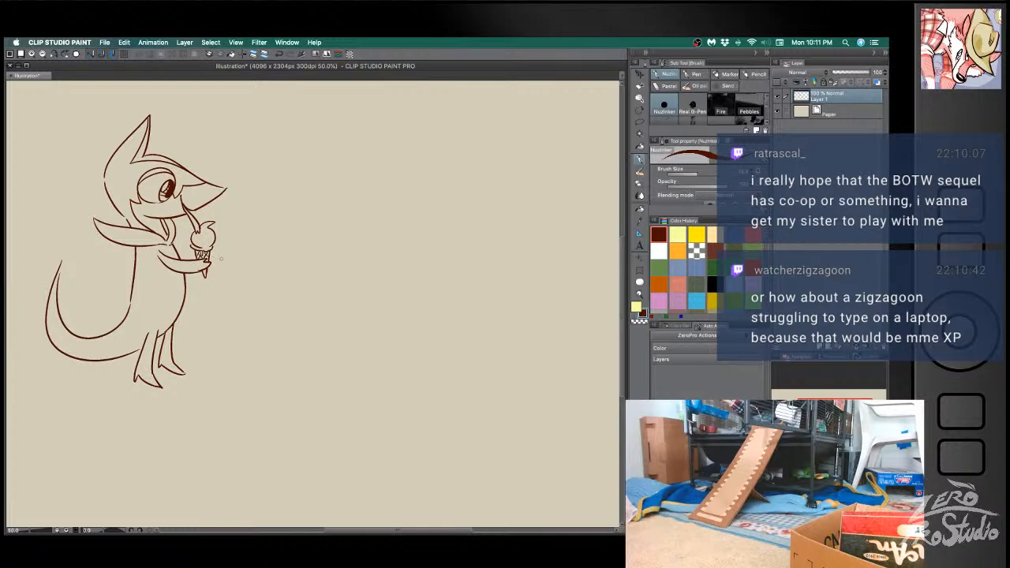
pyautogui.moveTo(173, 245); pyautogui.dragTo(196, 256)
pyautogui.press('super+z')
pyautogui.press('super+z')
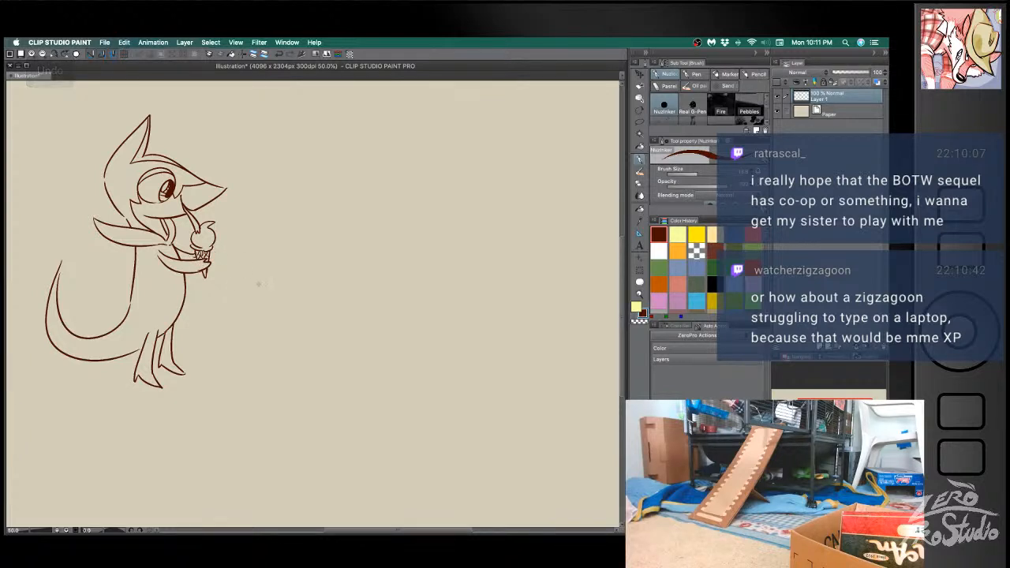
# - Sketch a small leaf cluster on the lower back and a large three-pointed leaf at the tail's tip
pyautogui.moveTo(131, 297)
pyautogui.mouseDown()
pyautogui.moveTo(111, 288)
pyautogui.moveTo(103, 310)
pyautogui.moveTo(125, 320)
pyautogui.mouseUp()
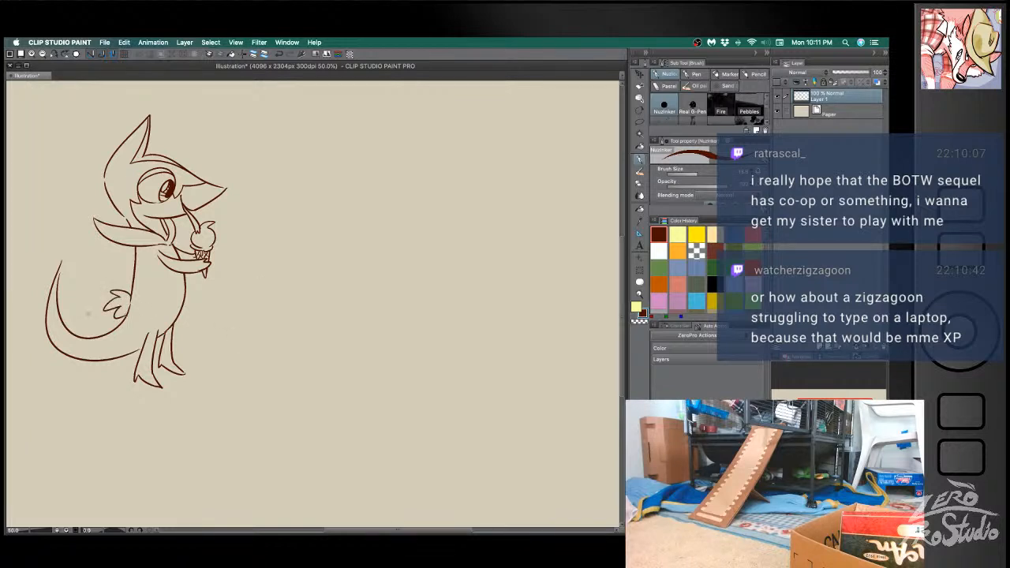
pyautogui.moveTo(55, 274)
pyautogui.mouseDown()
pyautogui.moveTo(44, 231)
pyautogui.moveTo(49, 241)
pyautogui.moveTo(68, 199)
pyautogui.moveTo(82, 230)
pyautogui.moveTo(58, 276)
pyautogui.mouseUp()
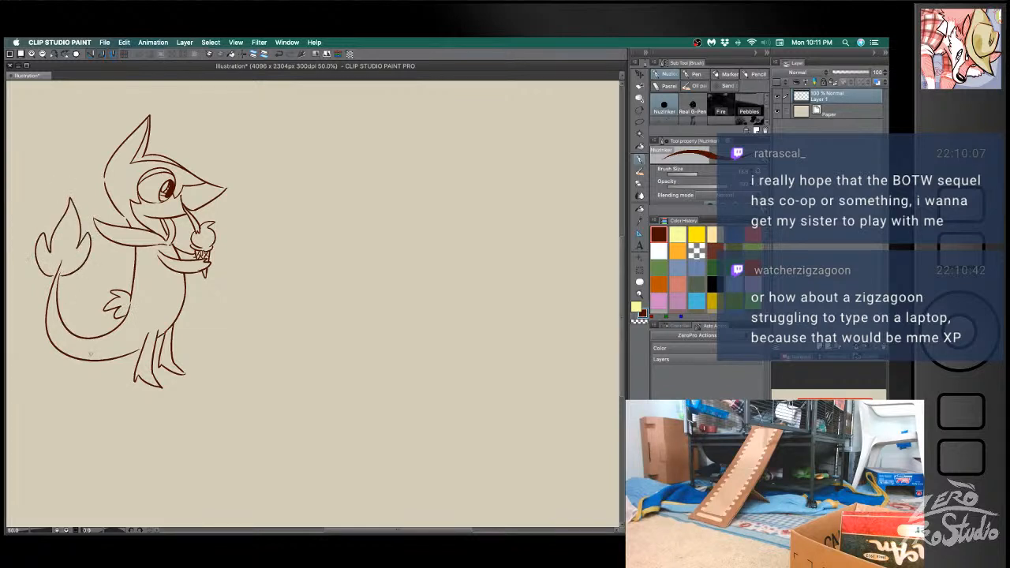
# - Sketch the underside marking along the tail and belly, and add a small leaf cluster on the upper back
pyautogui.moveTo(68, 353)
pyautogui.mouseDown()
pyautogui.moveTo(145, 336)
pyautogui.moveTo(167, 301)
pyautogui.moveTo(170, 265)
pyautogui.moveTo(165, 312)
pyautogui.mouseUp()
pyautogui.press('super+z')
pyautogui.press('super+z')
pyautogui.moveTo(171, 269); pyautogui.dragTo(160, 326)
pyautogui.moveTo(165, 249); pyautogui.dragTo(172, 258)
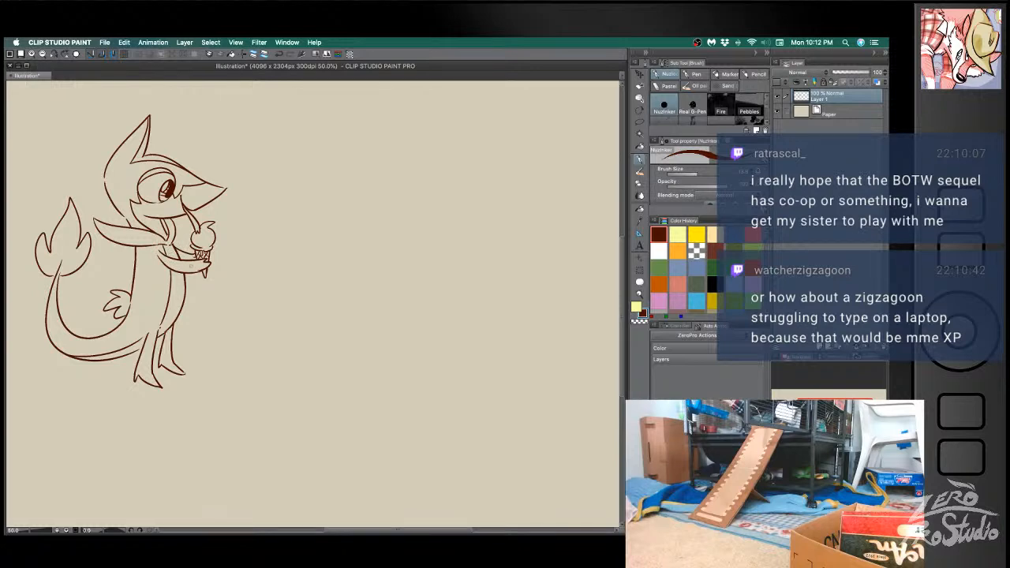
pyautogui.moveTo(134, 252)
pyautogui.mouseDown()
pyautogui.moveTo(123, 261)
pyautogui.moveTo(134, 271)
pyautogui.mouseUp()
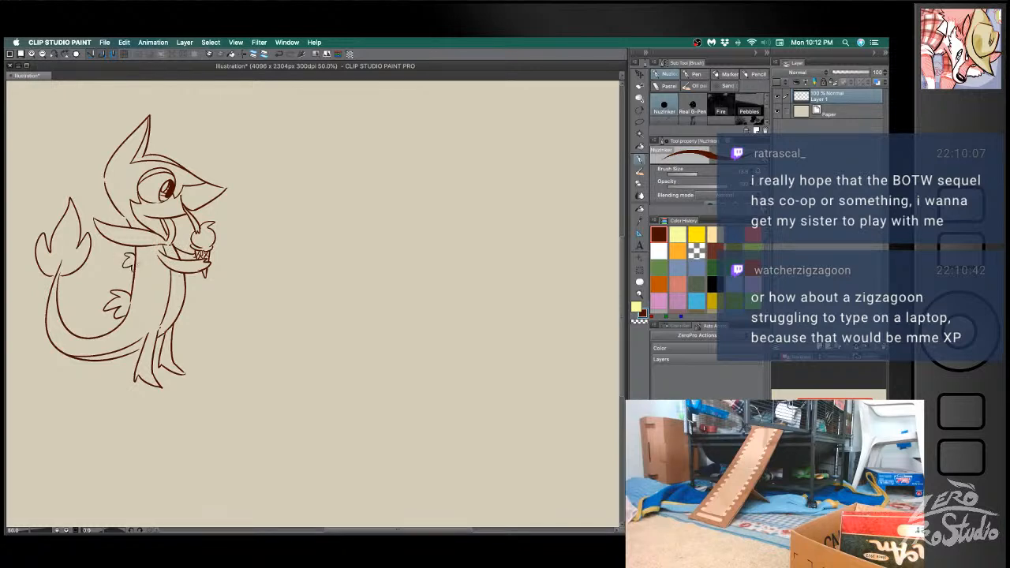
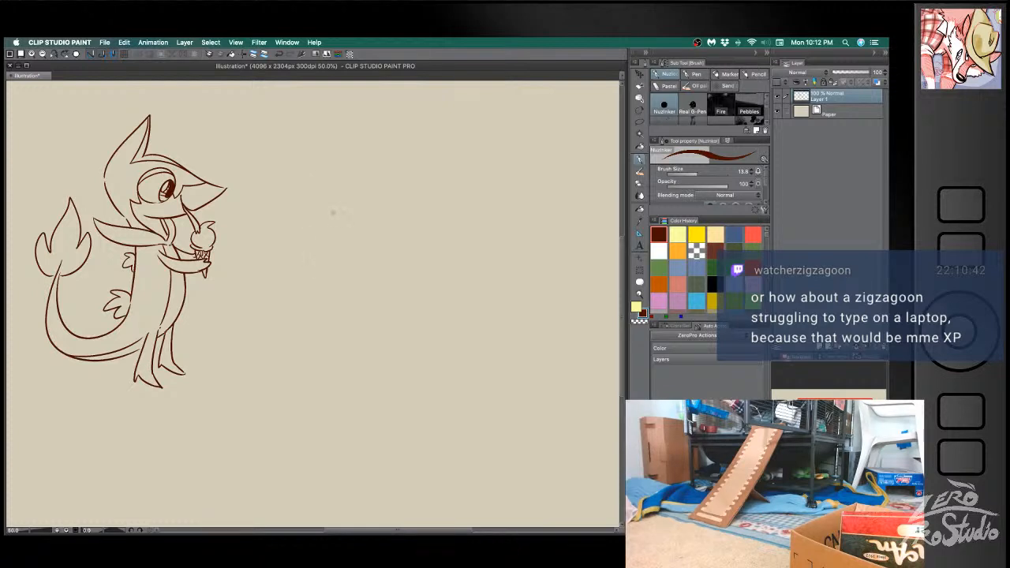
pyautogui.moveTo(311, 164)
pyautogui.mouseDown()
pyautogui.moveTo(272, 203)
pyautogui.moveTo(285, 249)
pyautogui.mouseUp()
pyautogui.press('super+z')
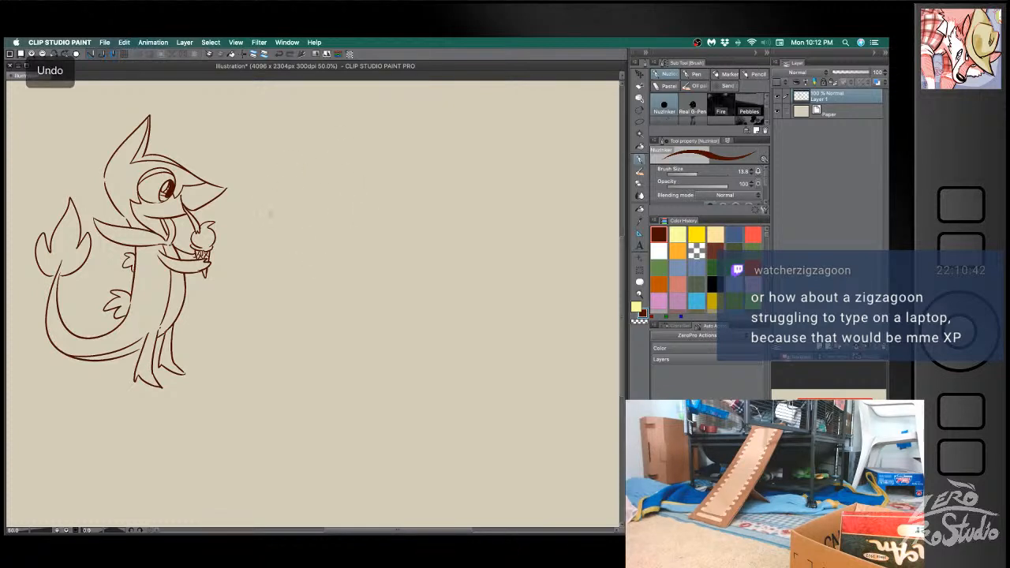
pyautogui.moveTo(301, 172)
pyautogui.mouseDown()
pyautogui.moveTo(289, 230)
pyautogui.moveTo(335, 235)
pyautogui.mouseUp()
pyautogui.moveTo(280, 176)
pyautogui.mouseDown()
pyautogui.moveTo(314, 140)
pyautogui.moveTo(317, 166)
pyautogui.moveTo(340, 169)
pyautogui.moveTo(362, 142)
pyautogui.moveTo(361, 201)
pyautogui.moveTo(336, 215)
pyautogui.moveTo(345, 230)
pyautogui.moveTo(361, 210)
pyautogui.moveTo(340, 233)
pyautogui.mouseUp()
pyautogui.press('super+z')
# - Sketch a cat's wide rounded head beside the Servine, with one tall ear, one small ear, big round eyes and a small mouth
pyautogui.press('super+z')
pyautogui.moveTo(355, 159); pyautogui.dragTo(359, 185)
pyautogui.moveTo(306, 130); pyautogui.dragTo(297, 170)
pyautogui.moveTo(272, 205)
pyautogui.mouseDown()
pyautogui.moveTo(296, 189)
pyautogui.moveTo(278, 210)
pyautogui.moveTo(310, 191)
pyautogui.moveTo(274, 205)
pyautogui.moveTo(354, 191)
pyautogui.moveTo(321, 213)
pyautogui.moveTo(304, 199)
pyautogui.mouseUp()
# - Erase small round highlights into the cat's dark pupils
pyautogui.press('super+z')
pyautogui.moveTo(289, 187); pyautogui.dragTo(303, 194)
pyautogui.moveTo(331, 199)
pyautogui.mouseDown()
pyautogui.moveTo(285, 190)
pyautogui.moveTo(332, 192)
pyautogui.moveTo(315, 212)
pyautogui.mouseUp()
pyautogui.press('e')
pyautogui.click(284, 189)
pyautogui.click(325, 192)
pyautogui.press('b')
pyautogui.press('super+z')
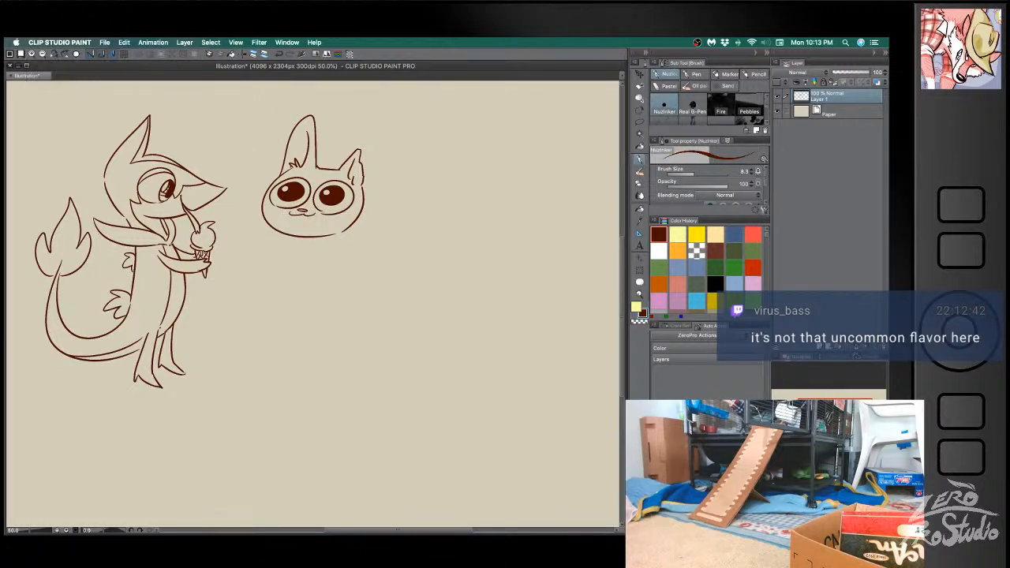
# - Clean up the cat's cheek outline and draw whiskers on both sides of its face
pyautogui.press('e')
pyautogui.moveTo(324, 215); pyautogui.dragTo(372, 209)
pyautogui.press('b')
pyautogui.press('super+z')
pyautogui.press('super+z')
pyautogui.moveTo(360, 214); pyautogui.dragTo(370, 219)
pyautogui.moveTo(270, 207); pyautogui.dragTo(243, 198)
pyautogui.moveTo(270, 209); pyautogui.dragTo(242, 215)
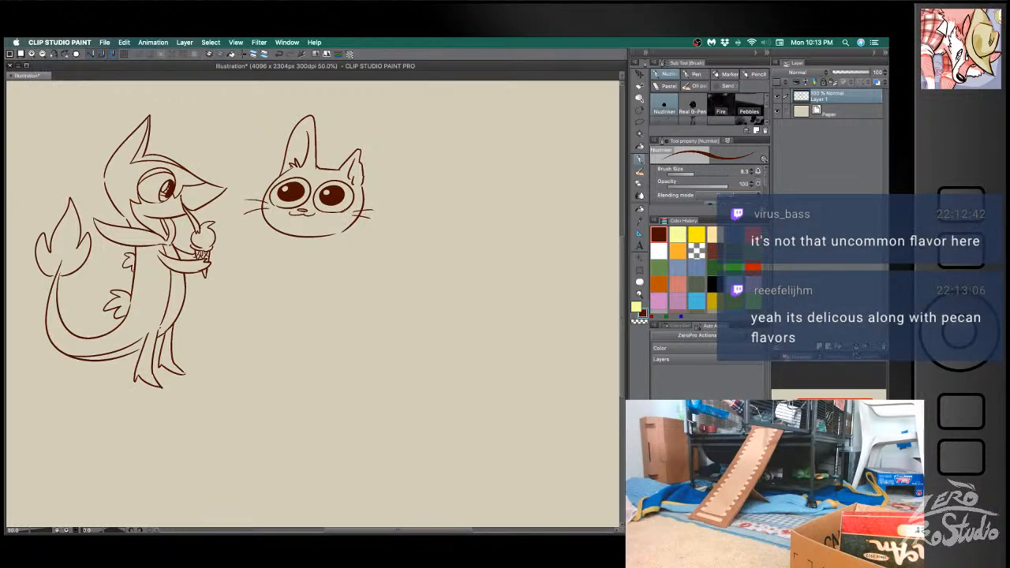
# - Sketch the cat's chest line, two straight front legs and the belly line below the head
pyautogui.moveTo(351, 225); pyautogui.dragTo(406, 241)
pyautogui.moveTo(313, 235); pyautogui.dragTo(314, 295)
pyautogui.press('super+z')
pyautogui.moveTo(309, 238); pyautogui.dragTo(311, 298)
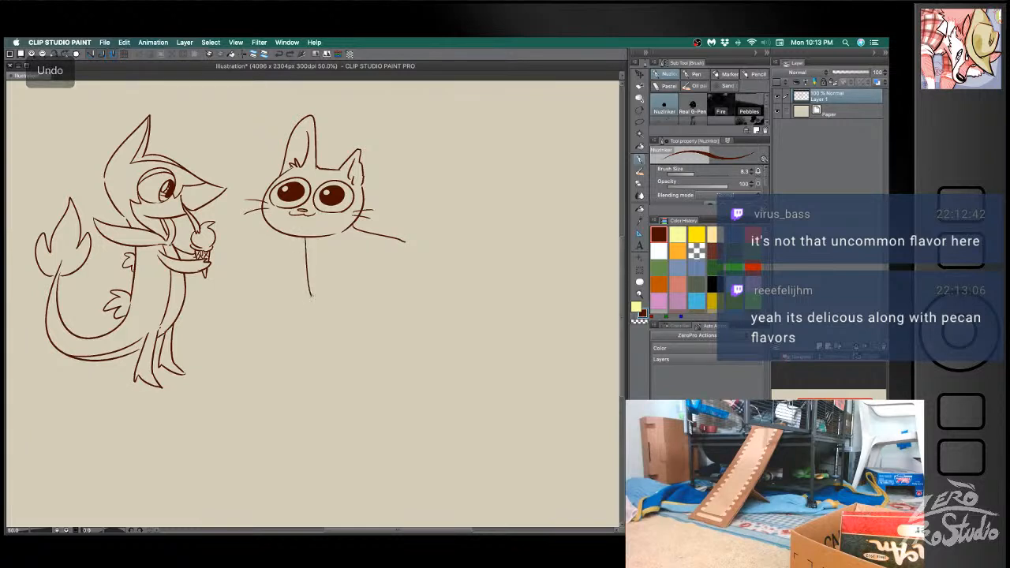
pyautogui.press('super+z')
pyautogui.moveTo(306, 238)
pyautogui.mouseDown()
pyautogui.moveTo(309, 316)
pyautogui.moveTo(336, 282)
pyautogui.moveTo(339, 314)
pyautogui.moveTo(348, 286)
pyautogui.moveTo(382, 299)
pyautogui.mouseUp()
pyautogui.moveTo(405, 241); pyautogui.dragTo(415, 294)
pyautogui.press('super+z')
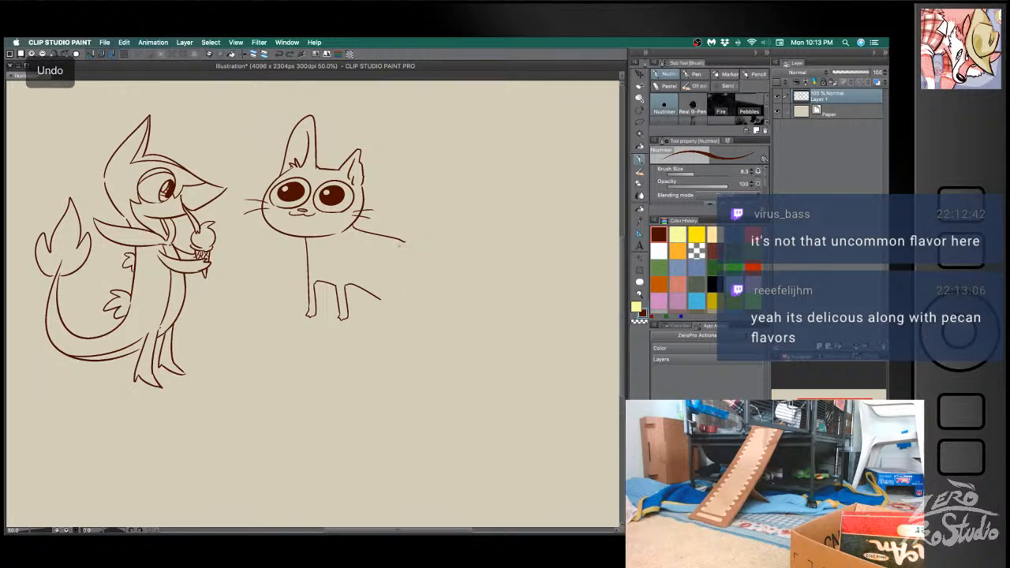
# - Erase the stray back line and sketch the cat's sloping back, sitting hind legs and an upright curled tail
pyautogui.press('e')
pyautogui.moveTo(351, 223)
pyautogui.mouseDown()
pyautogui.moveTo(385, 235)
pyautogui.moveTo(403, 300)
pyautogui.moveTo(372, 311)
pyautogui.moveTo(431, 311)
pyautogui.moveTo(359, 302)
pyautogui.moveTo(381, 312)
pyautogui.moveTo(368, 317)
pyautogui.moveTo(389, 310)
pyautogui.moveTo(426, 251)
pyautogui.moveTo(419, 210)
pyautogui.moveTo(451, 215)
pyautogui.moveTo(428, 212)
pyautogui.moveTo(433, 292)
pyautogui.moveTo(416, 298)
pyautogui.mouseUp()
pyautogui.press('b')
pyautogui.press('super+z')
pyautogui.press('super+z')
pyautogui.press('super+z')
pyautogui.press('super+z')
pyautogui.press('super+z')
pyautogui.press('super+z')
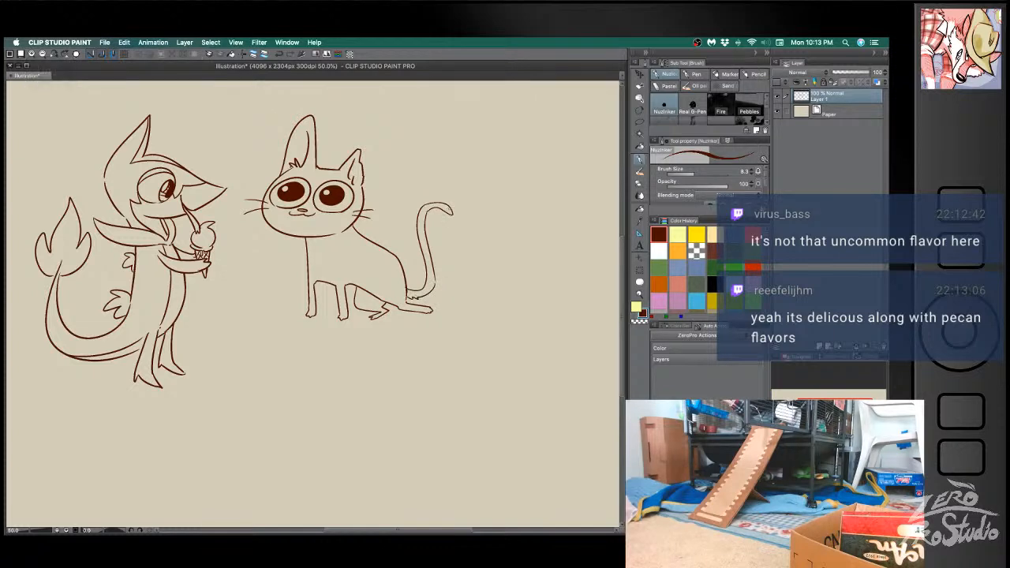
# - Undo the curled tail and redraw it as a shorter curve rising from the cat's rump
pyautogui.press('super+z')
pyautogui.press('super+z')
pyautogui.press('super+z')
pyautogui.press('super+z')
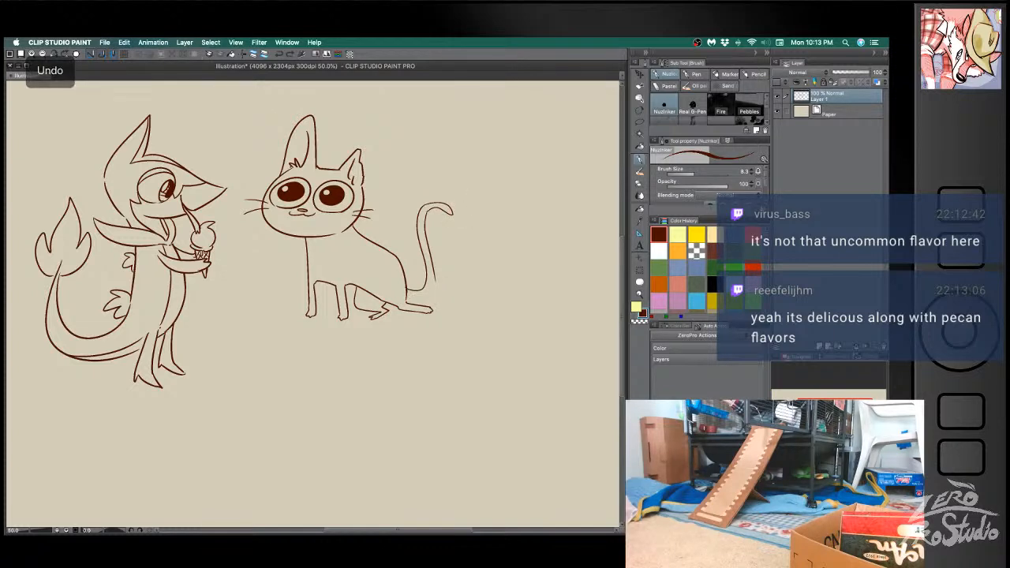
pyautogui.press('super+z')
pyautogui.moveTo(407, 288)
pyautogui.mouseDown()
pyautogui.moveTo(433, 232)
pyautogui.moveTo(457, 228)
pyautogui.moveTo(417, 295)
pyautogui.mouseUp()
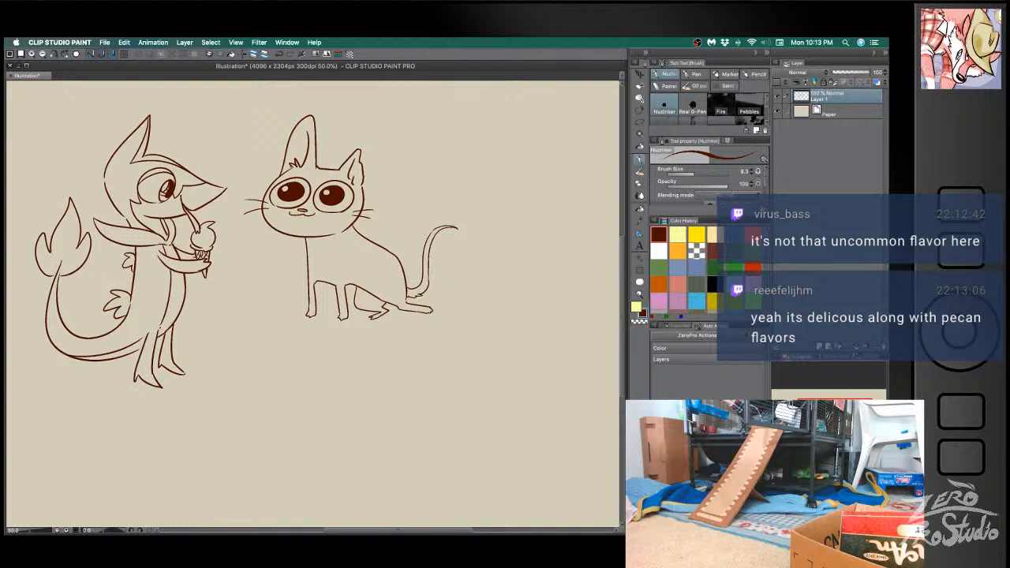
# - Shade the tip of the cat's tail and its paws with dark hatching
pyautogui.moveTo(435, 235)
pyautogui.mouseDown()
pyautogui.moveTo(424, 250)
pyautogui.moveTo(430, 239)
pyautogui.mouseUp()
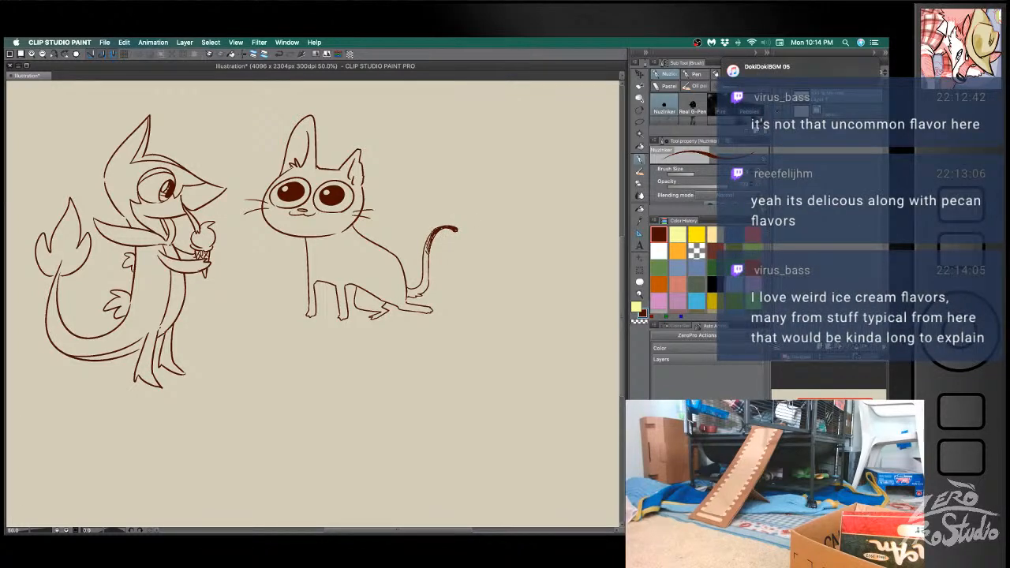
pyautogui.press('super+z')
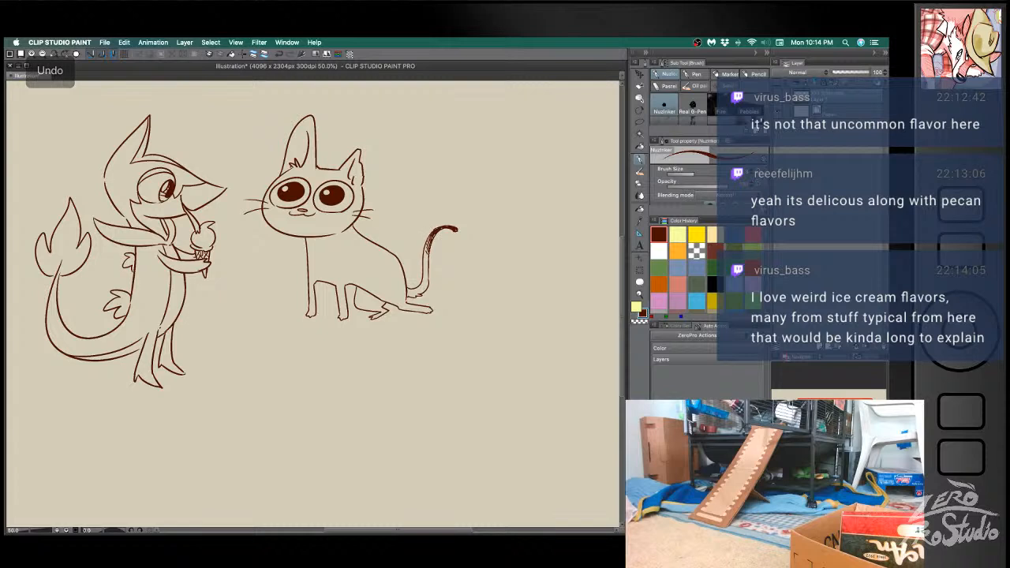
pyautogui.moveTo(452, 229)
pyautogui.mouseDown()
pyautogui.moveTo(433, 236)
pyautogui.moveTo(434, 247)
pyautogui.moveTo(444, 231)
pyautogui.mouseUp()
pyautogui.press('super+z')
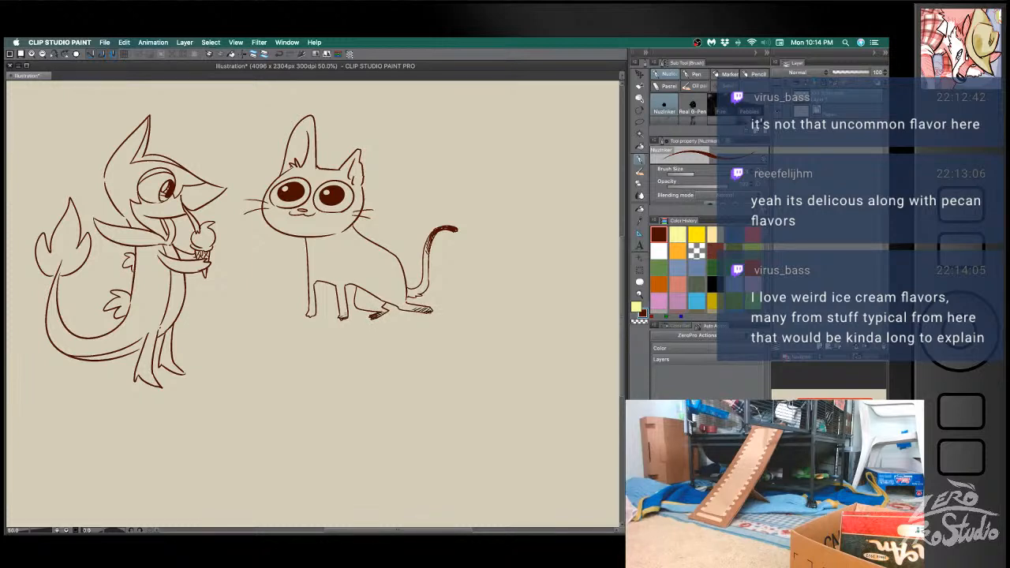
pyautogui.moveTo(307, 309); pyautogui.dragTo(314, 307)
# - Hatch the tips of the cat's ears with short diagonal strokes
pyautogui.moveTo(301, 124); pyautogui.dragTo(314, 117)
pyautogui.press('super+z')
pyautogui.moveTo(293, 129); pyautogui.dragTo(310, 138)
pyautogui.moveTo(292, 132); pyautogui.dragTo(312, 143)
pyautogui.moveTo(299, 206)
pyautogui.mouseDown()
pyautogui.moveTo(287, 215)
pyautogui.moveTo(324, 216)
pyautogui.mouseUp()
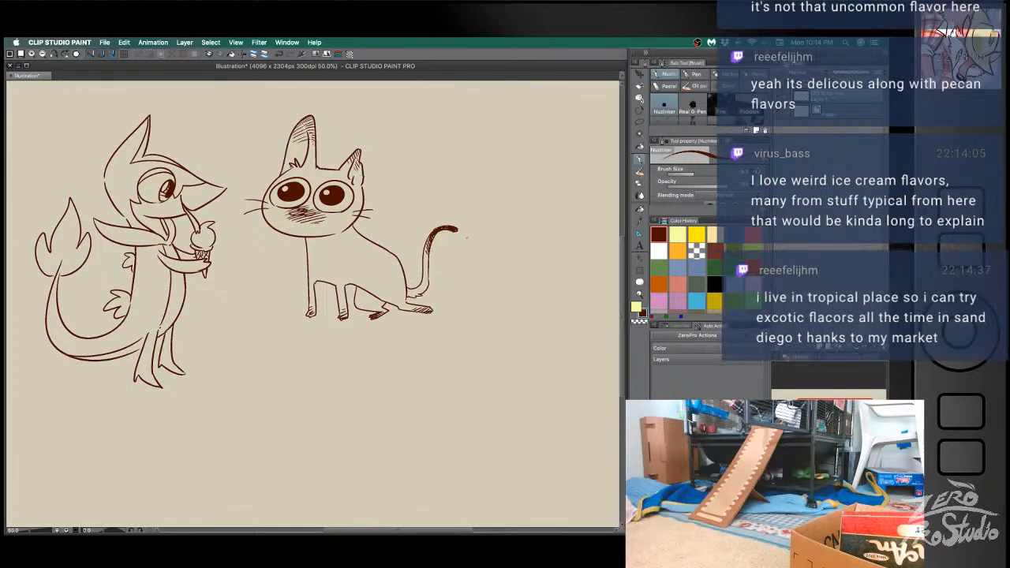
pyautogui.press('super+z')
pyautogui.press('super+z')
pyautogui.press('super+z')
pyautogui.press('super+z')
pyautogui.press('super+z')
pyautogui.press('super+z')
pyautogui.press('super+z')
pyautogui.press('super+z')
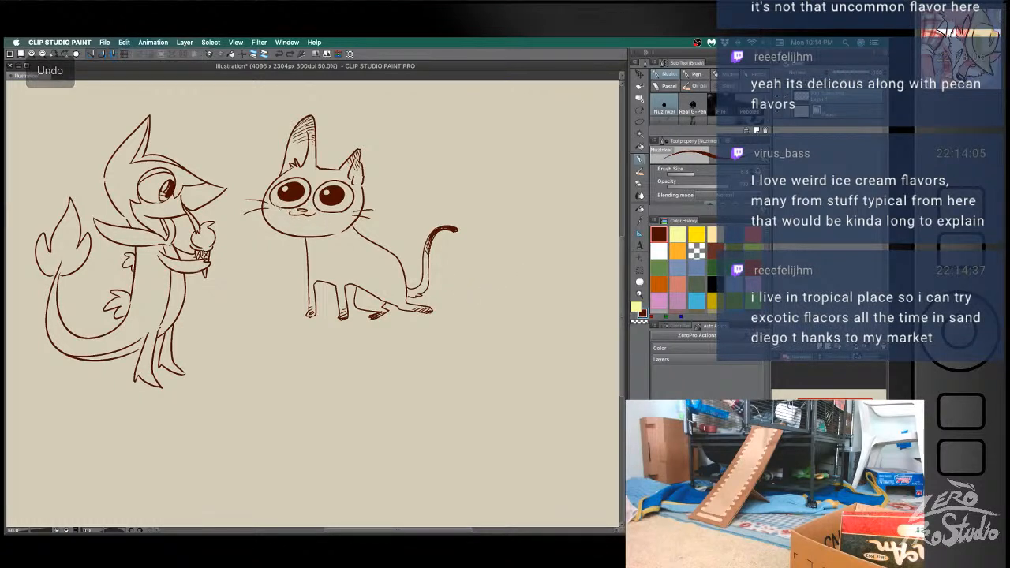
pyautogui.press('super+z')
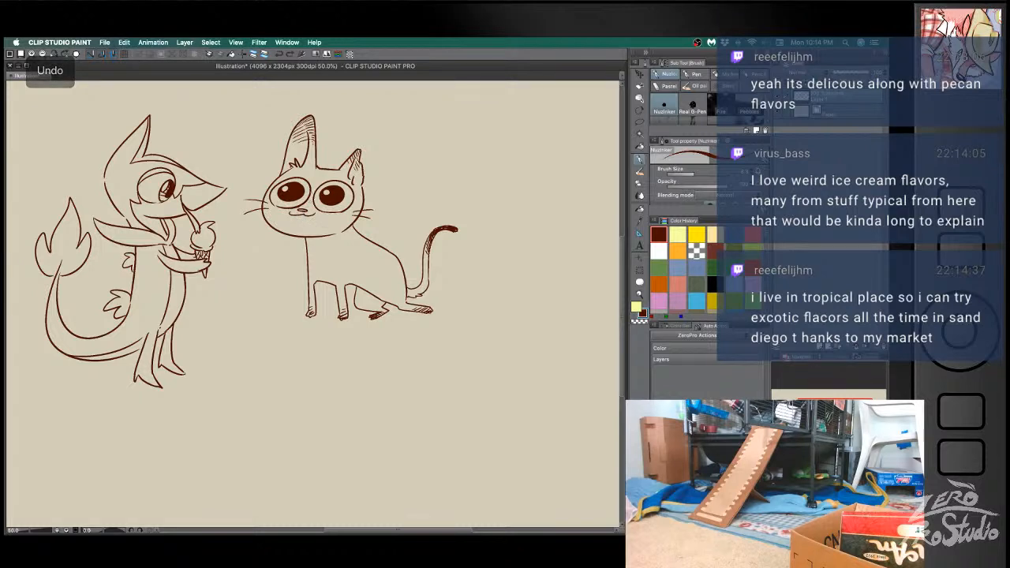
pyautogui.press('super+z')
pyautogui.press('super+z')
# - Outline a mask around the cat's muzzle and between its eyes, and fill it with a translucent brown tint
pyautogui.moveTo(279, 211)
pyautogui.mouseDown()
pyautogui.moveTo(337, 214)
pyautogui.moveTo(285, 225)
pyautogui.moveTo(311, 227)
pyautogui.moveTo(332, 213)
pyautogui.mouseUp()
pyautogui.press('super+z')
pyautogui.press('super+z')
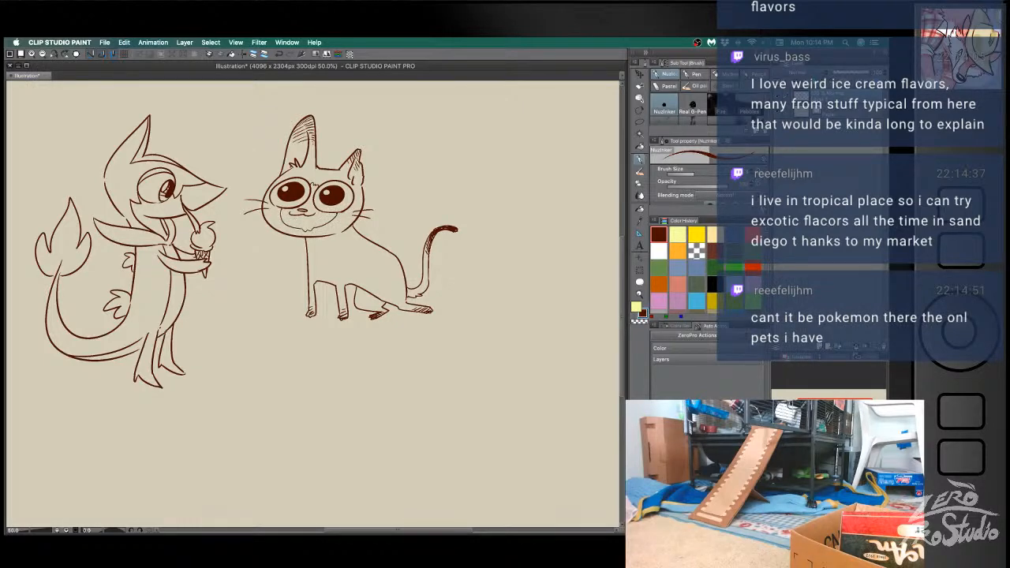
pyautogui.press('g')
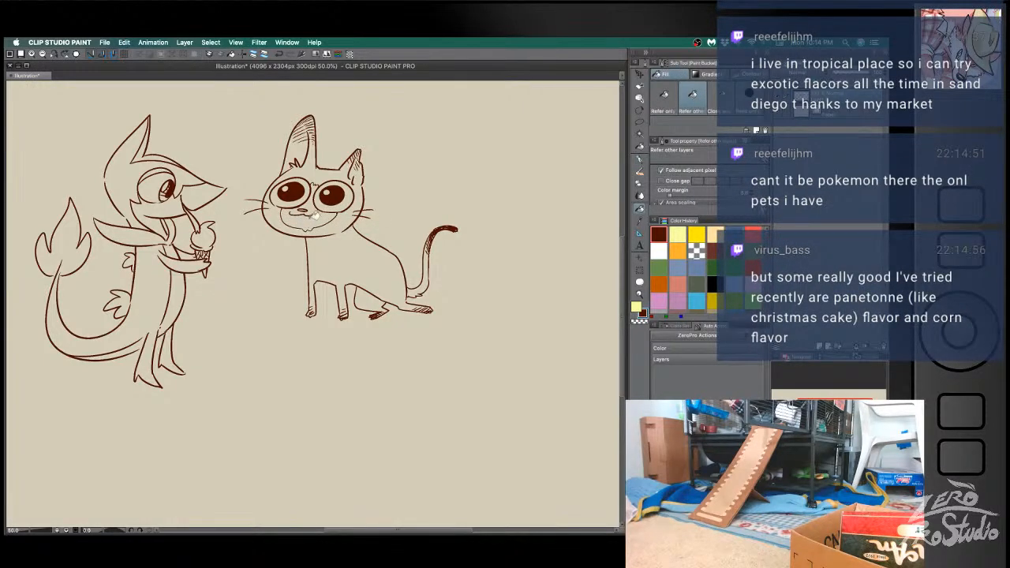
pyautogui.click(320, 217)
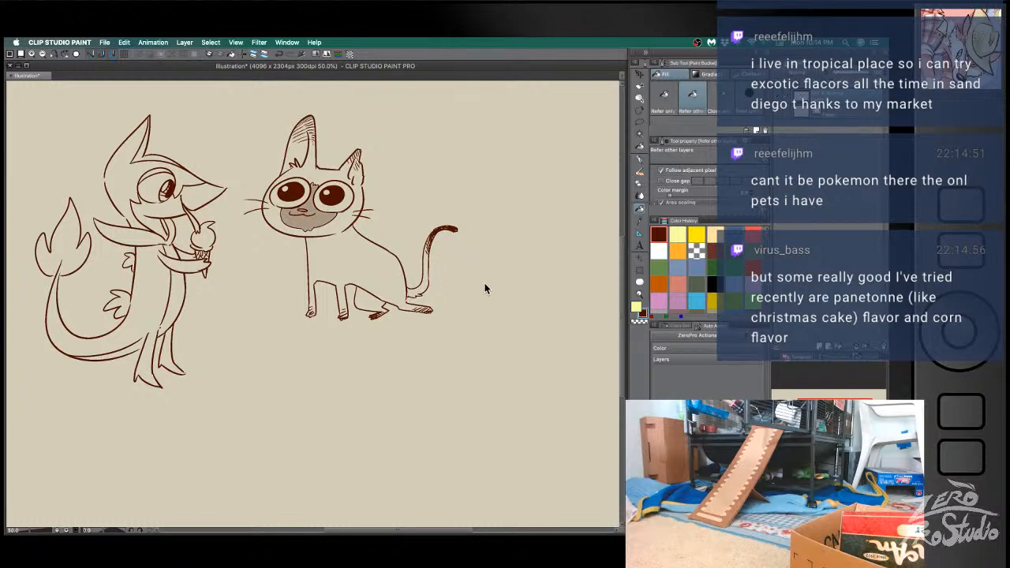
# - Draw a dividing line across each of the cat's front legs and fill the lower parts with the brown tint
pyautogui.press('b')
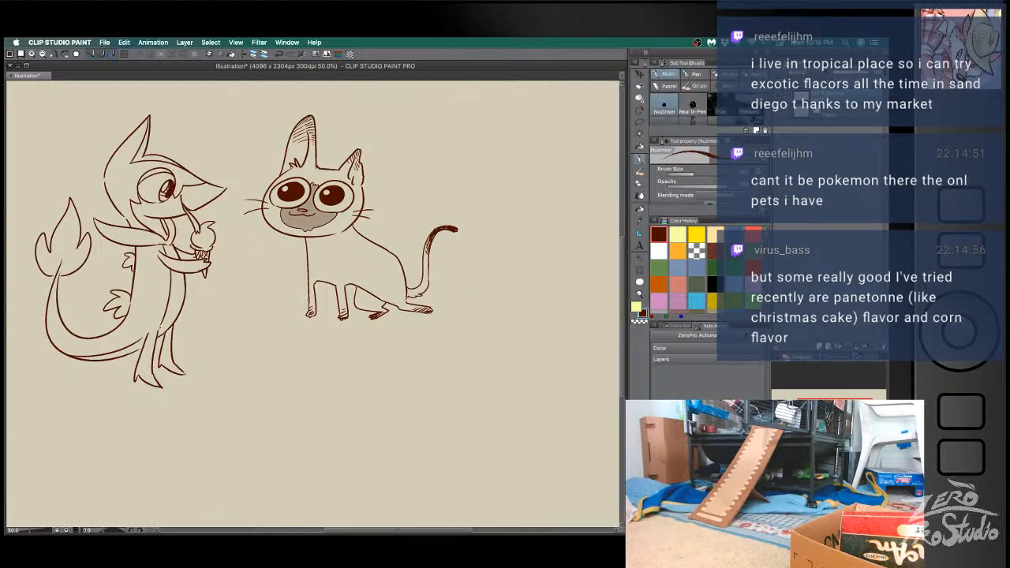
pyautogui.press('g')
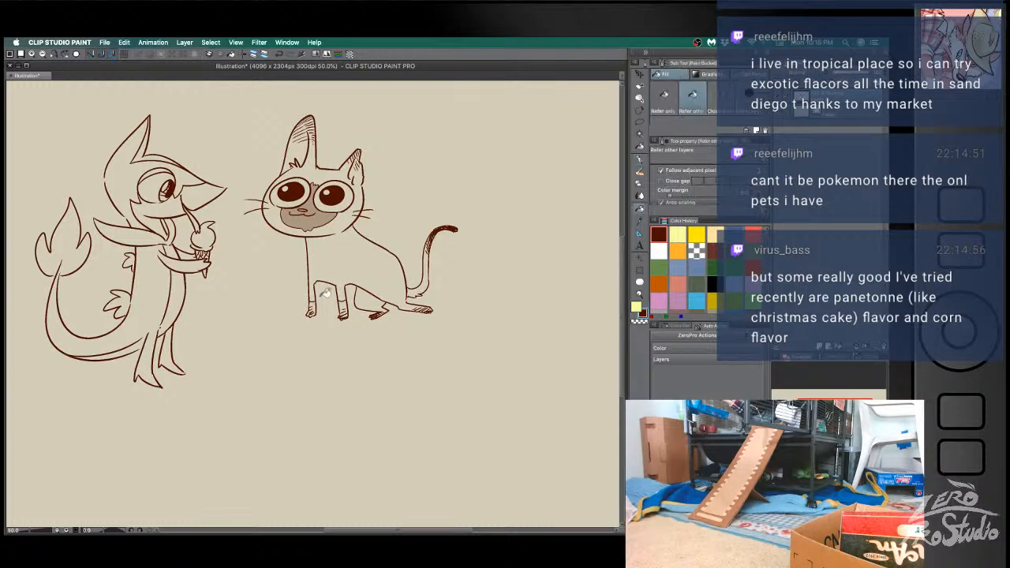
pyautogui.press('b')
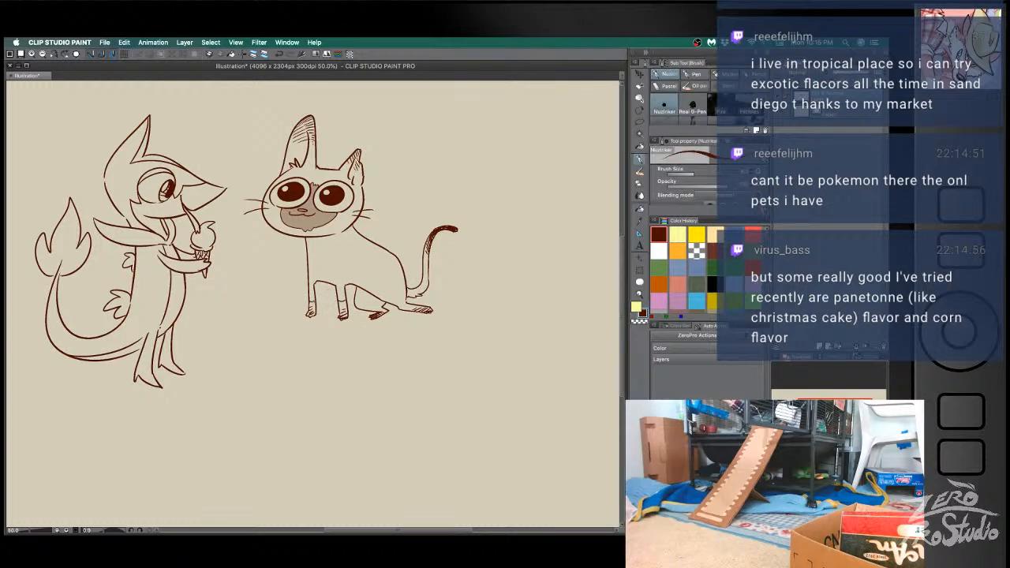
pyautogui.press('g')
pyautogui.click(311, 307)
pyautogui.click(344, 309)
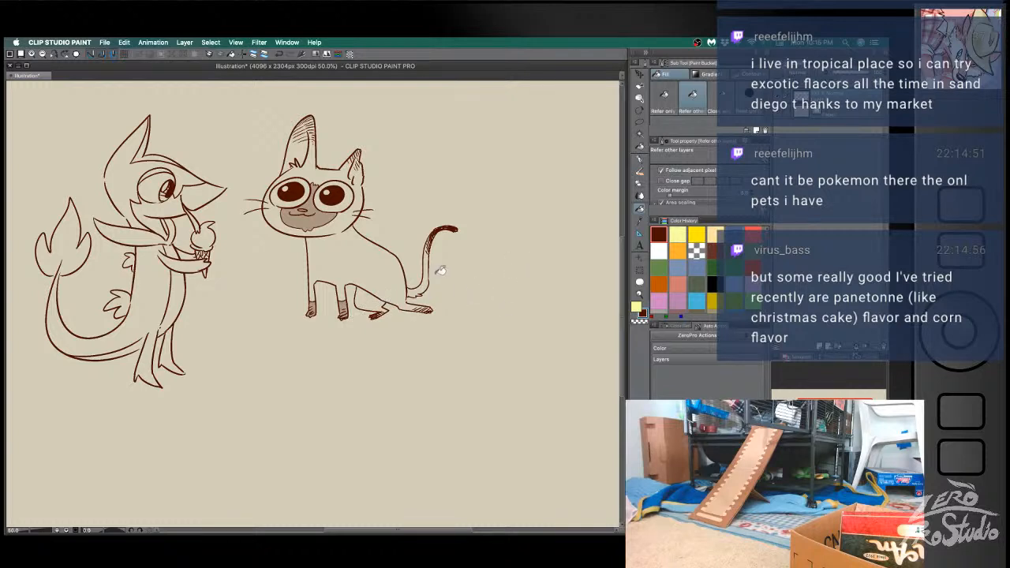
# - Close off the middle of the cat's tail with a line and fill the section below the hatched tip with the brown tint
pyautogui.press('b')
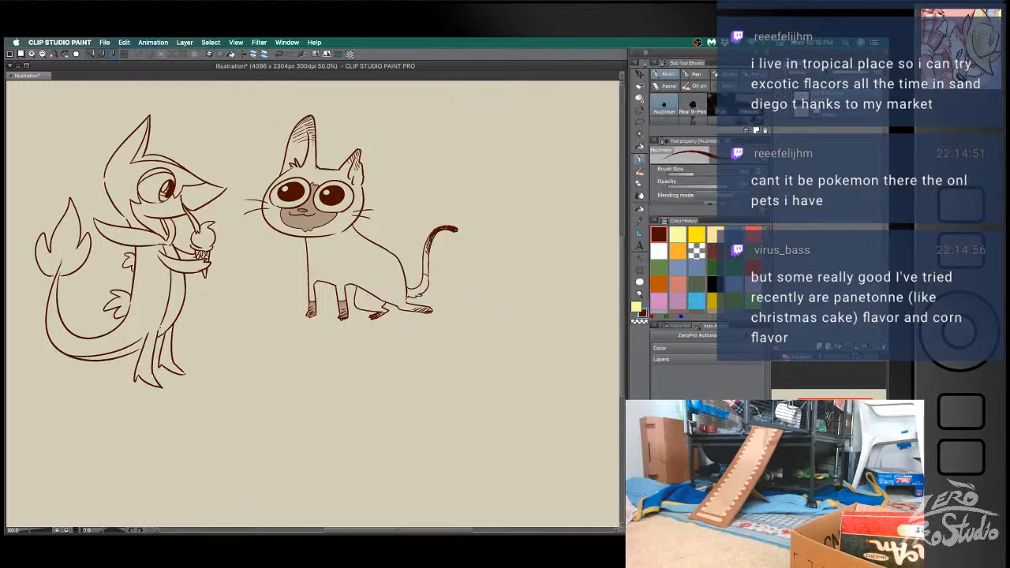
pyautogui.press('g')
pyautogui.click(429, 254)
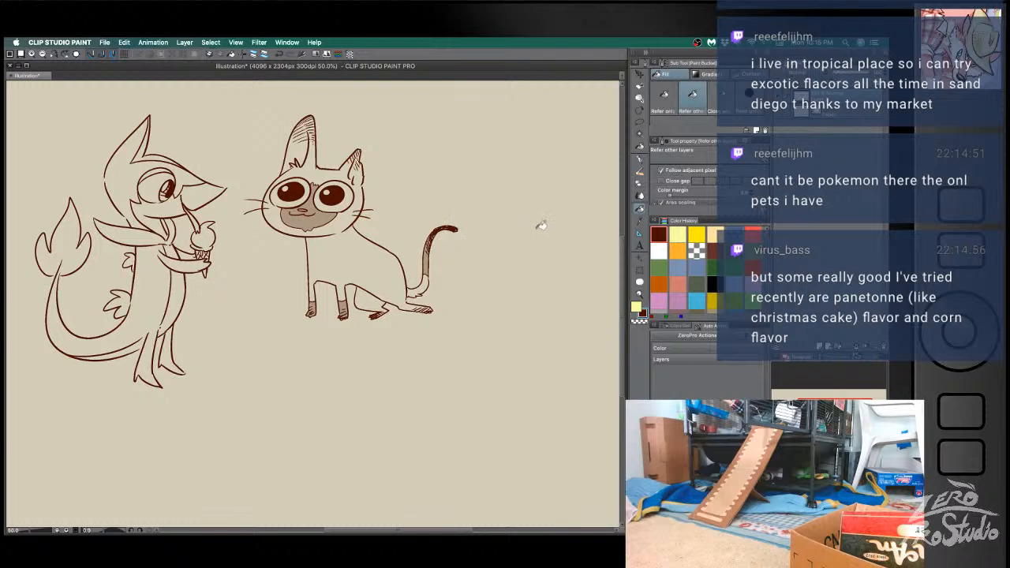
# - Add small fur strokes to the cat's chest and fill the area behind its front legs with dark brown
pyautogui.press('b')
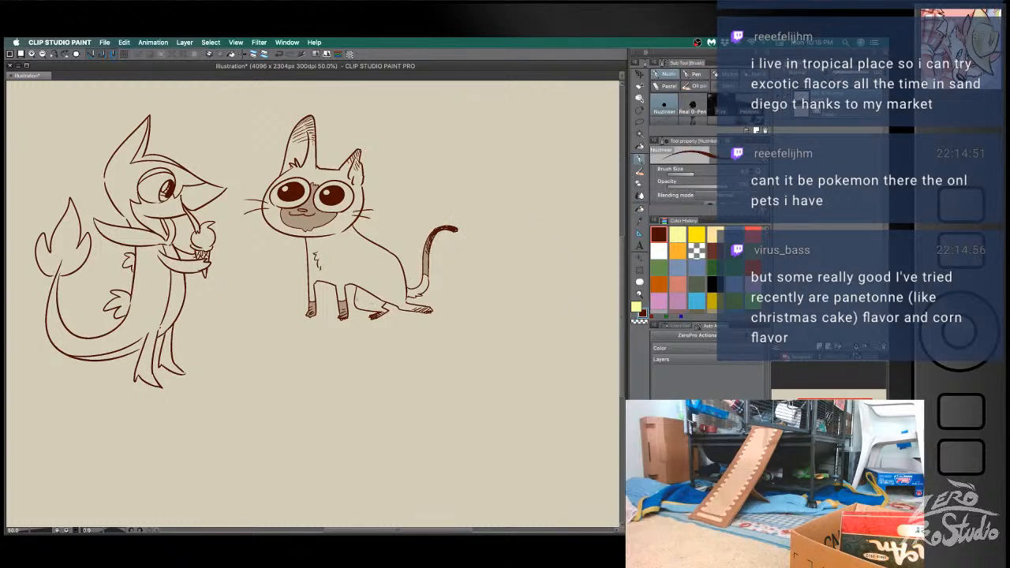
pyautogui.moveTo(356, 305); pyautogui.dragTo(381, 297)
pyautogui.press('g')
pyautogui.click(368, 298)
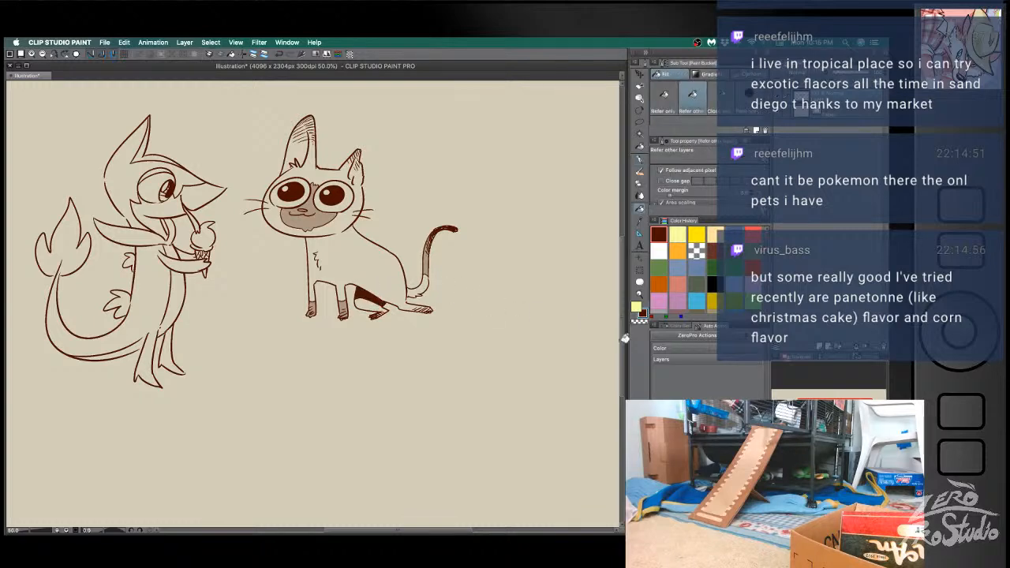
pyautogui.press('b')
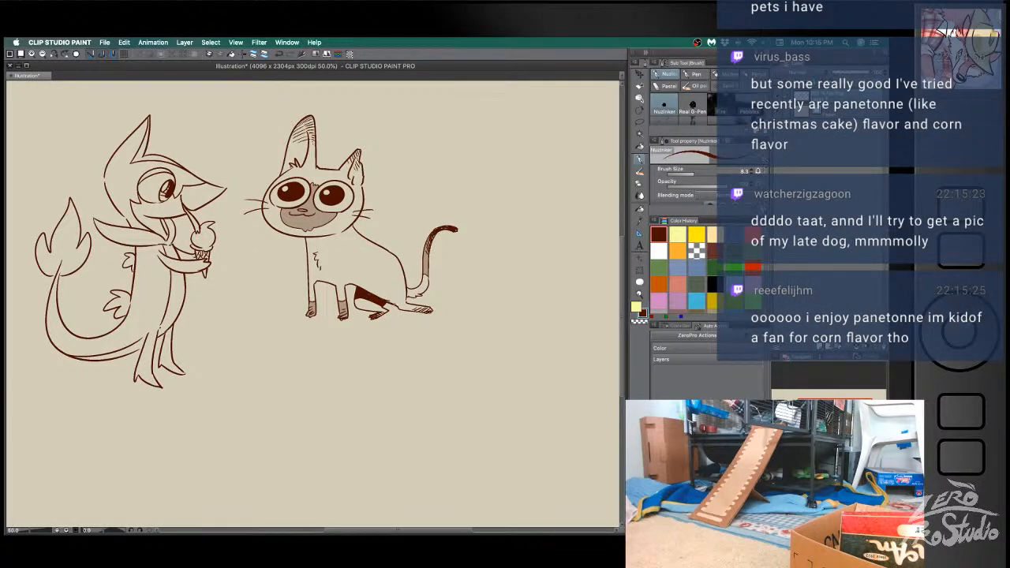
pyautogui.press('super+z')
pyautogui.press('super+z')
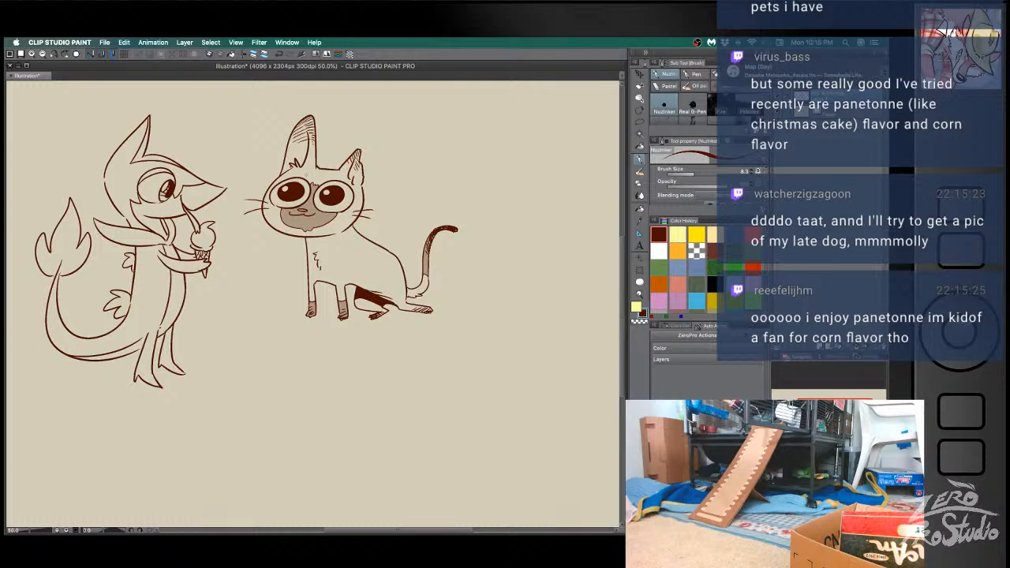
# - Add small brow marks to the cat's forehead and fill both ears with the brown tint
pyautogui.hotkey('ctrl', 'z')
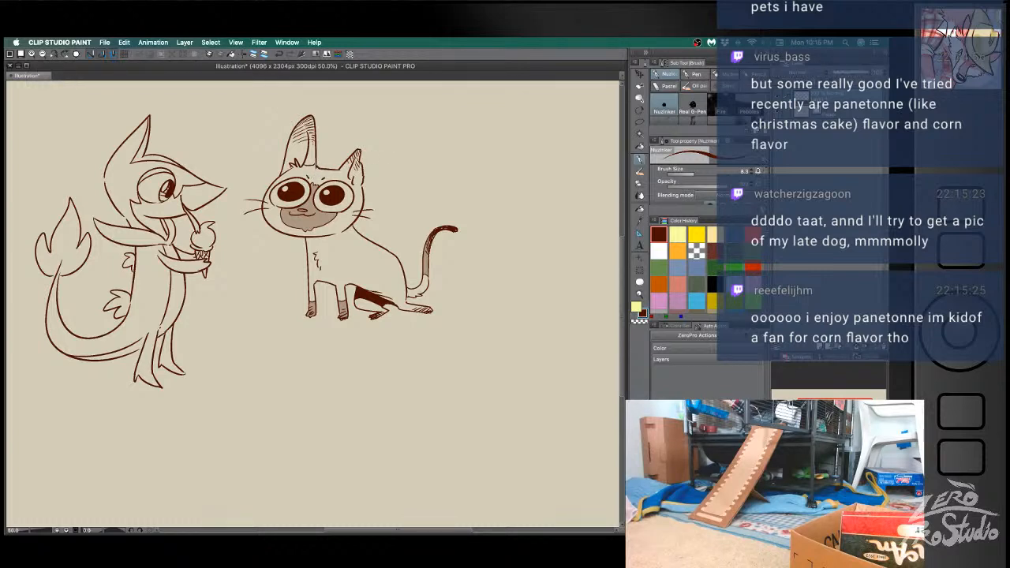
pyautogui.press('g')
pyautogui.click(313, 142)
pyautogui.hotkey('ctrl', 'z')
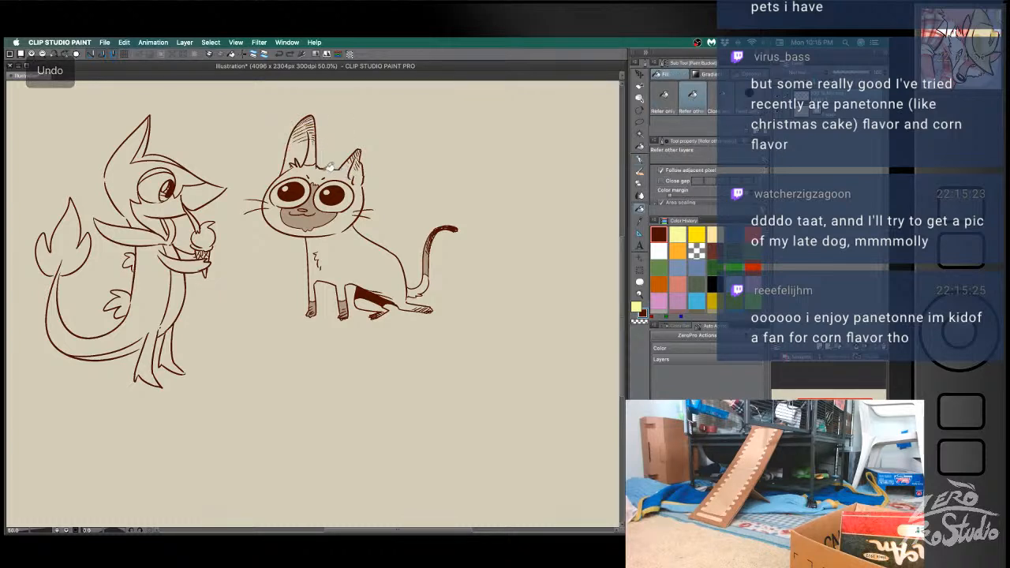
pyautogui.click(315, 157)
pyautogui.hotkey('ctrl', 'z')
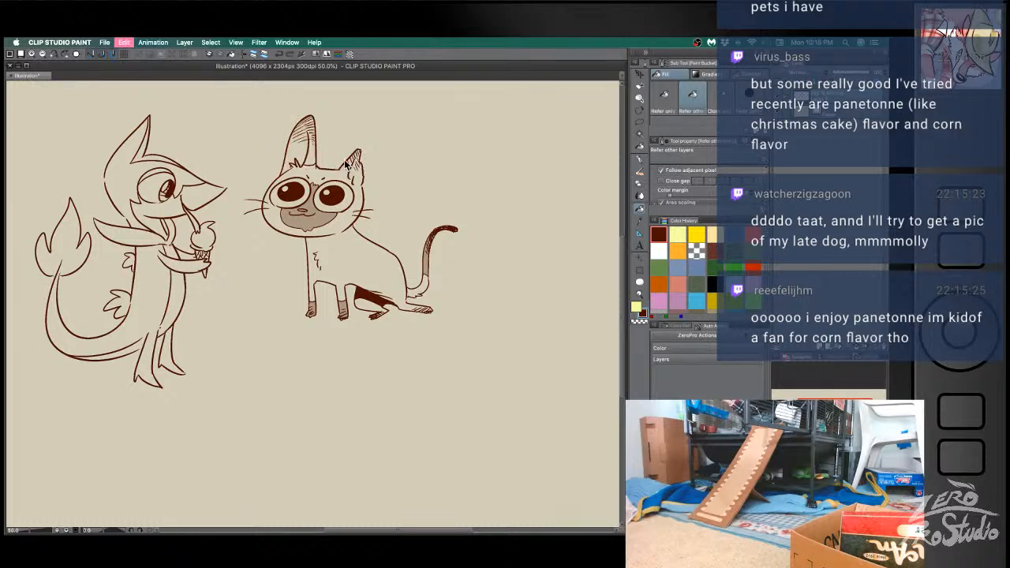
pyautogui.click(319, 154)
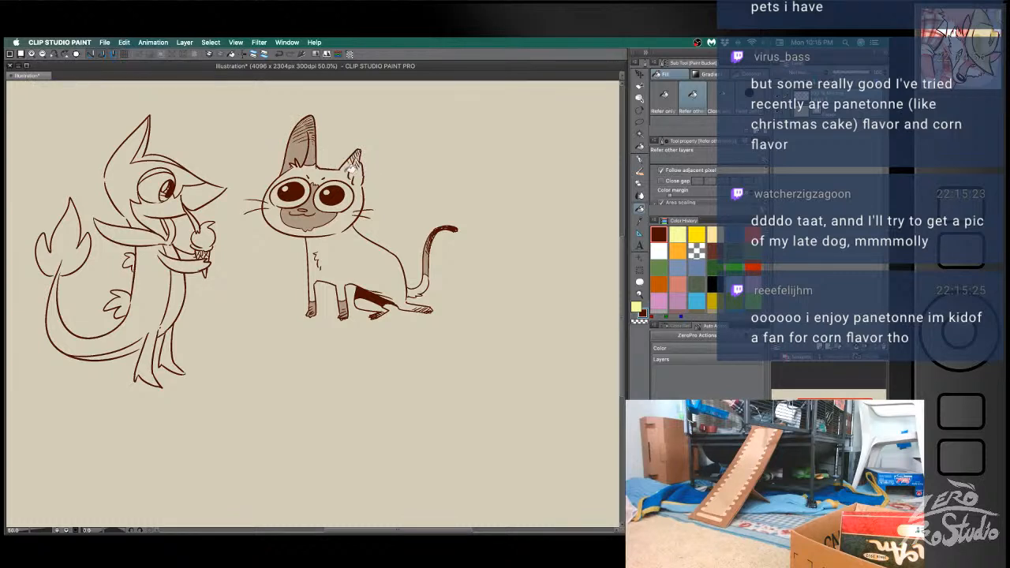
pyautogui.press('b')
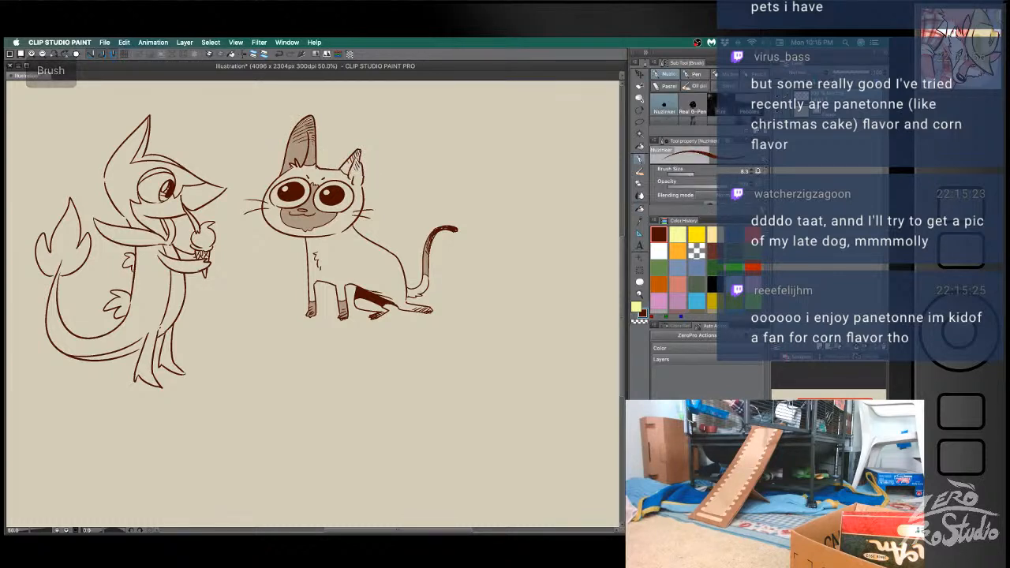
pyautogui.press('g')
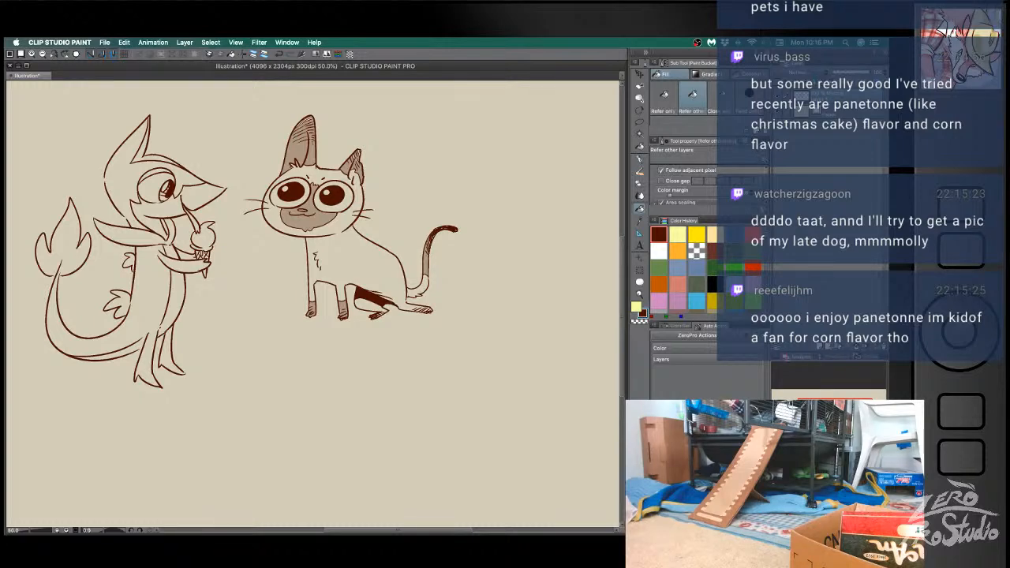
# - Sketch the start of a dog's head beside the cat: two pointed ears, forehead, and a snout with a dark nose
pyautogui.press('space')
pyautogui.moveTo(445, 355); pyautogui.dragTo(319, 361)
pyautogui.press('b')
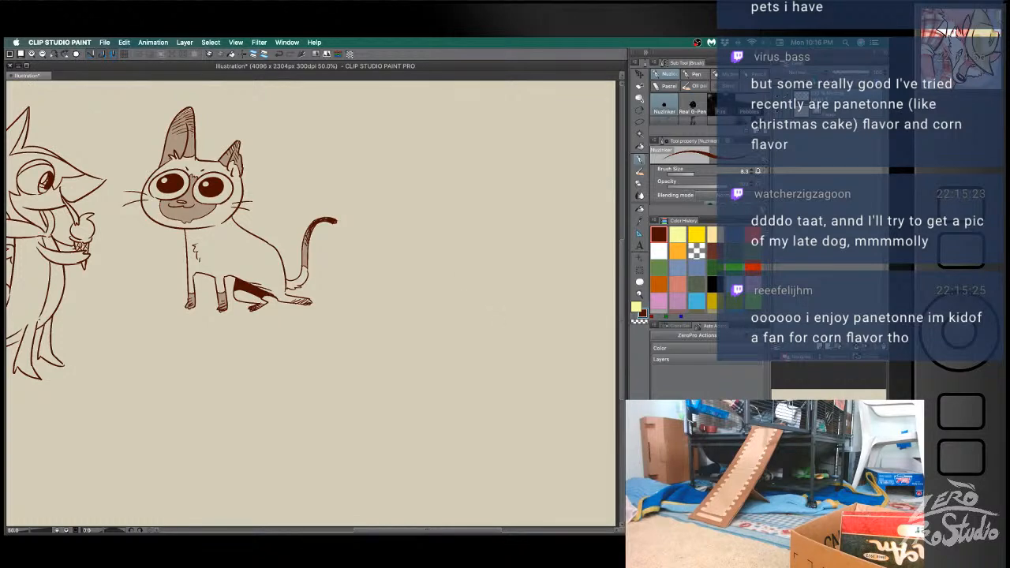
pyautogui.moveTo(462, 290)
pyautogui.mouseDown()
pyautogui.moveTo(487, 290)
pyautogui.moveTo(478, 259)
pyautogui.moveTo(485, 287)
pyautogui.moveTo(504, 287)
pyautogui.moveTo(517, 263)
pyautogui.moveTo(524, 289)
pyautogui.mouseUp()
pyautogui.press('super+z')
pyautogui.moveTo(535, 322)
pyautogui.mouseDown()
pyautogui.moveTo(558, 330)
pyautogui.moveTo(541, 347)
pyautogui.mouseUp()
pyautogui.press('super+z')
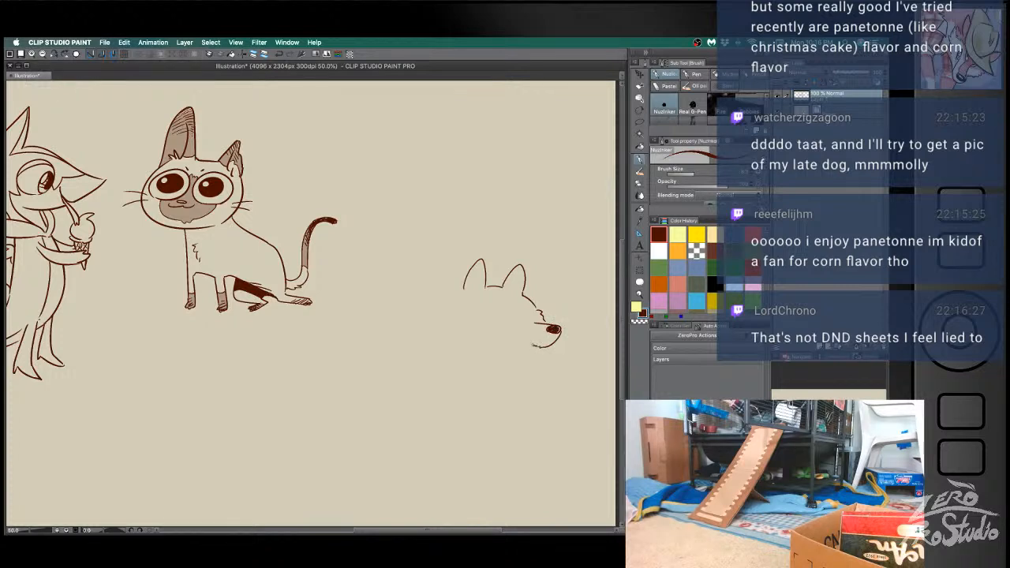
# - Draw the dog's small dark eyes, inner-ear hatching, and an open mouth with teeth
pyautogui.press('super+z')
pyautogui.press('super+z')
pyautogui.press('super+z')
pyautogui.moveTo(560, 332)
pyautogui.mouseDown()
pyautogui.moveTo(523, 338)
pyautogui.moveTo(538, 351)
pyautogui.moveTo(550, 340)
pyautogui.moveTo(544, 349)
pyautogui.mouseUp()
pyautogui.press('super+z')
pyautogui.moveTo(495, 310); pyautogui.dragTo(527, 317)
pyautogui.press('super+z')
pyautogui.press('super+z')
pyautogui.press('super+z')
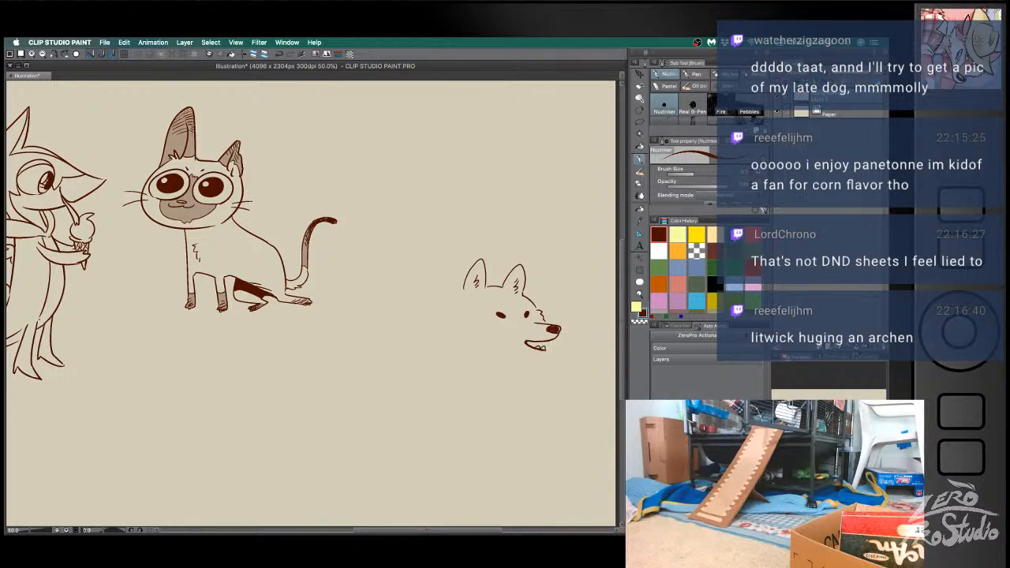
# - Refine the dog's teeth, fill the open mouth with dark brown, and add short brow marks above the eyes
pyautogui.hotkey('ctrl', 'z')
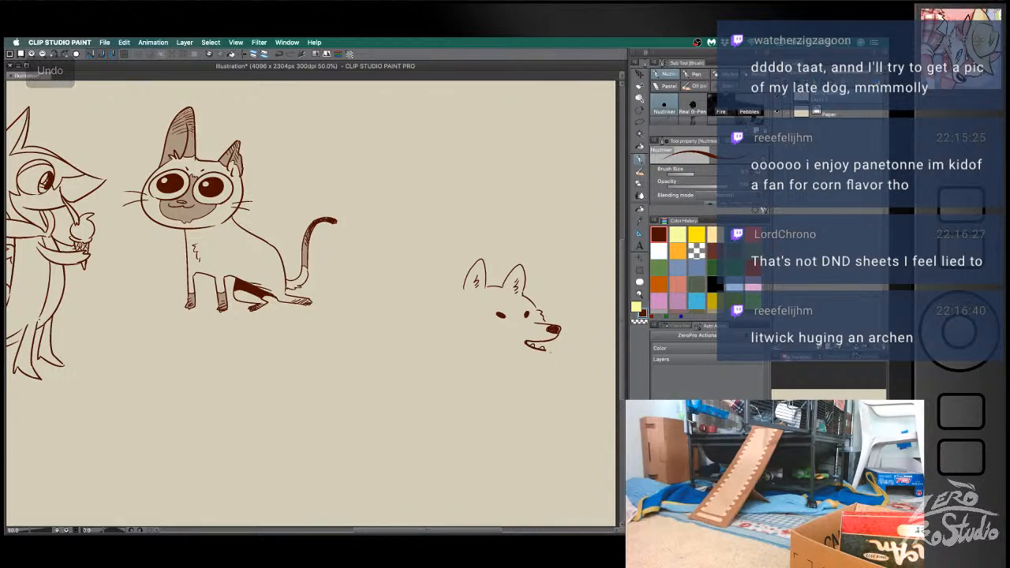
pyautogui.hotkey('ctrl', 'z')
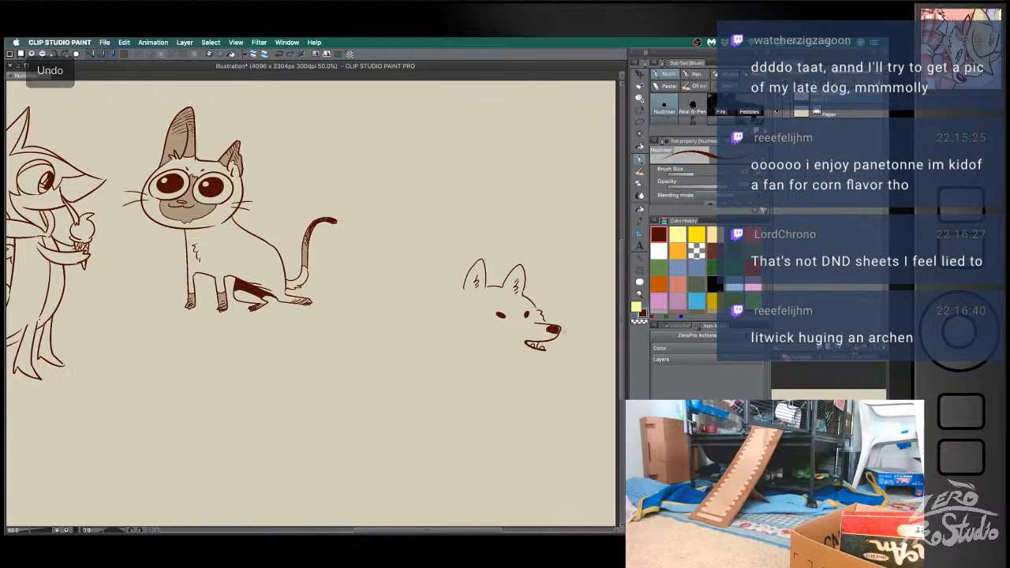
pyautogui.press('g')
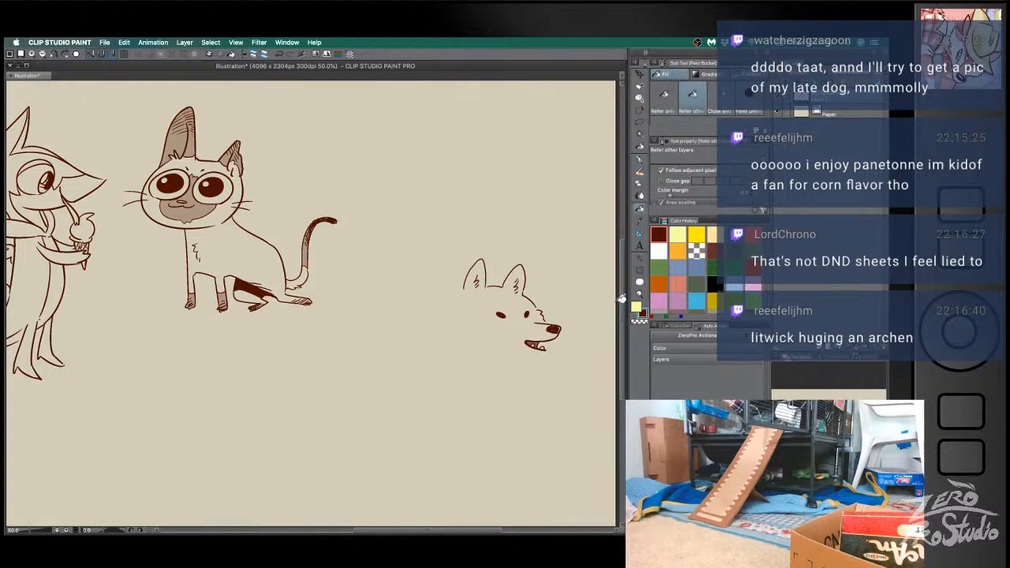
pyautogui.hotkey('ctrl', 'z')
pyautogui.hotkey('ctrl', 'z')
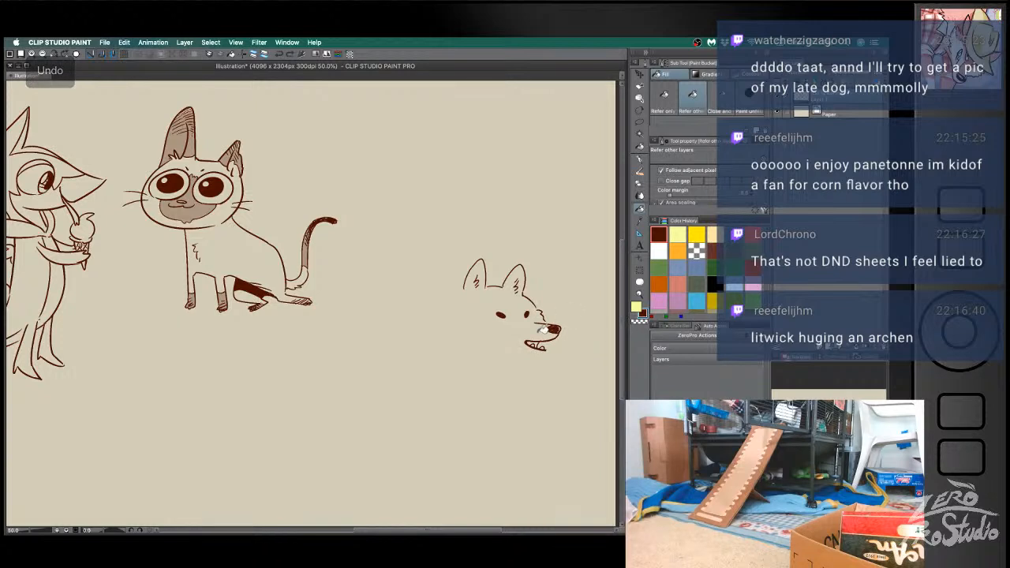
pyautogui.press('b')
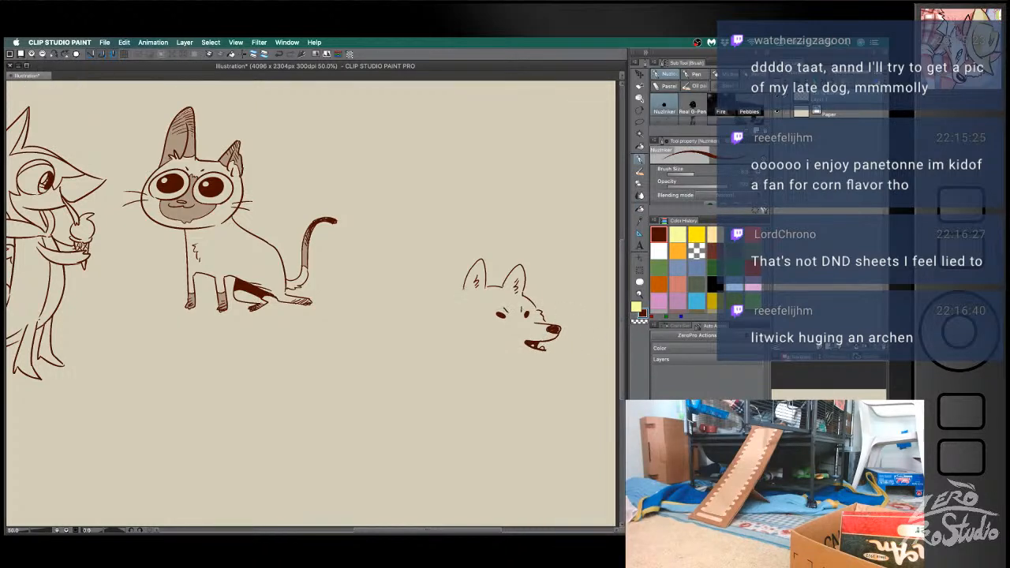
# - Draw the dog's curved furry back, shaggy chest, and both front legs
pyautogui.moveTo(464, 280); pyautogui.dragTo(405, 320)
pyautogui.press('super+z')
pyautogui.moveTo(546, 351)
pyautogui.mouseDown()
pyautogui.moveTo(505, 388)
pyautogui.moveTo(525, 416)
pyautogui.moveTo(513, 420)
pyautogui.moveTo(495, 392)
pyautogui.moveTo(455, 400)
pyautogui.moveTo(446, 428)
pyautogui.moveTo(432, 417)
pyautogui.mouseUp()
pyautogui.moveTo(446, 396); pyautogui.dragTo(431, 415)
pyautogui.press('super+z')
pyautogui.press('super+z')
pyautogui.press('super+z')
pyautogui.press('super+z')
pyautogui.press('super+z')
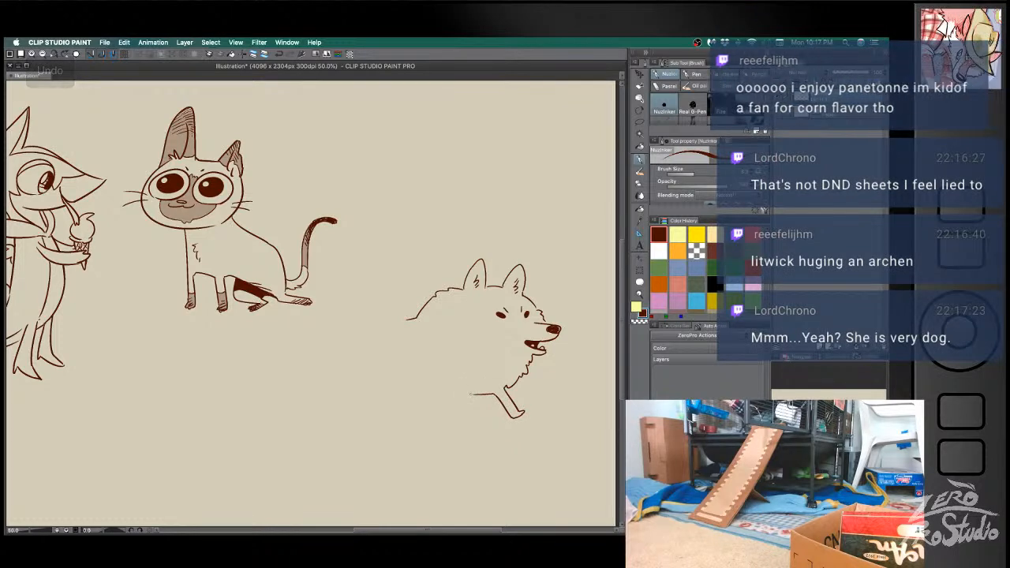
pyautogui.moveTo(474, 404)
pyautogui.mouseDown()
pyautogui.moveTo(460, 414)
pyautogui.moveTo(466, 404)
pyautogui.moveTo(442, 386)
pyautogui.moveTo(469, 382)
pyautogui.moveTo(471, 363)
pyautogui.mouseUp()
pyautogui.press('super+z')
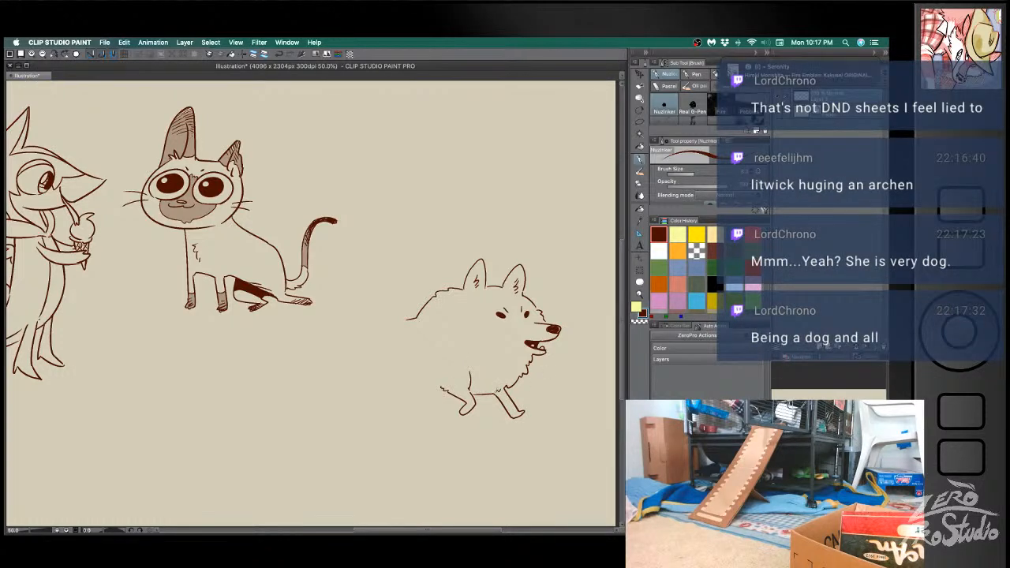
# - Add fur tufts to the dog's chest and shoulder, and draw its fluffy tail and rump
pyautogui.moveTo(513, 366); pyautogui.dragTo(499, 376)
pyautogui.moveTo(456, 318)
pyautogui.mouseDown()
pyautogui.moveTo(453, 331)
pyautogui.moveTo(476, 344)
pyautogui.mouseUp()
pyautogui.press('super+z')
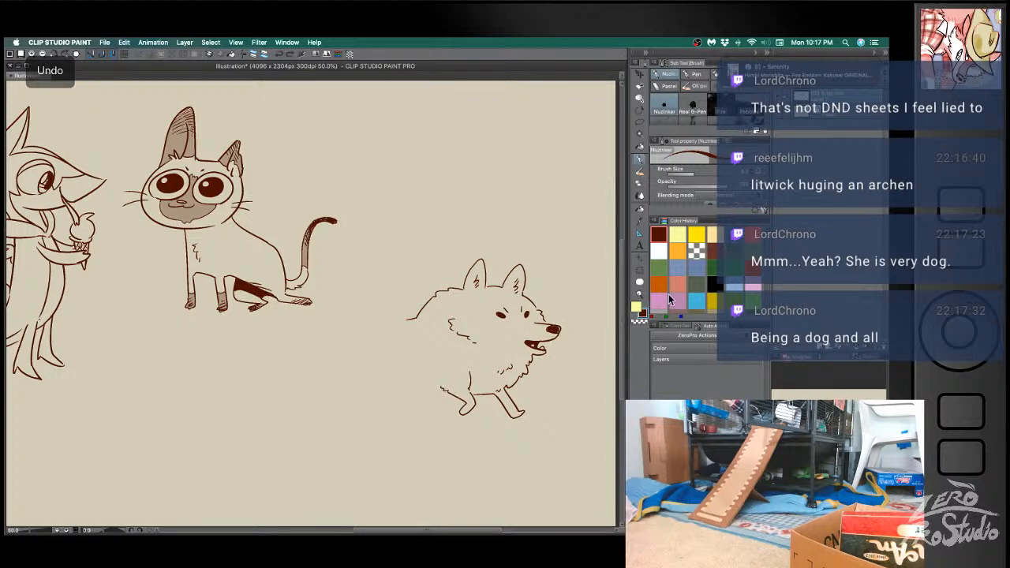
pyautogui.moveTo(406, 320)
pyautogui.mouseDown()
pyautogui.moveTo(377, 320)
pyautogui.moveTo(388, 319)
pyautogui.moveTo(344, 293)
pyautogui.moveTo(331, 306)
pyautogui.moveTo(371, 341)
pyautogui.moveTo(358, 387)
pyautogui.mouseUp()
pyautogui.press('super+z')
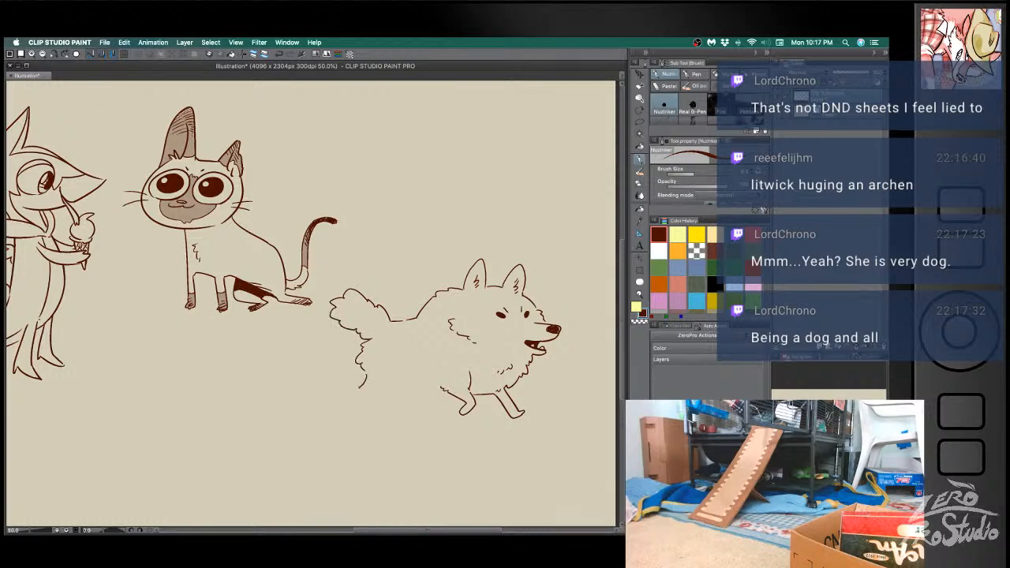
pyautogui.moveTo(442, 385)
pyautogui.mouseDown()
pyautogui.moveTo(407, 377)
pyautogui.moveTo(348, 400)
pyautogui.mouseUp()
pyautogui.press('super+z')
pyautogui.press('super+z')
pyautogui.press('super+z')
pyautogui.press('super+z')
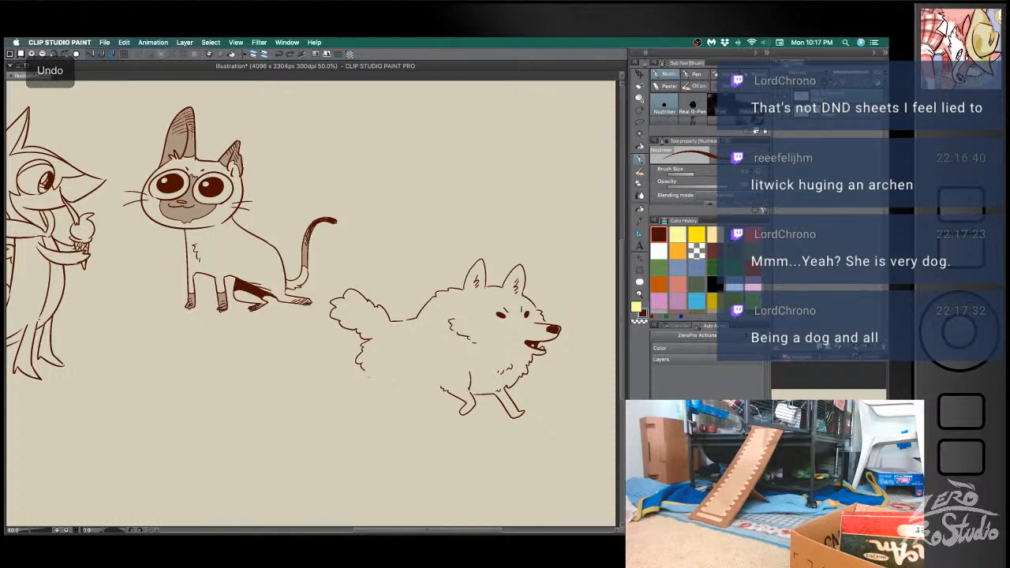
# - Draw the dog's belly line and running hind legs, and hatch the upper parts of one hind and one front leg
pyautogui.moveTo(442, 387)
pyautogui.mouseDown()
pyautogui.moveTo(394, 376)
pyautogui.moveTo(386, 391)
pyautogui.moveTo(400, 405)
pyautogui.moveTo(355, 386)
pyautogui.moveTo(344, 395)
pyautogui.moveTo(365, 372)
pyautogui.moveTo(369, 383)
pyautogui.mouseUp()
pyautogui.moveTo(359, 375); pyautogui.dragTo(366, 382)
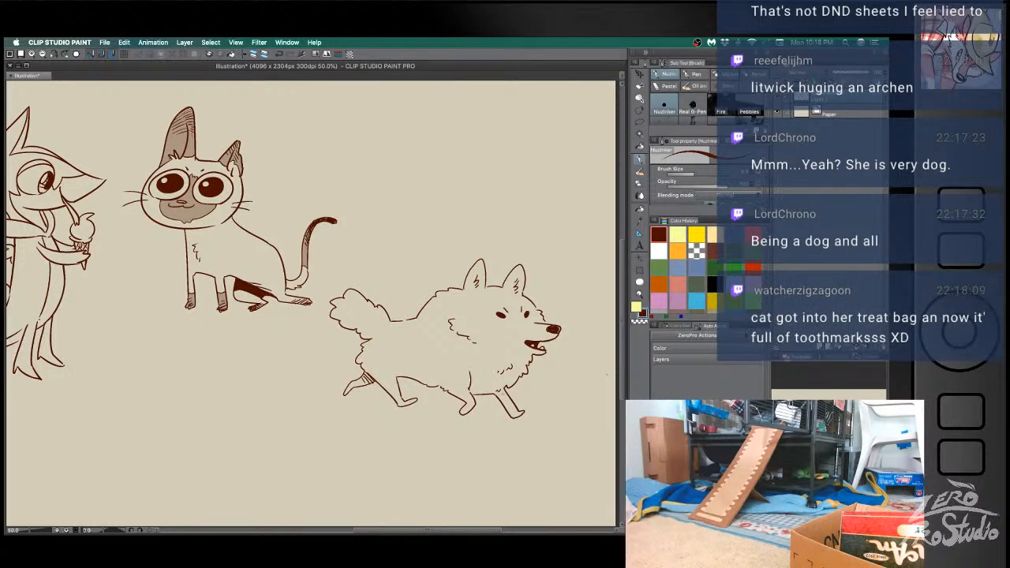
pyautogui.moveTo(499, 392); pyautogui.dragTo(504, 399)
pyautogui.moveTo(496, 392); pyautogui.dragTo(500, 400)
# - Draw a slanted sword on the dog's back with a wispy flame at its upper tip
pyautogui.moveTo(412, 307)
pyautogui.mouseDown()
pyautogui.moveTo(443, 270)
pyautogui.moveTo(413, 308)
pyautogui.mouseUp()
pyautogui.moveTo(443, 273)
pyautogui.mouseDown()
pyautogui.moveTo(448, 259)
pyautogui.moveTo(459, 272)
pyautogui.moveTo(443, 287)
pyautogui.moveTo(454, 246)
pyautogui.moveTo(462, 276)
pyautogui.mouseUp()
pyautogui.hotkey('ctrl', 'z')
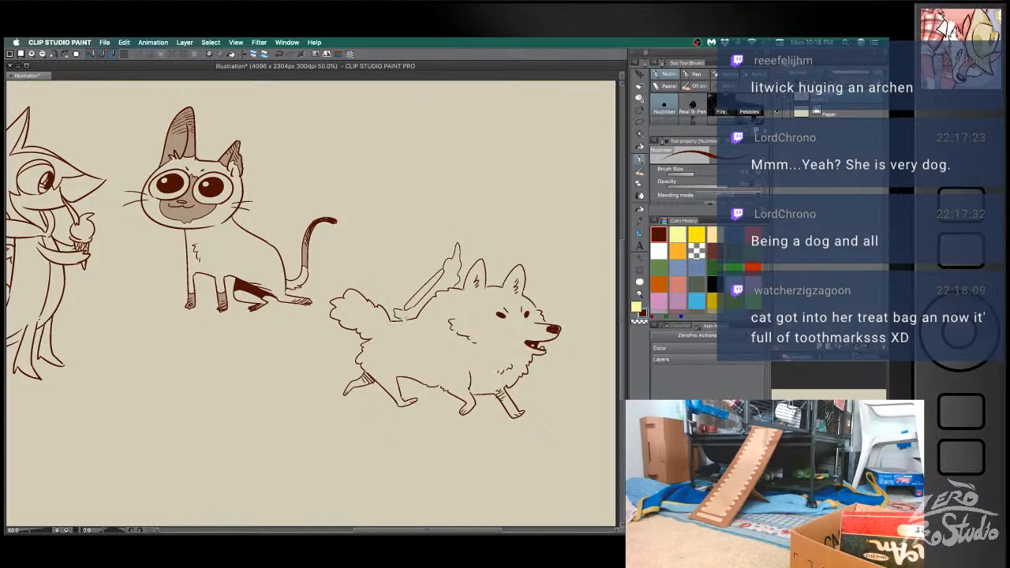
# - Add small floating droplets around the sword's flame and base, and shade the blade with lines along its length
pyautogui.moveTo(386, 298); pyautogui.dragTo(394, 300)
pyautogui.hotkey('ctrl', 'z')
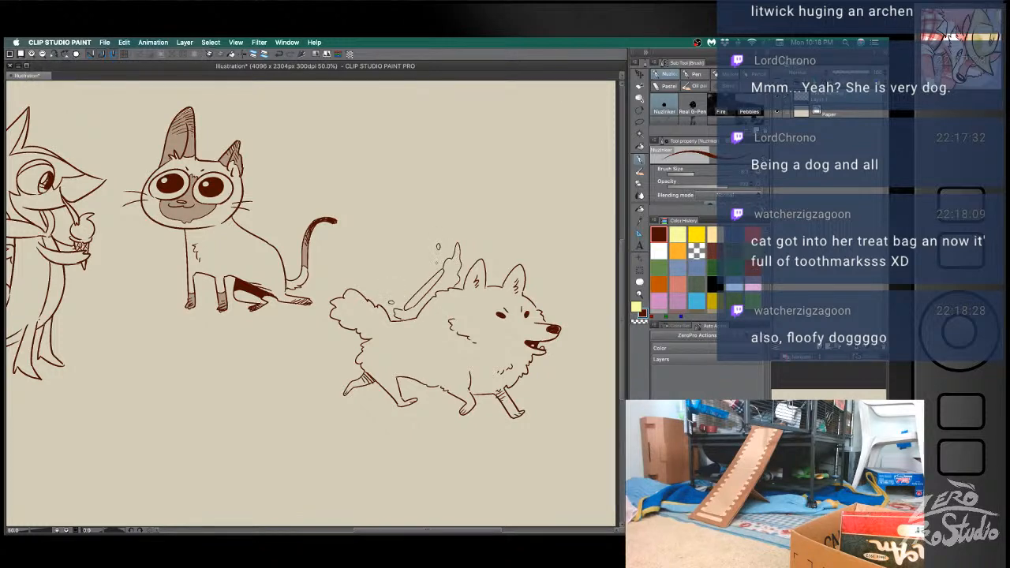
pyautogui.hotkey('ctrl', 'z')
pyautogui.moveTo(431, 261); pyautogui.dragTo(436, 255)
pyautogui.moveTo(436, 281); pyautogui.dragTo(409, 301)
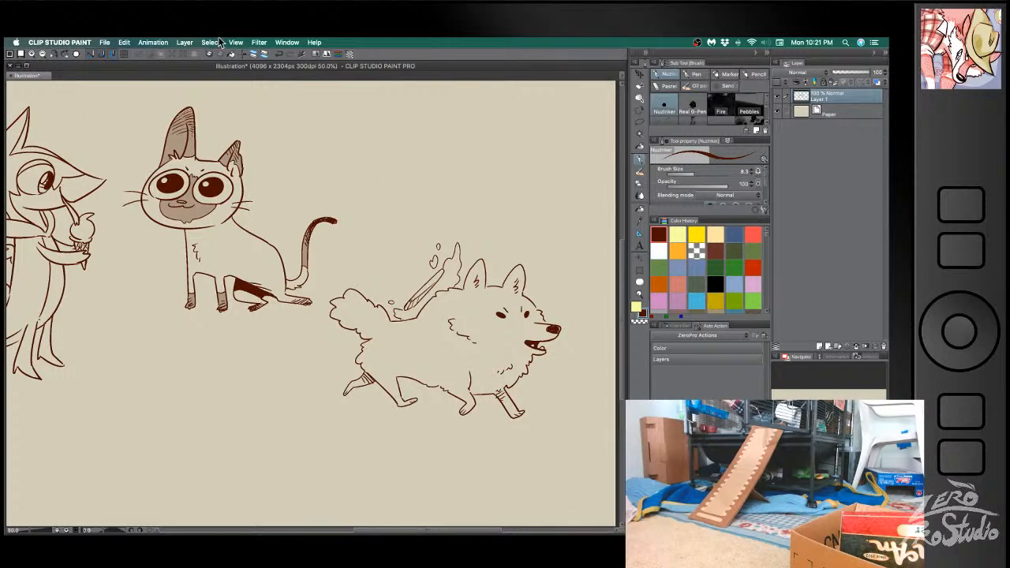
pyautogui.press('super+Tab')
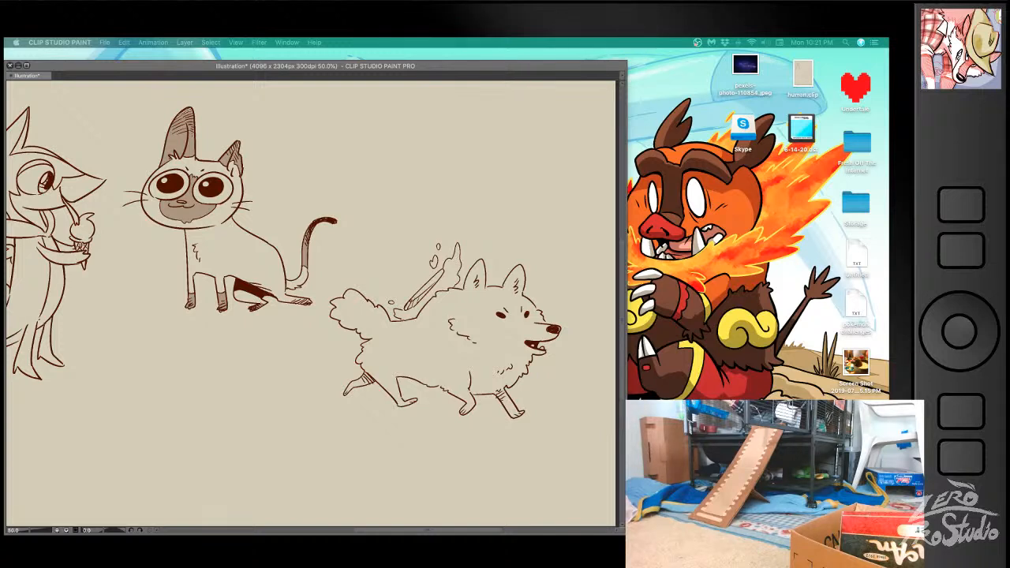
pyautogui.click(592, 286)
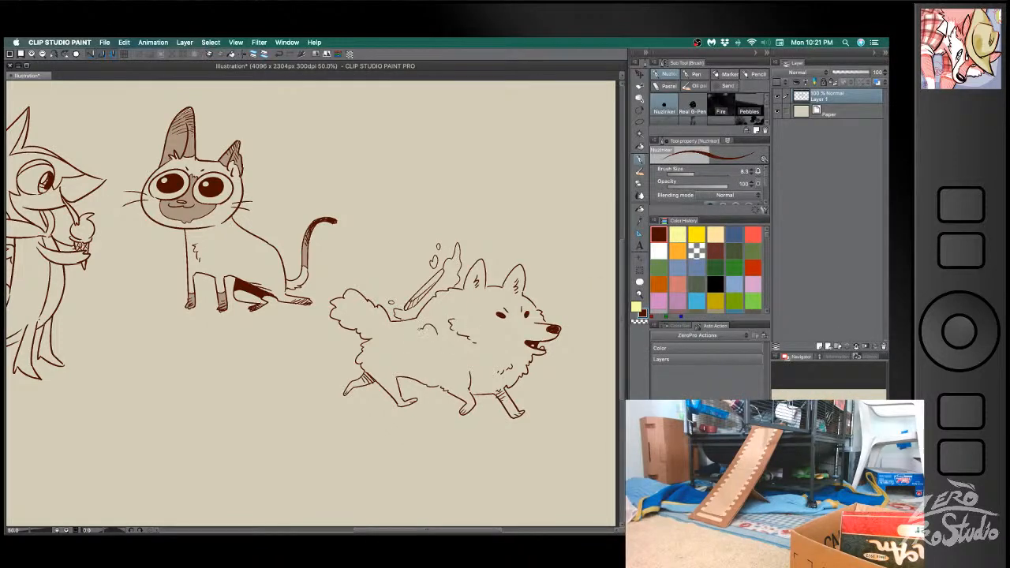
# - Erase the back line below the sword, draw feathered cloud swirls over the dog's side, and add curls to its tail
pyautogui.press('super+z')
pyautogui.press('e')
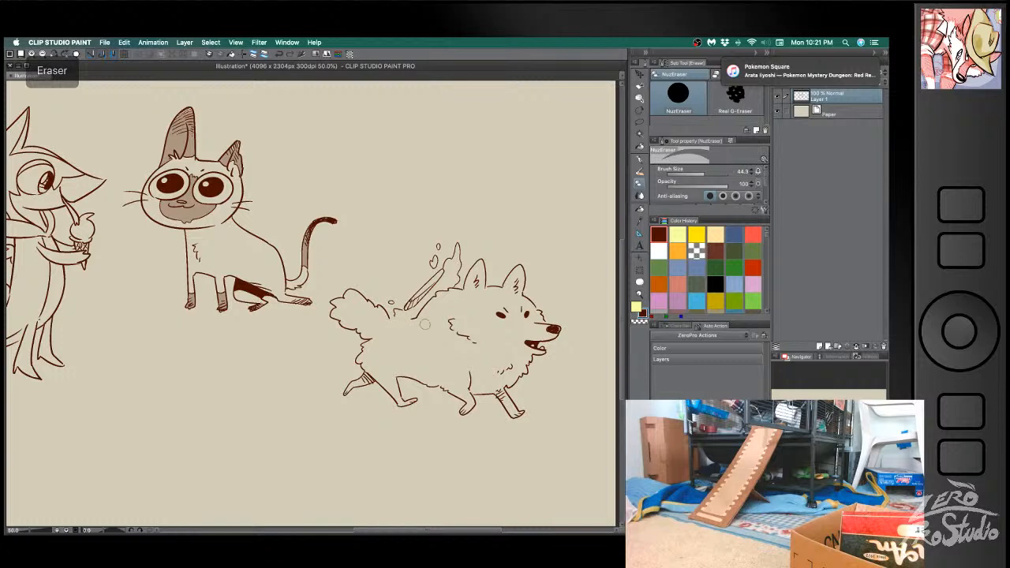
pyautogui.press('b')
pyautogui.moveTo(391, 331)
pyautogui.mouseDown()
pyautogui.moveTo(440, 347)
pyautogui.moveTo(436, 334)
pyautogui.moveTo(395, 319)
pyautogui.moveTo(412, 330)
pyautogui.moveTo(400, 336)
pyautogui.moveTo(422, 331)
pyautogui.moveTo(441, 350)
pyautogui.moveTo(429, 361)
pyautogui.mouseUp()
pyautogui.press('super+z')
pyautogui.press('super+z')
pyautogui.press('super+z')
pyautogui.press('super+z')
pyautogui.press('super+z')
pyautogui.press('super+z')
pyautogui.press('super+z')
pyautogui.press('super+z')
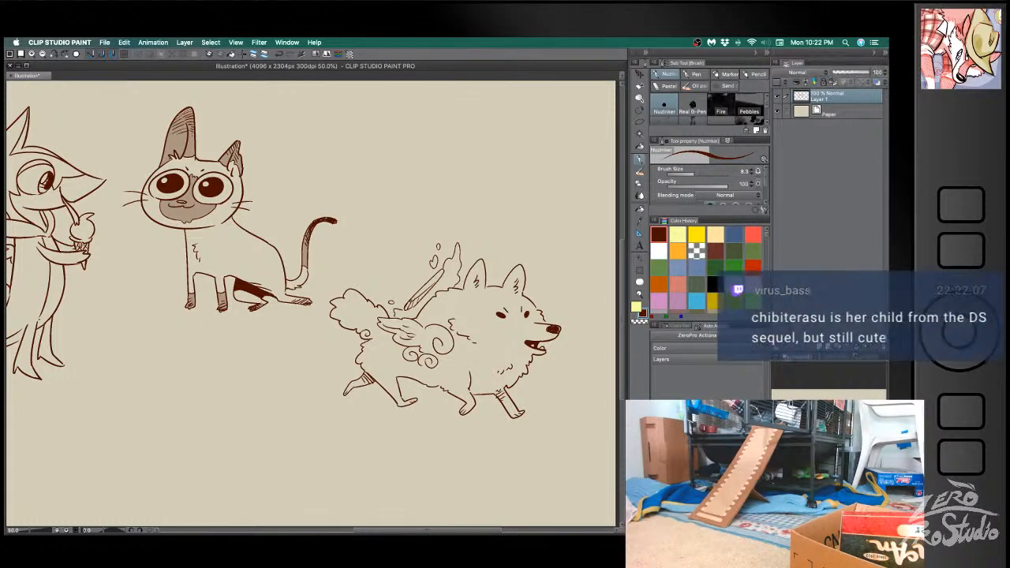
pyautogui.moveTo(368, 324)
pyautogui.mouseDown()
pyautogui.moveTo(361, 316)
pyautogui.moveTo(343, 327)
pyautogui.mouseUp()
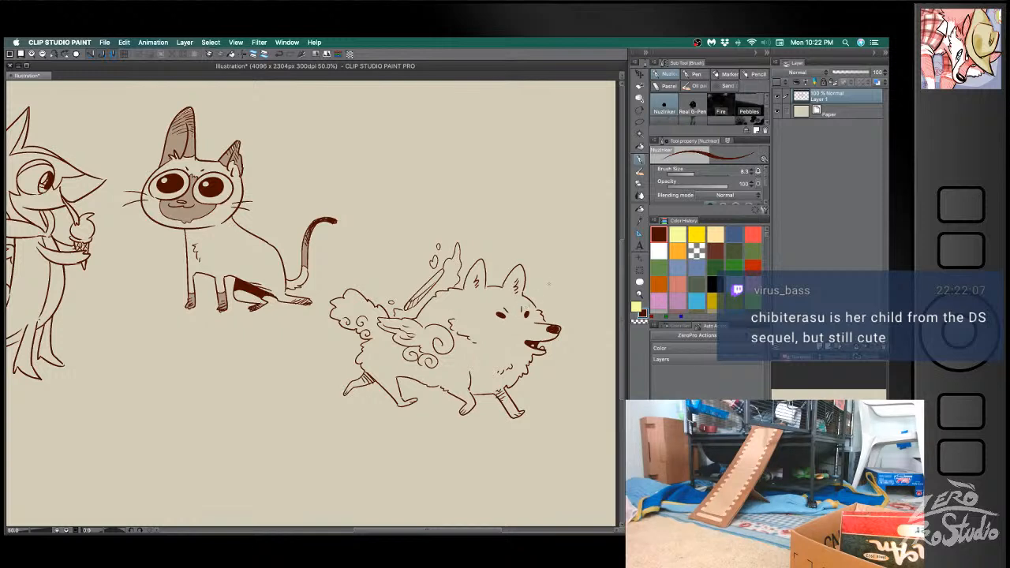
# - Outline a curved marking behind the dog's near eye and fill it with dark brown
pyautogui.moveTo(503, 322)
pyautogui.mouseDown()
pyautogui.moveTo(479, 312)
pyautogui.moveTo(506, 322)
pyautogui.mouseUp()
pyautogui.press('super+z')
pyautogui.press('super+z')
pyautogui.press('super+z')
pyautogui.press('super+z')
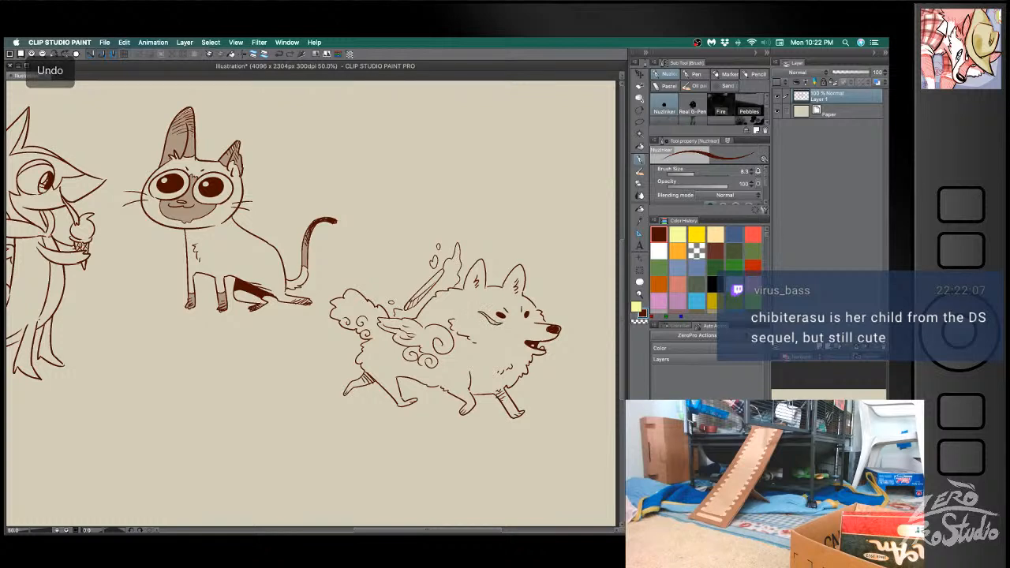
pyautogui.press('g')
# - Touch up the area around the dog's near eye with a smaller eraser
pyautogui.press('e')
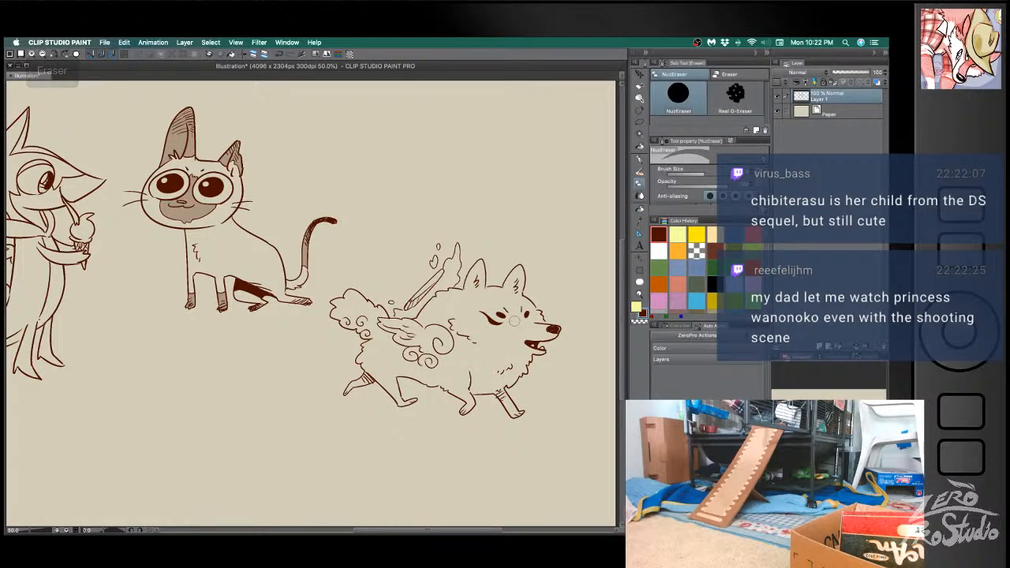
pyautogui.press('b')
pyautogui.press('e')
pyautogui.press('[')
pyautogui.press('[')
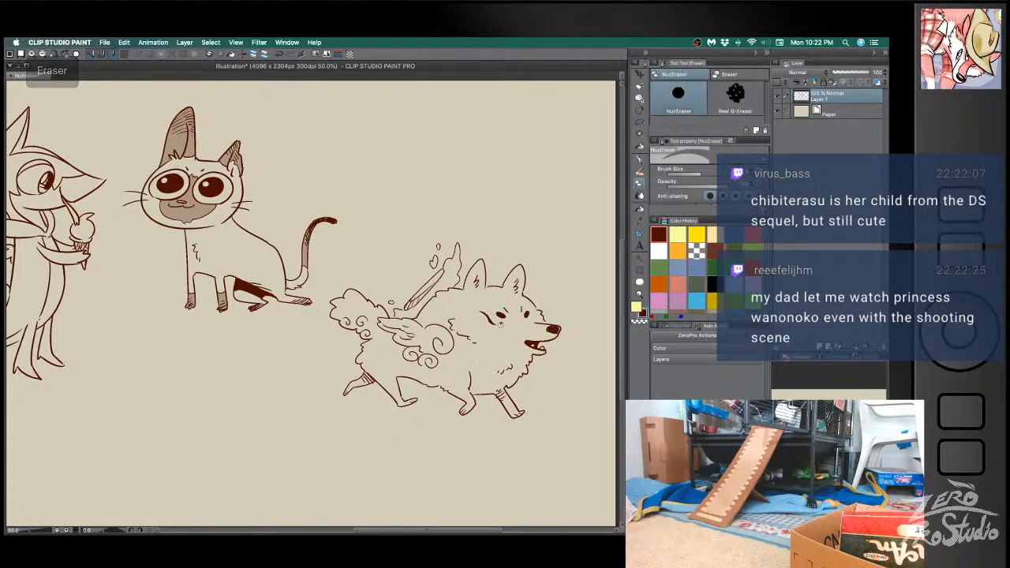
pyautogui.press('super+z')
pyautogui.press('b')
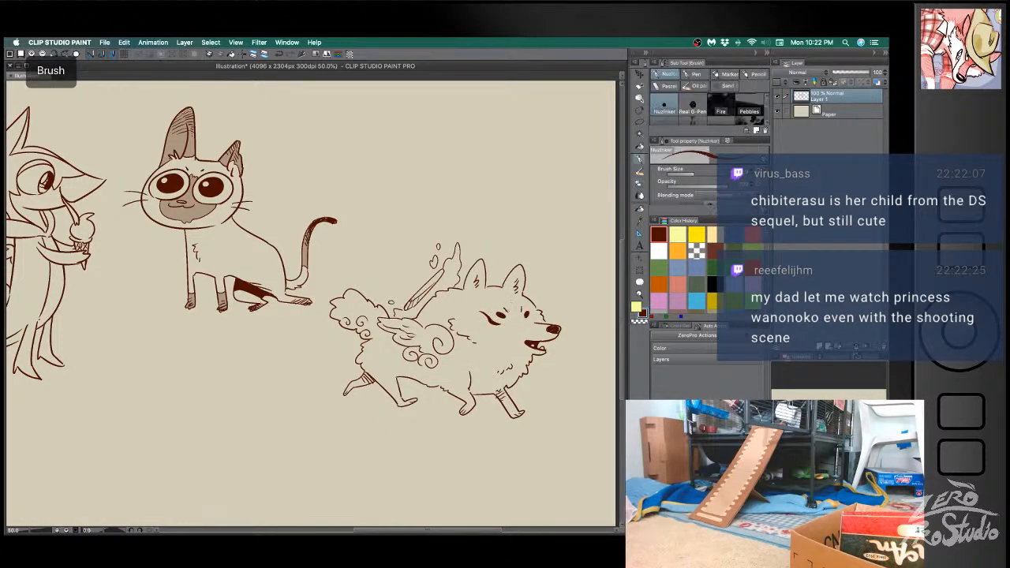
# - Redraw the dog's eyes as narrow, slanted shapes with heavy upper lines, and undo the trial forehead mark
pyautogui.moveTo(508, 305)
pyautogui.mouseDown()
pyautogui.moveTo(493, 299)
pyautogui.moveTo(501, 324)
pyautogui.moveTo(499, 315)
pyautogui.mouseUp()
pyautogui.press('super+z')
pyautogui.press('super+z')
pyautogui.press('super+z')
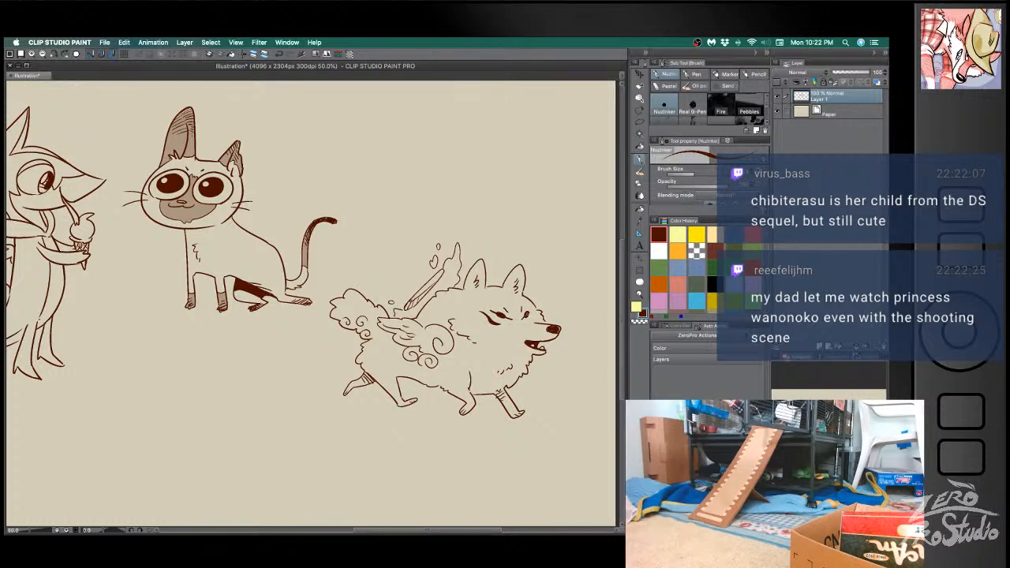
pyautogui.press('super+z')
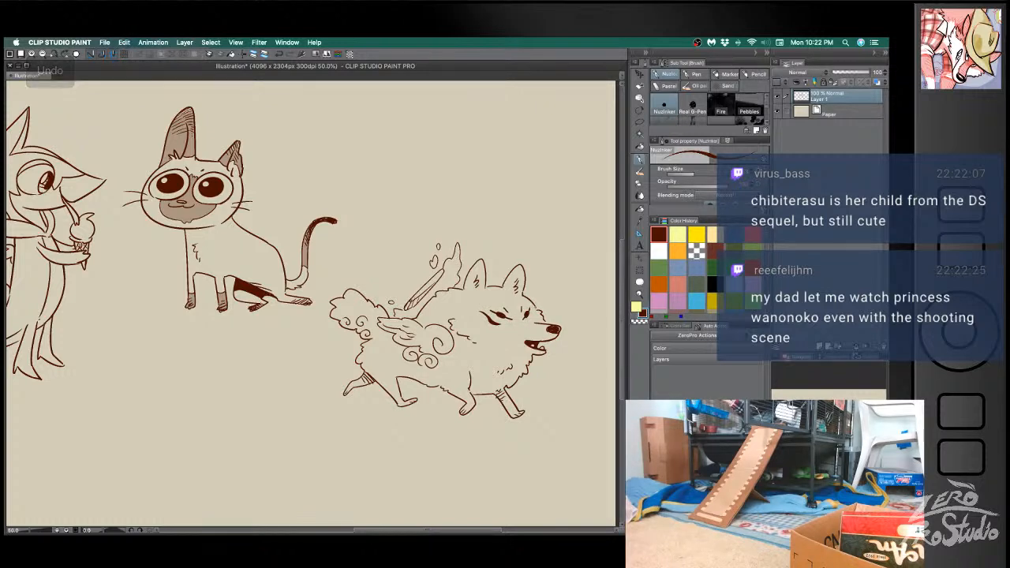
pyautogui.moveTo(497, 300); pyautogui.dragTo(509, 307)
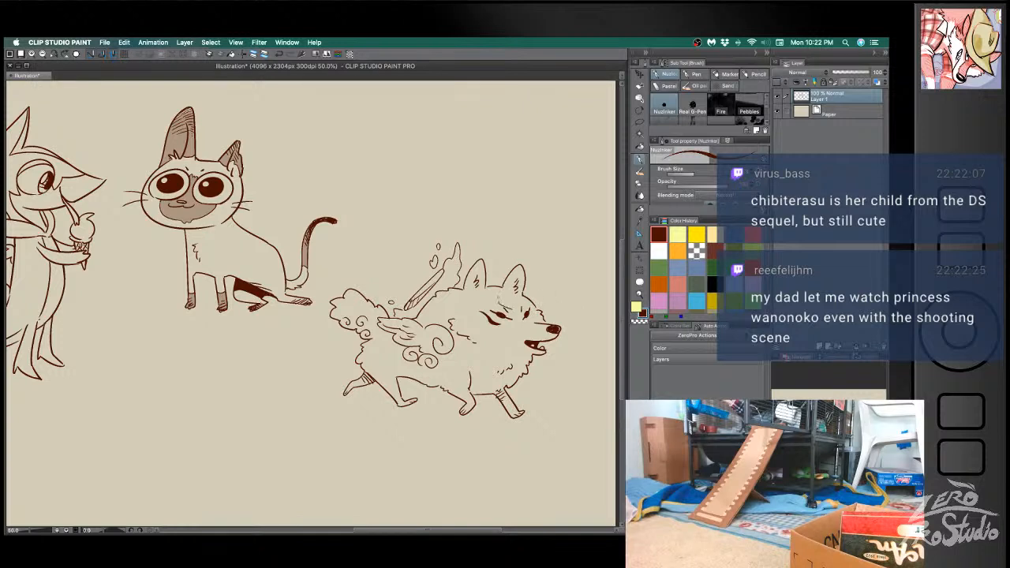
pyautogui.press('cmd+z')
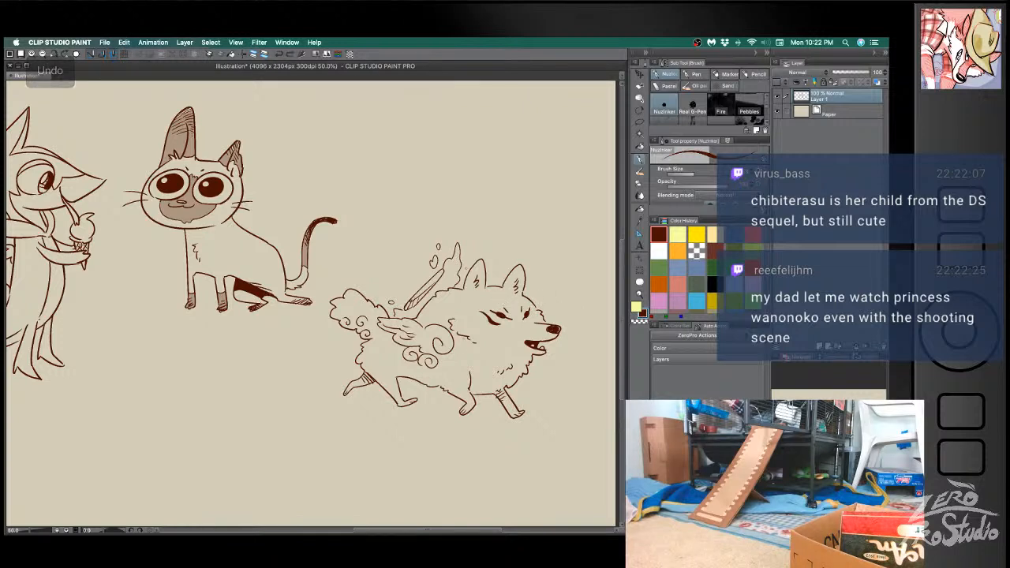
# - Outline a pointed marking on the dog's shoulder and fill it with dark brown
pyautogui.moveTo(459, 338); pyautogui.dragTo(479, 360)
pyautogui.press('super+z')
pyautogui.press('super+z')
pyautogui.press('g')
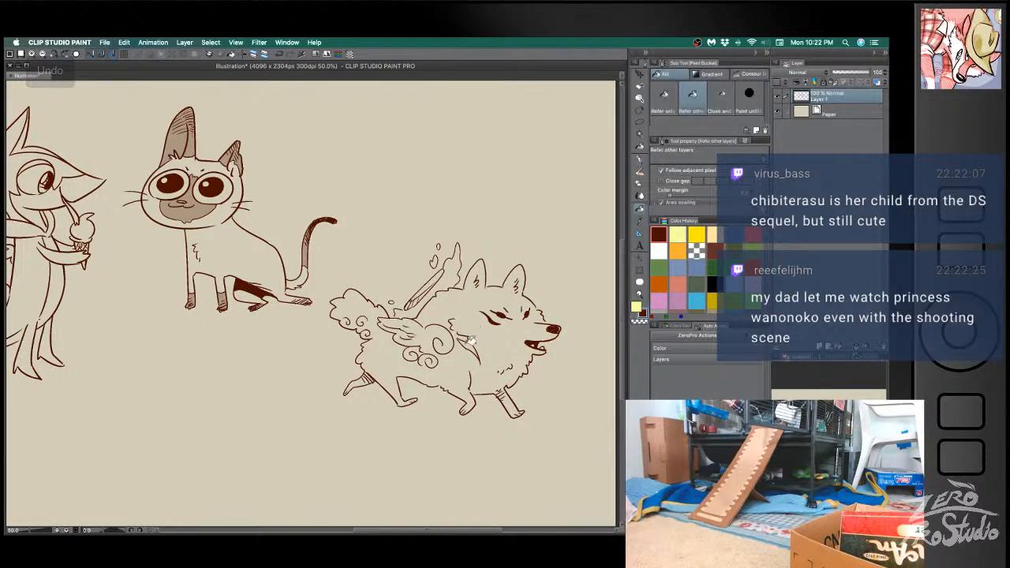
pyautogui.press('b')
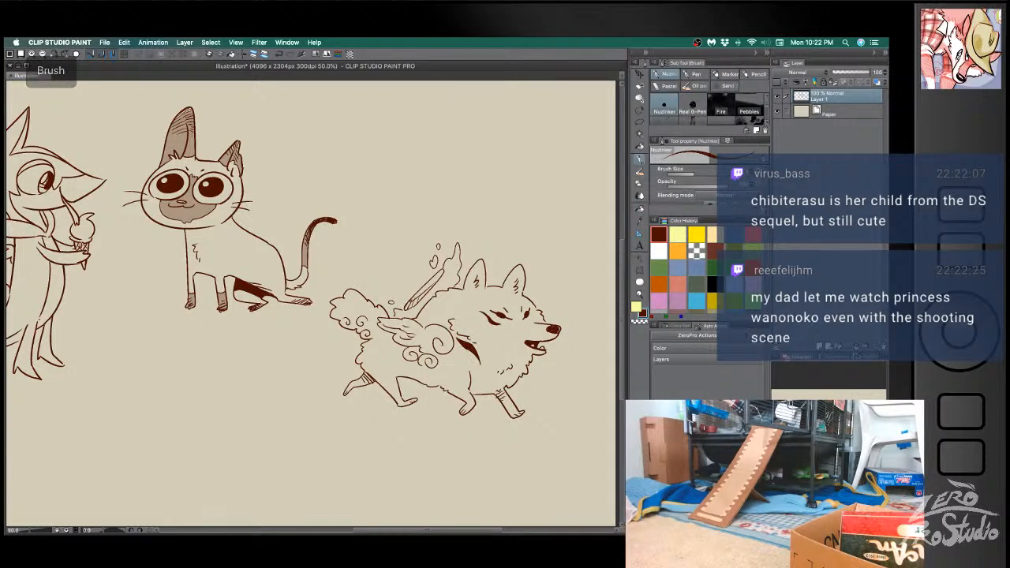
# - Add a spiral curl on the dog's side between the cloud swirls and the front leg, redrawing the first attempt
pyautogui.moveTo(446, 360)
pyautogui.mouseDown()
pyautogui.moveTo(469, 356)
pyautogui.moveTo(459, 363)
pyautogui.mouseUp()
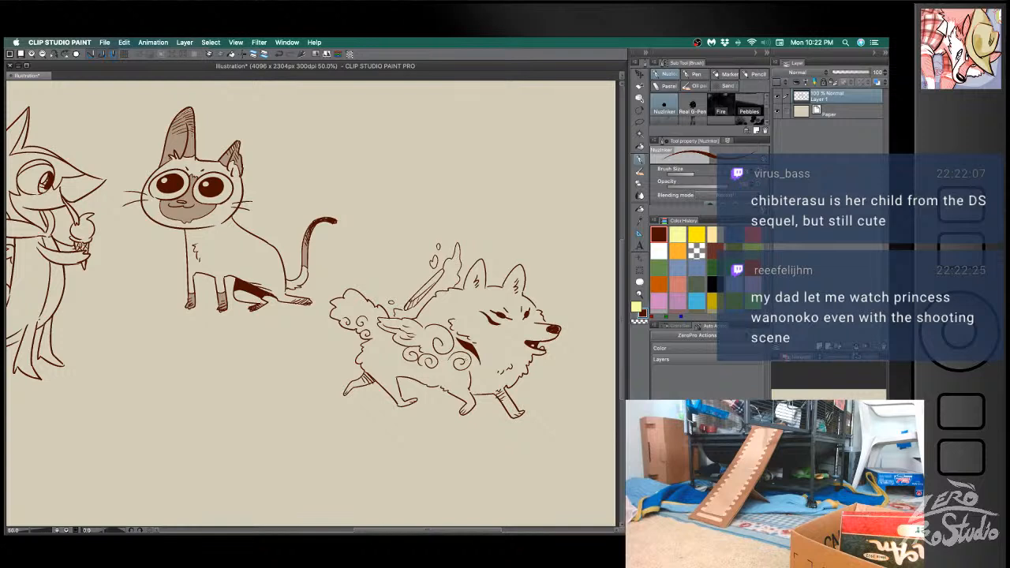
pyautogui.press('super+z')
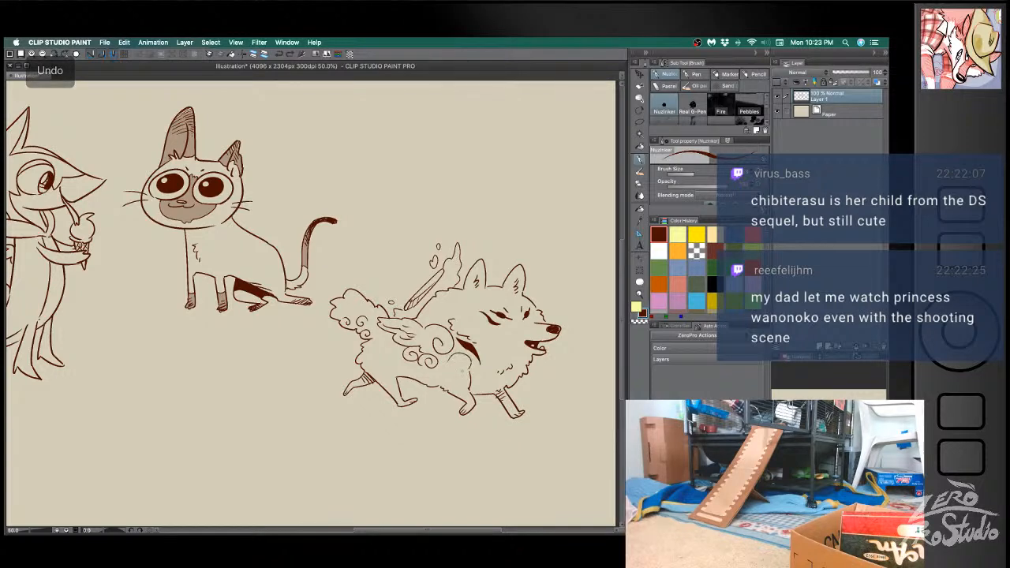
pyautogui.moveTo(447, 363)
pyautogui.mouseDown()
pyautogui.moveTo(462, 371)
pyautogui.moveTo(452, 369)
pyautogui.moveTo(459, 360)
pyautogui.moveTo(455, 369)
pyautogui.mouseUp()
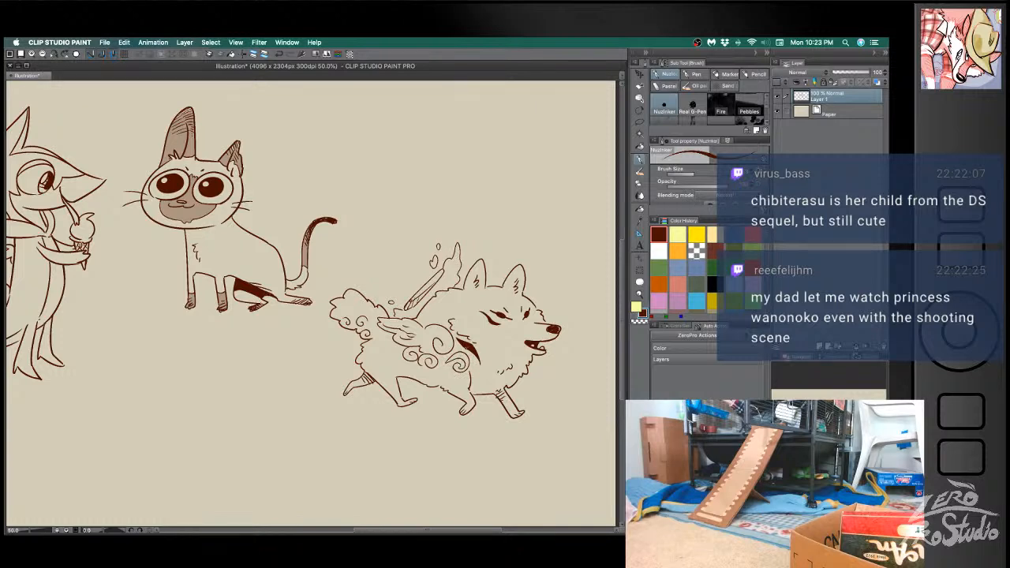
# - Fill the spiral on the dog's side and its sectioned-off tail tip with dark brown, and add small drops around the tip
pyautogui.press('g')
pyautogui.click(465, 362)
pyautogui.press('b')
pyautogui.moveTo(358, 291); pyautogui.dragTo(341, 311)
pyautogui.press('g')
pyautogui.click(342, 305)
pyautogui.press('b')
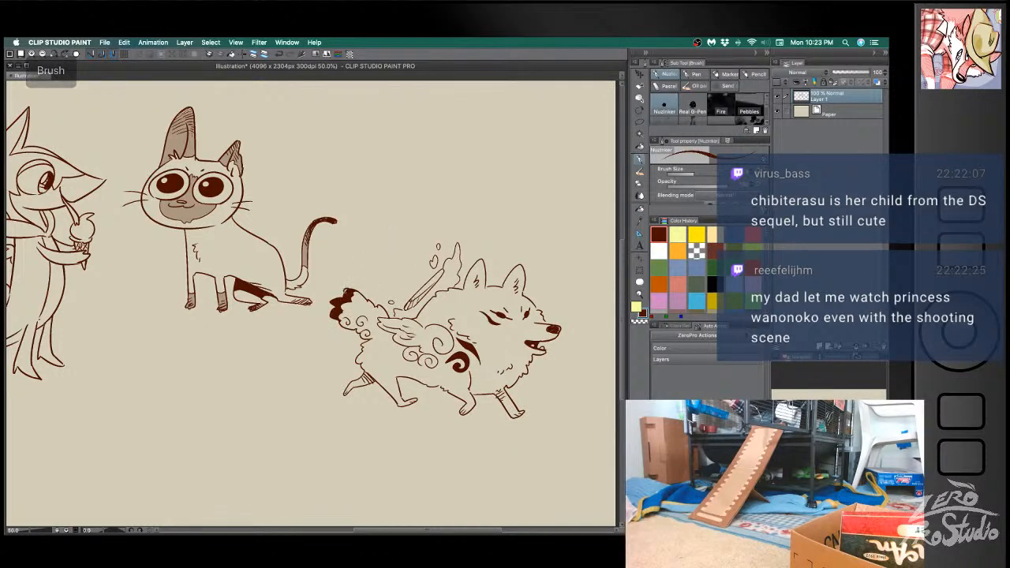
pyautogui.press('g')
pyautogui.click(338, 295)
pyautogui.click(347, 293)
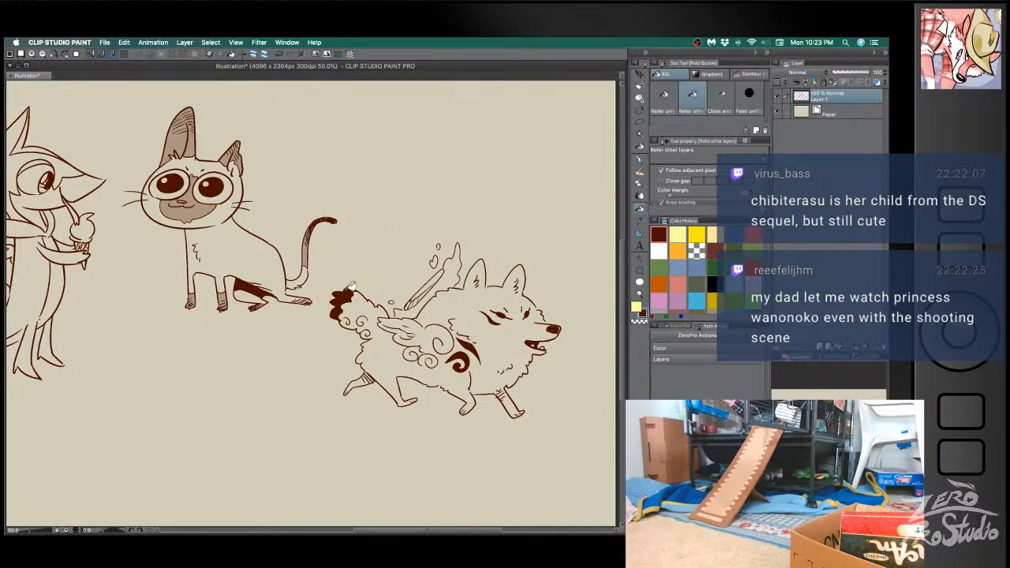
pyautogui.press('b')
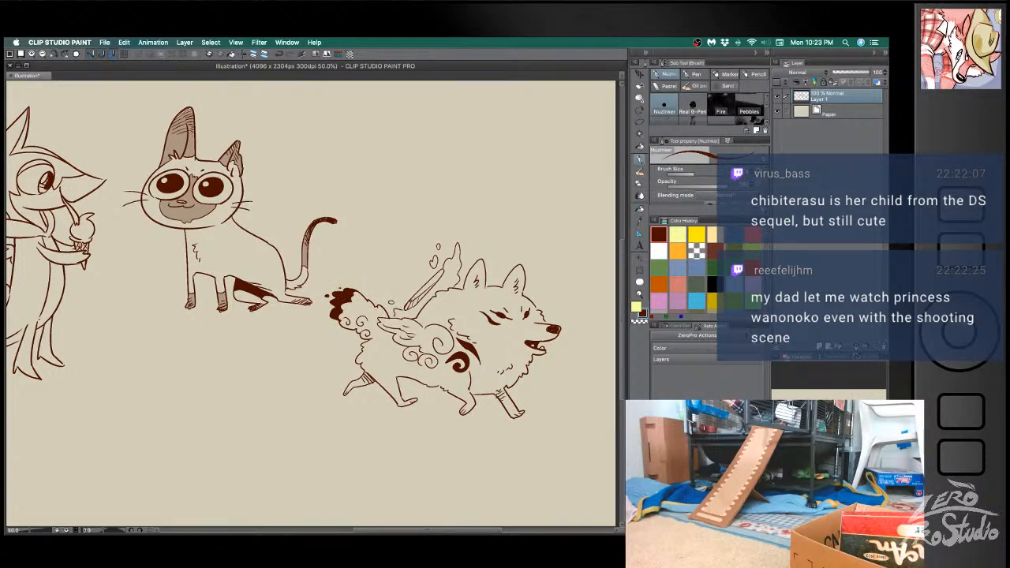
# - Draw leafy plants and a small flower behind the dog's hind foot, undoing and redrawing strokes on the farthest sprig
pyautogui.moveTo(329, 389)
pyautogui.mouseDown()
pyautogui.moveTo(318, 383)
pyautogui.moveTo(310, 396)
pyautogui.moveTo(329, 398)
pyautogui.moveTo(317, 387)
pyautogui.moveTo(338, 382)
pyautogui.moveTo(345, 395)
pyautogui.moveTo(332, 397)
pyautogui.moveTo(324, 367)
pyautogui.moveTo(329, 375)
pyautogui.moveTo(274, 388)
pyautogui.moveTo(297, 399)
pyautogui.moveTo(301, 390)
pyautogui.moveTo(294, 394)
pyautogui.mouseUp()
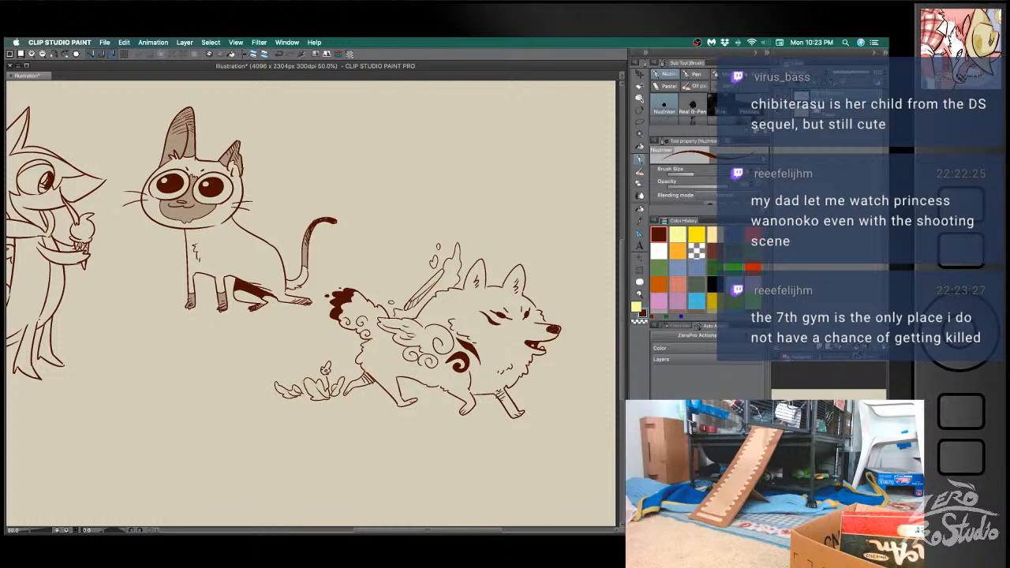
pyautogui.press('super+z')
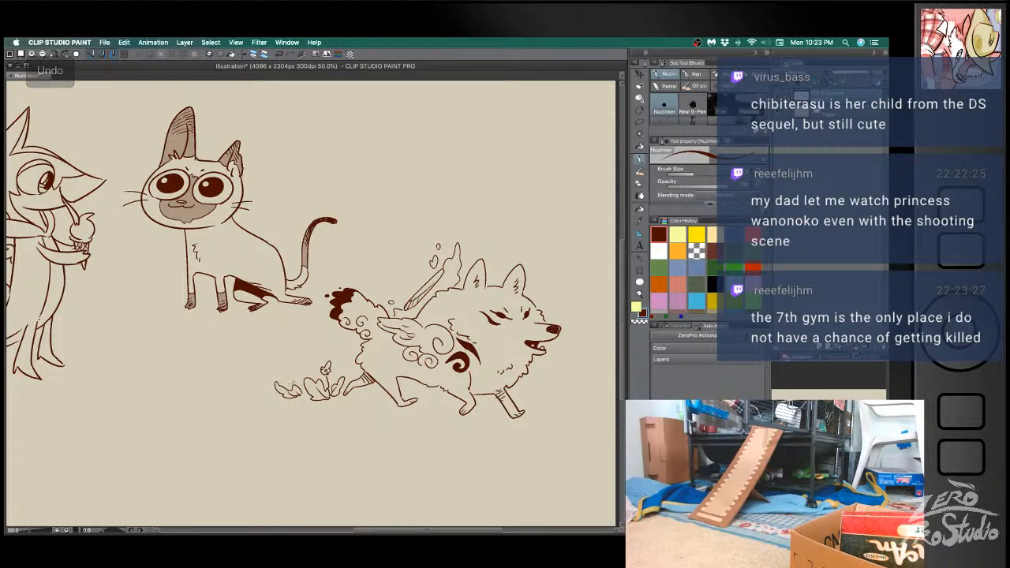
pyautogui.moveTo(293, 374); pyautogui.dragTo(286, 390)
pyautogui.press('super+z')
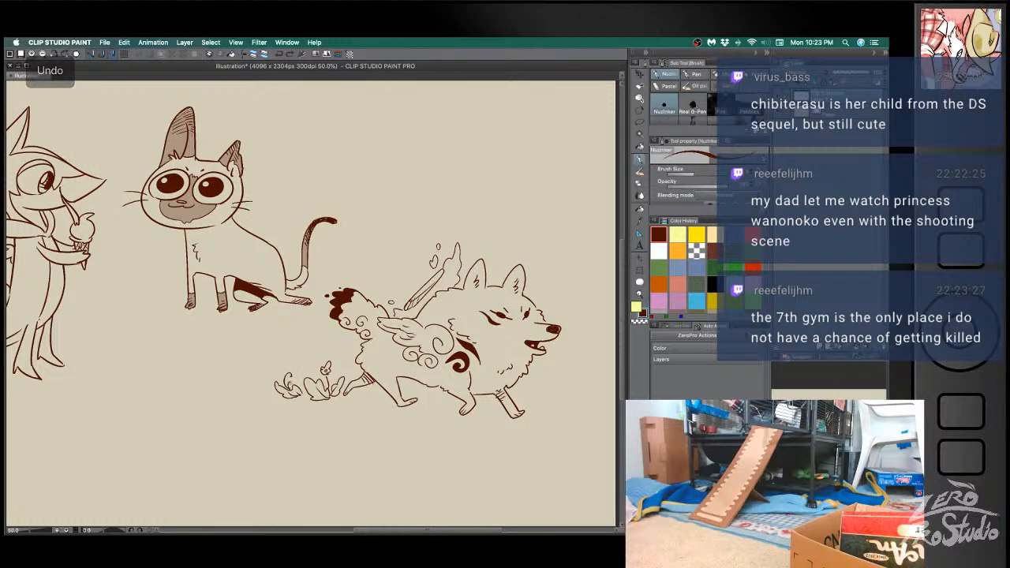
pyautogui.press('super+z')
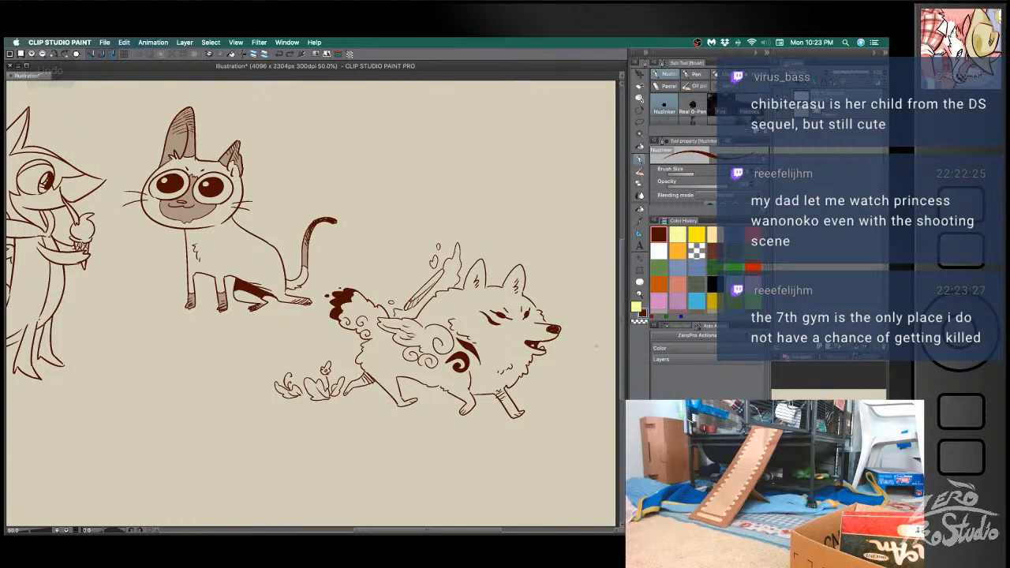
# - Sketch flat oval paw prints with small toe marks on the ground beneath the dog's legs
pyautogui.moveTo(356, 398); pyautogui.dragTo(362, 403)
pyautogui.press('super+z')
pyautogui.moveTo(447, 409); pyautogui.dragTo(426, 412)
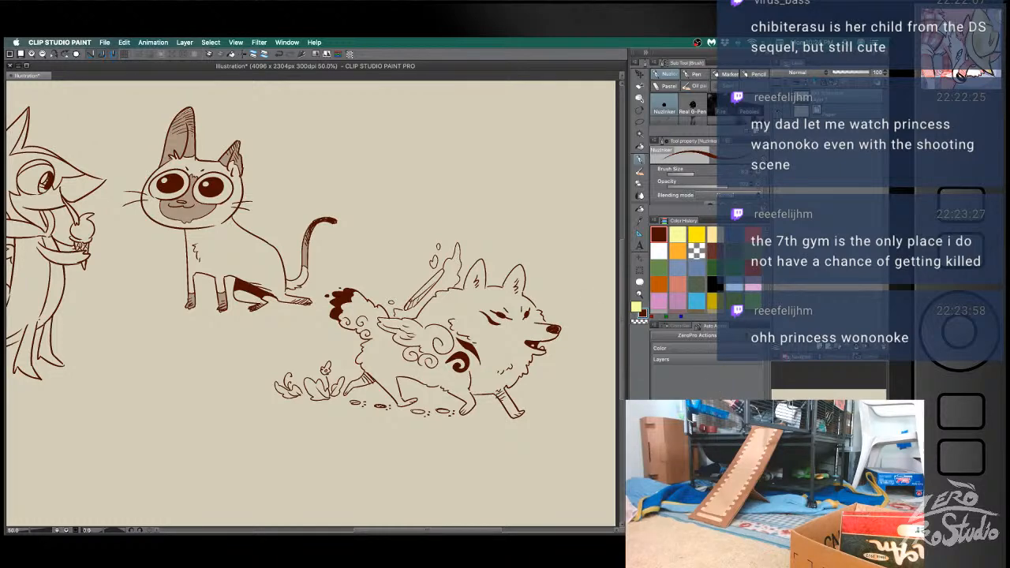
# - Draw a ring marking with a curved stroke beside it on the dog's forehead and fill both with dark brown
pyautogui.press('Tab')
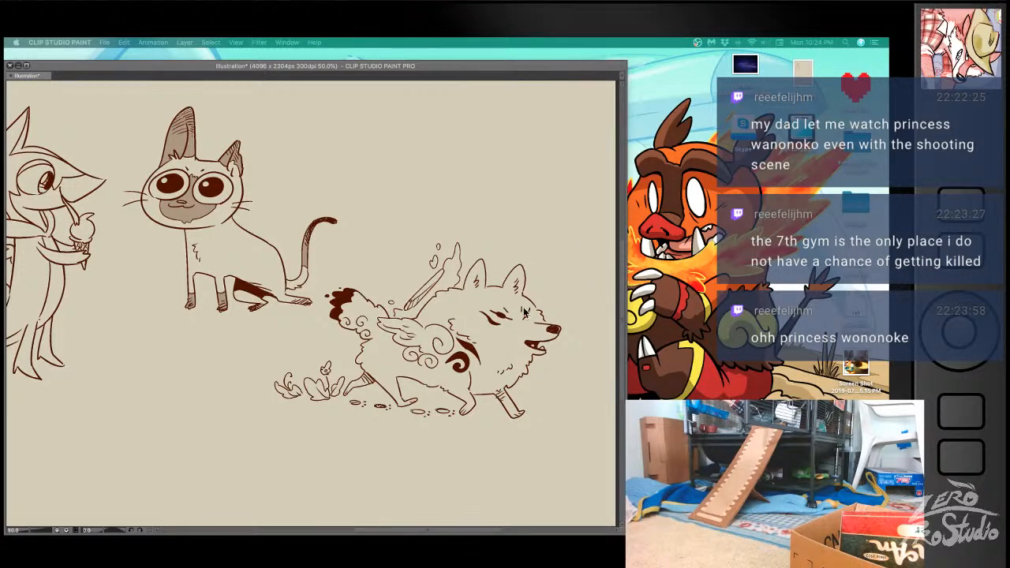
pyautogui.press('Tab')
pyautogui.moveTo(514, 297); pyautogui.dragTo(505, 306)
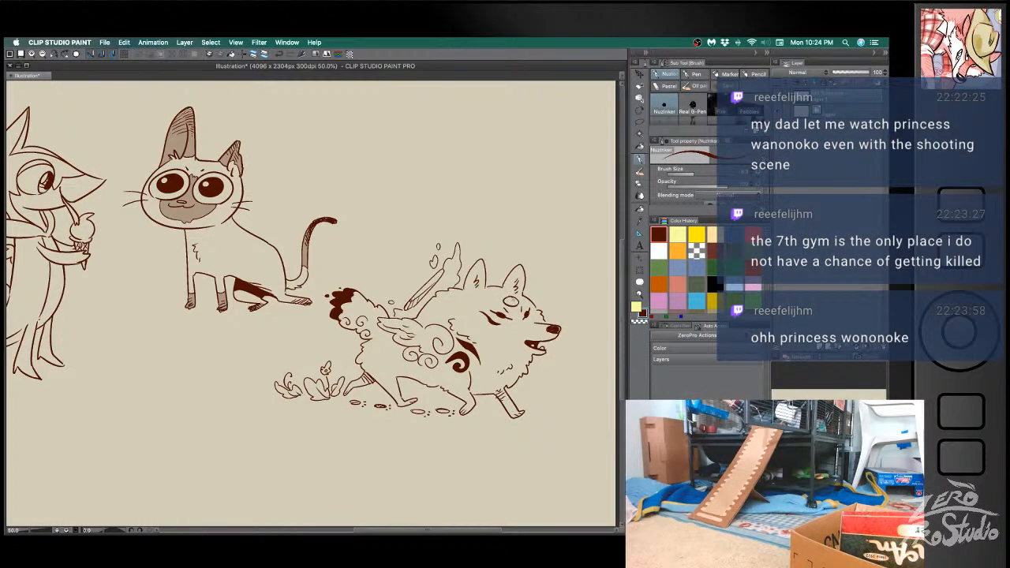
pyautogui.press('g')
pyautogui.click(517, 300)
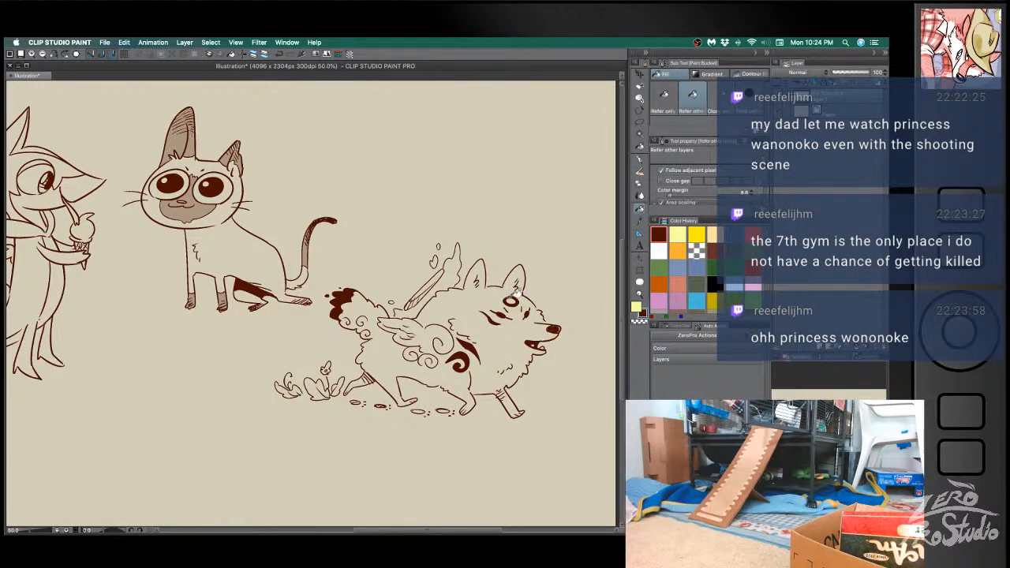
pyautogui.press('b')
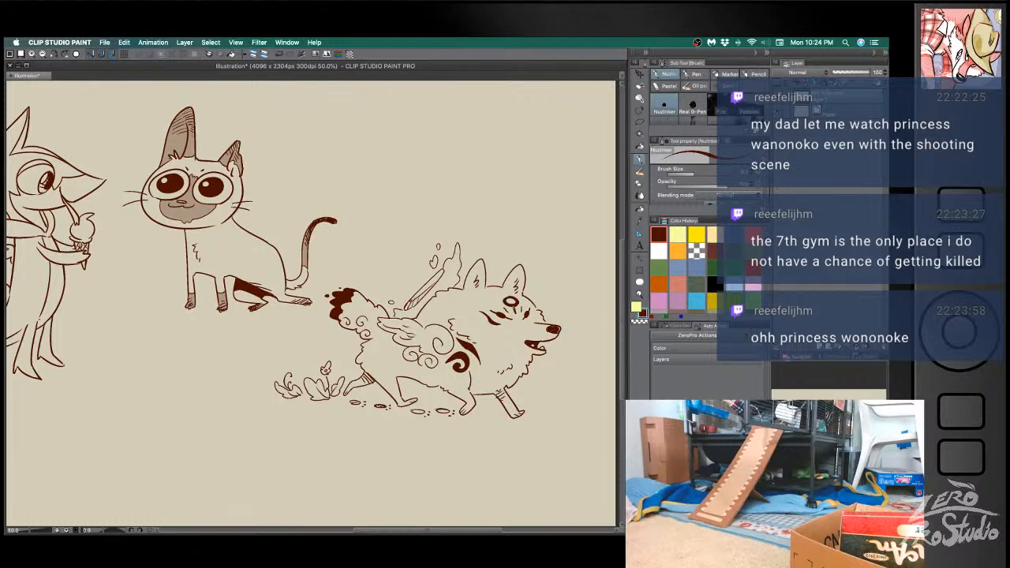
pyautogui.moveTo(503, 294); pyautogui.dragTo(509, 297)
pyautogui.hotkey('ctrl', 'z')
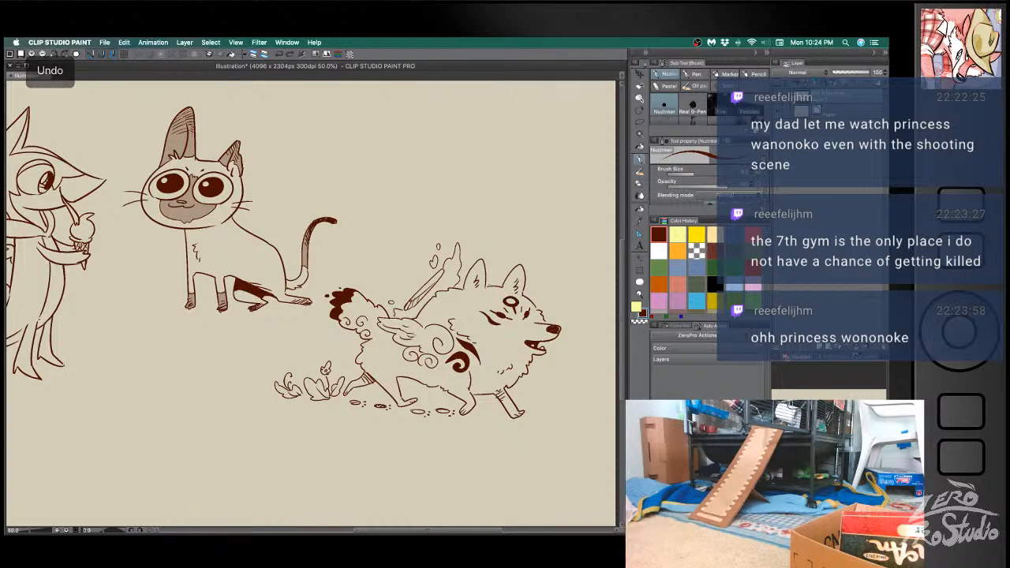
pyautogui.press('g')
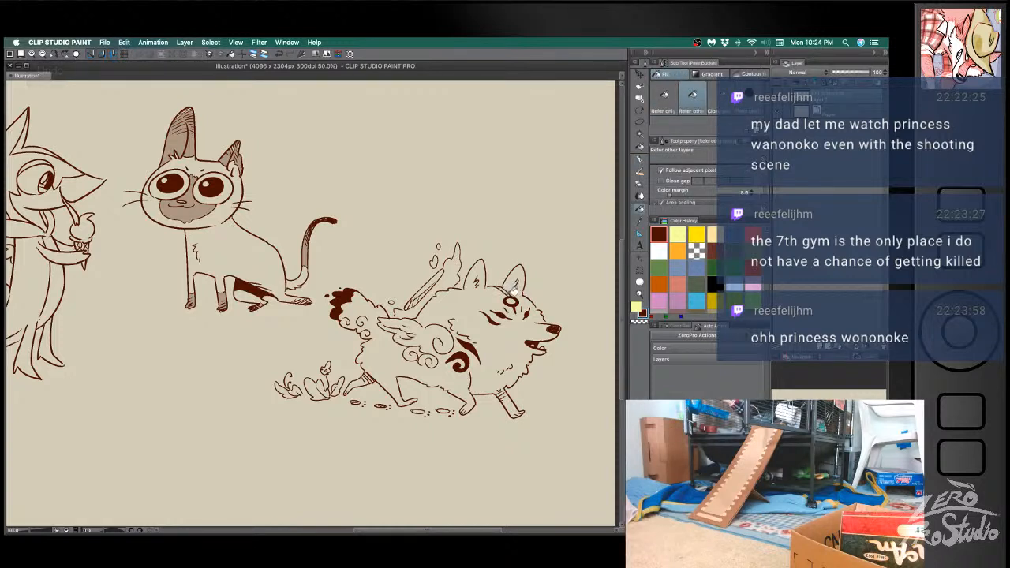
# - Fill the paw prints beneath the dog with dark brown, undoing the stray fills
pyautogui.moveTo(511, 441); pyautogui.dragTo(513, 373)
pyautogui.press('g')
pyautogui.press('g')
pyautogui.click(427, 360)
pyautogui.click(451, 360)
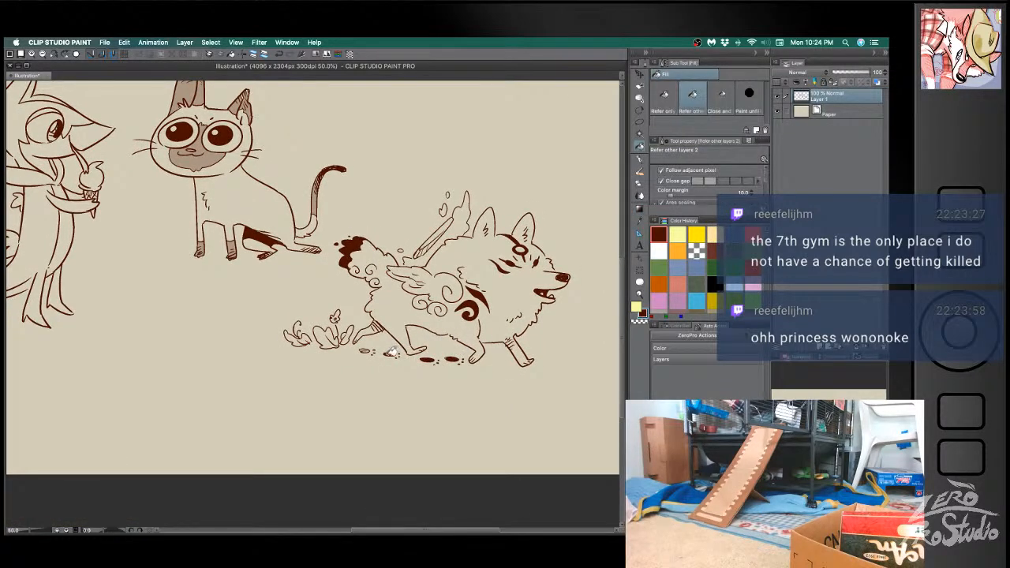
pyautogui.hotkey('ctrl', 'z')
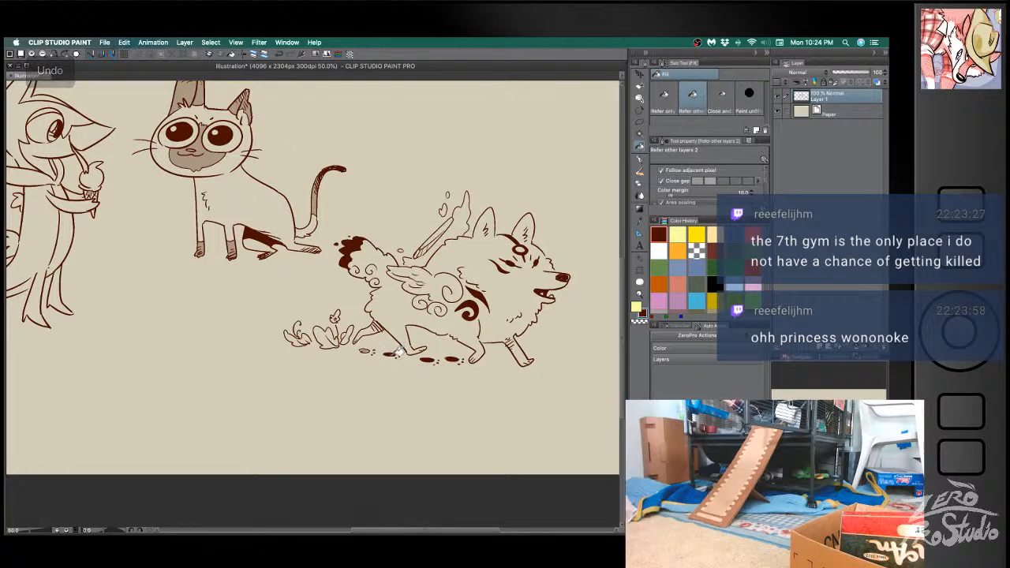
pyautogui.click(364, 350)
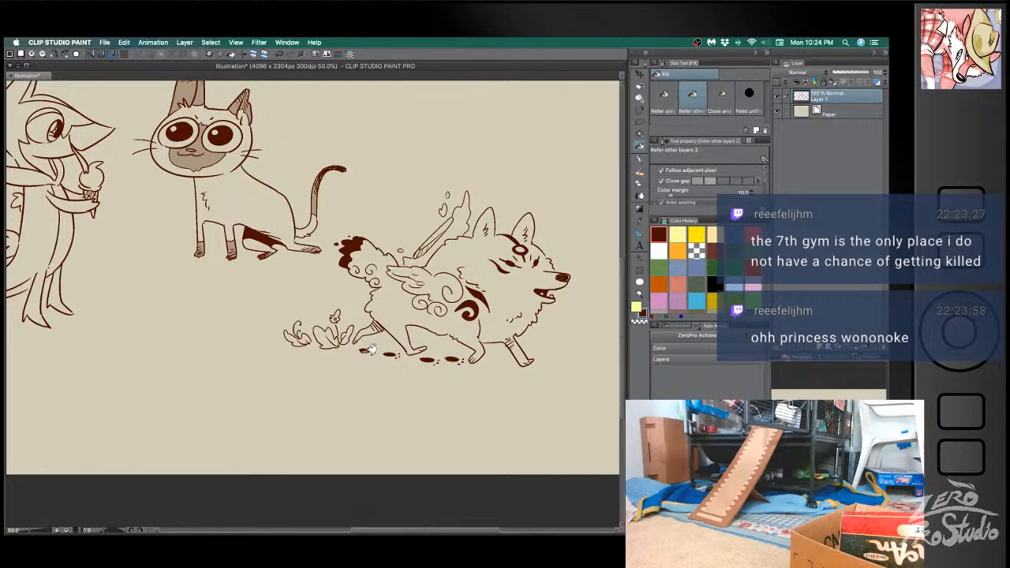
pyautogui.hotkey('ctrl', 'z')
pyautogui.press('b')
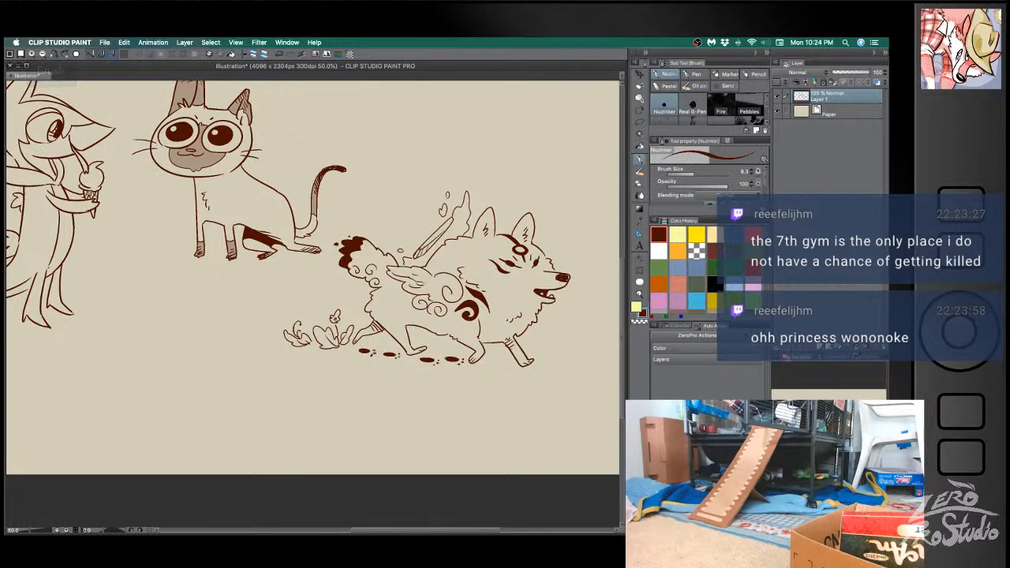
# - Add one more paw print behind the dog's front foot, fill it with dark brown and dot in its toes
pyautogui.hotkey('ctrl', 'z')
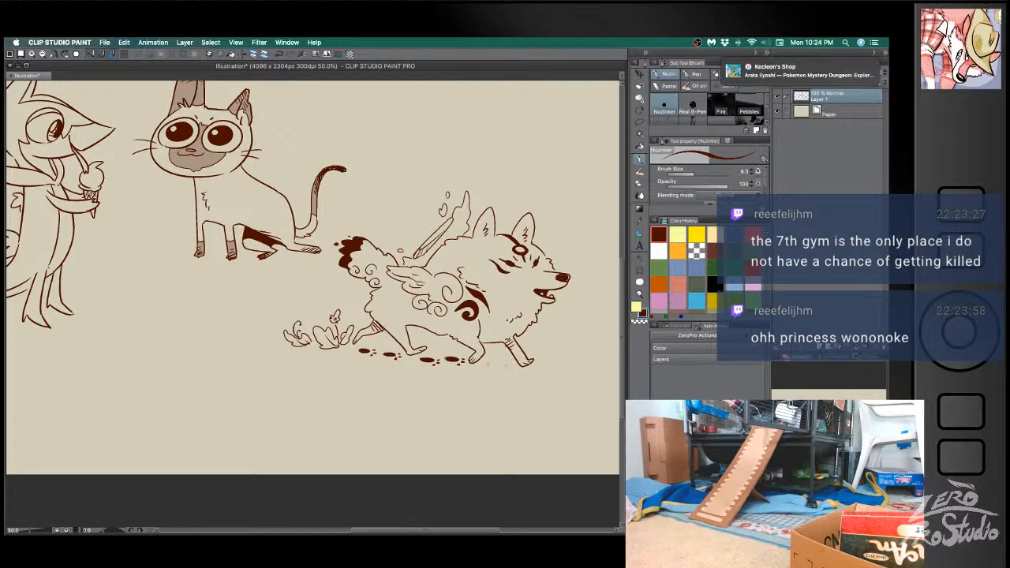
pyautogui.hotkey('ctrl', 'z')
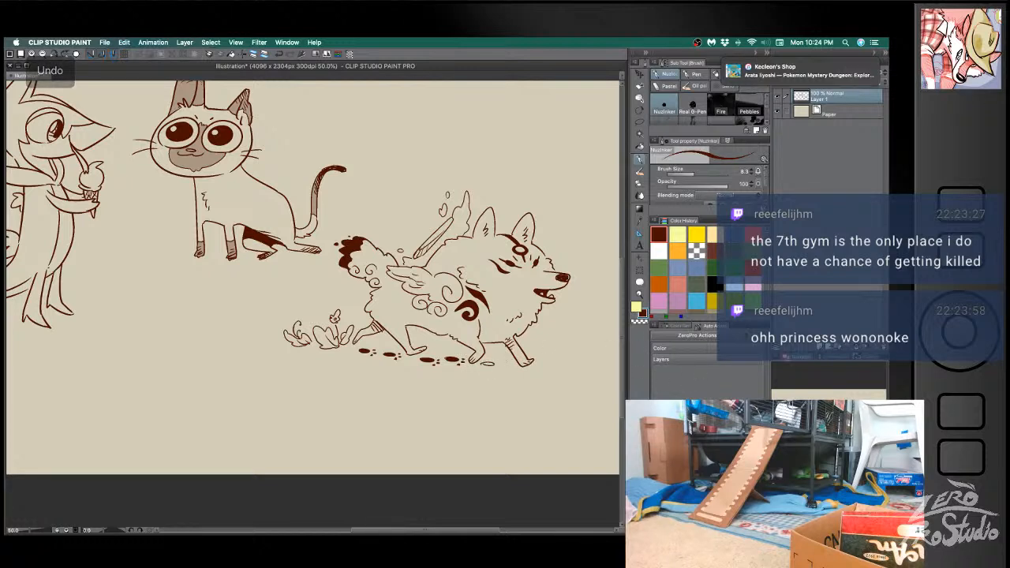
pyautogui.press('g')
pyautogui.click(487, 365)
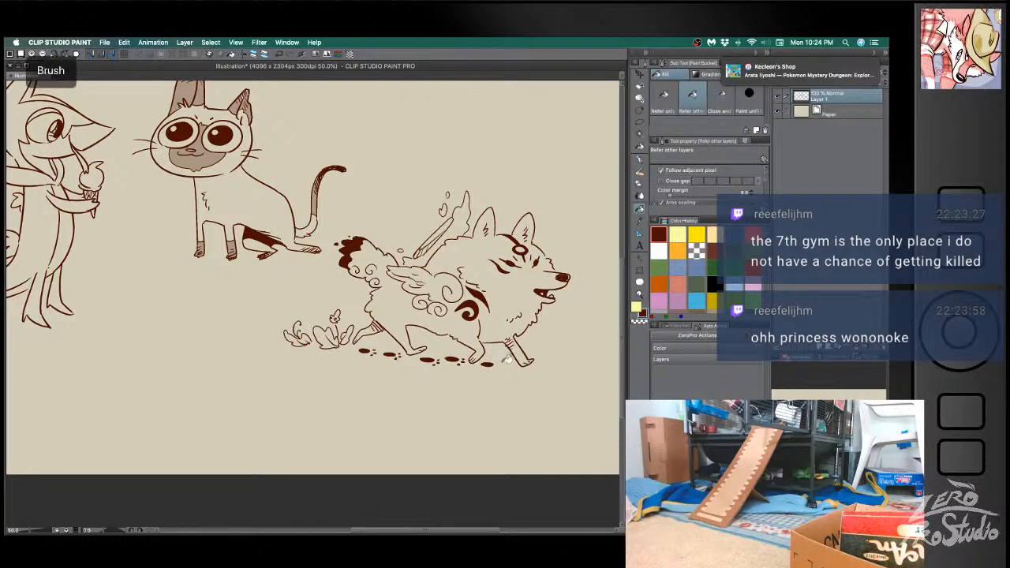
pyautogui.press('b')
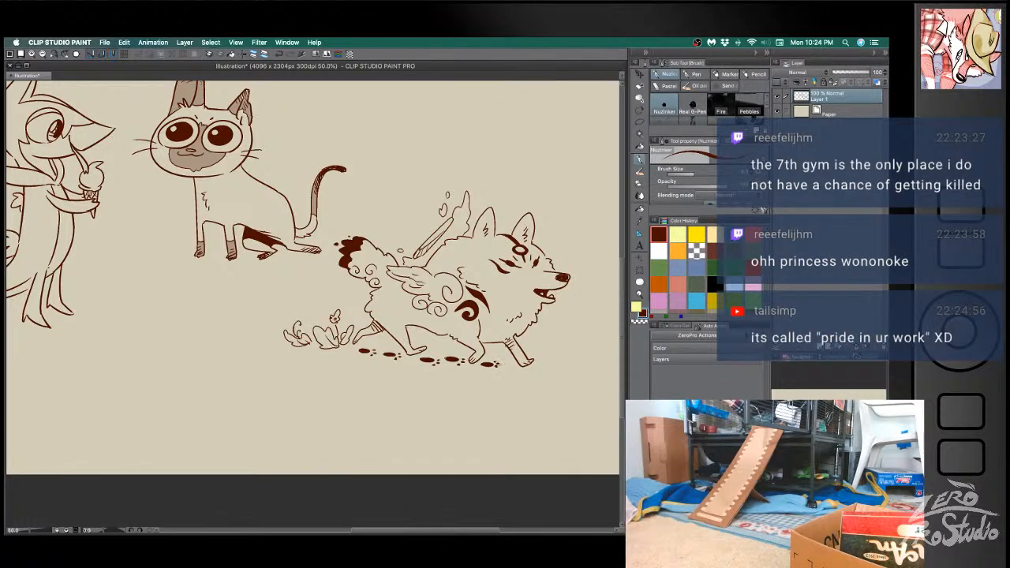
# - Refine the plants behind the dog with short strokes, undoing the unwanted ones, and open the save dialog
pyautogui.hotkey('ctrl', 'z')
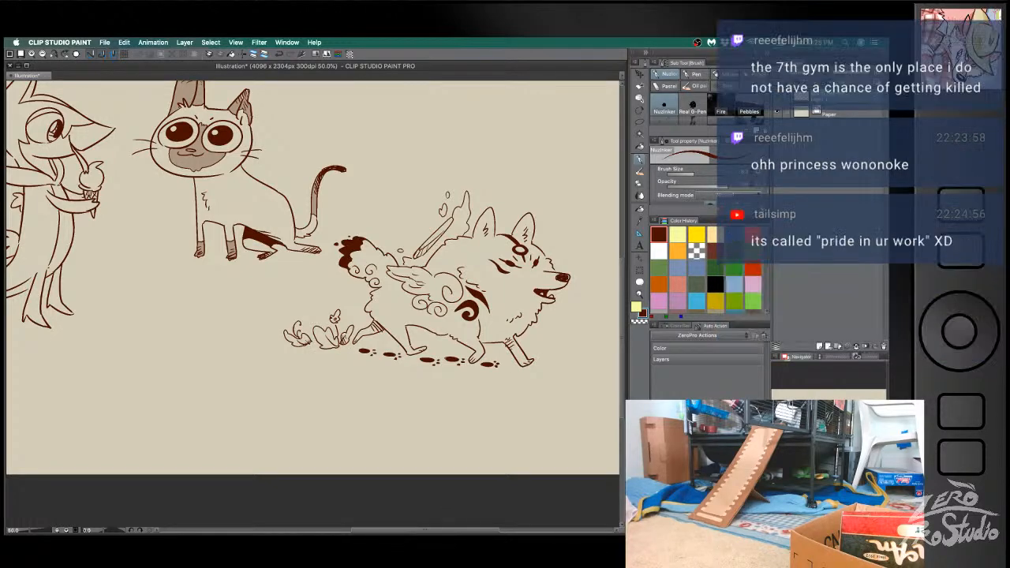
pyautogui.hotkey('ctrl', 'z')
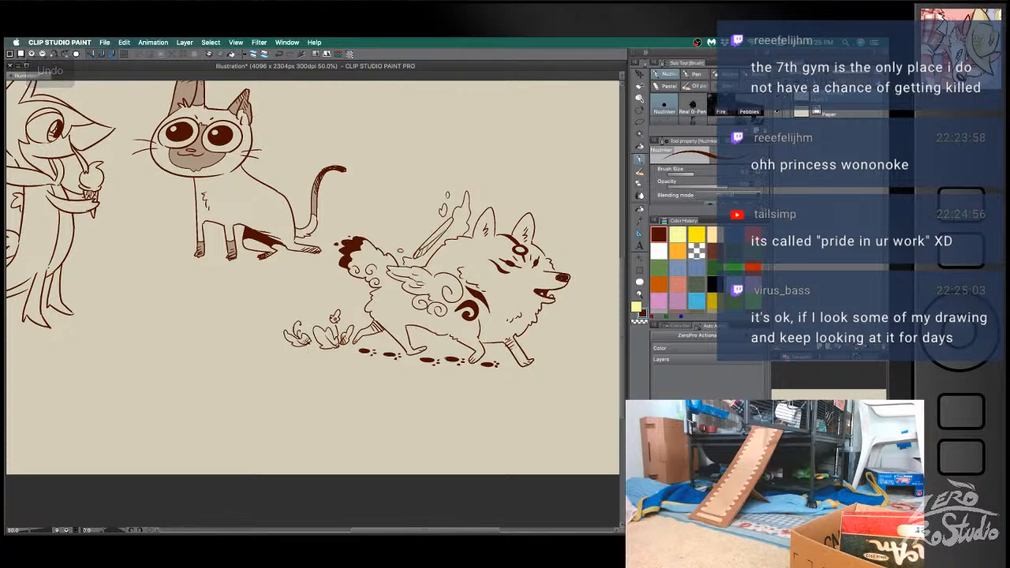
pyautogui.press('super+z')
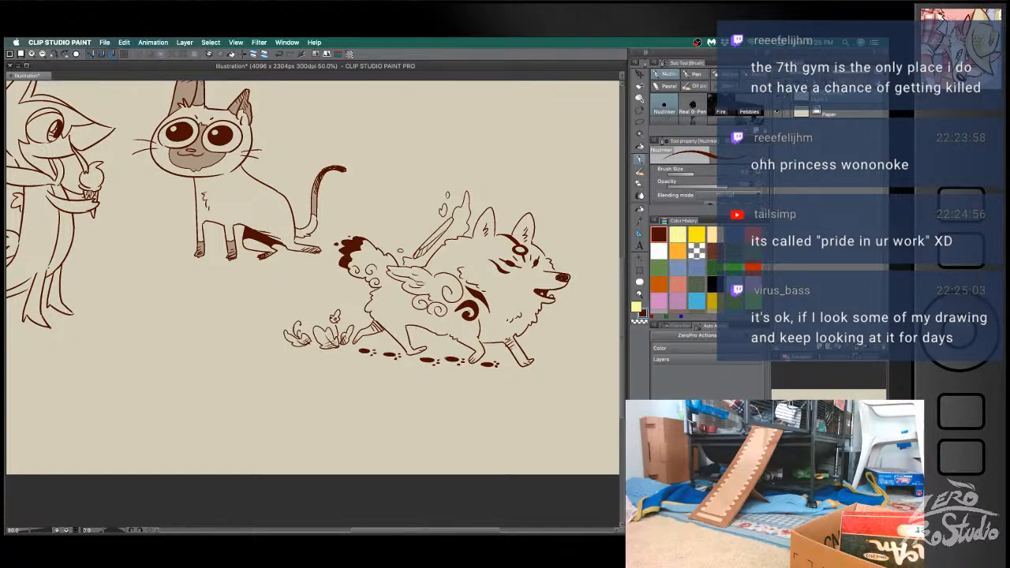
pyautogui.press('super+s')
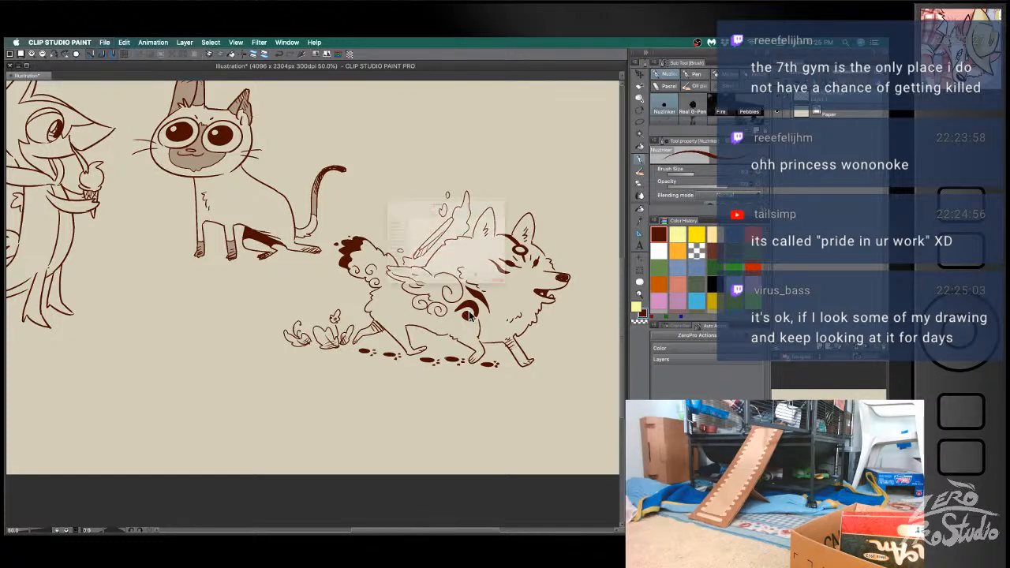
pyautogui.click(576, 372)
# - Lasso the dog together with its plants and paw prints, and move the selection up and away from the cat with a slight counterclockwise rotation
pyautogui.press('m')
pyautogui.moveTo(556, 192)
pyautogui.mouseDown()
pyautogui.moveTo(404, 188)
pyautogui.moveTo(330, 229)
pyautogui.moveTo(315, 286)
pyautogui.moveTo(415, 404)
pyautogui.moveTo(590, 226)
pyautogui.mouseUp()
pyautogui.press('super+t')
pyautogui.moveTo(608, 305)
pyautogui.mouseDown()
pyautogui.moveTo(599, 273)
pyautogui.moveTo(577, 253)
pyautogui.moveTo(629, 315)
pyautogui.mouseUp()
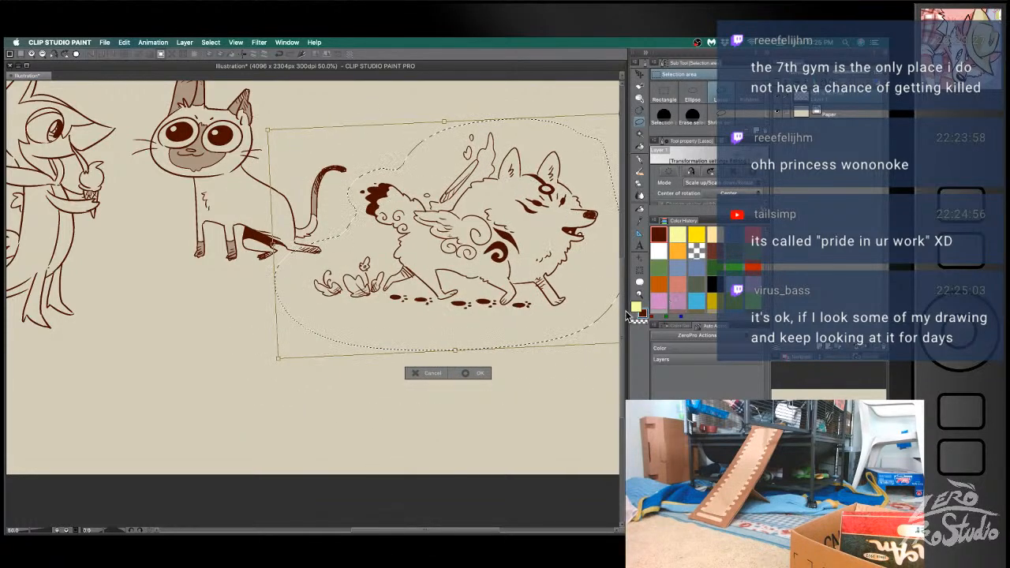
pyautogui.click(478, 373)
# - Draw a rounded oval head for a new character in the empty space below the cat, replacing the first attempt
pyautogui.moveTo(491, 359); pyautogui.dragTo(535, 473)
pyautogui.moveTo(256, 268); pyautogui.dragTo(249, 180)
pyautogui.moveTo(421, 395); pyautogui.dragTo(434, 467)
pyautogui.moveTo(473, 434); pyautogui.dragTo(439, 329)
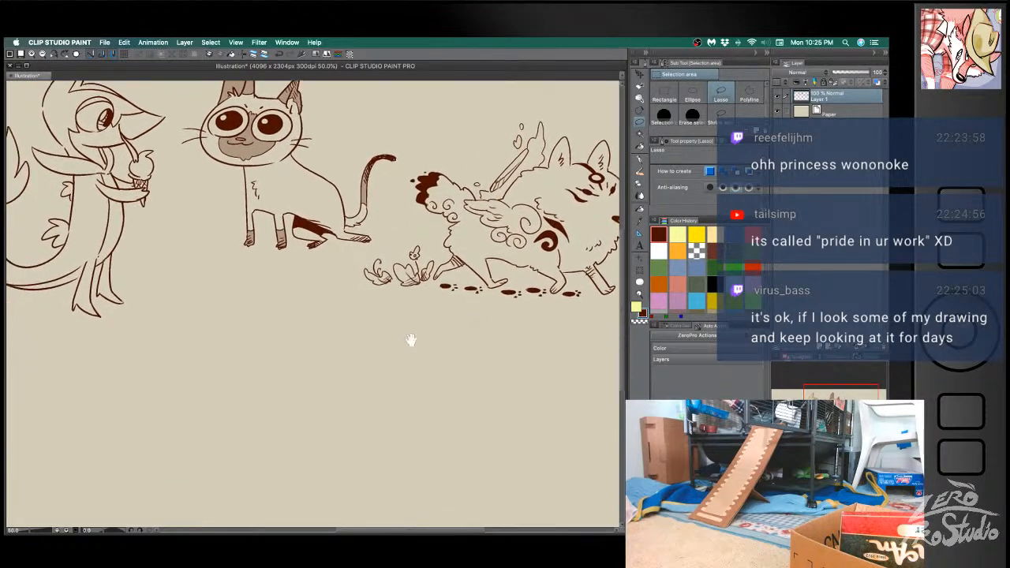
pyautogui.press('b')
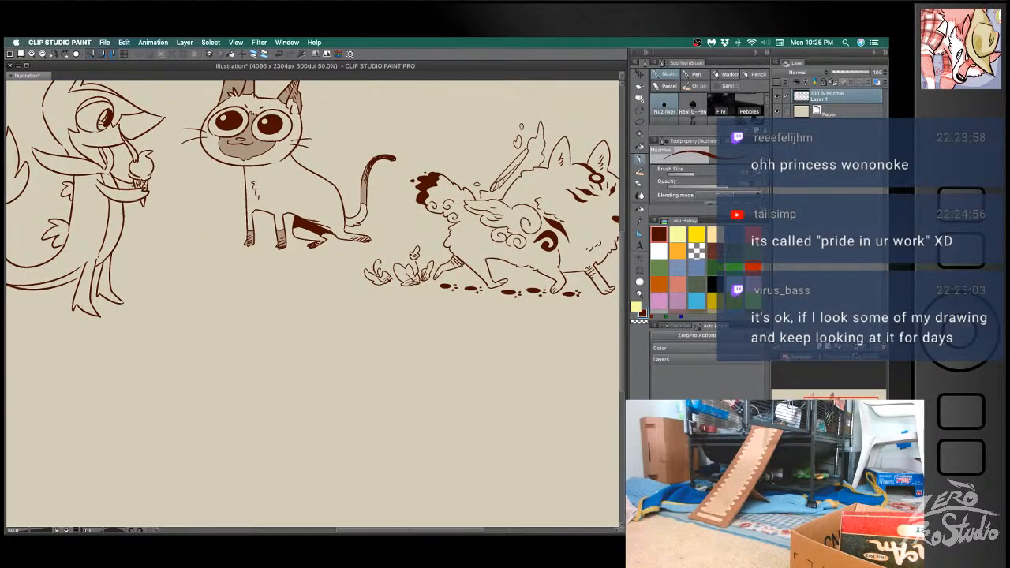
pyautogui.moveTo(198, 385); pyautogui.dragTo(416, 405)
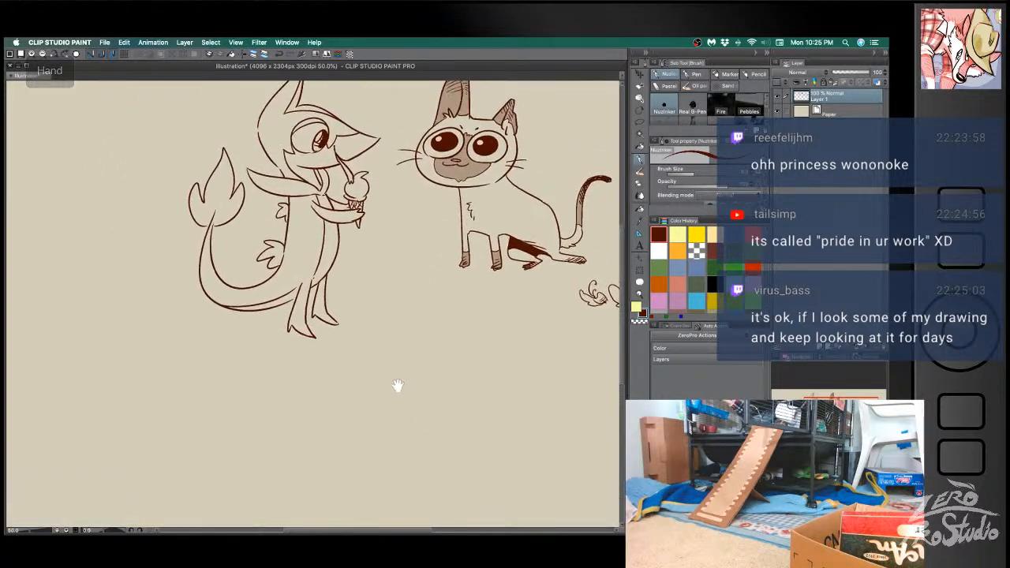
pyautogui.moveTo(335, 398); pyautogui.dragTo(363, 477)
pyautogui.moveTo(239, 371)
pyautogui.mouseDown()
pyautogui.moveTo(292, 390)
pyautogui.moveTo(295, 352)
pyautogui.moveTo(198, 299)
pyautogui.mouseUp()
pyautogui.moveTo(383, 408)
pyautogui.mouseDown()
pyautogui.moveTo(448, 436)
pyautogui.moveTo(435, 356)
pyautogui.moveTo(288, 291)
pyautogui.mouseUp()
pyautogui.moveTo(336, 406)
pyautogui.mouseDown()
pyautogui.moveTo(331, 361)
pyautogui.moveTo(311, 351)
pyautogui.moveTo(300, 374)
pyautogui.mouseUp()
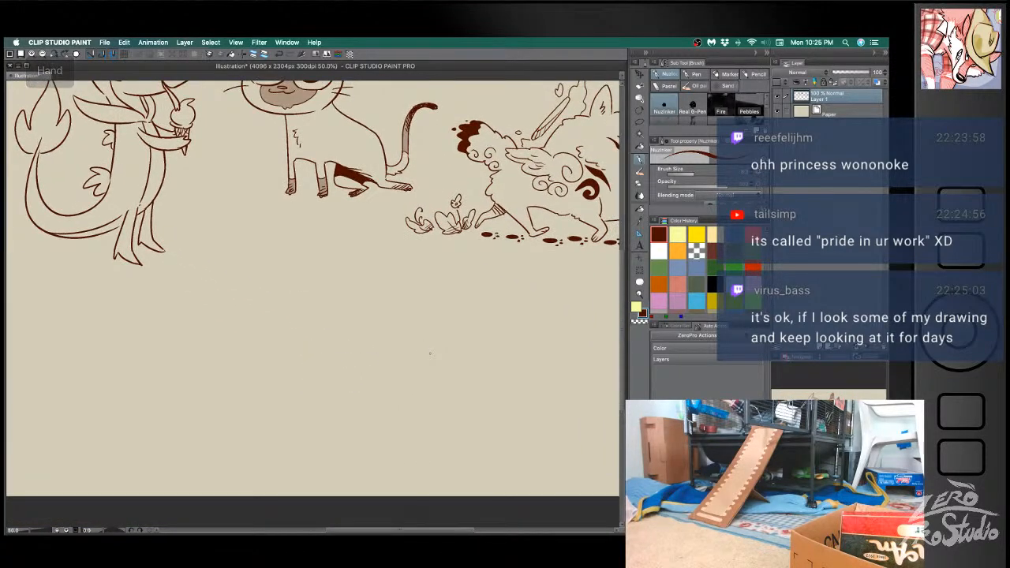
pyautogui.moveTo(182, 328); pyautogui.dragTo(257, 323)
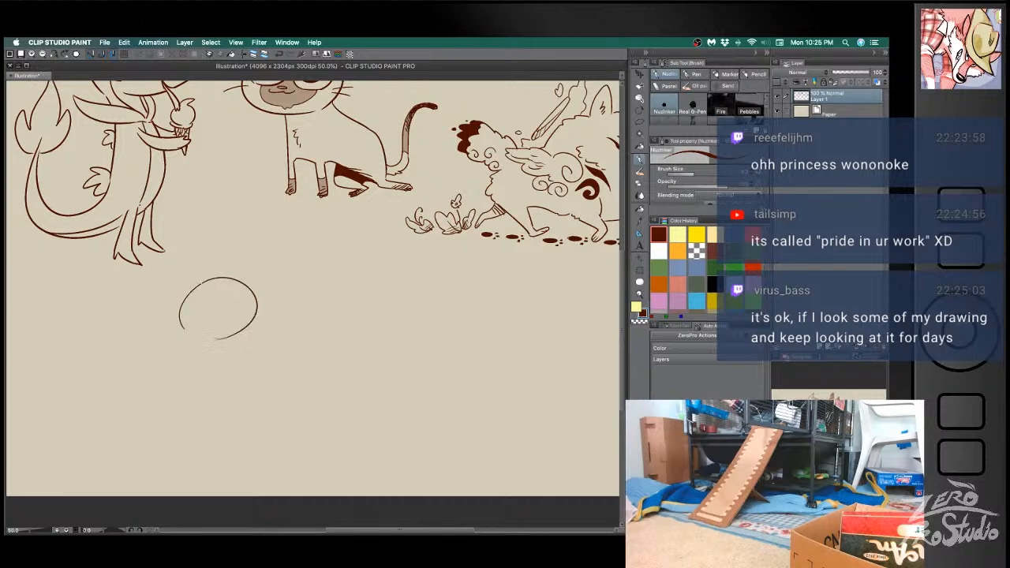
pyautogui.press('super+z')
pyautogui.moveTo(206, 278)
pyautogui.mouseDown()
pyautogui.moveTo(213, 319)
pyautogui.moveTo(206, 277)
pyautogui.mouseUp()
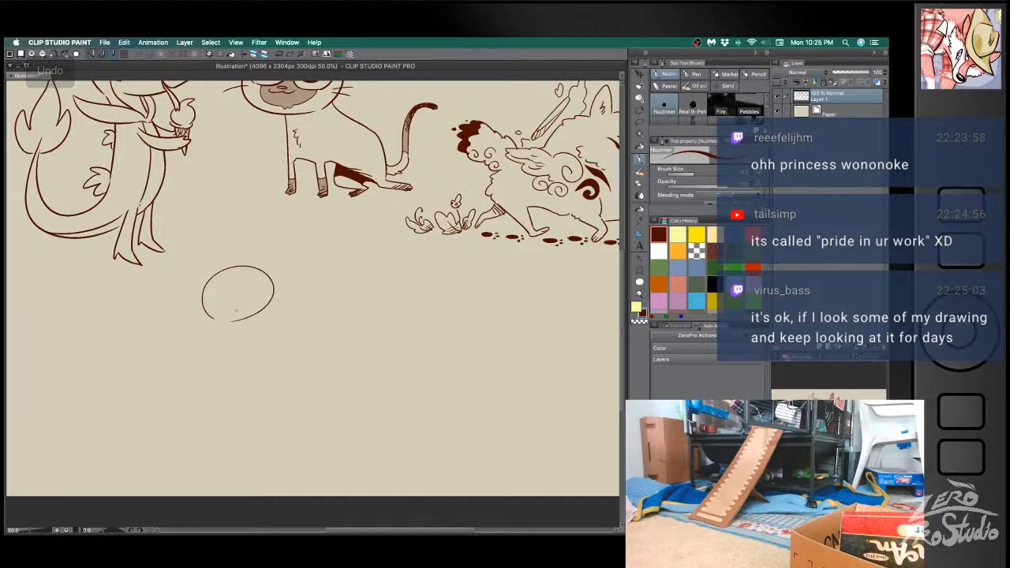
# - Draw the new character's narrow body, short pointed tail and striding legs beneath the head, undoing and redrawing the leg lines
pyautogui.moveTo(218, 320); pyautogui.dragTo(215, 379)
pyautogui.moveTo(250, 317)
pyautogui.mouseDown()
pyautogui.moveTo(257, 361)
pyautogui.moveTo(286, 365)
pyautogui.moveTo(226, 408)
pyautogui.mouseUp()
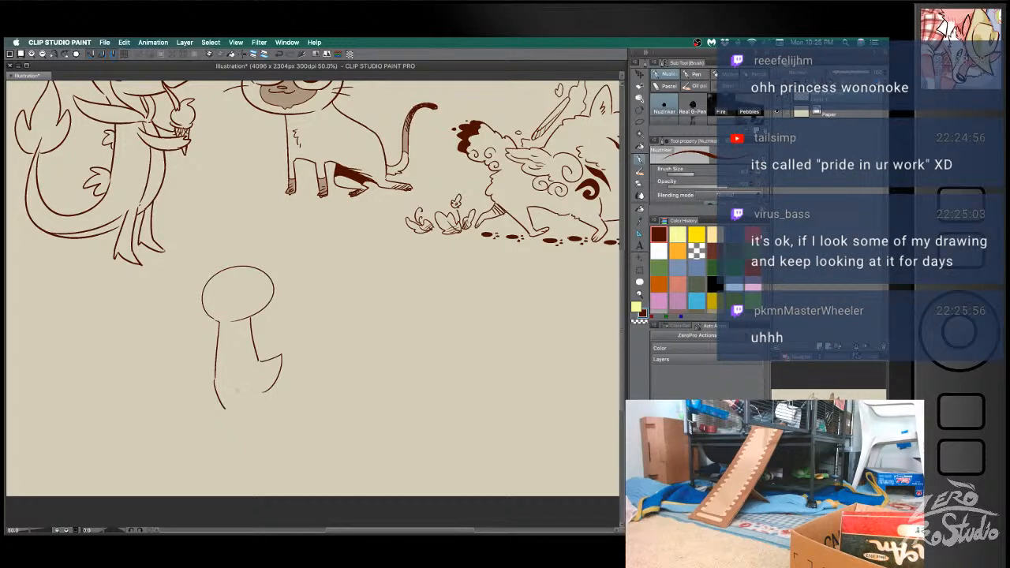
pyautogui.hotkey('ctrl', 'z')
pyautogui.moveTo(215, 379)
pyautogui.mouseDown()
pyautogui.moveTo(197, 401)
pyautogui.moveTo(213, 411)
pyautogui.moveTo(235, 390)
pyautogui.moveTo(273, 399)
pyautogui.moveTo(263, 375)
pyautogui.moveTo(289, 396)
pyautogui.moveTo(262, 405)
pyautogui.moveTo(231, 388)
pyautogui.mouseUp()
pyautogui.press('super+z')
pyautogui.press('e')
pyautogui.press('b')
pyautogui.press('super+z')
pyautogui.press('e')
pyautogui.press('b')
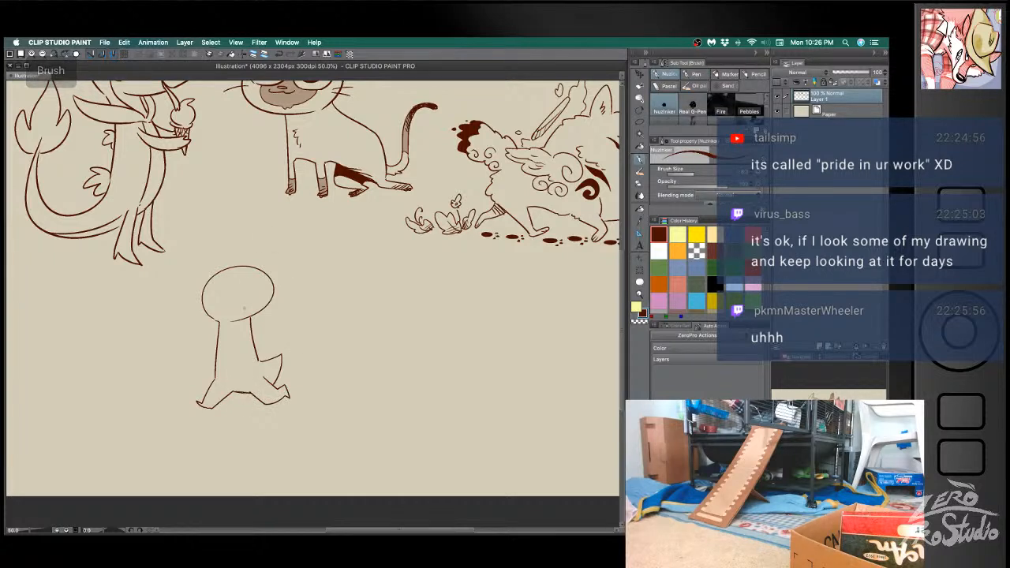
# - Draw a small open smile on the lower part of the new character's round head
pyautogui.press('e')
pyautogui.moveTo(233, 320)
pyautogui.mouseDown()
pyautogui.moveTo(248, 322)
pyautogui.moveTo(254, 299)
pyautogui.moveTo(224, 313)
pyautogui.mouseUp()
pyautogui.press('b')
pyautogui.press('e')
pyautogui.press('b')
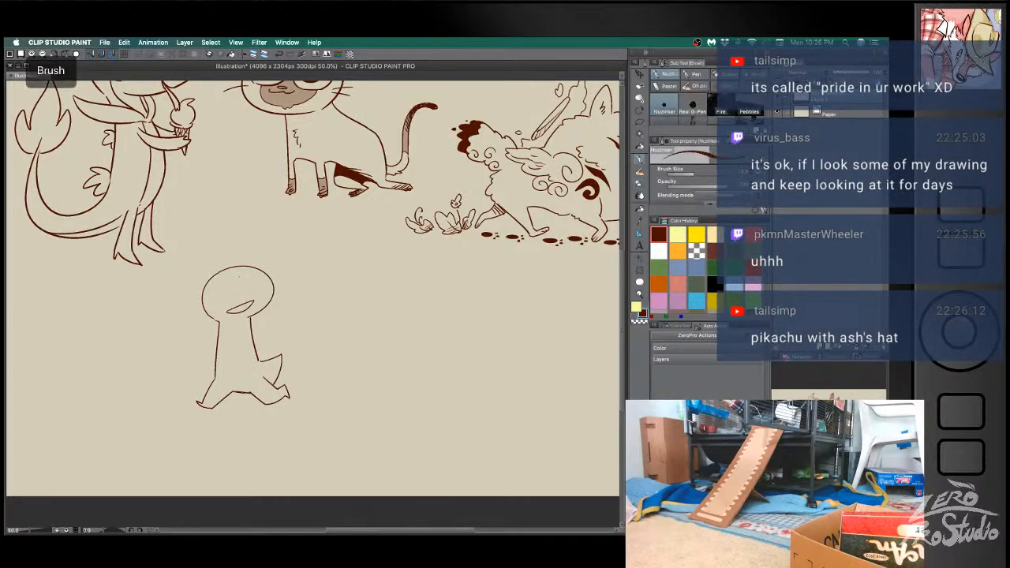
# - Draw a tall pointed crest with smaller side spikes on top of the head, and erase the head outline beneath it
pyautogui.moveTo(222, 278)
pyautogui.mouseDown()
pyautogui.moveTo(251, 261)
pyautogui.moveTo(233, 233)
pyautogui.moveTo(242, 253)
pyautogui.moveTo(252, 237)
pyautogui.moveTo(259, 262)
pyautogui.mouseUp()
pyautogui.press('super+z')
pyautogui.press('super+z')
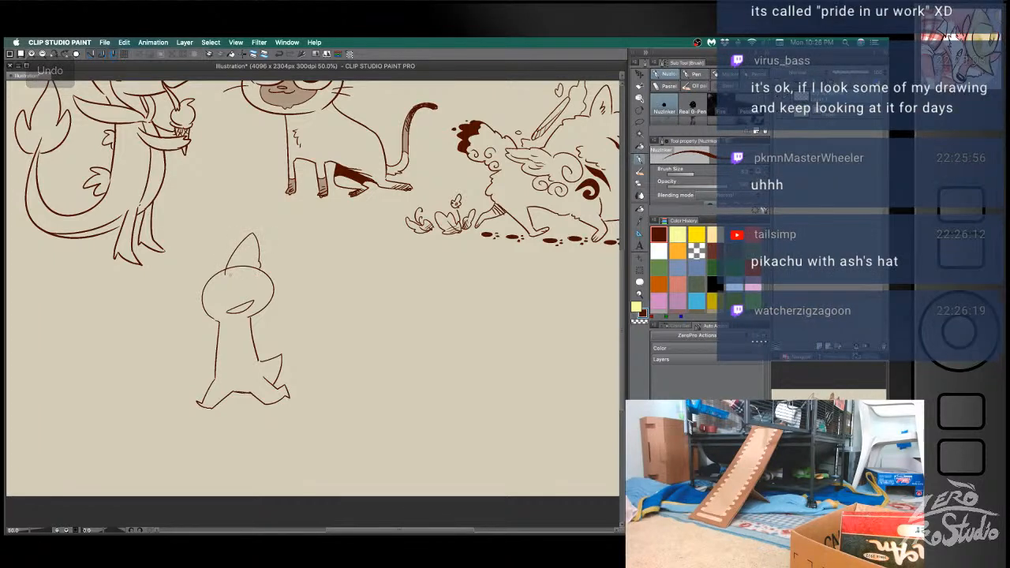
pyautogui.press('e')
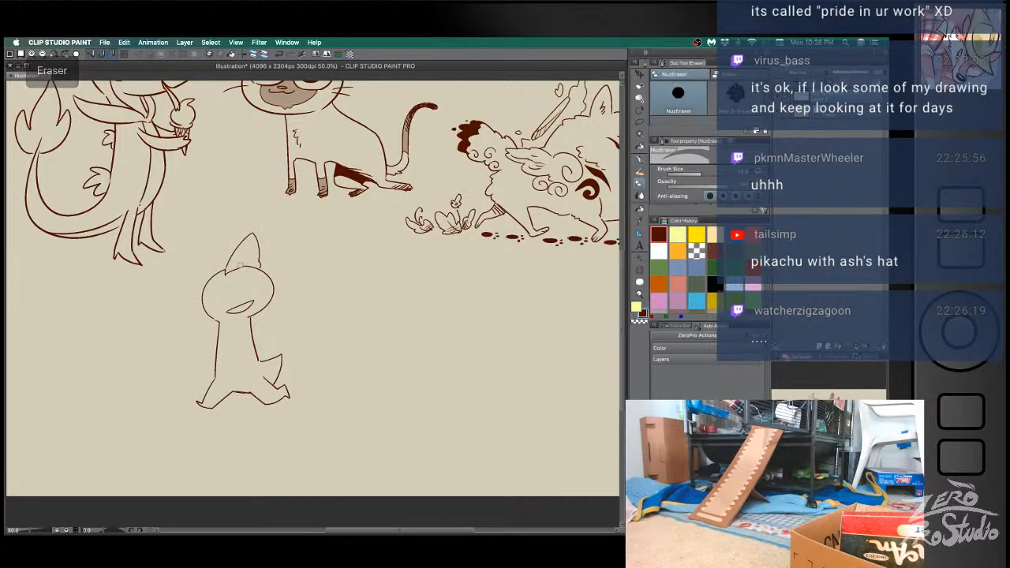
pyautogui.press('b')
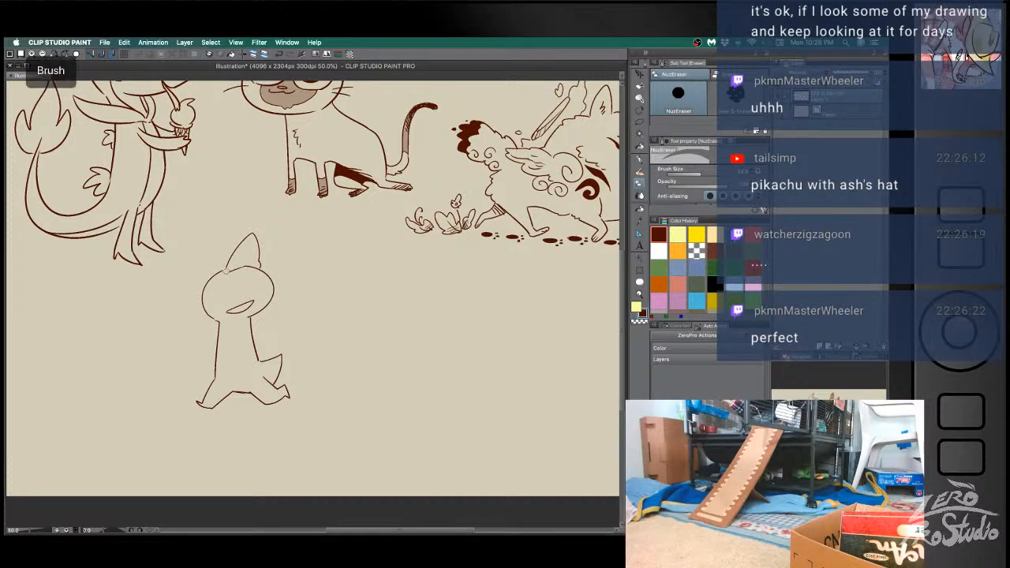
pyautogui.press('e')
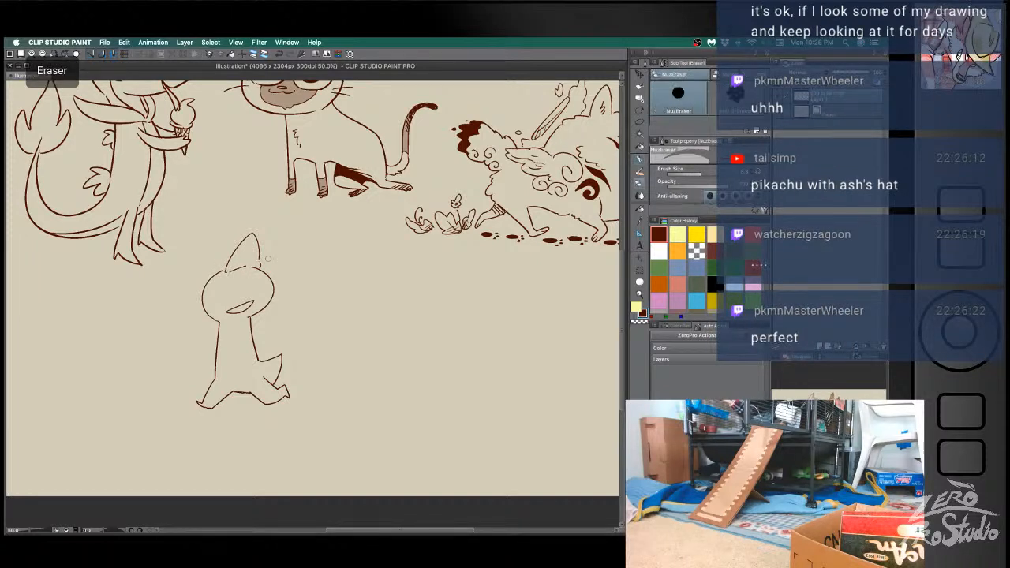
pyautogui.press('b')
pyautogui.press('e')
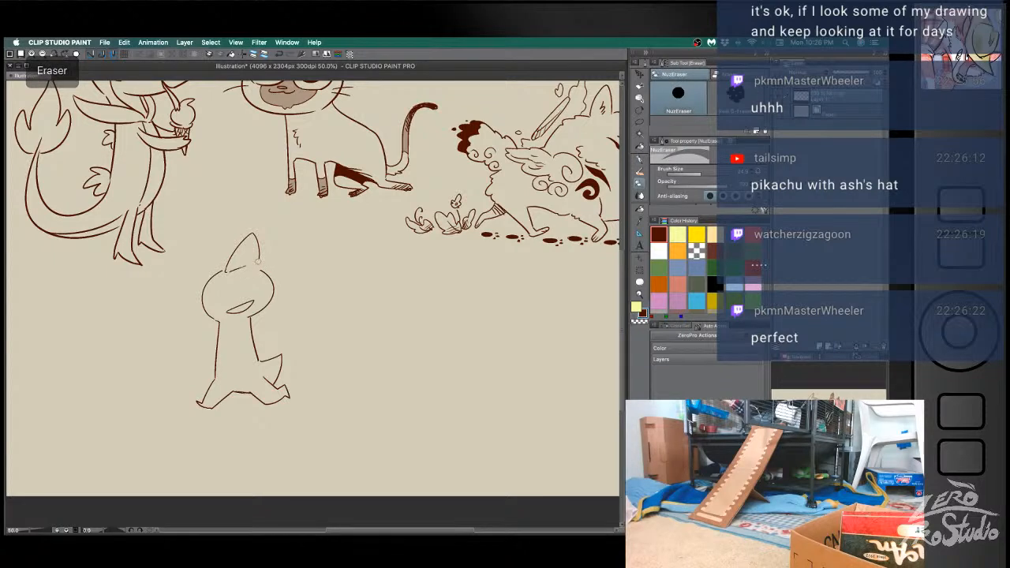
pyautogui.press('b')
pyautogui.moveTo(249, 257)
pyautogui.mouseDown()
pyautogui.moveTo(271, 272)
pyautogui.moveTo(224, 253)
pyautogui.moveTo(233, 259)
pyautogui.moveTo(213, 300)
pyautogui.moveTo(253, 280)
pyautogui.mouseUp()
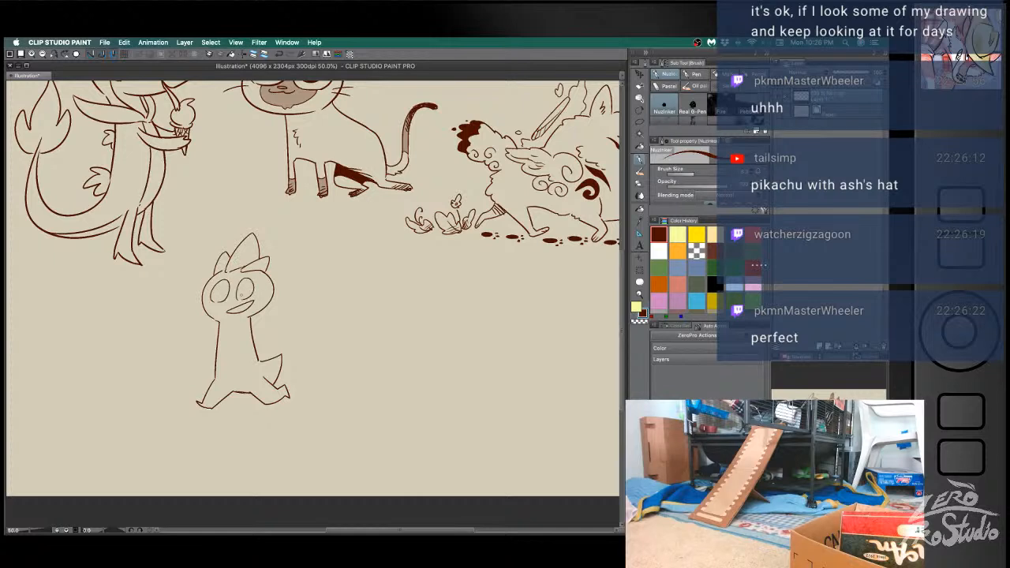
# - Fill in the pupils of the oval eyes and draw a knotted scarf around the neck, undoing the unwanted strokes
pyautogui.hotkey('ctrl', 'z')
pyautogui.moveTo(247, 317)
pyautogui.mouseDown()
pyautogui.moveTo(211, 324)
pyautogui.moveTo(273, 316)
pyautogui.moveTo(266, 325)
pyautogui.moveTo(253, 317)
pyautogui.mouseUp()
pyautogui.hotkey('ctrl', 'z')
pyautogui.hotkey('ctrl', 'z')
pyautogui.hotkey('ctrl', 'z')
pyautogui.press('e')
pyautogui.press('b')
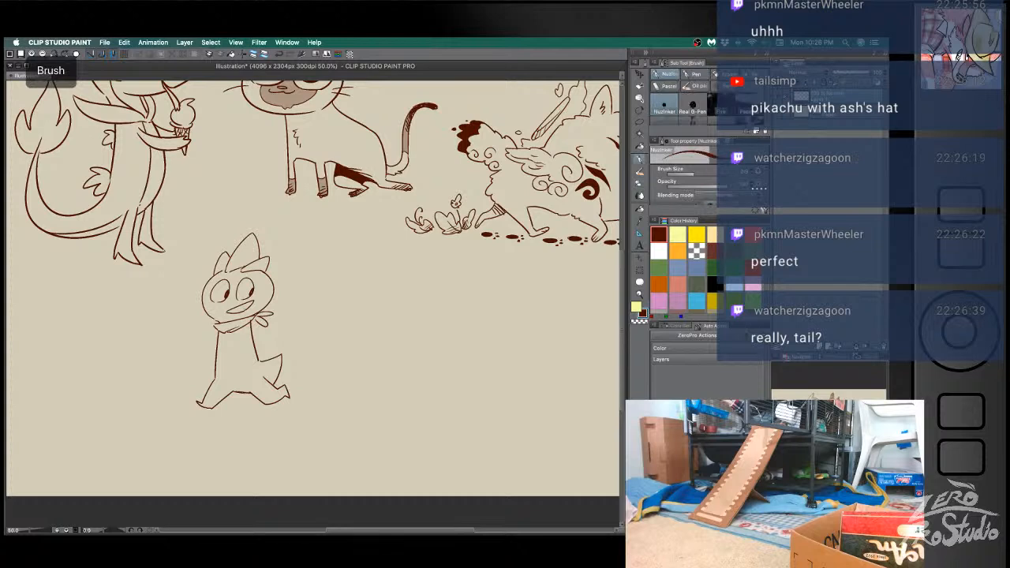
# - Draw both arms stretched out to the sides with small hands, erasing the body lines that overlap them
pyautogui.moveTo(256, 321); pyautogui.dragTo(276, 336)
pyautogui.hotkey('ctrl', 'z')
pyautogui.hotkey('ctrl', 'z')
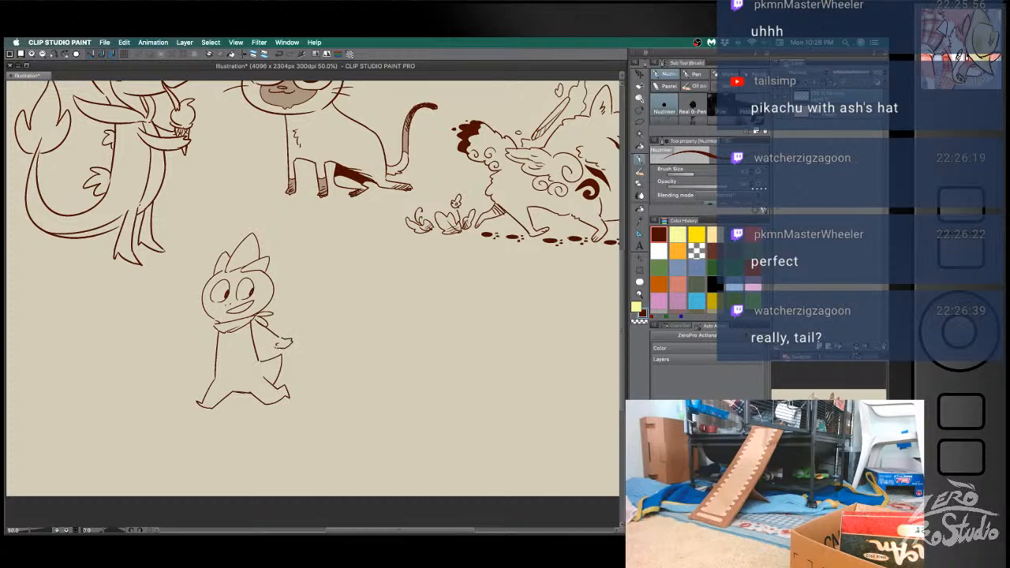
pyautogui.press('e')
pyautogui.moveTo(250, 323)
pyautogui.mouseDown()
pyautogui.moveTo(254, 336)
pyautogui.moveTo(252, 324)
pyautogui.moveTo(194, 337)
pyautogui.mouseUp()
pyautogui.press('b')
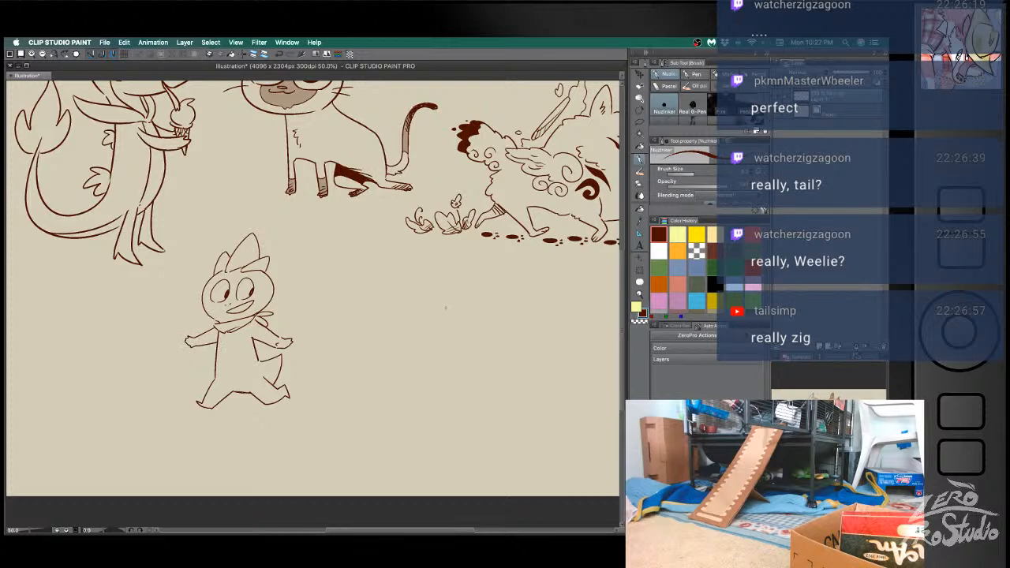
# - Clean up the tail outline just below the character's outstretched arm, undoing the unwanted brush strokes
pyautogui.press('e')
pyautogui.moveTo(282, 357)
pyautogui.mouseDown()
pyautogui.moveTo(274, 385)
pyautogui.moveTo(276, 373)
pyautogui.mouseUp()
pyautogui.press('b')
pyautogui.press('super+z')
pyautogui.press('super+z')
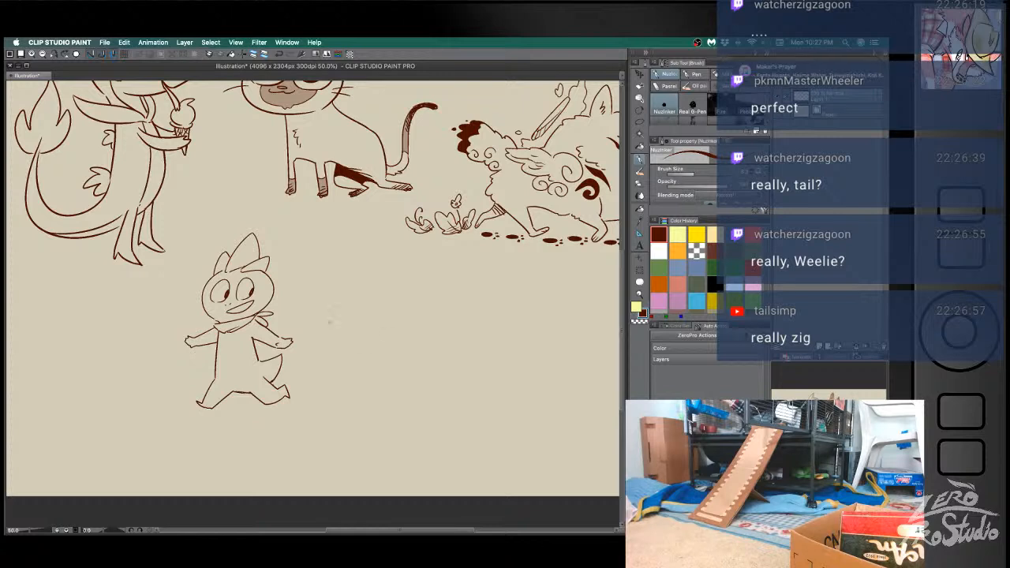
# - Draw a Meowth's wide oval head with a forehead coin and narrowed eyes beside the scarfed character, redrawing unwanted strokes
pyautogui.moveTo(353, 294)
pyautogui.mouseDown()
pyautogui.moveTo(351, 348)
pyautogui.moveTo(377, 317)
pyautogui.moveTo(335, 297)
pyautogui.moveTo(343, 343)
pyautogui.moveTo(357, 299)
pyautogui.moveTo(312, 306)
pyautogui.moveTo(385, 309)
pyautogui.moveTo(362, 298)
pyautogui.mouseUp()
pyautogui.press('super+z')
pyautogui.press('super+z')
pyautogui.press('e')
pyautogui.press('b')
pyautogui.moveTo(355, 287)
pyautogui.mouseDown()
pyautogui.moveTo(363, 291)
pyautogui.moveTo(343, 314)
pyautogui.moveTo(320, 311)
pyautogui.moveTo(347, 314)
pyautogui.moveTo(320, 318)
pyautogui.moveTo(376, 317)
pyautogui.mouseUp()
pyautogui.press('super+z')
pyautogui.press('super+z')
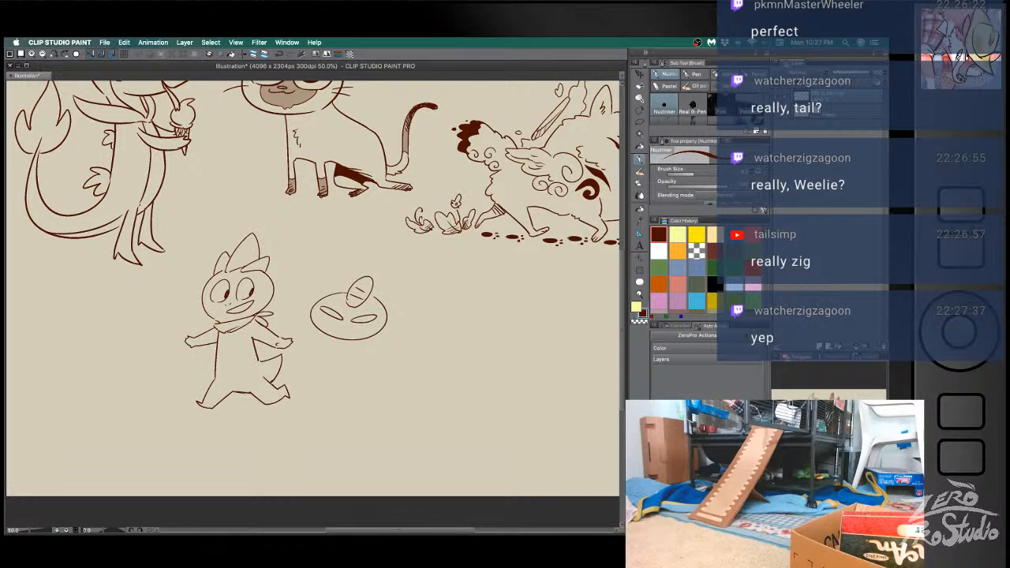
# - Draw the Meowth's scowling mouth and two pointed ears on either side of the coin, undoing the failed strokes
pyautogui.press('super+z')
pyautogui.press('super+z')
pyautogui.moveTo(329, 330)
pyautogui.mouseDown()
pyautogui.moveTo(364, 329)
pyautogui.moveTo(331, 337)
pyautogui.mouseUp()
pyautogui.press('super+z')
pyautogui.press('super+z')
pyautogui.press('e')
pyautogui.moveTo(380, 296)
pyautogui.mouseDown()
pyautogui.moveTo(387, 306)
pyautogui.moveTo(344, 293)
pyautogui.moveTo(375, 302)
pyautogui.mouseUp()
pyautogui.press('b')
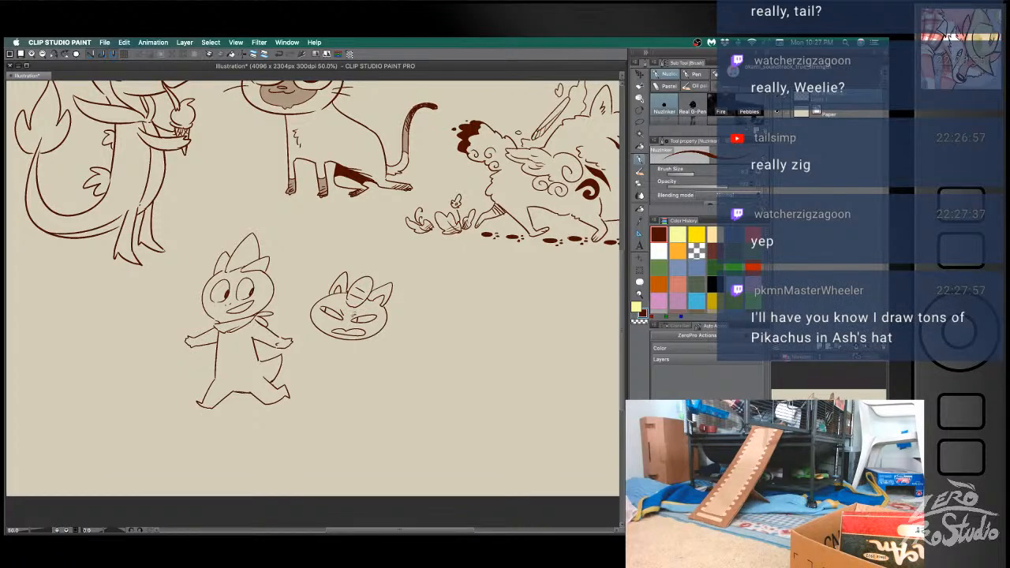
# - Tidy the edge of the Meowth's head and add short pointed whiskers next to its ears
pyautogui.press('e')
pyautogui.moveTo(389, 305)
pyautogui.mouseDown()
pyautogui.moveTo(396, 303)
pyautogui.moveTo(384, 309)
pyautogui.mouseUp()
pyautogui.press('b')
pyautogui.press('e')
pyautogui.press('b')
pyautogui.moveTo(327, 296); pyautogui.dragTo(323, 285)
pyautogui.moveTo(324, 285); pyautogui.dragTo(331, 295)
pyautogui.press('e')
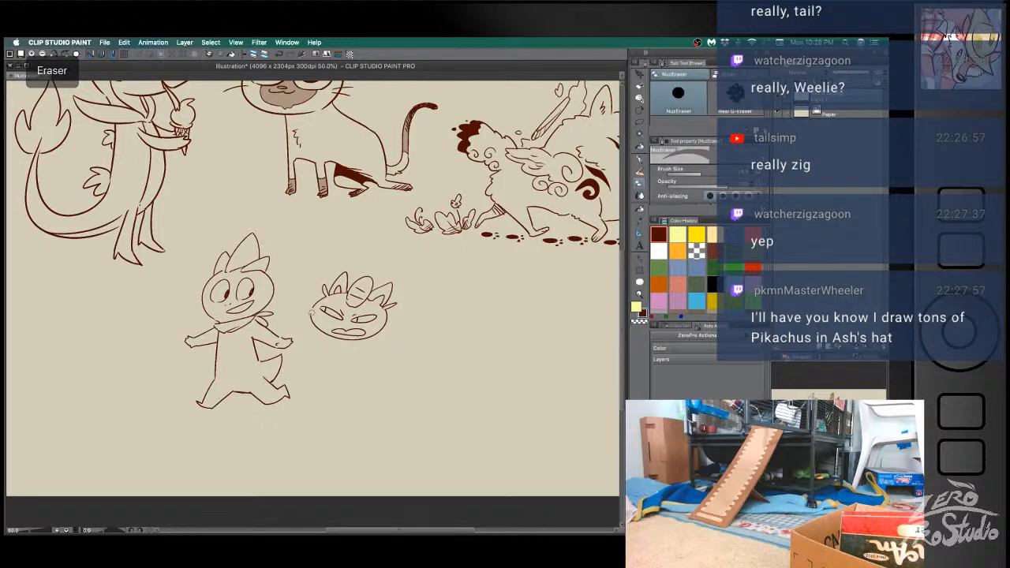
# - Draw pointed whiskers sticking out from both cheeks of the Meowth's head
pyautogui.press('super+z')
pyautogui.press('e')
pyautogui.press('b')
pyautogui.moveTo(386, 319)
pyautogui.mouseDown()
pyautogui.moveTo(401, 317)
pyautogui.moveTo(383, 332)
pyautogui.mouseUp()
pyautogui.moveTo(311, 307)
pyautogui.mouseDown()
pyautogui.moveTo(303, 300)
pyautogui.moveTo(300, 316)
pyautogui.mouseUp()
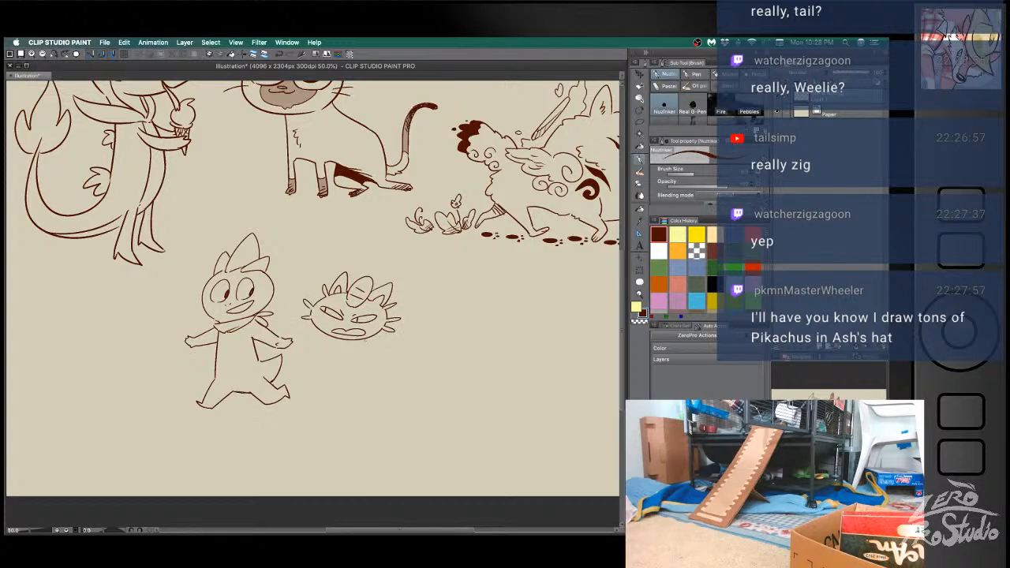
# - Draw the Meowth's two bent arms with round paws and a small chest tuft under its chin
pyautogui.moveTo(398, 344); pyautogui.dragTo(405, 356)
pyautogui.moveTo(326, 336)
pyautogui.mouseDown()
pyautogui.moveTo(350, 343)
pyautogui.moveTo(310, 342)
pyautogui.moveTo(307, 368)
pyautogui.moveTo(325, 341)
pyautogui.moveTo(394, 352)
pyautogui.moveTo(400, 343)
pyautogui.moveTo(400, 357)
pyautogui.mouseUp()
pyautogui.press('super+z')
pyautogui.press('e')
pyautogui.press('b')
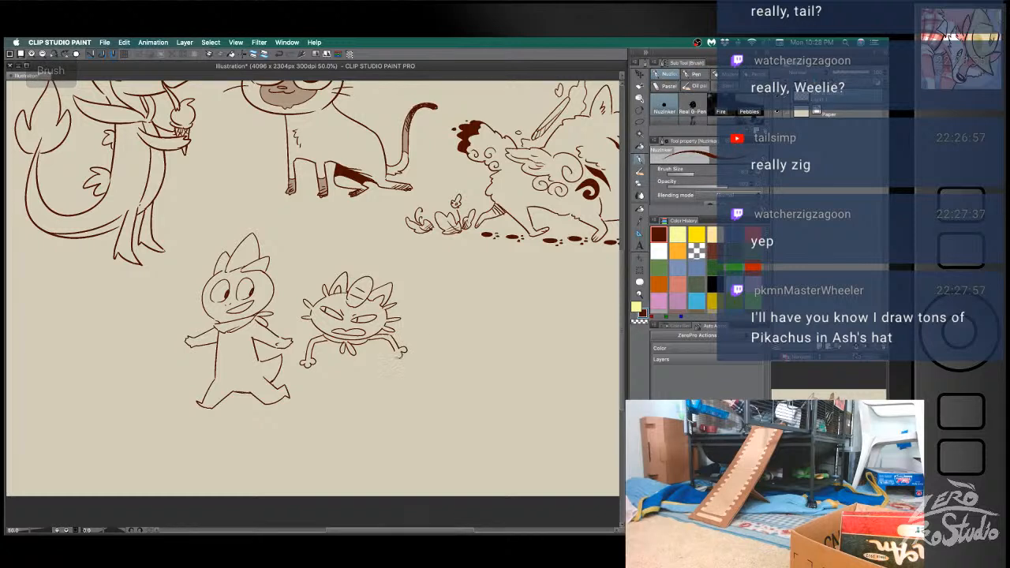
# - Draw the sides of the Meowth's body and try out its leg lines, undoing the leg attempts
pyautogui.moveTo(340, 343)
pyautogui.mouseDown()
pyautogui.moveTo(338, 366)
pyautogui.moveTo(375, 373)
pyautogui.moveTo(320, 379)
pyautogui.moveTo(318, 390)
pyautogui.mouseUp()
pyautogui.press('super+z')
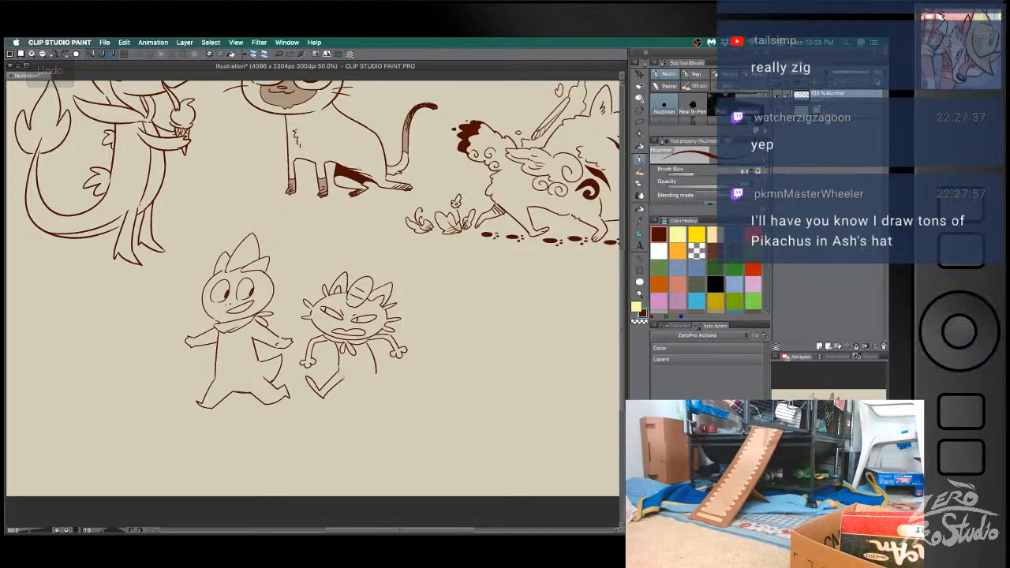
pyautogui.press('super+z')
pyautogui.moveTo(338, 369); pyautogui.dragTo(315, 398)
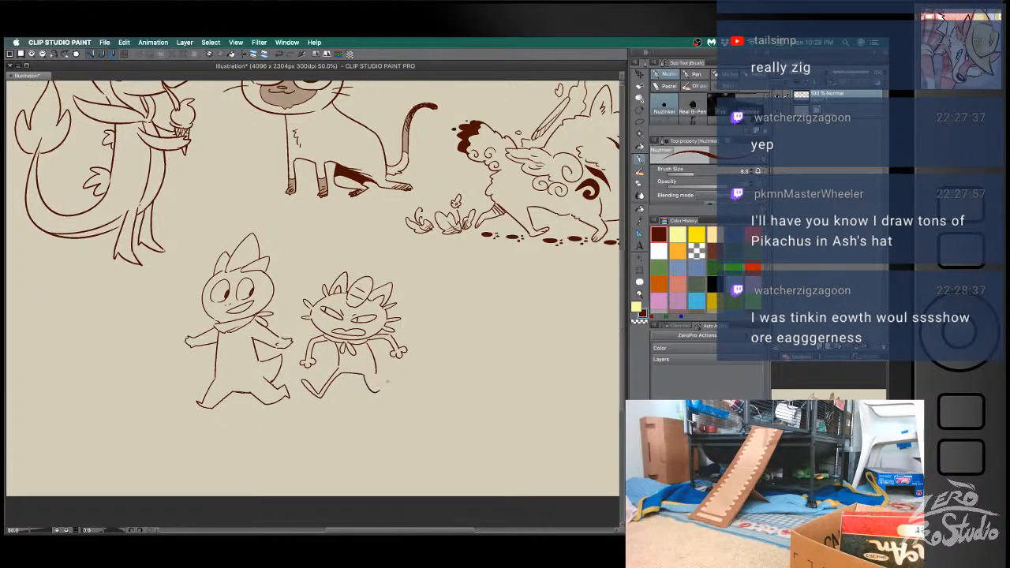
pyautogui.press('super+z')
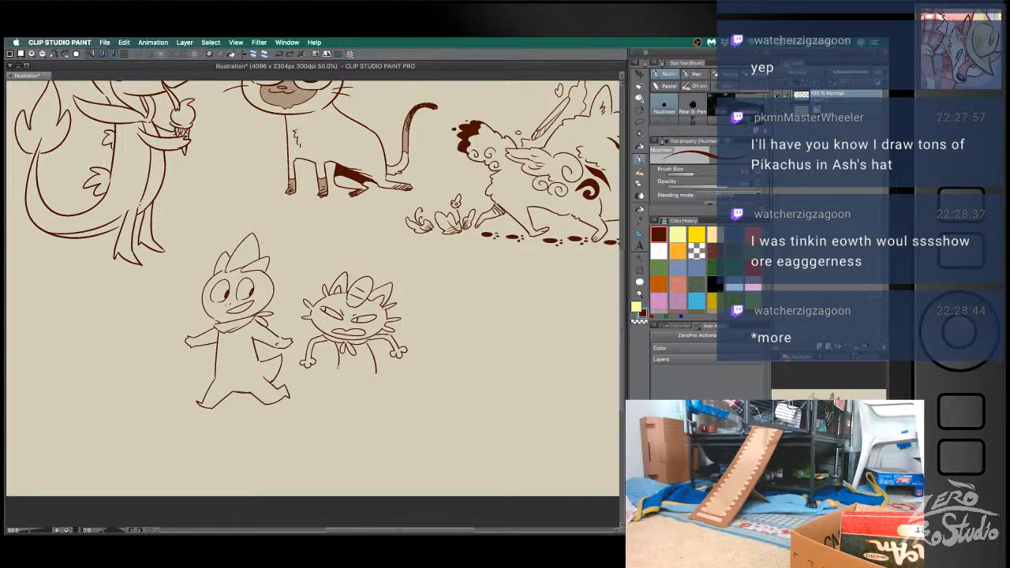
pyautogui.press('super+z')
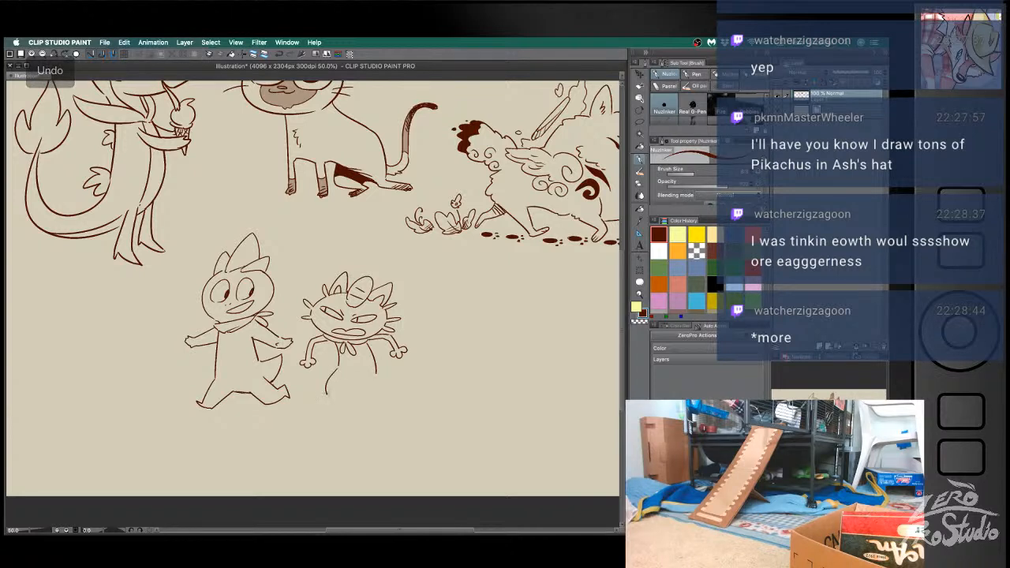
# - Draw the Meowth's running legs with long feet and band the toes with short lines
pyautogui.moveTo(338, 368)
pyautogui.mouseDown()
pyautogui.moveTo(331, 398)
pyautogui.moveTo(308, 384)
pyautogui.moveTo(331, 405)
pyautogui.moveTo(372, 375)
pyautogui.moveTo(381, 392)
pyautogui.mouseUp()
pyautogui.press('e')
pyautogui.press('b')
pyautogui.moveTo(381, 392)
pyautogui.mouseDown()
pyautogui.moveTo(387, 368)
pyautogui.moveTo(408, 386)
pyautogui.mouseUp()
pyautogui.moveTo(309, 389); pyautogui.dragTo(317, 393)
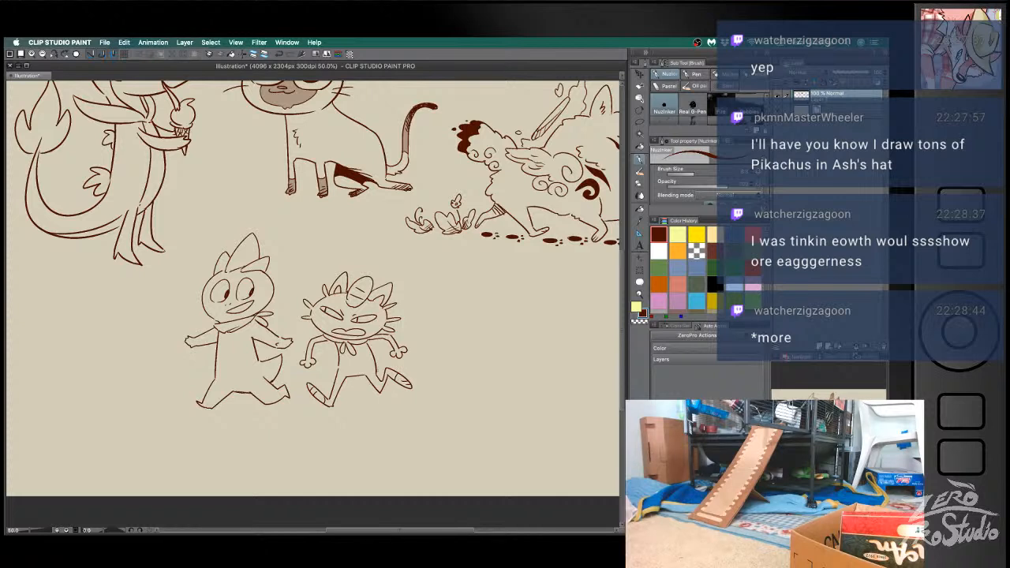
# - Draw a long tail with a curled tip trailing behind the Meowth, replacing the earlier attempts
pyautogui.moveTo(375, 365); pyautogui.dragTo(473, 360)
pyautogui.press('super+z')
pyautogui.moveTo(374, 365)
pyautogui.mouseDown()
pyautogui.moveTo(473, 360)
pyautogui.moveTo(457, 364)
pyautogui.mouseUp()
pyautogui.press('super+z')
pyautogui.press('super+z')
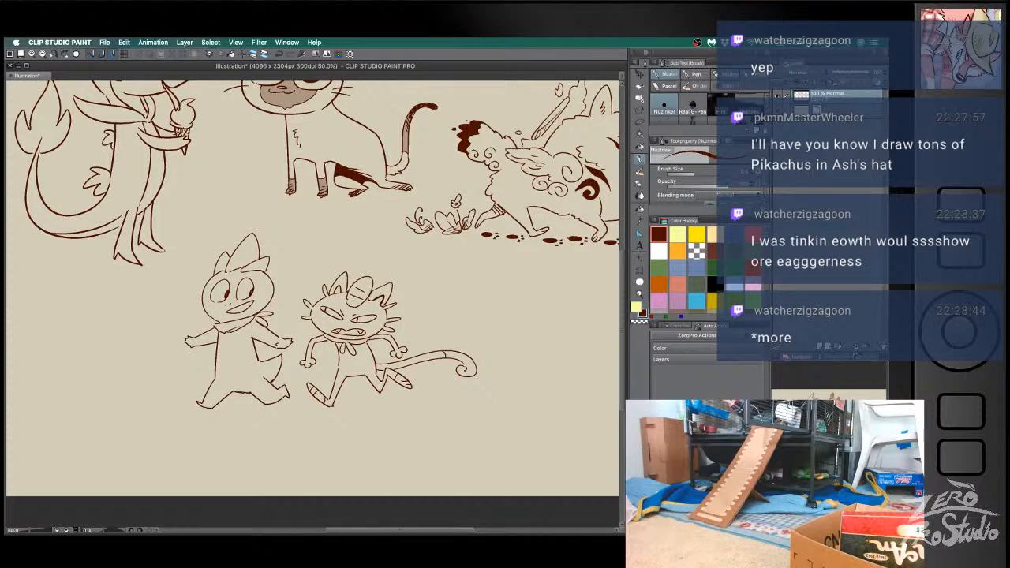
# - Fill the dark areas of both of the Meowth's ears with dark brown
pyautogui.press('g')
pyautogui.click(383, 293)
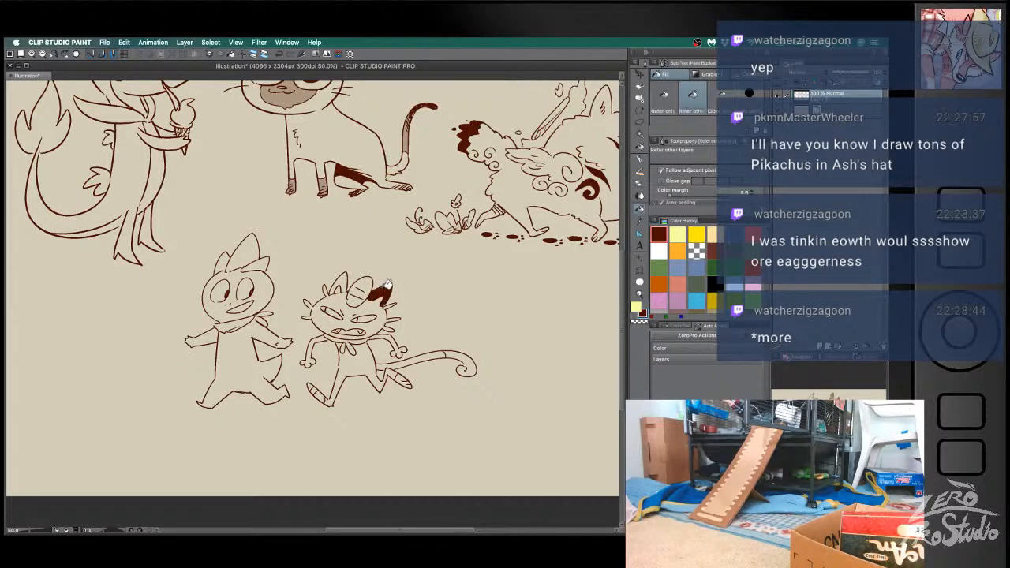
pyautogui.click(347, 284)
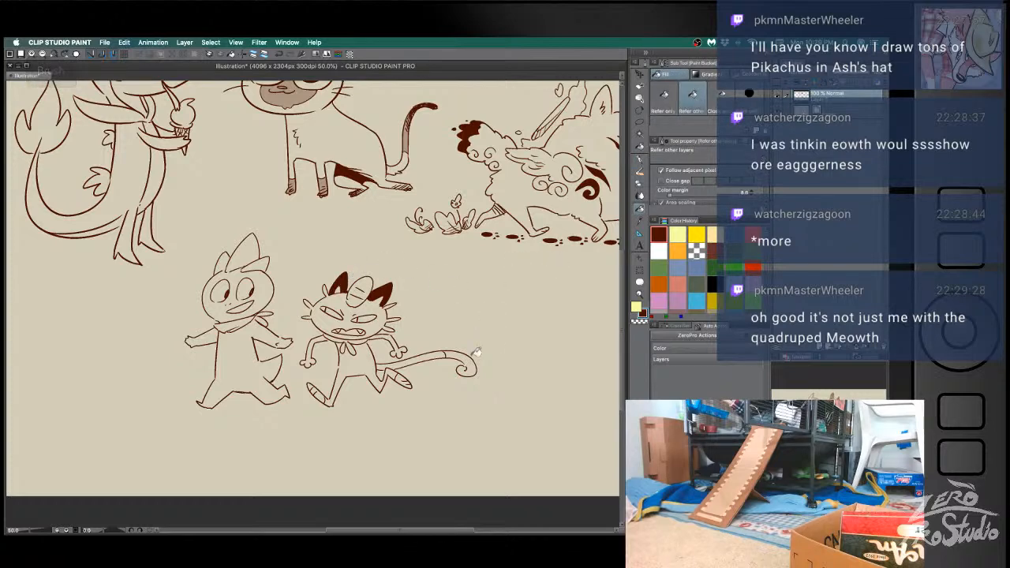
# - Draw thin ground strokes beneath the feet of the scarfed character and the Meowth, undoing a stray mark
pyautogui.press('space')
pyautogui.moveTo(428, 388); pyautogui.dragTo(481, 367)
pyautogui.press('b')
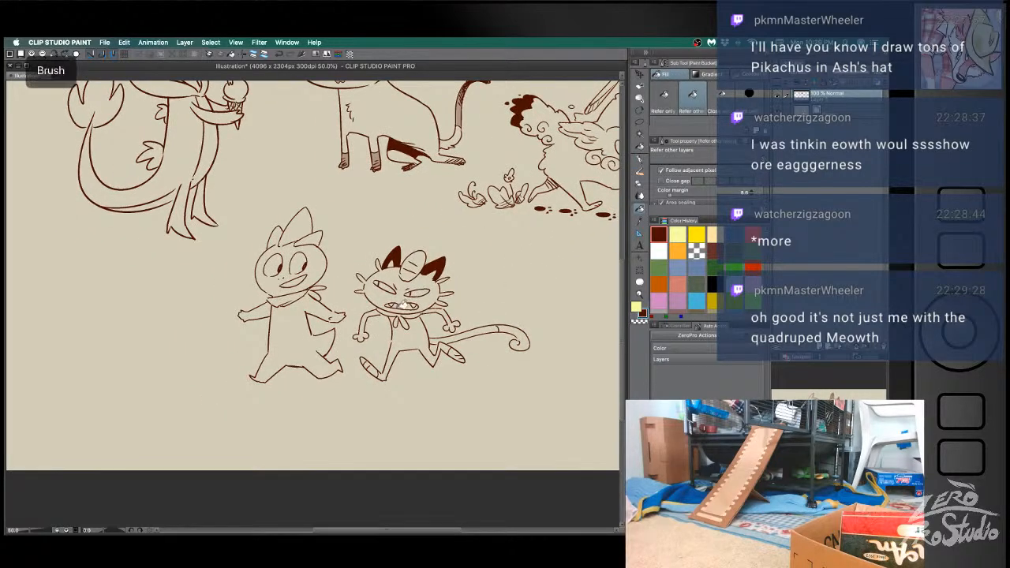
pyautogui.press('super+z')
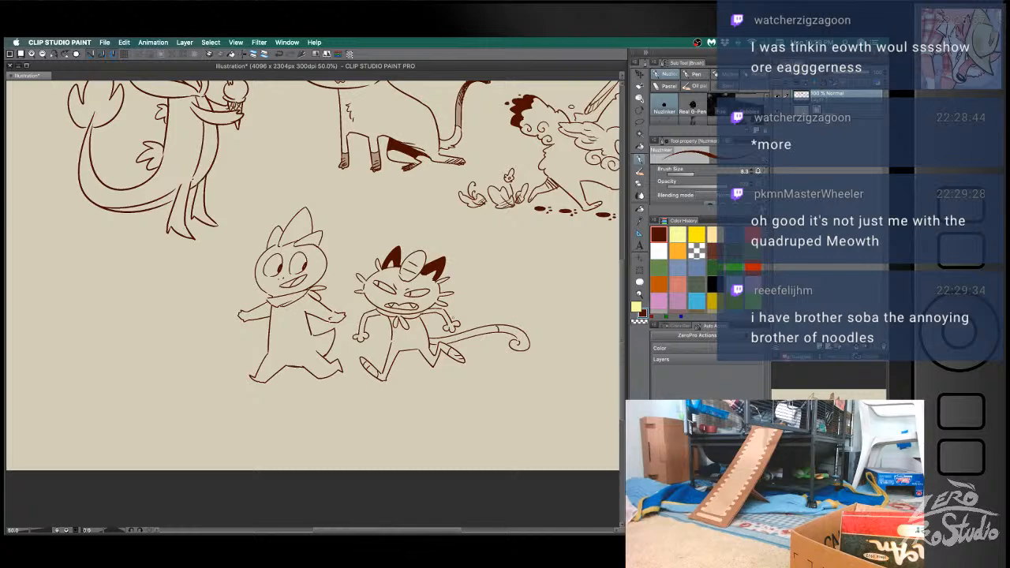
pyautogui.moveTo(367, 360); pyautogui.dragTo(432, 363)
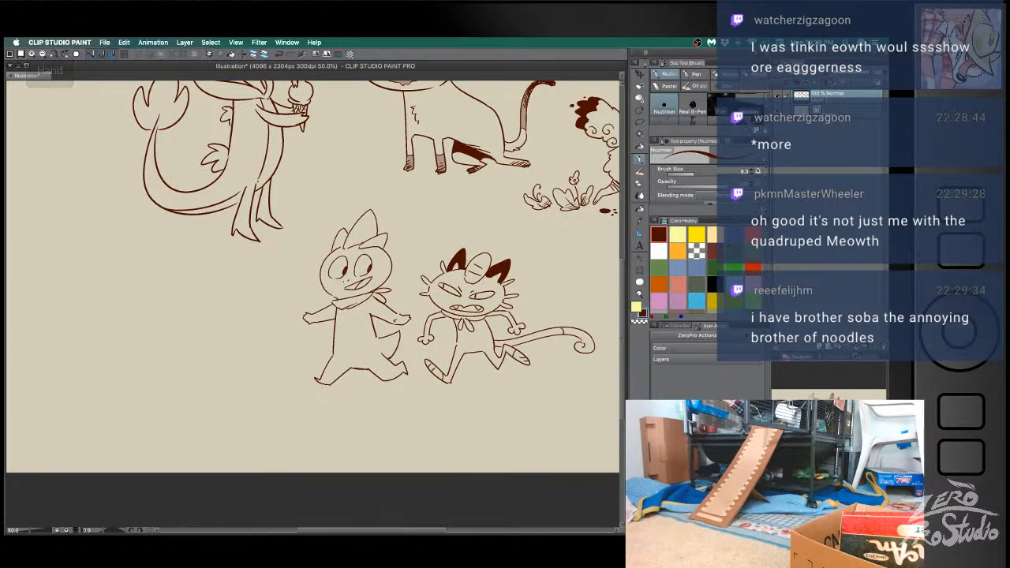
pyautogui.moveTo(347, 384); pyautogui.dragTo(533, 386)
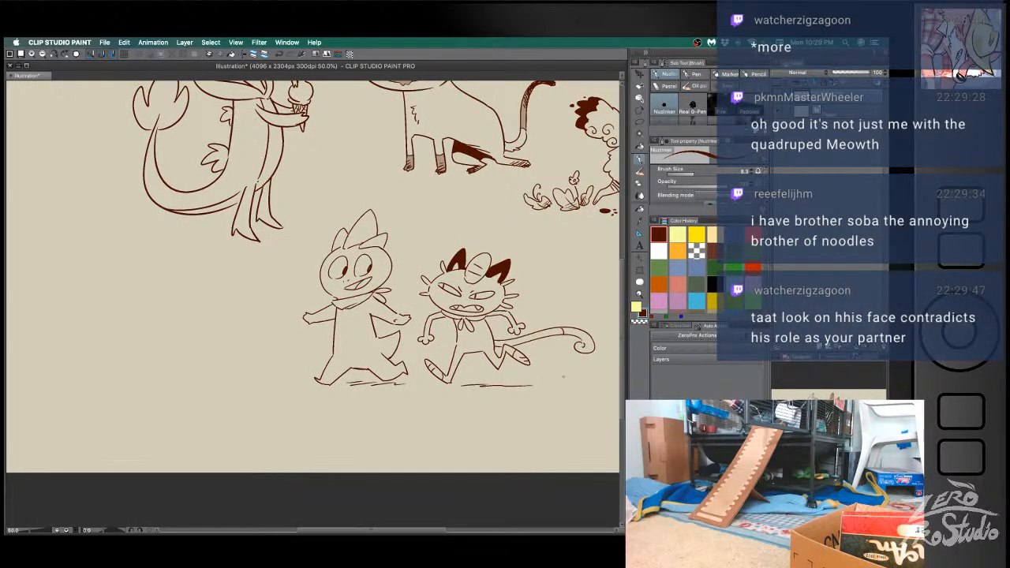
# - Draw a large oval head for another character in the empty space below the Servine's tail, replacing the first attempts
pyautogui.hscroll(-5, 563, 377)
pyautogui.scroll(1, 564, 377)
pyautogui.scroll(1, 355, 303)
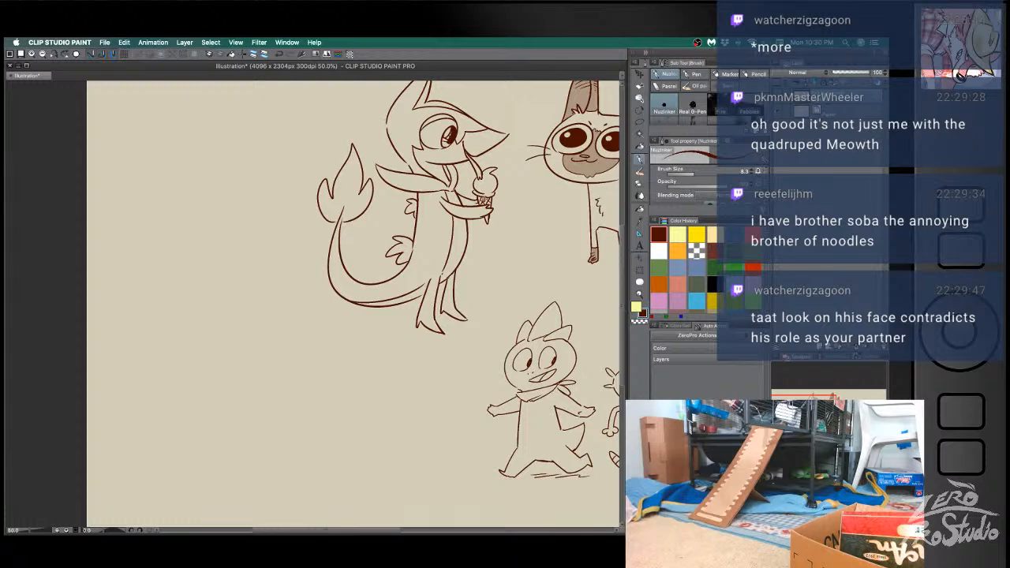
pyautogui.press('super+Tab')
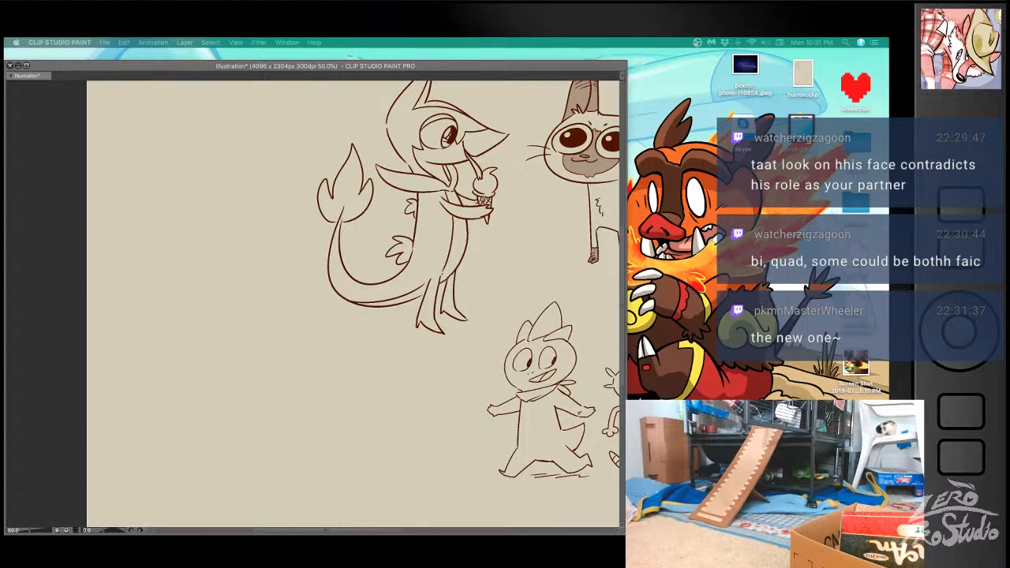
pyautogui.click(347, 383)
pyautogui.moveTo(347, 383)
pyautogui.mouseDown()
pyautogui.moveTo(339, 293)
pyautogui.moveTo(319, 316)
pyautogui.mouseUp()
pyautogui.moveTo(158, 273)
pyautogui.mouseDown()
pyautogui.moveTo(258, 289)
pyautogui.moveTo(196, 239)
pyautogui.moveTo(211, 228)
pyautogui.moveTo(189, 322)
pyautogui.moveTo(150, 258)
pyautogui.moveTo(251, 299)
pyautogui.moveTo(190, 332)
pyautogui.moveTo(139, 280)
pyautogui.moveTo(260, 276)
pyautogui.moveTo(155, 325)
pyautogui.mouseUp()
pyautogui.press('super+z')
pyautogui.press('super+z')
pyautogui.press('super+z')
# - Draw the rounded bottom of the body and one clawed foot beneath it, undoing the failed leg strokes
pyautogui.press('super+z')
pyautogui.moveTo(207, 235); pyautogui.dragTo(258, 248)
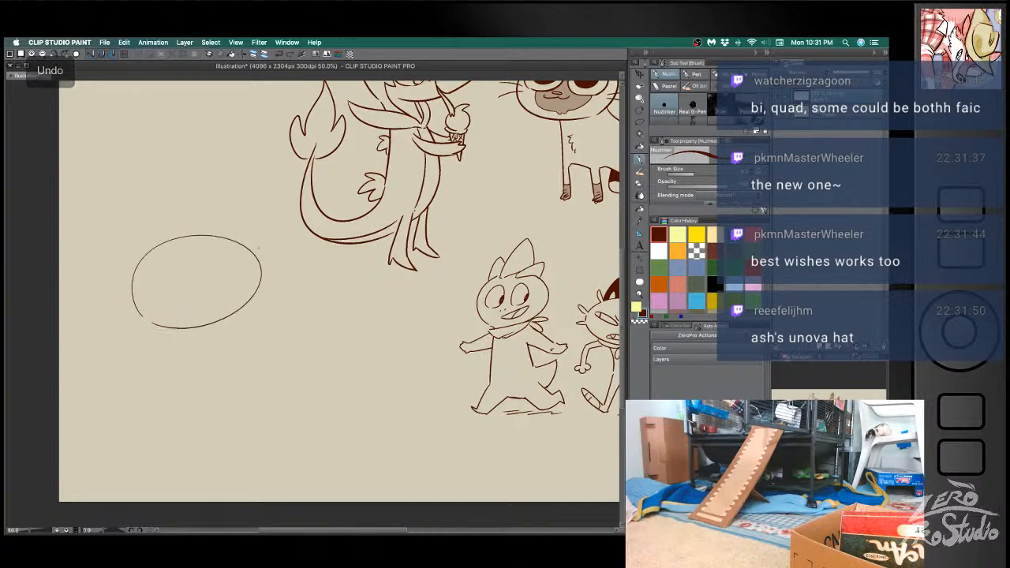
# - Draw the sides of the new character's broad body and a small lowered hand, undoing the unwanted strokes
pyautogui.moveTo(147, 325); pyautogui.dragTo(134, 390)
pyautogui.moveTo(244, 300); pyautogui.dragTo(249, 397)
pyautogui.moveTo(133, 389); pyautogui.dragTo(138, 411)
pyautogui.moveTo(133, 370); pyautogui.dragTo(134, 406)
pyautogui.moveTo(145, 346)
pyautogui.mouseDown()
pyautogui.moveTo(133, 371)
pyautogui.moveTo(139, 412)
pyautogui.moveTo(128, 344)
pyautogui.moveTo(139, 390)
pyautogui.mouseUp()
pyautogui.press('e')
pyautogui.press('b')
pyautogui.hotkey('ctrl', 'z')
pyautogui.hotkey('ctrl', 'z')
pyautogui.moveTo(247, 395); pyautogui.dragTo(221, 433)
pyautogui.moveTo(134, 401)
pyautogui.mouseDown()
pyautogui.moveTo(181, 426)
pyautogui.moveTo(194, 443)
pyautogui.moveTo(234, 431)
pyautogui.moveTo(197, 467)
pyautogui.moveTo(225, 466)
pyautogui.mouseUp()
pyautogui.press('super+z')
pyautogui.press('super+z')
pyautogui.press('super+z')
pyautogui.moveTo(224, 461); pyautogui.dragTo(215, 472)
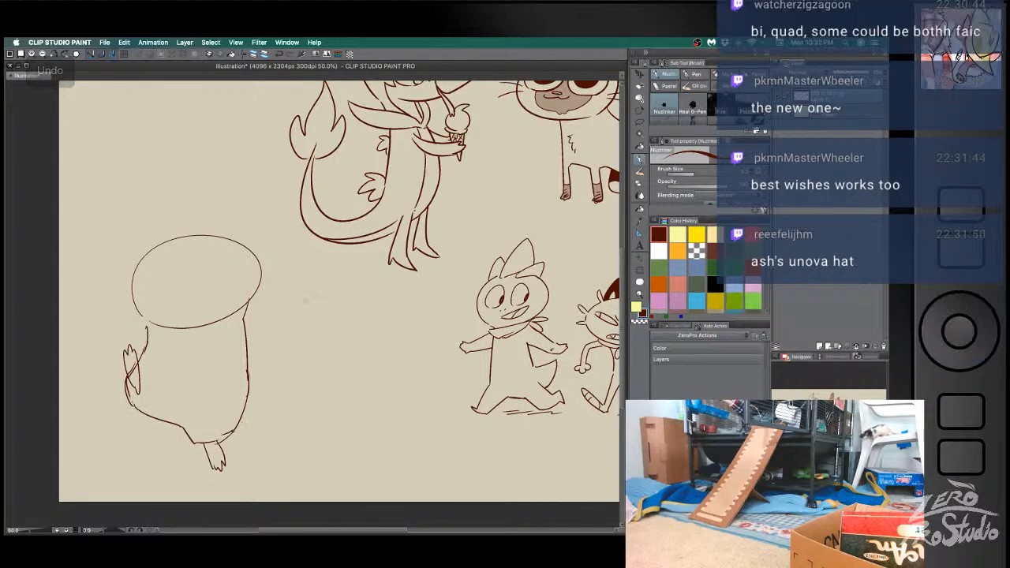
# - Draw an arm raised beside the oval head with a small hand, replacing the arm that reached too far out
pyautogui.moveTo(248, 352); pyautogui.dragTo(293, 249)
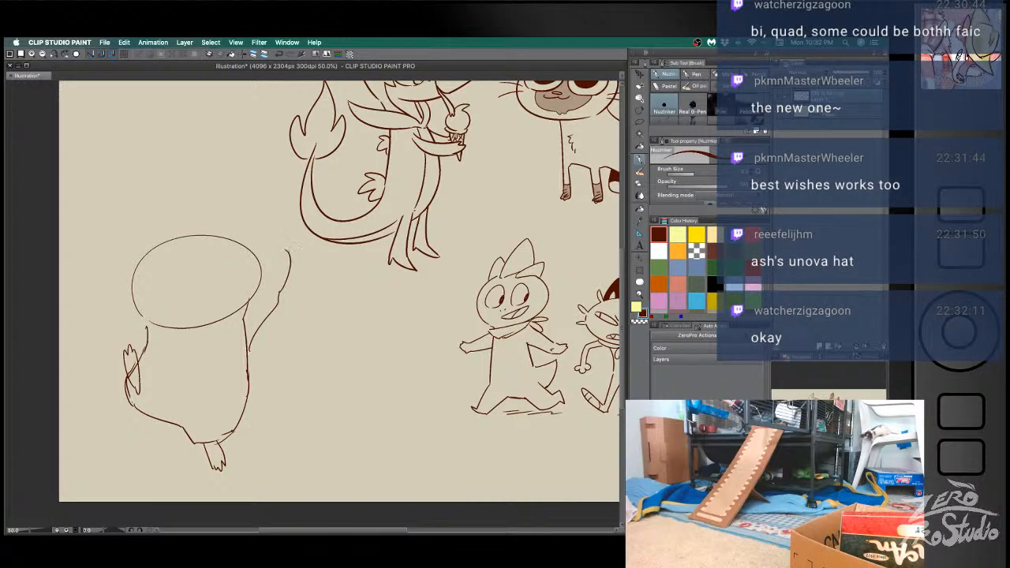
pyautogui.press('super+z')
pyautogui.press('super+z')
pyautogui.moveTo(251, 351)
pyautogui.mouseDown()
pyautogui.moveTo(274, 304)
pyautogui.moveTo(274, 243)
pyautogui.moveTo(252, 289)
pyautogui.mouseUp()
pyautogui.press('super+z')
pyautogui.moveTo(264, 251); pyautogui.dragTo(252, 303)
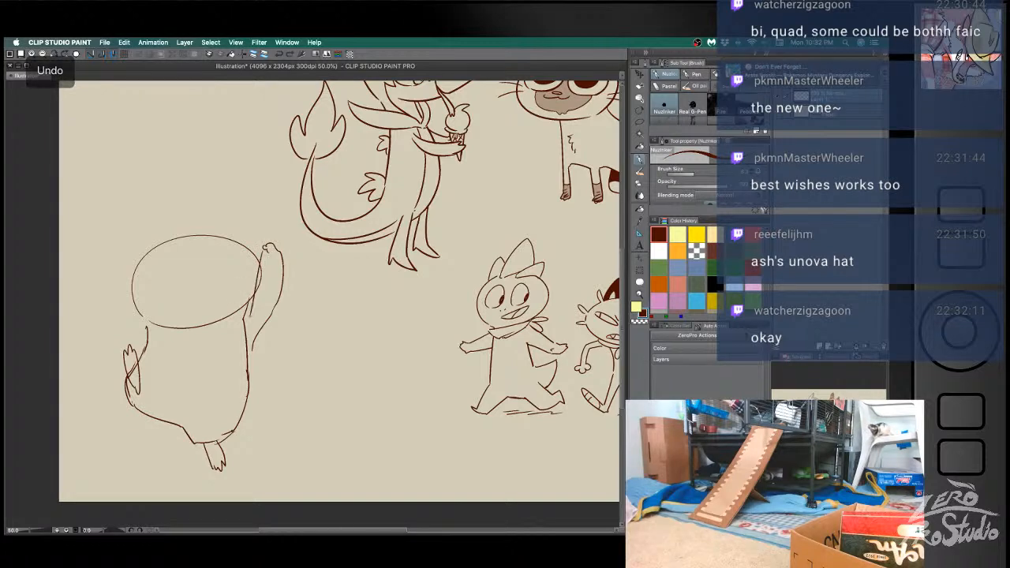
# - Draw the outer curve of the lowered arm, and give the oval head an open mouth, a nose and two round eyes with highlights
pyautogui.moveTo(146, 324)
pyautogui.mouseDown()
pyautogui.moveTo(101, 343)
pyautogui.moveTo(96, 359)
pyautogui.moveTo(120, 361)
pyautogui.mouseUp()
pyautogui.moveTo(181, 288)
pyautogui.mouseDown()
pyautogui.moveTo(210, 276)
pyautogui.moveTo(187, 306)
pyautogui.moveTo(206, 282)
pyautogui.mouseUp()
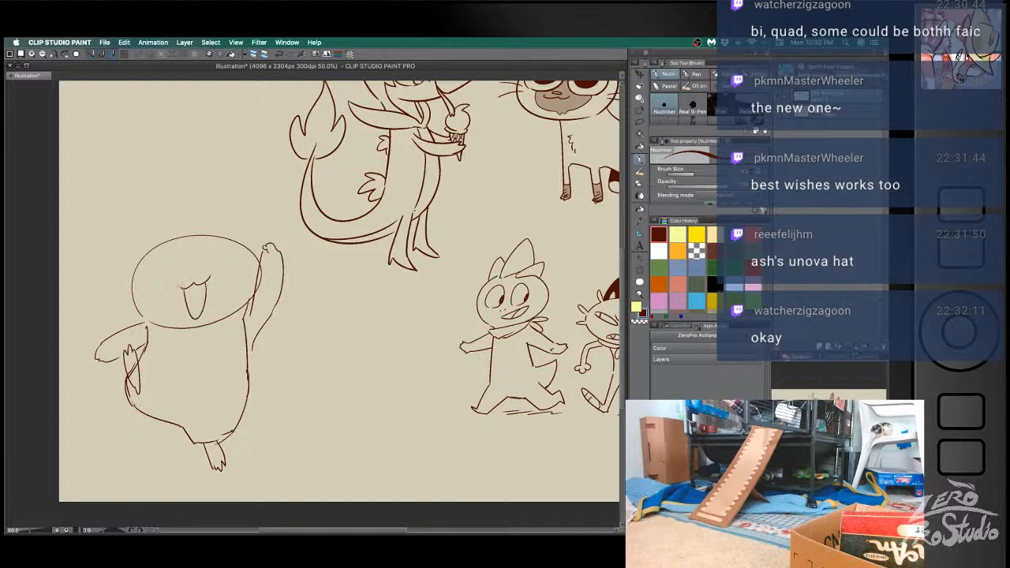
pyautogui.moveTo(163, 260)
pyautogui.mouseDown()
pyautogui.moveTo(206, 270)
pyautogui.moveTo(213, 249)
pyautogui.moveTo(173, 278)
pyautogui.moveTo(224, 257)
pyautogui.moveTo(168, 277)
pyautogui.moveTo(171, 263)
pyautogui.moveTo(214, 251)
pyautogui.mouseUp()
pyautogui.press('super+z')
pyautogui.press('super+z')
pyautogui.press('super+z')
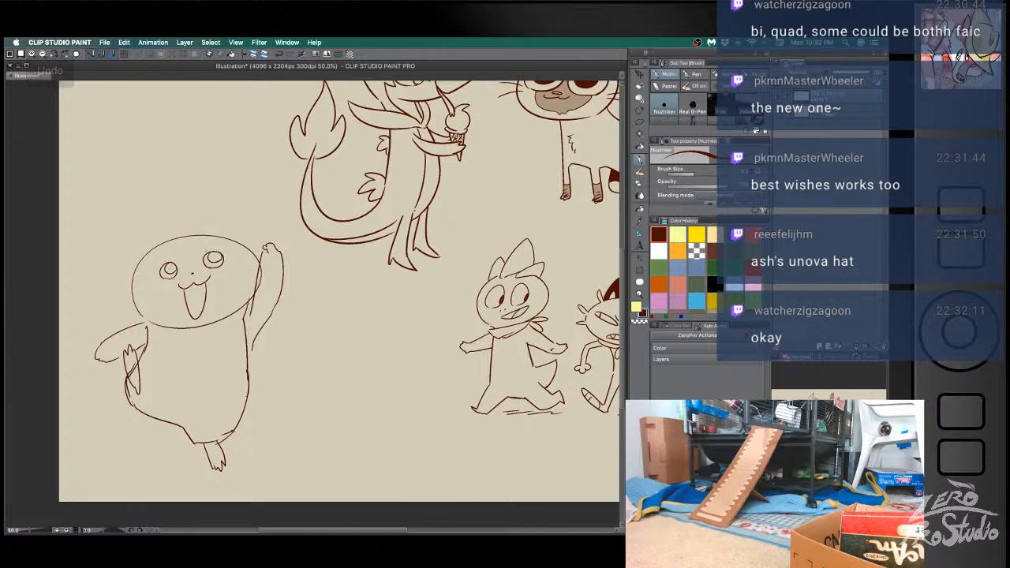
pyautogui.moveTo(164, 275); pyautogui.dragTo(173, 277)
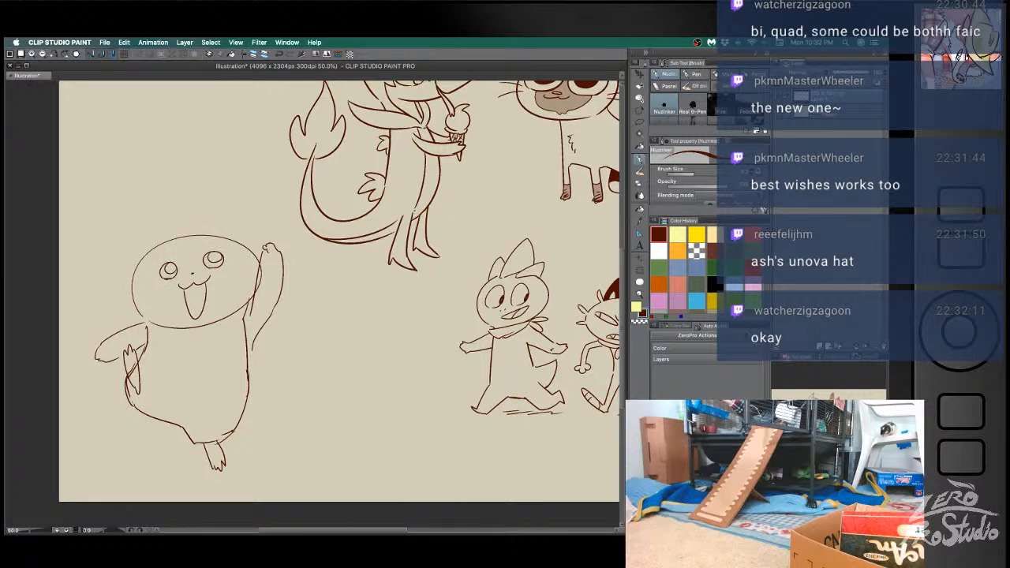
# - Fill both eyes with dark brown around their highlights and add small slanted brows above them
pyautogui.press('g')
pyautogui.click(218, 260)
pyautogui.click(171, 273)
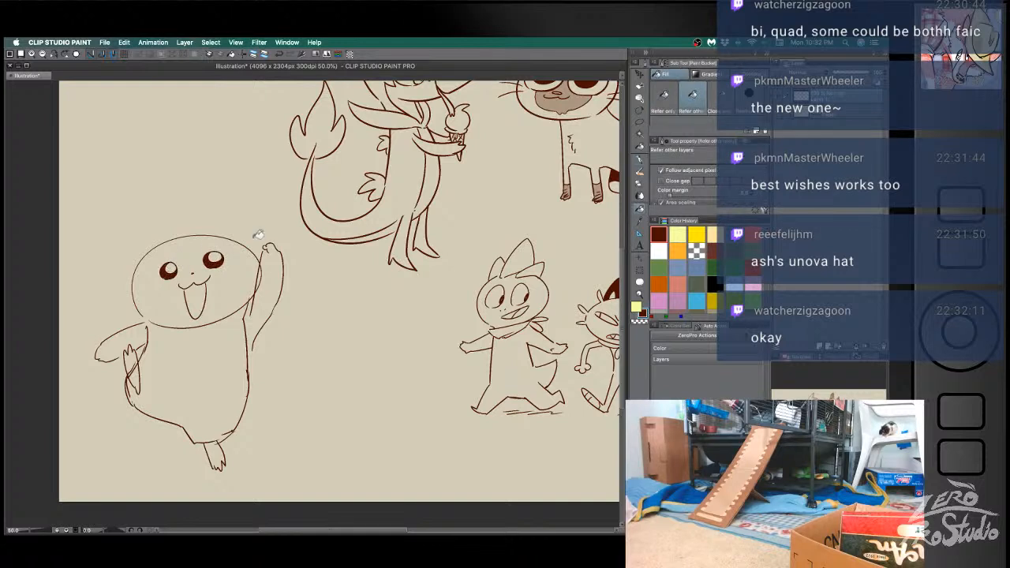
pyautogui.press('b')
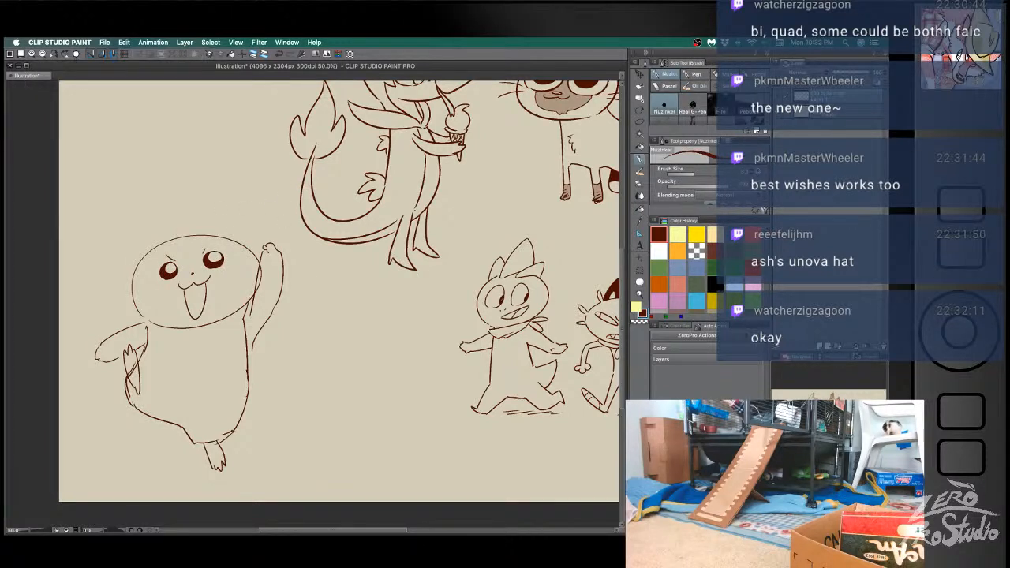
# - Erase the smooth sides of the head, redraw them as furry cheeks, and add a round patch on each cheek
pyautogui.press('e')
pyautogui.moveTo(237, 240)
pyautogui.mouseDown()
pyautogui.moveTo(235, 243)
pyautogui.moveTo(256, 283)
pyautogui.mouseUp()
pyautogui.press('b')
pyautogui.hotkey('ctrl', 'z')
pyautogui.moveTo(143, 260)
pyautogui.mouseDown()
pyautogui.moveTo(132, 299)
pyautogui.moveTo(139, 324)
pyautogui.mouseUp()
pyautogui.moveTo(146, 287); pyautogui.dragTo(145, 287)
pyautogui.moveTo(234, 265)
pyautogui.mouseDown()
pyautogui.moveTo(226, 279)
pyautogui.moveTo(235, 266)
pyautogui.mouseUp()
# - Erase the chin and overlapping body lines, redraw the body's side below the raised arm, and add a small chest tuft
pyautogui.press('e')
pyautogui.moveTo(160, 322)
pyautogui.mouseDown()
pyautogui.moveTo(197, 334)
pyautogui.moveTo(243, 302)
pyautogui.moveTo(261, 318)
pyautogui.moveTo(239, 332)
pyautogui.moveTo(237, 418)
pyautogui.mouseUp()
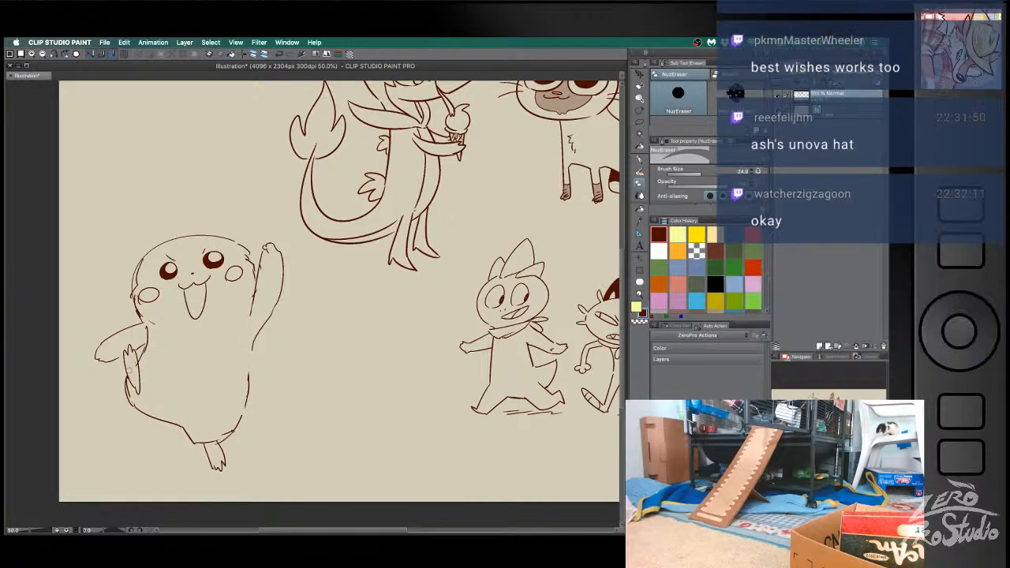
pyautogui.press('b')
pyautogui.moveTo(252, 349)
pyautogui.mouseDown()
pyautogui.moveTo(245, 420)
pyautogui.moveTo(225, 438)
pyautogui.mouseUp()
pyautogui.press('e')
pyautogui.moveTo(245, 389); pyautogui.dragTo(243, 409)
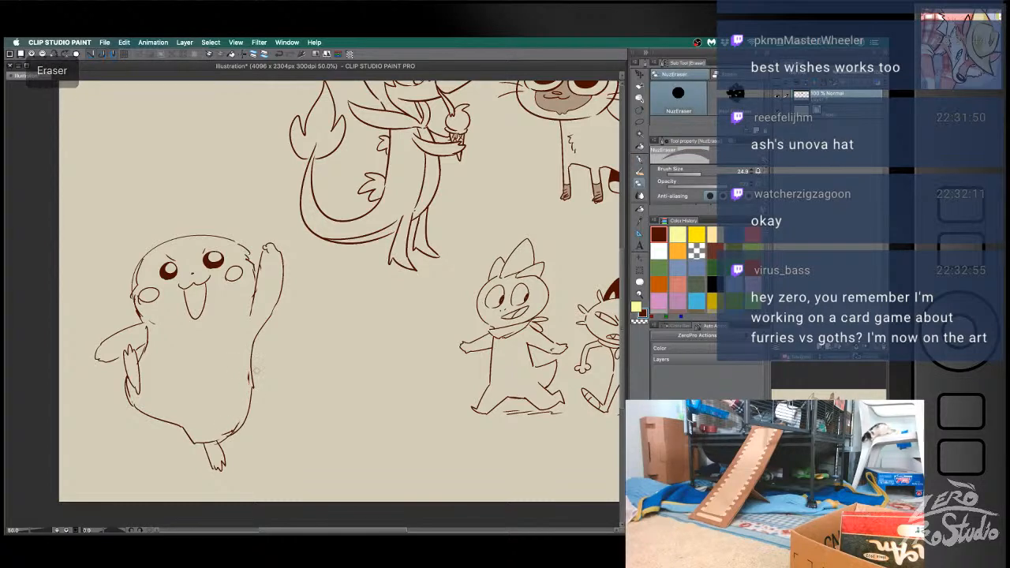
pyautogui.moveTo(194, 446); pyautogui.dragTo(201, 443)
pyautogui.press('b')
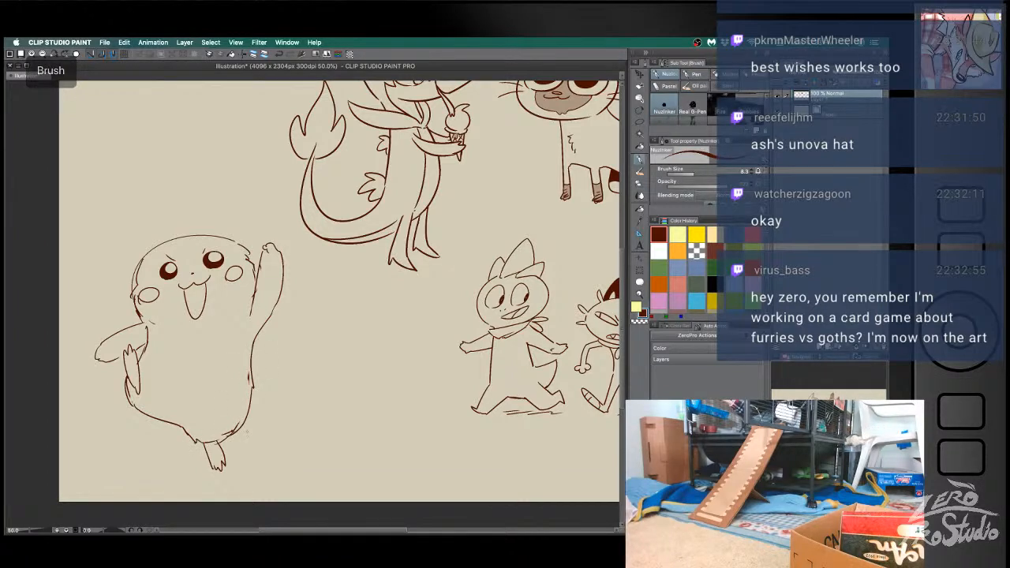
pyautogui.press('e')
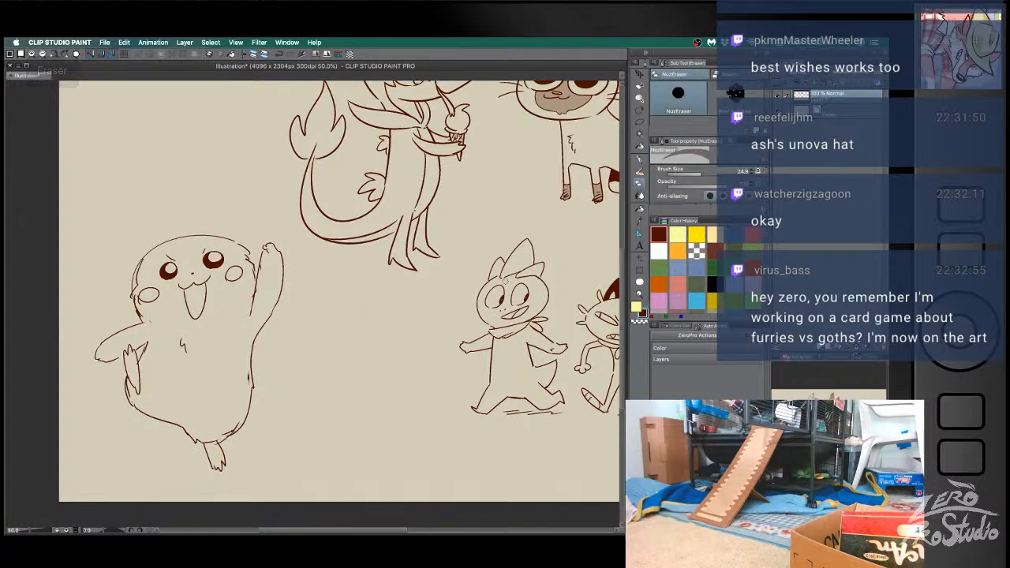
pyautogui.press('b')
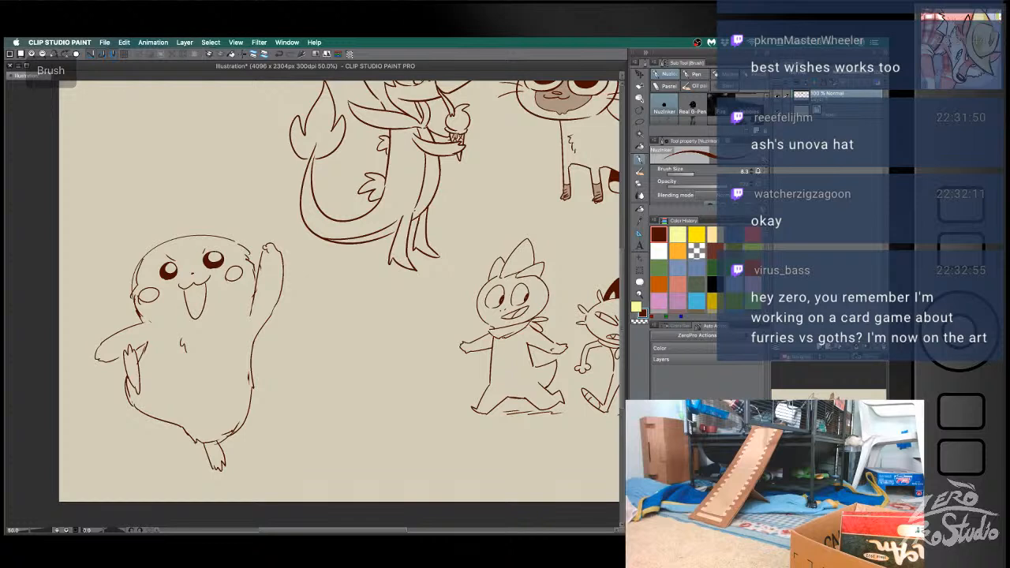
pyautogui.moveTo(252, 302)
pyautogui.mouseDown()
pyautogui.moveTo(224, 308)
pyautogui.moveTo(208, 333)
pyautogui.mouseUp()
pyautogui.moveTo(142, 313)
pyautogui.mouseDown()
pyautogui.moveTo(175, 310)
pyautogui.moveTo(183, 334)
pyautogui.mouseUp()
pyautogui.press('super+z')
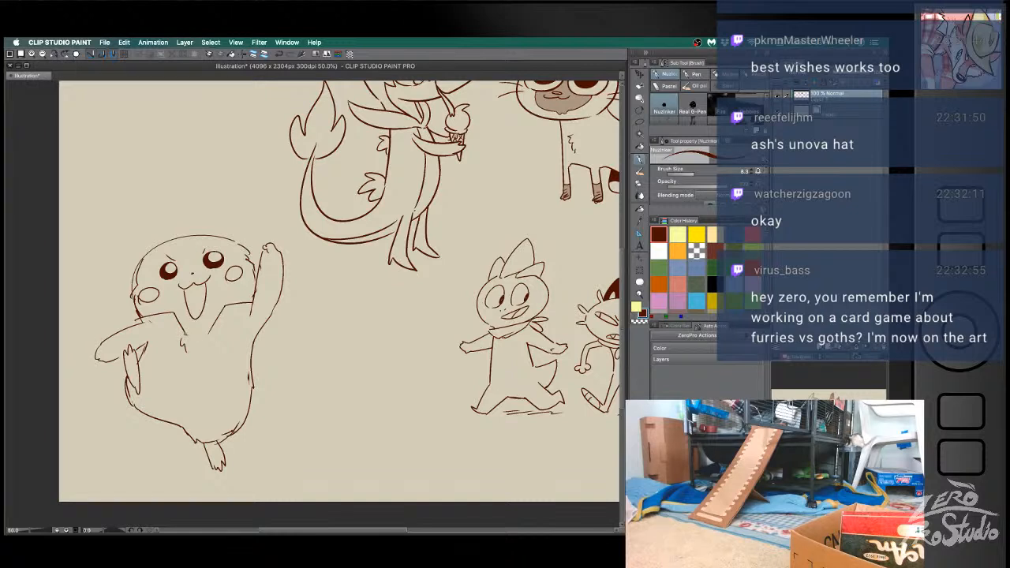
pyautogui.press('super+z')
pyautogui.press('super+z')
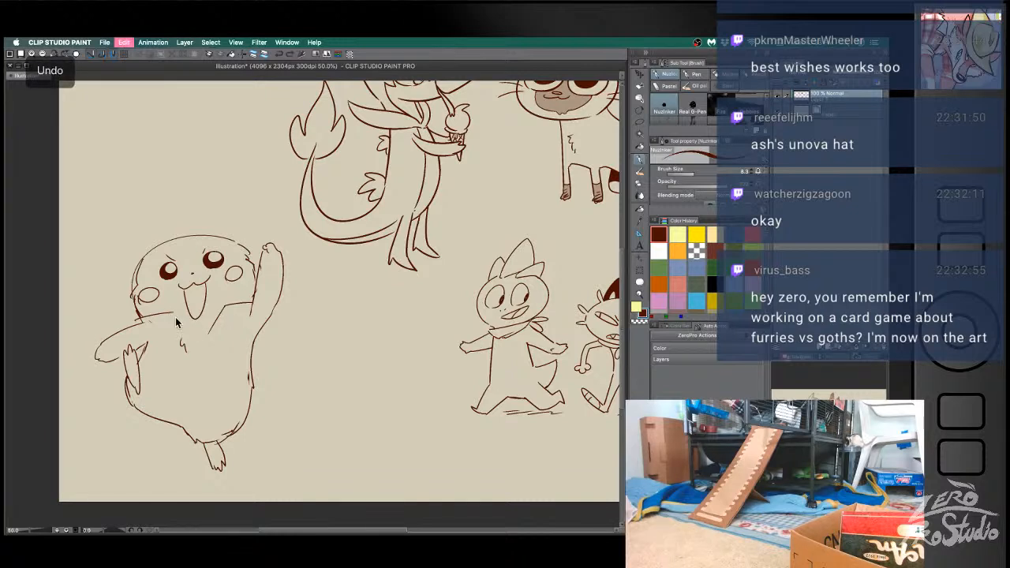
pyautogui.press('super+z')
pyautogui.moveTo(174, 314)
pyautogui.mouseDown()
pyautogui.moveTo(186, 337)
pyautogui.moveTo(175, 328)
pyautogui.mouseUp()
pyautogui.press('super+z')
pyautogui.press('super+z')
pyautogui.press('super+z')
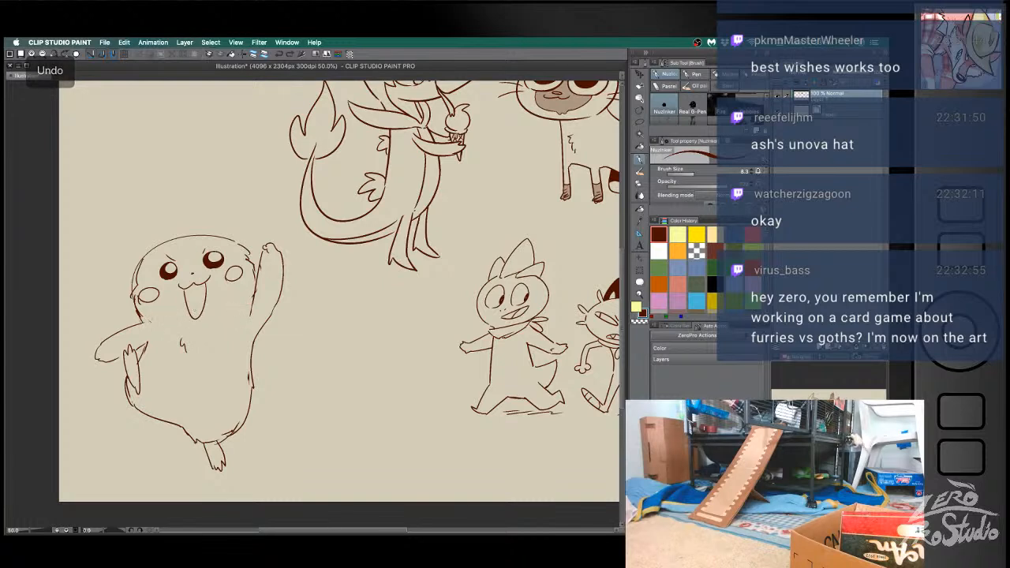
# - Draw angular open jacket collar flaps with inner borders on both sides of the chest below the head
pyautogui.moveTo(137, 315)
pyautogui.mouseDown()
pyautogui.moveTo(160, 313)
pyautogui.moveTo(170, 340)
pyautogui.moveTo(148, 320)
pyautogui.moveTo(155, 323)
pyautogui.mouseUp()
pyautogui.press('e')
pyautogui.press('b')
pyautogui.moveTo(251, 303)
pyautogui.mouseDown()
pyautogui.moveTo(235, 307)
pyautogui.moveTo(225, 344)
pyautogui.mouseUp()
pyautogui.moveTo(251, 308); pyautogui.dragTo(228, 339)
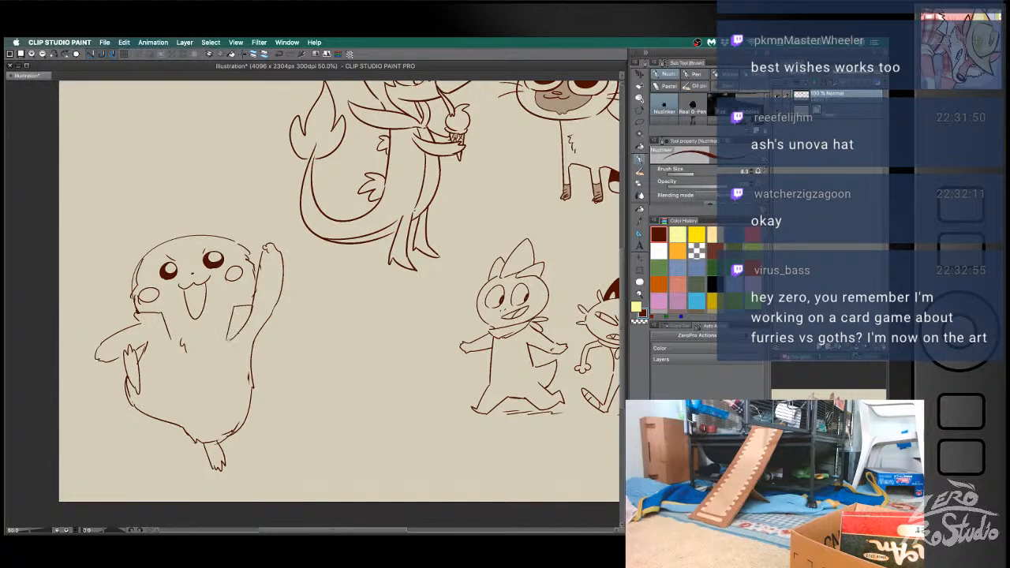
pyautogui.moveTo(166, 319); pyautogui.dragTo(169, 339)
pyautogui.moveTo(142, 324); pyautogui.dragTo(155, 332)
pyautogui.moveTo(247, 321); pyautogui.dragTo(228, 336)
pyautogui.moveTo(157, 315); pyautogui.dragTo(167, 337)
pyautogui.moveTo(239, 309); pyautogui.dragTo(221, 359)
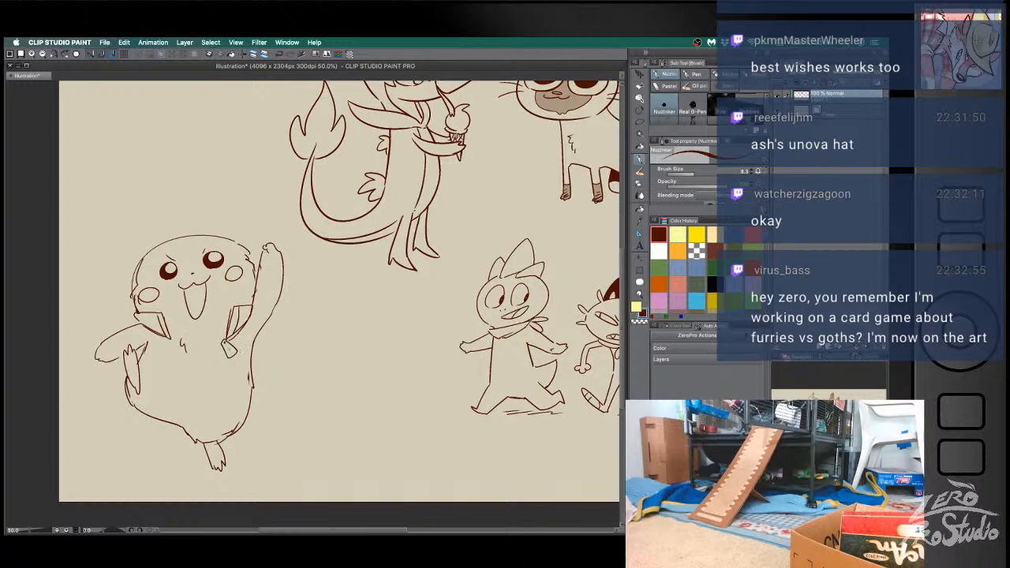
# - Draw the open jacket edges running outward beneath both collar flaps, redoing the unwanted strokes
pyautogui.press('super+z')
pyautogui.moveTo(169, 339); pyautogui.dragTo(152, 384)
pyautogui.press('super+z')
pyautogui.moveTo(169, 340); pyautogui.dragTo(147, 363)
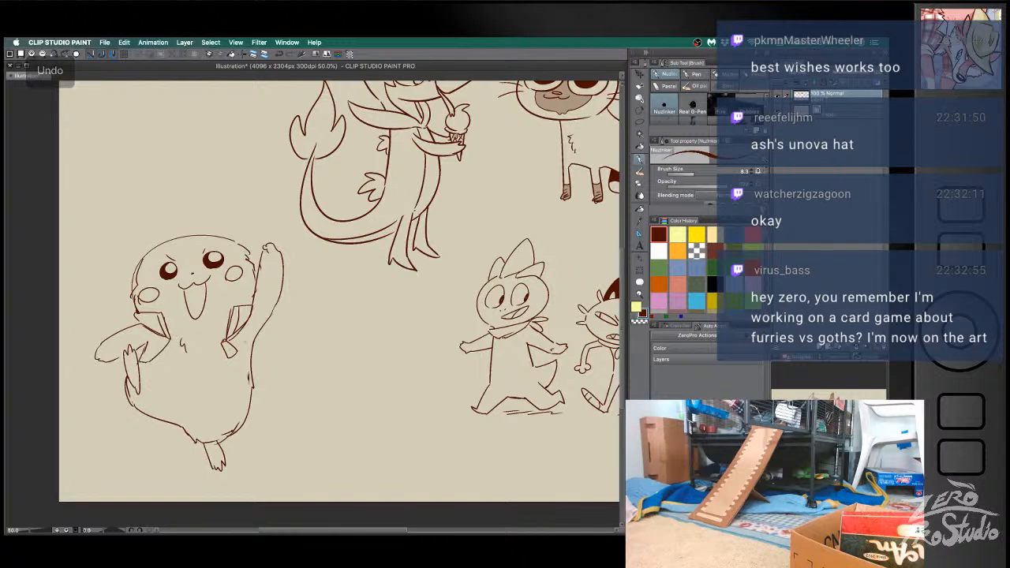
pyautogui.moveTo(236, 354); pyautogui.dragTo(271, 384)
pyautogui.moveTo(236, 355)
pyautogui.mouseDown()
pyautogui.moveTo(270, 372)
pyautogui.moveTo(271, 383)
pyautogui.mouseUp()
pyautogui.press('super+z')
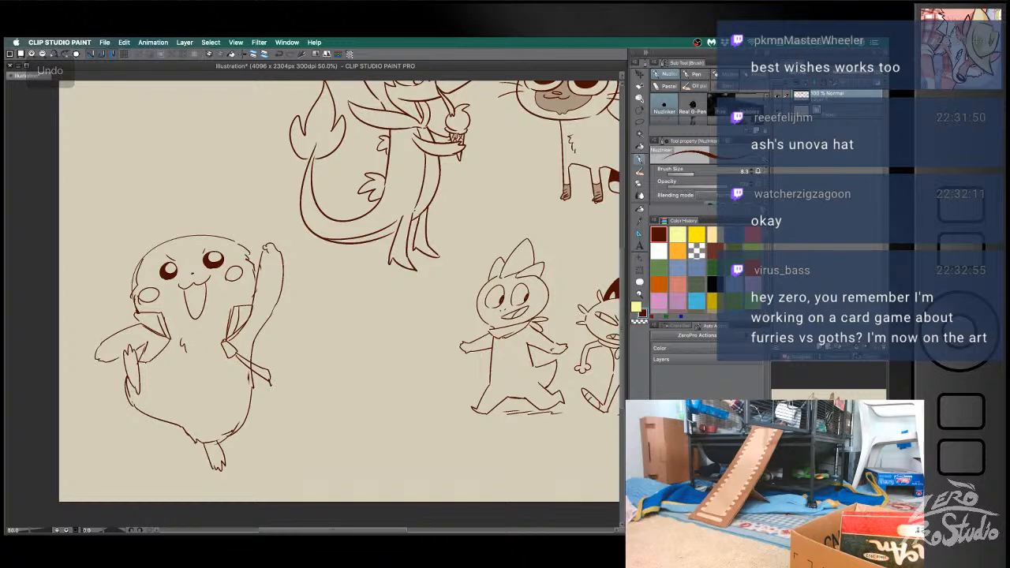
# - Shape the flared jacket edge below the raised arm and add curved stripes inside it
pyautogui.moveTo(256, 334)
pyautogui.mouseDown()
pyautogui.moveTo(273, 347)
pyautogui.moveTo(269, 369)
pyautogui.moveTo(255, 348)
pyautogui.mouseUp()
pyautogui.press('super+z')
pyautogui.press('super+z')
pyautogui.press('e')
pyautogui.press('b')
pyautogui.press('e')
pyautogui.press('b')
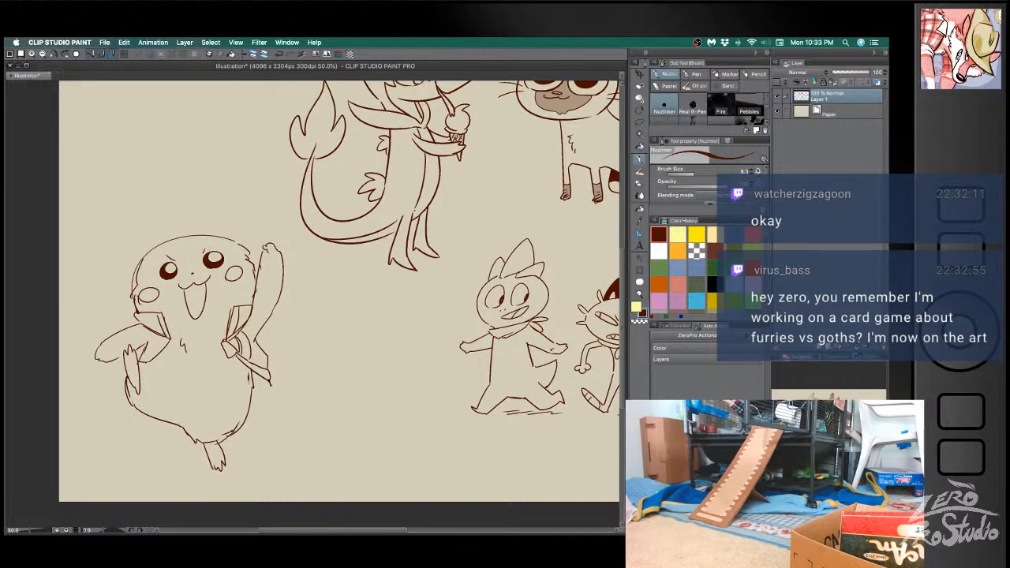
pyautogui.moveTo(250, 333); pyautogui.dragTo(243, 358)
pyautogui.hotkey('ctrl', 'z')
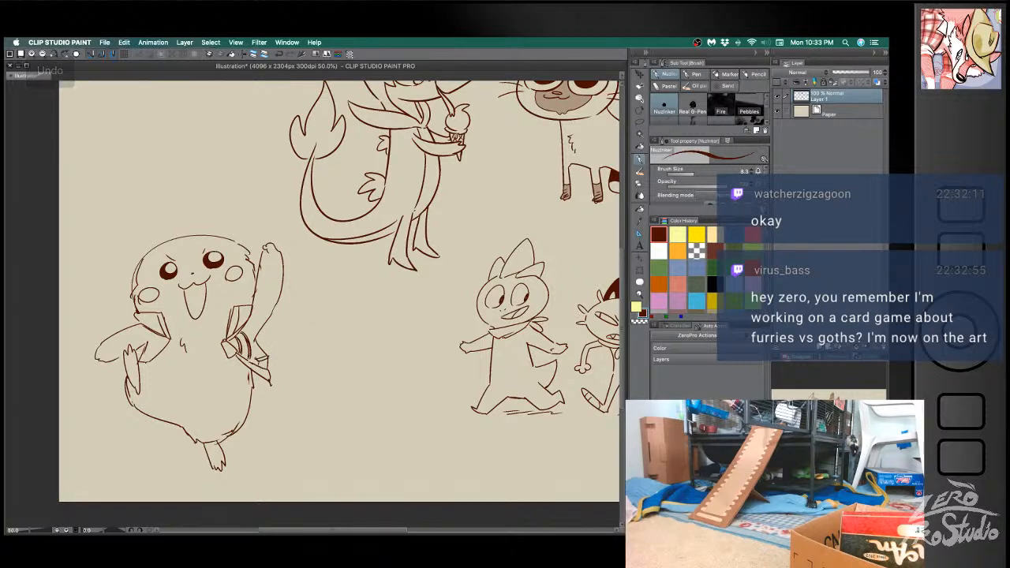
# - Add the sleeve edge on the raised arm and striped jacket details around the lowered arm
pyautogui.moveTo(253, 310)
pyautogui.mouseDown()
pyautogui.moveTo(267, 328)
pyautogui.moveTo(254, 338)
pyautogui.mouseUp()
pyautogui.press('e')
pyautogui.press('b')
pyautogui.press('e')
pyautogui.press('b')
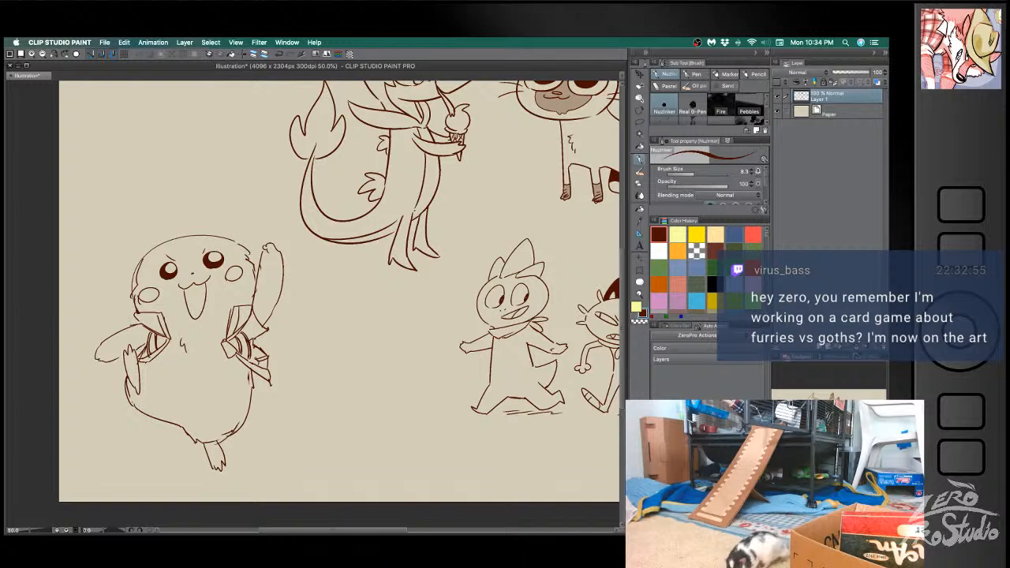
pyautogui.press('super+z')
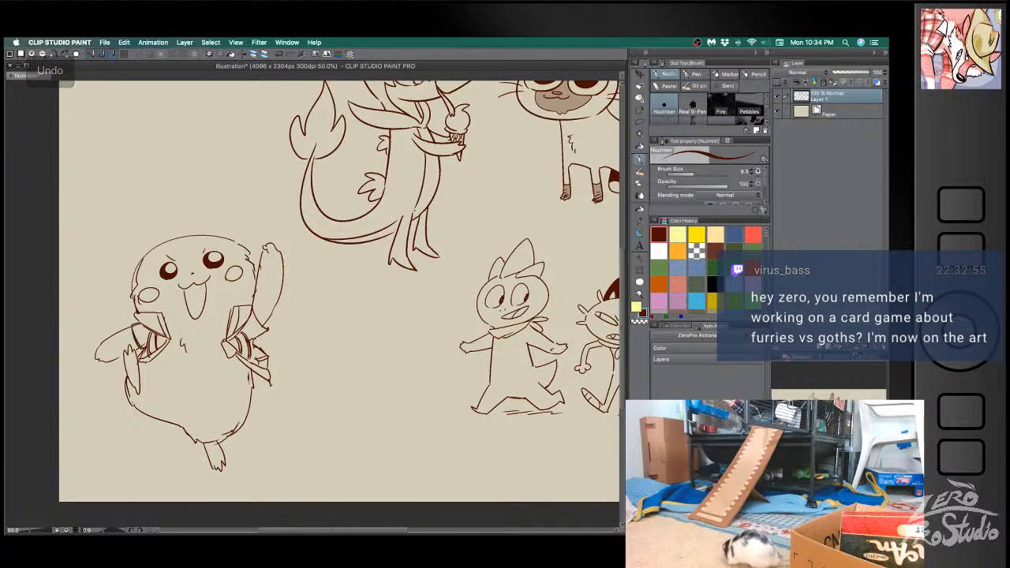
pyautogui.moveTo(263, 329); pyautogui.dragTo(250, 337)
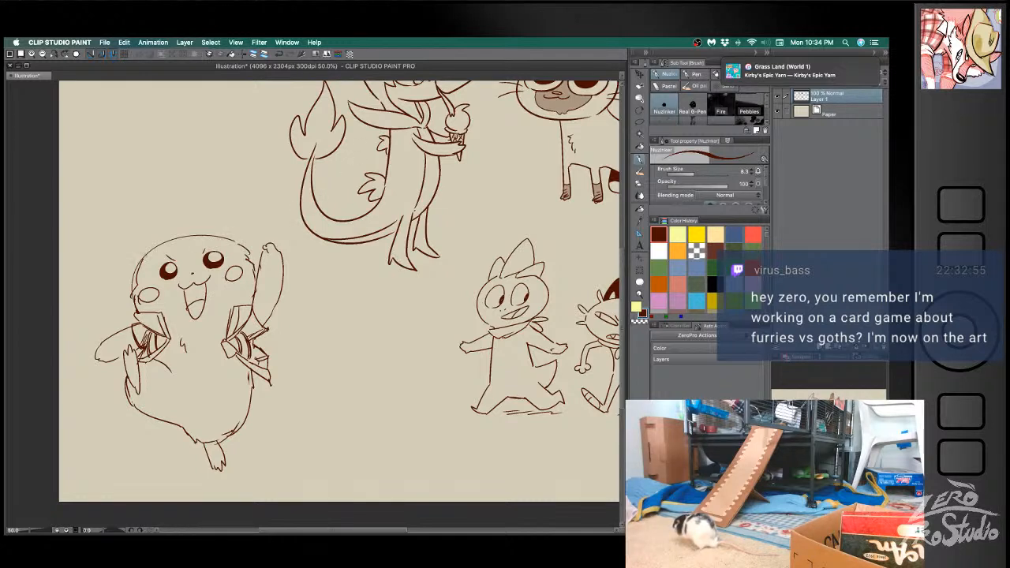
# - Draw a curved cap brim across the forehead, replacing the first brim lines
pyautogui.hotkey('ctrl', 'z')
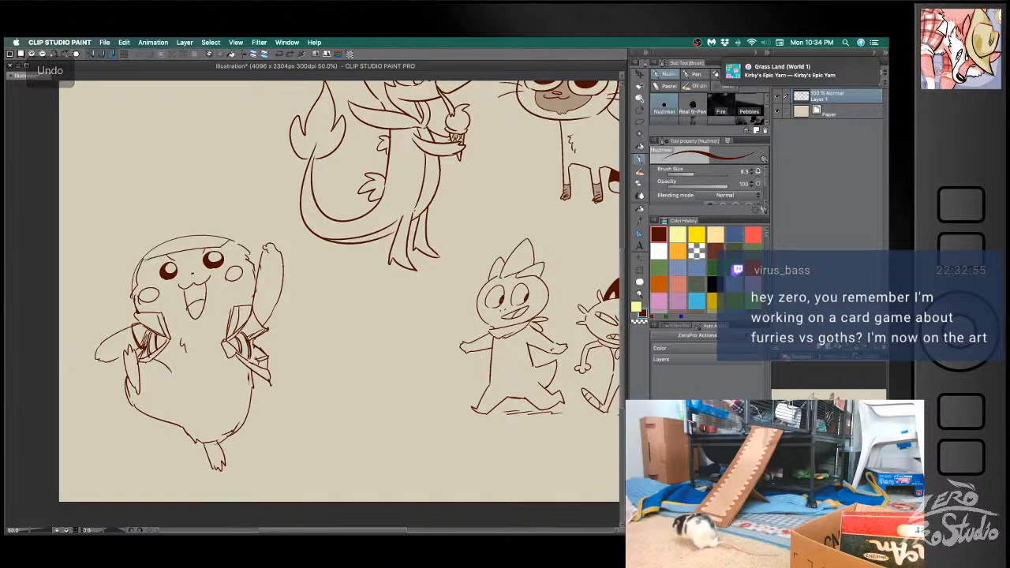
pyautogui.hotkey('ctrl', 'z')
pyautogui.moveTo(177, 251)
pyautogui.mouseDown()
pyautogui.moveTo(126, 267)
pyautogui.moveTo(226, 236)
pyautogui.mouseUp()
pyautogui.press('e')
pyautogui.press('b')
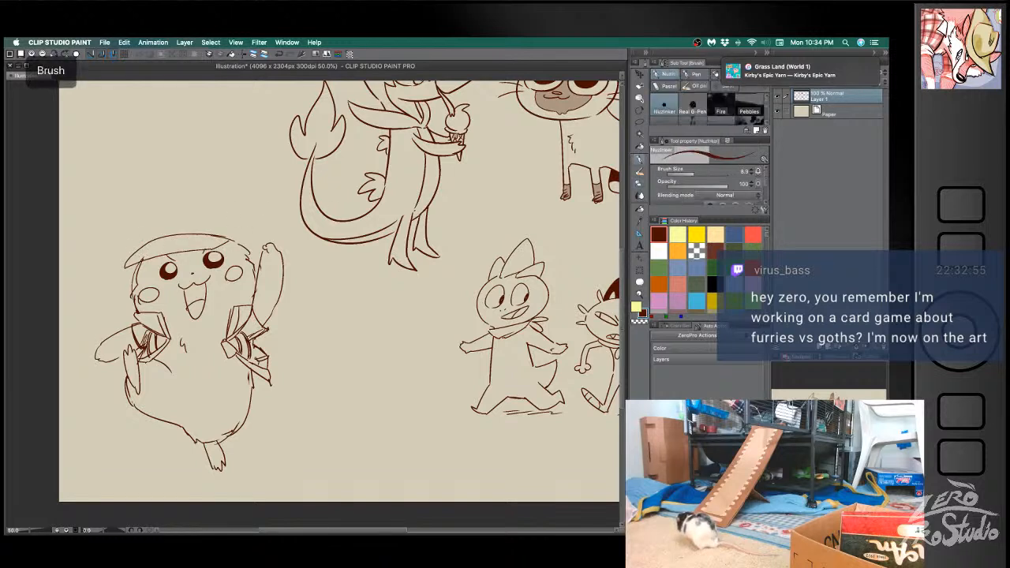
# - Draw the domed crown of the cap above the brim, with a seam separating the front panel from the back
pyautogui.hotkey('ctrl', 'z')
pyautogui.moveTo(139, 247)
pyautogui.mouseDown()
pyautogui.moveTo(140, 206)
pyautogui.moveTo(197, 186)
pyautogui.moveTo(245, 207)
pyautogui.moveTo(257, 224)
pyautogui.moveTo(141, 224)
pyautogui.moveTo(139, 209)
pyautogui.moveTo(193, 183)
pyautogui.moveTo(246, 222)
pyautogui.mouseUp()
pyautogui.hotkey('ctrl', 'z')
pyautogui.press('e')
pyautogui.moveTo(205, 194); pyautogui.dragTo(247, 226)
pyautogui.press('b')
pyautogui.moveTo(202, 192); pyautogui.dragTo(261, 237)
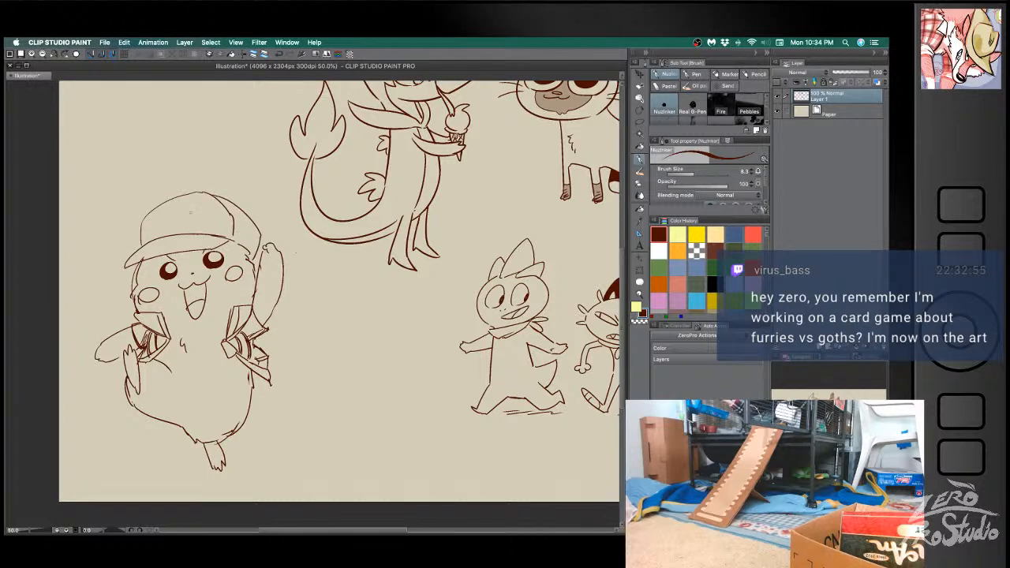
pyautogui.hotkey('ctrl', 'z')
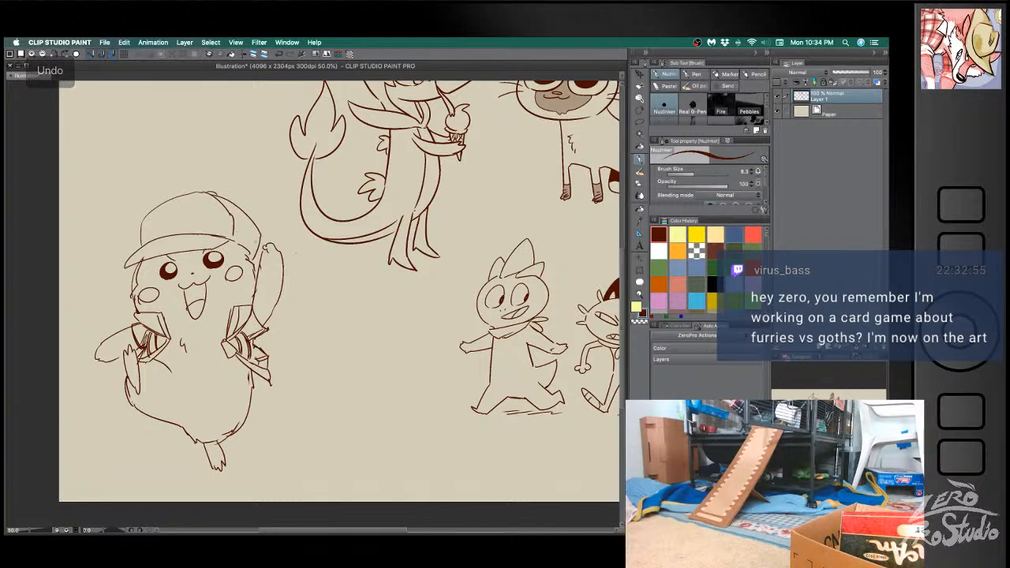
# - Draw an oval Poké Ball emblem on the cap's front panel, cleaning up its lines with the eraser
pyautogui.moveTo(169, 227)
pyautogui.mouseDown()
pyautogui.moveTo(170, 211)
pyautogui.moveTo(174, 228)
pyautogui.moveTo(209, 216)
pyautogui.moveTo(192, 220)
pyautogui.mouseUp()
pyautogui.press('super+z')
pyautogui.press('e')
pyautogui.press('b')
pyautogui.press('e')
pyautogui.press('b')
pyautogui.press('e')
pyautogui.press('b')
pyautogui.press('e')
pyautogui.press('b')
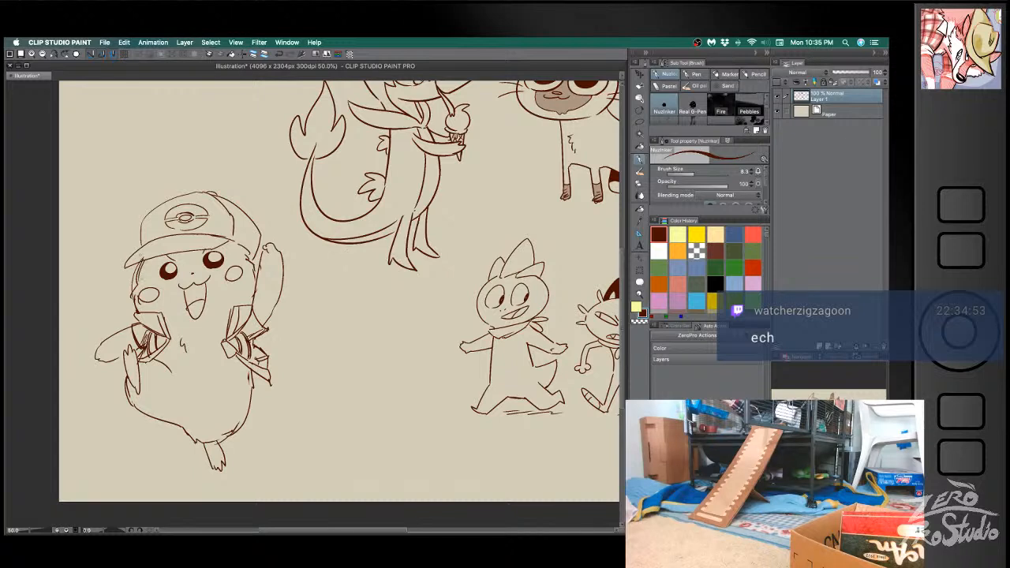
# - Draw a long pointed ear tilting outward from the cap above the lowered arm and hatch its tip
pyautogui.moveTo(138, 232)
pyautogui.mouseDown()
pyautogui.moveTo(77, 217)
pyautogui.moveTo(124, 260)
pyautogui.mouseUp()
pyautogui.press('super+z')
pyautogui.press('super+z')
pyautogui.moveTo(139, 227)
pyautogui.mouseDown()
pyautogui.moveTo(66, 195)
pyautogui.moveTo(124, 253)
pyautogui.mouseUp()
pyautogui.moveTo(88, 203); pyautogui.dragTo(80, 222)
pyautogui.moveTo(85, 201); pyautogui.dragTo(82, 211)
# - Draw a tall upright ear on the raised-arm side of the cap and hatch its tip
pyautogui.moveTo(235, 219)
pyautogui.mouseDown()
pyautogui.moveTo(246, 120)
pyautogui.moveTo(271, 235)
pyautogui.mouseUp()
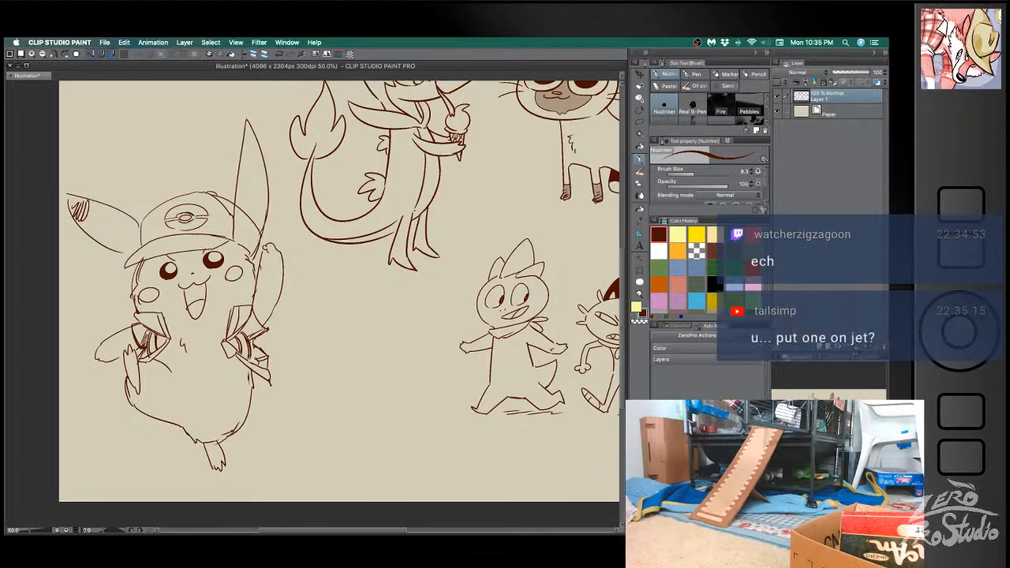
pyautogui.press('e')
pyautogui.press('b')
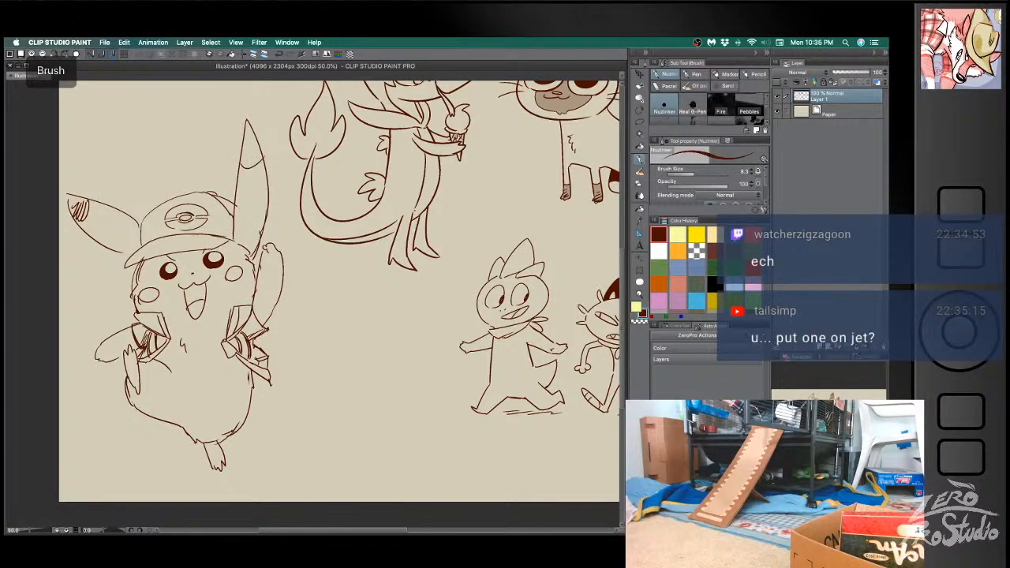
pyautogui.moveTo(253, 165); pyautogui.dragTo(250, 141)
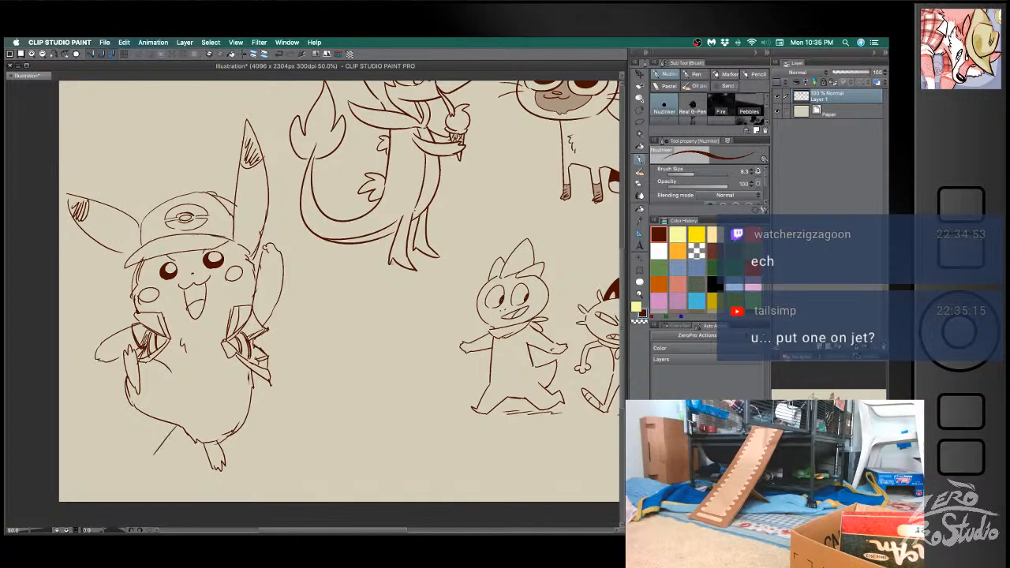
# - Lasso the whole capped Pikachu, move it up beside the Servine, and clear the selection
pyautogui.scroll(-1, 390, 306)
pyautogui.press('m')
pyautogui.moveTo(315, 251)
pyautogui.mouseDown()
pyautogui.moveTo(288, 136)
pyautogui.moveTo(141, 251)
pyautogui.moveTo(266, 439)
pyautogui.moveTo(358, 366)
pyautogui.moveTo(346, 283)
pyautogui.moveTo(312, 180)
pyautogui.mouseUp()
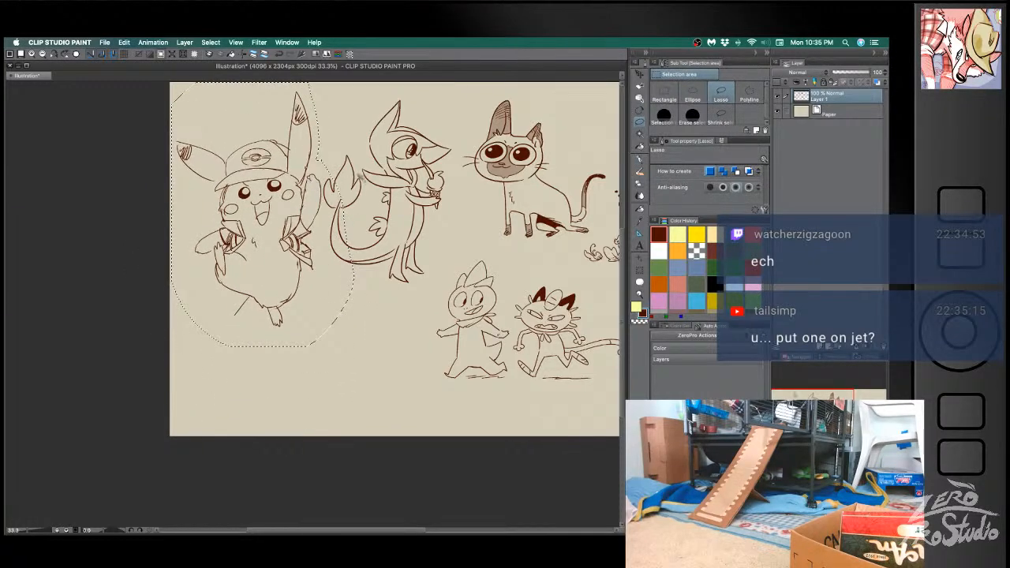
pyautogui.press('super+d')
# - Erase the Pikachu's clawed foot, the bottom of its body and the stray line beneath with a larger eraser
pyautogui.scroll(1, 385, 286)
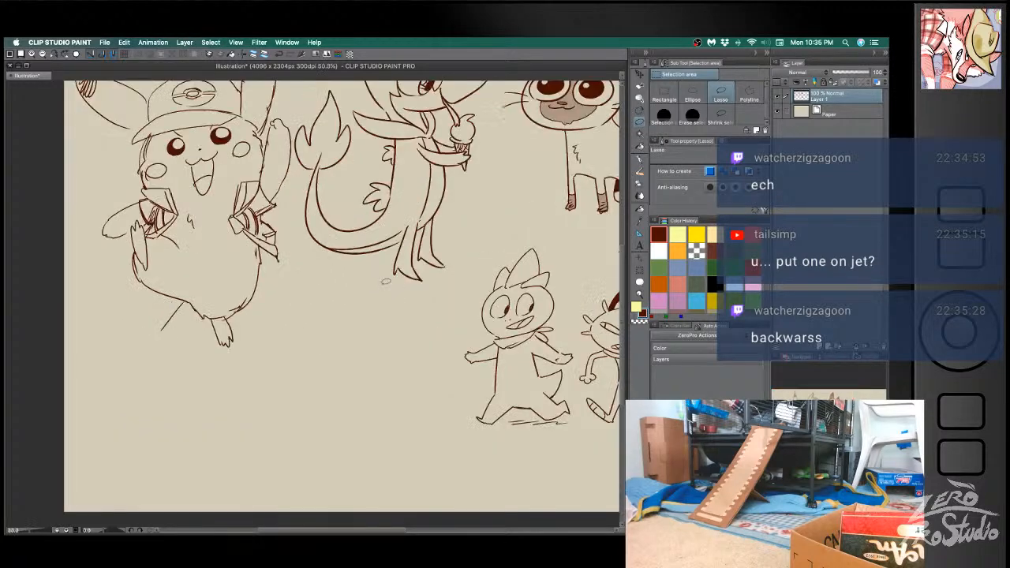
pyautogui.moveTo(346, 216)
pyautogui.mouseDown()
pyautogui.moveTo(360, 267)
pyautogui.moveTo(361, 252)
pyautogui.mouseUp()
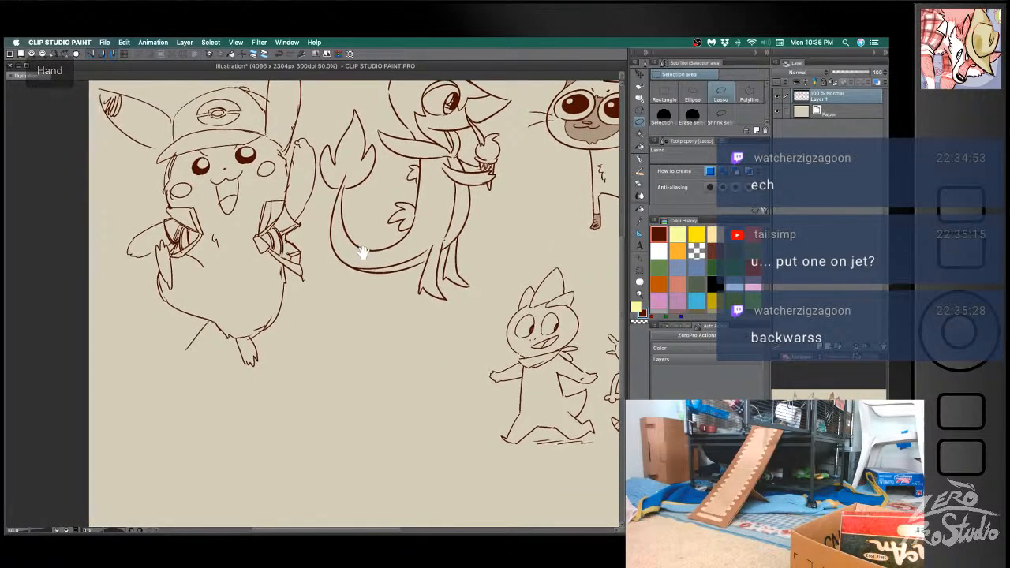
pyautogui.press('e')
pyautogui.press(']')
pyautogui.press(']')
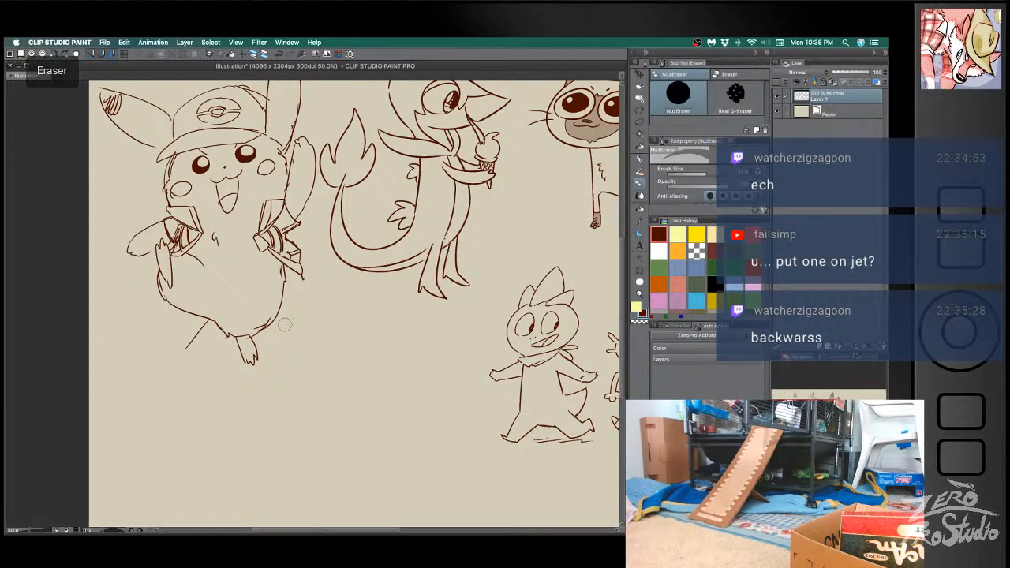
pyautogui.moveTo(279, 303)
pyautogui.mouseDown()
pyautogui.moveTo(265, 330)
pyautogui.moveTo(226, 339)
pyautogui.moveTo(259, 360)
pyautogui.moveTo(242, 358)
pyautogui.moveTo(257, 340)
pyautogui.moveTo(208, 334)
pyautogui.moveTo(224, 325)
pyautogui.moveTo(181, 354)
pyautogui.mouseUp()
pyautogui.press('b')
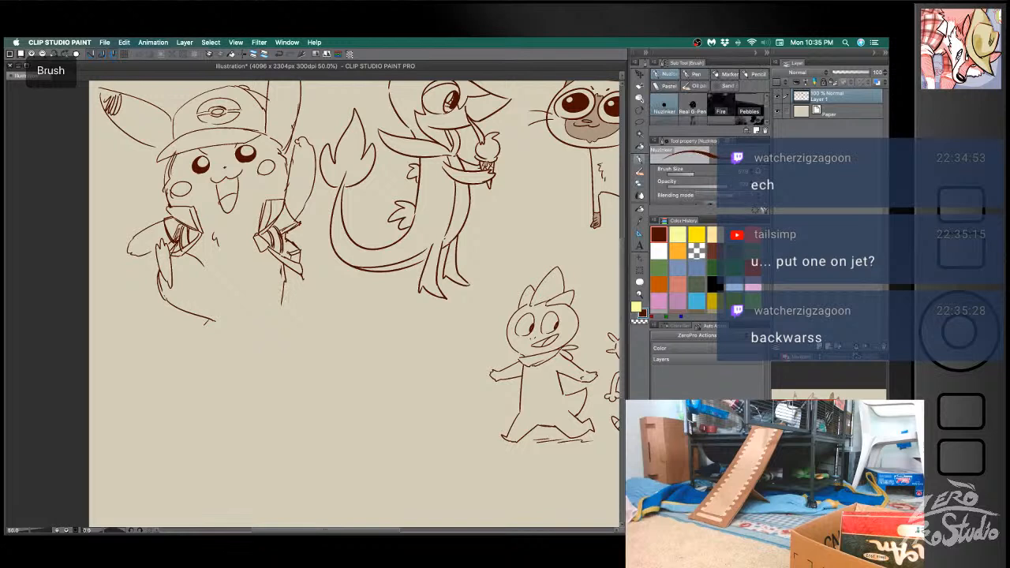
# - Redraw the Pikachu's lower body with a slanting belly line, a long side line and a short closing edge at the bottom
pyautogui.press('super+z')
pyautogui.press('super+z')
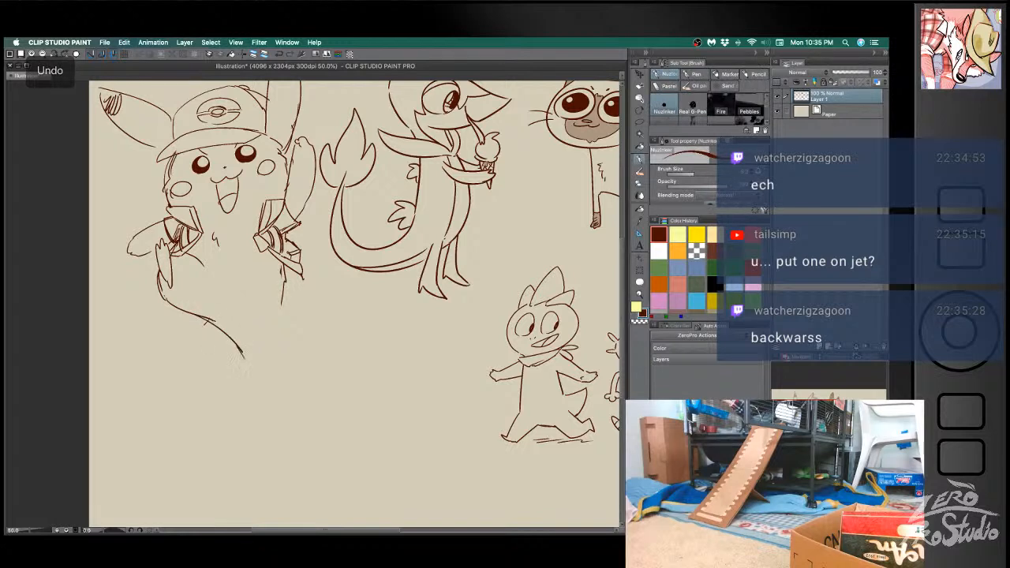
pyautogui.moveTo(284, 282)
pyautogui.mouseDown()
pyautogui.moveTo(280, 344)
pyautogui.moveTo(252, 352)
pyautogui.moveTo(279, 343)
pyautogui.mouseUp()
pyautogui.press('super+z')
# - Draw the Pikachu's pointed feet under the body and a lightning-bolt tail hanging below them
pyautogui.press('super+z')
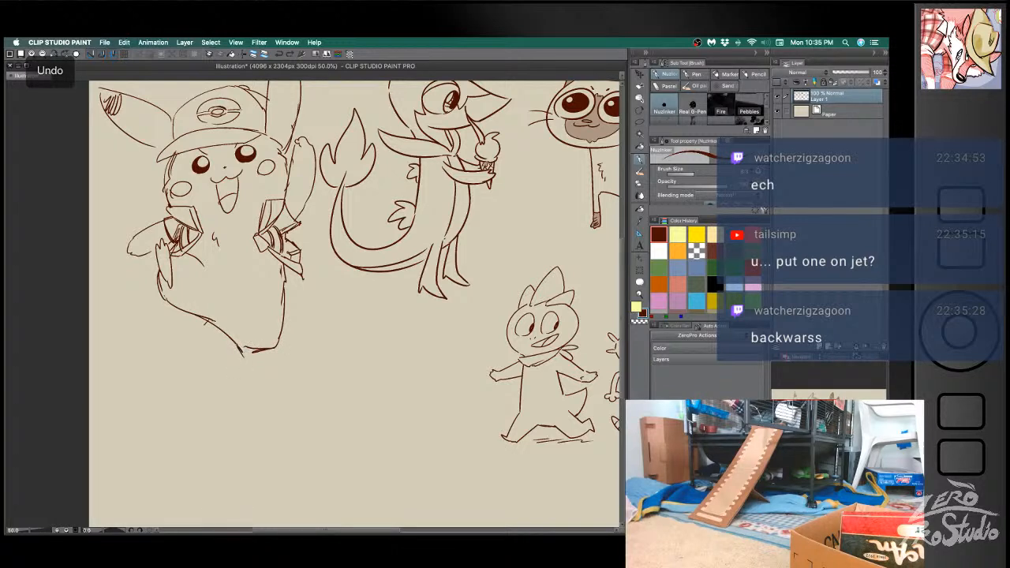
pyautogui.moveTo(254, 349); pyautogui.dragTo(250, 374)
pyautogui.press('super+z')
pyautogui.moveTo(281, 291); pyautogui.dragTo(277, 347)
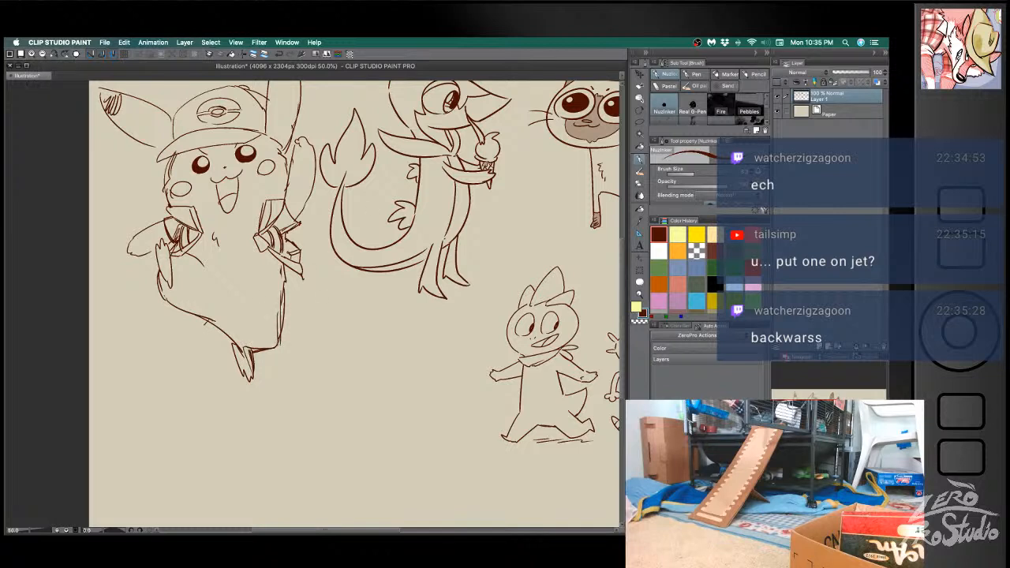
pyautogui.moveTo(207, 396); pyautogui.dragTo(185, 457)
pyautogui.moveTo(234, 490); pyautogui.dragTo(244, 381)
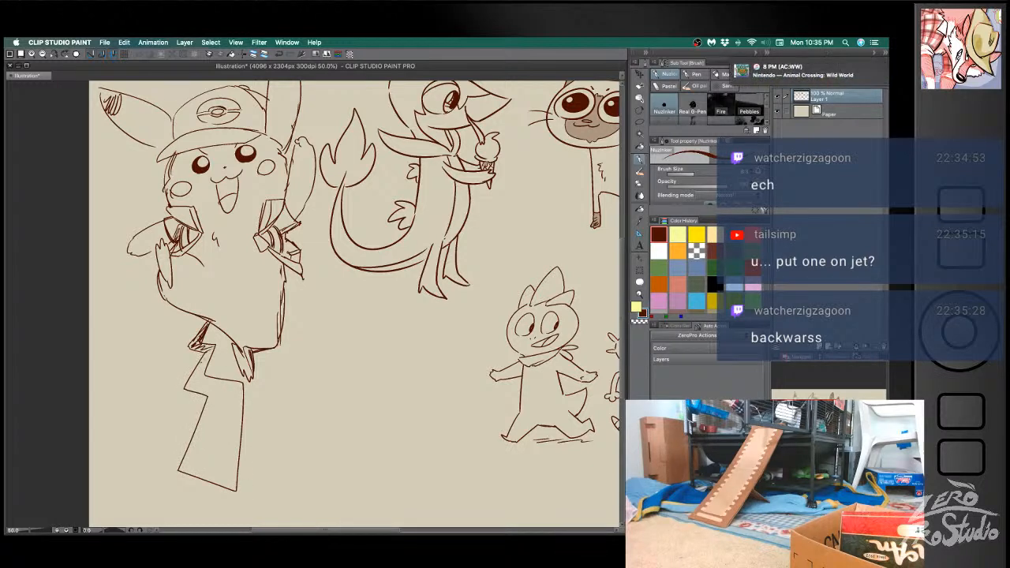
# - Draw small jagged spark lines around the Pikachu's raised hand
pyautogui.press('space')
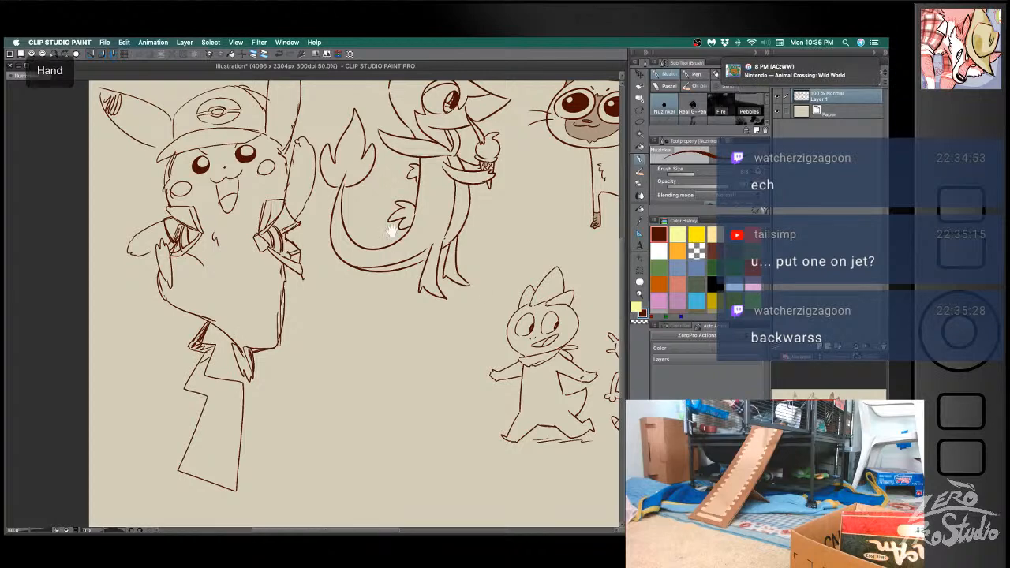
pyautogui.moveTo(379, 222); pyautogui.dragTo(366, 272)
pyautogui.moveTo(294, 174)
pyautogui.mouseDown()
pyautogui.moveTo(311, 169)
pyautogui.moveTo(284, 174)
pyautogui.mouseUp()
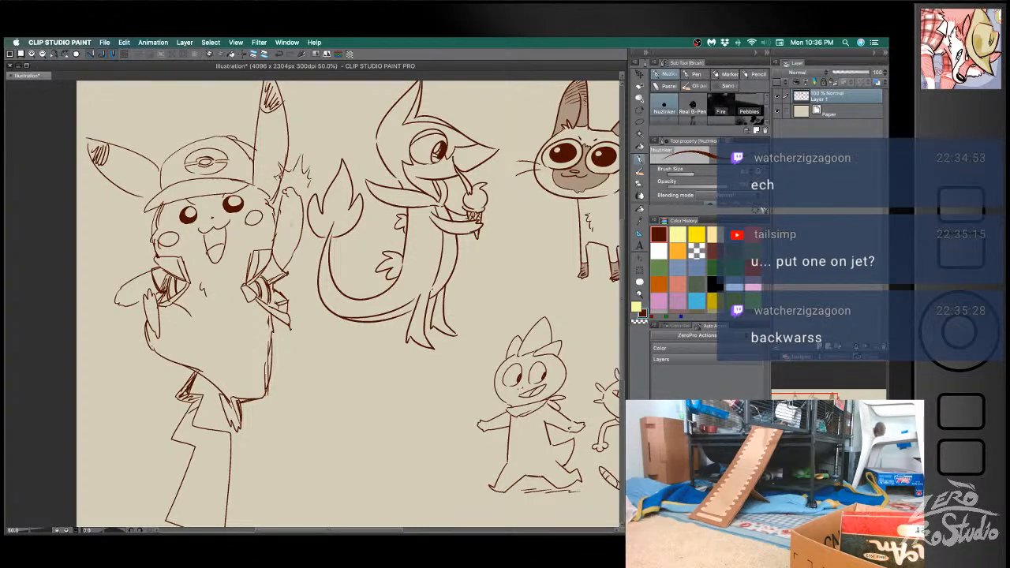
# - Erase the rough edge of the Pikachu's raised arm and redraw its outline down to the jacket sleeve
pyautogui.press('super+z')
pyautogui.press('e')
pyautogui.moveTo(295, 251); pyautogui.dragTo(282, 265)
pyautogui.press('b')
pyautogui.moveTo(302, 210)
pyautogui.mouseDown()
pyautogui.moveTo(301, 250)
pyautogui.moveTo(286, 271)
pyautogui.moveTo(282, 216)
pyautogui.moveTo(273, 240)
pyautogui.mouseUp()
pyautogui.press('e')
pyautogui.press('b')
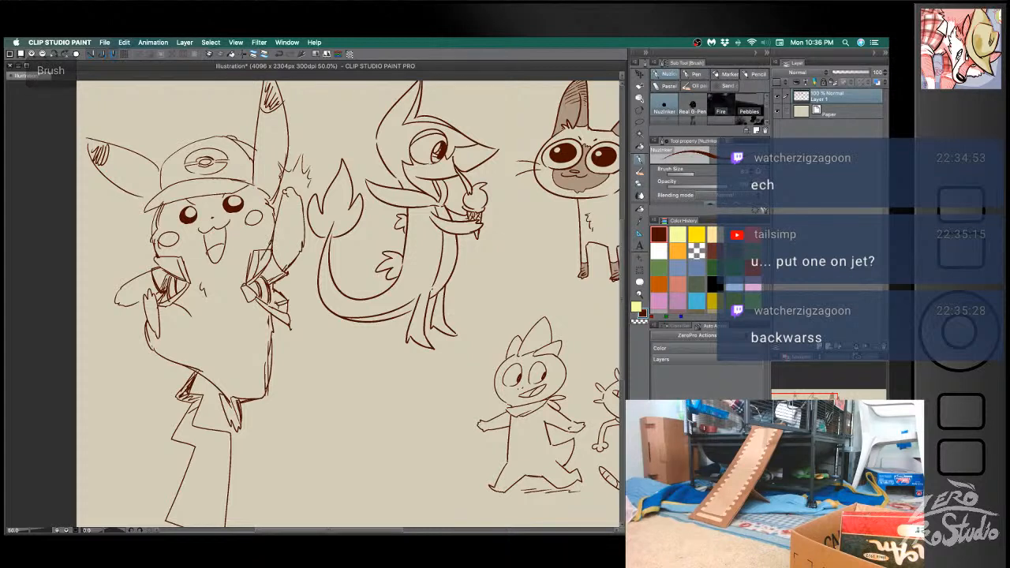
# - Hatch shading strokes onto the Pikachu's jacket flaps beside the raised arm and the lowered arm
pyautogui.press('super+z')
pyautogui.press('e')
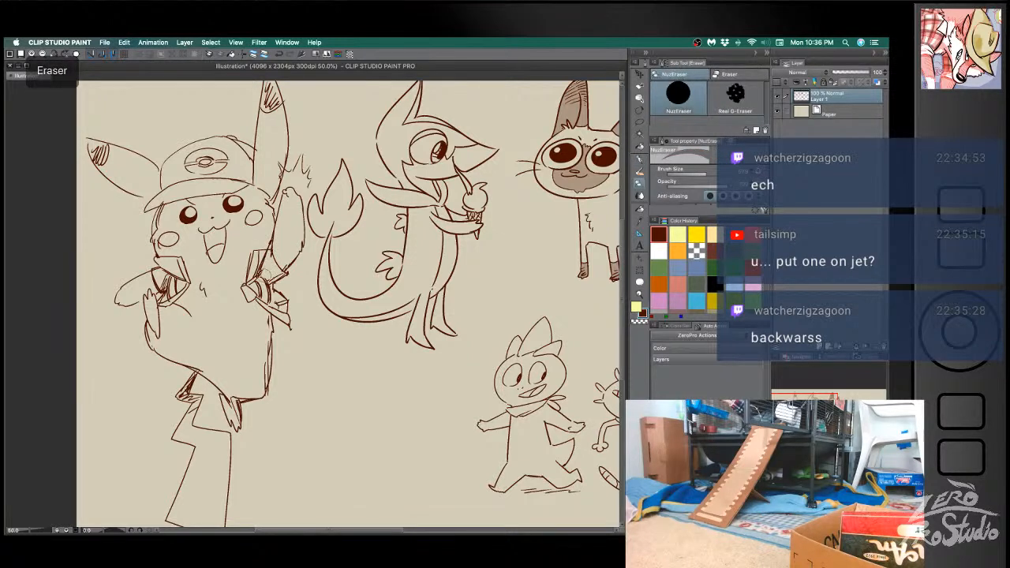
pyautogui.press('b')
pyautogui.moveTo(273, 256)
pyautogui.mouseDown()
pyautogui.moveTo(283, 275)
pyautogui.moveTo(269, 261)
pyautogui.moveTo(265, 274)
pyautogui.mouseUp()
pyautogui.moveTo(156, 269); pyautogui.dragTo(163, 285)
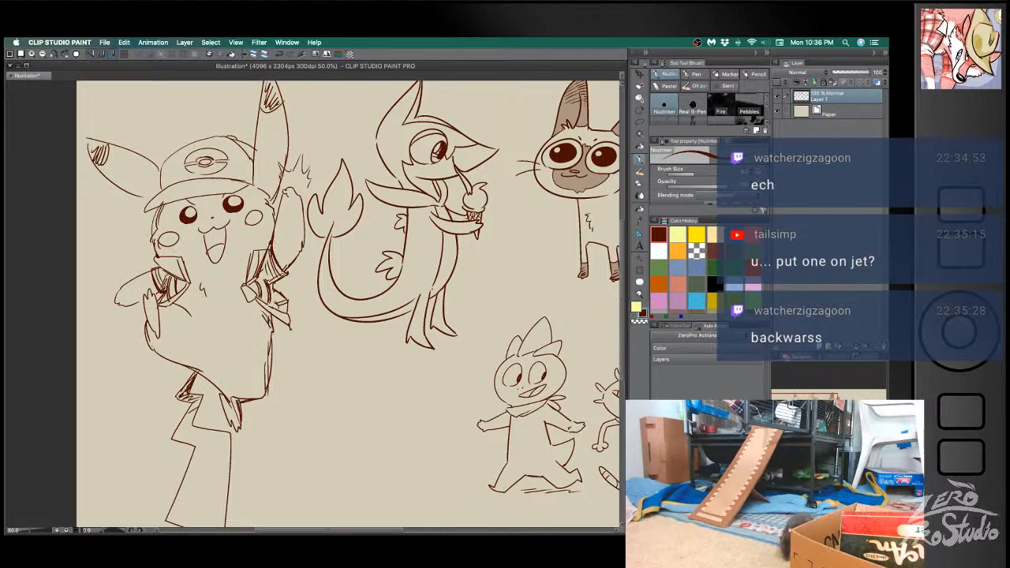
# - Add rough fur strokes along the Pikachu's side below the jacket and darken the hatching inside both sleeves
pyautogui.press('super+z')
pyautogui.moveTo(262, 318); pyautogui.dragTo(269, 339)
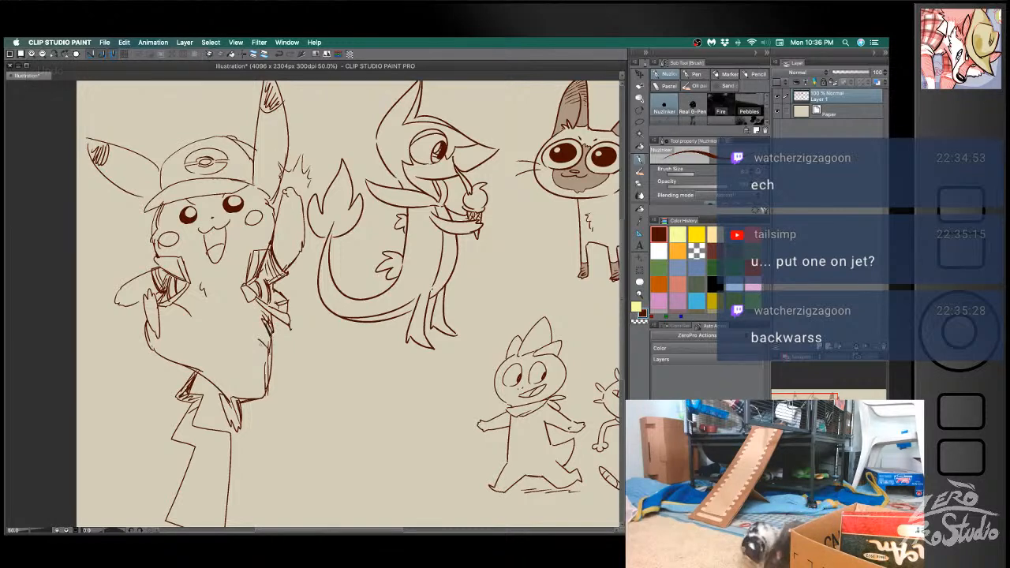
pyautogui.press('super+z')
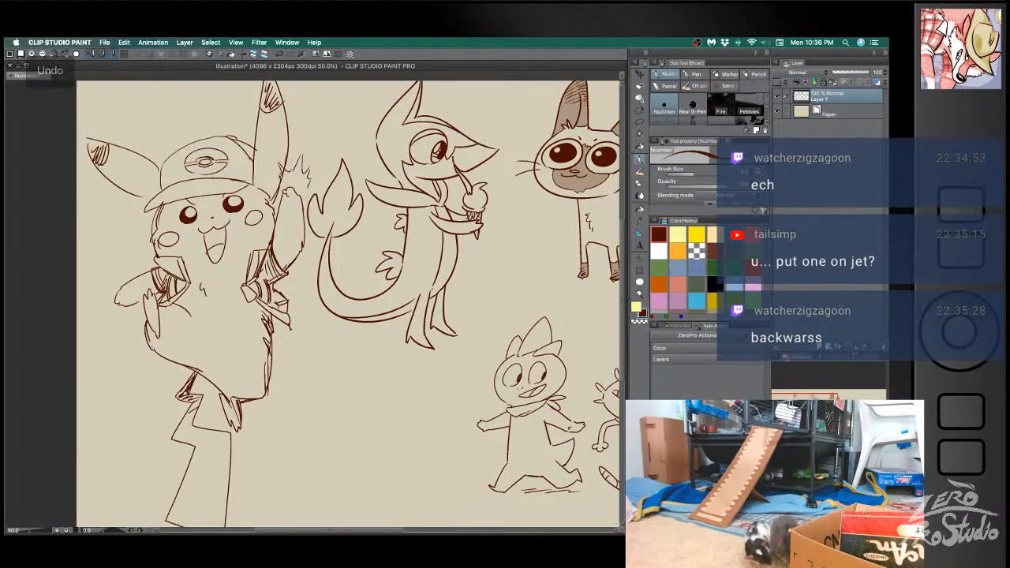
pyautogui.press('e')
pyautogui.press('b')
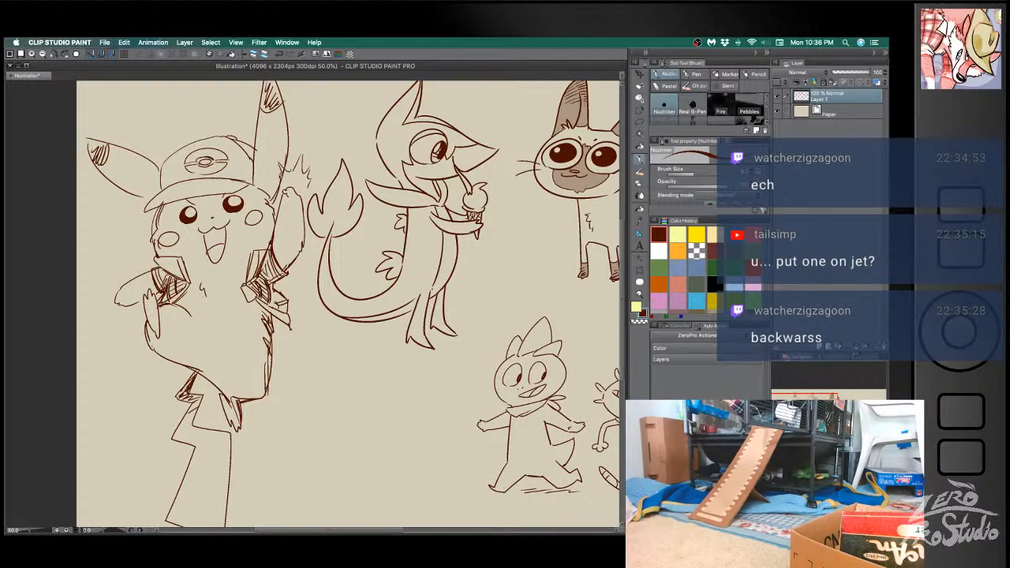
pyautogui.press('super+z')
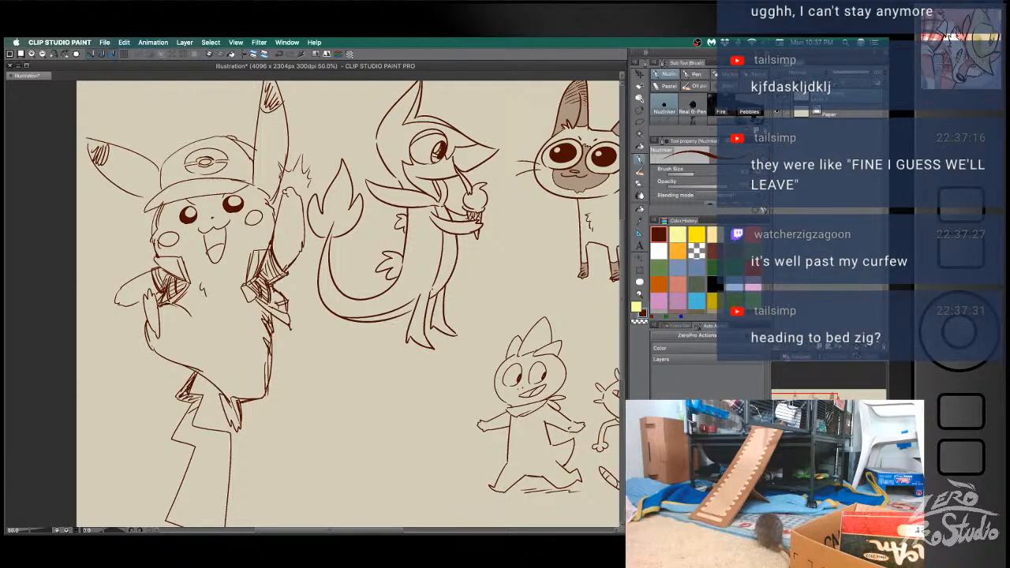
pyautogui.moveTo(309, 402)
pyautogui.mouseDown()
pyautogui.moveTo(399, 402)
pyautogui.moveTo(309, 380)
pyautogui.moveTo(400, 400)
pyautogui.moveTo(376, 402)
pyautogui.mouseUp()
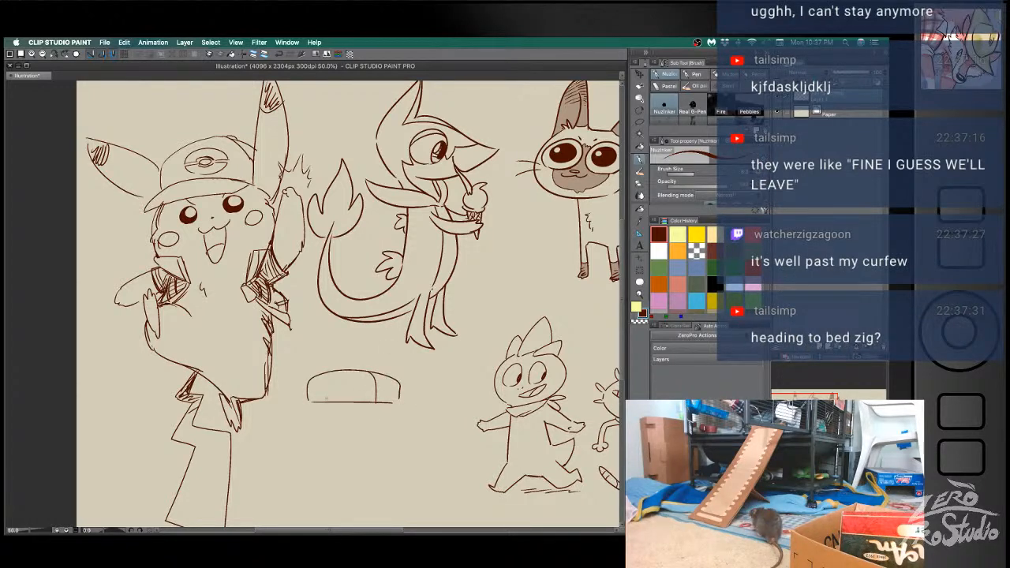
pyautogui.moveTo(309, 402); pyautogui.dragTo(396, 383)
pyautogui.moveTo(314, 402); pyautogui.dragTo(396, 402)
pyautogui.moveTo(302, 379); pyautogui.dragTo(398, 382)
pyautogui.moveTo(310, 401); pyautogui.dragTo(438, 404)
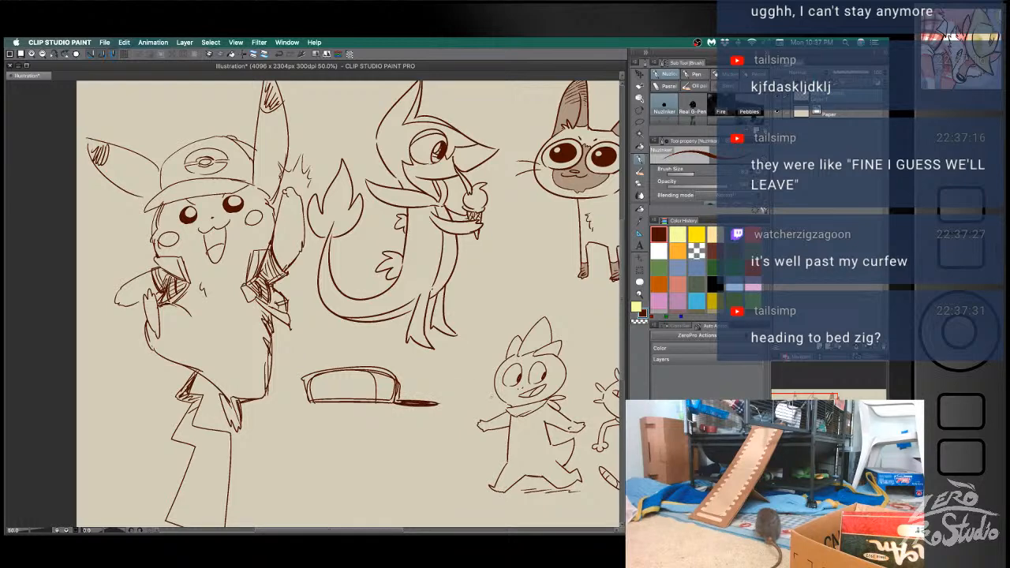
pyautogui.moveTo(305, 456)
pyautogui.mouseDown()
pyautogui.moveTo(408, 442)
pyautogui.moveTo(320, 467)
pyautogui.moveTo(305, 458)
pyautogui.moveTo(403, 442)
pyautogui.moveTo(404, 453)
pyautogui.moveTo(284, 464)
pyautogui.moveTo(345, 457)
pyautogui.mouseUp()
pyautogui.press('super+z')
pyautogui.press('super+z')
pyautogui.press('super+z')
pyautogui.press('super+z')
pyautogui.press('super+z')
pyautogui.press('super+z')
pyautogui.press('super+z')
pyautogui.press('super+z')
pyautogui.press('super+z')
pyautogui.press('super+z')
pyautogui.press('super+z')
pyautogui.press('super+z')
pyautogui.press('super+z')
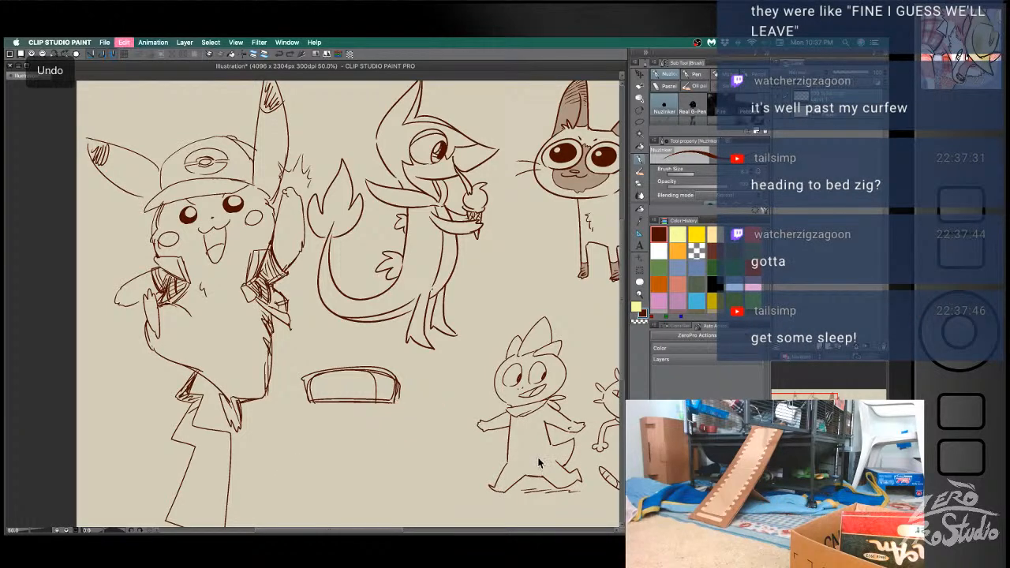
pyautogui.press('super+z')
pyautogui.press('super+z')
pyautogui.press('super+z')
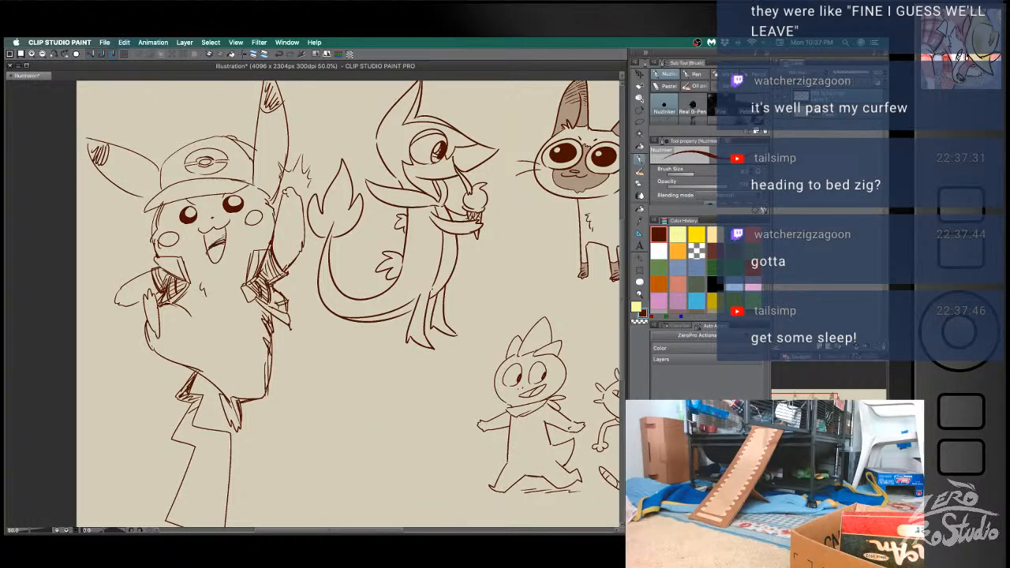
# - Hatch the inside of the Pikachu's mouth and fill both ear tips with dense dark strokes
pyautogui.press('super+z')
pyautogui.press('super+z')
pyautogui.press('super+z')
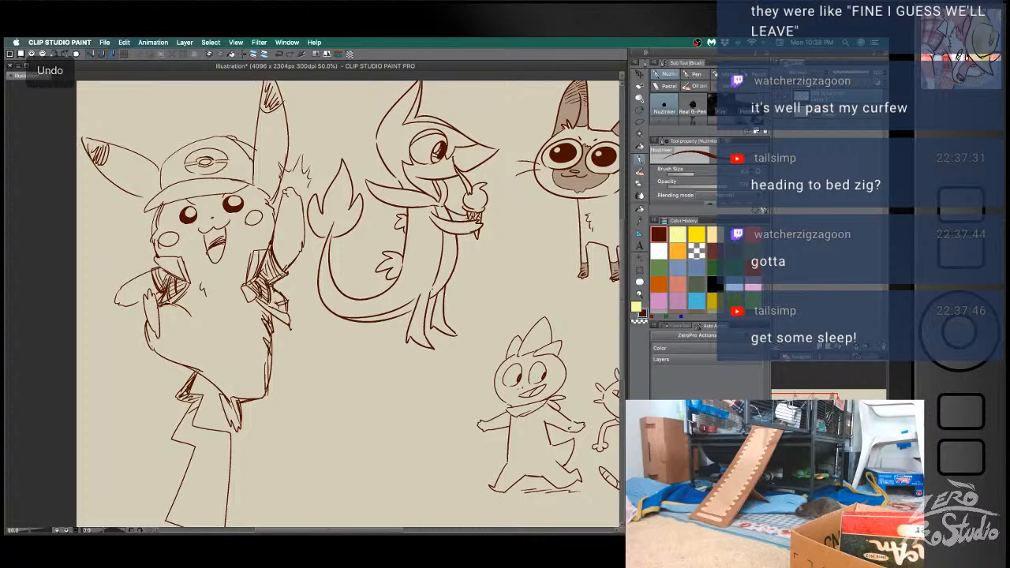
pyautogui.moveTo(97, 143); pyautogui.dragTo(107, 153)
pyautogui.moveTo(272, 110)
pyautogui.mouseDown()
pyautogui.moveTo(271, 148)
pyautogui.moveTo(276, 128)
pyautogui.moveTo(263, 146)
pyautogui.mouseUp()
pyautogui.moveTo(272, 117); pyautogui.dragTo(267, 149)
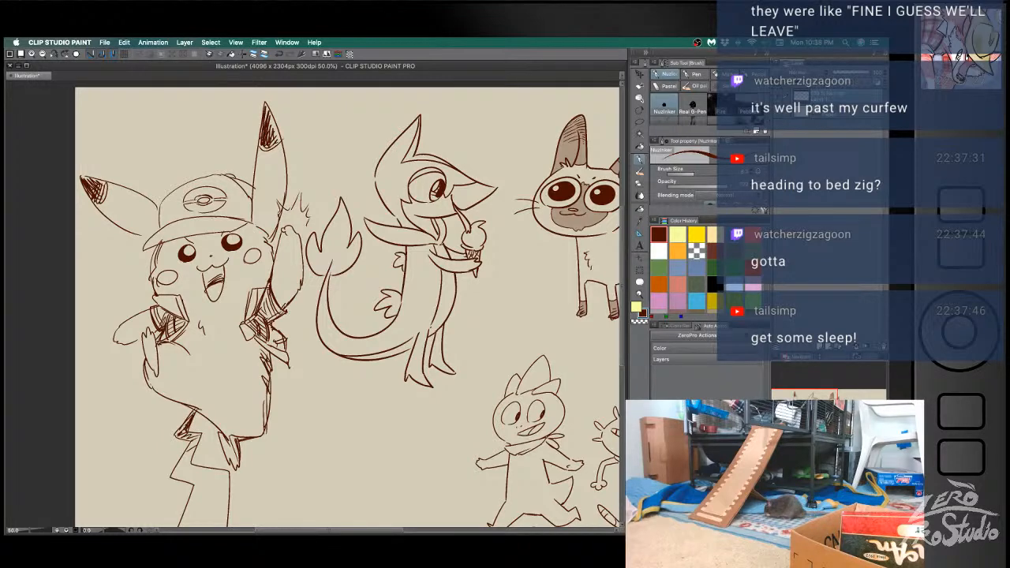
# - Try to save the illustration
pyautogui.moveTo(325, 317); pyautogui.dragTo(324, 267)
pyautogui.moveTo(466, 402); pyautogui.dragTo(446, 384)
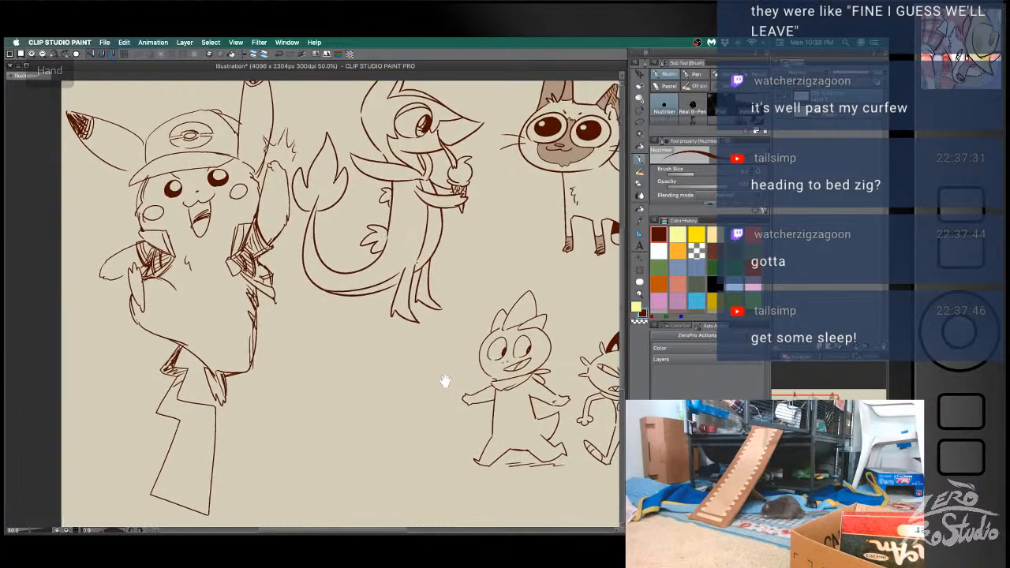
pyautogui.moveTo(474, 414)
pyautogui.mouseDown()
pyautogui.moveTo(464, 401)
pyautogui.moveTo(473, 410)
pyautogui.moveTo(459, 444)
pyautogui.mouseUp()
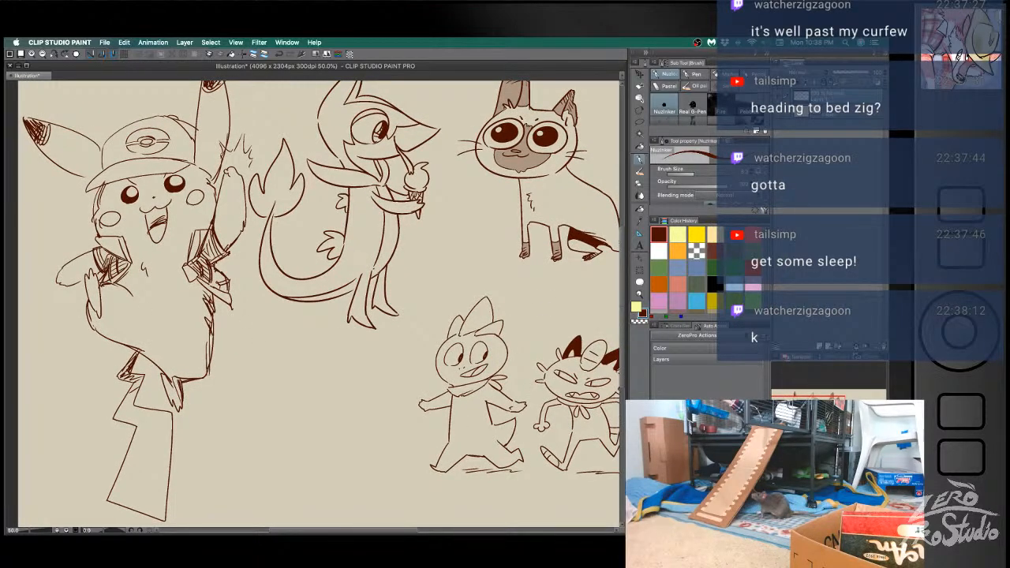
pyautogui.press('super+s')
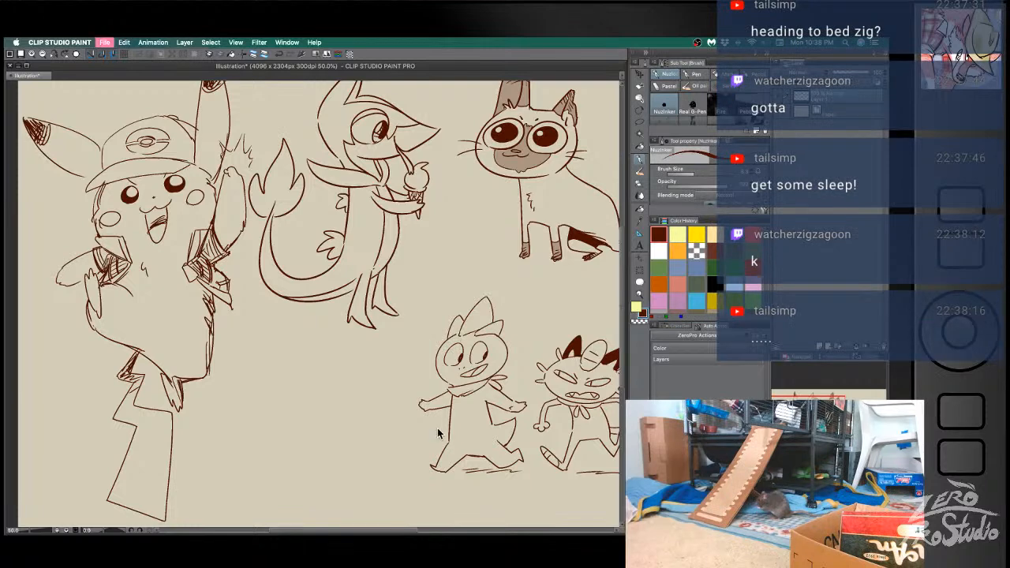
pyautogui.click(577, 370)
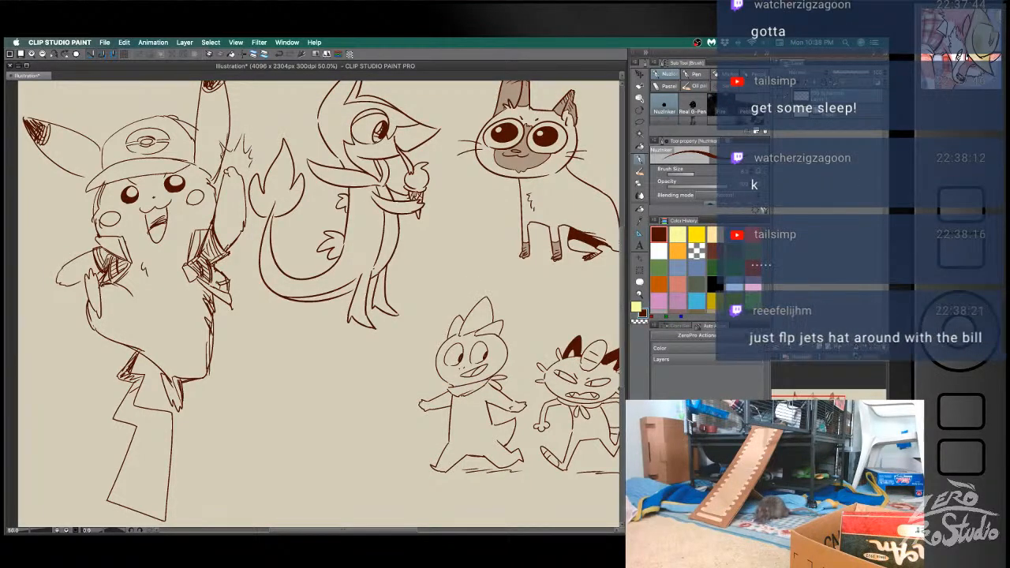
# - Fit the whole canvas in view with the palettes hidden and look over all the character sketches
pyautogui.press('super+Tab')
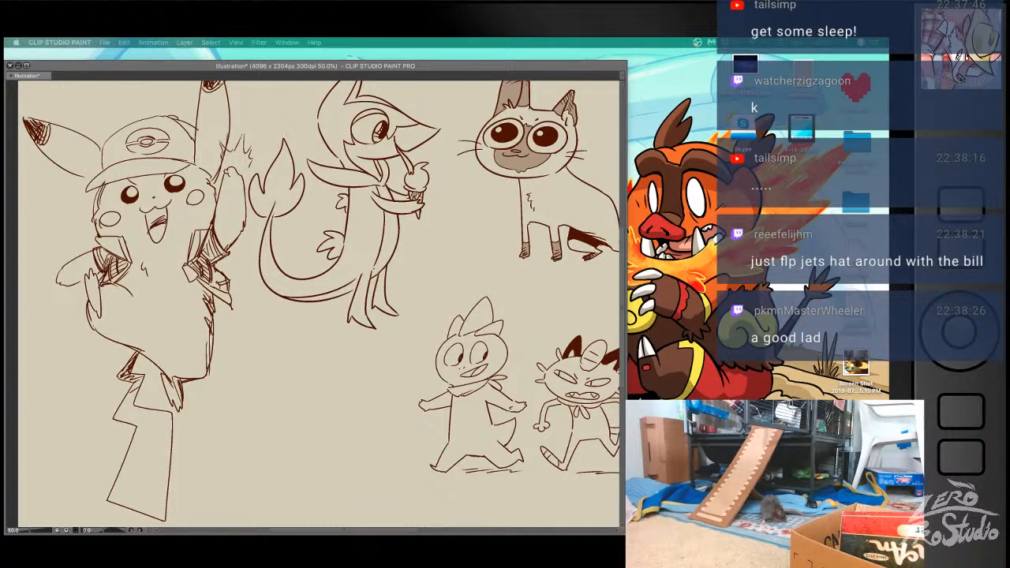
pyautogui.scroll(2, 427, 355)
pyautogui.scroll(-2, 433, 346)
pyautogui.hscroll(2, 434, 345)
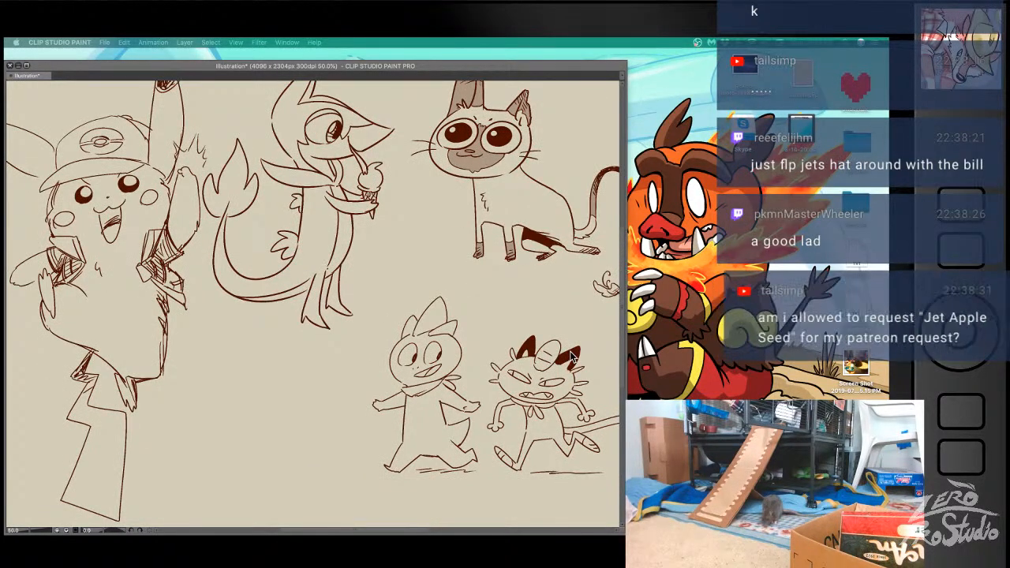
pyautogui.press('Tab')
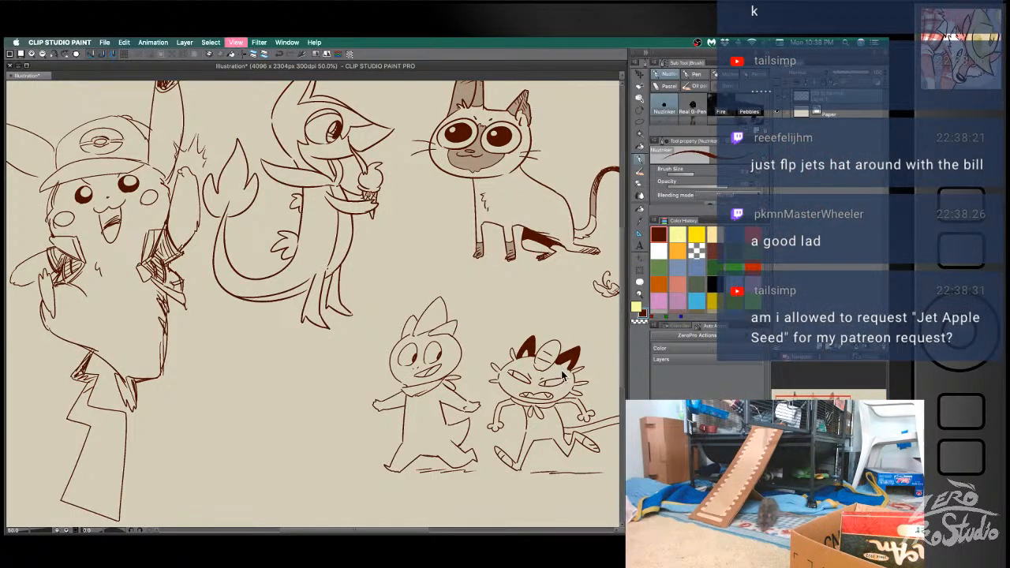
pyautogui.press('super+0')
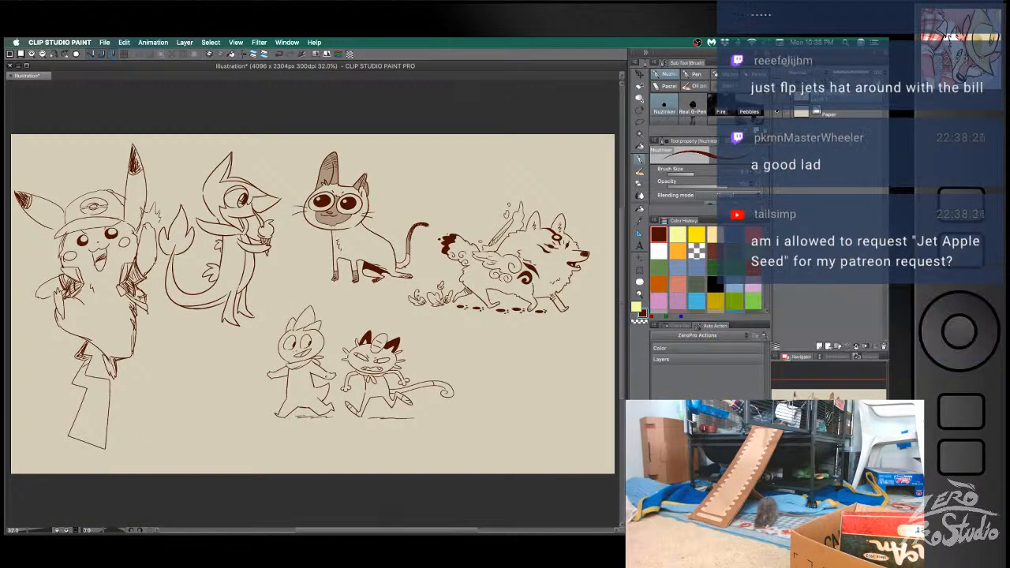
pyautogui.press('Tab')
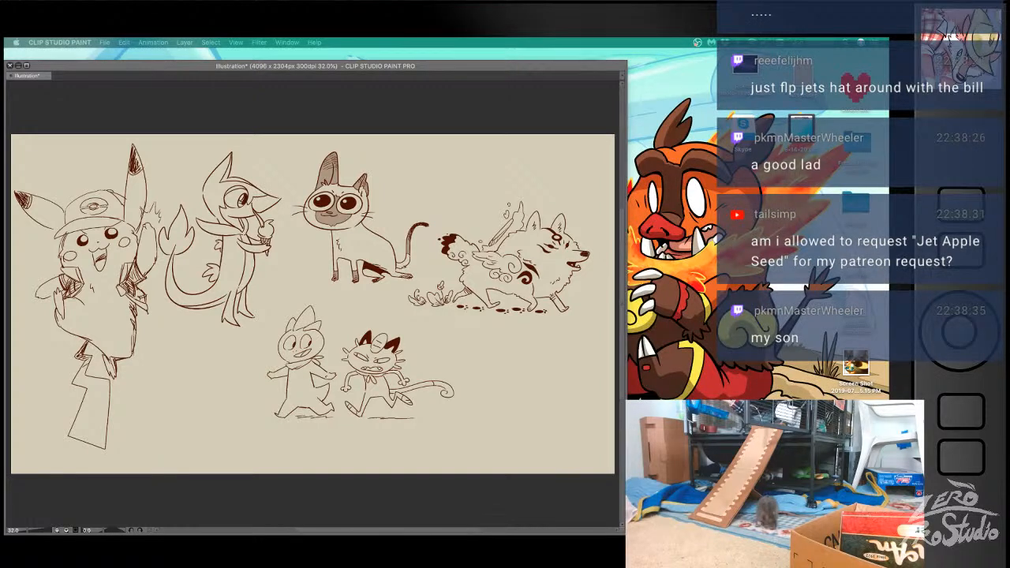